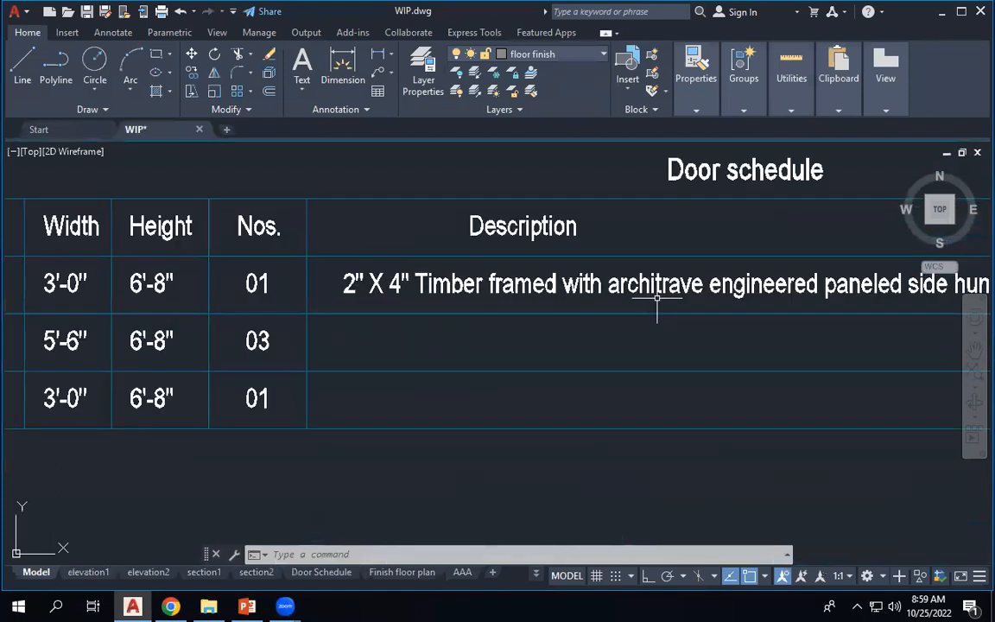
# Copy the door schedule table to the empty space to the right of the right-hand first floor plan frame.
pyautogui.scroll(-2, 592, 301)
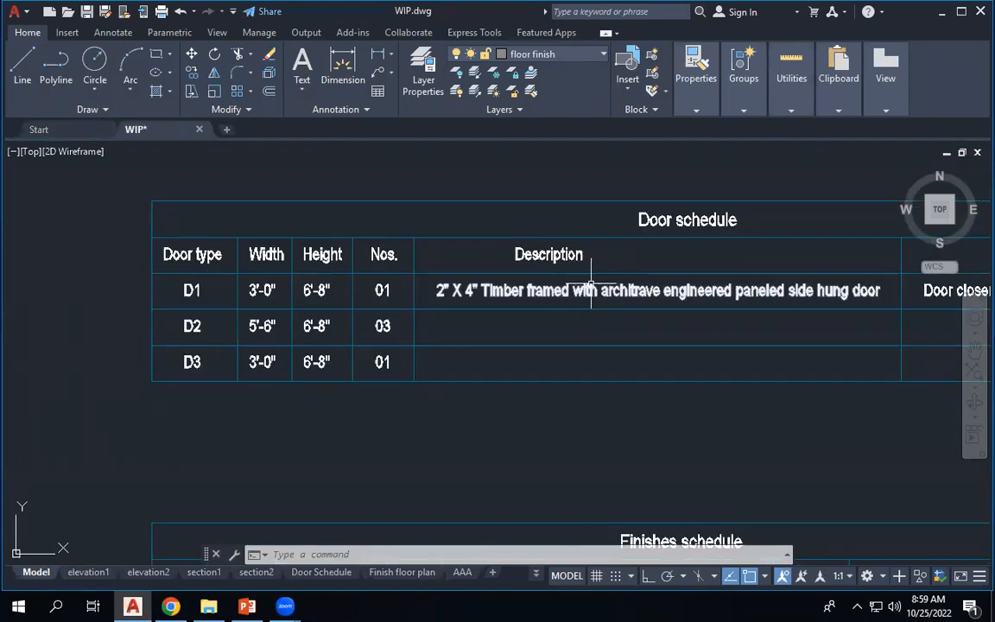
pyautogui.scroll(-2, 615, 309)
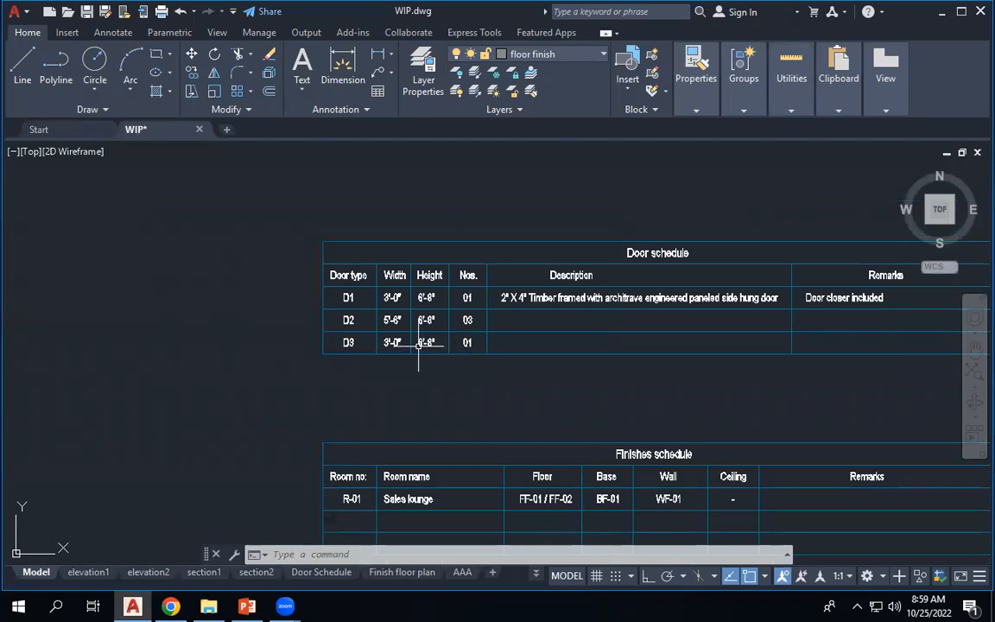
pyautogui.scroll(-3, 346, 337)
pyautogui.scroll(-2, 329, 318)
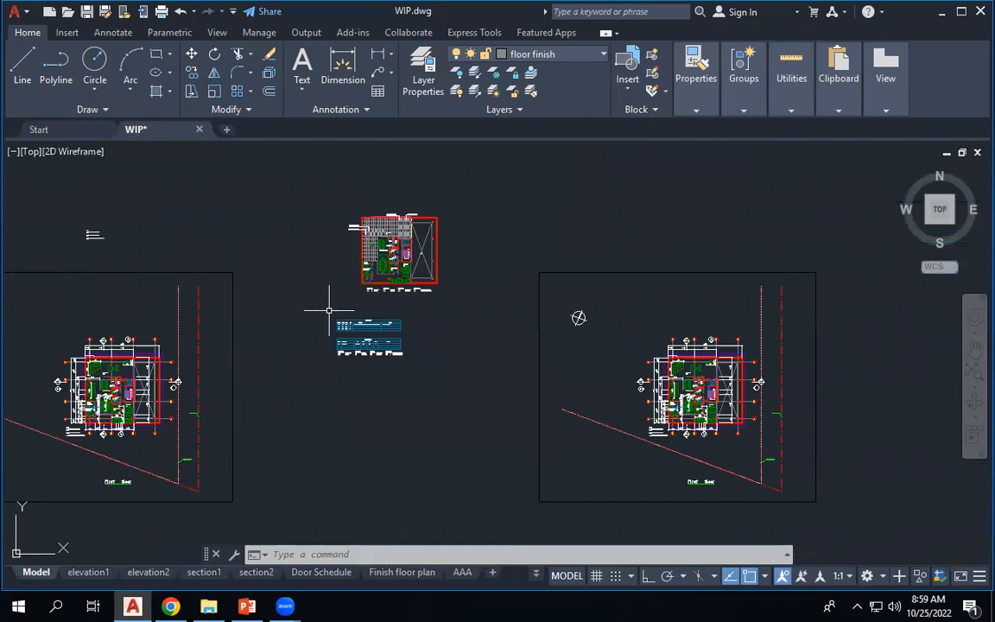
pyautogui.click(328, 310)
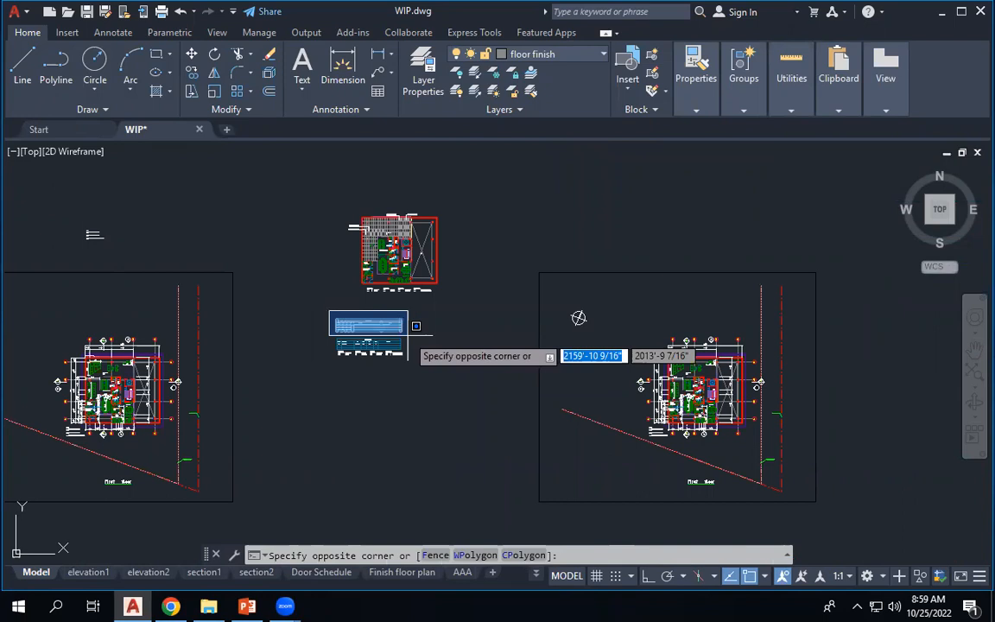
pyautogui.click(411, 332)
pyautogui.click(192, 75)
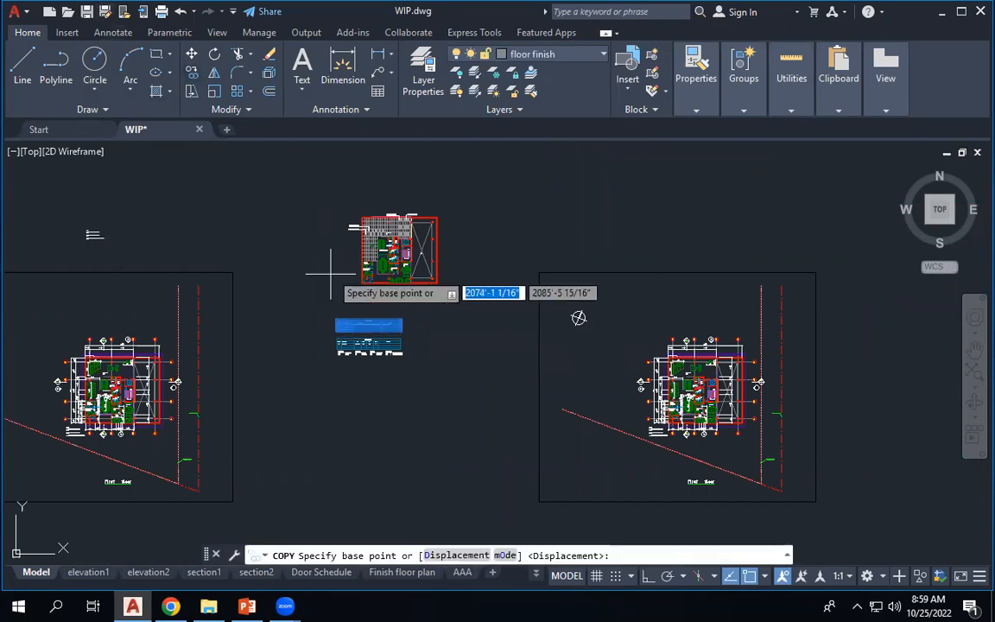
pyautogui.click(333, 318)
pyautogui.scroll(-5, 340, 317)
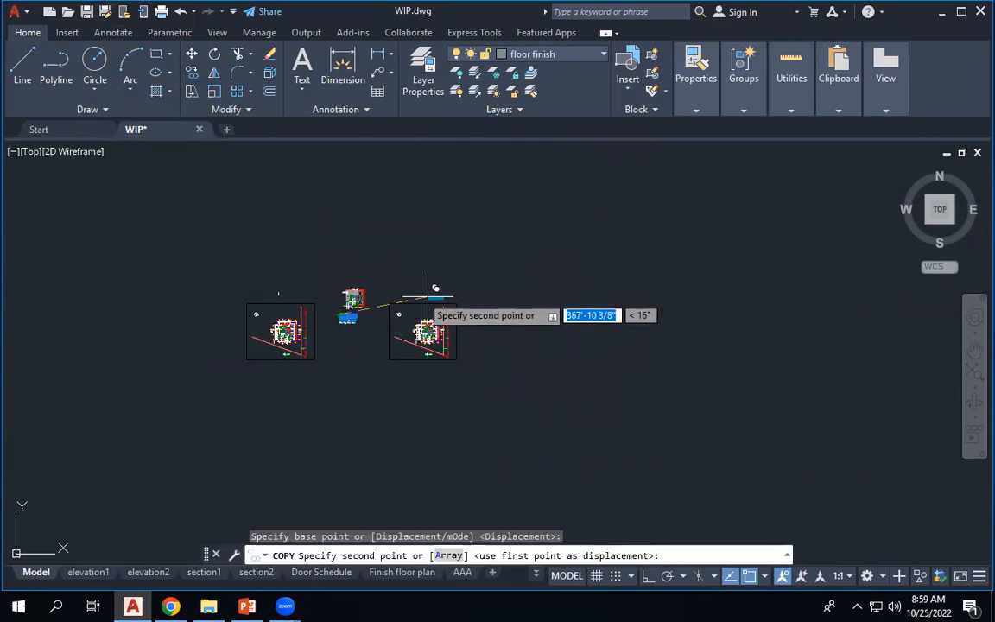
pyautogui.scroll(4, 481, 294)
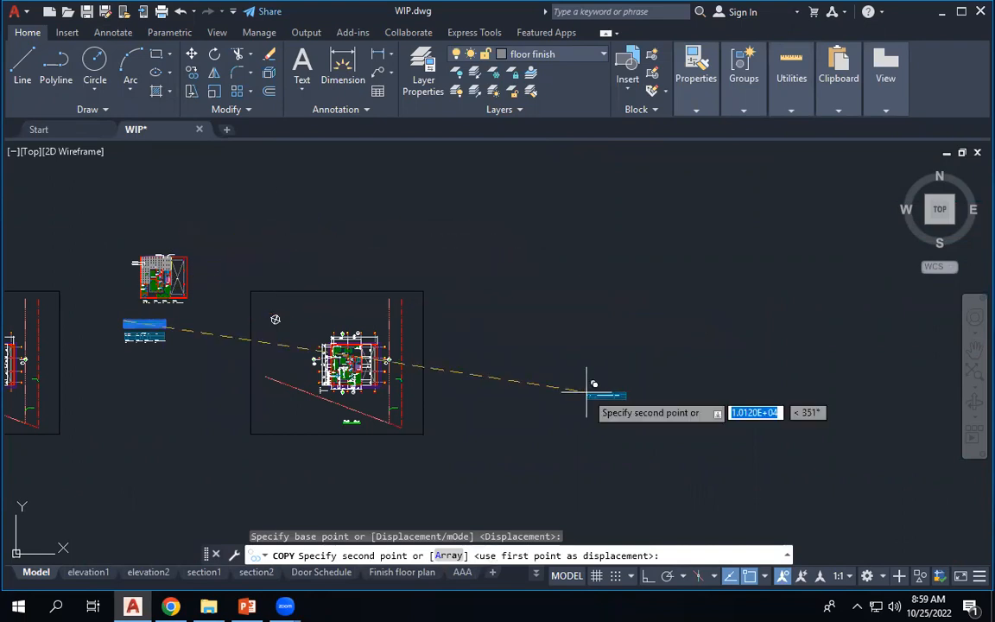
pyautogui.click(447, 304)
pyautogui.press('Escape')
pyautogui.scroll(10, 445, 318)
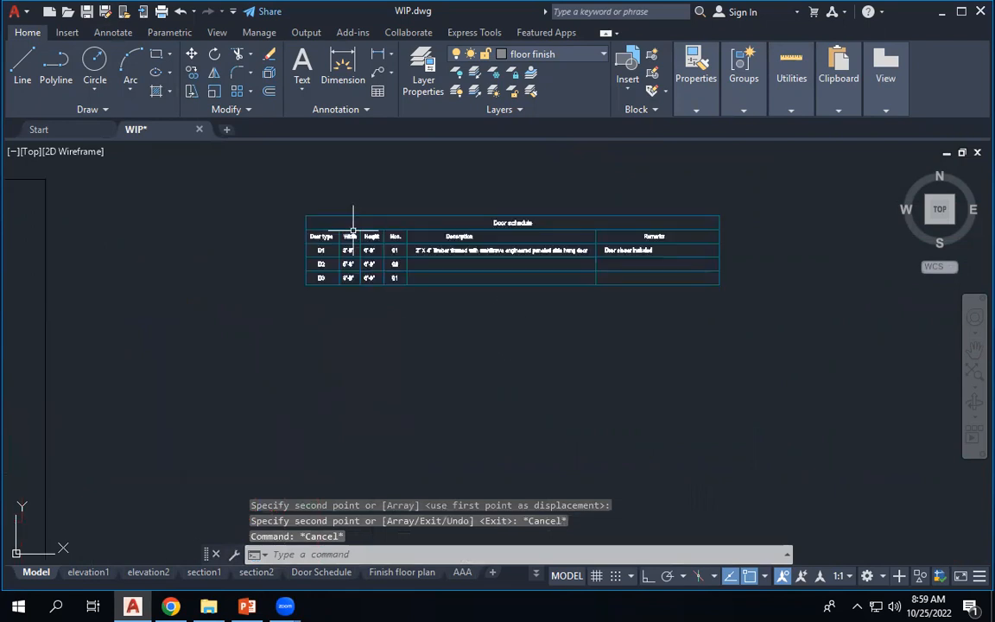
pyautogui.scroll(2, 352, 231)
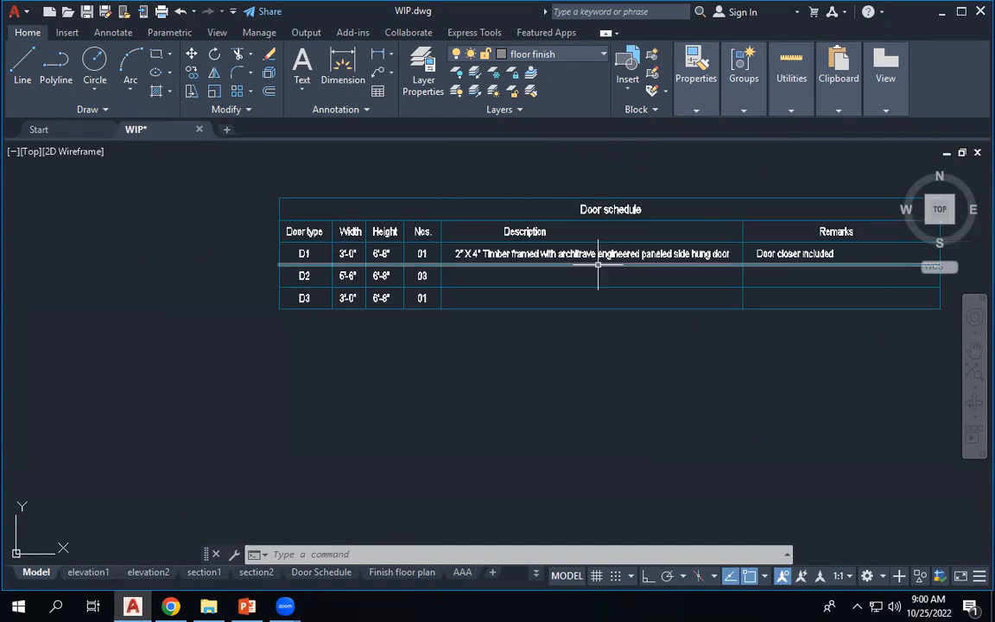
# Copy the D1 door with its tag, wall ends and two adjacent dimensions from the floor plan to the empty space below the copied schedule.
pyautogui.scroll(-8, 688, 160)
pyautogui.scroll(2, 381, 360)
pyautogui.scroll(3, 372, 364)
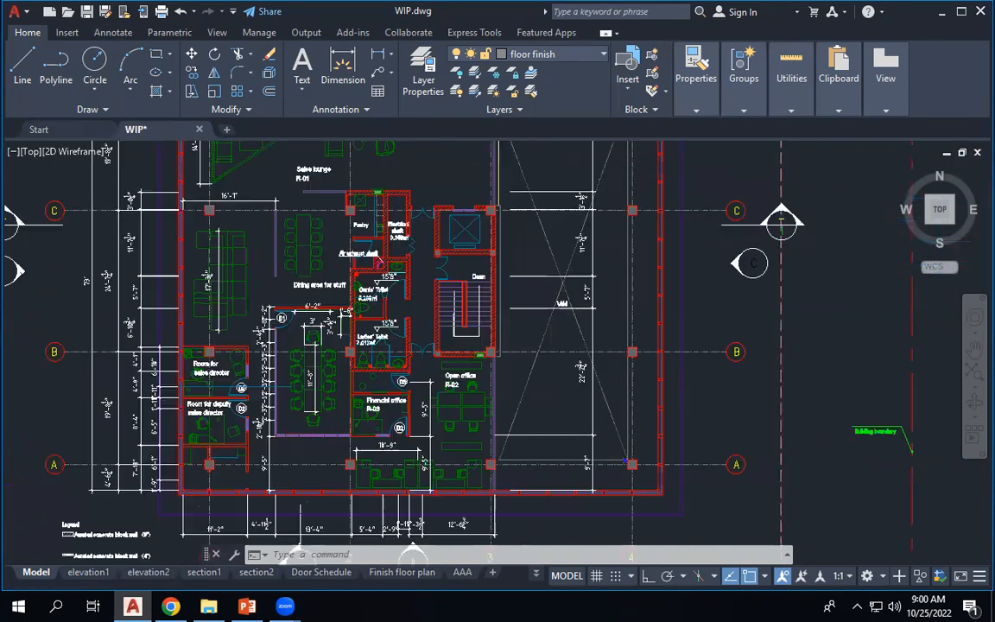
pyautogui.scroll(6, 262, 331)
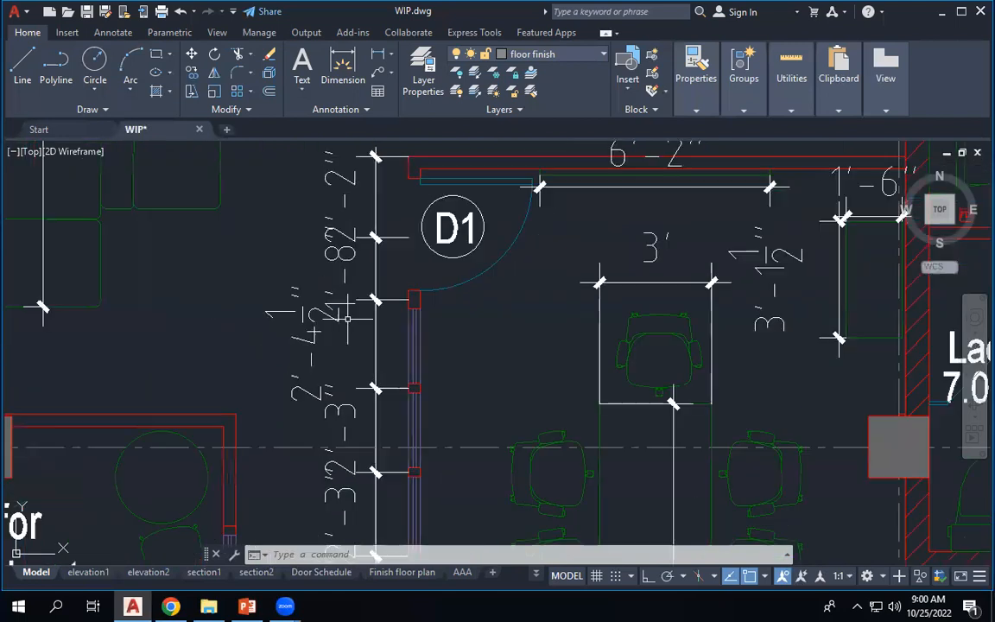
pyautogui.scroll(-2, 348, 319)
pyautogui.scroll(2, 398, 245)
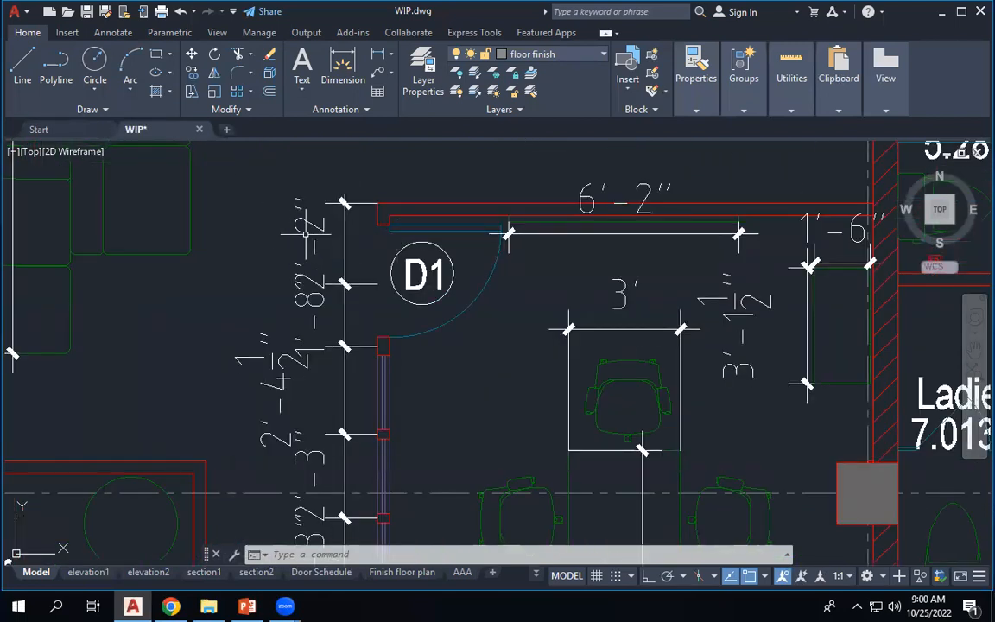
pyautogui.click(234, 179)
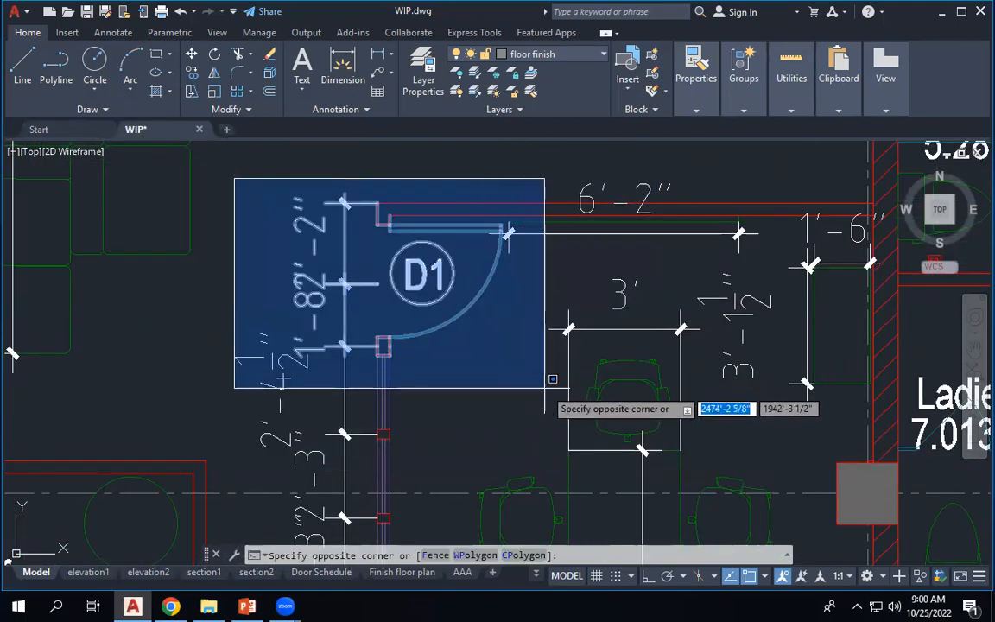
pyautogui.click(539, 380)
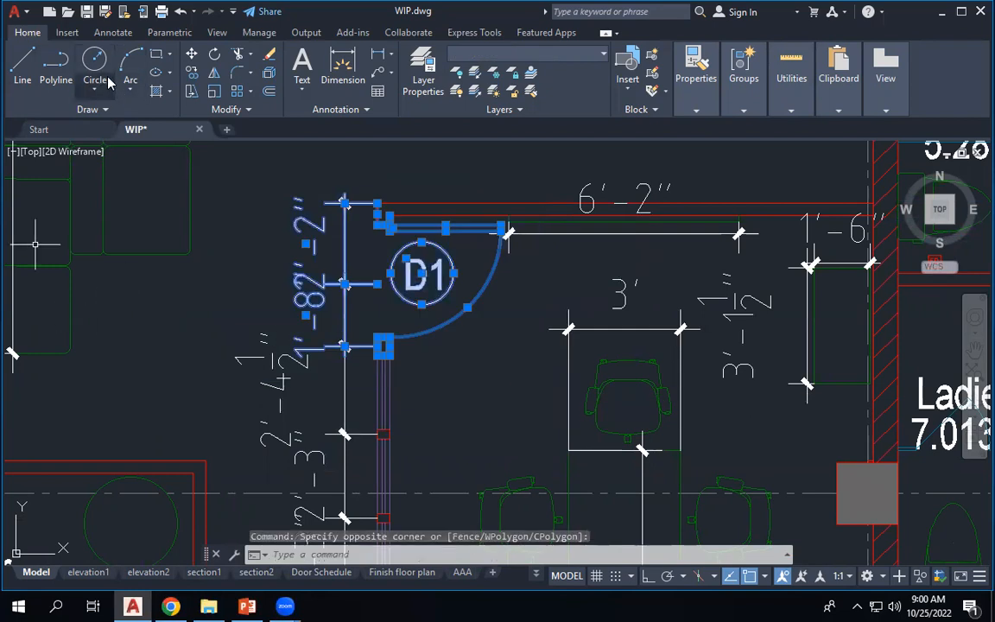
pyautogui.click(191, 72)
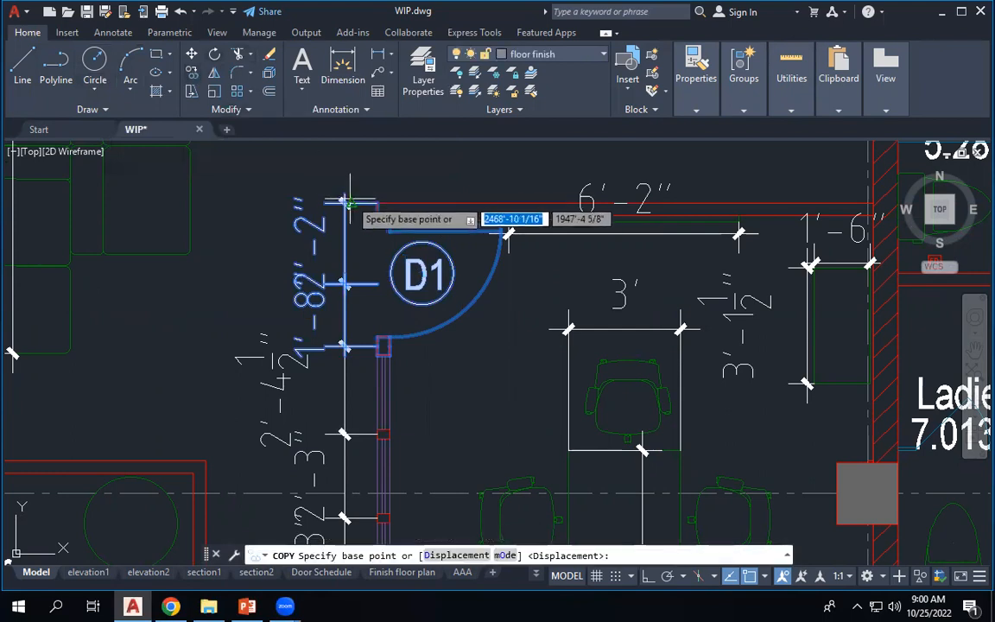
pyautogui.click(348, 202)
pyautogui.scroll(-2, 267, 205)
pyautogui.scroll(-6, 267, 204)
pyautogui.scroll(3, 489, 311)
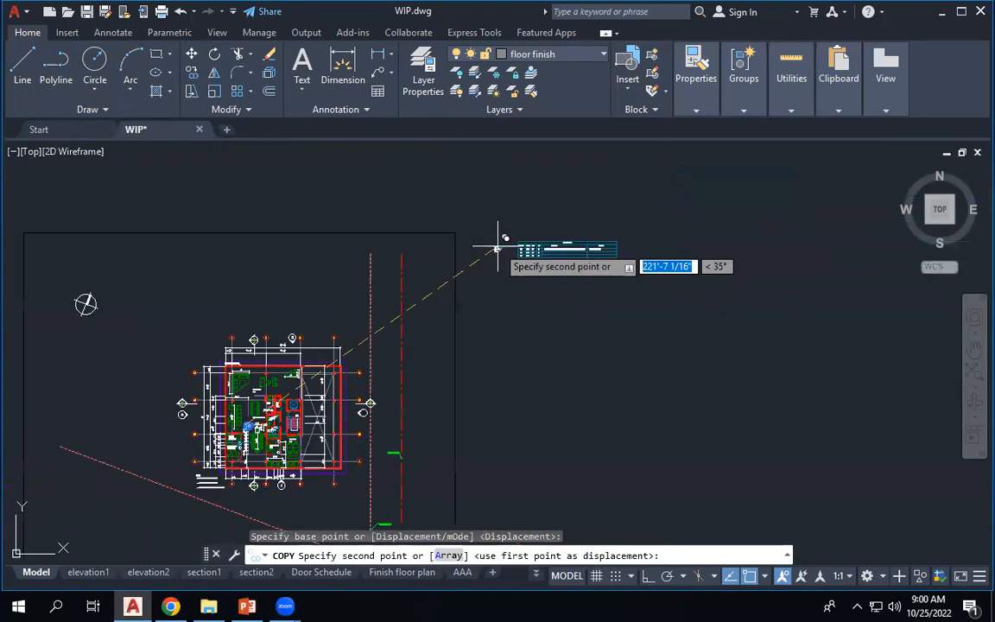
pyautogui.scroll(4, 497, 248)
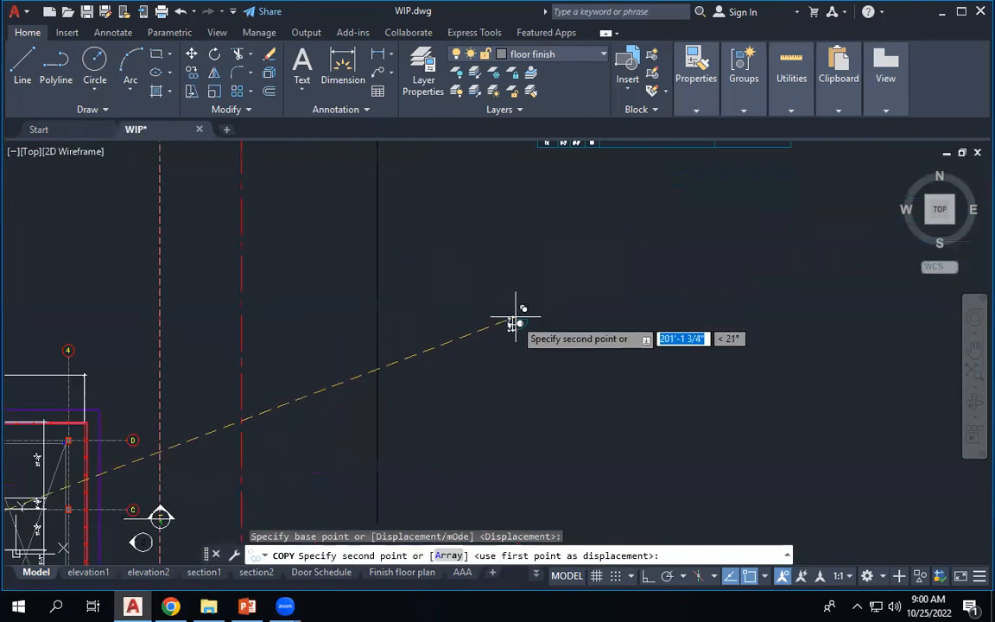
pyautogui.click(567, 294)
pyautogui.scroll(2, 572, 316)
pyautogui.press('Escape')
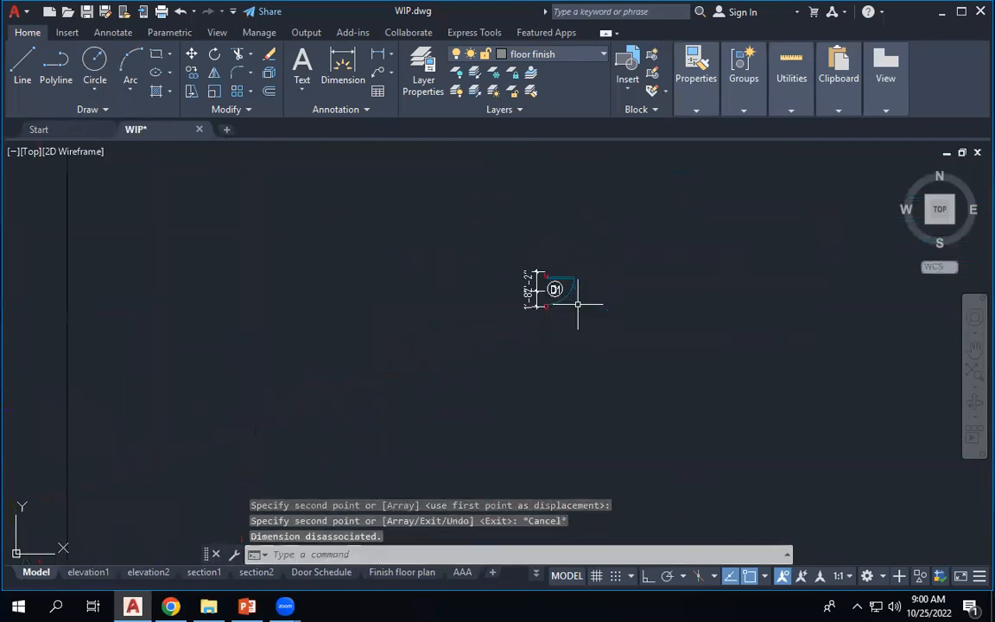
pyautogui.press('Escape')
pyautogui.press('Escape')
# Rotate the copied D1 door assembly 90° counterclockwise about the tag circle's centre with Ortho on.
pyautogui.scroll(3, 578, 294)
pyautogui.click(411, 218)
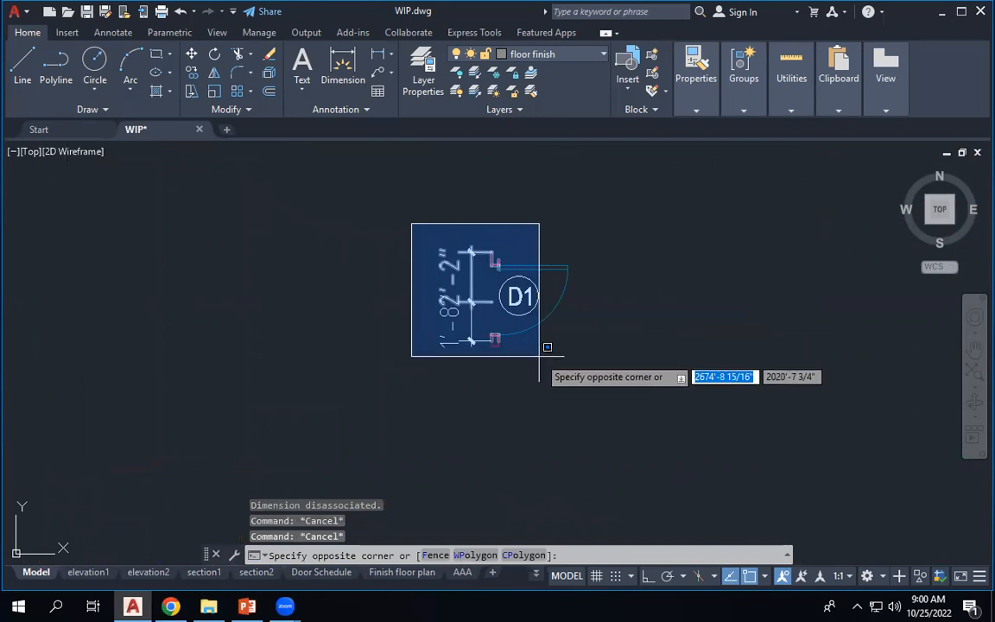
pyautogui.click(677, 398)
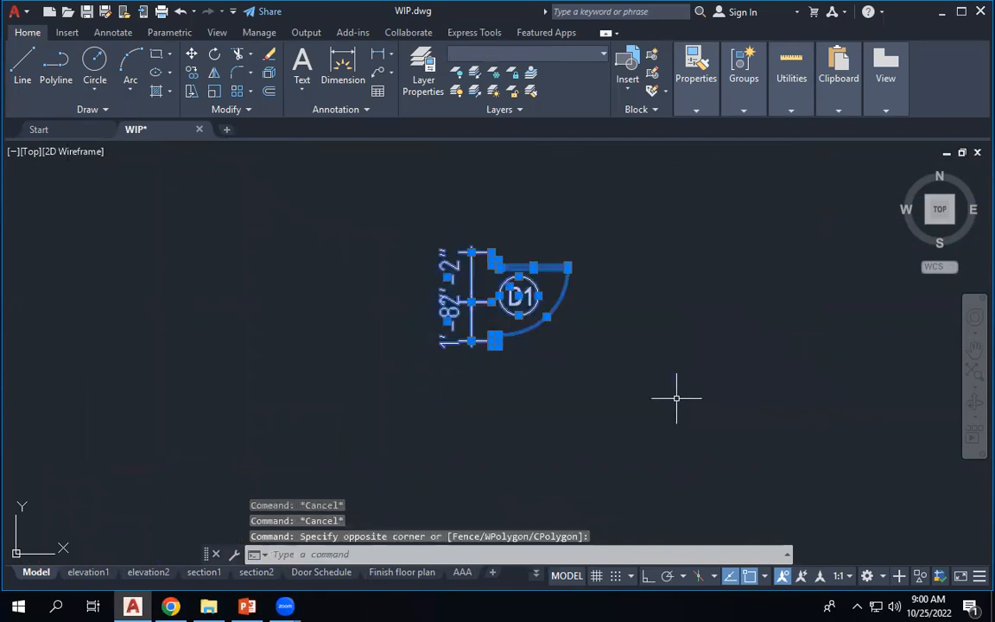
pyautogui.click(214, 57)
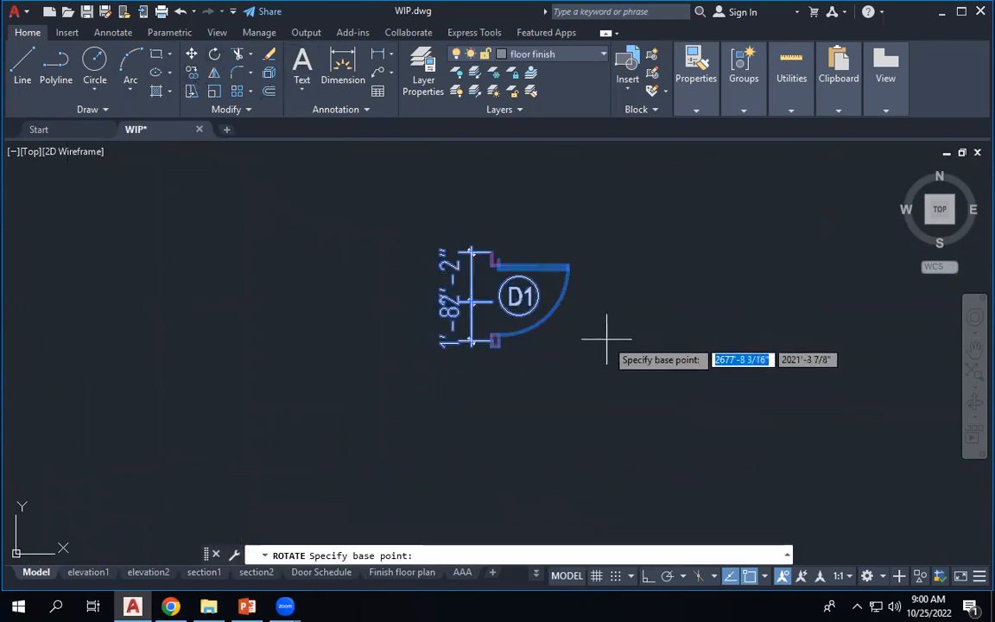
pyautogui.click(519, 295)
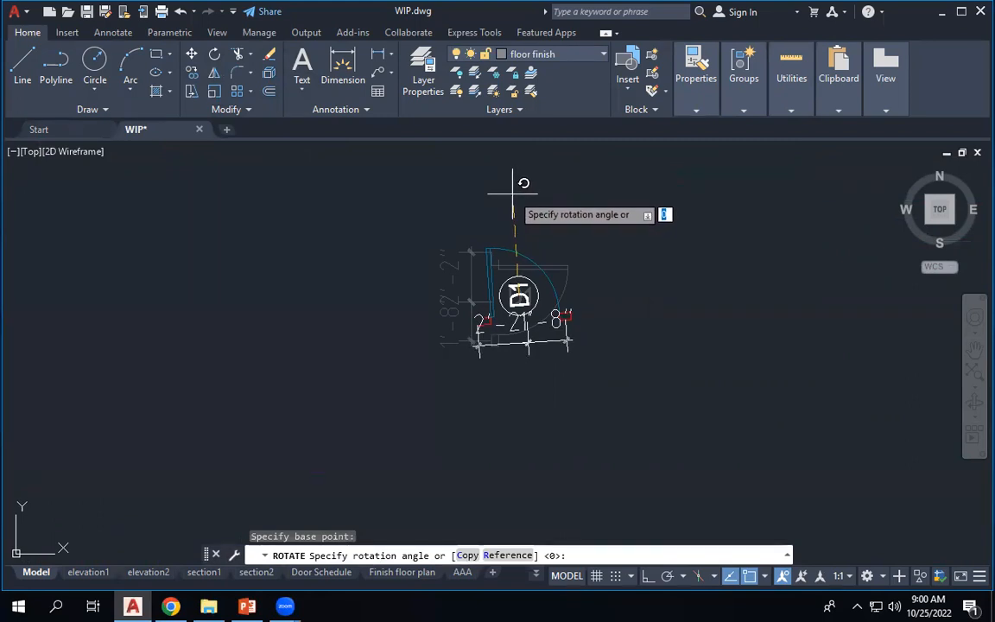
pyautogui.press('F8')
pyautogui.click(553, 194)
# Delete the two dimensions below the copied door.
pyautogui.scroll(4, 569, 322)
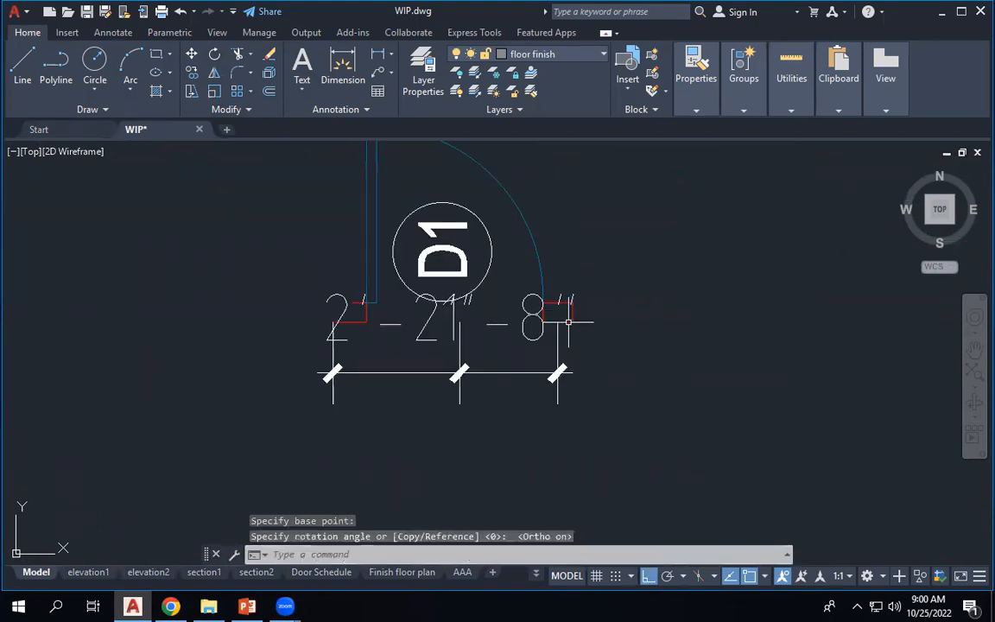
pyautogui.click(482, 409)
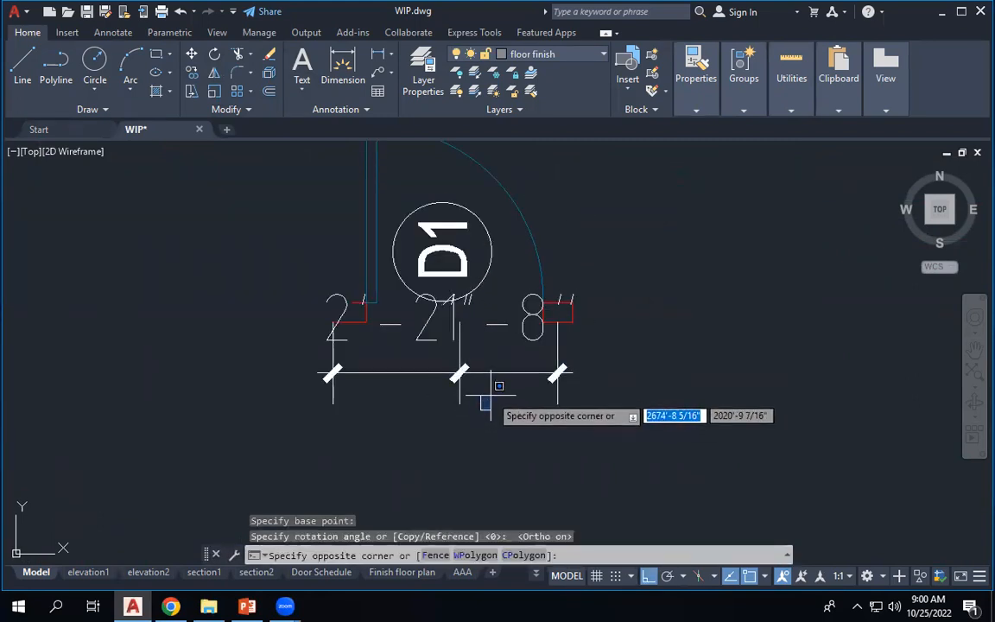
pyautogui.click(448, 348)
pyautogui.press('Delete')
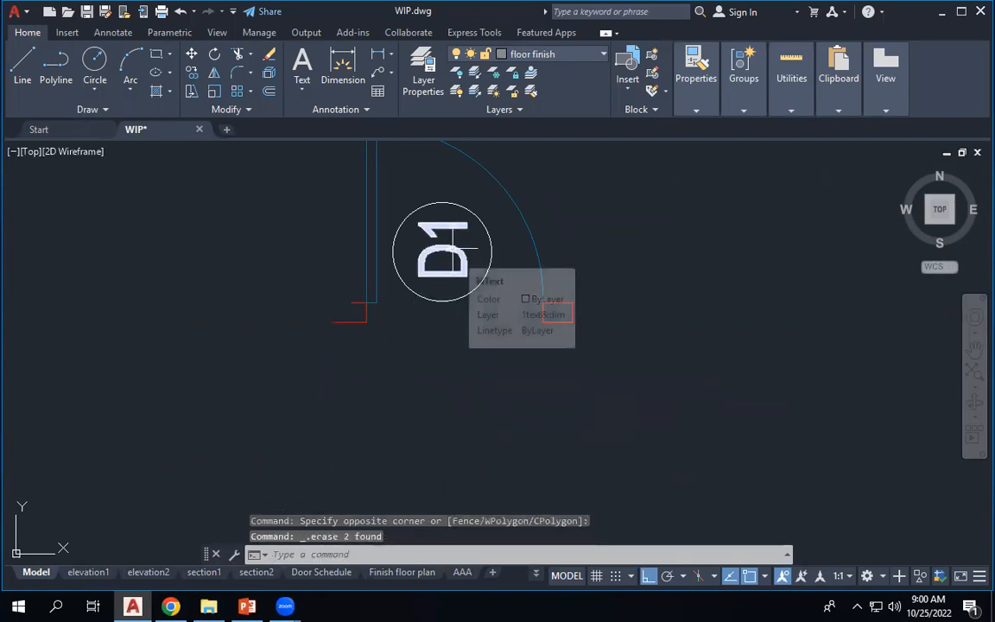
# Rotate the D1 tag text inside its circle so that it reads horizontally.
pyautogui.click(442, 251)
pyautogui.click(215, 55)
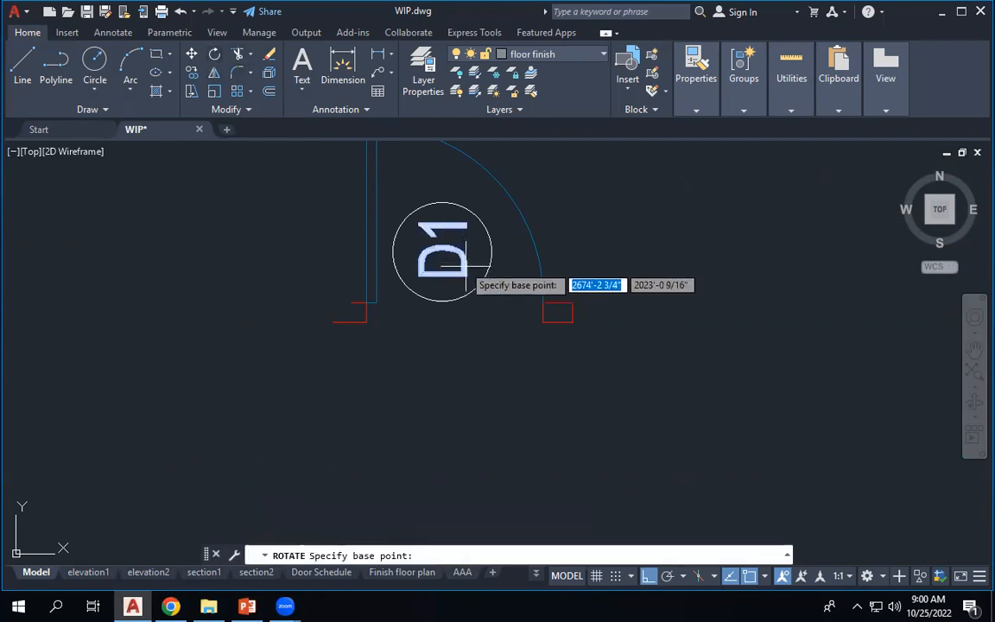
pyautogui.click(456, 264)
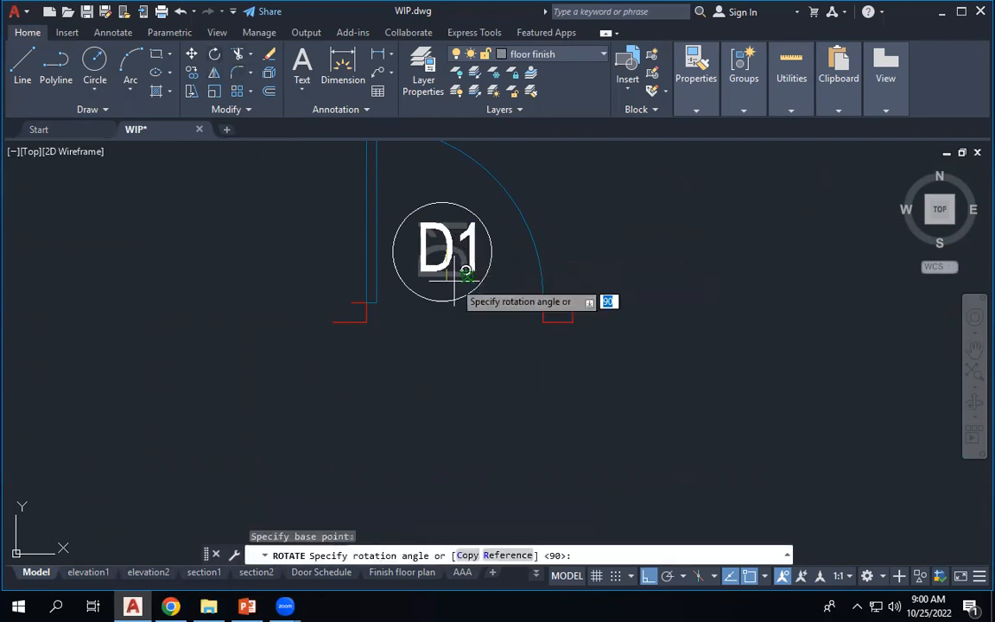
pyautogui.click(457, 335)
# Move the D1 text and its circle straight down to a clear spot below the door opening.
pyautogui.click(486, 276)
pyautogui.click(430, 189)
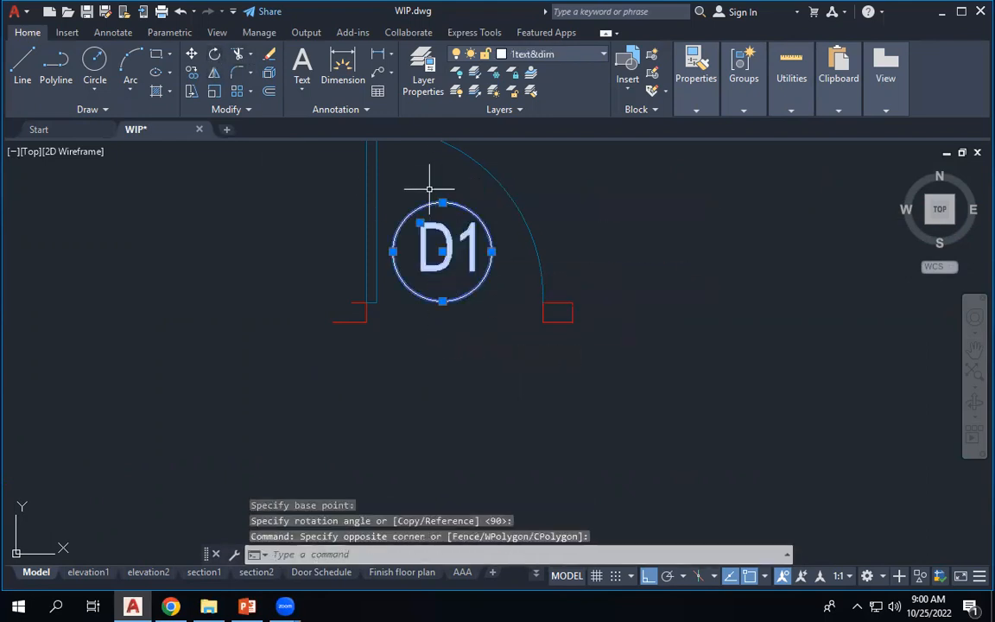
pyautogui.write('m')
pyautogui.press('Return')
pyautogui.click(444, 251)
pyautogui.scroll(-3, 450, 233)
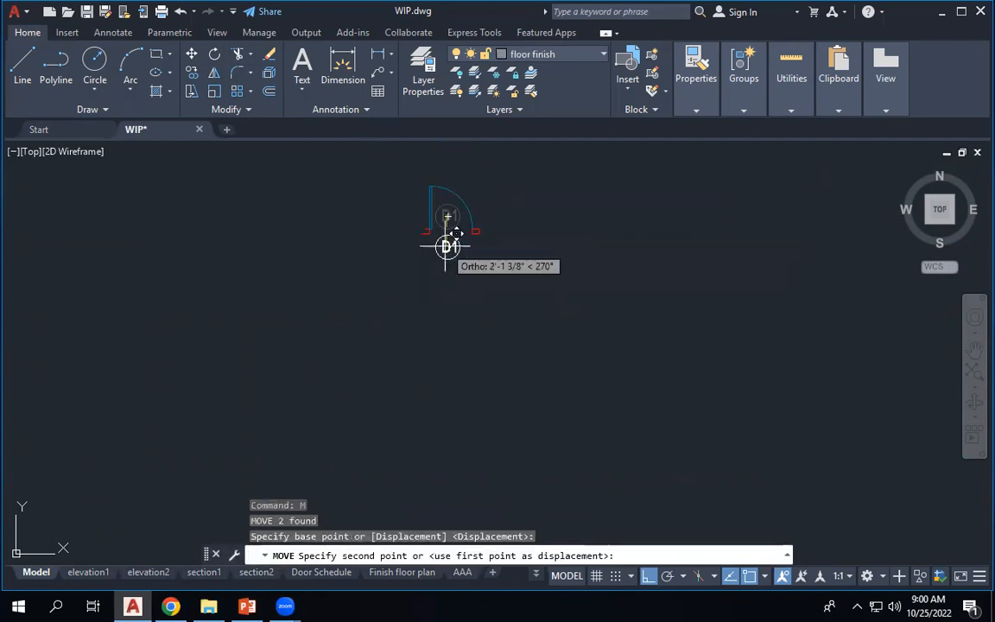
pyautogui.click(438, 291)
pyautogui.scroll(-3, 525, 369)
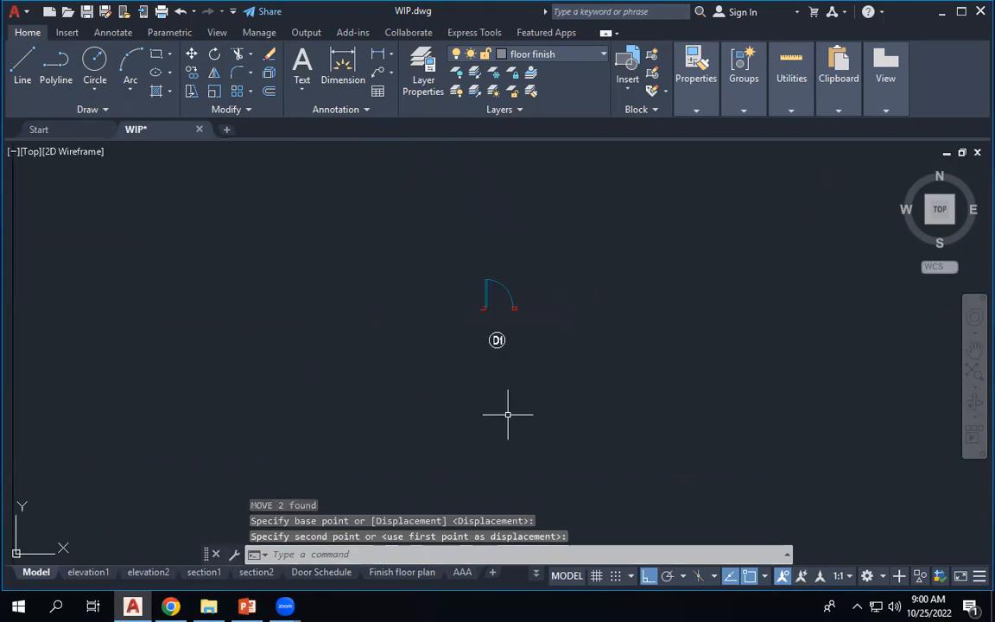
# Stretch the short upper line of the hinge-side wall stub outward to align with the end of the lower wall line.
pyautogui.scroll(5, 507, 284)
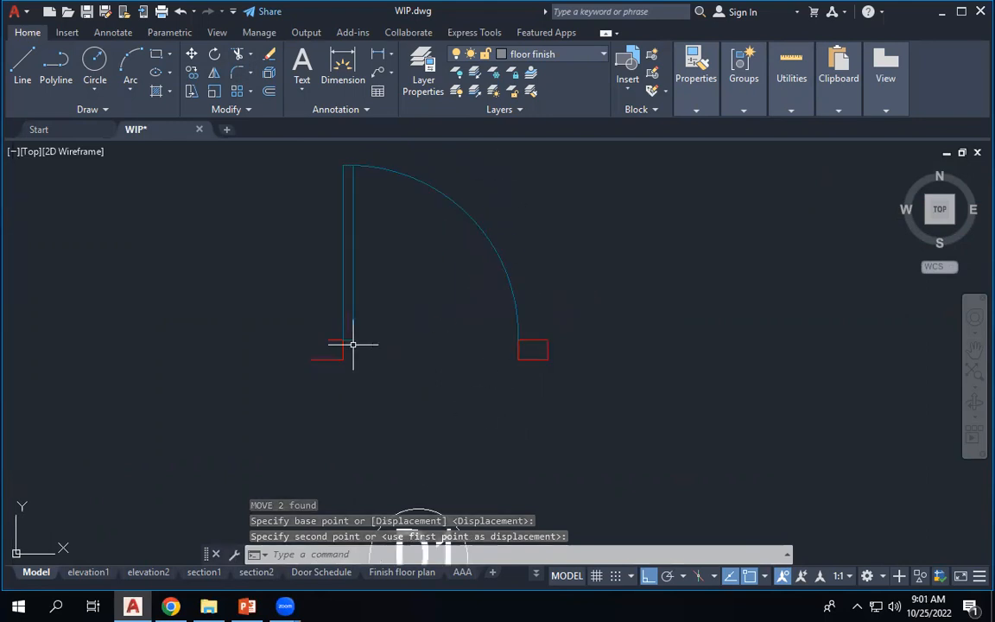
pyautogui.scroll(3, 352, 345)
pyautogui.click(349, 304)
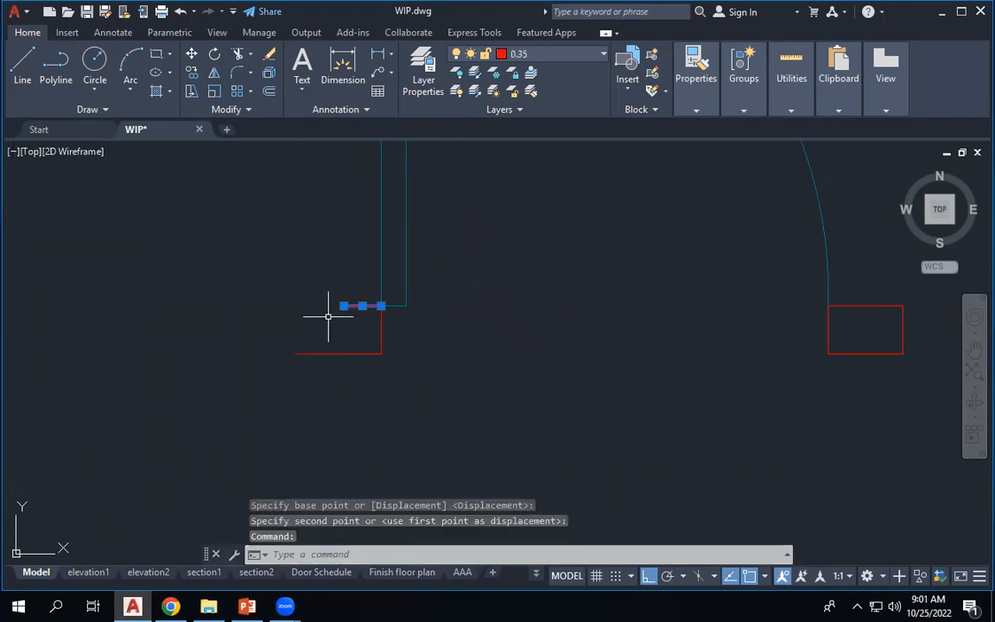
pyautogui.click(344, 304)
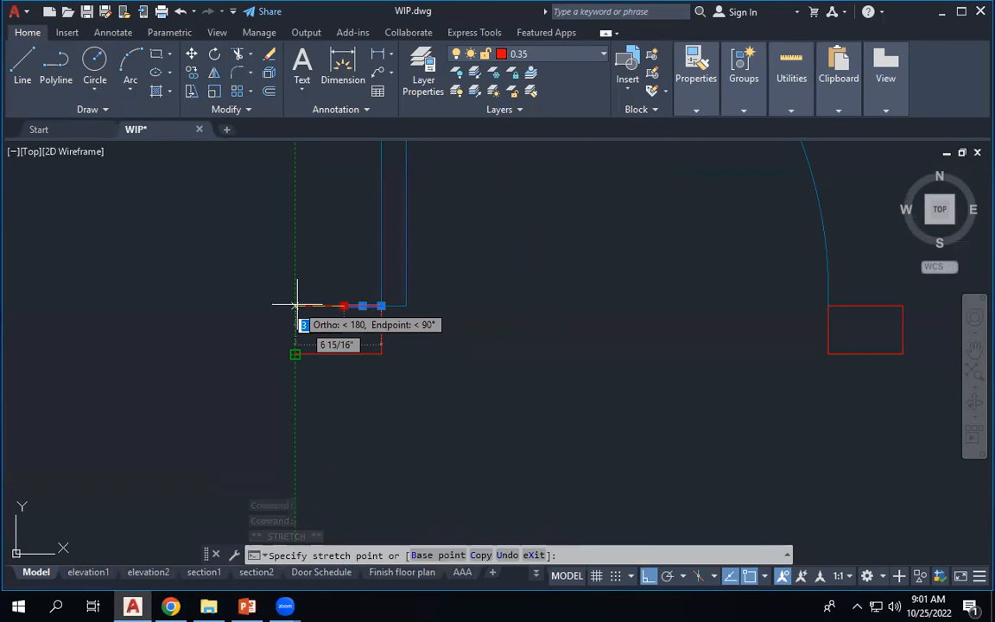
pyautogui.press('Escape')
pyautogui.scroll(-4, 592, 250)
pyautogui.scroll(6, 513, 265)
pyautogui.click(456, 290)
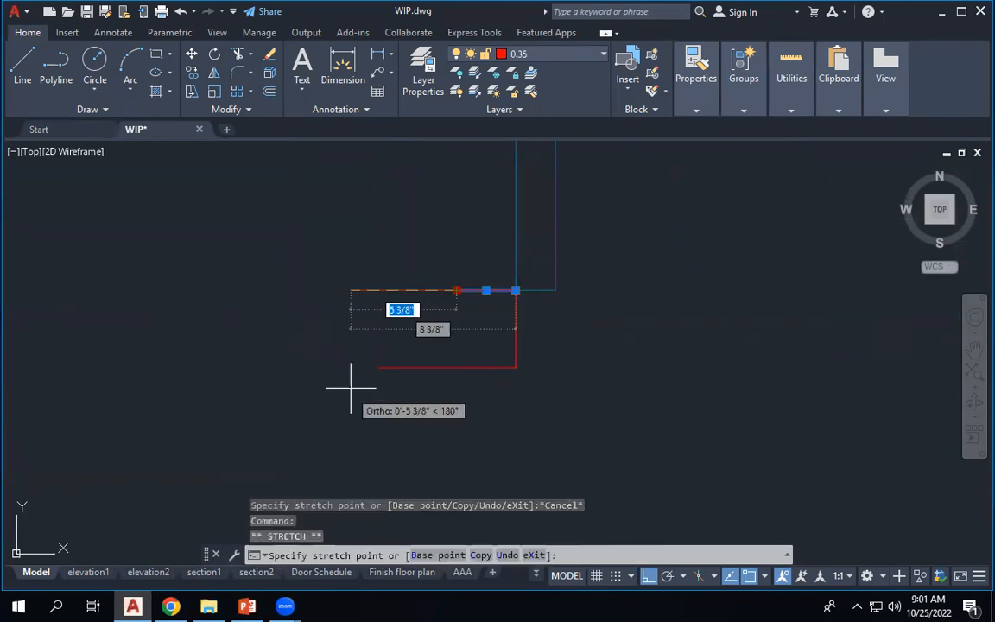
pyautogui.press('Escape')
pyautogui.press('Escape')
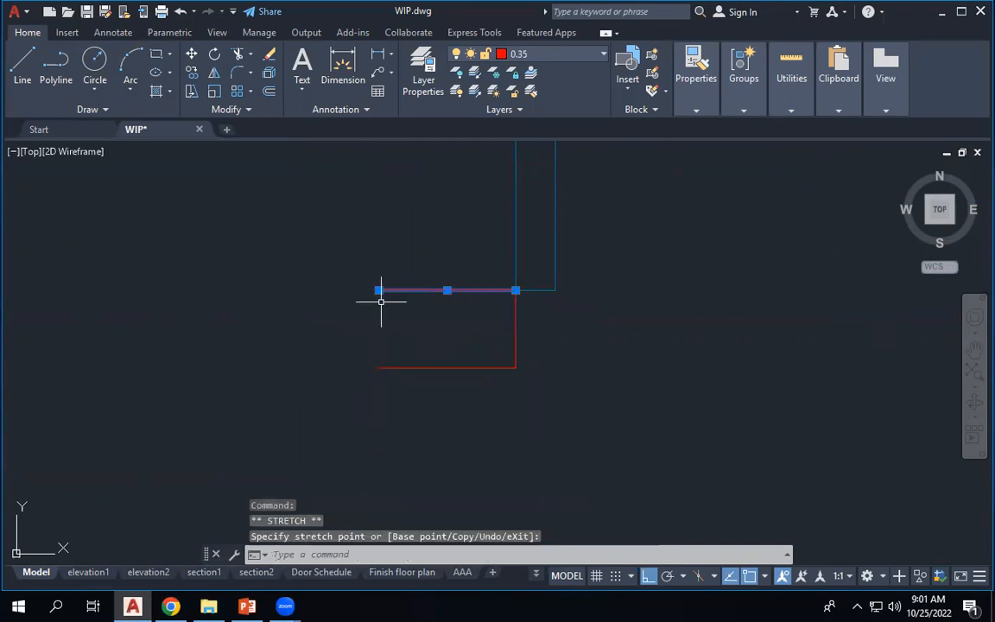
# Examine how the D1 door meets the surrounding walls in the original floor plan, returning to the copied door.
pyautogui.scroll(-8, 596, 220)
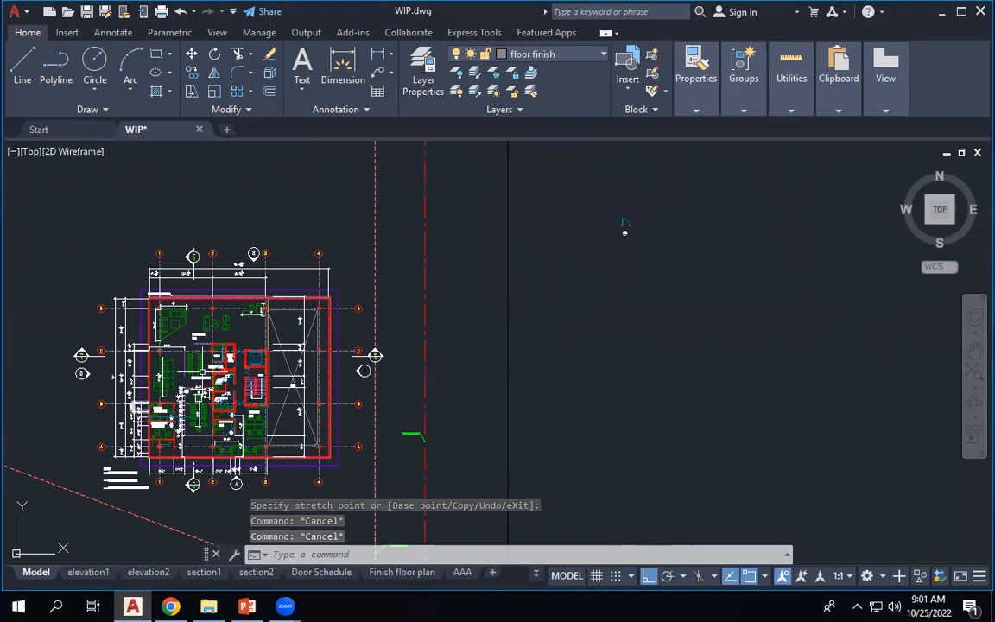
pyautogui.scroll(8, 367, 315)
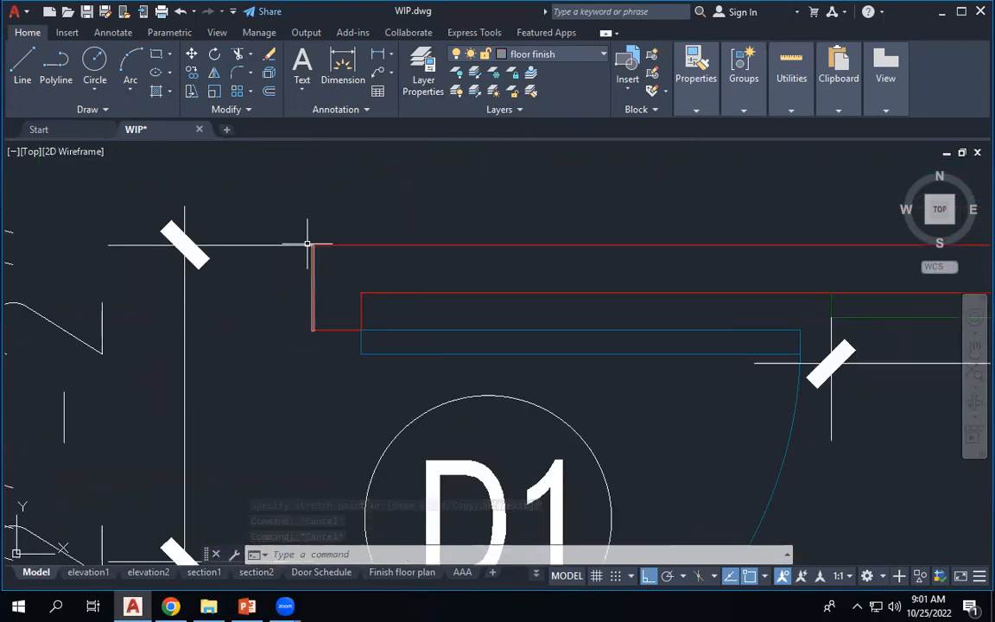
pyautogui.scroll(-8, 474, 164)
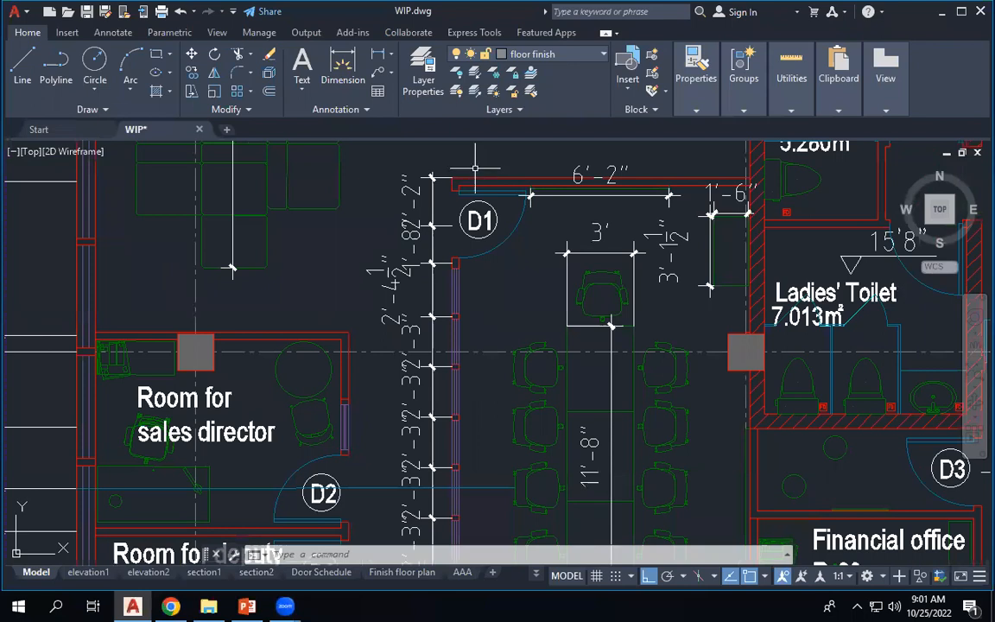
pyautogui.scroll(-2, 474, 167)
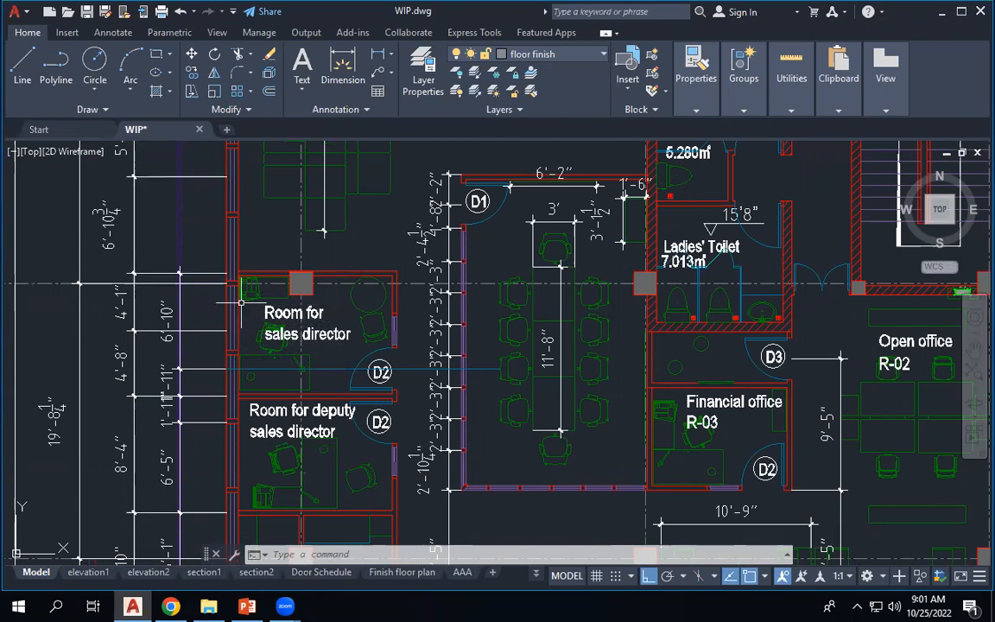
pyautogui.moveTo(241, 301)
pyautogui.scroll(-14, 384, 349)
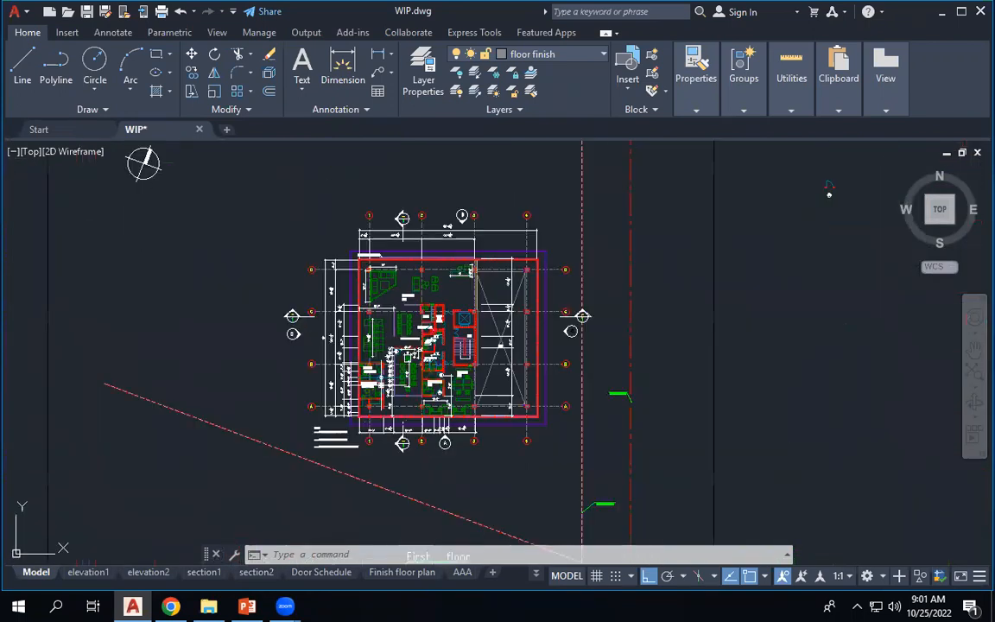
pyautogui.scroll(6, 488, 353)
pyautogui.scroll(8, 517, 285)
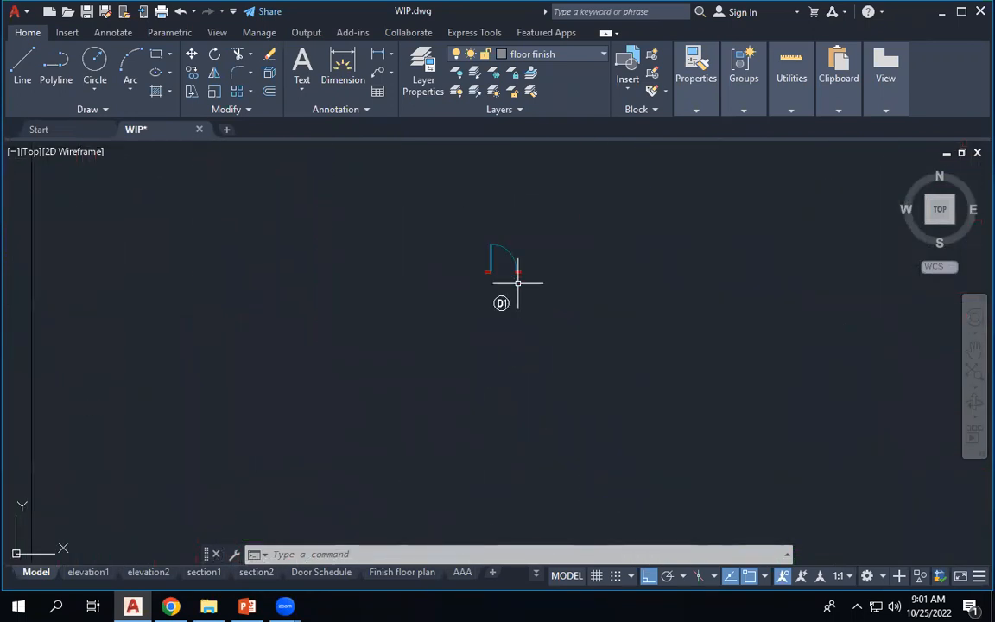
# Draw a slanted zigzag break line as a polyline across the open outer end of the hinge-side wall stub, with Ortho off.
pyautogui.click(57, 74)
pyautogui.scroll(6, 413, 222)
pyautogui.scroll(-4, 570, 307)
pyautogui.scroll(2, 471, 231)
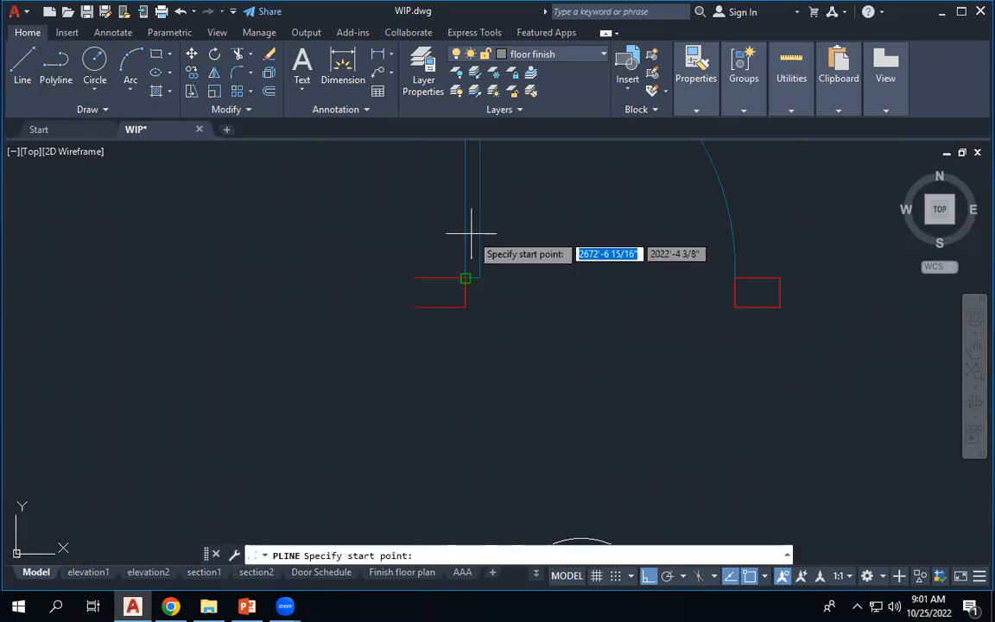
pyautogui.click(383, 208)
pyautogui.scroll(3, 462, 284)
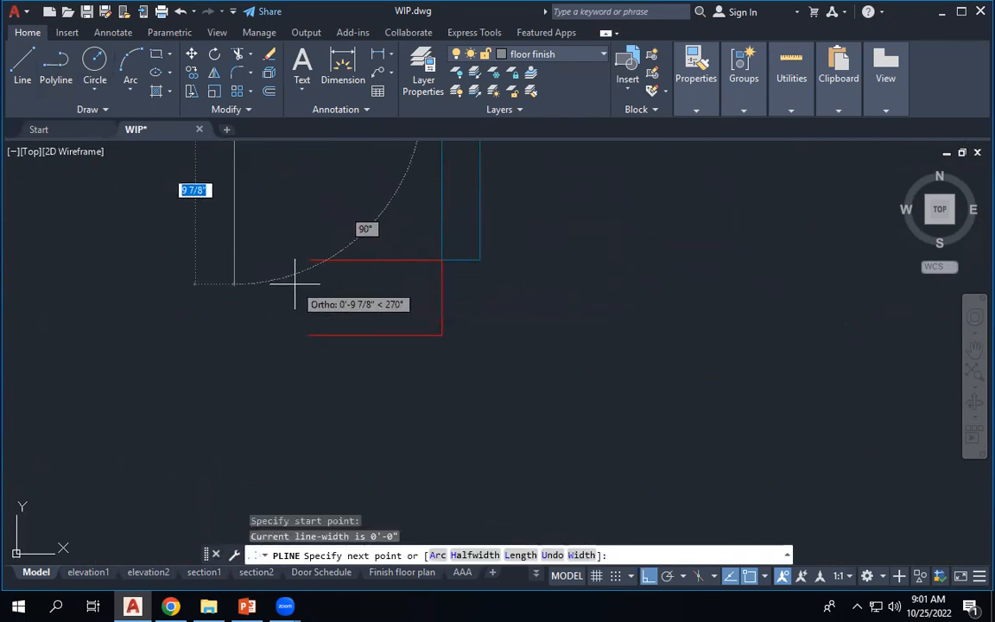
pyautogui.press('F8')
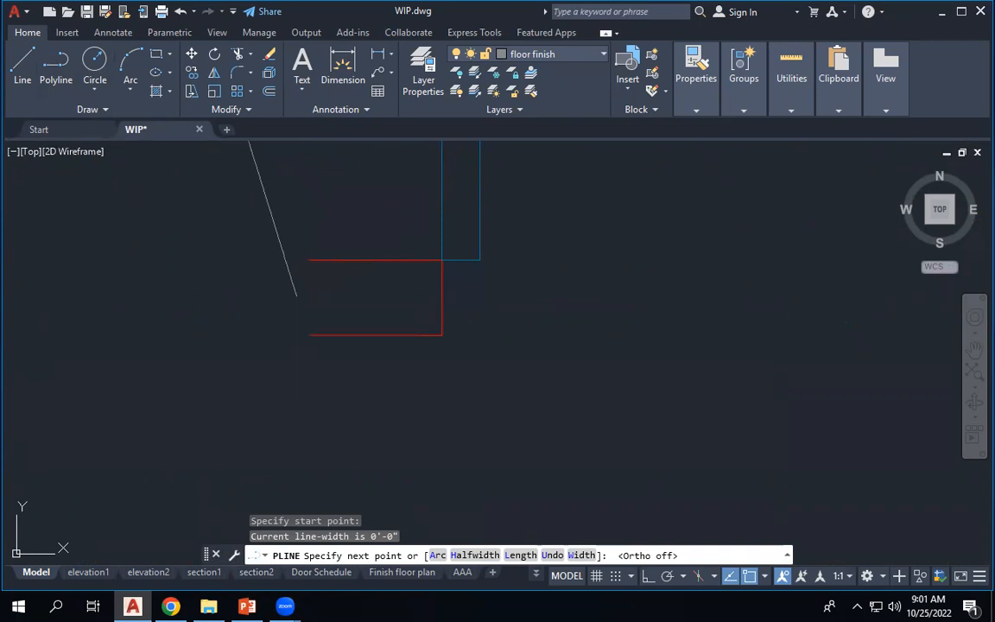
pyautogui.click(297, 292)
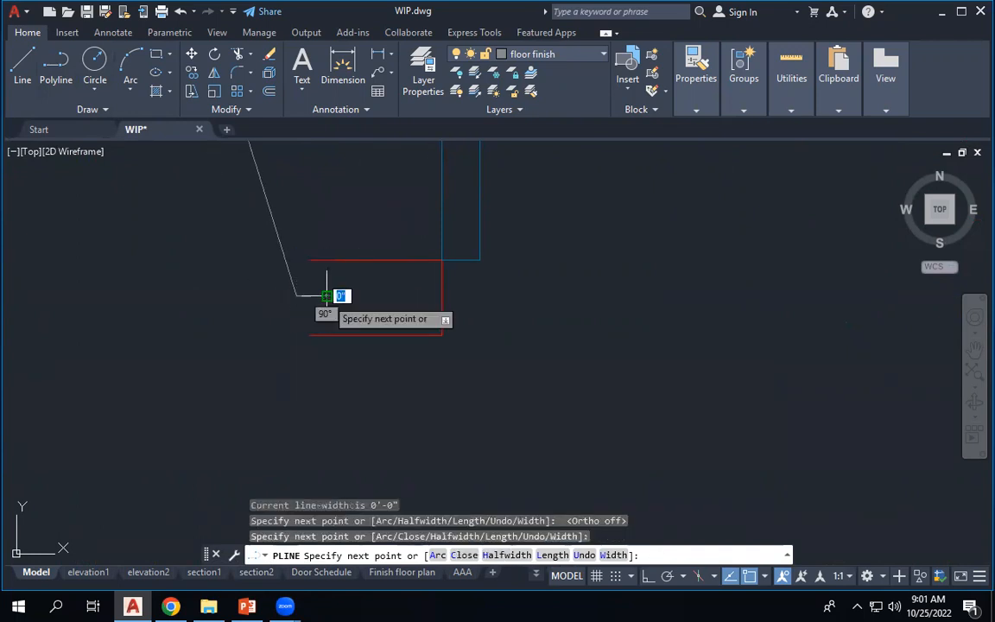
pyautogui.click(276, 328)
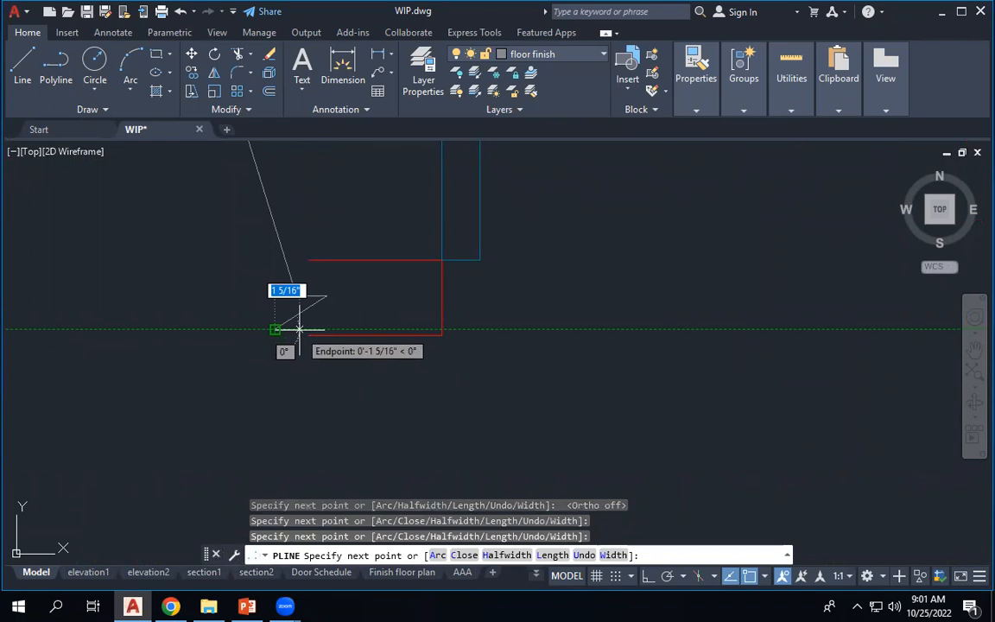
pyautogui.click(306, 329)
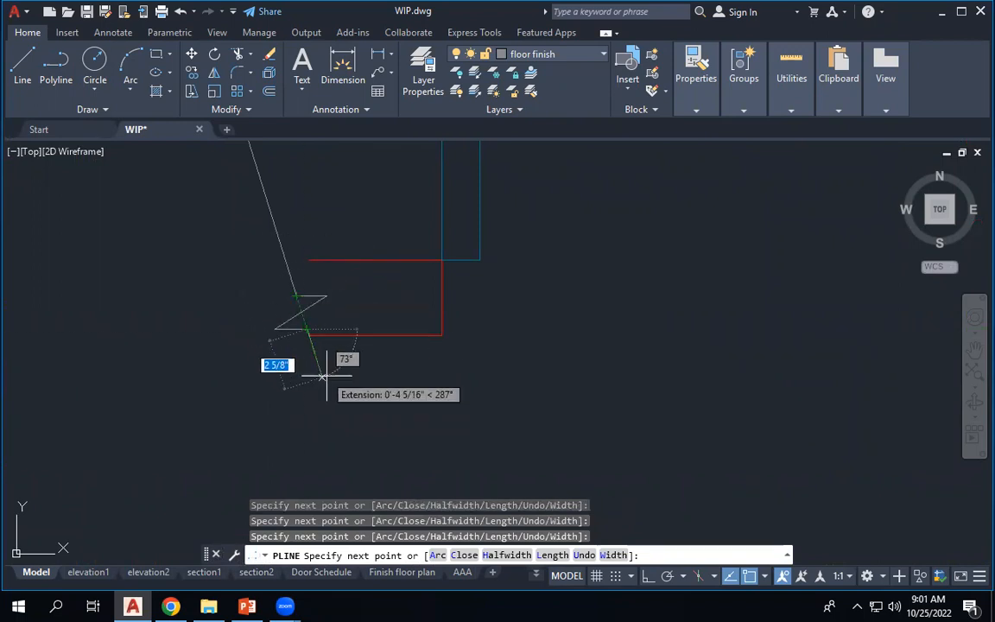
pyautogui.click(333, 412)
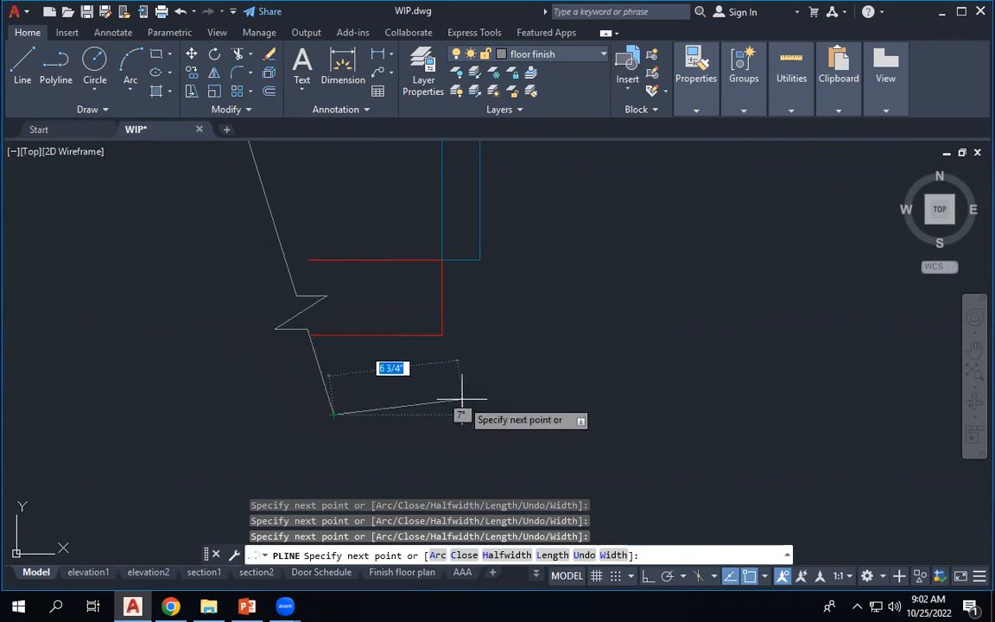
pyautogui.press('Escape')
# Move the break line up about 3/4" so its zigzag sits between the two wall lines.
pyautogui.click(313, 299)
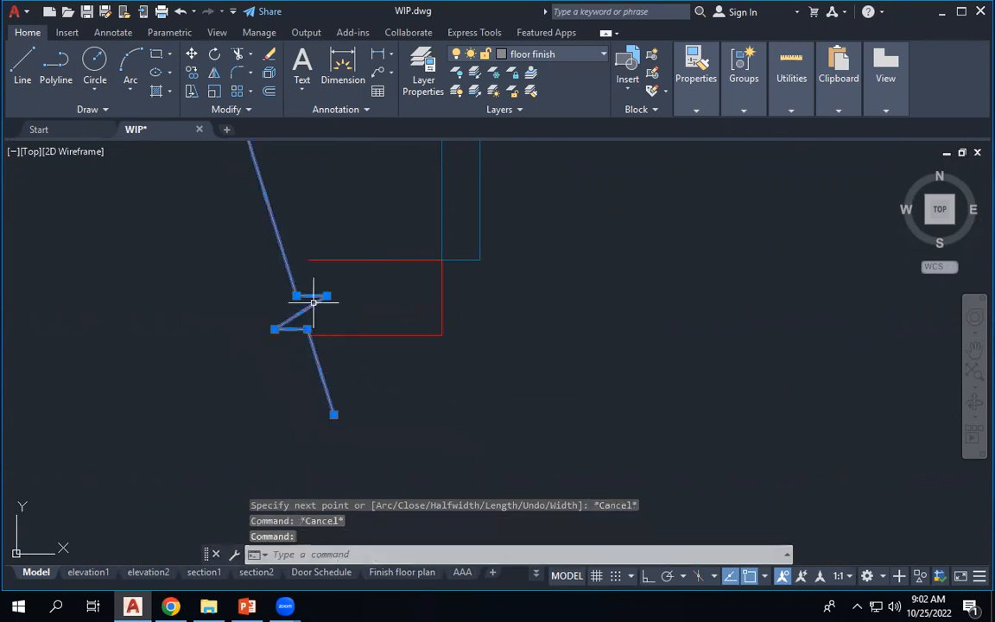
pyautogui.write('m')
pyautogui.press('space')
pyautogui.click(391, 445)
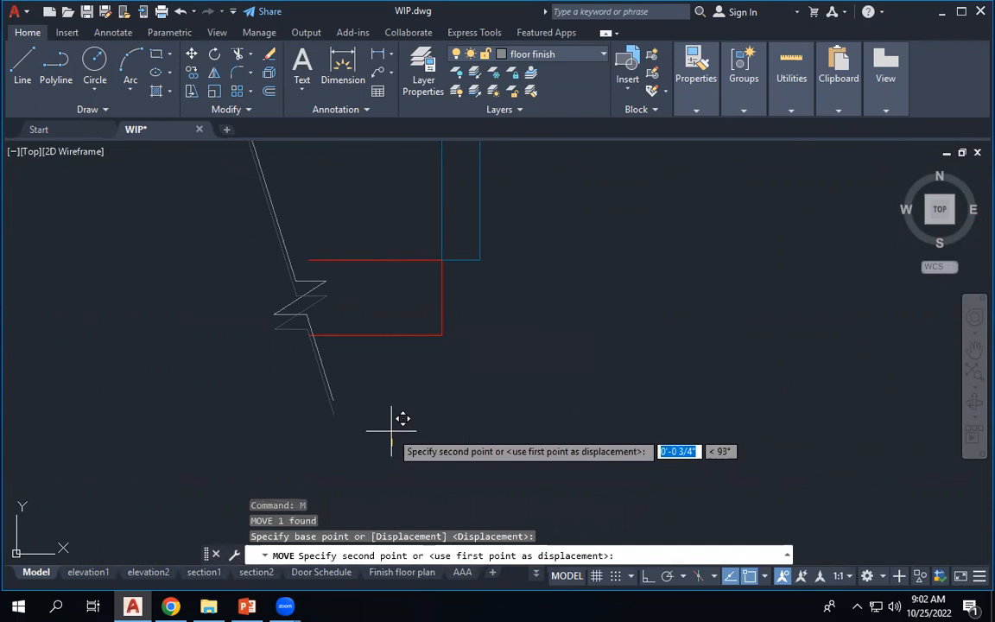
pyautogui.click(391, 430)
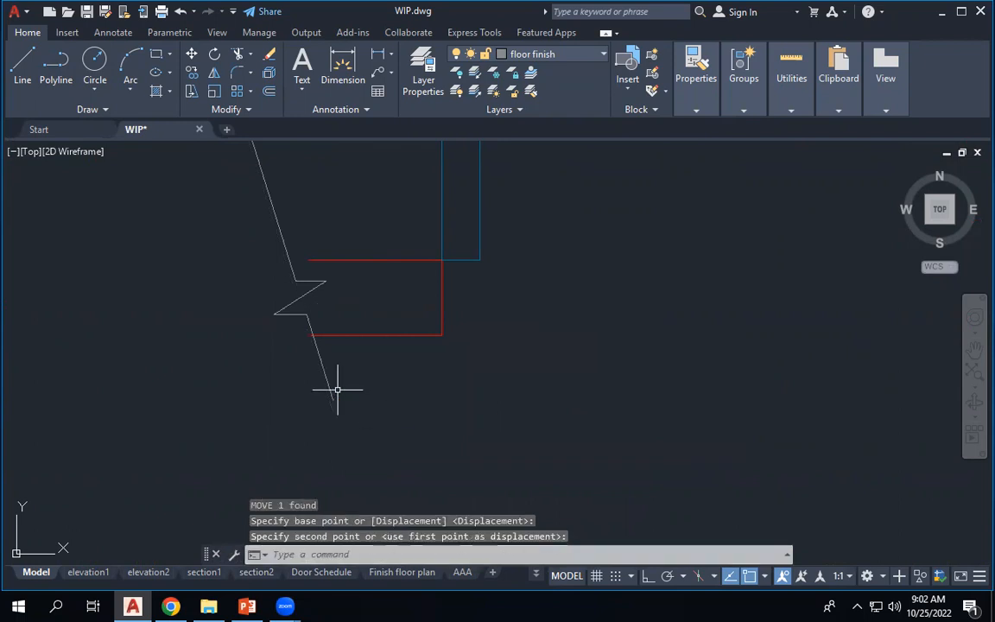
# Trim the hinge-side stub's lower wall line at the break line and extend the upper wall line to meet it.
pyautogui.click(239, 55)
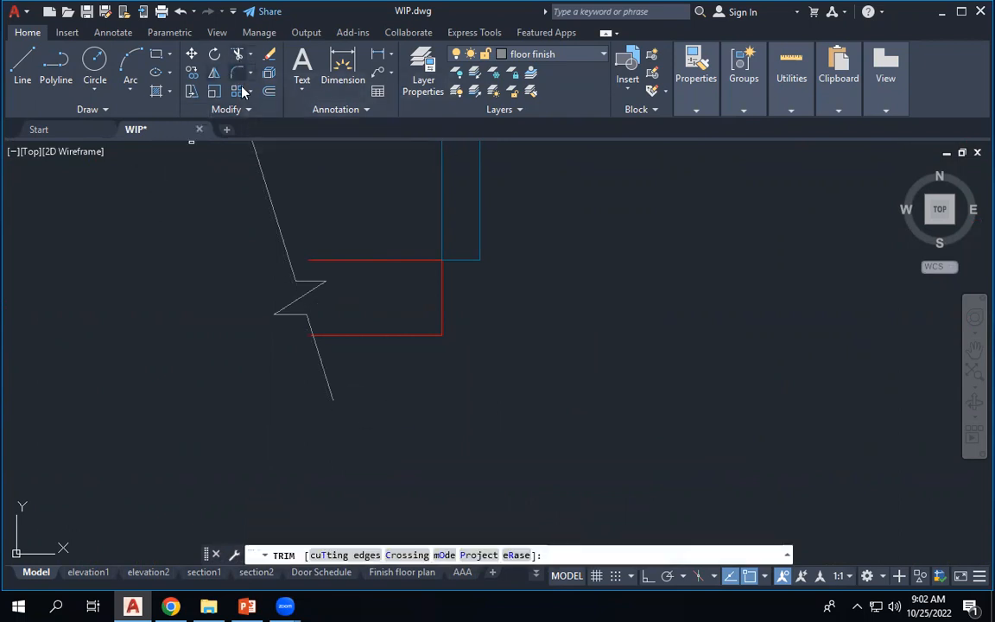
pyautogui.click(305, 334)
pyautogui.click(249, 55)
pyautogui.click(261, 105)
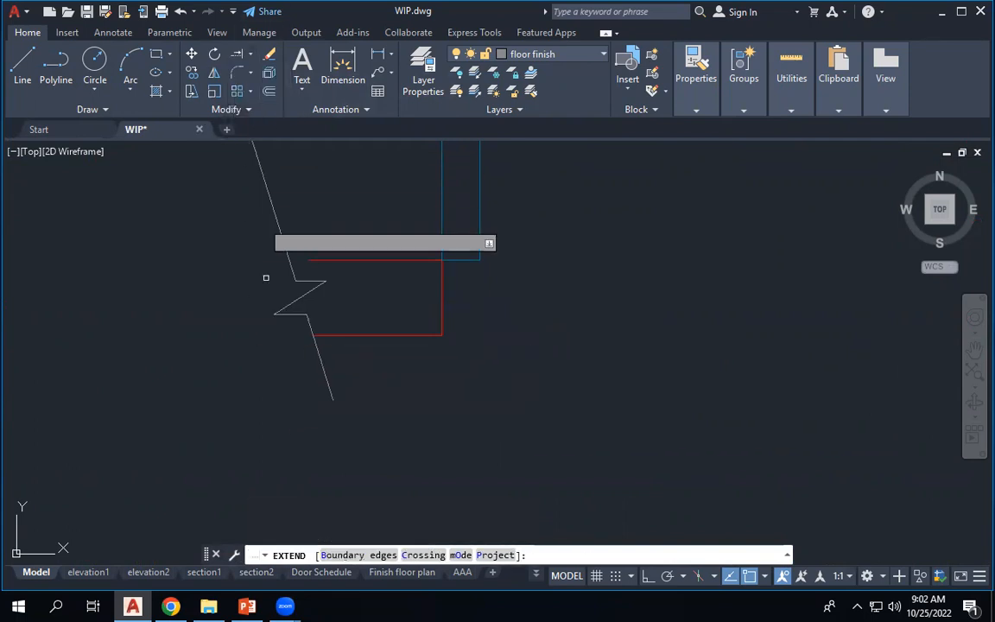
pyautogui.click(318, 260)
pyautogui.scroll(-3, 326, 289)
pyautogui.press('Escape')
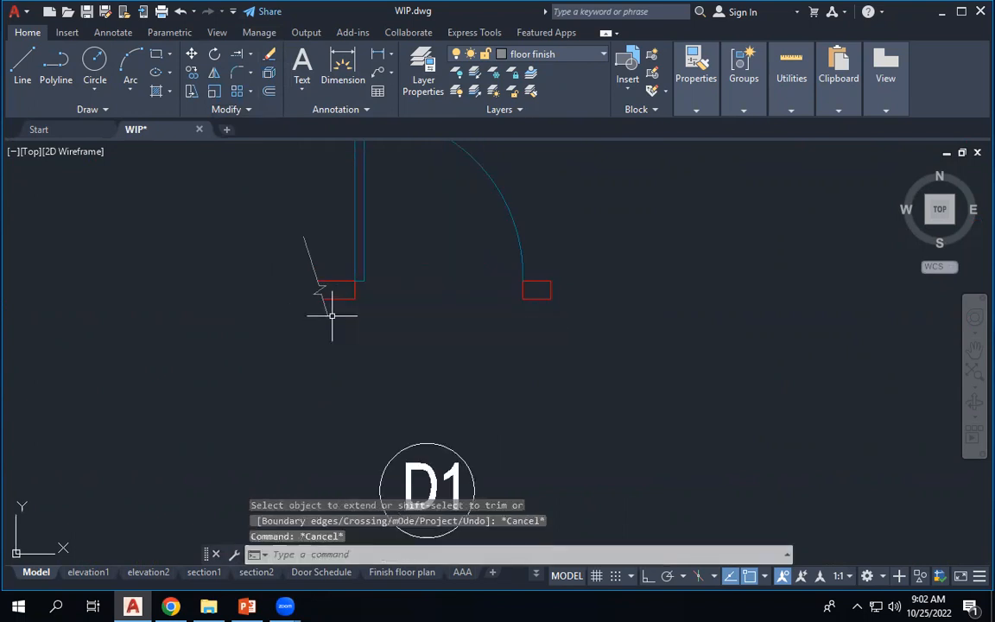
# Shorten the upper leg of the break line by stretching its top vertex down along the line.
pyautogui.click(313, 265)
pyautogui.scroll(4, 304, 233)
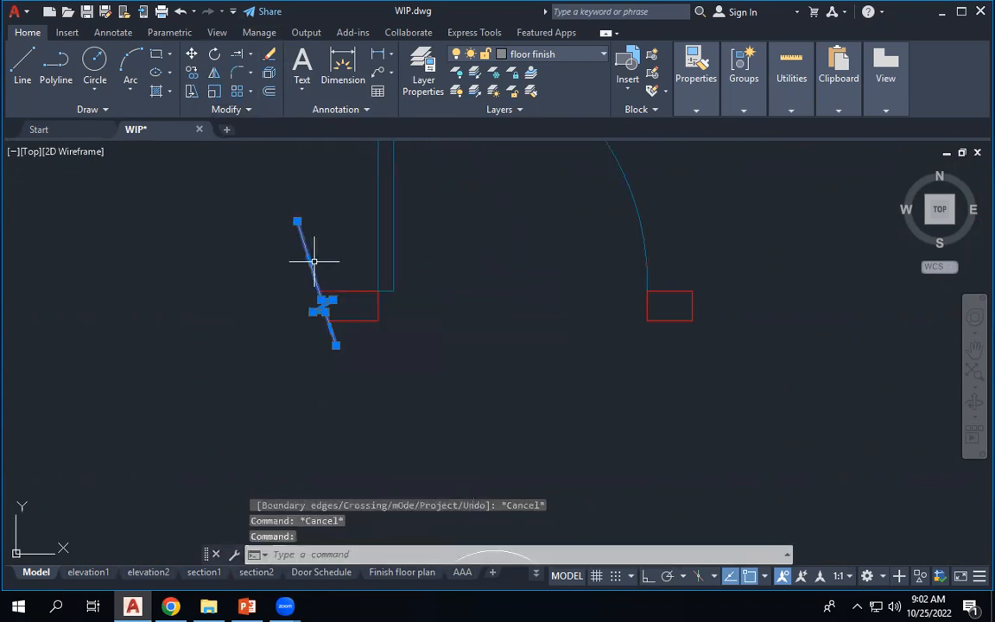
pyautogui.click(286, 197)
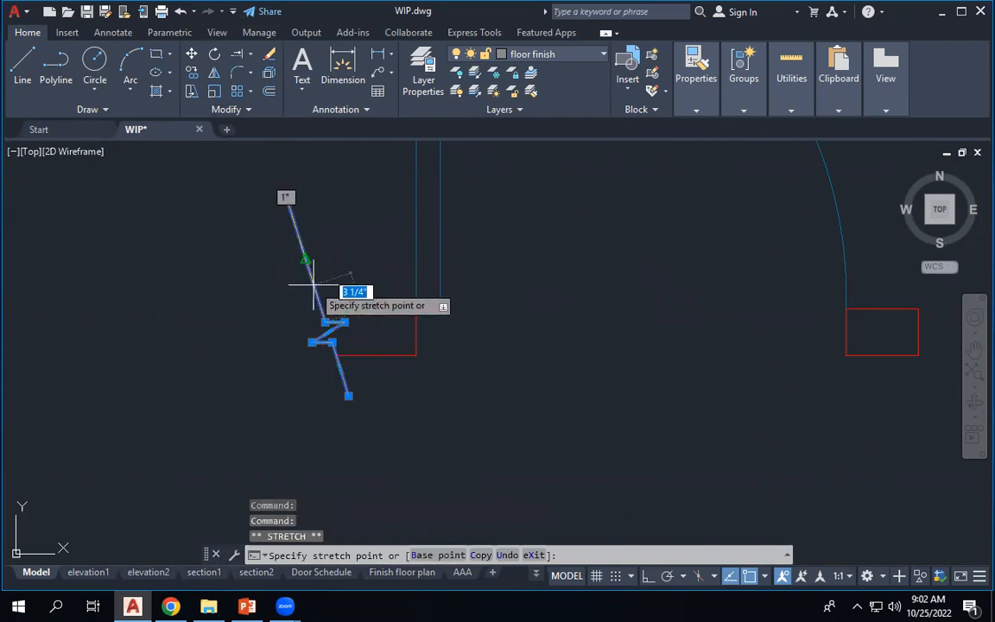
pyautogui.click(308, 260)
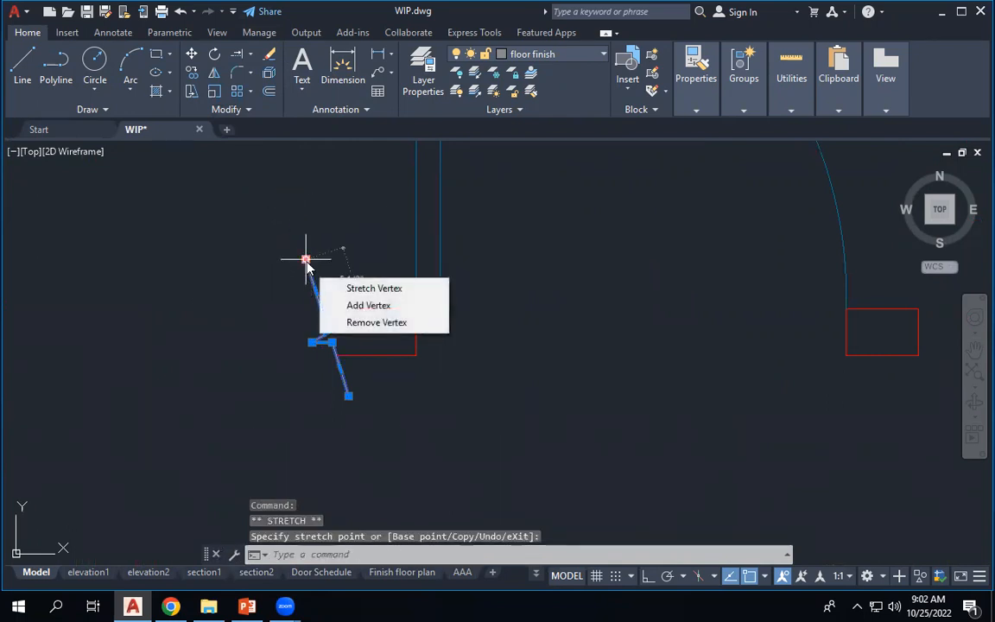
pyautogui.press('Escape')
# Copy the break line from the hinge-side stub to the outer end of the opposite wall stub.
pyautogui.scroll(-4, 312, 278)
pyautogui.click(284, 232)
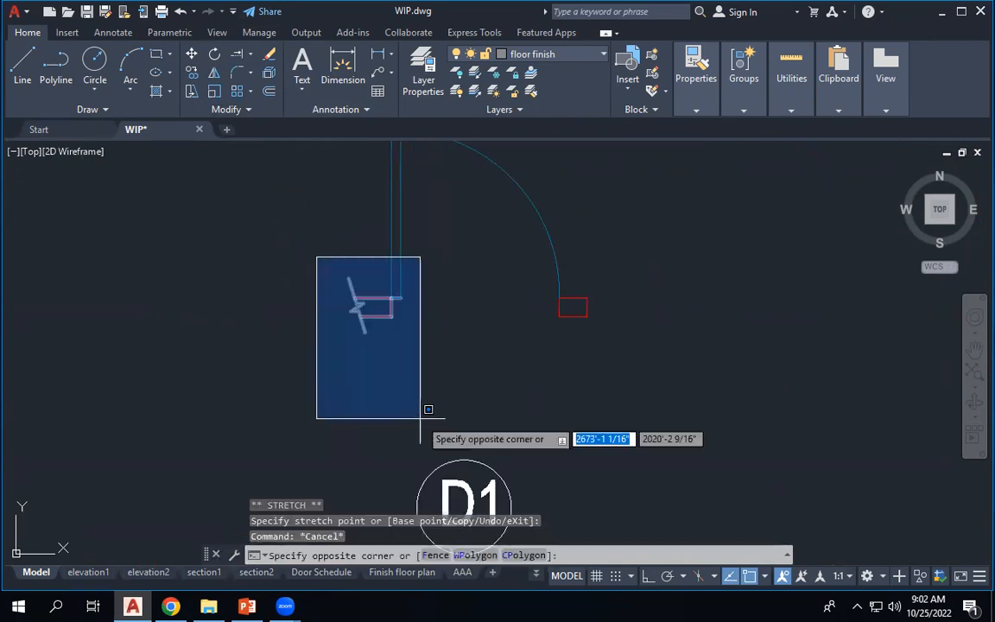
pyautogui.click(377, 400)
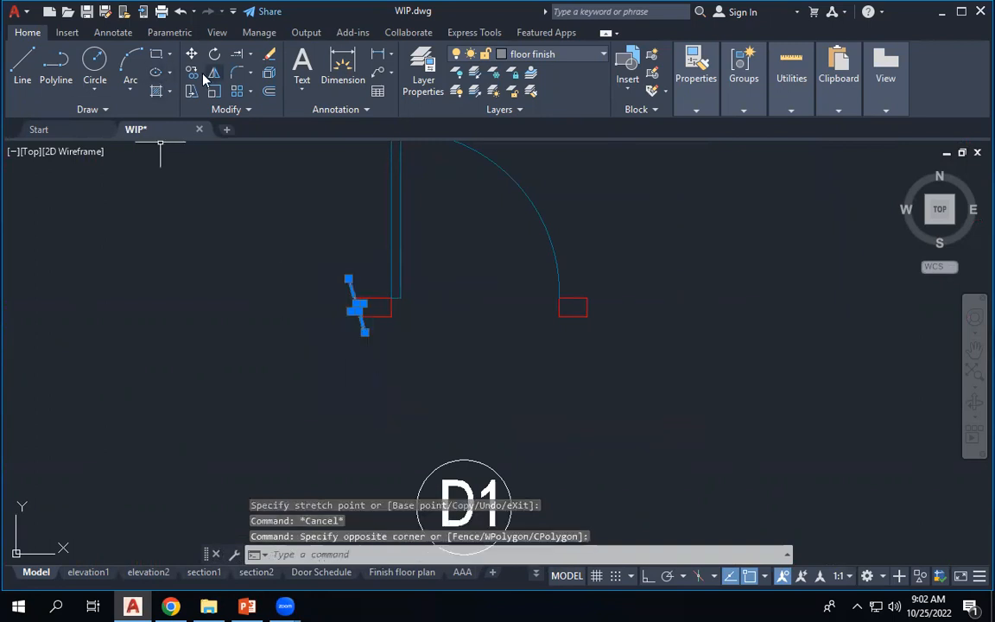
pyautogui.click(193, 73)
pyautogui.click(355, 299)
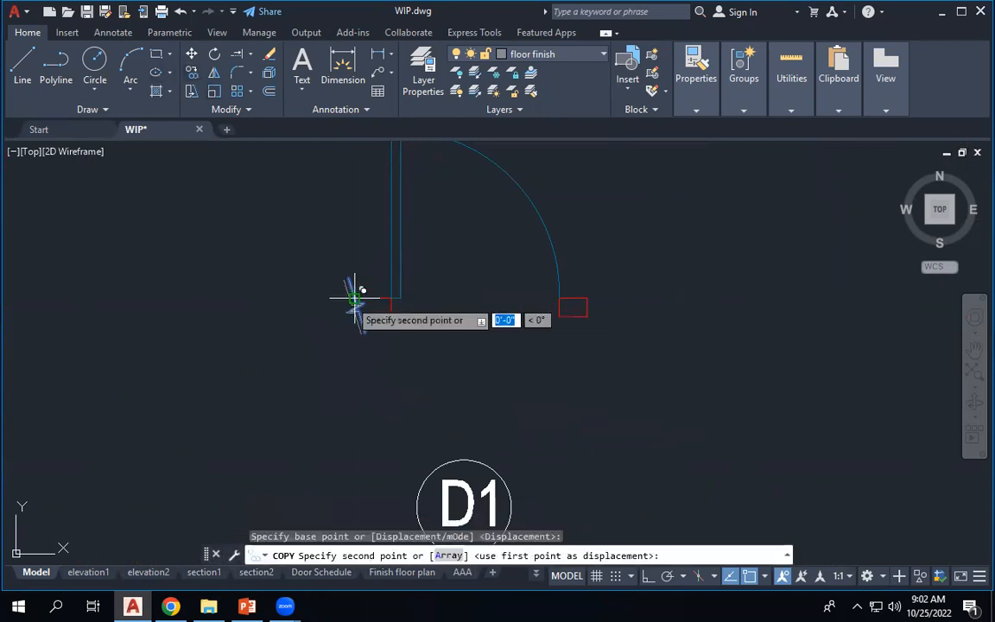
pyautogui.click(585, 303)
pyautogui.scroll(5, 596, 318)
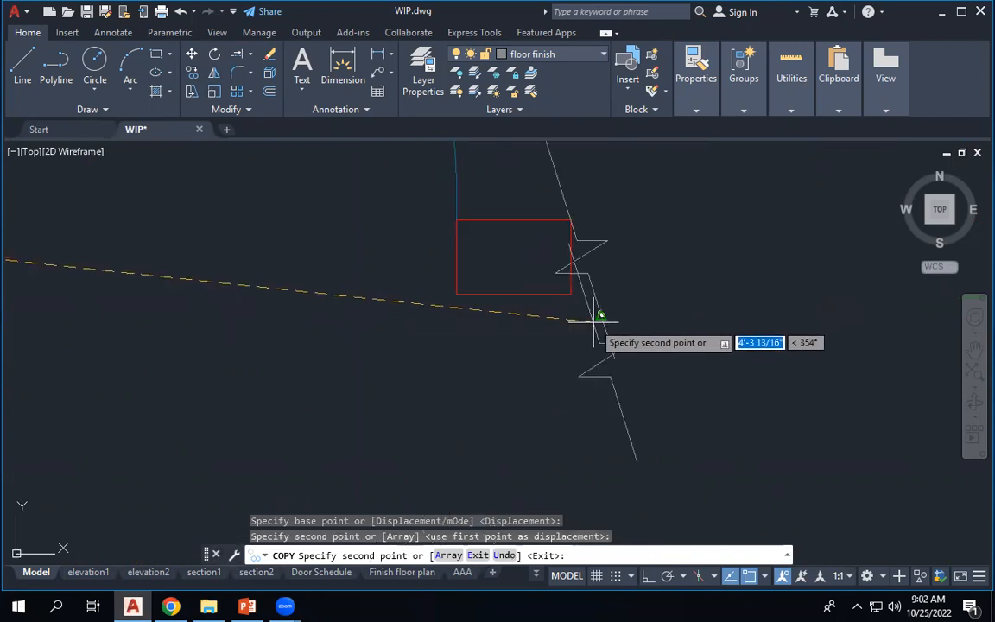
pyautogui.press('Escape')
# Delete the vertical end line of the latch-side wall stub and extend its lower wall line to the break line.
pyautogui.click(571, 251)
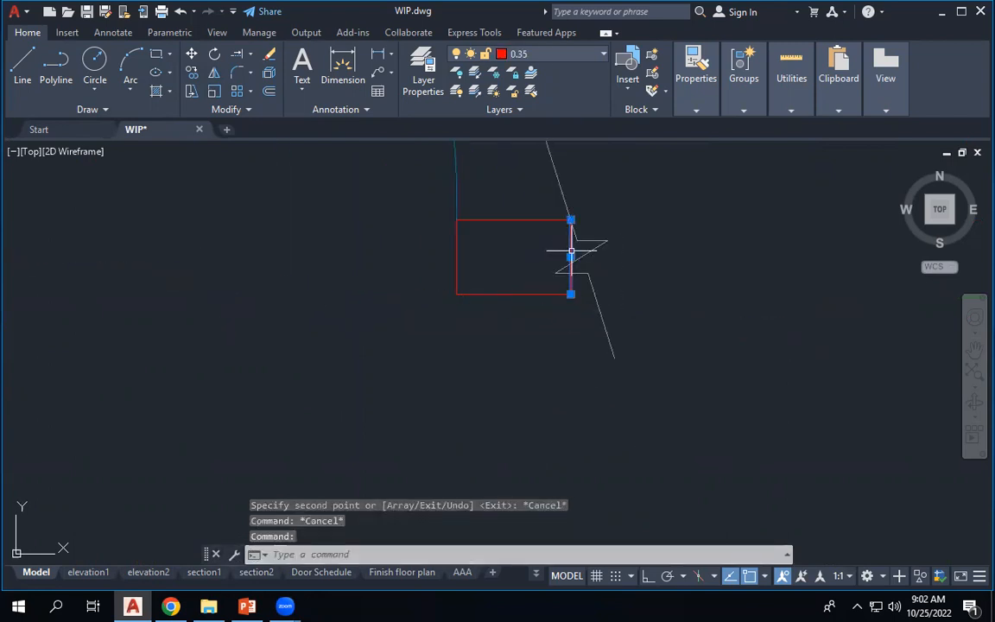
pyautogui.press('Delete')
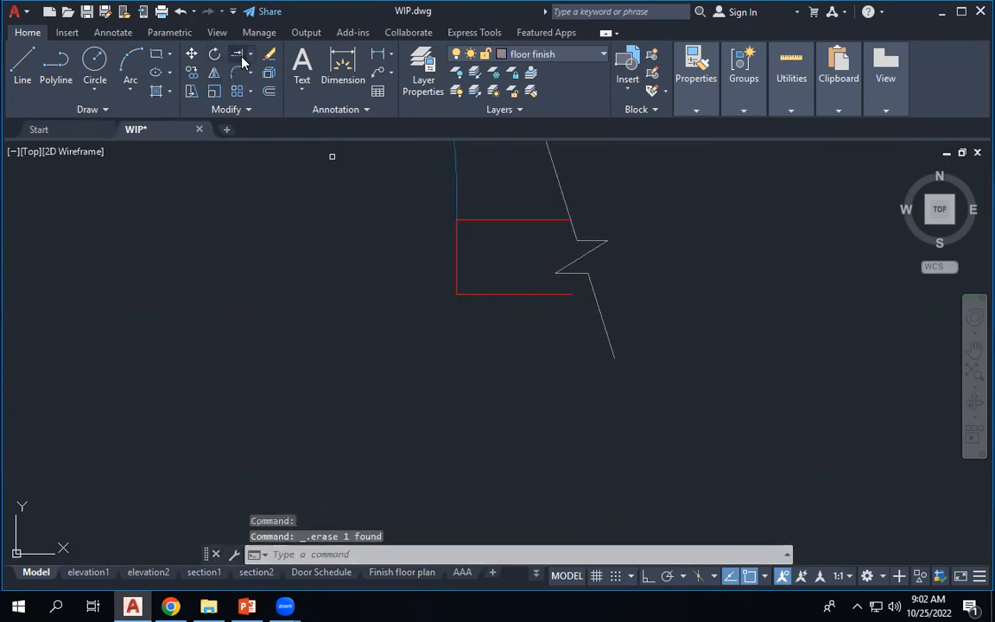
pyautogui.click(238, 54)
pyautogui.click(553, 293)
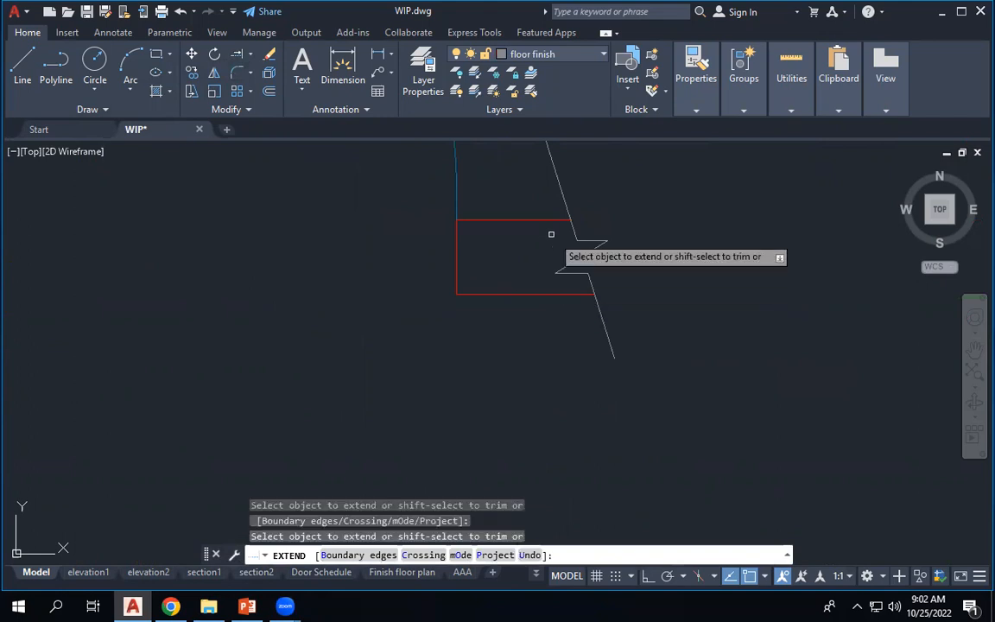
pyautogui.scroll(-3, 596, 283)
pyautogui.press('Escape')
pyautogui.scroll(-2, 562, 326)
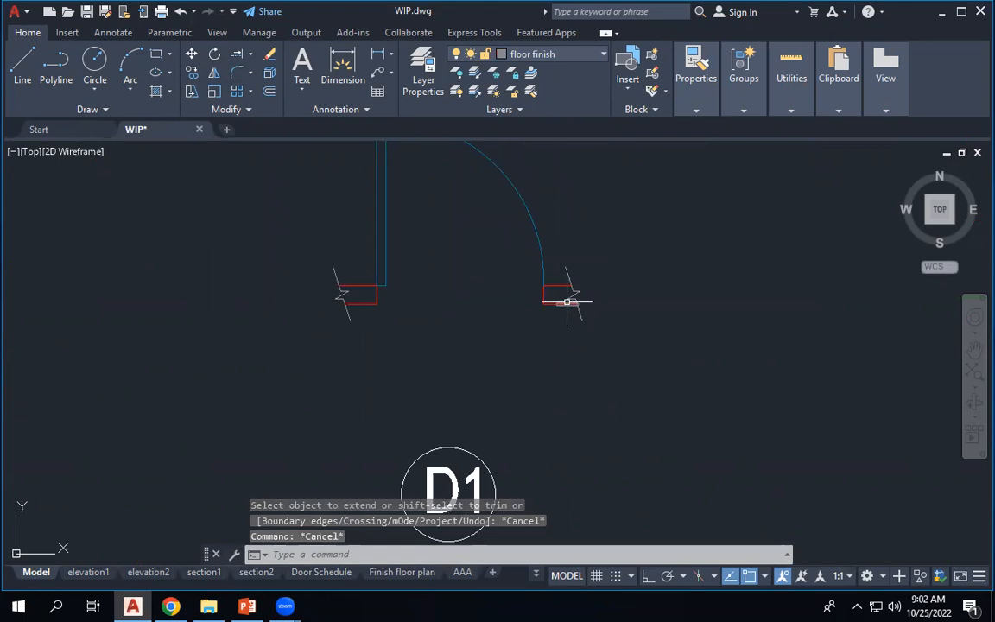
pyautogui.scroll(5, 320, 285)
pyautogui.scroll(-5, 449, 311)
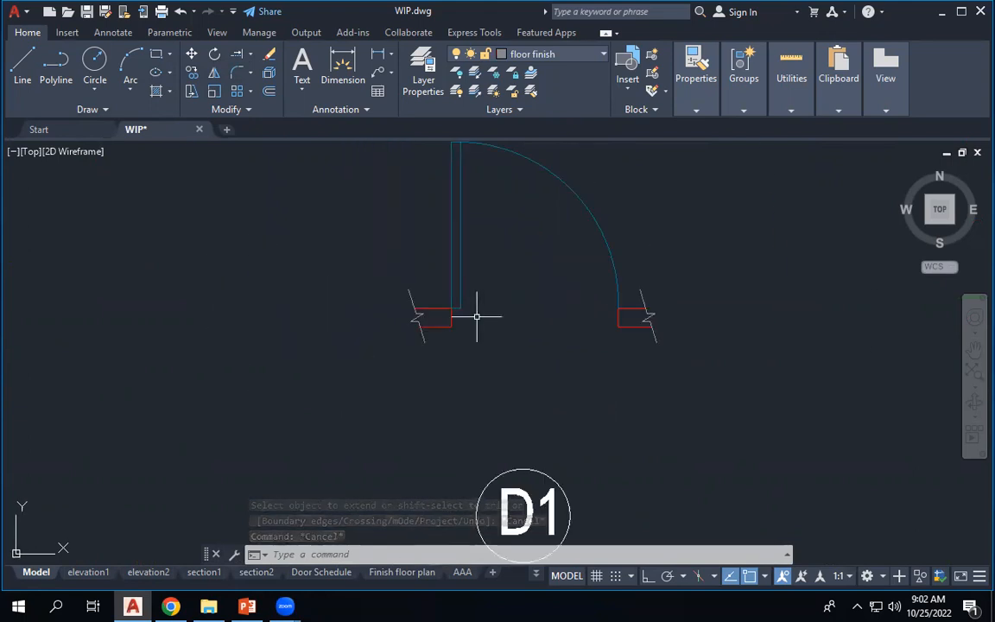
# Delete the two long lines of the door leaf and the door swing arc.
pyautogui.click(626, 209)
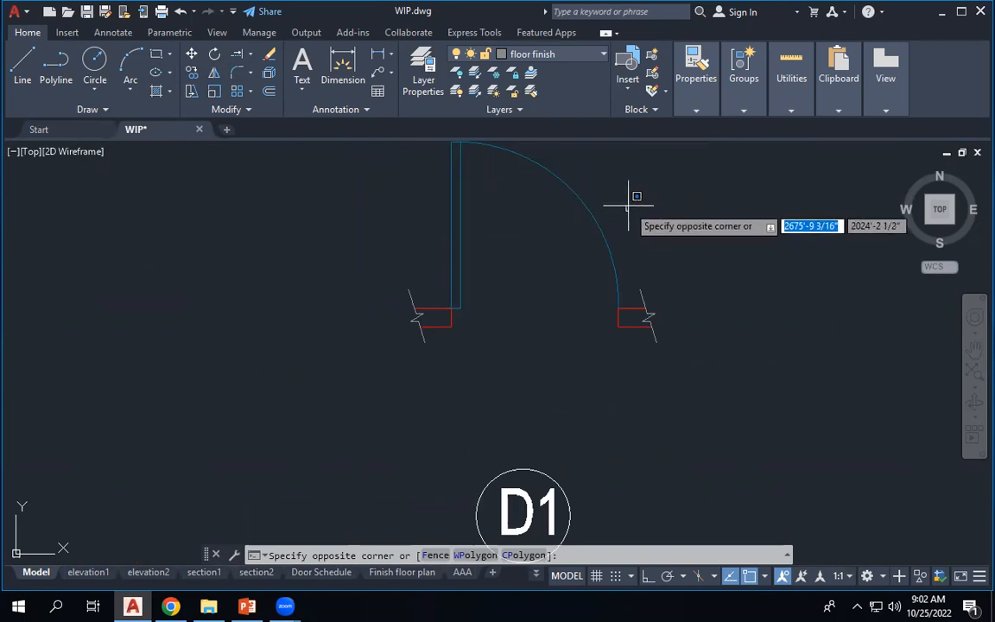
pyautogui.click(629, 205)
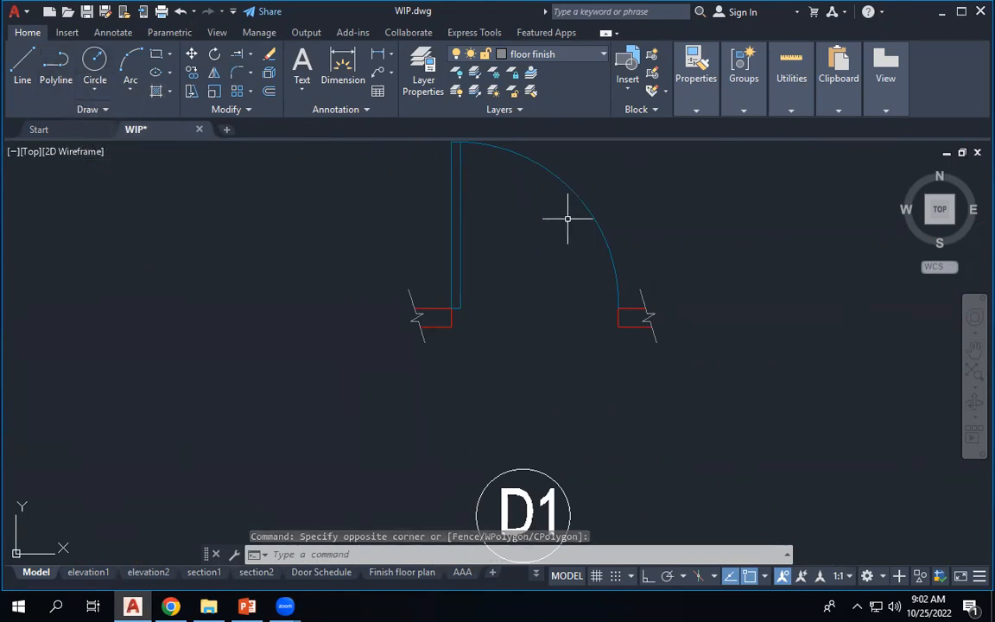
pyautogui.click(646, 231)
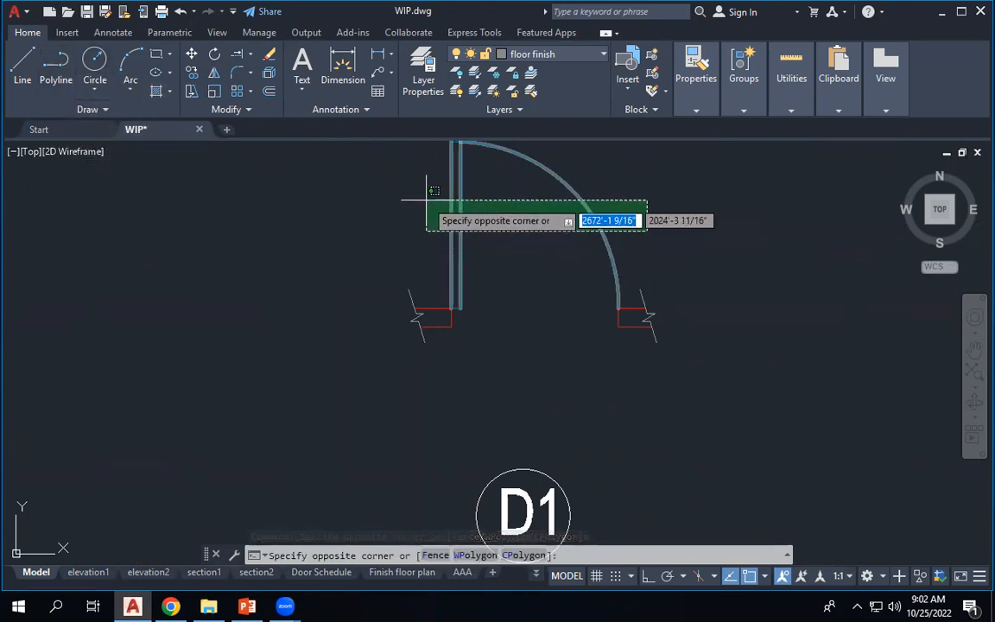
pyautogui.click(427, 199)
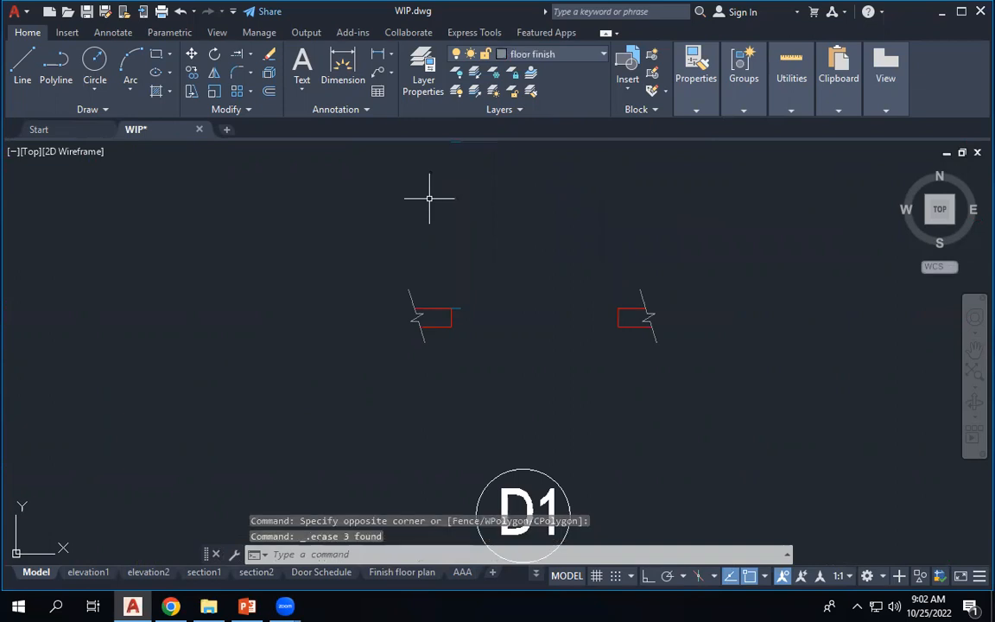
# Add a linear dimension across the door opening between the wall stubs' lower inner corners, placed just above the D1 tag.
pyautogui.click(377, 55)
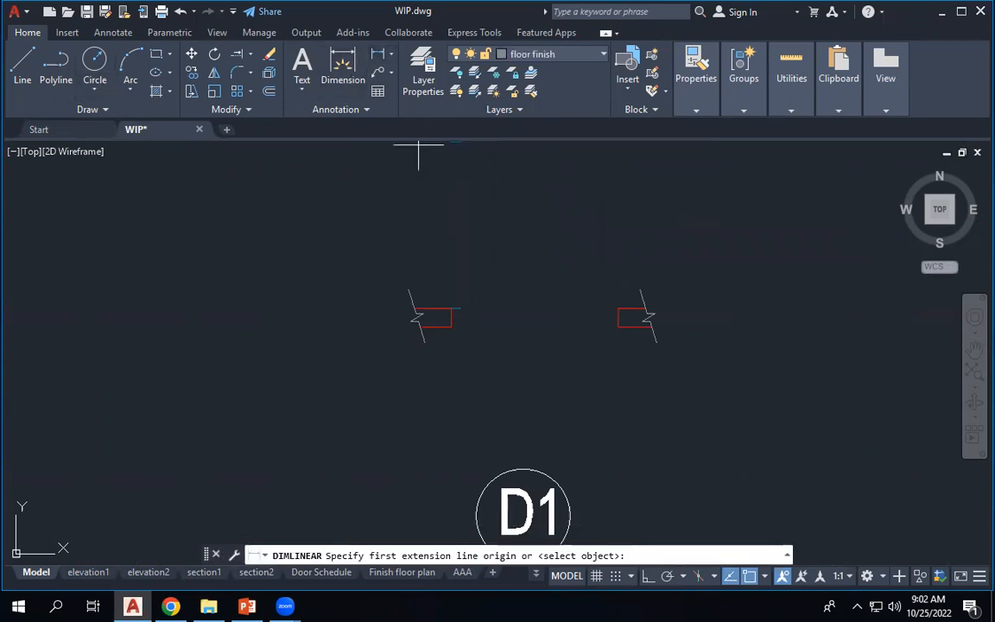
pyautogui.click(451, 326)
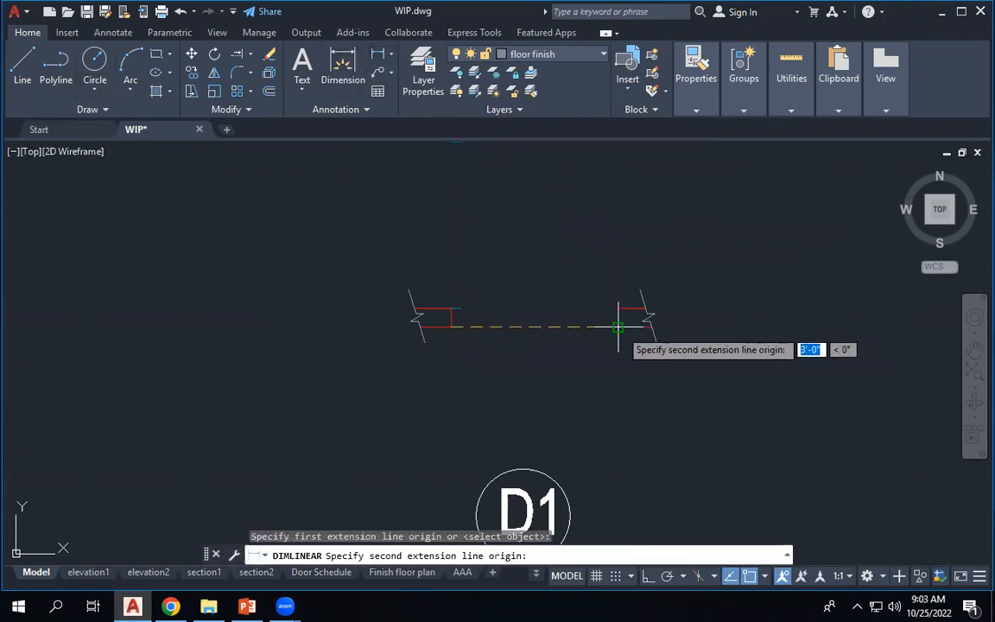
pyautogui.click(619, 327)
pyautogui.click(587, 416)
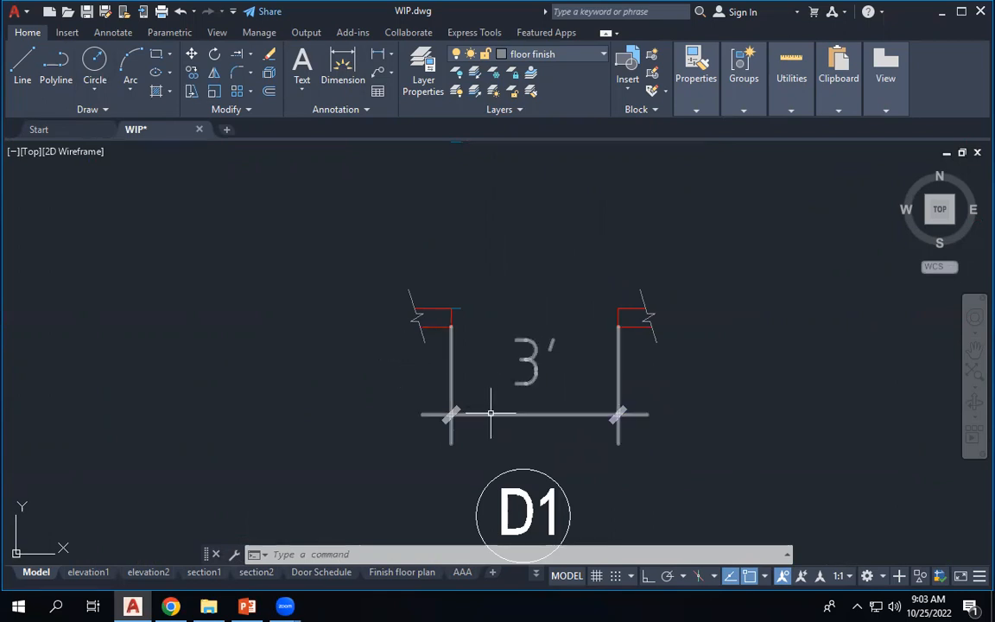
# Move the opening-width dimension straight down, away from the wall stubs, with Ortho on.
pyautogui.click(490, 414)
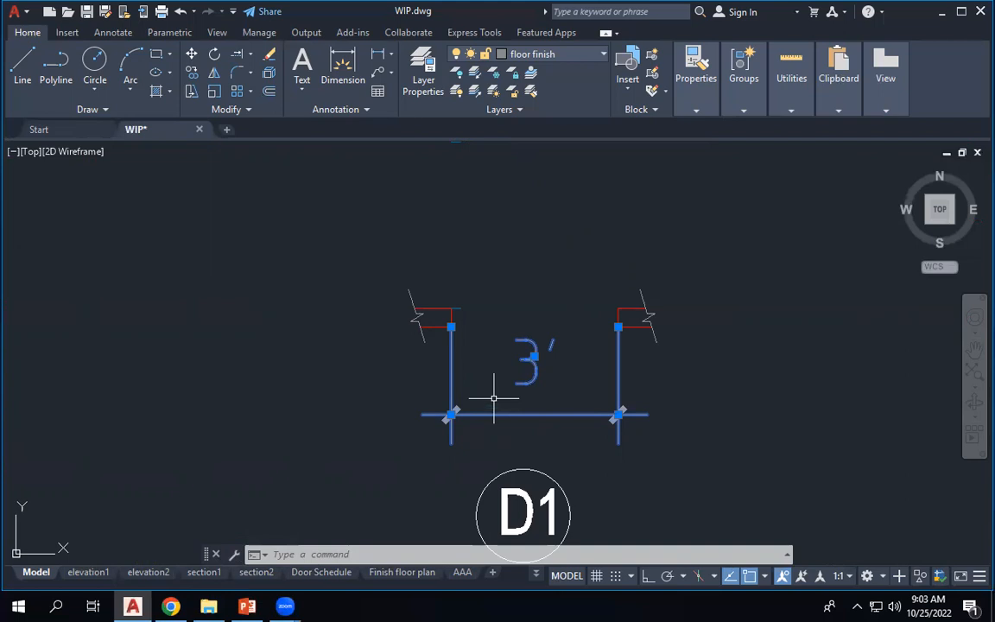
pyautogui.scroll(-2, 494, 279)
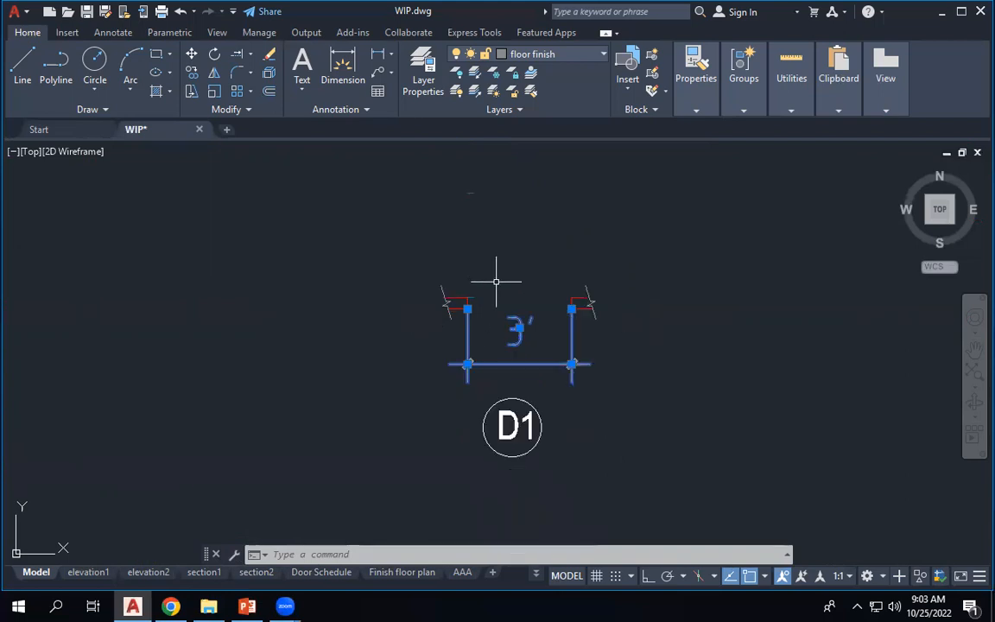
pyautogui.write('m')
pyautogui.press('Return')
pyautogui.click(641, 326)
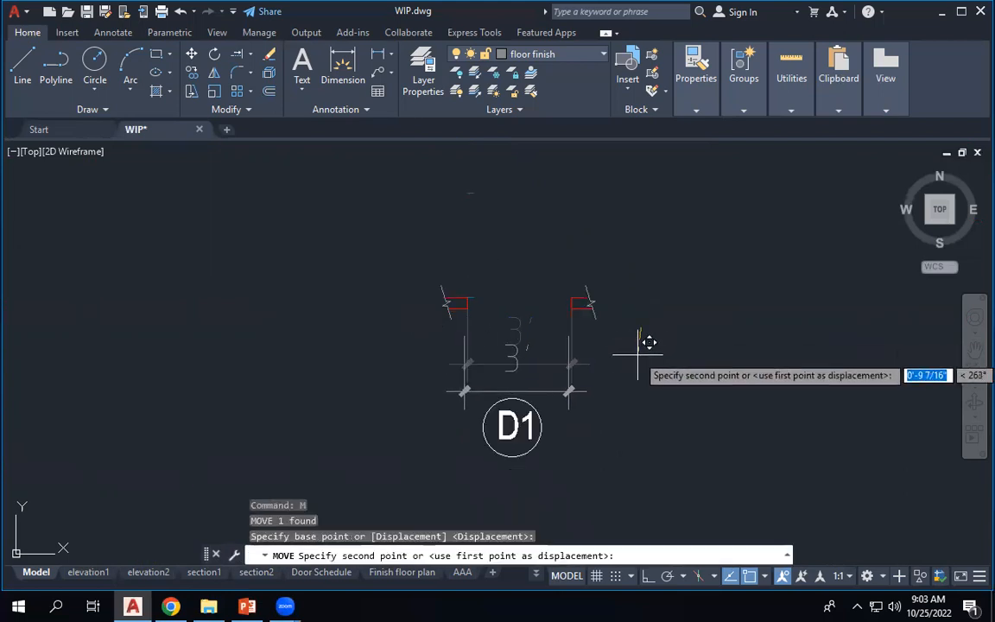
pyautogui.press('F8')
pyautogui.click(639, 357)
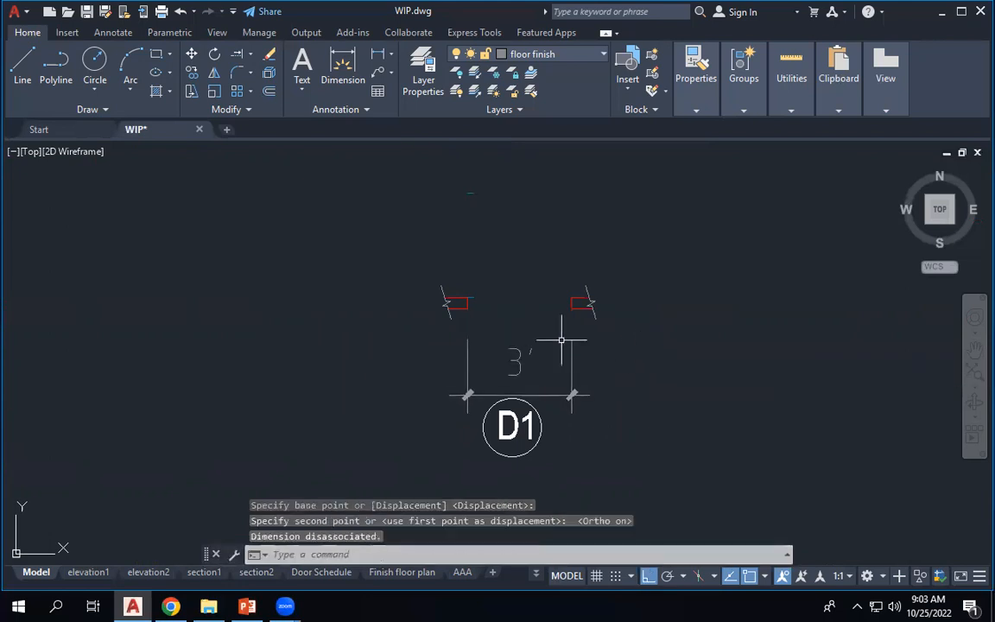
# Delete the two leftover short door-leaf lines, one at the left wall stub's upper corner and one above the opening.
pyautogui.scroll(4, 489, 289)
pyautogui.click(469, 294)
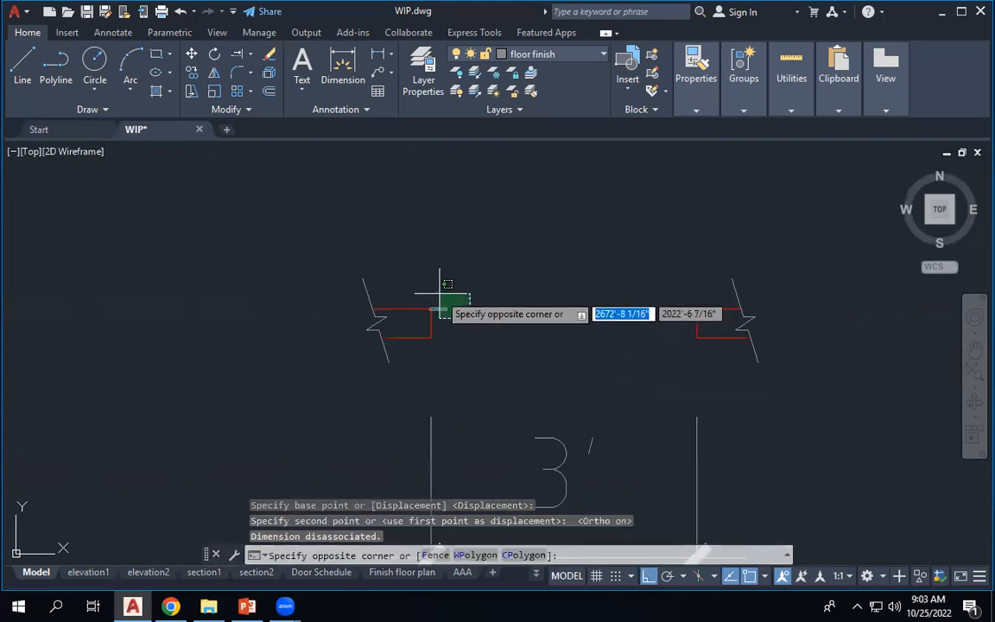
pyautogui.click(439, 311)
pyautogui.press('Delete')
pyautogui.scroll(-5, 519, 294)
pyautogui.click(491, 257)
pyautogui.click(526, 281)
pyautogui.press('Delete')
# Switch to PowerPoint and examine the Door Details and jamb detail slides, ending on slide 5 with the door plan and elevation.
pyautogui.click(57, 63)
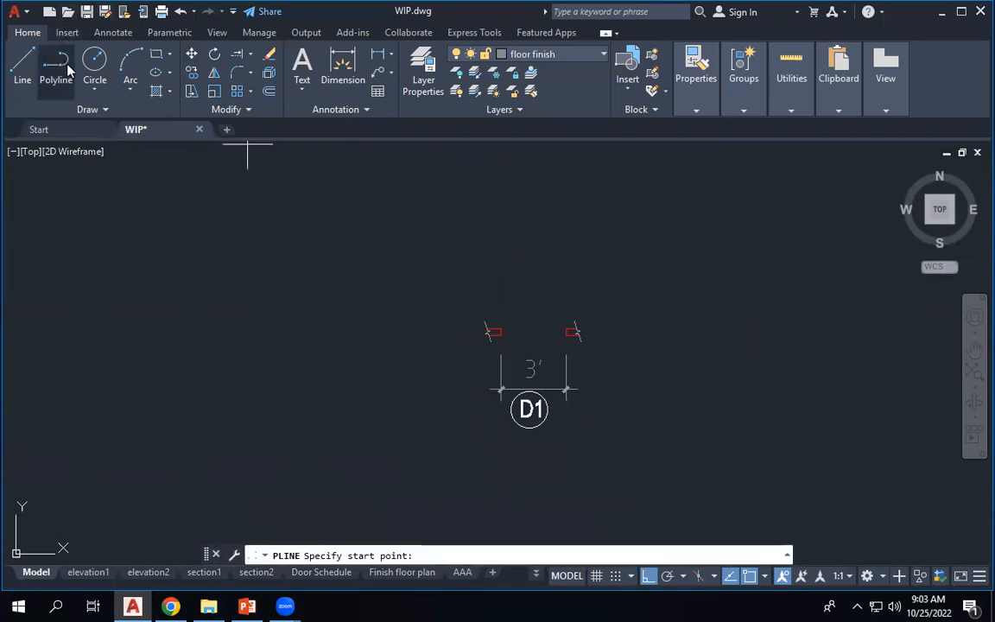
pyautogui.scroll(2, 489, 318)
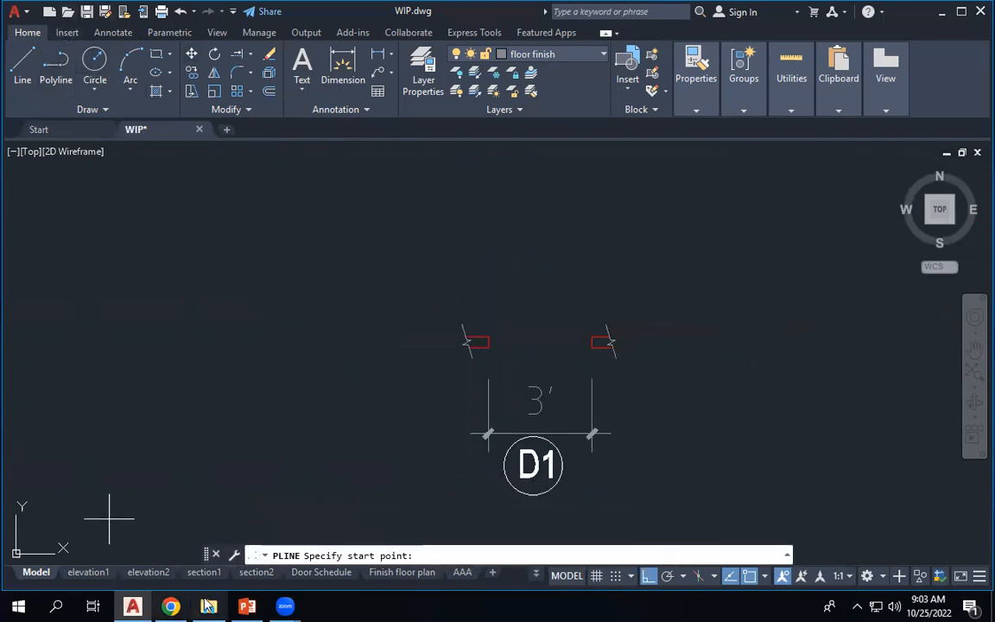
pyautogui.click(246, 606)
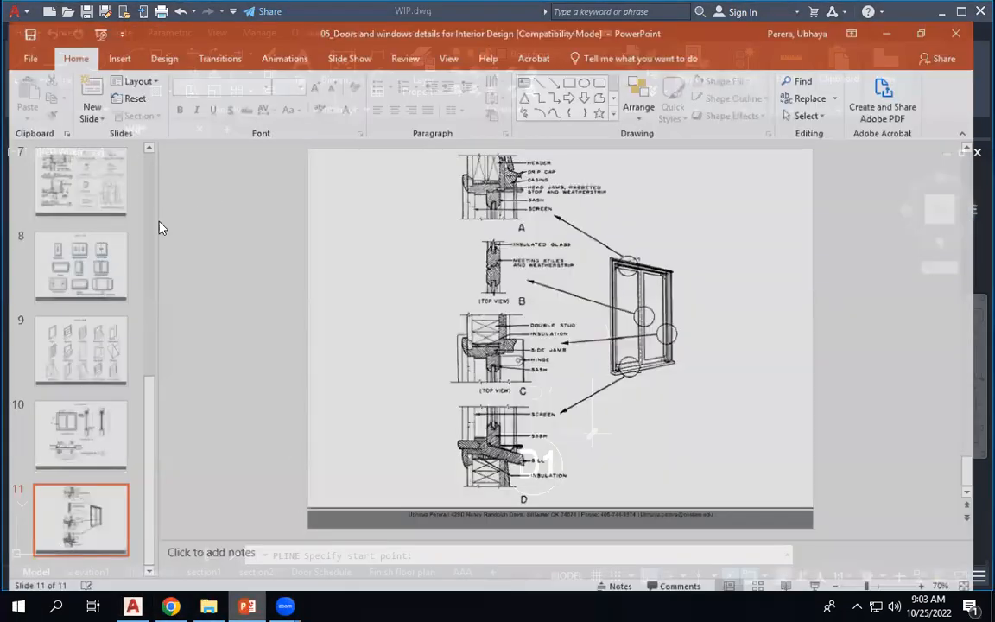
pyautogui.scroll(5, 74, 231)
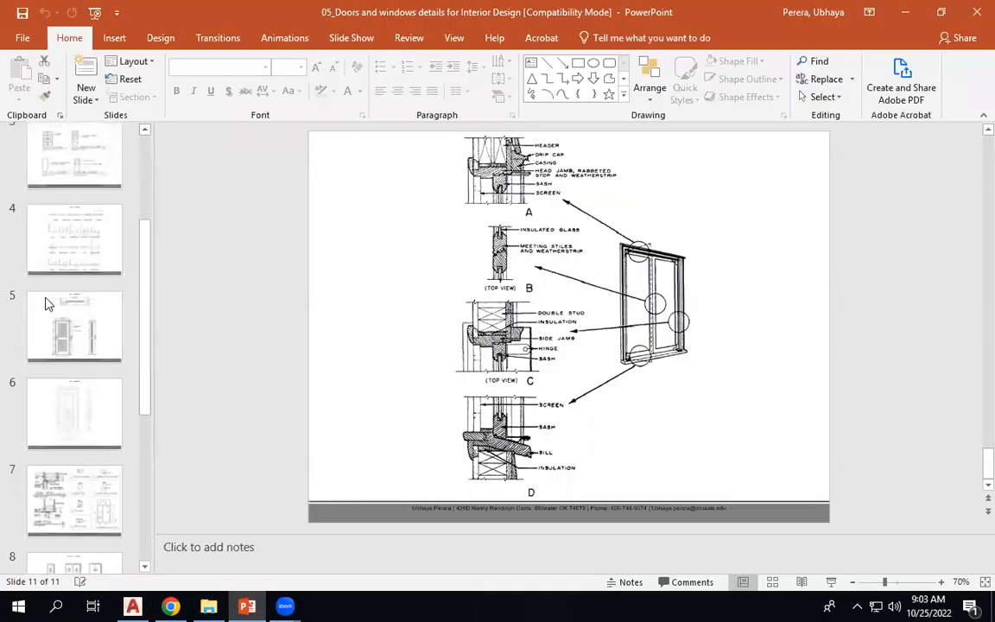
pyautogui.click(60, 323)
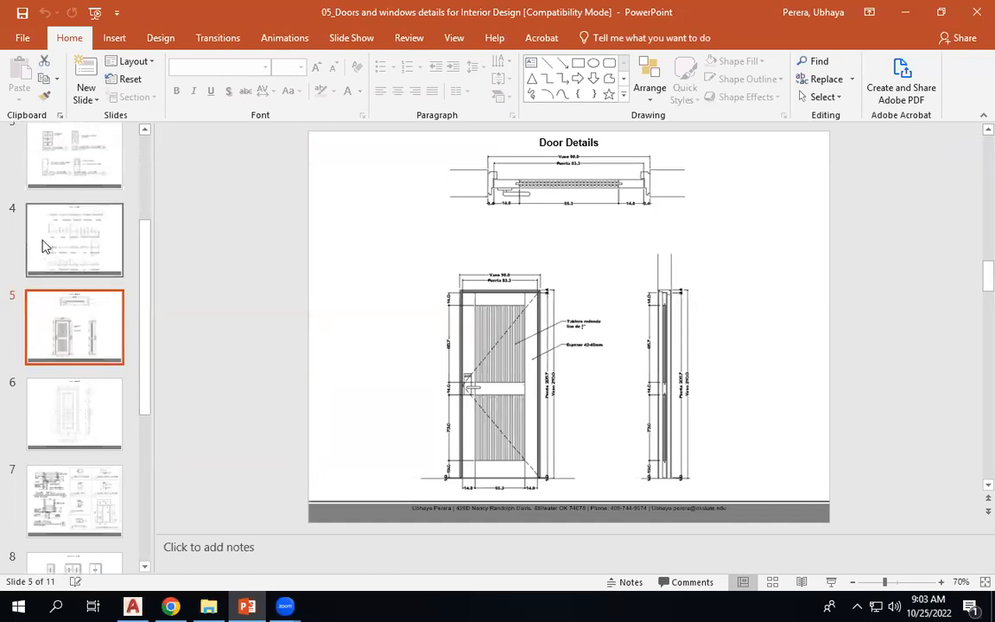
pyautogui.scroll(3, 43, 246)
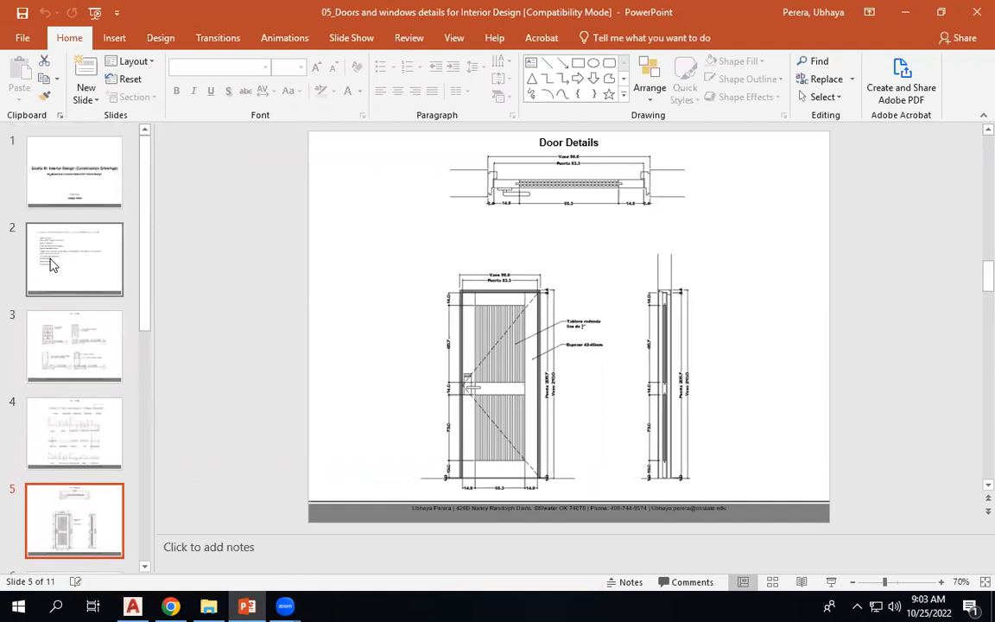
pyautogui.scroll(-5, 50, 264)
pyautogui.click(76, 336)
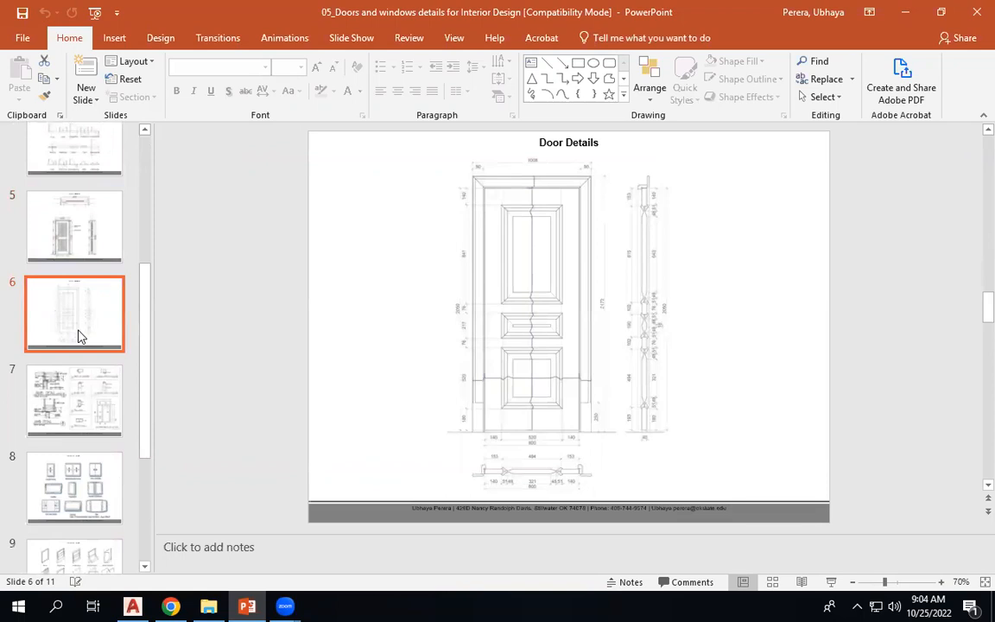
pyautogui.click(76, 397)
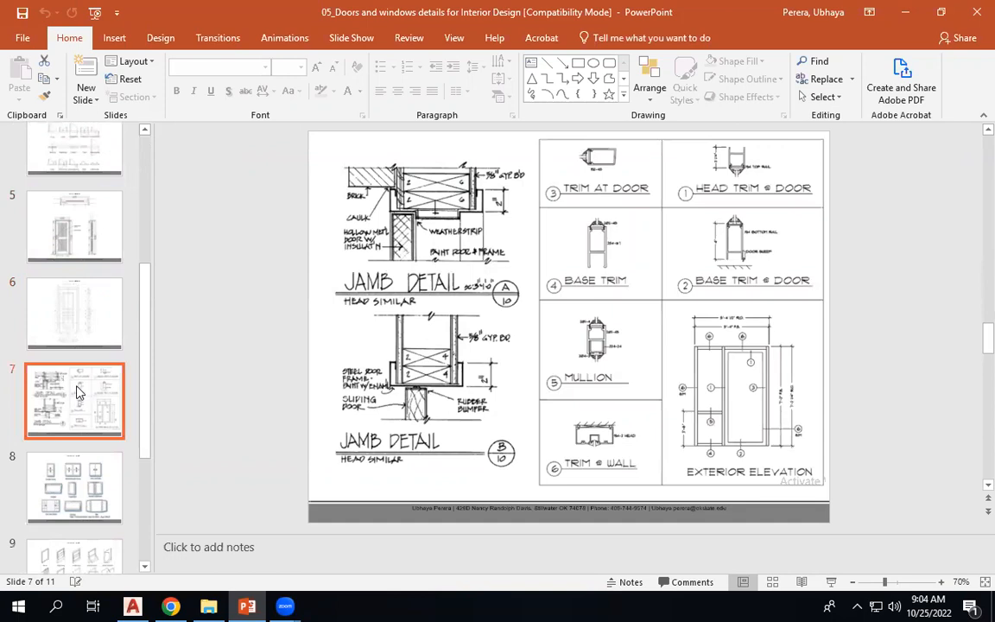
pyautogui.scroll(-2, 82, 388)
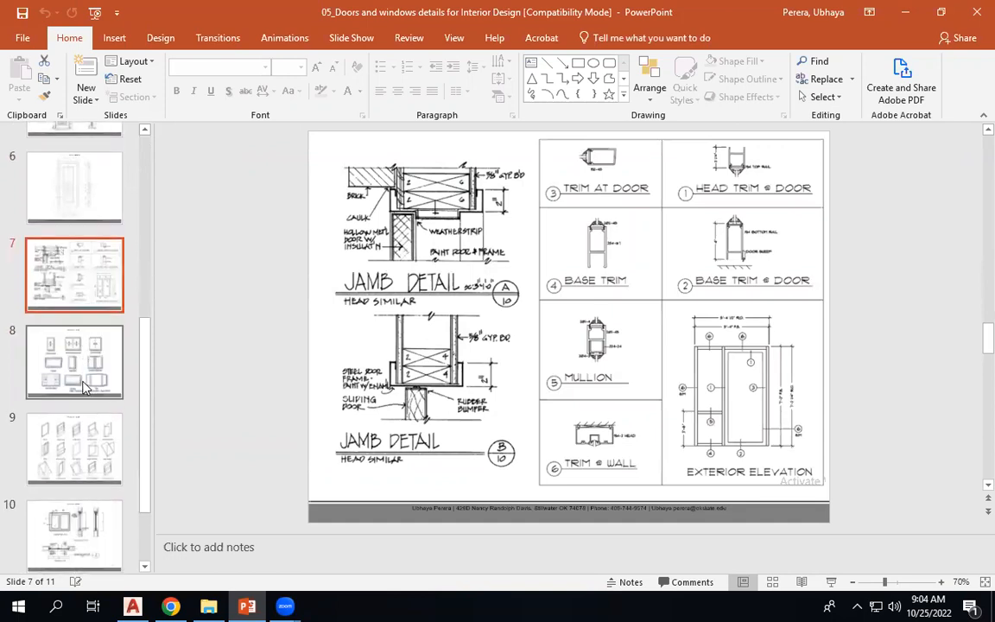
pyautogui.scroll(3, 82, 382)
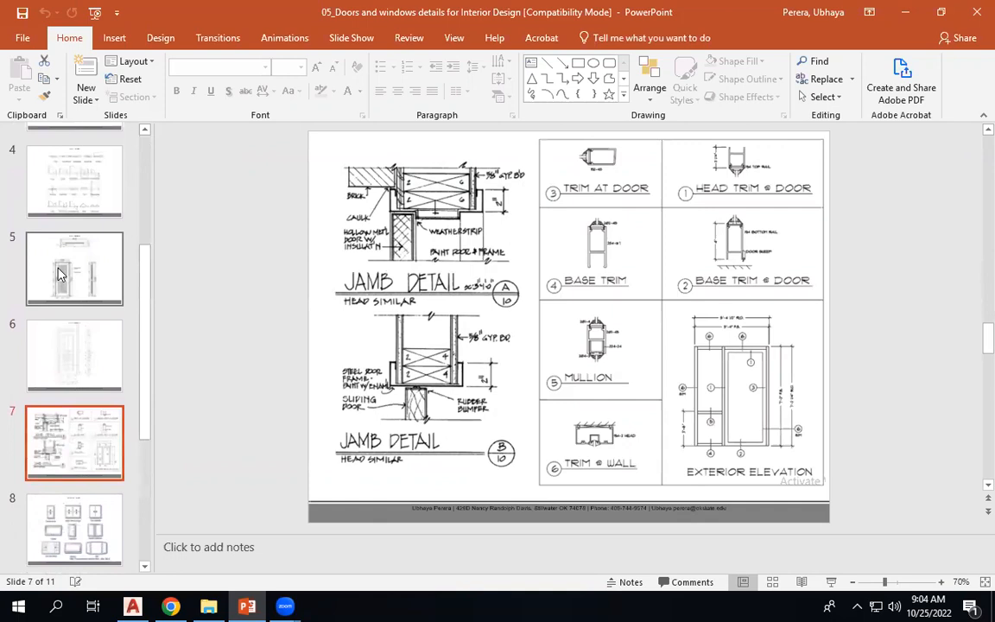
pyautogui.click(60, 274)
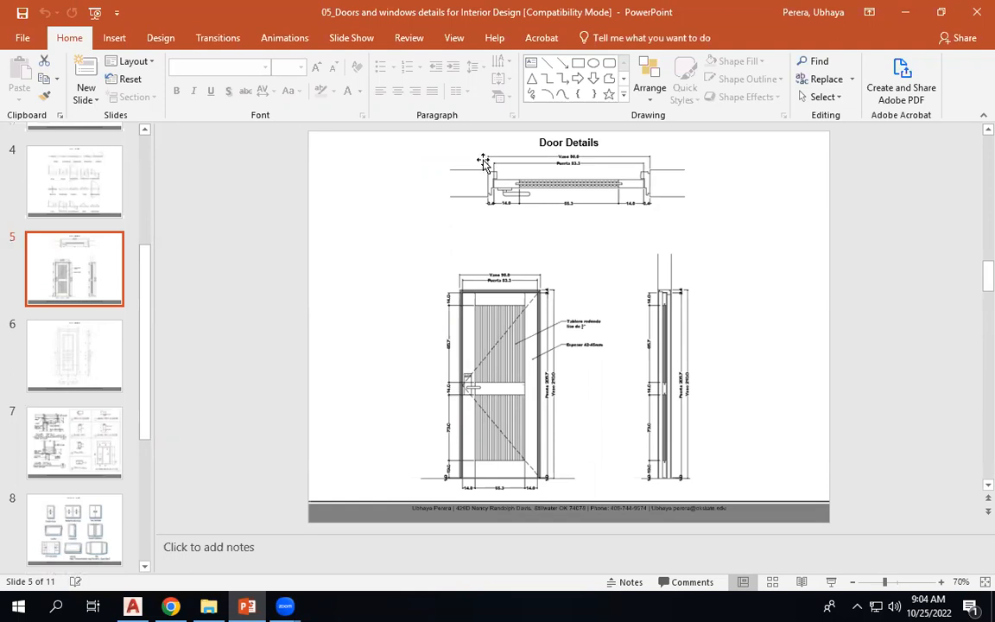
# Return to AutoCAD and read the first door's description in the Door schedule table.
pyautogui.click(132, 604)
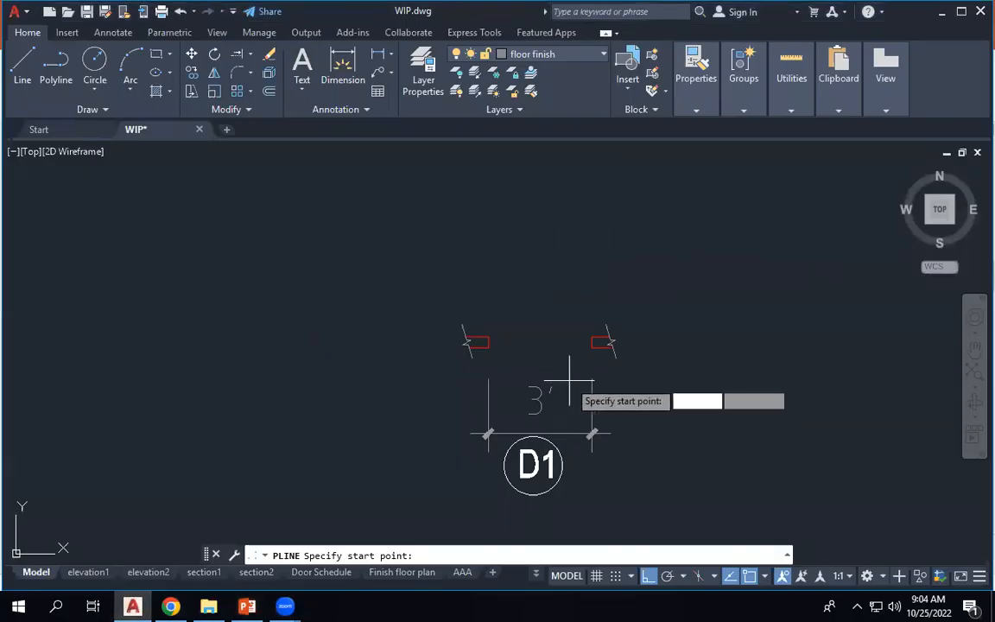
pyautogui.scroll(-8, 561, 382)
pyautogui.scroll(10, 563, 211)
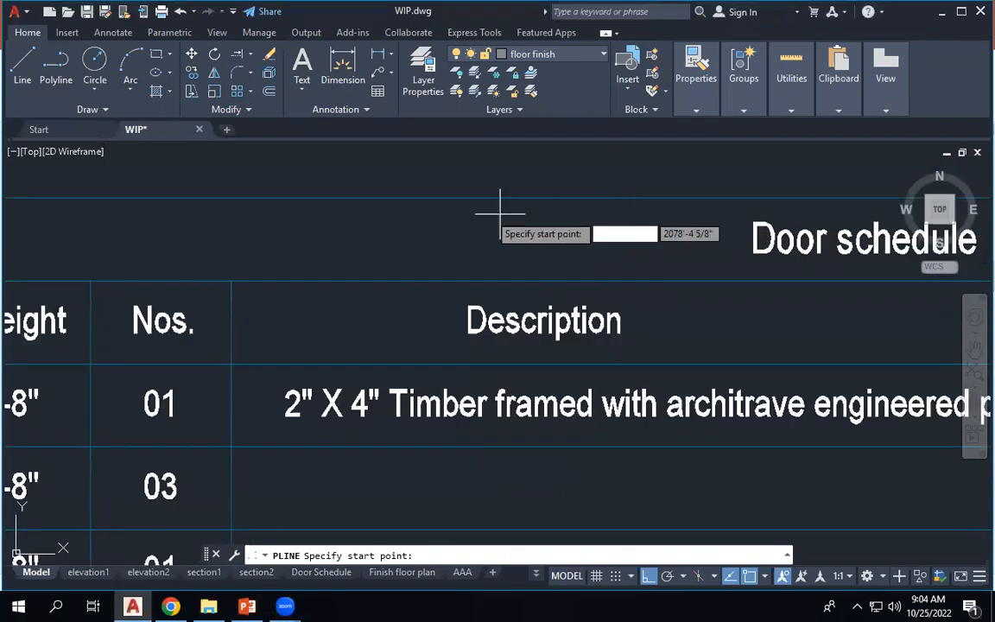
pyautogui.scroll(-2, 433, 211)
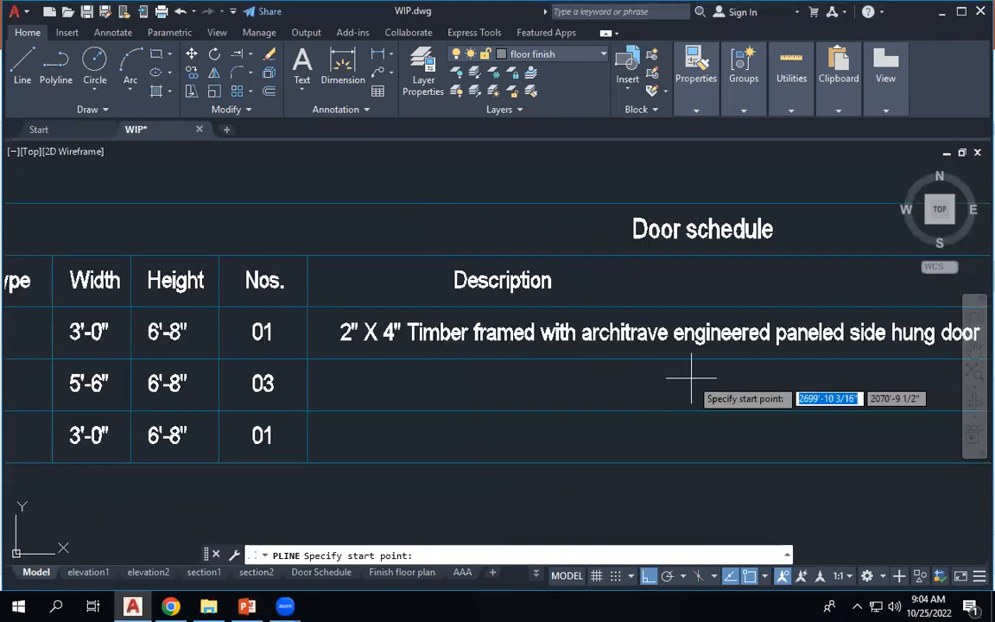
pyautogui.scroll(-4, 417, 172)
pyautogui.scroll(-4, 444, 406)
# Measure the left wall stub's thickness at its inner end with a linear dimension, without placing it.
pyautogui.scroll(7, 429, 437)
pyautogui.scroll(4, 532, 424)
pyautogui.scroll(8, 338, 334)
pyautogui.scroll(-6, 334, 324)
pyautogui.scroll(4, 460, 328)
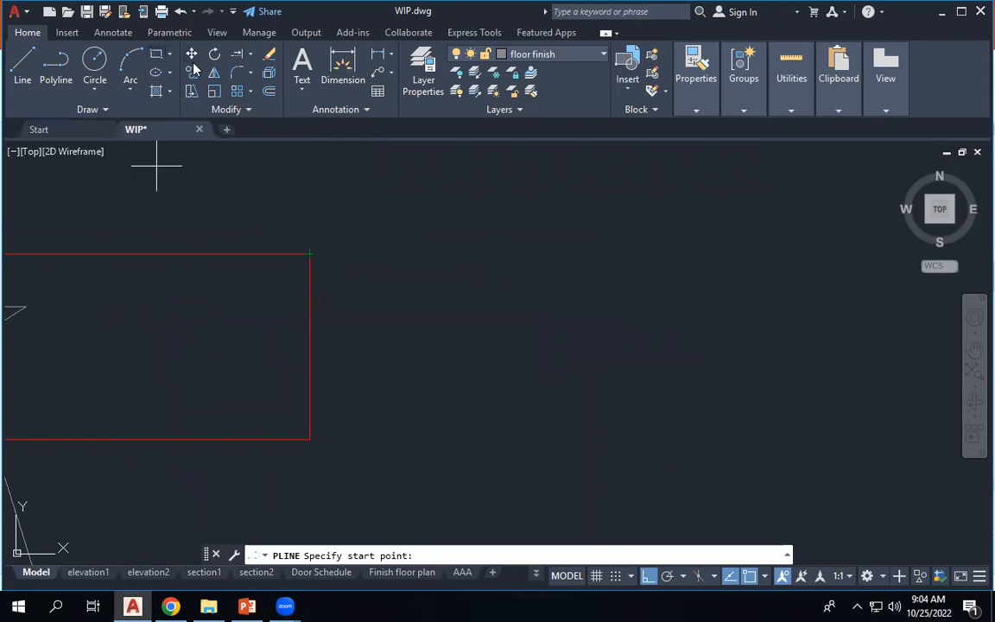
pyautogui.click(380, 57)
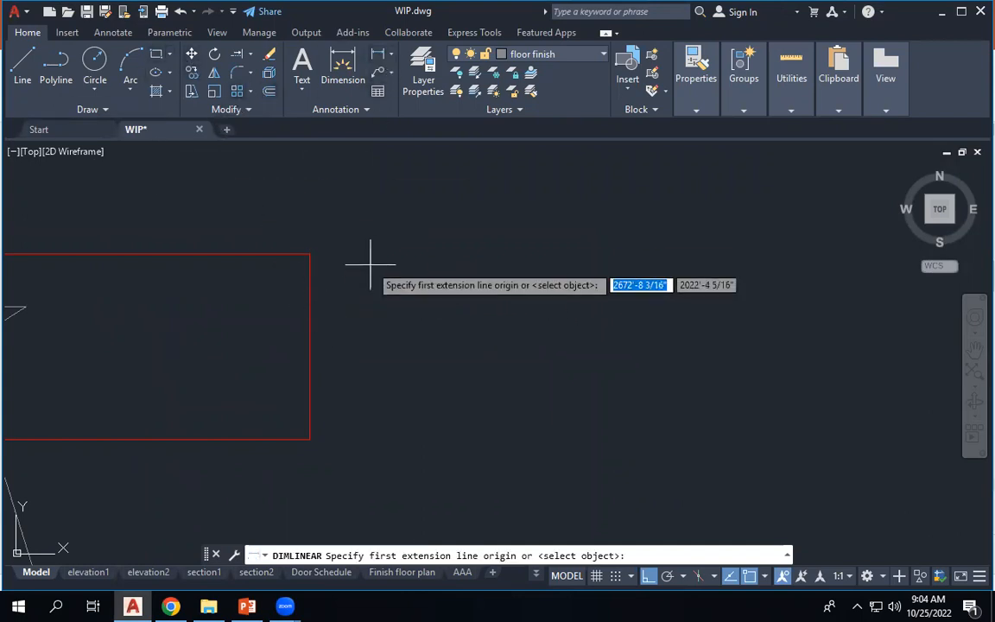
pyautogui.click(310, 255)
pyautogui.click(310, 439)
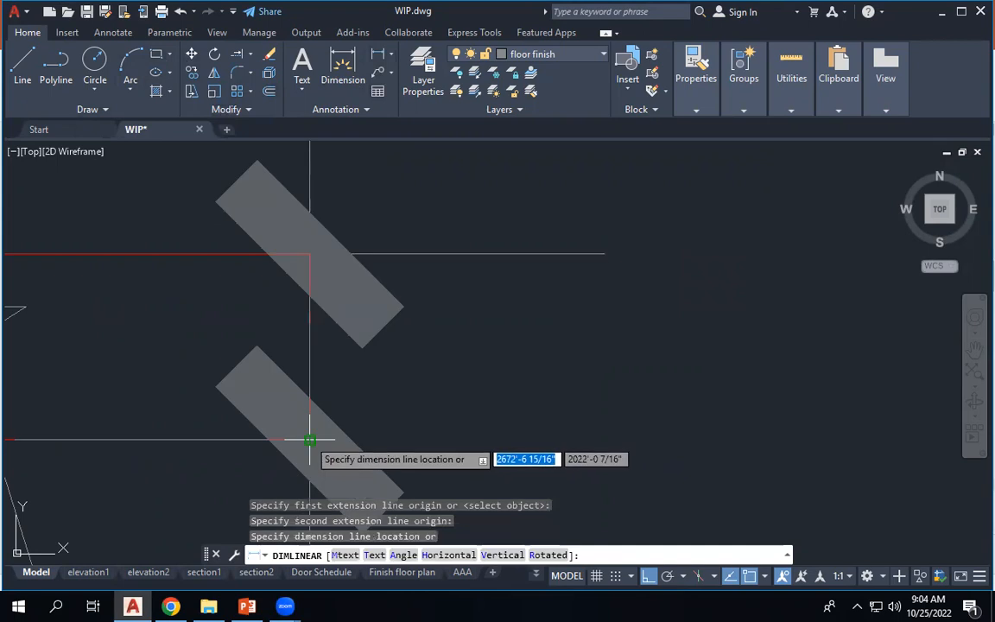
pyautogui.scroll(-5, 310, 439)
pyautogui.press('Escape')
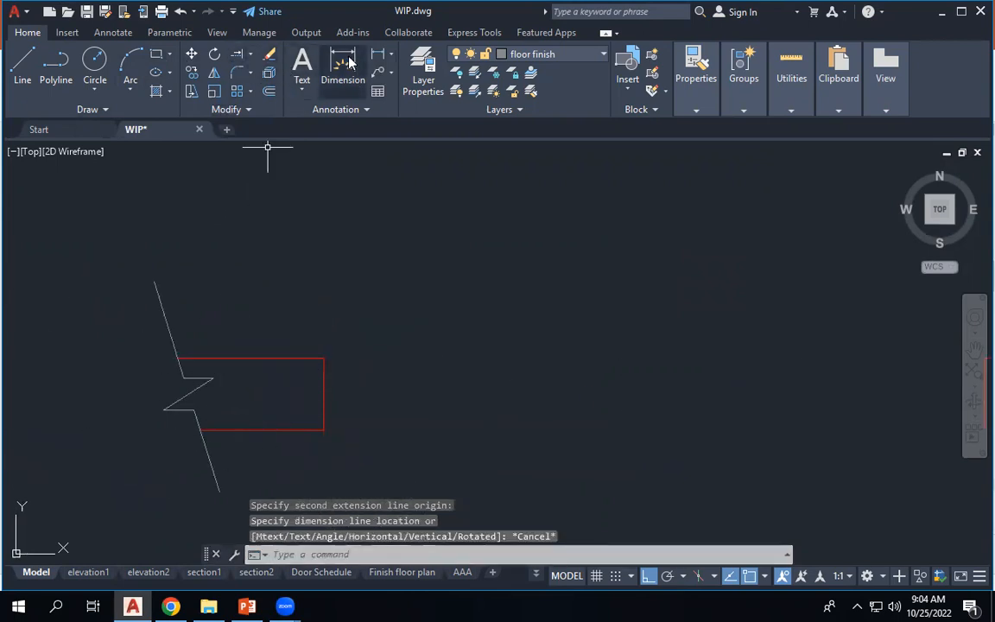
# Start a polyline frame profile beside the left wall stub, drawing 2" to the right and 2" down.
pyautogui.click(56, 67)
pyautogui.scroll(4, 322, 388)
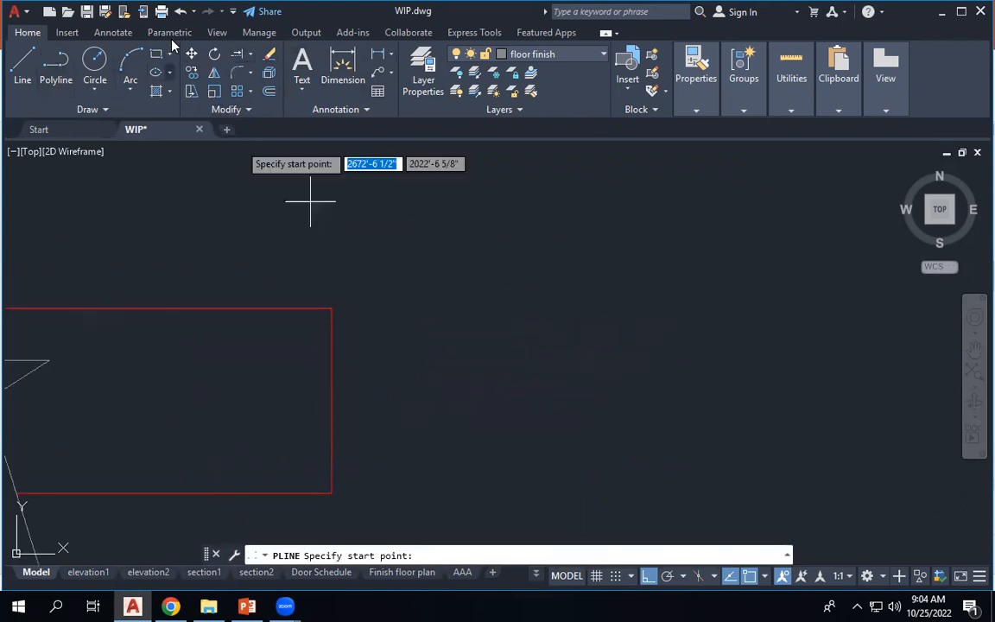
pyautogui.click(437, 342)
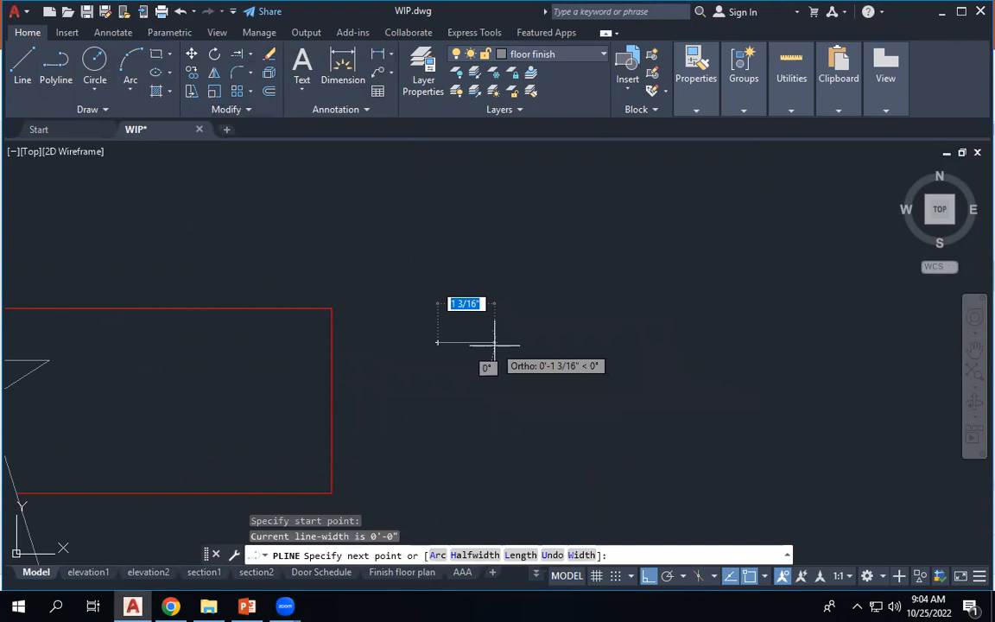
pyautogui.write('2')
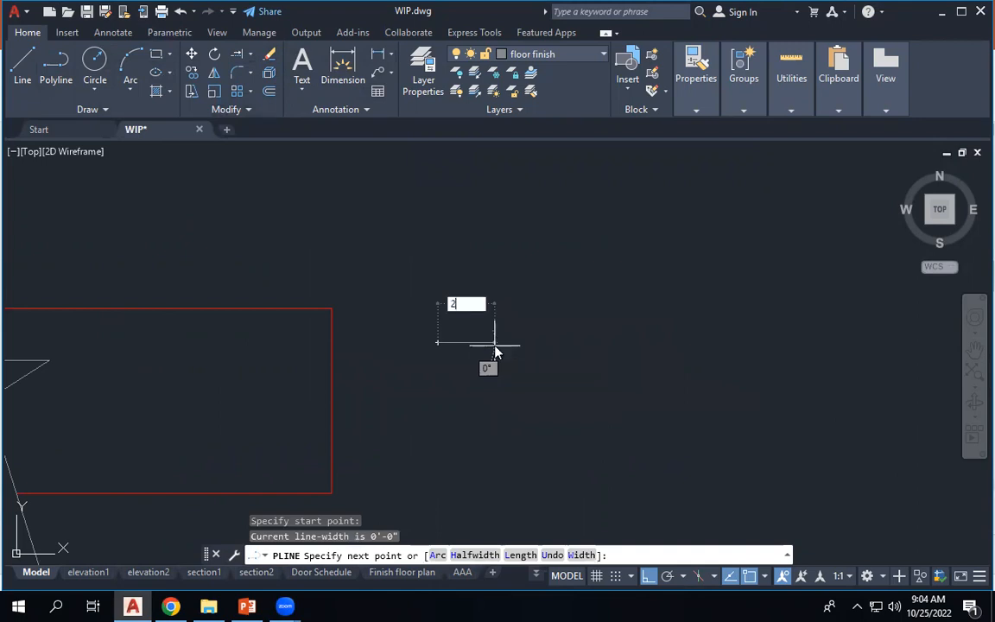
pyautogui.press('Return')
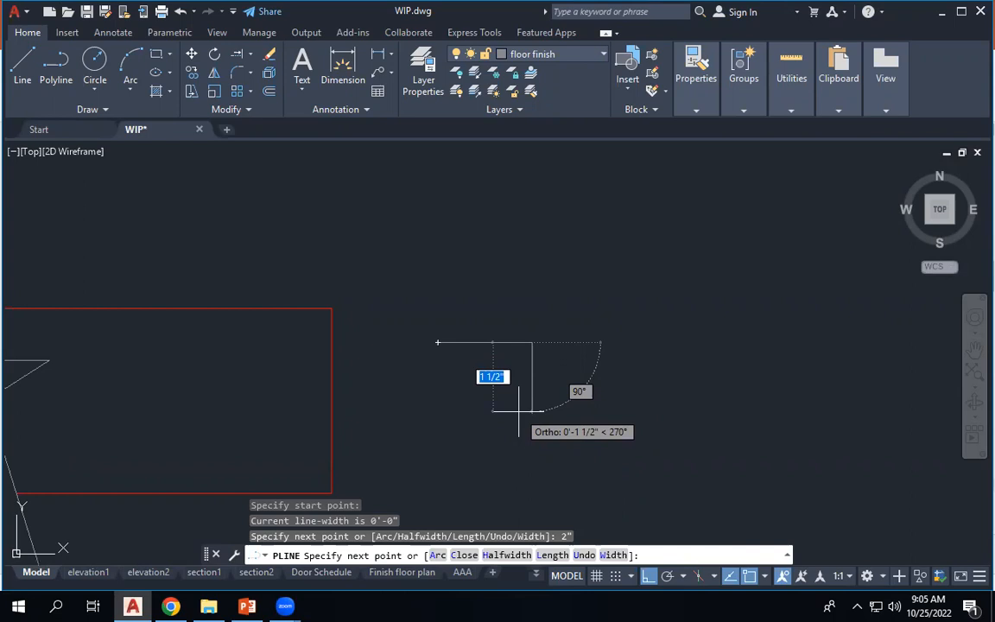
pyautogui.write('2')
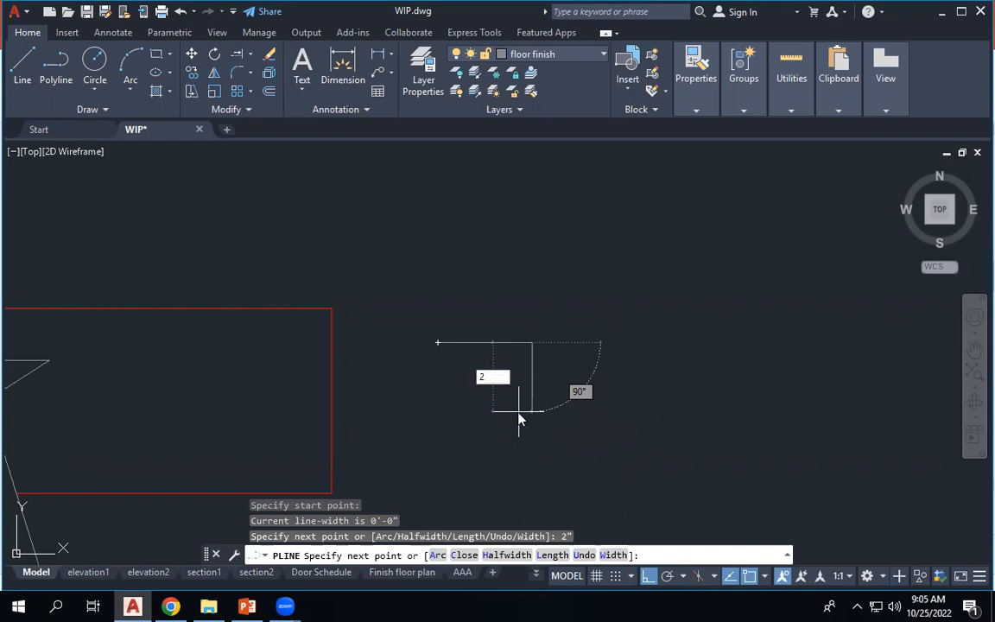
pyautogui.press('Return')
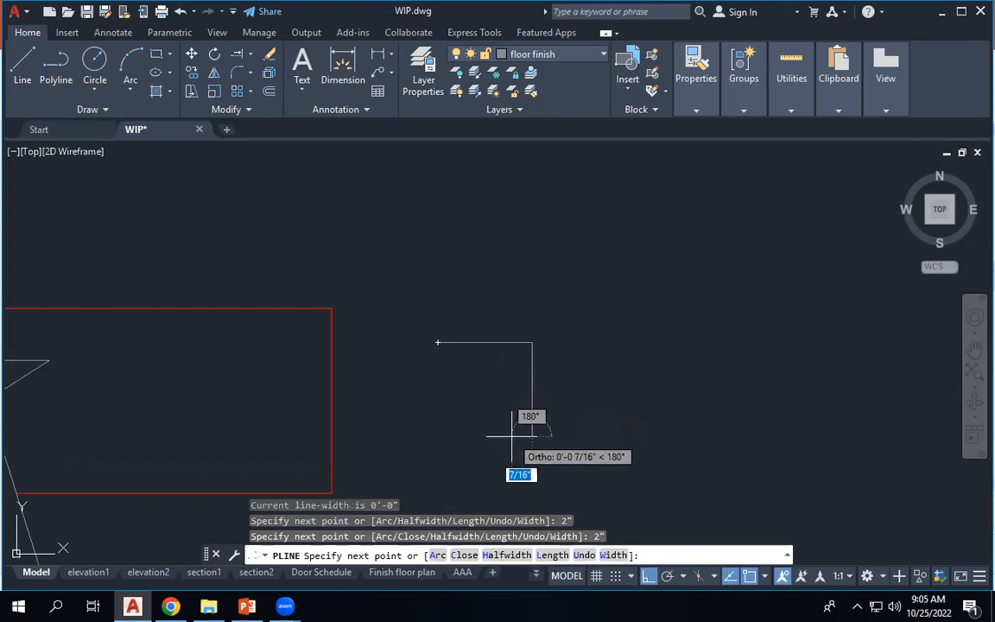
# Add the rebate, 0.5" to the left and 1" down, and close the frame profile back at its start point.
pyautogui.write('.')
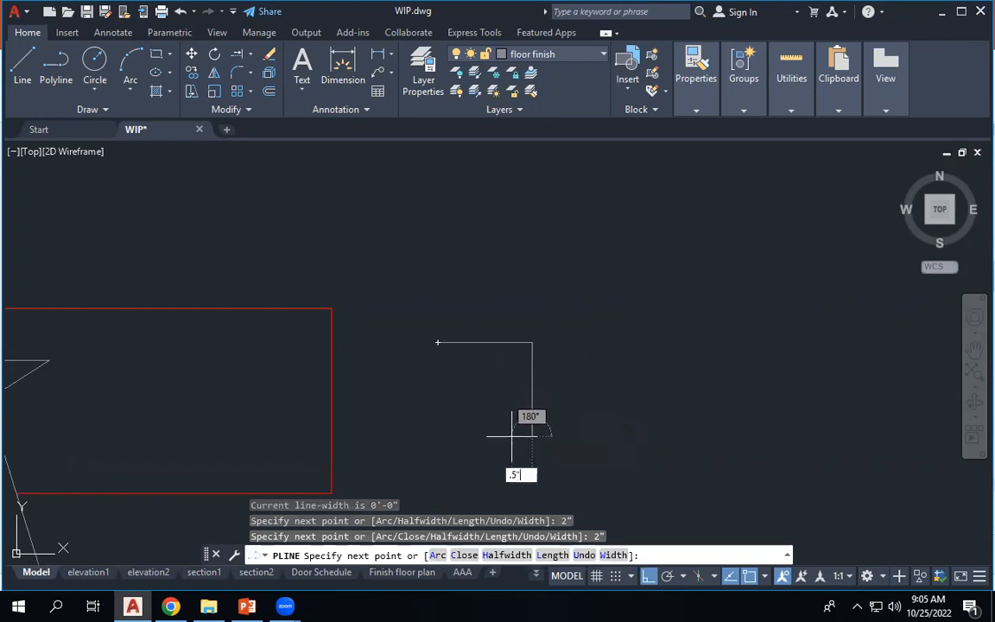
pyautogui.write('5')
pyautogui.press('Return')
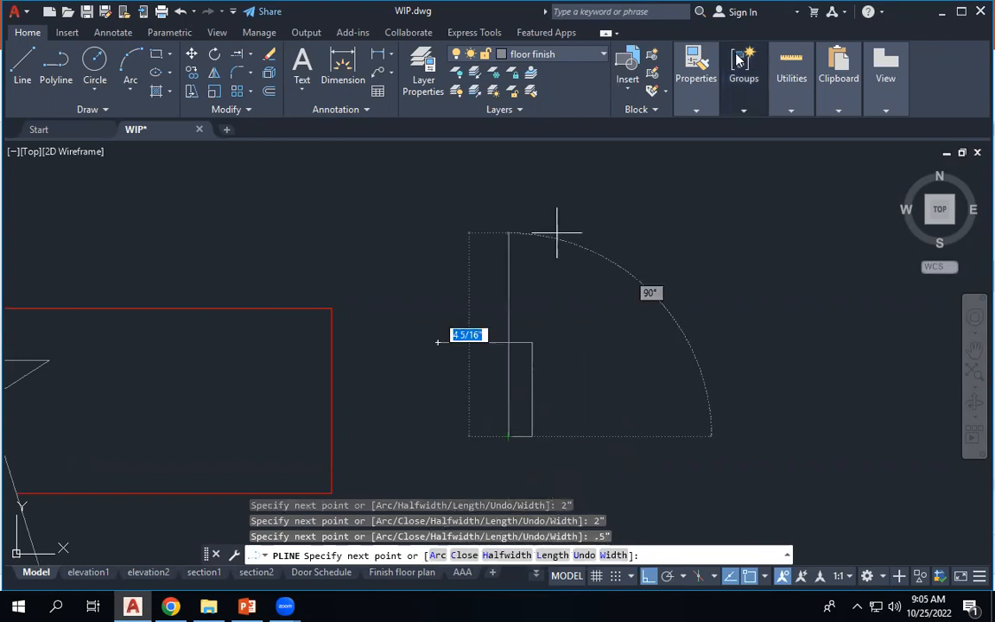
pyautogui.scroll(-5, 570, 182)
pyautogui.scroll(5, 523, 263)
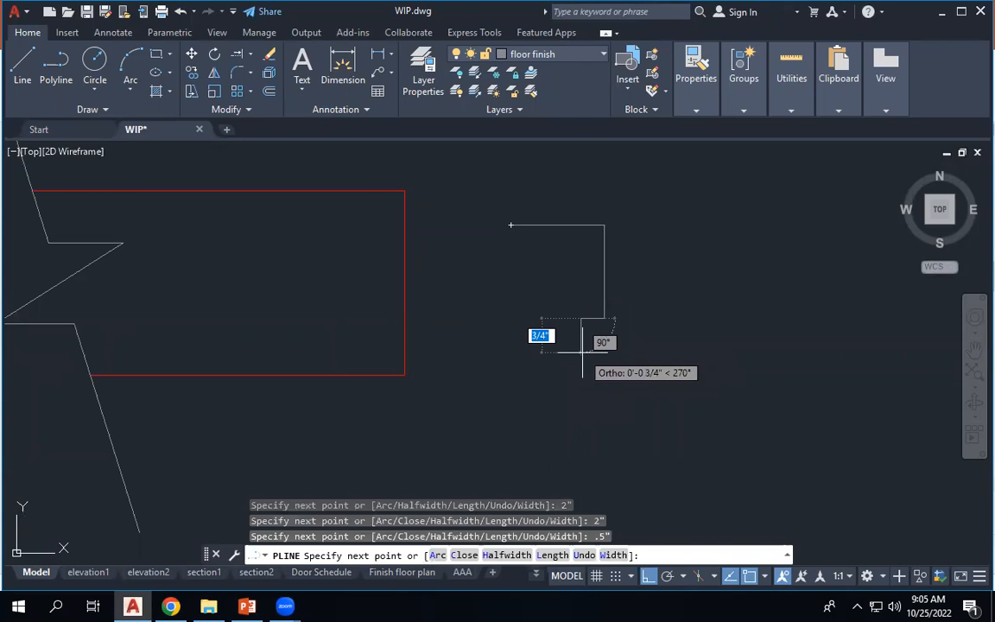
pyautogui.write('1')
pyautogui.press('Return')
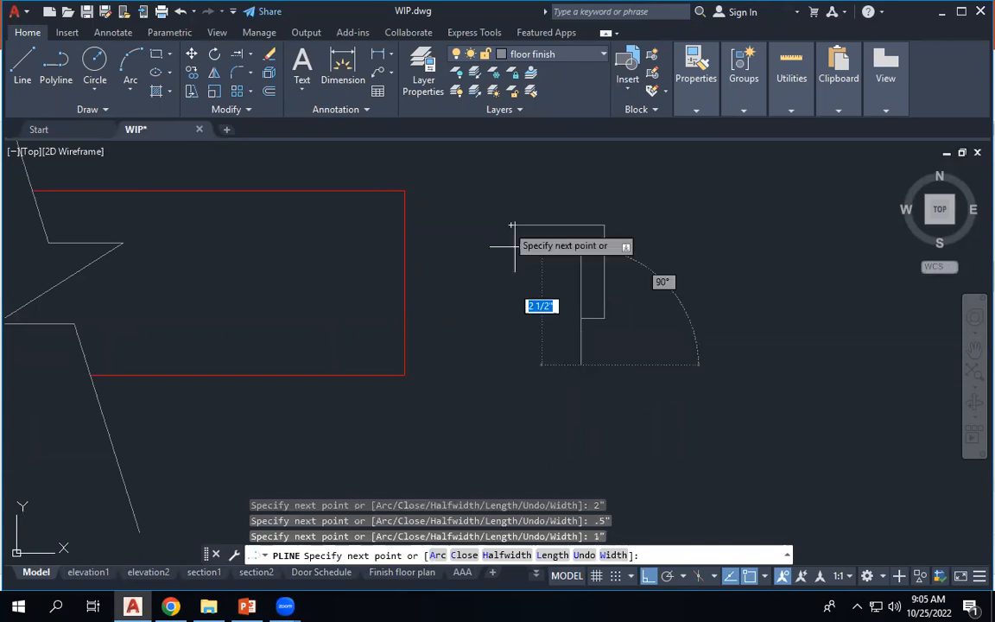
pyautogui.click(511, 364)
pyautogui.click(511, 225)
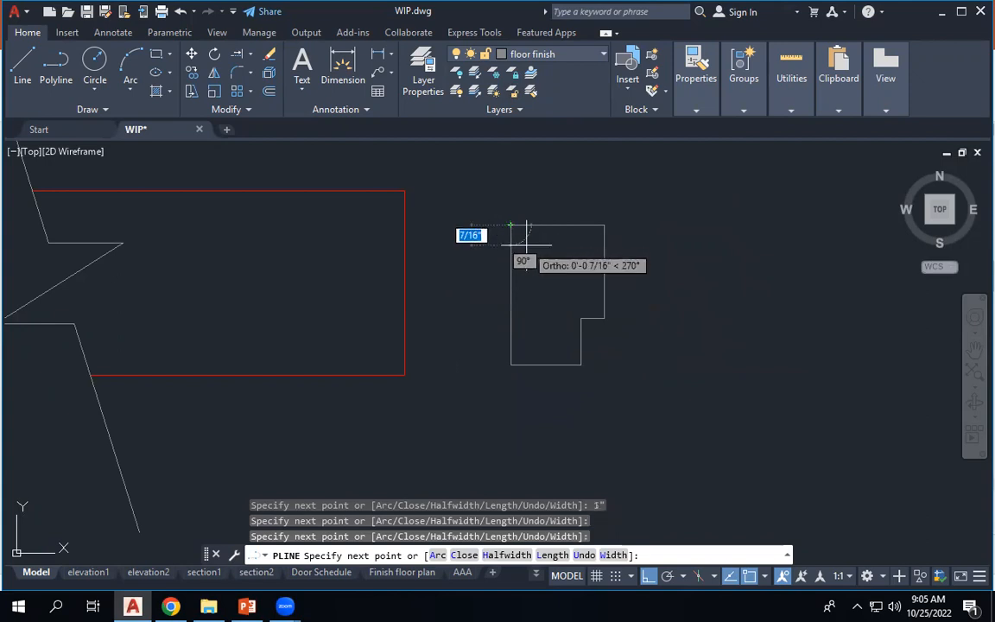
pyautogui.press('Escape')
pyautogui.press('Escape')
# Move the frame profile by its left side's midpoint onto the midpoint of the left wall stub's inner end.
pyautogui.click(502, 206)
pyautogui.click(646, 382)
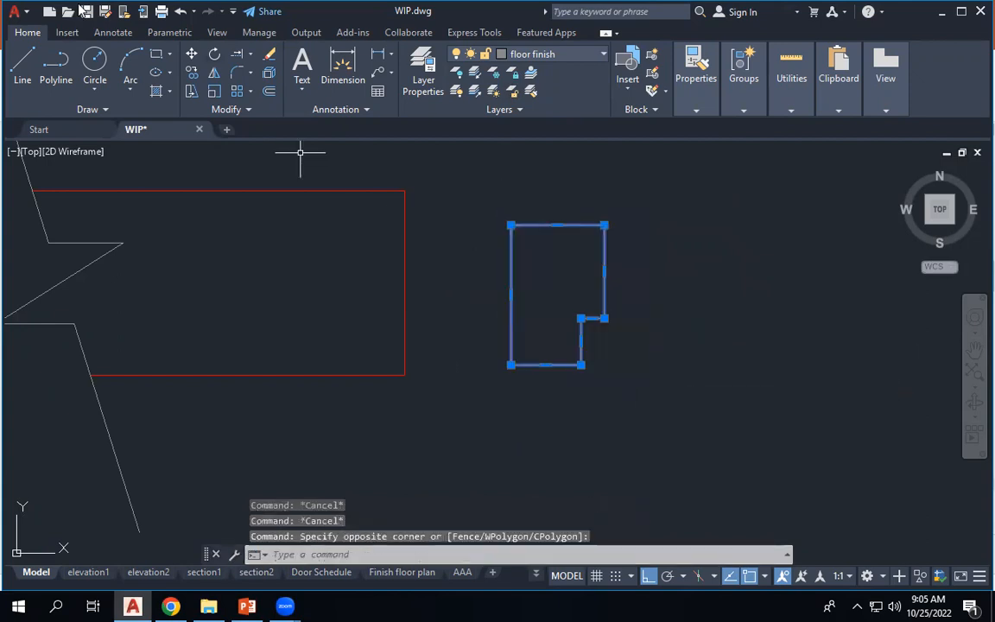
pyautogui.click(191, 53)
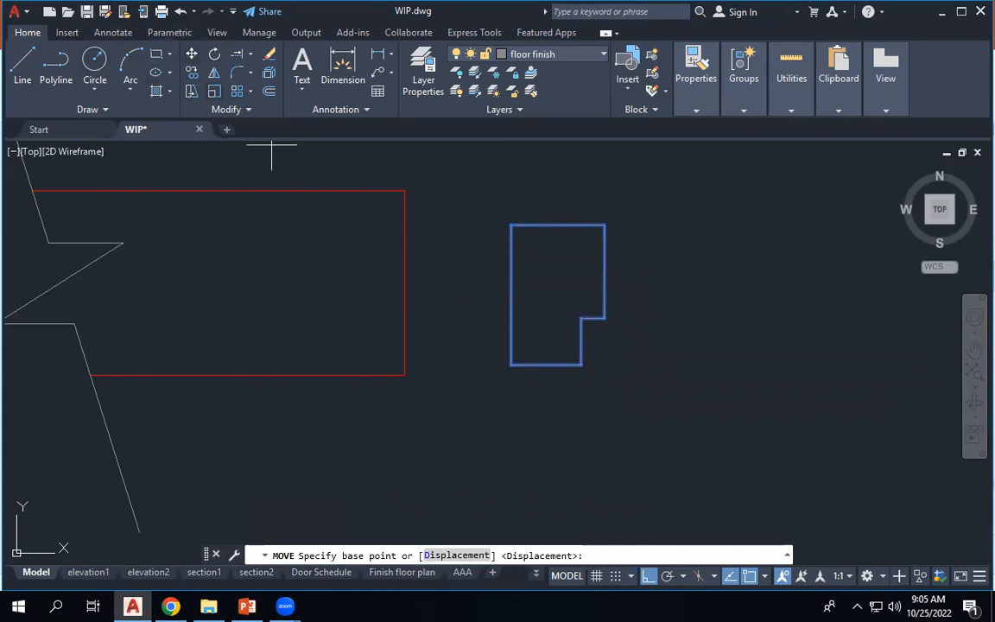
pyautogui.click(510, 295)
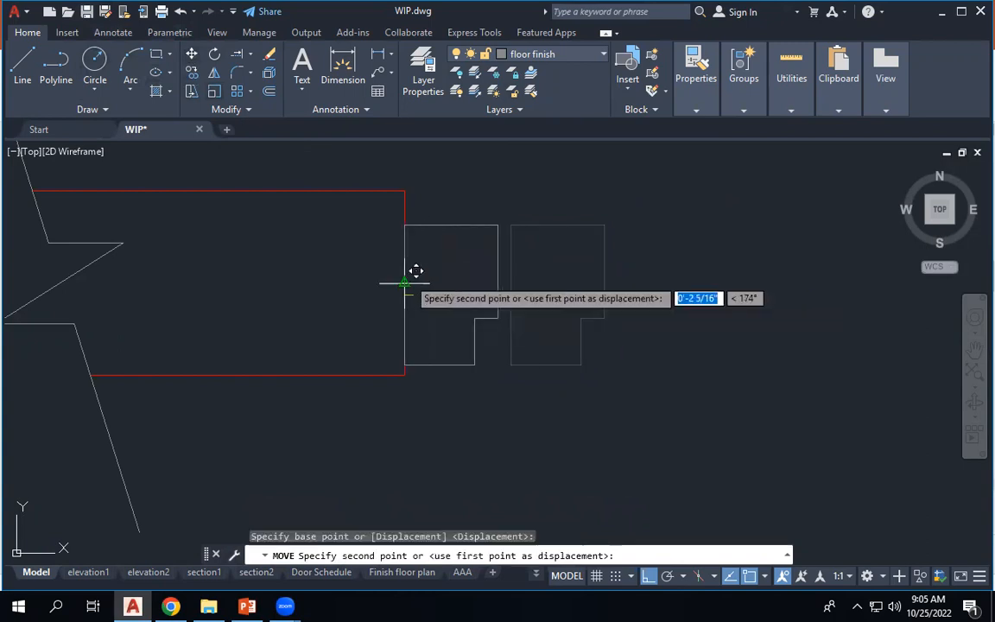
pyautogui.click(405, 278)
pyautogui.scroll(-4, 370, 211)
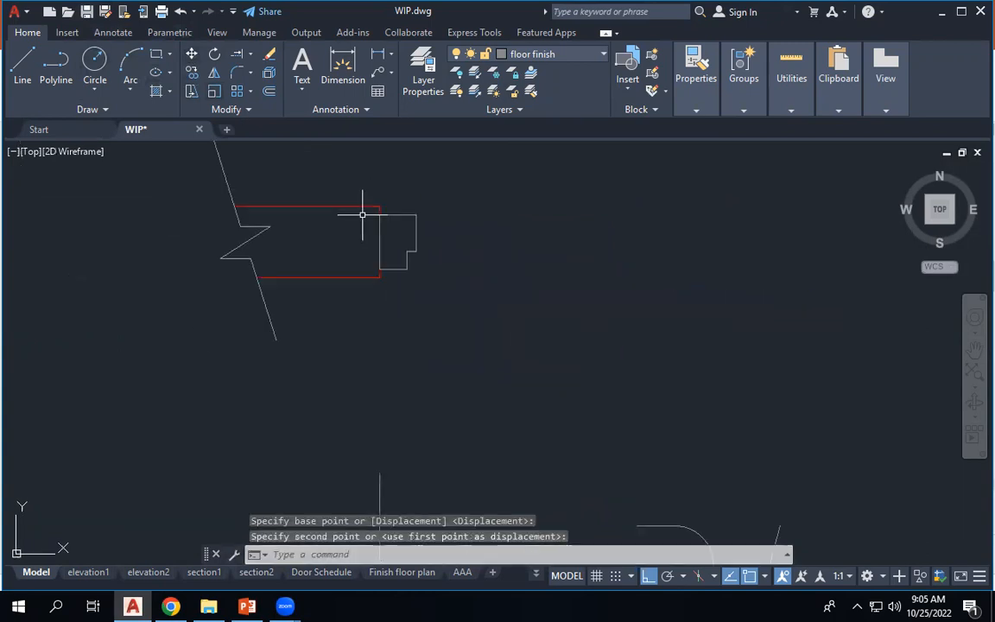
# Measure the vertical side of the frame's rebate with a linear dimension, without placing it.
pyautogui.scroll(4, 393, 242)
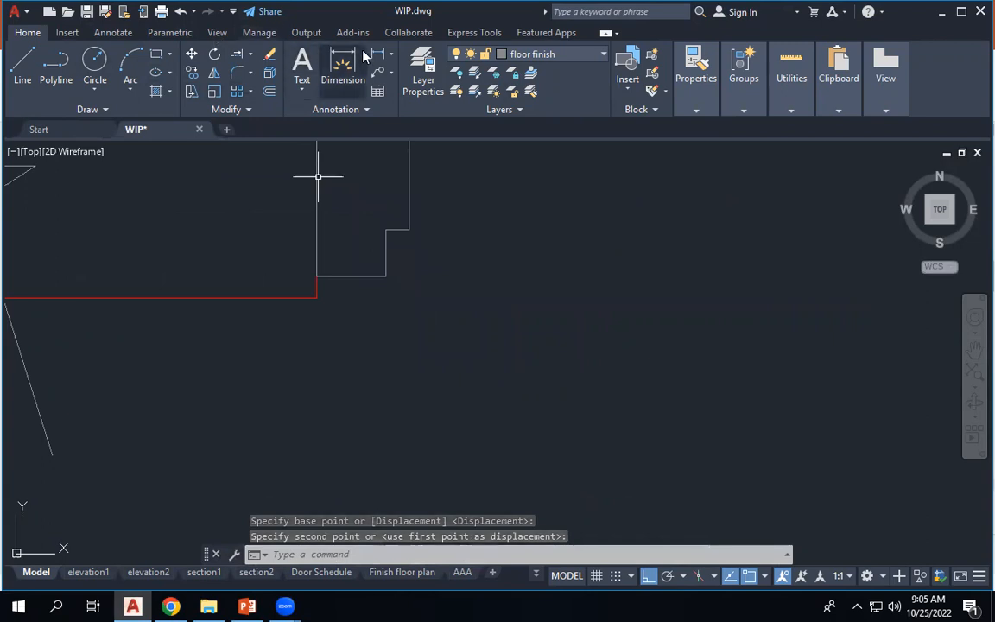
pyautogui.click(342, 67)
pyautogui.click(386, 230)
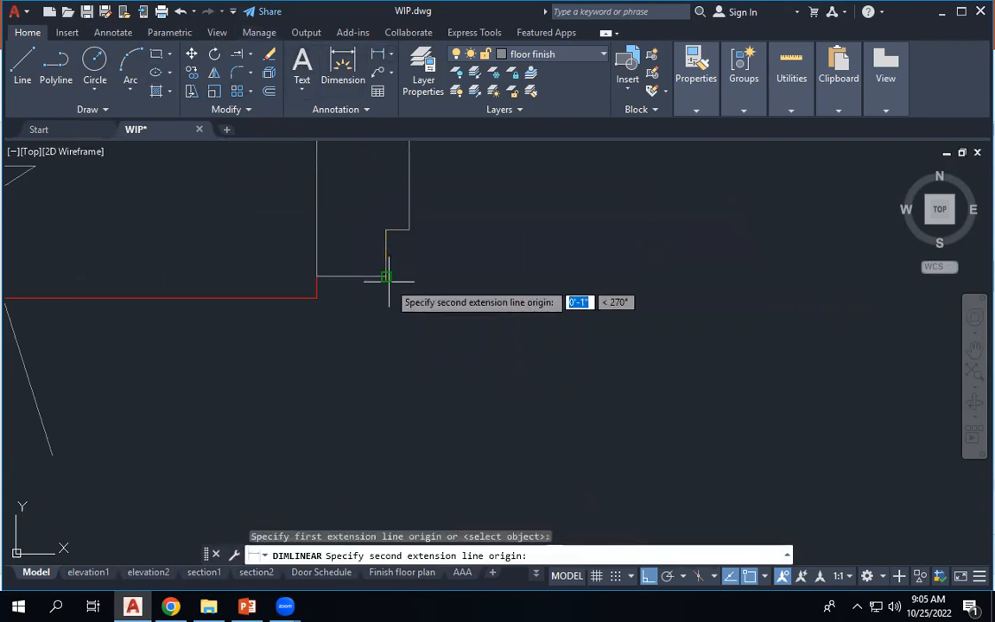
pyautogui.click(386, 276)
pyautogui.press('Escape')
pyautogui.scroll(-3, 351, 273)
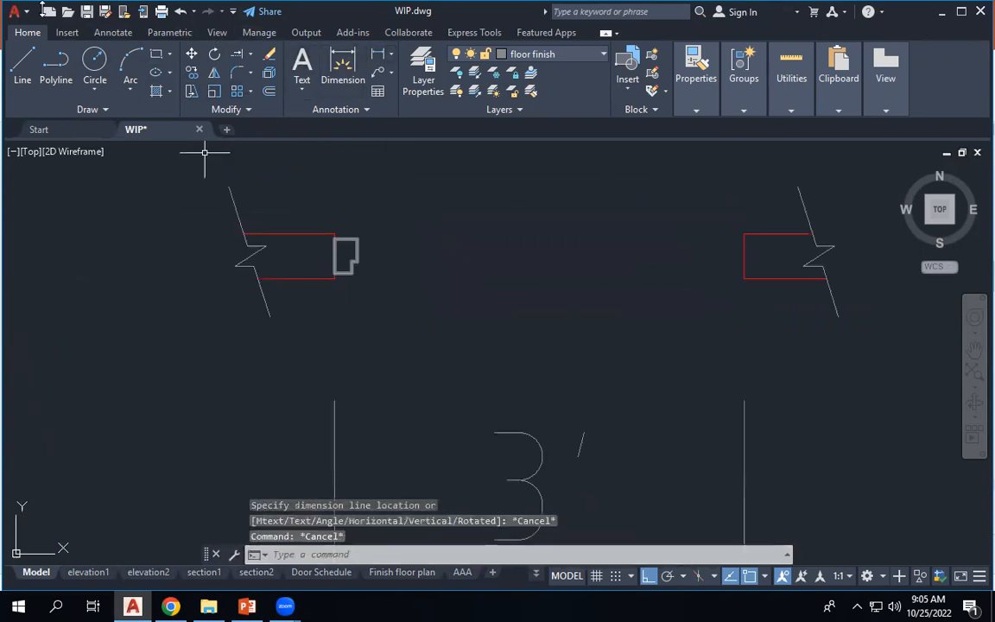
pyautogui.click(156, 54)
pyautogui.click(351, 262)
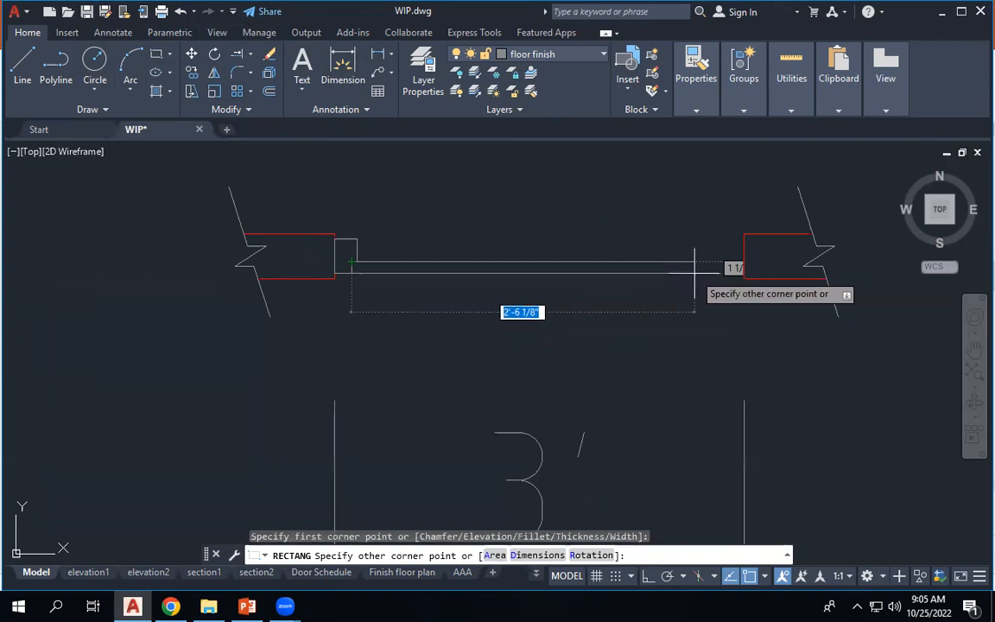
pyautogui.press('Escape')
# Draw an upper architrave polyline around the frame's top and the wall stub's corner, rising about 1 3/16" and overlapping the wall about 4 1/8".
pyautogui.scroll(4, 341, 238)
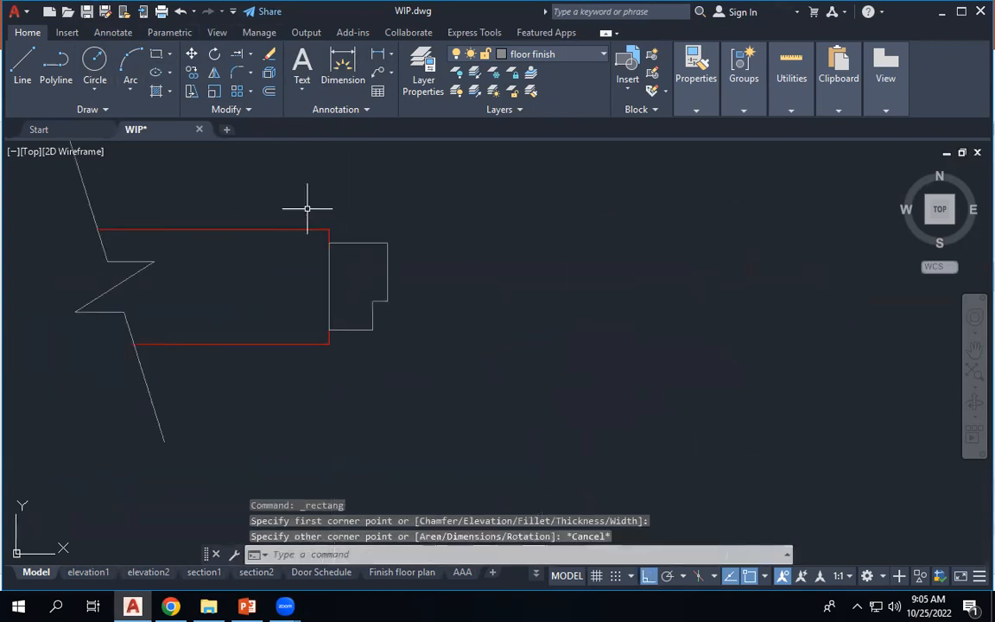
pyautogui.click(55, 69)
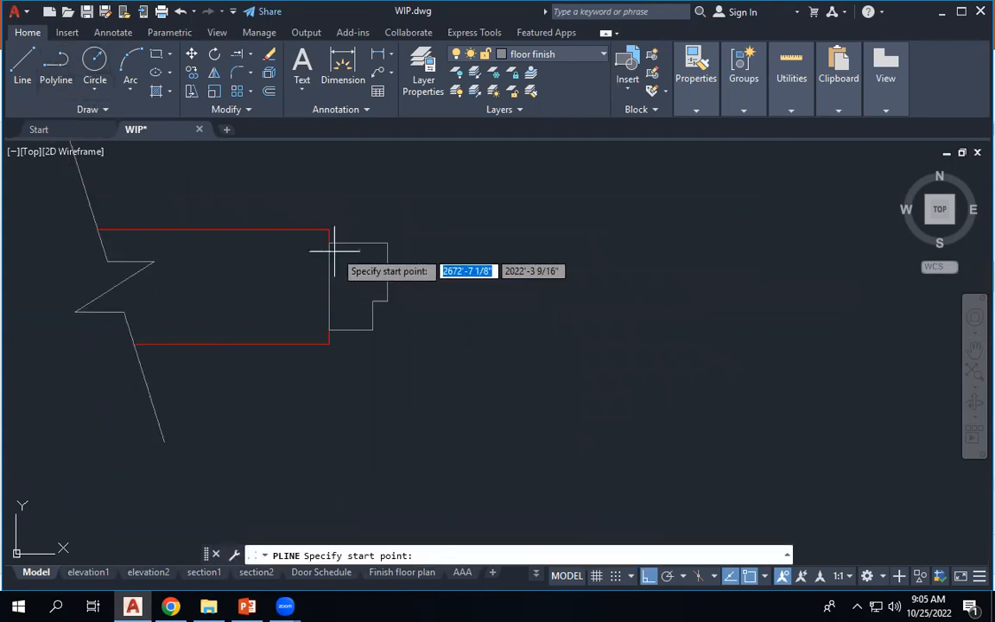
pyautogui.click(387, 242)
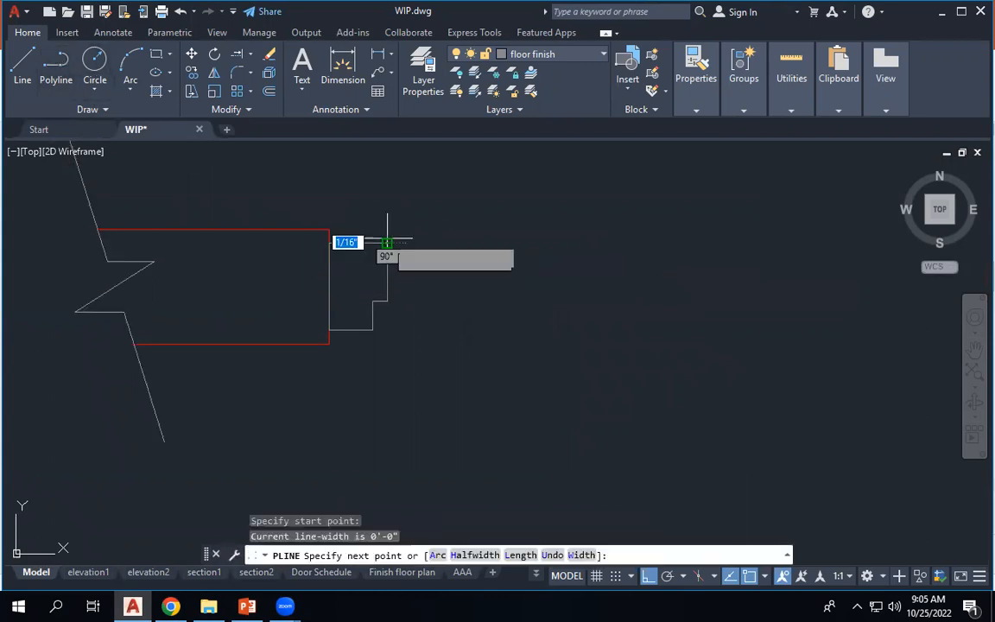
pyautogui.click(387, 195)
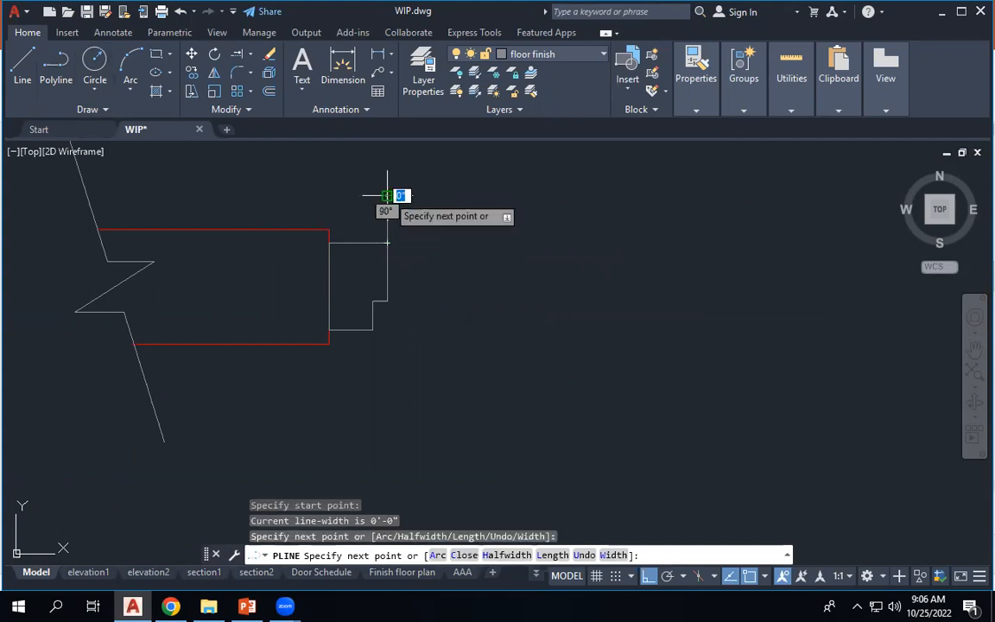
pyautogui.click(209, 196)
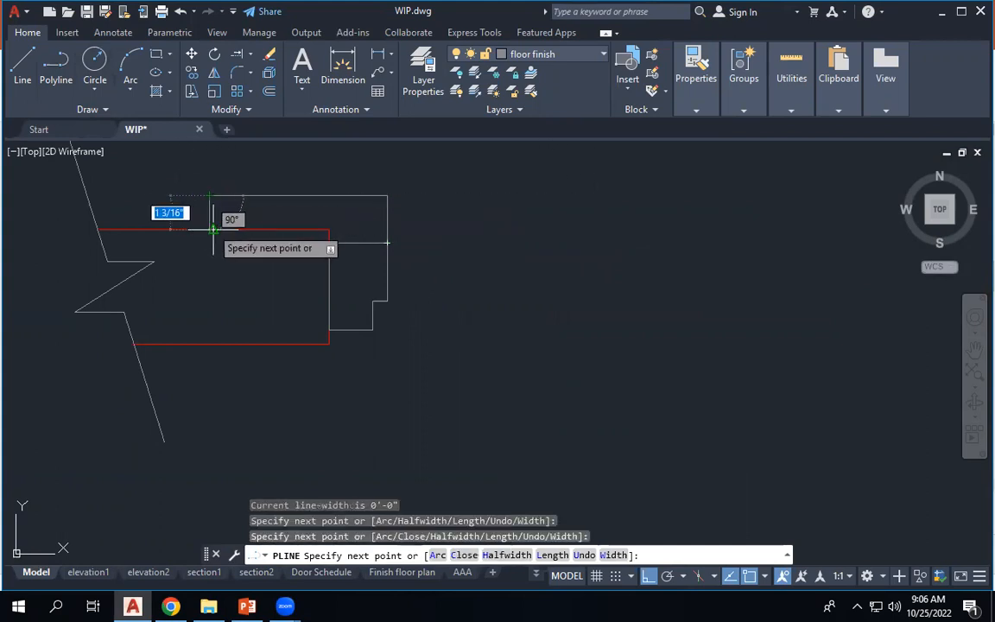
pyautogui.click(209, 228)
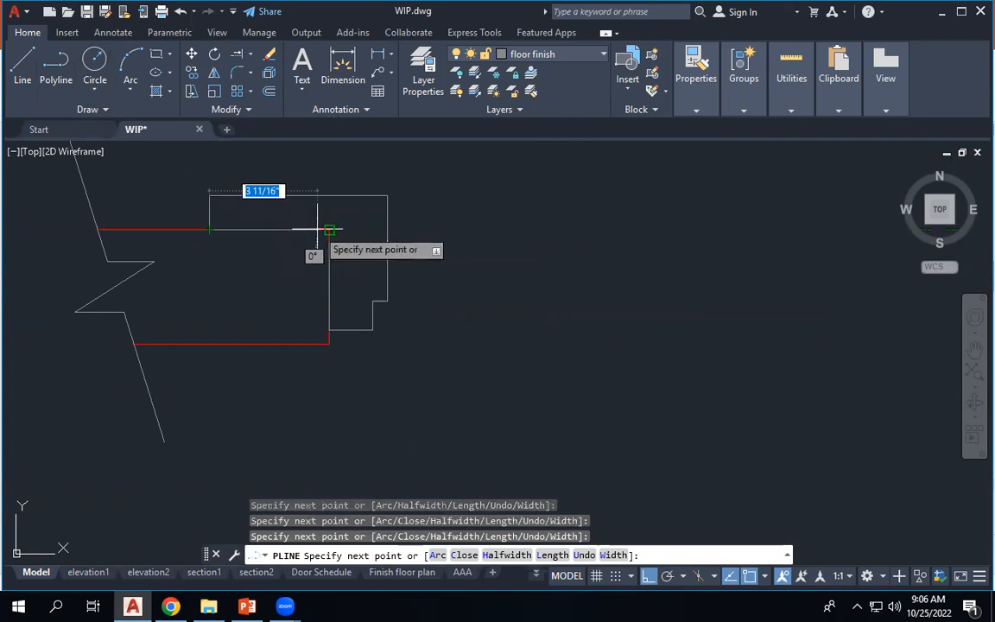
pyautogui.click(330, 229)
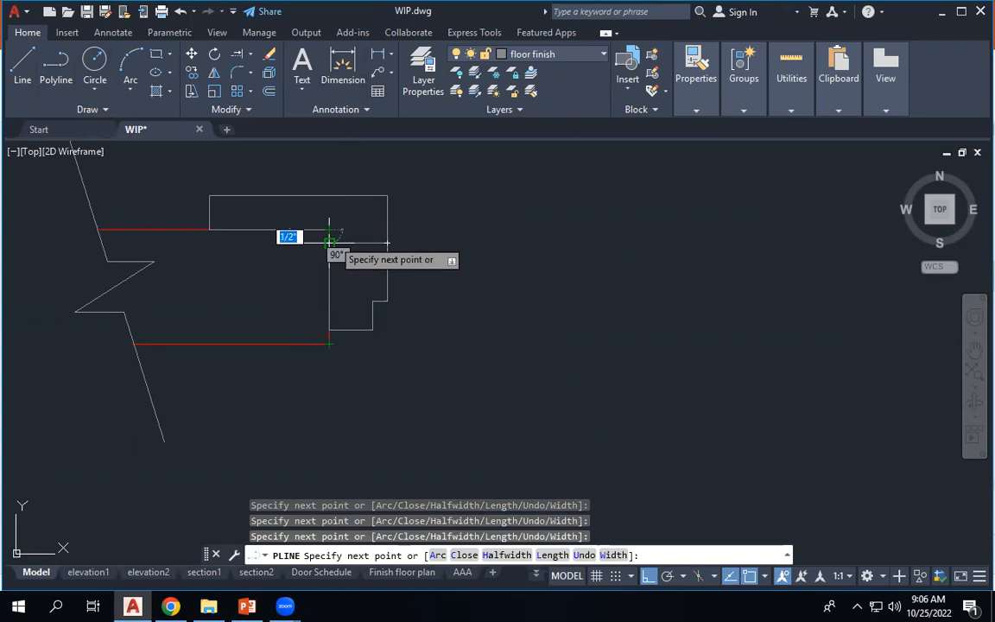
pyautogui.press('Escape')
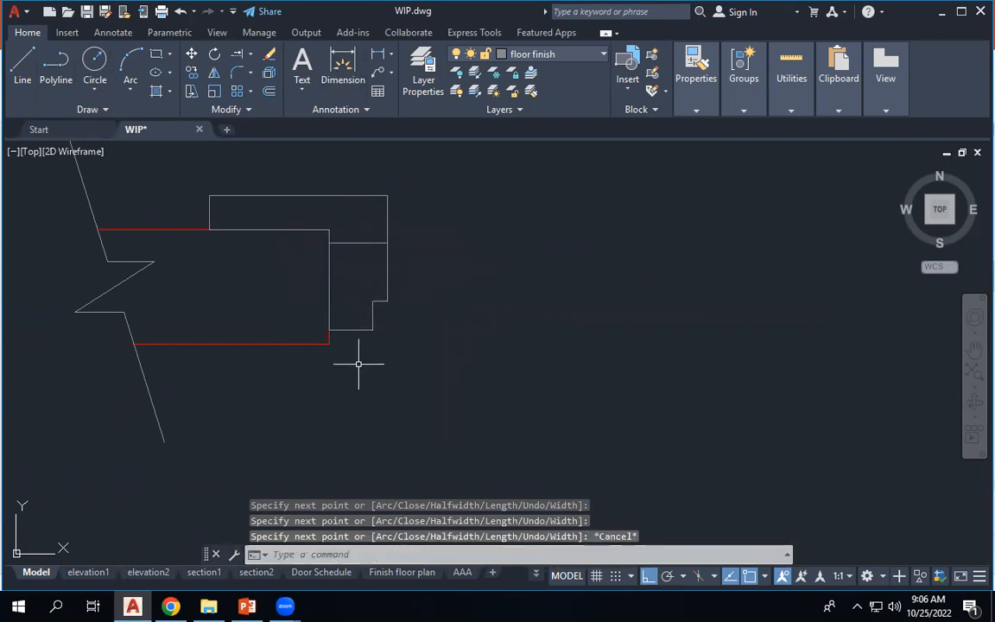
# Draw a lower architrave polyline, overlapping the wall about 4 1/8", 0.75" thick and ending flush with the frame's lower right corner.
pyautogui.press('Return')
pyautogui.click(330, 343)
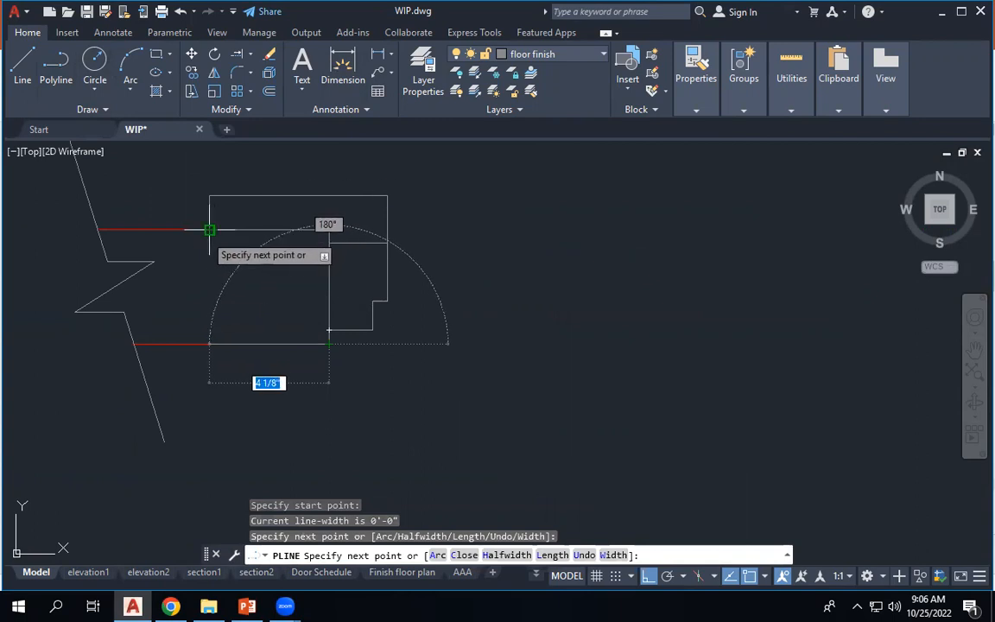
pyautogui.click(208, 344)
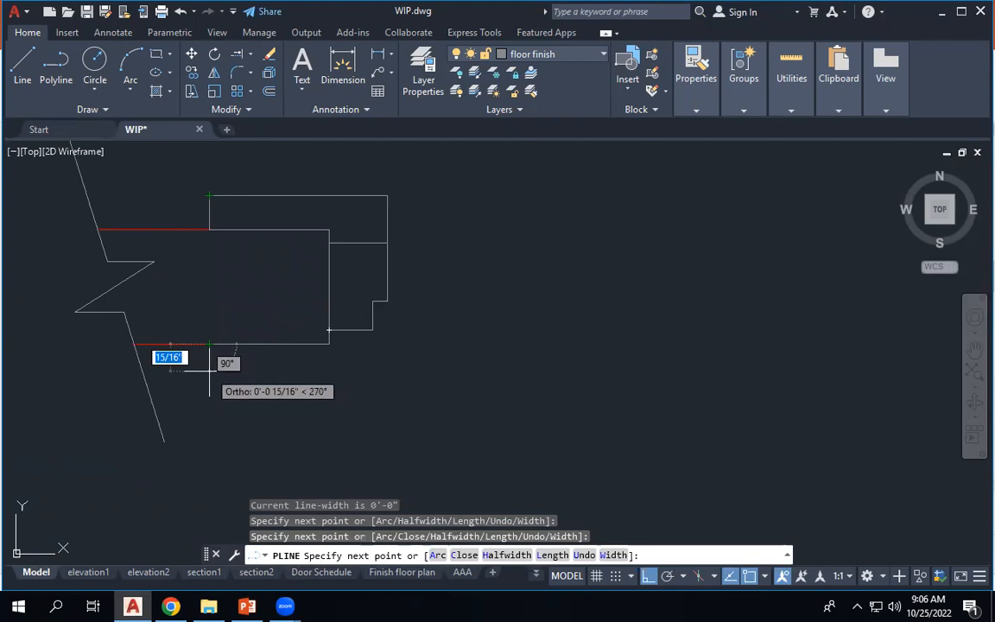
pyautogui.write('.')
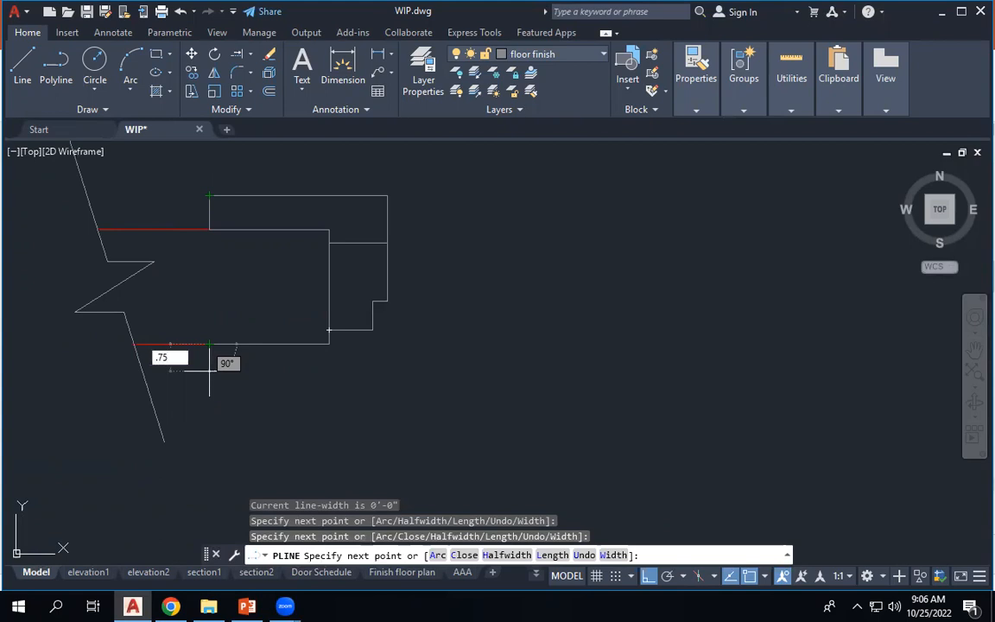
pyautogui.write('75')
pyautogui.press('Return')
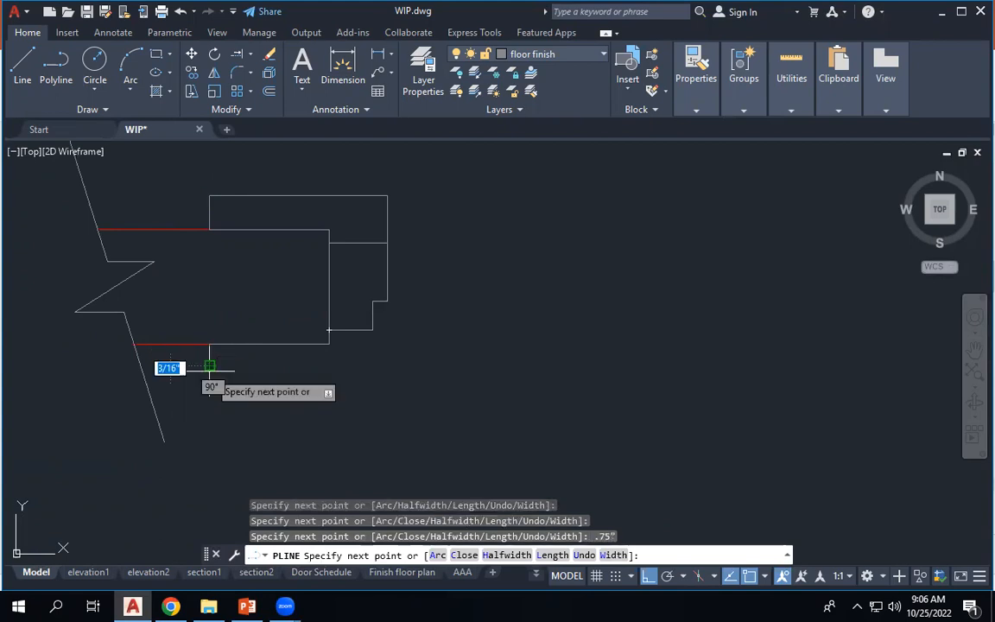
pyautogui.click(372, 365)
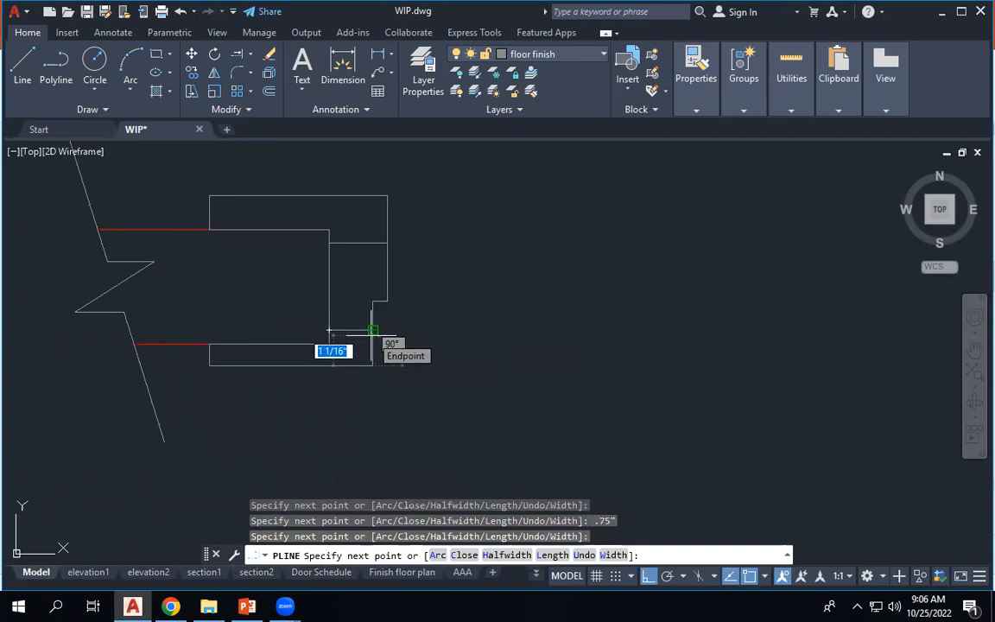
pyautogui.press('Escape')
pyautogui.press('Escape')
pyautogui.press('Escape')
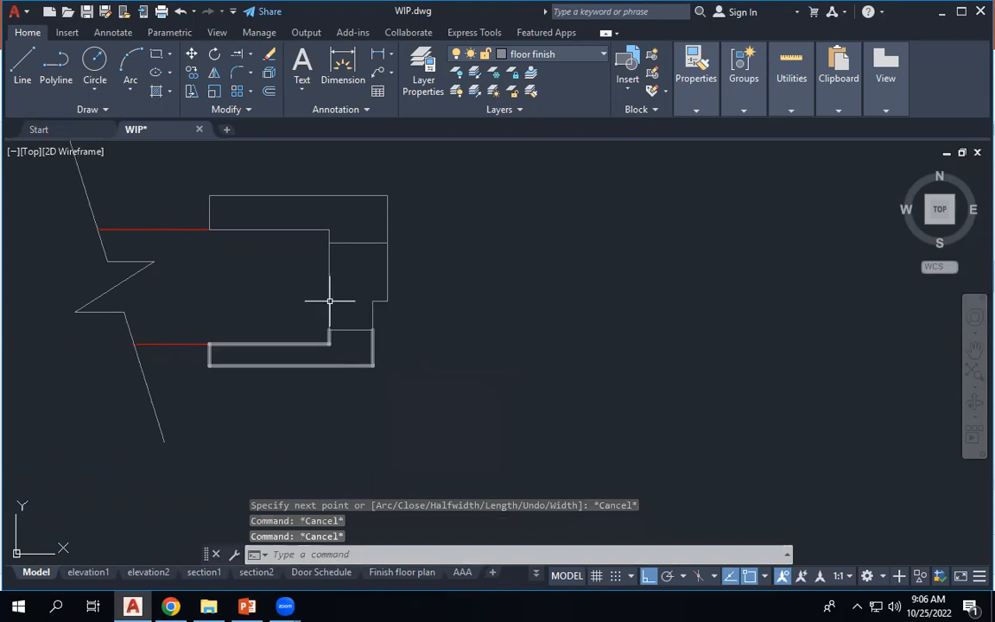
# Delete the upper architrave polyline above the left wall stub.
pyautogui.click(307, 194)
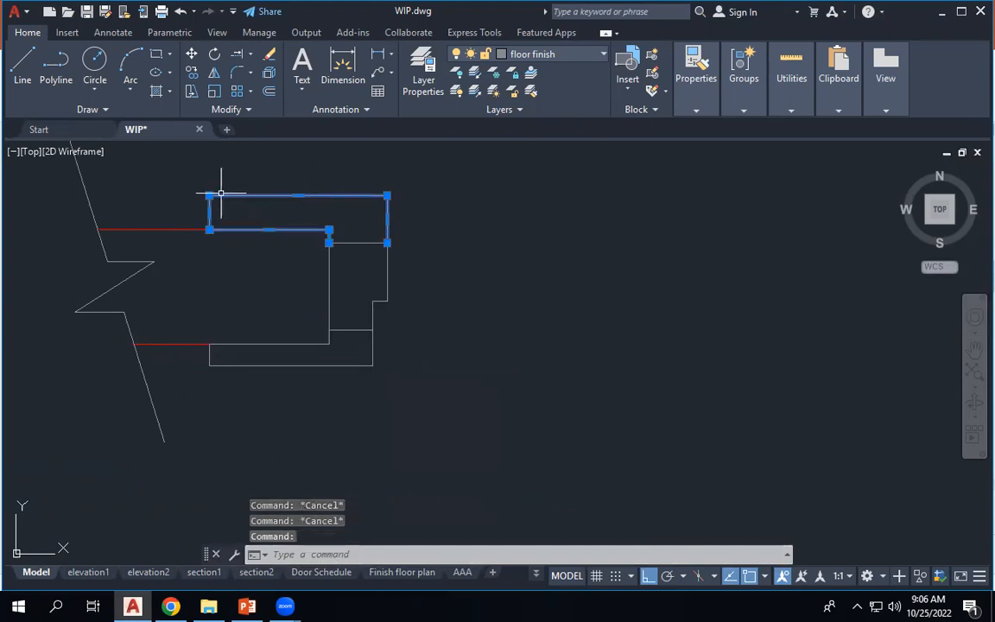
pyautogui.press('Delete')
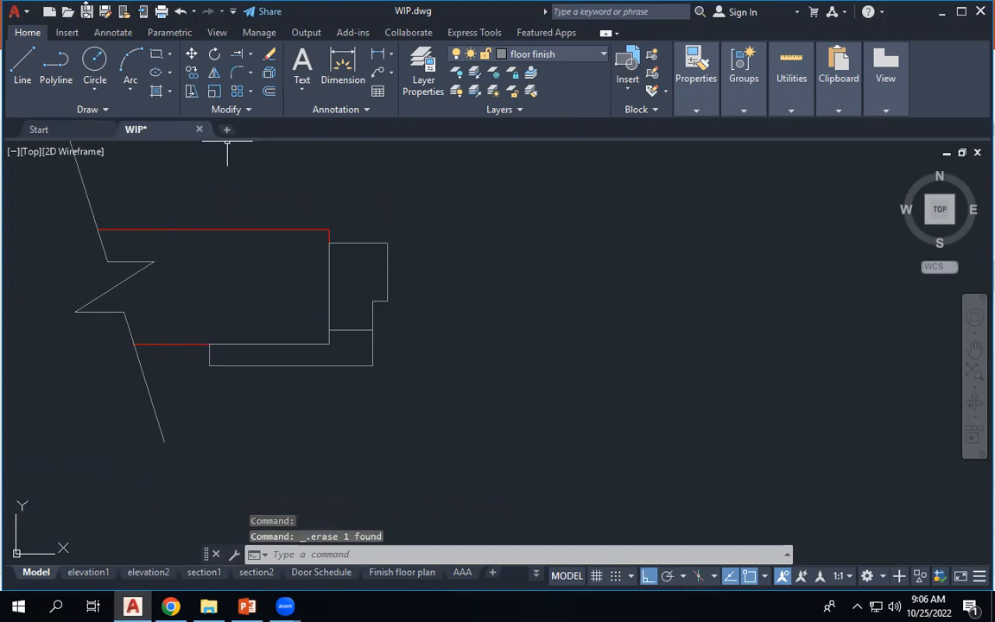
# Draw an upper architrave polyline overlapping the wall stub about 4 1/8", 0.75" thick, ending on the frame's top edge in line with the rebate.
pyautogui.click(55, 62)
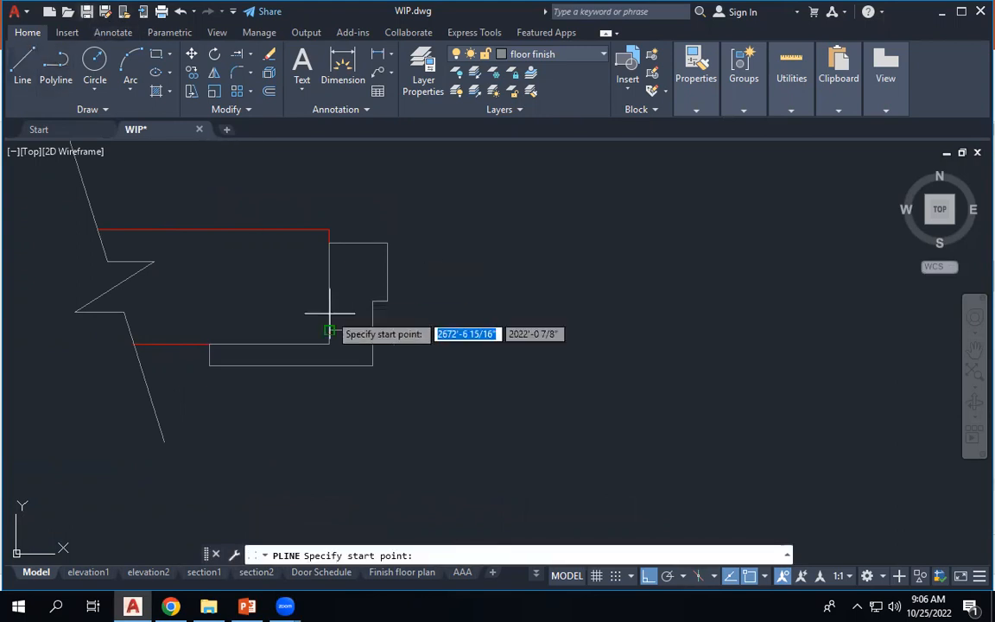
pyautogui.click(329, 230)
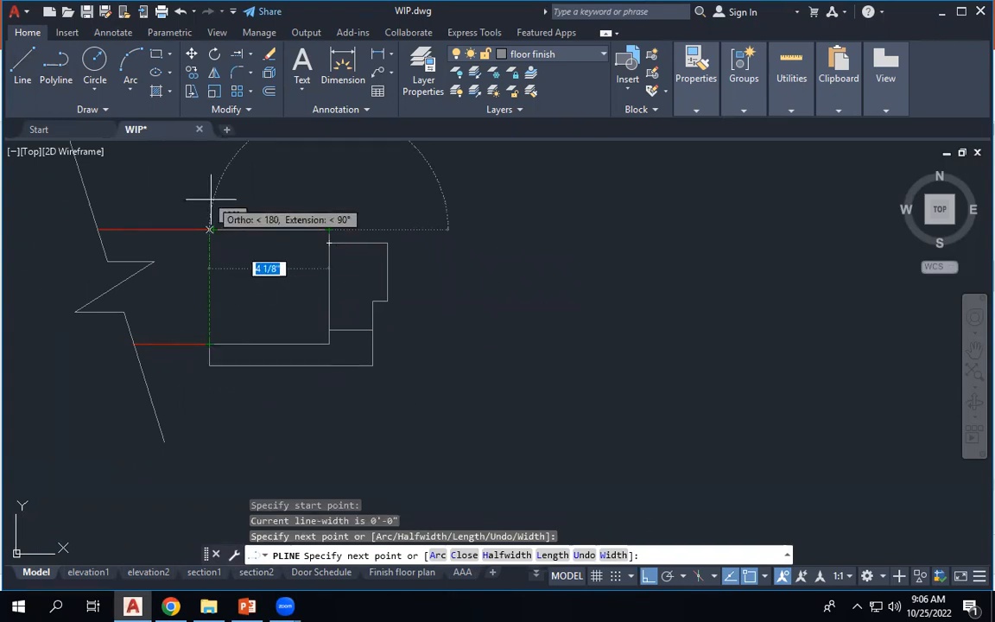
pyautogui.click(210, 229)
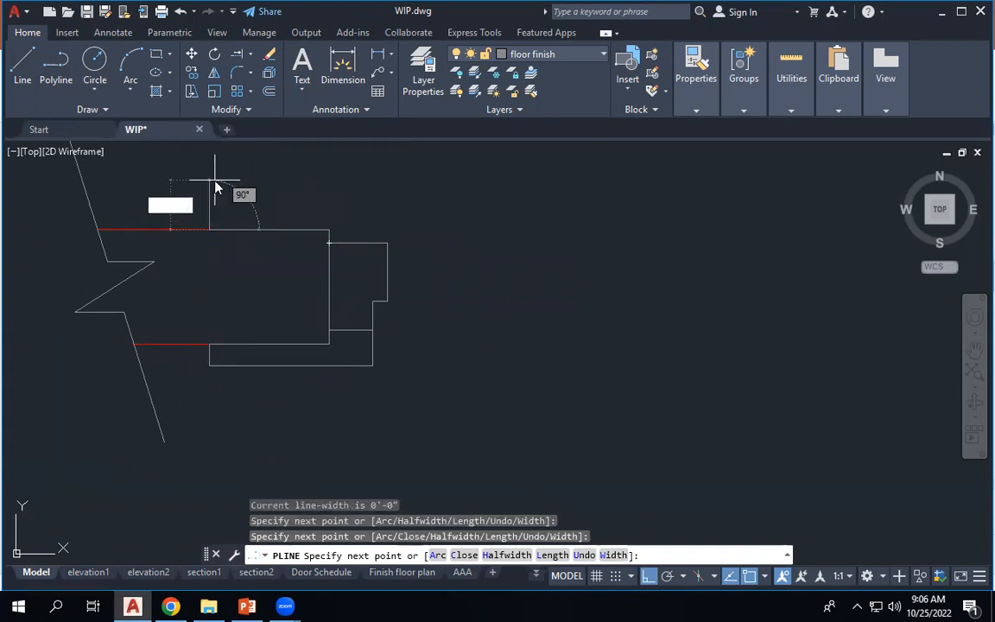
pyautogui.write('.75')
pyautogui.press('Return')
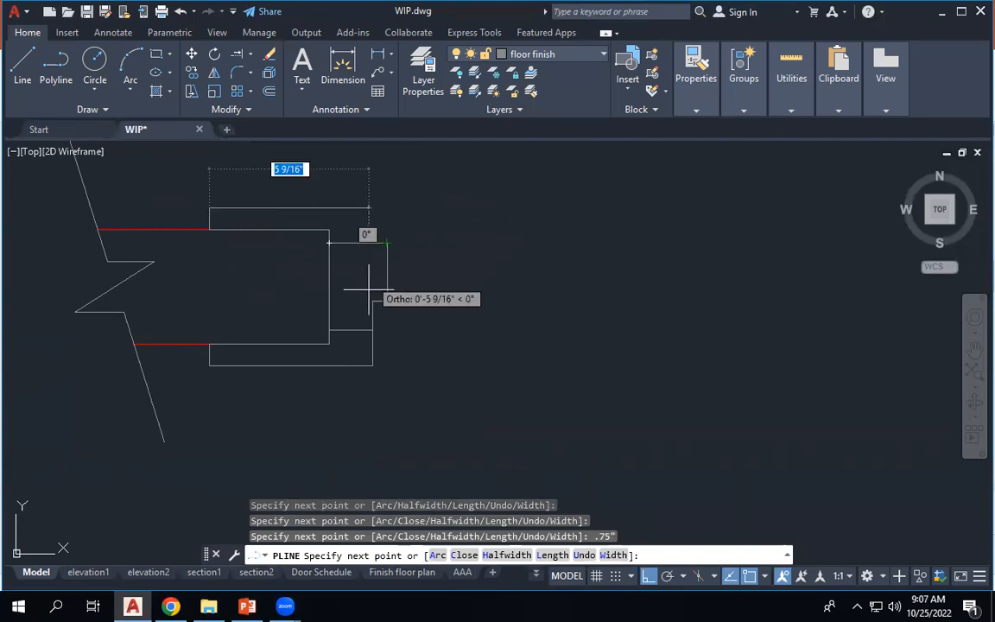
pyautogui.click(372, 208)
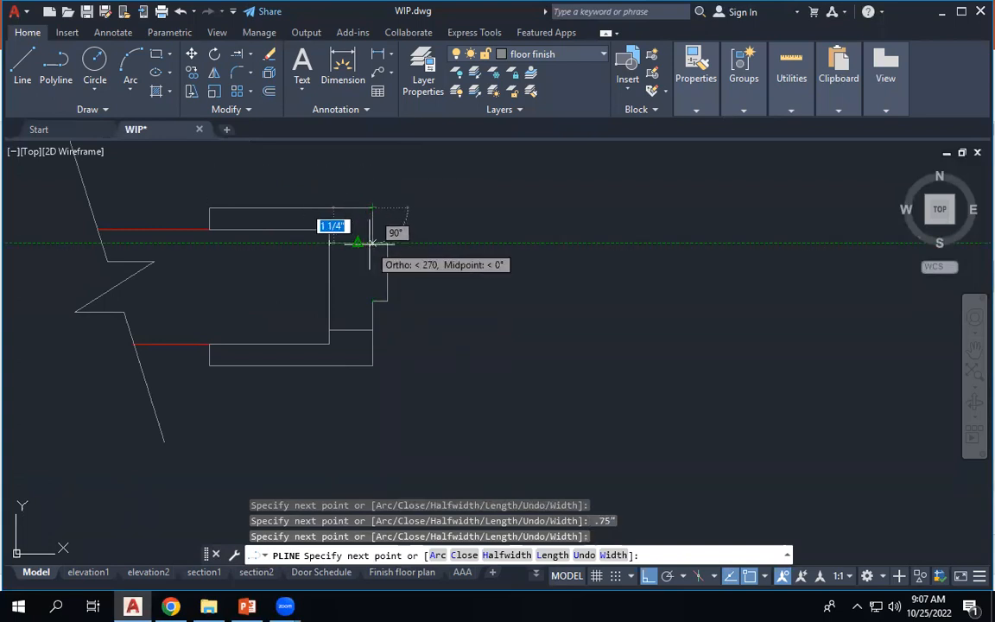
pyautogui.click(358, 243)
pyautogui.press('Escape')
pyautogui.press('Escape')
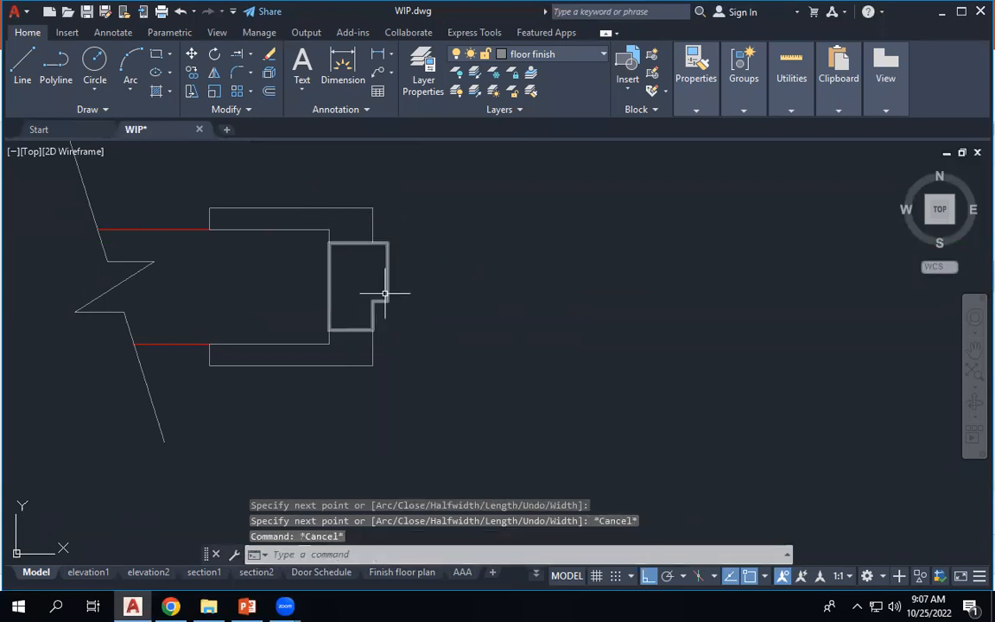
# Draw a small notch polyline about 3/16" wide and 1/8" deep in the upper architrave's top edge, starting 1" from its left end.
pyautogui.scroll(-4, 346, 332)
pyautogui.scroll(5, 282, 323)
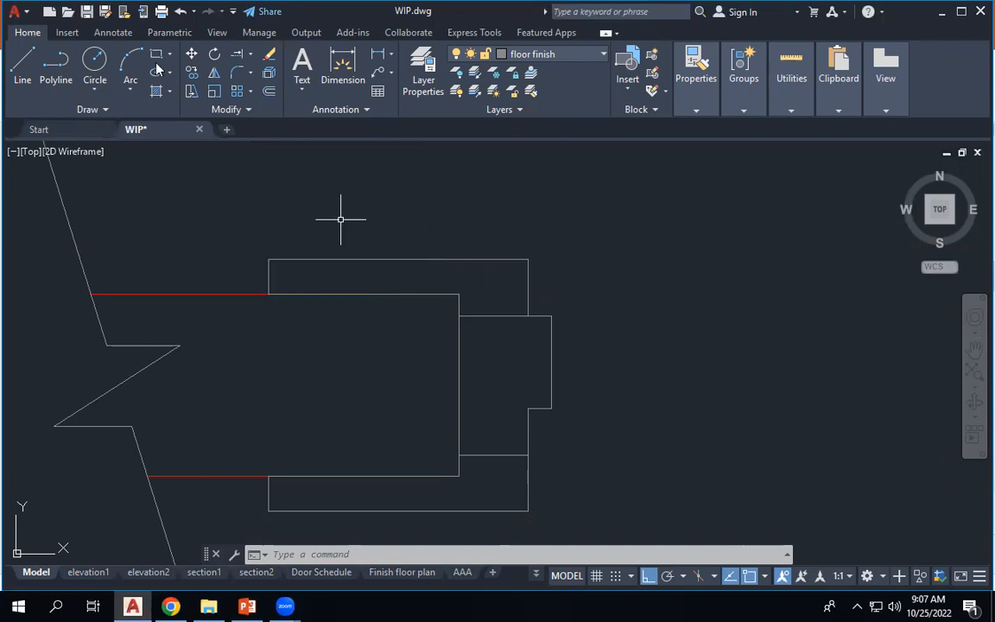
pyautogui.click(56, 67)
pyautogui.scroll(2, 446, 275)
pyautogui.scroll(2, 447, 275)
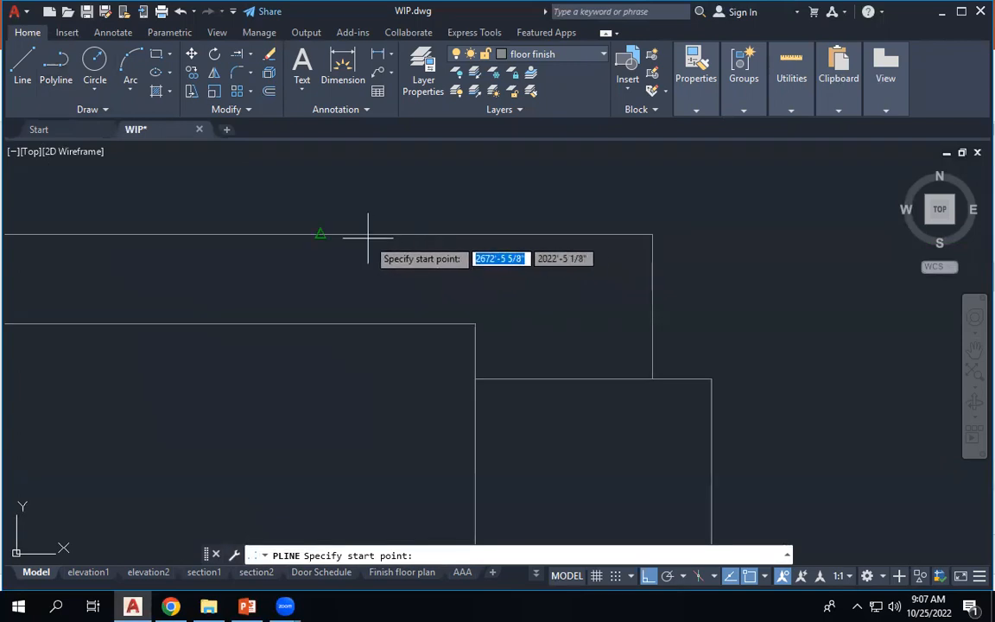
pyautogui.scroll(-3, 662, 262)
pyautogui.scroll(4, 573, 260)
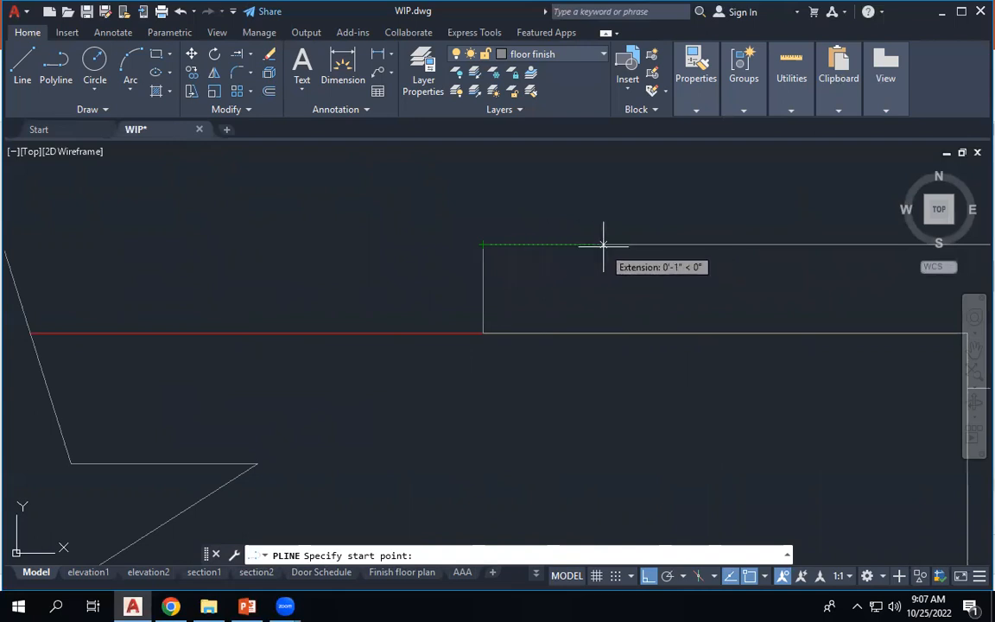
pyautogui.write('1')
pyautogui.press('Return')
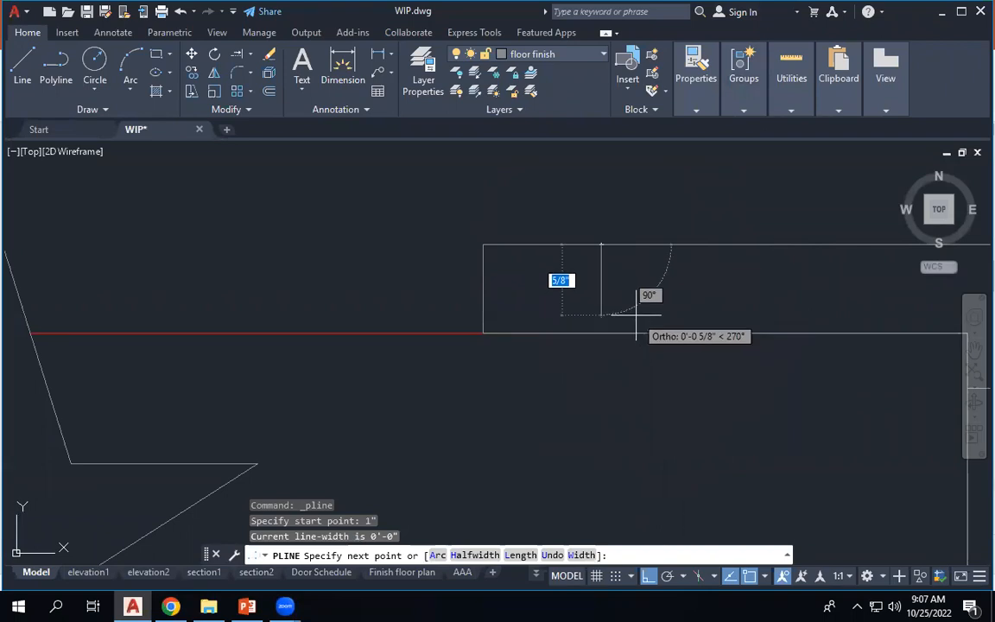
pyautogui.scroll(2, 605, 251)
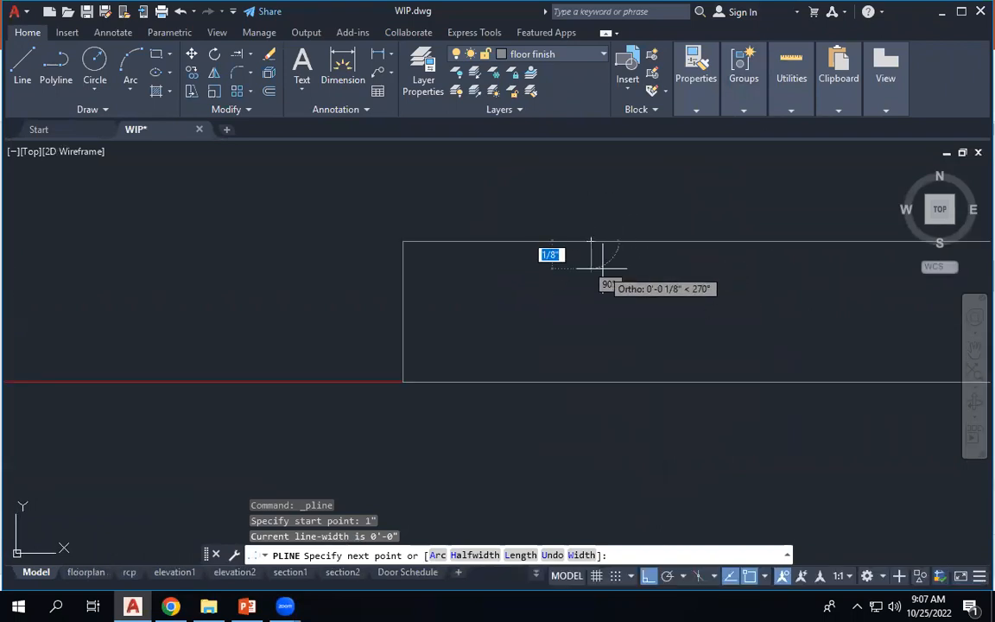
pyautogui.click(594, 266)
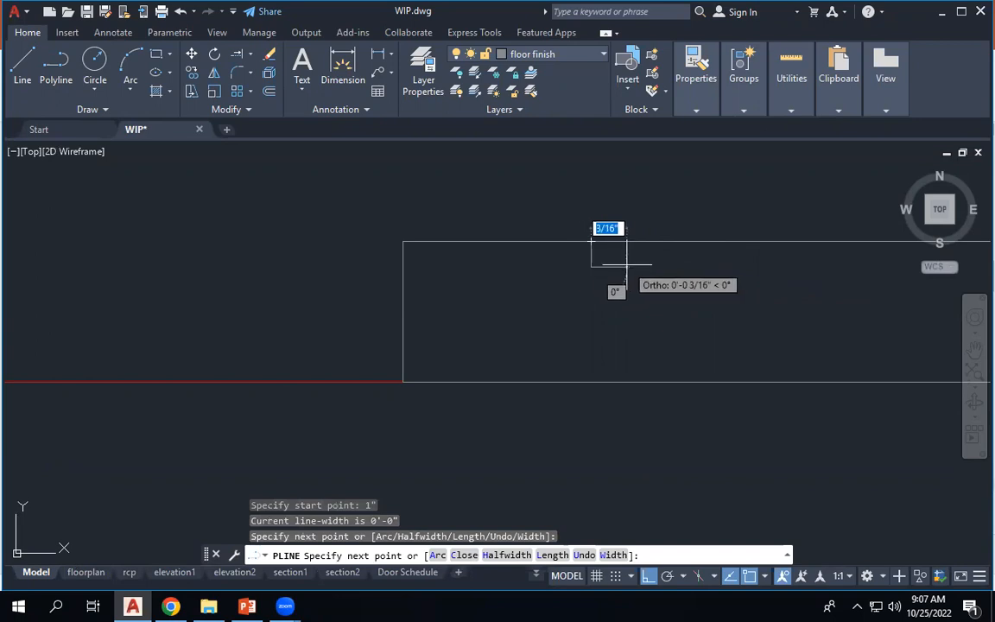
pyautogui.click(627, 240)
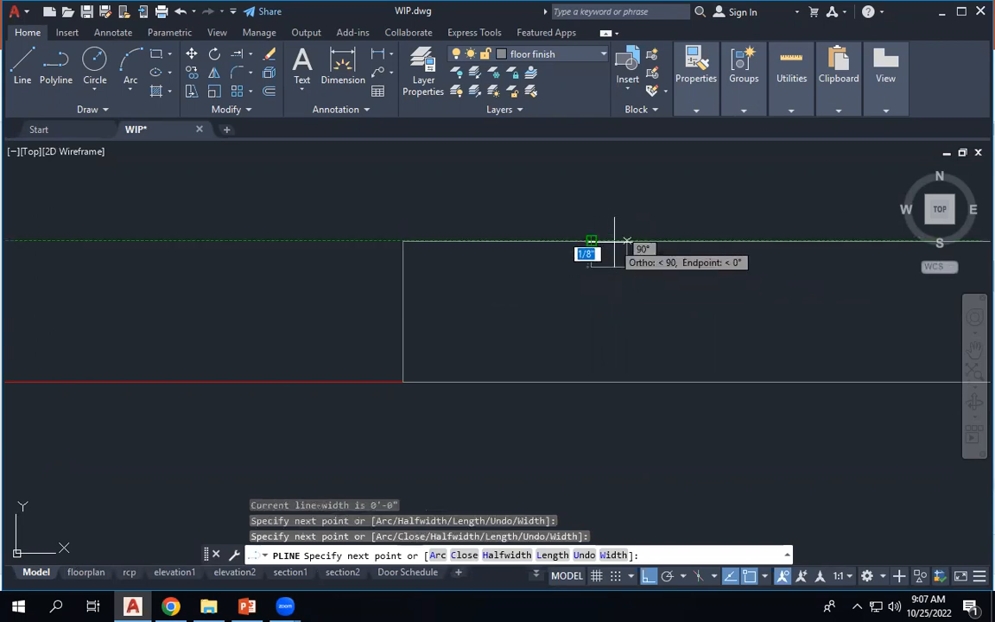
pyautogui.click(591, 242)
pyautogui.press('Escape')
pyautogui.scroll(-4, 526, 253)
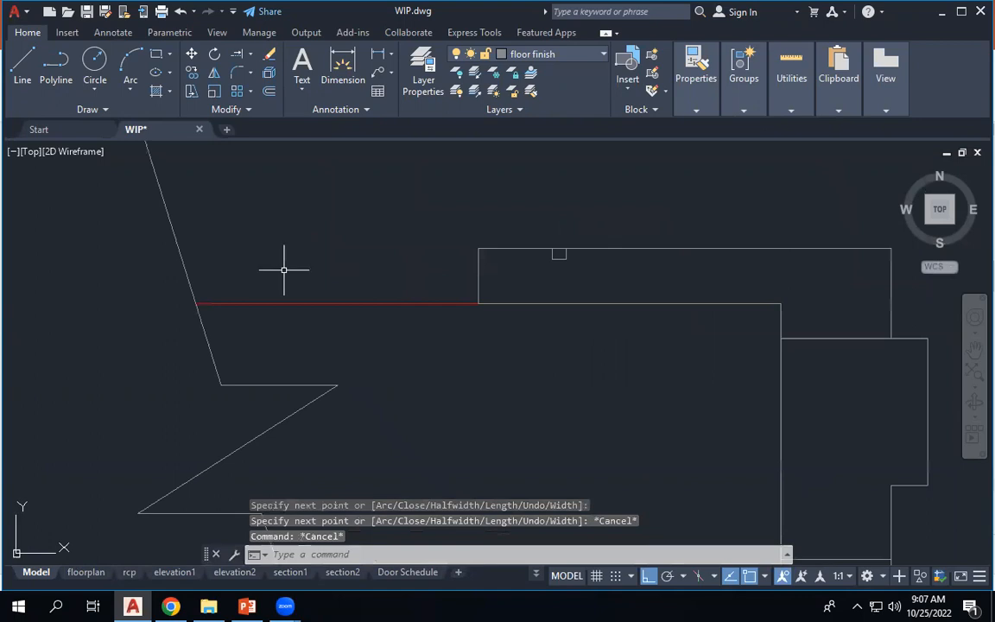
# Delete the small notch polyline from the upper architrave.
pyautogui.scroll(-3, 523, 257)
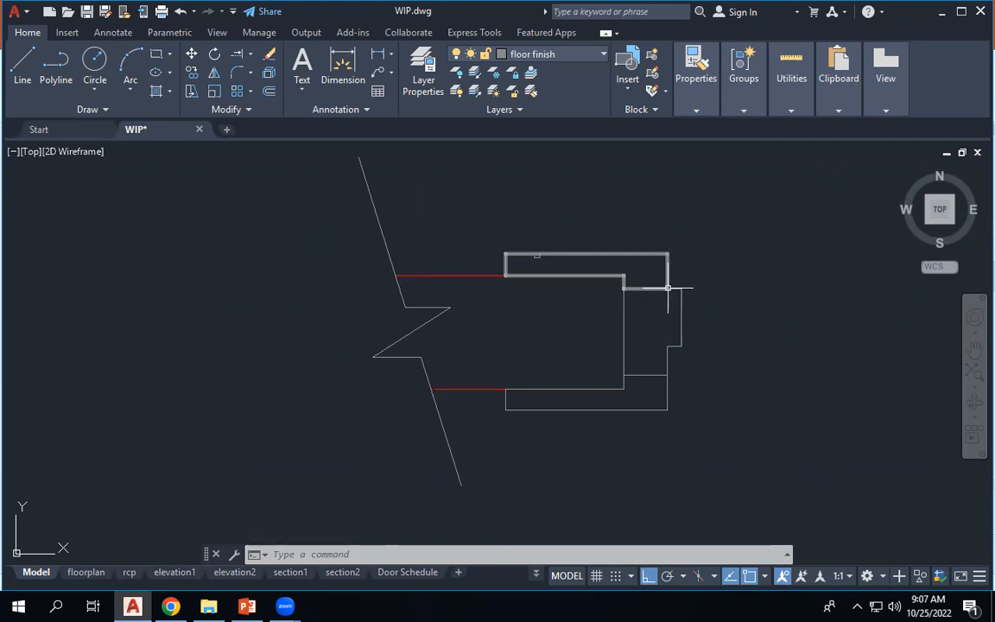
pyautogui.scroll(2, 617, 229)
pyautogui.click(480, 249)
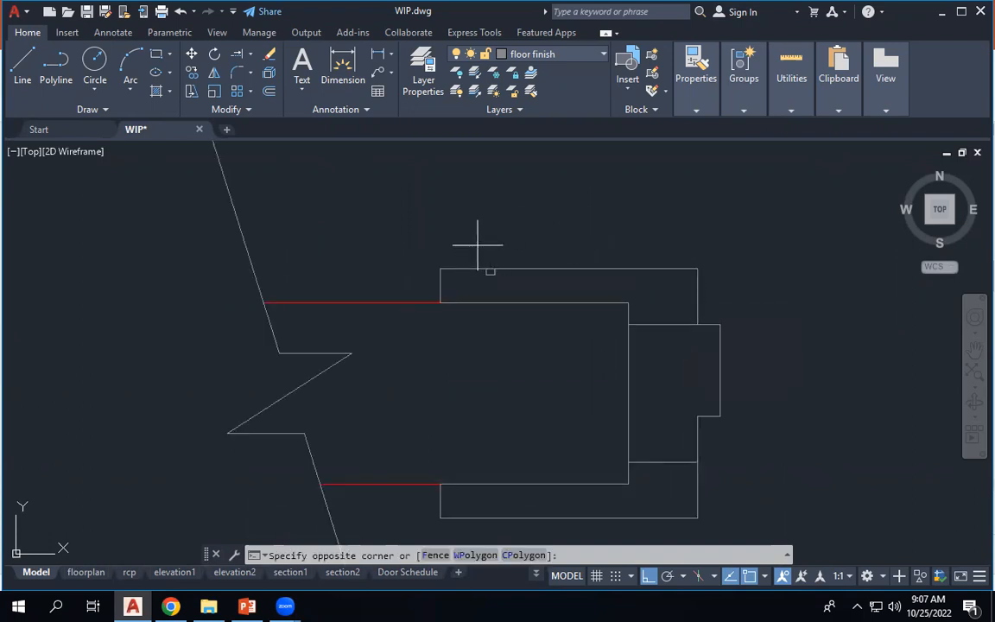
pyautogui.click(534, 285)
pyautogui.press('Delete')
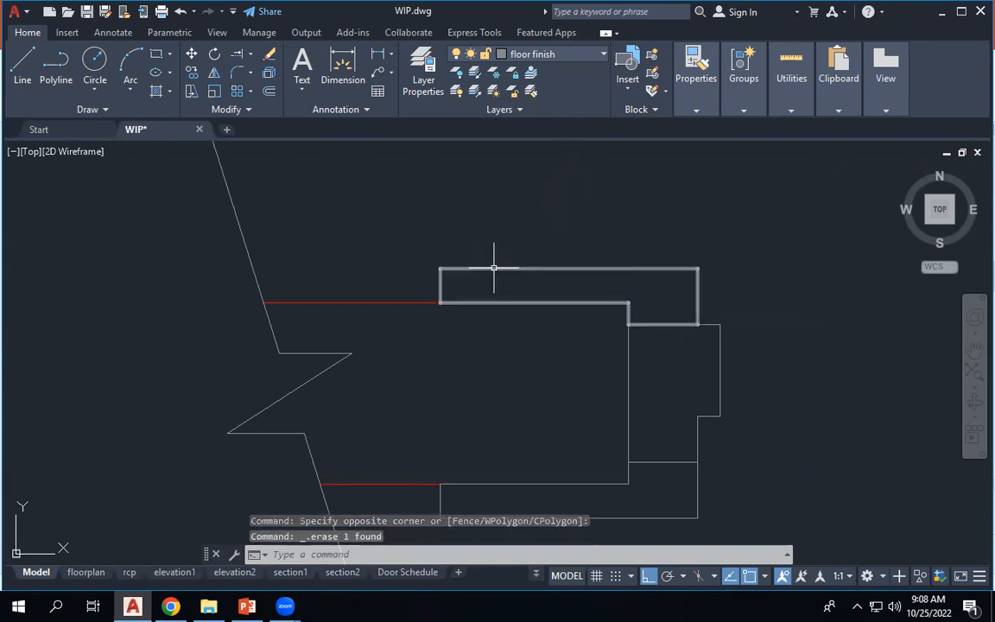
# Try adding a multileader pointing at the upper architrave, and delete the leader without text.
pyautogui.scroll(-2, 474, 253)
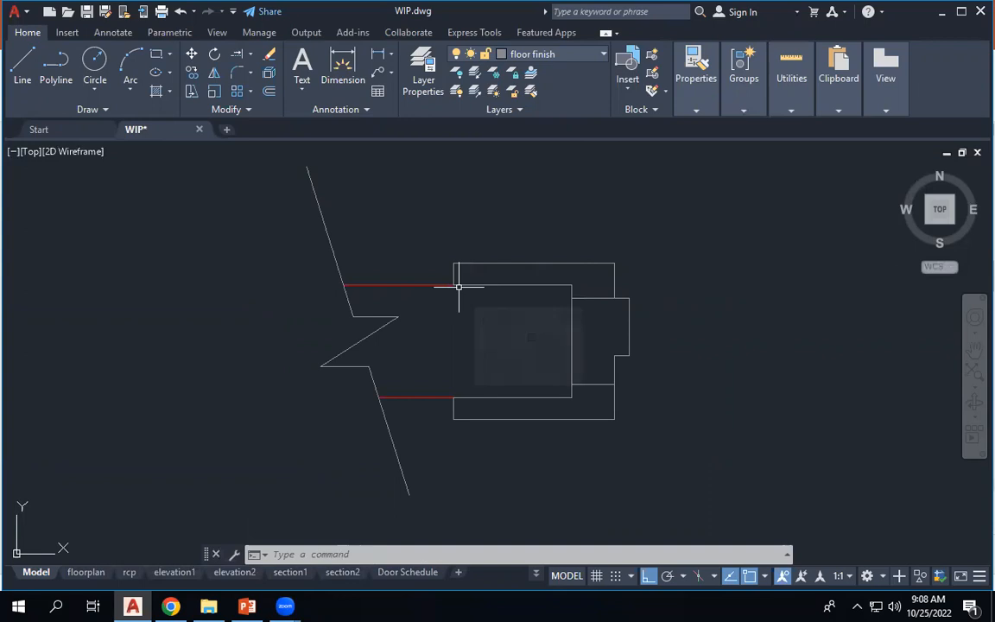
pyautogui.scroll(-4, 406, 298)
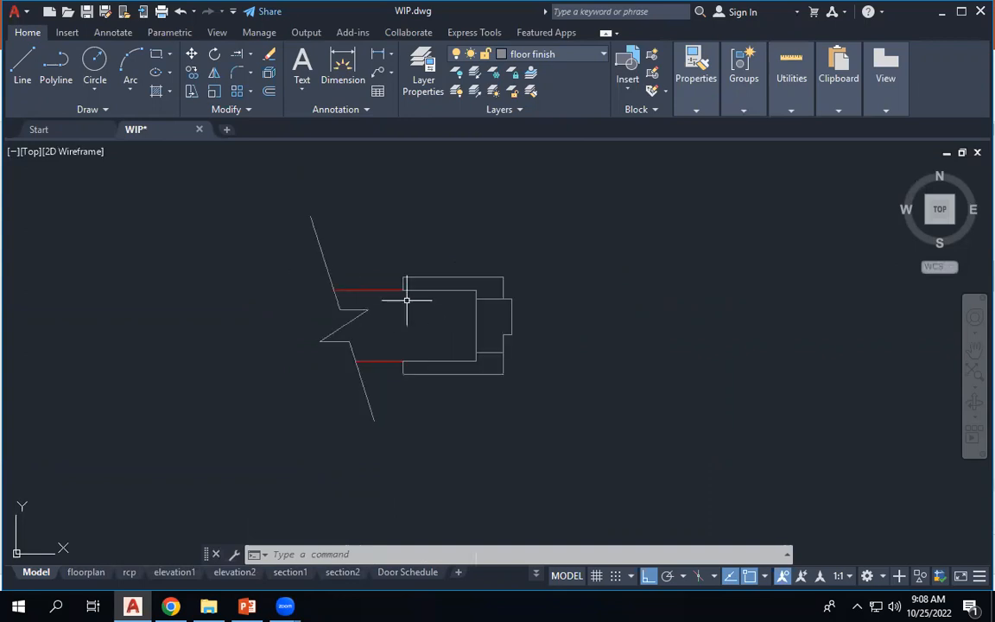
pyautogui.scroll(2, 406, 298)
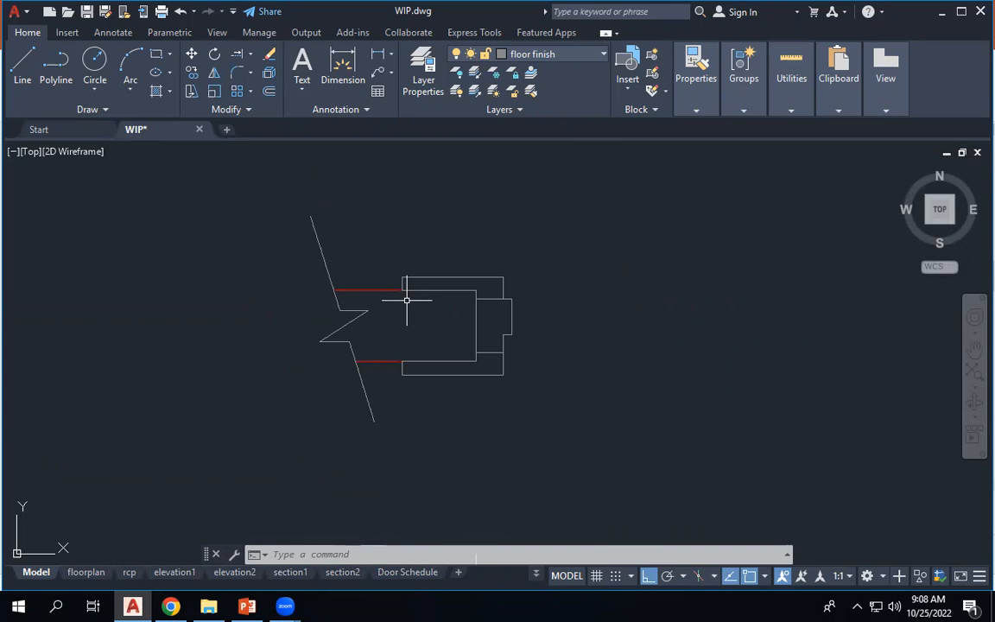
pyautogui.scroll(2, 533, 285)
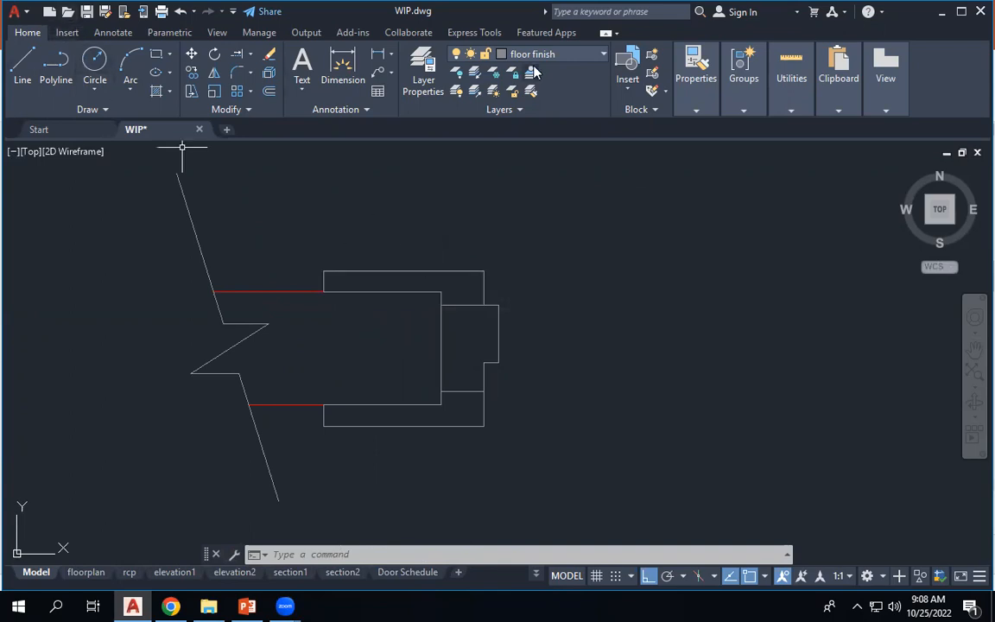
pyautogui.click(379, 73)
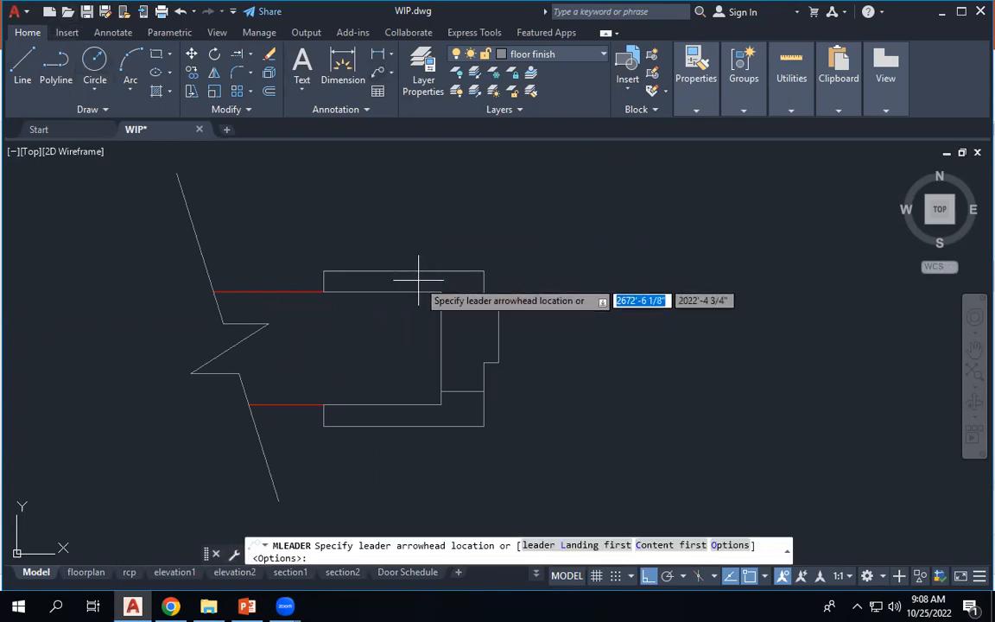
pyautogui.click(417, 275)
pyautogui.click(398, 228)
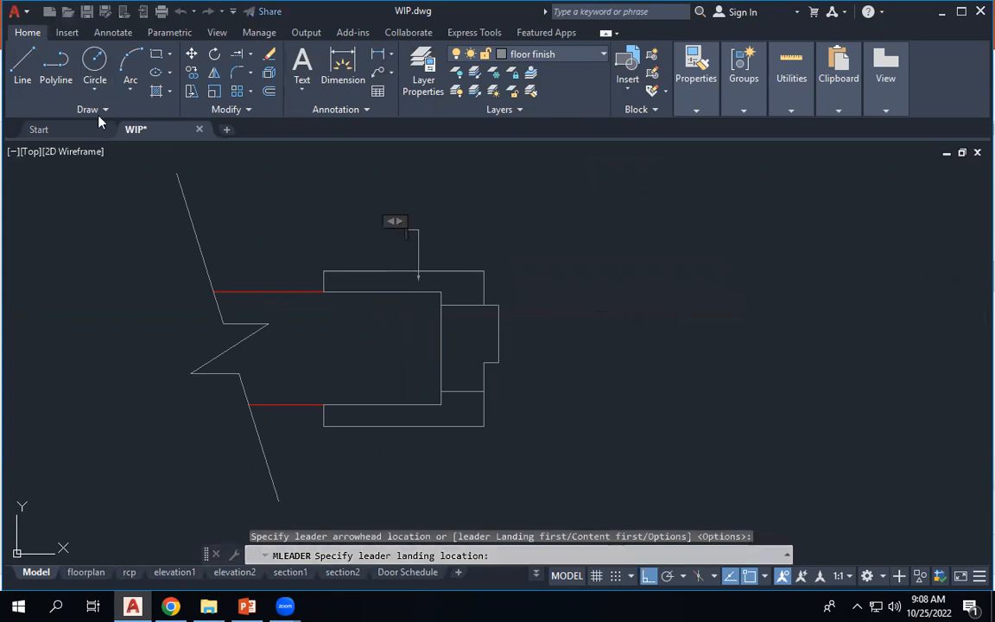
pyautogui.press('Escape')
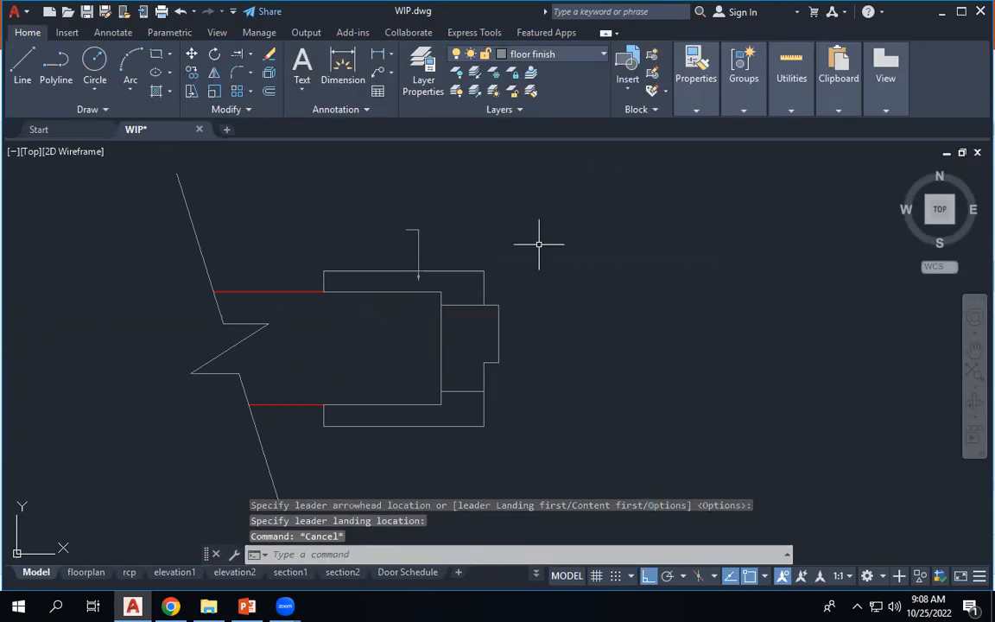
pyautogui.click(416, 246)
pyautogui.press('Delete')
# Draw a horizontal polyline across the door opening, joining the end midpoints of the left and right wall stubs.
pyautogui.scroll(-3, 431, 259)
pyautogui.scroll(2, 433, 256)
pyautogui.scroll(-4, 444, 282)
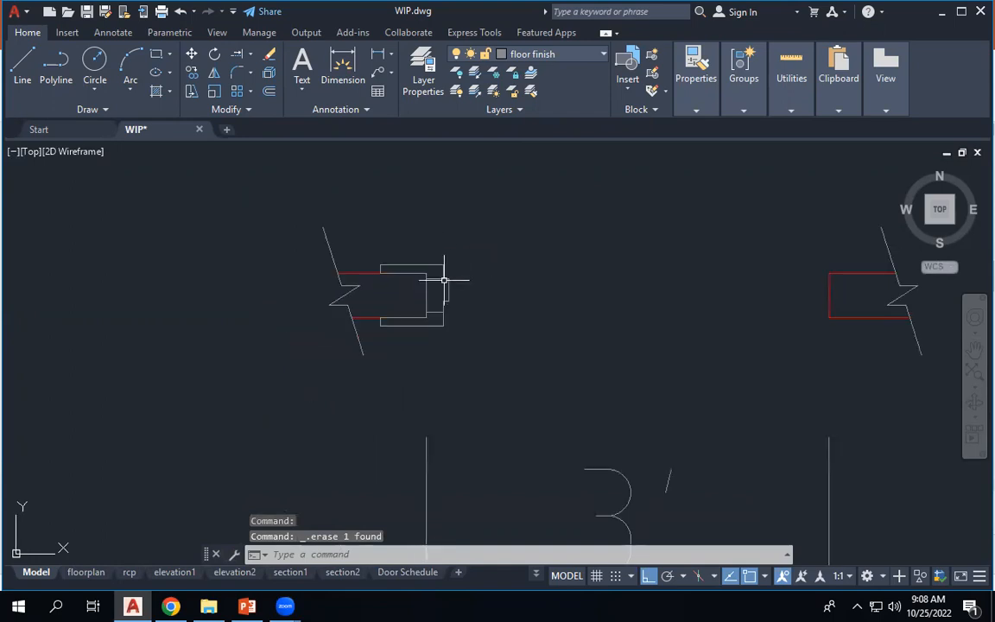
pyautogui.click(50, 68)
pyautogui.scroll(5, 422, 334)
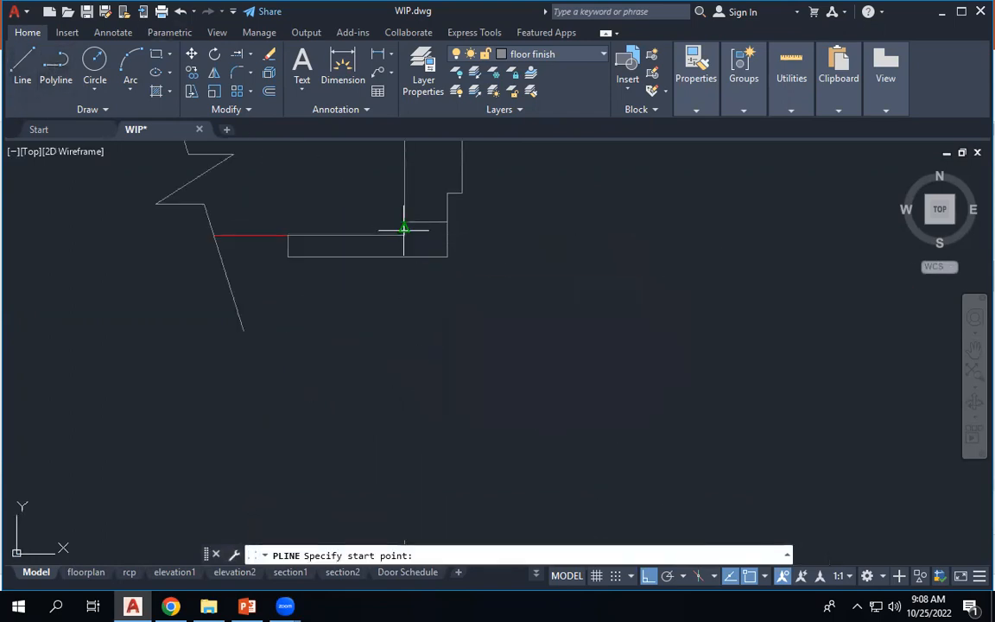
pyautogui.click(400, 173)
pyautogui.scroll(-1, 361, 231)
pyautogui.scroll(-3, 361, 230)
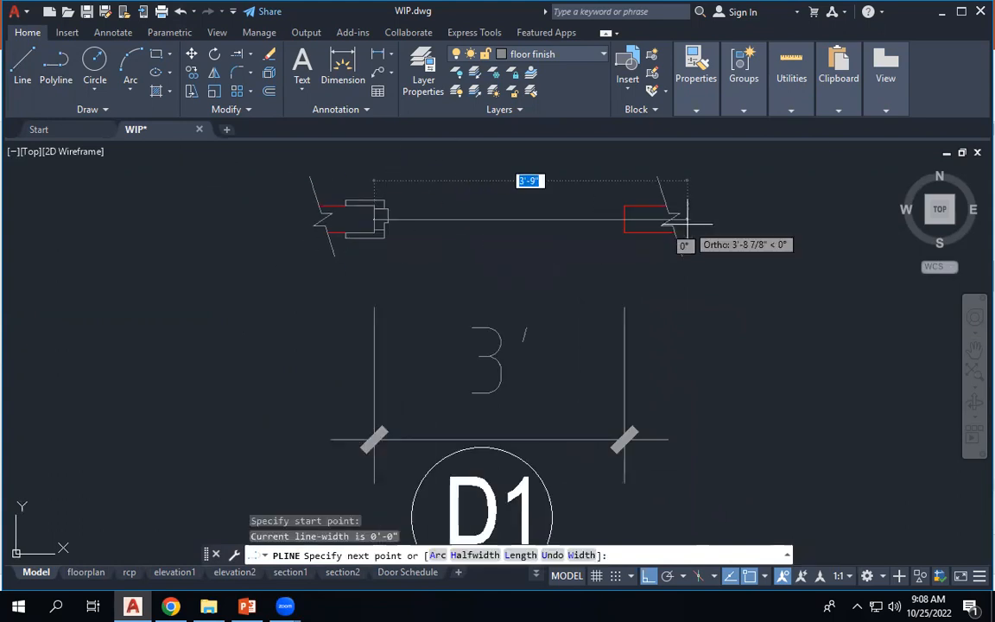
pyautogui.click(624, 219)
pyautogui.press('Escape')
pyautogui.press('Escape')
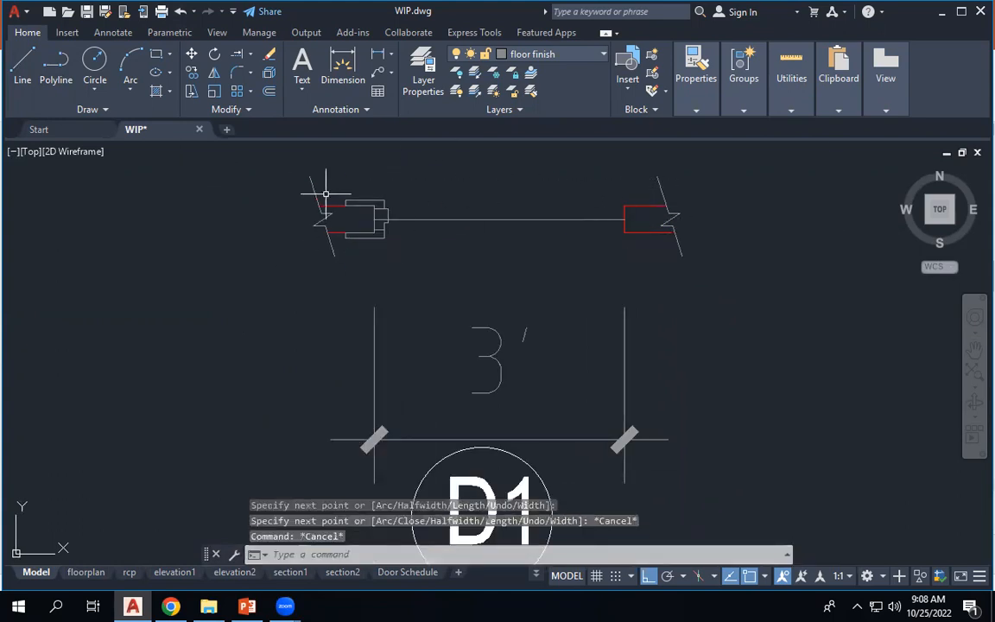
pyautogui.click(336, 186)
pyautogui.click(401, 256)
pyautogui.scroll(6, 370, 200)
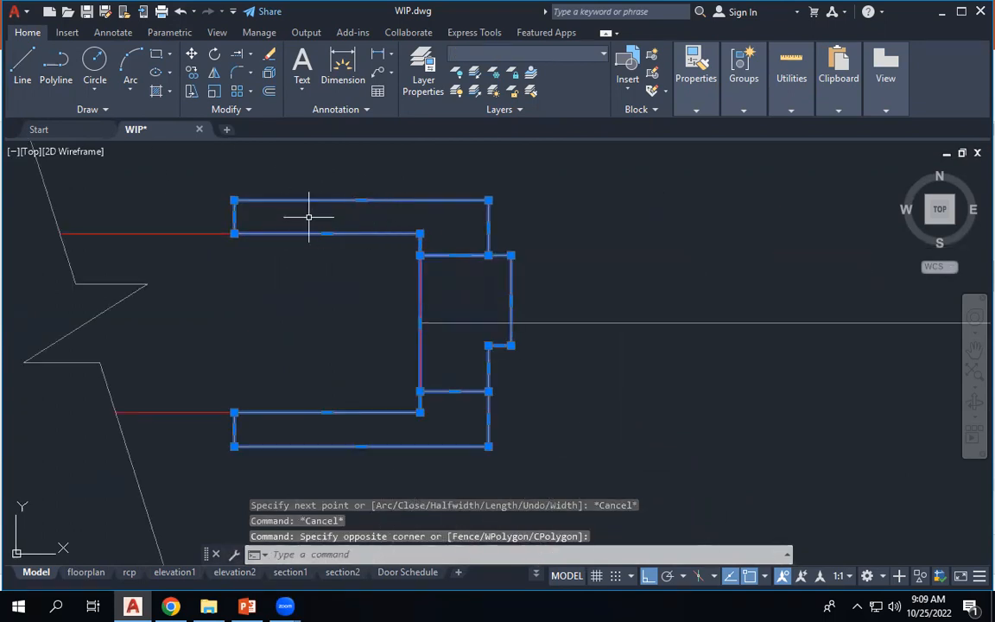
pyautogui.press('Escape')
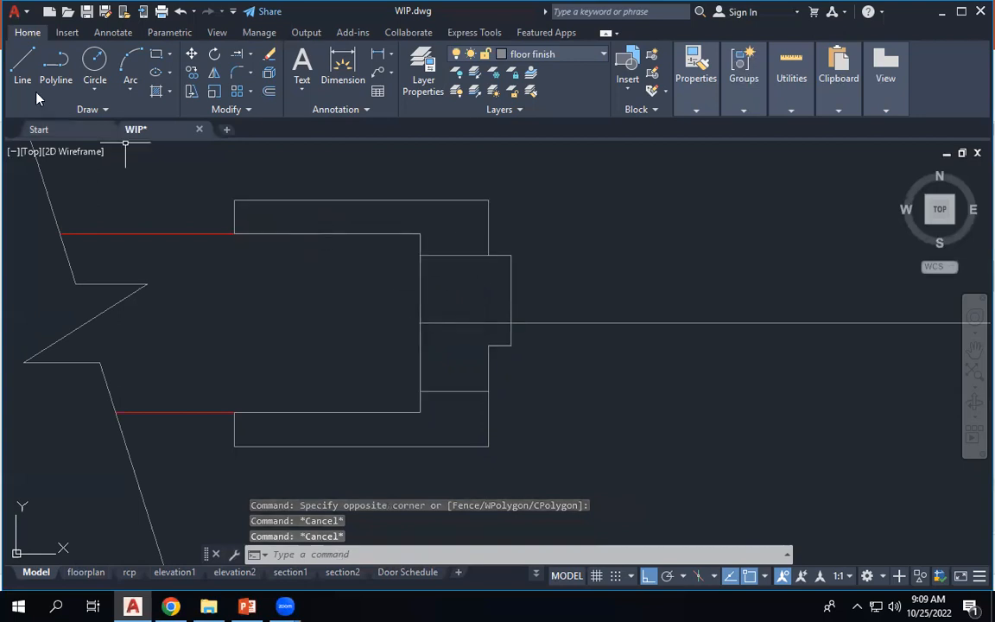
# Hatch both left architraves and the two parts of the rebated frame with the ANSI31 pattern at scale 1.
pyautogui.click(157, 93)
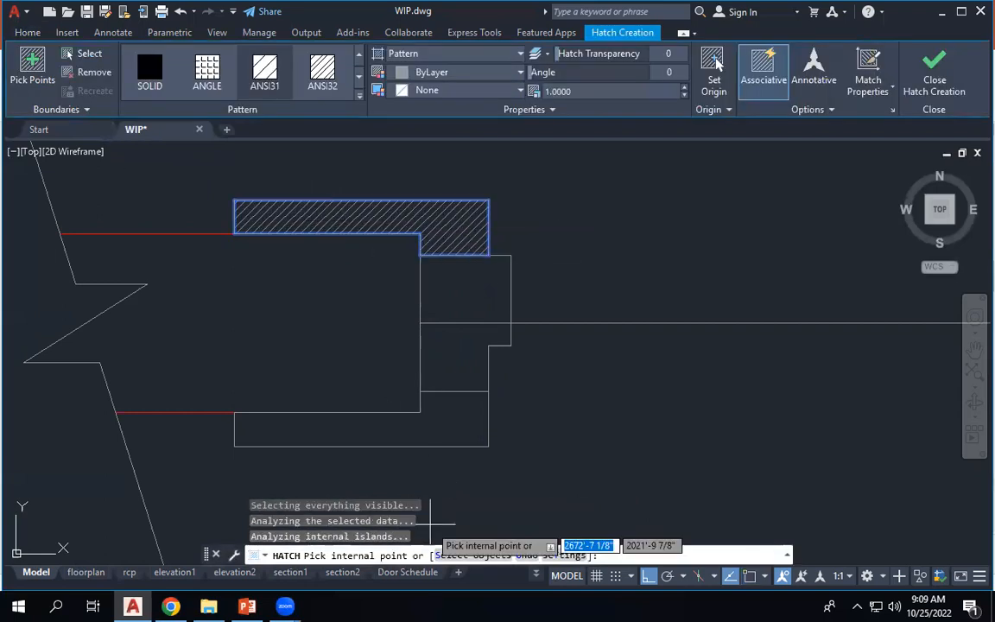
pyautogui.click(469, 422)
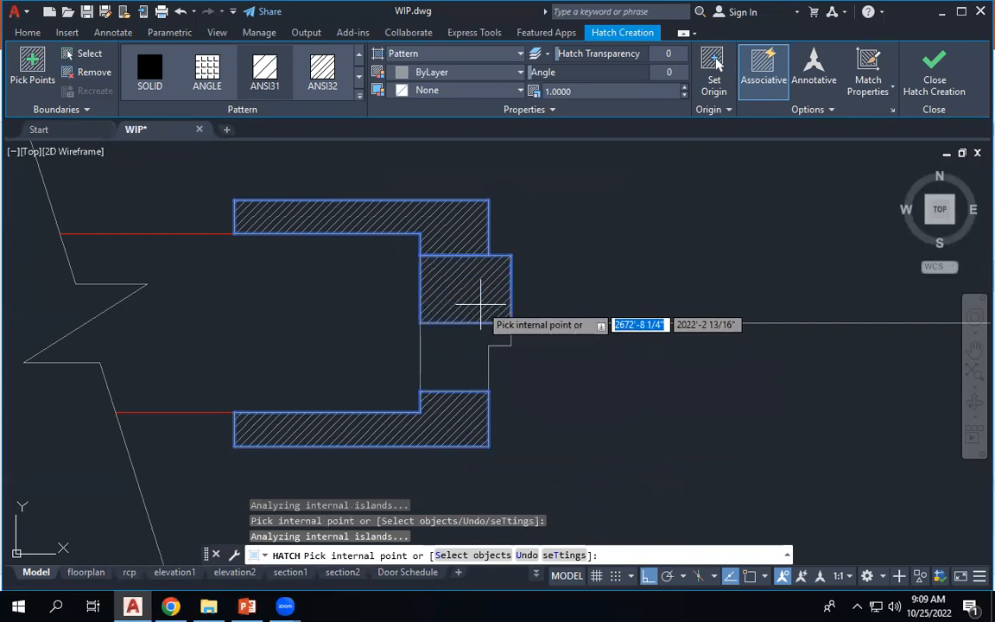
pyautogui.click(473, 339)
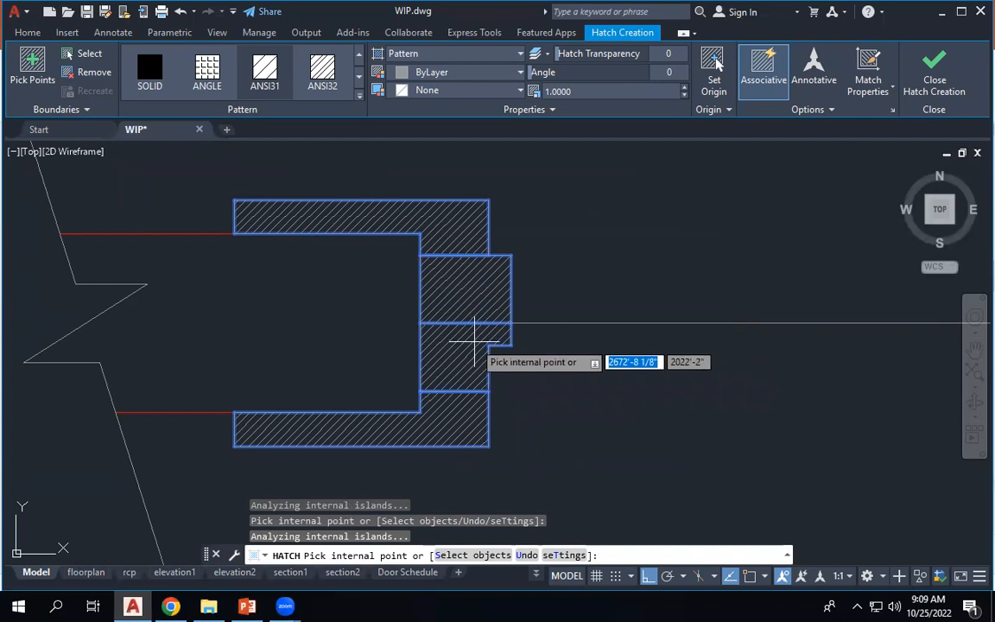
pyautogui.press('Return')
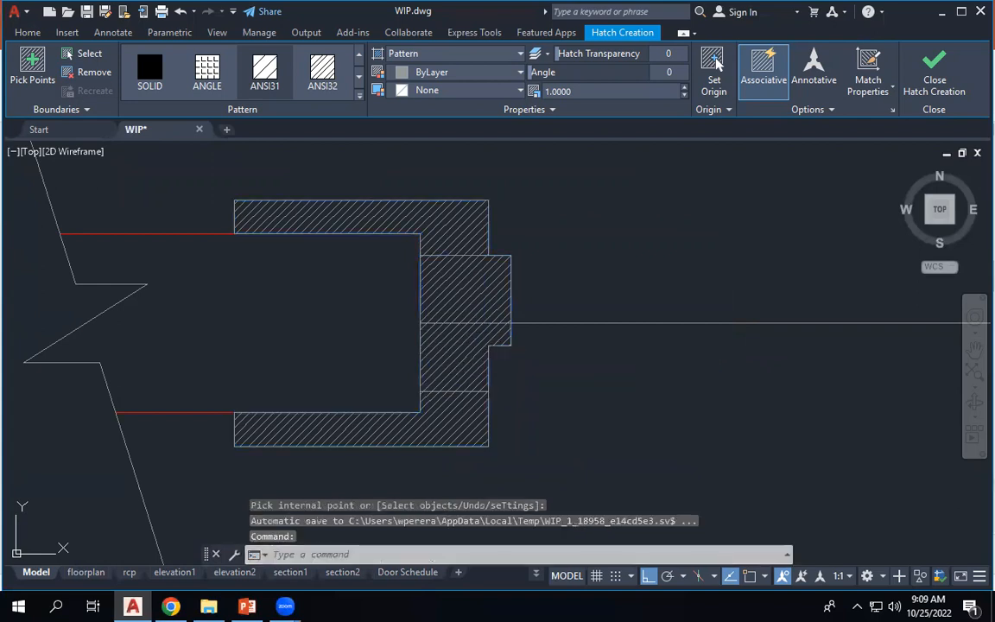
pyautogui.press('Return')
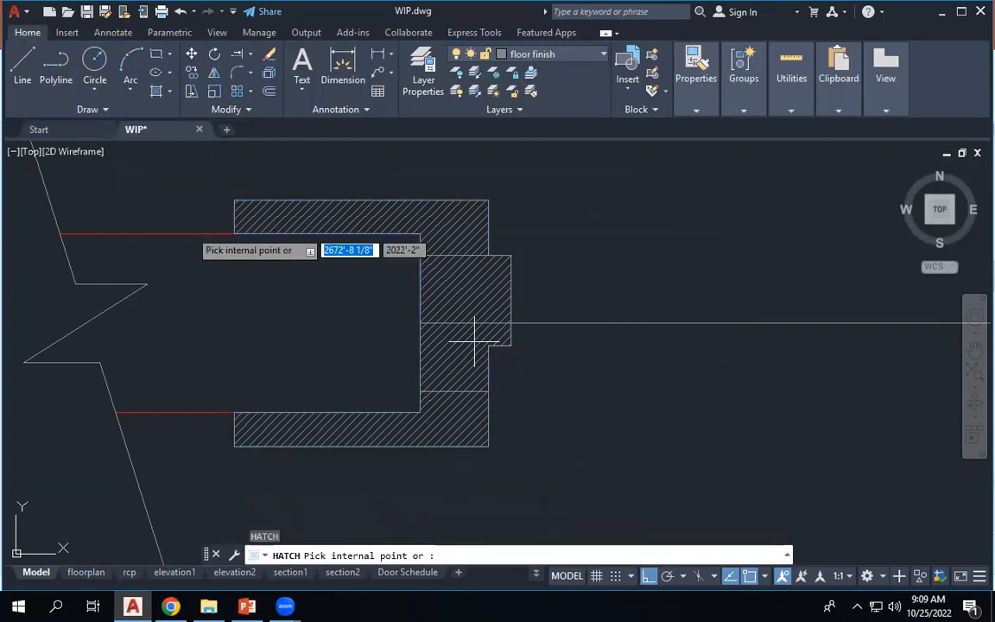
pyautogui.scroll(-4, 474, 195)
pyautogui.press('Escape')
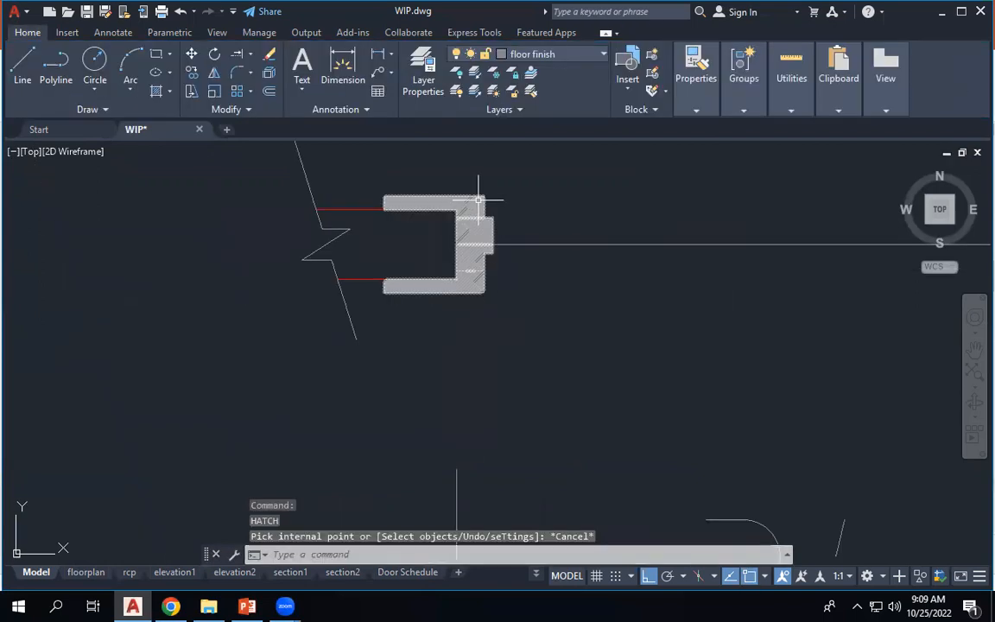
pyautogui.scroll(4, 492, 207)
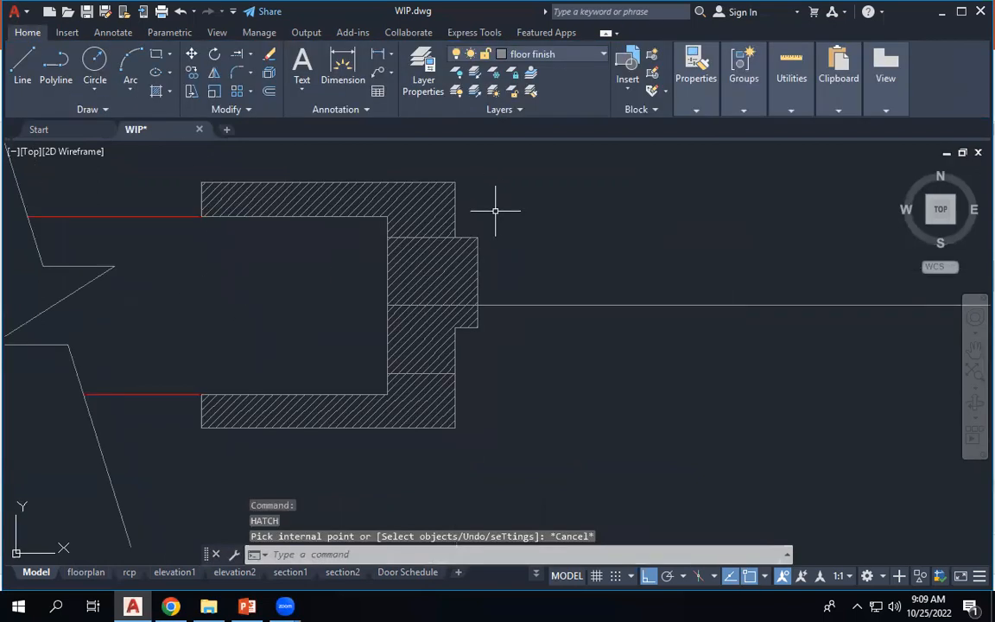
pyautogui.click(447, 256)
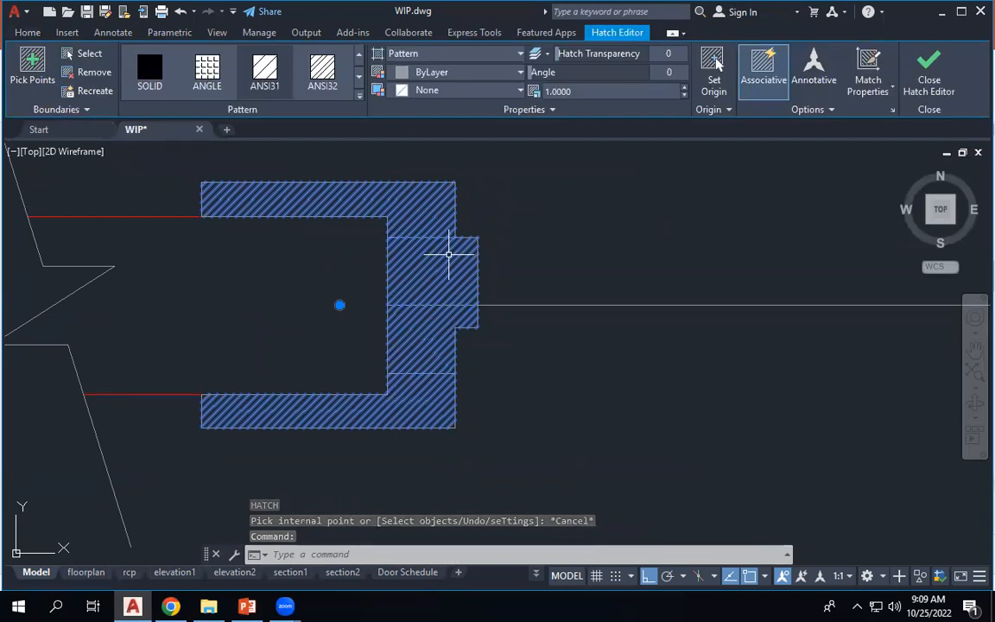
pyautogui.press('Escape')
pyautogui.press('Escape')
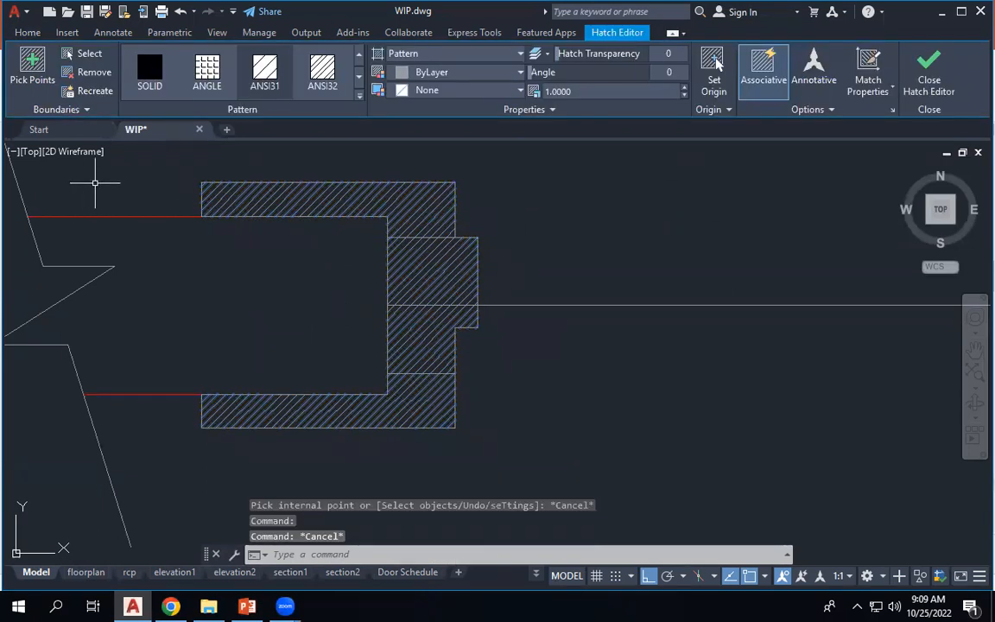
# Delete the ANSI31 hatch from the left frame and its two architraves, keeping their outlines.
pyautogui.scroll(-3, 341, 207)
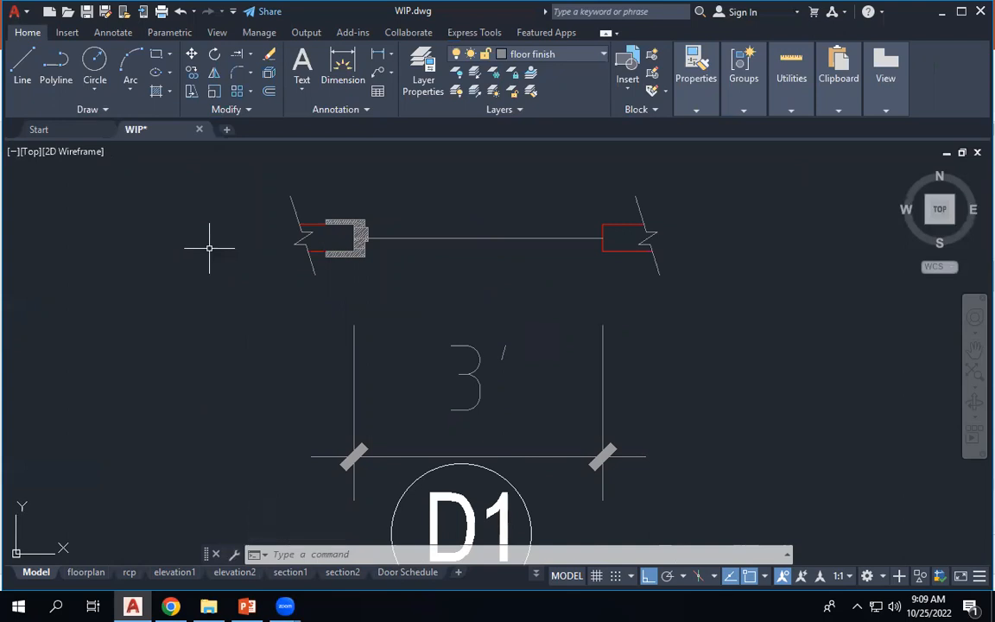
pyautogui.scroll(2, 485, 222)
pyautogui.scroll(6, 259, 218)
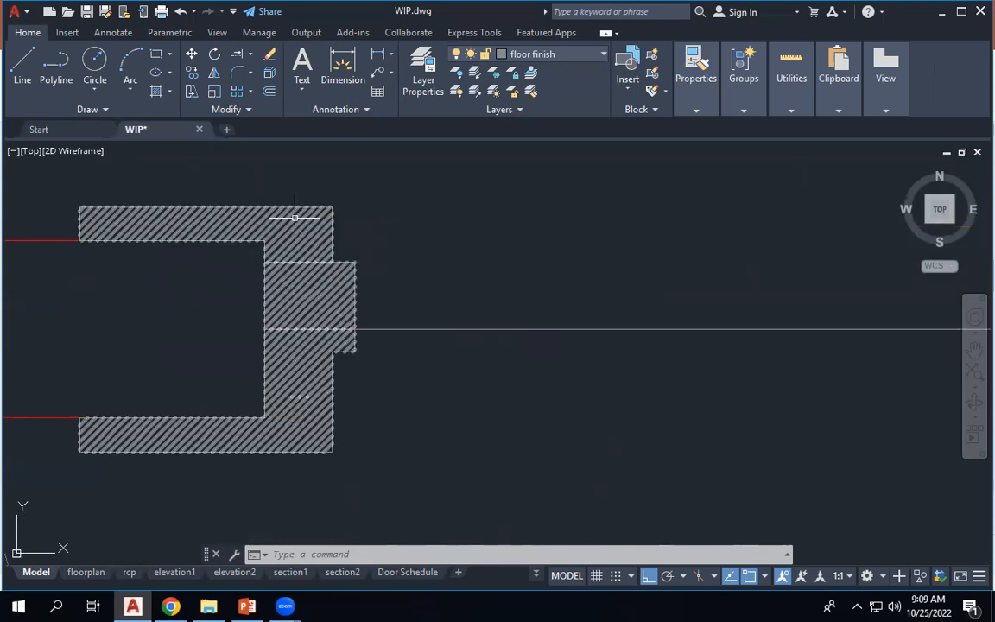
pyautogui.click(298, 231)
pyautogui.press('Delete')
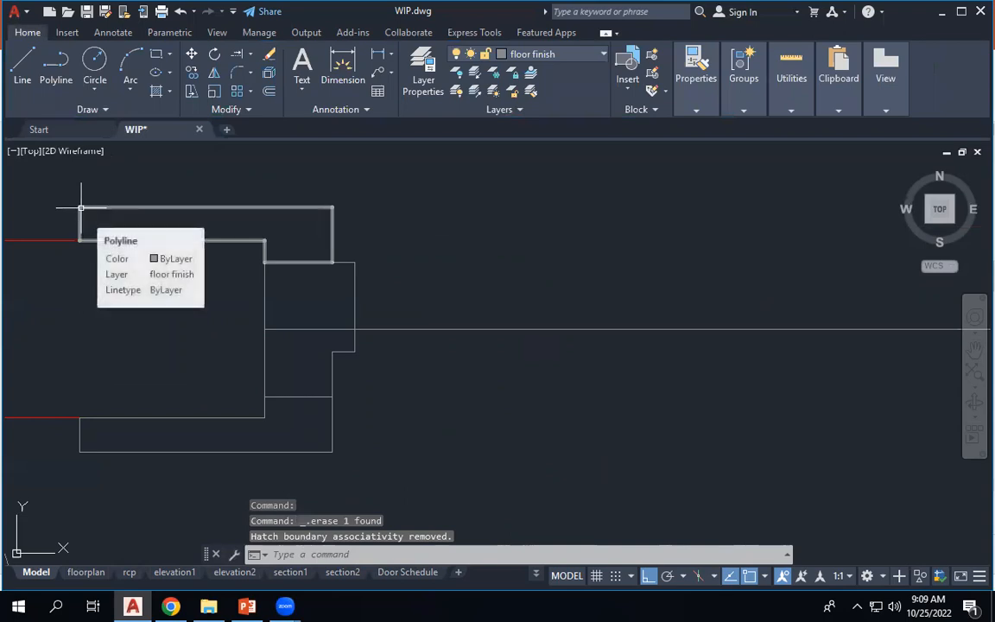
# Move the outlines of the left frame, both architraves and the wall end to layer 0.20.
pyautogui.scroll(-4, 481, 260)
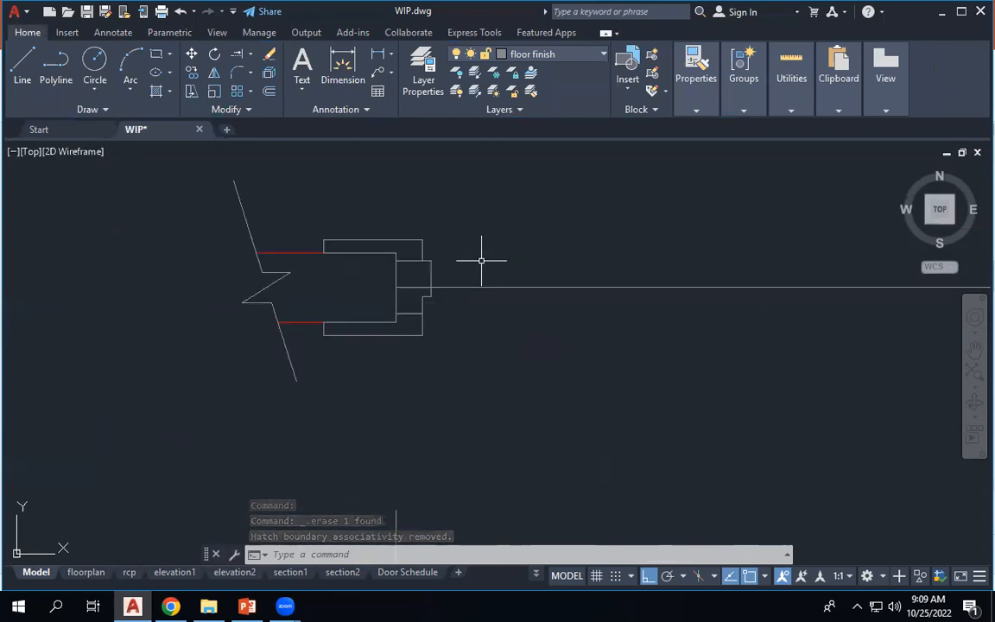
pyautogui.click(305, 214)
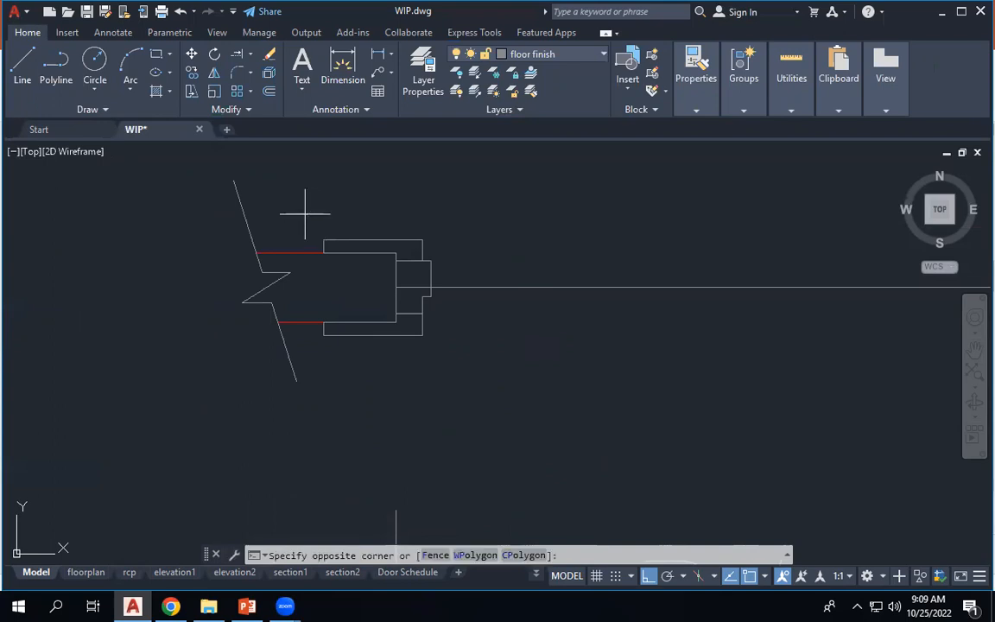
pyautogui.click(451, 358)
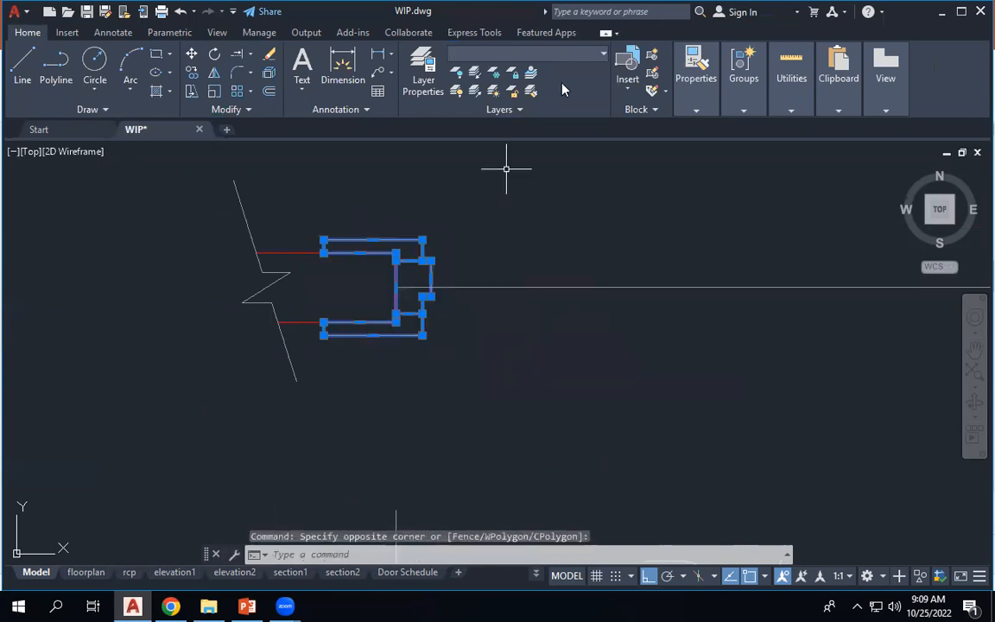
pyautogui.click(559, 55)
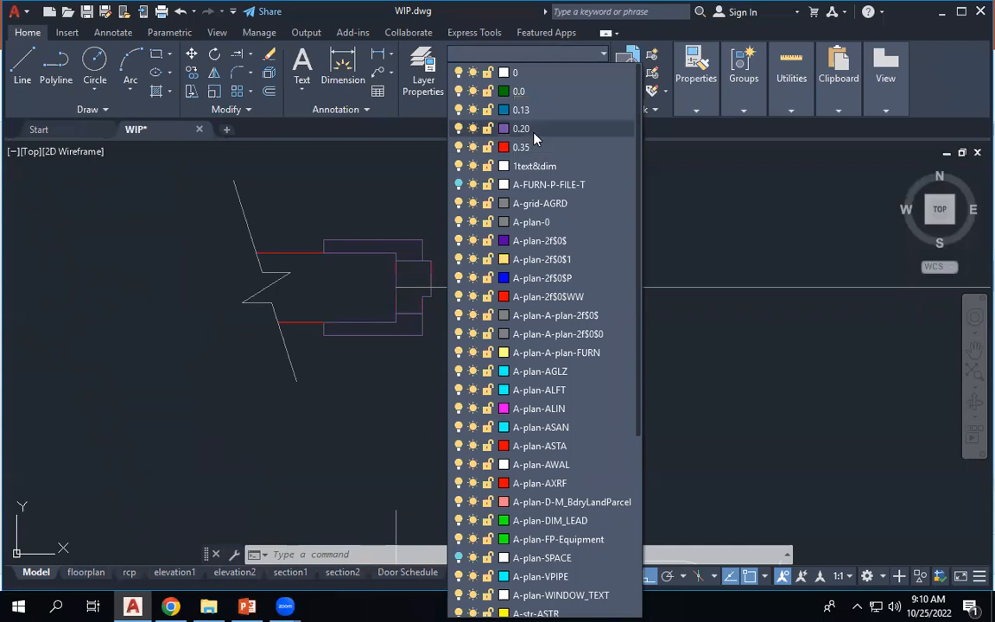
pyautogui.press('Escape')
pyautogui.press('Escape')
pyautogui.press('Escape')
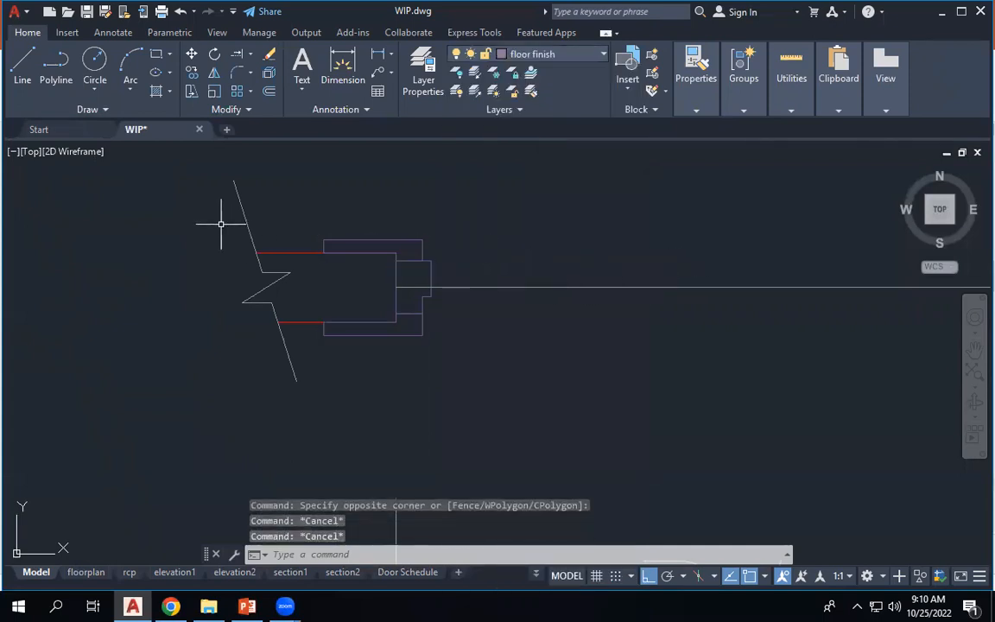
# Mirror the left frame and architrave outlines to the right jamb about the midpoint of the opening line, keeping the originals.
pyautogui.click(305, 208)
pyautogui.click(480, 380)
pyautogui.scroll(-3, 373, 296)
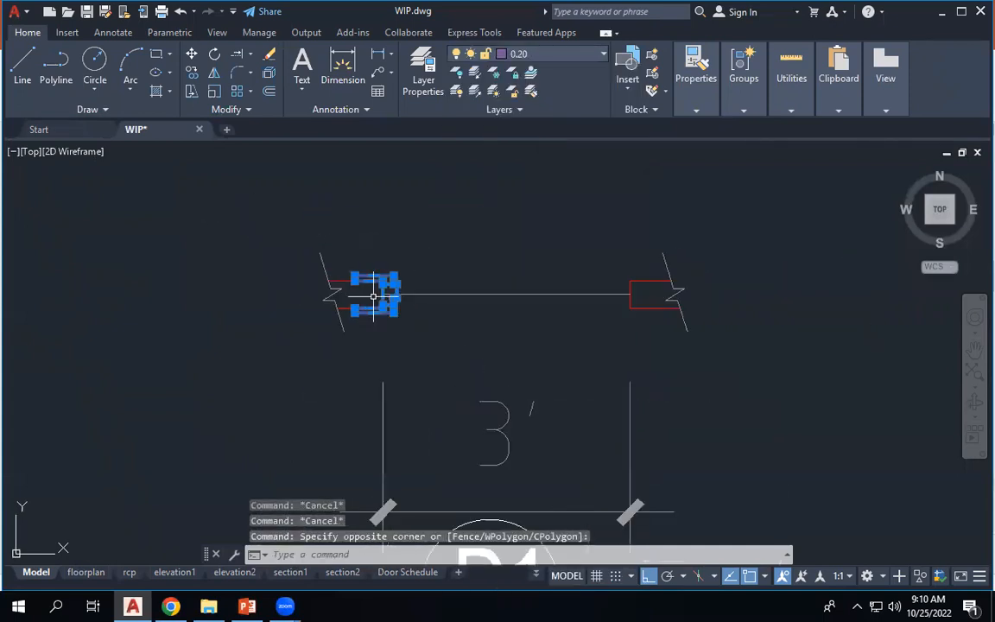
pyautogui.click(212, 78)
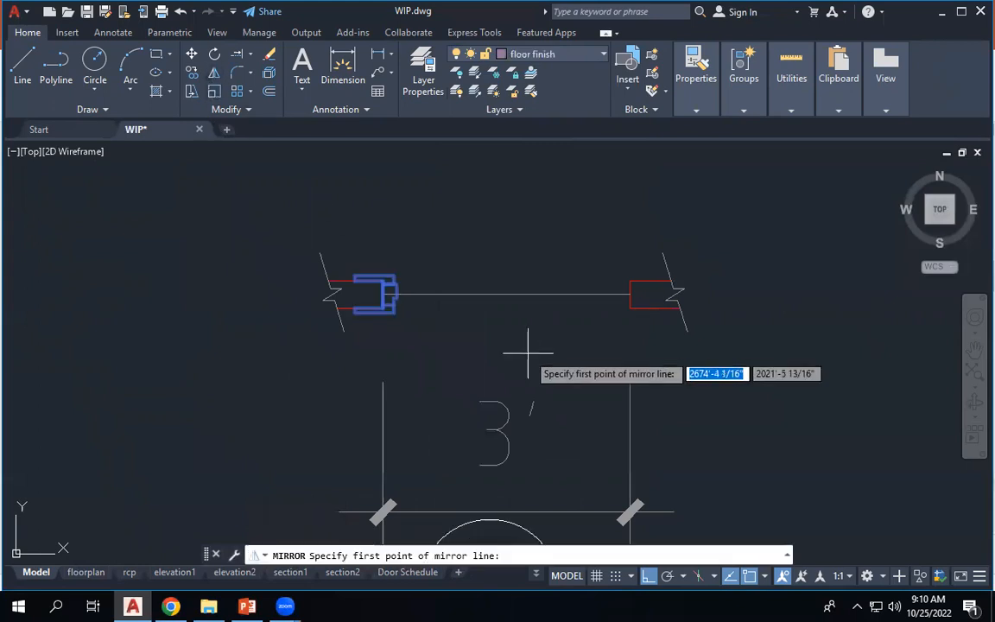
pyautogui.click(506, 295)
pyautogui.click(506, 318)
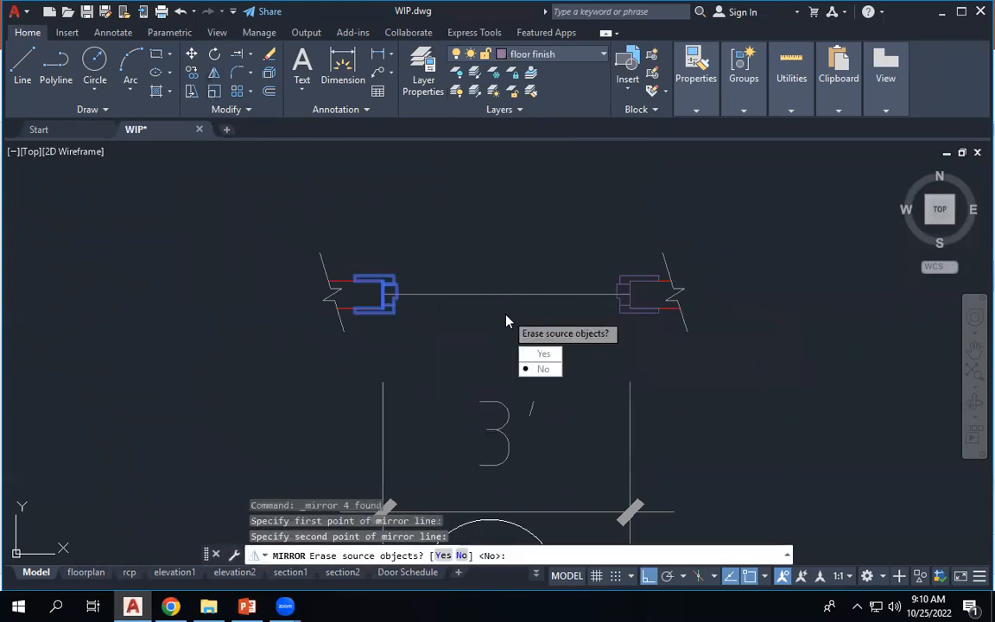
pyautogui.press('Return')
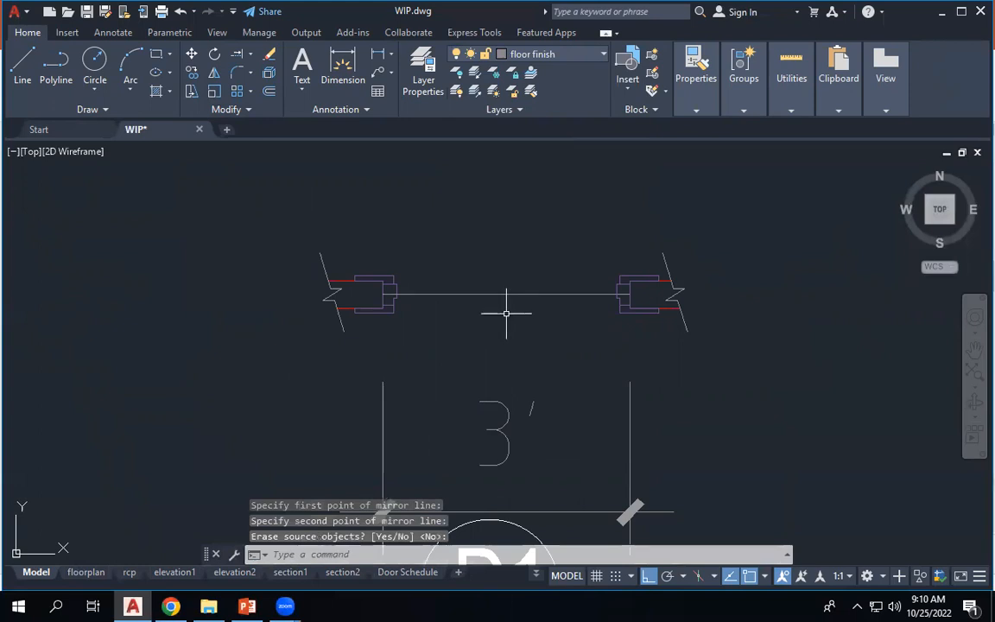
# Examine the D1 row of the door schedule, then return to the left jamb detail.
pyautogui.scroll(-15, 493, 401)
pyautogui.scroll(6, 569, 270)
pyautogui.scroll(2, 540, 411)
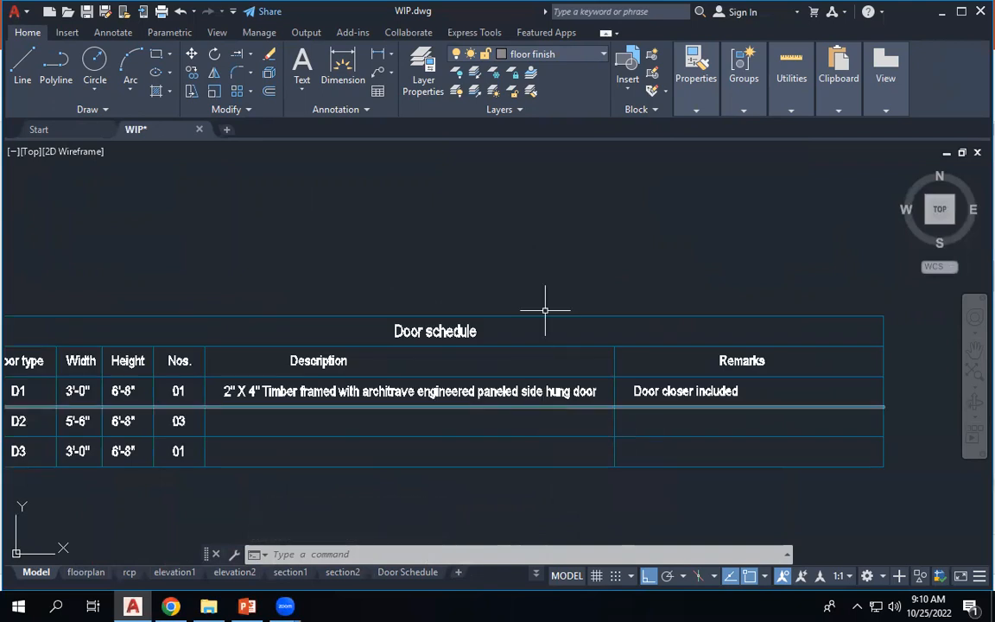
pyautogui.scroll(-10, 557, 242)
pyautogui.scroll(8, 559, 243)
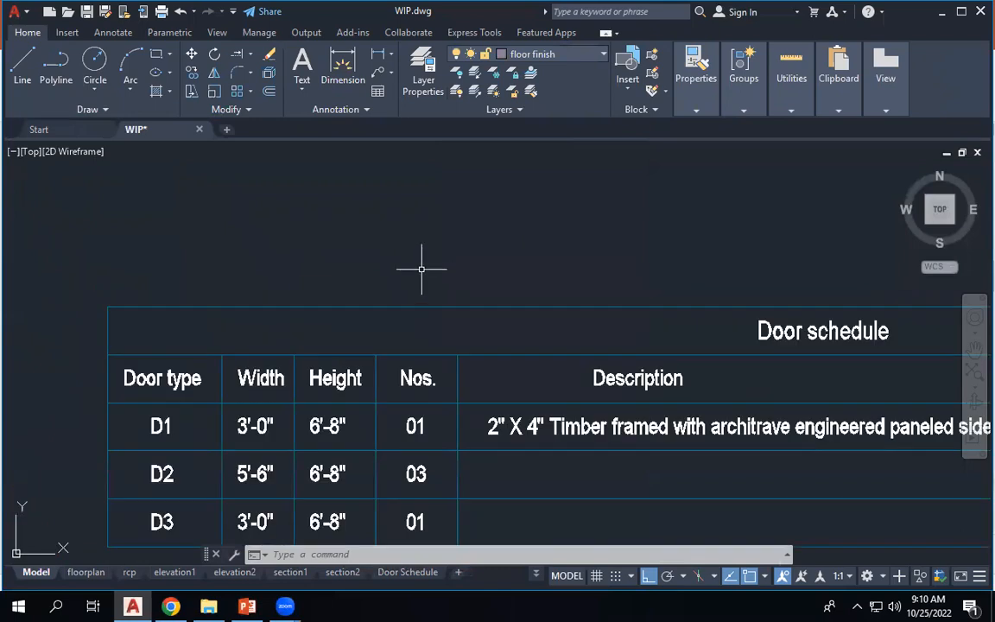
pyautogui.scroll(-6, 471, 255)
pyautogui.scroll(9, 462, 363)
pyautogui.scroll(8, 400, 289)
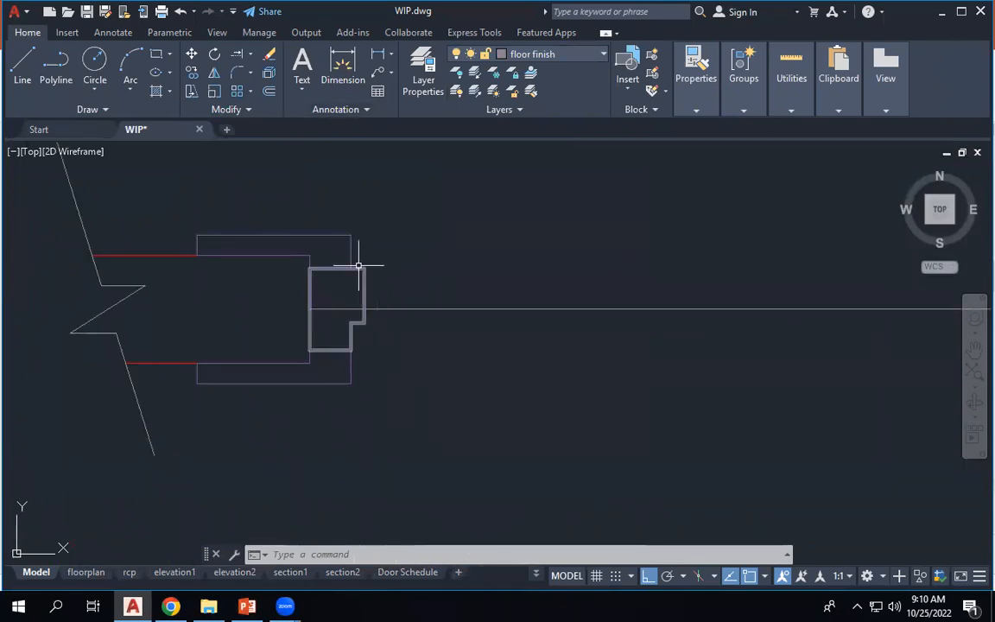
# Try to add a linear dimension across the wall thickness at the left jamb.
pyautogui.moveTo(360, 267)
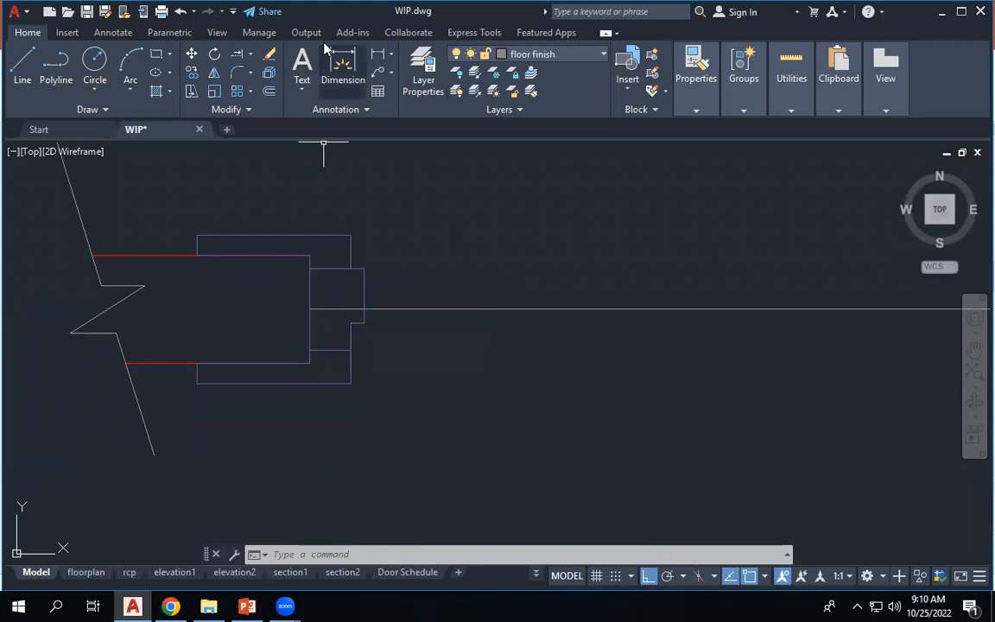
pyautogui.click(376, 57)
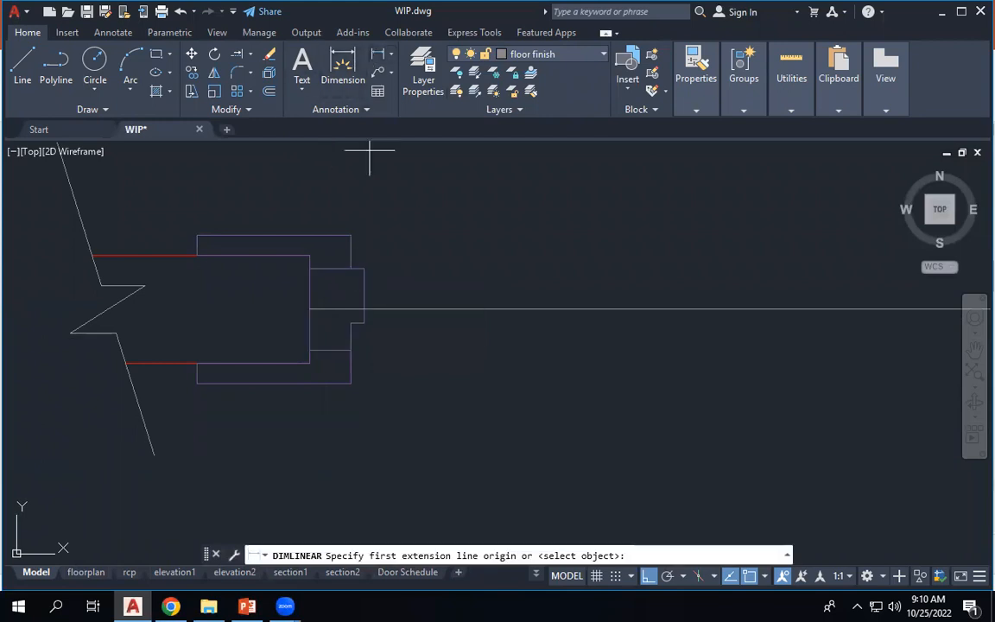
pyautogui.click(310, 255)
pyautogui.click(310, 362)
pyautogui.scroll(-4, 330, 357)
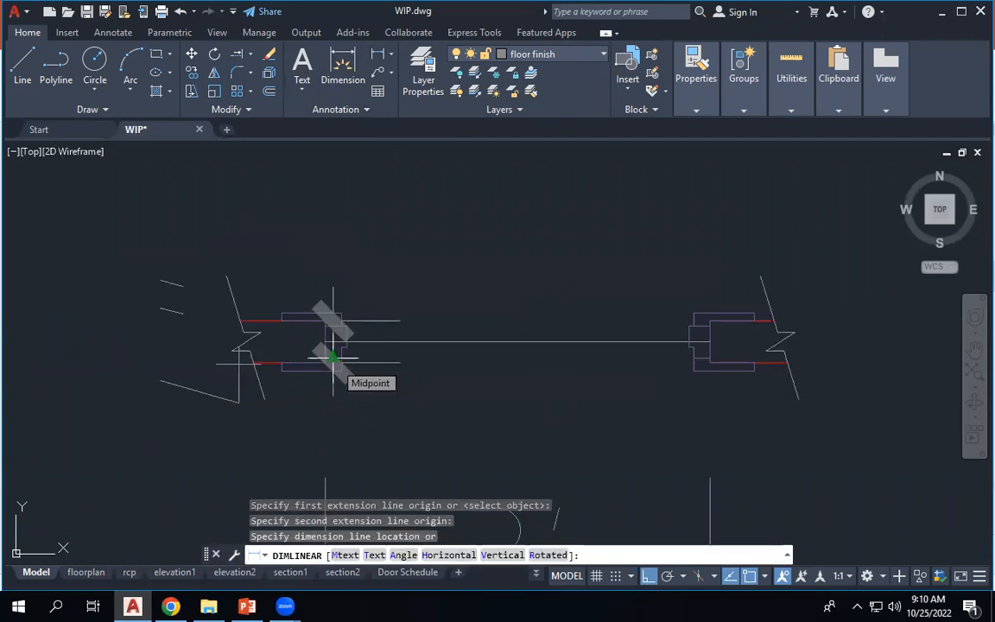
pyautogui.press('Escape')
pyautogui.scroll(5, 327, 341)
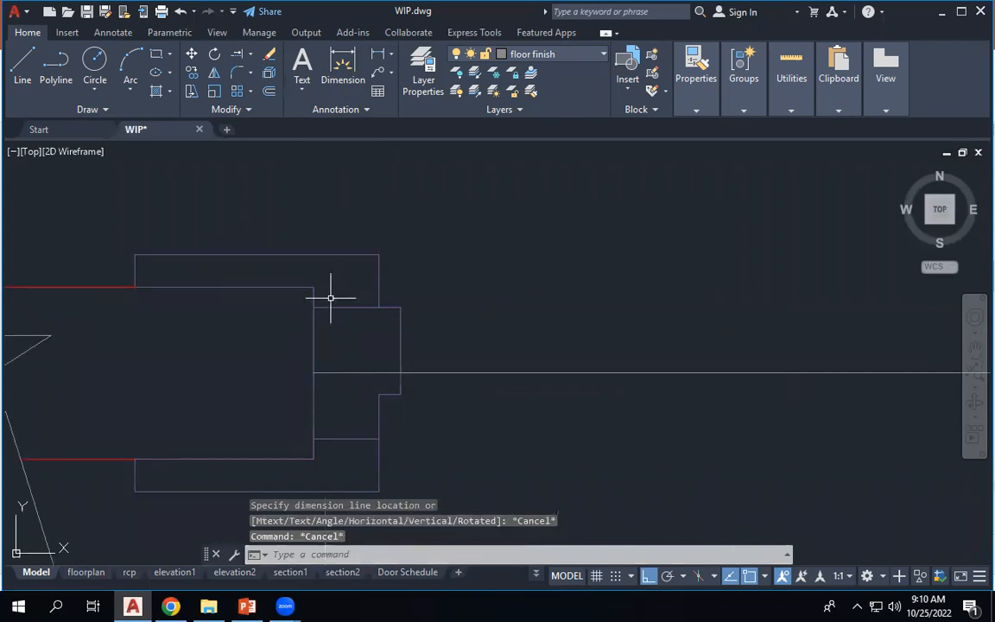
pyautogui.write('ST')
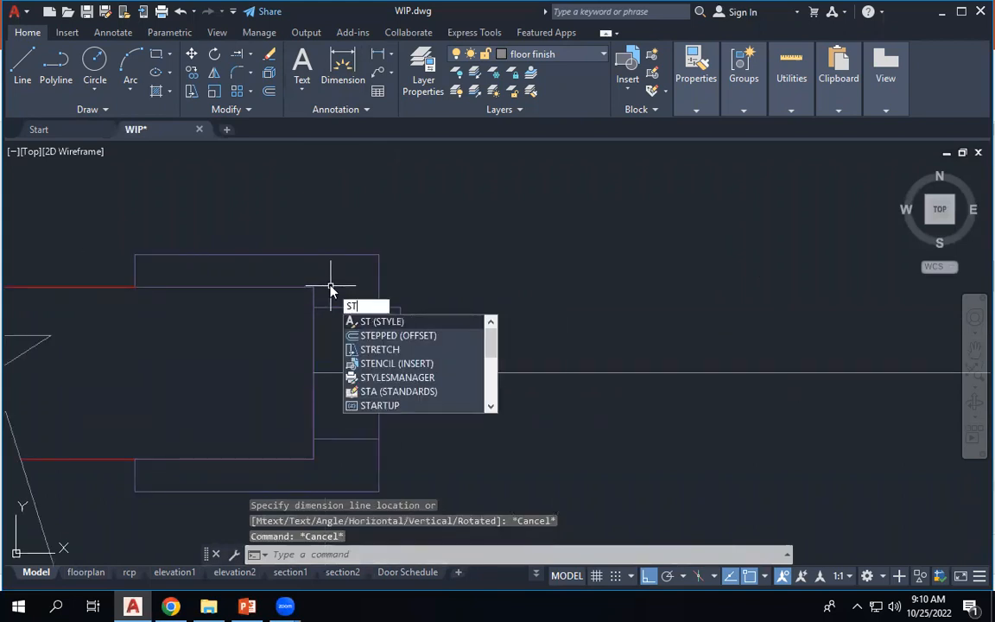
pyautogui.press('Return')
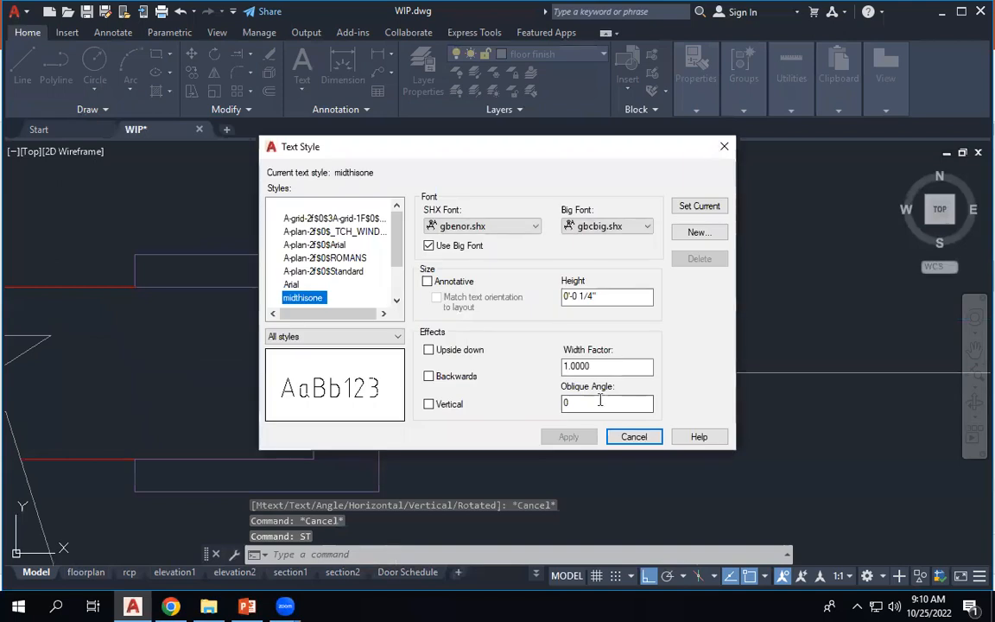
pyautogui.press('Escape')
pyautogui.write('ST')
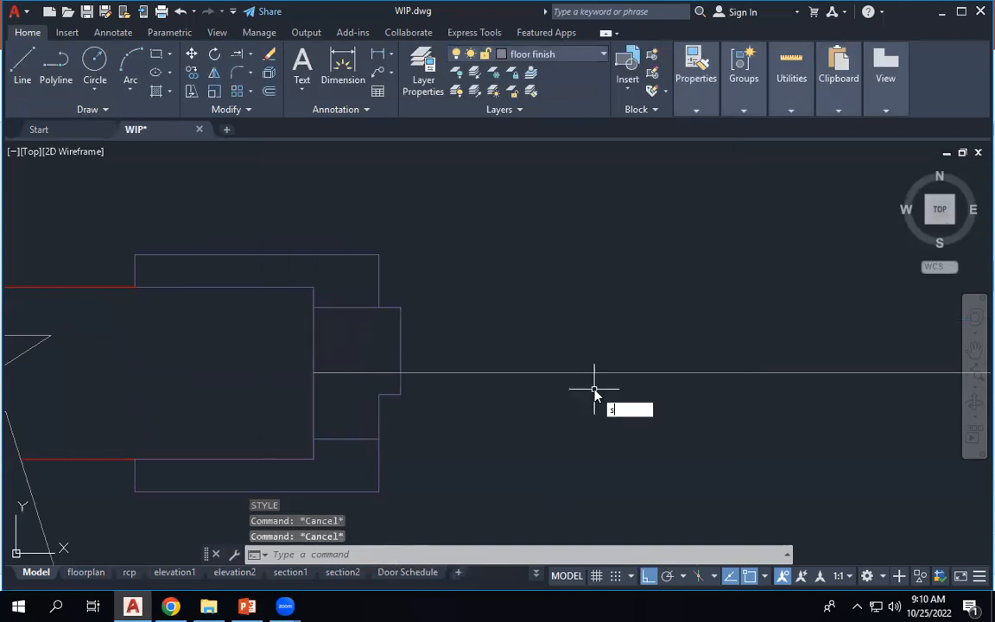
pyautogui.press('Return')
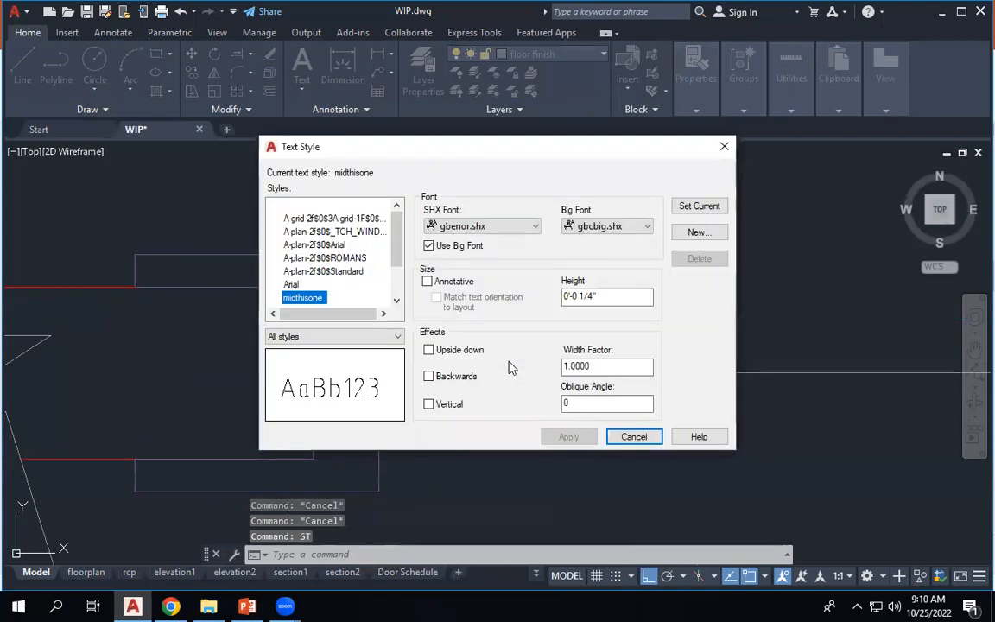
pyautogui.press('Escape')
# Stretch the joint between the left frame and the upper architrave up to the wall stub's upper corner.
pyautogui.write('str')
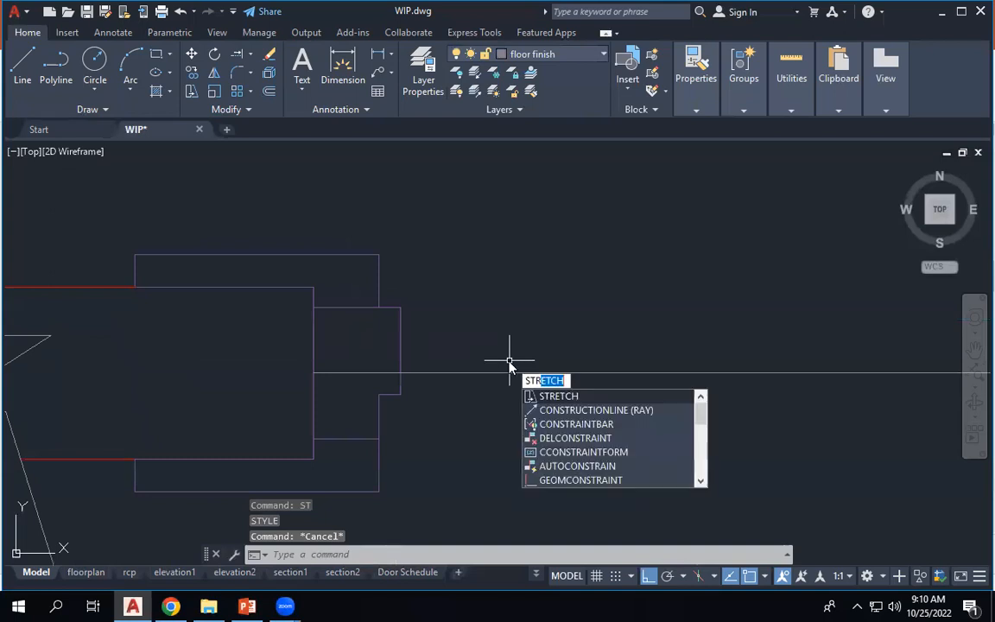
pyautogui.click(567, 397)
pyautogui.click(449, 312)
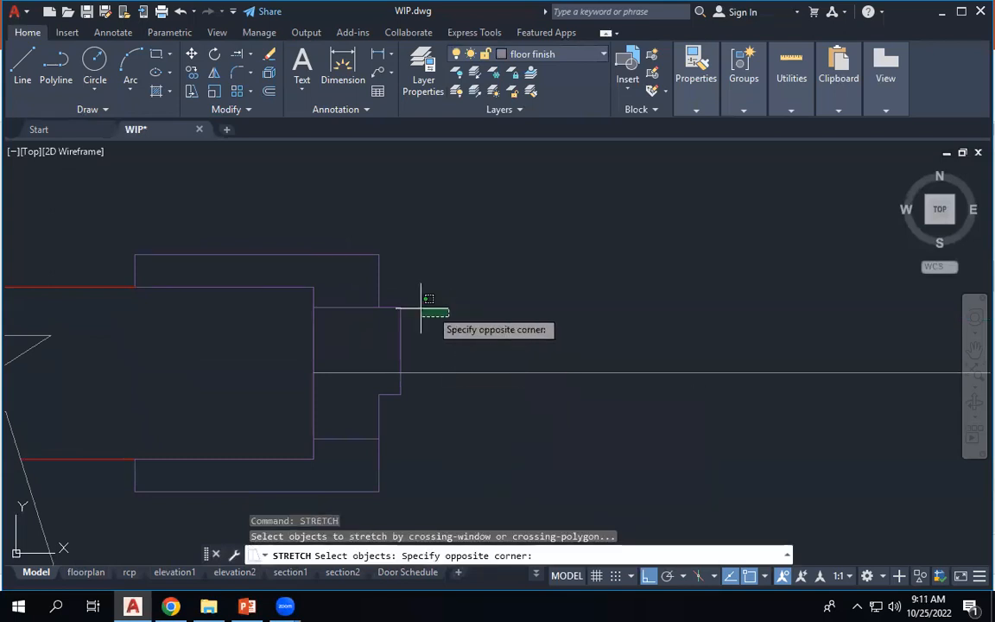
pyautogui.click(297, 292)
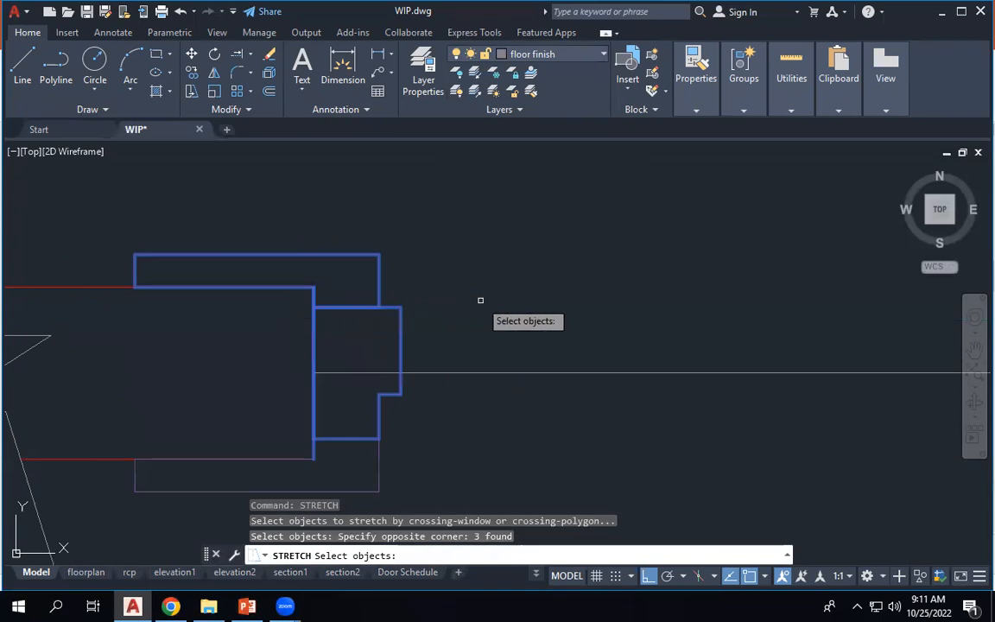
pyautogui.press('Return')
pyautogui.scroll(4, 292, 288)
pyautogui.click(340, 327)
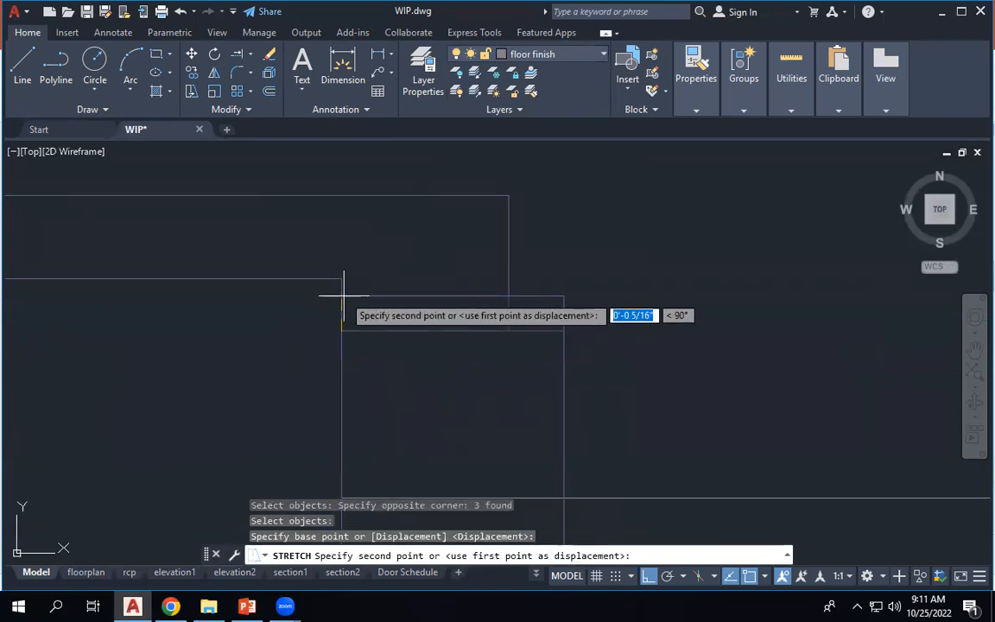
pyautogui.click(341, 278)
pyautogui.scroll(-2, 491, 263)
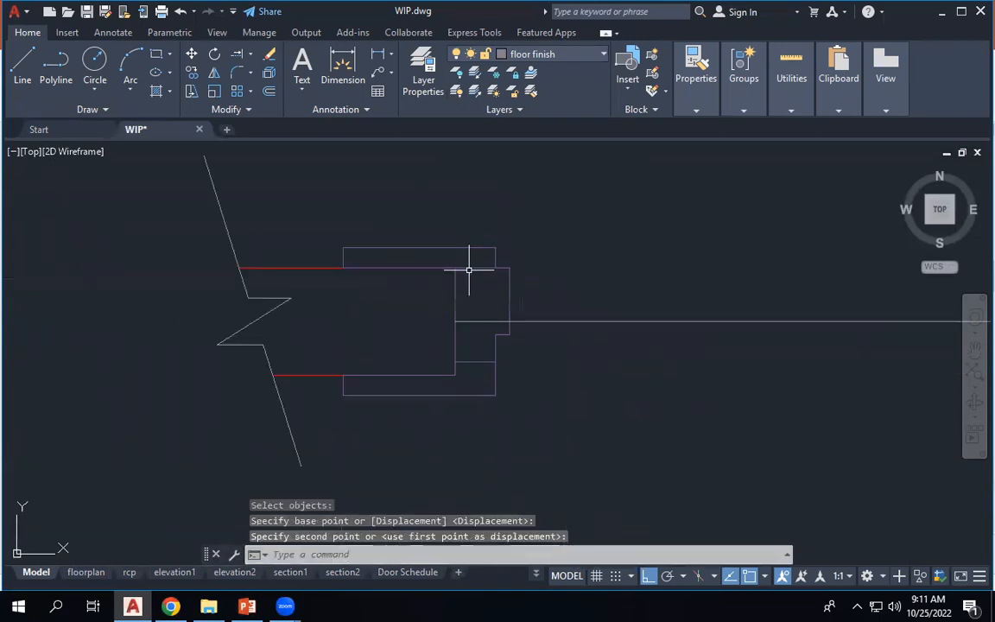
# Check the D1 description in the door schedule, and return to the lower part of the left frame.
pyautogui.scroll(-6, 455, 404)
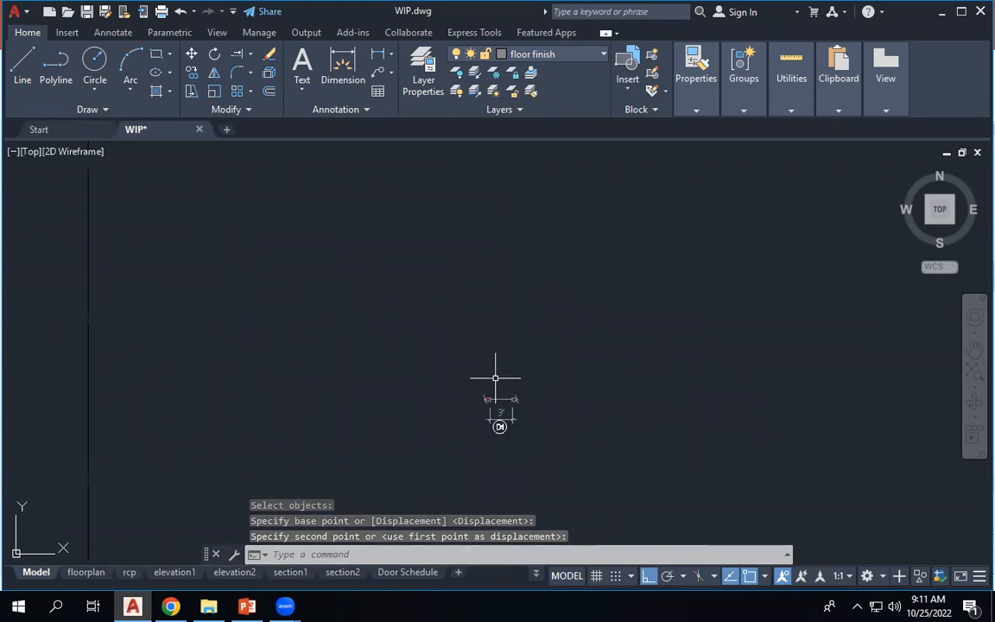
pyautogui.scroll(3, 534, 233)
pyautogui.scroll(5, 535, 245)
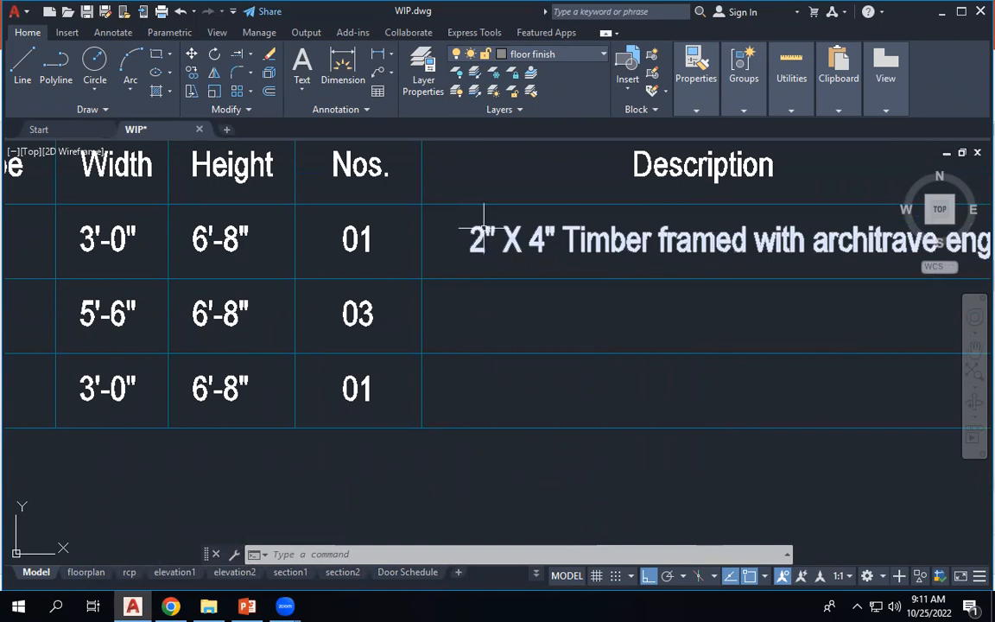
pyautogui.scroll(-5, 484, 229)
pyautogui.scroll(10, 460, 505)
pyautogui.scroll(2, 314, 299)
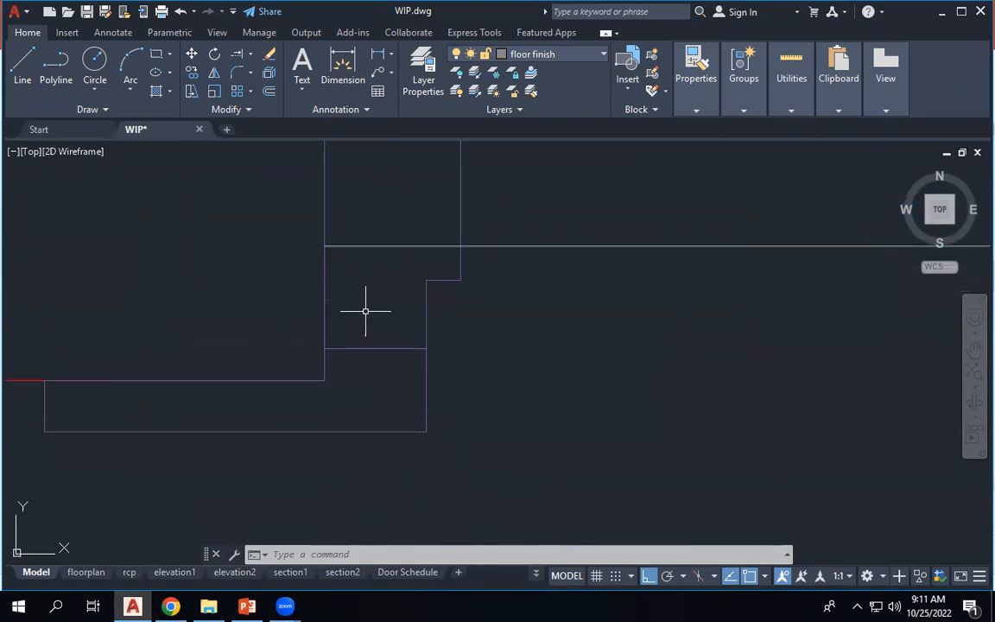
# Stretch the joint between the left frame and the lower architrave down to the wall stub's lower corner.
pyautogui.write('st')
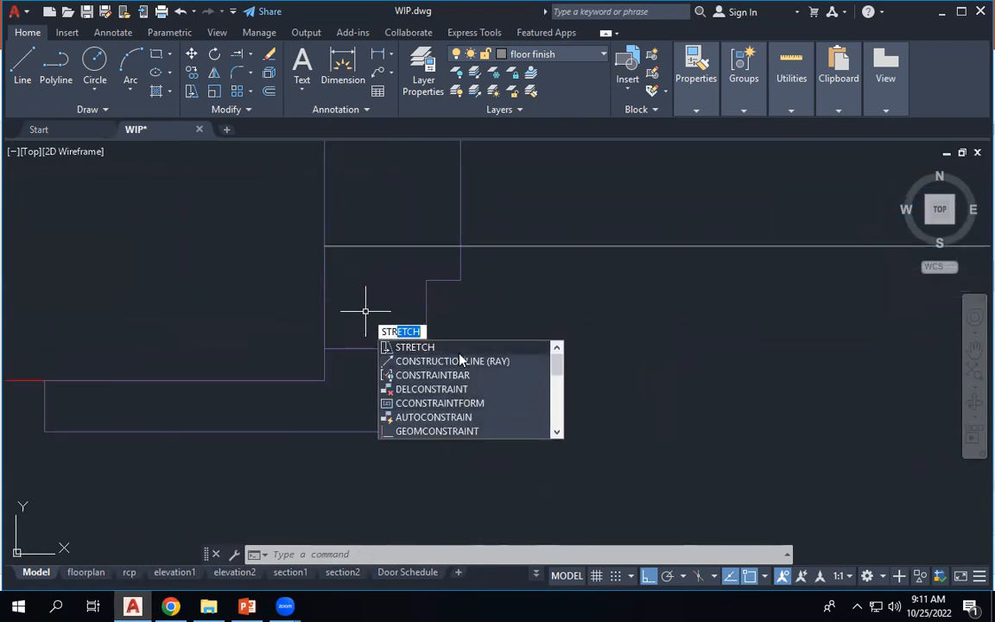
pyautogui.press('Return')
pyautogui.click(547, 359)
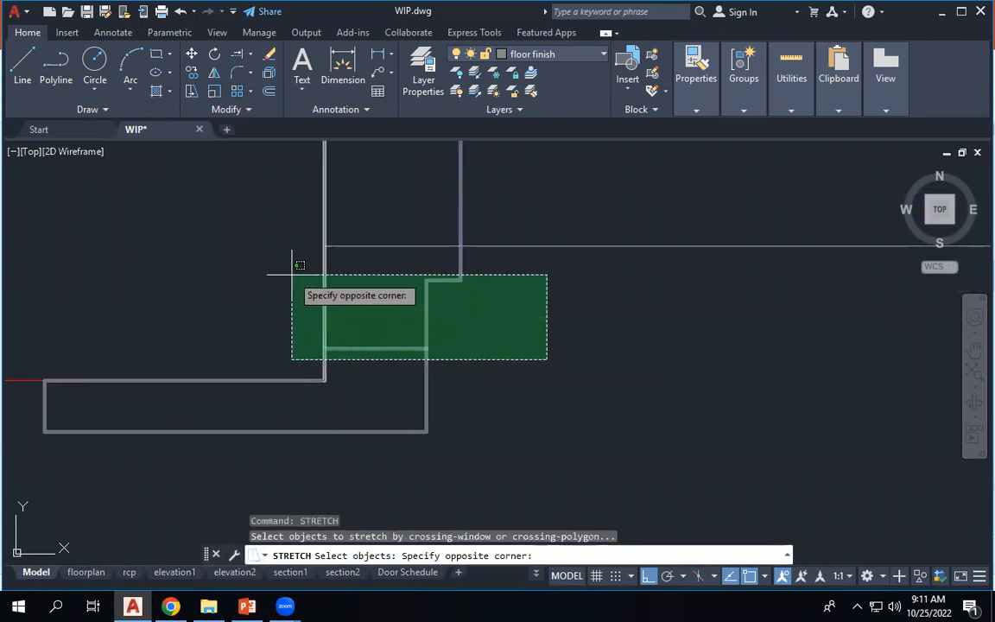
pyautogui.click(307, 338)
pyautogui.press('Return')
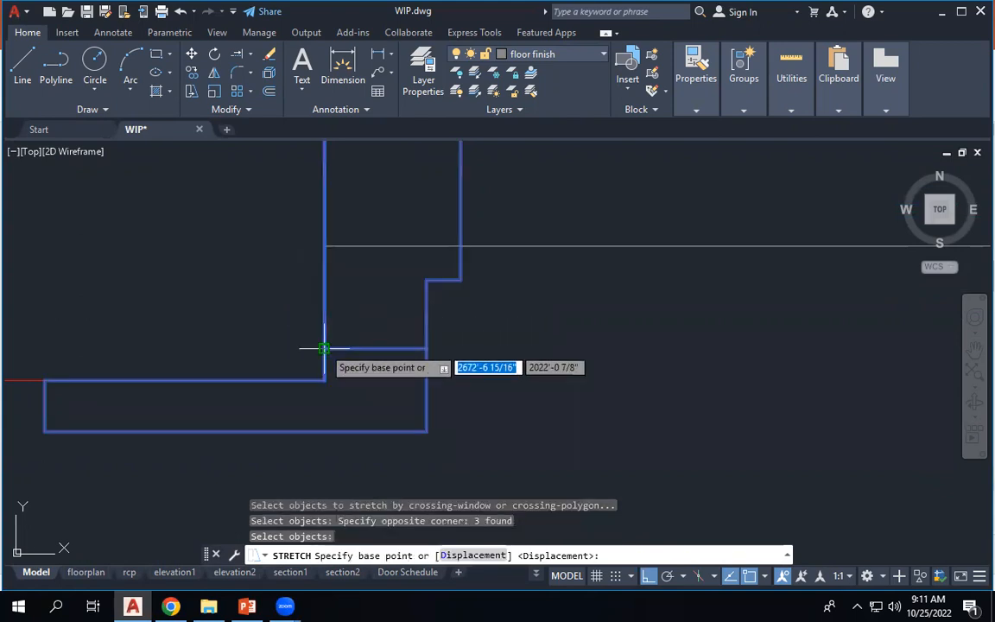
pyautogui.click(324, 348)
pyautogui.click(322, 378)
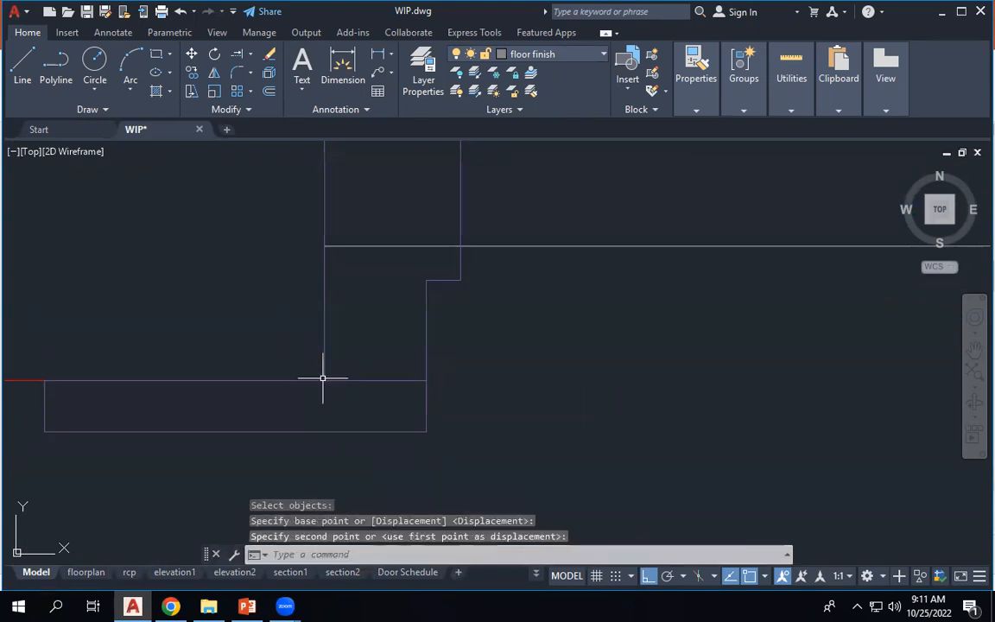
# Erase the existing frame and architraves at the right jamb.
pyautogui.scroll(-4, 417, 359)
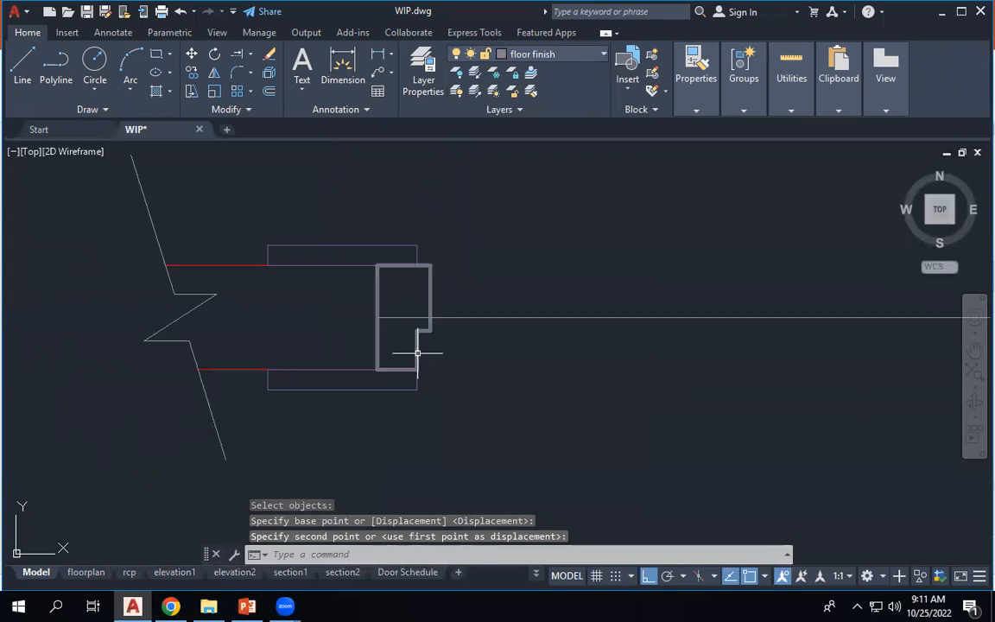
pyautogui.scroll(-5, 367, 313)
pyautogui.scroll(4, 618, 309)
pyautogui.click(480, 250)
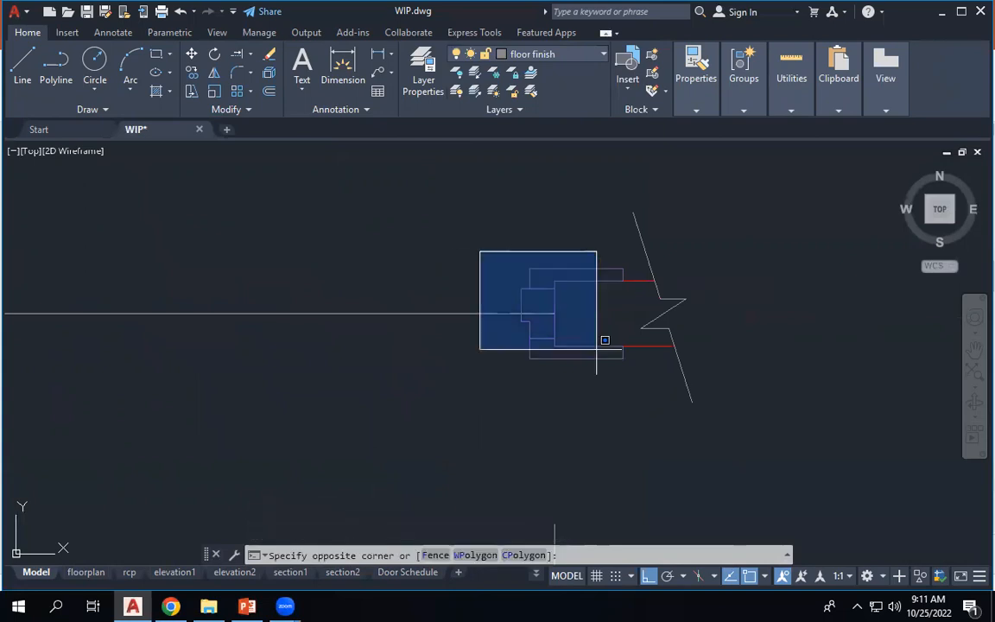
pyautogui.click(635, 382)
pyautogui.press('Delete')
# Mirror the left jamb's frame and architraves to the right jamb about the opening line's midpoint, keeping the originals.
pyautogui.scroll(-2, 787, 309)
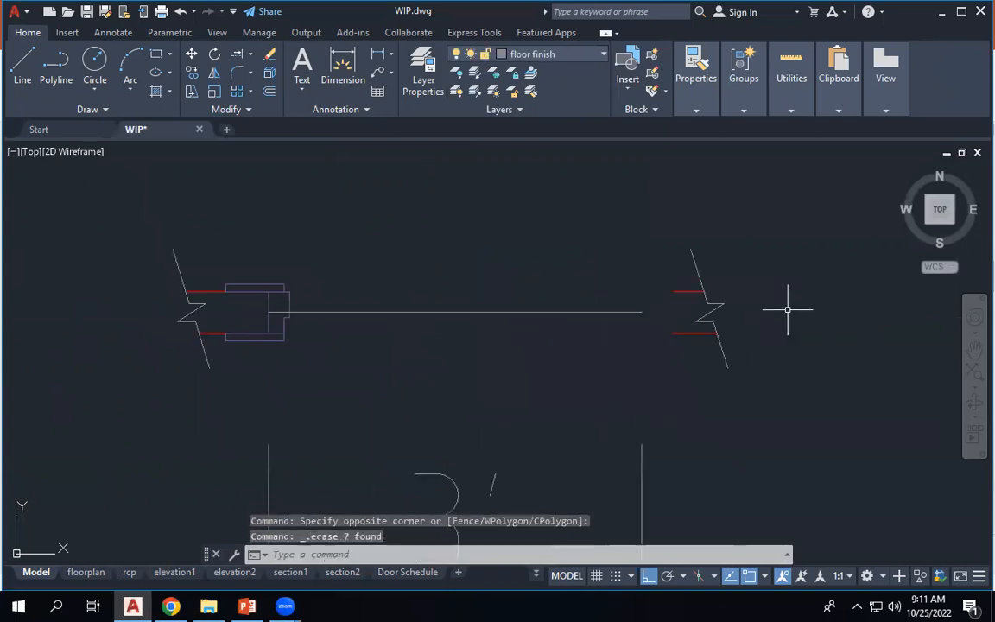
pyautogui.click(212, 263)
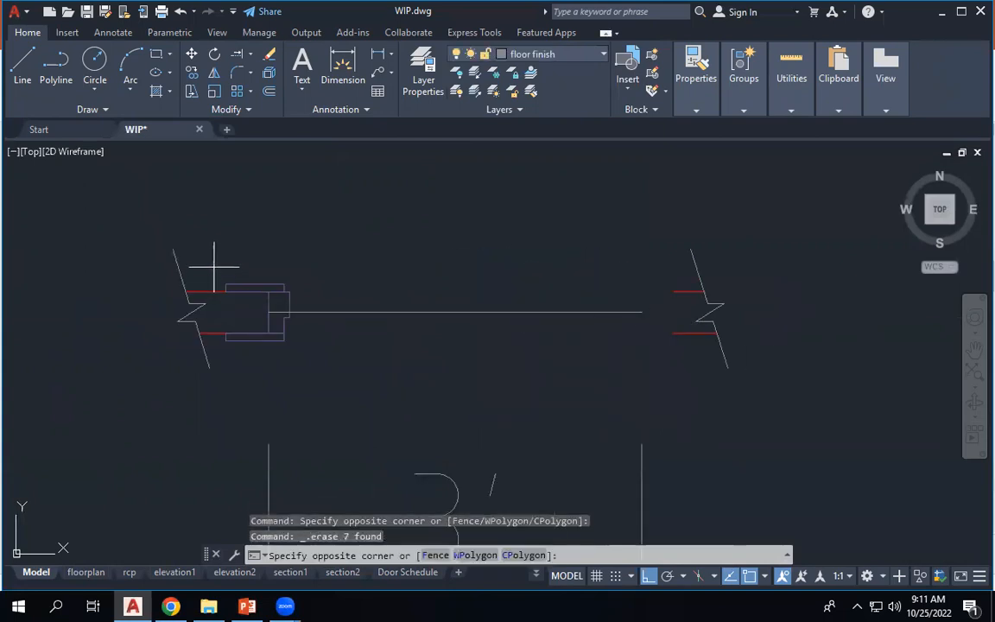
pyautogui.click(304, 356)
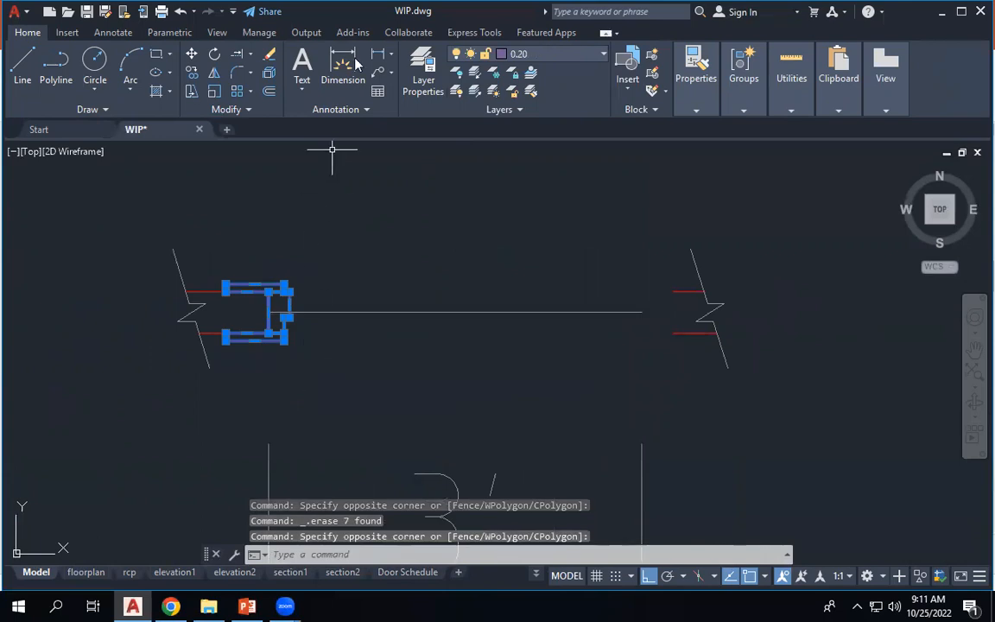
pyautogui.click(218, 74)
pyautogui.click(456, 312)
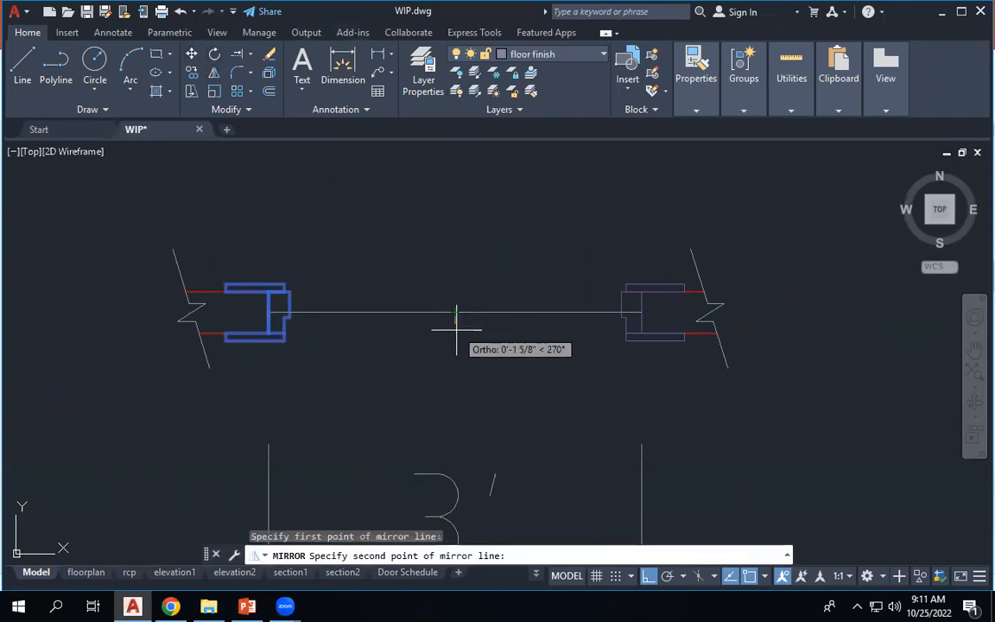
pyautogui.click(456, 329)
pyautogui.press('Return')
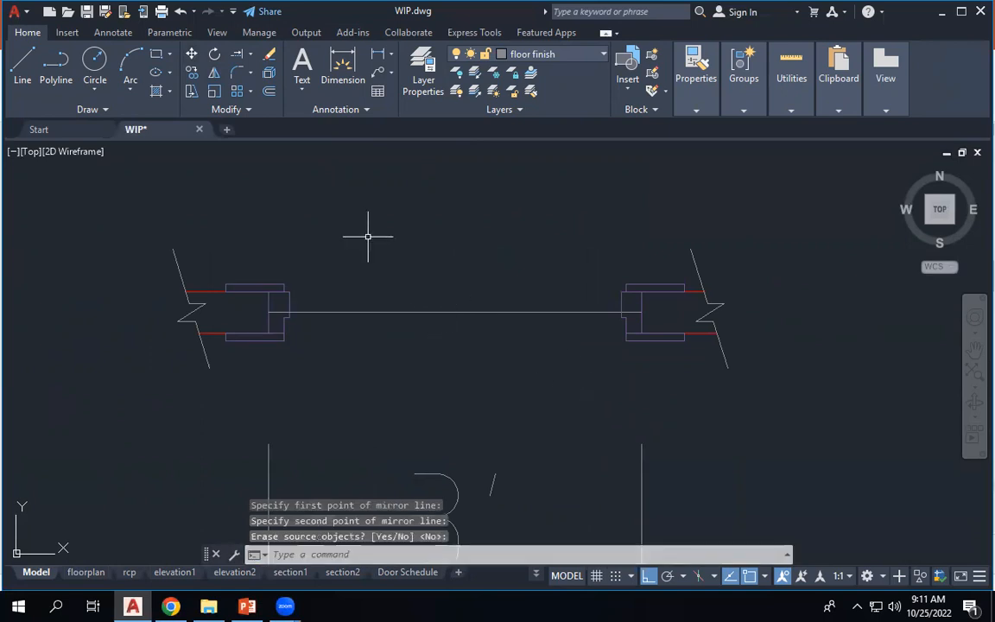
# Erase the horizontal line running across the door opening between the jambs.
pyautogui.click(452, 326)
pyautogui.click(440, 304)
pyautogui.press('Delete')
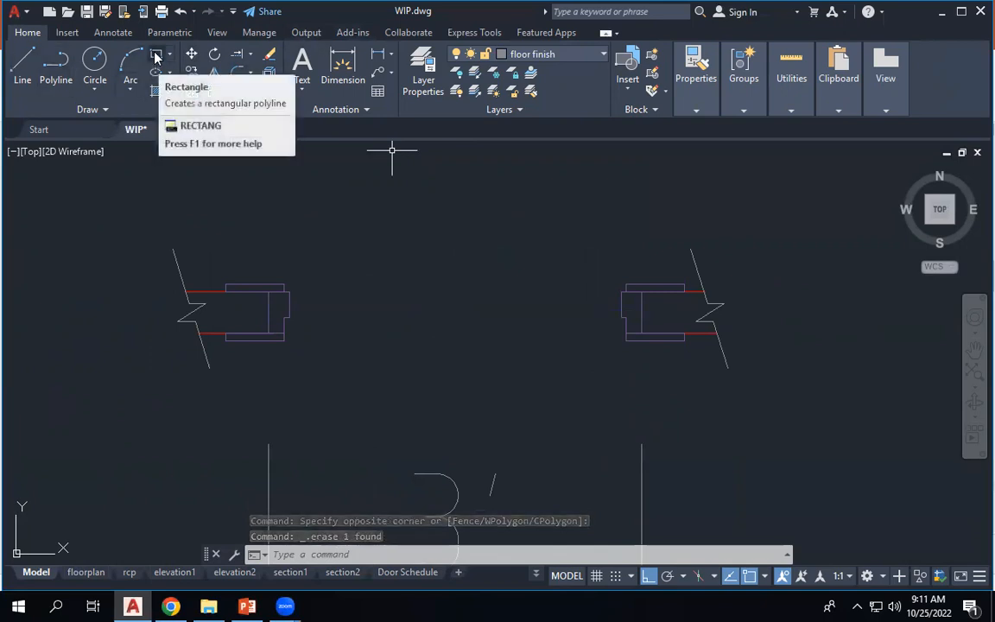
# Mirror both complete jambs with their wall stubs about the horizontal wall centreline, erasing the source objects.
pyautogui.scroll(-3, 586, 231)
pyautogui.scroll(-2, 587, 228)
pyautogui.scroll(4, 588, 224)
pyautogui.scroll(-5, 527, 344)
pyautogui.scroll(5, 542, 321)
pyautogui.click(234, 283)
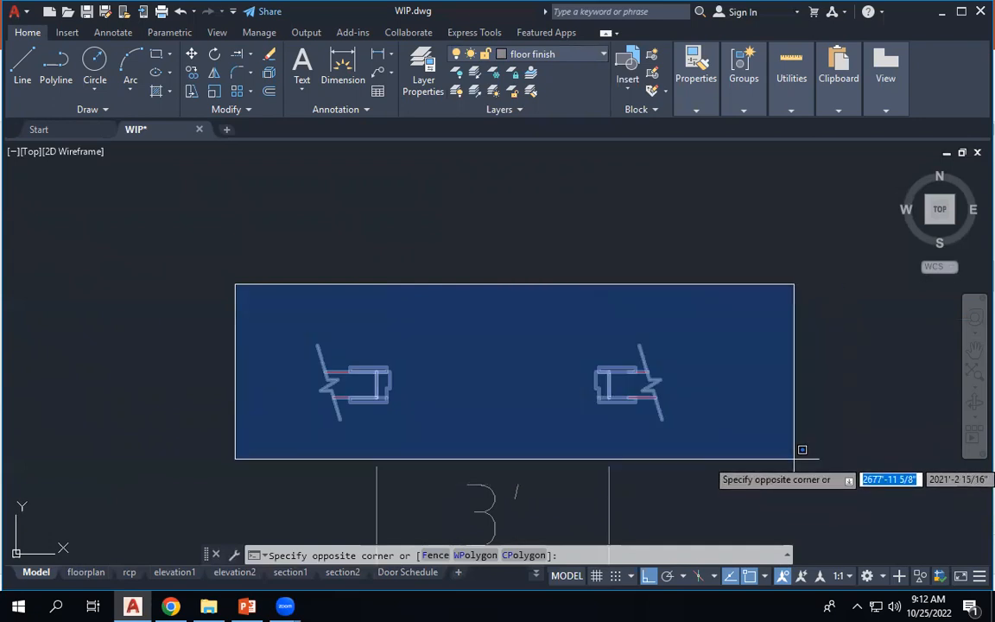
pyautogui.click(285, 347)
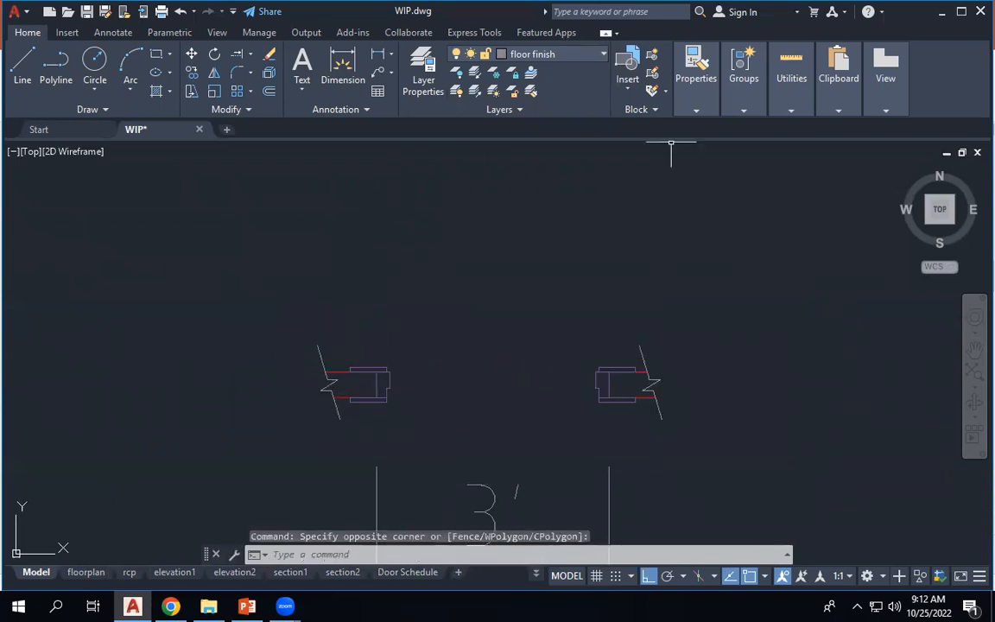
pyautogui.click(260, 264)
pyautogui.click(743, 437)
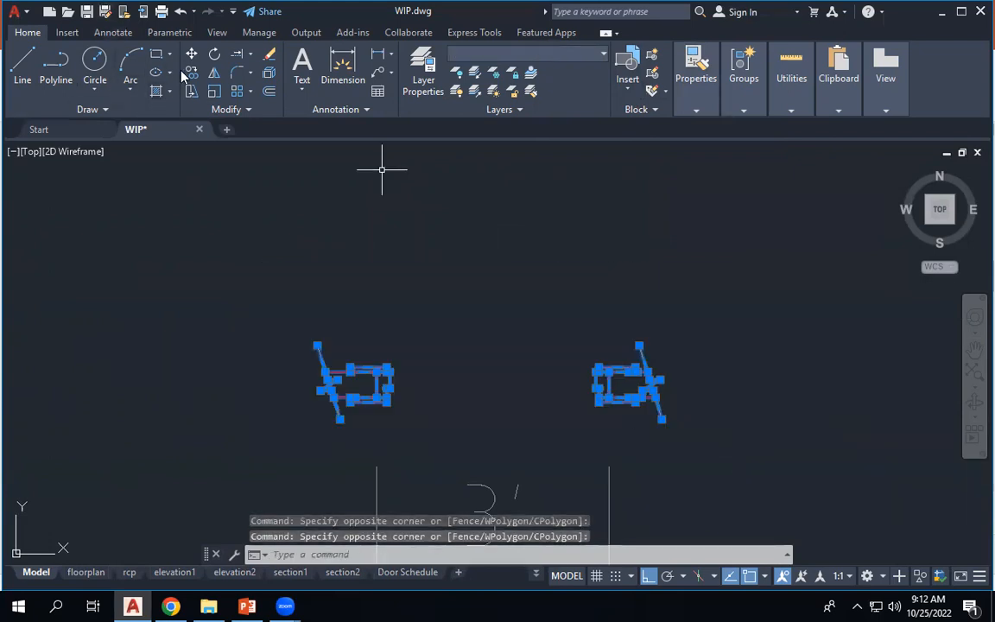
pyautogui.click(214, 72)
pyautogui.scroll(5, 355, 382)
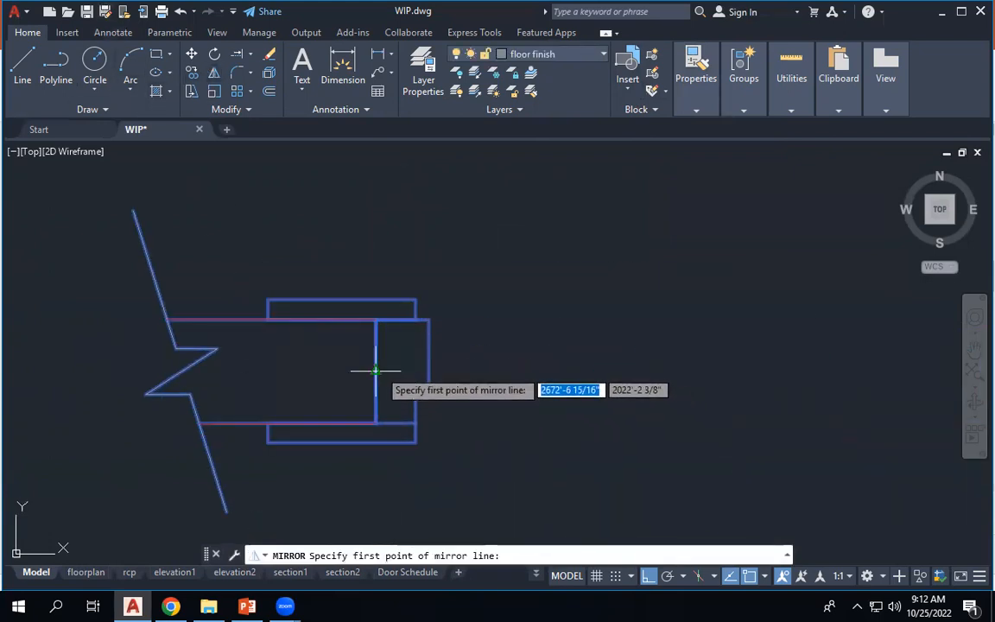
pyautogui.click(376, 372)
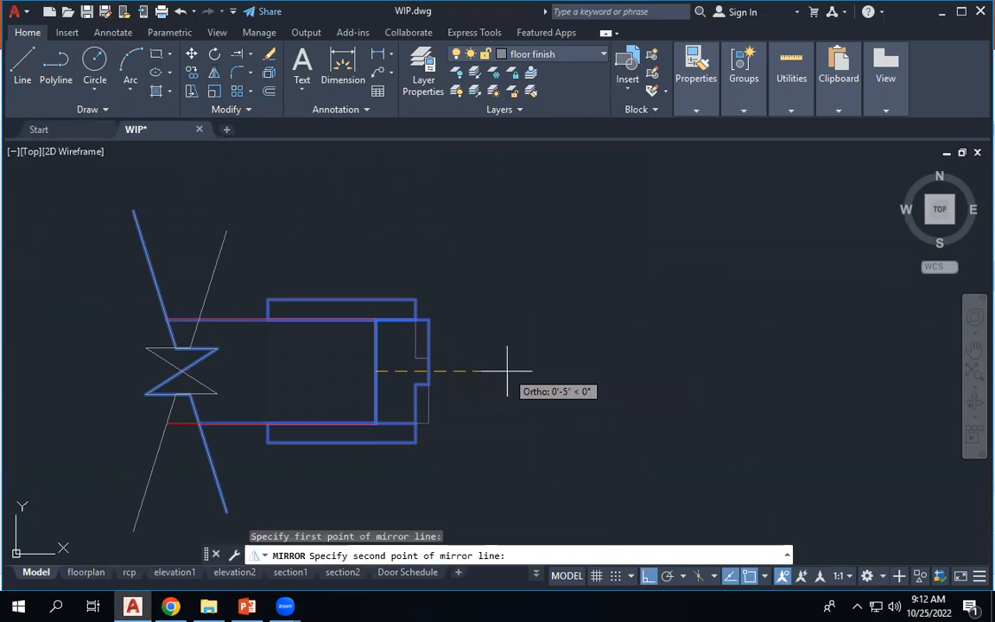
pyautogui.click(507, 371)
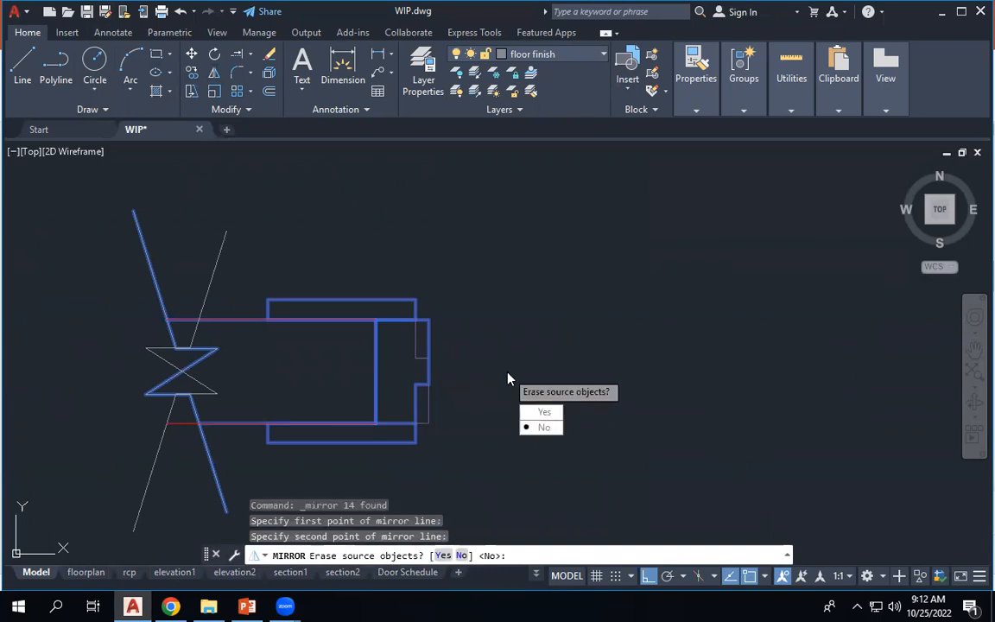
pyautogui.click(542, 414)
# Draw the closed door leaf as a 1" thick rectangular polyline between the rebate corners of the two frames.
pyautogui.scroll(-3, 458, 308)
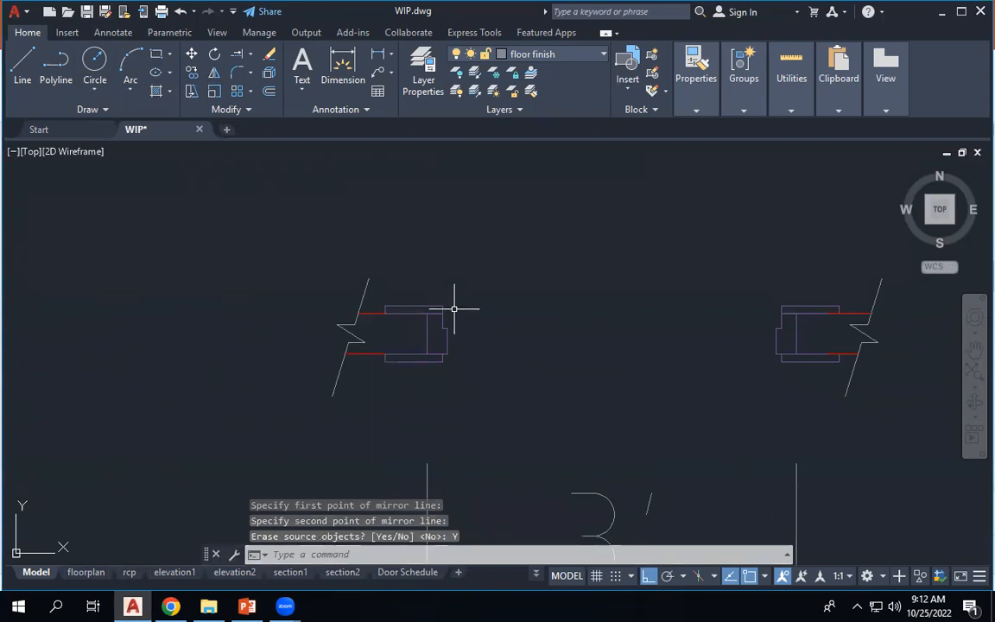
pyautogui.click(57, 60)
pyautogui.scroll(2, 441, 327)
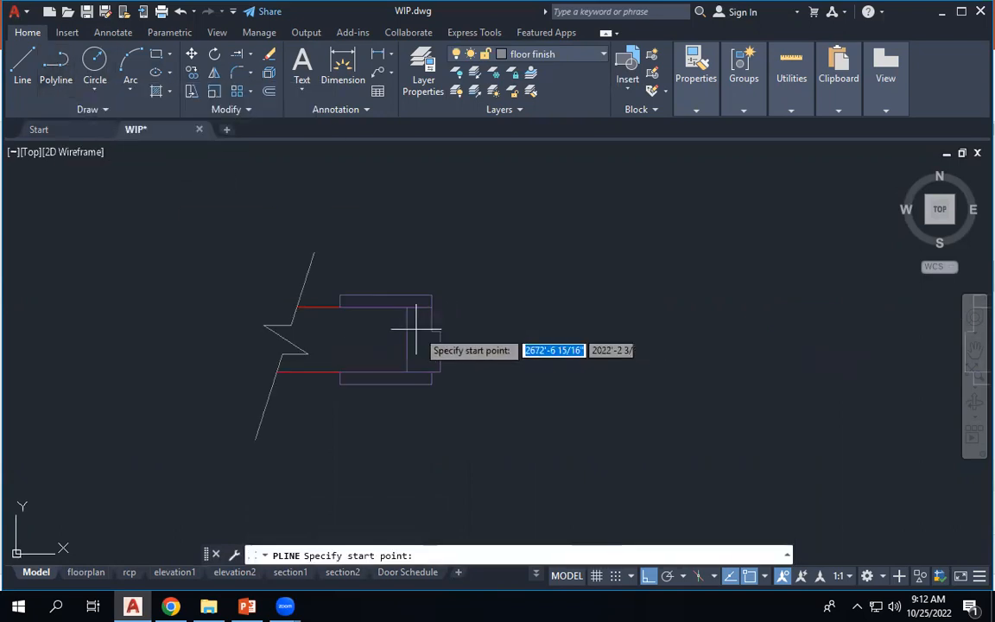
pyautogui.click(424, 329)
pyautogui.scroll(-3, 373, 332)
pyautogui.scroll(4, 372, 332)
pyautogui.click(466, 312)
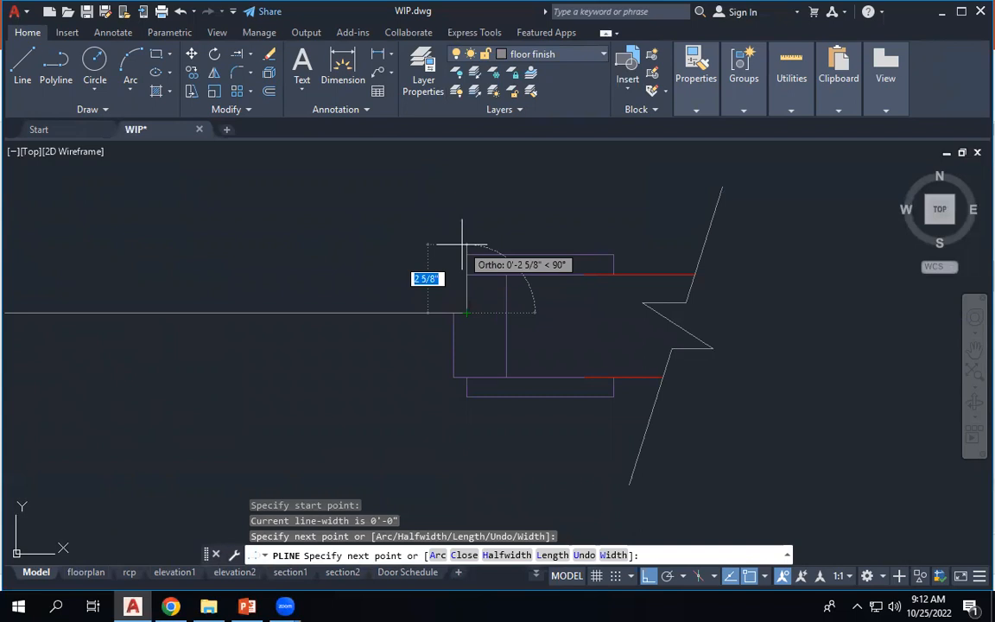
pyautogui.write('1')
pyautogui.press('Return')
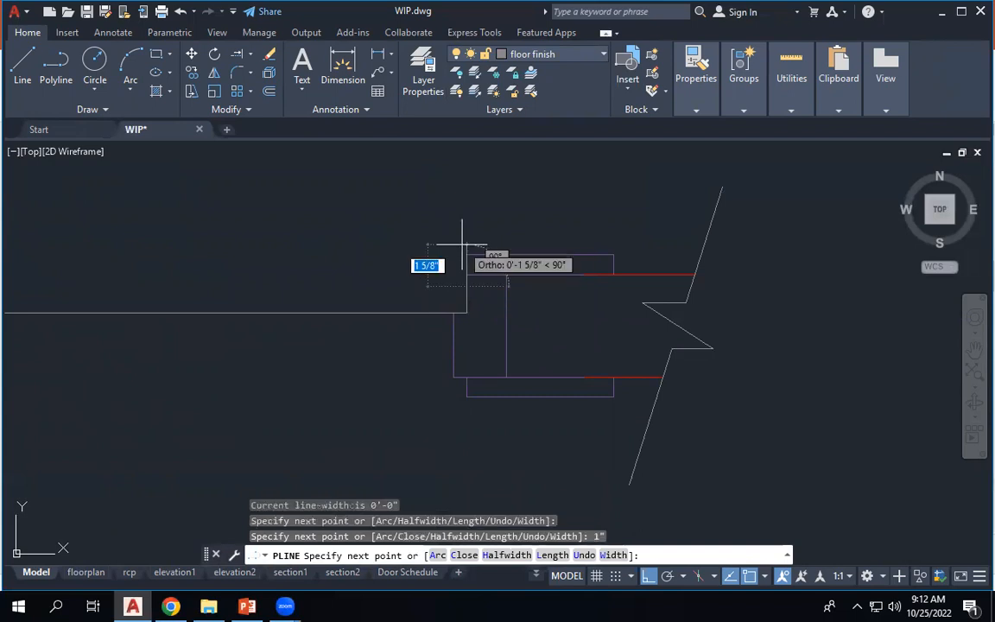
pyautogui.scroll(-3, 412, 311)
pyautogui.scroll(6, 582, 294)
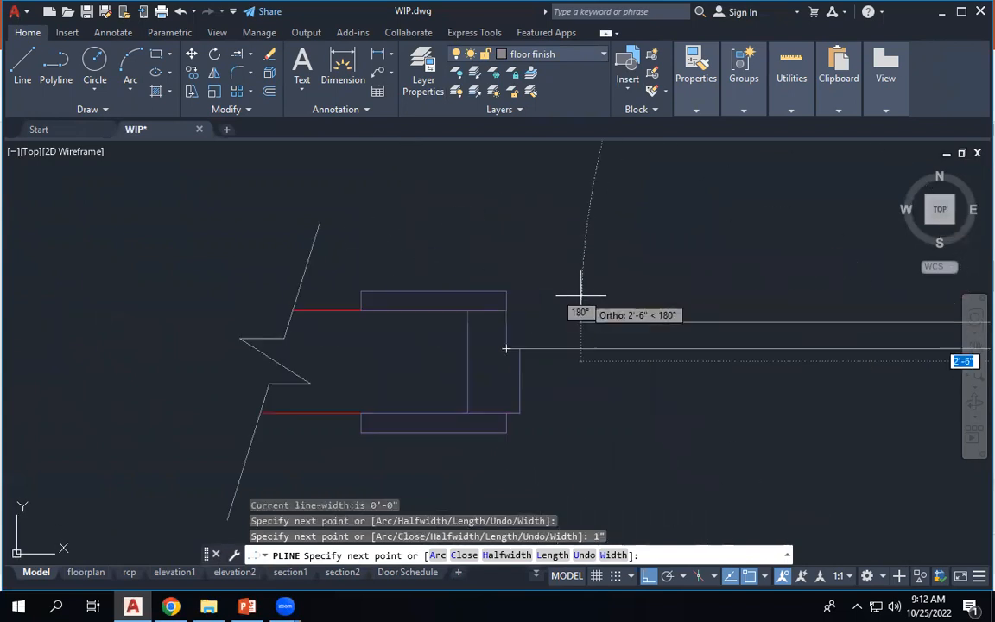
pyautogui.click(507, 348)
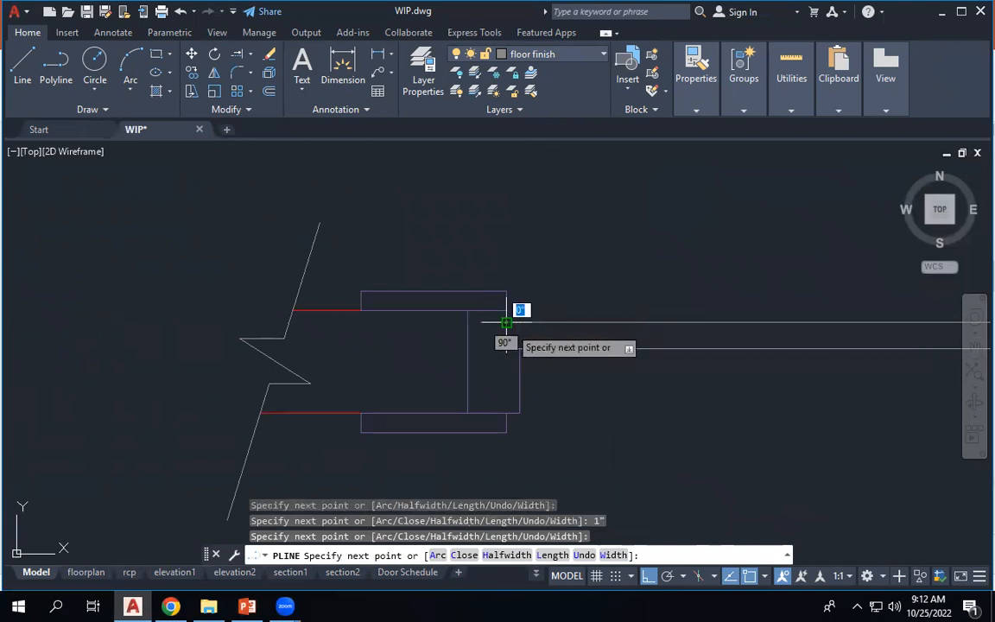
pyautogui.press('Escape')
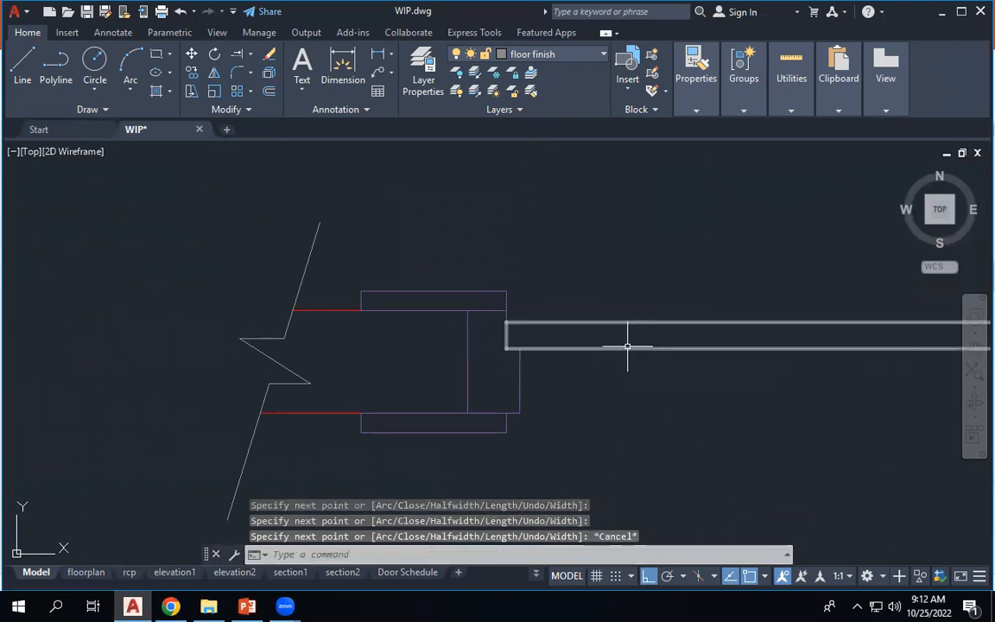
pyautogui.press('Escape')
# Assign the door leaf polyline to layer 0.13.
pyautogui.scroll(-3, 335, 277)
pyautogui.scroll(2, 389, 276)
pyautogui.click(561, 365)
pyautogui.click(480, 275)
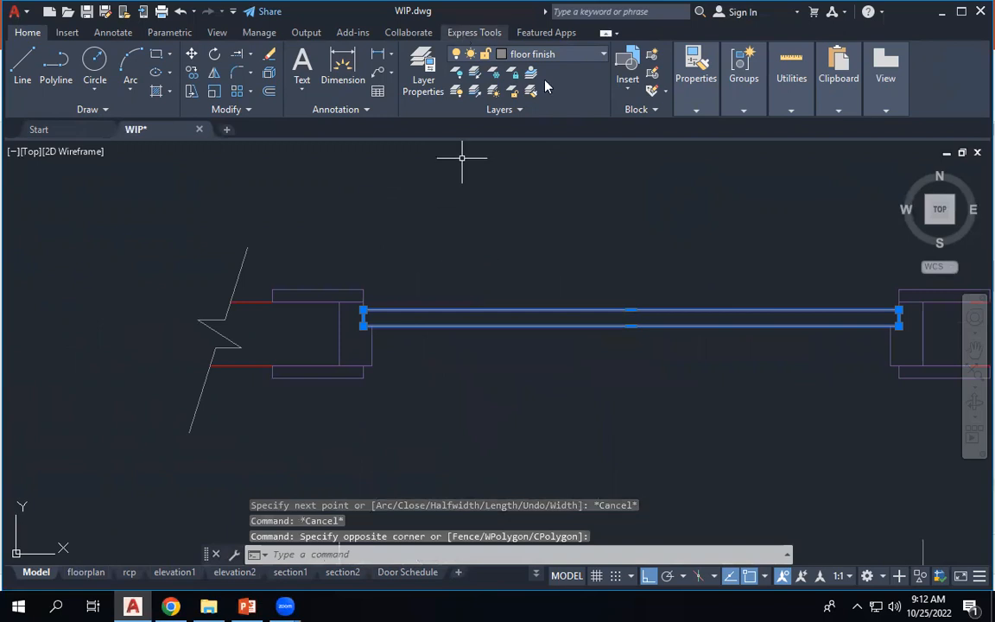
pyautogui.click(553, 53)
pyautogui.scroll(10, 553, 259)
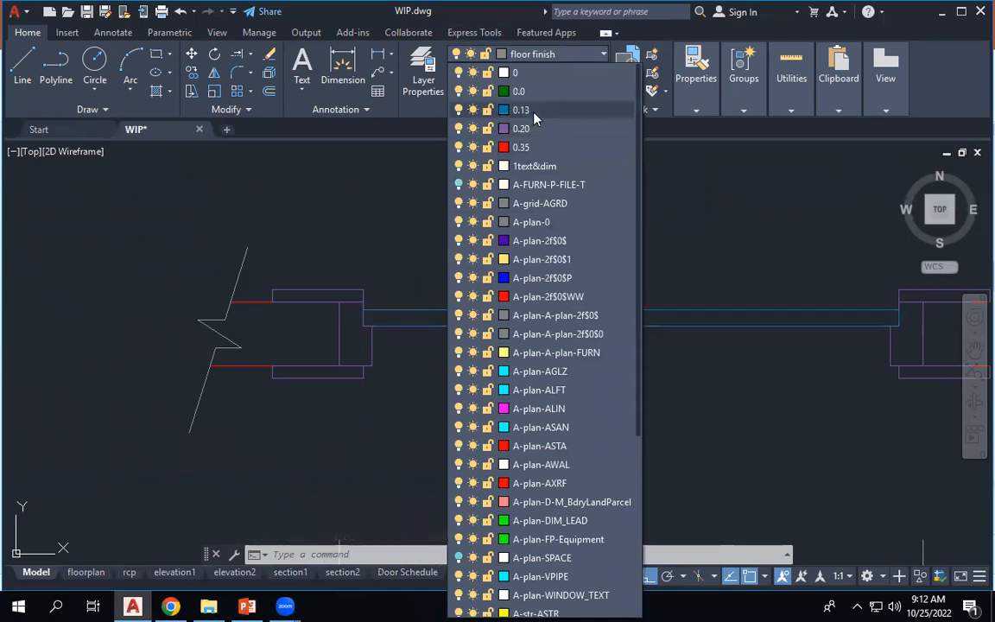
pyautogui.click(535, 111)
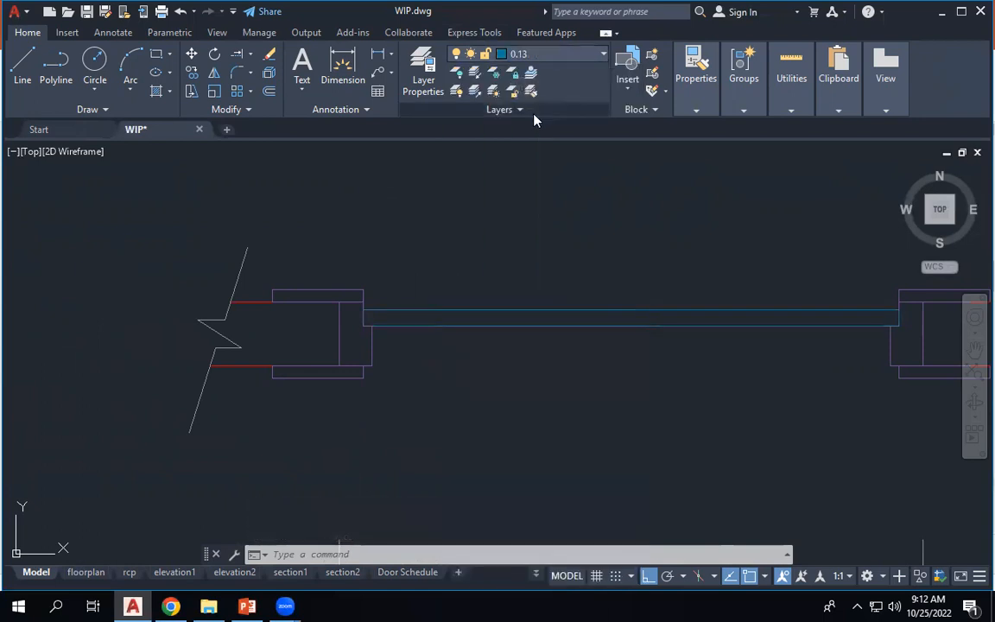
# Rotate the door leaf 270° about its upper corner at the right jamb so that it stands open.
pyautogui.scroll(-2, 472, 356)
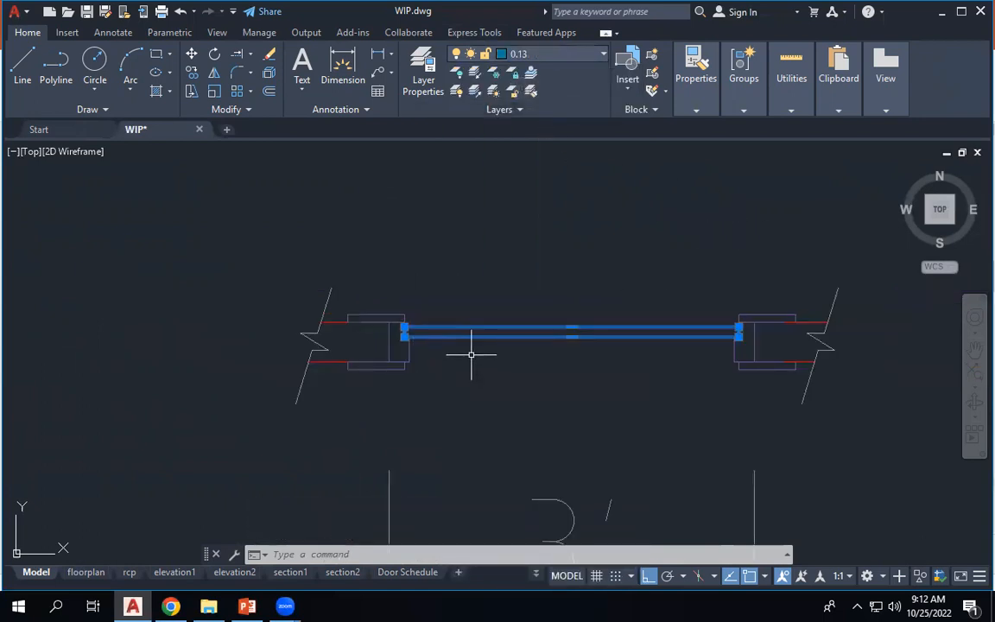
pyautogui.click(214, 55)
pyautogui.scroll(4, 760, 314)
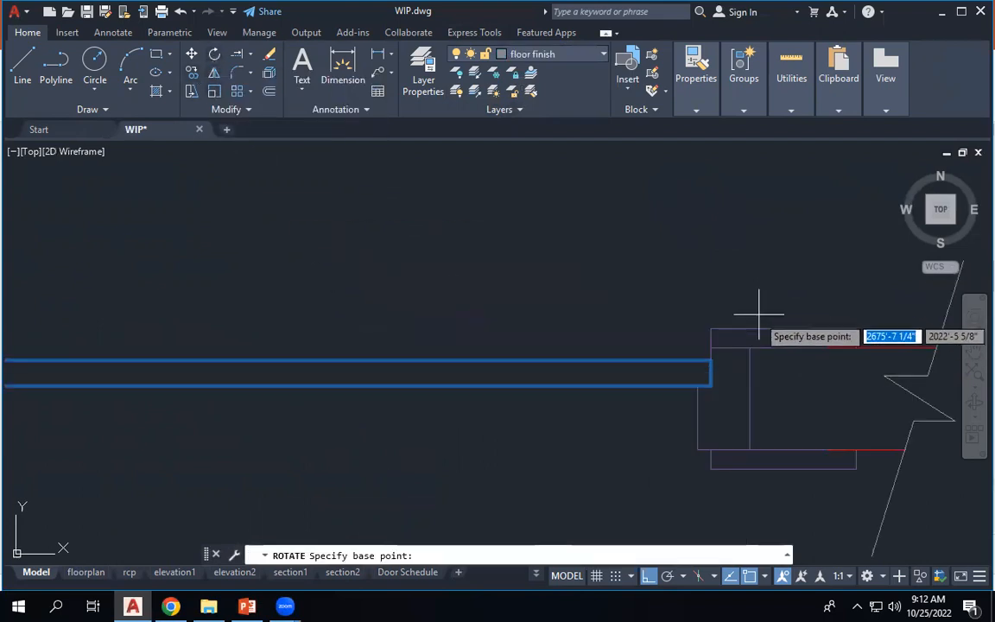
pyautogui.click(709, 360)
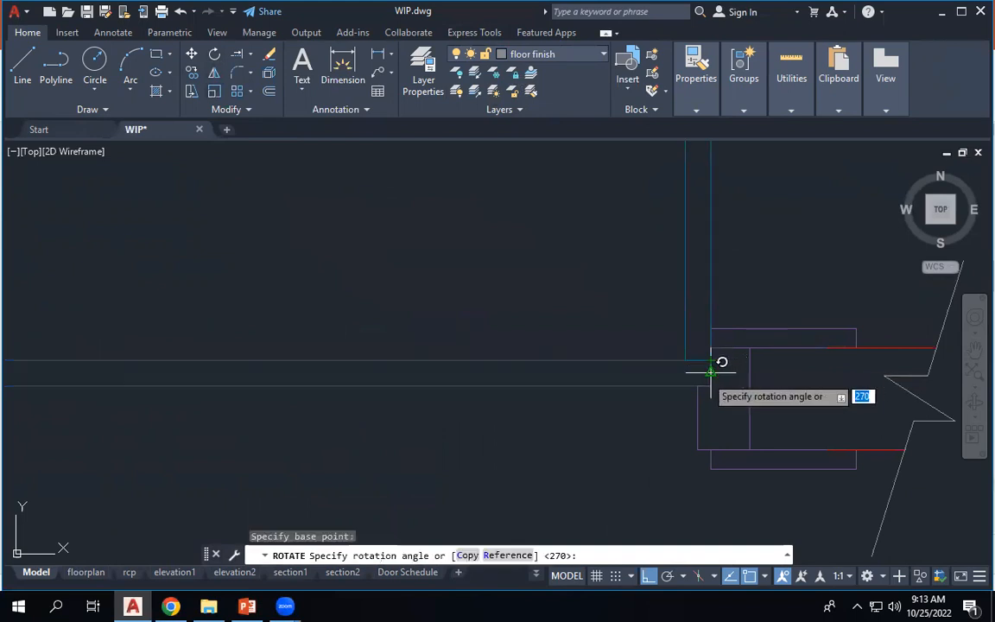
pyautogui.click(728, 431)
pyautogui.scroll(-3, 728, 431)
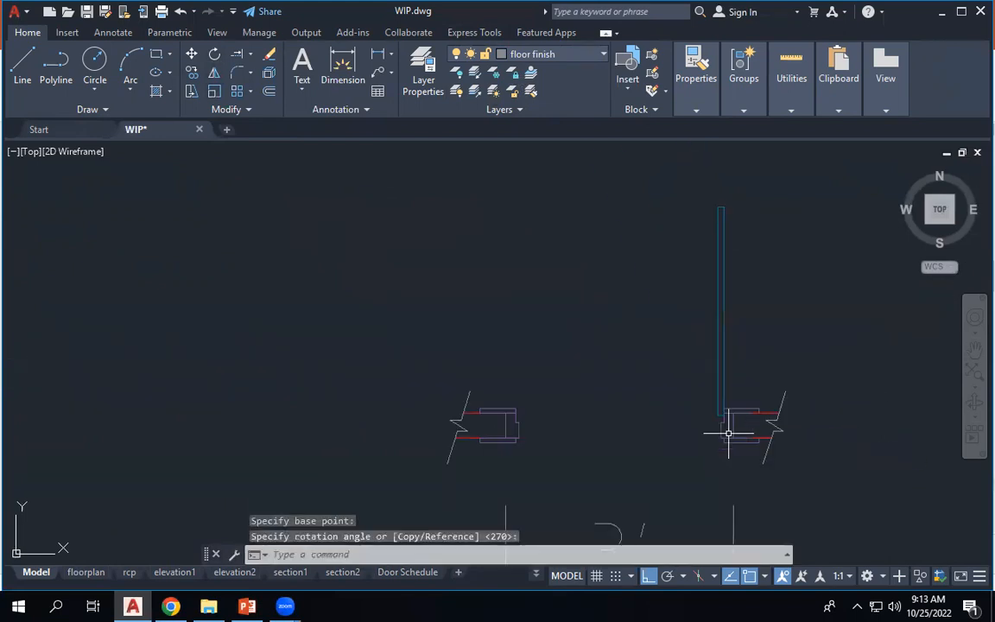
pyautogui.click(132, 73)
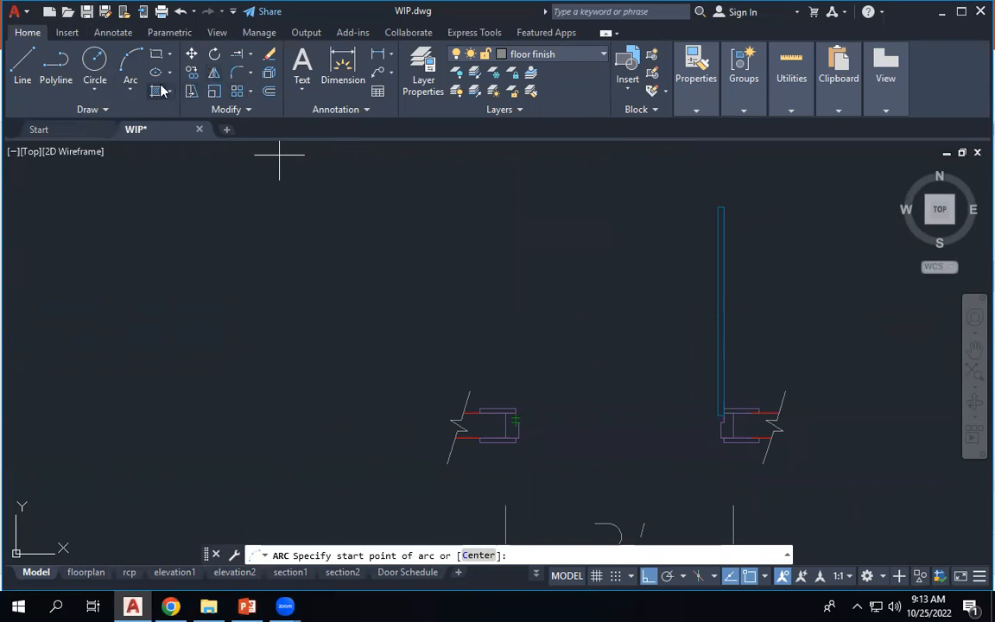
pyautogui.click(132, 91)
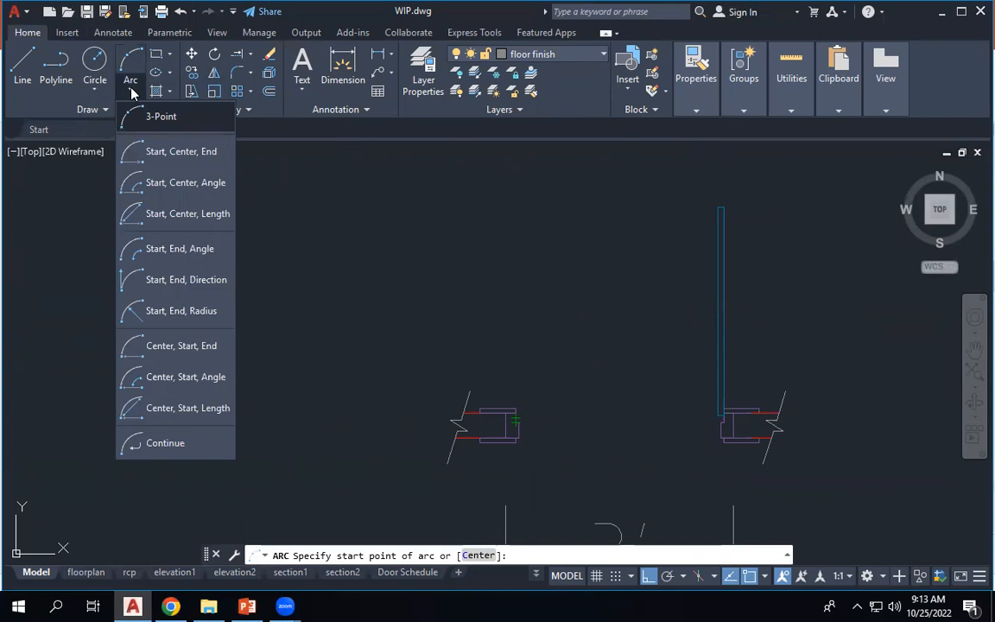
pyautogui.click(173, 155)
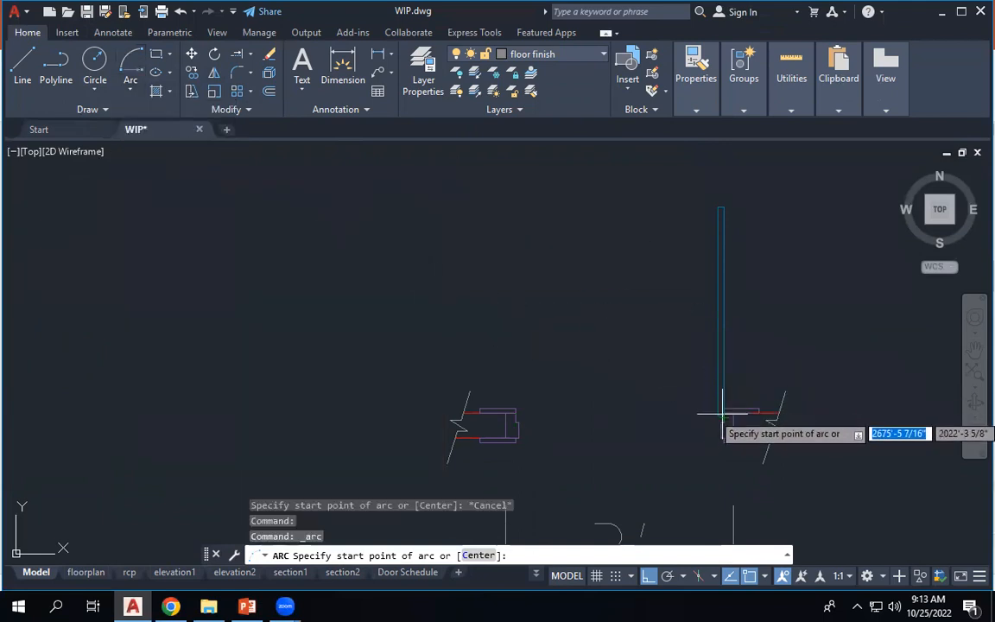
pyautogui.scroll(4, 723, 417)
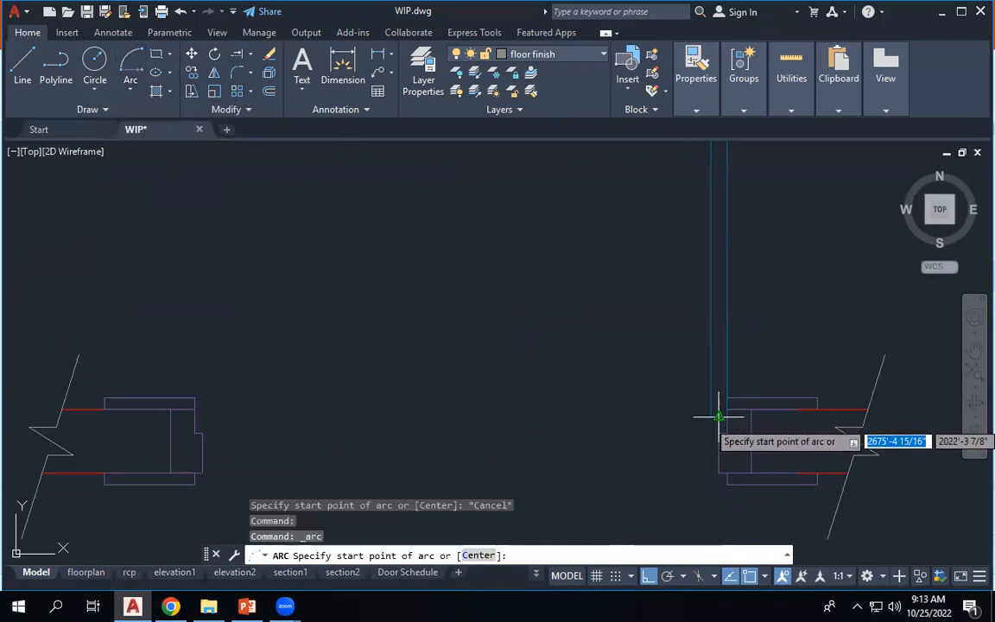
pyautogui.click(726, 418)
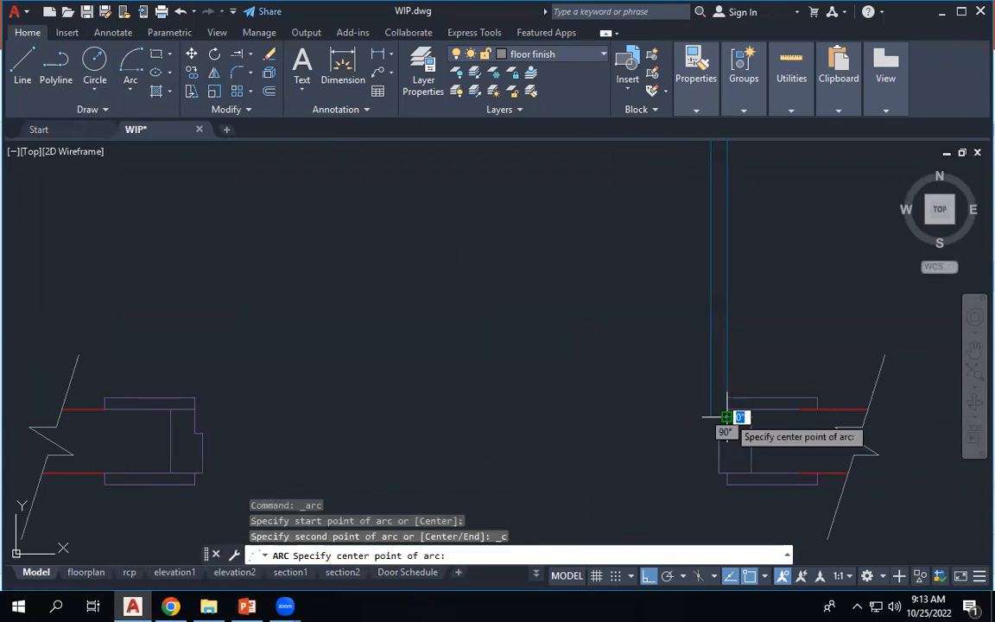
pyautogui.click(196, 421)
pyautogui.scroll(-5, 199, 413)
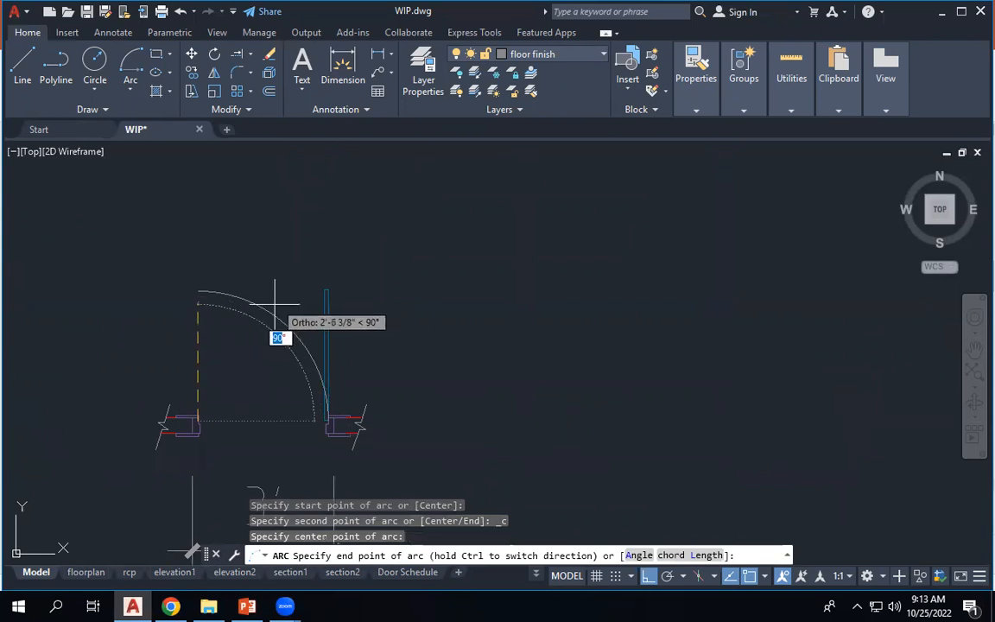
pyautogui.hotkey('ctrl', 'z')
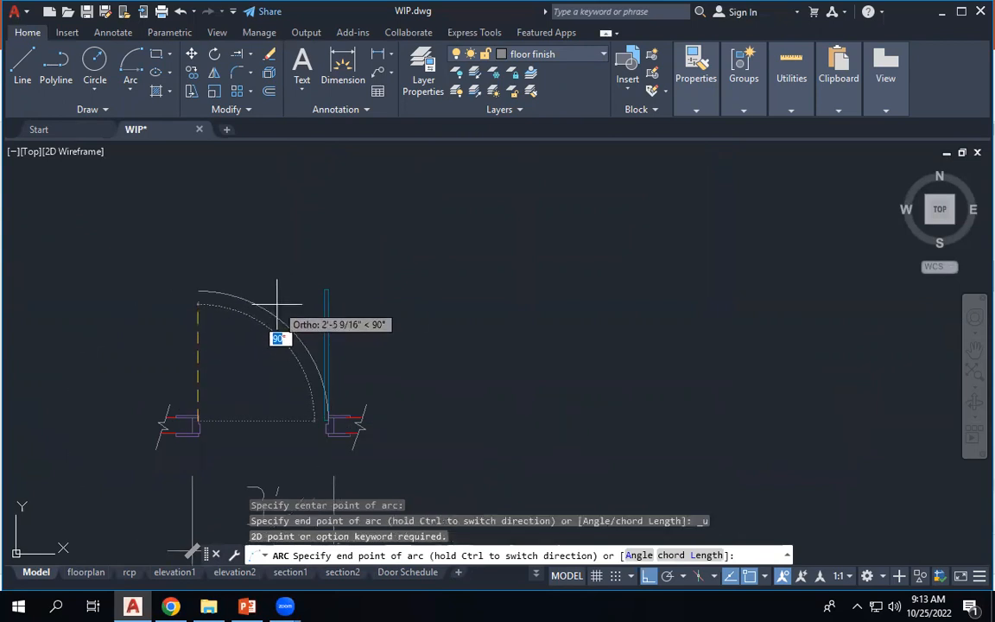
pyautogui.press('Escape')
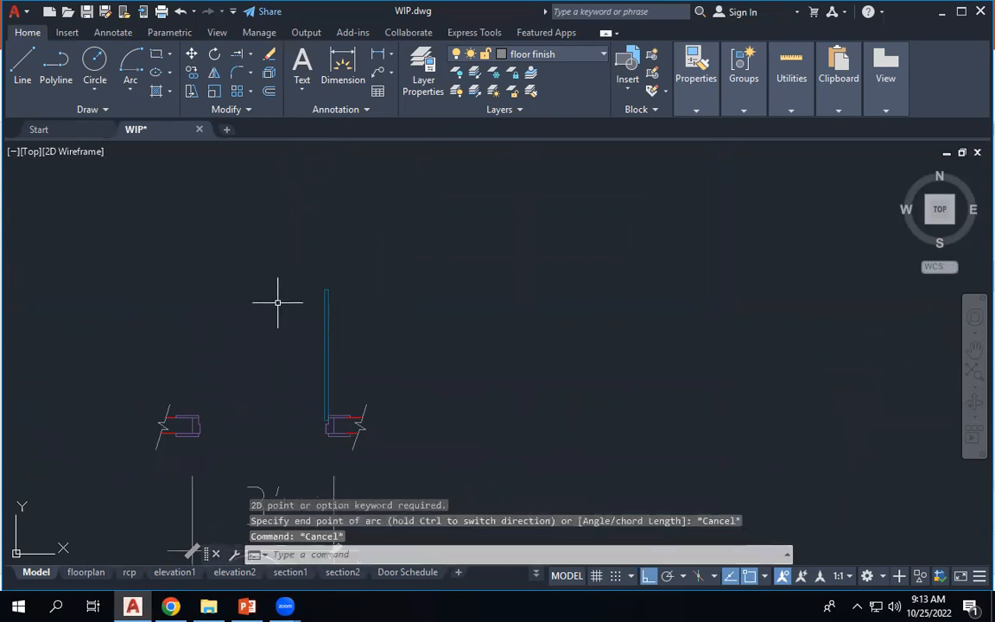
pyautogui.click(130, 67)
pyautogui.scroll(2, 242, 423)
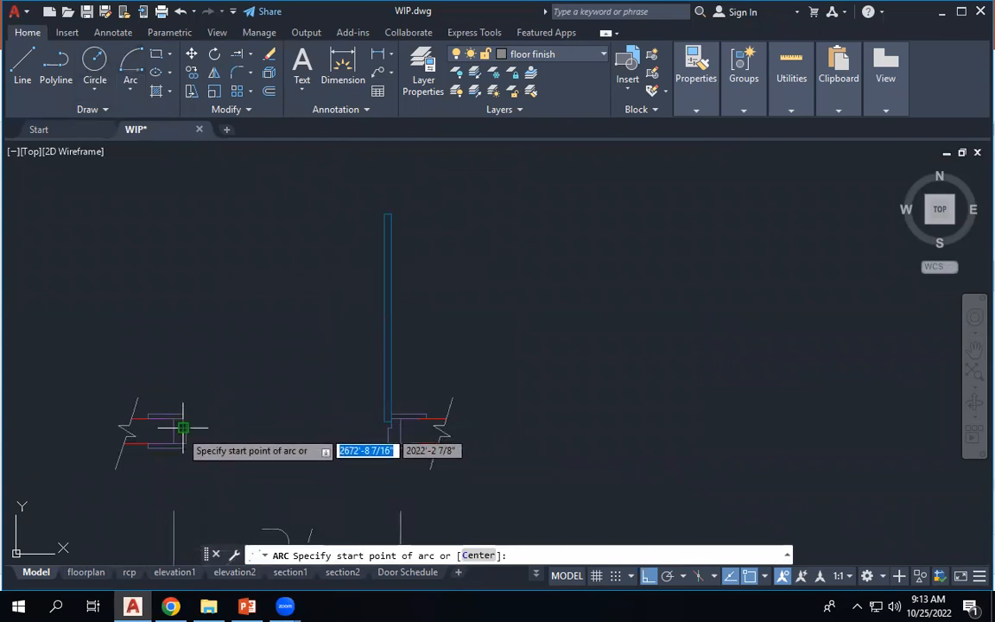
pyautogui.click(183, 427)
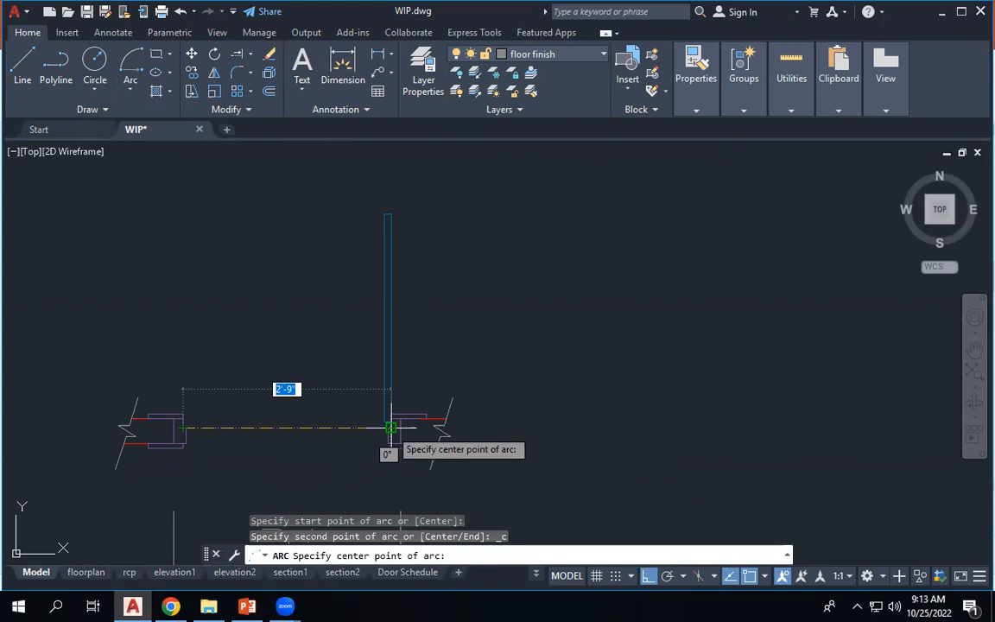
pyautogui.press('Escape')
pyautogui.press('space')
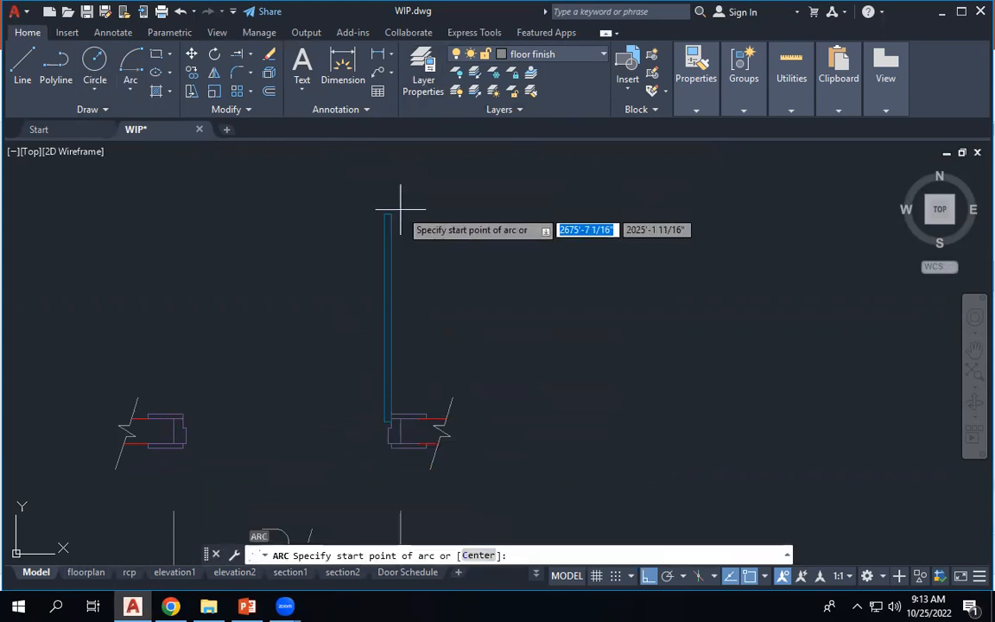
pyautogui.click(390, 213)
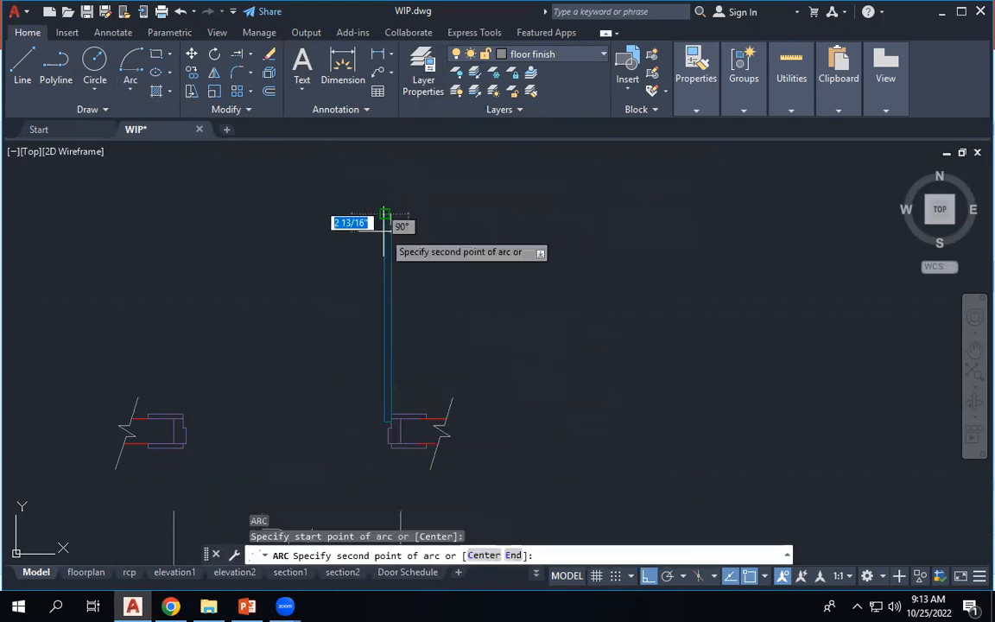
pyautogui.press('Escape')
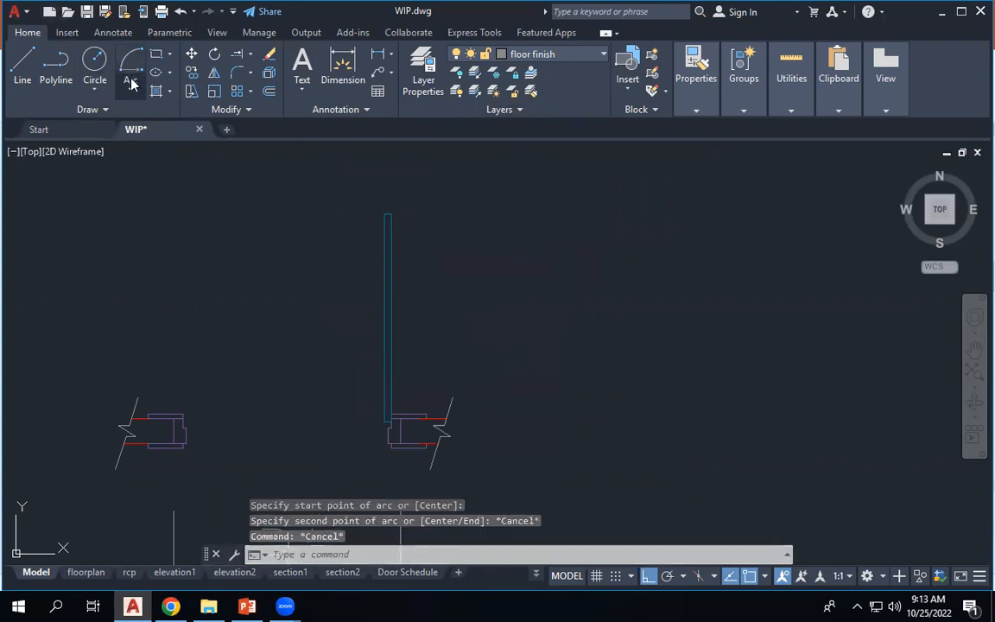
pyautogui.click(131, 84)
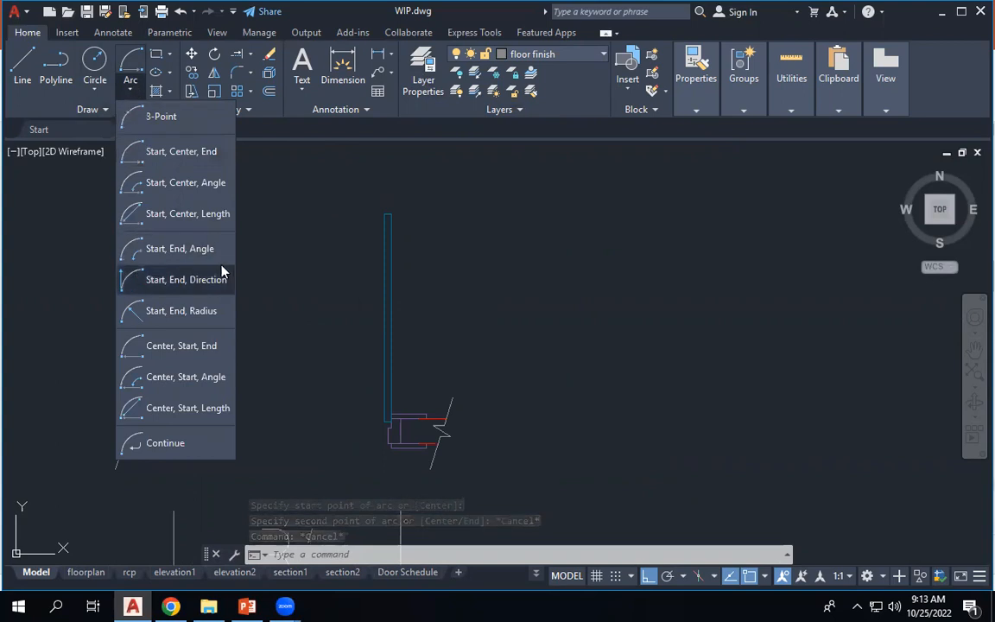
pyautogui.click(216, 219)
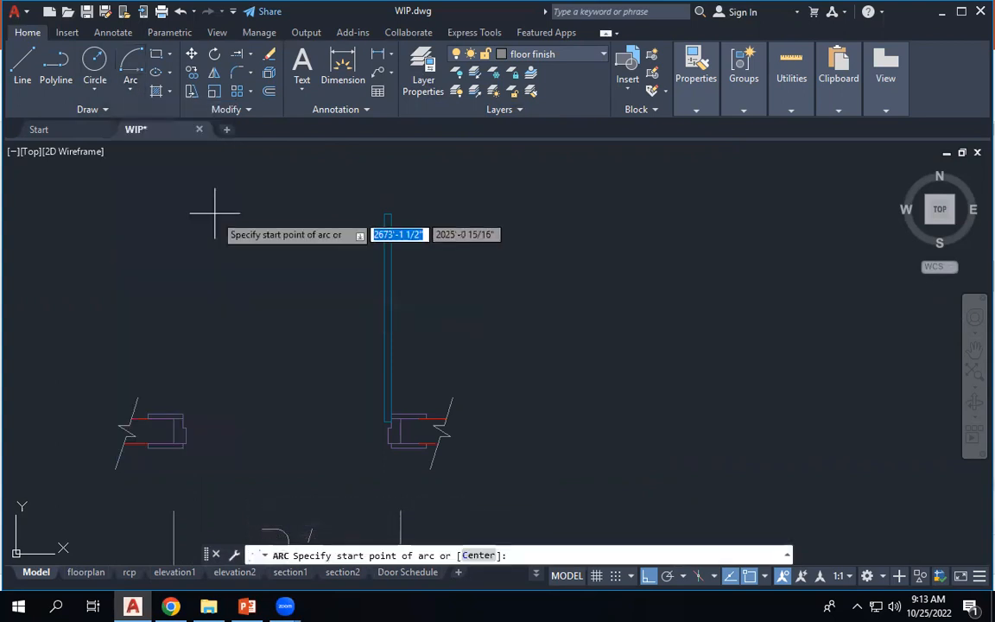
pyautogui.click(392, 419)
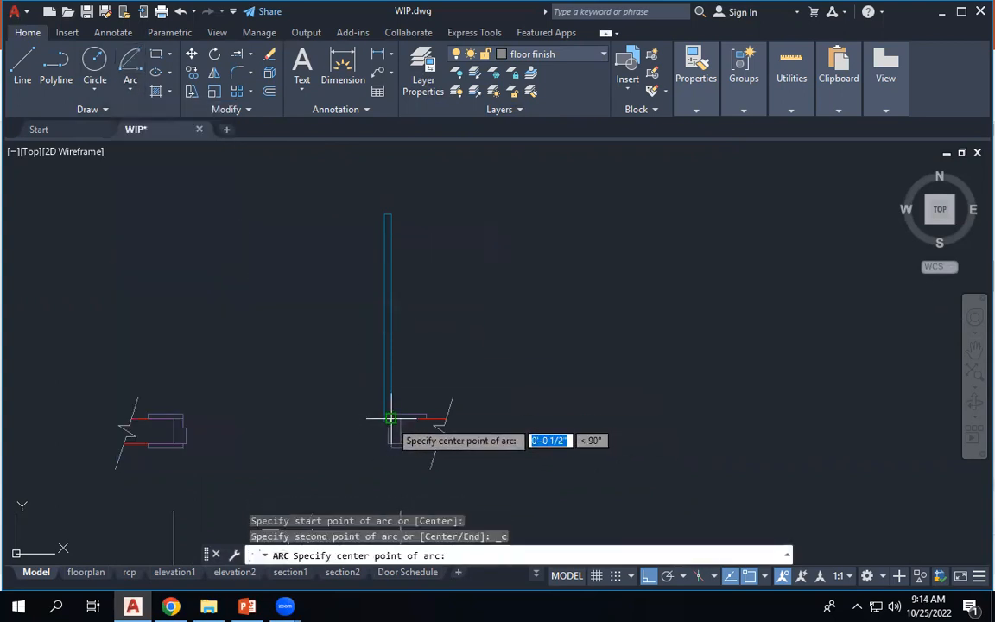
pyautogui.click(181, 419)
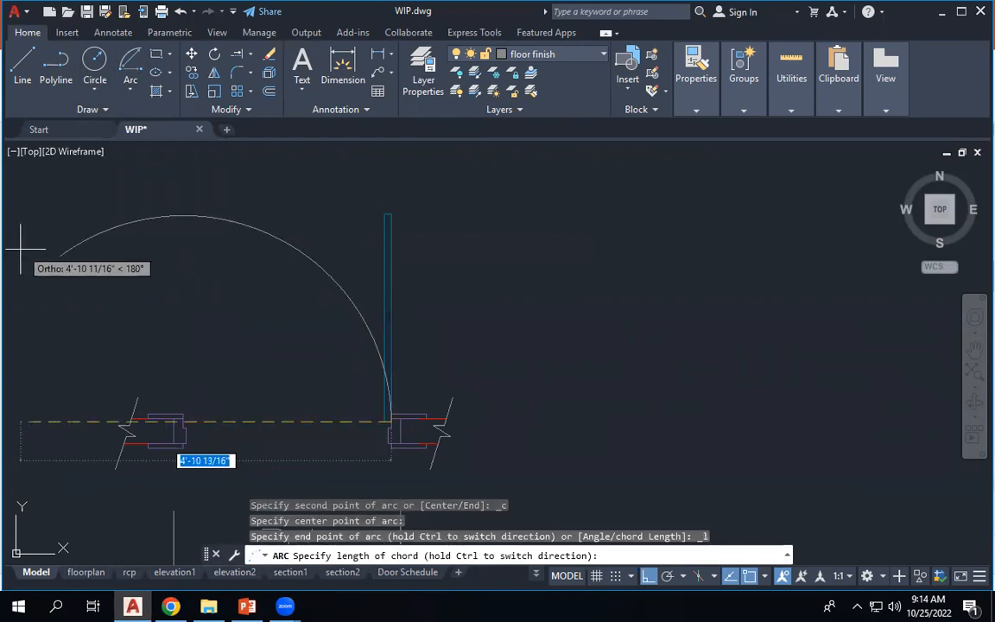
pyautogui.press('Escape')
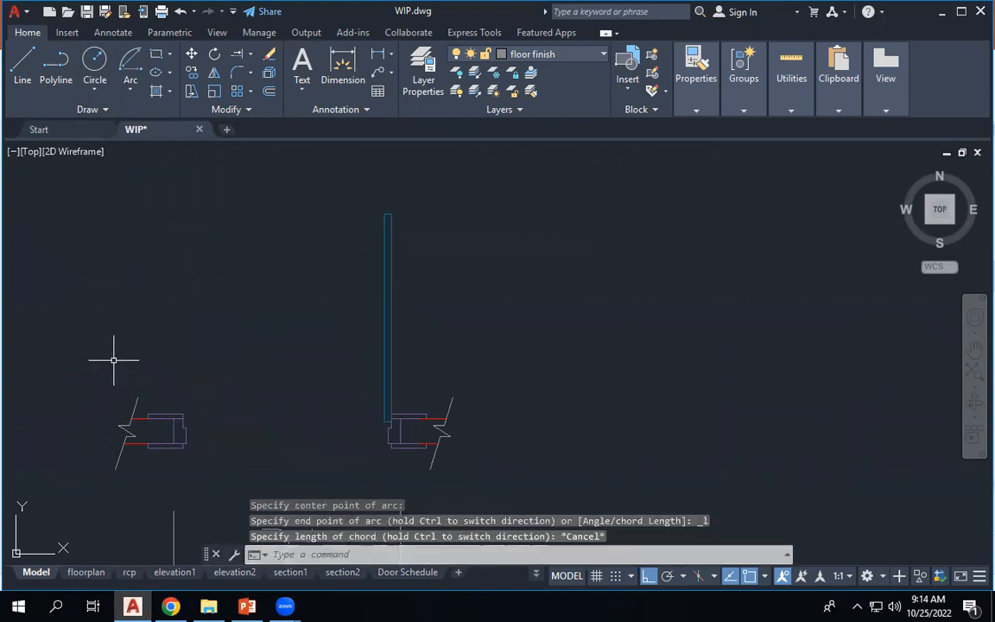
pyautogui.press('Return')
pyautogui.scroll(2, 154, 422)
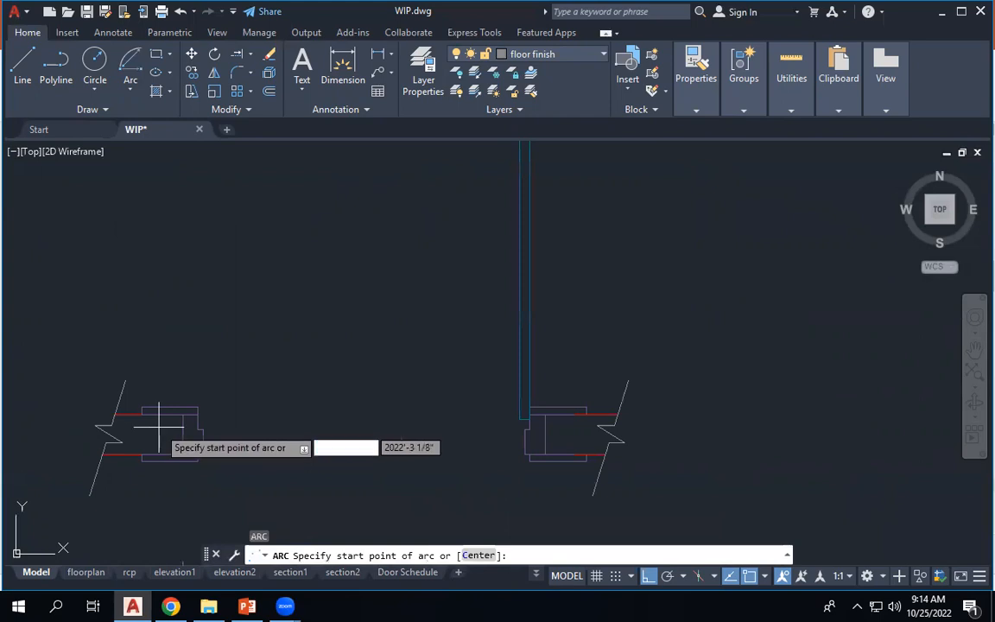
pyautogui.click(199, 422)
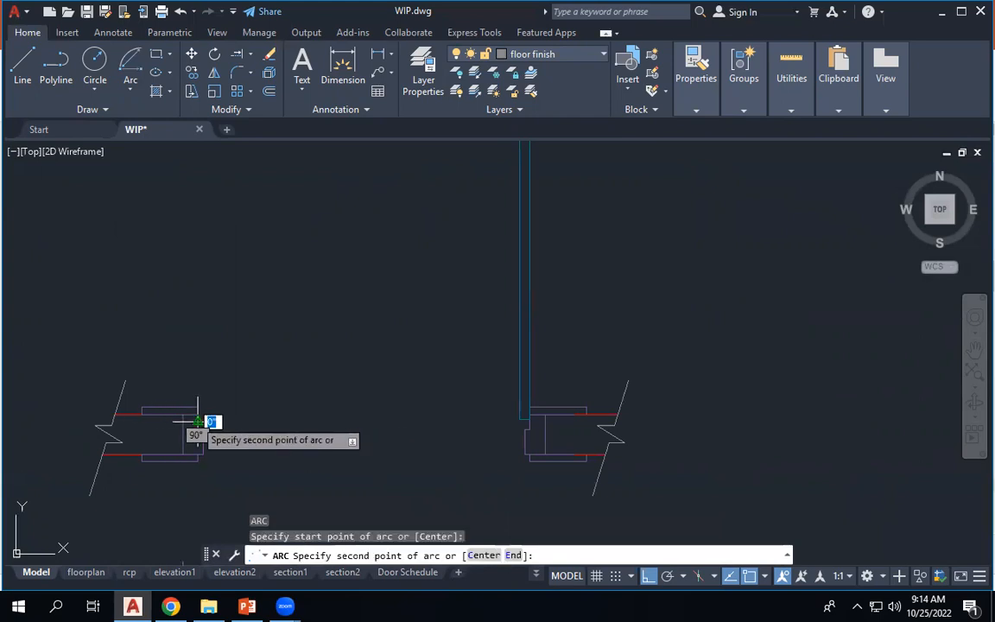
pyautogui.click(530, 422)
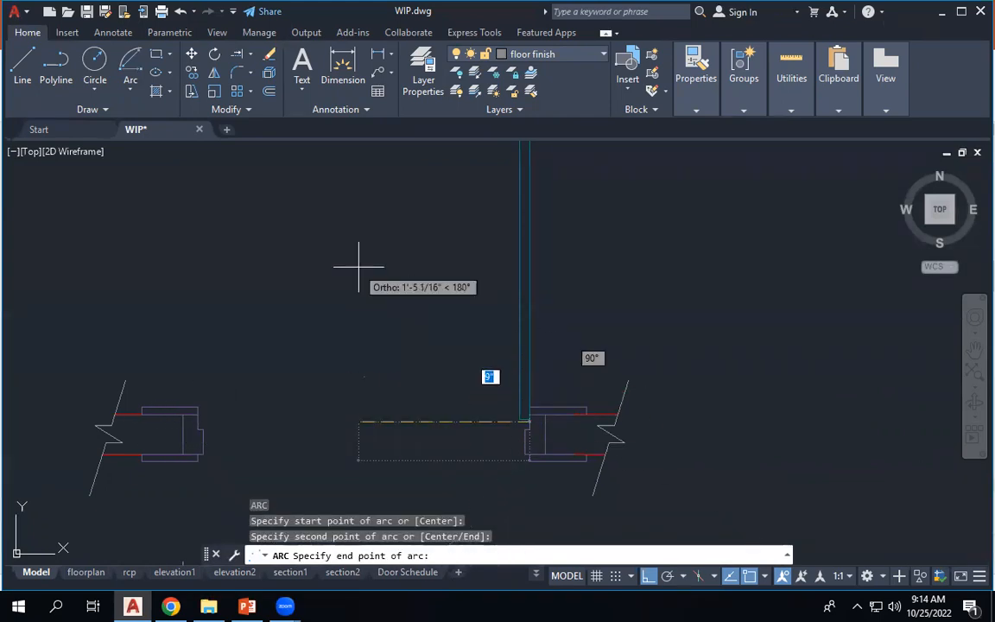
pyautogui.press('Escape')
pyautogui.press('Escape')
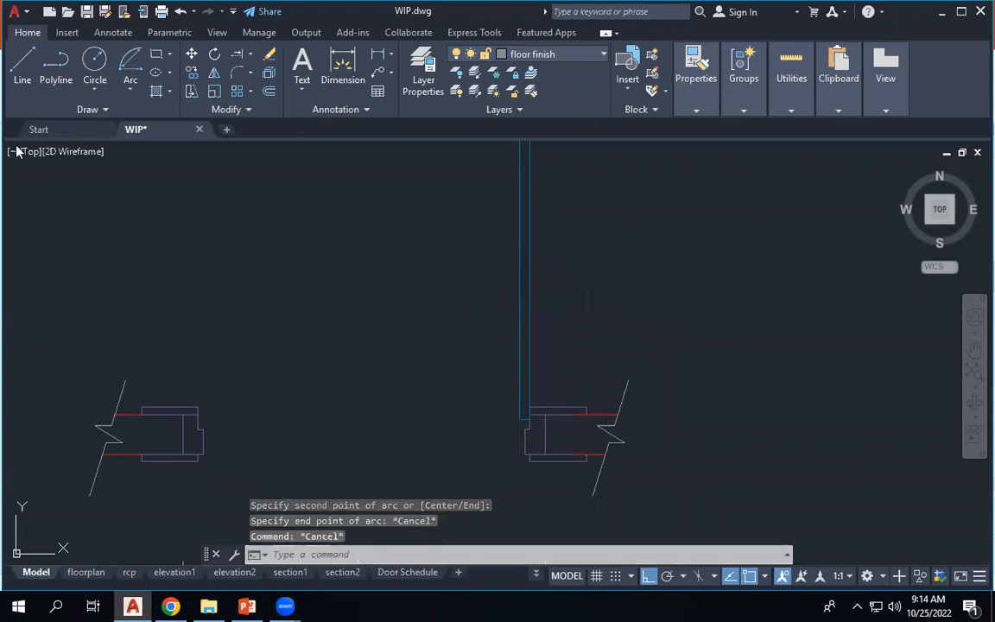
pyautogui.click(131, 92)
pyautogui.click(140, 120)
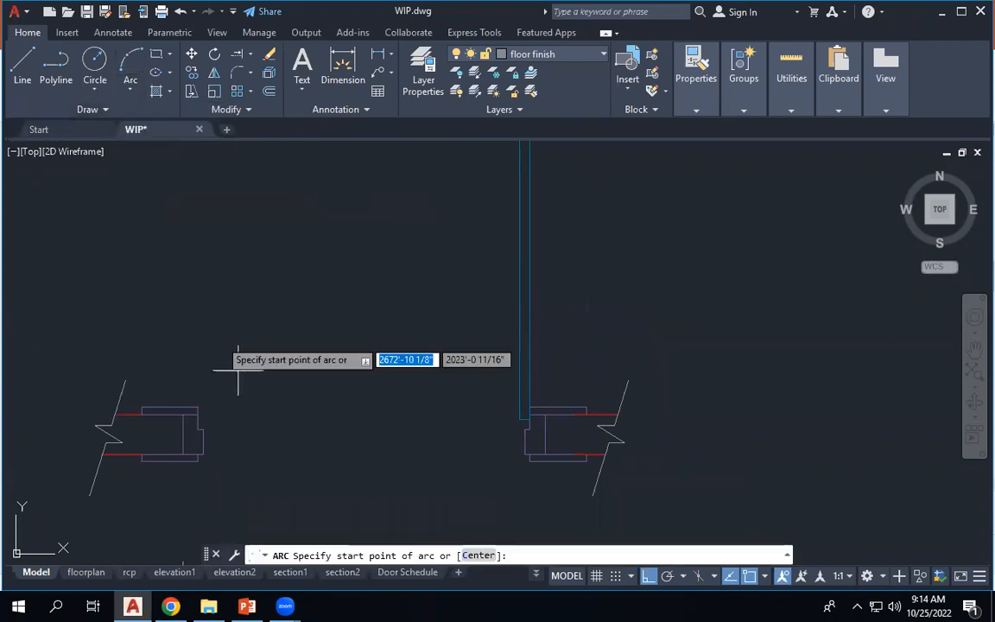
pyautogui.scroll(-3, 533, 418)
pyautogui.click(525, 272)
pyautogui.scroll(5, 393, 428)
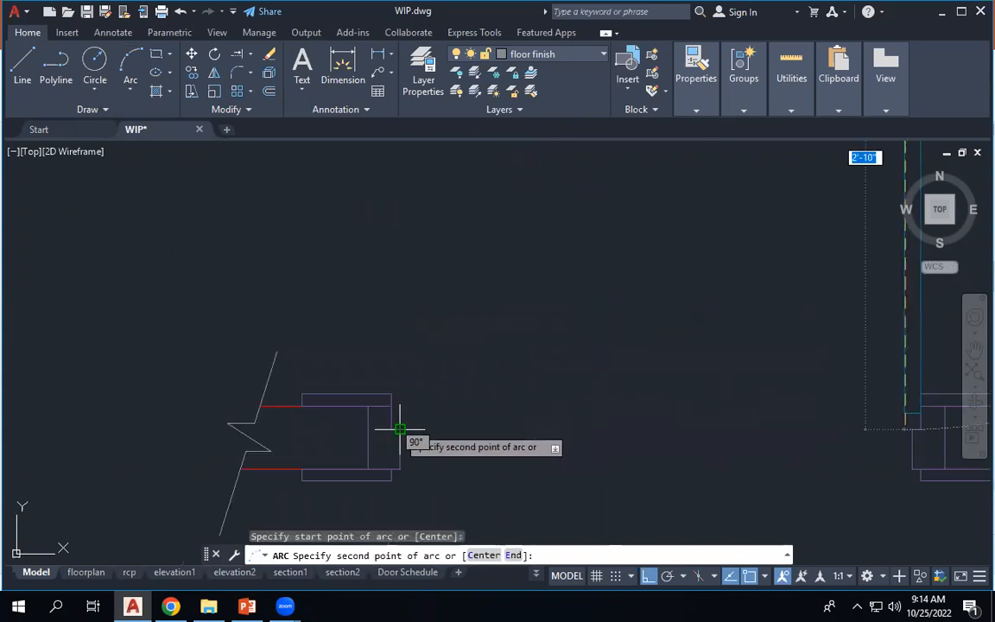
pyautogui.click(391, 428)
pyautogui.scroll(-3, 413, 397)
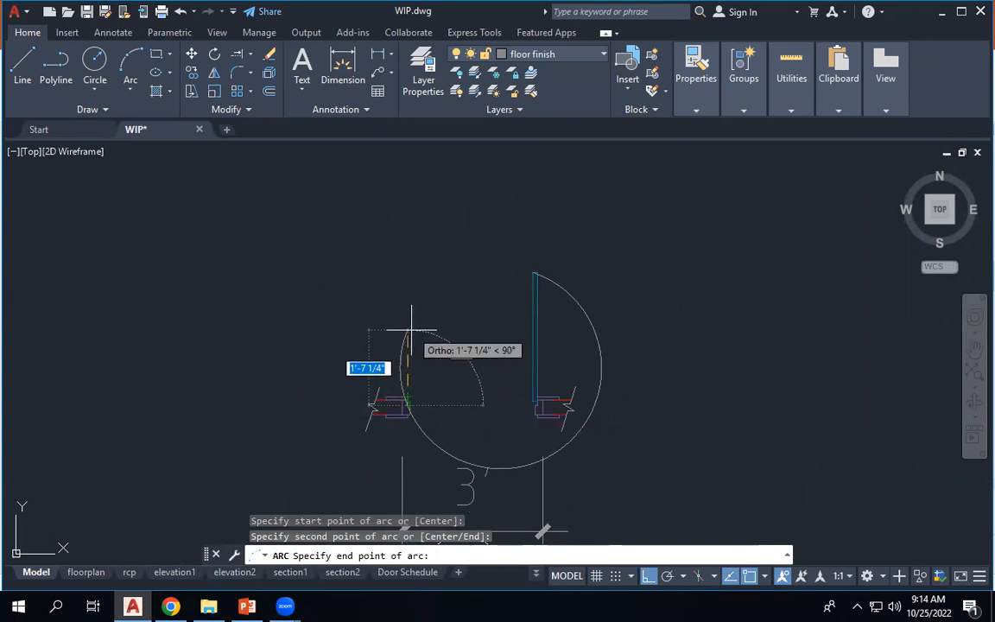
pyautogui.press('Escape')
pyautogui.press('Escape')
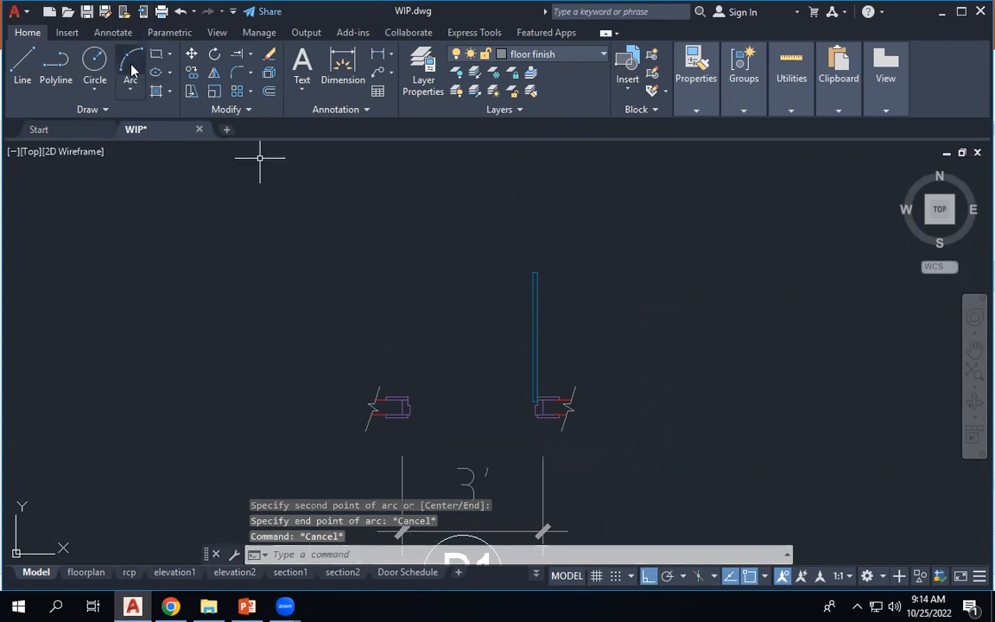
# Draw the door swing as a Start, End, Angle arc of 90° from the open leaf's free end to the left frame's rebate edge.
pyautogui.click(131, 91)
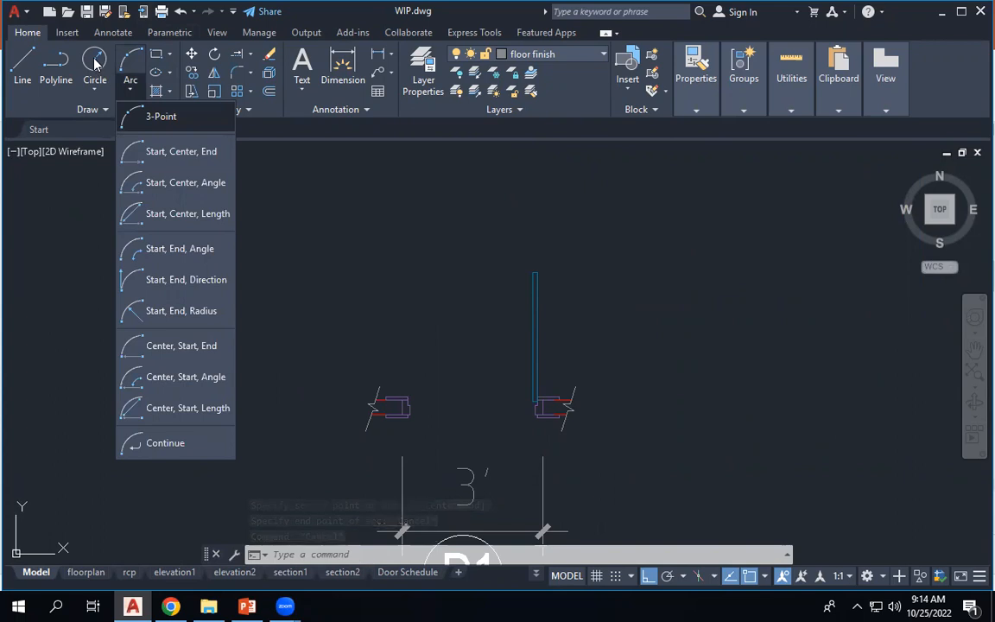
pyautogui.click(190, 259)
pyautogui.click(534, 274)
pyautogui.scroll(4, 452, 388)
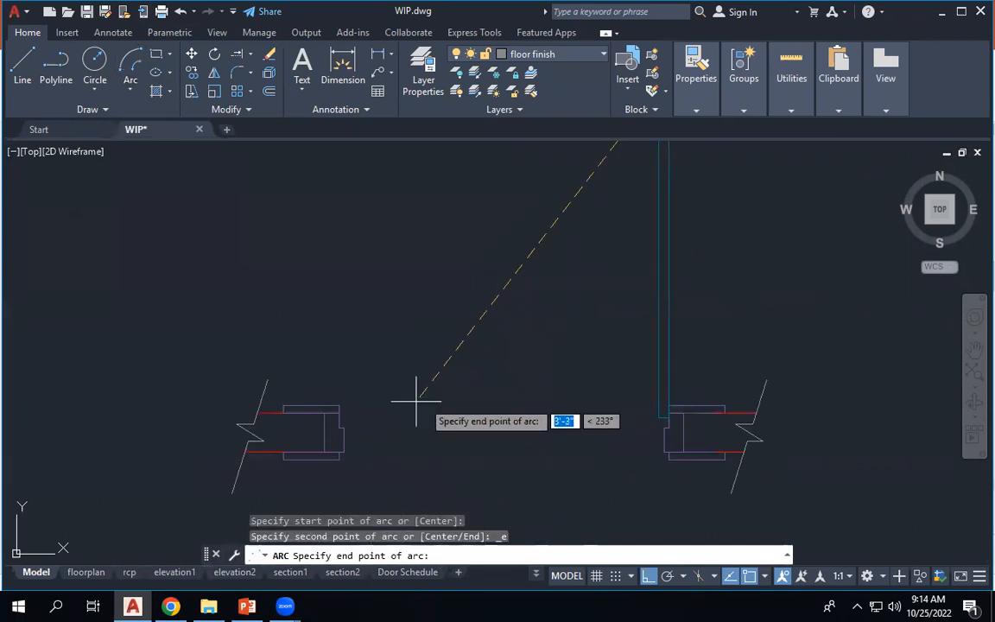
pyautogui.click(339, 420)
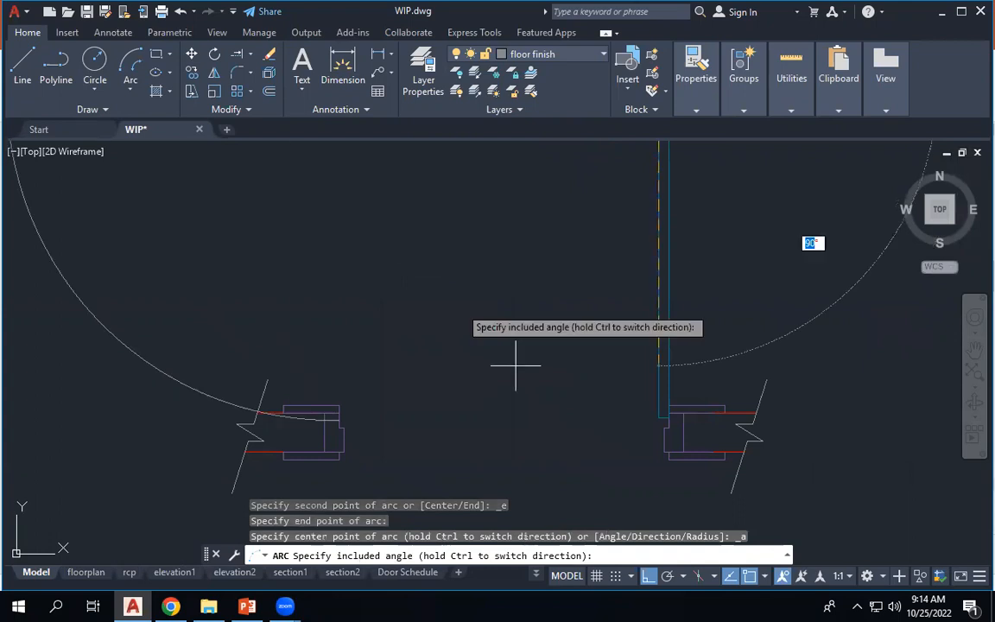
pyautogui.scroll(-4, 518, 346)
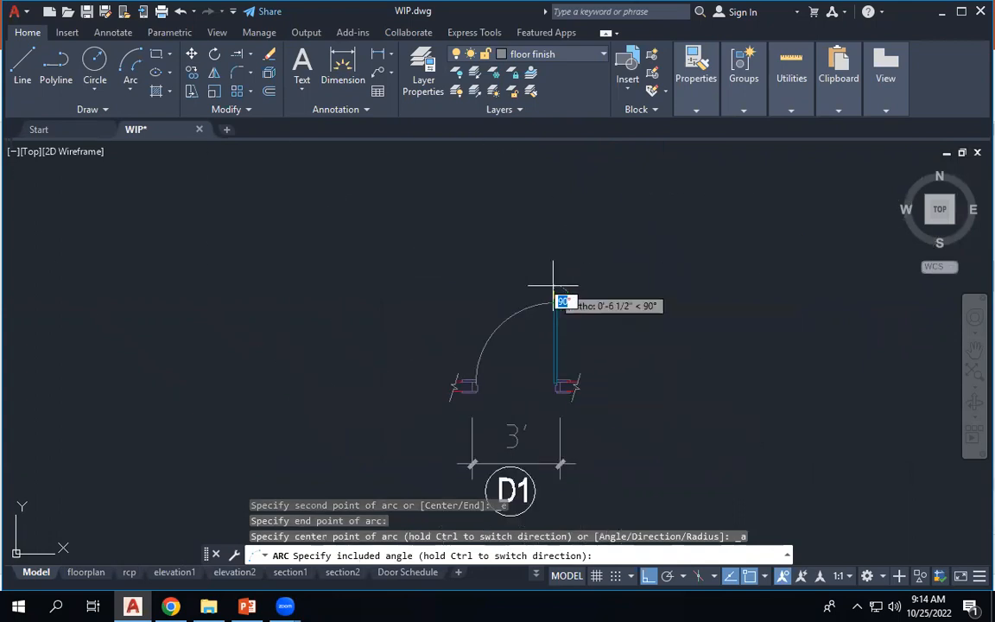
pyautogui.click(553, 282)
pyautogui.scroll(4, 528, 335)
pyautogui.scroll(-2, 528, 330)
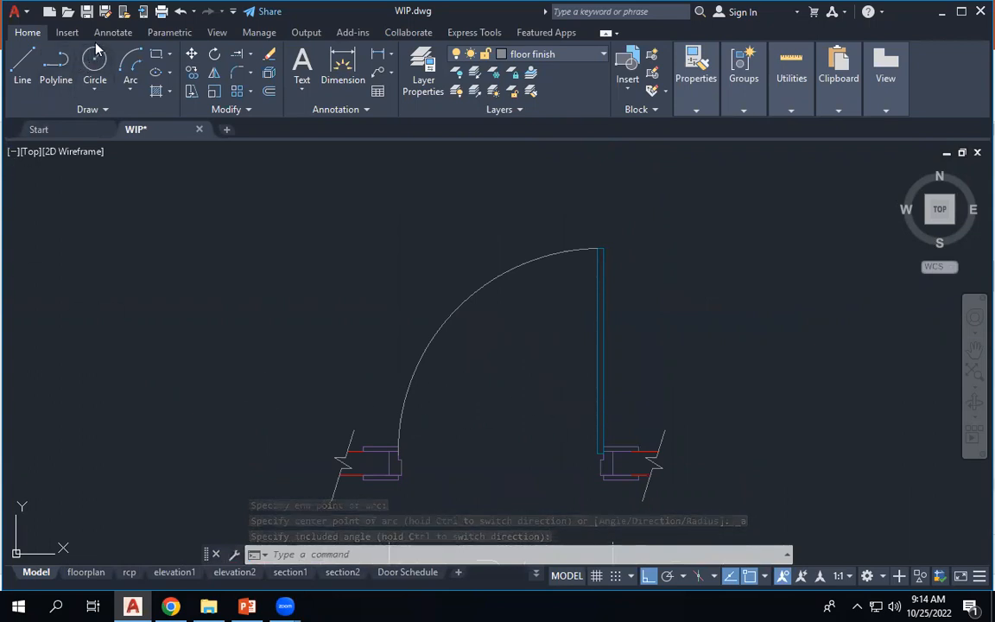
# Assign the door swing arc to layer 0.0.
pyautogui.click(596, 54)
pyautogui.scroll(5, 561, 112)
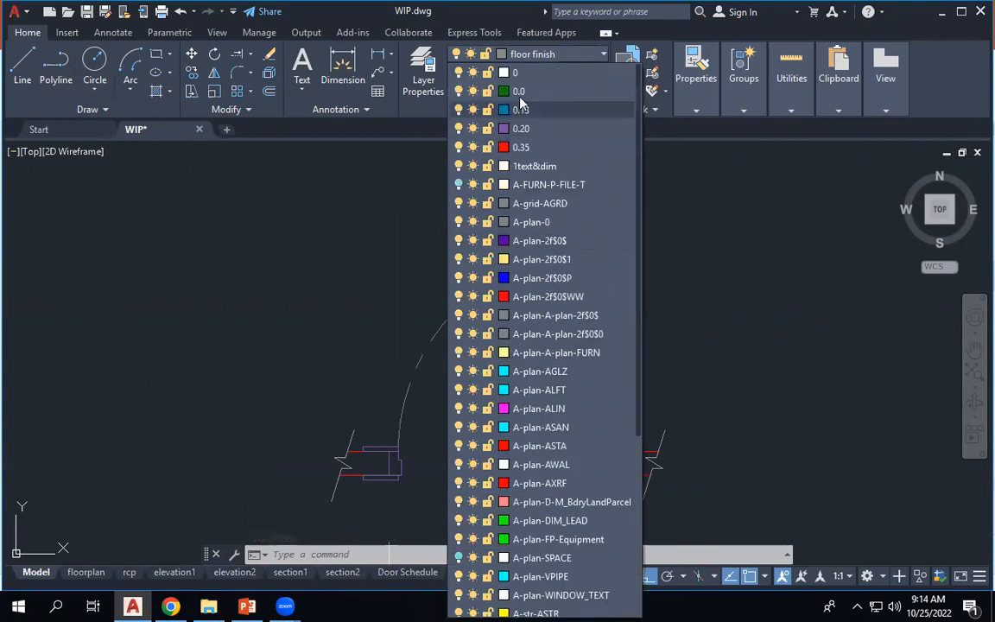
pyautogui.click(521, 107)
pyautogui.press('Escape')
pyautogui.press('Escape')
pyautogui.scroll(-3, 540, 258)
pyautogui.scroll(3, 536, 290)
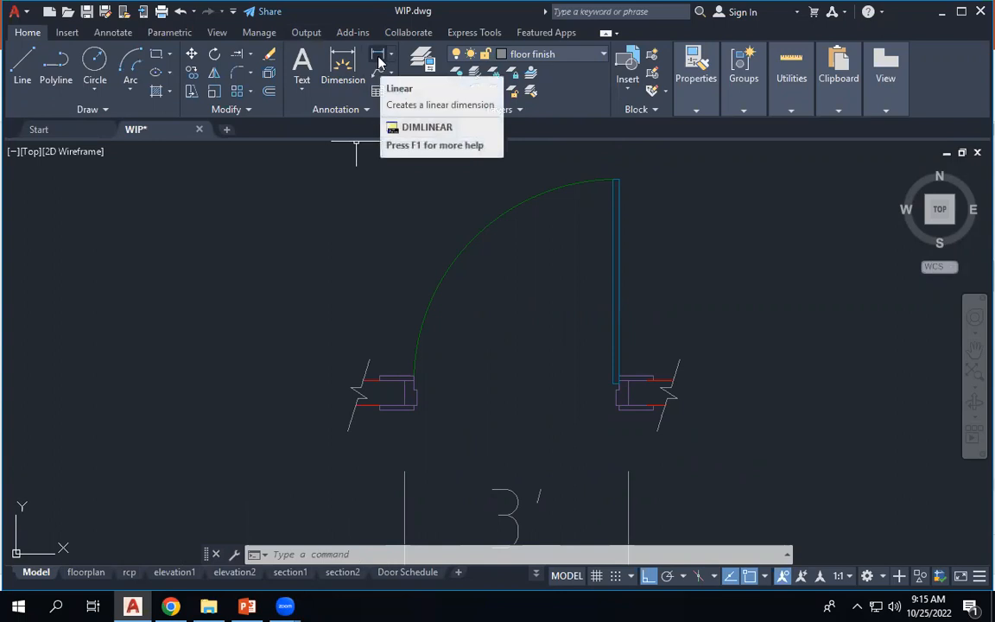
pyautogui.click(378, 62)
pyautogui.scroll(4, 411, 416)
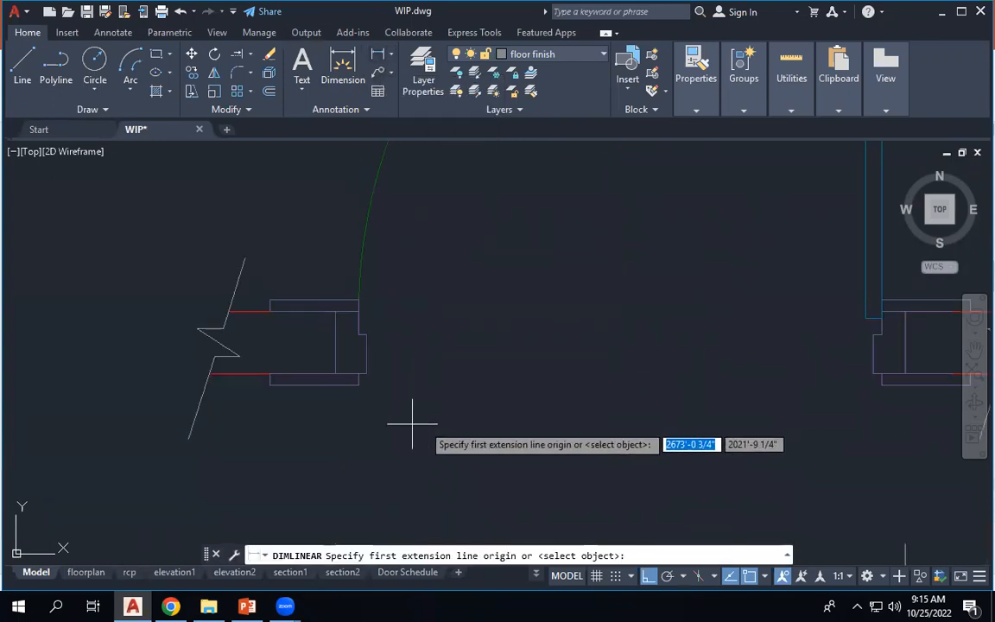
pyautogui.click(314, 384)
pyautogui.scroll(-4, 335, 380)
pyautogui.scroll(2, 660, 386)
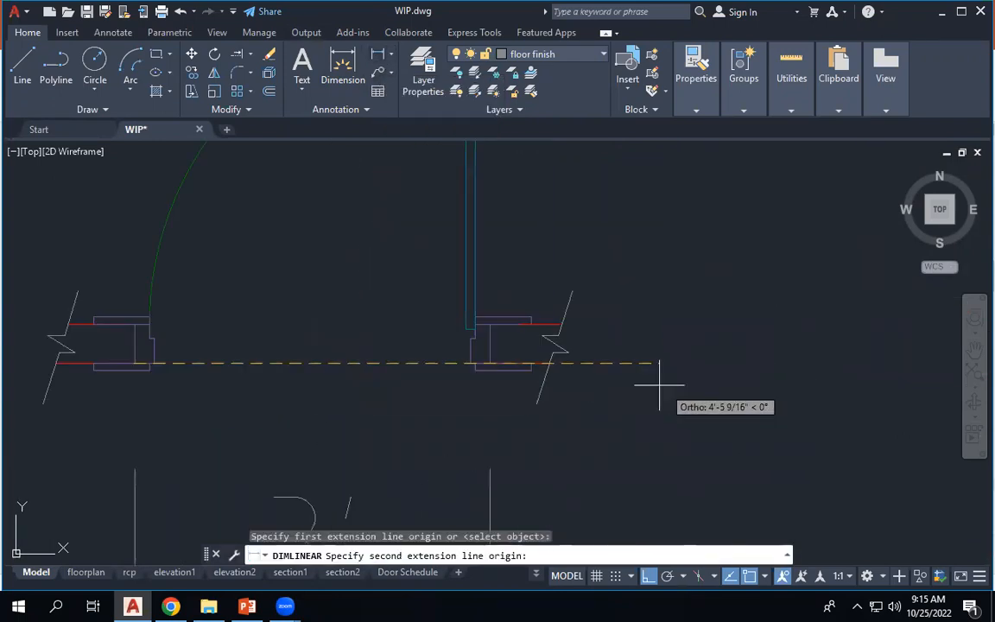
pyautogui.click(489, 361)
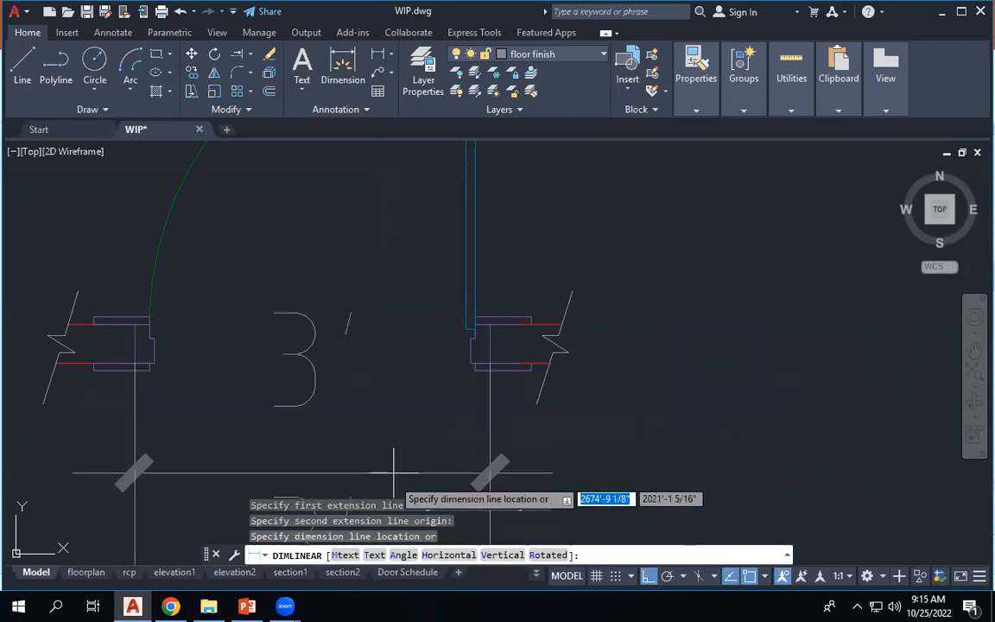
pyautogui.press('Escape')
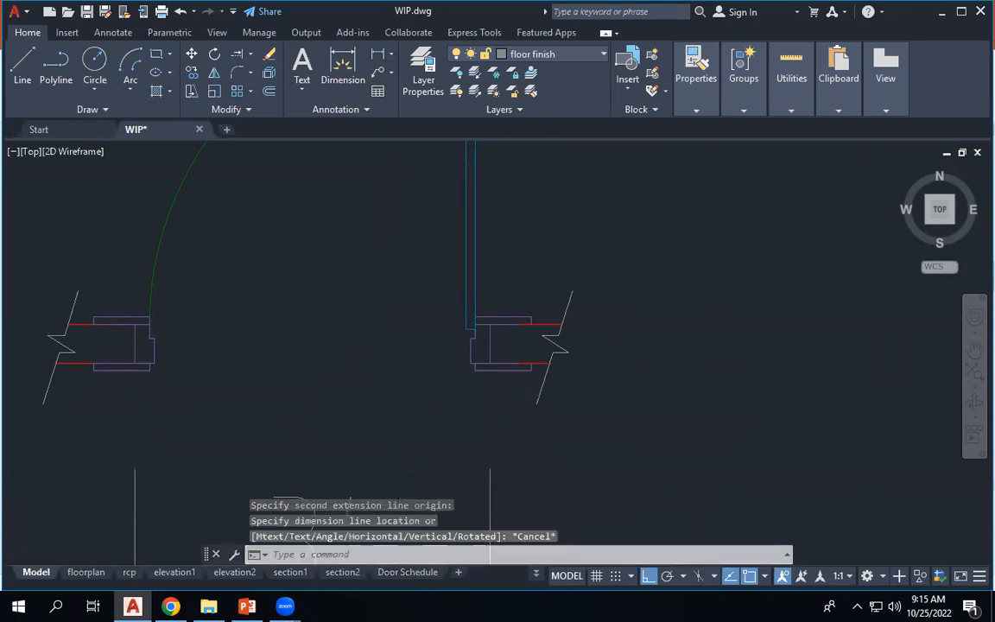
pyautogui.scroll(-3, 377, 489)
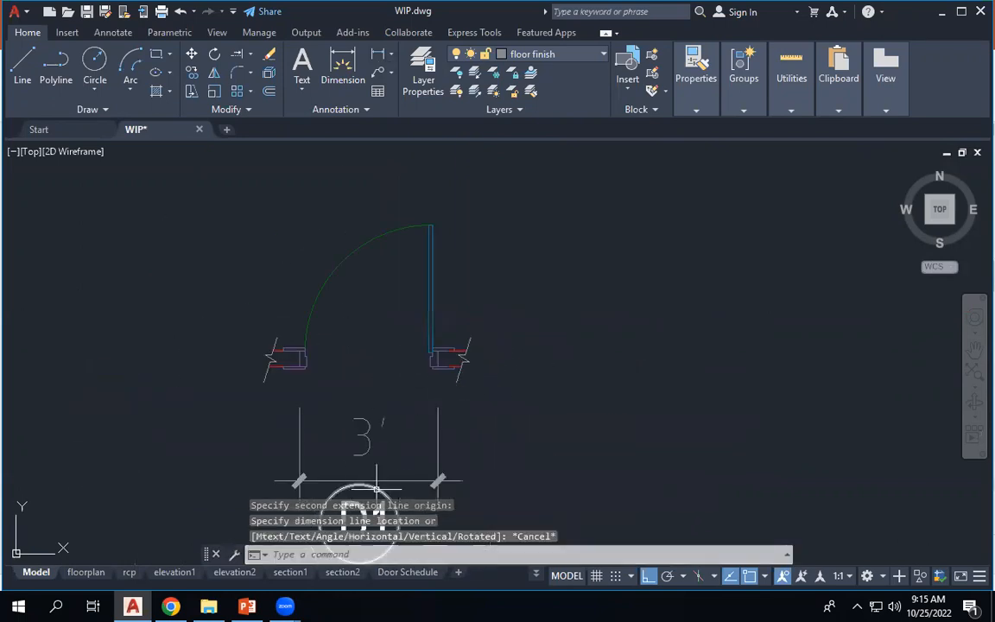
# Add a linear dimension along the left jamb's architrave from the frame's back edge to its outer end, placed above the wall.
pyautogui.click(380, 57)
pyautogui.scroll(8, 289, 377)
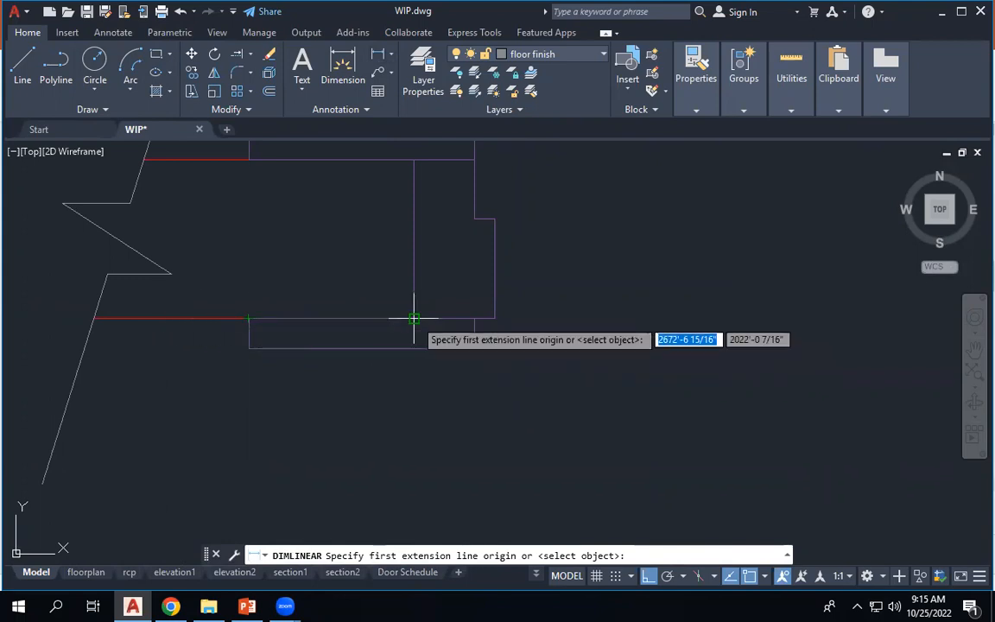
pyautogui.click(414, 318)
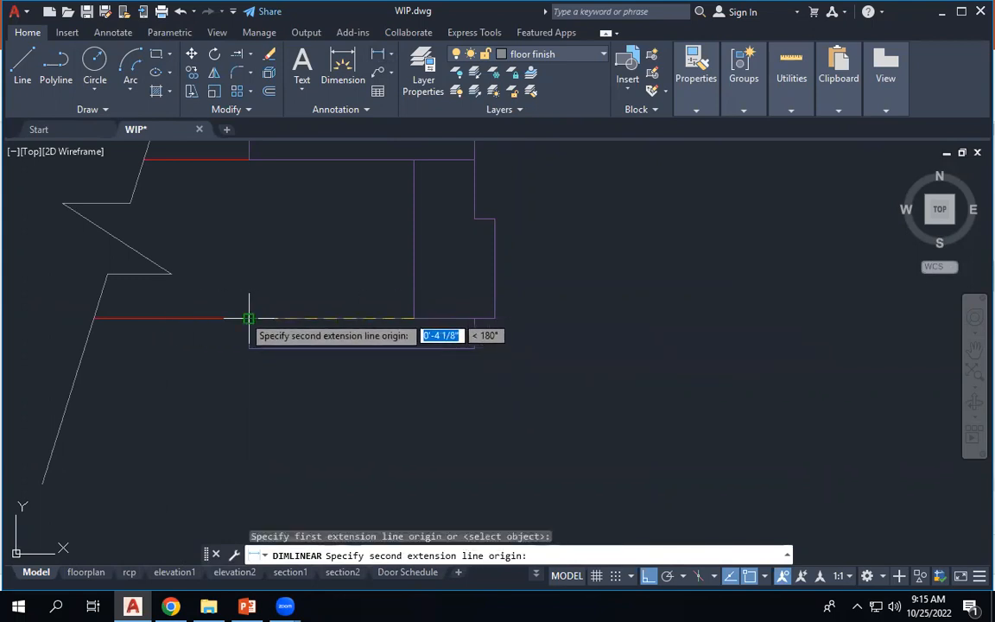
pyautogui.click(251, 320)
pyautogui.scroll(-8, 267, 327)
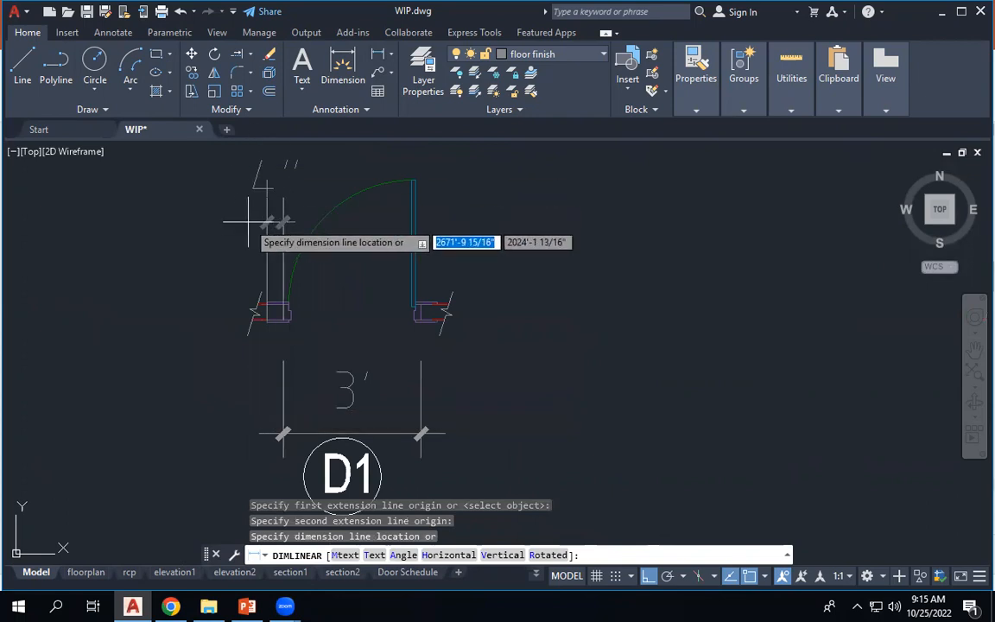
pyautogui.click(248, 220)
pyautogui.scroll(6, 250, 285)
pyautogui.scroll(-6, 253, 291)
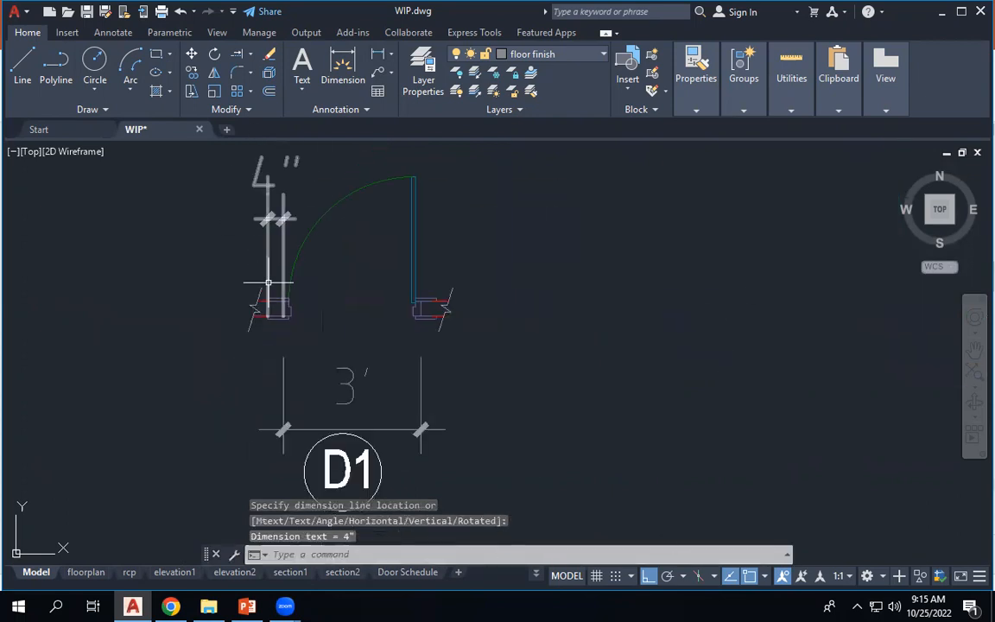
pyautogui.scroll(2, 270, 285)
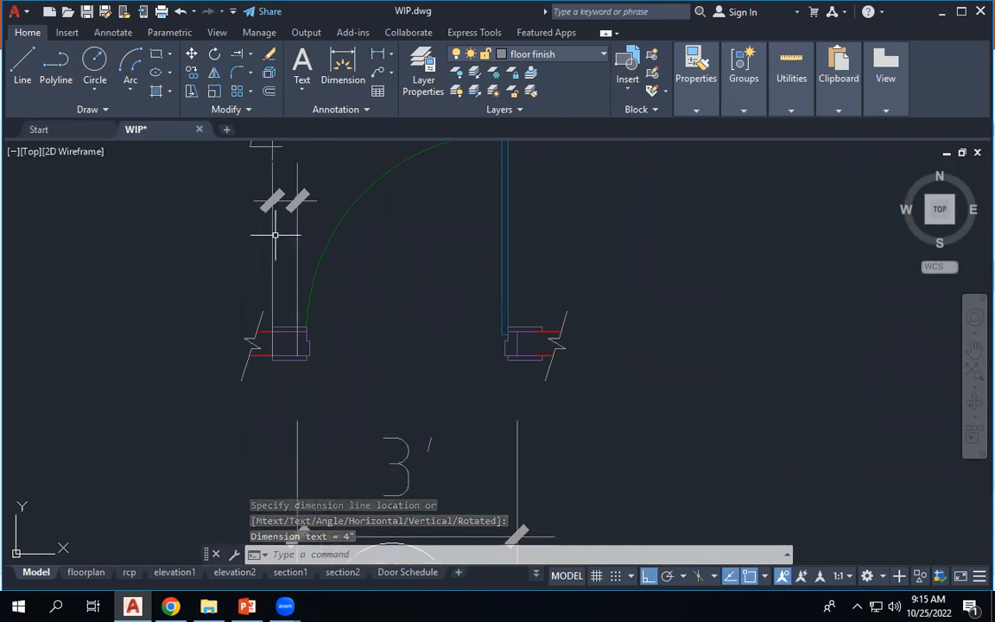
pyautogui.scroll(-4, 432, 361)
pyautogui.scroll(4, 378, 271)
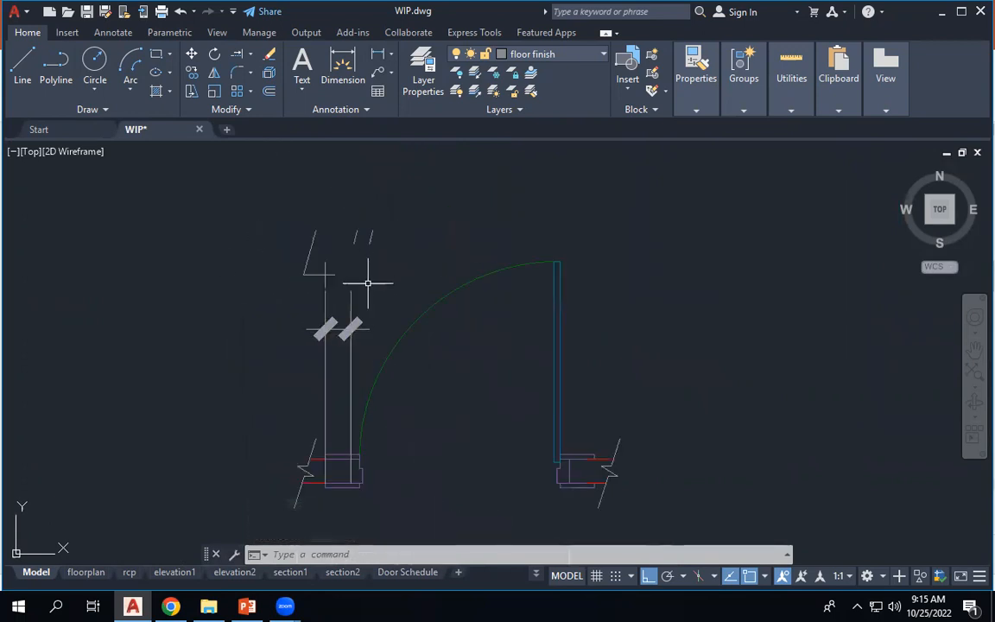
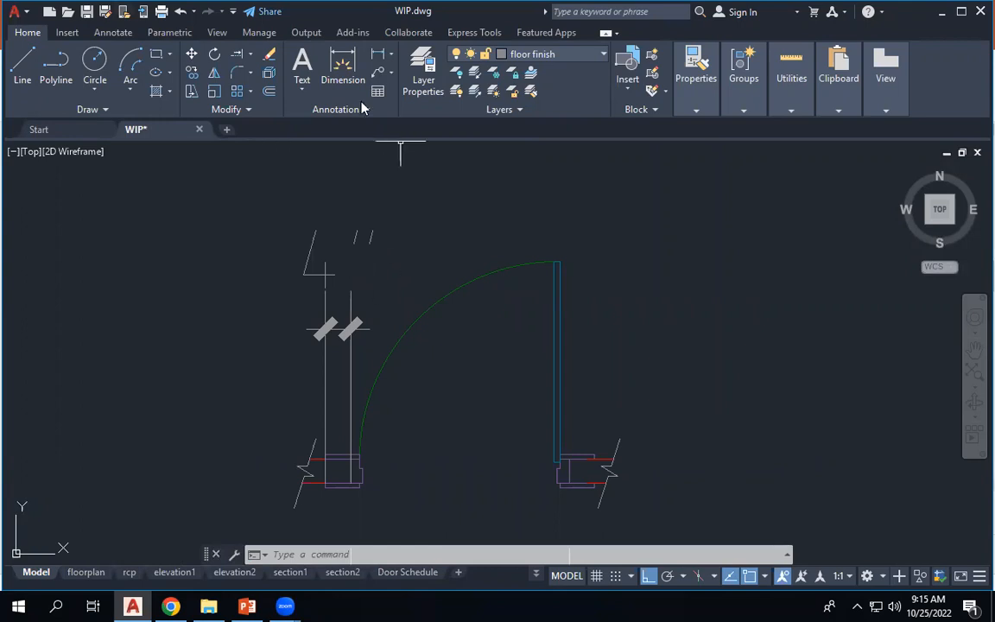
# Add a linear dimension across the left frame's full width, with its dimension line level with the architrave dimension.
pyautogui.click(378, 56)
pyautogui.scroll(5, 215, 349)
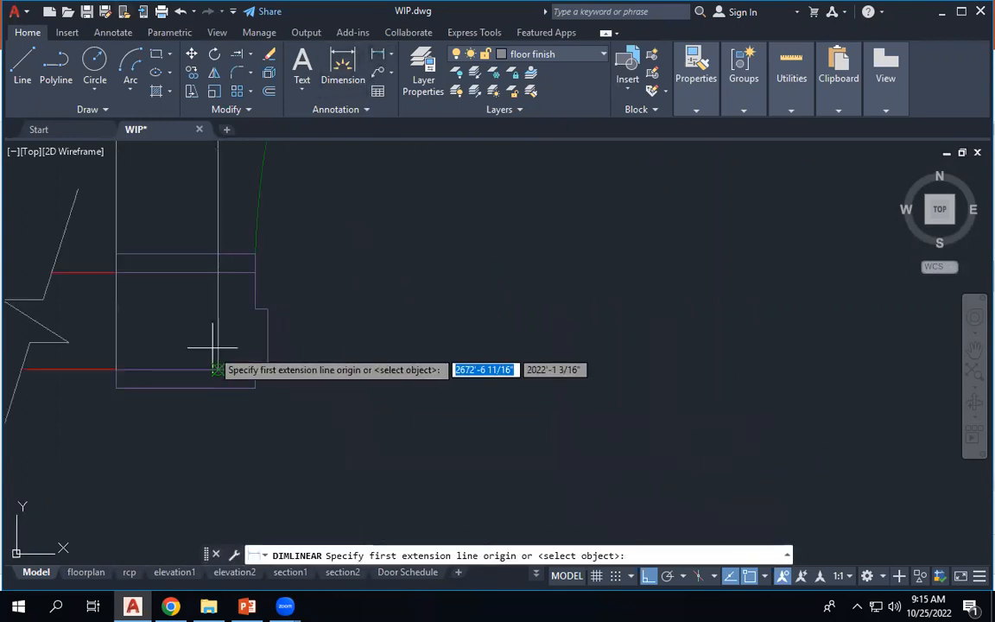
pyautogui.click(223, 391)
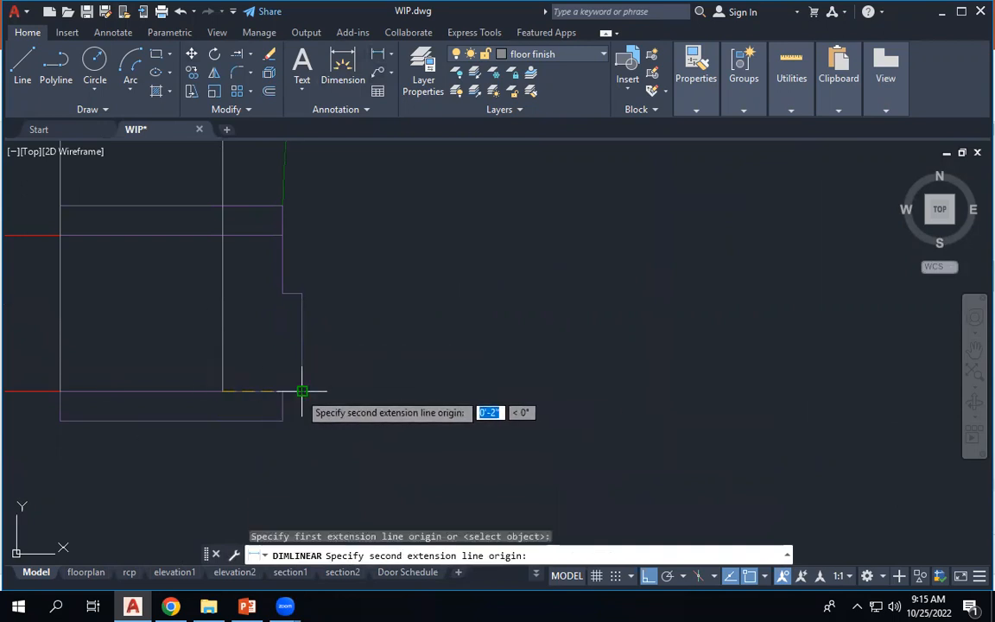
pyautogui.click(302, 392)
pyautogui.scroll(-5, 302, 385)
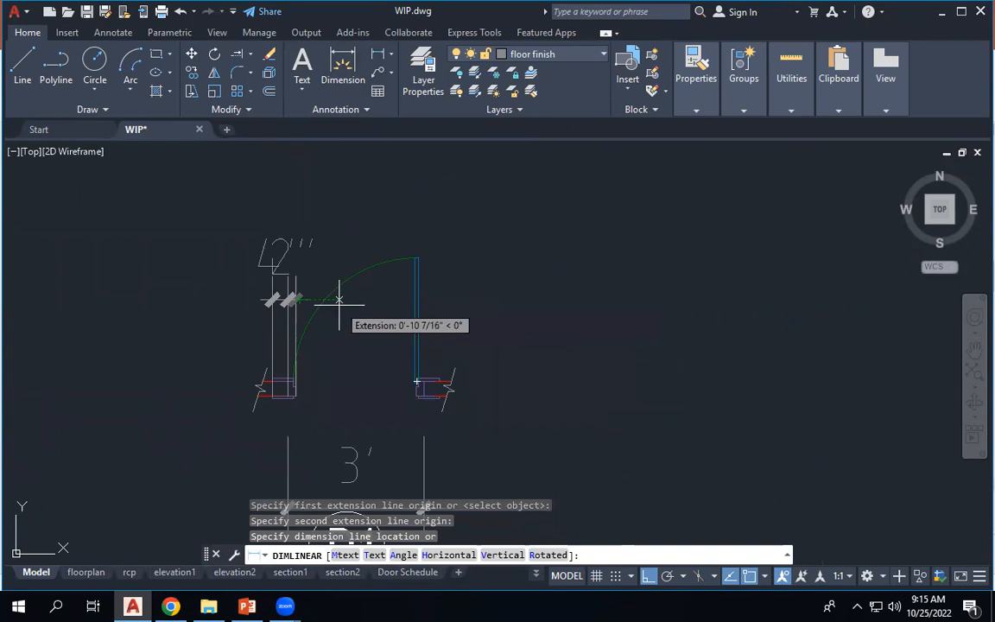
pyautogui.click(338, 301)
pyautogui.scroll(3, 318, 373)
# Add a vertical linear dimension from the left frame's lower inner corner to the rebate step, placed left of the wall stub.
pyautogui.press('Return')
pyautogui.scroll(3, 302, 387)
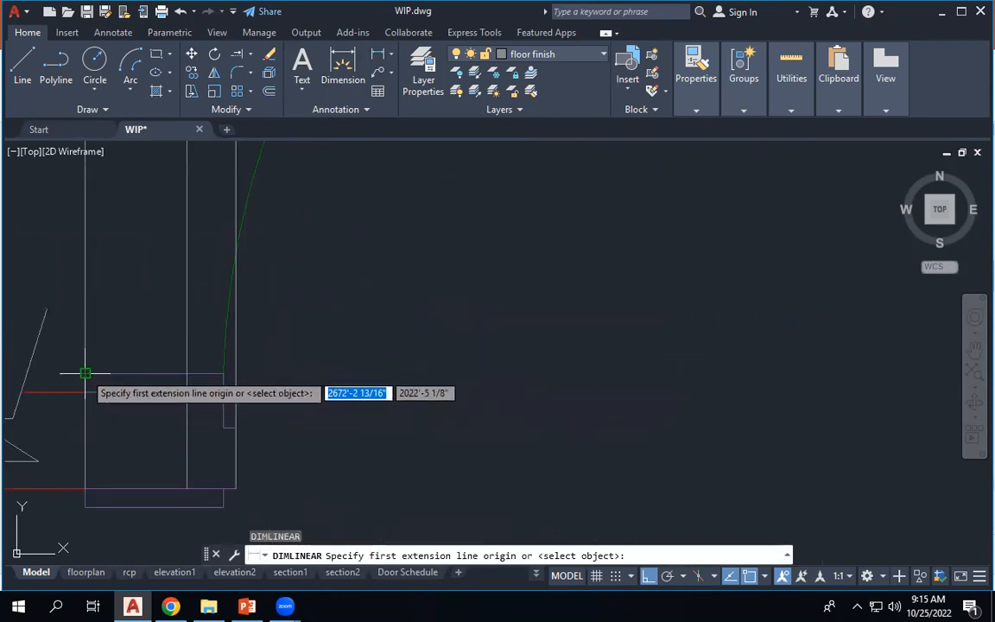
pyautogui.click(236, 489)
pyautogui.click(236, 426)
pyautogui.scroll(-3, 395, 349)
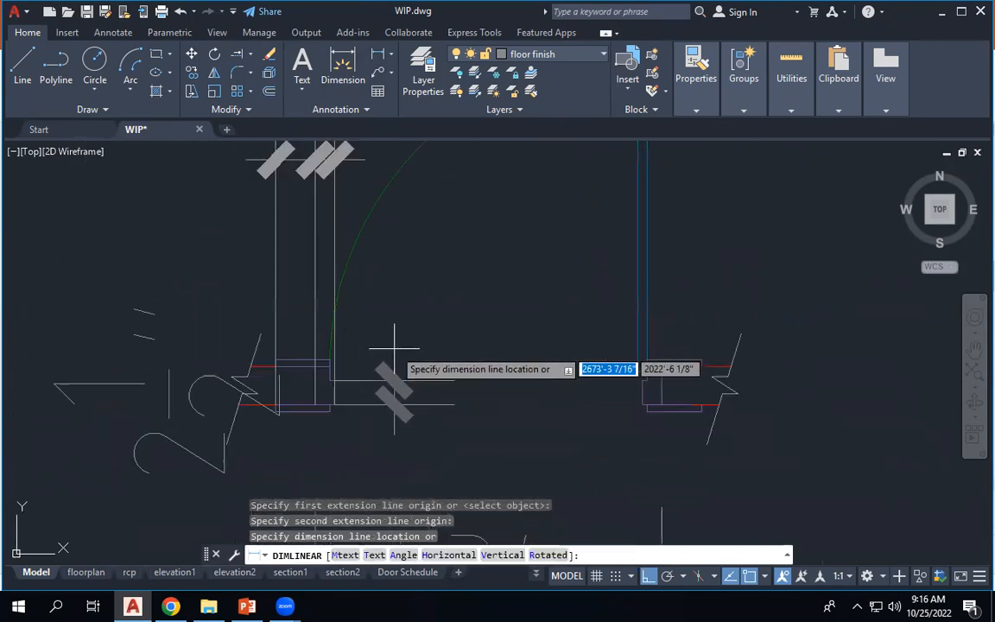
pyautogui.scroll(-2, 395, 349)
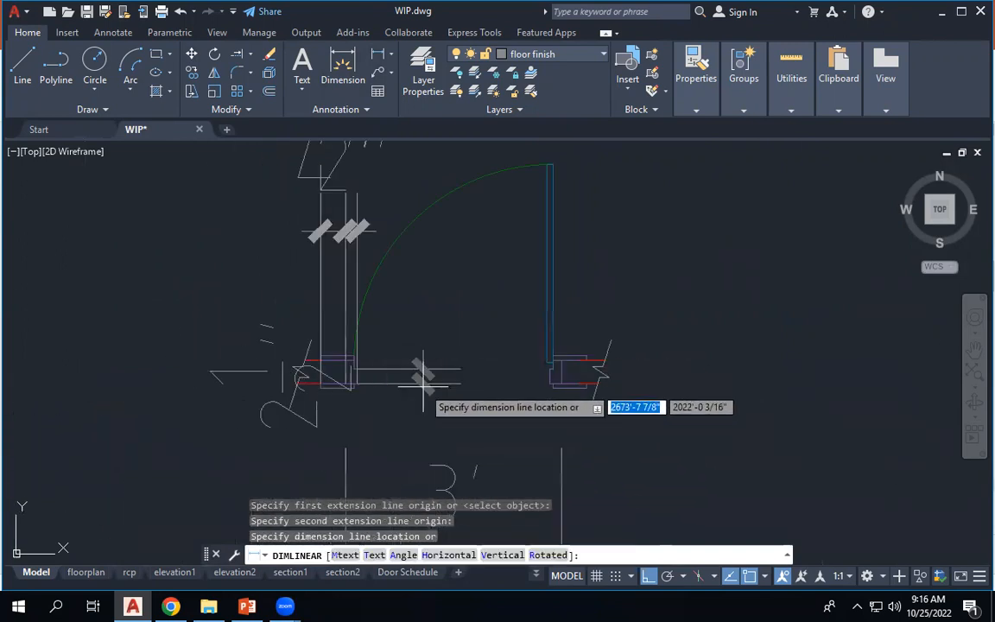
pyautogui.click(233, 397)
pyautogui.scroll(5, 382, 355)
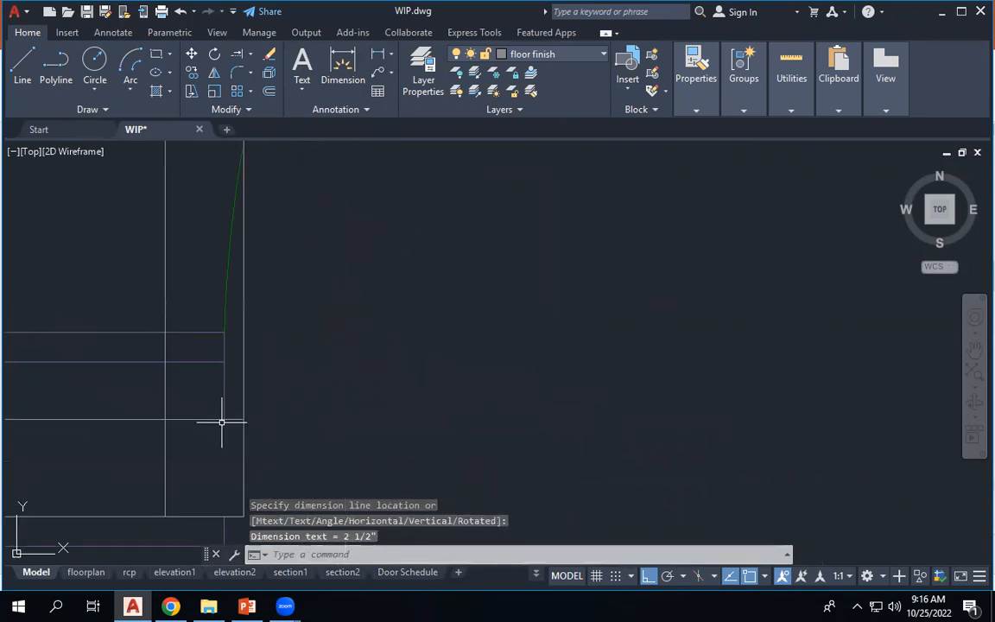
# Add a vertical linear dimension of the left frame's rebate, from its inner corner to the upper wall face, placed left of the jamb.
pyautogui.press('Return')
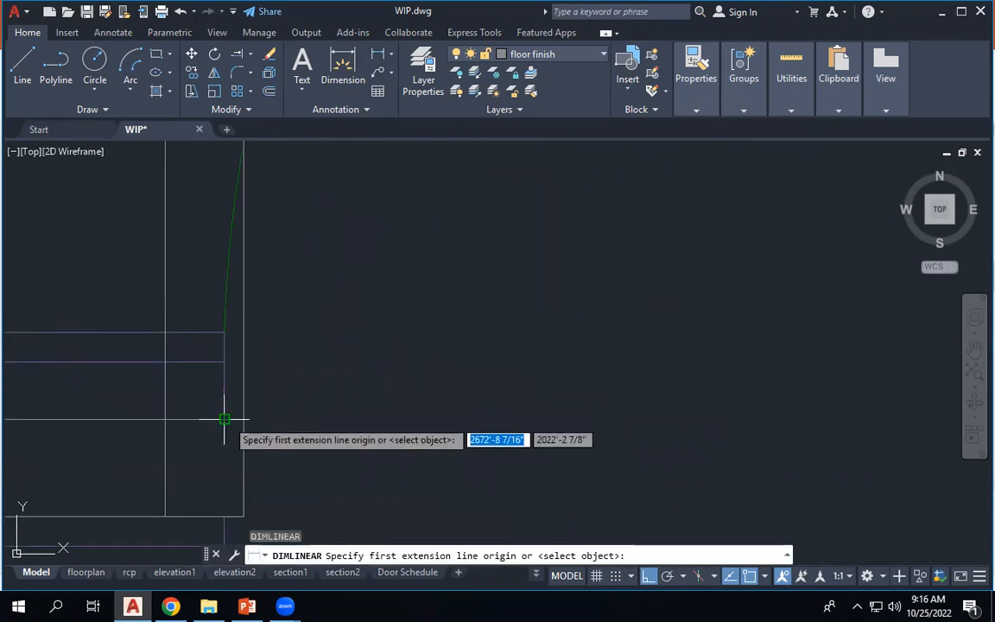
pyautogui.click(224, 419)
pyautogui.click(224, 362)
pyautogui.scroll(-3, 320, 384)
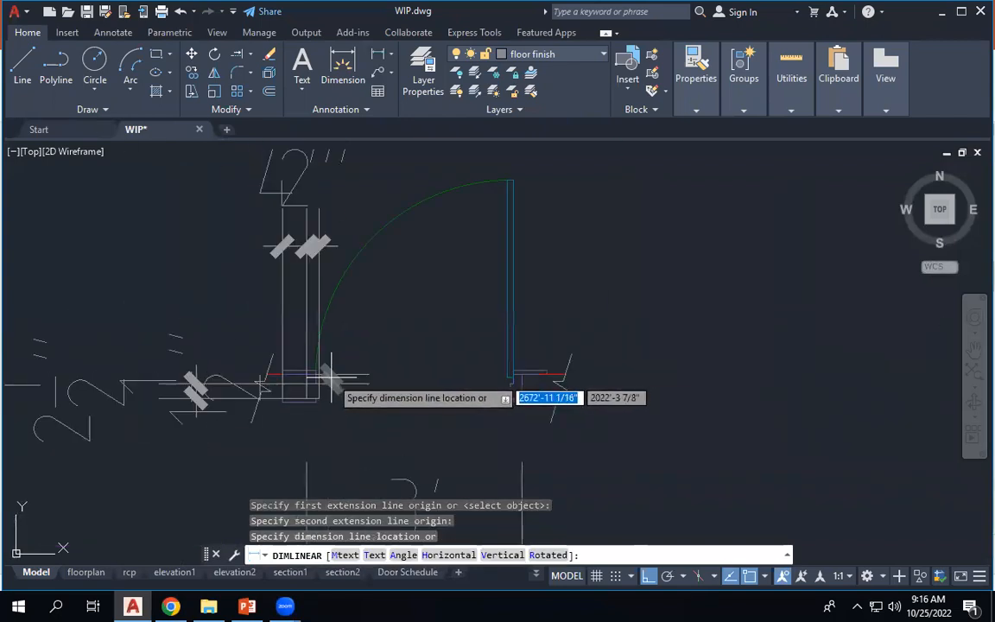
pyautogui.click(250, 330)
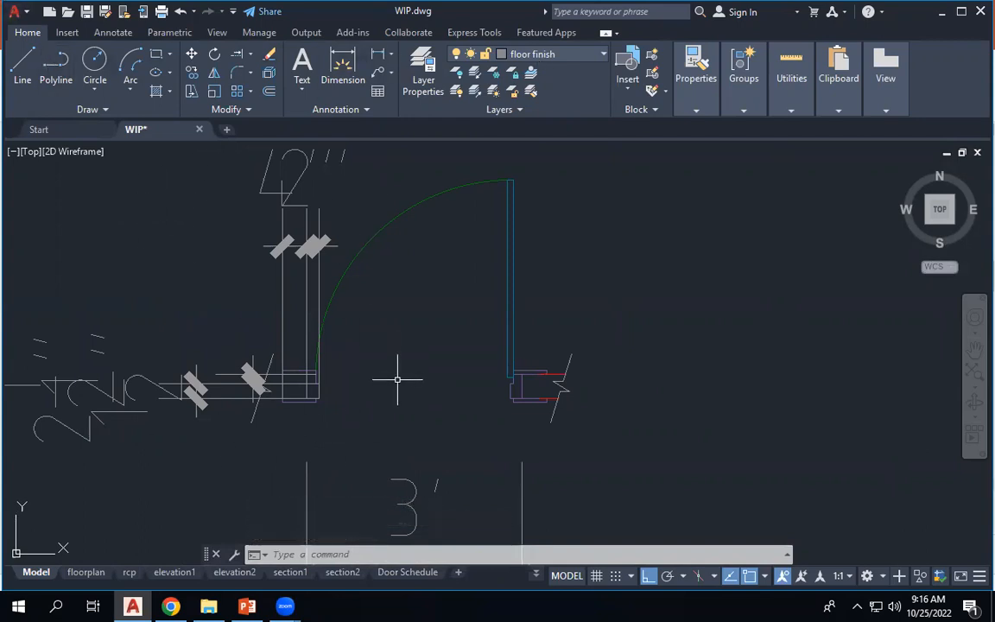
pyautogui.scroll(-4, 289, 412)
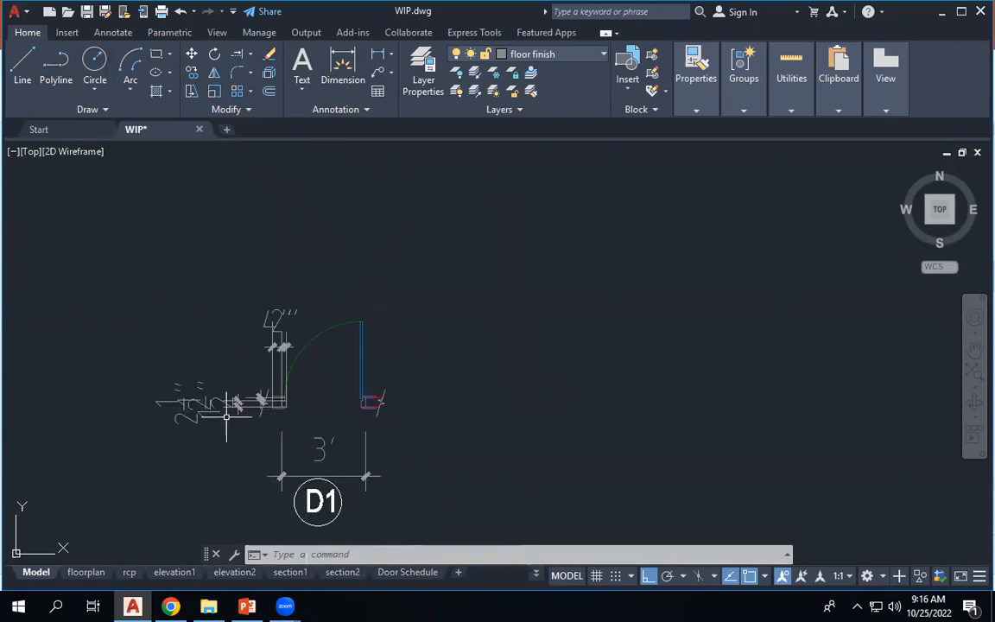
pyautogui.scroll(4, 227, 407)
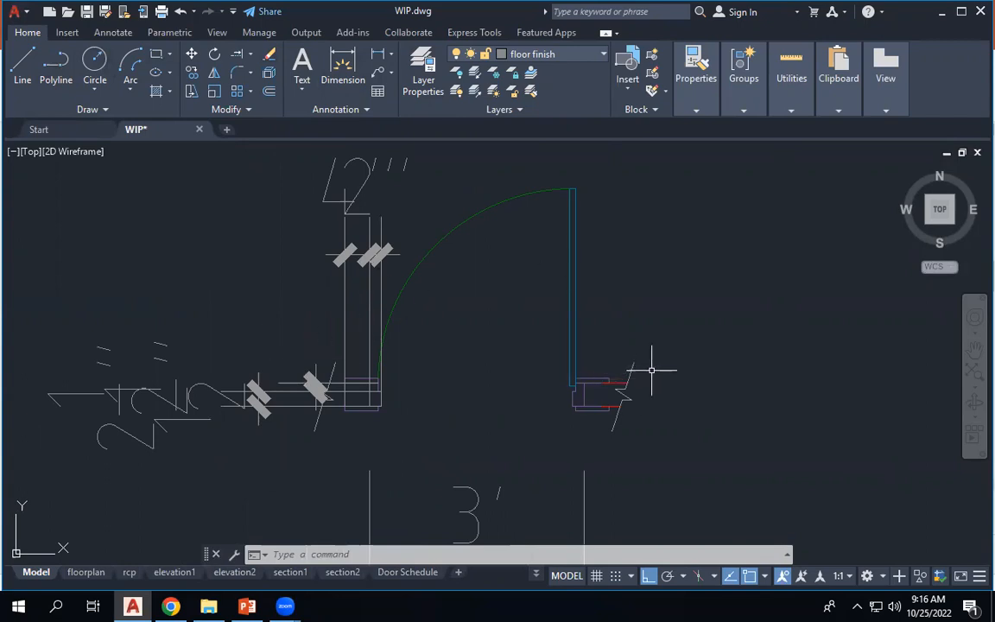
pyautogui.scroll(4, 645, 373)
pyautogui.scroll(-5, 467, 416)
pyautogui.scroll(4, 480, 178)
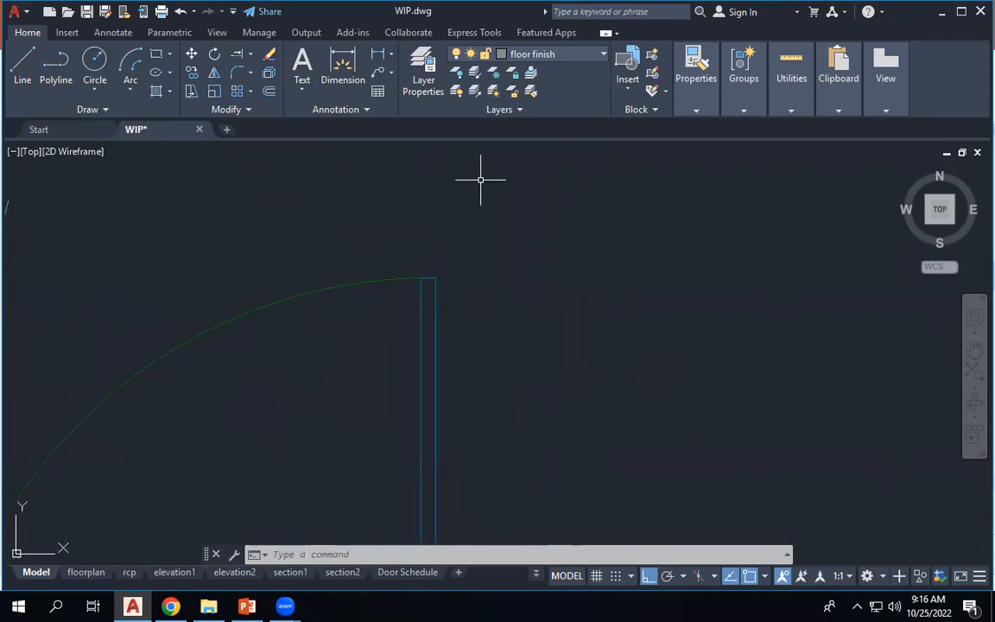
pyautogui.scroll(-2, 475, 166)
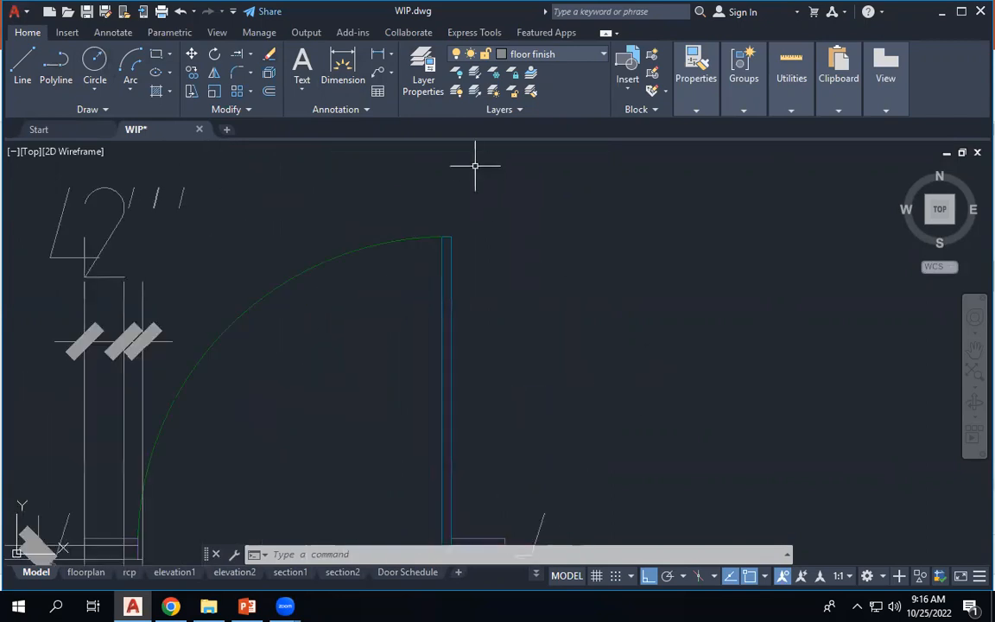
# Place a horizontal multileader with its arrowhead inside the right door frame and its landing to the left in the door opening.
pyautogui.click(377, 73)
pyautogui.scroll(5, 479, 229)
pyautogui.scroll(-7, 591, 160)
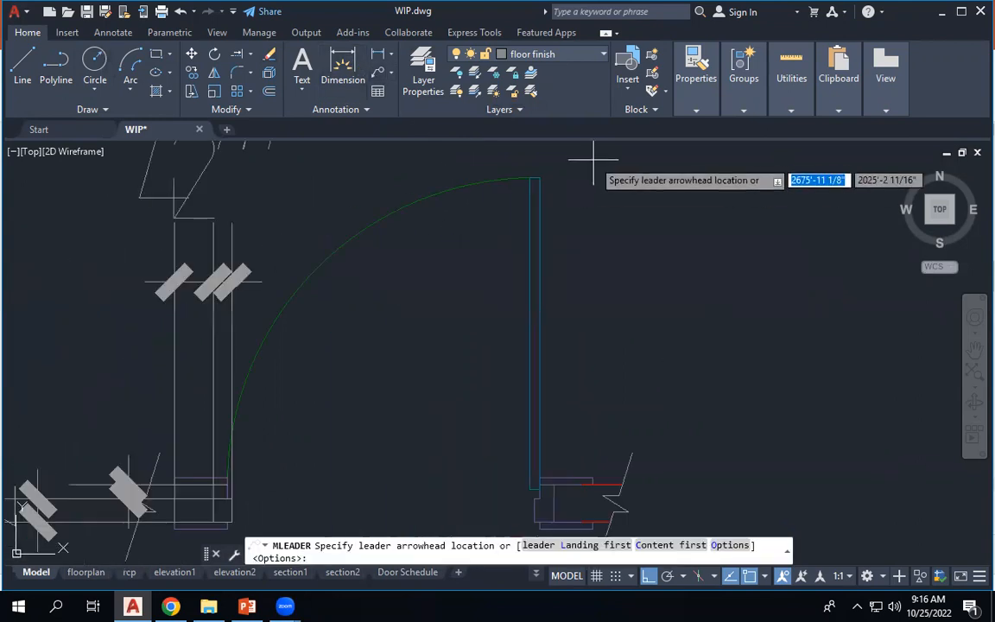
pyautogui.scroll(4, 579, 355)
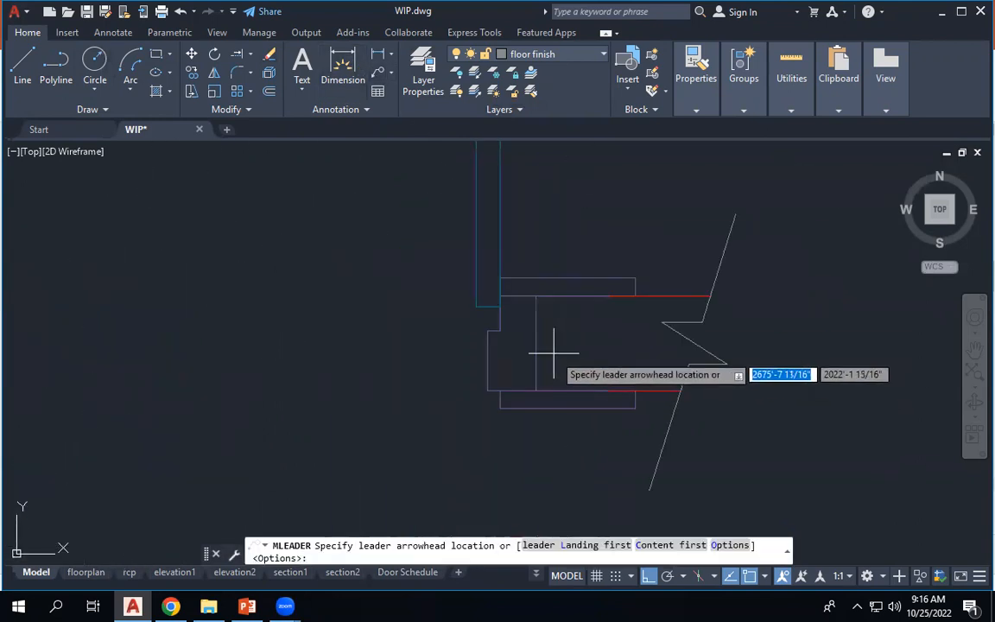
pyautogui.click(508, 347)
pyautogui.click(407, 348)
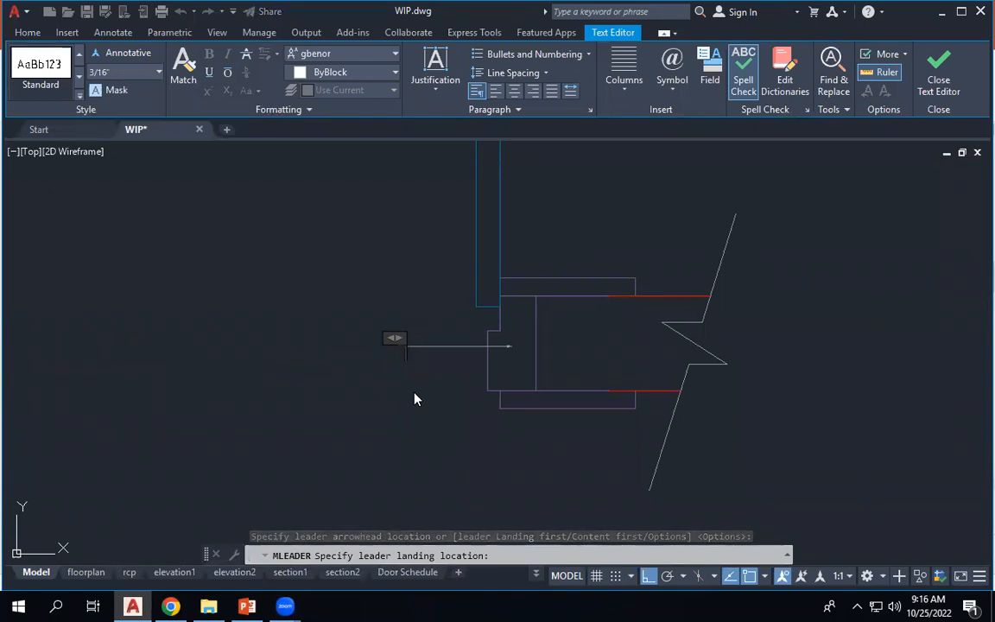
pyautogui.scroll(-8, 562, 458)
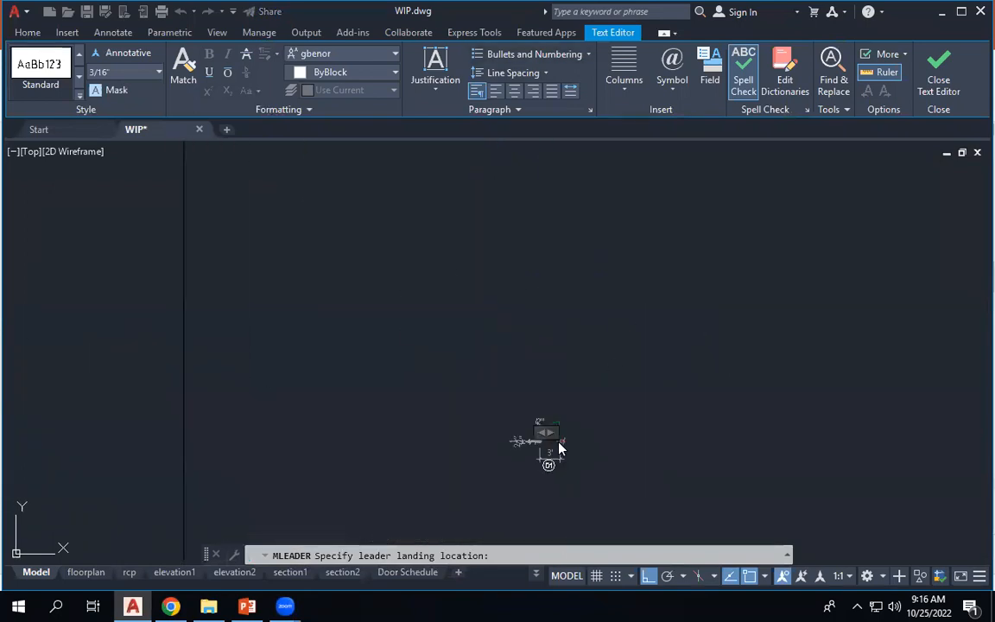
pyautogui.scroll(5, 544, 269)
pyautogui.scroll(-5, 545, 268)
pyautogui.scroll(8, 505, 429)
pyautogui.scroll(10, 505, 429)
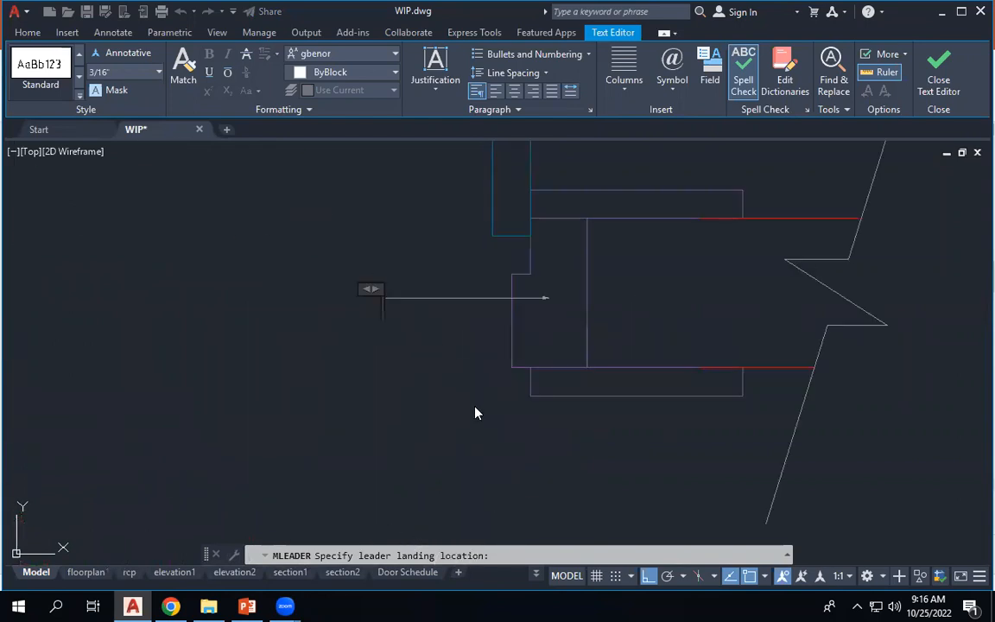
# Enter the frame leader's note text as 2" X 4" timber frame and finish the note.
pyautogui.write('2" 4')
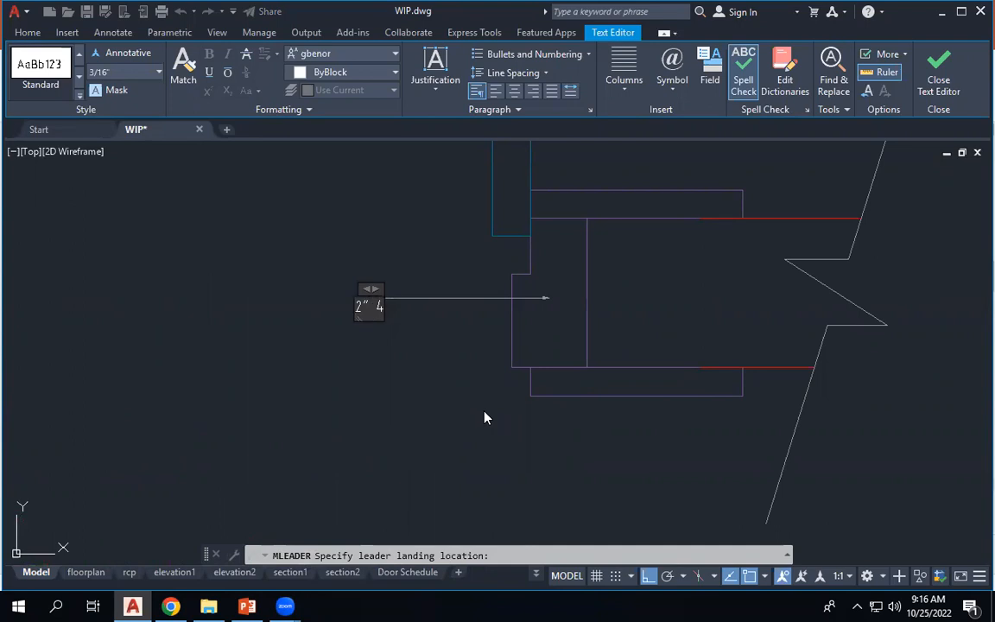
pyautogui.press('BackSpace')
pyautogui.press('BackSpace')
pyautogui.write('X 4"')
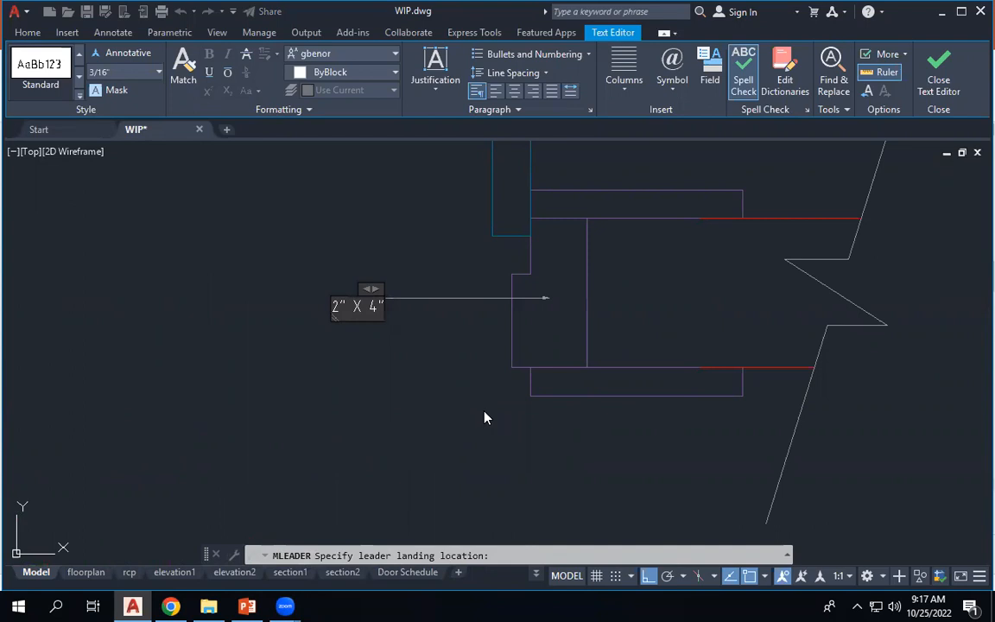
pyautogui.write('ti')
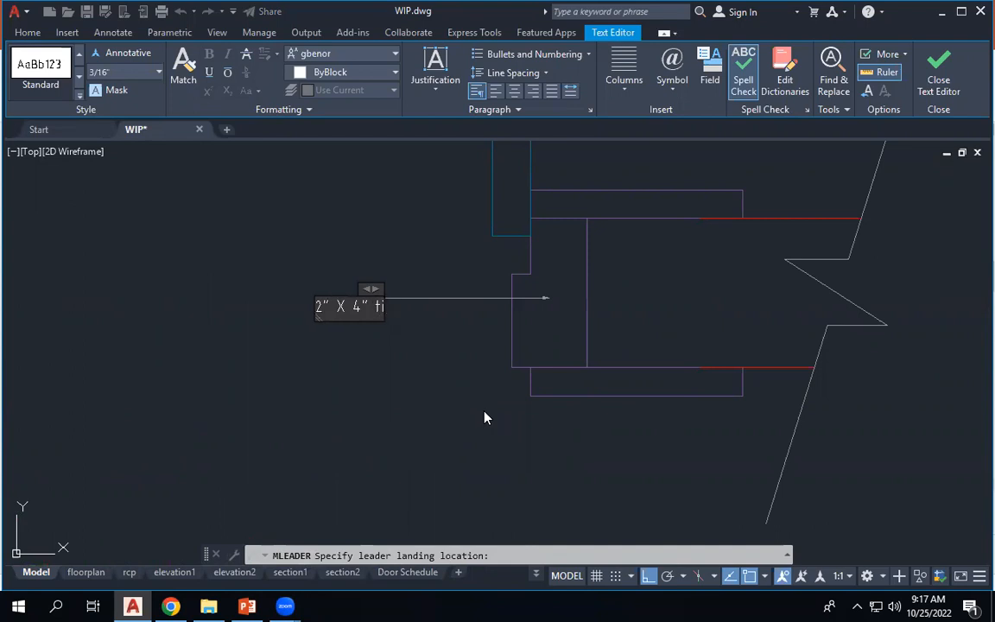
pyautogui.write('mber fram')
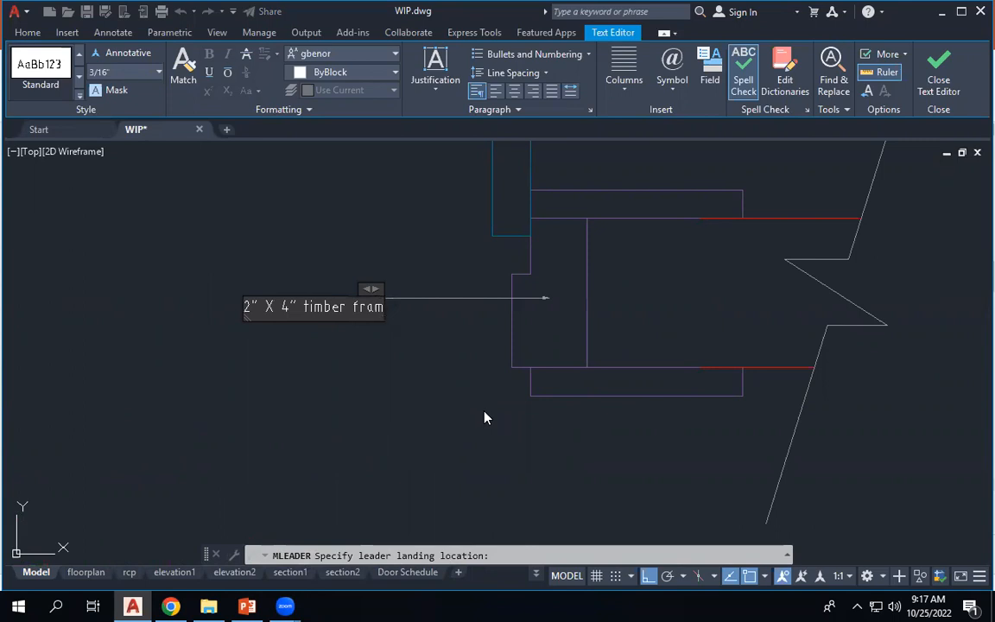
pyautogui.write('e')
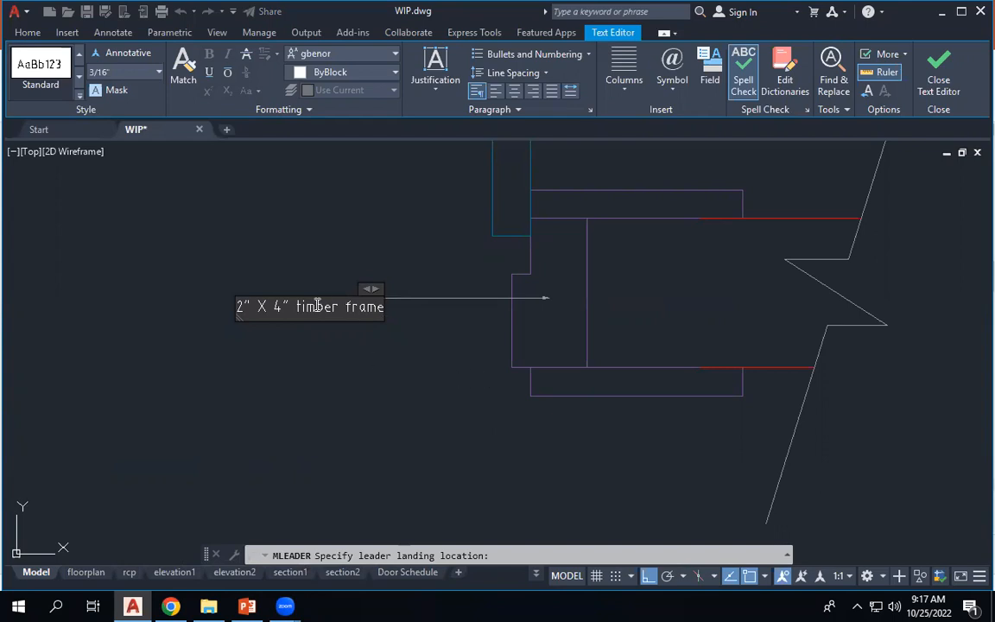
pyautogui.click(328, 257)
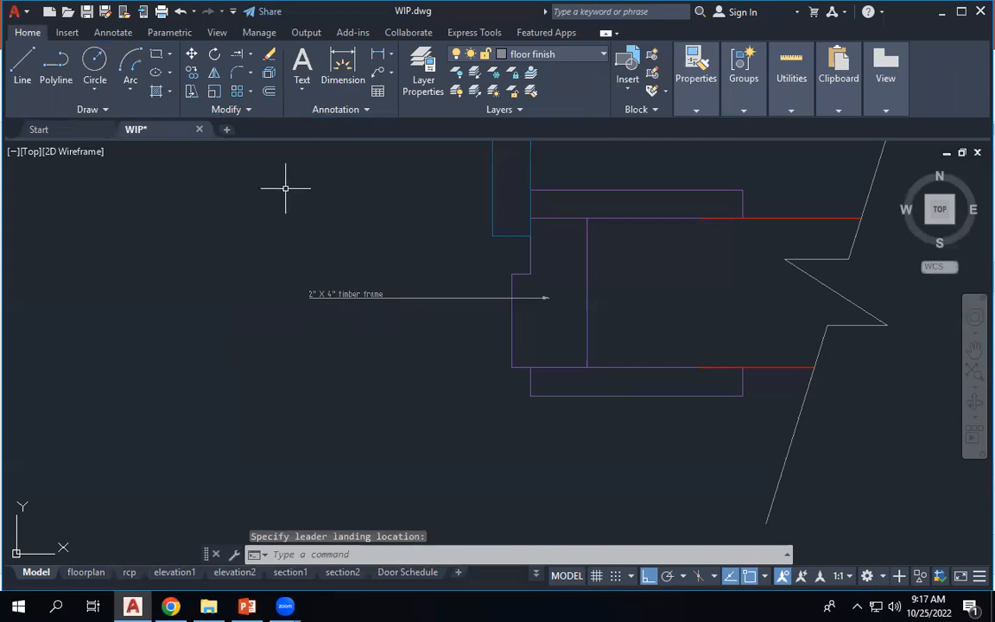
# Place an angled multileader with its arrowhead inside the right jamb's upper architrave and its landing above and to the right, with Ortho off.
pyautogui.click(378, 72)
pyautogui.scroll(-4, 418, 401)
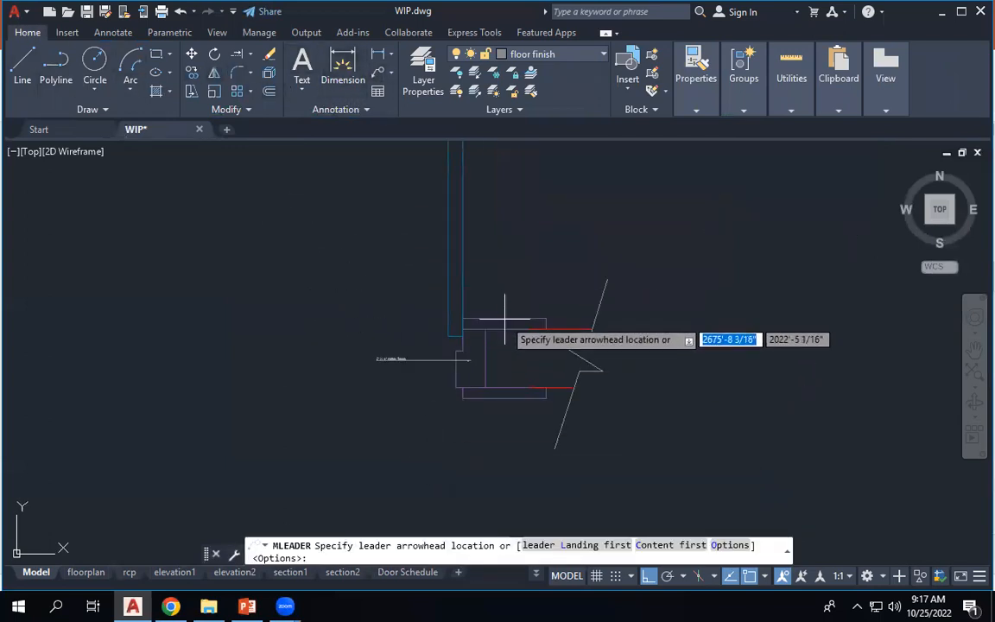
pyautogui.scroll(5, 508, 316)
pyautogui.click(471, 340)
pyautogui.scroll(-5, 350, 363)
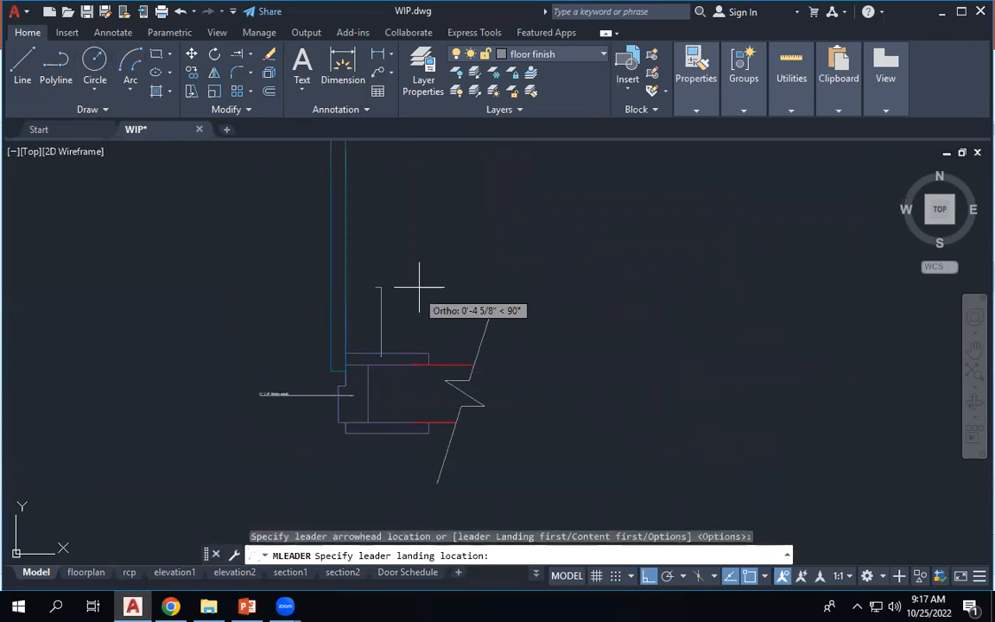
pyautogui.press('F8')
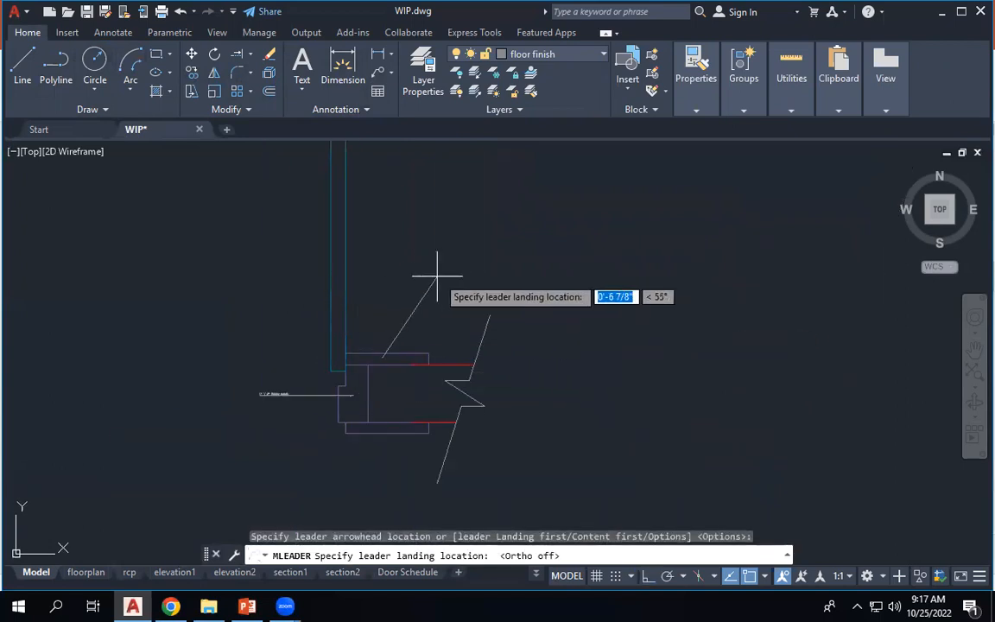
pyautogui.click(404, 304)
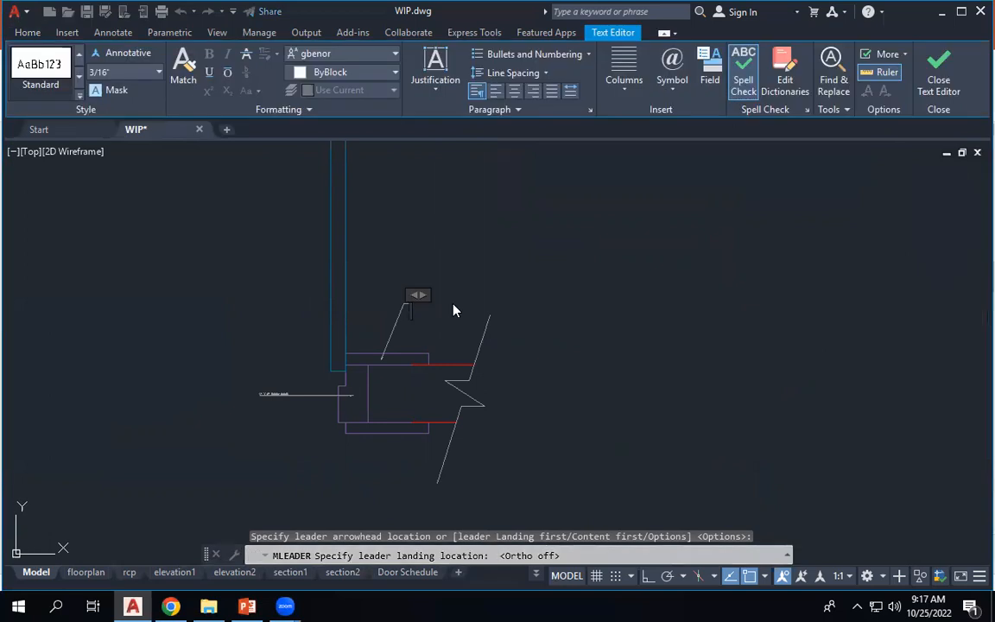
# Write the architrave leader's note as 3/4" thick timber architreve.
pyautogui.write('1/')
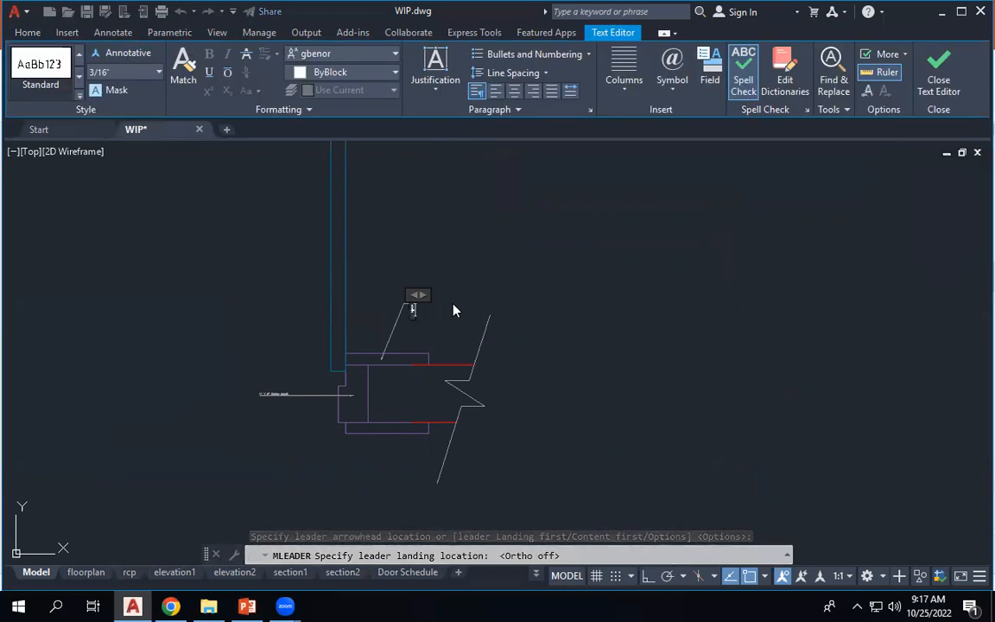
pyautogui.write('2 ')
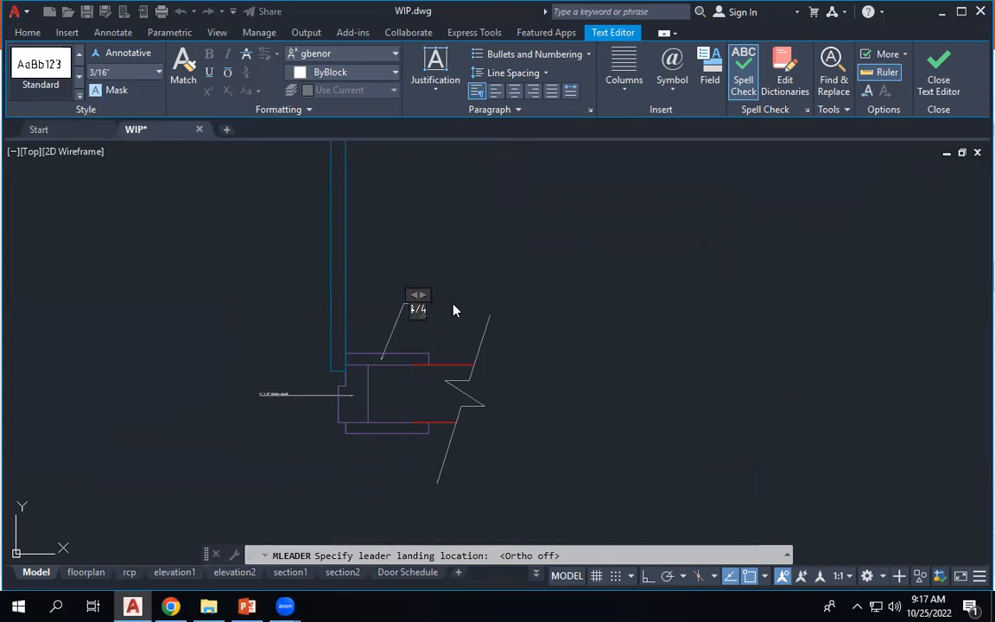
pyautogui.write('"')
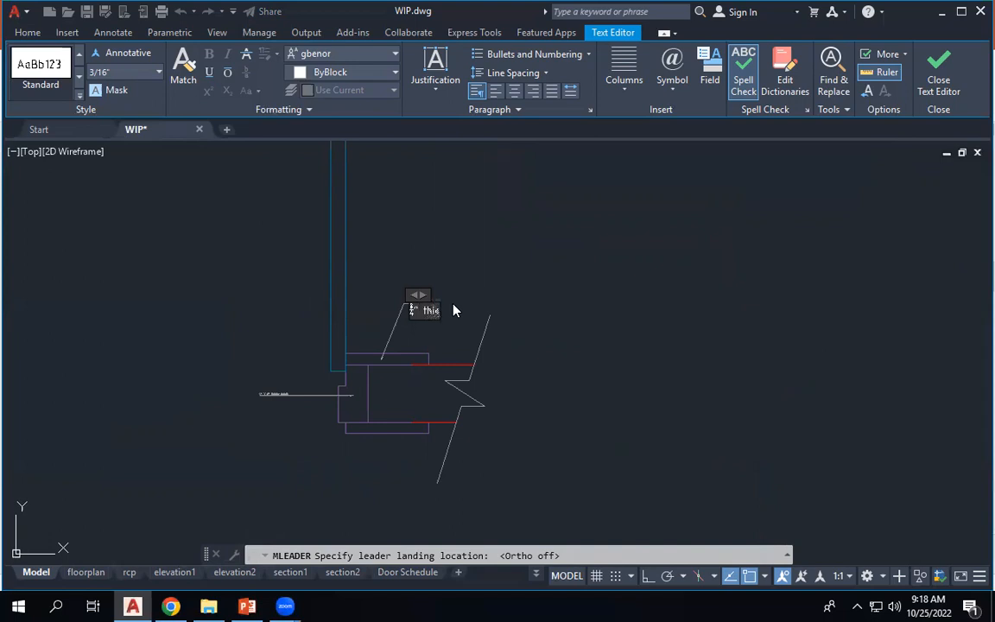
pyautogui.write(' thick timber architreve')
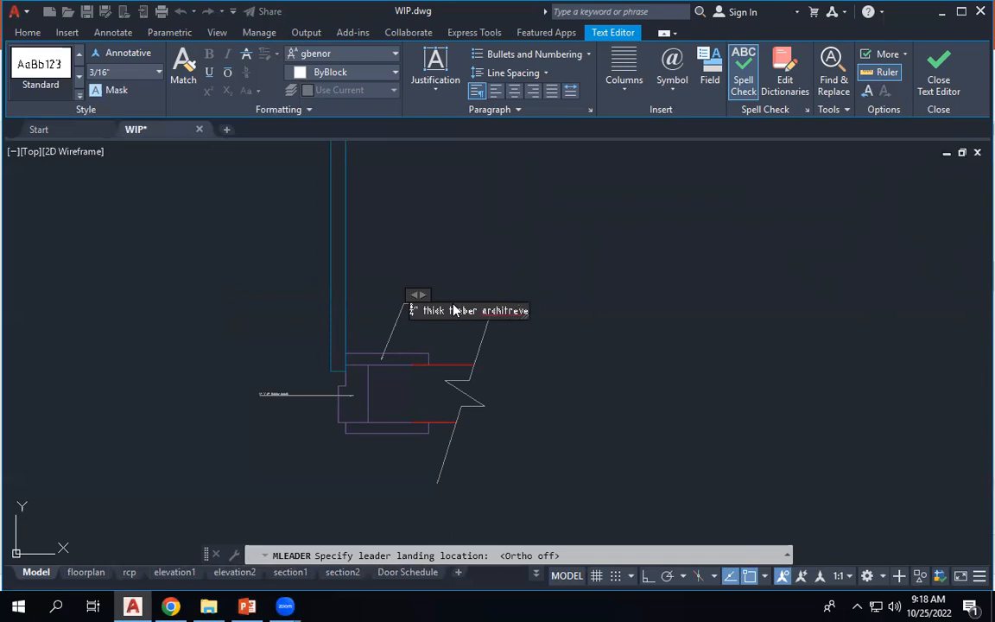
pyautogui.scroll(4, 551, 298)
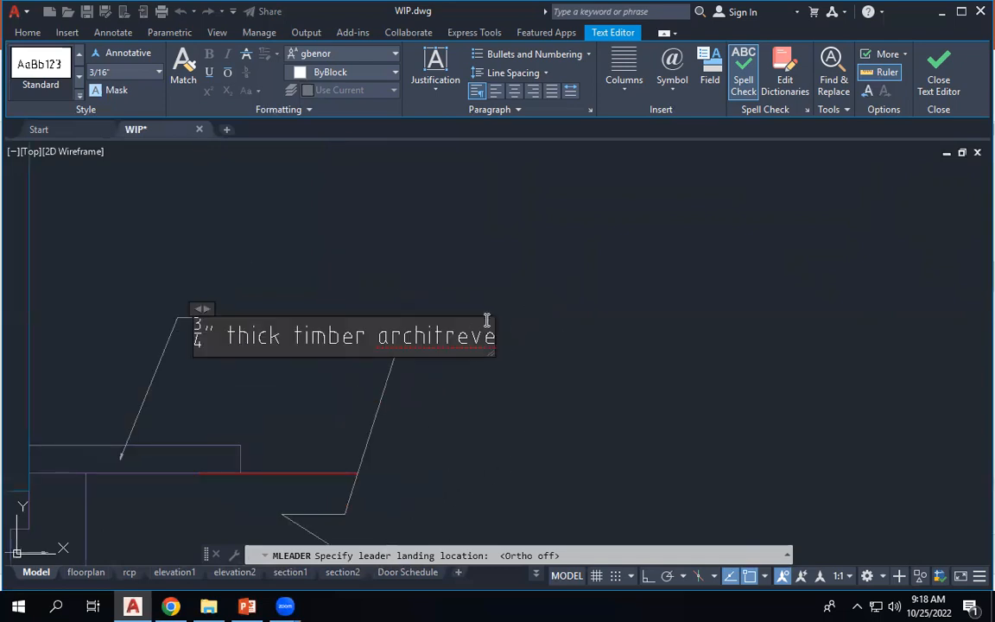
# Try to correct the misspelled word "architreve" through the spelling suggestions in the leader note.
pyautogui.rightClick(464, 337)
pyautogui.click(423, 338)
pyautogui.rightClick(426, 337)
pyautogui.click(419, 339)
pyautogui.rightClick(419, 338)
pyautogui.click(376, 338)
pyautogui.click(641, 335)
# Correct the spelling of "architreve" to "architrave" in the leader note.
pyautogui.scroll(4, 280, 326)
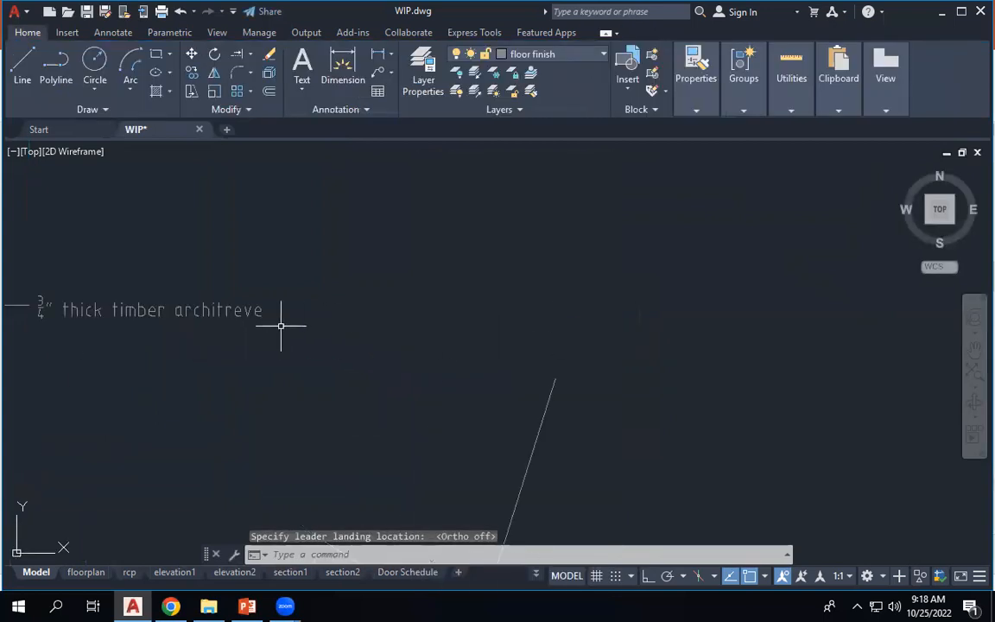
pyautogui.doubleClick(211, 302)
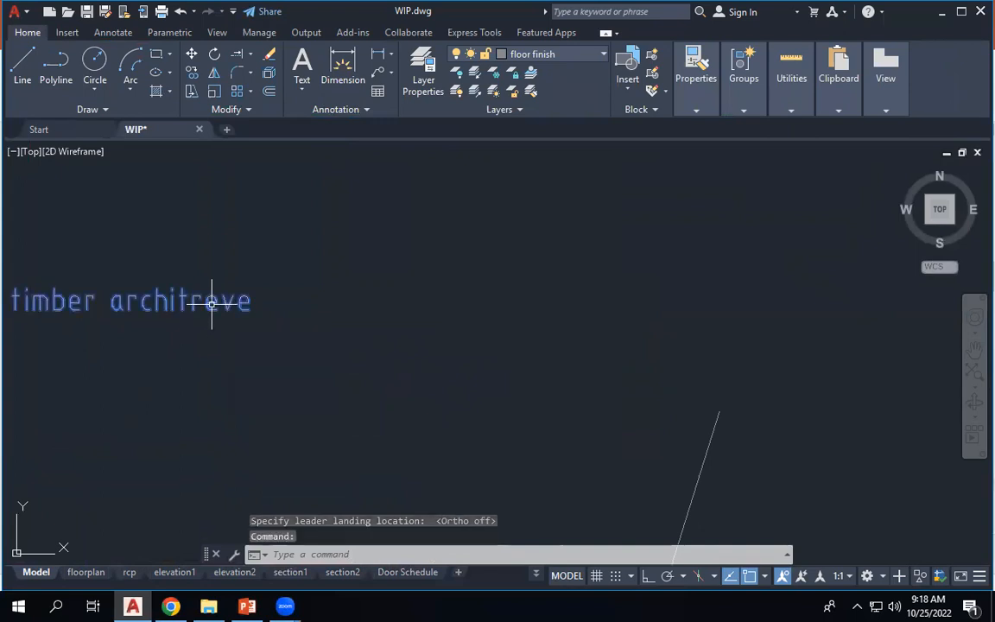
pyautogui.click(215, 304)
pyautogui.press('BackSpace')
pyautogui.write('a')
pyautogui.click(460, 298)
pyautogui.scroll(-3, 444, 304)
pyautogui.scroll(2, 400, 309)
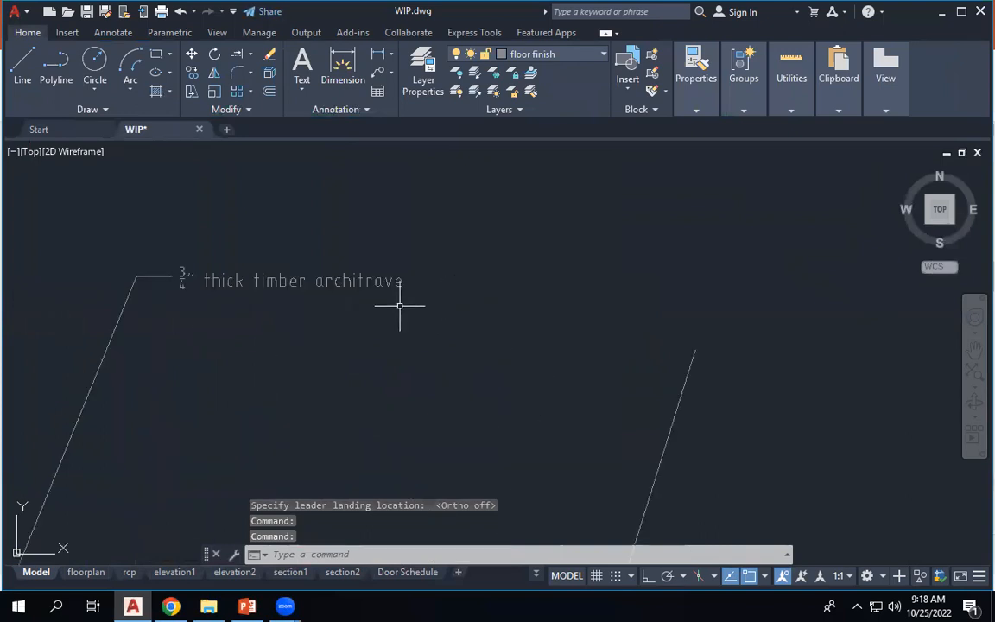
# Reopen the architrave note and append "screwed to the door frame" to its text.
pyautogui.doubleClick(397, 283)
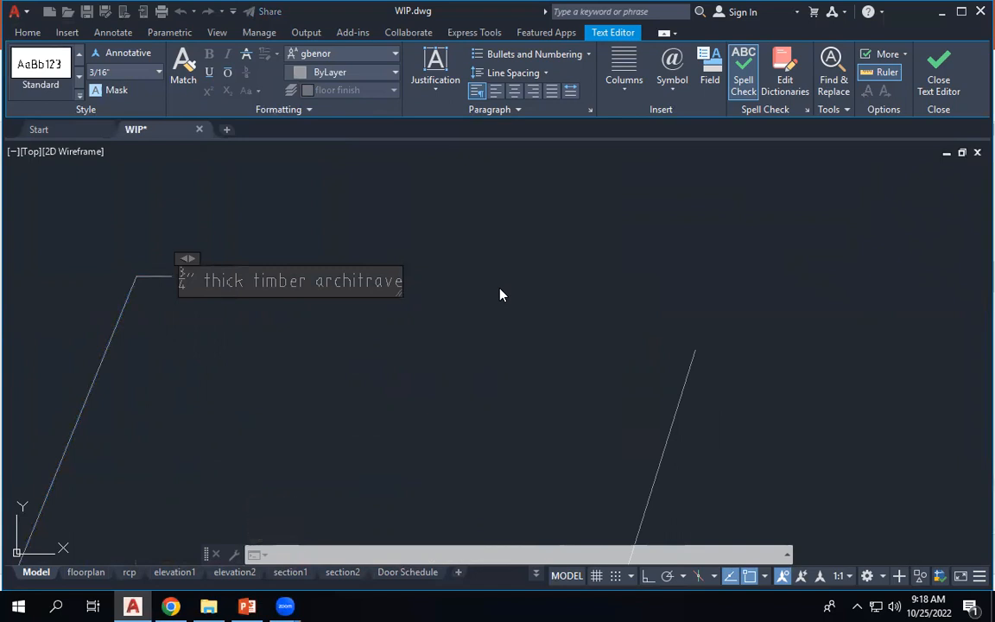
pyautogui.scroll(-5, 576, 257)
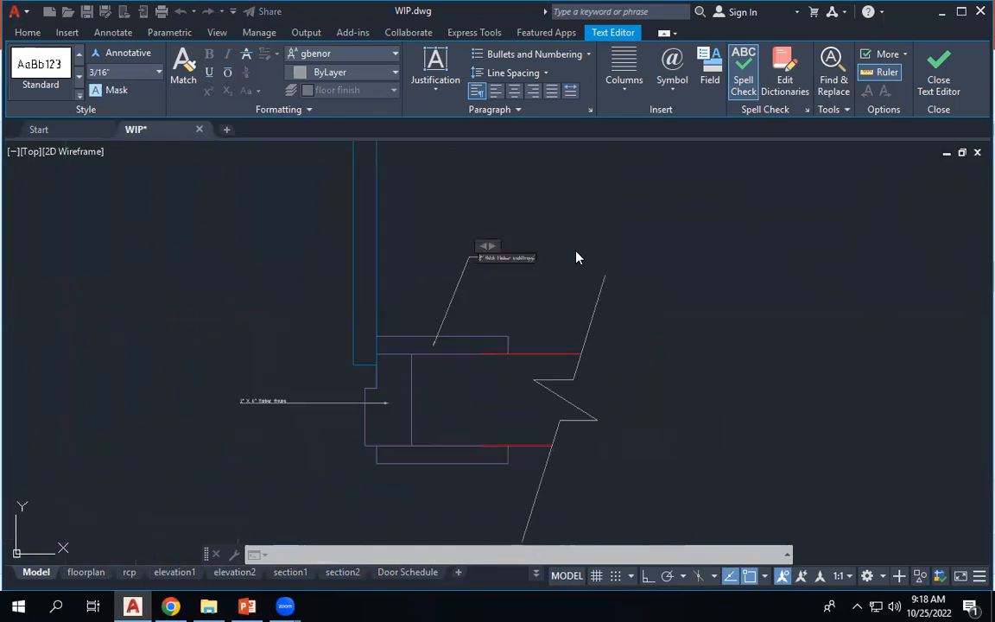
pyautogui.scroll(4, 498, 301)
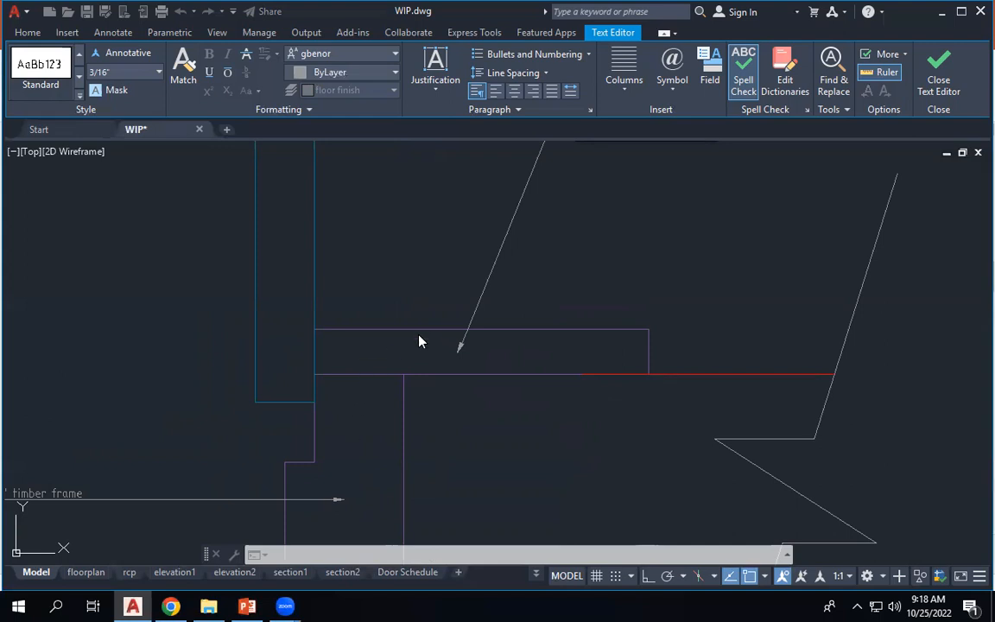
pyautogui.scroll(-4, 433, 386)
pyautogui.scroll(3, 464, 298)
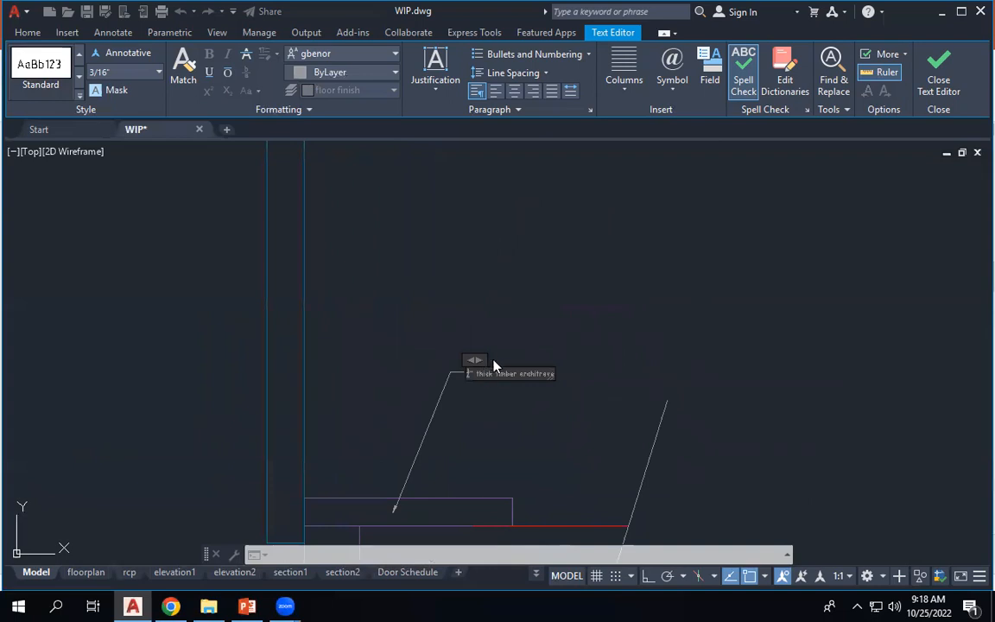
pyautogui.scroll(2, 531, 377)
pyautogui.scroll(3, 435, 400)
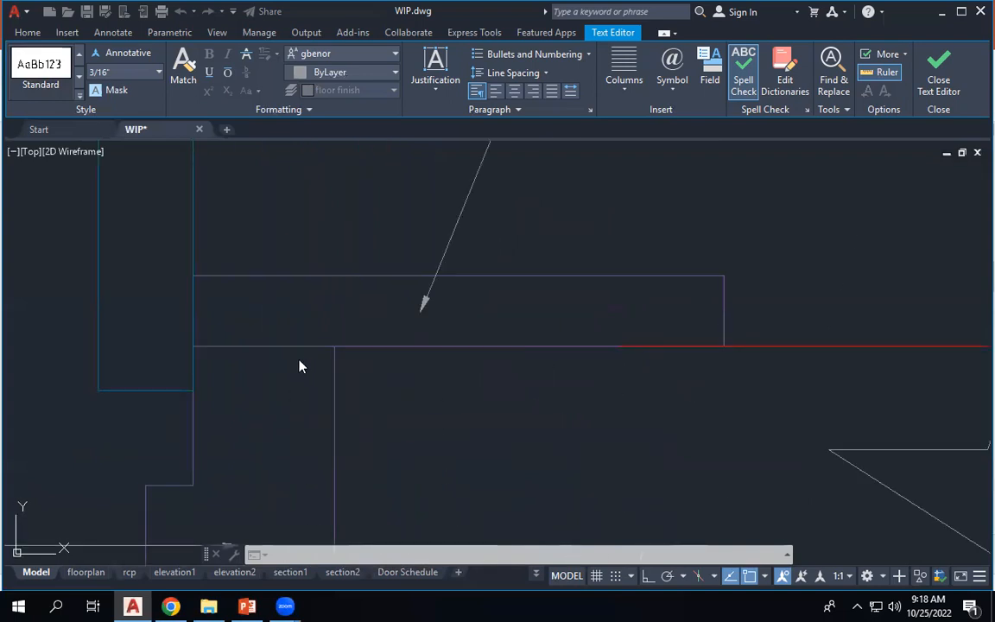
pyautogui.scroll(-3, 483, 416)
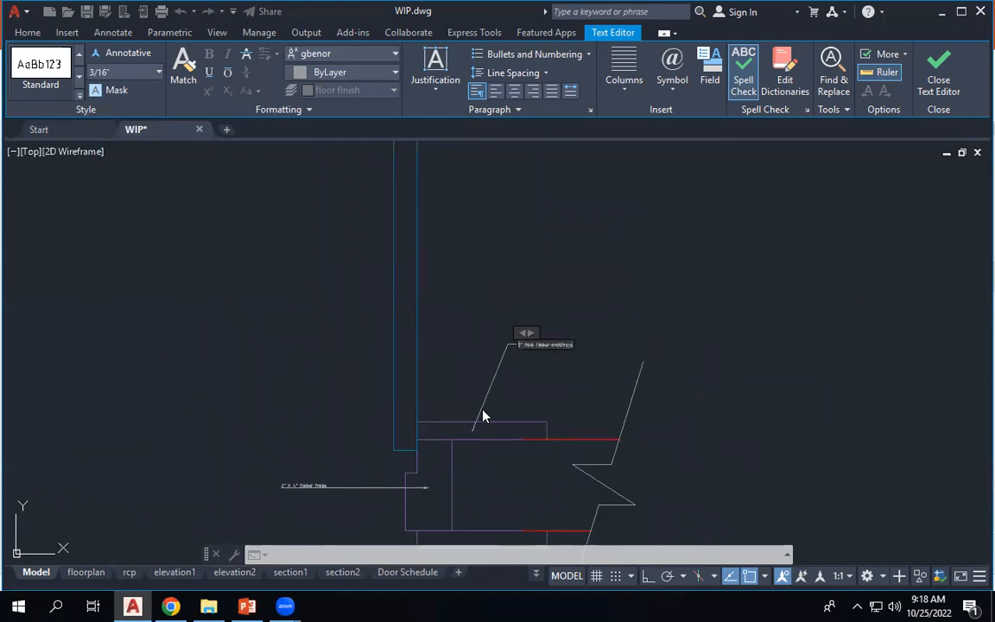
pyautogui.scroll(5, 545, 369)
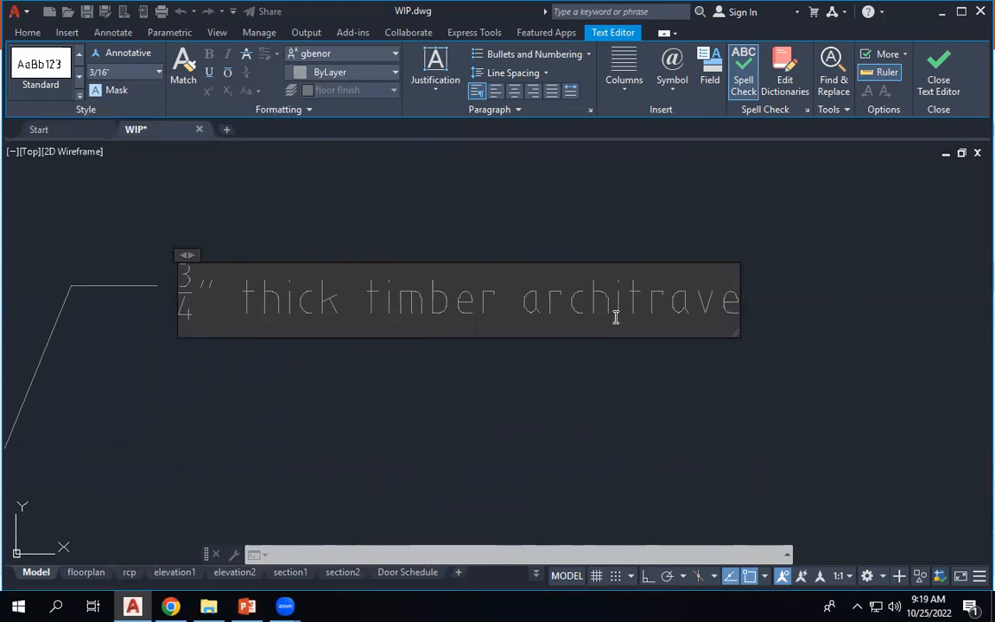
pyautogui.write('scr')
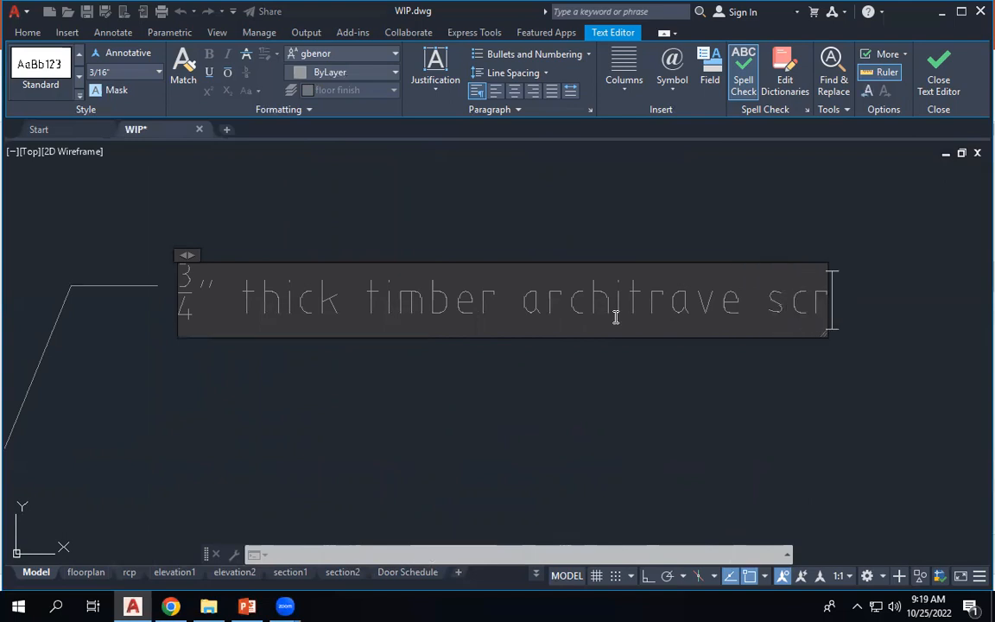
pyautogui.write('ewed to')
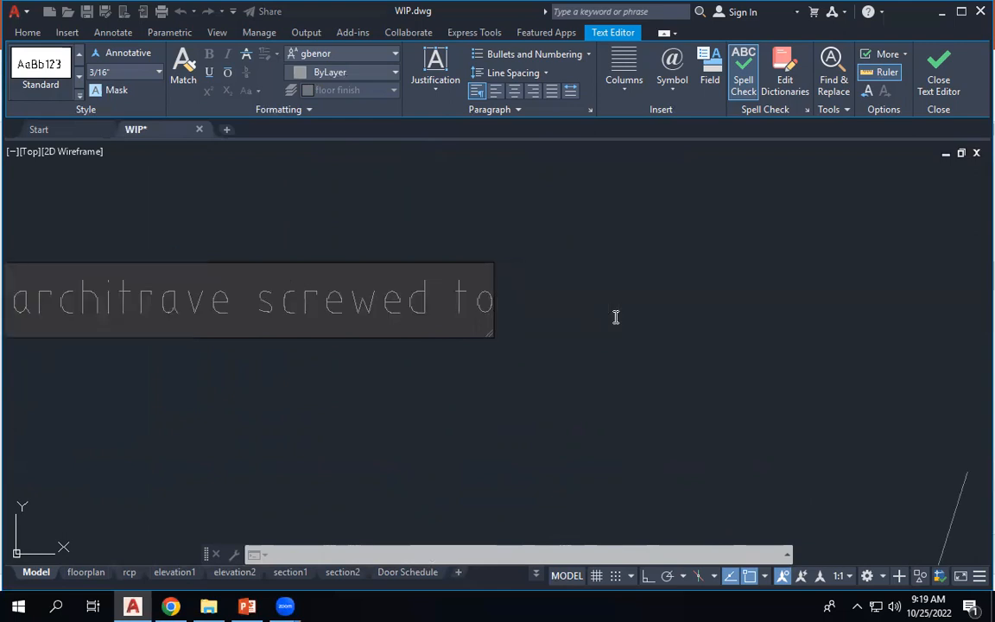
pyautogui.write(' the ')
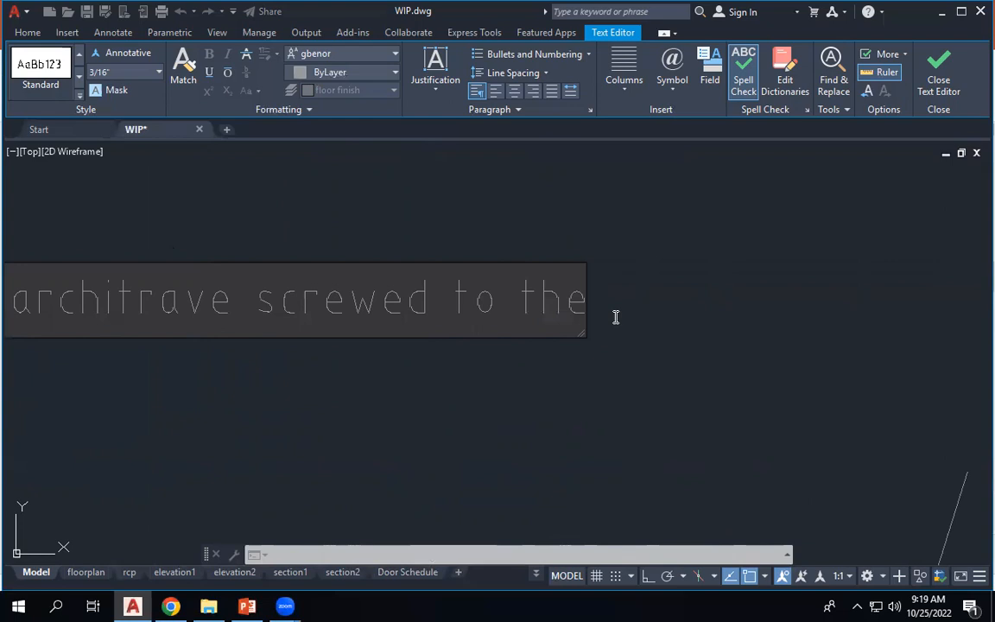
pyautogui.write('door frame')
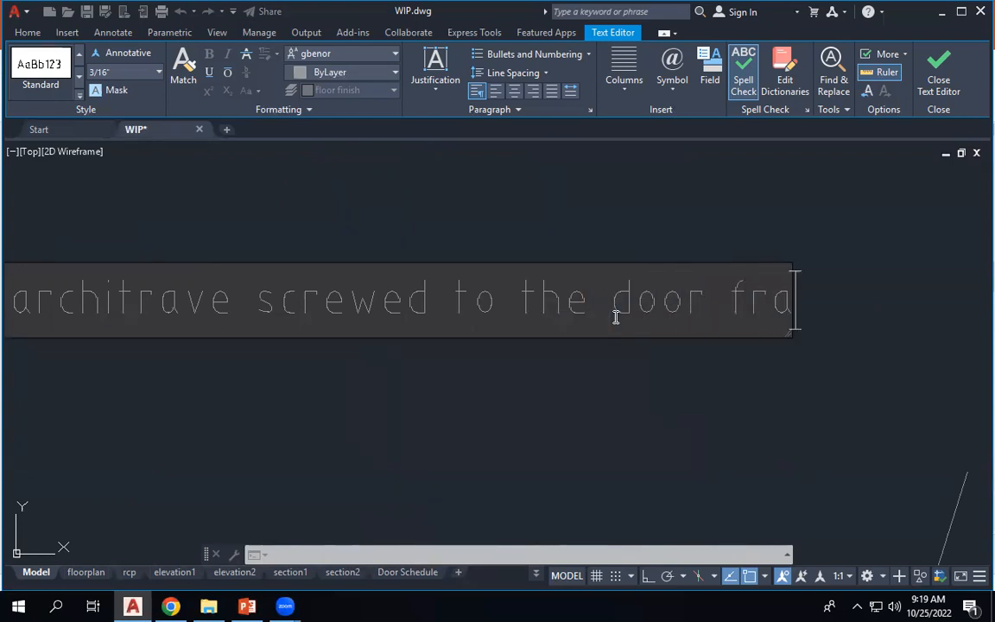
# Insert "is to be" before "screwed" in the architrave note and finish editing it.
pyautogui.press('Left')
pyautogui.press('Left')
pyautogui.press('Left')
pyautogui.press('Left')
pyautogui.press('Left')
pyautogui.press('Left')
pyautogui.press('Left')
pyautogui.press('Left')
pyautogui.press('Left')
pyautogui.press('Left')
pyautogui.press('Left')
pyautogui.press('Left')
pyautogui.press('Left')
pyautogui.press('Left')
pyautogui.press('Left')
pyautogui.press('Left')
pyautogui.press('Left')
pyautogui.press('Left')
pyautogui.press('Left')
pyautogui.press('Left')
pyautogui.press('Left')
pyautogui.press('Left')
pyautogui.press('Left')
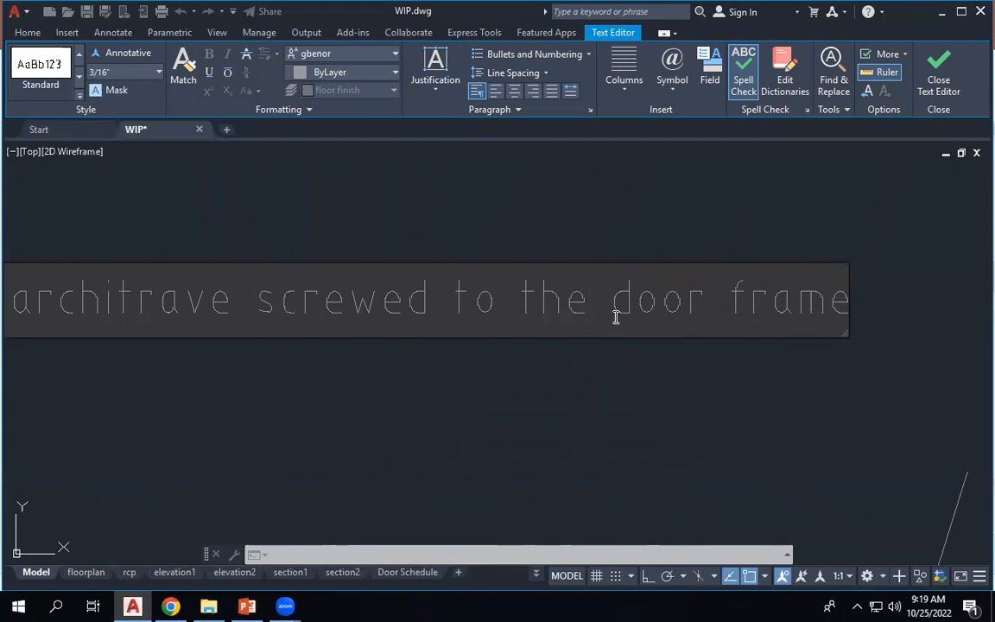
pyautogui.write('is to be')
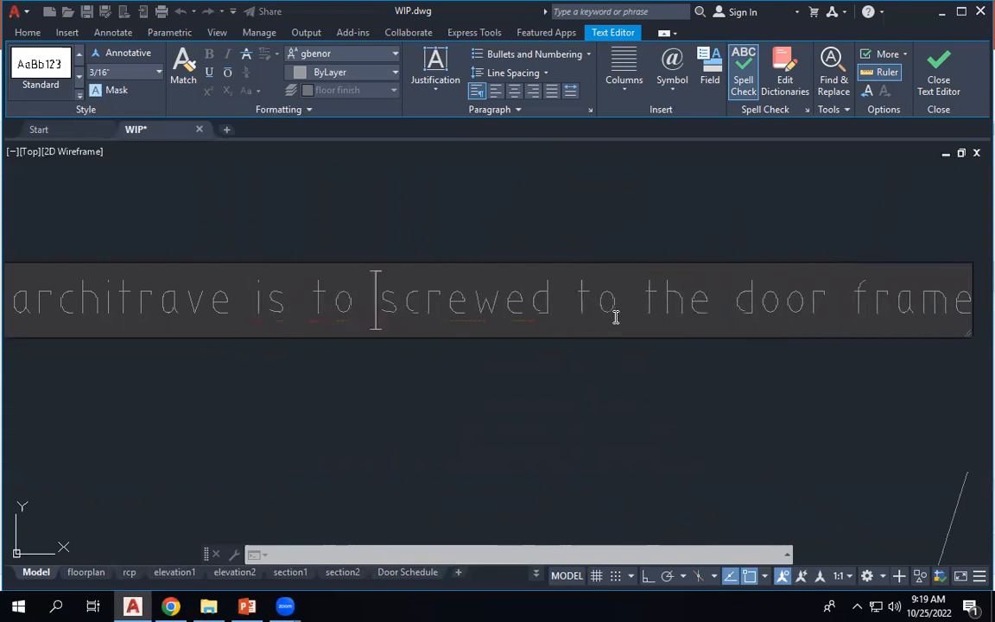
pyautogui.click(487, 225)
pyautogui.scroll(-3, 494, 259)
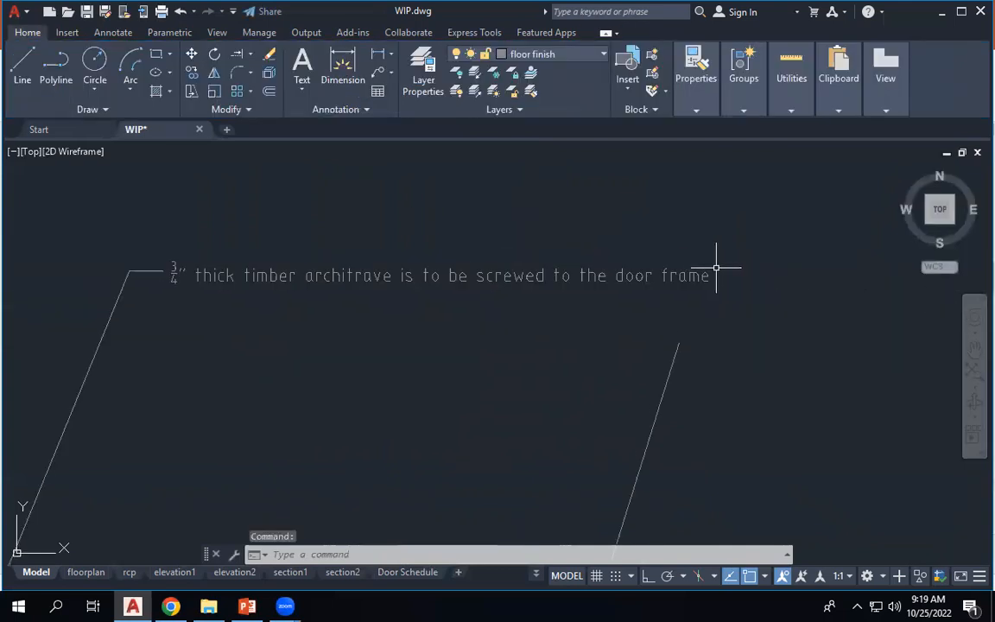
pyautogui.scroll(-3, 774, 272)
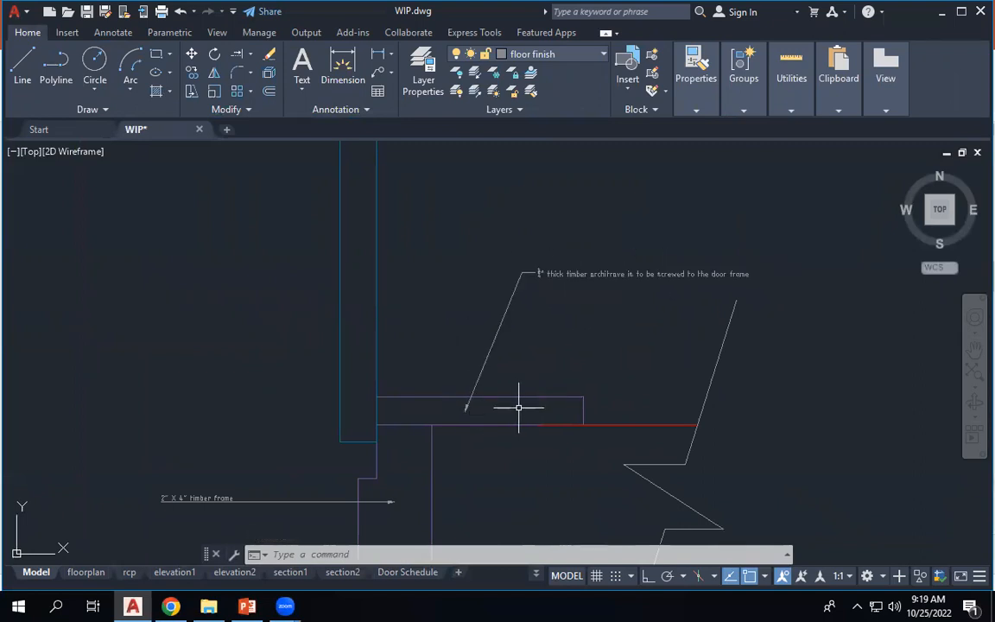
pyautogui.scroll(-2, 570, 248)
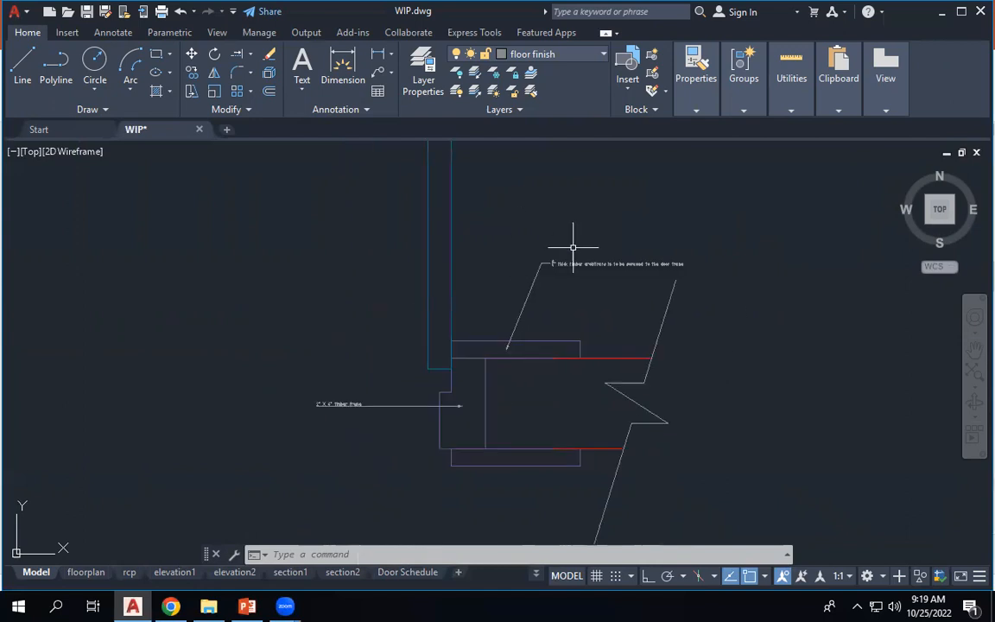
pyautogui.scroll(-1, 573, 248)
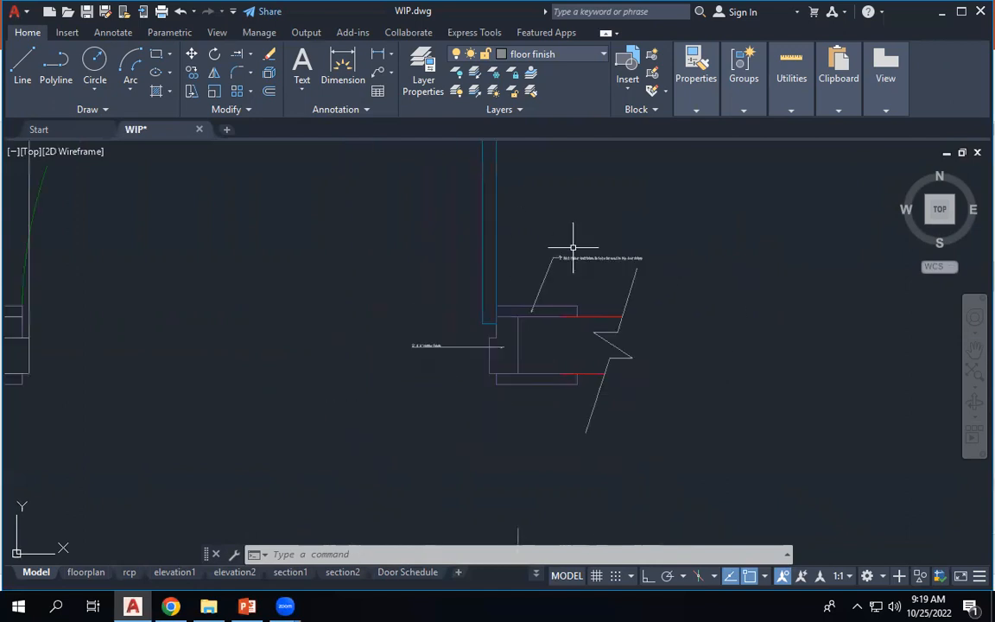
# Add a multileader pointing at the open door leaf and begin its note with "1" thick engineered".
pyautogui.scroll(-3, 601, 282)
pyautogui.scroll(2, 506, 284)
pyautogui.scroll(-3, 521, 311)
pyautogui.scroll(4, 552, 202)
pyautogui.scroll(2, 550, 202)
pyautogui.scroll(-2, 522, 215)
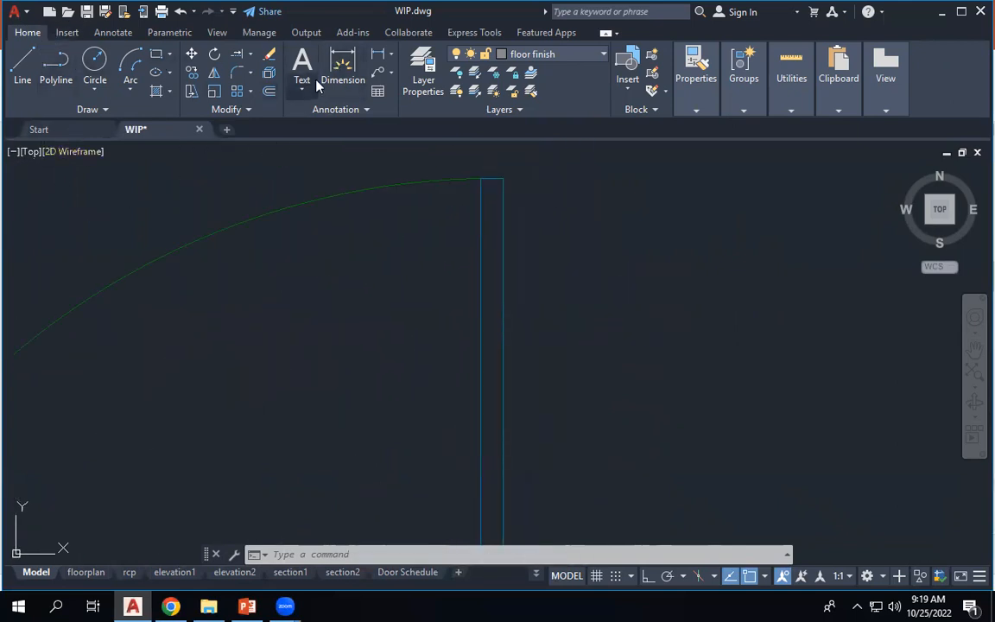
pyautogui.click(377, 72)
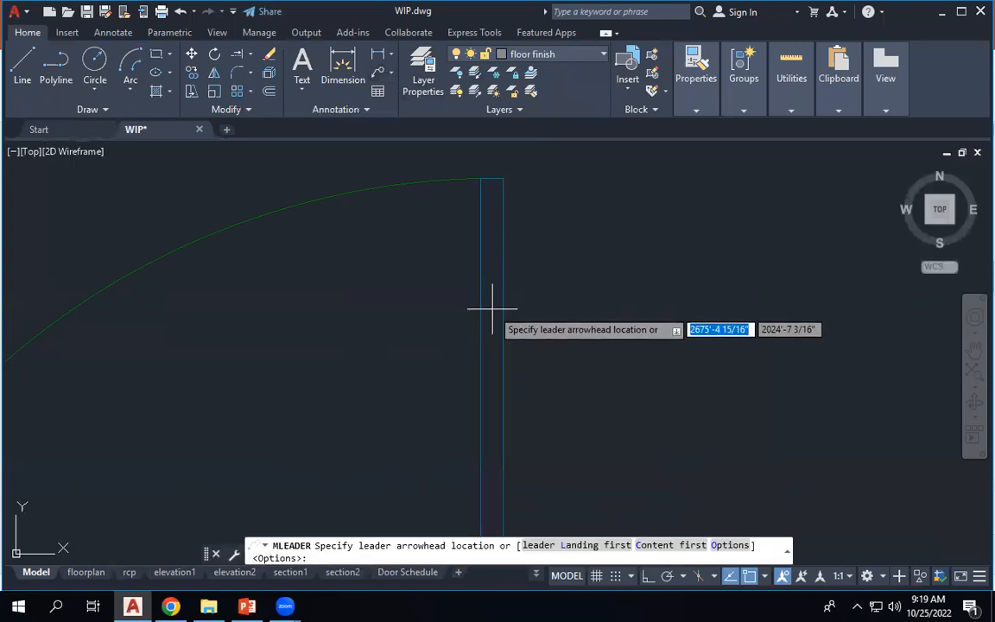
pyautogui.click(494, 307)
pyautogui.click(550, 265)
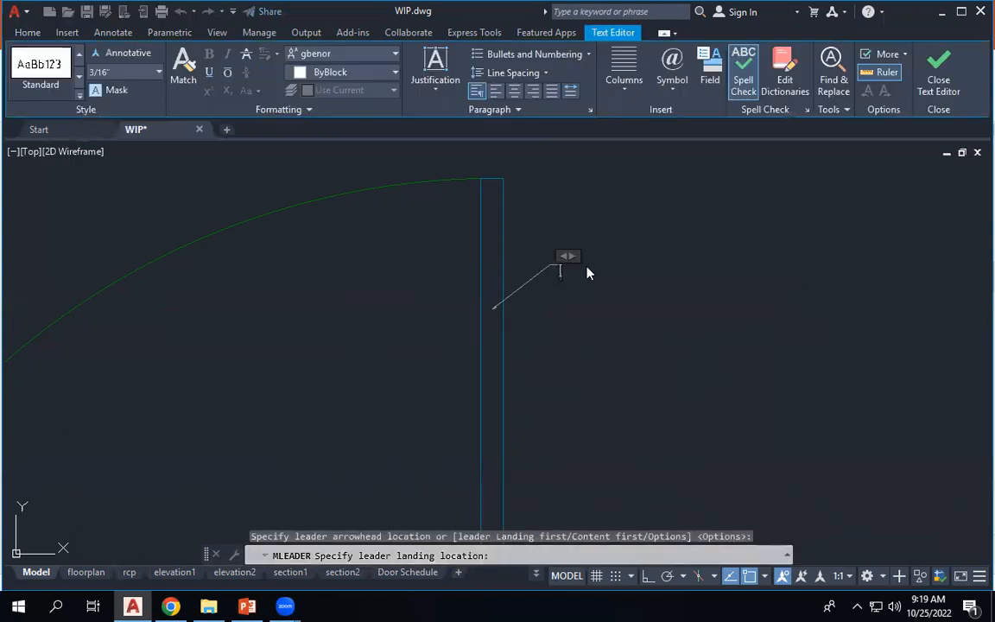
pyautogui.write('1" f')
pyautogui.write('hick')
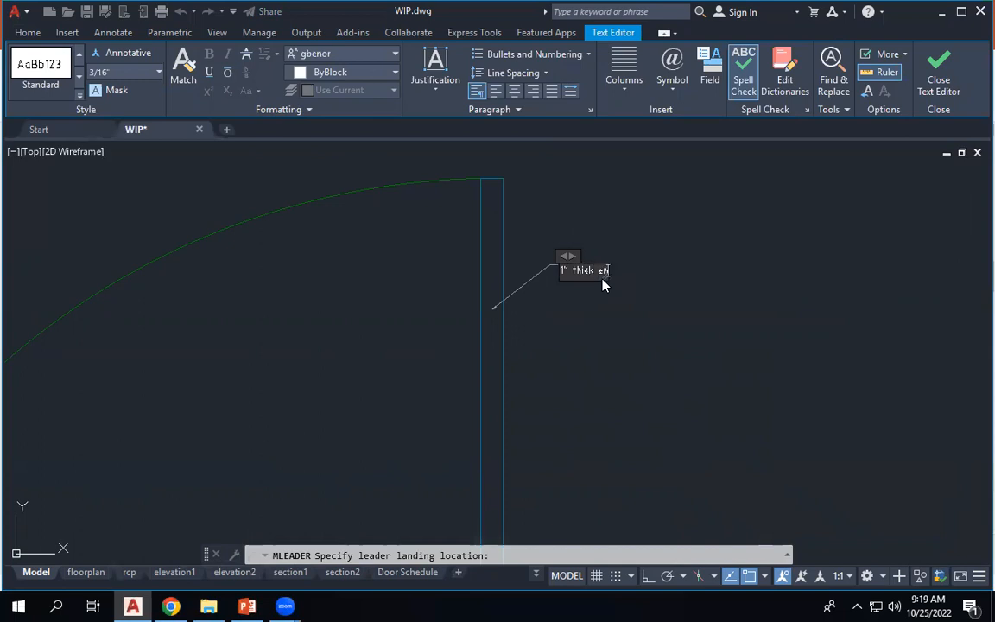
pyautogui.write('engineered')
# Check the D1 description in the door schedule, and extend the leaf note with "wooden door panel".
pyautogui.scroll(-10, 594, 251)
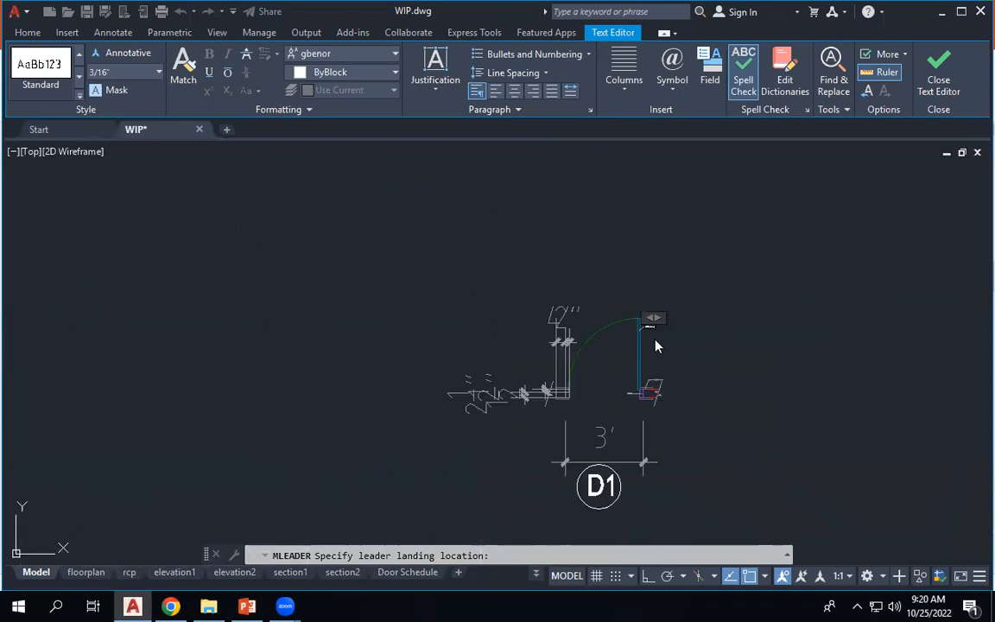
pyautogui.scroll(8, 657, 240)
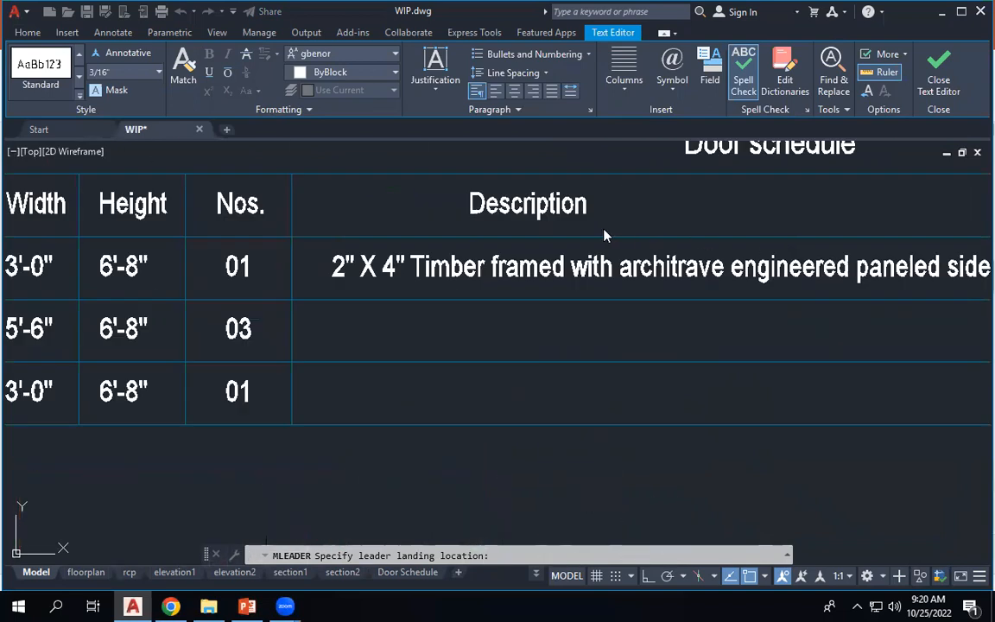
pyautogui.scroll(-5, 396, 222)
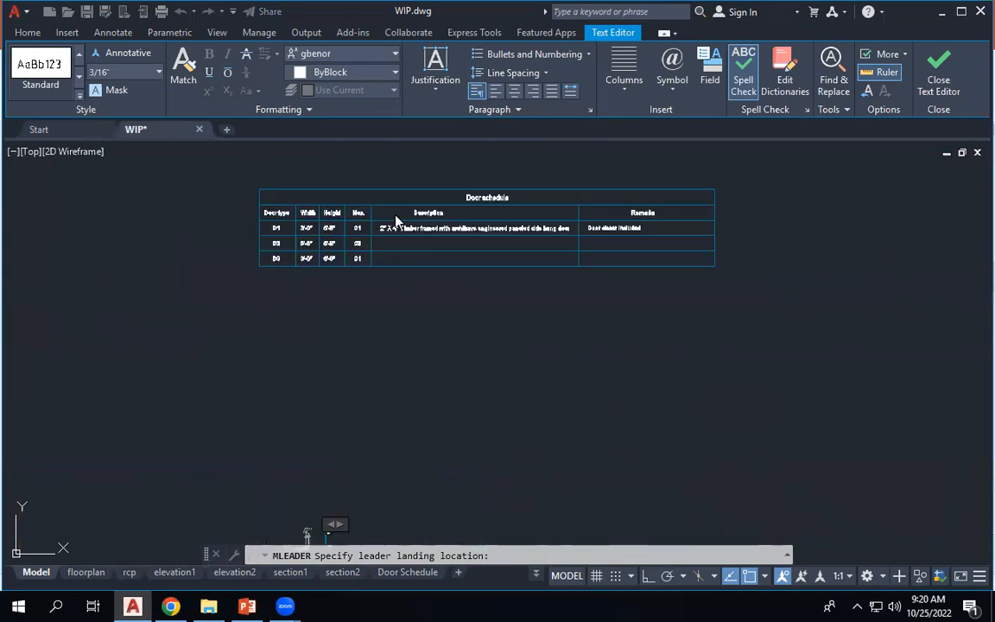
pyautogui.scroll(2, 396, 222)
pyautogui.scroll(-4, 570, 227)
pyautogui.scroll(10, 500, 315)
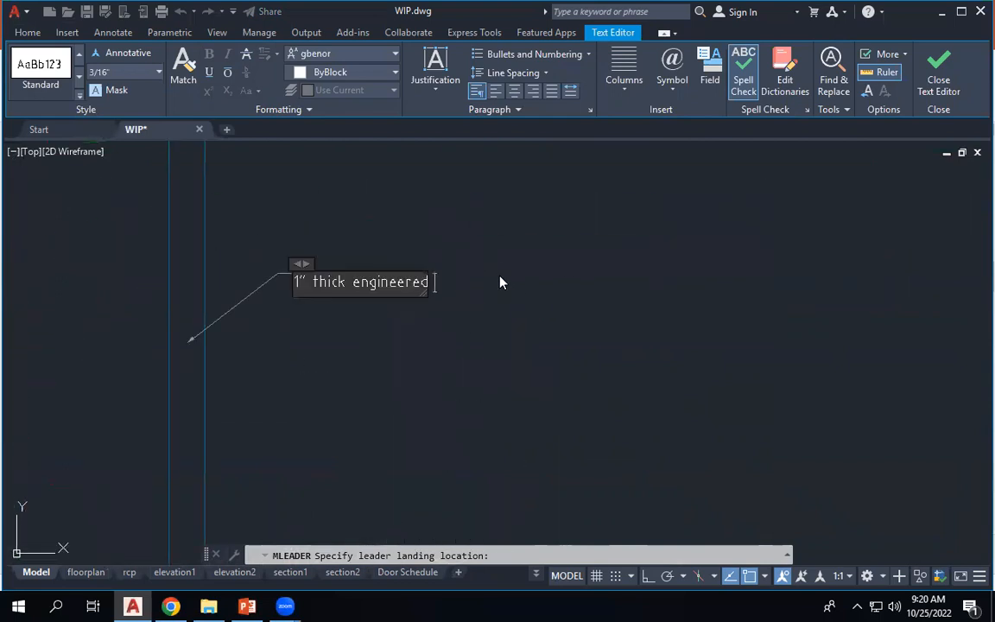
pyautogui.write('wooden door')
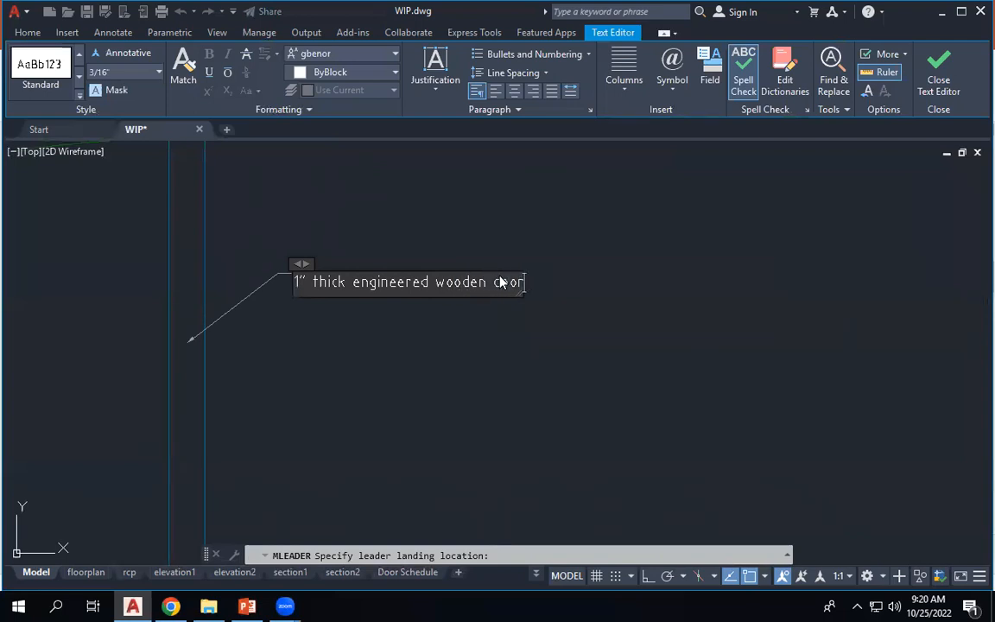
pyautogui.write(' panel')
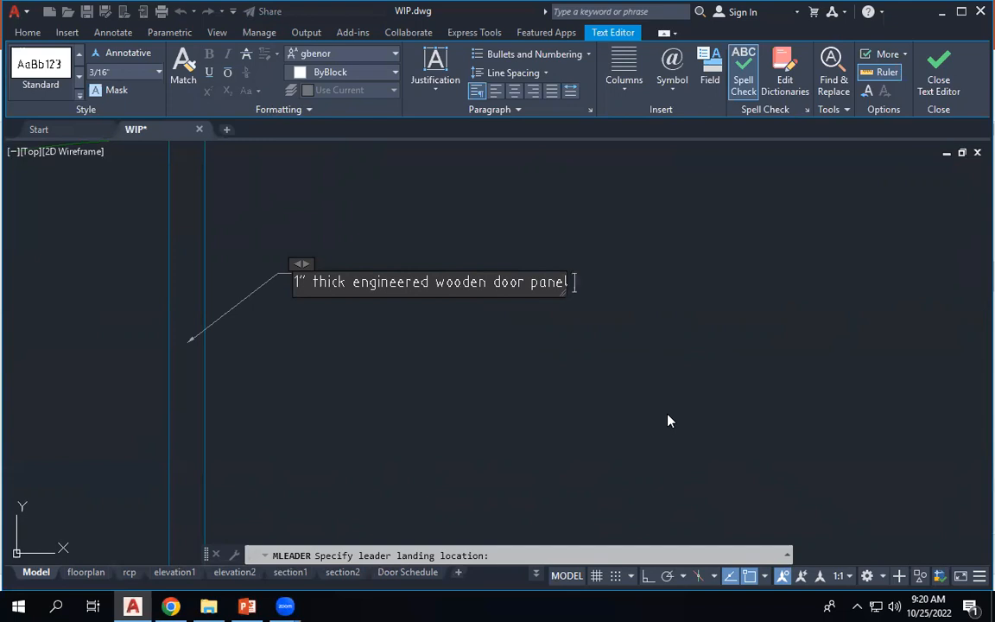
# Append "painted in" to the door panel note and insert "is to be" before "painted".
pyautogui.write('painte')
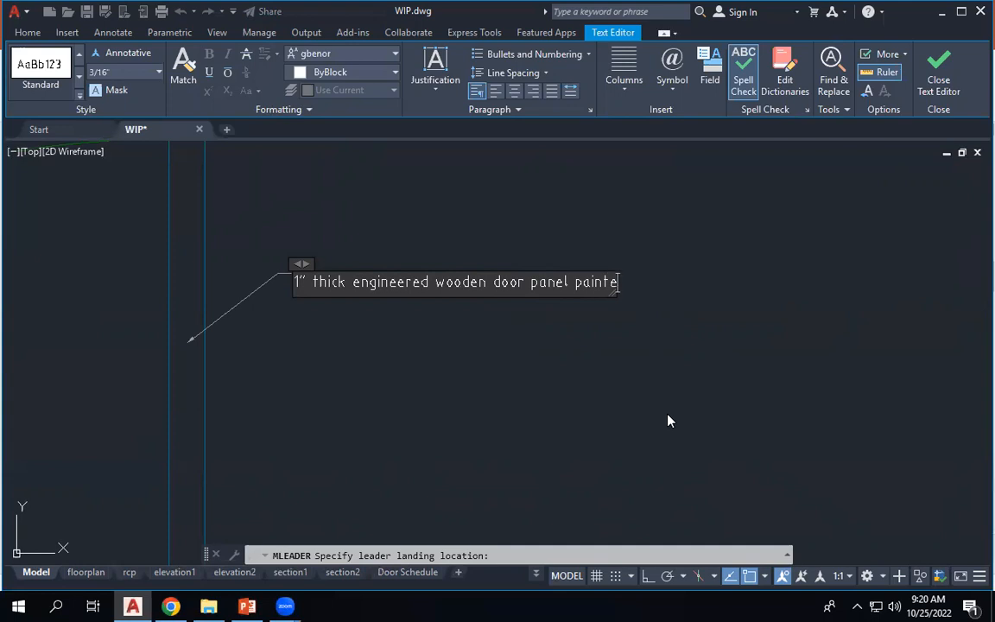
pyautogui.write('d in')
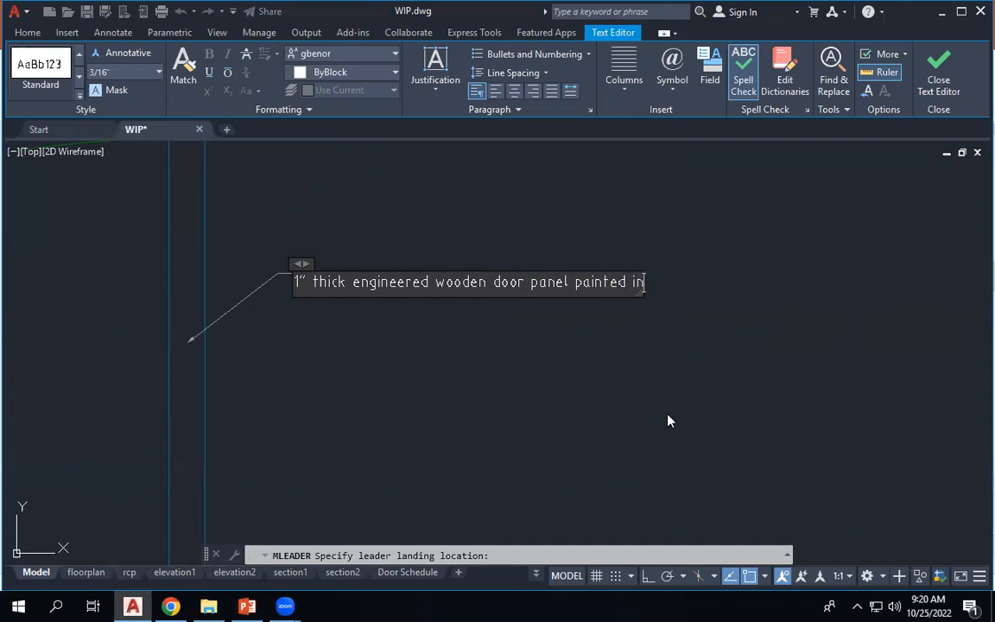
pyautogui.press('Left')
pyautogui.press('Left')
pyautogui.press('Left')
pyautogui.press('Left')
pyautogui.press('Left')
pyautogui.press('Left')
pyautogui.press('Left')
pyautogui.write('is to be')
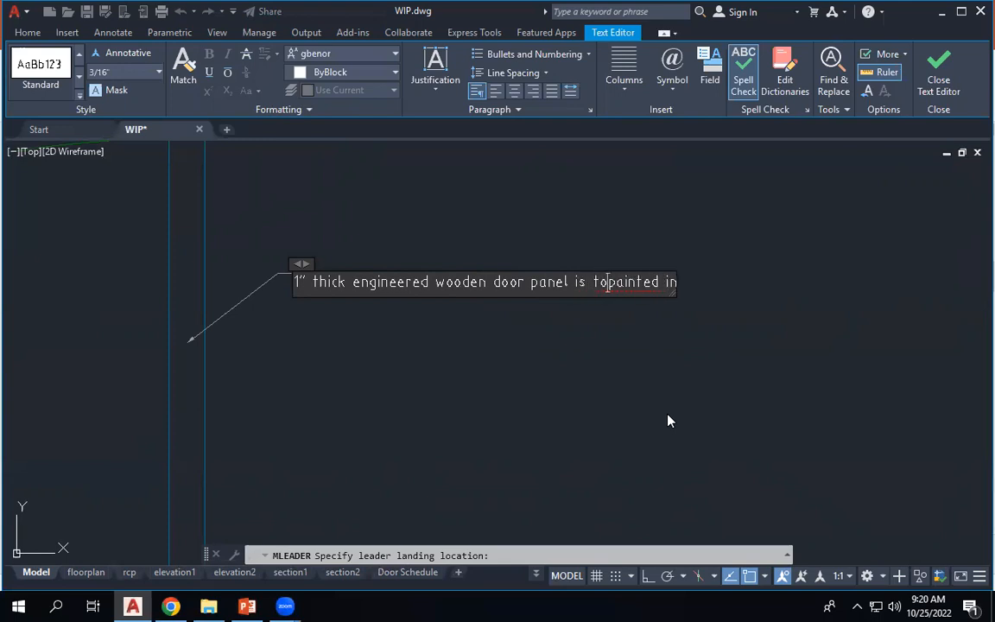
# Complete the door panel note with "matt brown" at its end and finish editing the text.
pyautogui.press('Right')
pyautogui.press('Right')
pyautogui.press('Right')
pyautogui.press('Right')
pyautogui.press('Right')
pyautogui.press('Right')
pyautogui.press('Right')
pyautogui.press('Right')
pyautogui.press('Right')
pyautogui.press('Right')
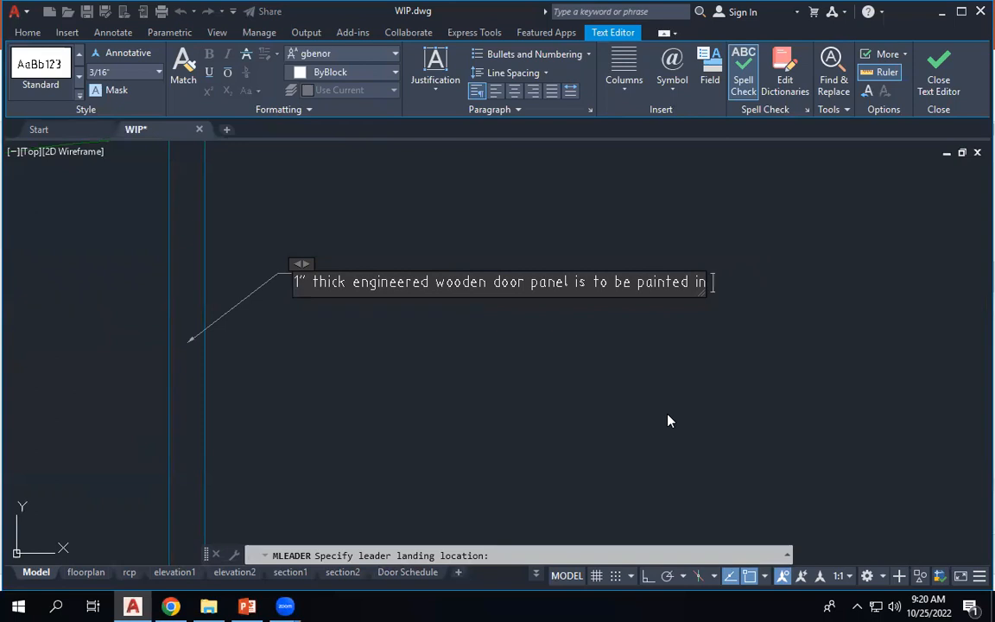
pyautogui.write('matt')
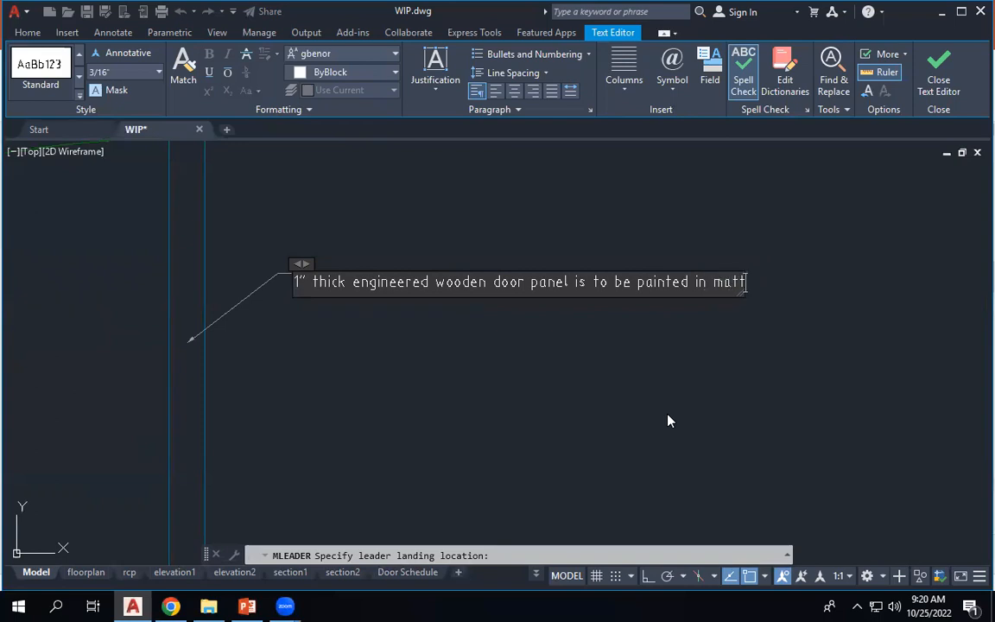
pyautogui.write(' brown')
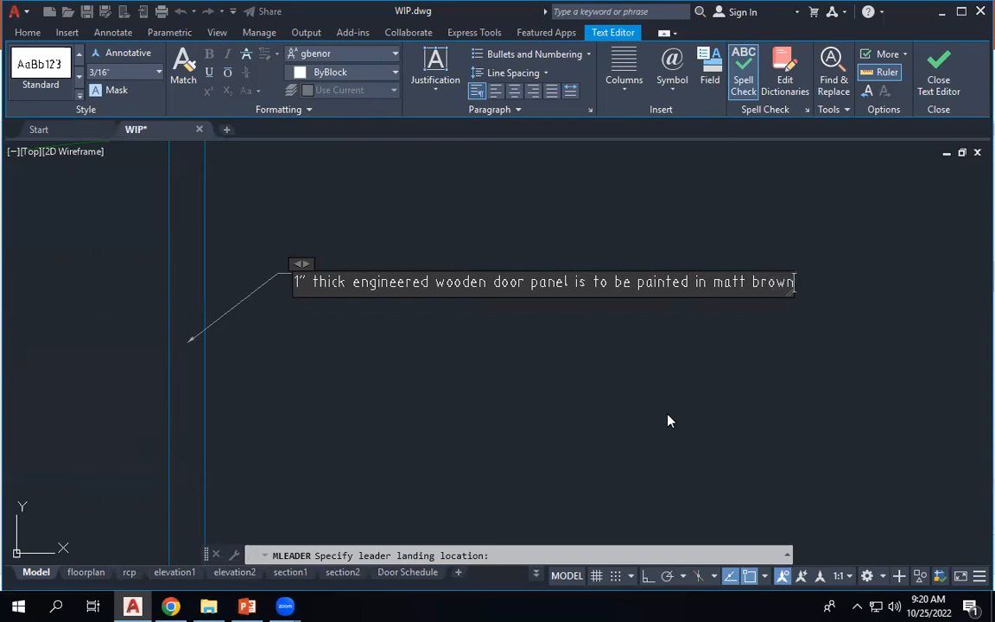
pyautogui.click(602, 216)
pyautogui.scroll(-5, 602, 214)
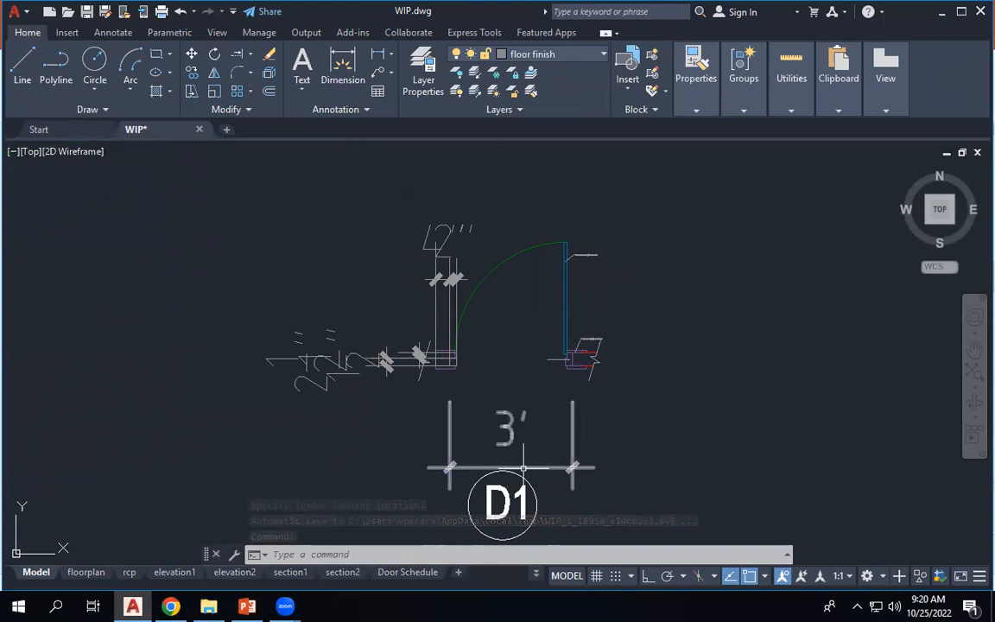
# Create a copy of the Finish floor plan layout and place it at the end of the layouts.
pyautogui.moveTo(523, 467)
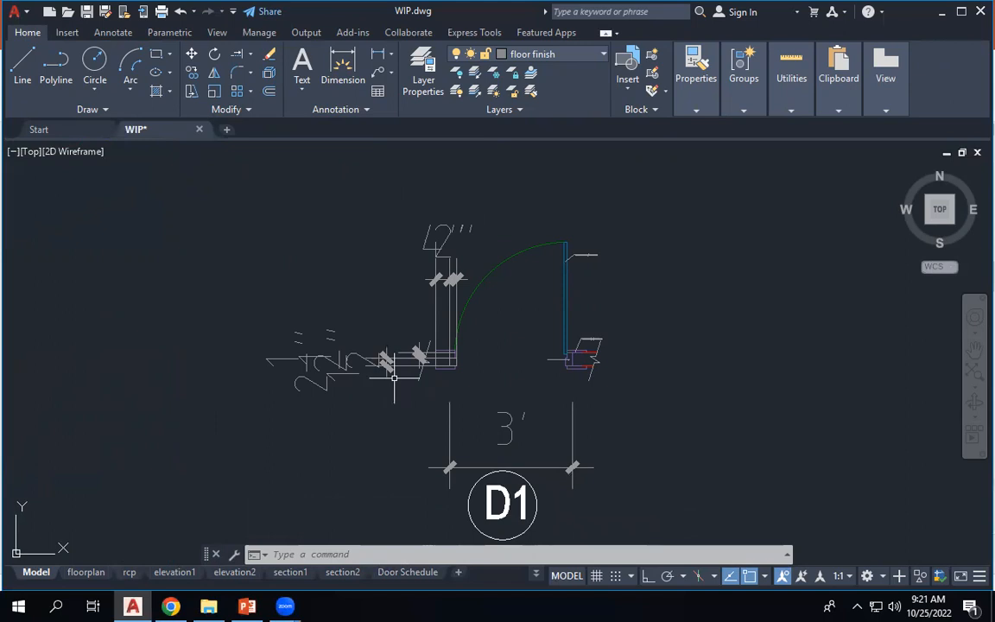
pyautogui.click(406, 572)
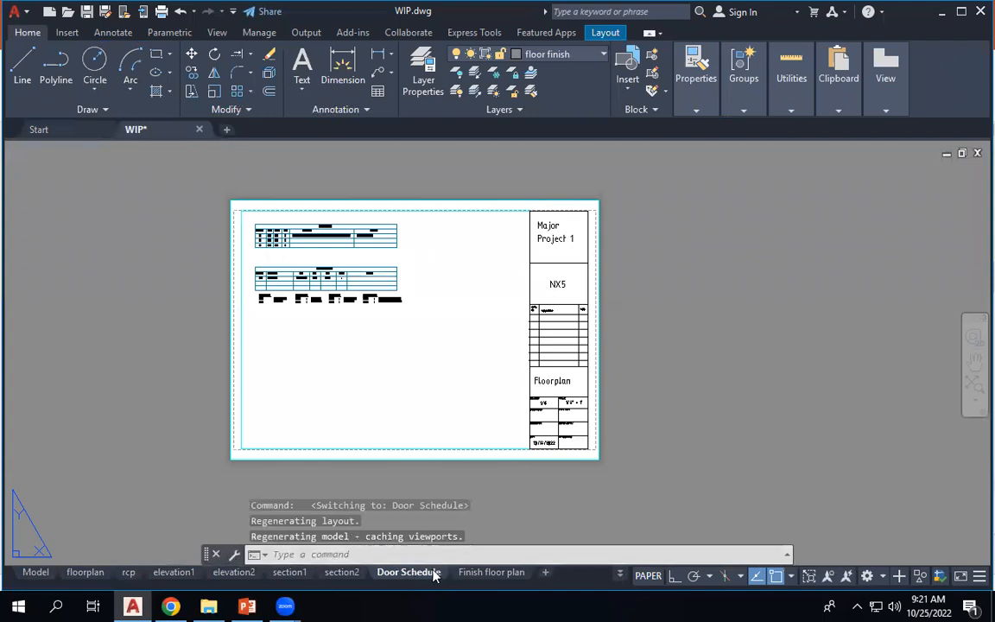
pyautogui.click(523, 573)
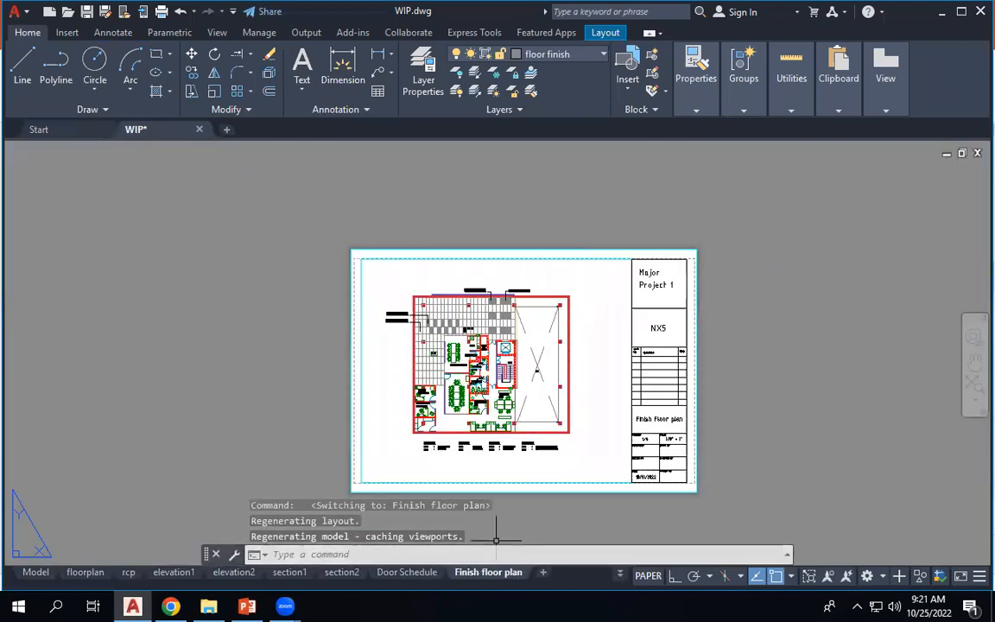
pyautogui.rightClick(496, 574)
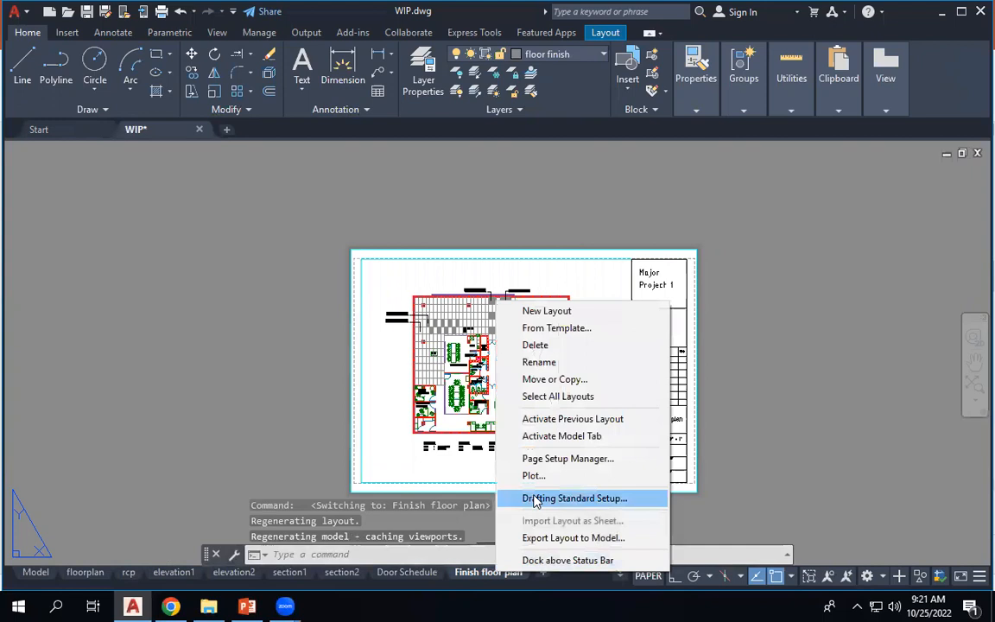
pyautogui.click(587, 381)
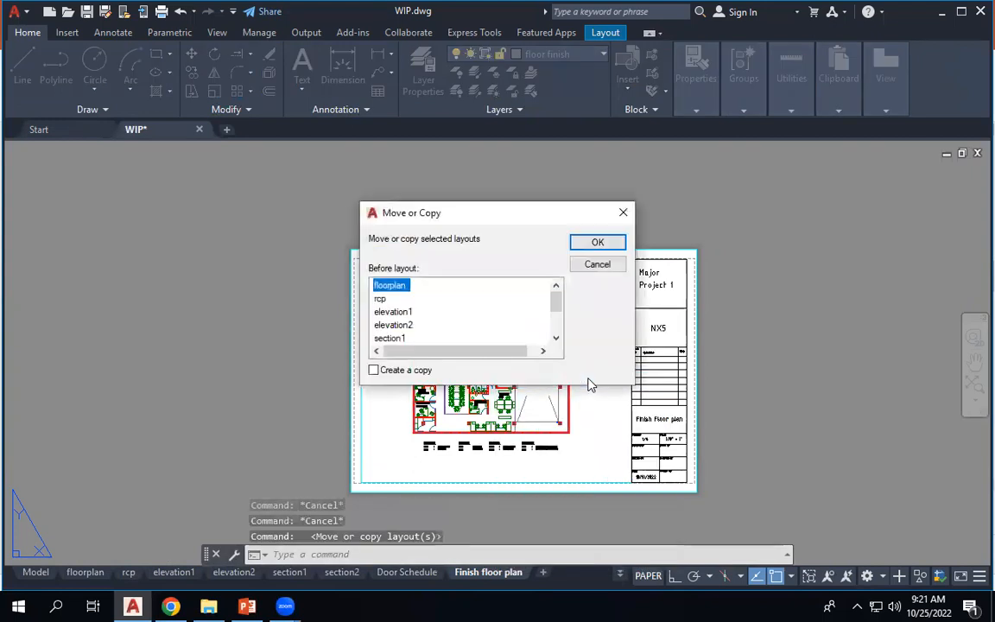
pyautogui.click(375, 371)
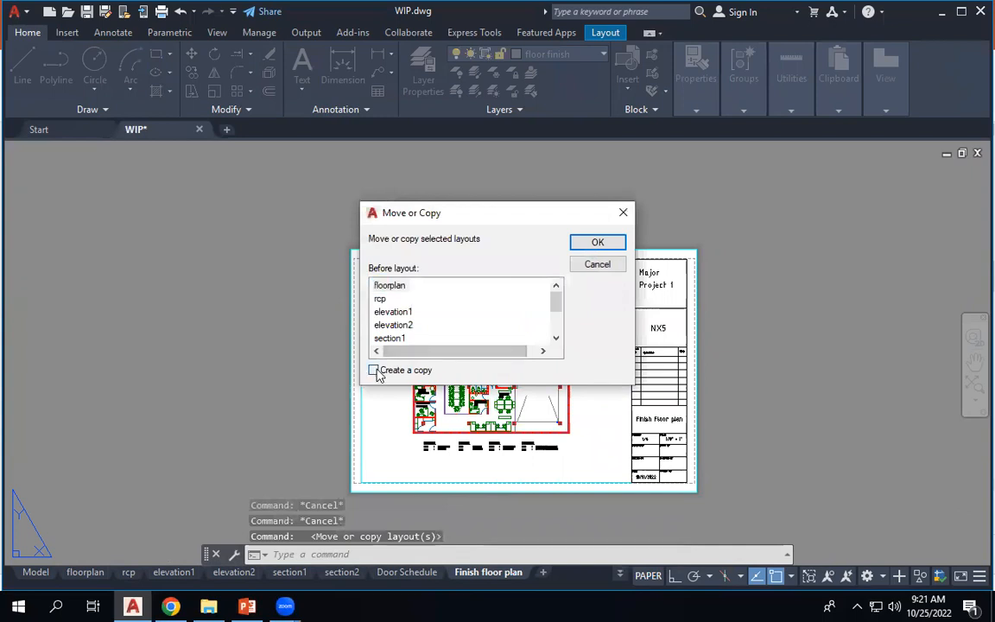
pyautogui.scroll(-2, 411, 324)
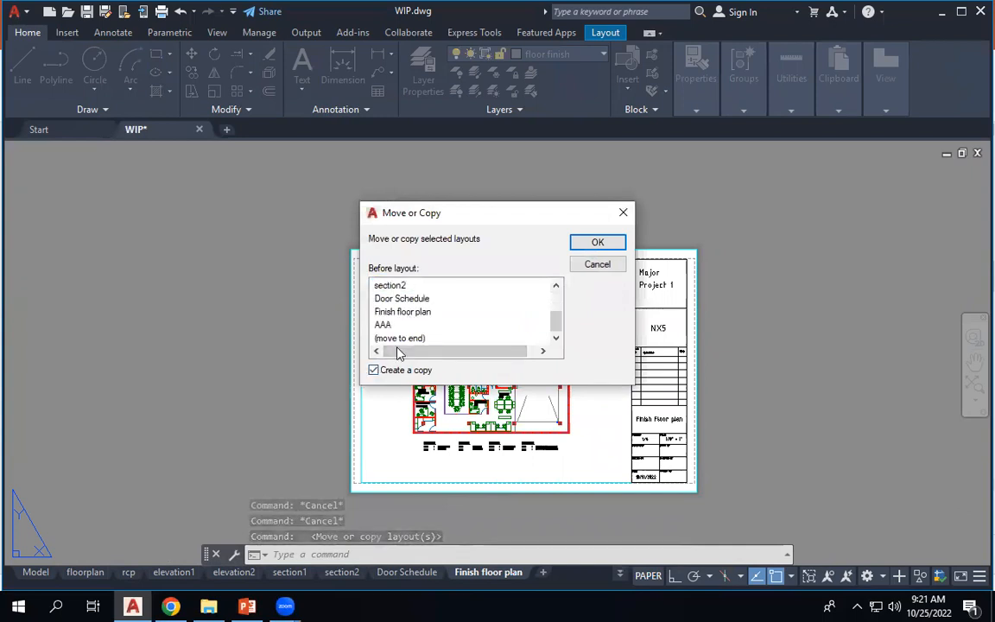
pyautogui.click(400, 339)
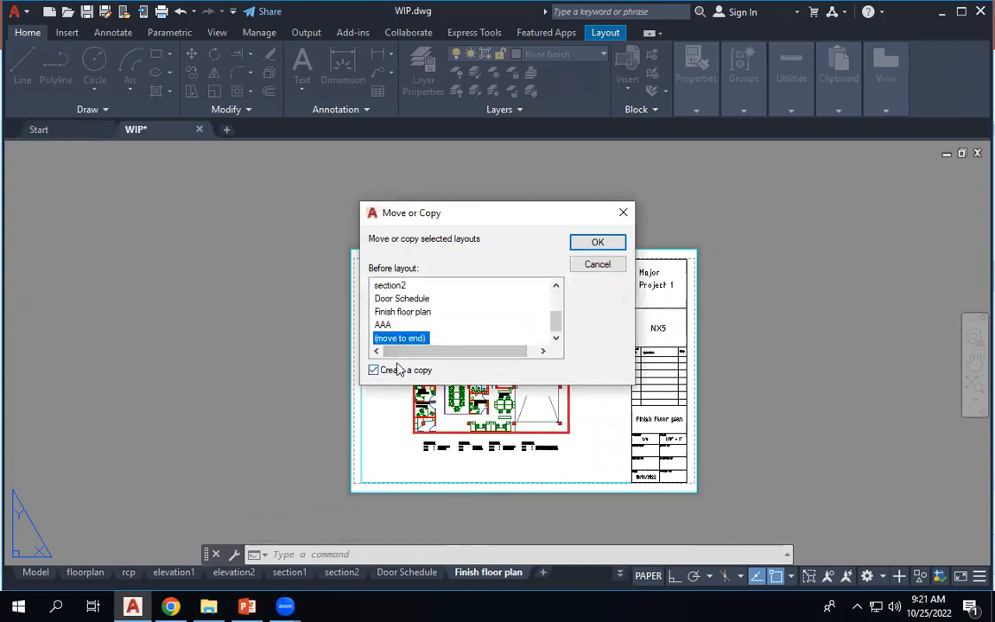
pyautogui.click(614, 245)
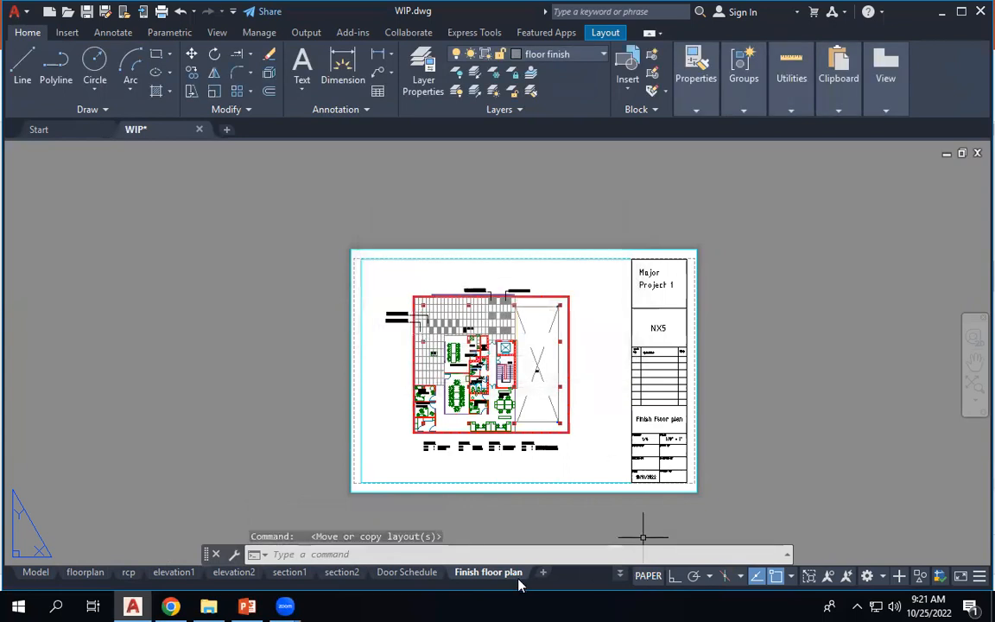
# Open the copied layout Finish floor plan (2) and rename it "Door window details".
pyautogui.click(619, 574)
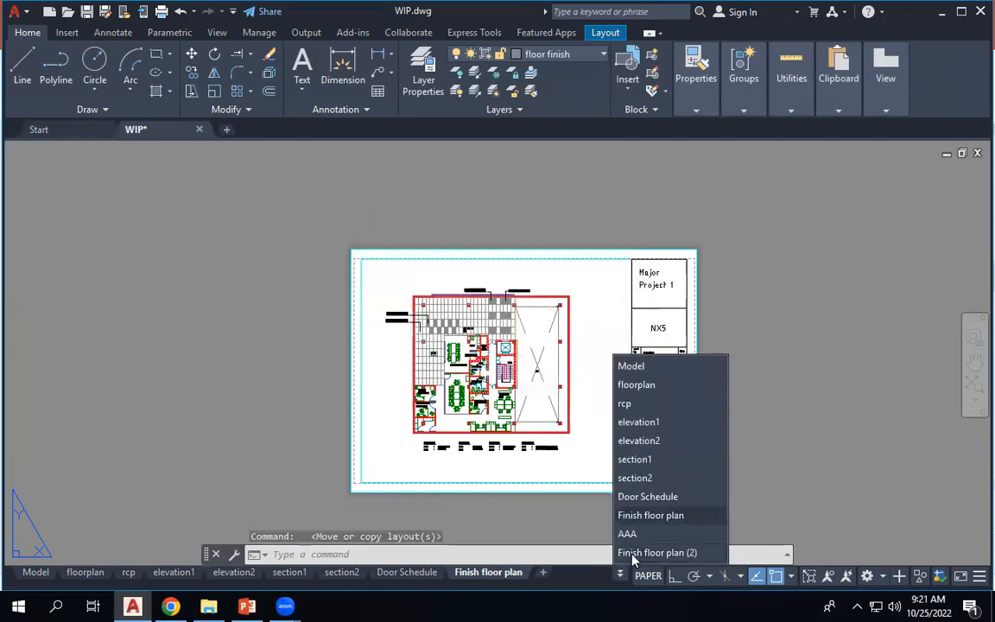
pyautogui.click(633, 552)
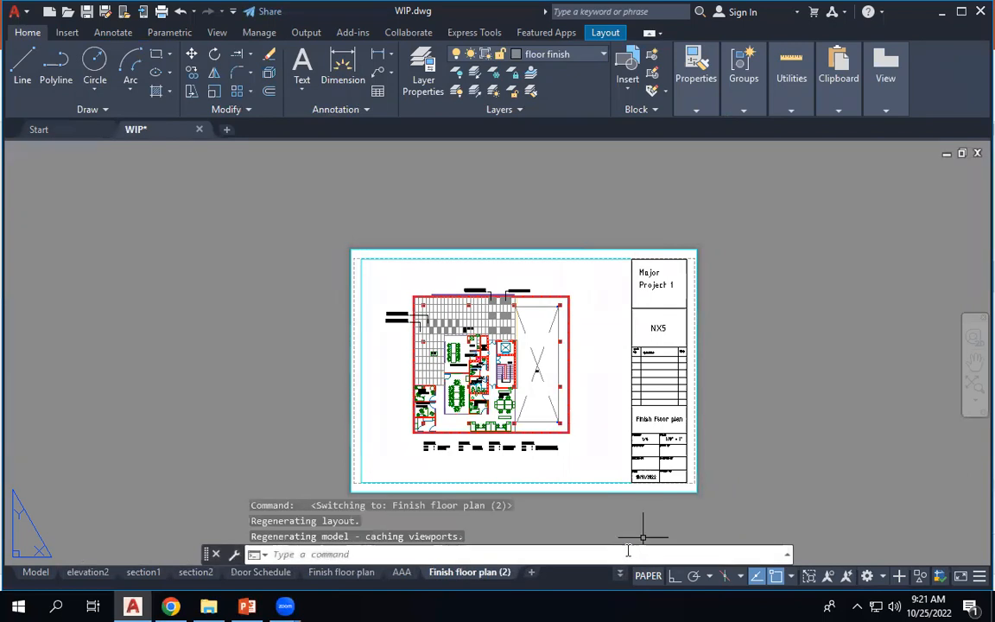
pyautogui.rightClick(484, 571)
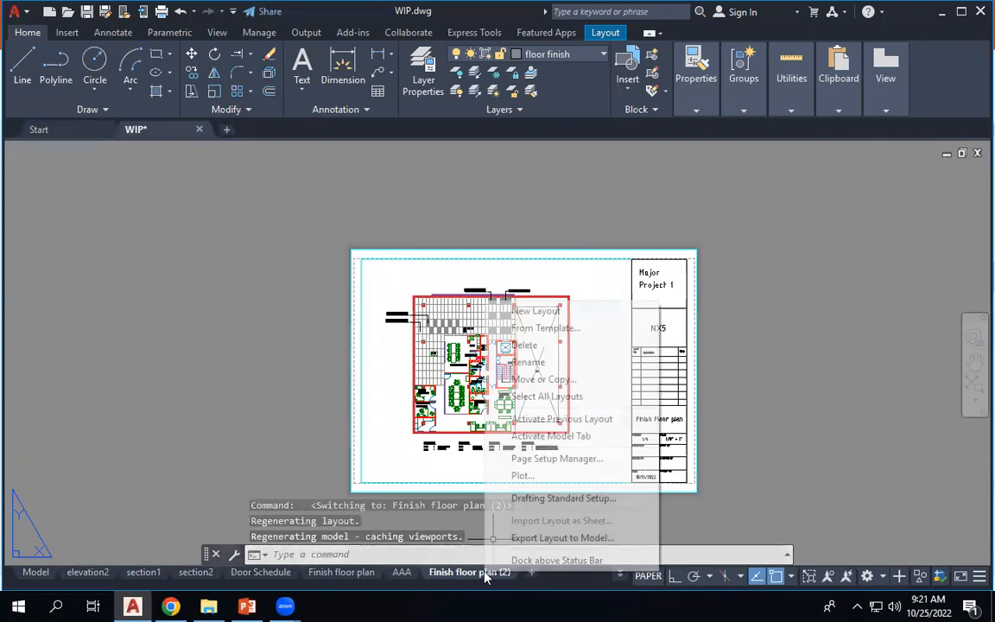
pyautogui.click(537, 362)
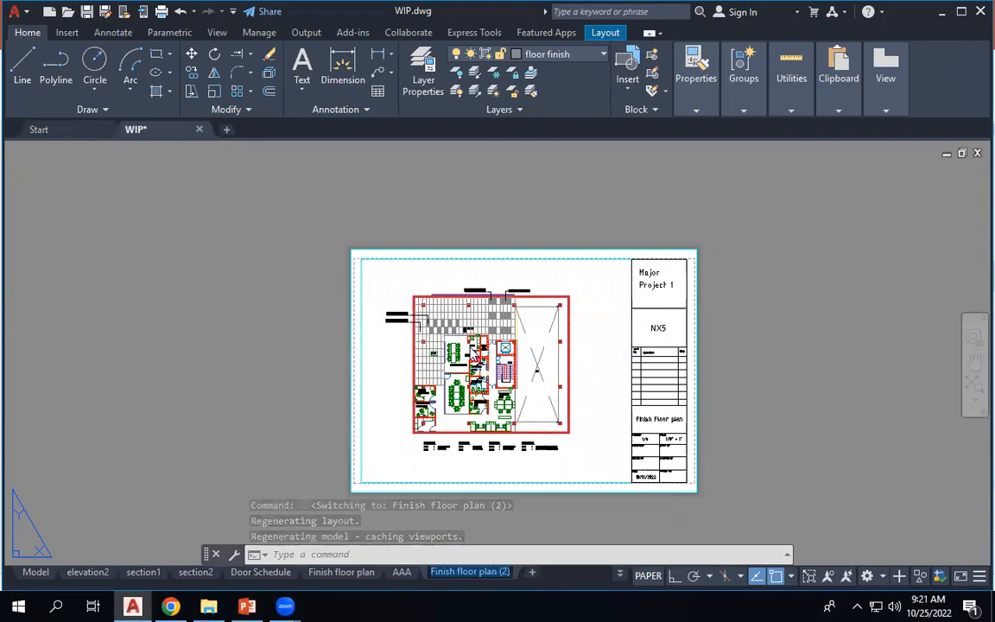
pyautogui.write('Doo')
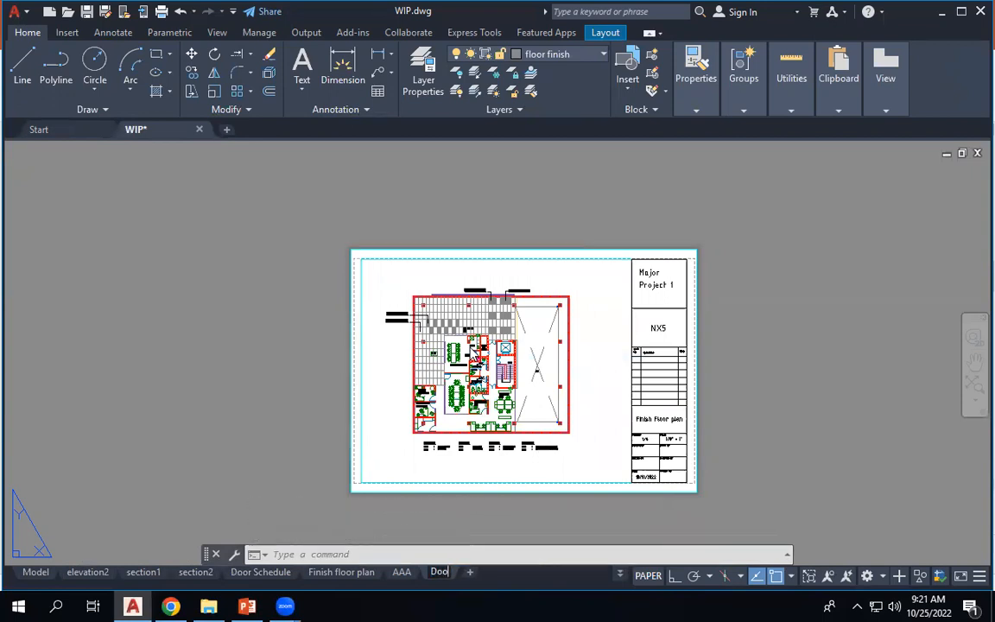
pyautogui.write('r window details')
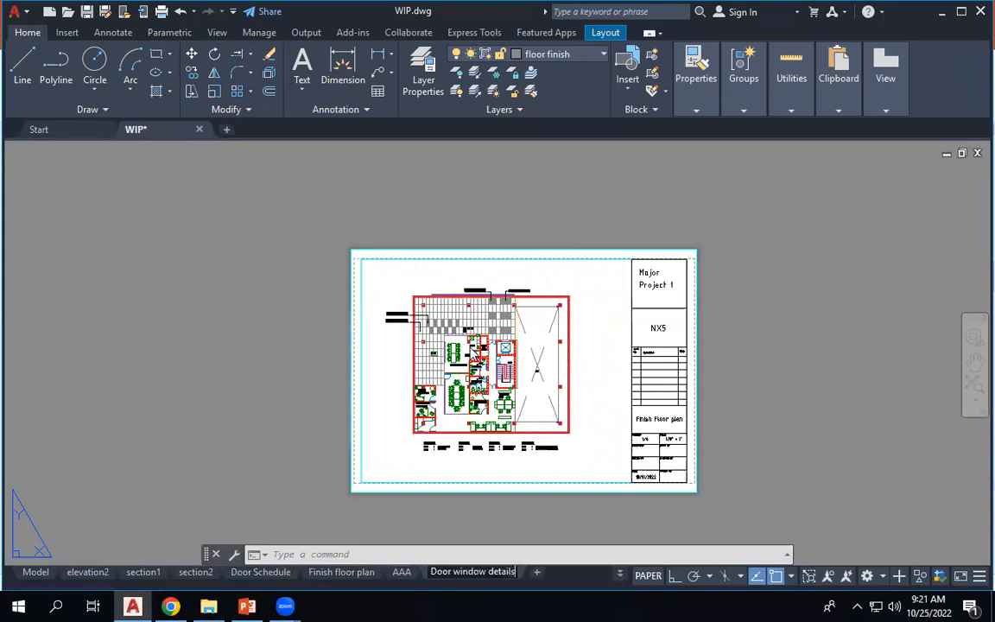
pyautogui.press('Return')
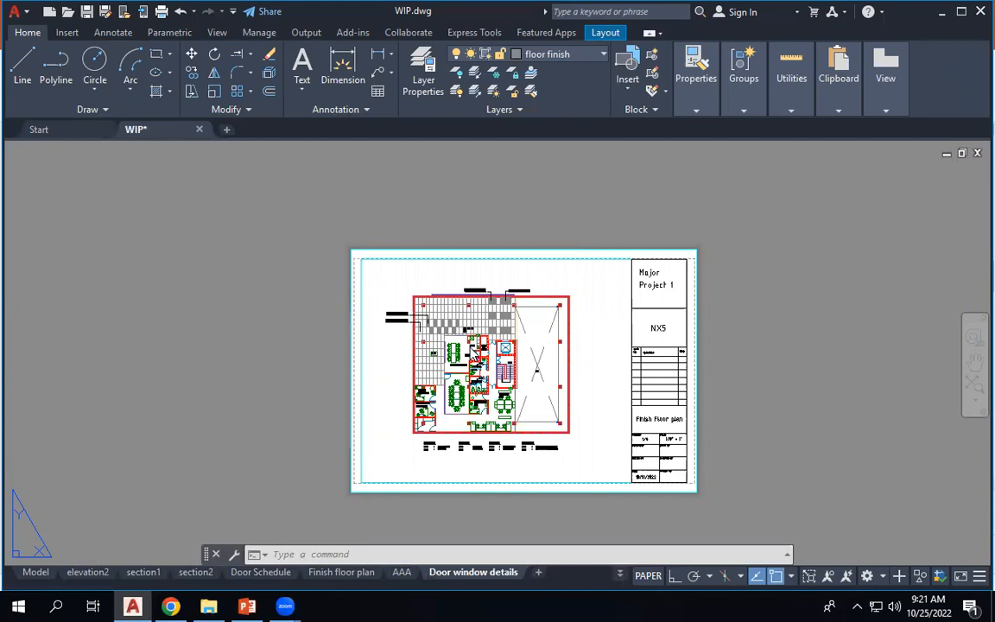
pyautogui.moveTo(104, 577)
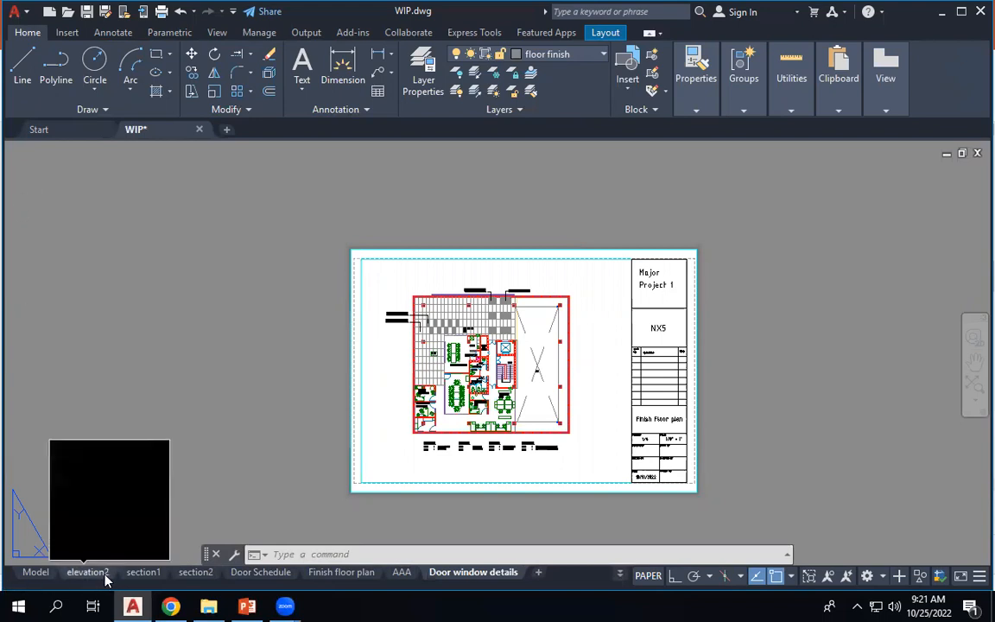
pyautogui.moveTo(247, 581)
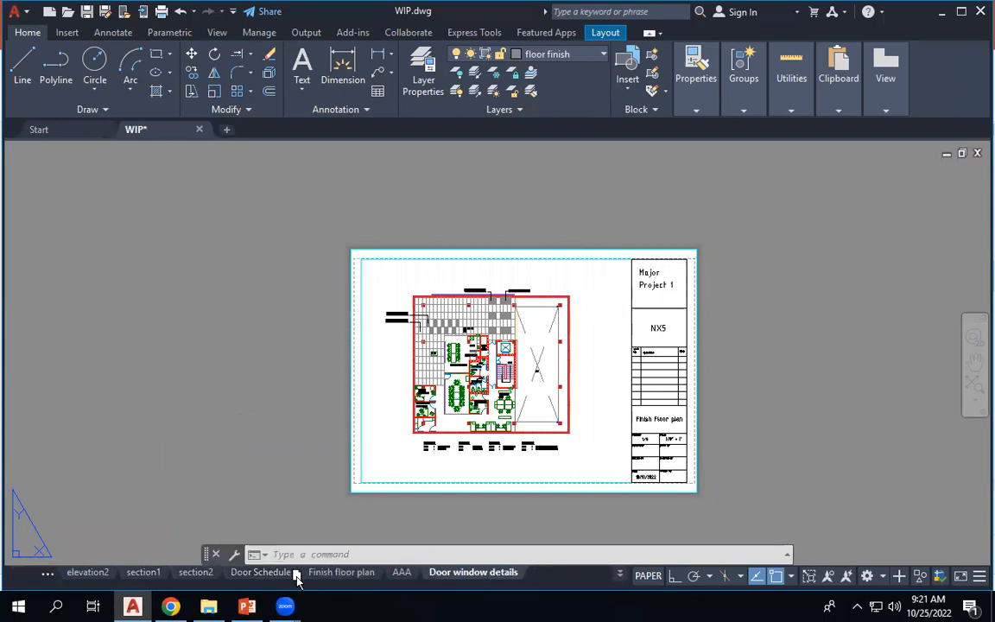
# Move the Door window details layout directly after the Door Schedule layout and reopen it after checking the Door Schedule sheet.
pyautogui.moveTo(297, 578); pyautogui.dragTo(296, 578)
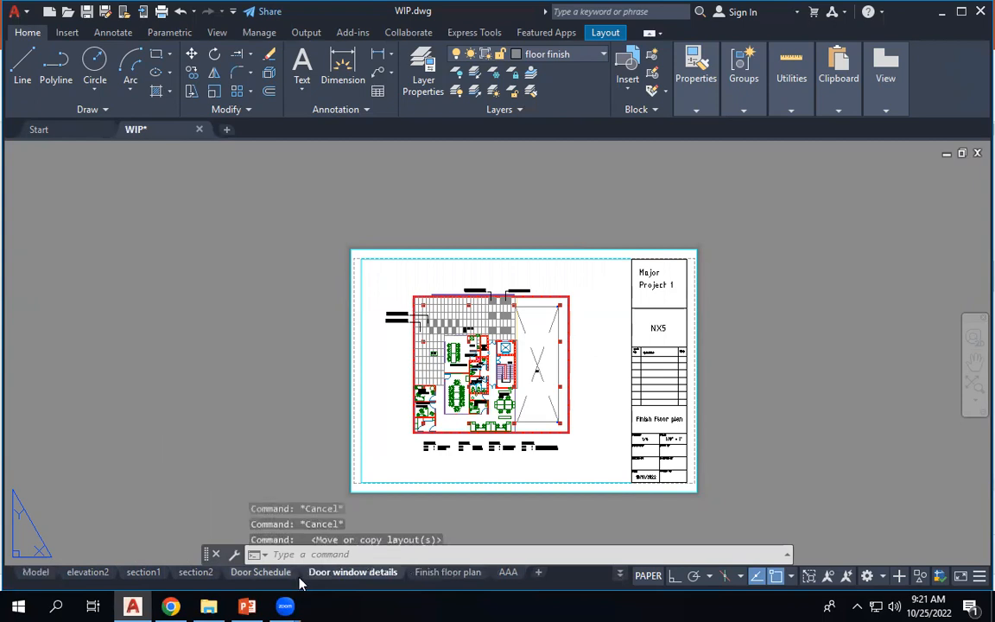
pyautogui.click(266, 572)
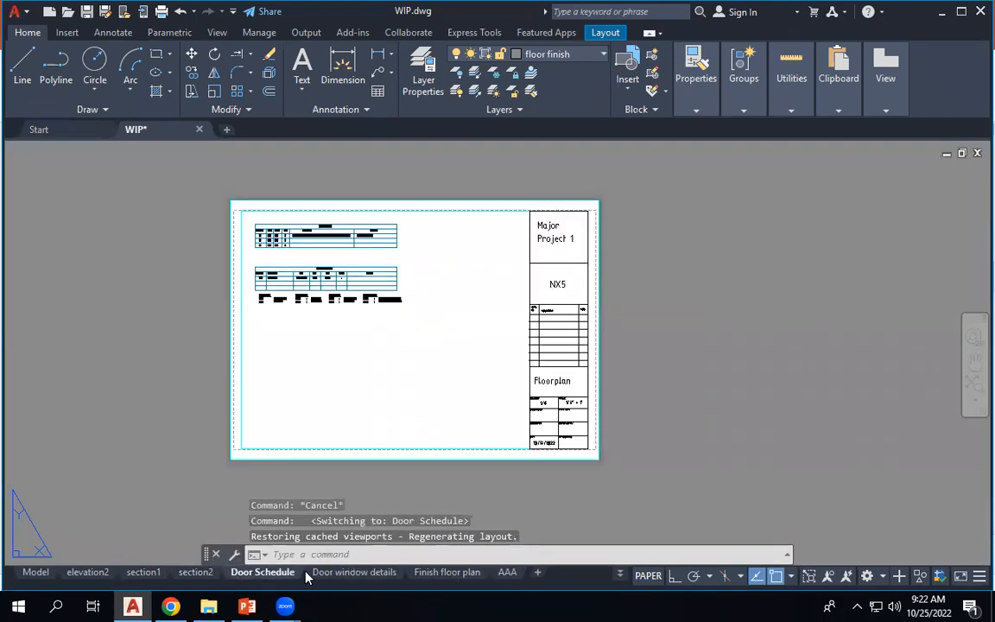
pyautogui.click(318, 573)
pyautogui.click(289, 574)
pyautogui.click(318, 574)
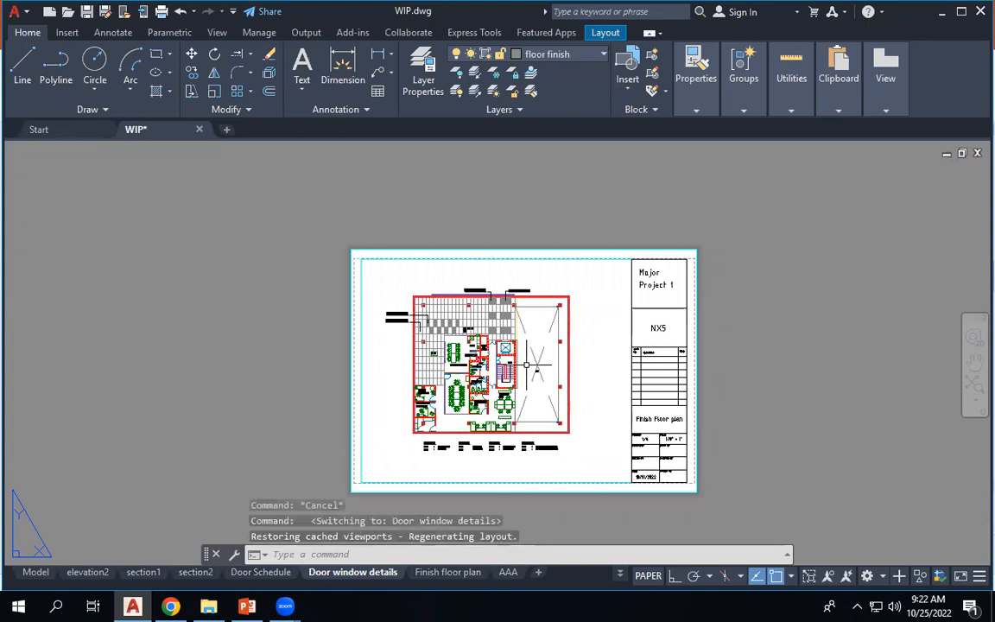
# Shift the view inside the layout viewport from the floor plan to the D1 door detail and return to paper space.
pyautogui.doubleClick(527, 364)
pyautogui.scroll(5, 489, 332)
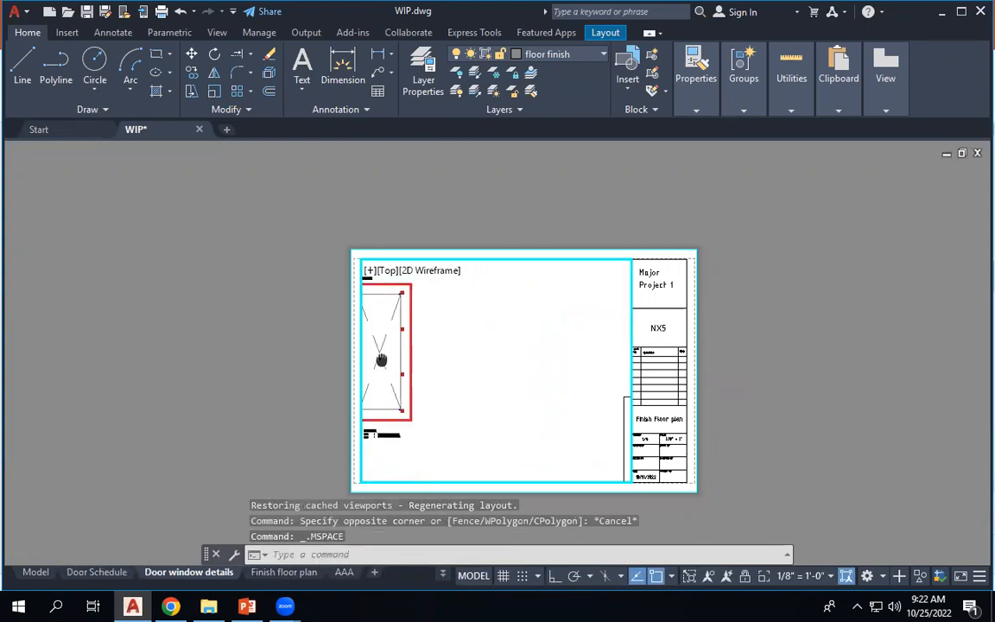
pyautogui.scroll(-5, 493, 428)
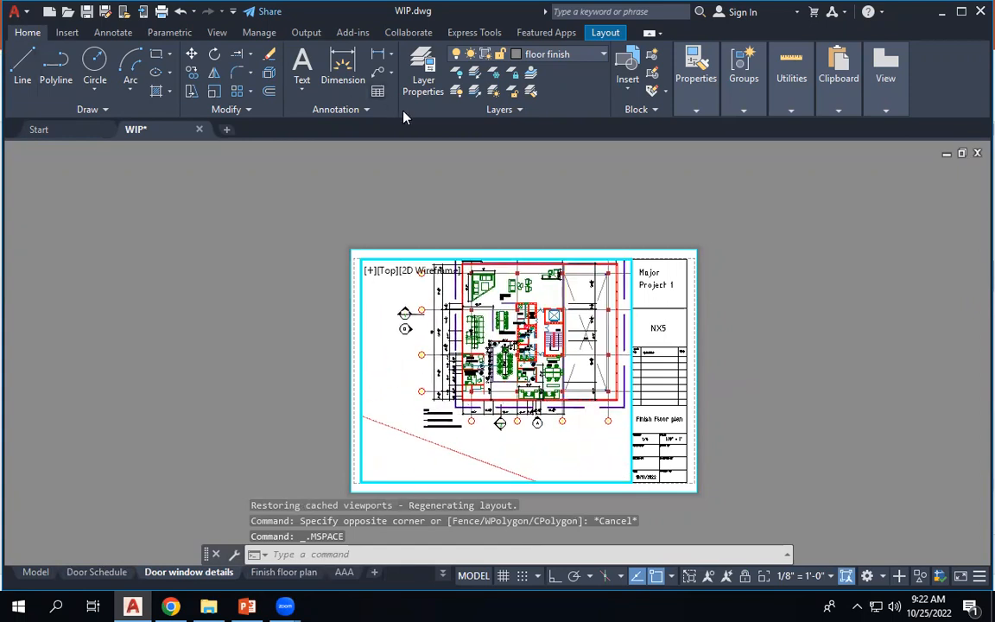
pyautogui.moveTo(575, 385); pyautogui.dragTo(342, 388, button='middle')
pyautogui.moveTo(566, 345)
pyautogui.mouseDown(button='middle')
pyautogui.moveTo(320, 372)
pyautogui.moveTo(443, 447)
pyautogui.moveTo(459, 429)
pyautogui.moveTo(466, 391)
pyautogui.moveTo(436, 382)
pyautogui.moveTo(438, 374)
pyautogui.mouseUp(button='middle')
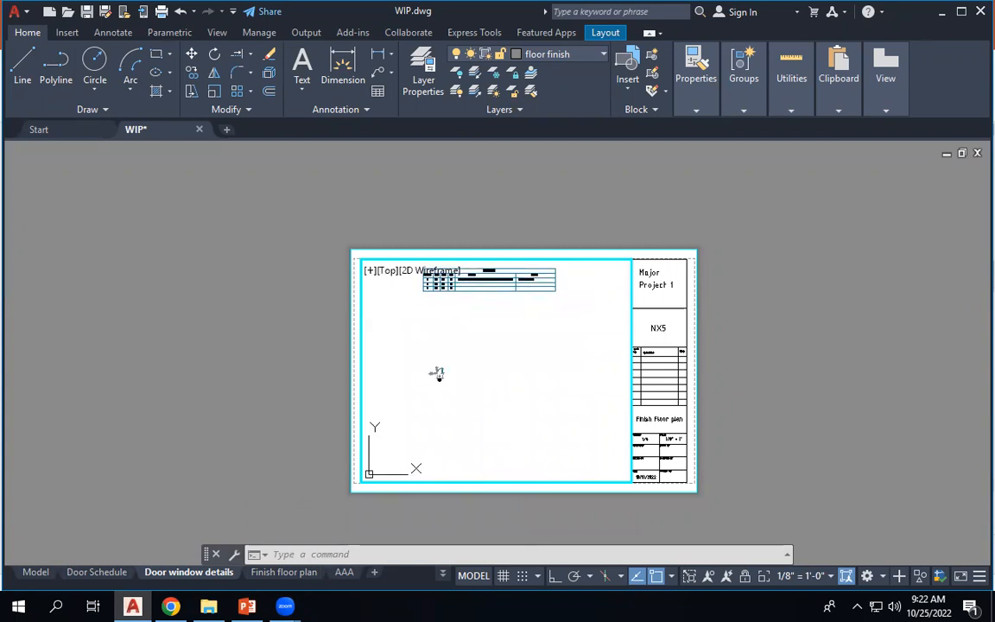
pyautogui.doubleClick(334, 248)
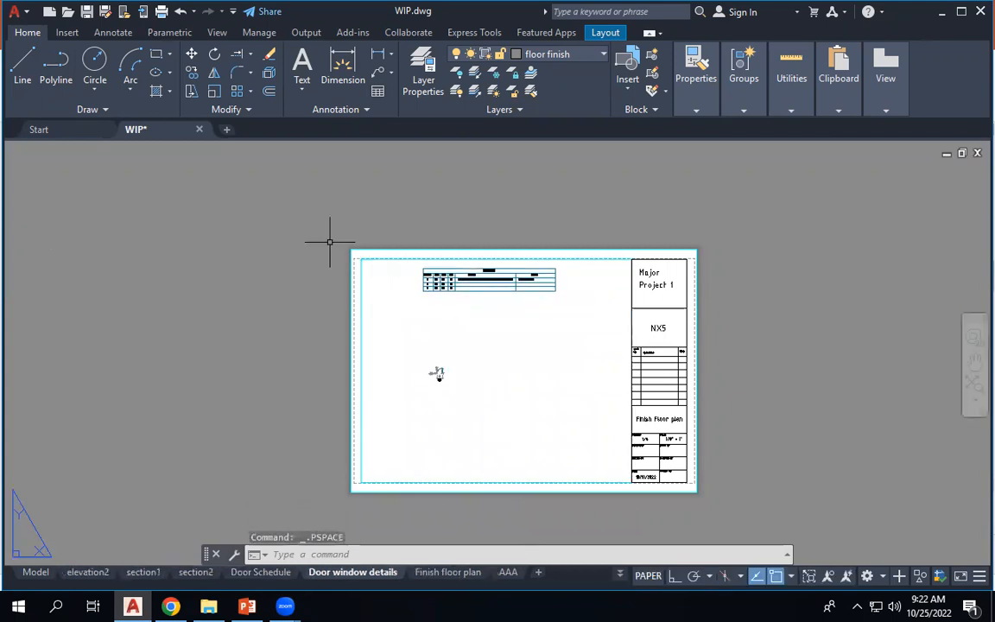
pyautogui.click(362, 271)
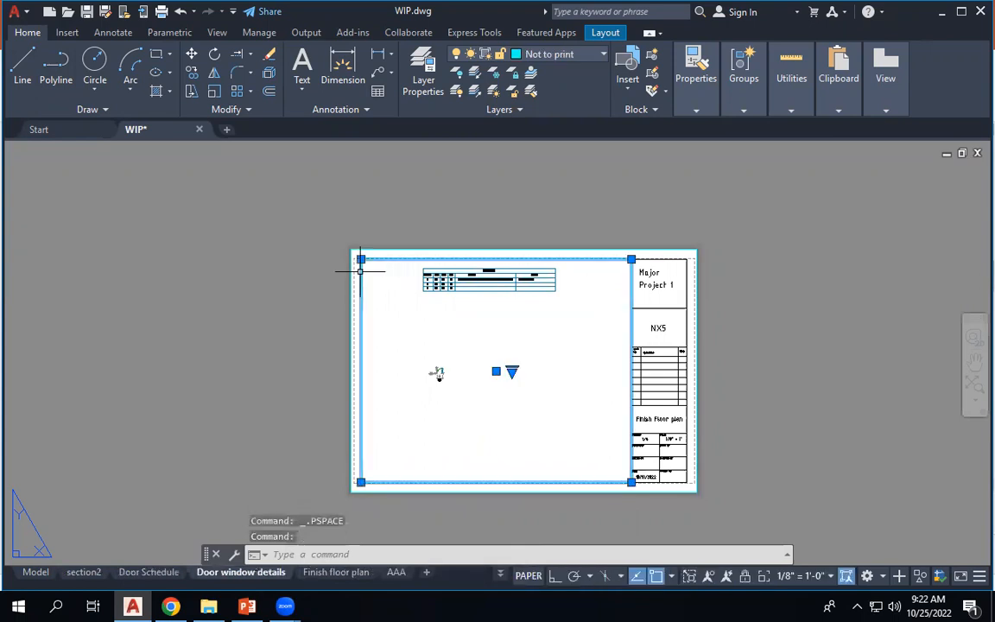
pyautogui.rightClick(362, 276)
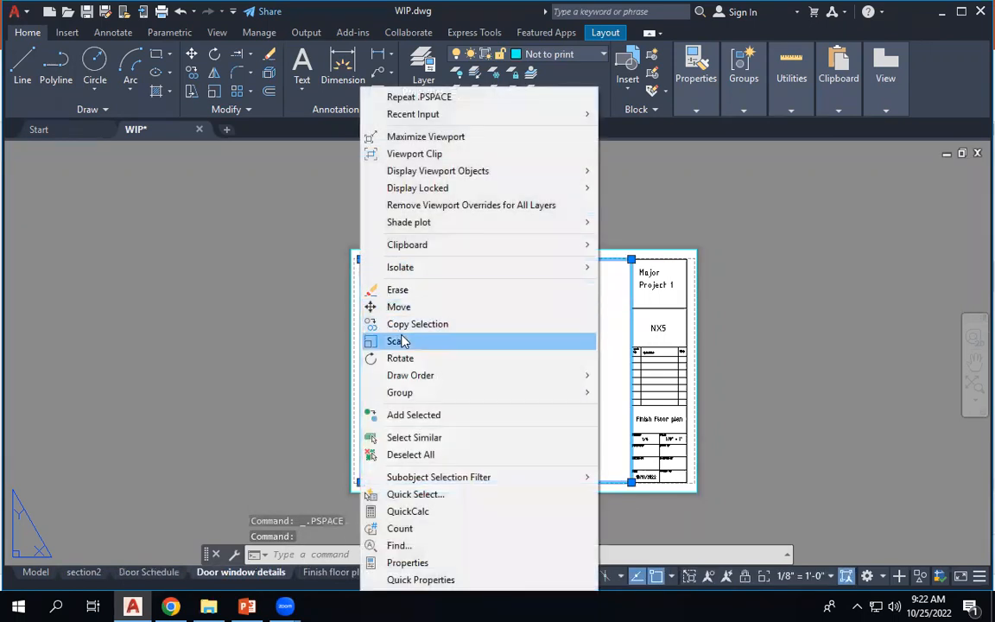
pyautogui.click(400, 342)
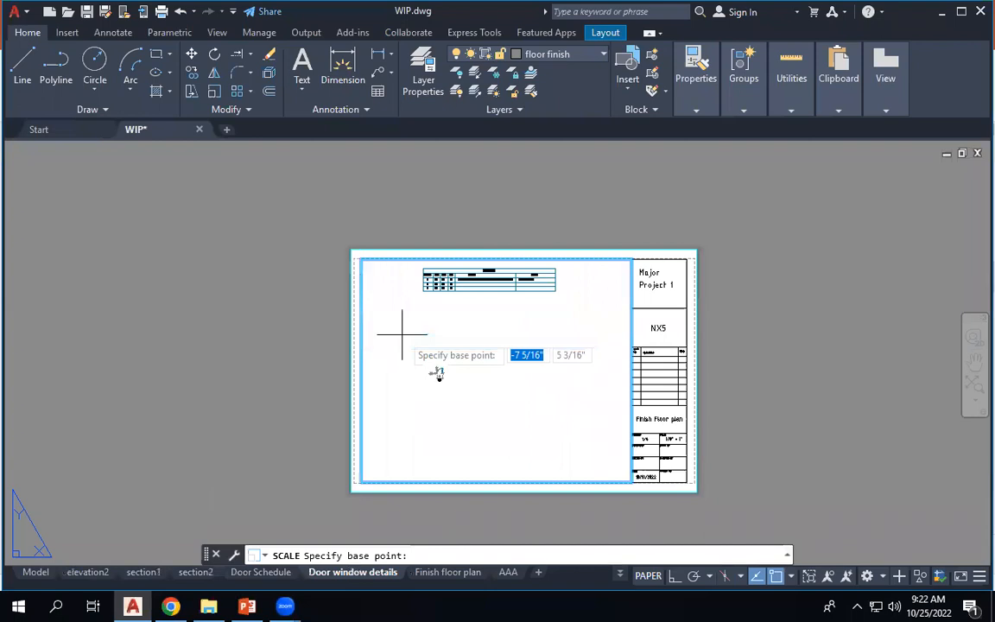
pyautogui.press('Escape')
pyautogui.press('Escape')
pyautogui.press('Escape')
# Open the viewport's properties and set its standard scale to 1/2" = 1'-0".
pyautogui.click(361, 321)
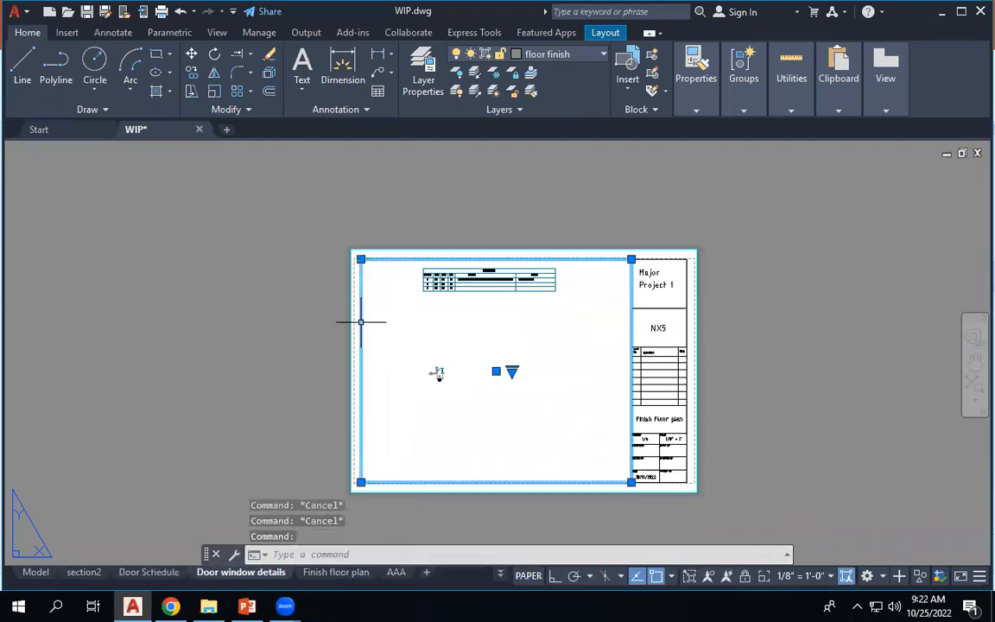
pyautogui.rightClick(361, 321)
pyautogui.click(376, 562)
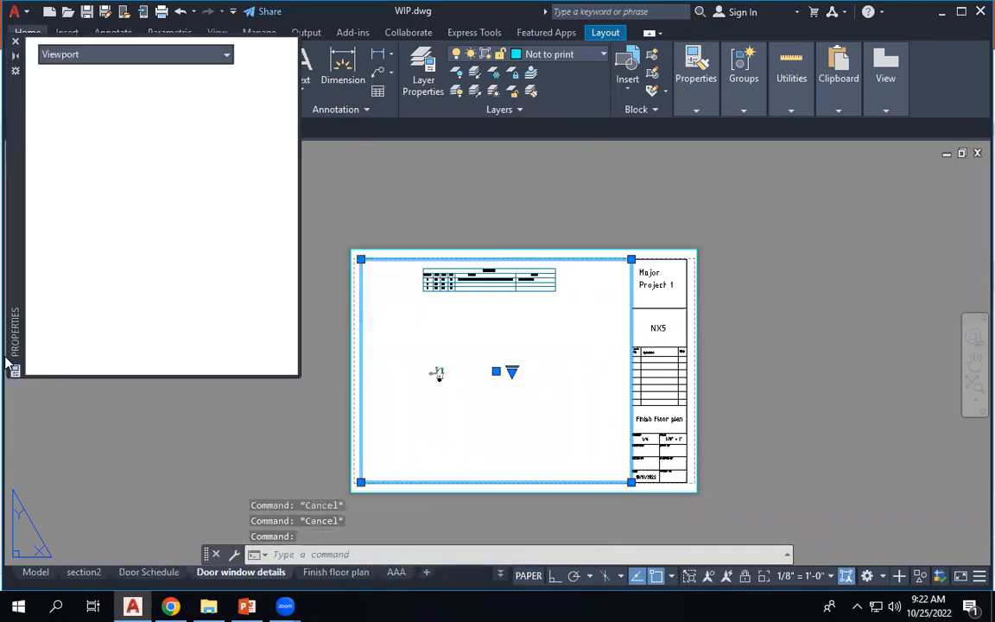
pyautogui.scroll(-2, 90, 334)
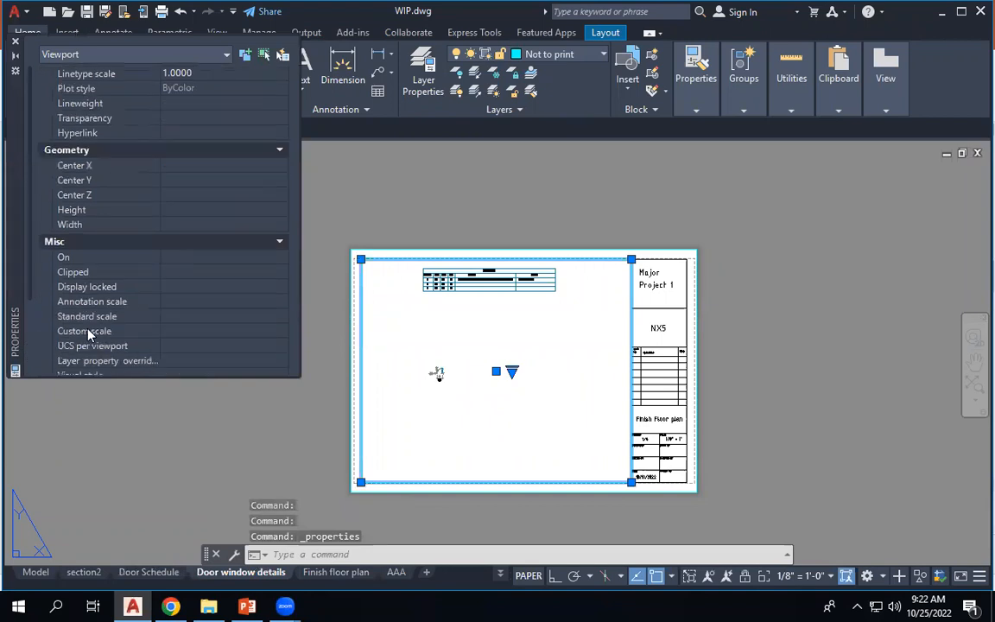
pyautogui.scroll(-1, 90, 335)
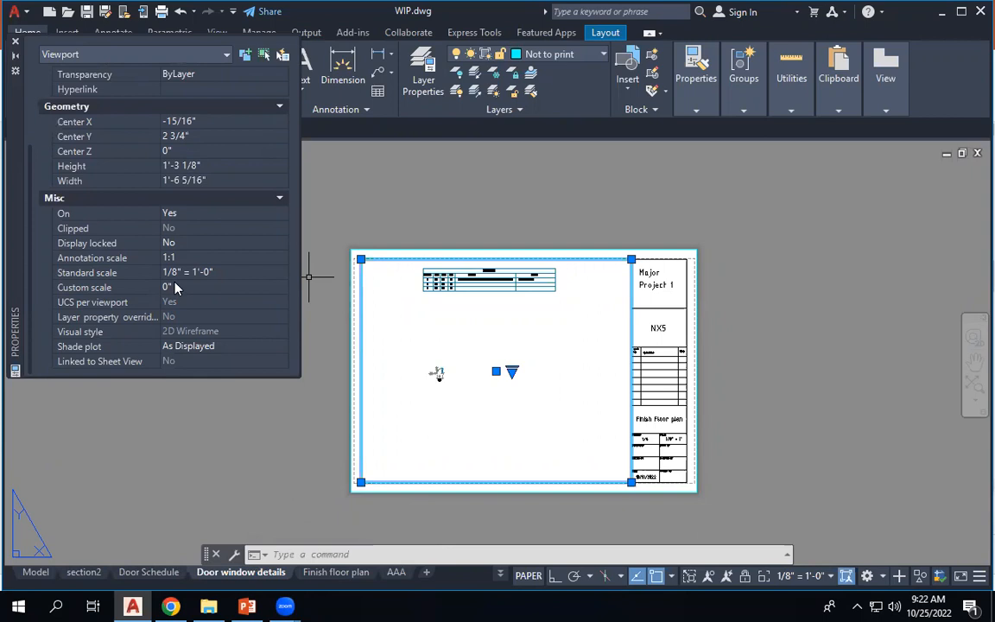
pyautogui.click(279, 278)
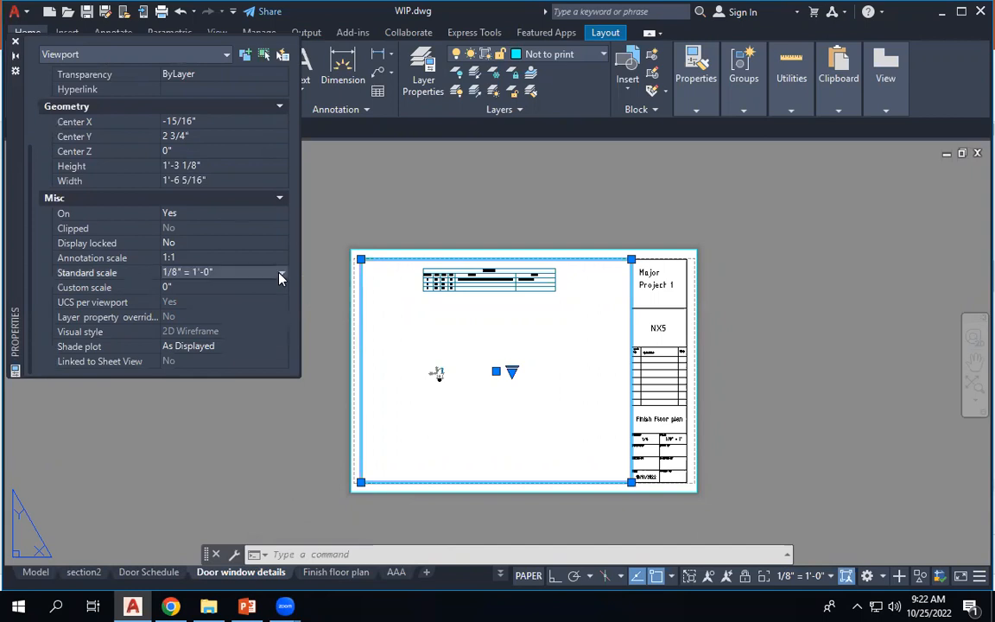
pyautogui.click(281, 275)
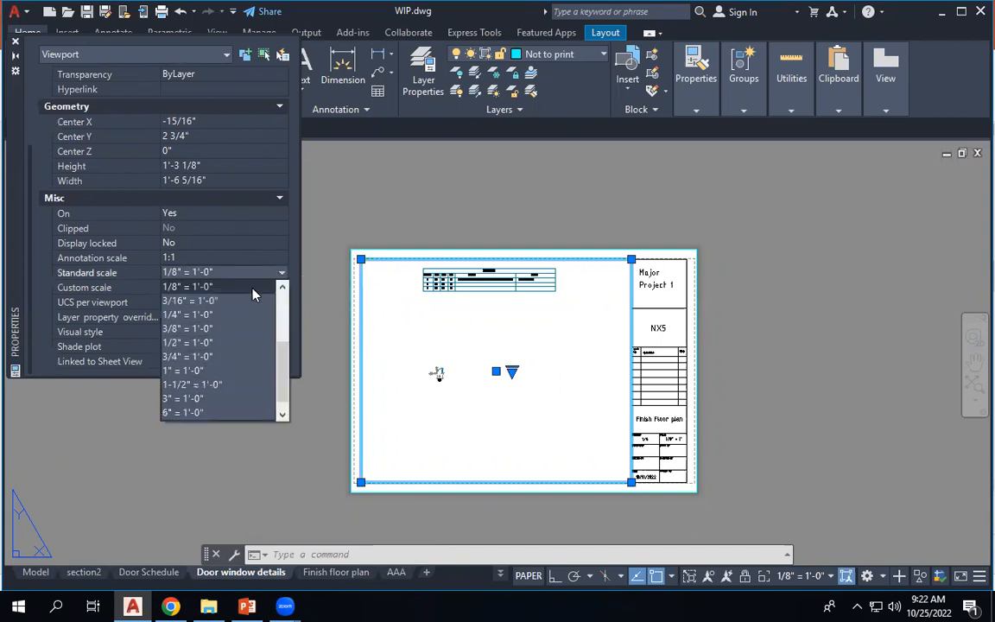
pyautogui.click(229, 344)
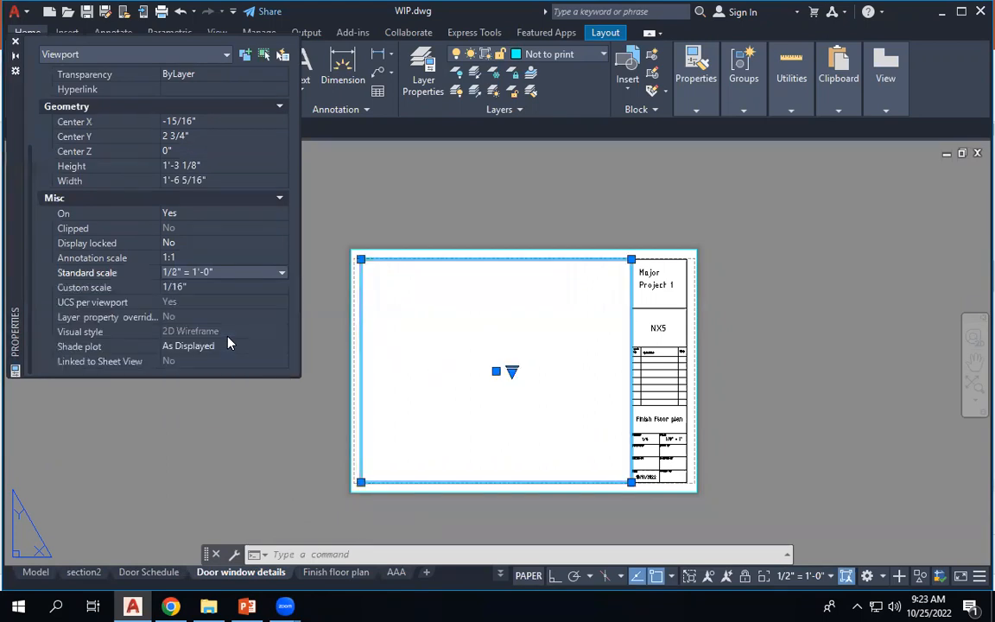
# Reposition the D1 door detail in the upper-left corner of the viewport and return to paper space.
pyautogui.doubleClick(475, 347)
pyautogui.moveTo(452, 346); pyautogui.dragTo(593, 262, button='middle')
pyautogui.doubleClick(533, 194)
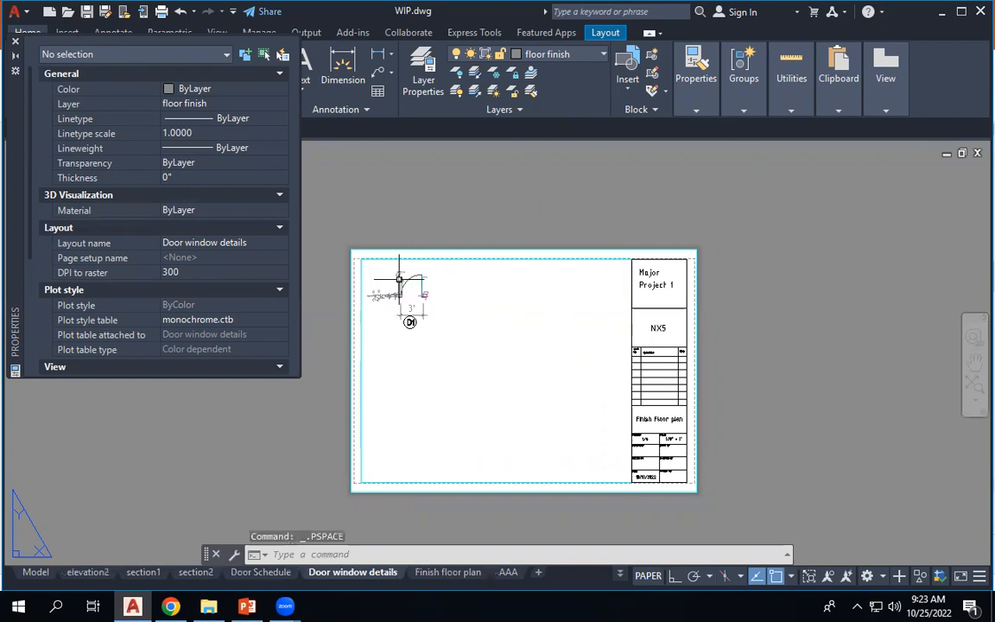
# Check the viewport's scale properties against the D1 detail's size on the sheet, and shift the detail lower within the viewport.
pyautogui.click(361, 294)
pyautogui.scroll(-2, 212, 311)
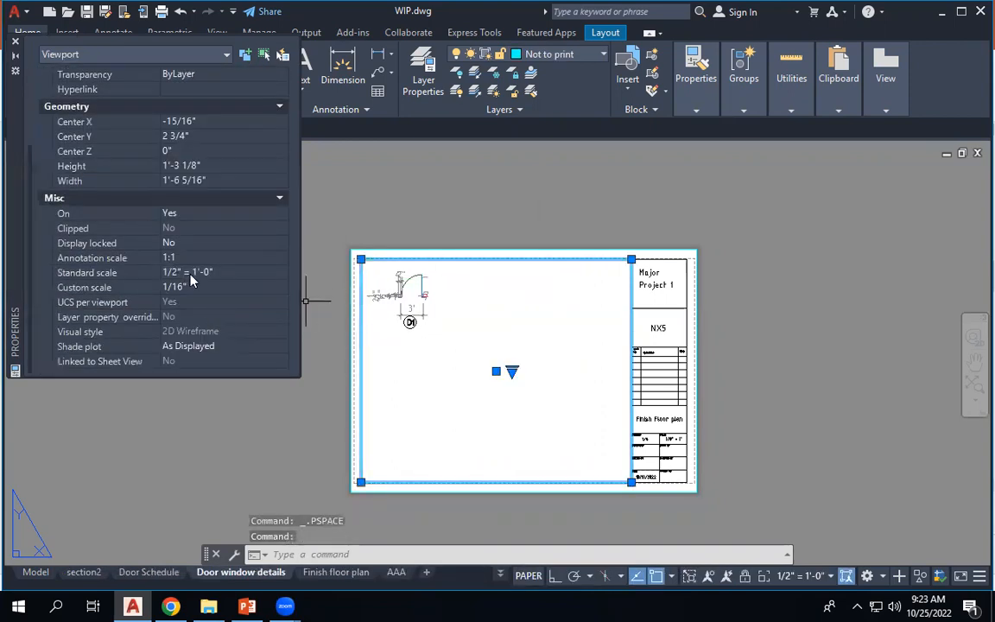
pyautogui.scroll(4, 377, 277)
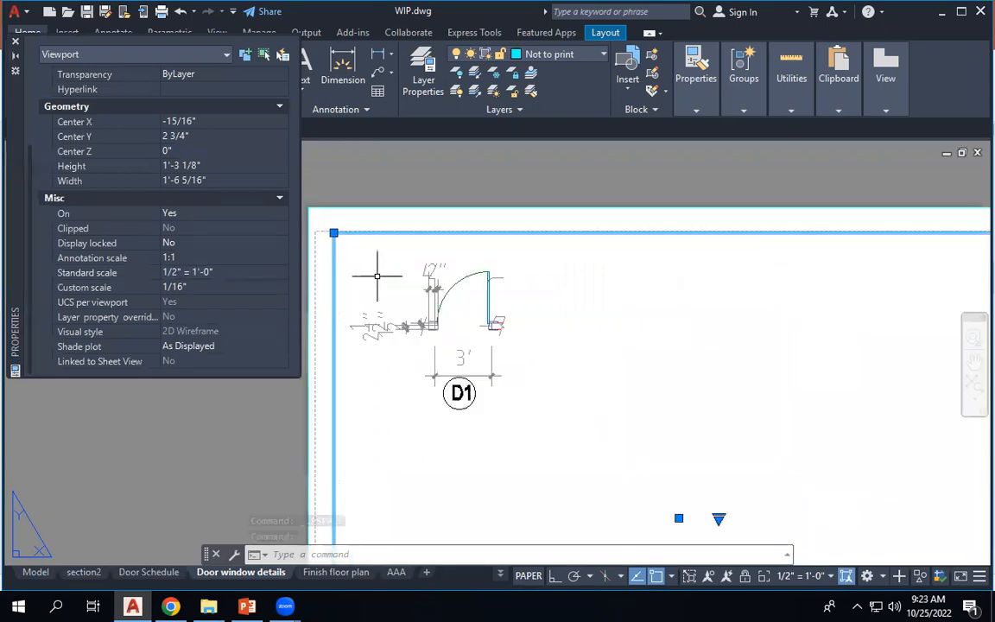
pyautogui.scroll(-7, 437, 246)
pyautogui.scroll(5, 439, 255)
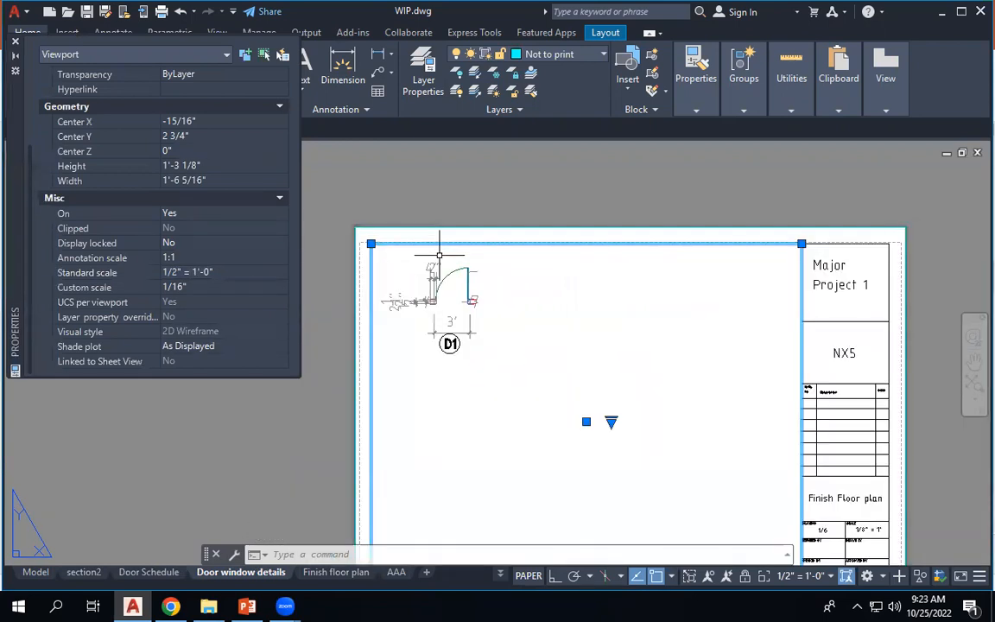
pyautogui.doubleClick(513, 302)
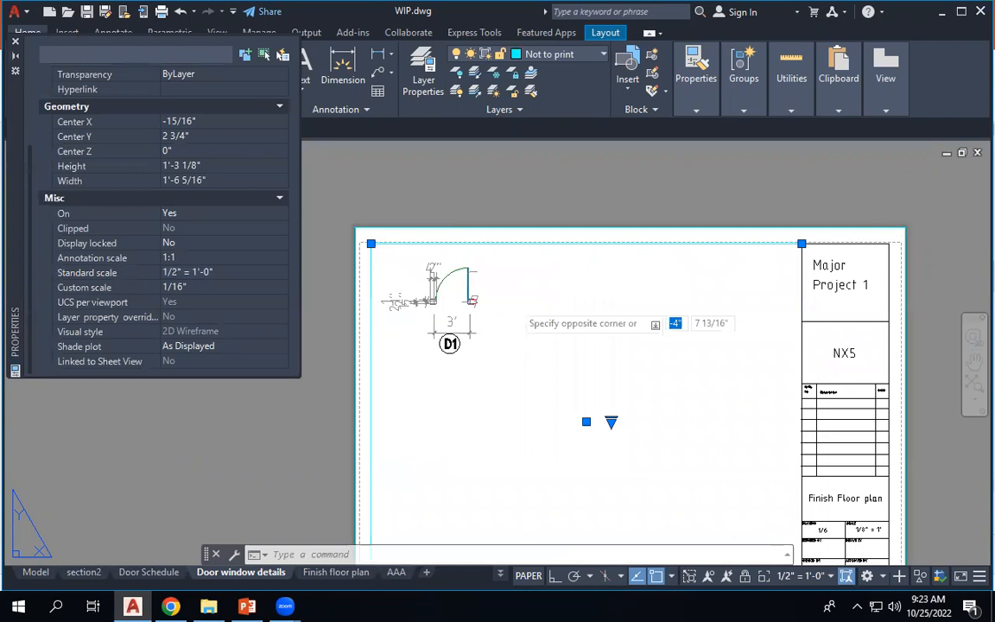
pyautogui.moveTo(513, 302); pyautogui.dragTo(516, 404, button='middle')
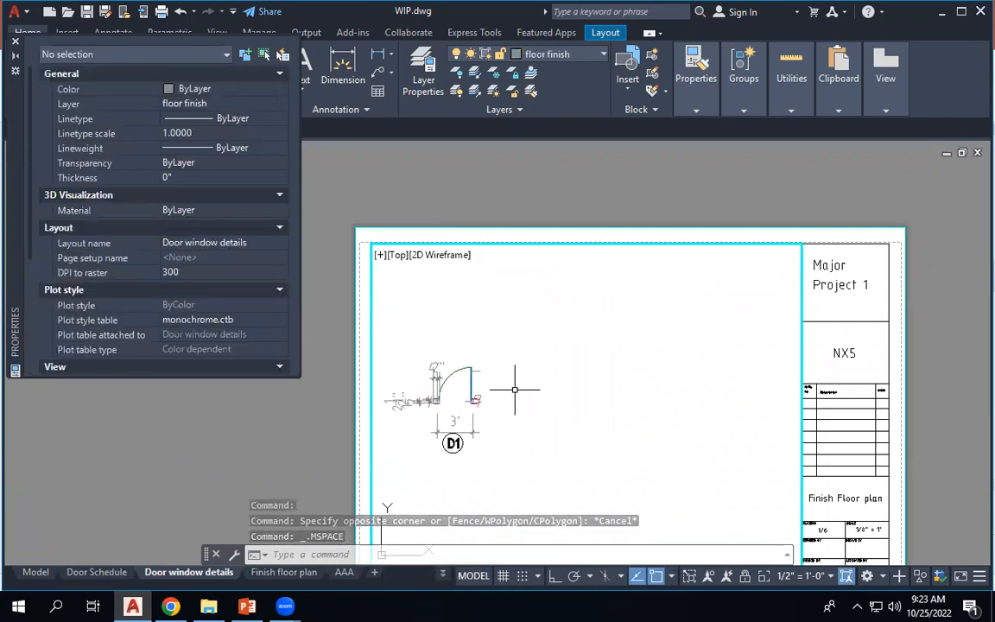
# Leave the active viewport, switch to model space and close the Properties palette.
pyautogui.doubleClick(521, 168)
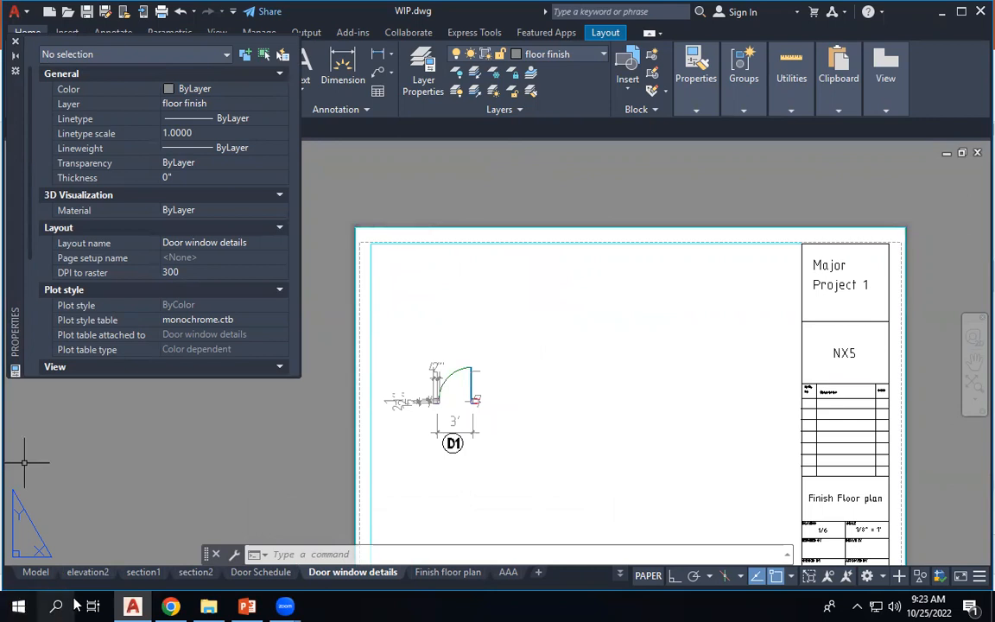
pyautogui.click(36, 573)
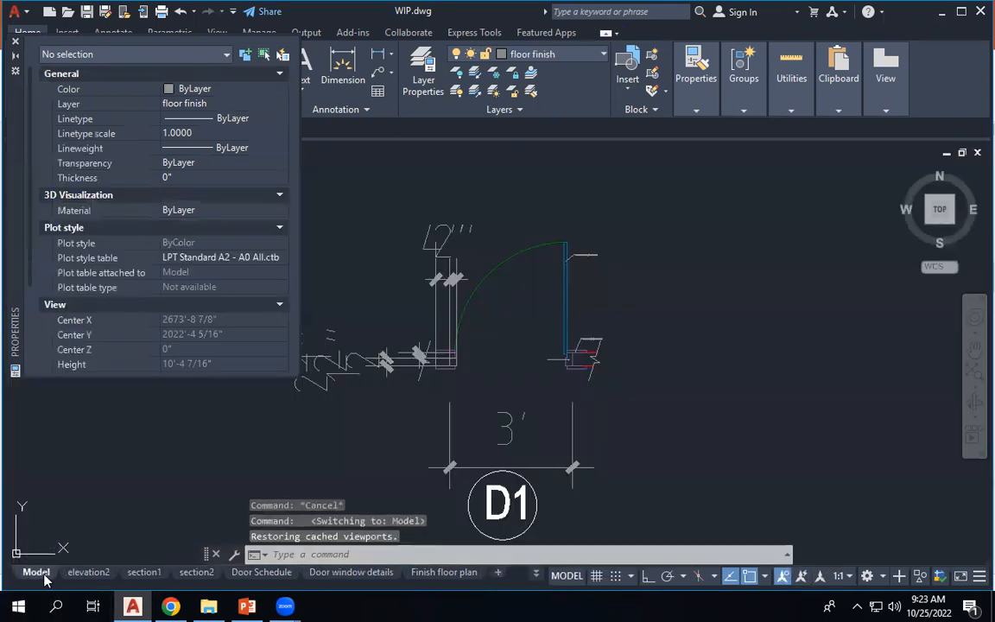
pyautogui.click(16, 40)
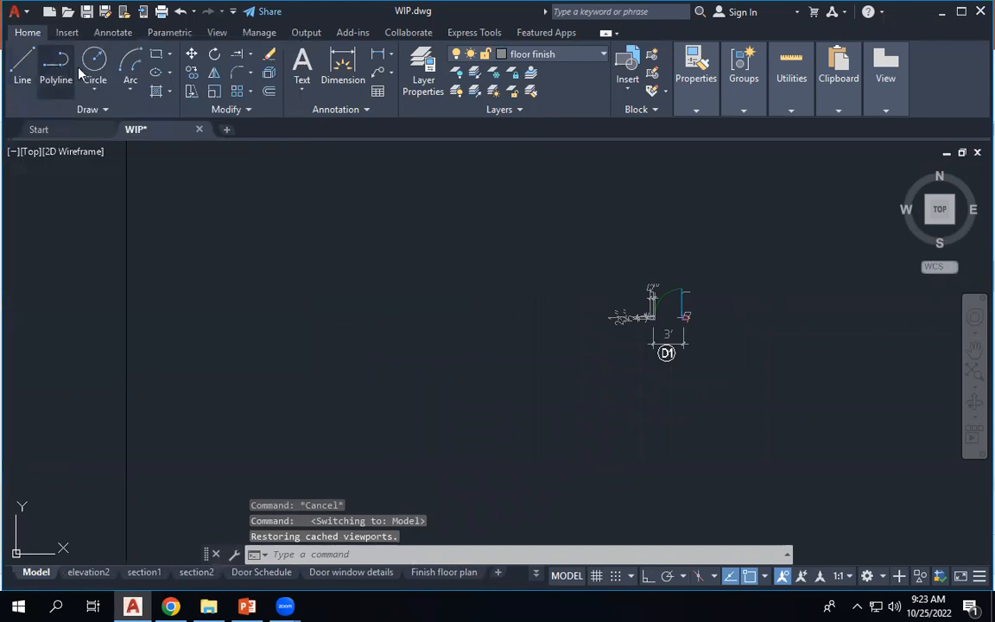
# Draw a rectangle about 3'-6" wide and 7'-9" high above the D1 door plan.
pyautogui.click(156, 53)
pyautogui.click(793, 111)
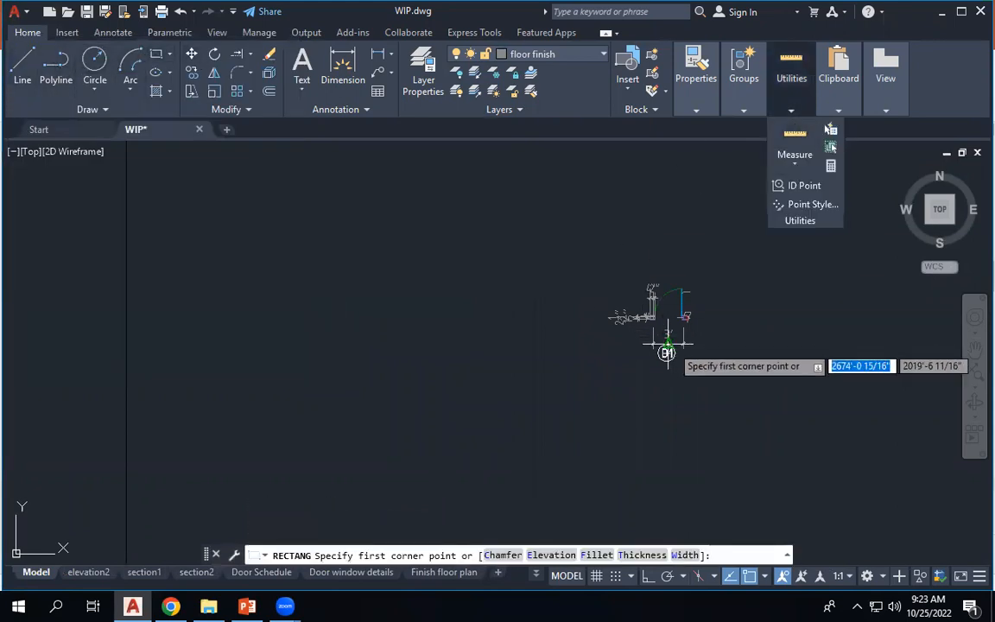
pyautogui.click(650, 187)
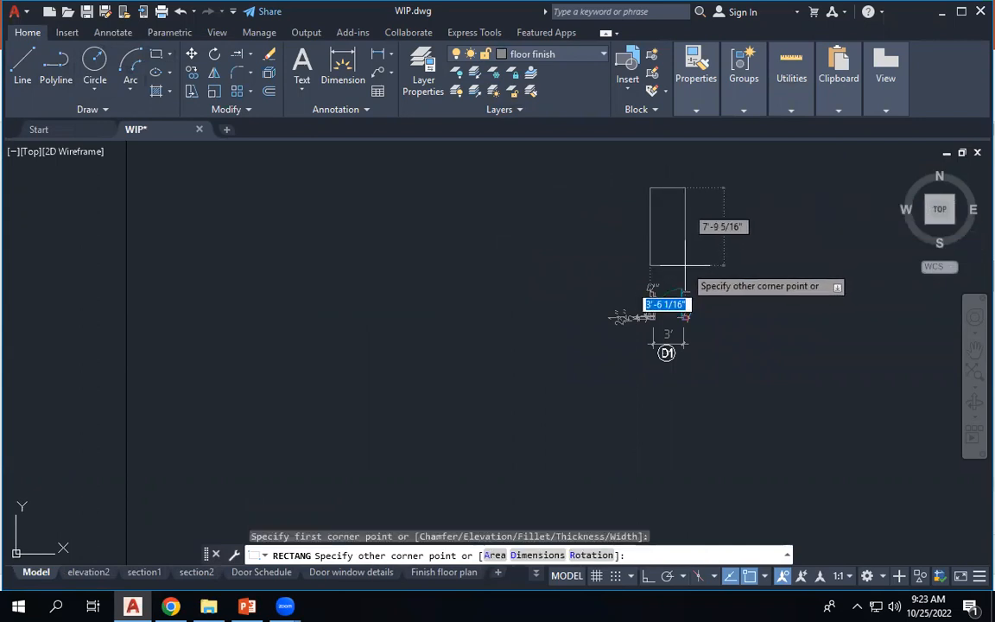
pyautogui.click(686, 265)
# Draw a second, narrow rectangle of about the same height beside the wide rectangle above the D1 door.
pyautogui.press('Return')
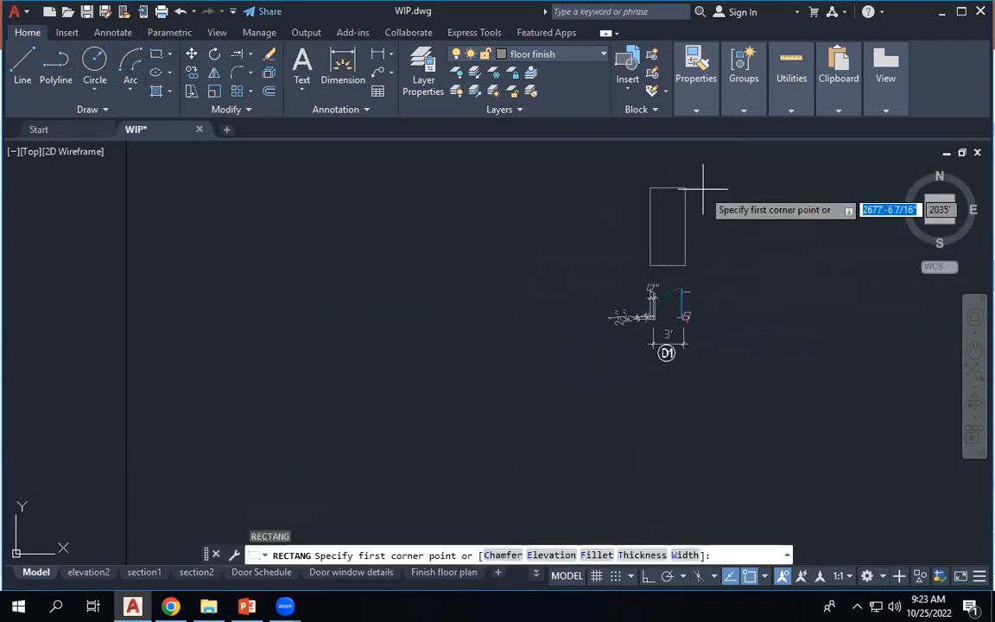
pyautogui.click(616, 186)
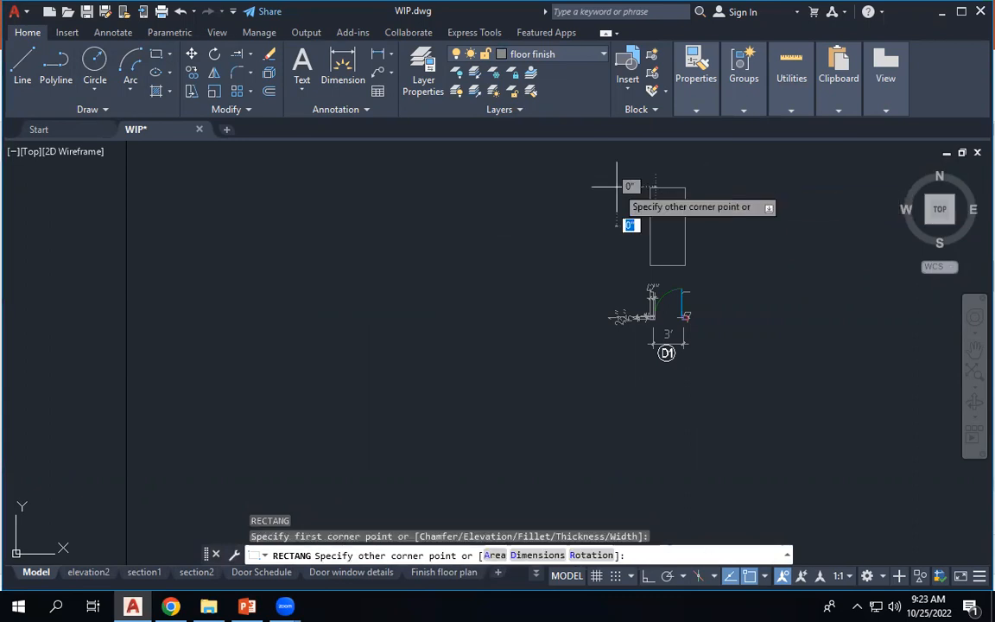
pyautogui.click(625, 266)
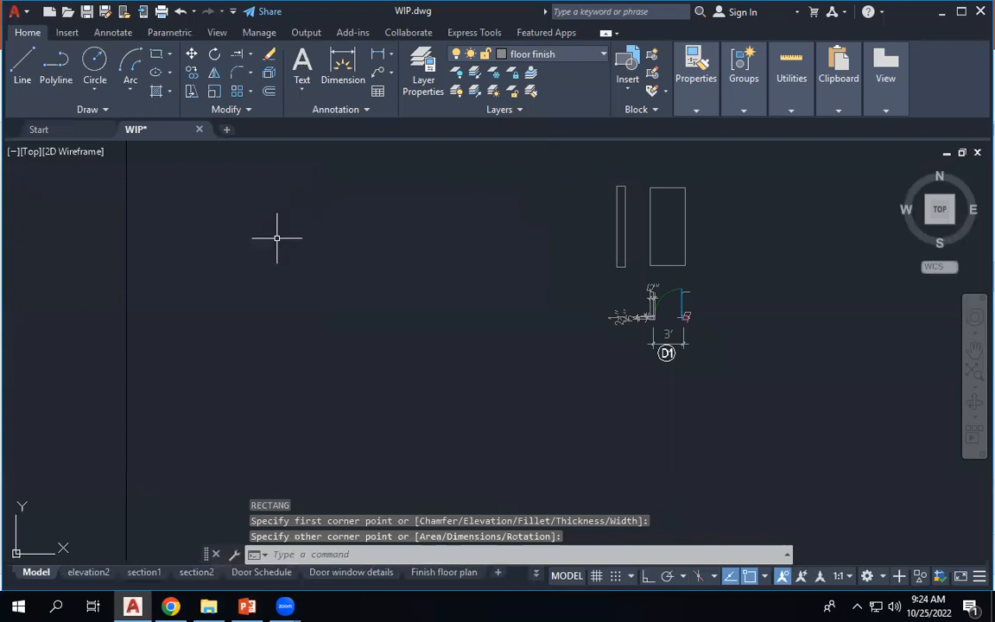
# In the Door window details layout, shift the drawing slightly within the viewport, away from the frame's upper corner, and return to paper space.
pyautogui.click(382, 573)
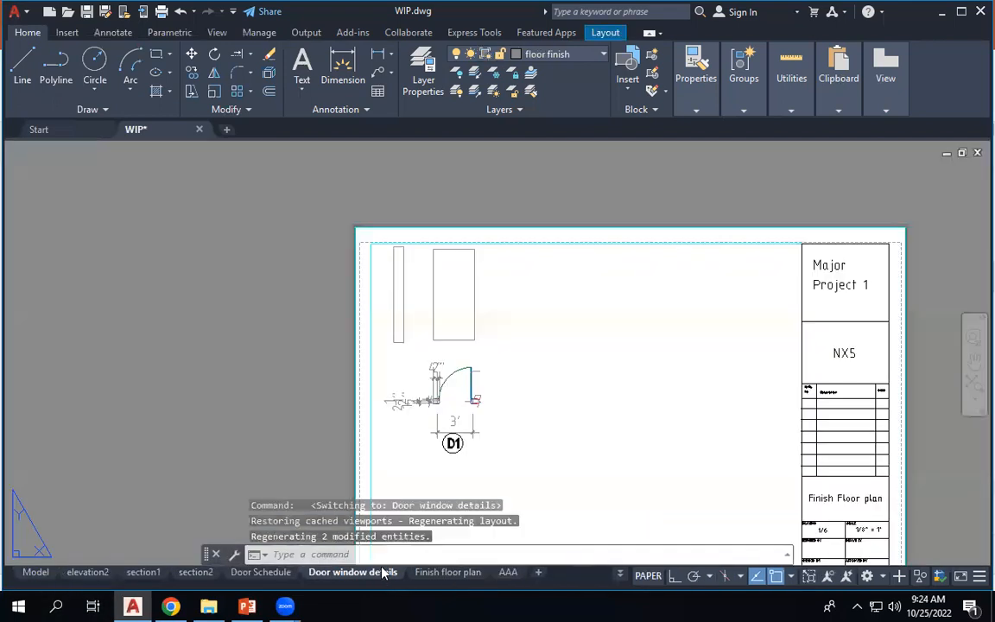
pyautogui.doubleClick(512, 302)
pyautogui.moveTo(513, 304); pyautogui.dragTo(521, 319, button='middle')
pyautogui.doubleClick(511, 183)
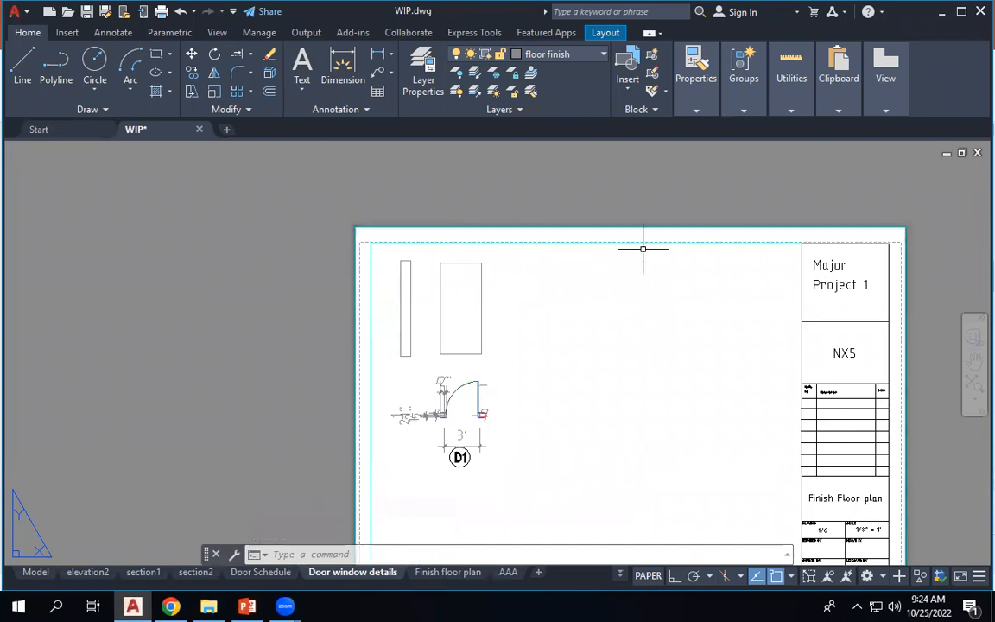
pyautogui.scroll(-4, 573, 168)
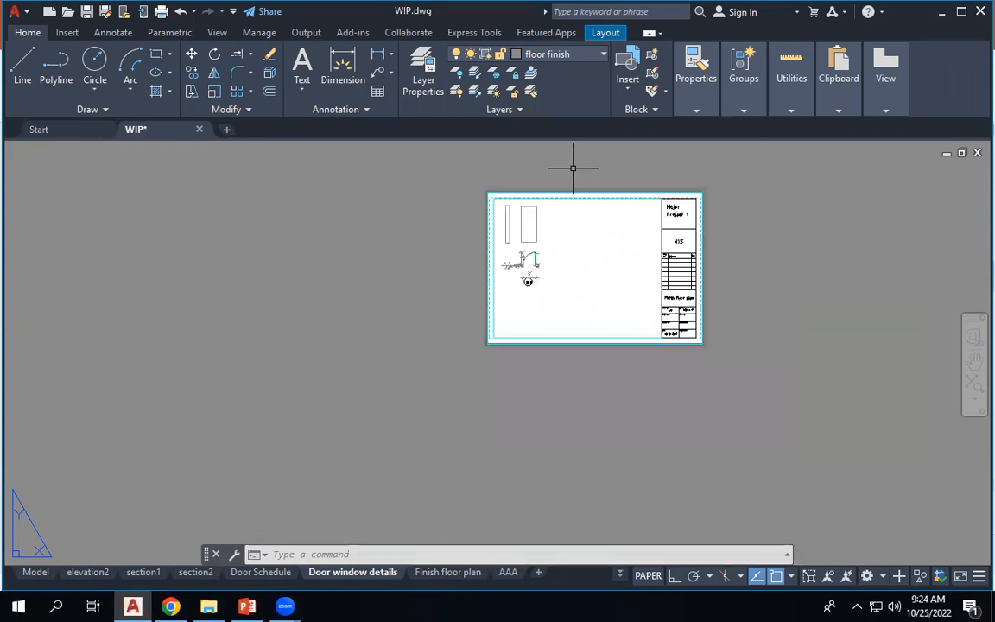
pyautogui.scroll(2, 571, 209)
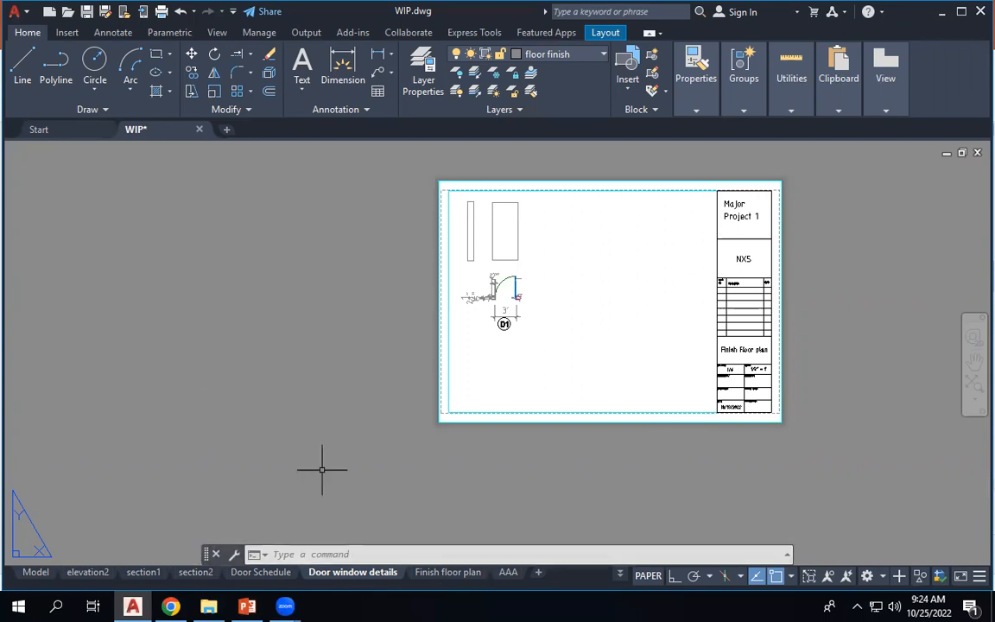
# Examine the door types, widths, heights, quantities, descriptions and remarks in the Door Schedule layout.
pyautogui.click(257, 574)
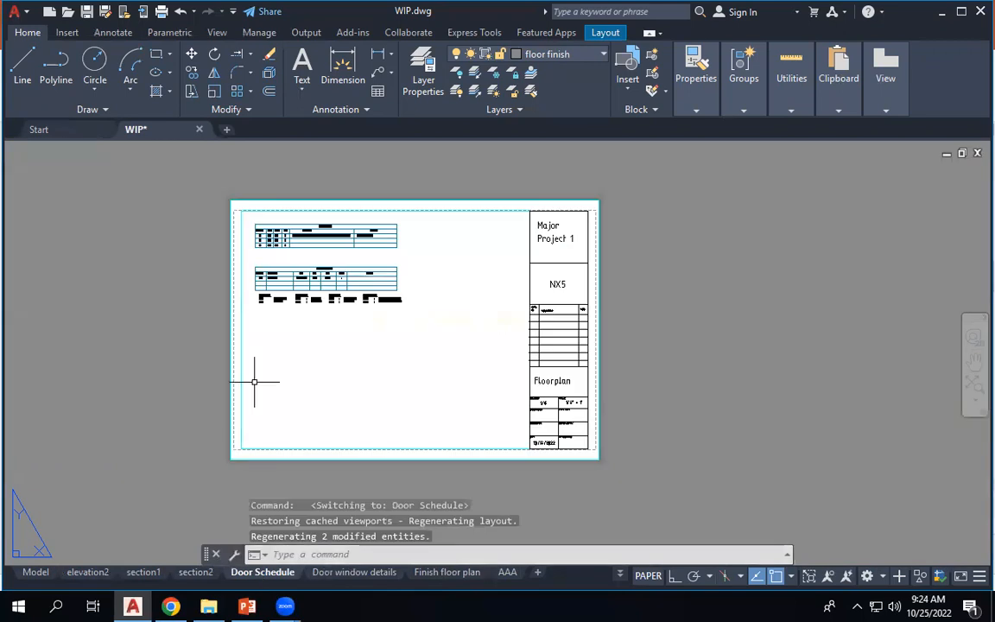
pyautogui.scroll(4, 302, 229)
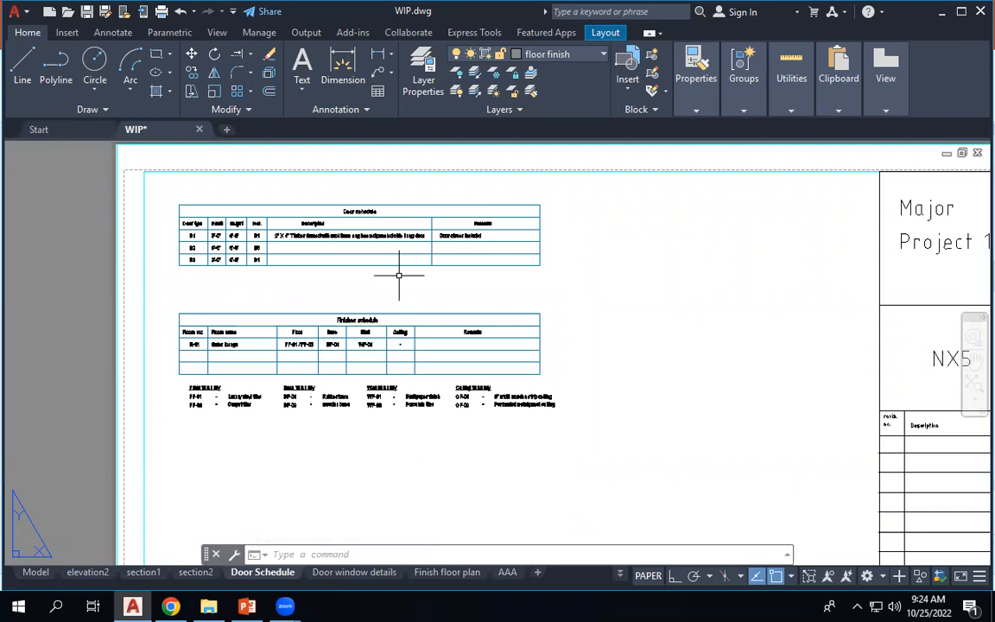
pyautogui.click(368, 577)
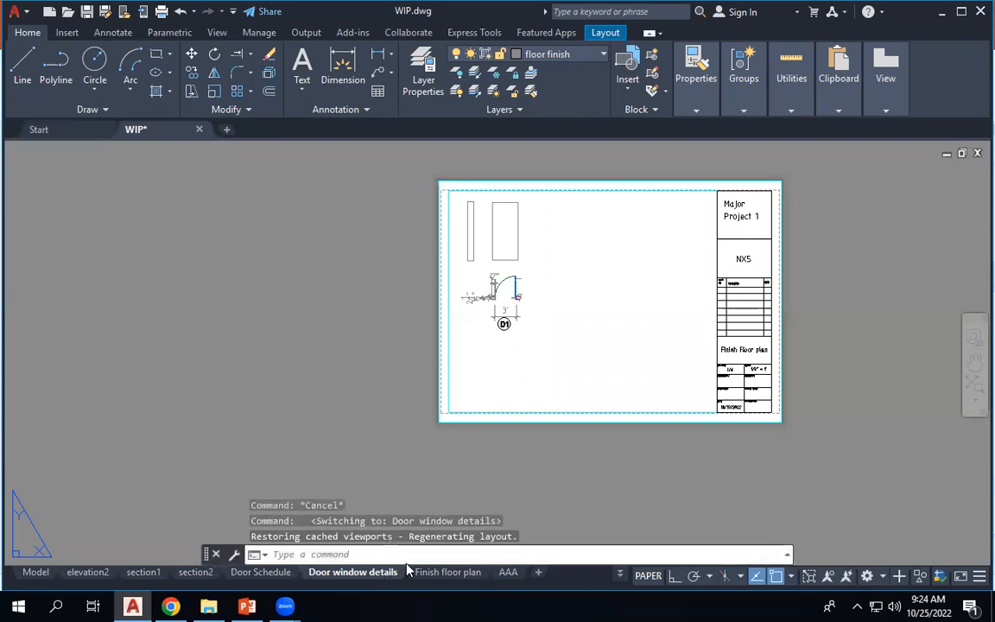
pyautogui.scroll(5, 751, 410)
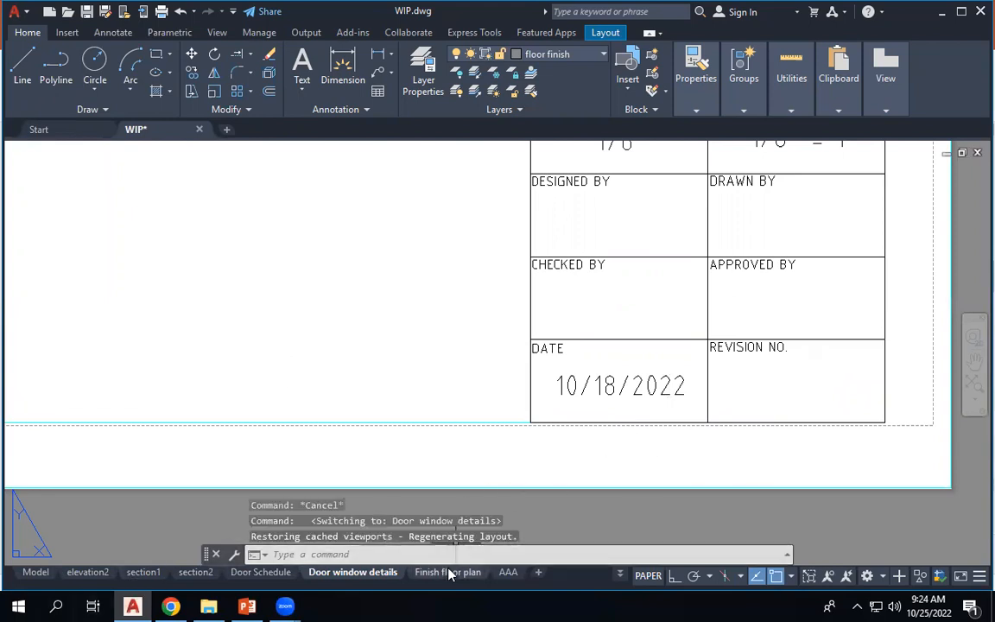
pyautogui.click(262, 573)
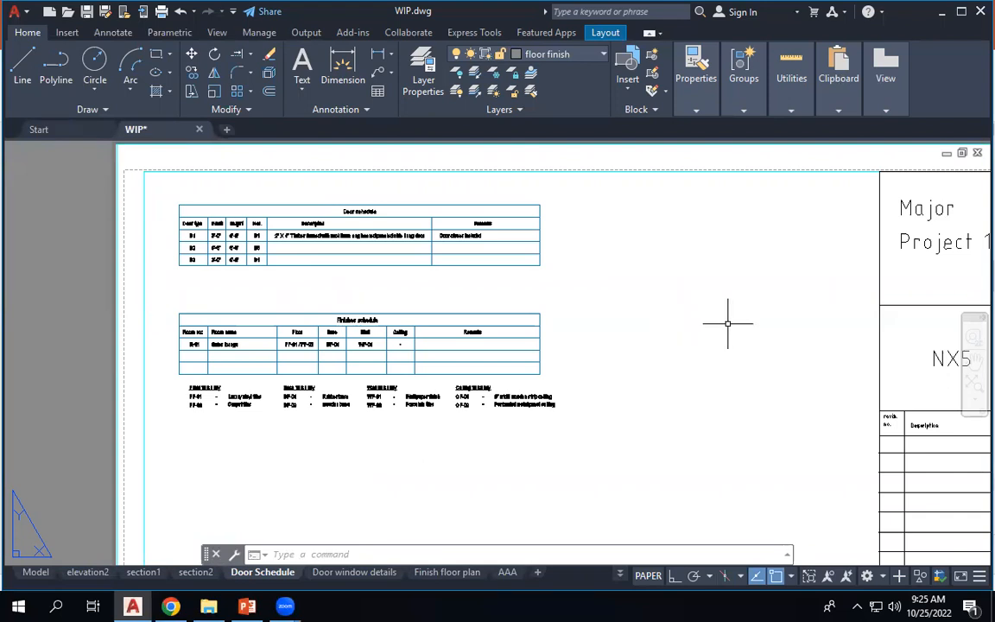
pyautogui.scroll(-2, 567, 280)
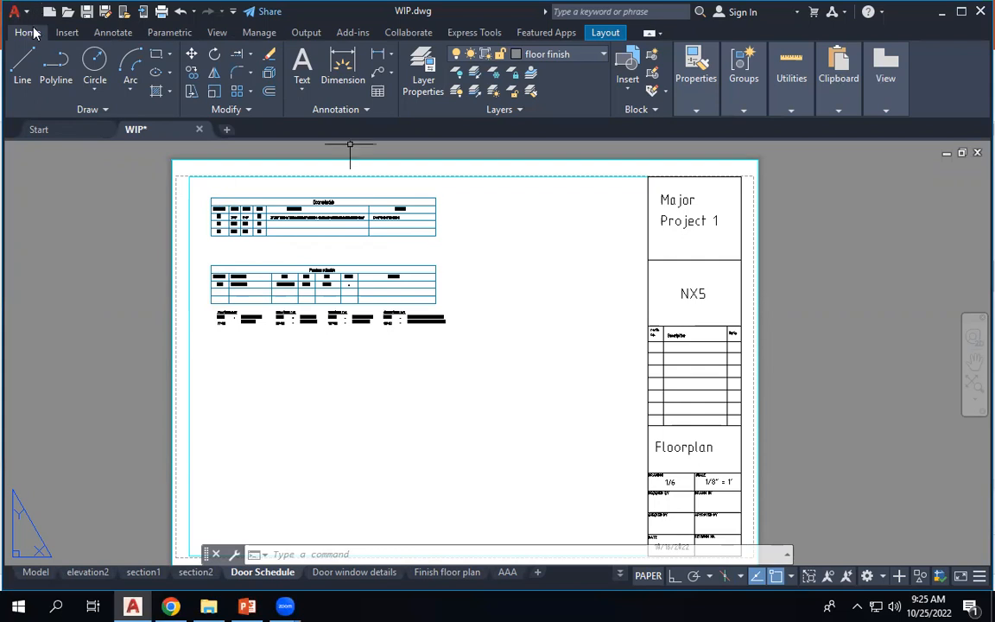
pyautogui.scroll(6, 252, 272)
pyautogui.scroll(-5, 253, 273)
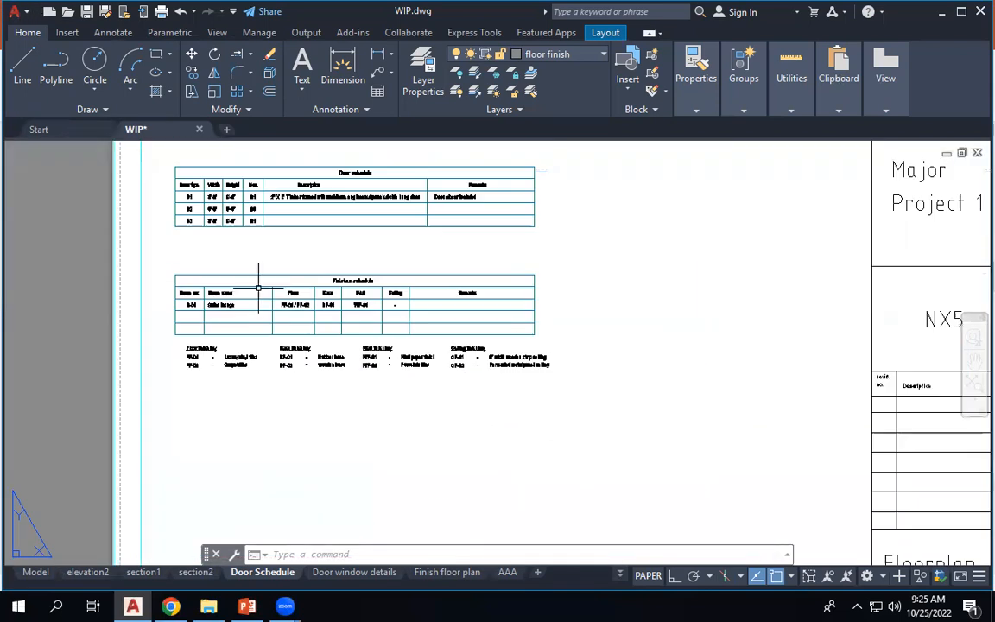
pyautogui.scroll(3, 211, 231)
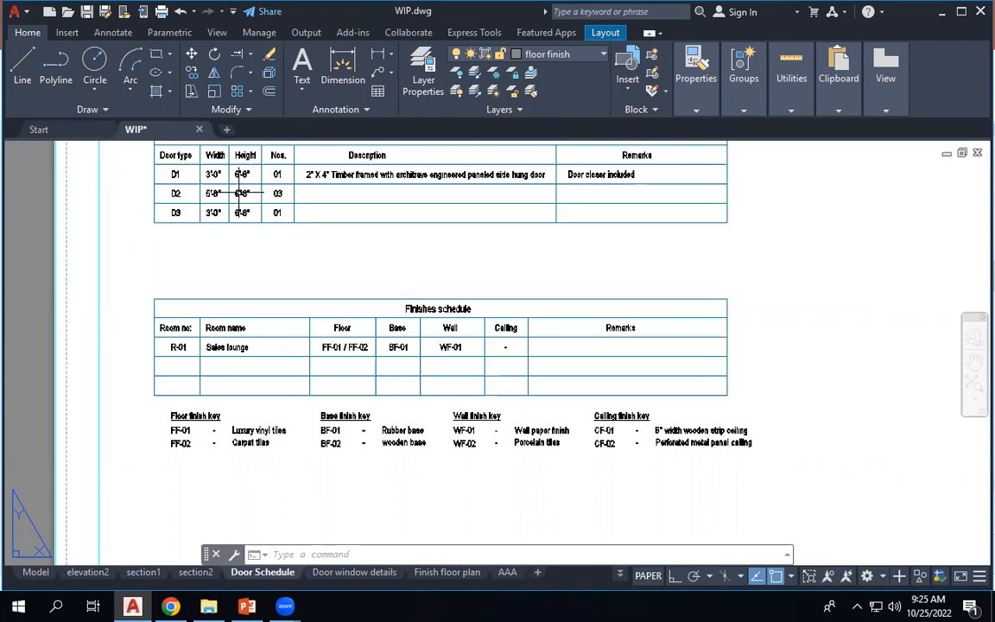
pyautogui.scroll(4, 136, 157)
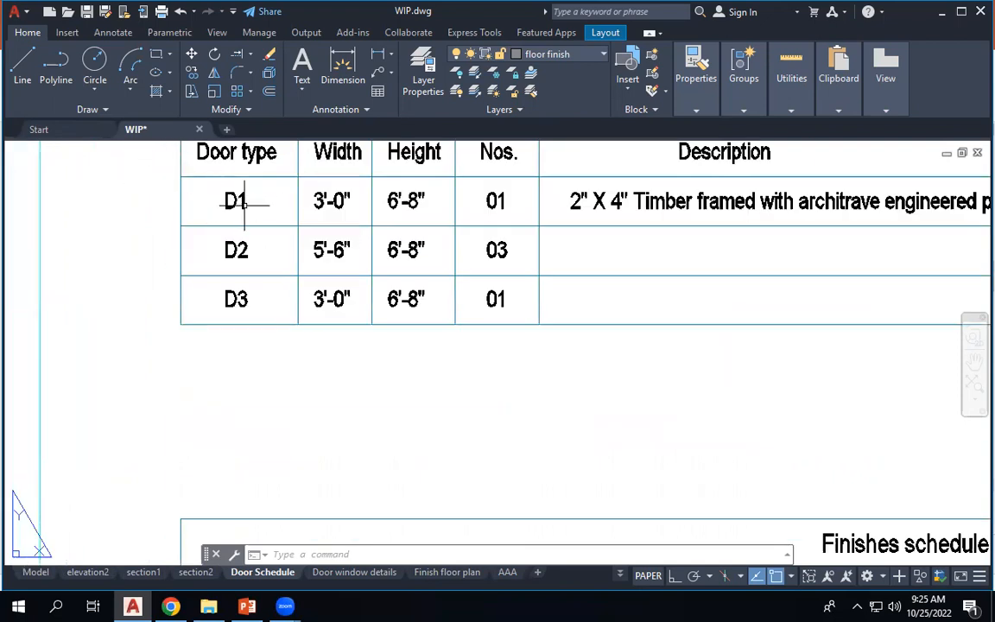
pyautogui.scroll(-1, 244, 201)
pyautogui.scroll(3, 335, 186)
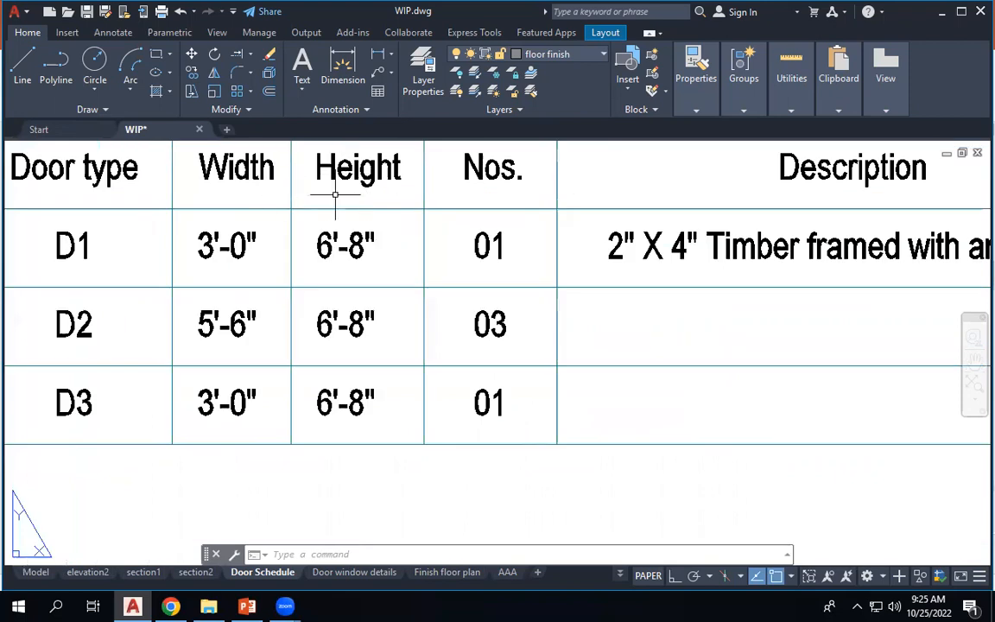
pyautogui.scroll(-3, 349, 247)
pyautogui.scroll(2, 376, 250)
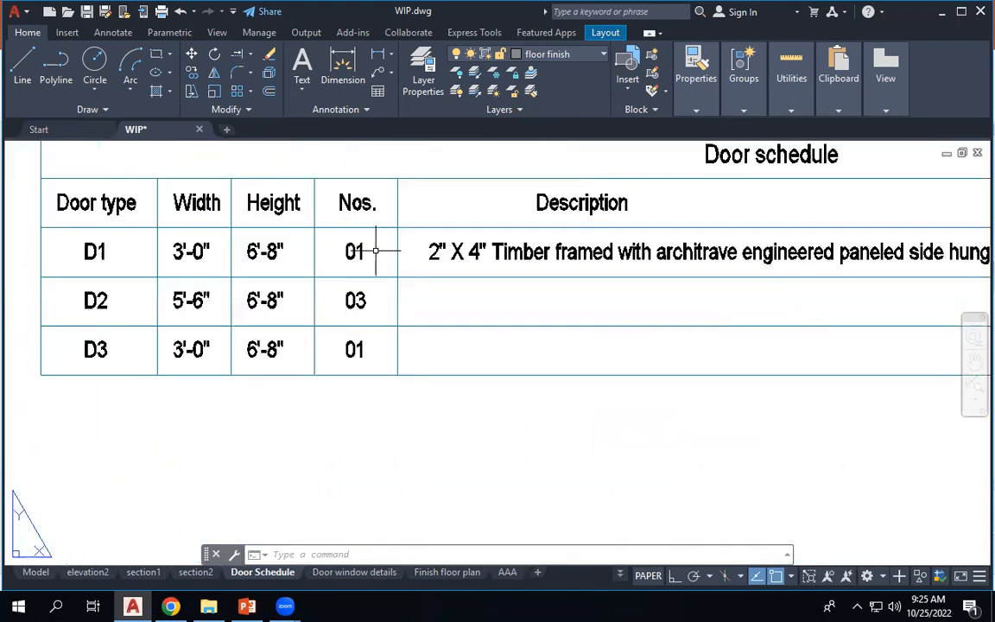
pyautogui.scroll(-2, 376, 250)
pyautogui.scroll(2, 387, 276)
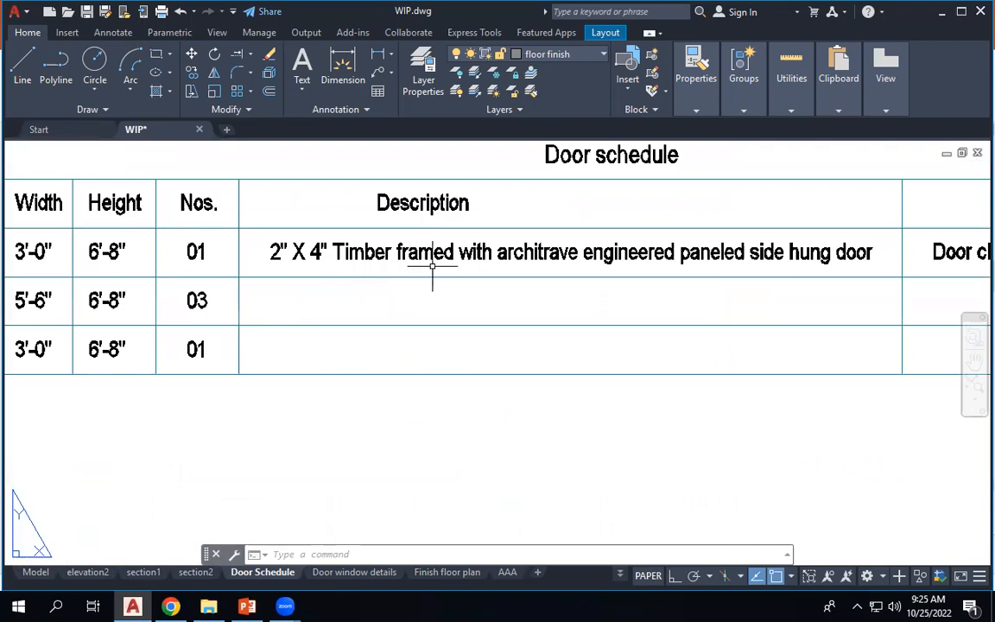
pyautogui.scroll(-2, 305, 269)
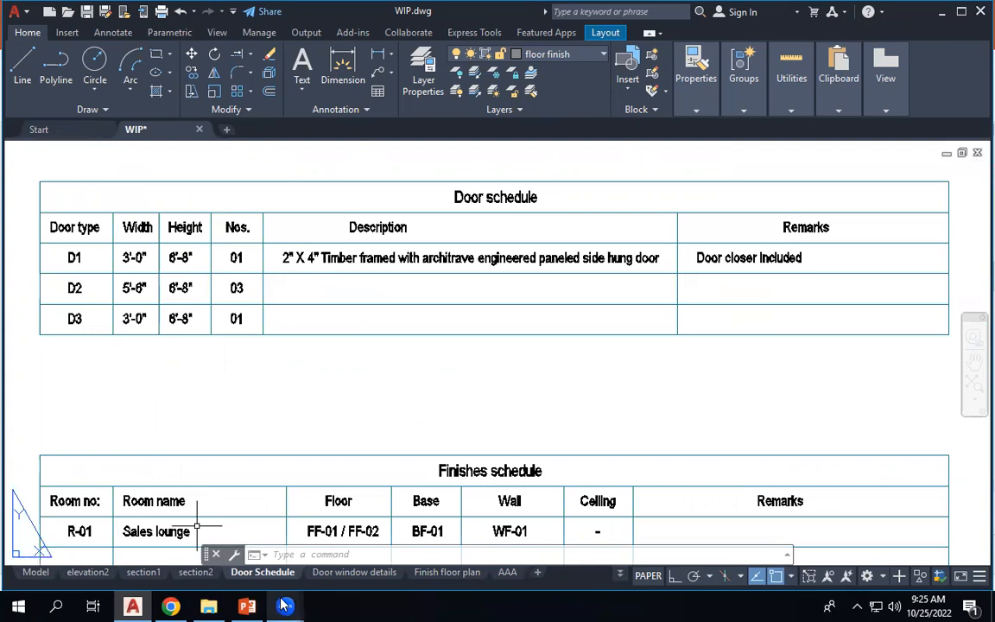
# Examine the D1 door plan and the rectangles above it in the Door window details layout.
pyautogui.click(331, 577)
pyautogui.scroll(-5, 746, 511)
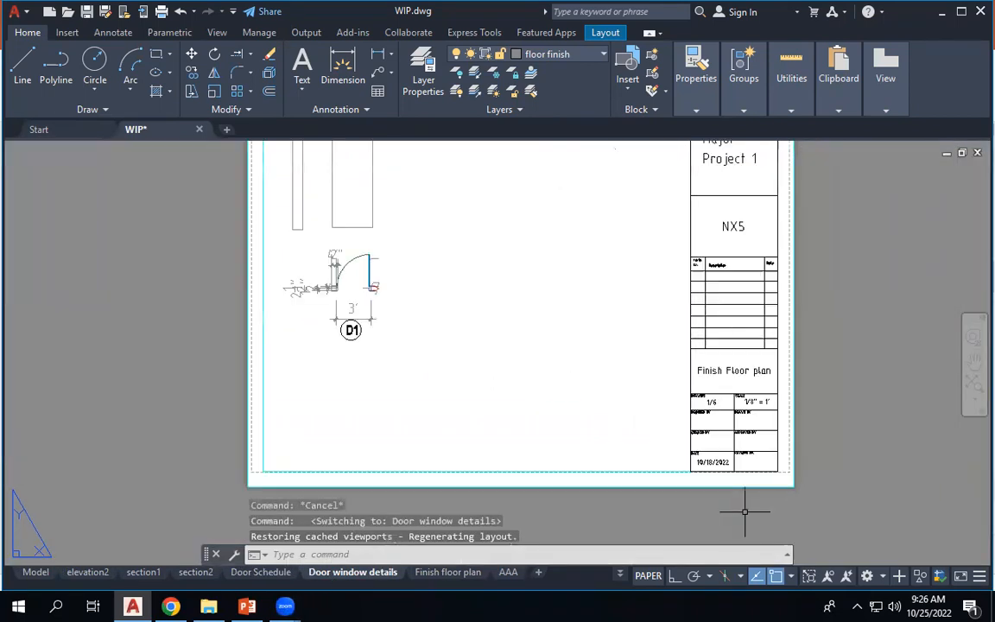
pyautogui.scroll(4, 624, 422)
pyautogui.scroll(-1, 546, 409)
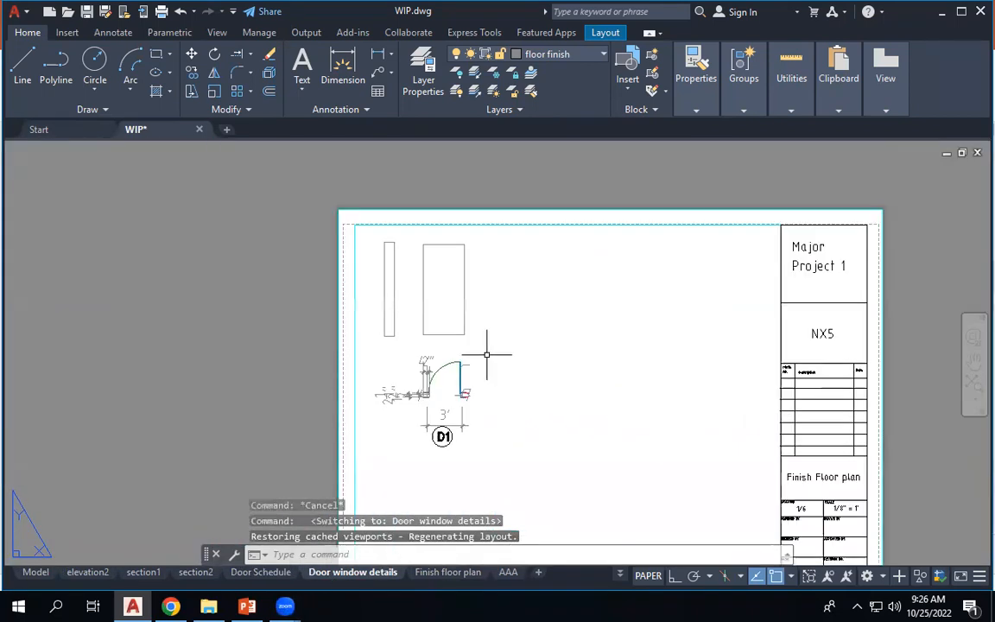
pyautogui.scroll(2, 466, 337)
pyautogui.moveTo(564, 474); pyautogui.dragTo(560, 443, button='middle')
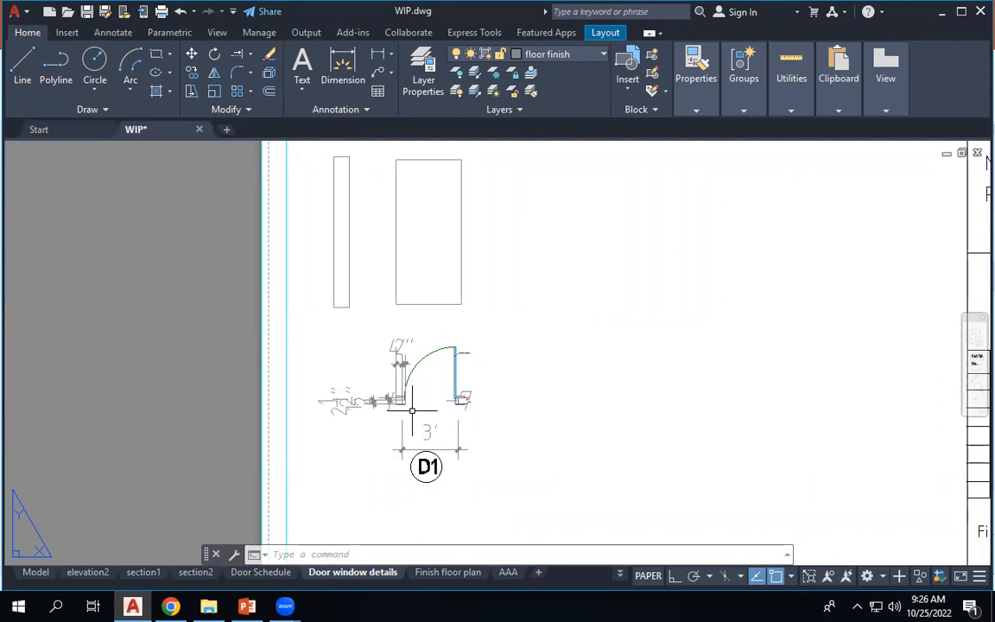
pyautogui.scroll(-3, 413, 402)
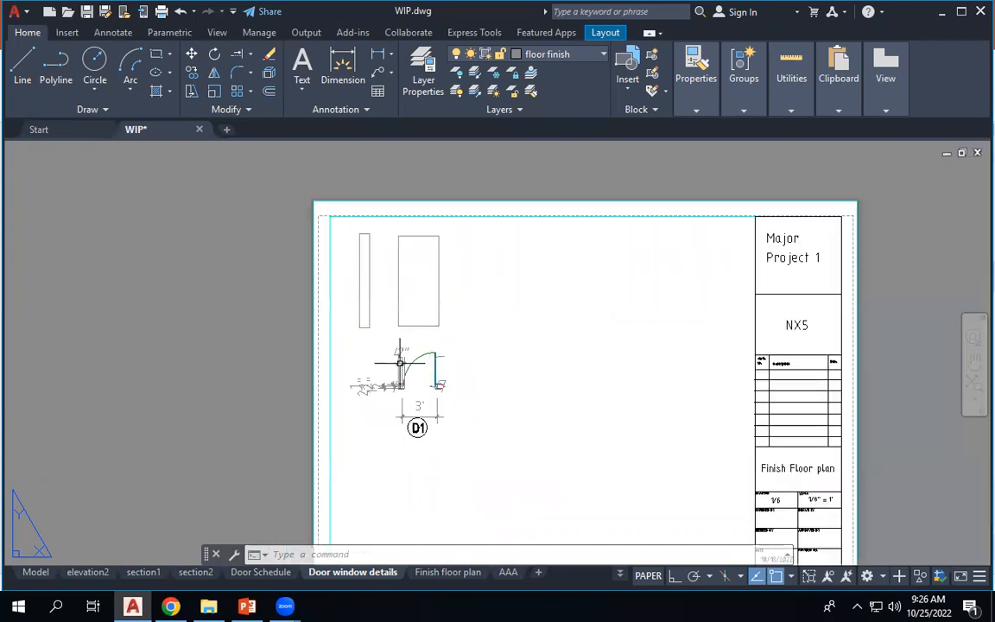
pyautogui.scroll(-2, 420, 397)
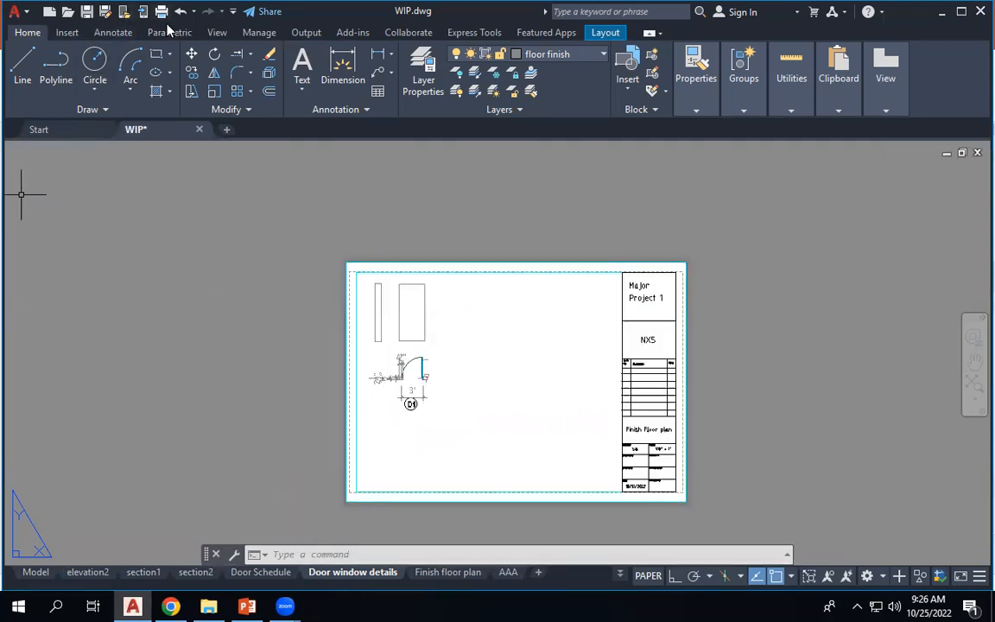
# Start plotting the Door window details layout as a single sheet and set the plot window to the sheet's outer corners.
pyautogui.hotkey('ctrl', 'p')
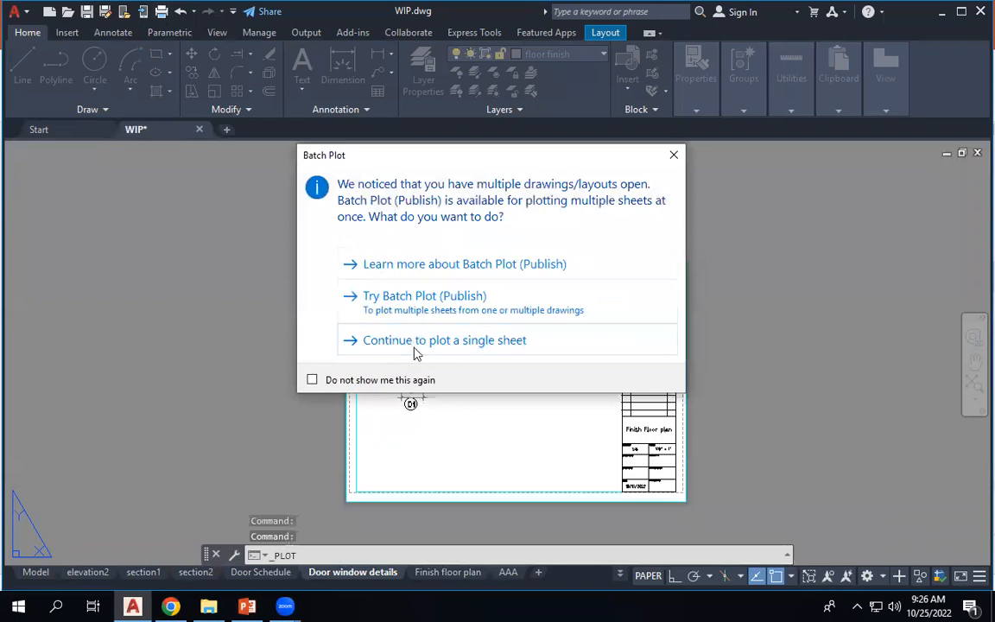
pyautogui.click(413, 346)
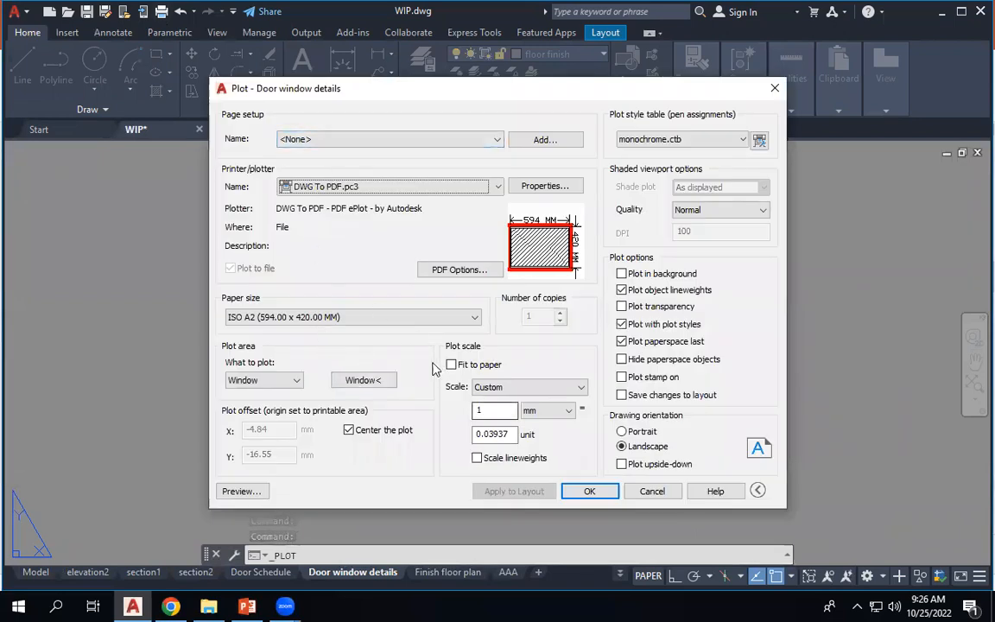
pyautogui.click(369, 381)
pyautogui.click(345, 260)
pyautogui.click(688, 500)
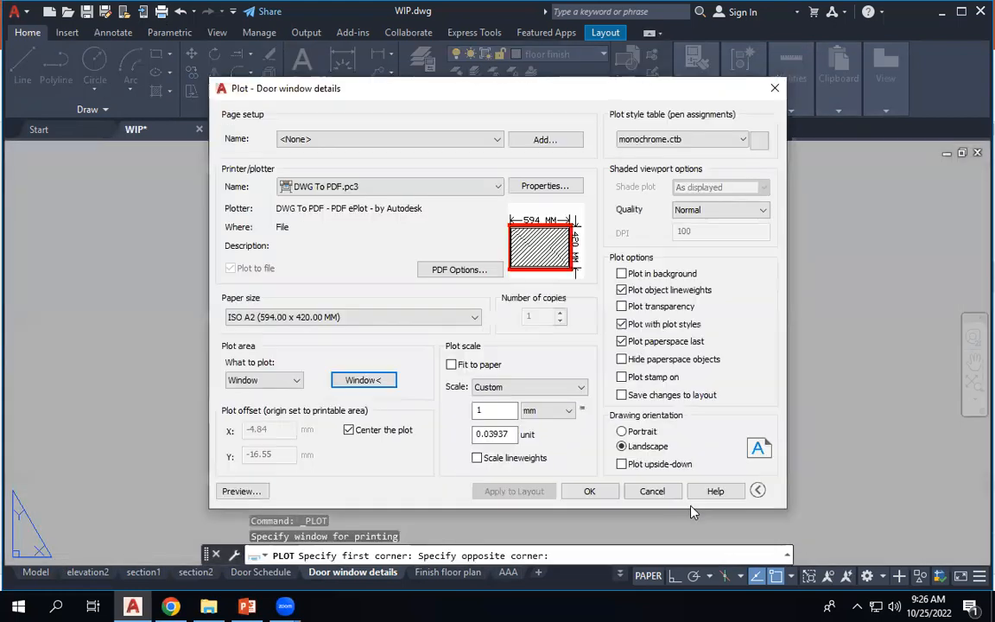
# Set the plot scale to 1:1 with 1 inch equal to 1 drawing unit.
pyautogui.click(482, 387)
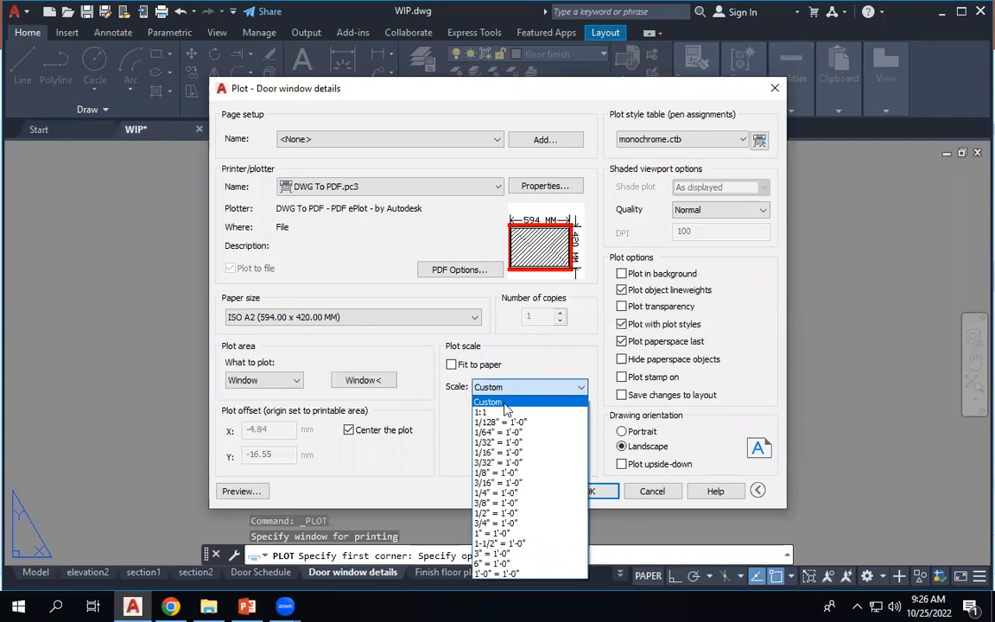
pyautogui.click(507, 412)
pyautogui.click(553, 411)
pyautogui.click(538, 430)
pyautogui.click(539, 387)
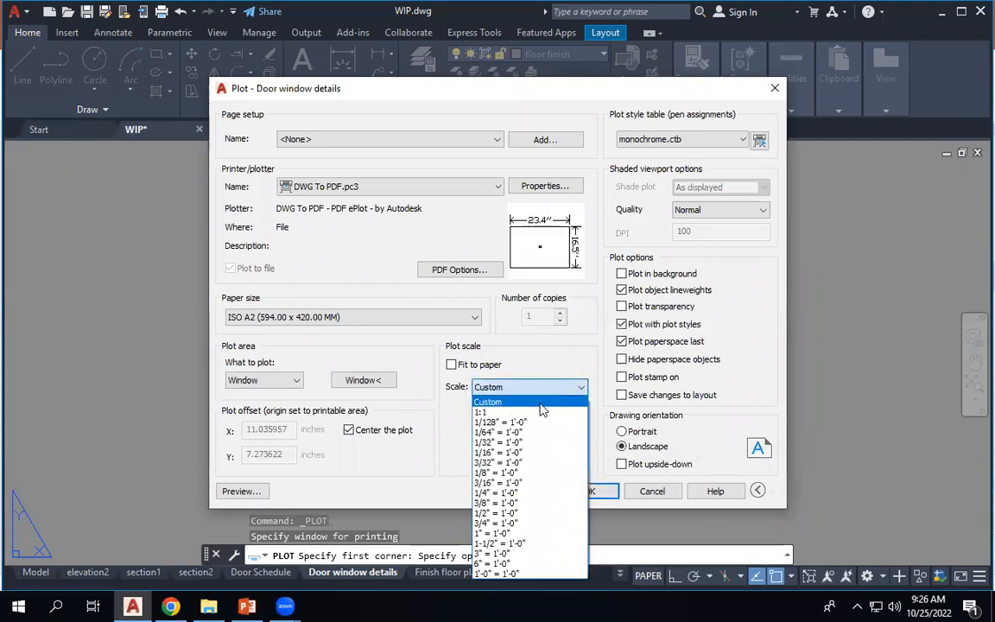
pyautogui.click(541, 413)
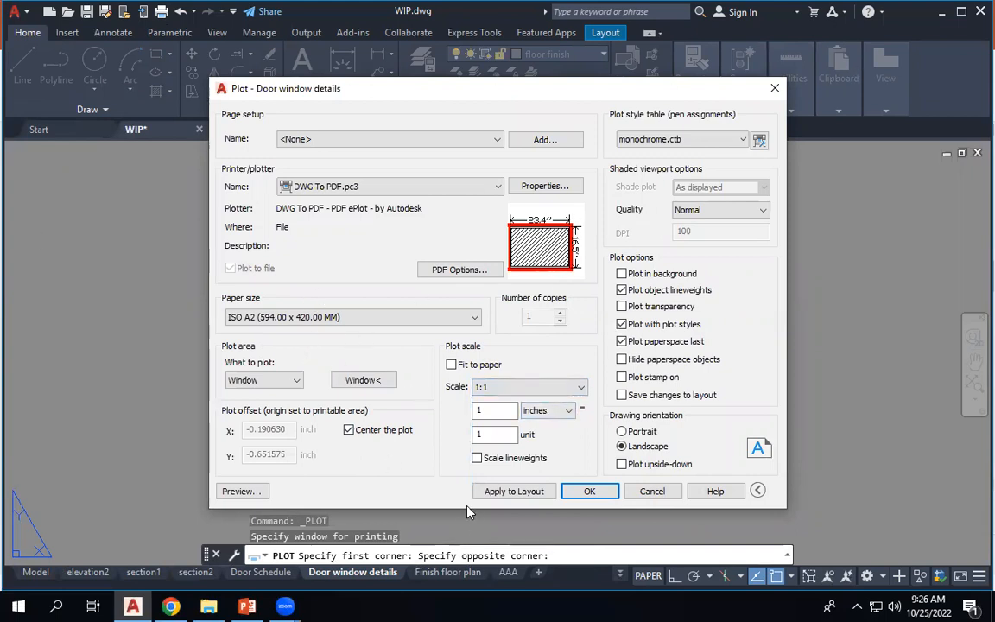
# Preview the Door window details sheet and plot it to a PDF file named WIP-Door window details.pdf.
pyautogui.click(494, 500)
pyautogui.click(243, 492)
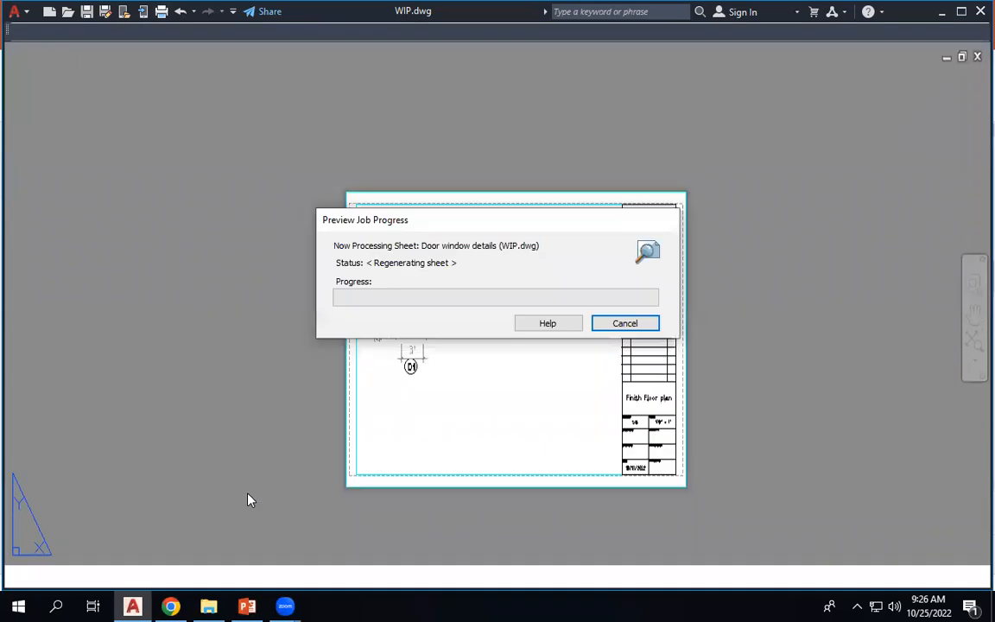
pyautogui.rightClick(444, 165)
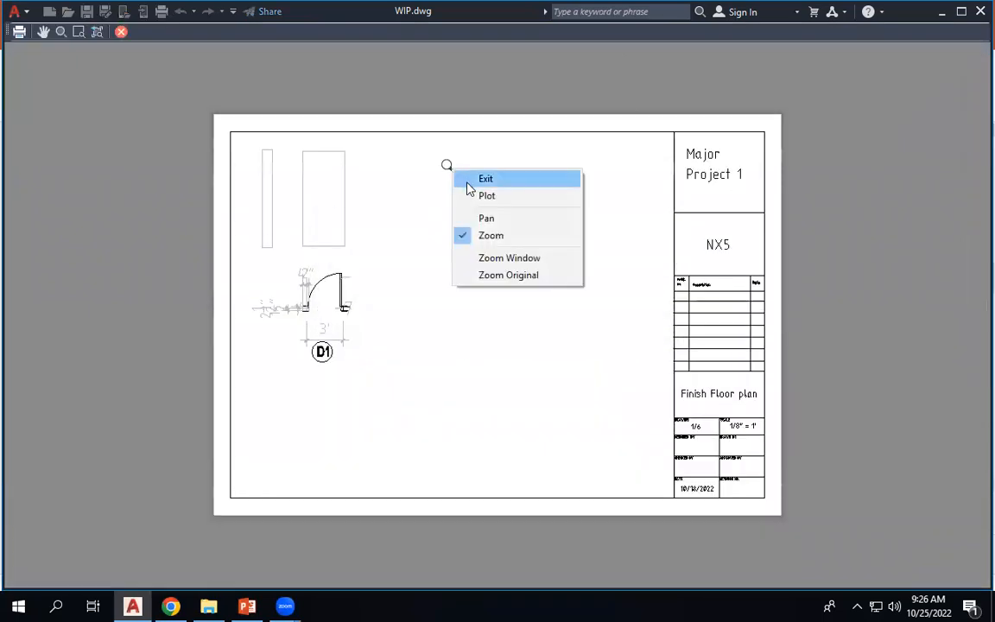
pyautogui.click(486, 195)
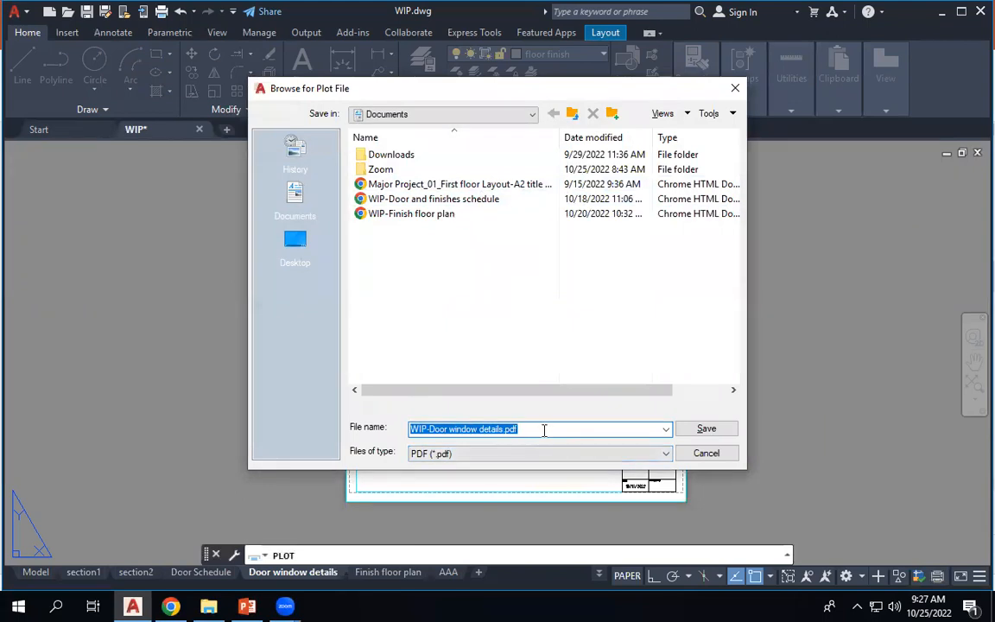
pyautogui.click(708, 430)
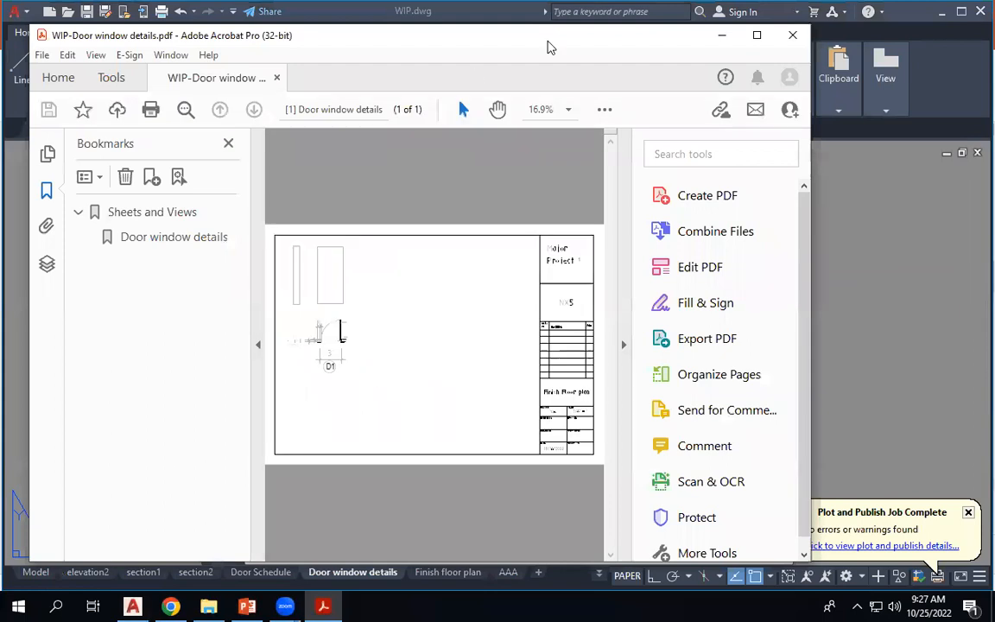
# Examine the D1 door plan, its dimension texts and its frame notes in the plotted PDF at 100% zoom.
pyautogui.click(568, 109)
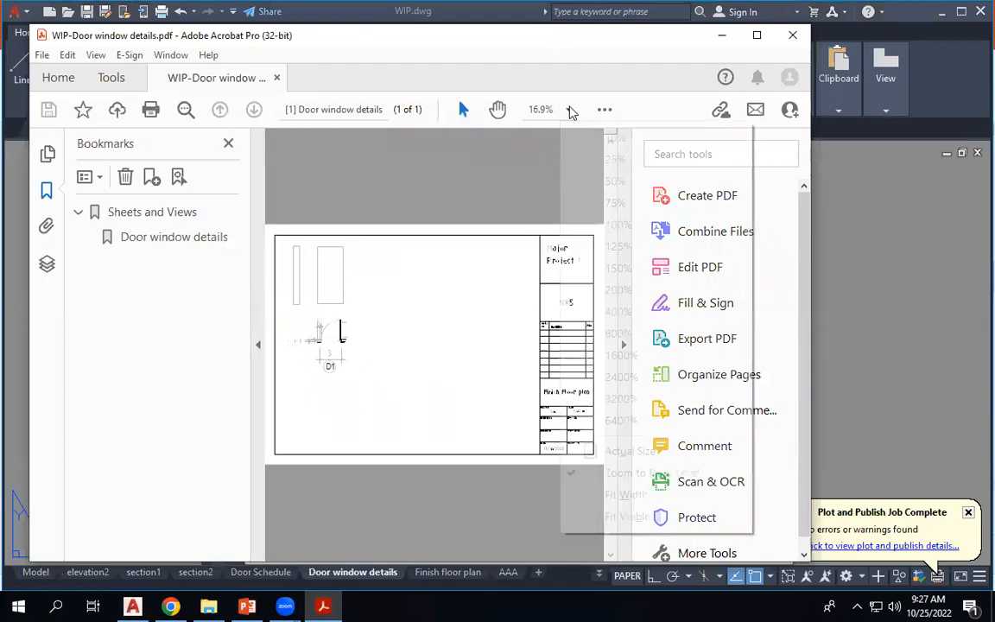
pyautogui.click(618, 225)
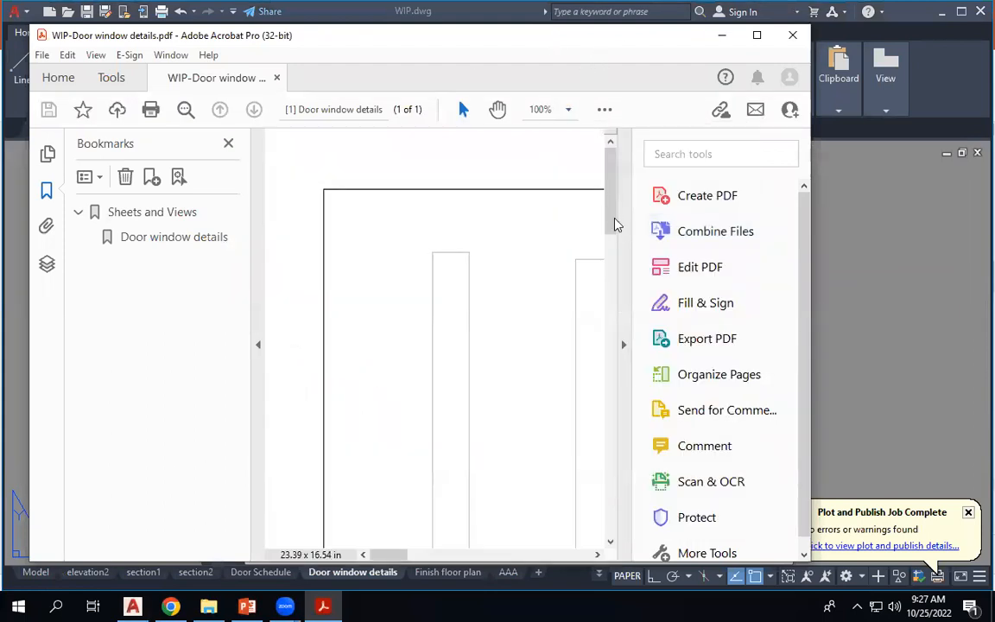
pyautogui.scroll(-5, 536, 276)
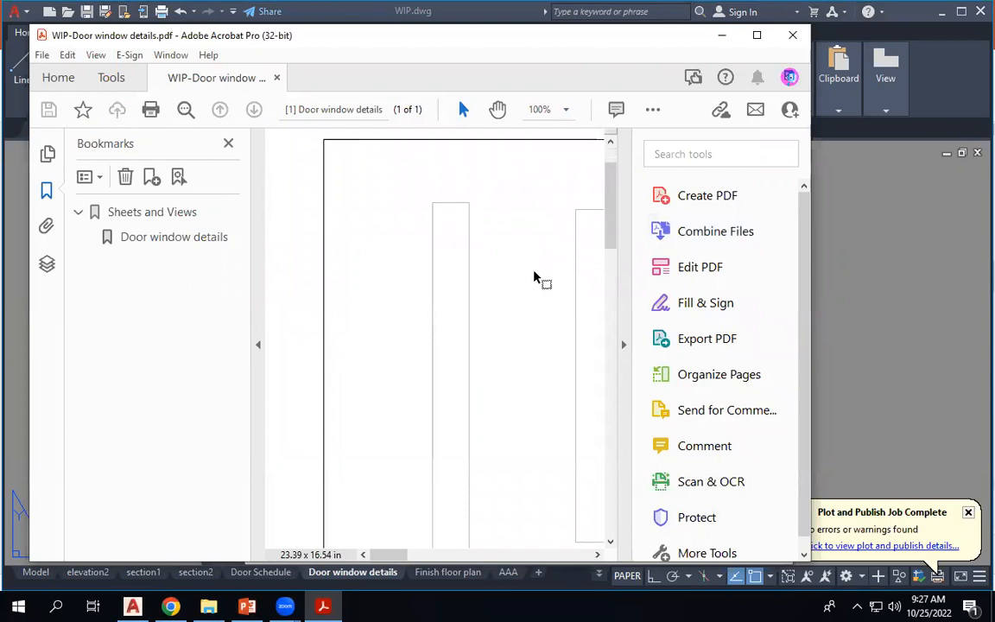
pyautogui.scroll(-5, 402, 455)
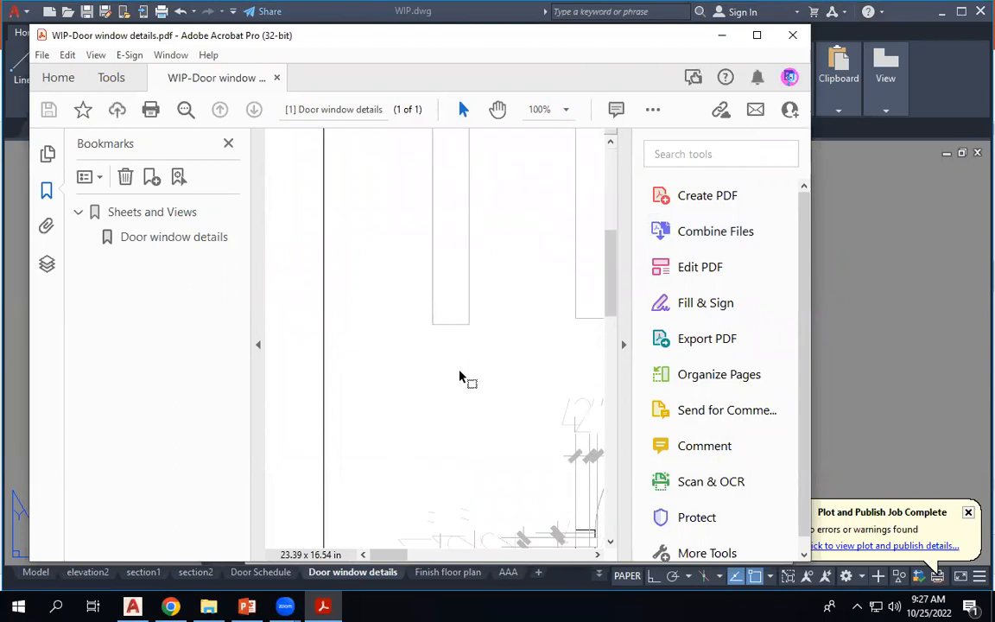
pyautogui.moveTo(389, 555); pyautogui.dragTo(412, 564)
pyautogui.scroll(-3, 416, 429)
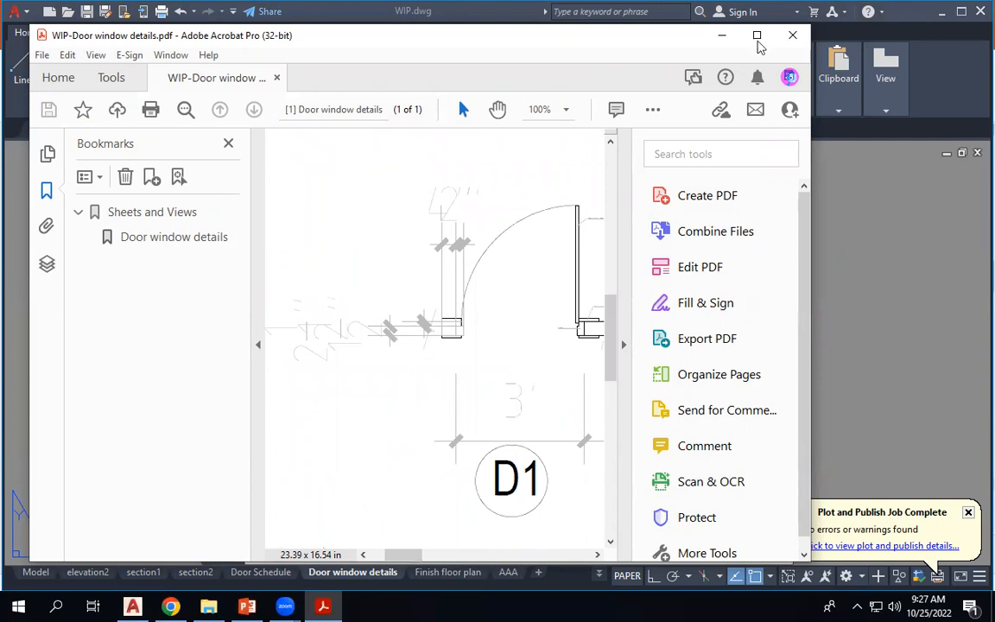
pyautogui.press('super+Up')
pyautogui.scroll(2, 628, 296)
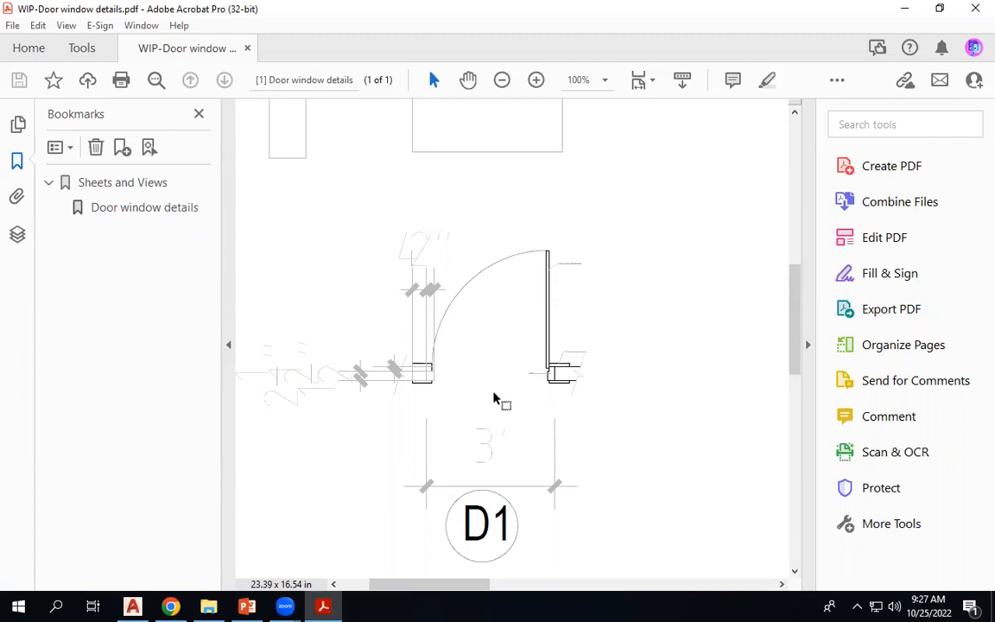
pyautogui.moveTo(581, 274)
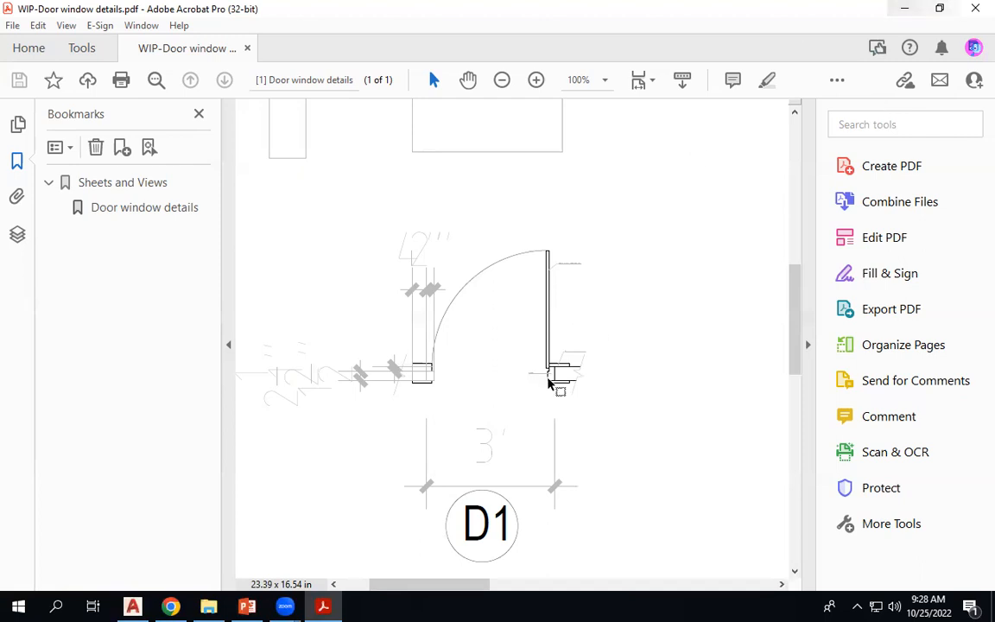
pyautogui.scroll(-1, 547, 379)
pyautogui.scroll(3, 548, 379)
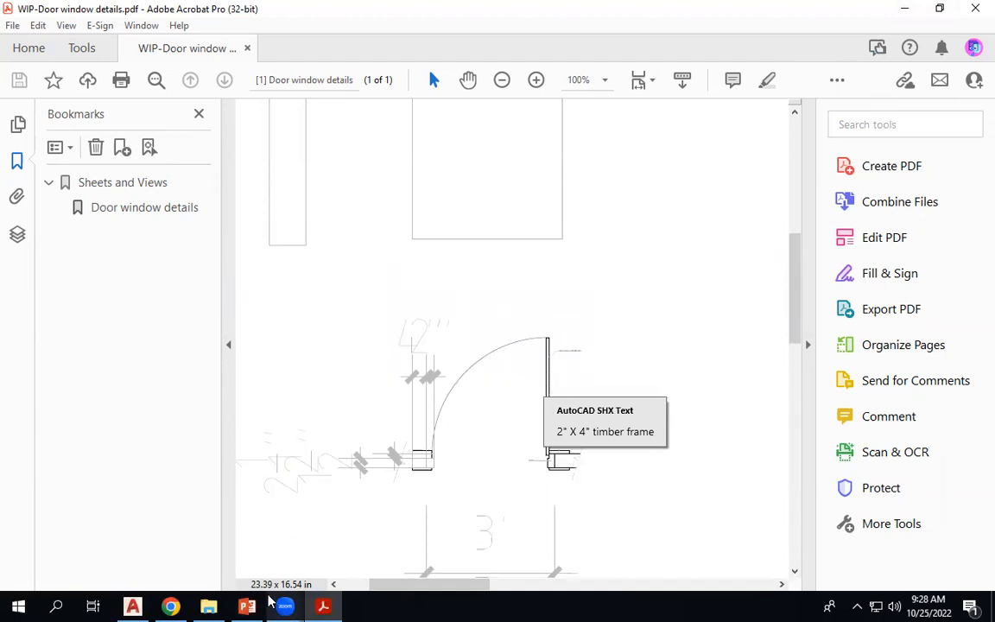
# Switch to the WIP drawing in AutoCAD and select the 3' width dimension below the D1 door plan in model space.
pyautogui.click(133, 606)
pyautogui.scroll(2, 278, 344)
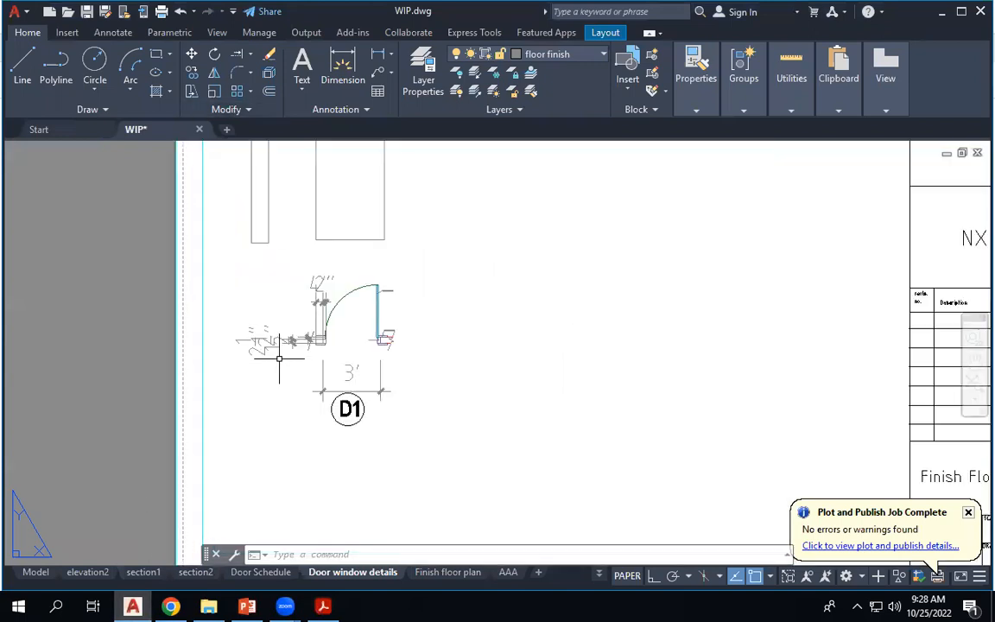
pyautogui.click(36, 571)
pyautogui.scroll(8, 738, 346)
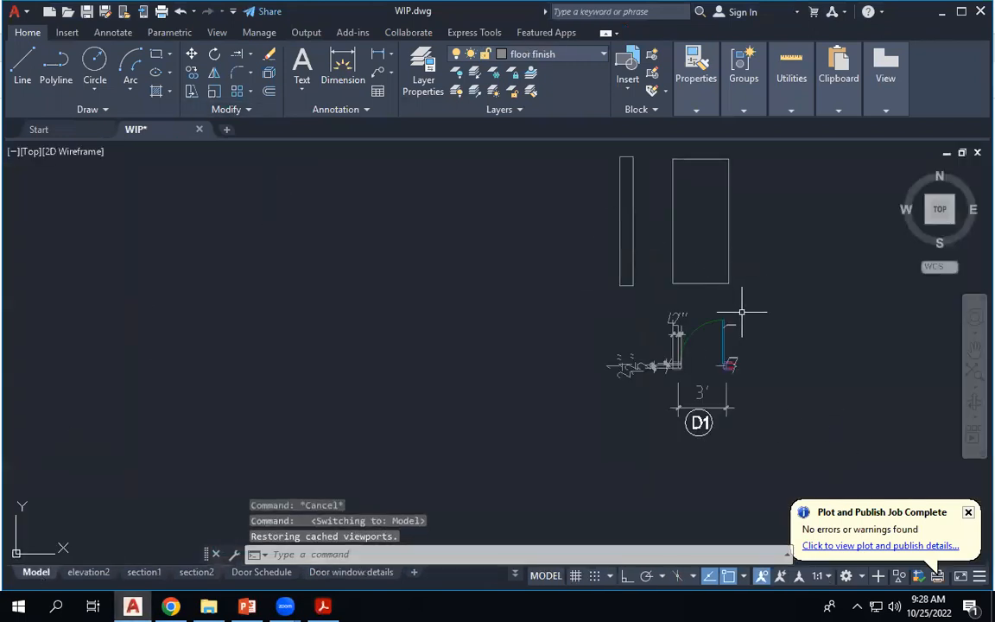
pyautogui.scroll(-4, 595, 269)
pyautogui.scroll(4, 595, 378)
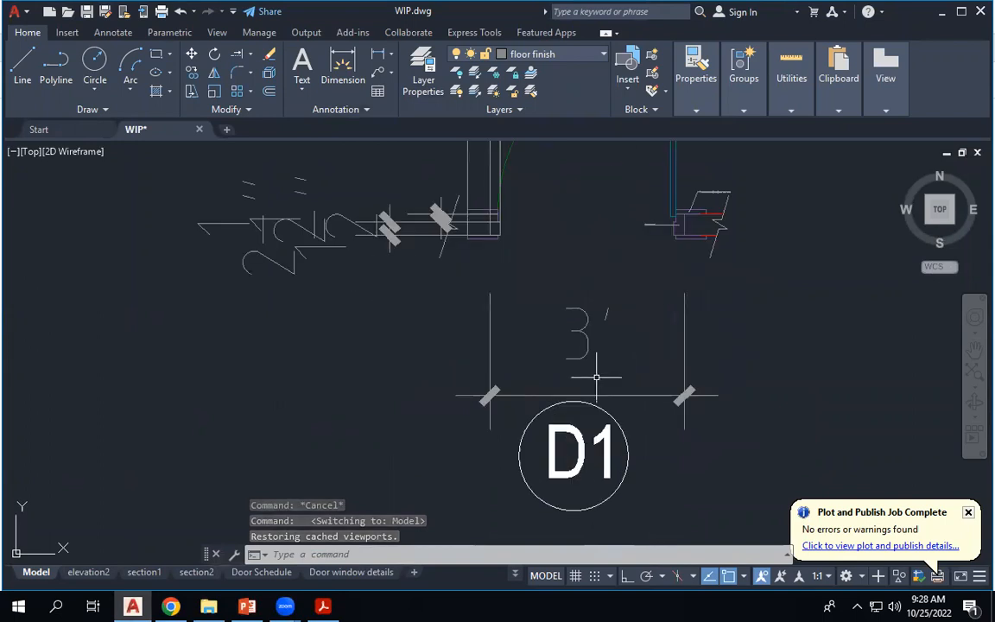
pyautogui.click(584, 355)
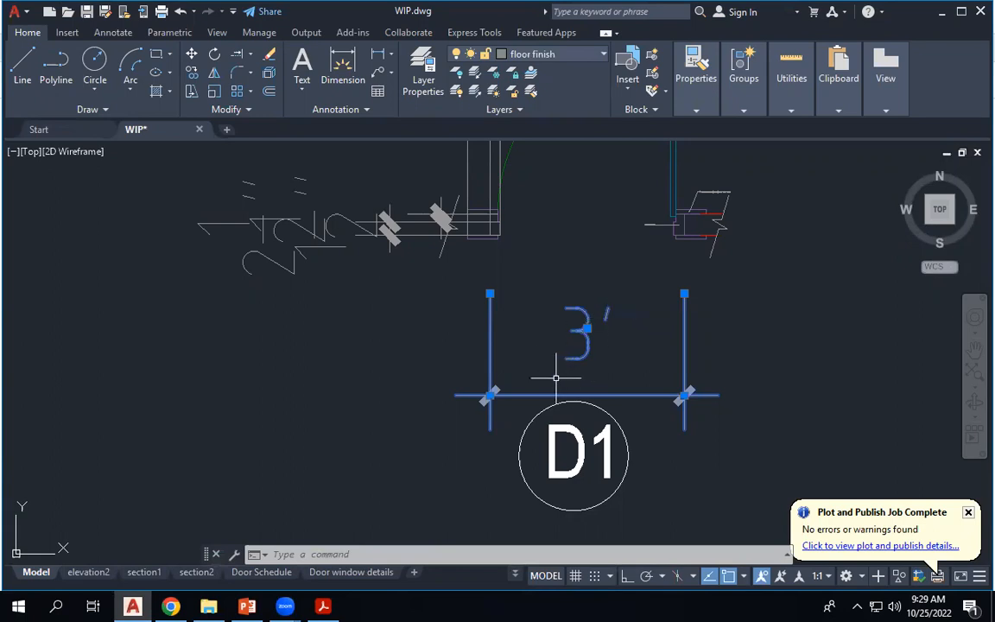
# Create a new dimension style named "door details" based on the yeah style, for all dimensions.
pyautogui.click(331, 110)
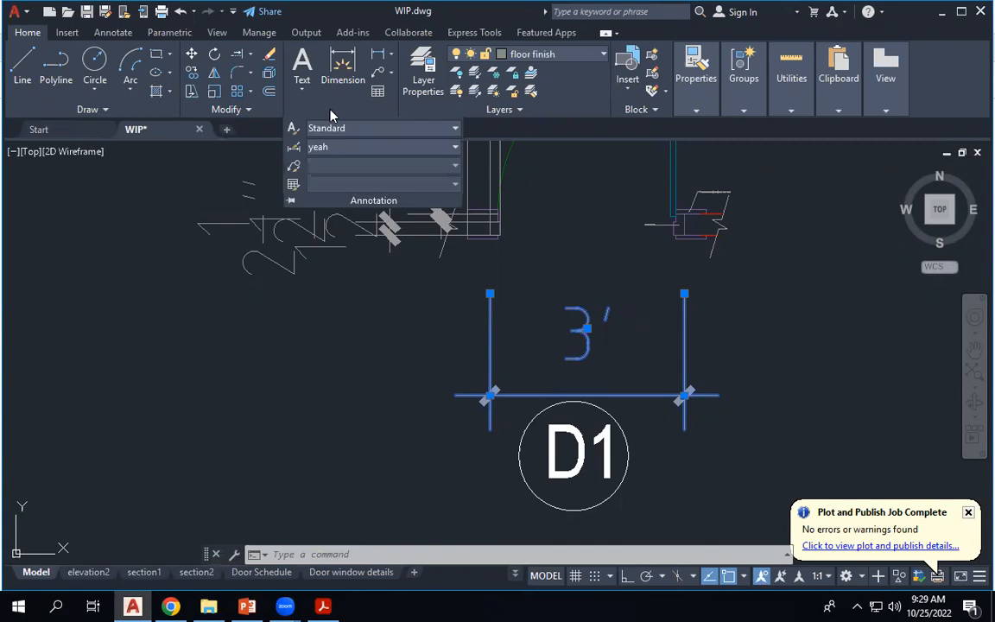
pyautogui.click(294, 151)
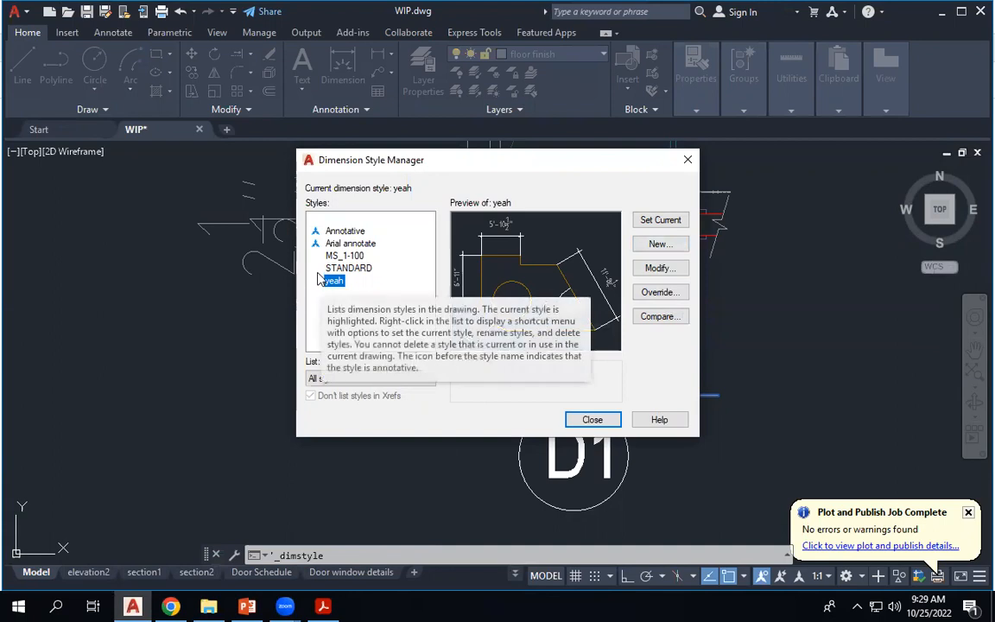
pyautogui.click(677, 248)
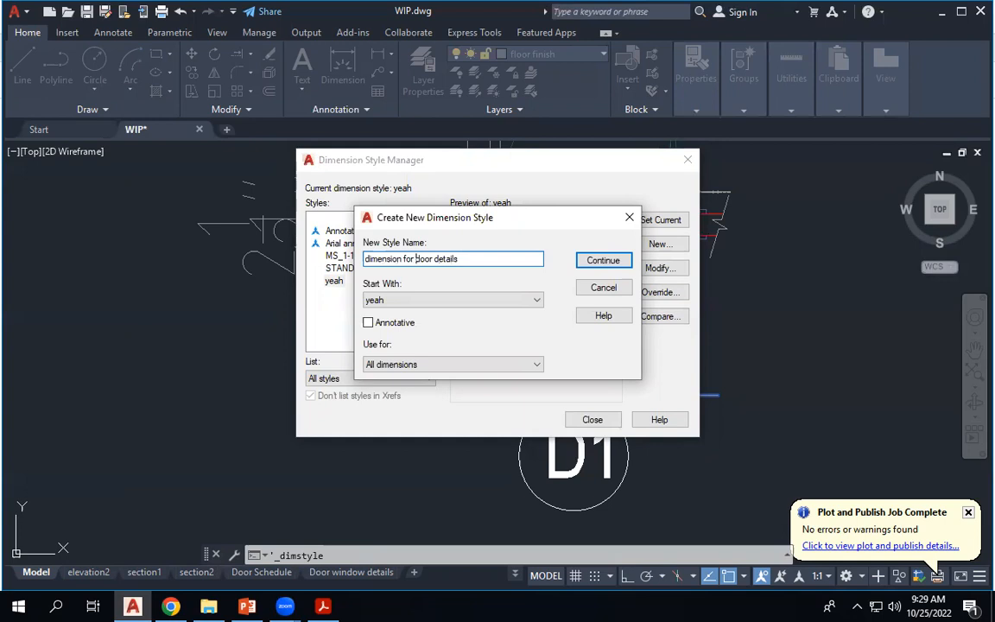
pyautogui.press('BackSpace')
pyautogui.press('BackSpace')
pyautogui.press('BackSpace')
pyautogui.press('BackSpace')
pyautogui.press('BackSpace')
pyautogui.press('BackSpace')
pyautogui.press('BackSpace')
pyautogui.press('BackSpace')
pyautogui.press('BackSpace')
pyautogui.press('BackSpace')
pyautogui.press('BackSpace')
pyautogui.press('BackSpace')
pyautogui.press('BackSpace')
pyautogui.press('BackSpace')
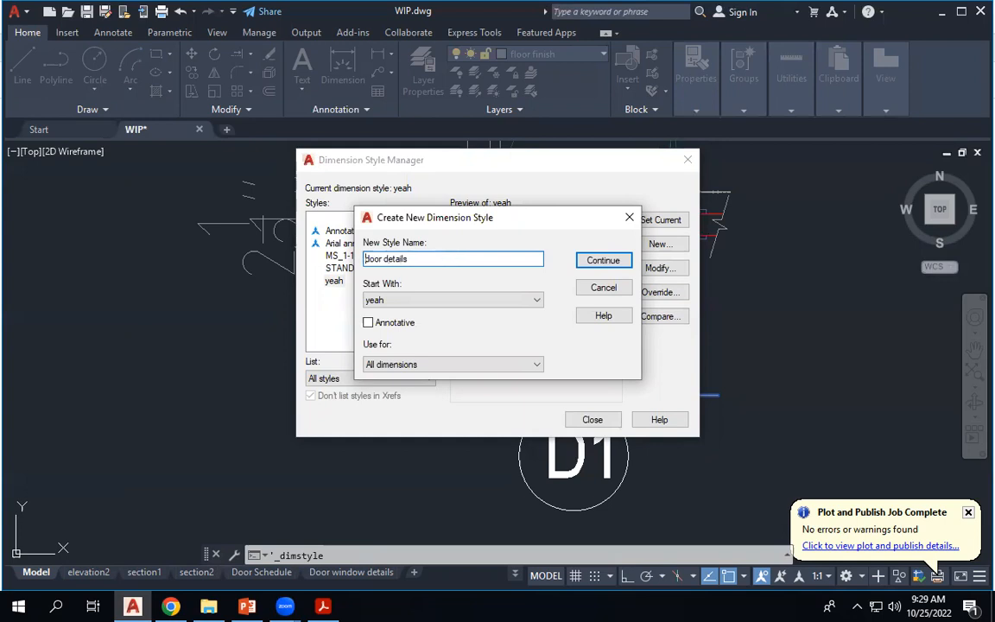
pyautogui.press('Return')
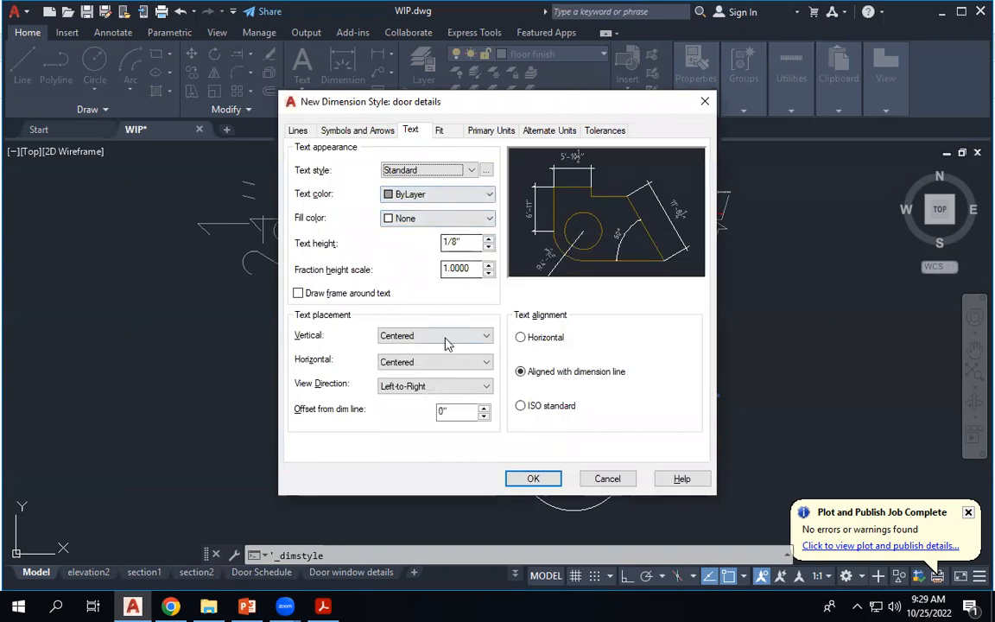
# Set the door details style's text height to 1/32" and save the new dimension style.
pyautogui.click(488, 249)
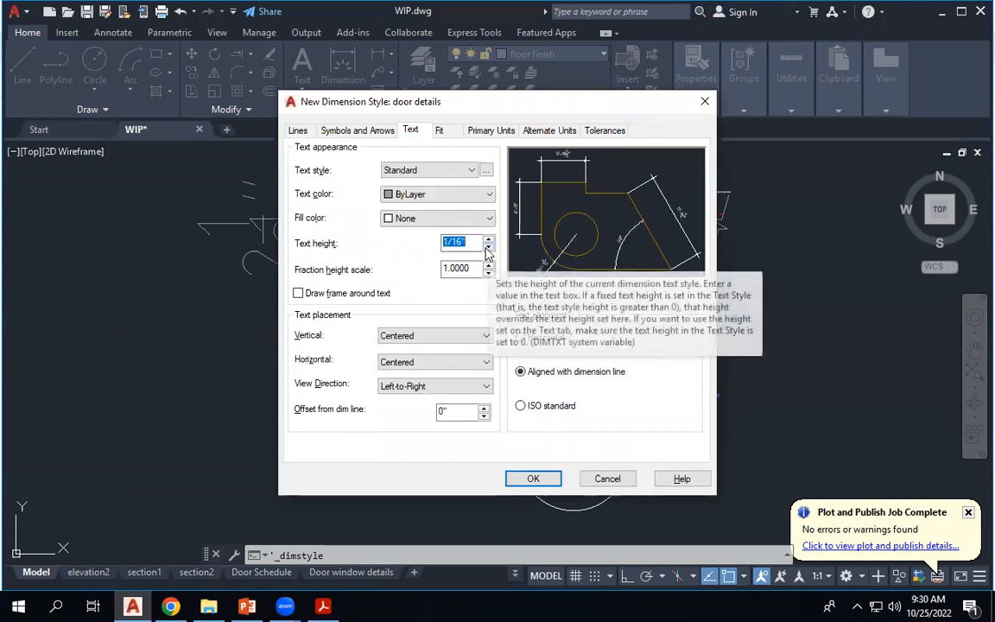
pyautogui.click(488, 248)
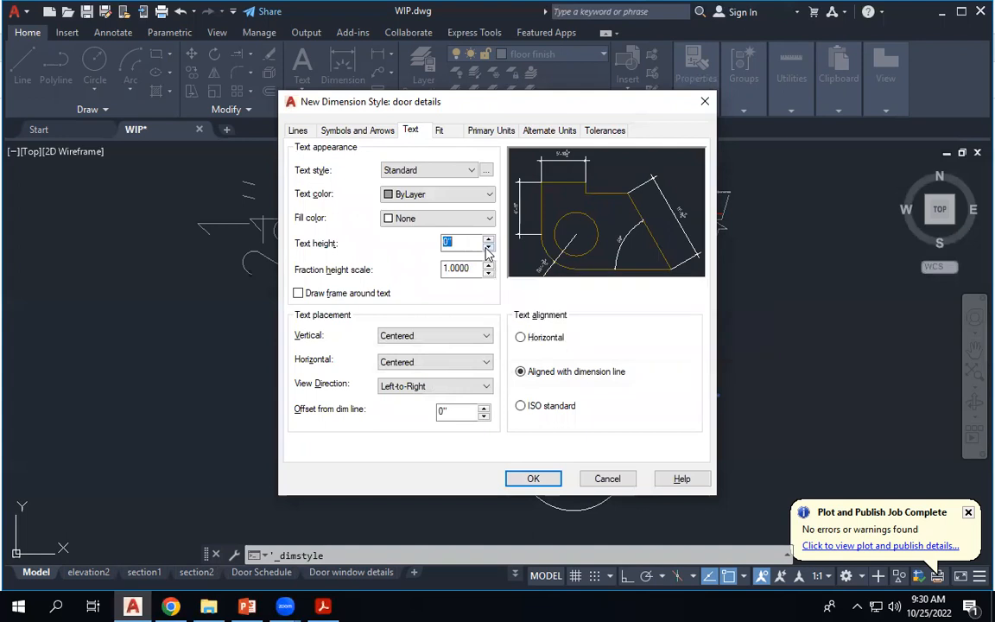
pyautogui.click(488, 241)
pyautogui.click(463, 242)
pyautogui.write('32')
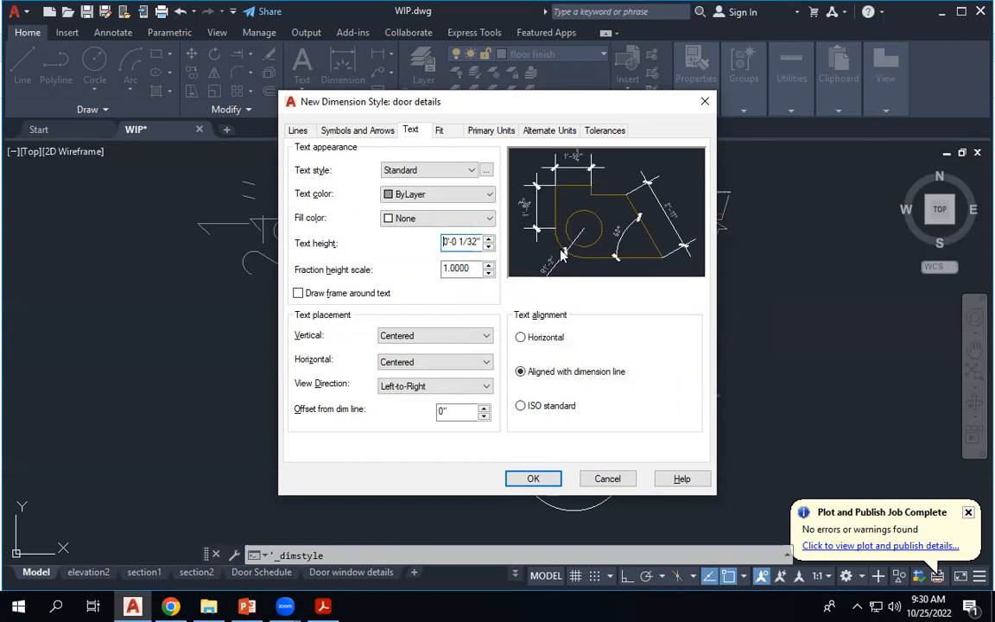
pyautogui.click(531, 478)
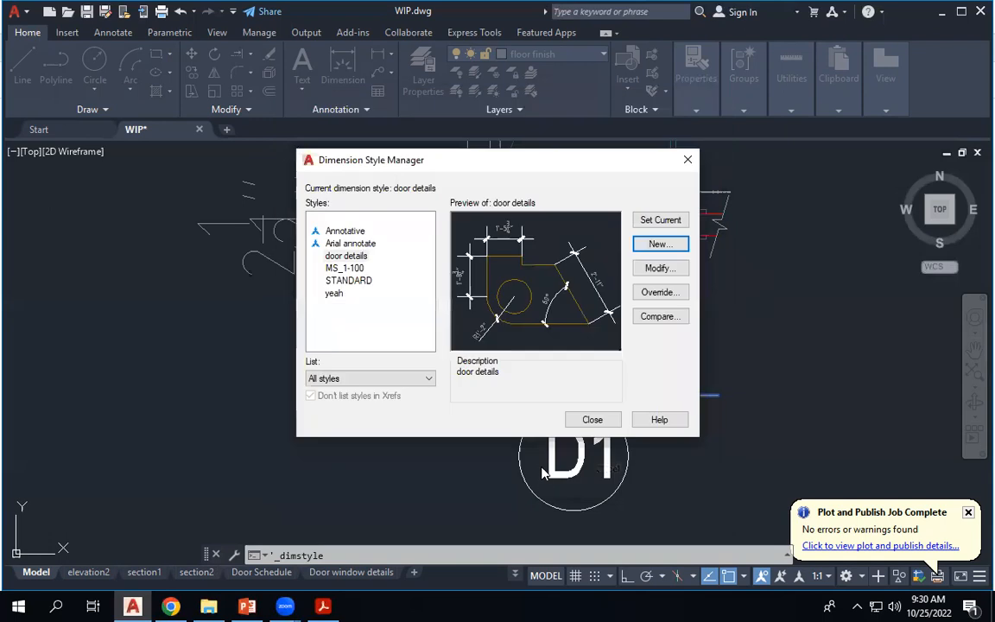
pyautogui.click(591, 420)
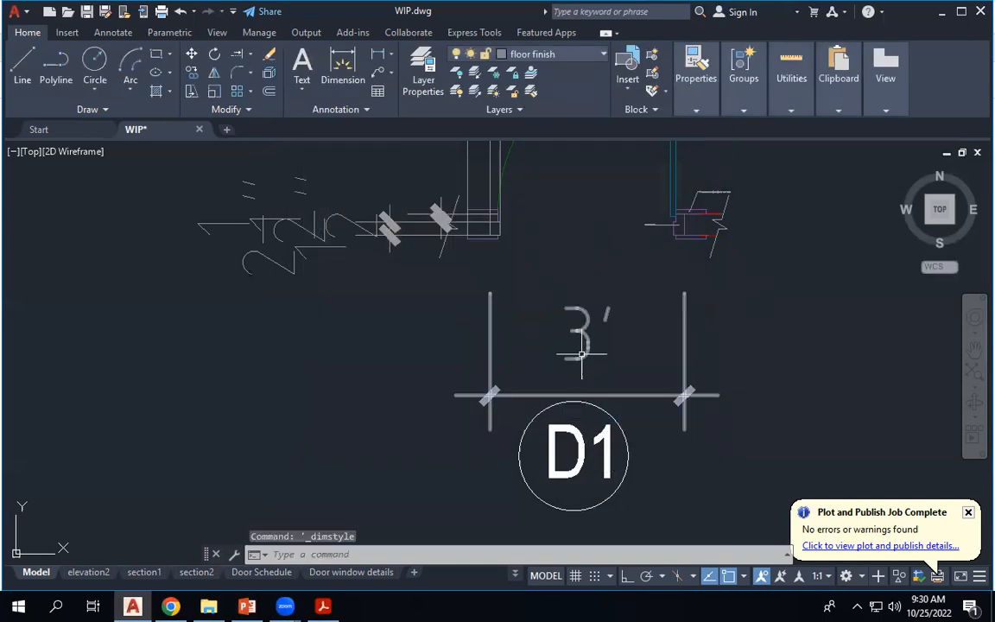
# Assign the door details dimension style to the 3' width dimension below the D1 door plan.
pyautogui.click(581, 357)
pyautogui.rightClick(581, 357)
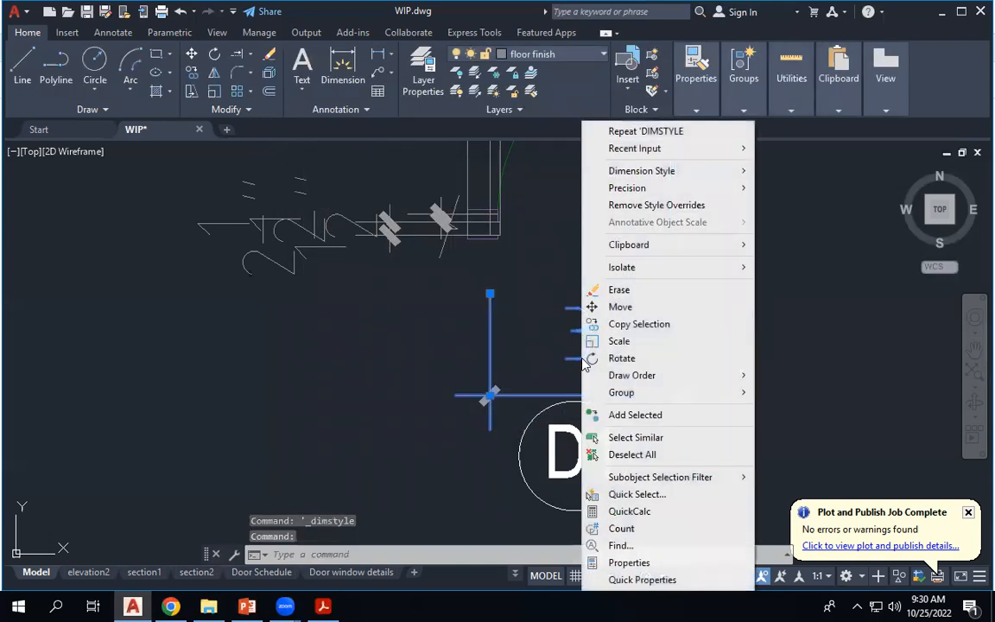
pyautogui.click(618, 563)
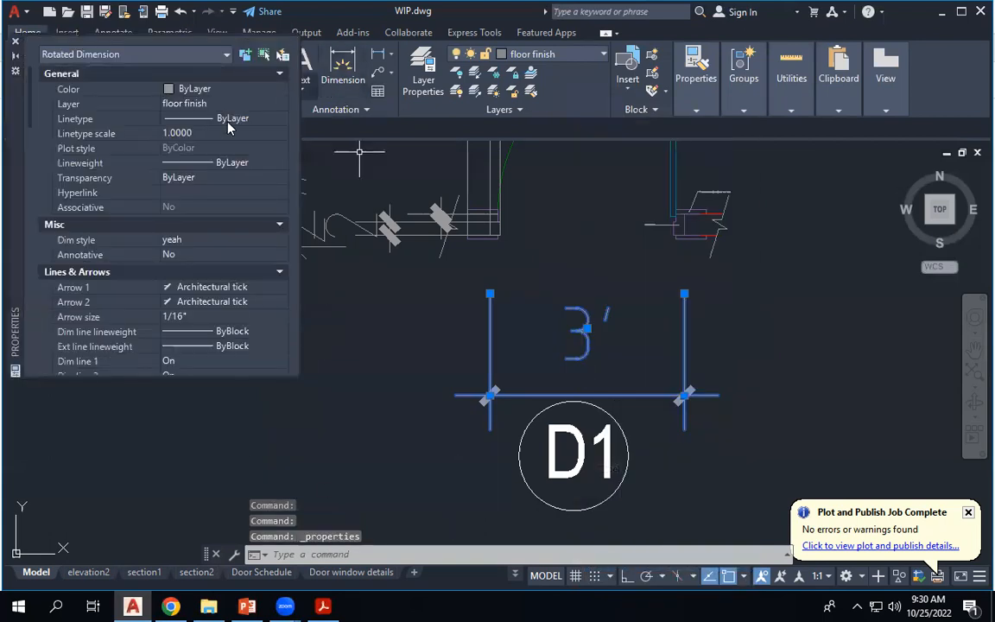
pyautogui.click(251, 240)
pyautogui.click(281, 242)
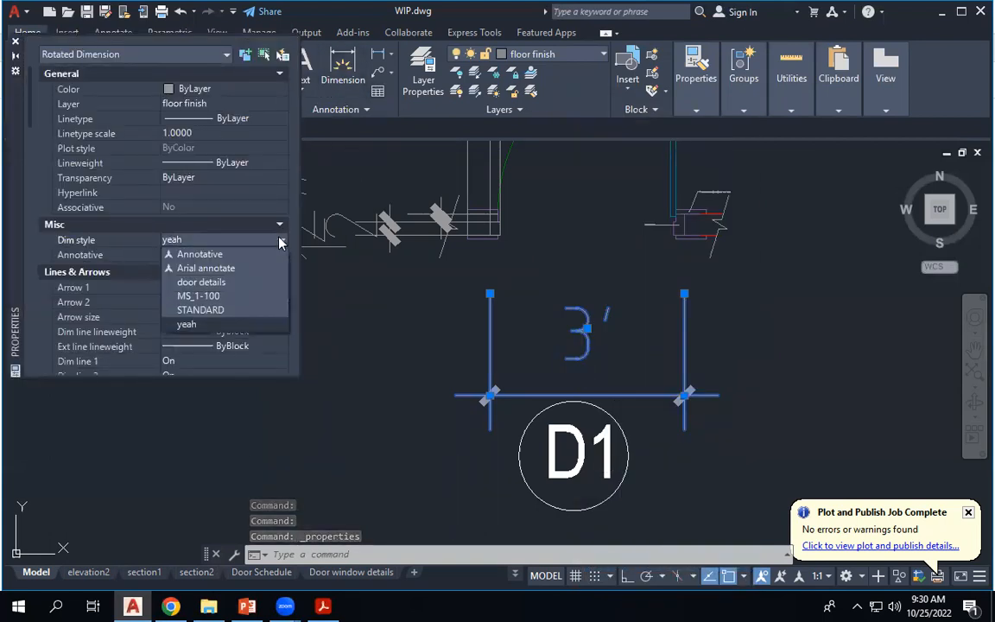
pyautogui.click(228, 285)
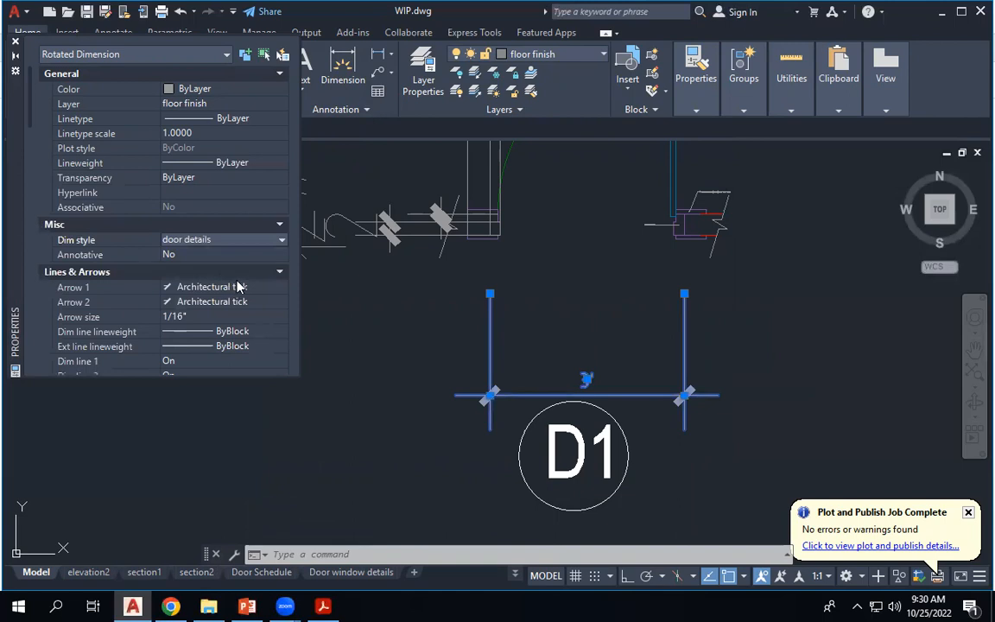
pyautogui.click(15, 45)
pyautogui.press('Escape')
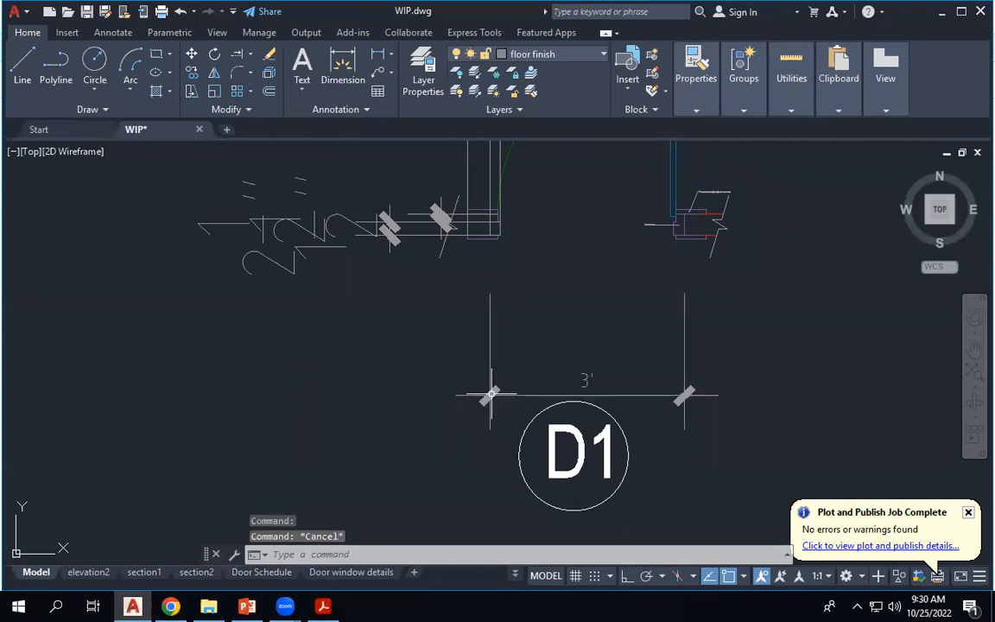
# Modify the door details dimension style to use an arrow size of 1/64".
pyautogui.click(490, 386)
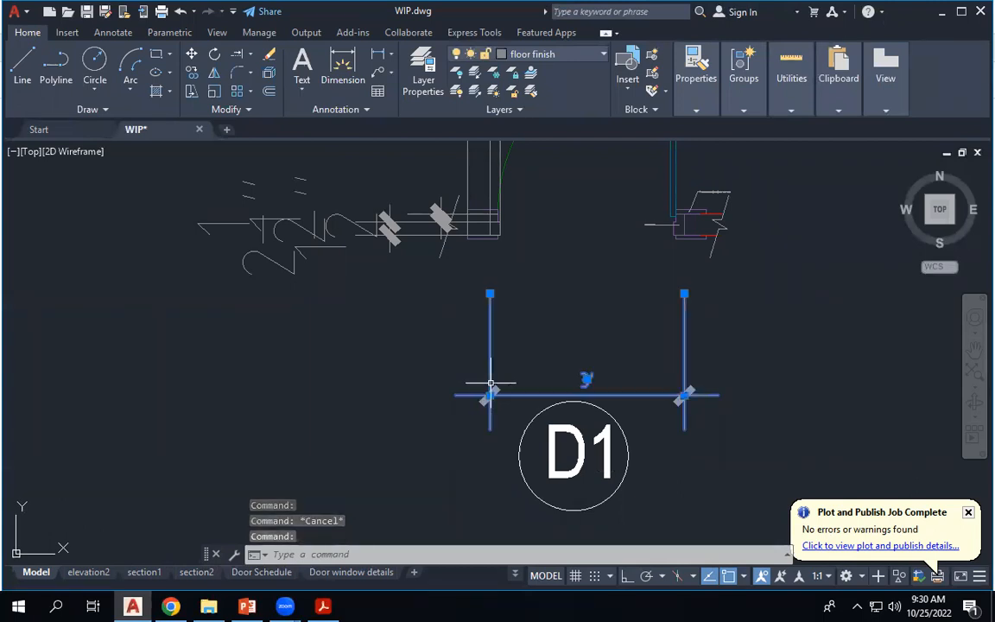
pyautogui.click(324, 109)
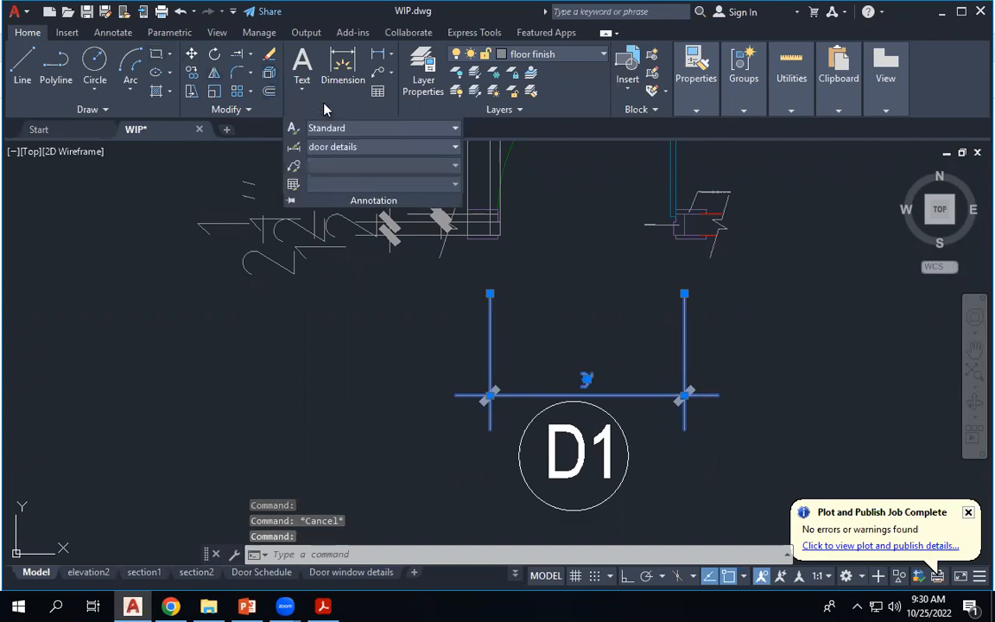
pyautogui.click(293, 149)
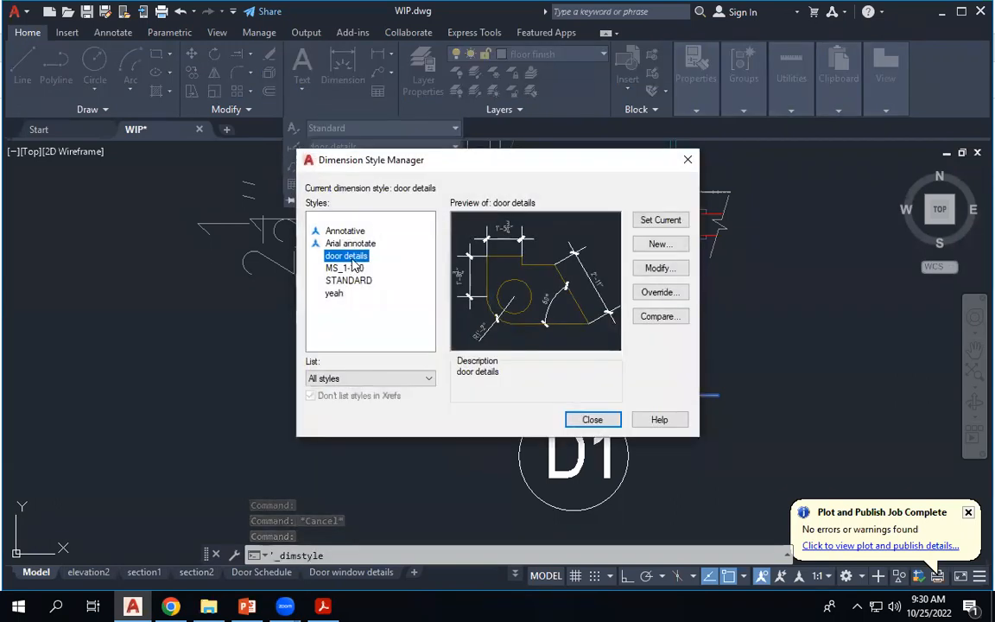
pyautogui.click(679, 267)
pyautogui.click(340, 115)
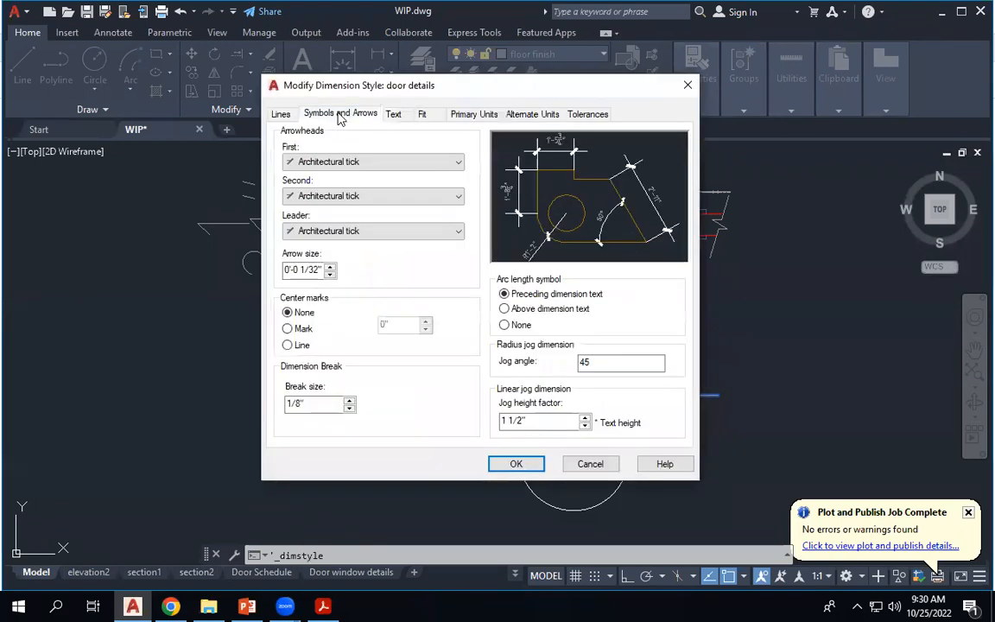
pyautogui.click(329, 275)
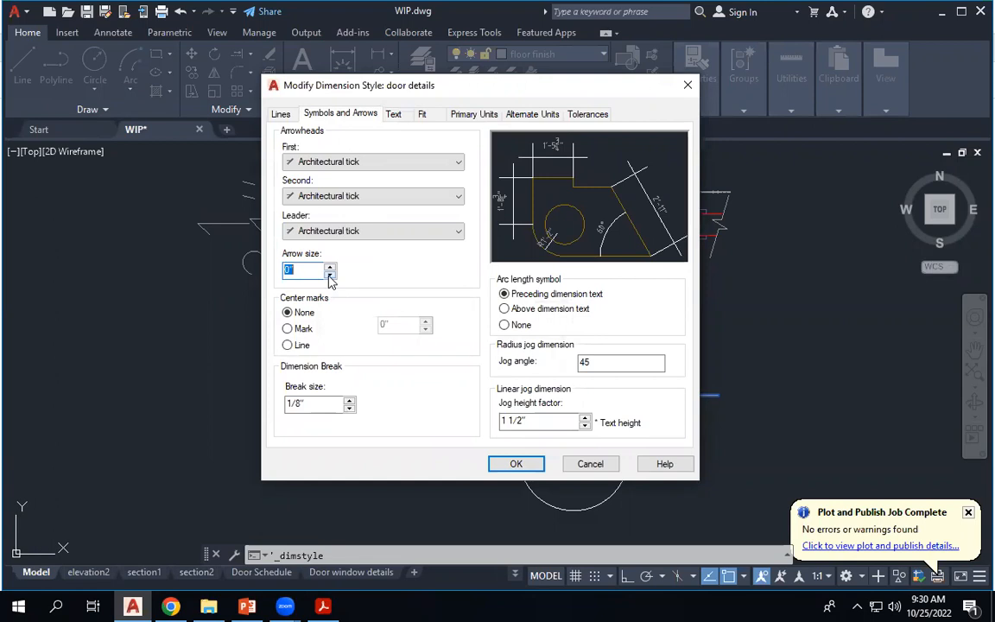
pyautogui.click(329, 269)
pyautogui.click(304, 271)
pyautogui.moveTo(293, 271); pyautogui.dragTo(459, 303)
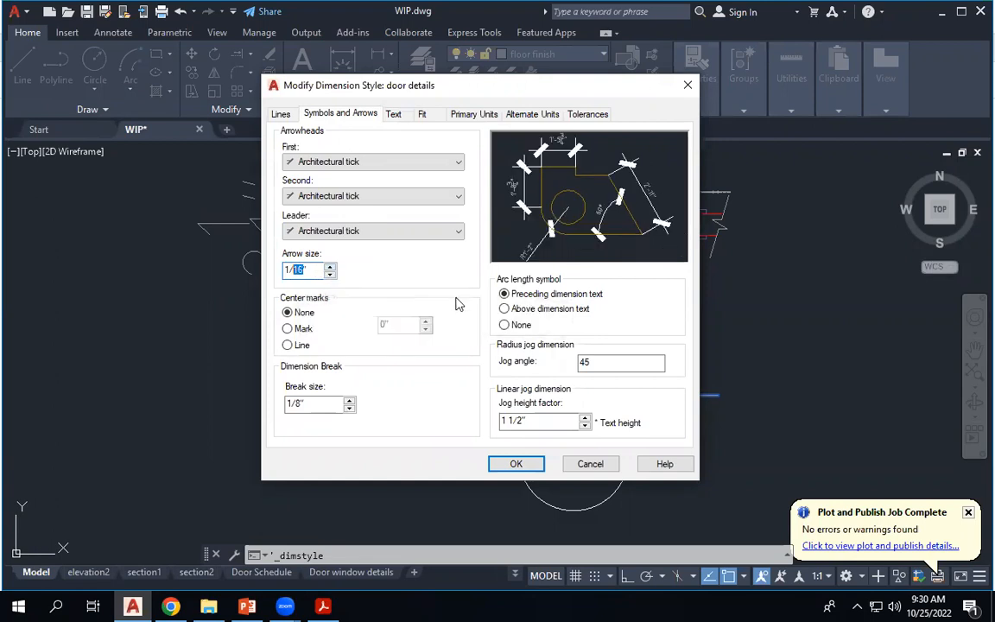
pyautogui.write('6')
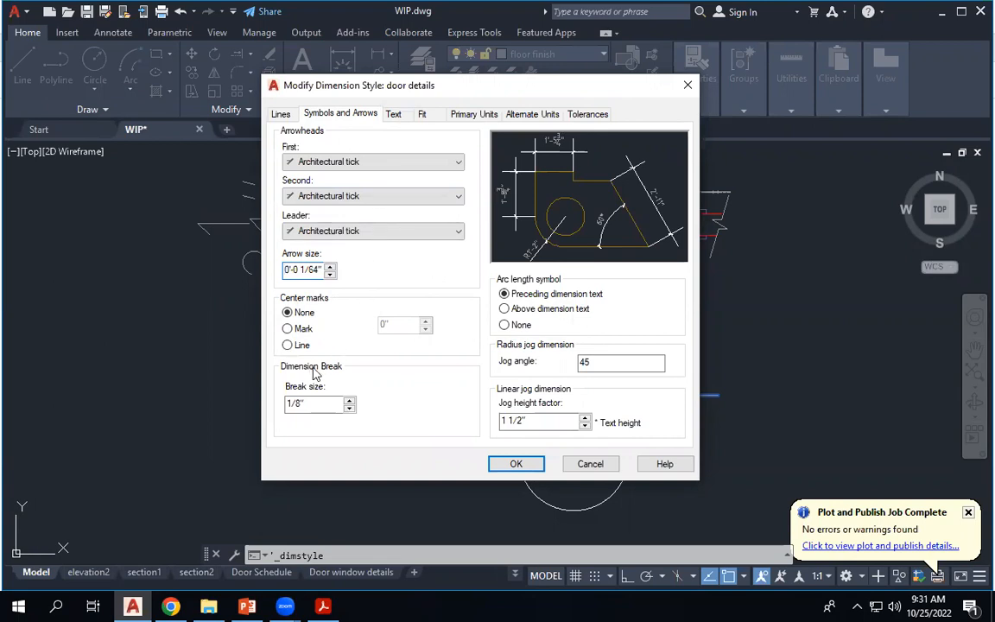
# Set the door details style's extensions beyond ticks and beyond dimension lines both to 1/32", and save the style changes.
pyautogui.click(278, 114)
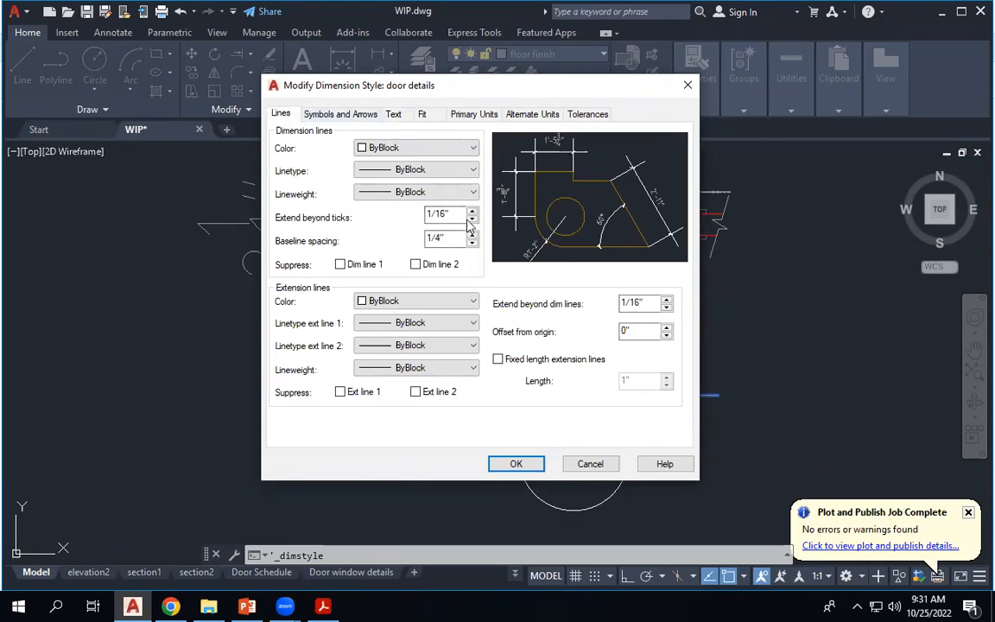
pyautogui.moveTo(445, 217); pyautogui.dragTo(441, 219)
pyautogui.write('32')
pyautogui.moveTo(640, 304); pyautogui.dragTo(635, 303)
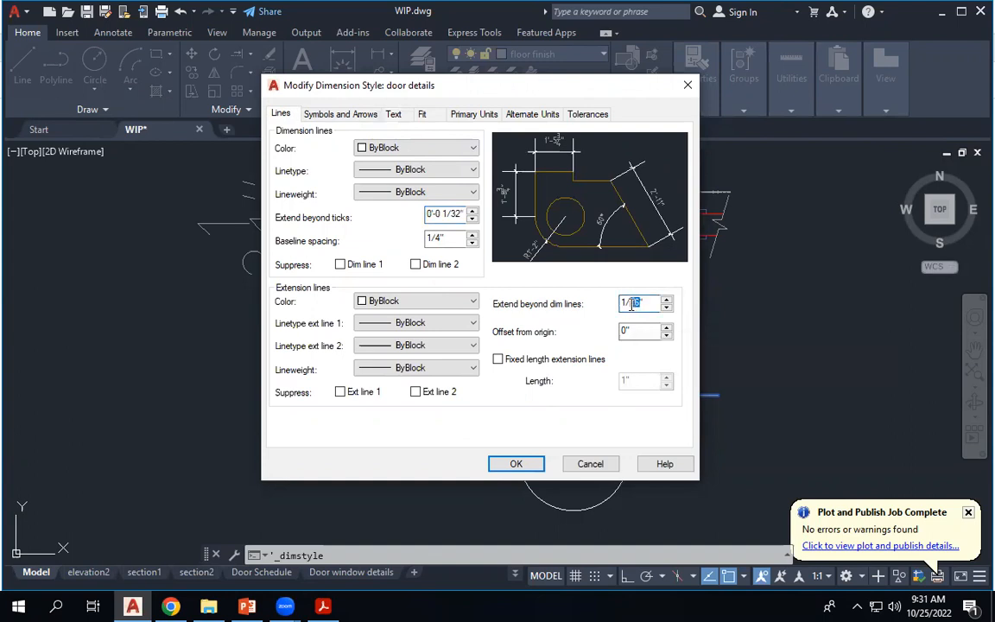
pyautogui.write('32')
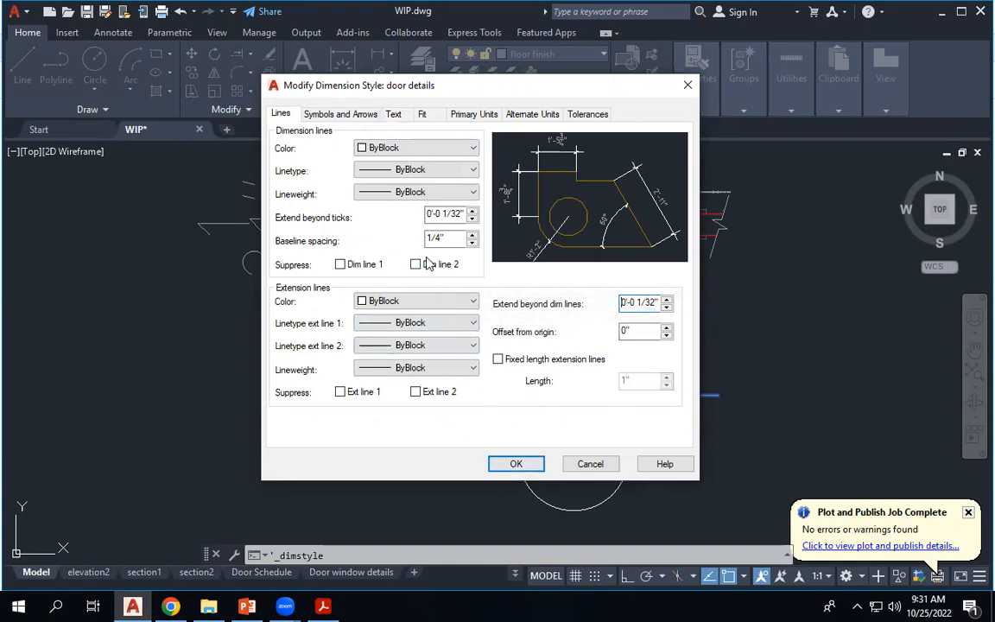
pyautogui.click(515, 465)
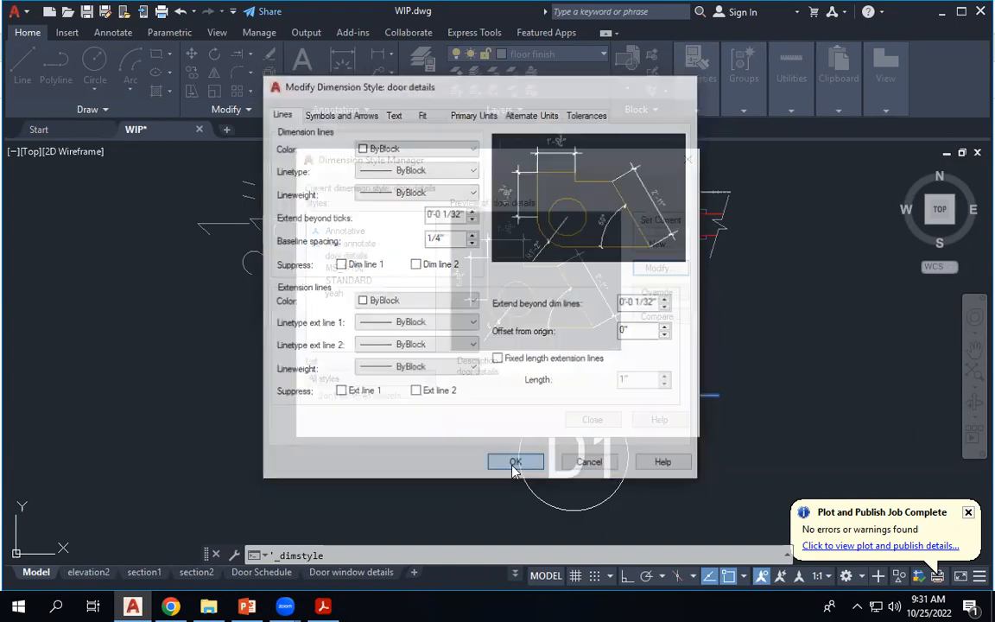
pyautogui.click(591, 419)
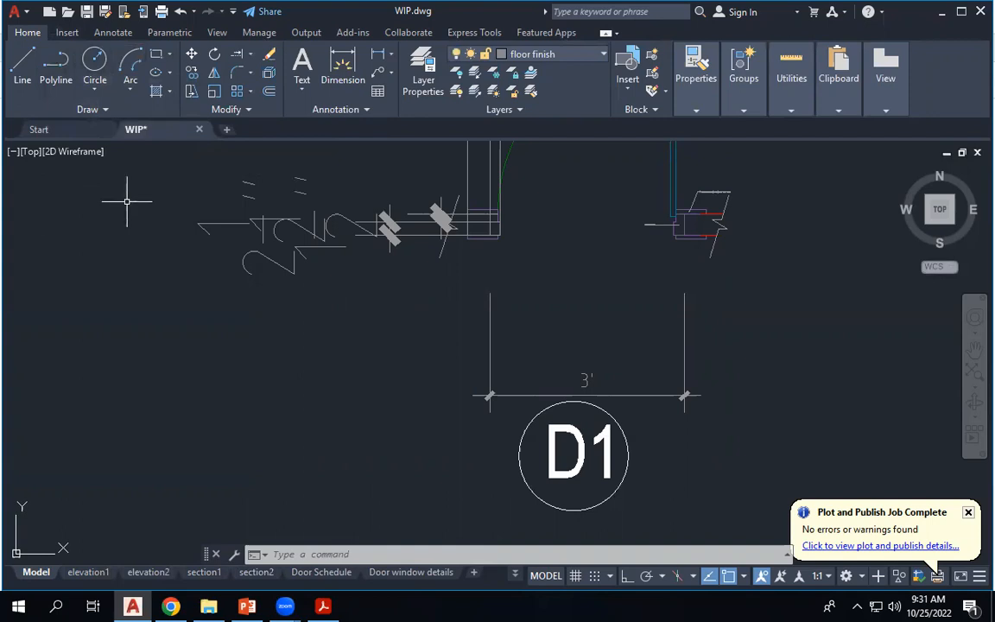
# Match the properties of the 3' width dimension onto the 1 1/2" and 2 1/2" dimensions at the D1 door's left jamb.
pyautogui.write('ma')
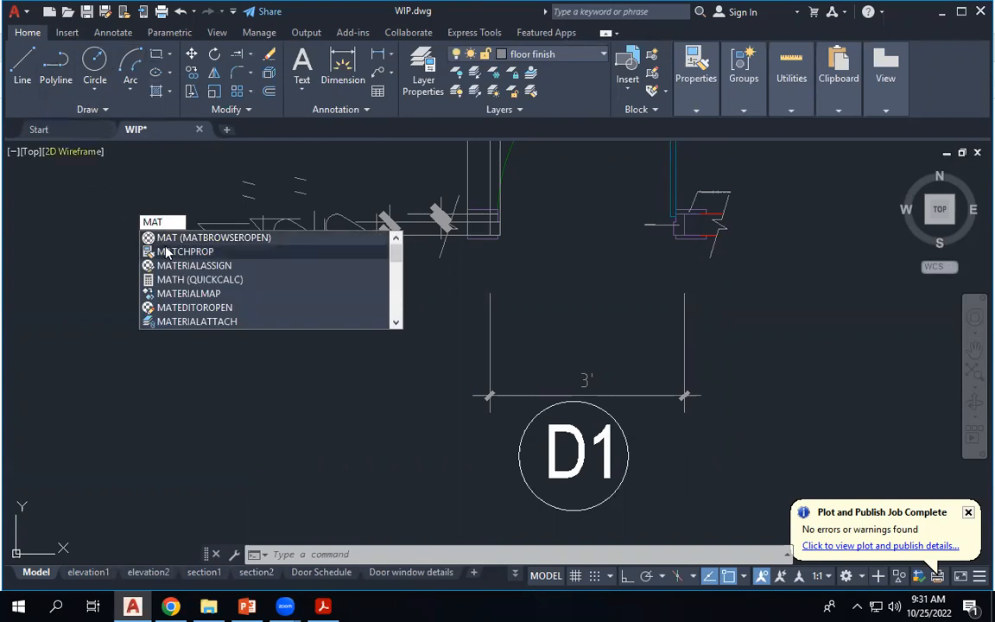
pyautogui.click(170, 251)
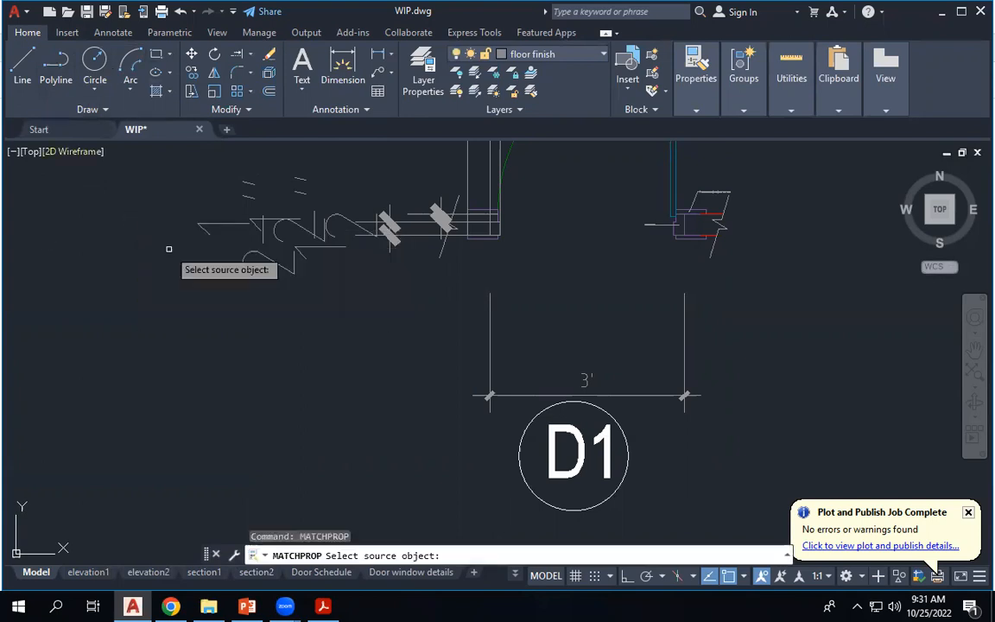
pyautogui.click(514, 395)
pyautogui.click(434, 283)
pyautogui.click(343, 210)
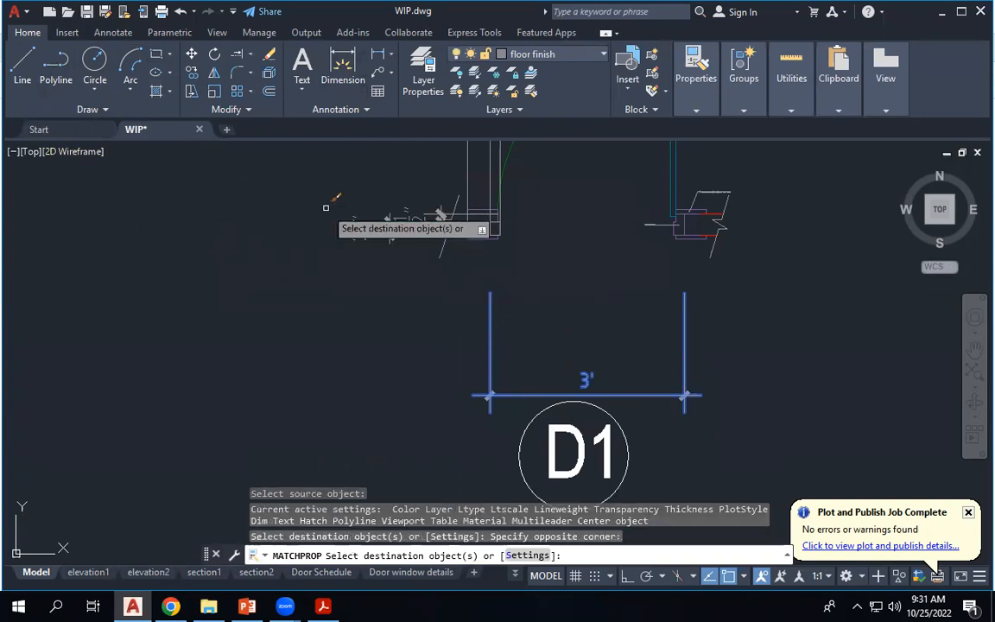
pyautogui.scroll(4, 423, 216)
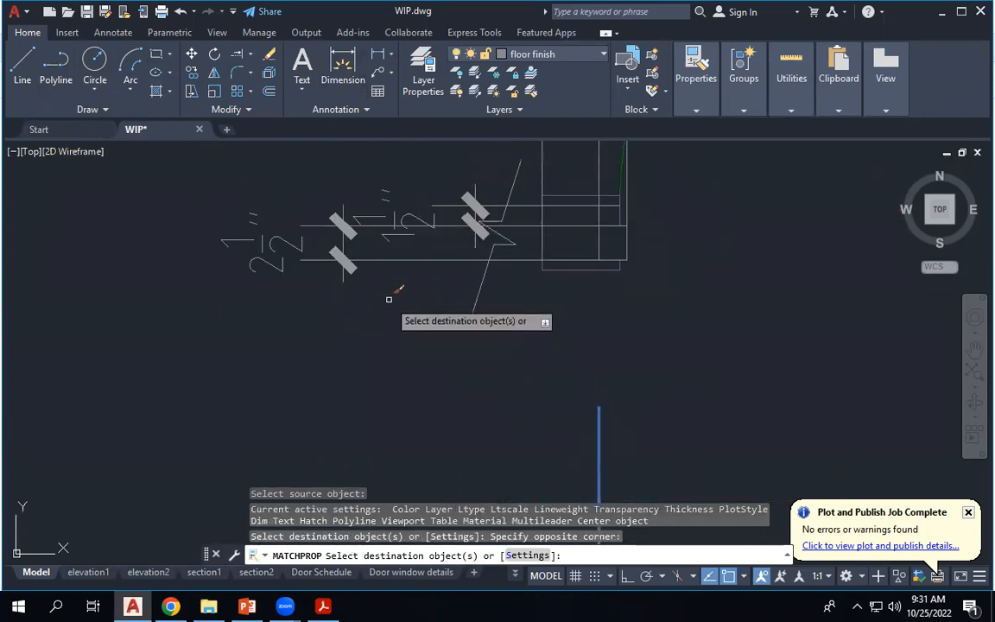
pyautogui.scroll(-2, 395, 298)
pyautogui.scroll(2, 454, 222)
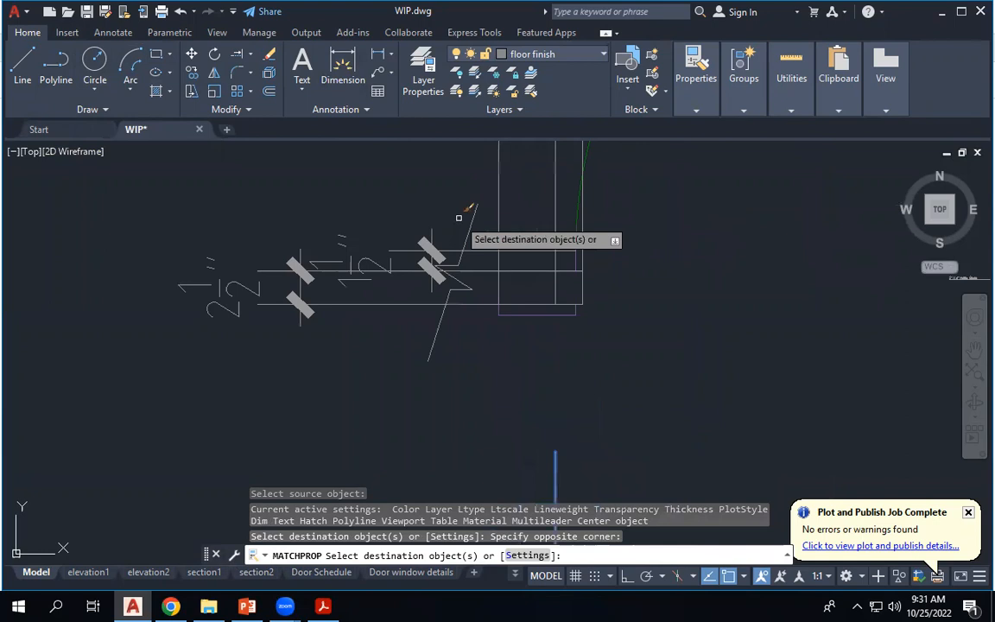
pyautogui.press('Escape')
pyautogui.press('Escape')
pyautogui.press('Escape')
# Align the 2 1/2" jamb dimension with the 1 1/2" dimension line and move only its text down, clear of the neighbouring text.
pyautogui.click(413, 250)
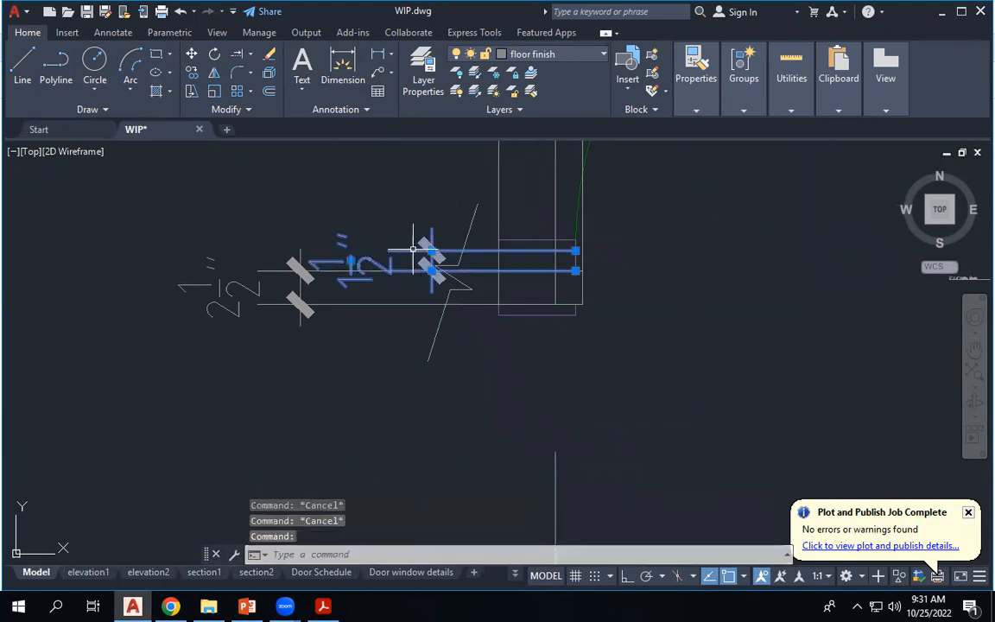
pyautogui.press('Escape')
pyautogui.click(292, 263)
pyautogui.click(300, 270)
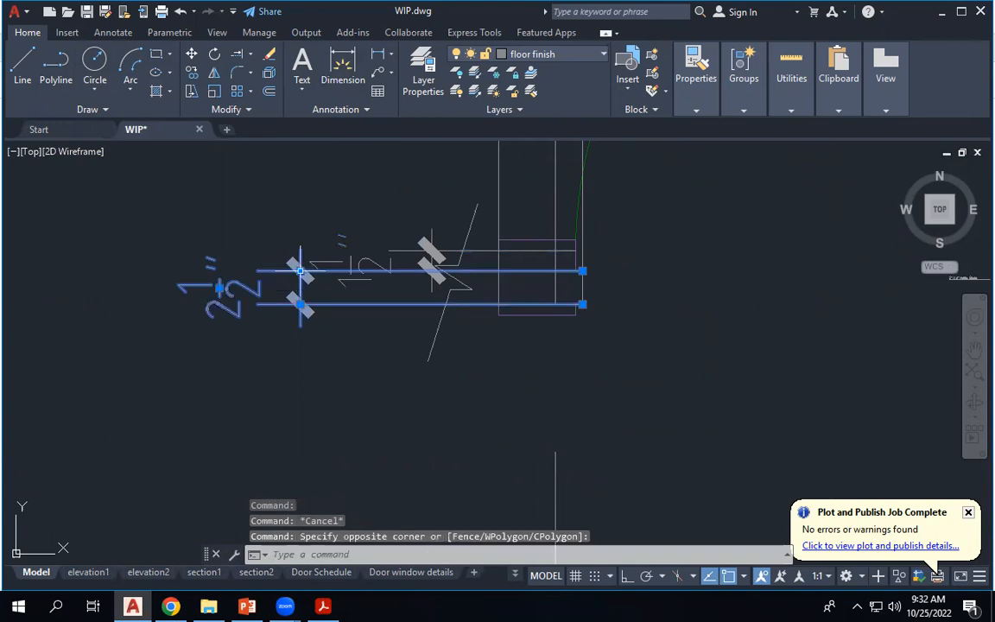
pyautogui.click(300, 271)
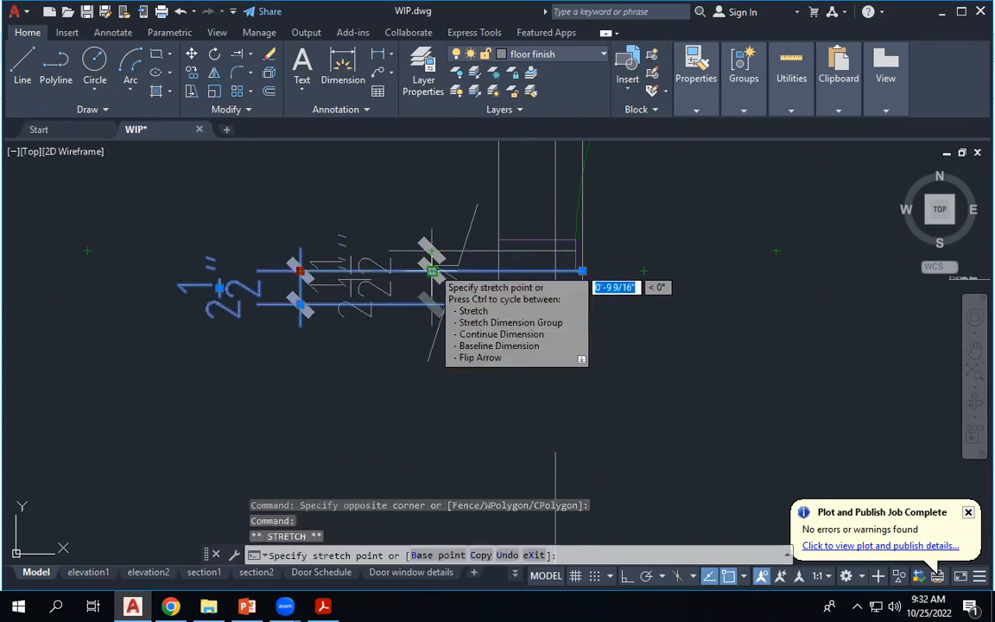
pyautogui.moveTo(350, 287)
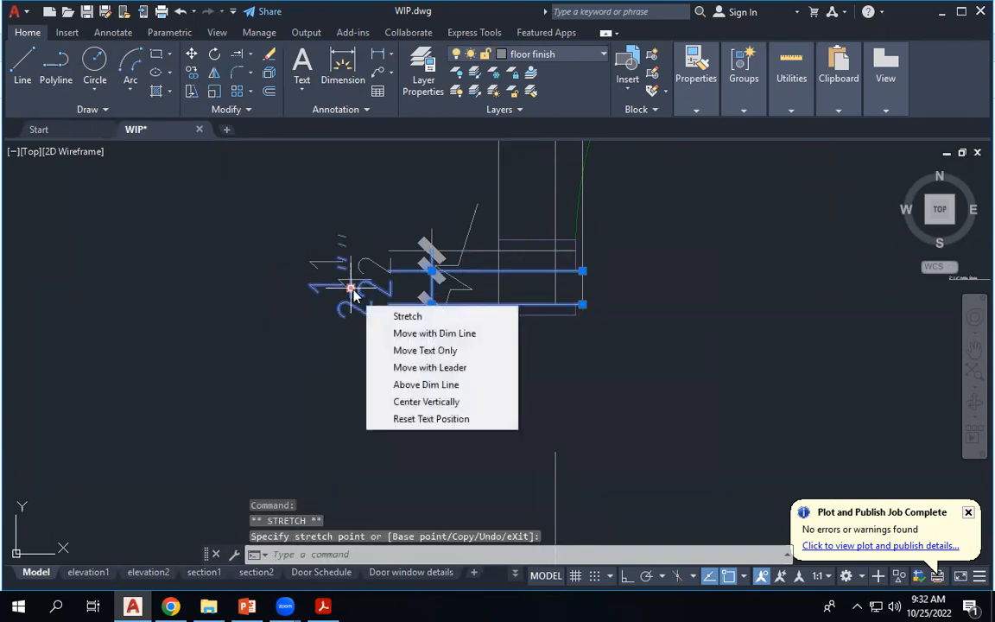
pyautogui.click(402, 351)
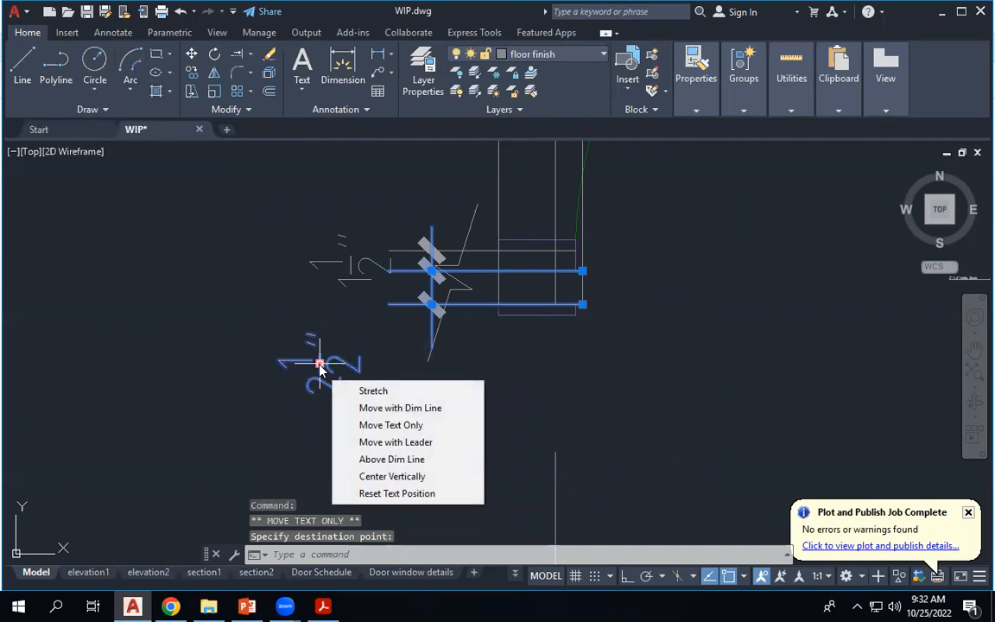
pyautogui.press('Escape')
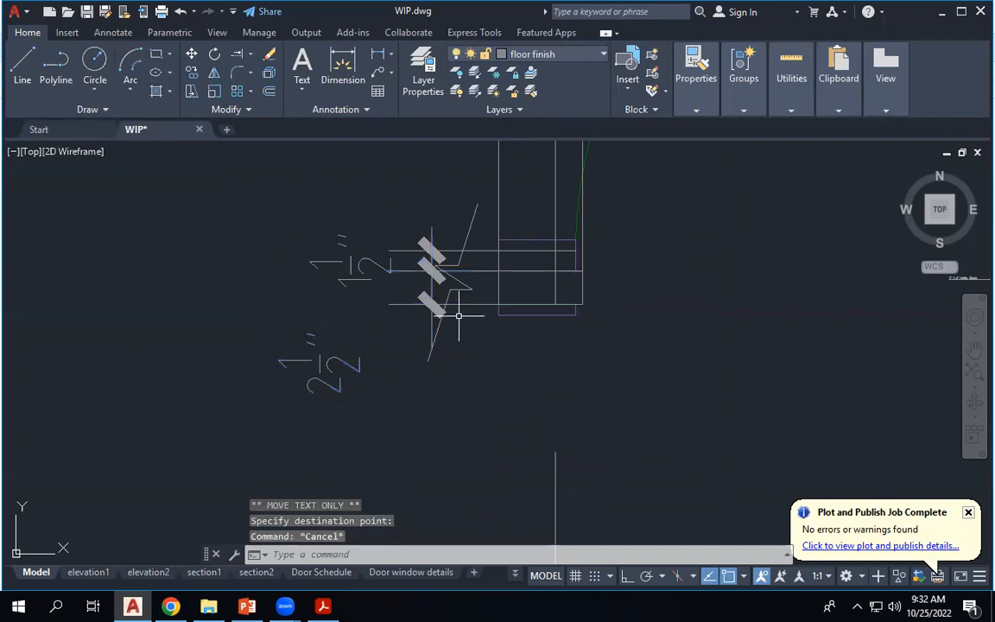
# Move the 1 1/2" jamb dimension's text up, clear above its extension lines.
pyautogui.click(352, 261)
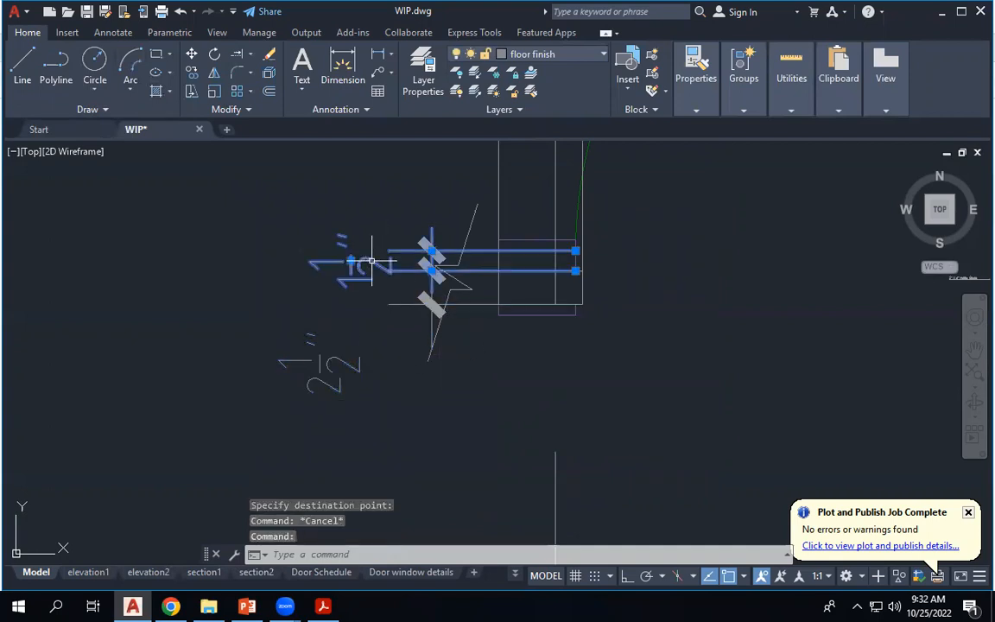
pyautogui.click(350, 259)
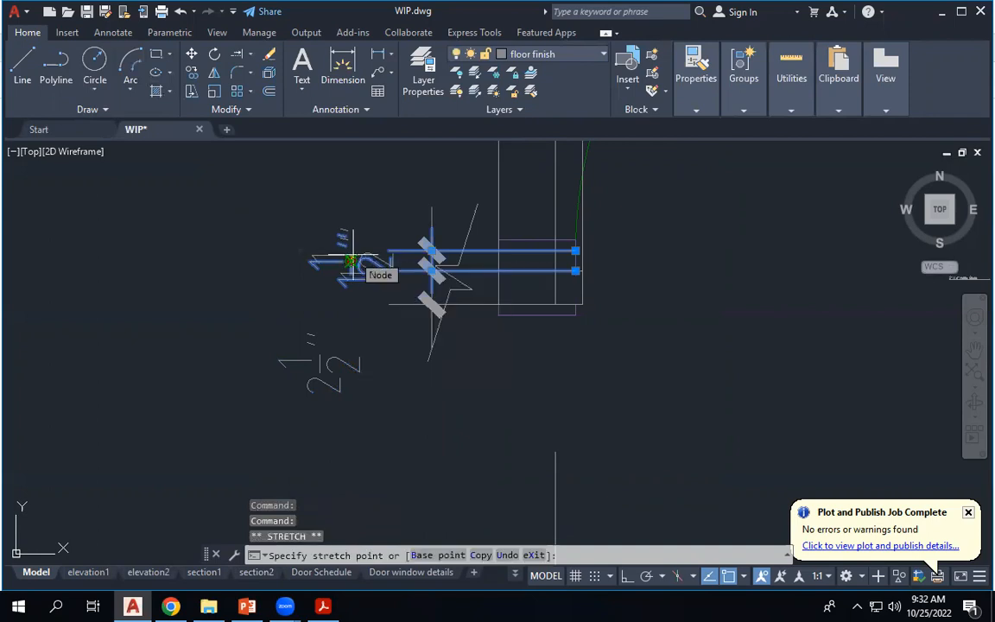
pyautogui.press('Escape')
pyautogui.moveTo(351, 261)
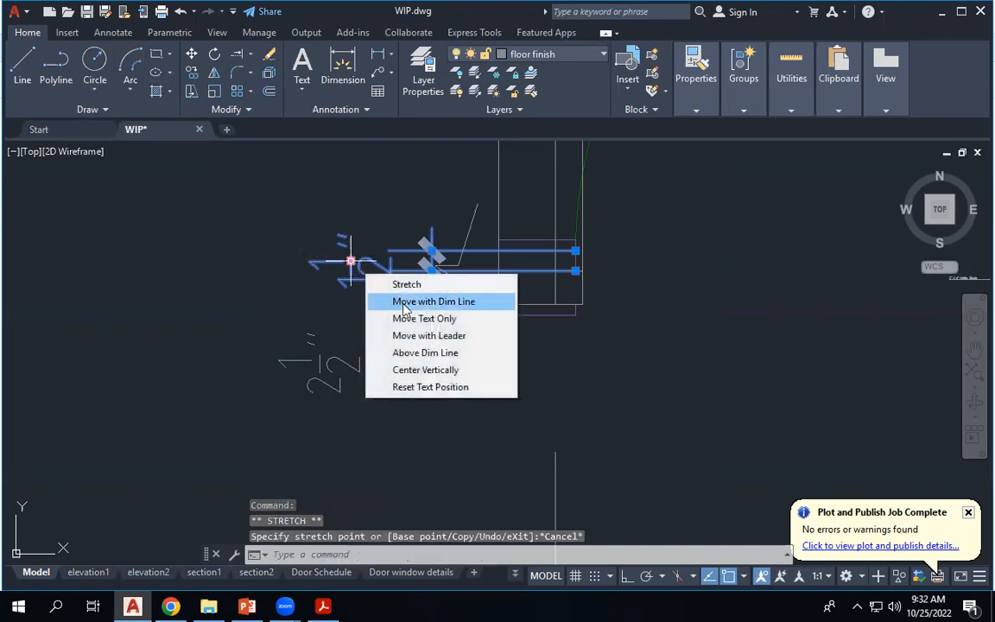
pyautogui.click(462, 336)
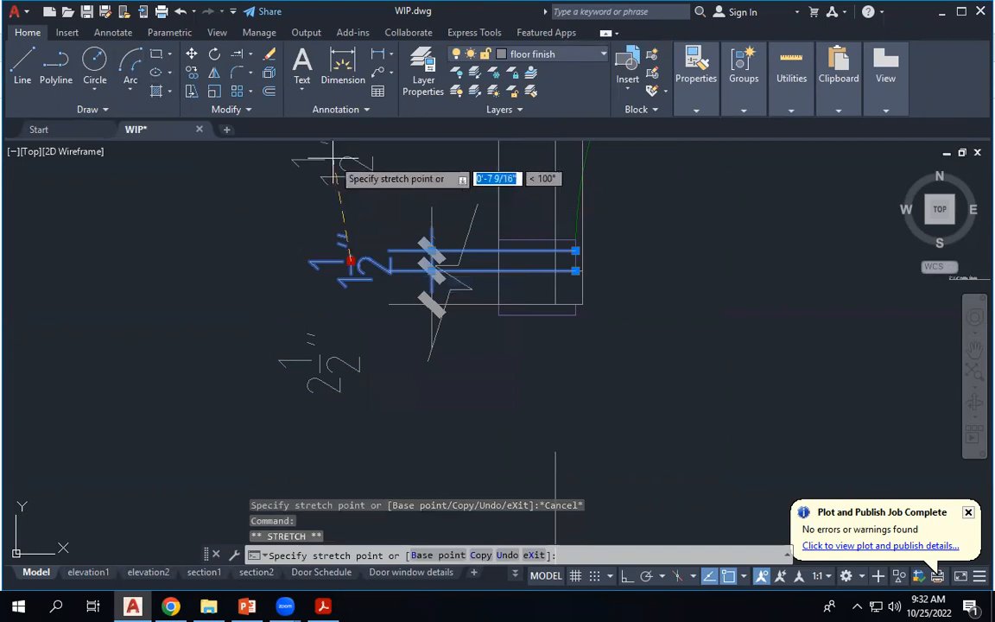
pyautogui.click(337, 174)
pyautogui.moveTo(338, 175)
pyautogui.click(380, 236)
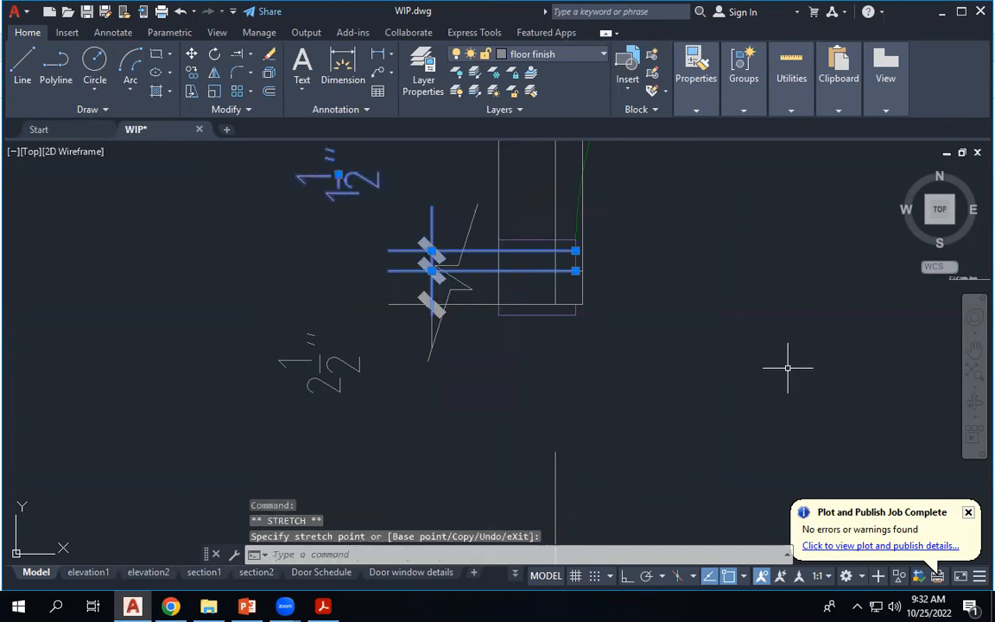
pyautogui.press('Escape')
# Review the door details dimension style's line, text and fit settings, and set its leader arrowhead to Closed filled.
pyautogui.scroll(-1, 437, 355)
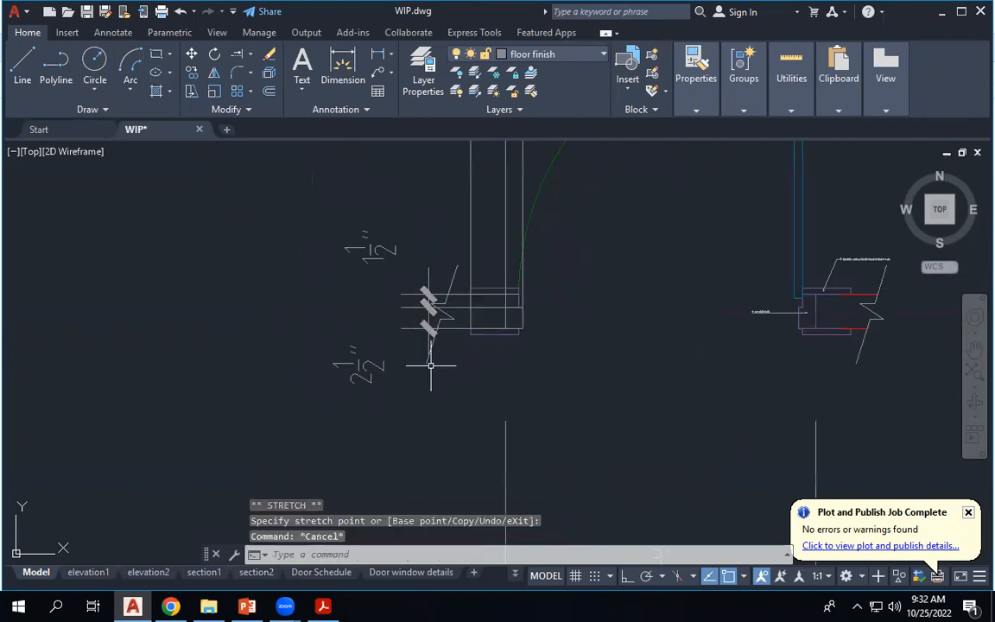
pyautogui.scroll(1, 444, 301)
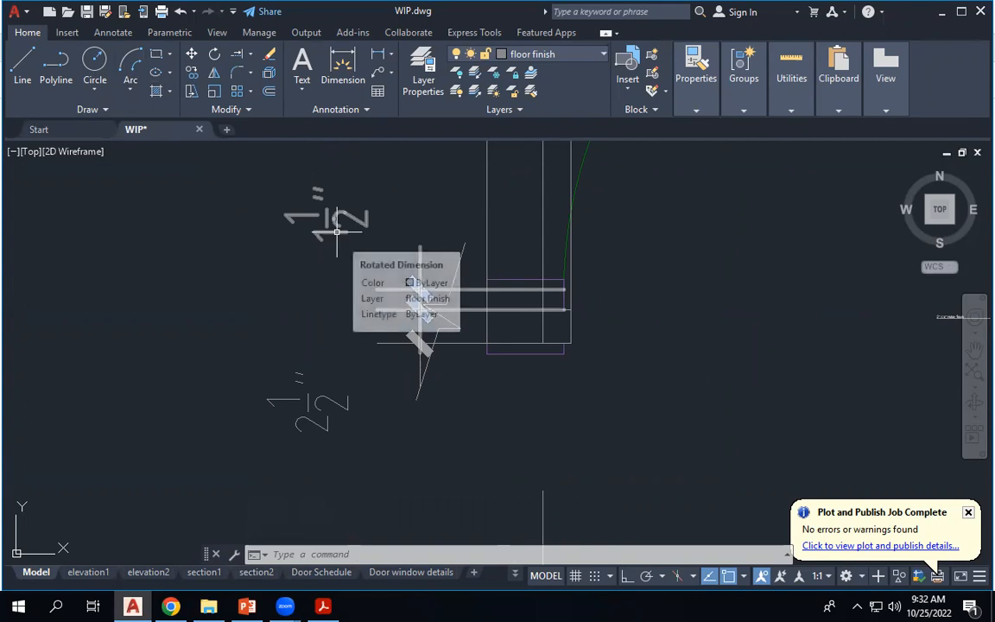
pyautogui.click(318, 111)
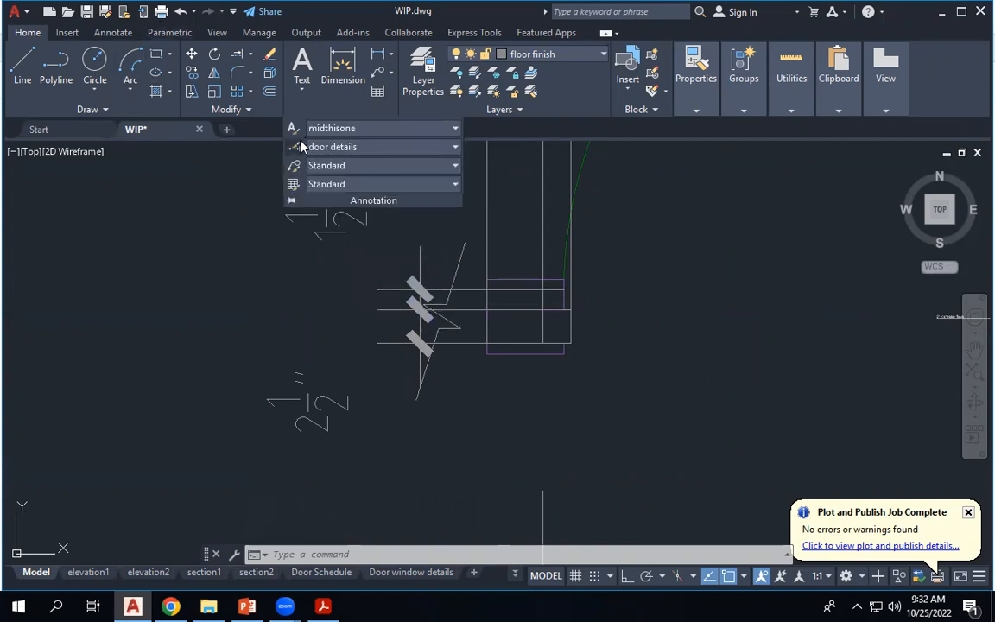
pyautogui.click(296, 146)
pyautogui.click(658, 268)
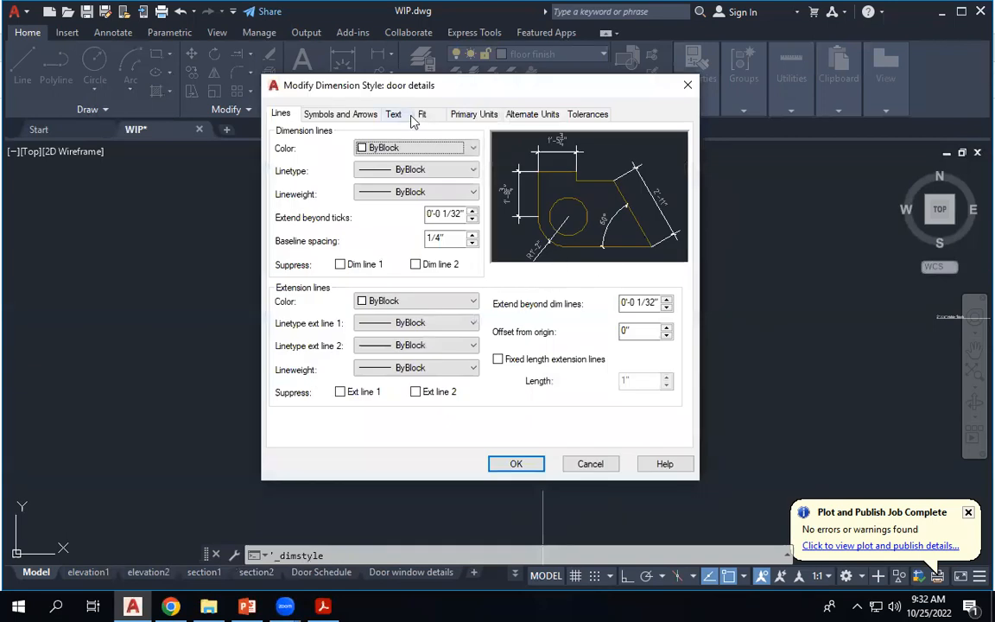
pyautogui.click(395, 116)
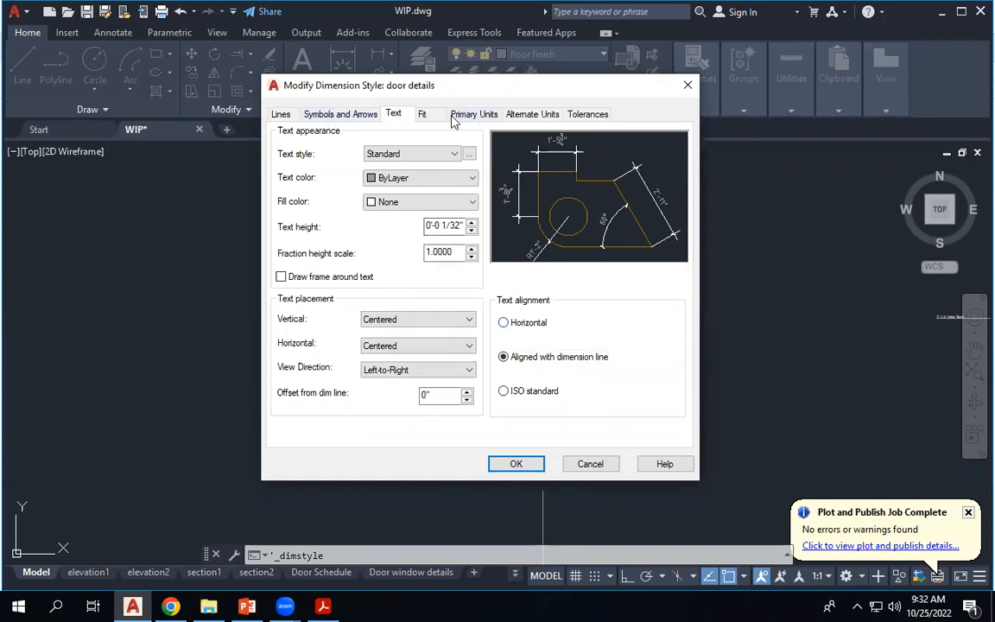
pyautogui.click(423, 115)
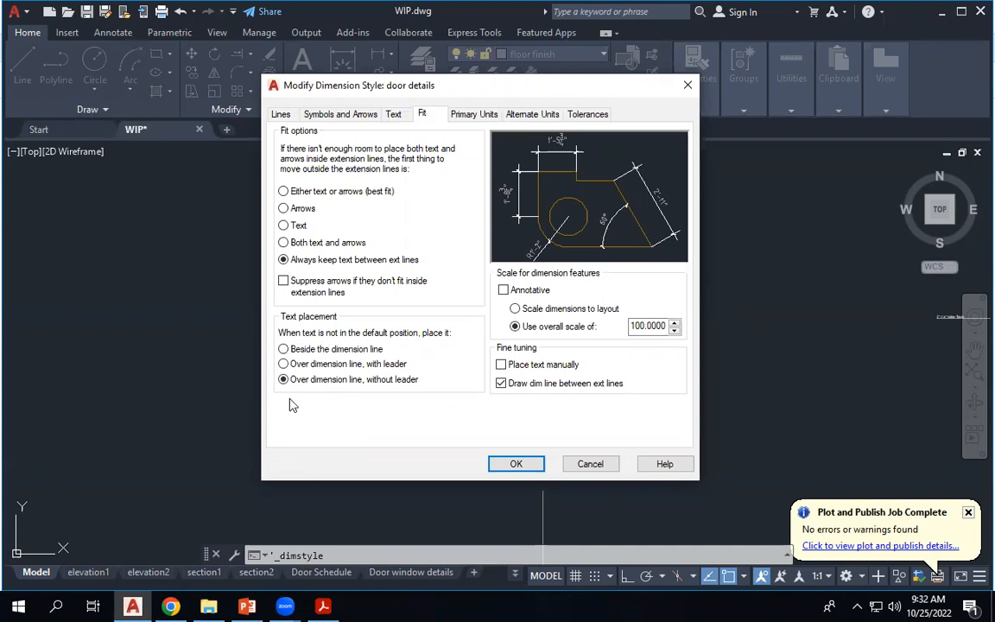
pyautogui.click(281, 115)
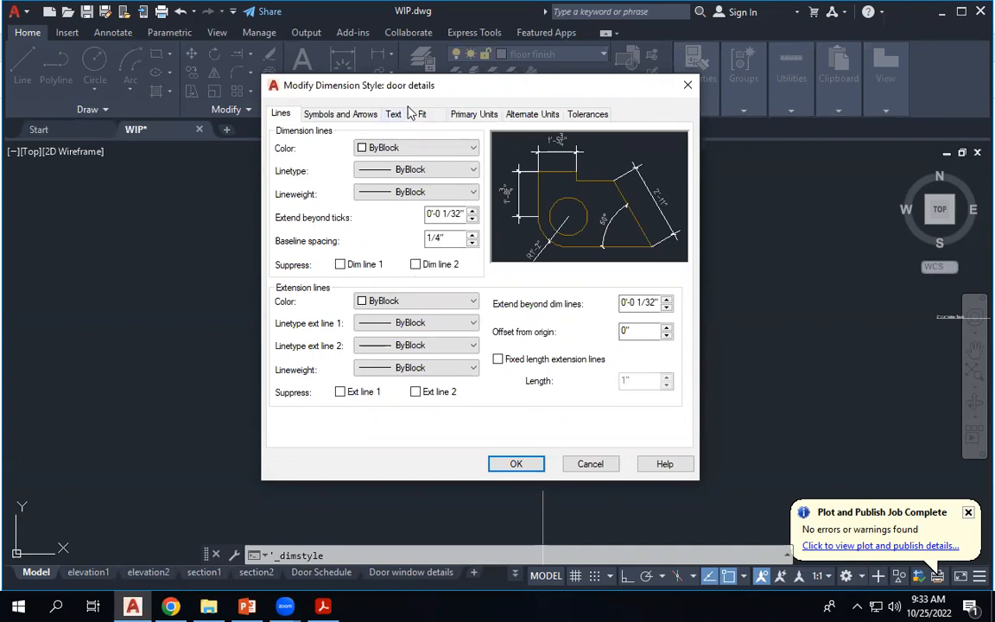
pyautogui.click(321, 118)
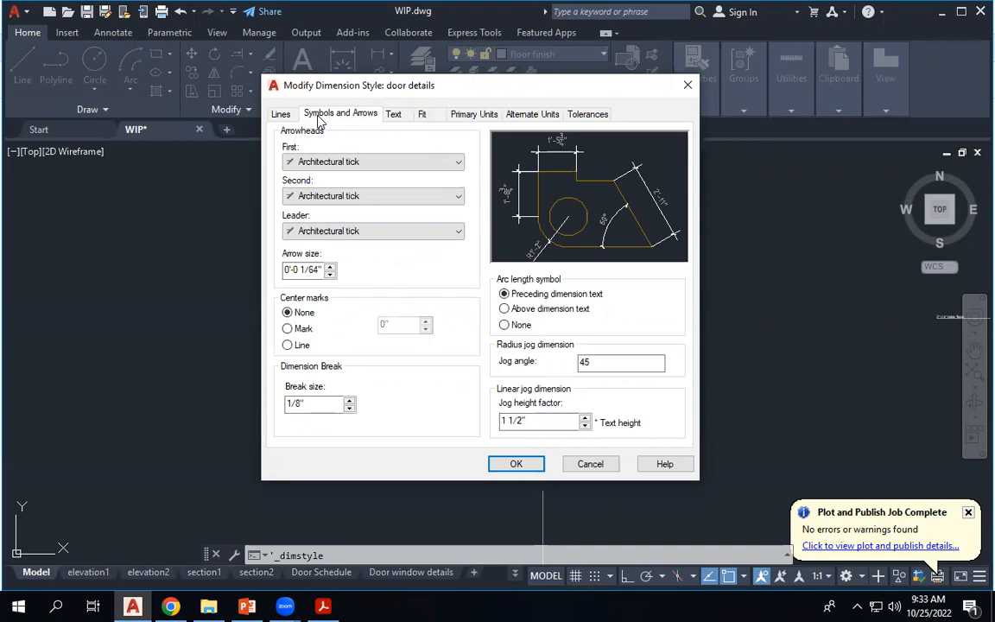
pyautogui.click(337, 231)
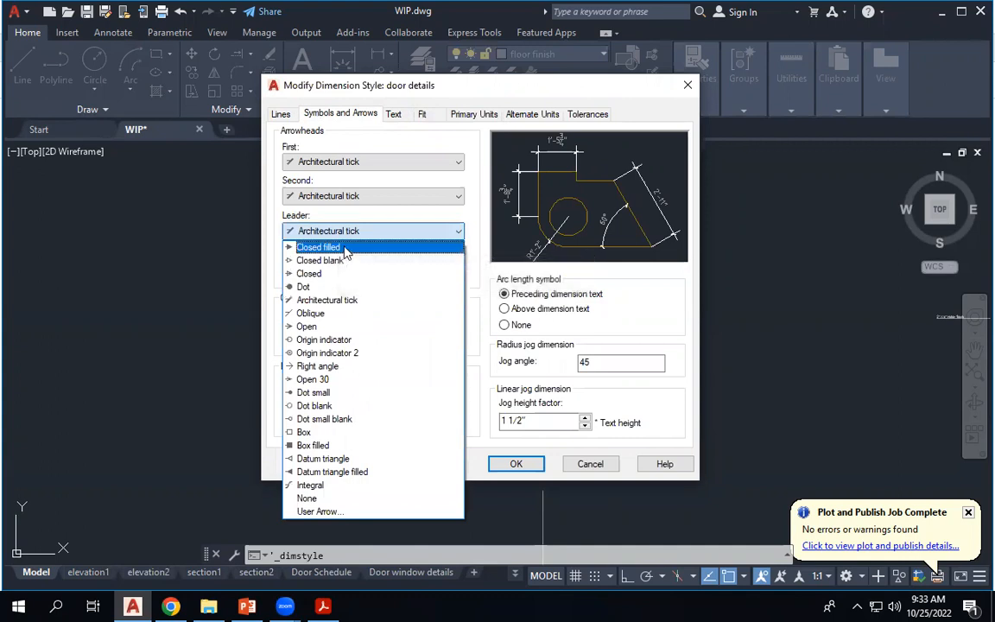
pyautogui.click(337, 248)
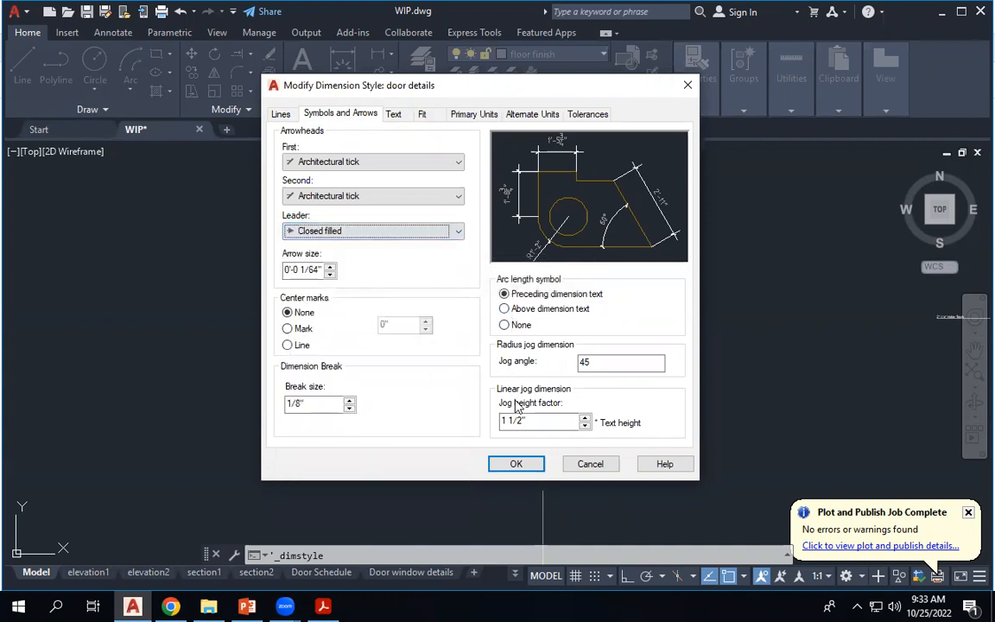
pyautogui.click(517, 465)
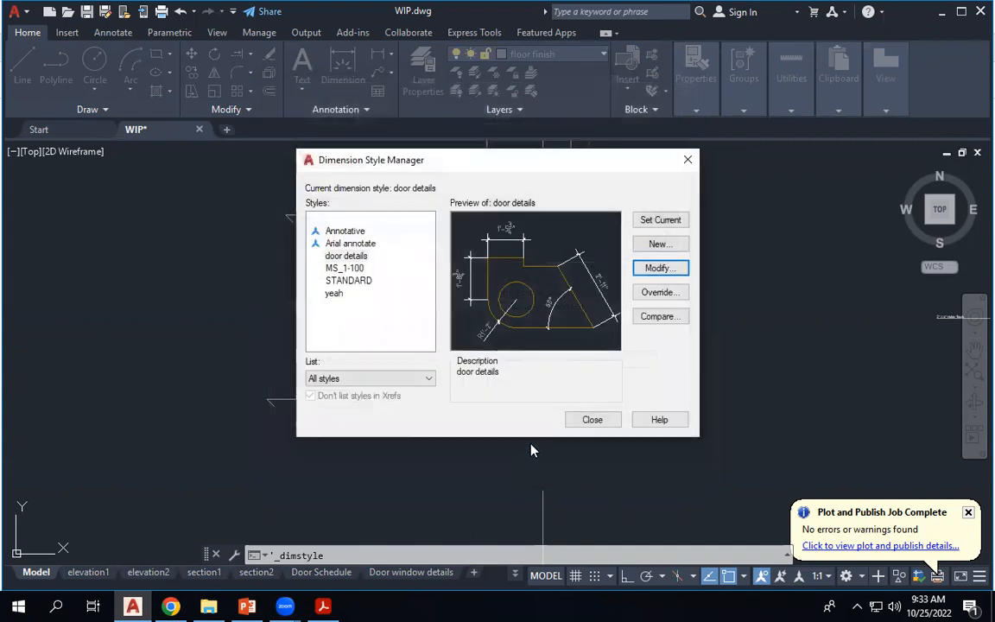
pyautogui.click(590, 420)
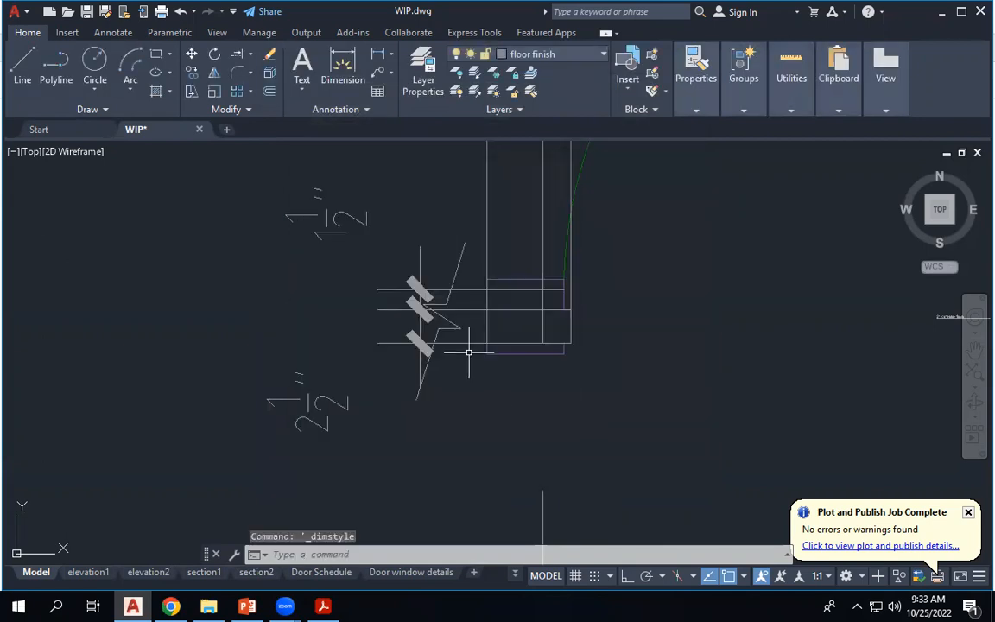
pyautogui.click(316, 404)
pyautogui.rightClick(318, 406)
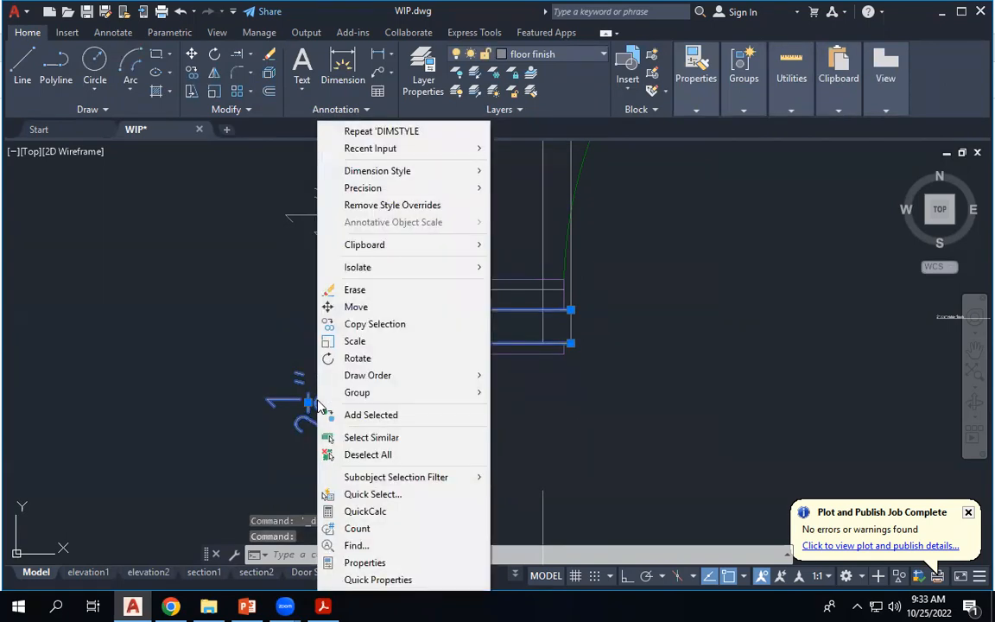
pyautogui.click(307, 402)
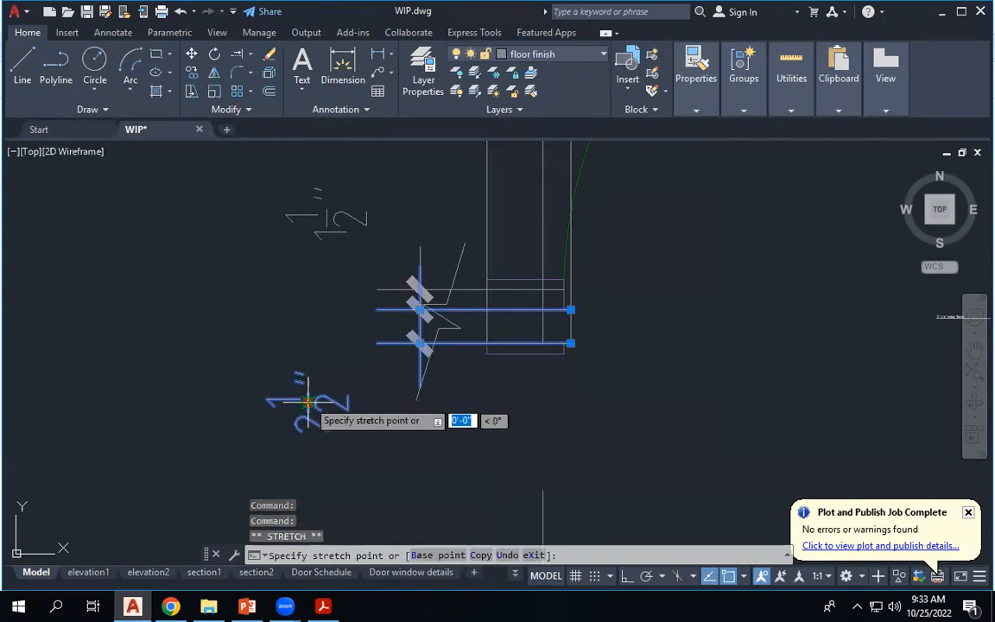
pyautogui.rightClick(308, 403)
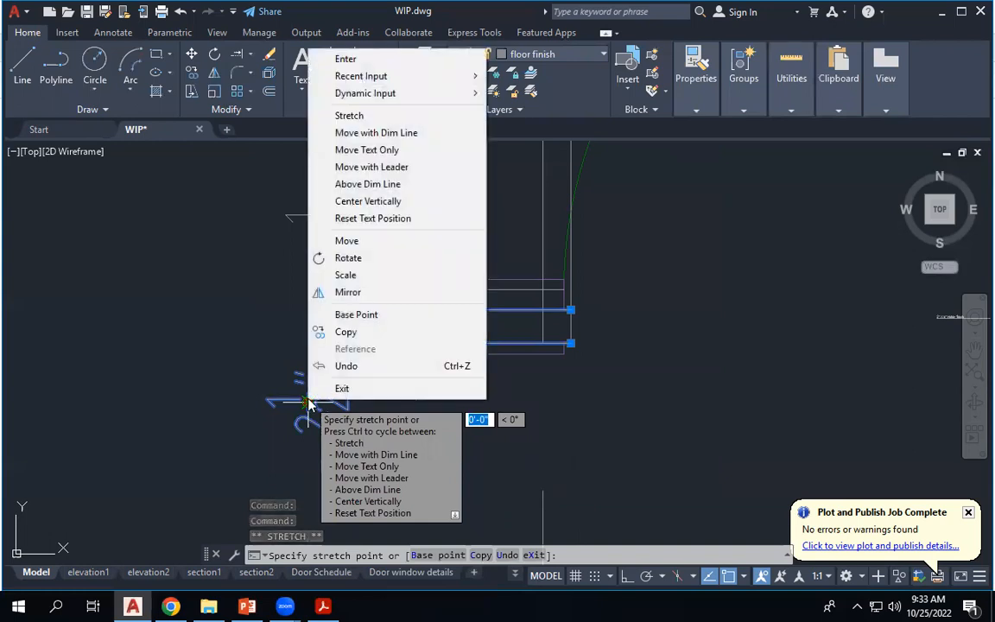
pyautogui.press('Escape')
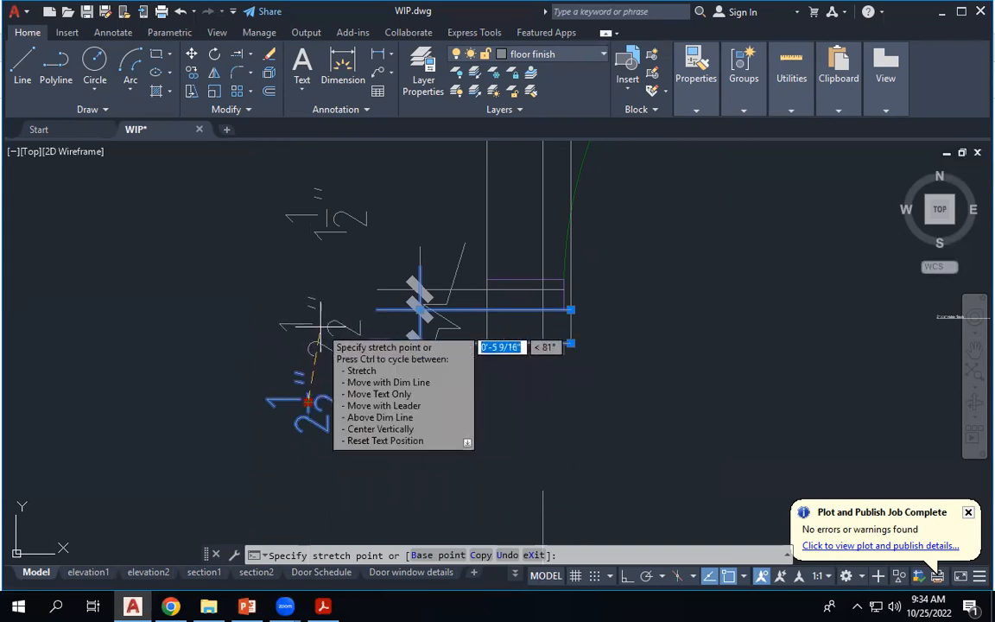
pyautogui.press('Escape')
pyautogui.press('Escape')
pyautogui.press('Escape')
# Open the Door window details layout and inspect the D1 door plan's dimensions on the sheet.
pyautogui.scroll(-4, 321, 329)
pyautogui.scroll(2, 320, 329)
pyautogui.scroll(-2, 320, 329)
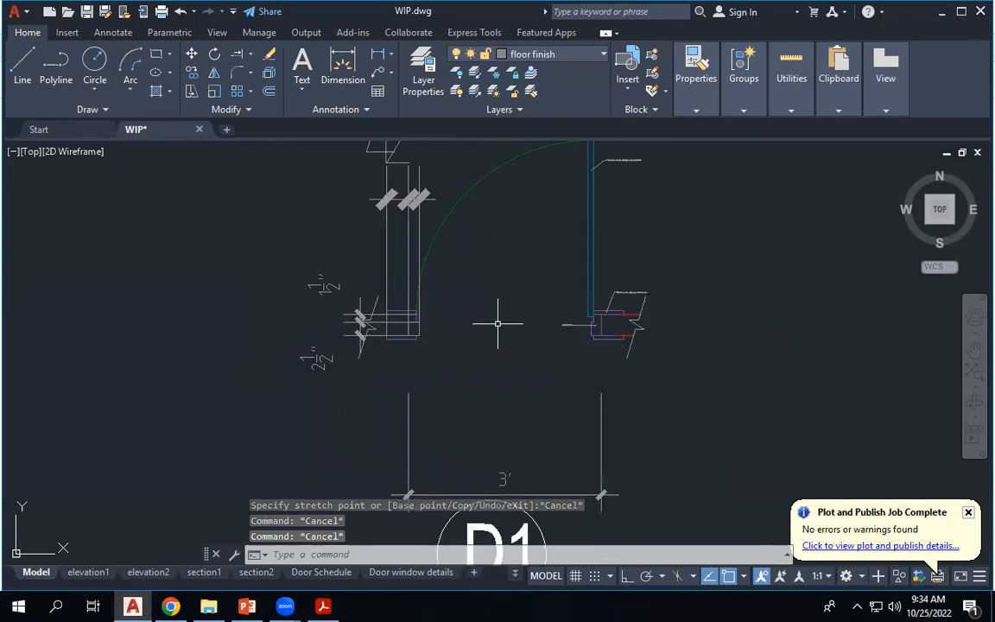
pyautogui.click(387, 575)
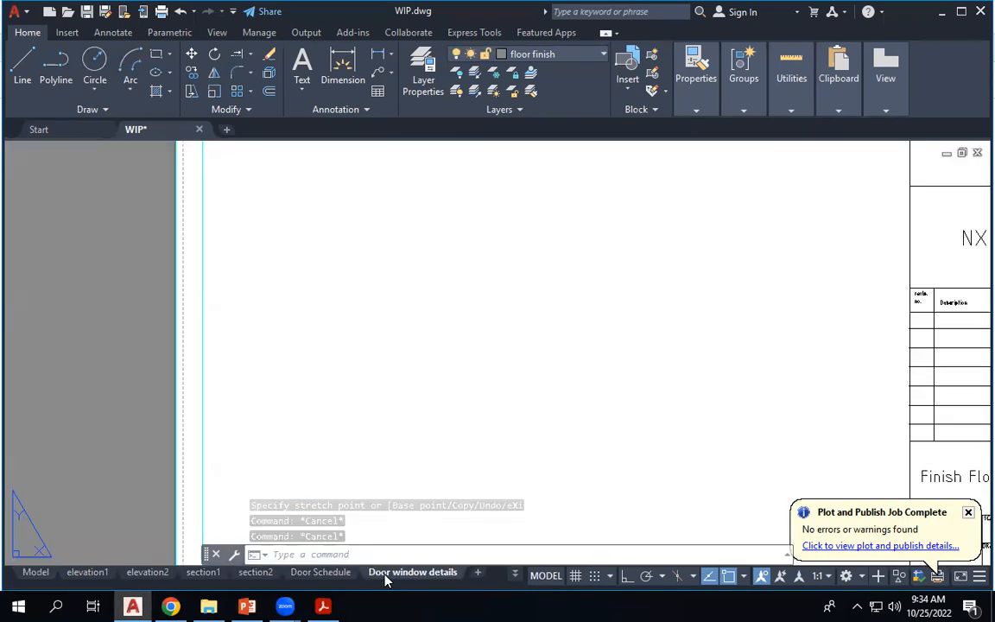
pyautogui.scroll(4, 337, 388)
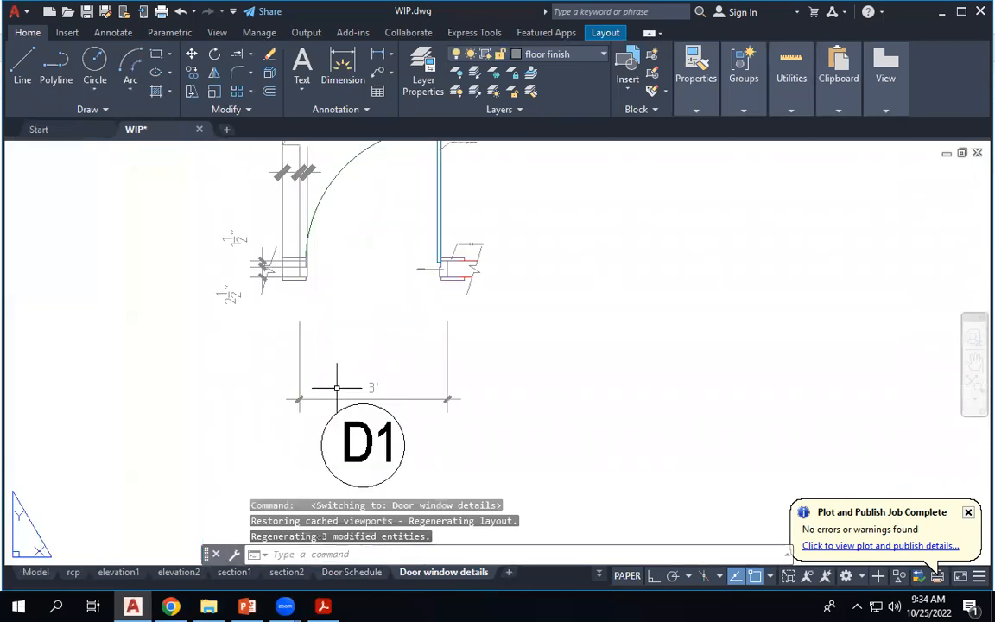
pyautogui.scroll(-4, 366, 377)
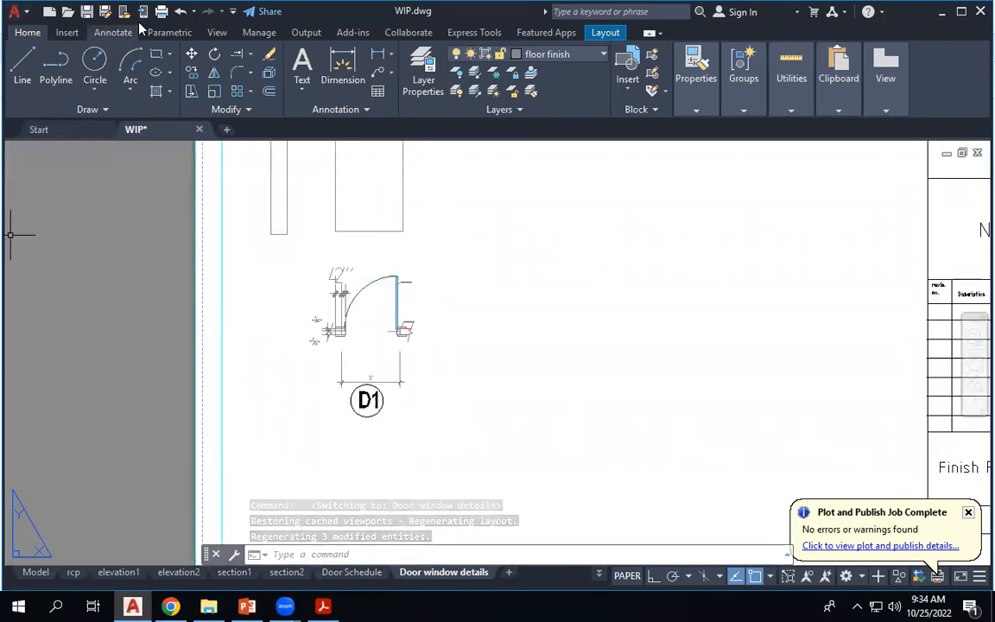
# Preview and plot the single sheet to PDF as WIP-Door window details, overwriting the existing file and closing its previously opened copy.
pyautogui.hotkey('ctrl', 'p')
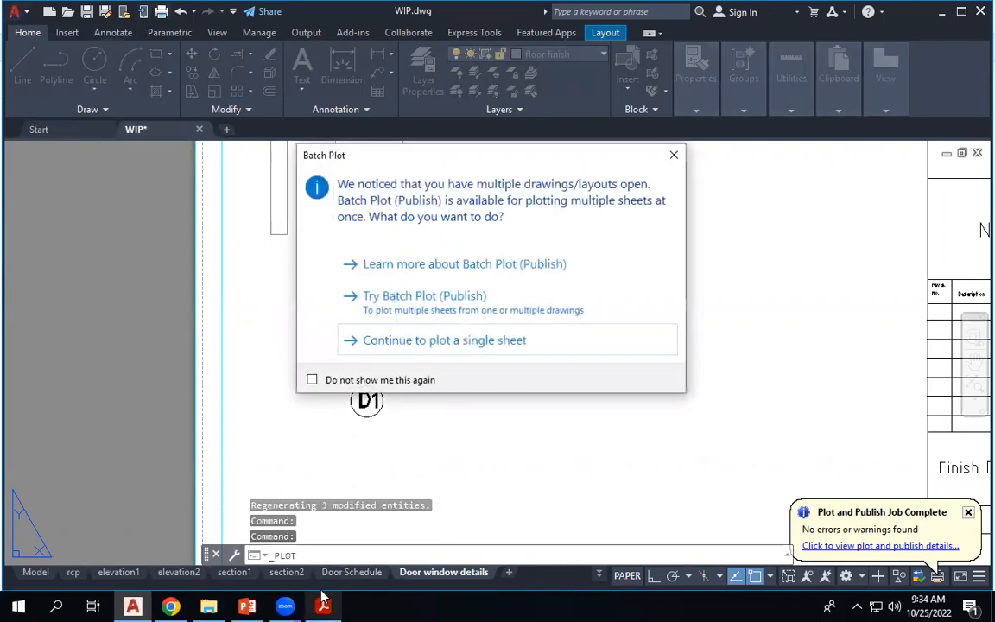
pyautogui.click(323, 606)
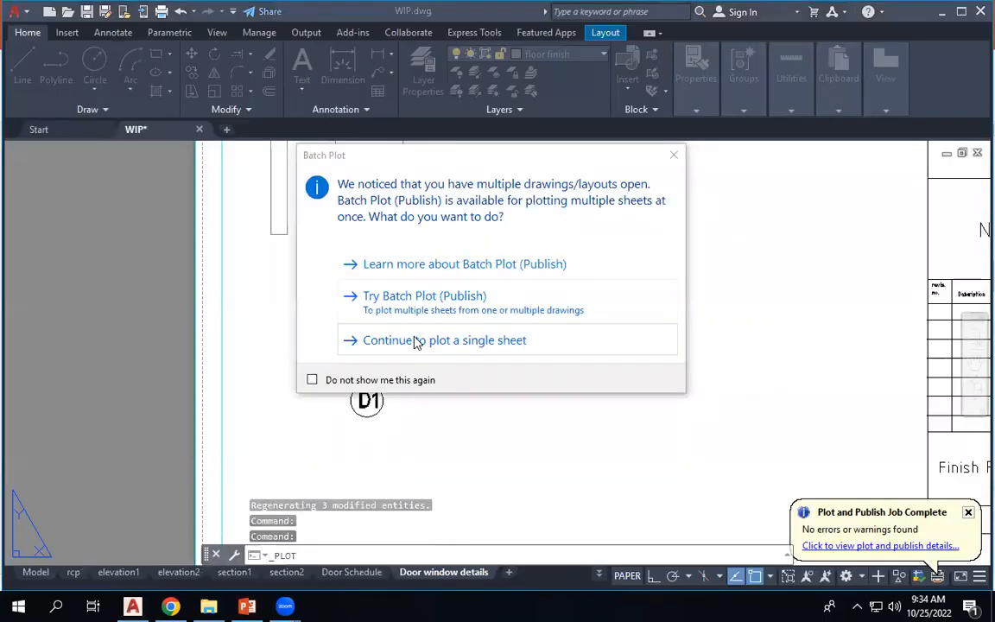
pyautogui.click(413, 340)
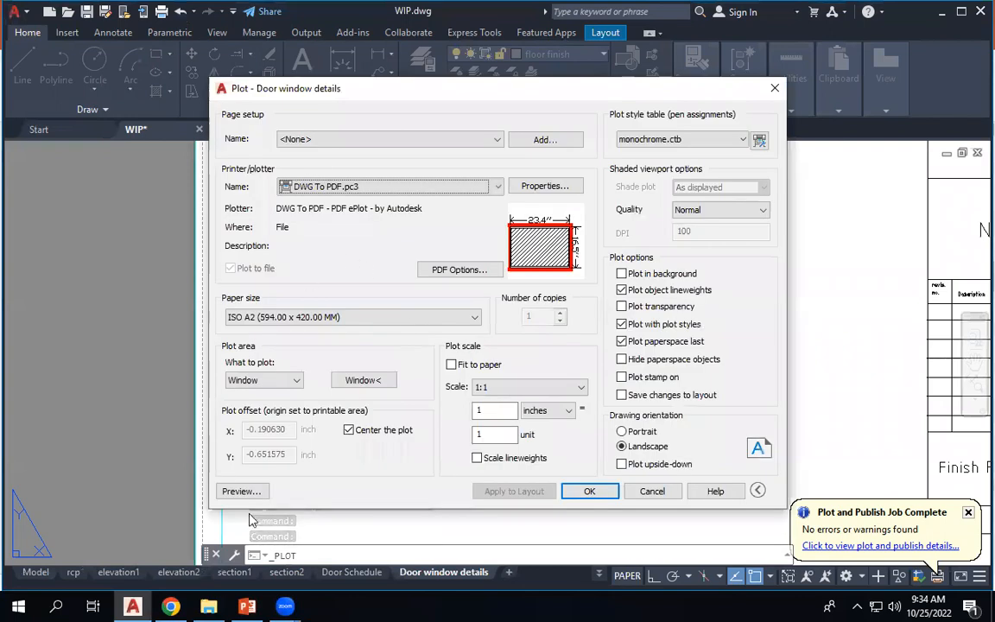
pyautogui.click(253, 491)
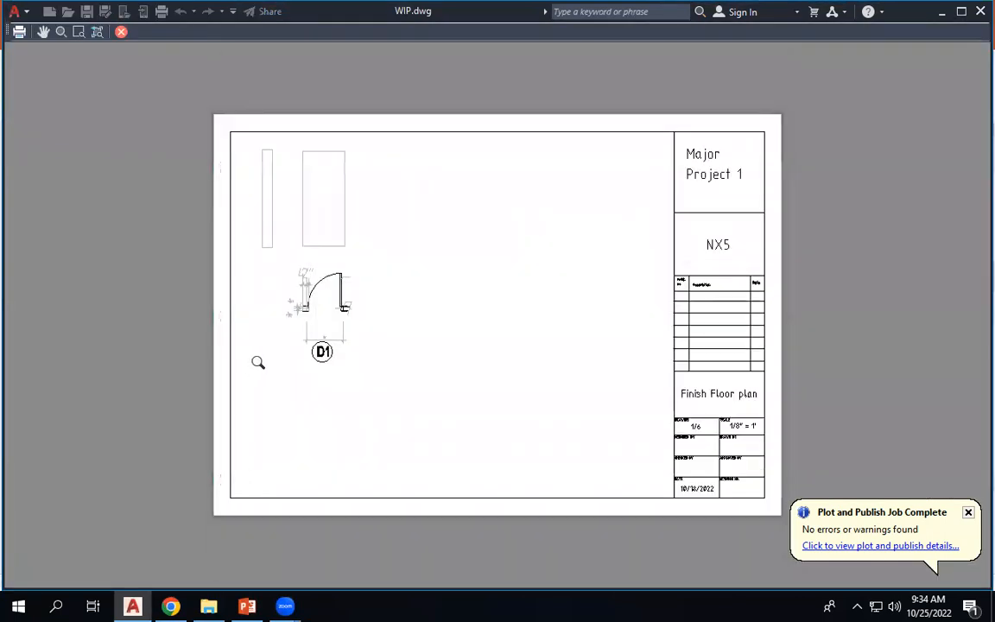
pyautogui.rightClick(453, 285)
pyautogui.click(478, 315)
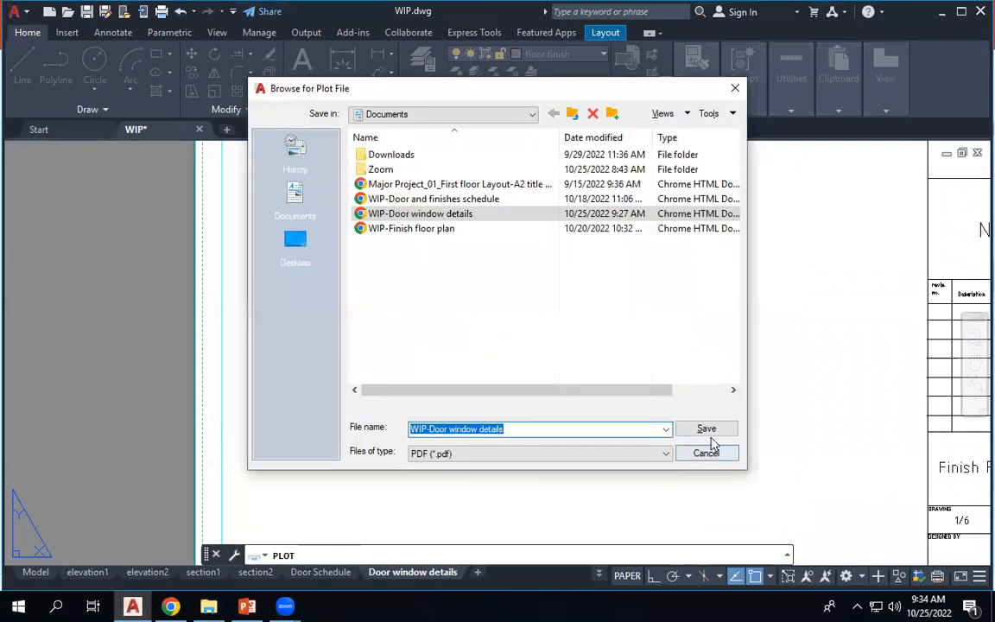
pyautogui.click(707, 430)
pyautogui.click(550, 335)
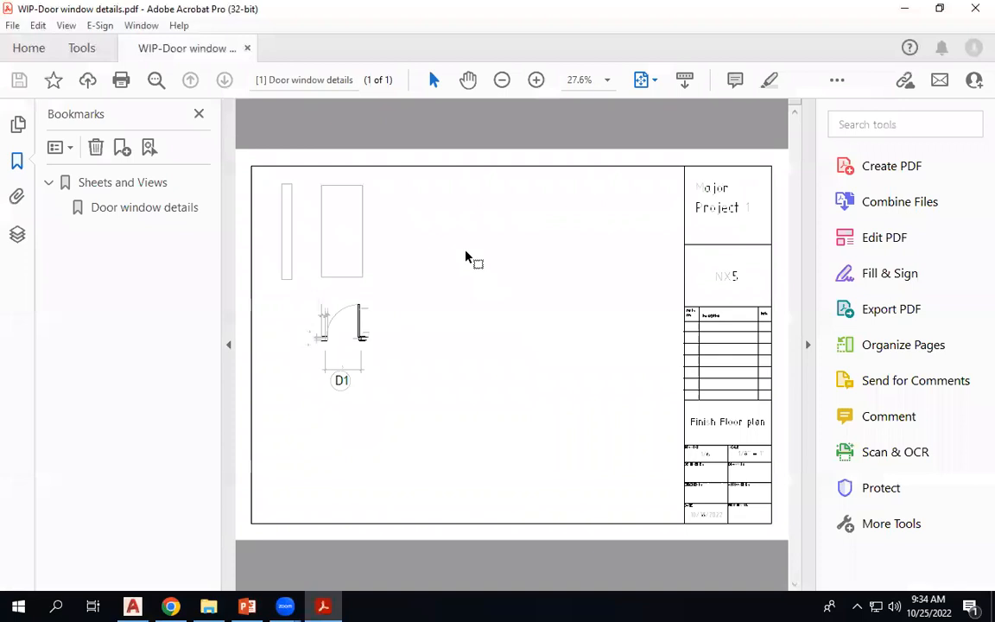
# View the plotted PDF at 100% and examine the D1 door plan's dimension text and ticks.
pyautogui.click(606, 81)
pyautogui.click(604, 192)
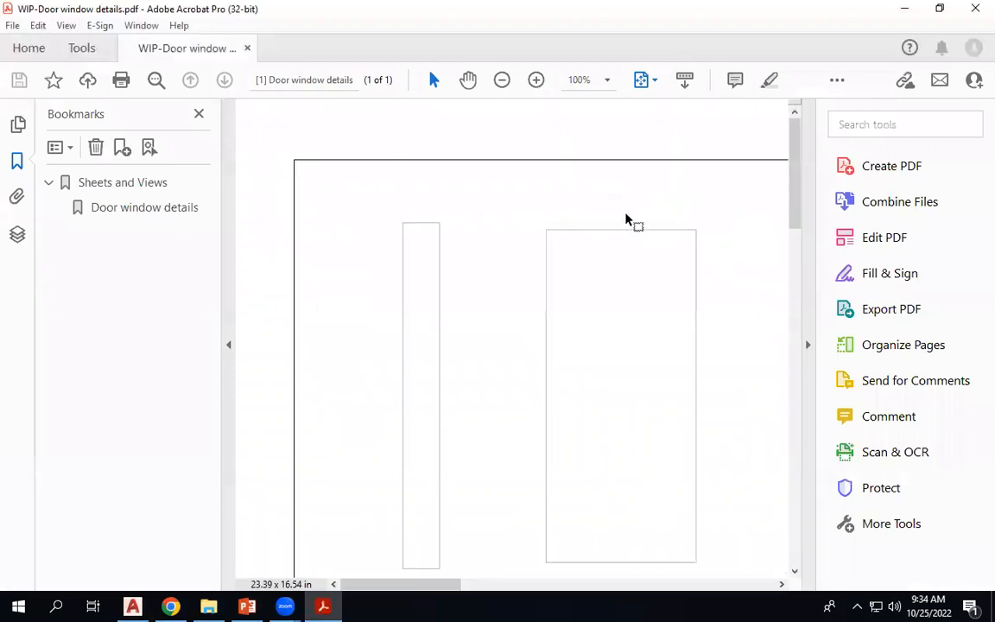
pyautogui.scroll(-5, 596, 371)
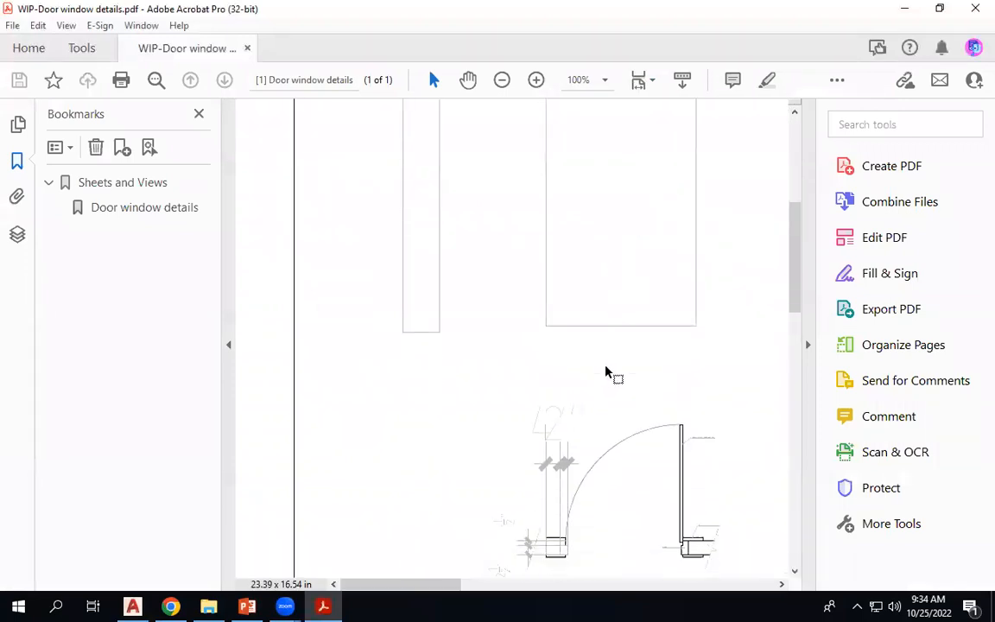
pyautogui.scroll(-1, 607, 372)
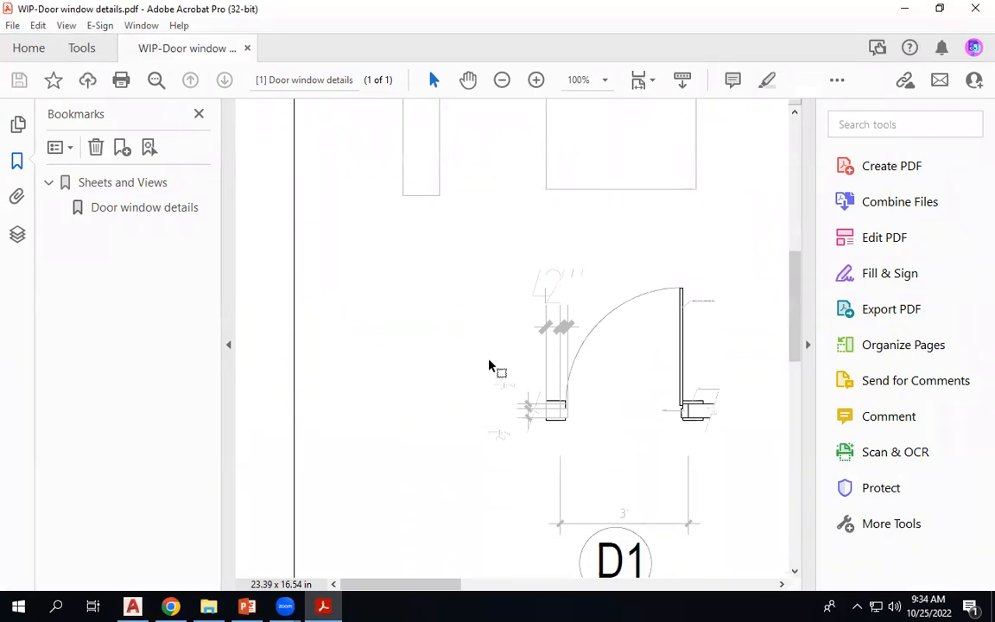
pyautogui.moveTo(365, 587); pyautogui.dragTo(394, 590)
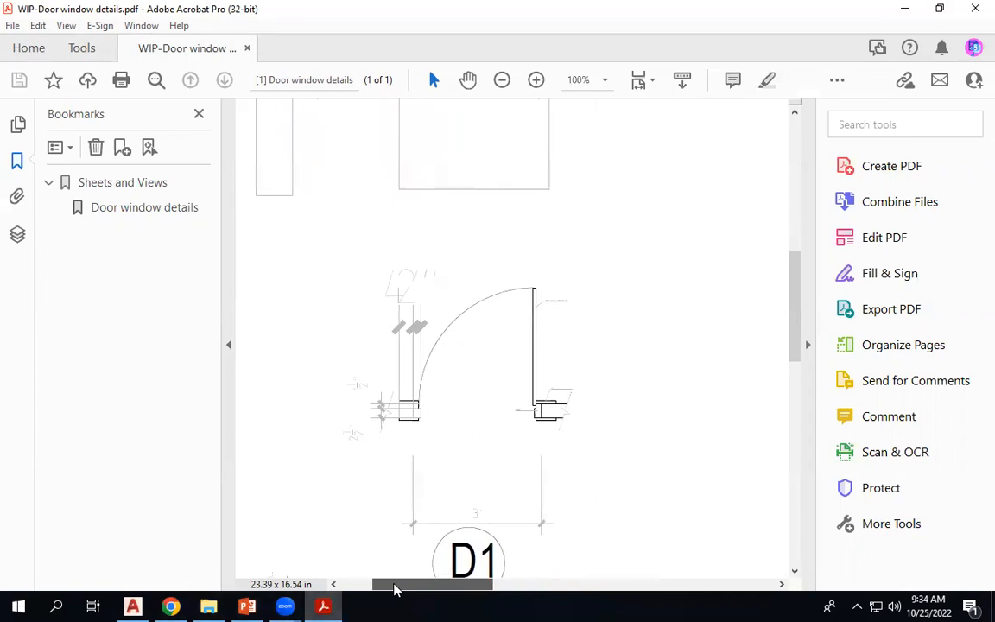
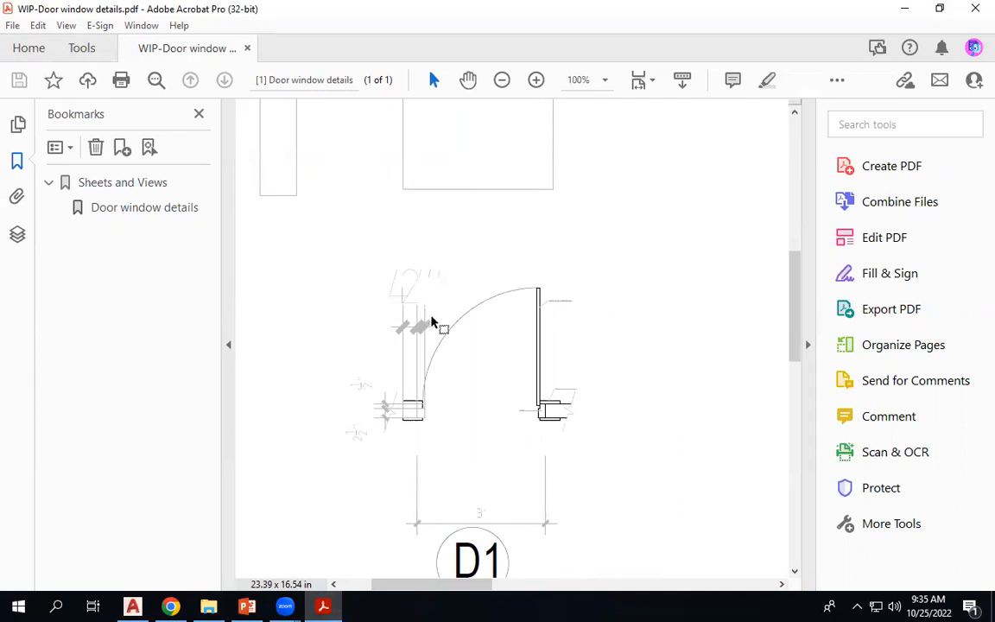
# Switch to AutoCAD's model space and draw a vertical projection line from the D1 plan's left jamb outer edge up past the elevation rectangle.
pyautogui.click(132, 606)
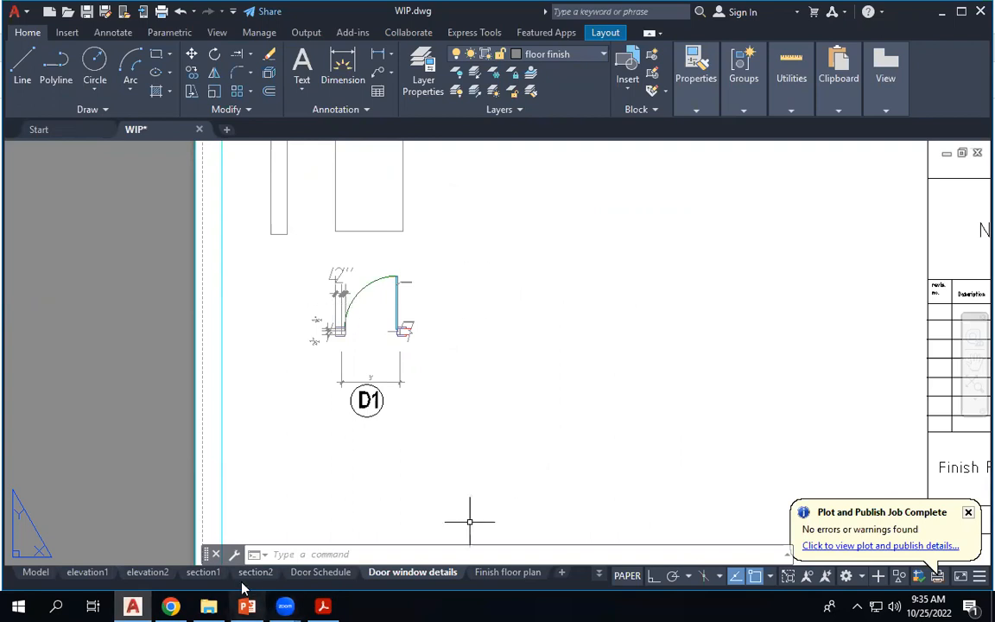
pyautogui.click(26, 573)
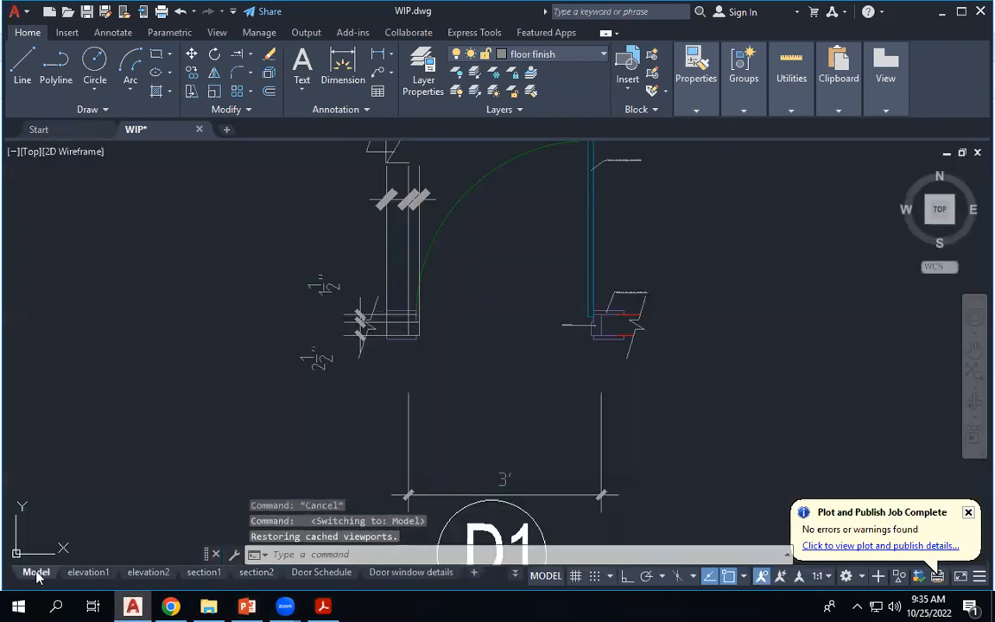
pyautogui.scroll(-4, 501, 393)
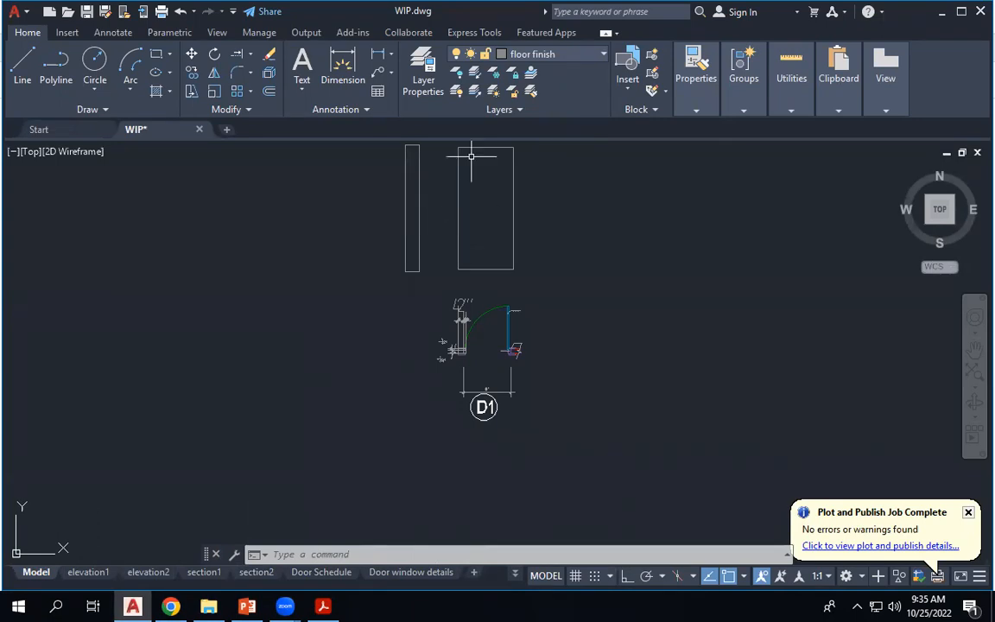
pyautogui.click(20, 71)
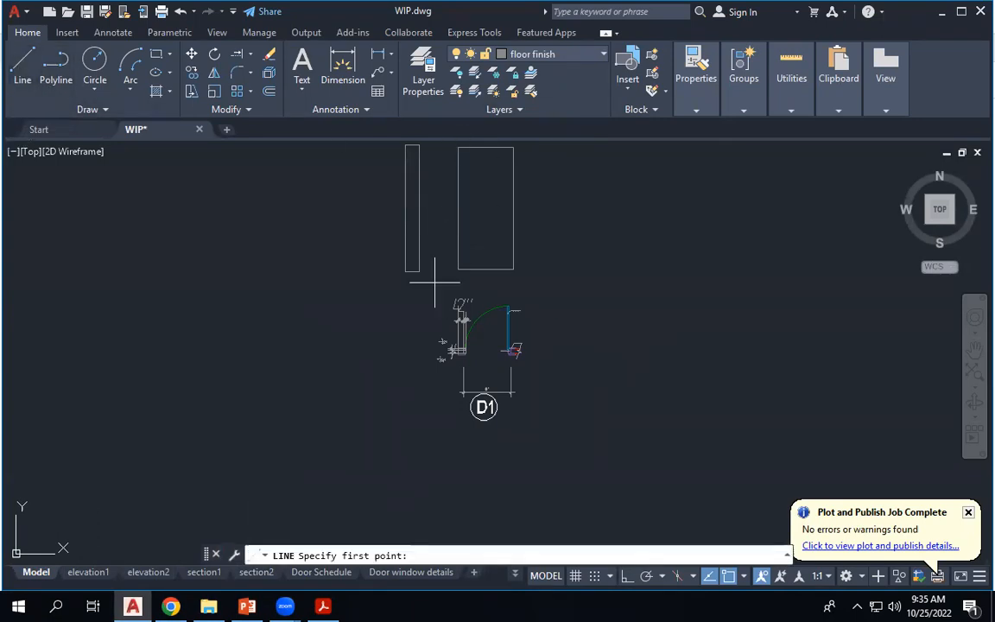
pyautogui.scroll(5, 477, 328)
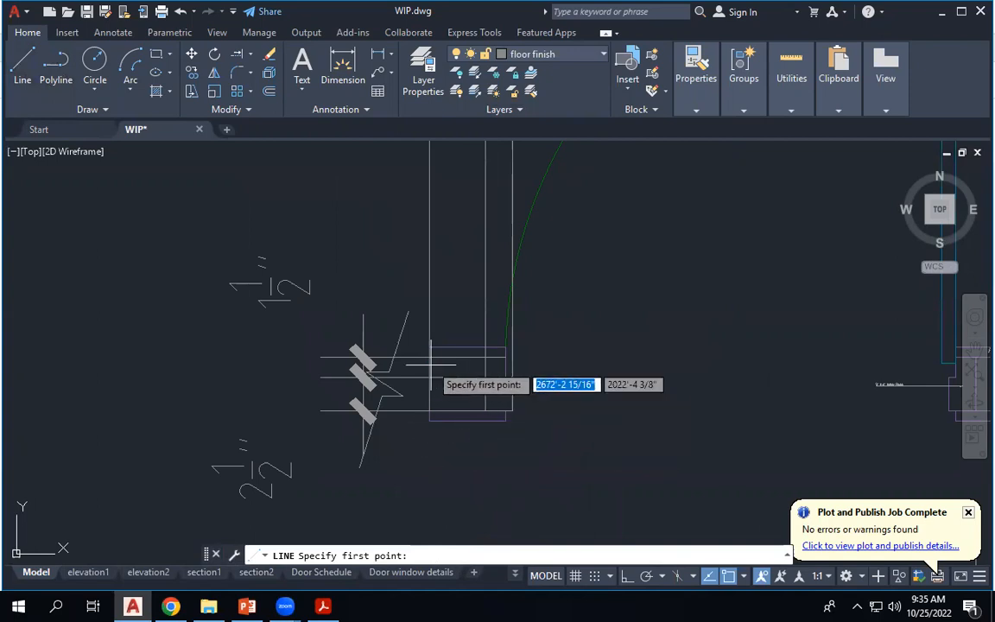
pyautogui.click(413, 398)
pyautogui.scroll(-5, 415, 402)
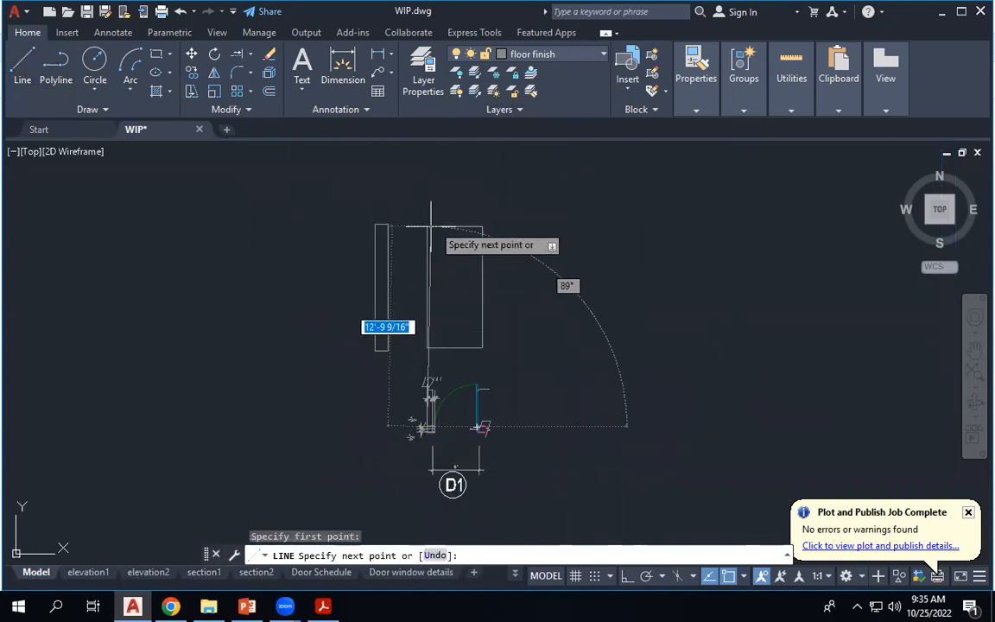
pyautogui.press('F8')
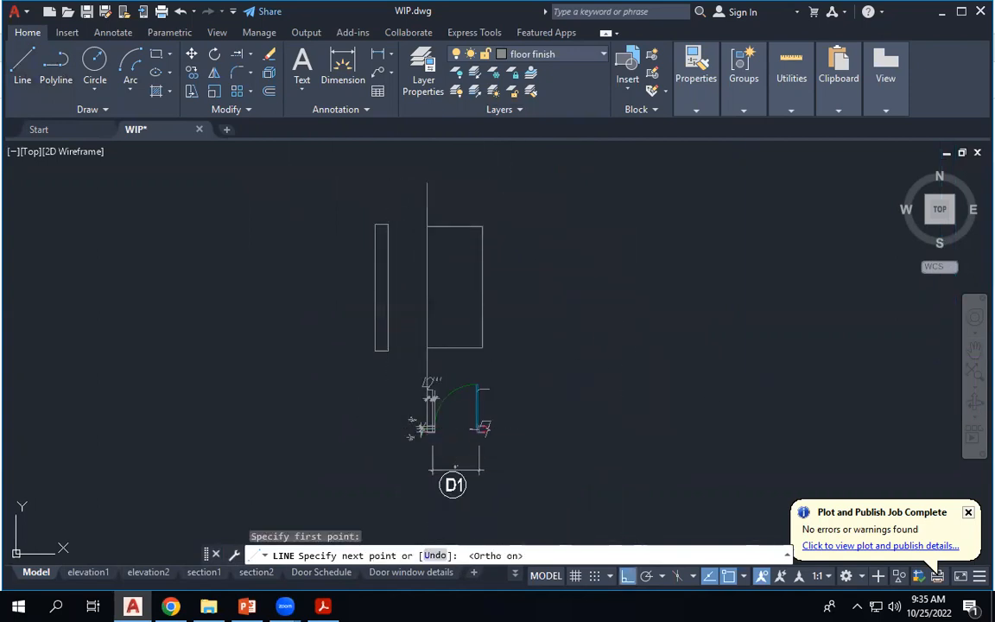
pyautogui.press('Escape')
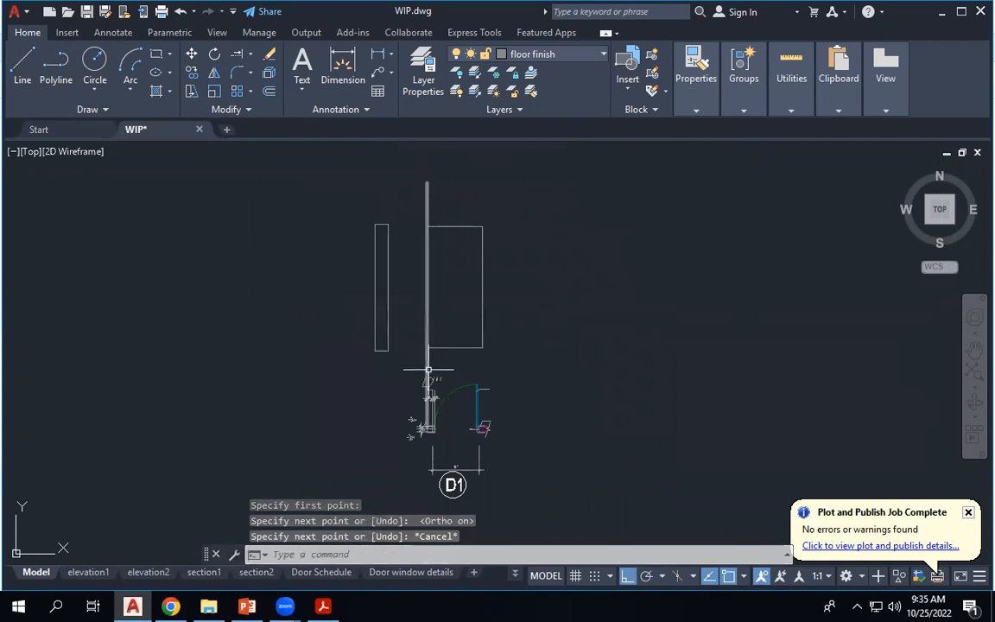
# Delete the horizontal and vertical dimensions around the left door jamb of the D1 plan.
pyautogui.click(426, 396)
pyautogui.scroll(3, 434, 401)
pyautogui.press('Escape')
pyautogui.press('Escape')
pyautogui.click(448, 385)
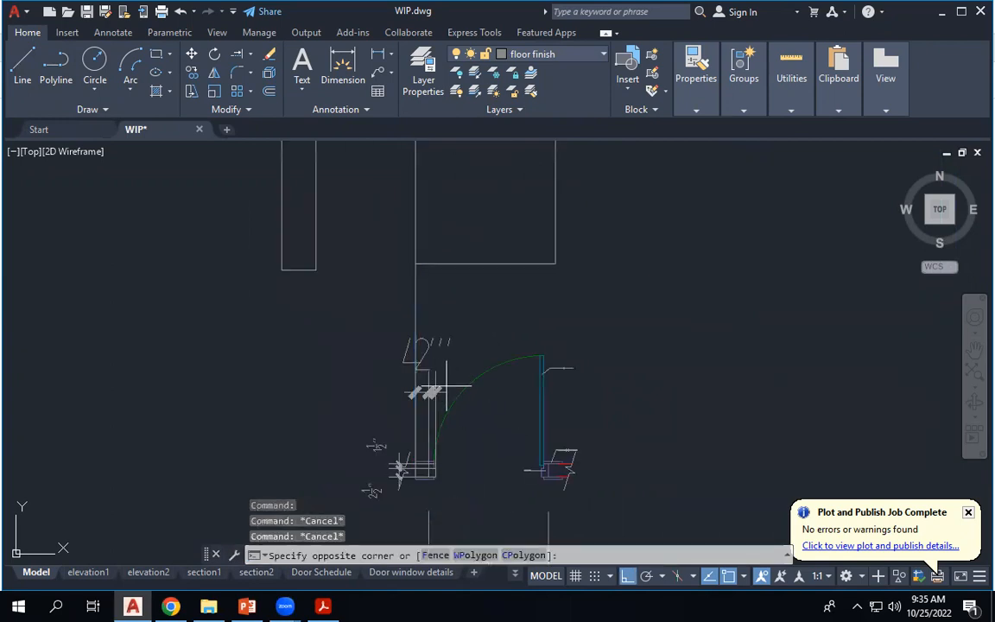
pyautogui.click(431, 368)
pyautogui.press('Delete')
pyautogui.scroll(4, 396, 436)
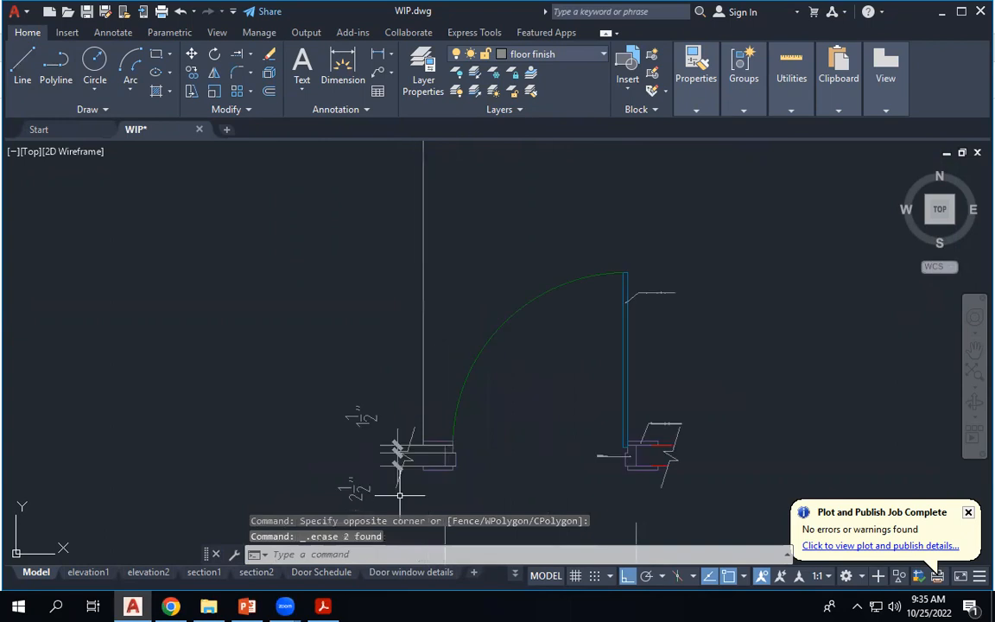
pyautogui.click(340, 368)
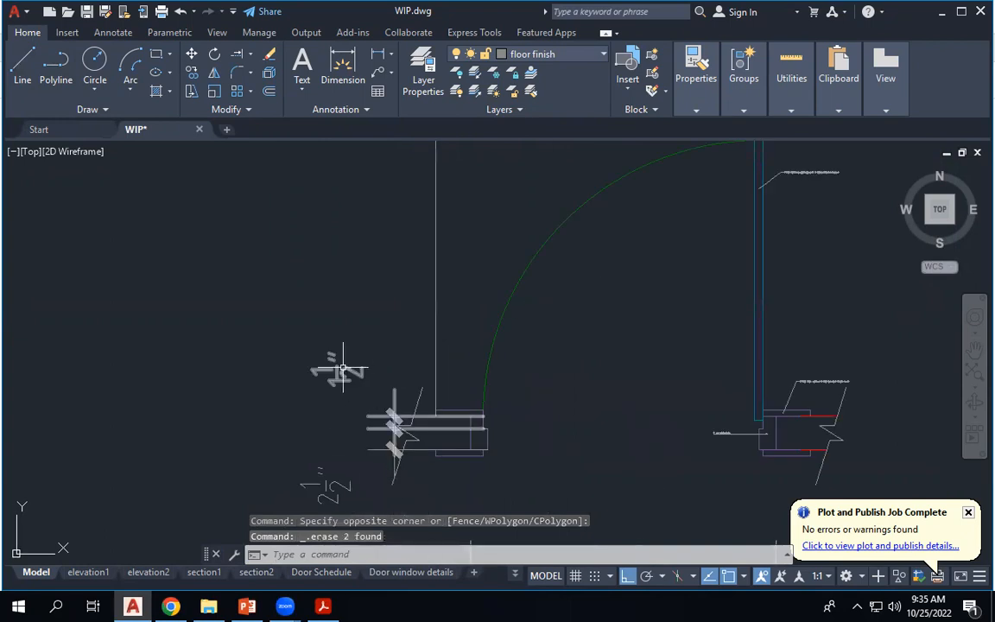
pyautogui.press('Delete')
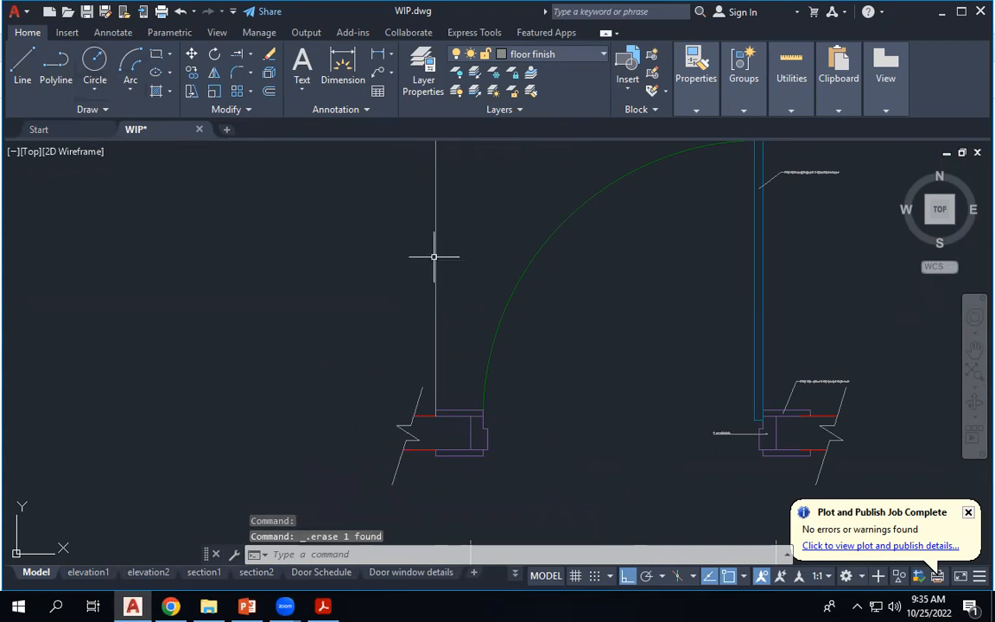
pyautogui.click(433, 321)
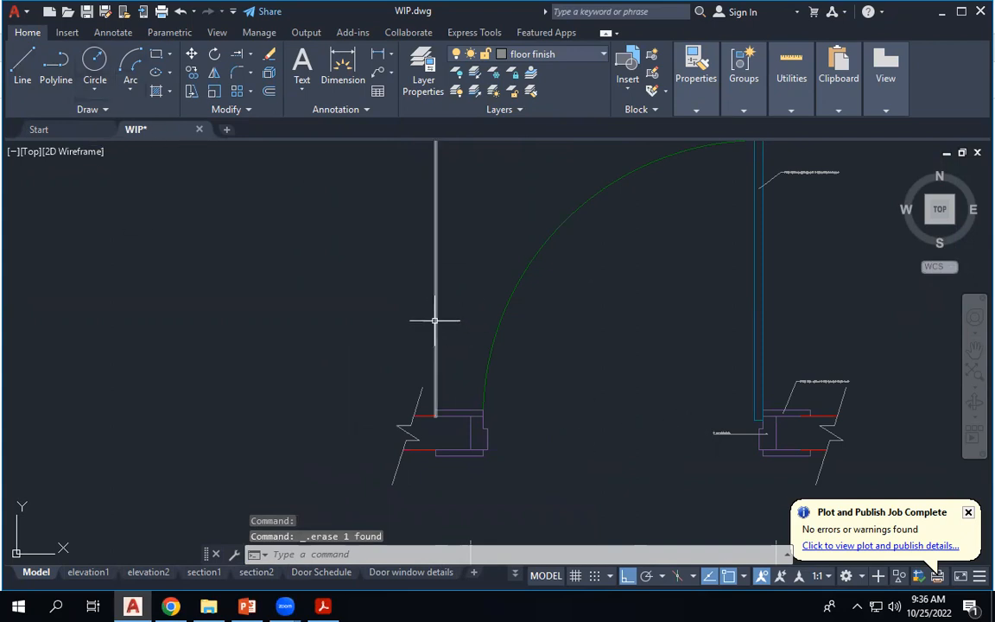
pyautogui.click(191, 73)
pyautogui.scroll(4, 446, 445)
pyautogui.scroll(2, 455, 399)
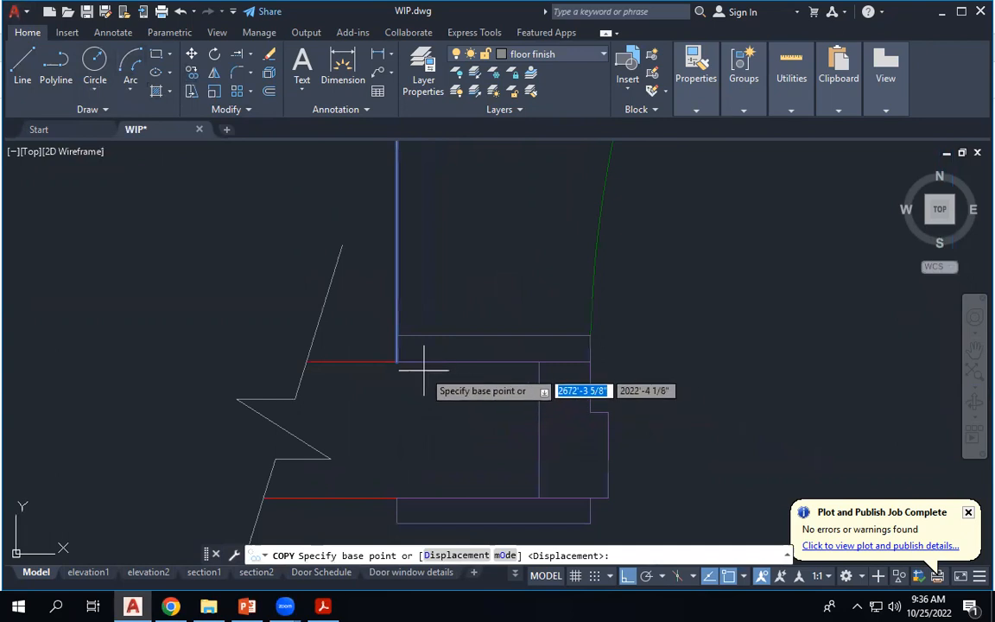
pyautogui.scroll(-2, 397, 361)
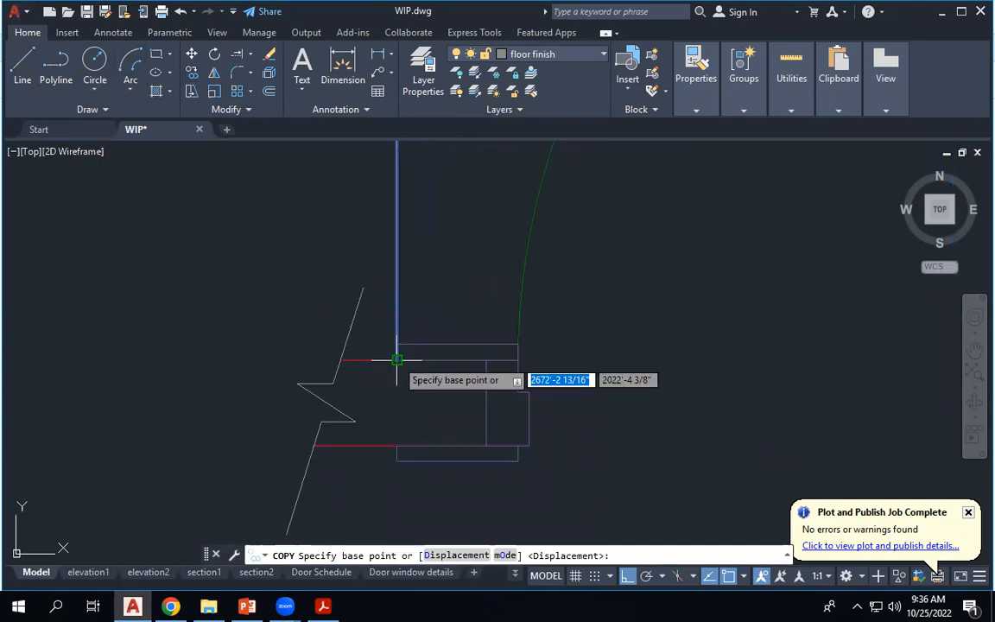
pyautogui.scroll(-2, 406, 376)
pyautogui.press('Escape')
pyautogui.press('Escape')
pyautogui.scroll(-4, 415, 381)
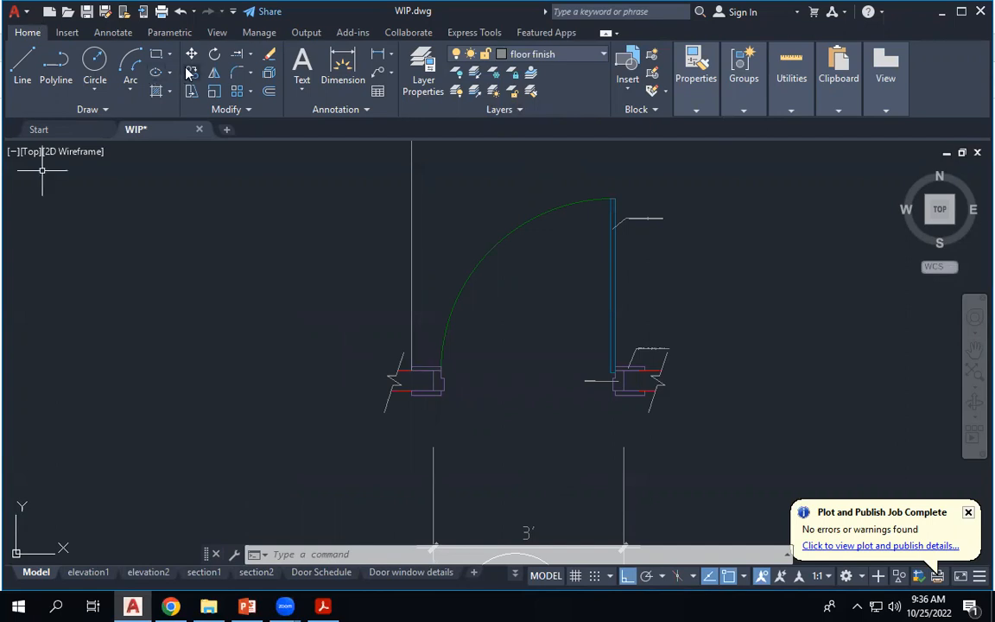
pyautogui.scroll(-2, 410, 259)
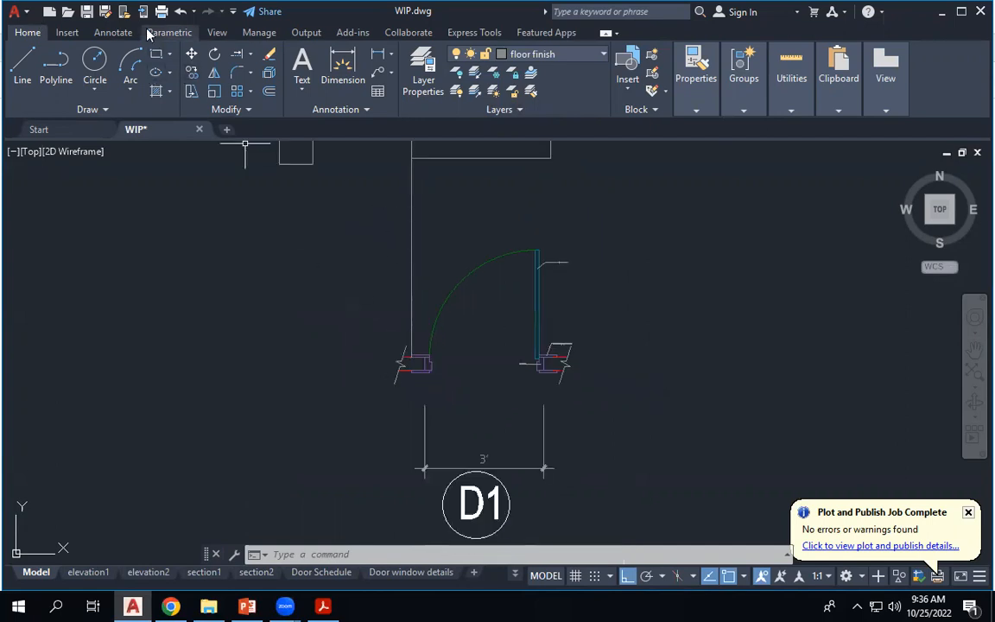
# Draw a small circle above the D1 door swing, between the plan and the elevation rectangle.
pyautogui.click(52, 65)
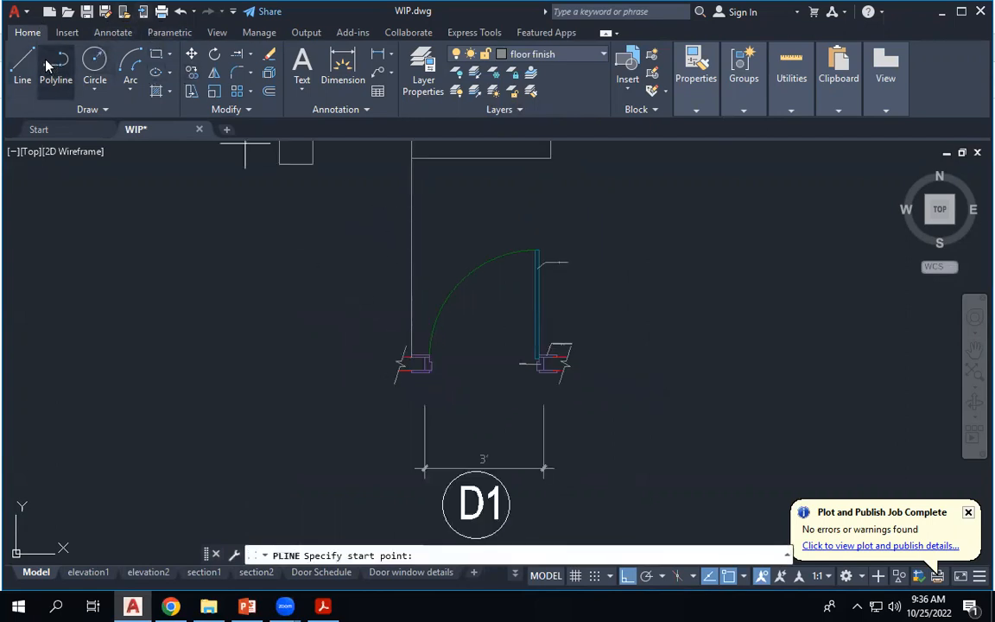
pyautogui.press('Escape')
pyautogui.click(87, 59)
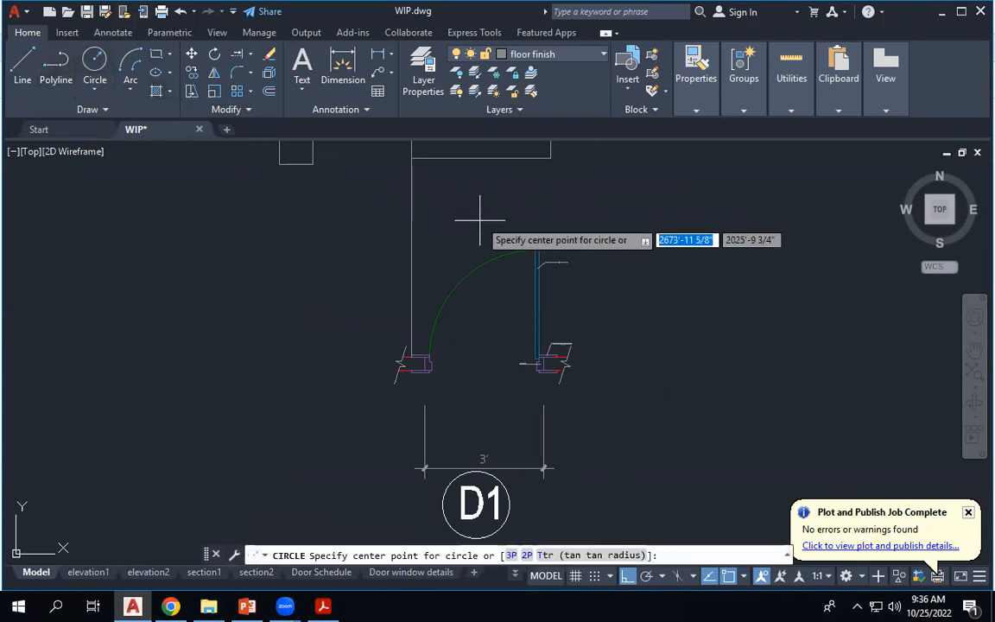
pyautogui.click(484, 215)
pyautogui.click(497, 217)
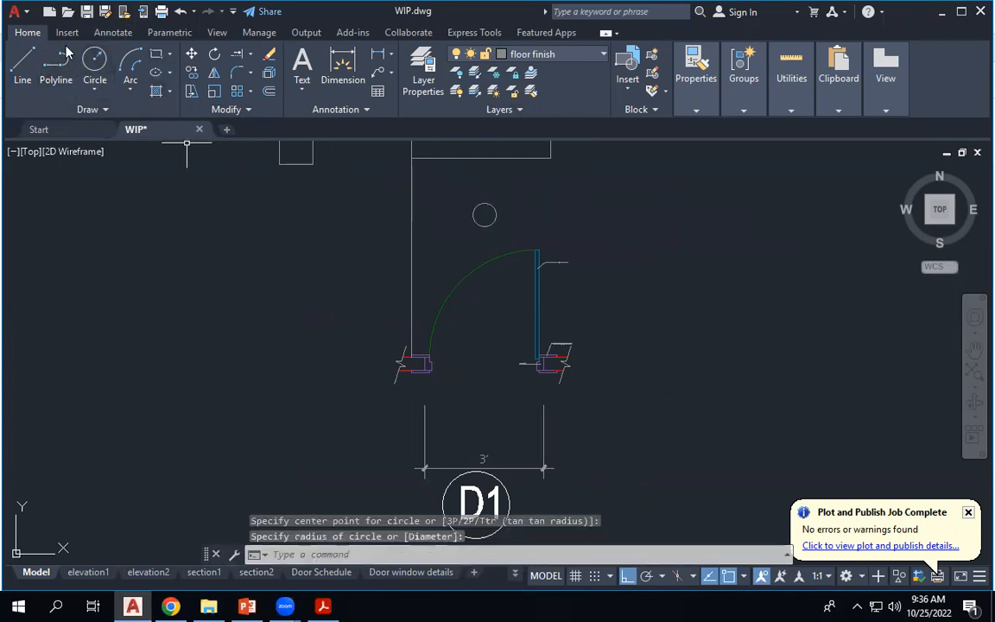
# Draw a downward arrow below the circle, with a vertical line and two diagonal arrowhead strokes pointing into the door opening.
pyautogui.click(22, 69)
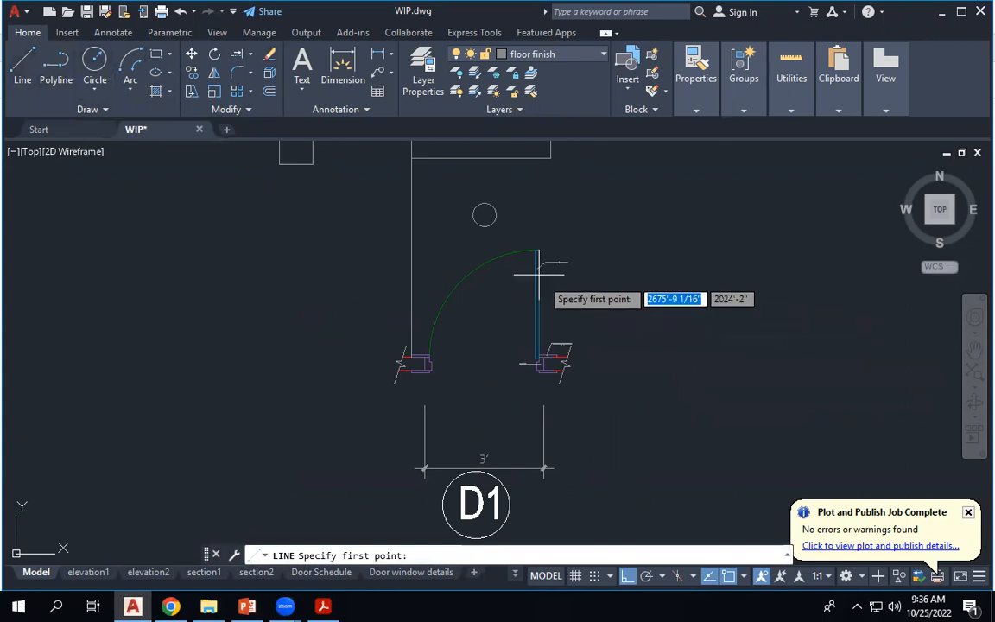
pyautogui.click(485, 235)
pyautogui.click(481, 328)
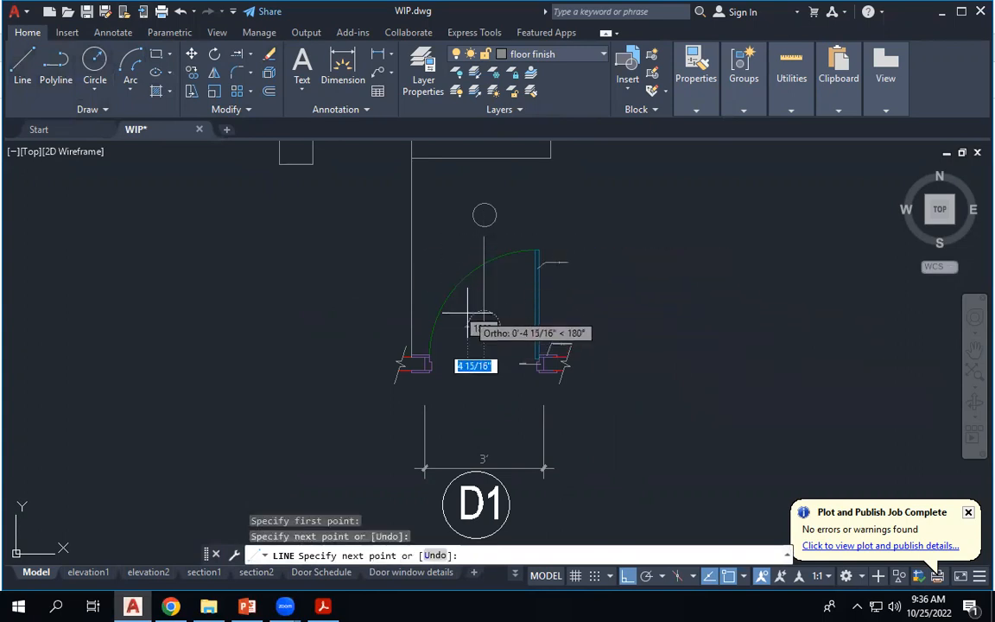
pyautogui.press('F8')
pyautogui.click(467, 312)
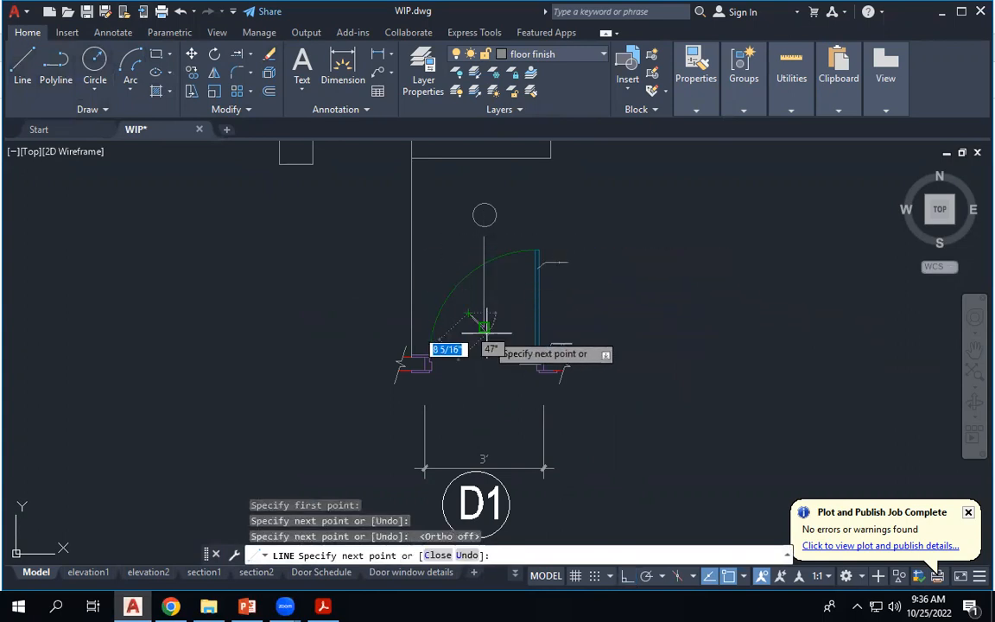
pyautogui.press('Escape')
pyautogui.press('space')
pyautogui.click(484, 327)
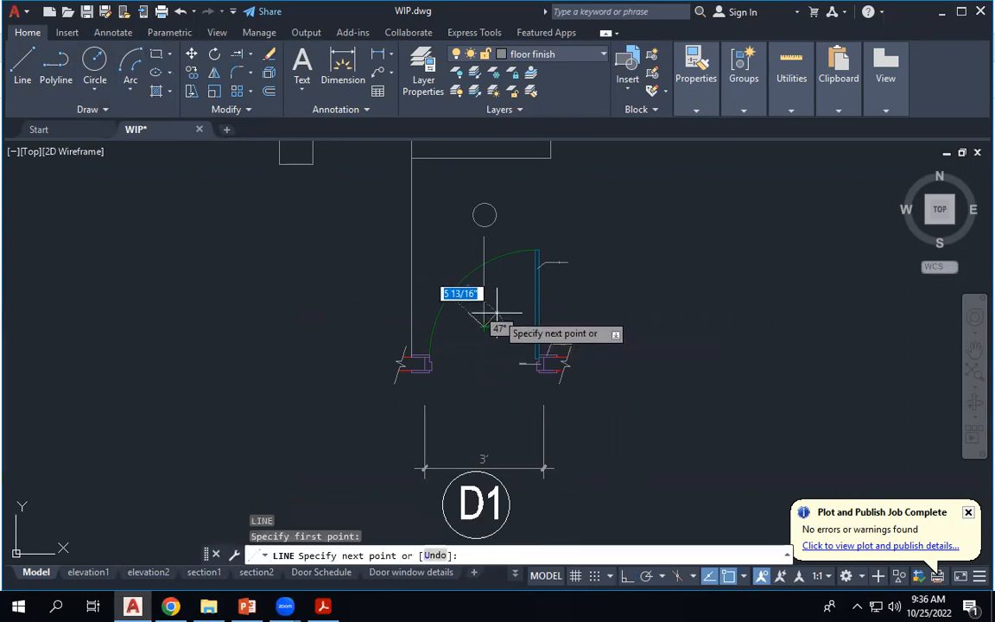
pyautogui.click(498, 312)
pyautogui.press('Escape')
pyautogui.press('Escape')
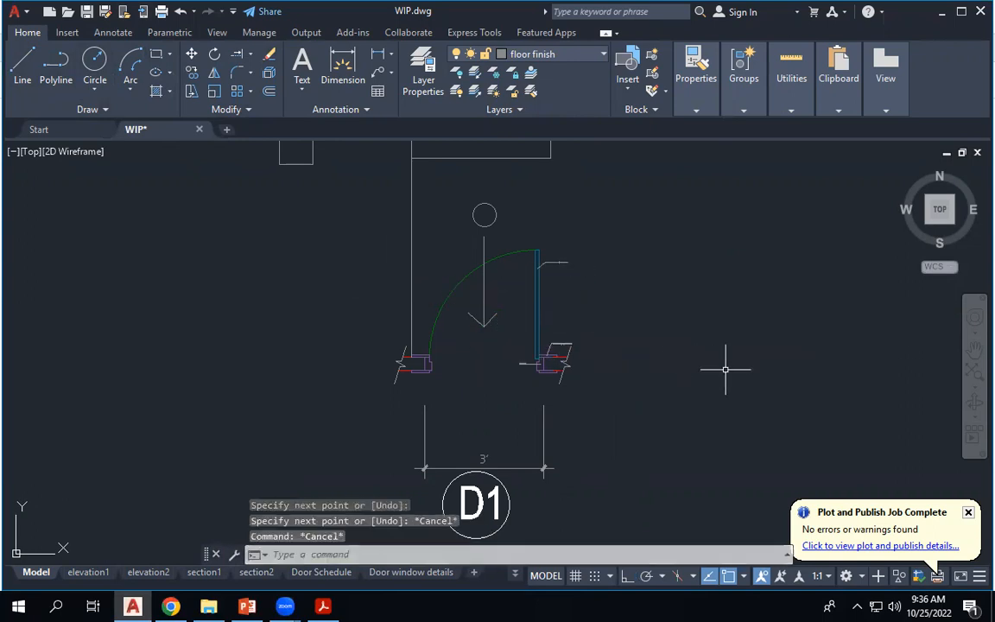
# Copy the vertical projection line from the left jamb's outer edge to the architrave's inner edge and the frame's inner edge.
pyautogui.scroll(-3, 583, 351)
pyautogui.scroll(5, 560, 342)
pyautogui.click(427, 324)
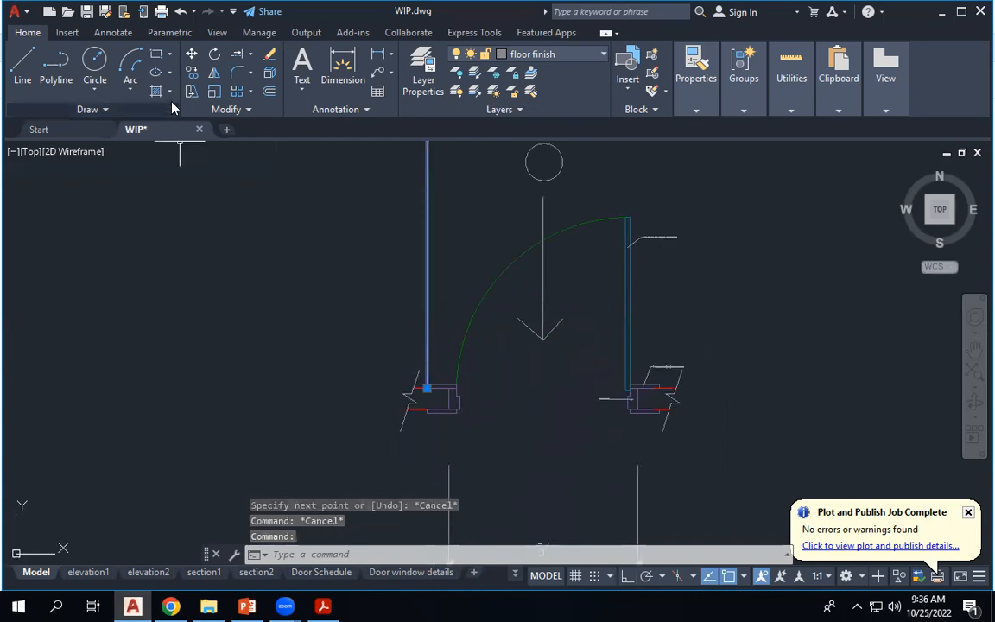
pyautogui.click(191, 73)
pyautogui.scroll(5, 468, 376)
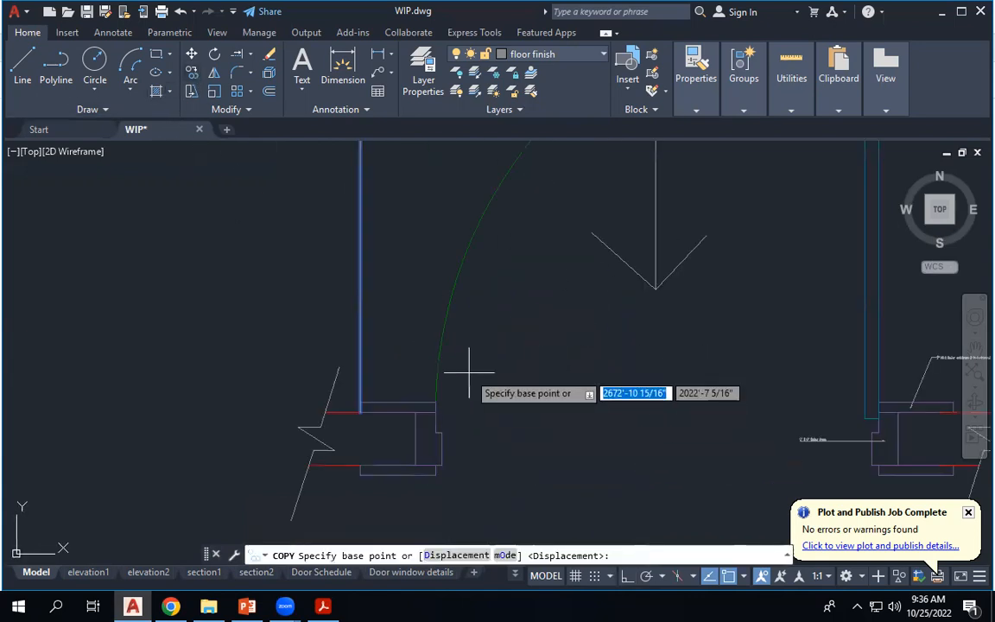
pyautogui.click(360, 412)
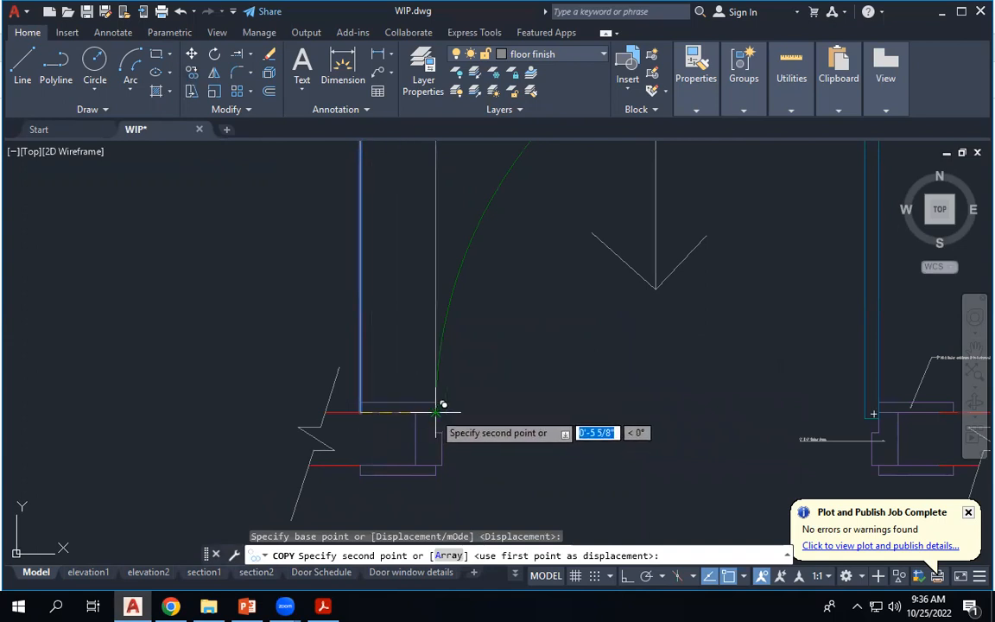
pyautogui.click(441, 412)
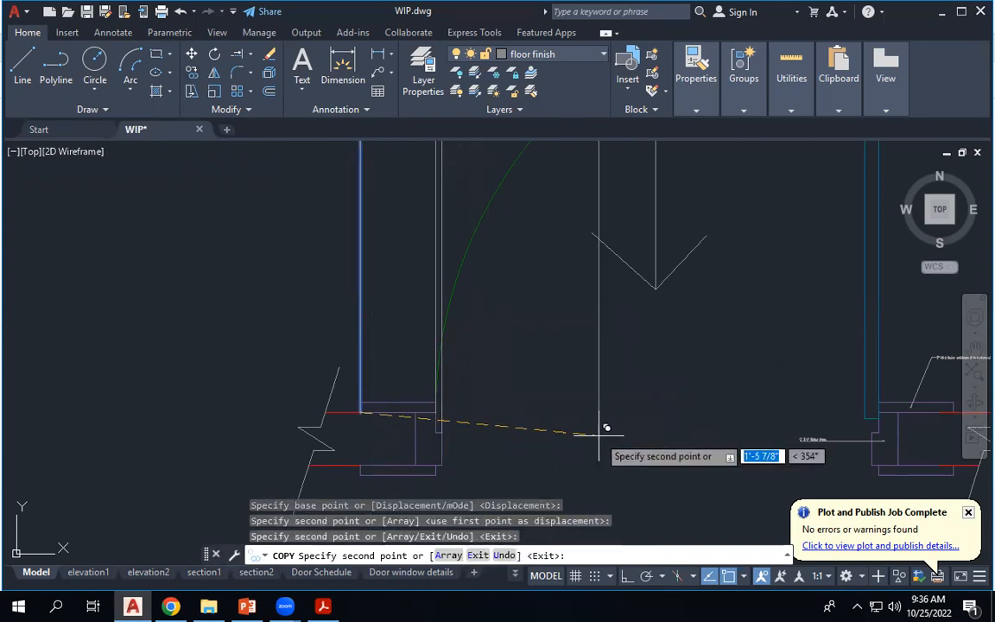
# Copy the same projection line to the right jamb's frame inner edge and to the architrave's inner and outer edges.
pyautogui.scroll(-4, 393, 374)
pyautogui.scroll(6, 575, 397)
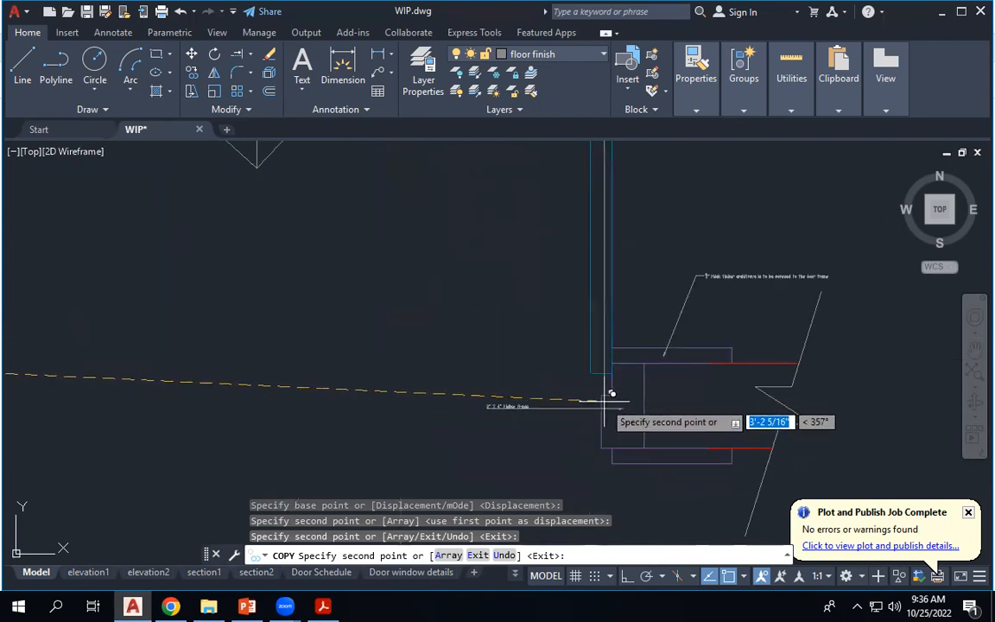
pyautogui.click(613, 394)
pyautogui.click(613, 395)
pyautogui.click(733, 363)
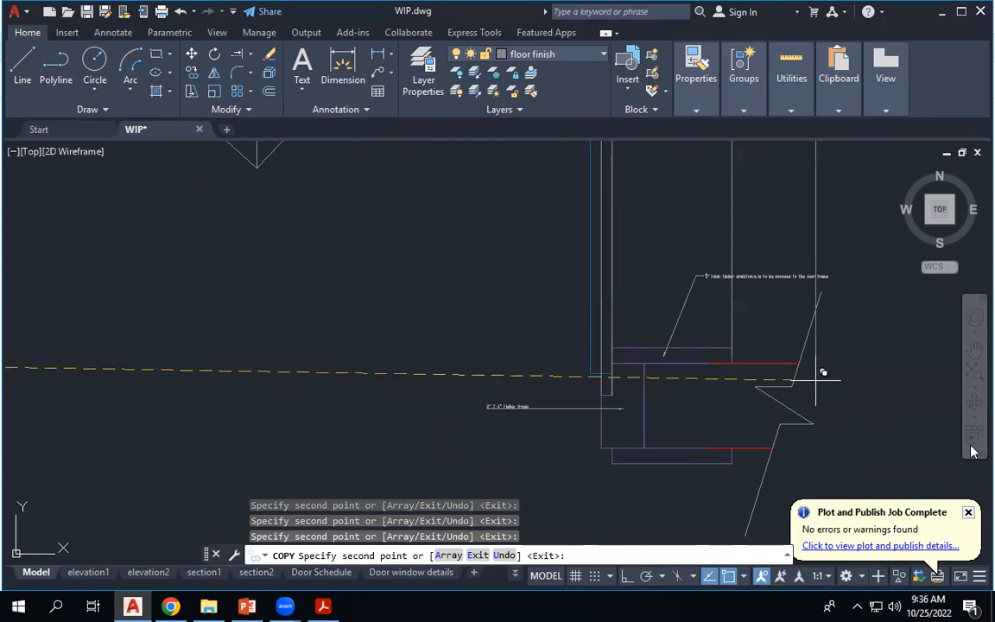
pyautogui.press('Escape')
pyautogui.press('Escape')
pyautogui.press('Escape')
pyautogui.scroll(-3, 765, 484)
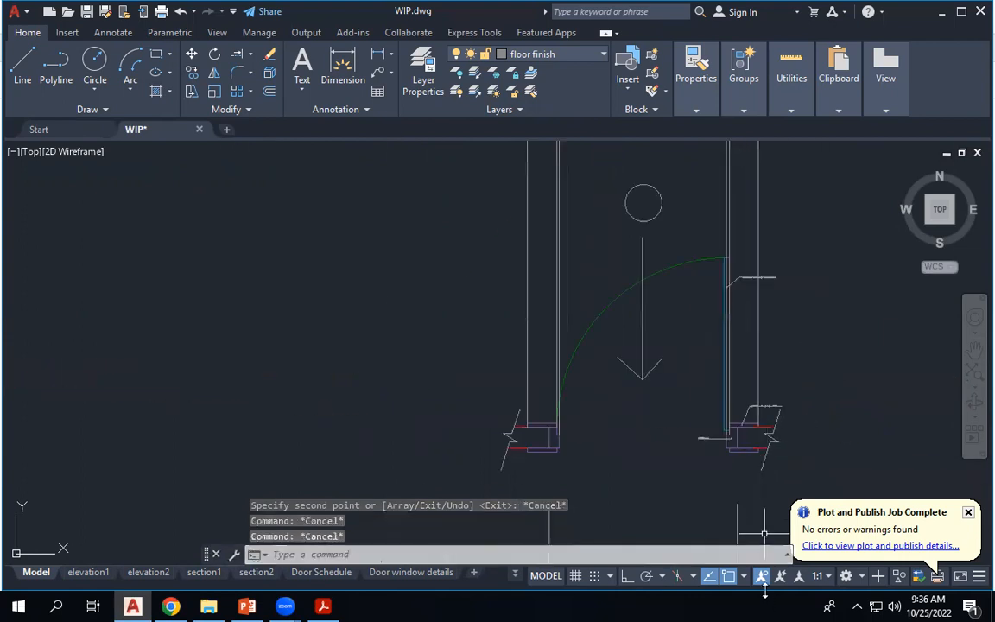
pyautogui.scroll(-6, 598, 433)
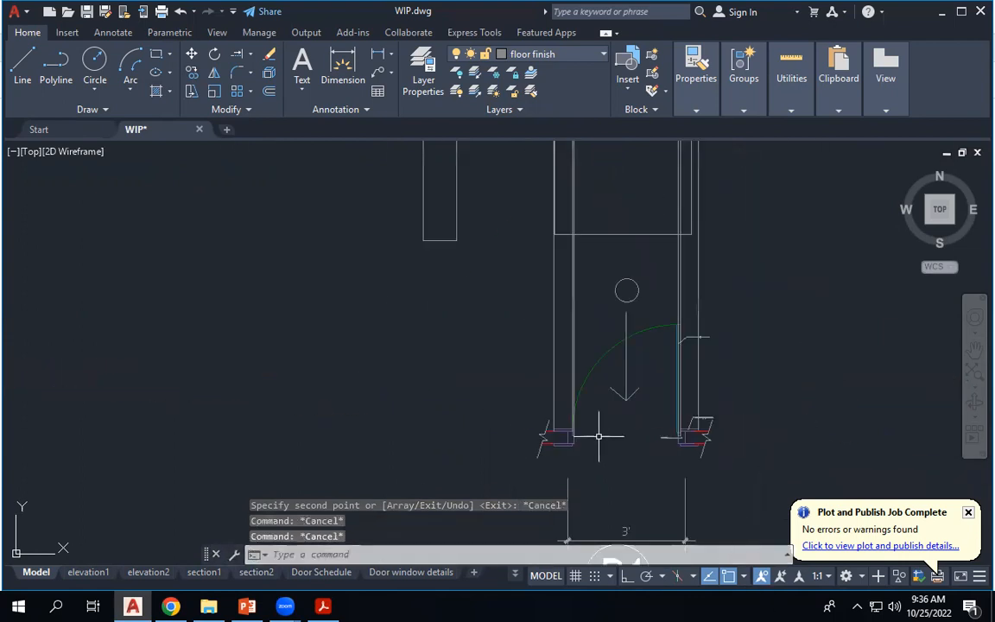
pyautogui.scroll(2, 622, 327)
pyautogui.scroll(2, 637, 330)
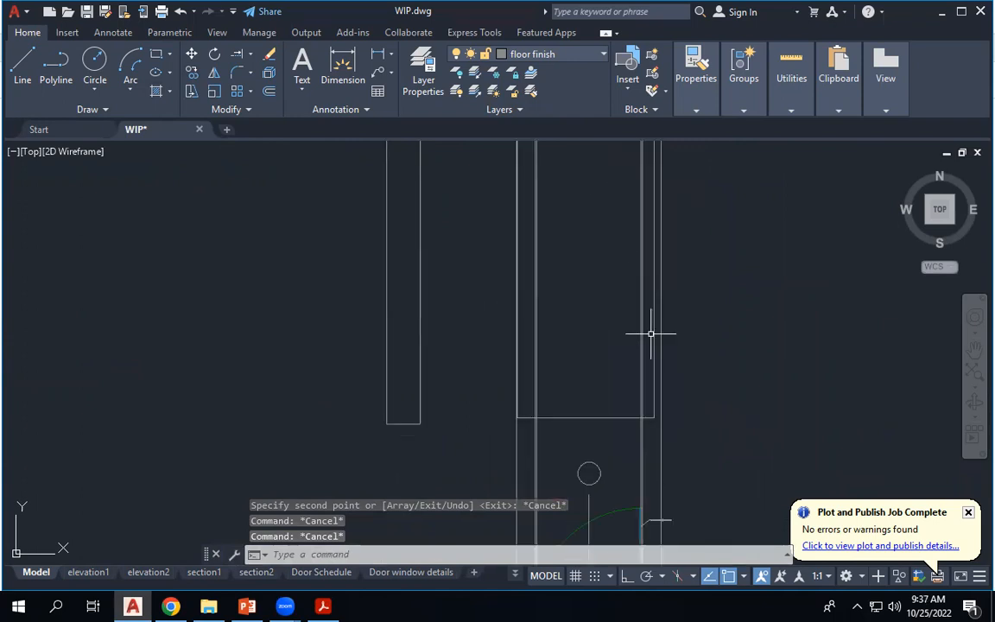
pyautogui.scroll(-4, 656, 339)
pyautogui.scroll(4, 639, 235)
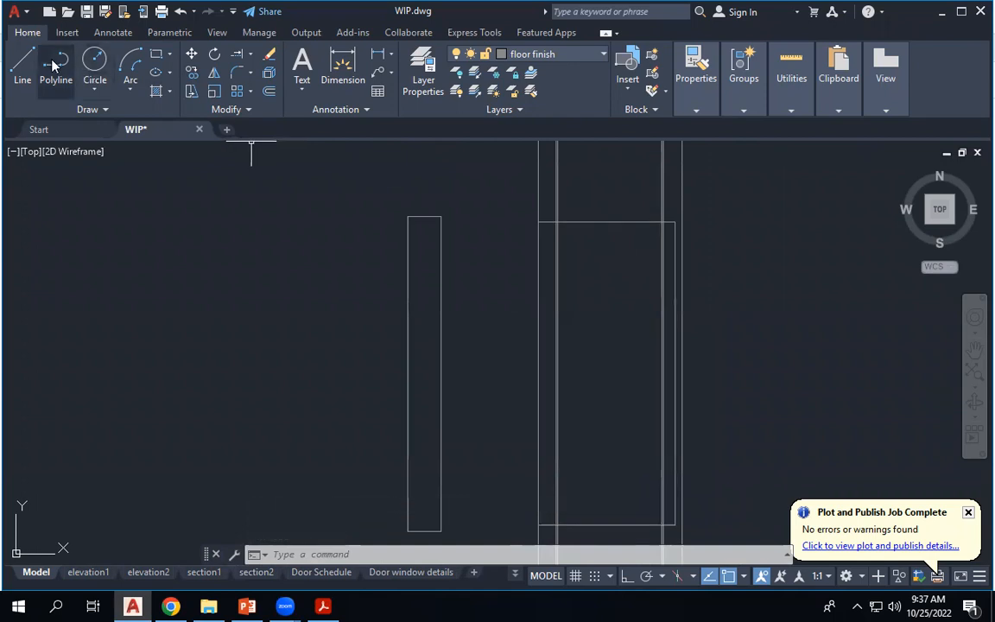
# Draw a horizontal base line from the elevation rectangle's lower-left corner to beyond the right jamb's outermost projection line.
pyautogui.click(17, 63)
pyautogui.scroll(-4, 407, 218)
pyautogui.scroll(4, 574, 373)
pyautogui.click(278, 266)
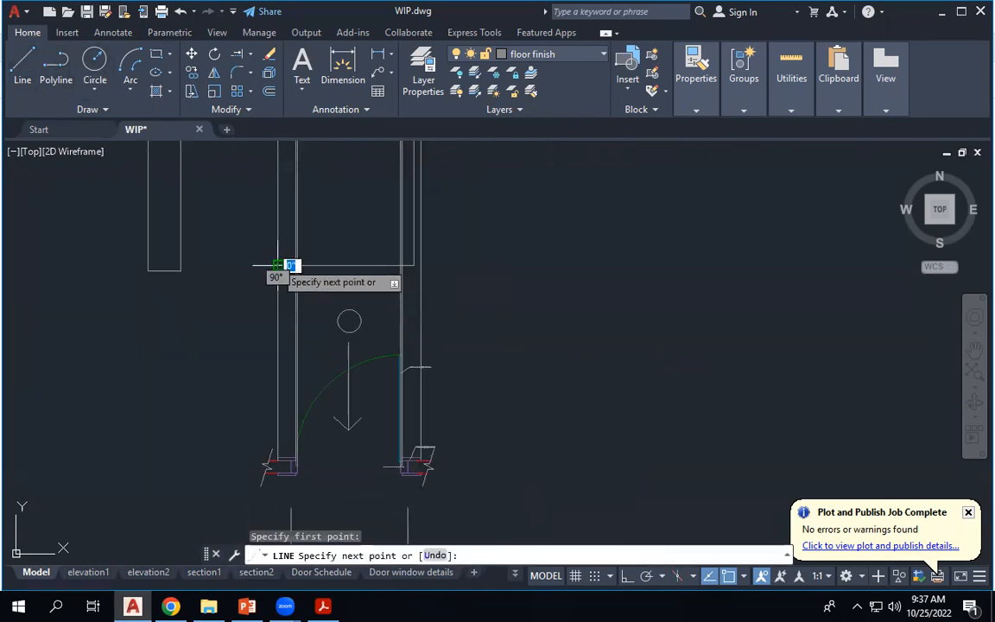
pyautogui.click(627, 265)
pyautogui.press('Escape')
# Check the D1 height in the door schedule and offset the base line upward by 6'-8".
pyautogui.scroll(-5, 604, 320)
pyautogui.scroll(5, 598, 240)
pyautogui.scroll(4, 599, 230)
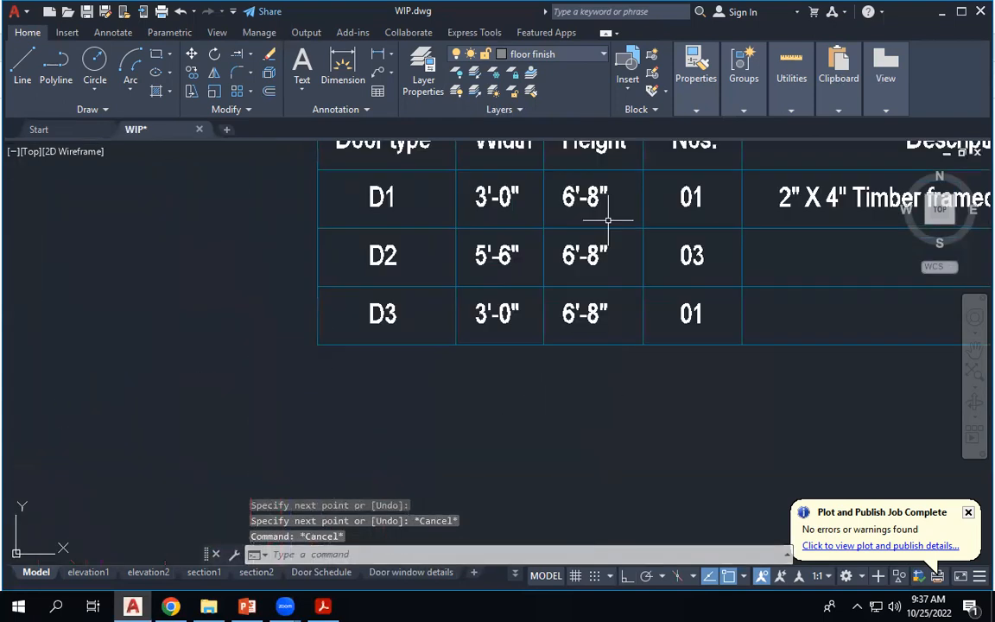
pyautogui.scroll(-5, 605, 225)
pyautogui.scroll(5, 568, 369)
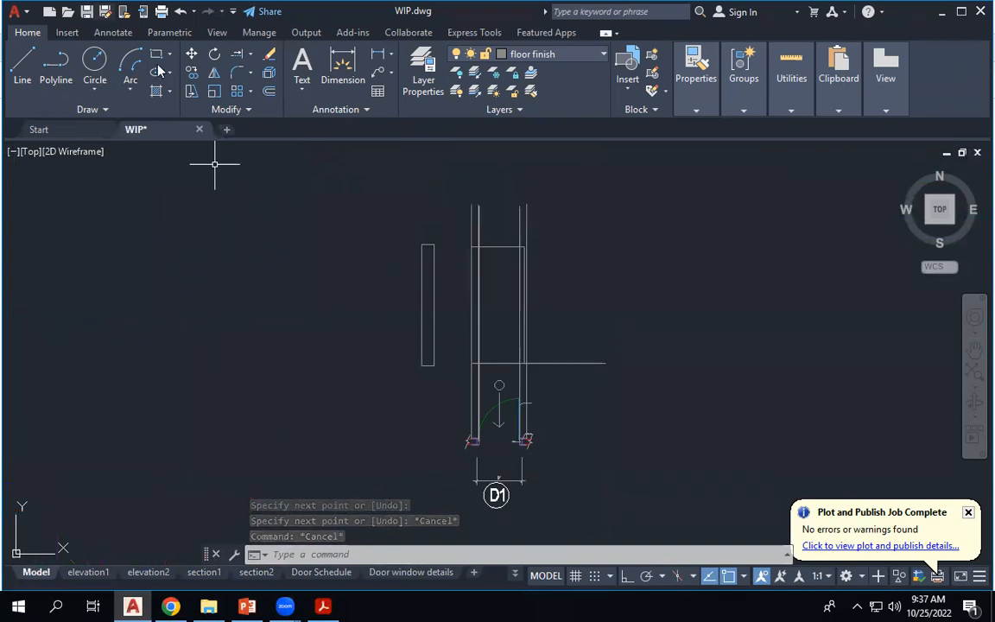
pyautogui.click(266, 91)
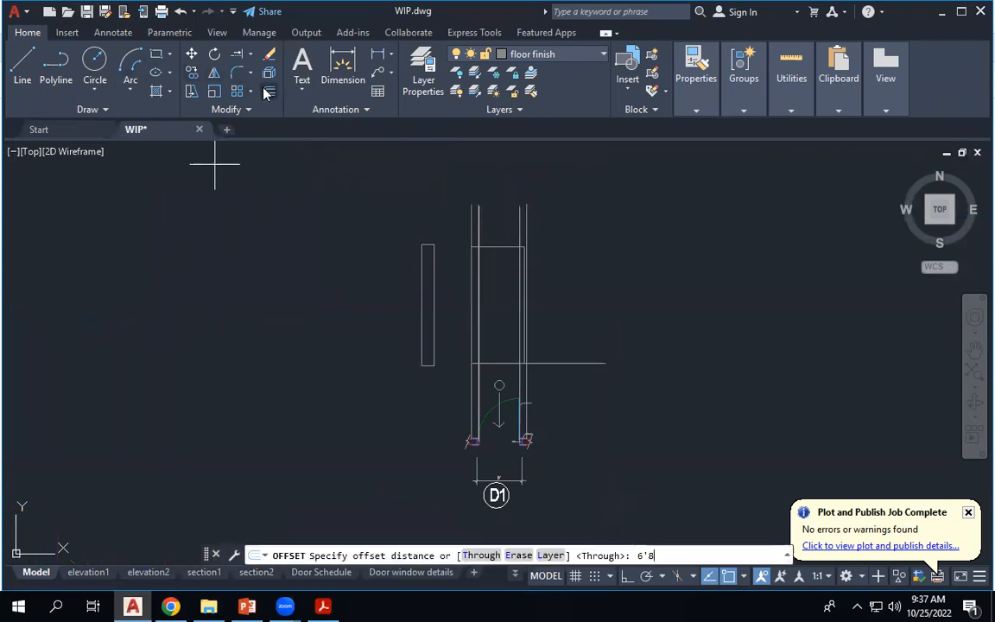
pyautogui.press('Return')
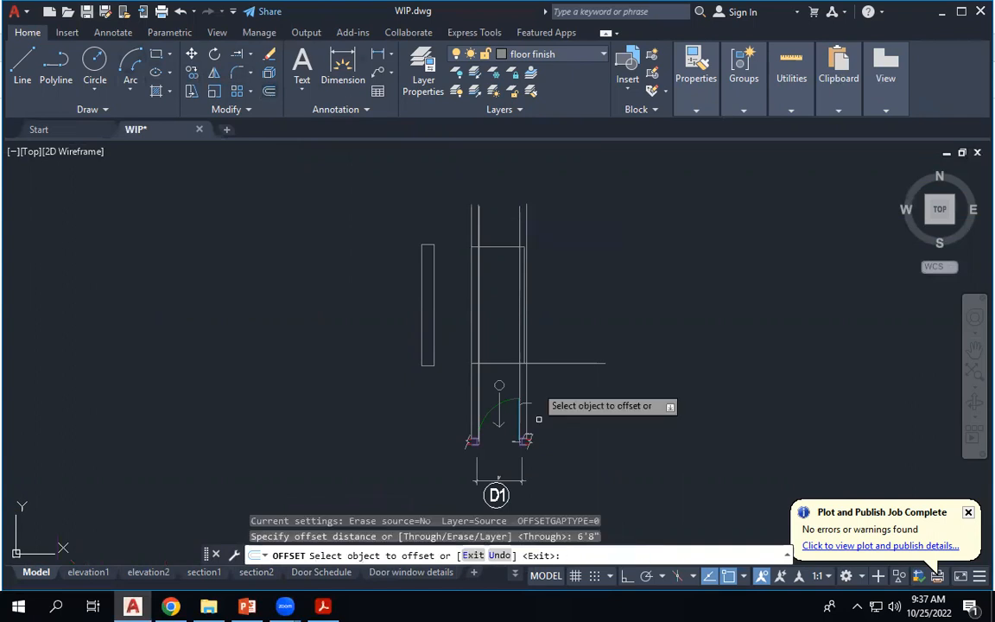
pyautogui.click(584, 361)
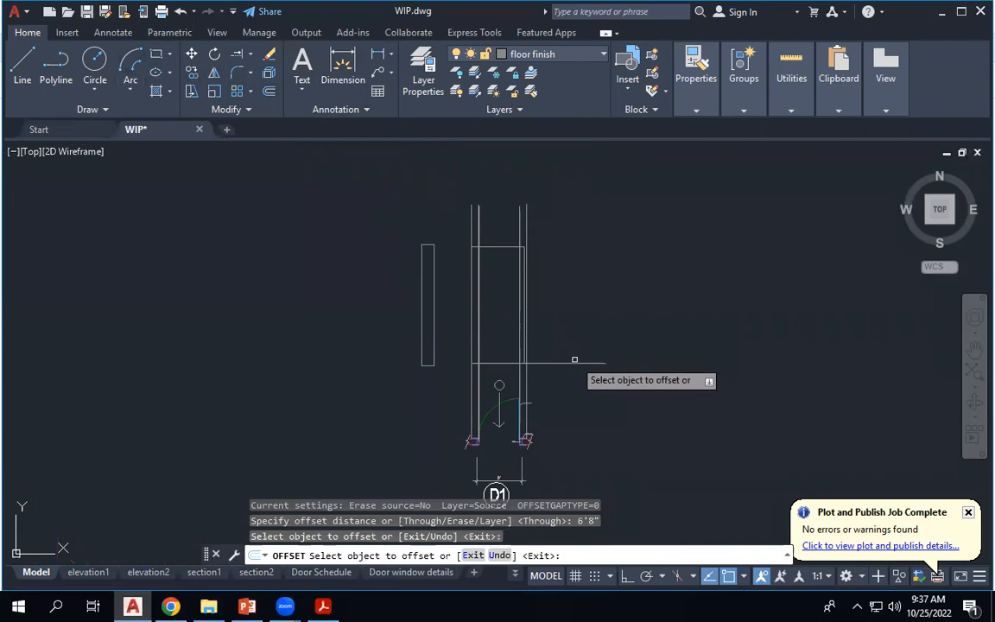
pyautogui.click(576, 363)
pyautogui.click(590, 299)
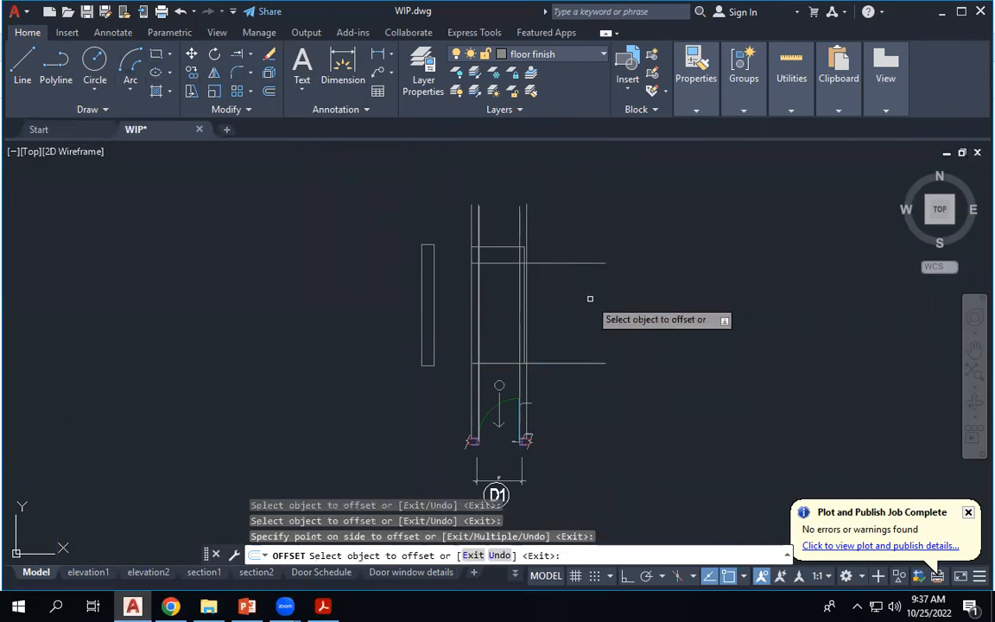
pyautogui.press('Escape')
# Stretch the elevation rectangle's corners to the 6'-8" offset line and the right jamb's outermost projection line.
pyautogui.scroll(4, 538, 232)
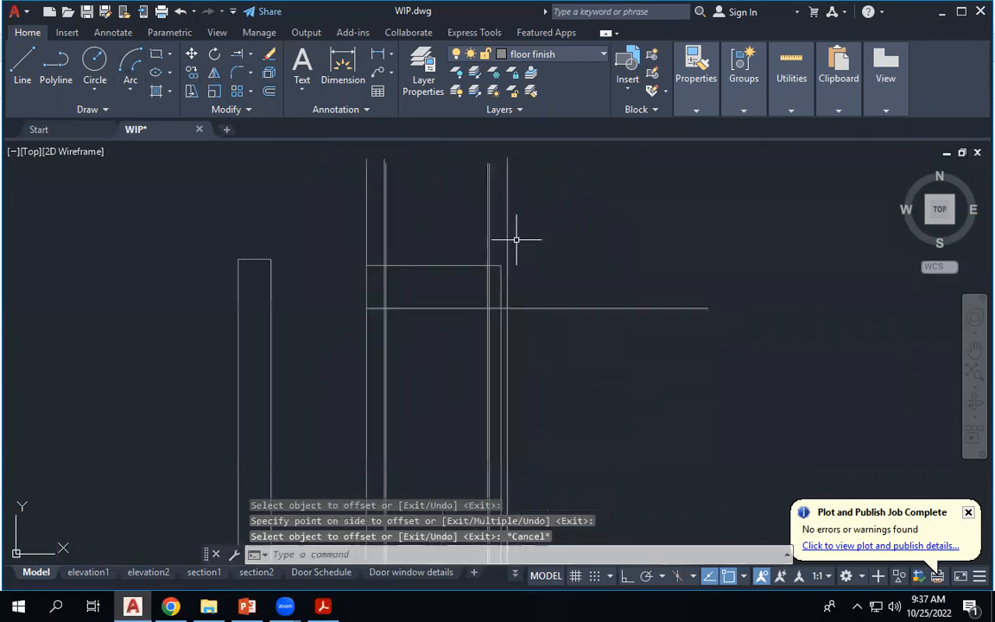
pyautogui.click(423, 266)
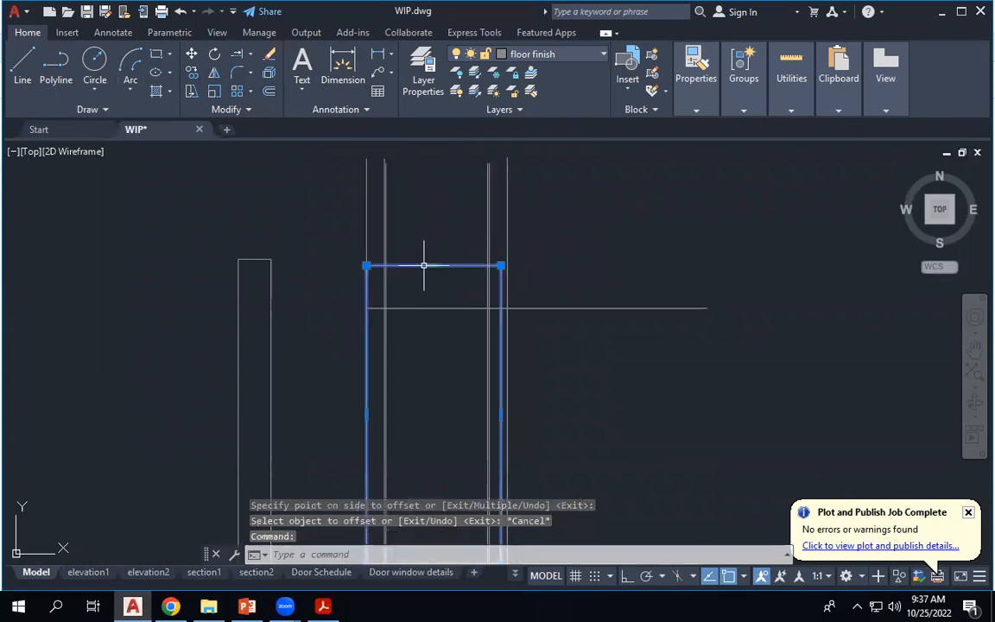
pyautogui.click(366, 266)
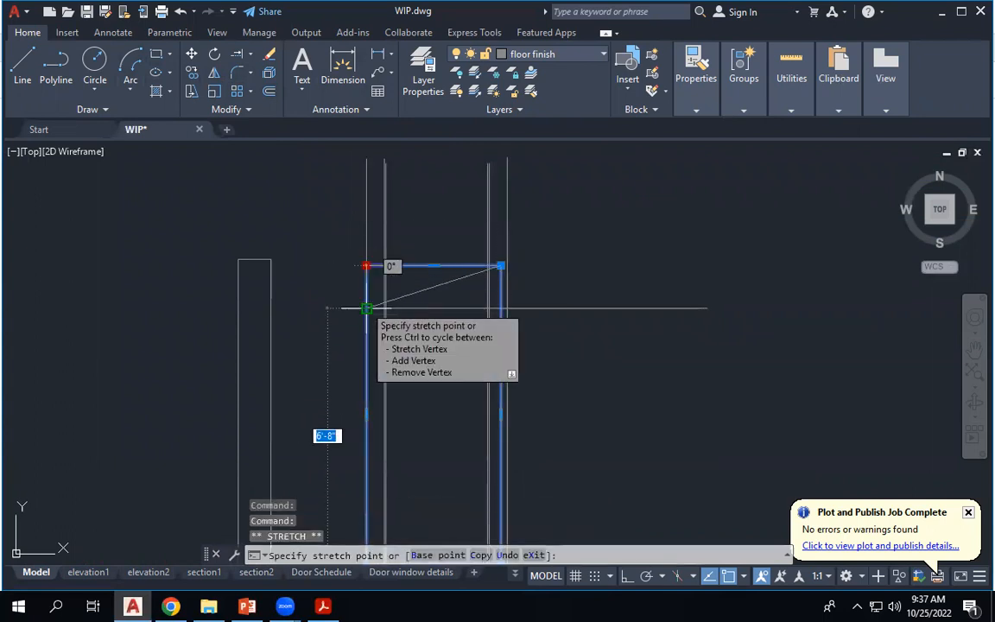
pyautogui.click(367, 307)
pyautogui.click(500, 307)
pyautogui.scroll(-4, 536, 251)
pyautogui.scroll(4, 514, 309)
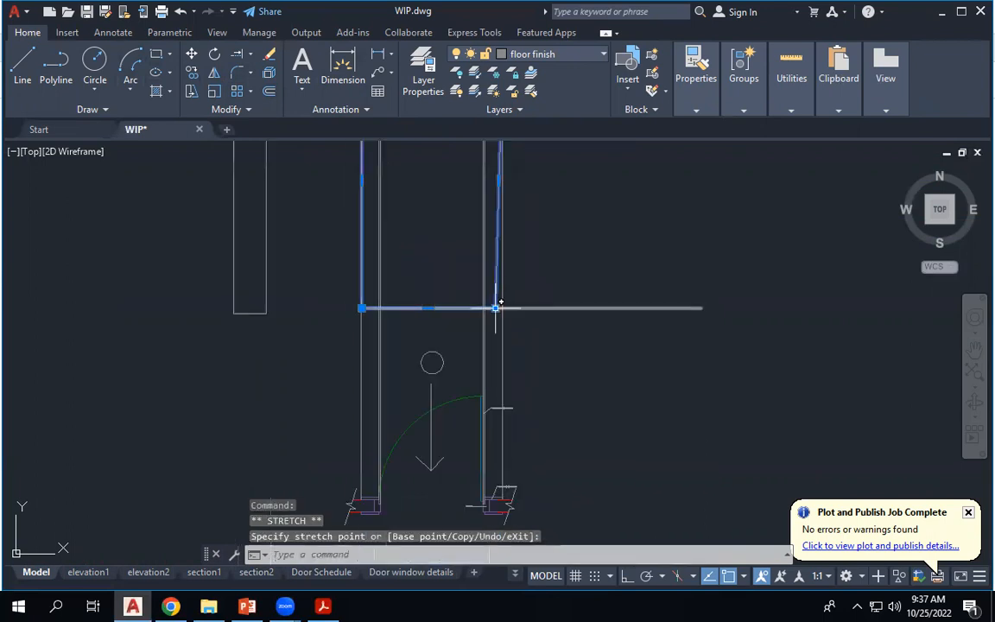
pyautogui.scroll(-4, 571, 329)
pyautogui.press('Escape')
pyautogui.press('Escape')
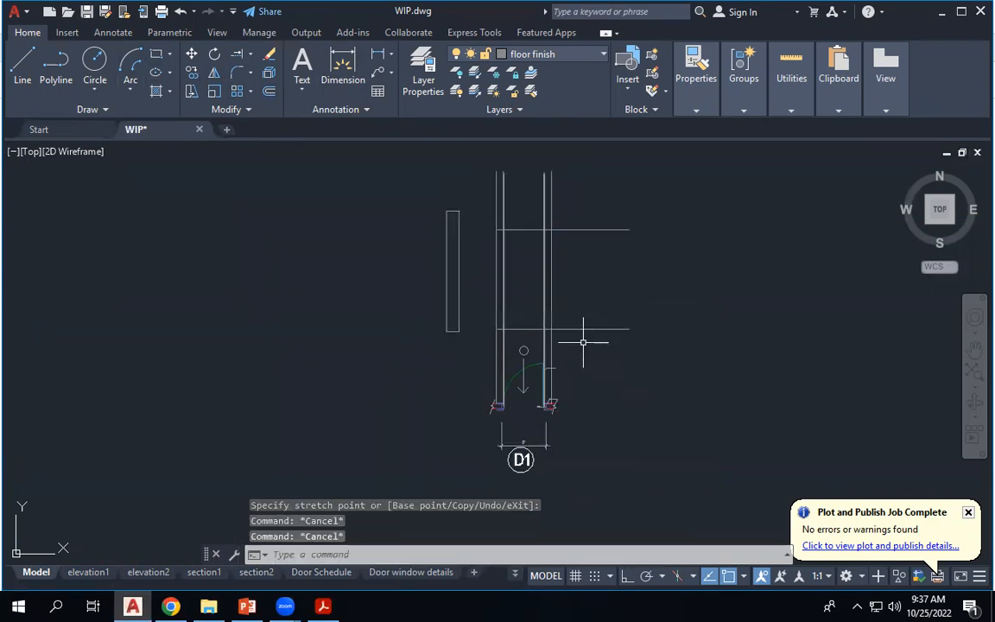
# Delete the offset horizontal line at the top of the elevation rectangle.
pyautogui.scroll(4, 577, 208)
pyautogui.click(780, 295)
pyautogui.click(714, 237)
pyautogui.press('Delete')
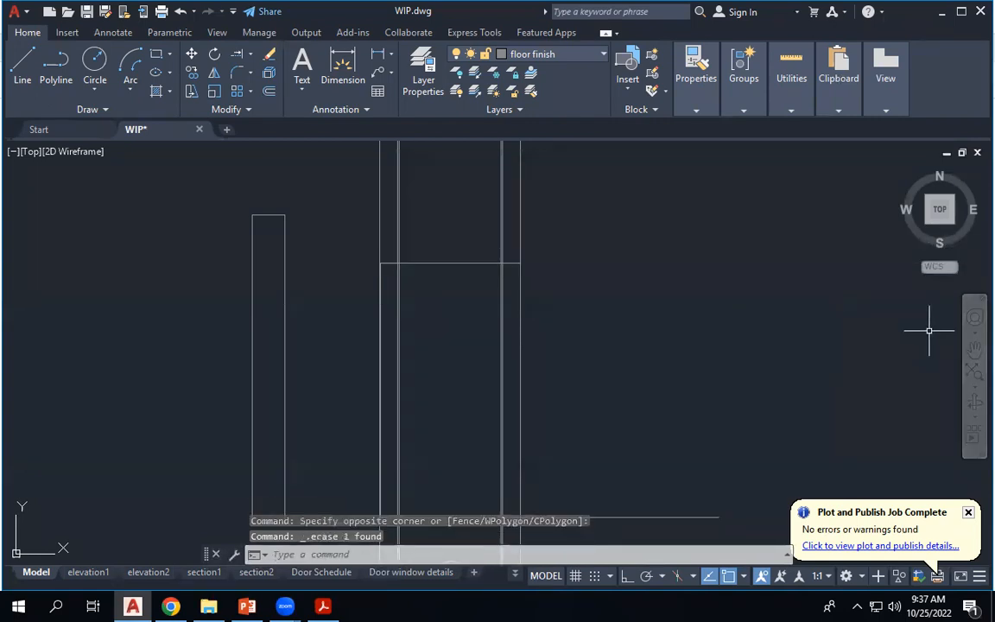
pyautogui.scroll(-2, 575, 173)
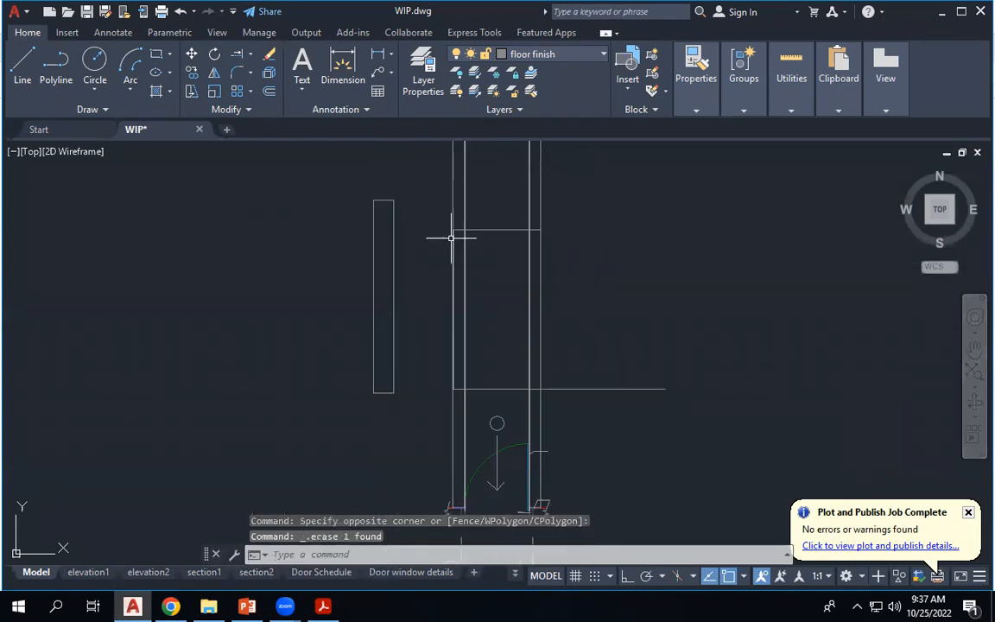
# Draw a 2'-9" by 6'-8" rectangle between the architraves' inner projection lines, from the outer rectangle's top edge to the base line.
pyautogui.scroll(4, 452, 250)
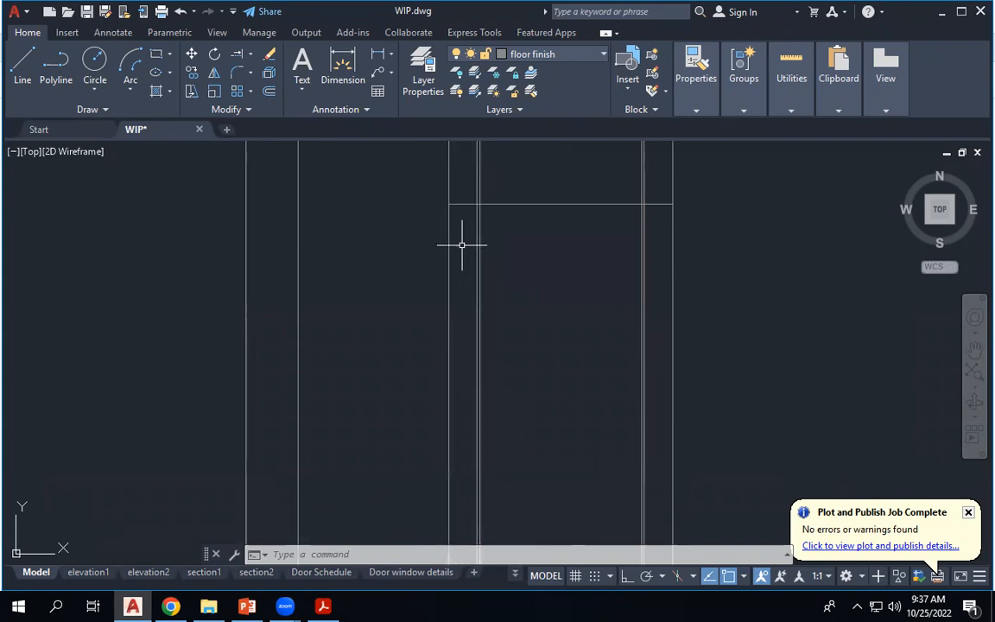
pyautogui.click(57, 65)
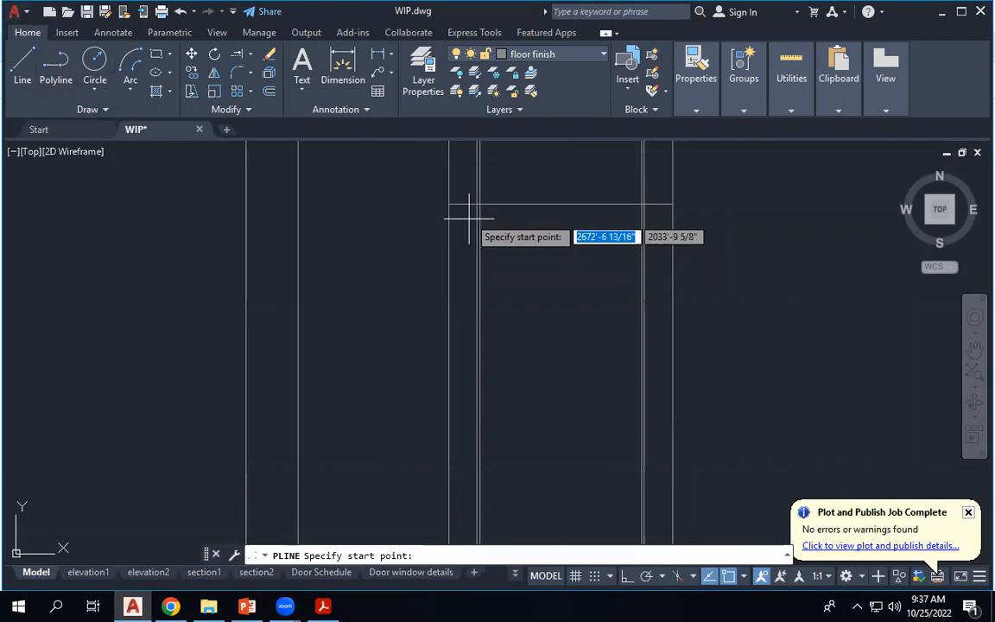
pyautogui.click(155, 55)
pyautogui.scroll(-3, 466, 201)
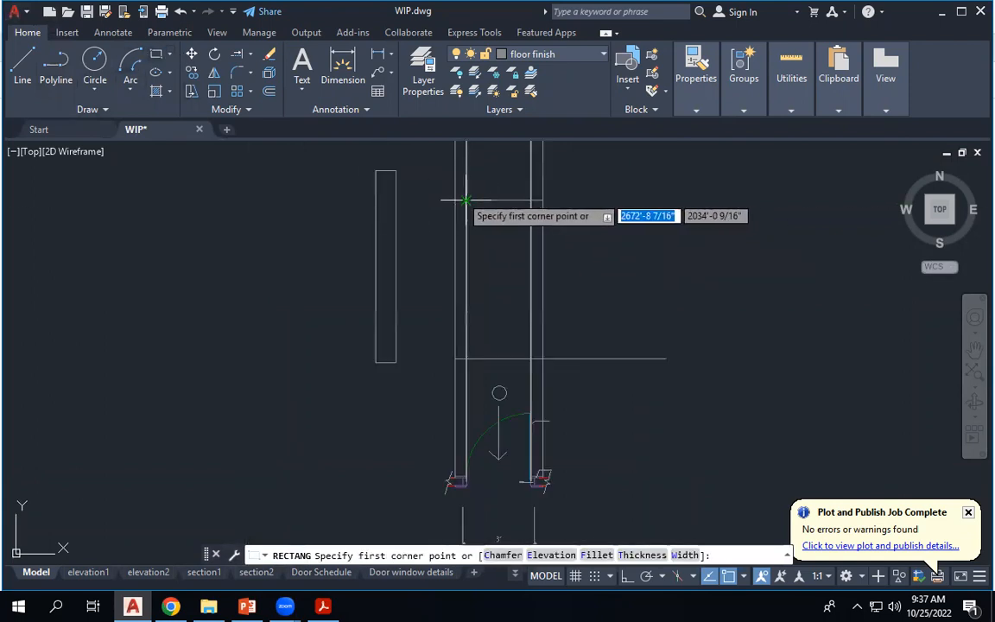
pyautogui.scroll(5, 466, 201)
pyautogui.click(500, 247)
pyautogui.scroll(-5, 486, 188)
pyautogui.scroll(3, 493, 195)
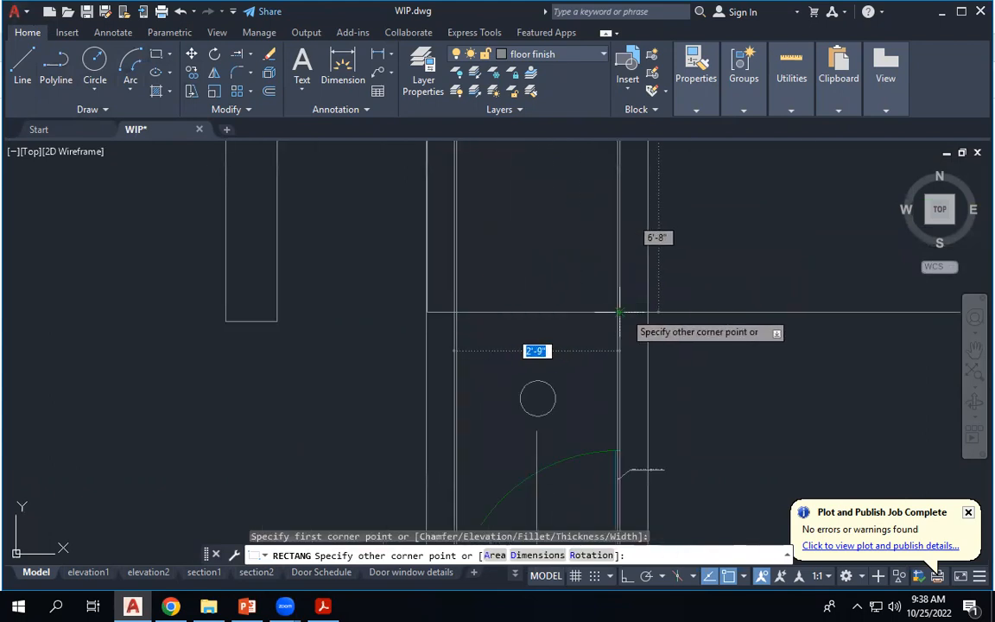
pyautogui.click(619, 311)
pyautogui.scroll(-4, 600, 277)
pyautogui.scroll(4, 577, 178)
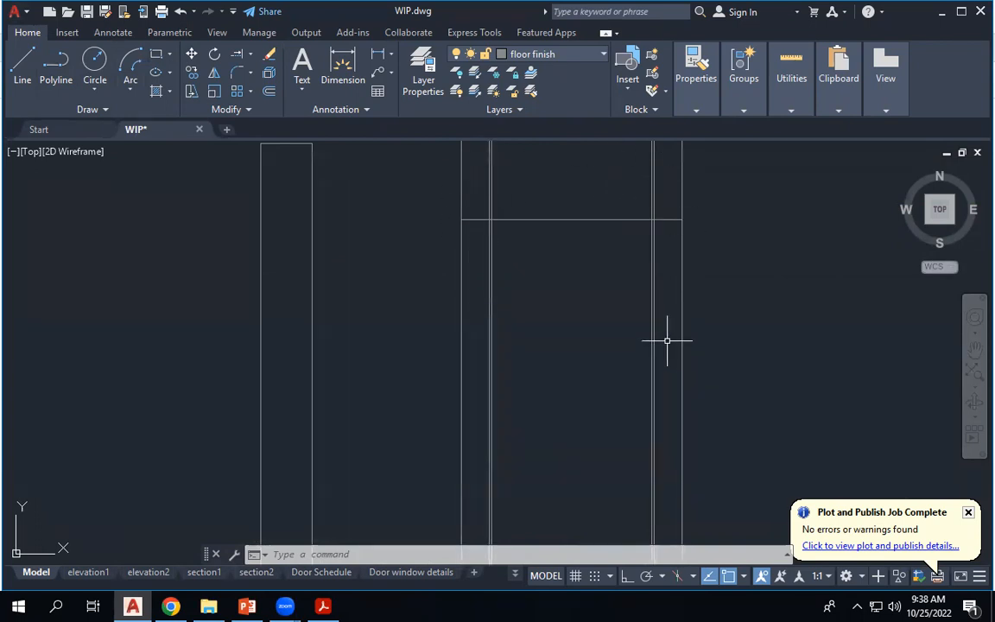
pyautogui.click(379, 55)
pyautogui.scroll(2, 444, 180)
pyautogui.scroll(-2, 474, 222)
pyautogui.scroll(-5, 506, 355)
pyautogui.scroll(5, 522, 155)
pyautogui.scroll(-4, 516, 416)
pyautogui.scroll(1, 525, 372)
pyautogui.scroll(4, 524, 346)
pyautogui.press('Escape')
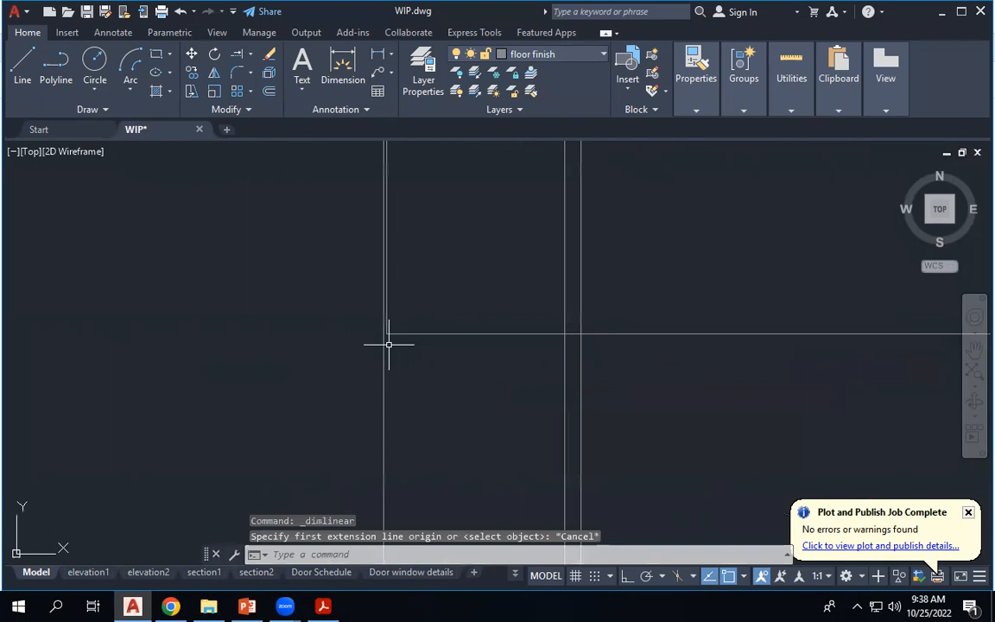
pyautogui.press('Escape')
# Examine how the base line and the elevation rectangles line up with the left jamb's projection lines.
pyautogui.click(402, 335)
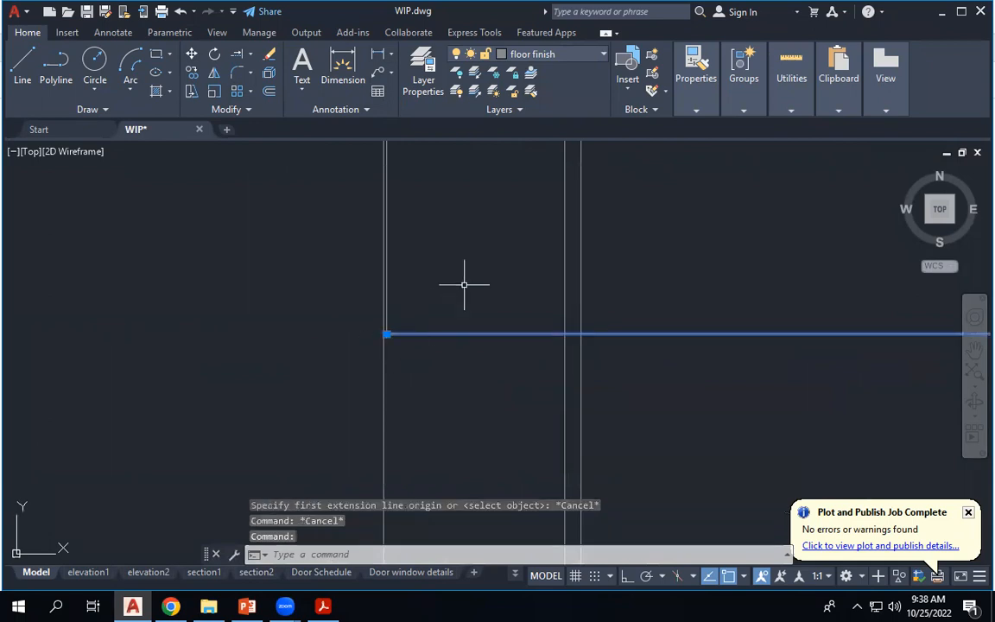
pyautogui.scroll(-4, 464, 284)
pyautogui.scroll(-2, 463, 306)
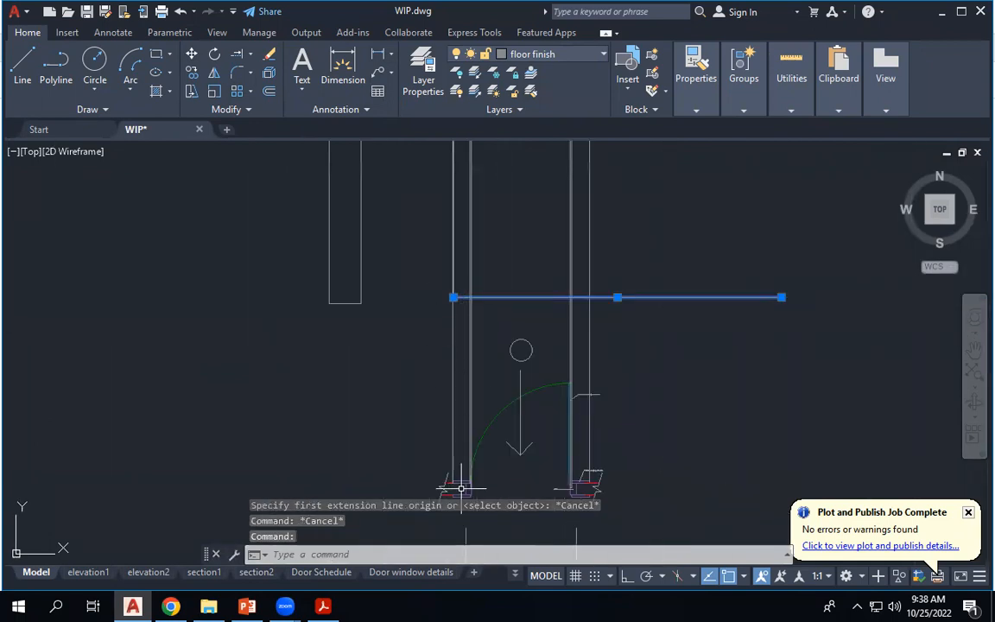
pyautogui.scroll(5, 461, 489)
pyautogui.scroll(-4, 461, 489)
pyautogui.scroll(-4, 461, 489)
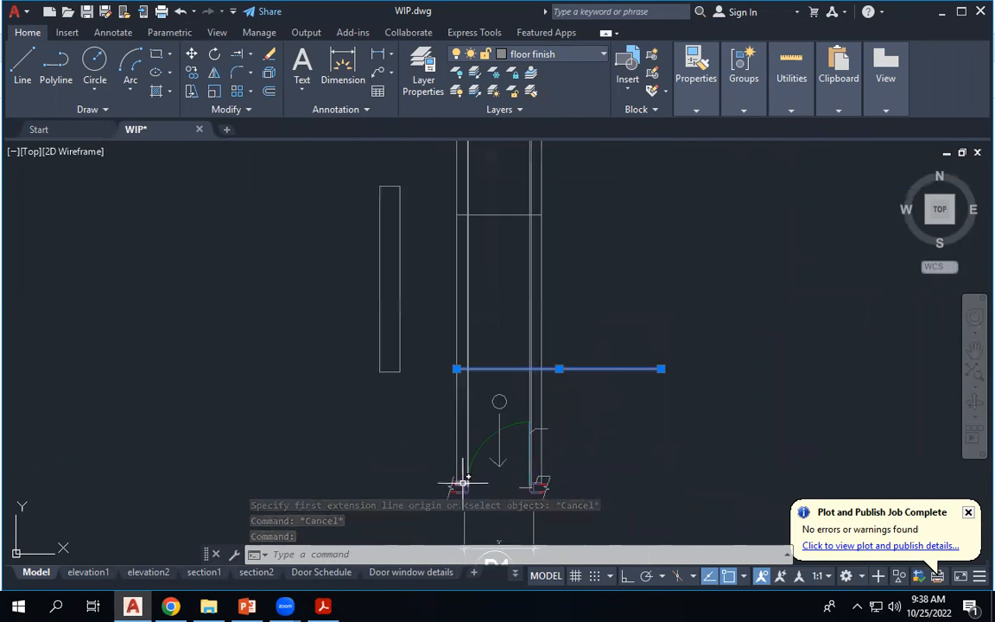
pyautogui.click(471, 215)
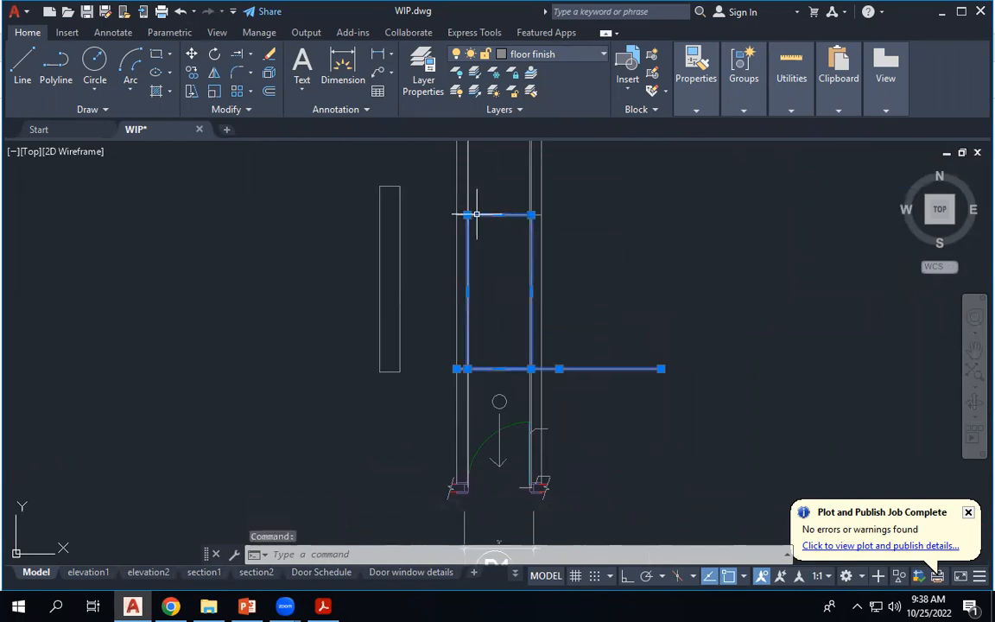
pyautogui.scroll(6, 471, 212)
pyautogui.scroll(3, 470, 210)
pyautogui.press('Escape')
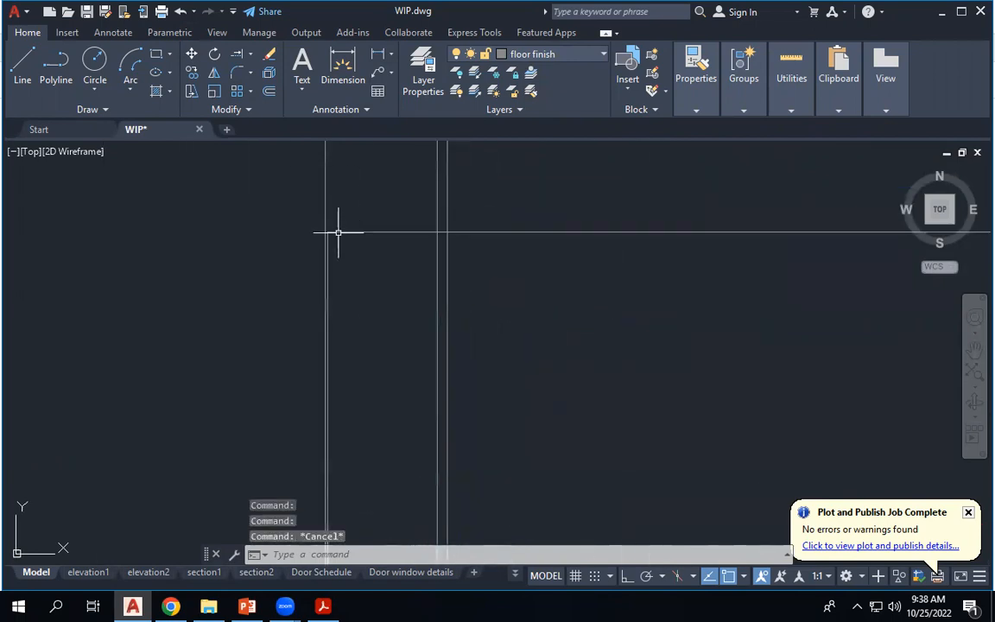
# Stretch the outer elevation rectangle's left edge onto the left jamb's outermost projection line.
pyautogui.click(338, 231)
pyautogui.scroll(-5, 391, 187)
pyautogui.scroll(6, 389, 202)
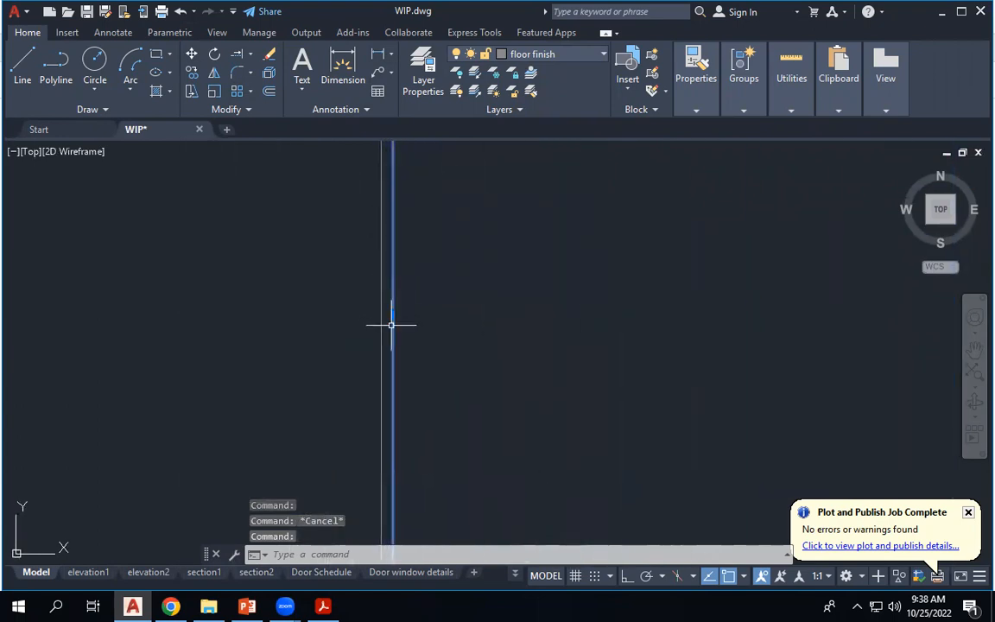
pyautogui.moveTo(392, 315)
pyautogui.click(428, 343)
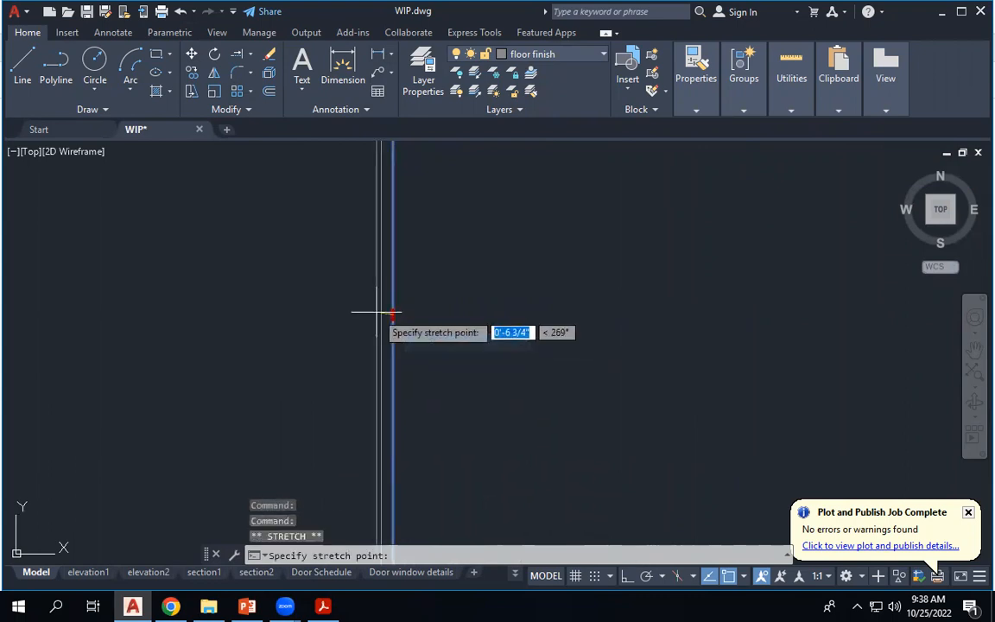
pyautogui.click(382, 315)
pyautogui.press('Escape')
pyautogui.scroll(-4, 440, 314)
pyautogui.scroll(-5, 432, 309)
pyautogui.scroll(2, 431, 309)
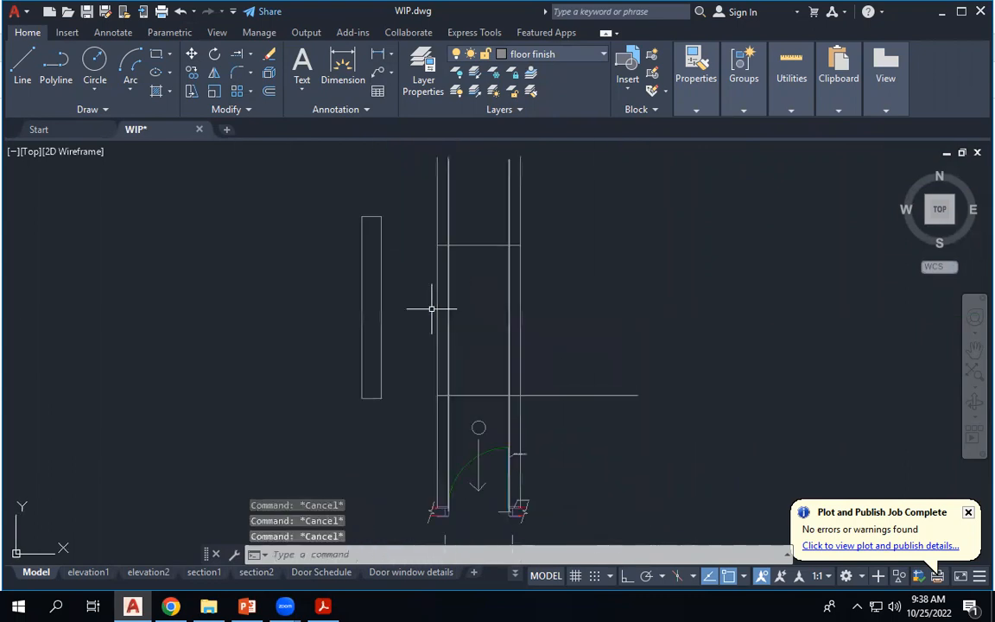
# Measure the left architrave's width in the D1 plan with a linear dimension, without placing it.
pyautogui.click(52, 62)
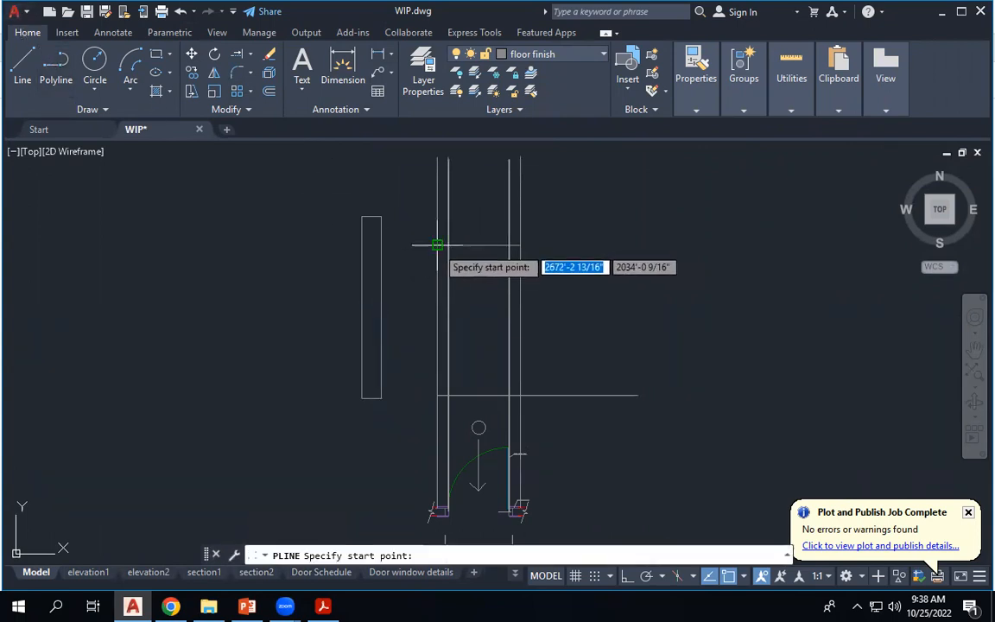
pyautogui.click(380, 57)
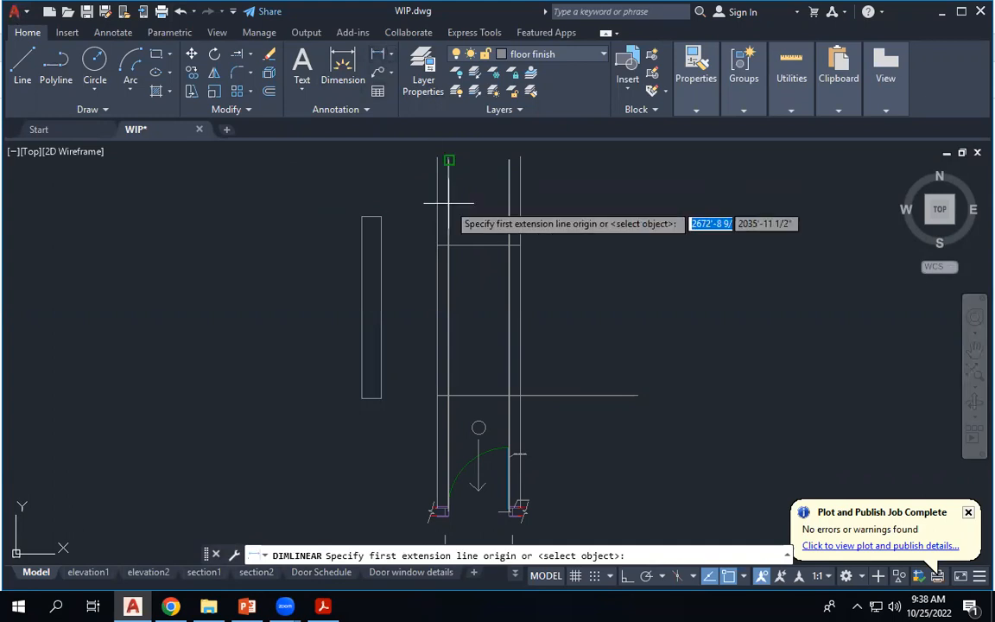
pyautogui.scroll(5, 429, 355)
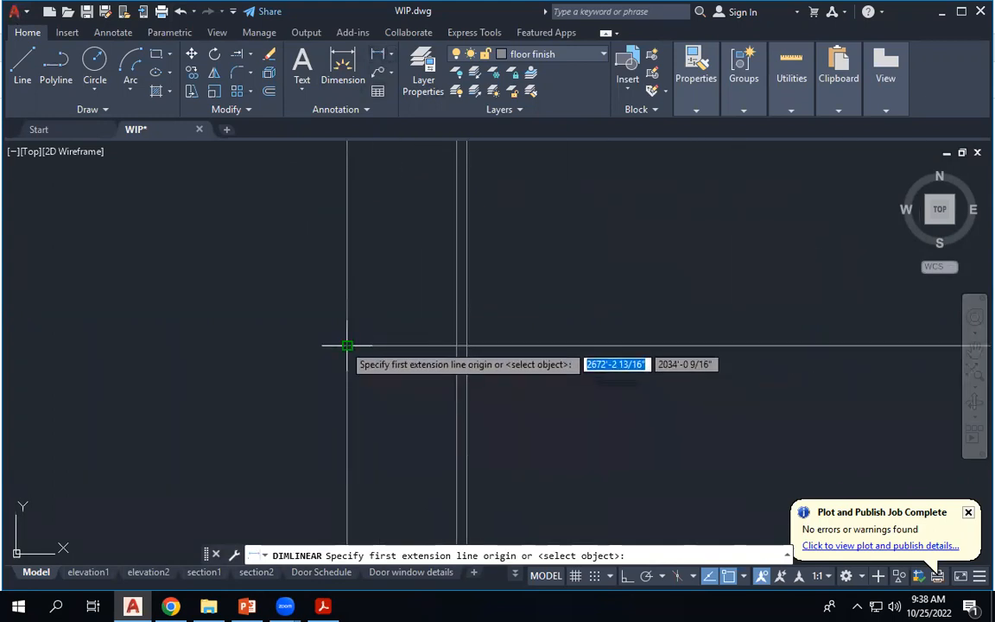
pyautogui.scroll(-5, 460, 214)
pyautogui.scroll(-1, 558, 157)
pyautogui.scroll(2, 439, 498)
pyautogui.scroll(2, 561, 241)
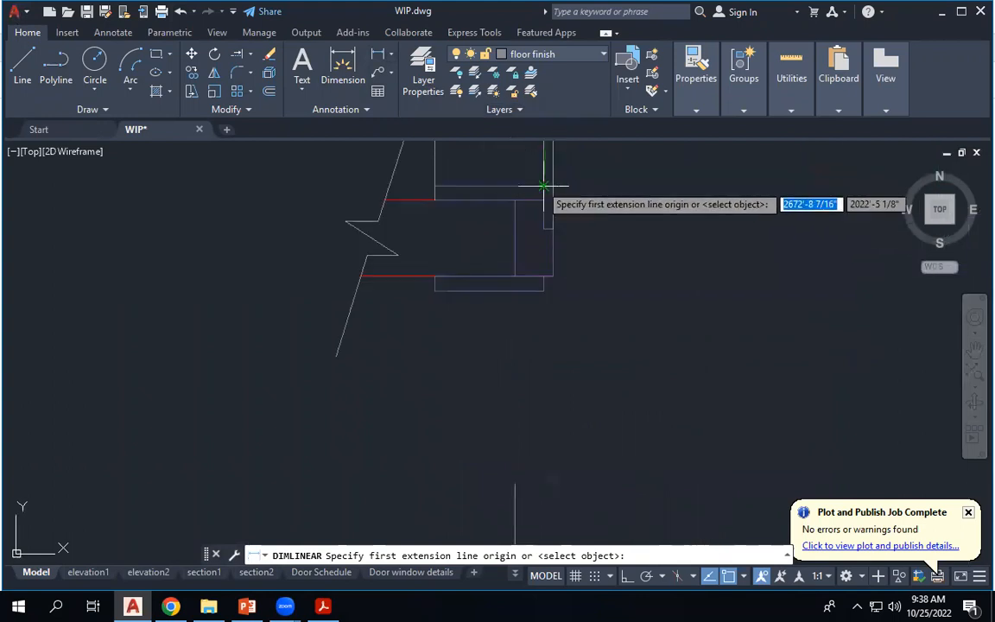
pyautogui.click(544, 188)
pyautogui.click(437, 195)
pyautogui.scroll(-4, 493, 242)
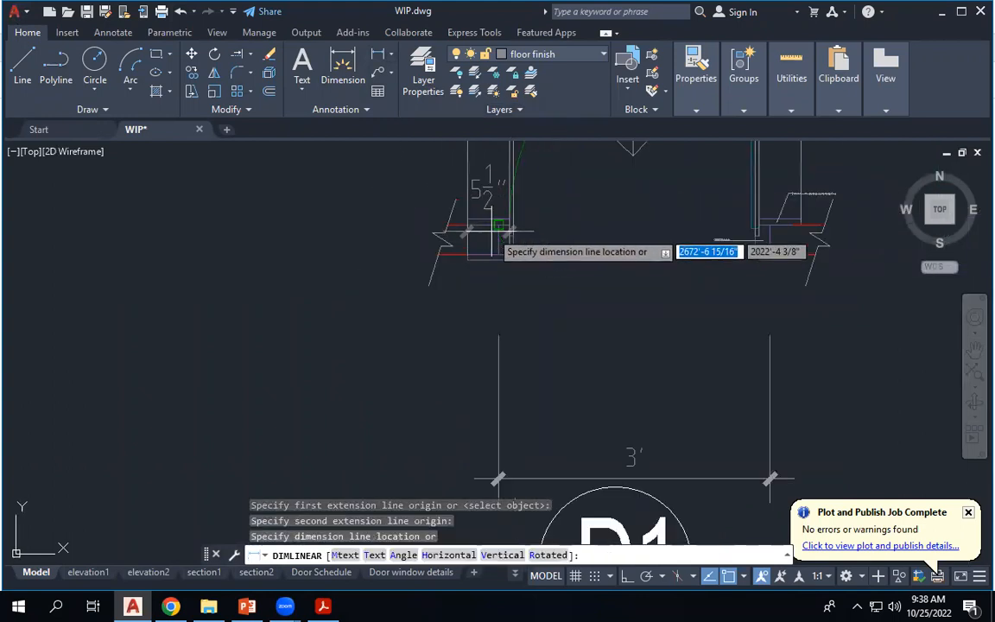
pyautogui.scroll(-5, 497, 249)
pyautogui.press('Escape')
# Draw a horizontal guide line from the outer elevation rectangle's top-left corner to beyond the right jamb's projection lines.
pyautogui.scroll(5, 496, 268)
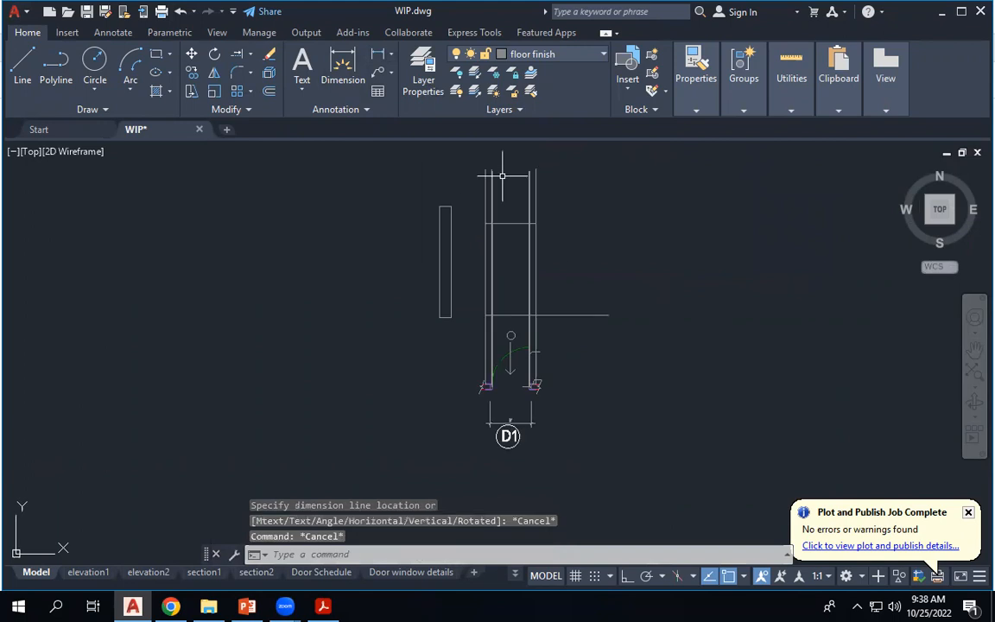
pyautogui.click(24, 62)
pyautogui.click(399, 297)
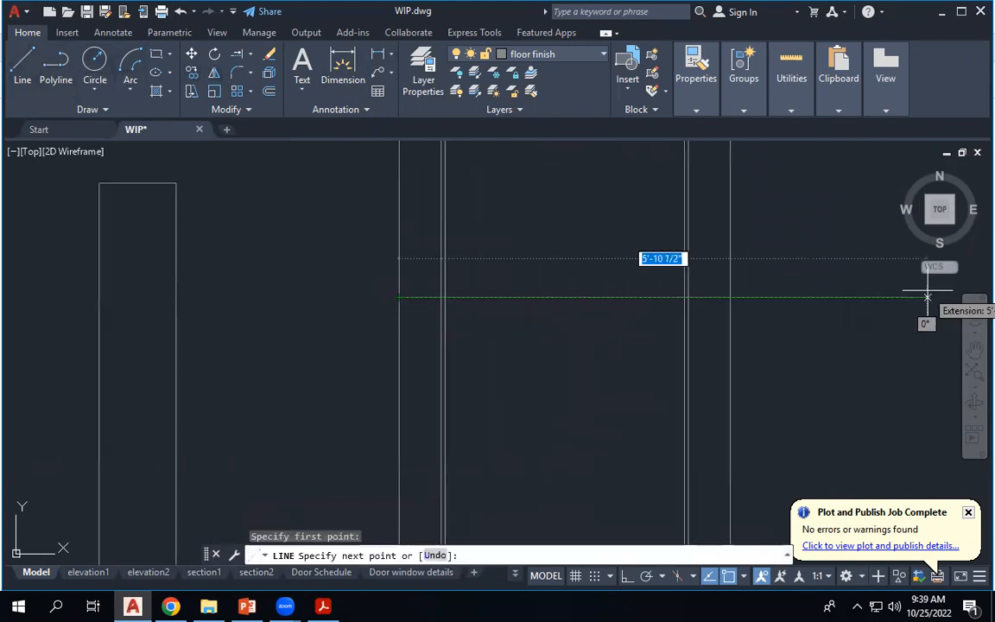
pyautogui.click(864, 297)
pyautogui.press('Escape')
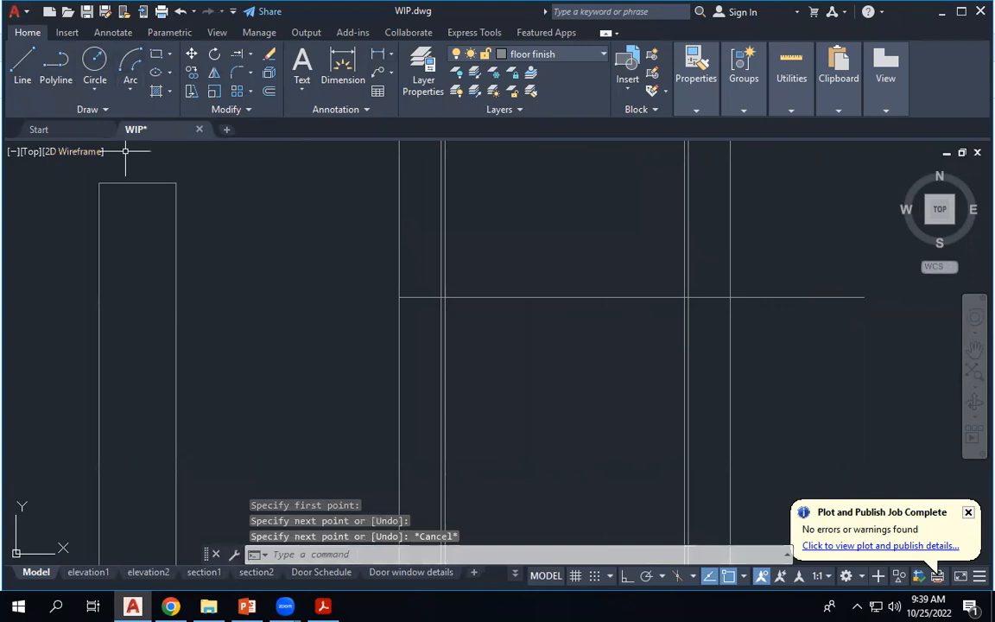
# Offset the horizontal guide line 5.5" upward and erase the original guide line.
pyautogui.click(274, 94)
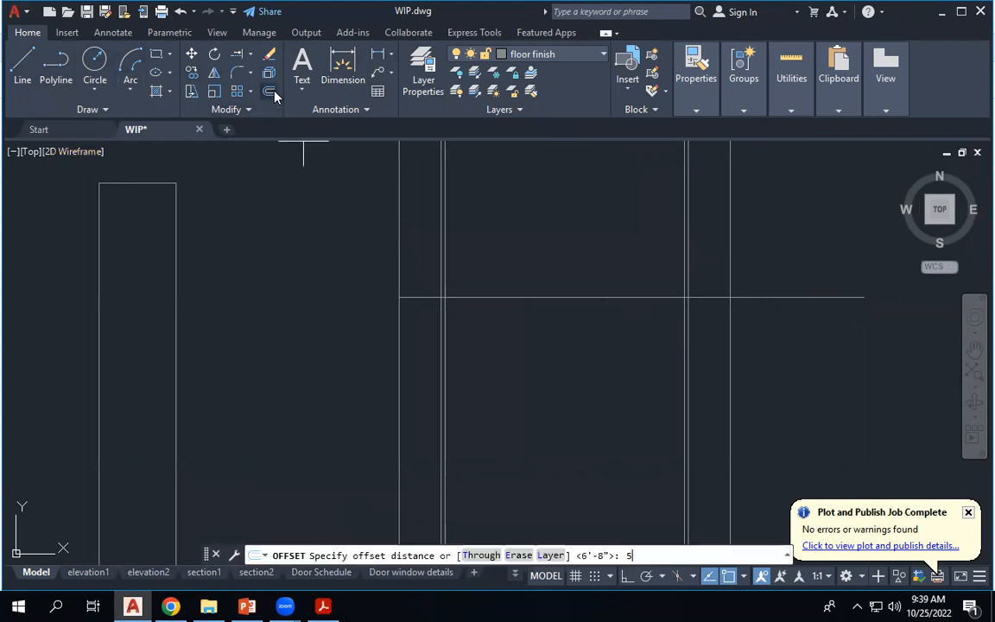
pyautogui.write('5.5')
pyautogui.press('Return')
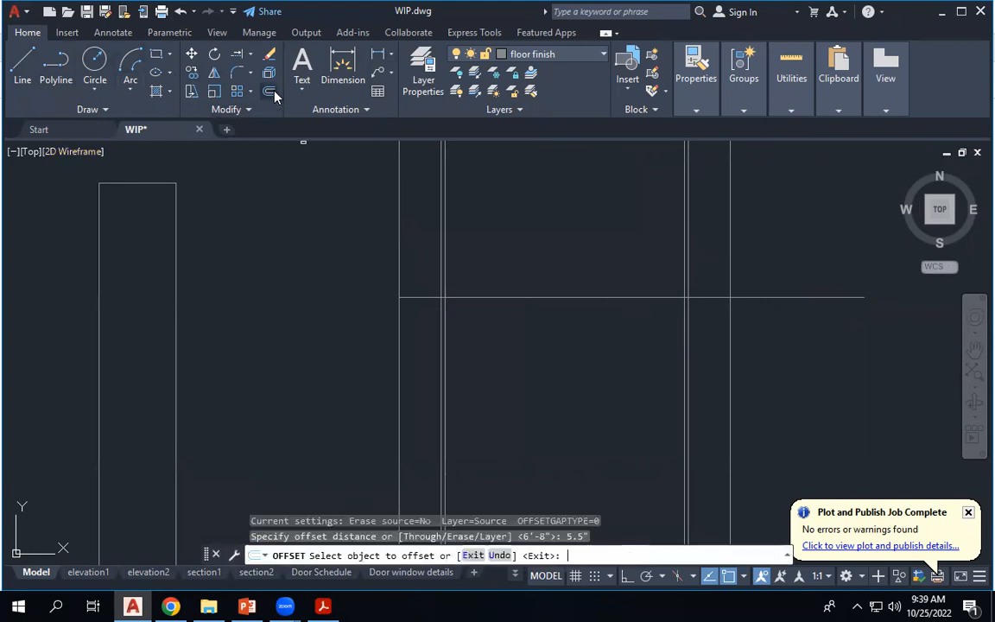
pyautogui.click(474, 296)
pyautogui.click(478, 258)
pyautogui.rightClick(481, 257)
pyautogui.click(485, 264)
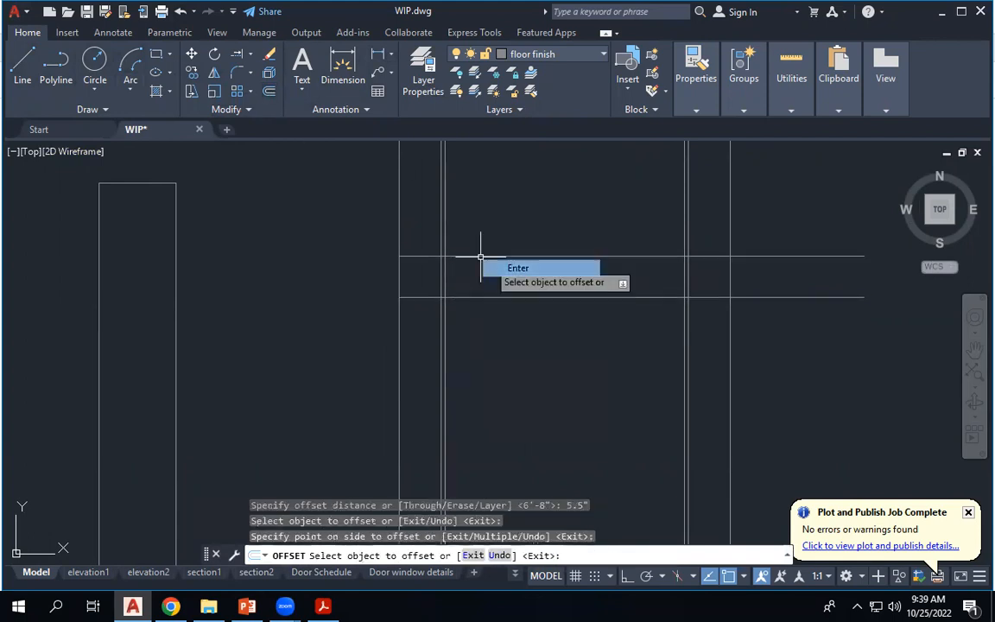
pyautogui.click(528, 297)
pyautogui.press('Delete')
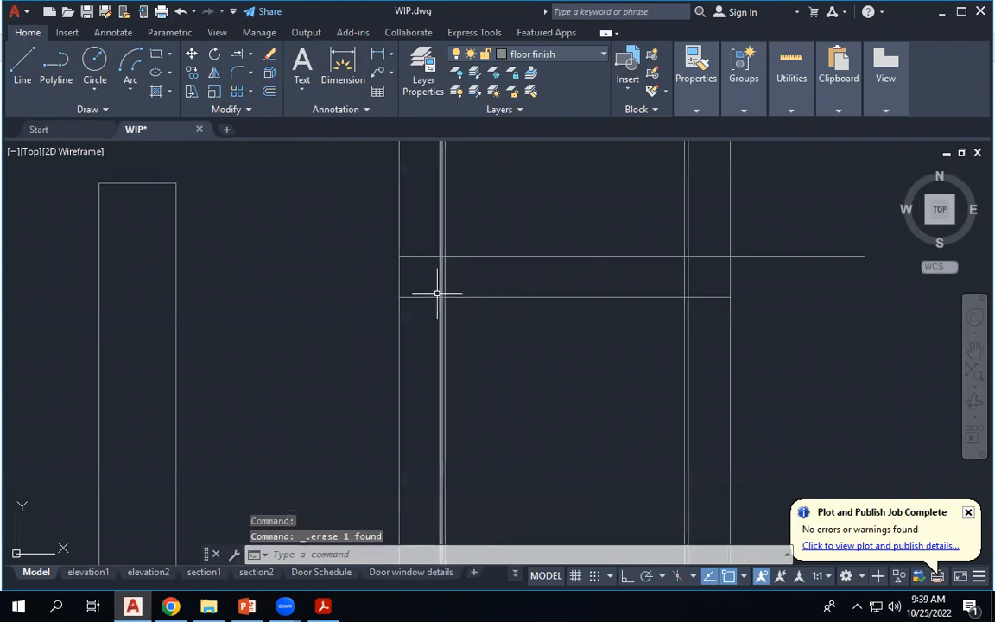
# Stretch the outer elevation rectangle's top edge straight up onto the offset guide line, and erase that guide line.
pyautogui.click(486, 295)
pyautogui.moveTo(565, 296)
pyautogui.click(619, 325)
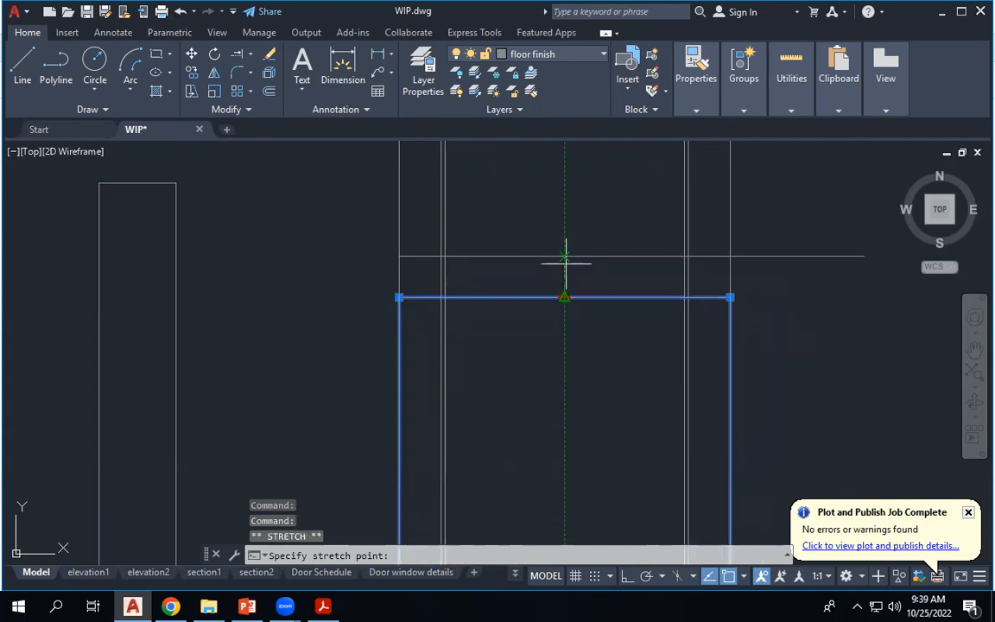
pyautogui.press('F8')
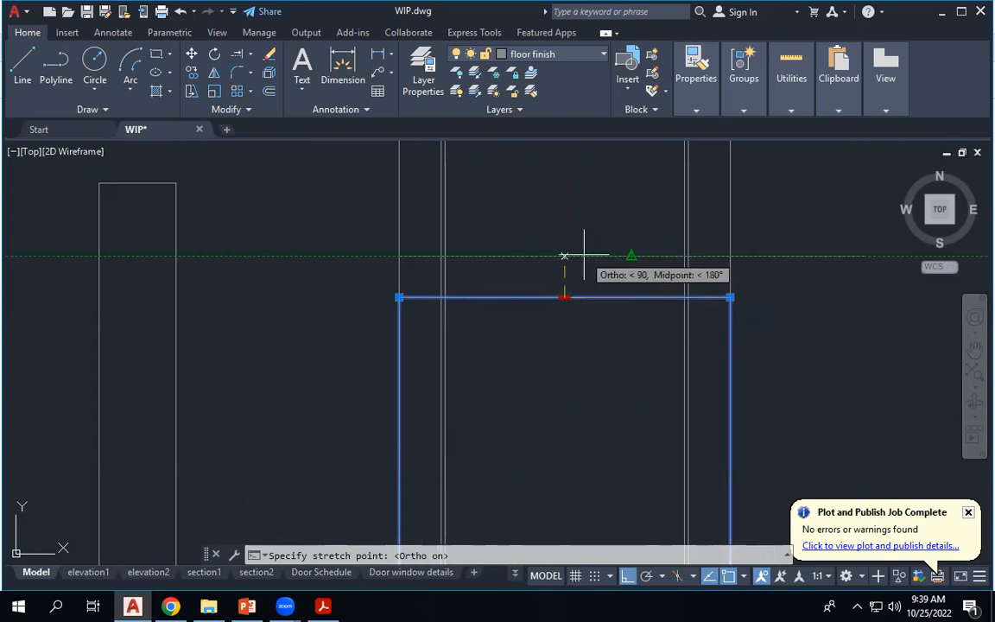
pyautogui.click(583, 256)
pyautogui.press('Escape')
pyautogui.press('Escape')
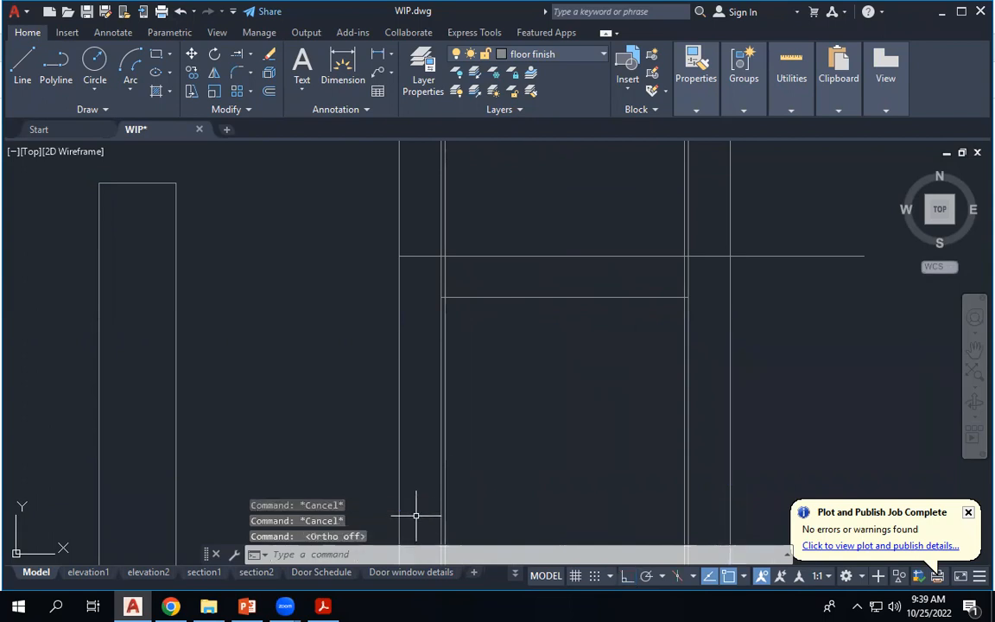
pyautogui.scroll(-5, 593, 185)
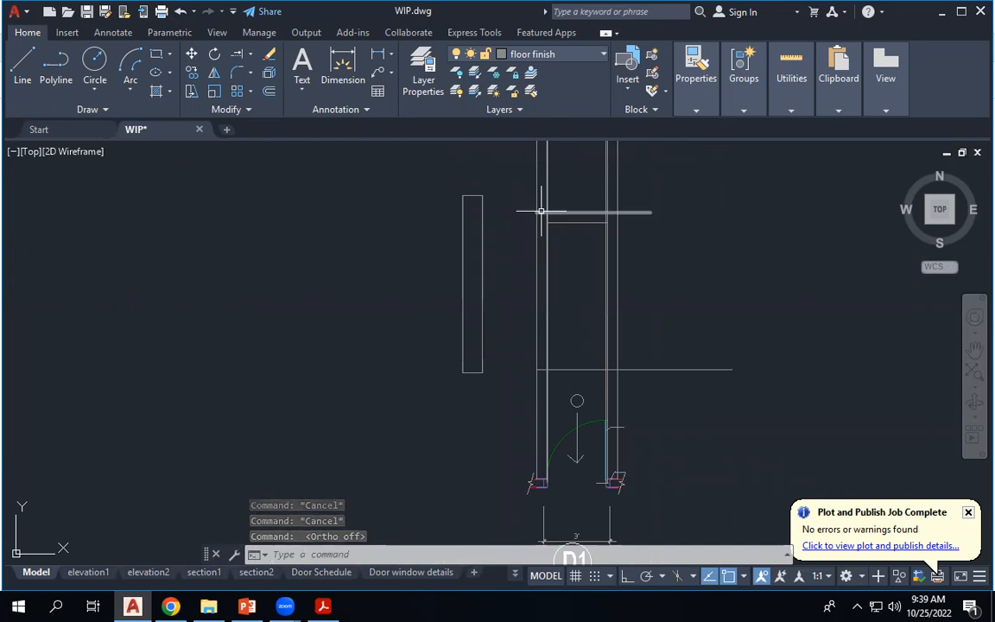
pyautogui.click(651, 211)
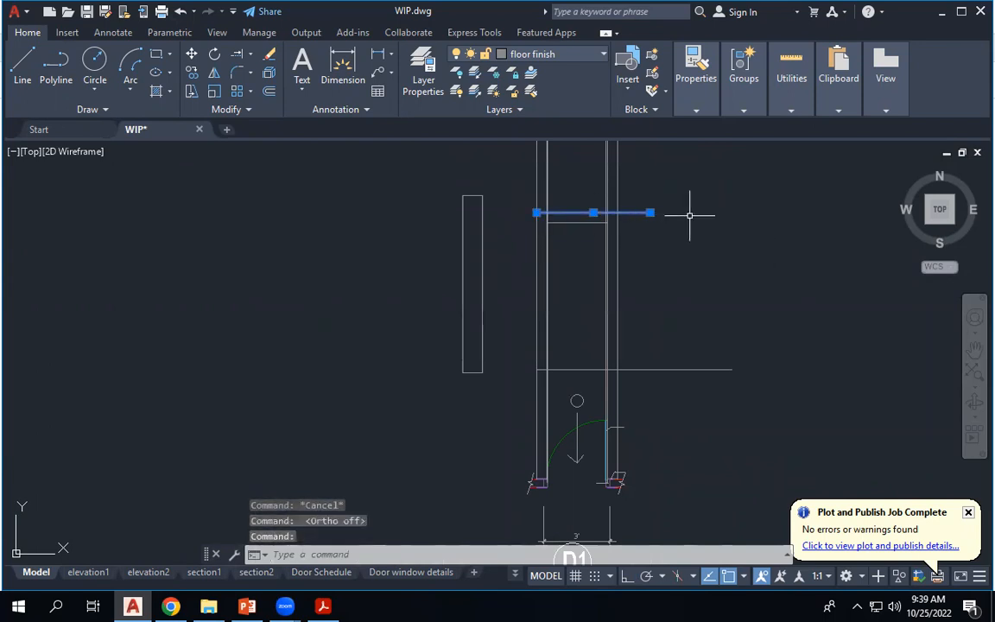
pyautogui.press('Delete')
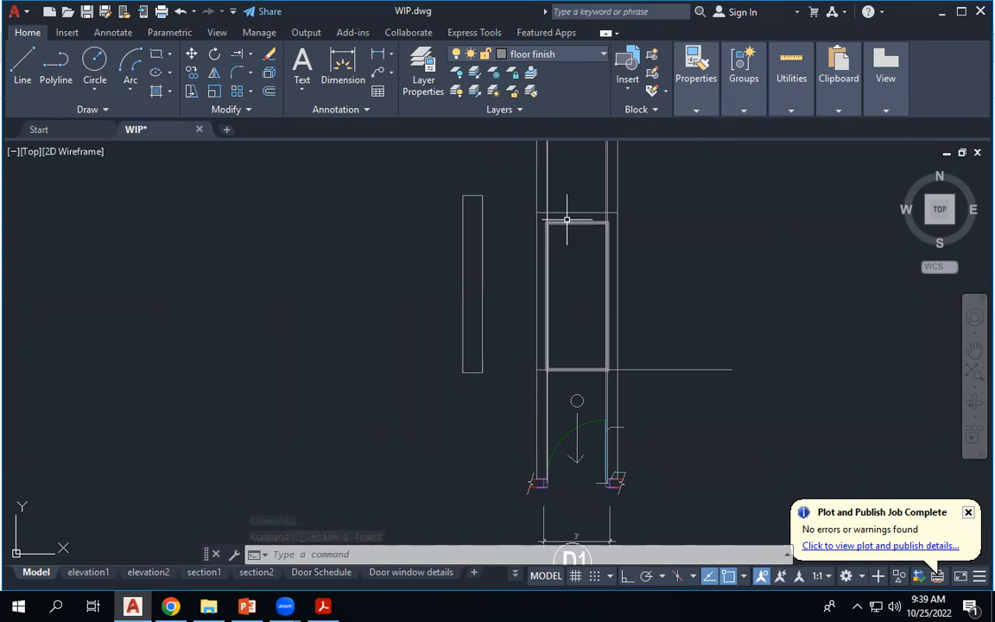
# Add a vertical linear dimension for the inner door rectangle's height, placed beyond the elevation's right edge.
pyautogui.click(382, 54)
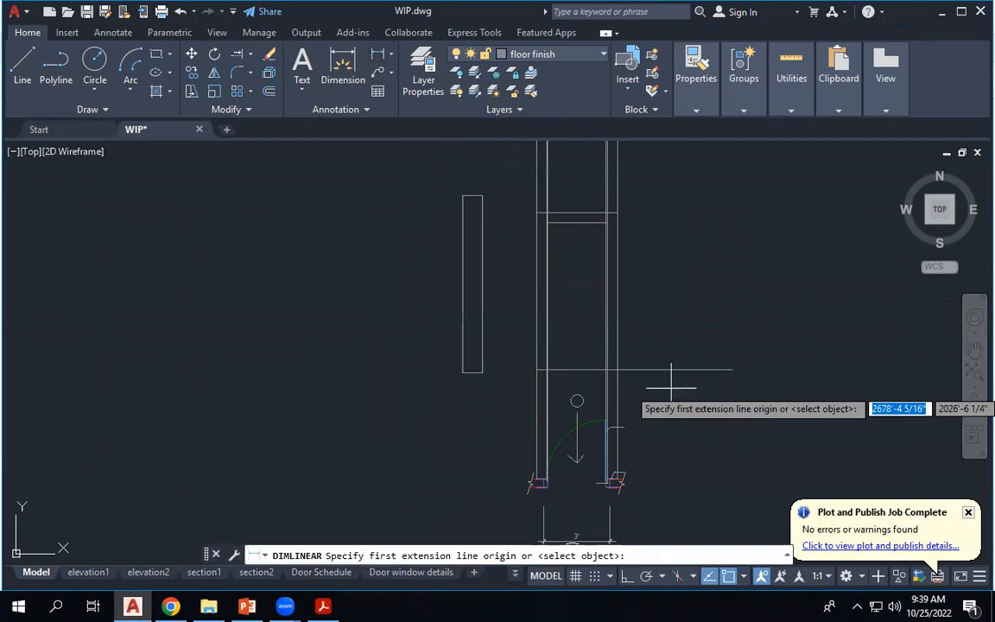
pyautogui.scroll(2, 603, 355)
pyautogui.click(606, 376)
pyautogui.scroll(2, 602, 166)
pyautogui.scroll(-2, 609, 261)
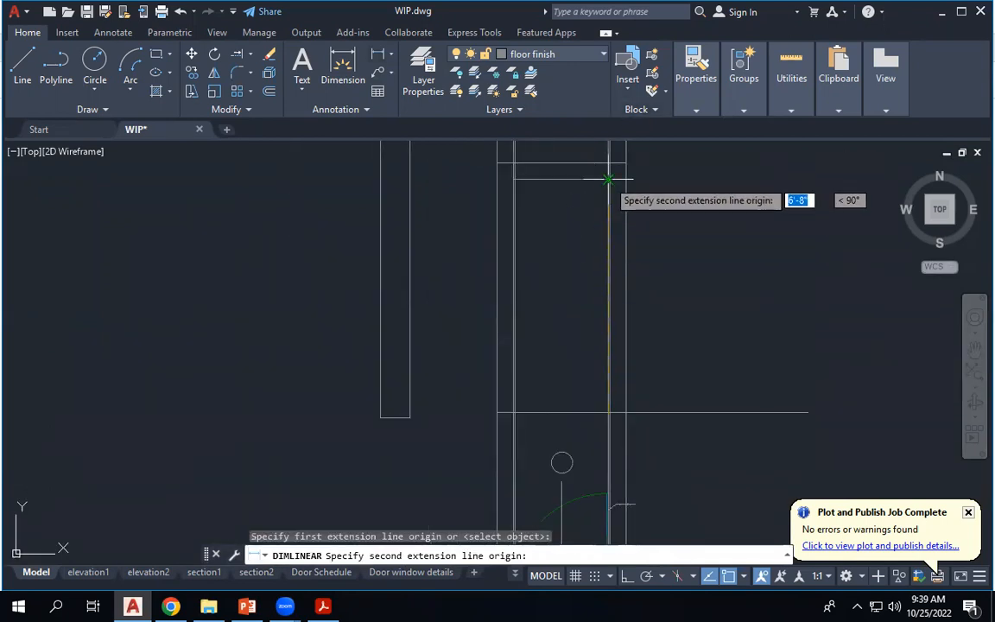
pyautogui.click(607, 178)
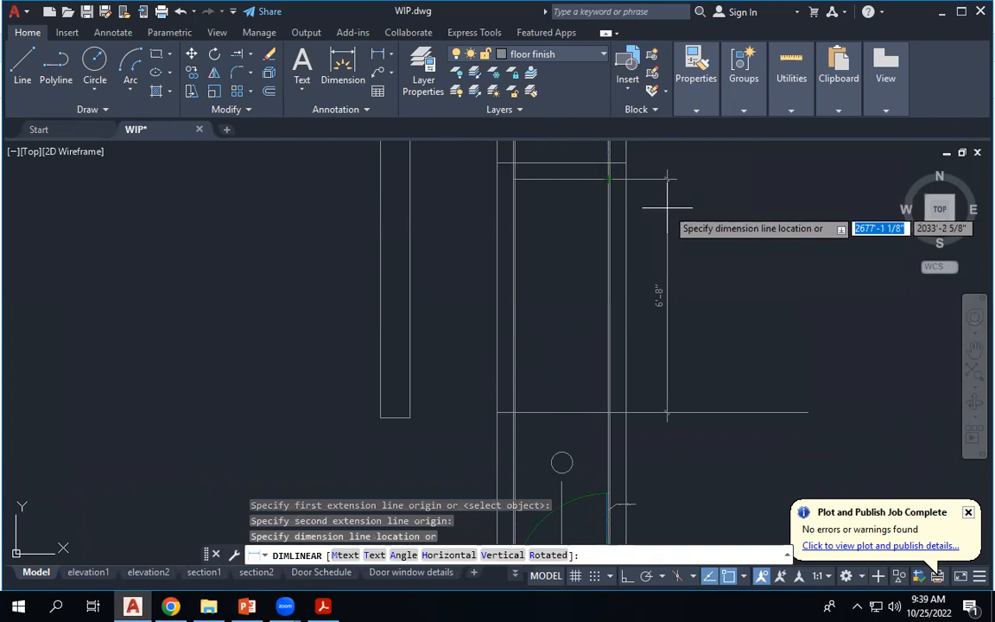
pyautogui.click(668, 208)
pyautogui.scroll(-2, 681, 320)
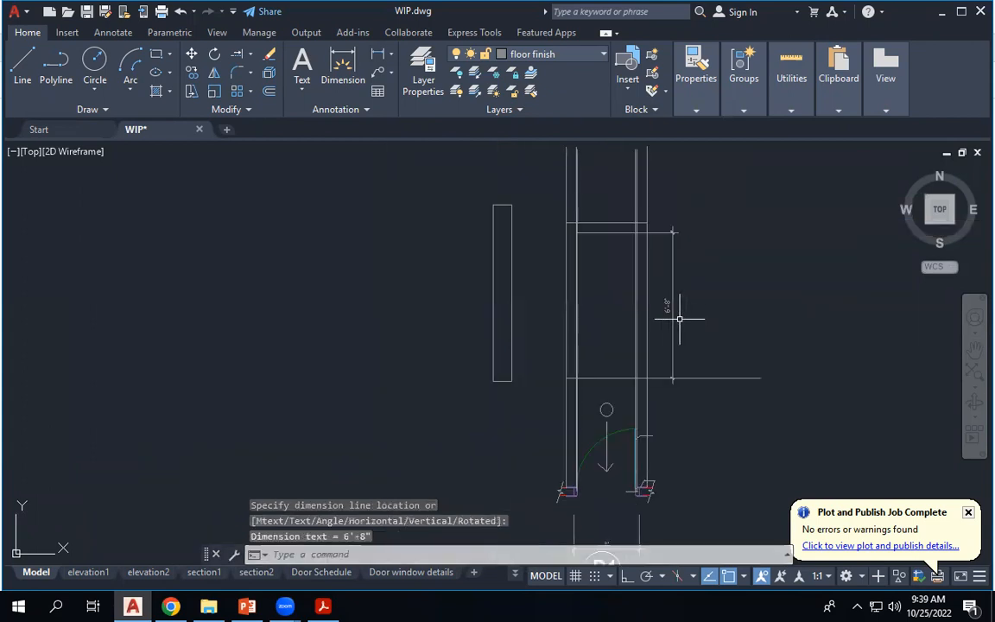
# Add a horizontal linear dimension for the inner door rectangle's width, placed above the outer rectangle's top edge.
pyautogui.scroll(4, 596, 164)
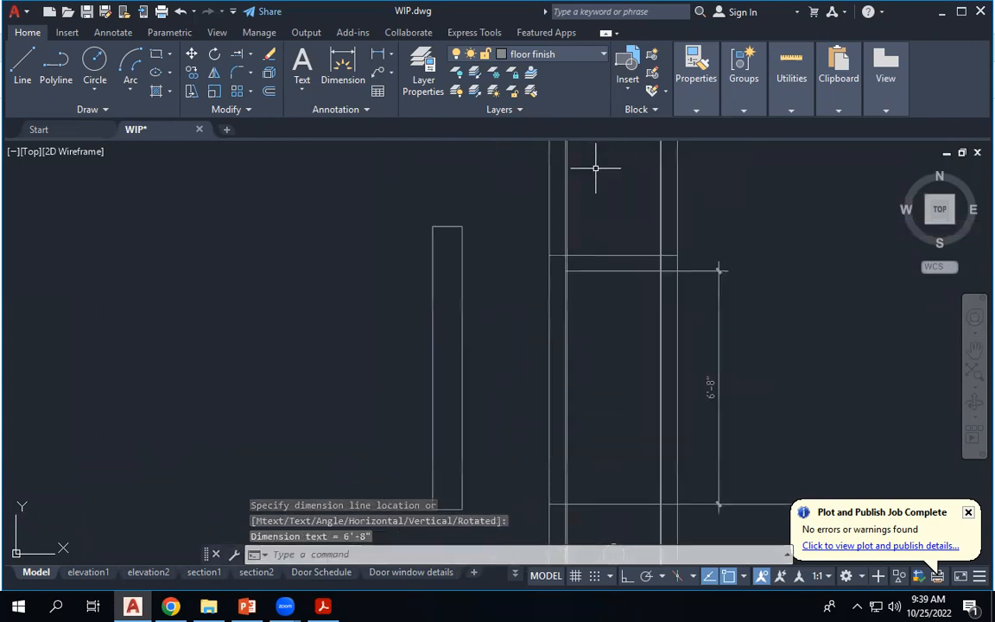
pyautogui.press('Return')
pyautogui.click(549, 333)
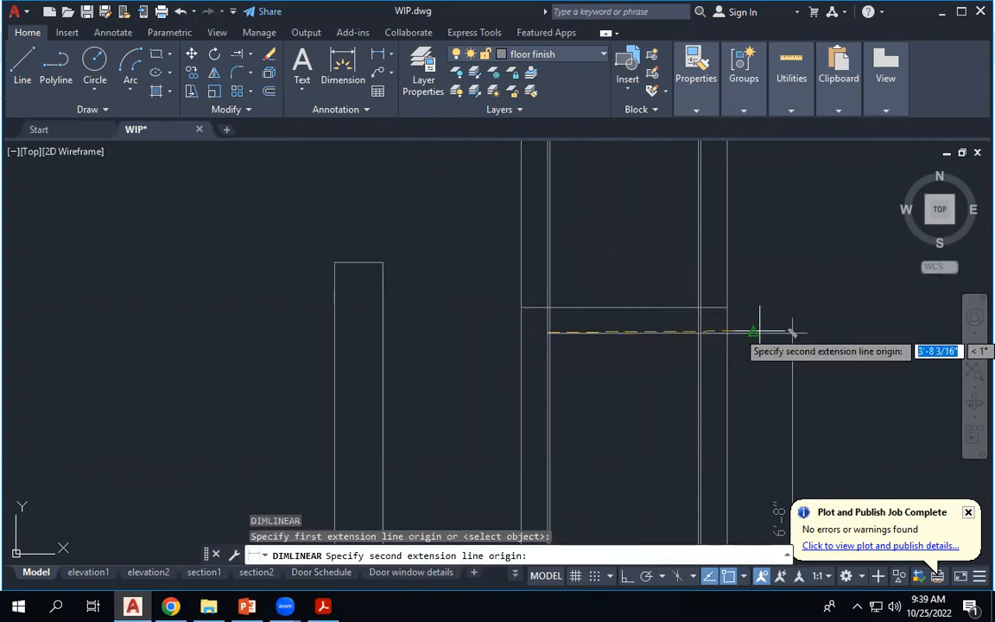
pyautogui.click(702, 333)
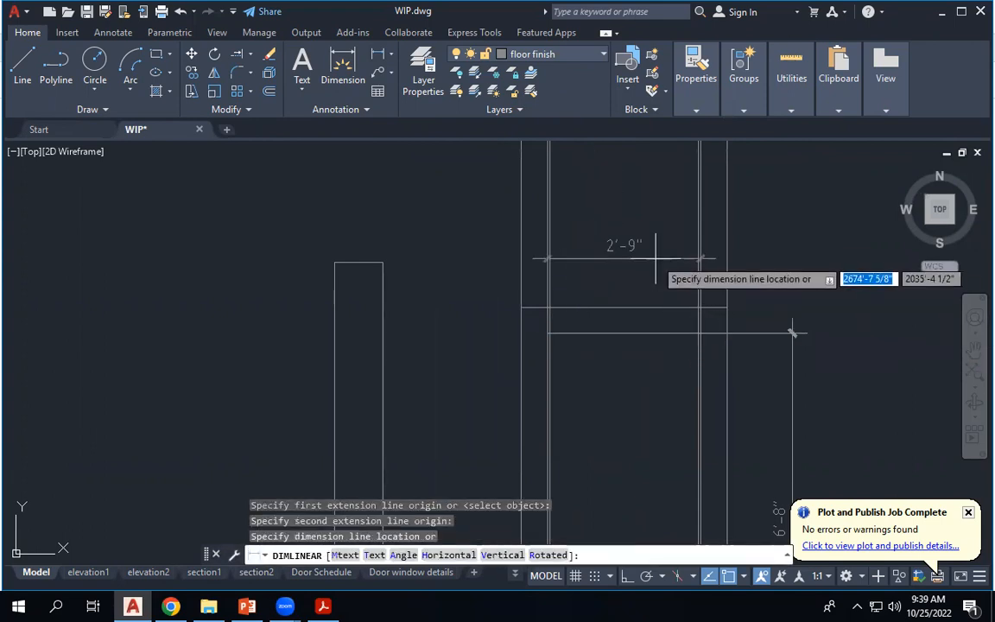
pyautogui.click(655, 257)
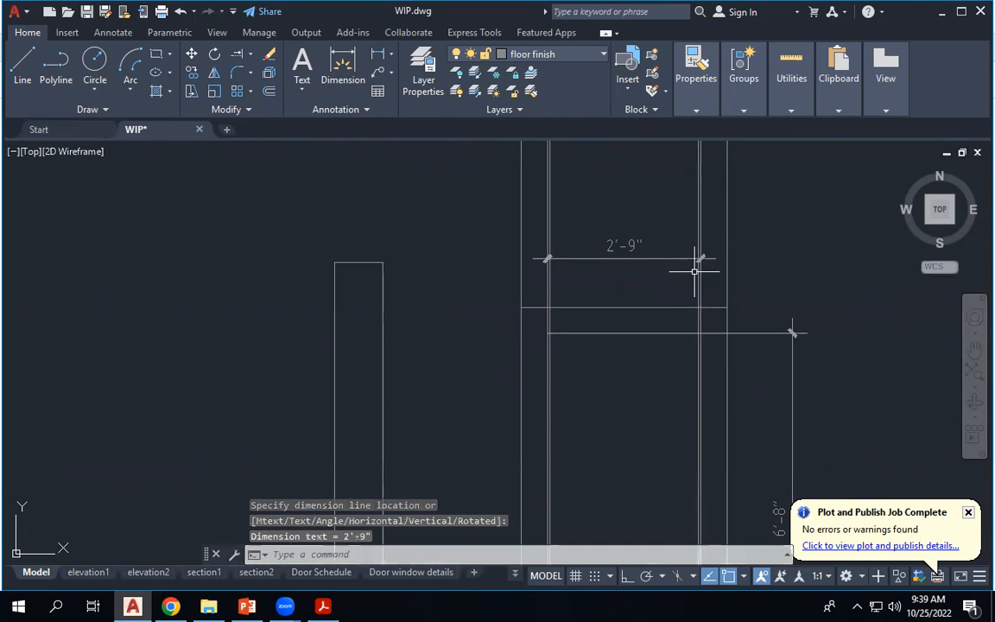
# Measure the wall opening in the D1 plan between the jambs' lower outer corners with a linear dimension, without placing it.
pyautogui.scroll(-5, 609, 210)
pyautogui.scroll(3, 596, 410)
pyautogui.scroll(3, 604, 462)
pyautogui.press('Return')
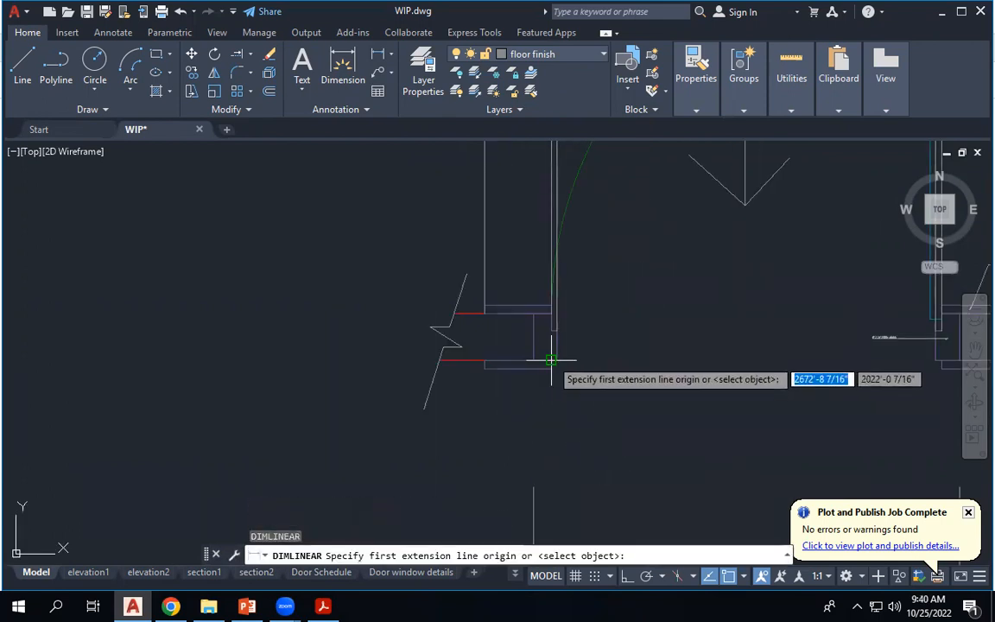
pyautogui.click(533, 361)
pyautogui.moveTo(533, 356); pyautogui.dragTo(341, 350, button='middle')
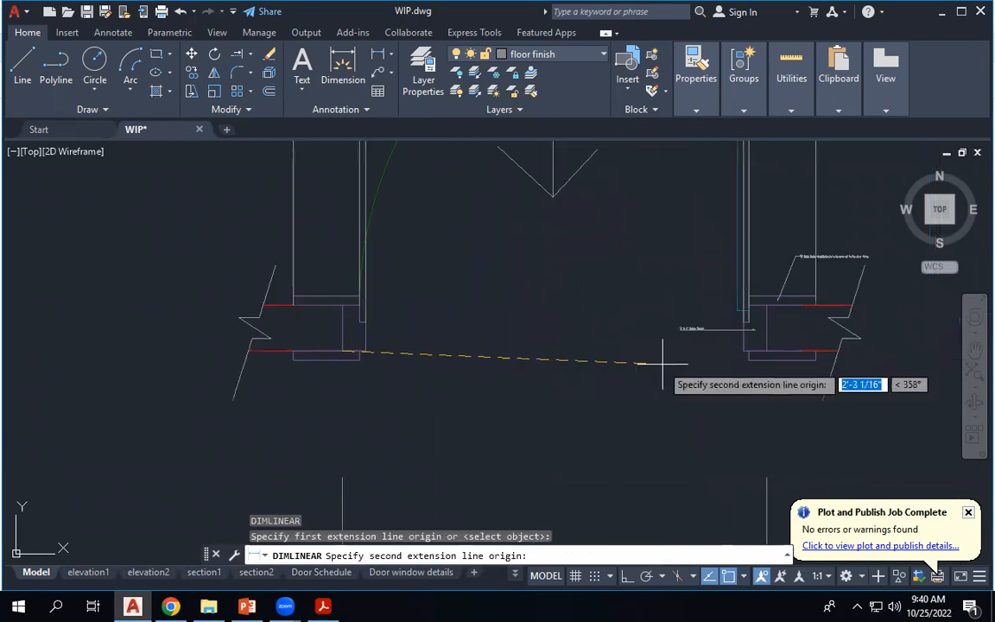
pyautogui.click(767, 351)
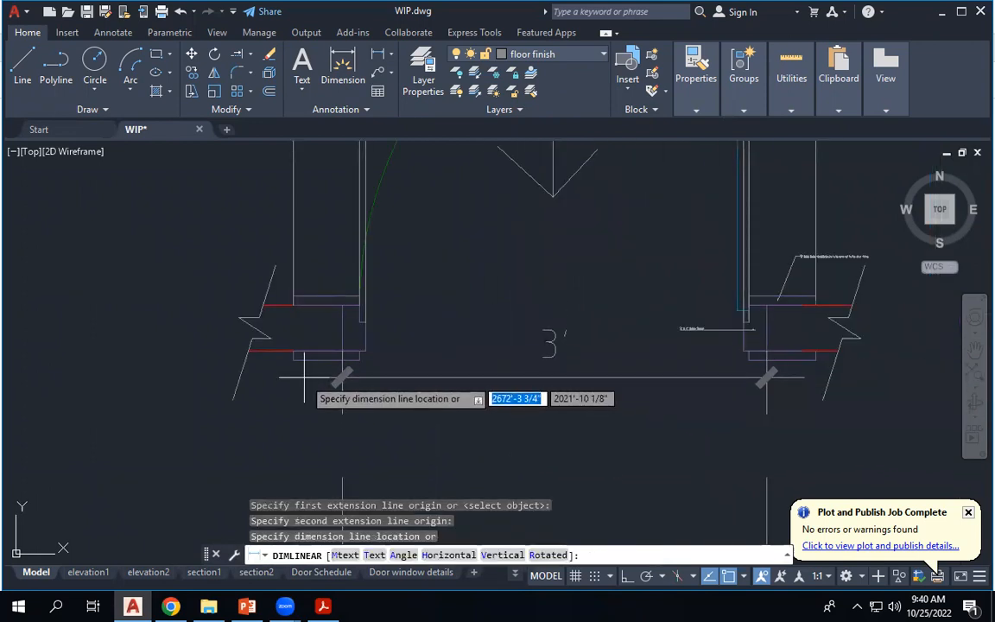
pyautogui.press('Escape')
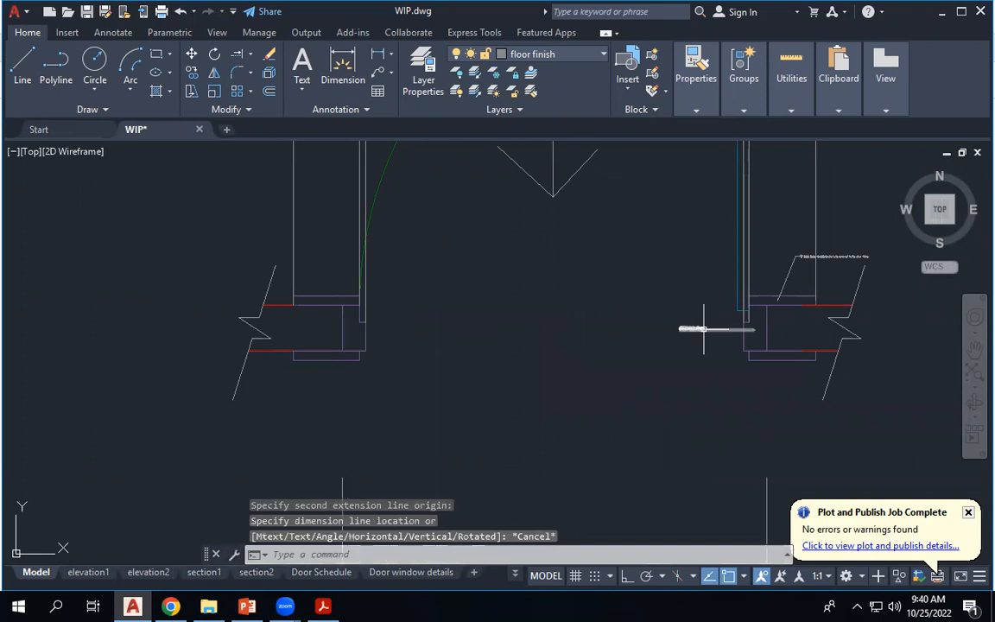
# Measure the D1 plan's wall opening again between the jambs' upper outer corners without placing the dimension, and compare it with the elevation.
pyautogui.moveTo(681, 328)
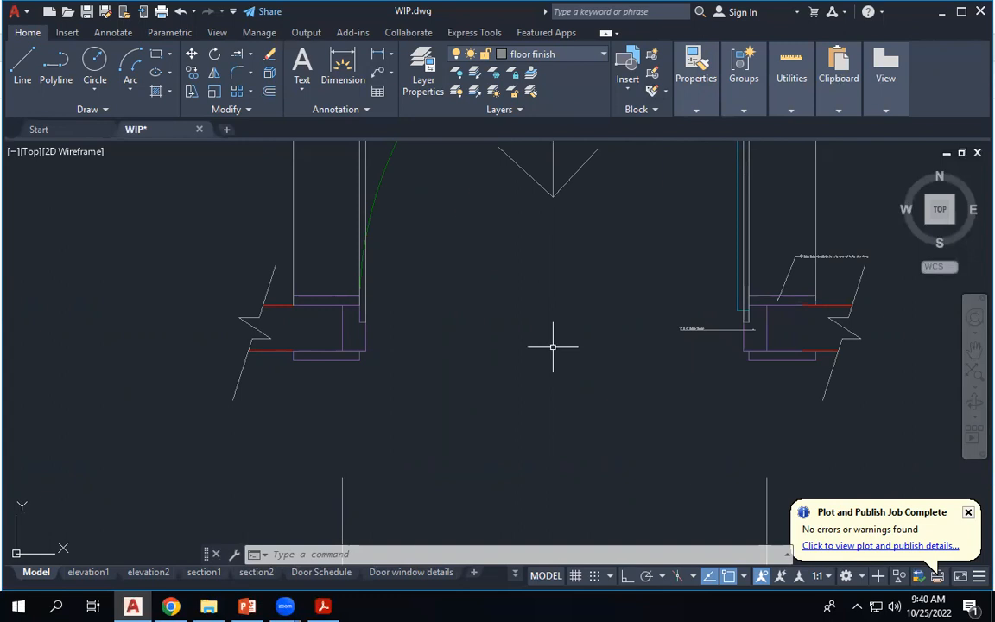
pyautogui.scroll(-5, 553, 347)
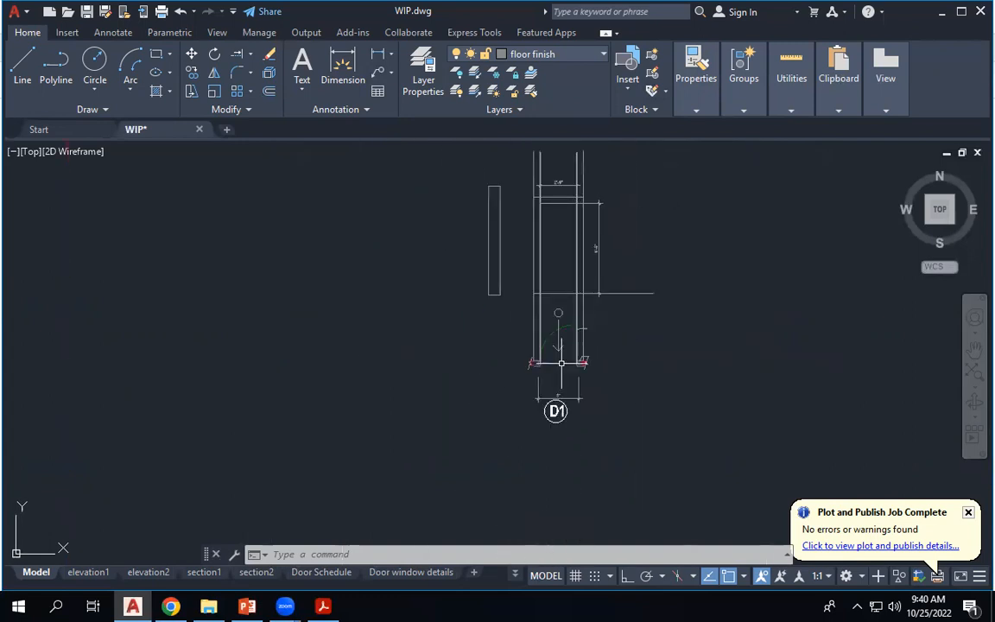
pyautogui.scroll(2, 561, 363)
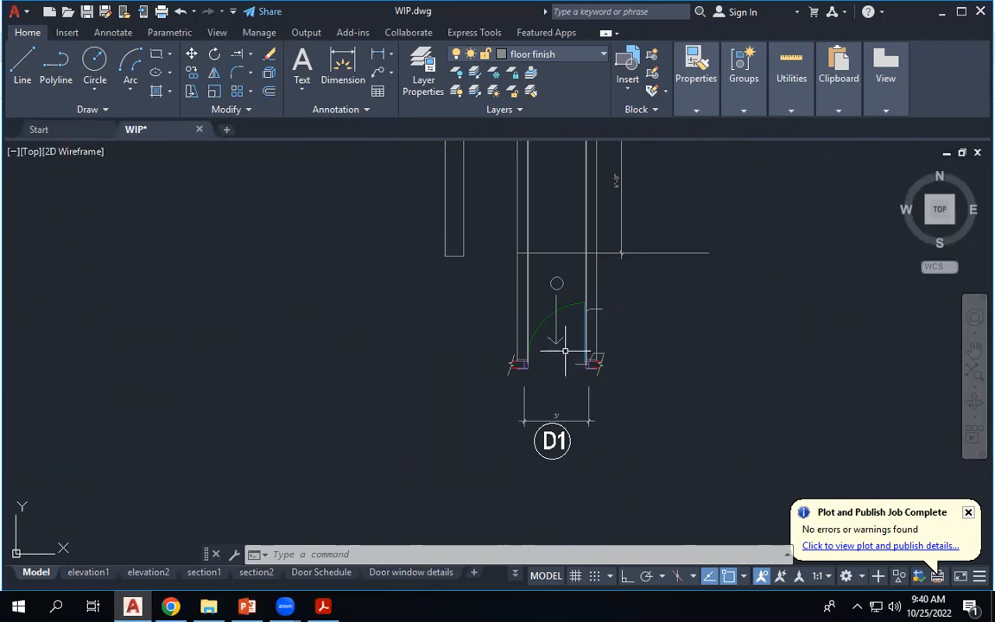
pyautogui.scroll(-2, 519, 350)
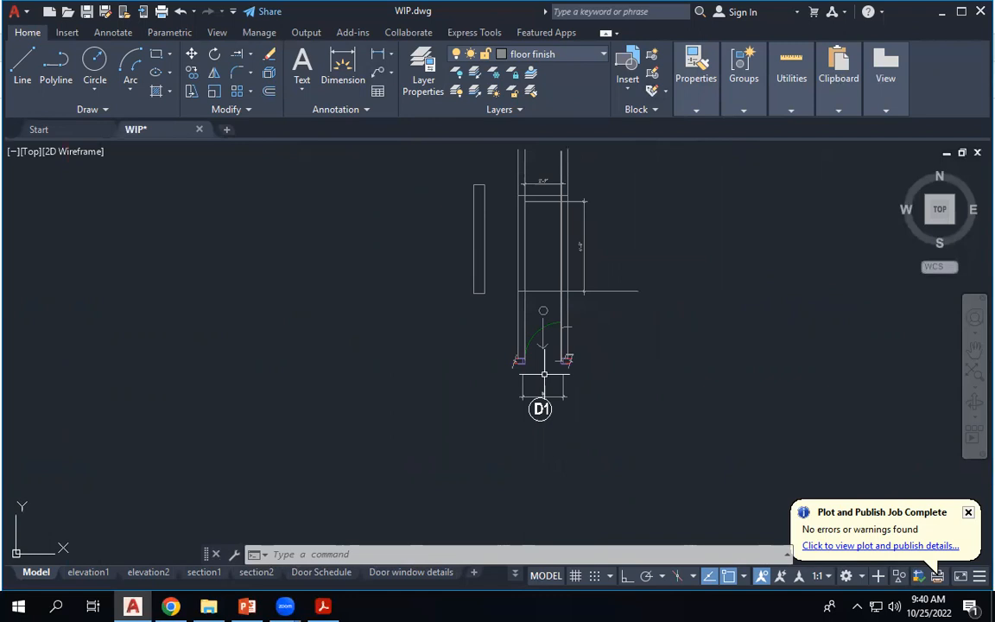
pyautogui.scroll(9, 531, 358)
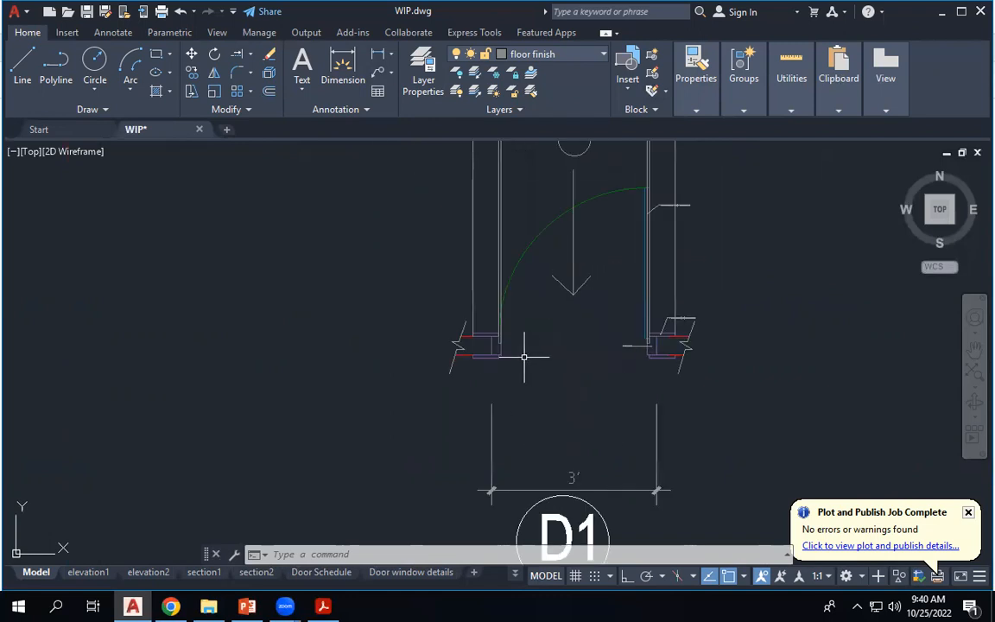
pyautogui.click(337, 70)
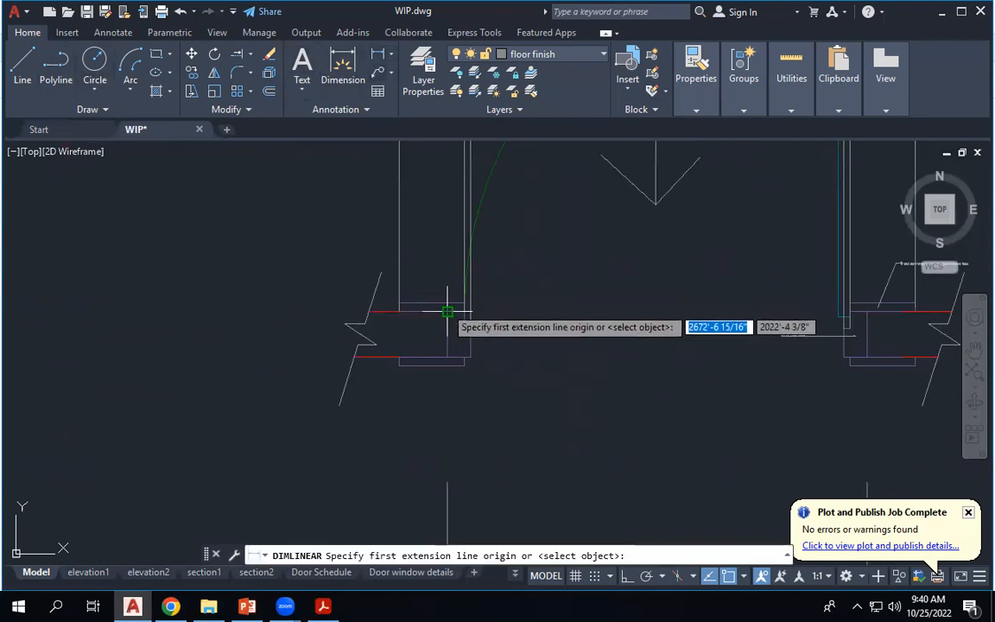
pyautogui.click(447, 311)
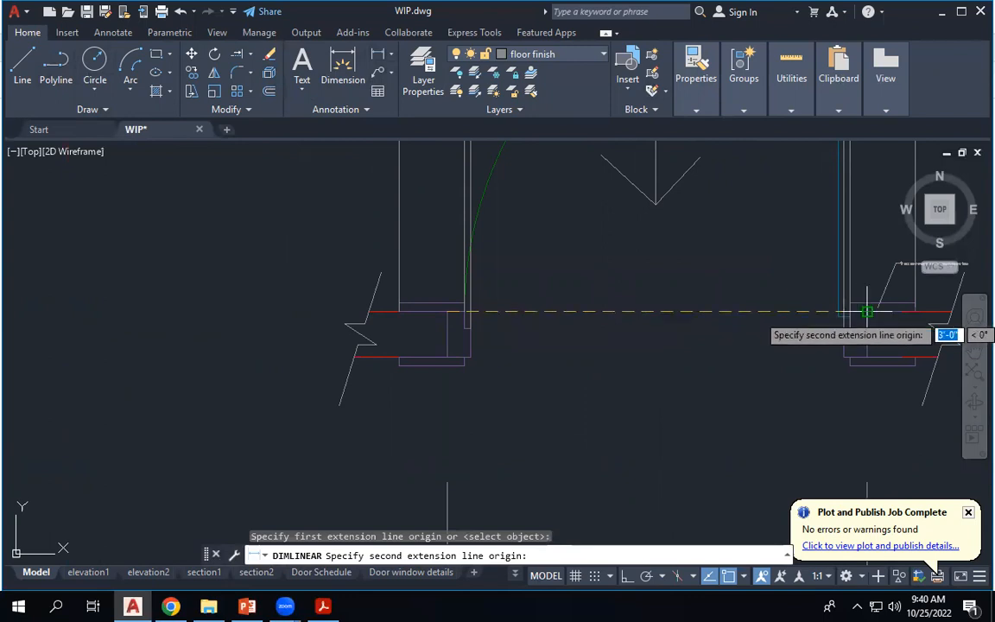
pyautogui.click(868, 311)
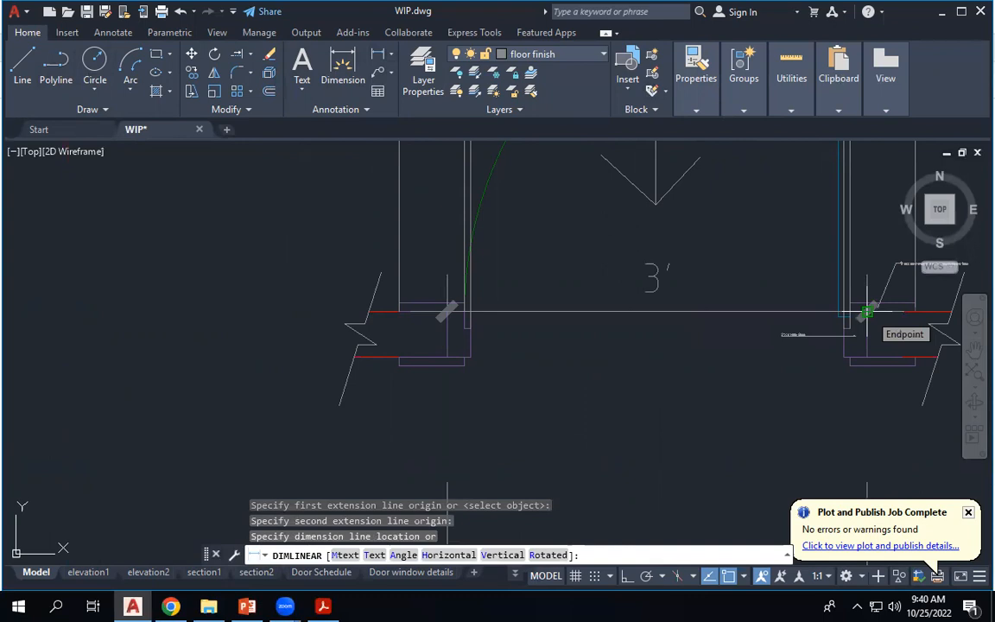
pyautogui.press('Escape')
pyautogui.scroll(-6, 560, 373)
pyautogui.scroll(6, 564, 270)
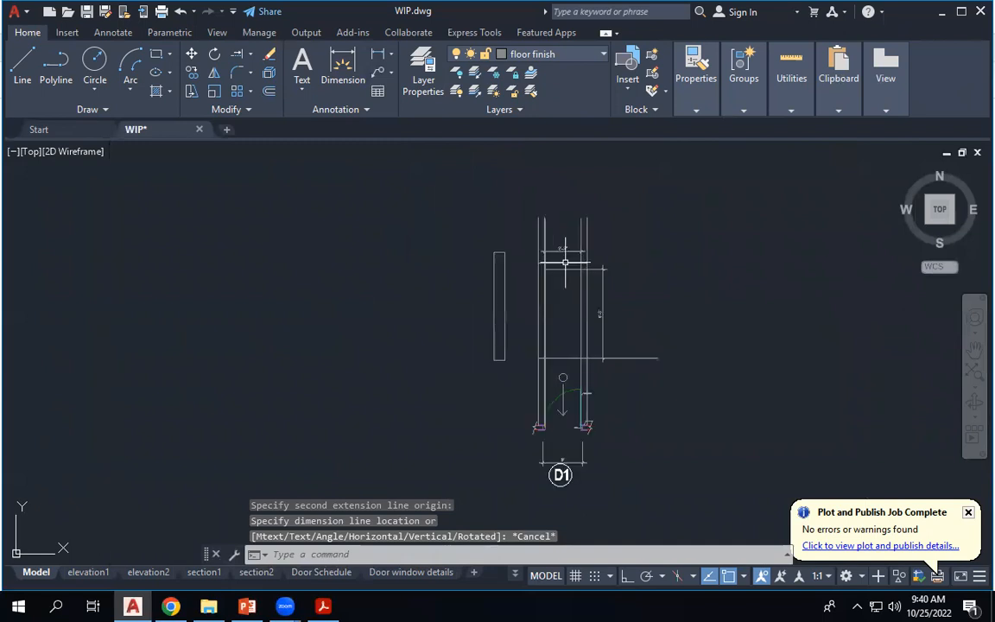
pyautogui.scroll(-4, 523, 337)
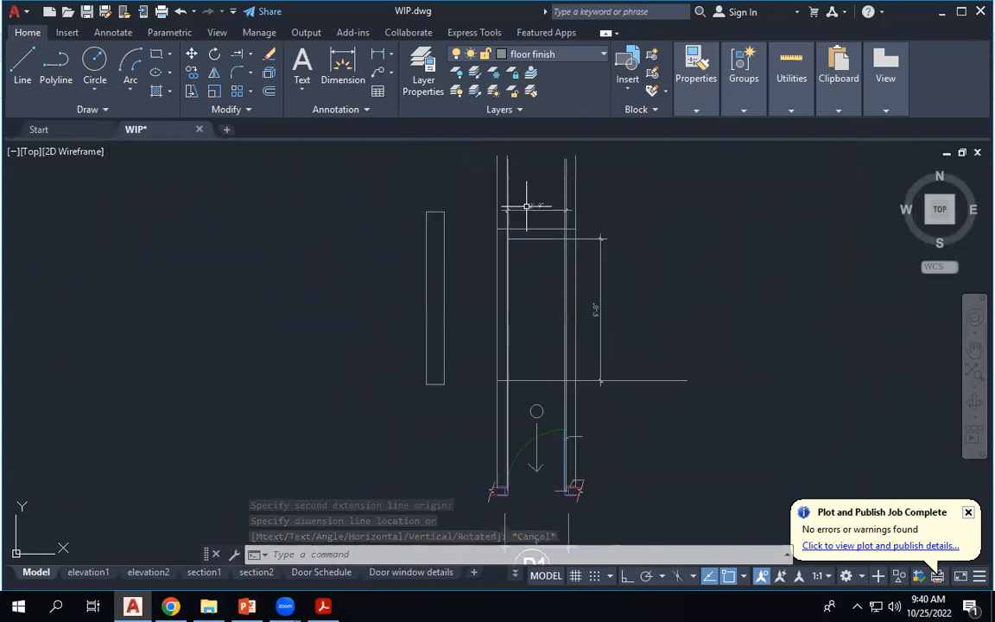
# Measure the distance from the wall end to the jamb's inner face in the left jamb plan with a linear dimension, without placing it.
pyautogui.scroll(8, 510, 338)
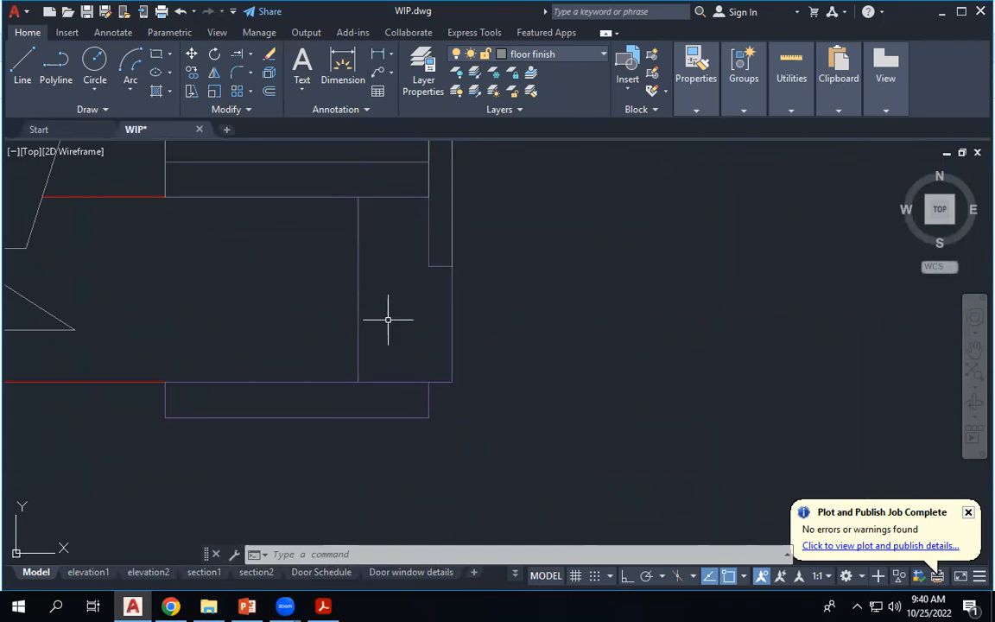
pyautogui.scroll(-8, 382, 192)
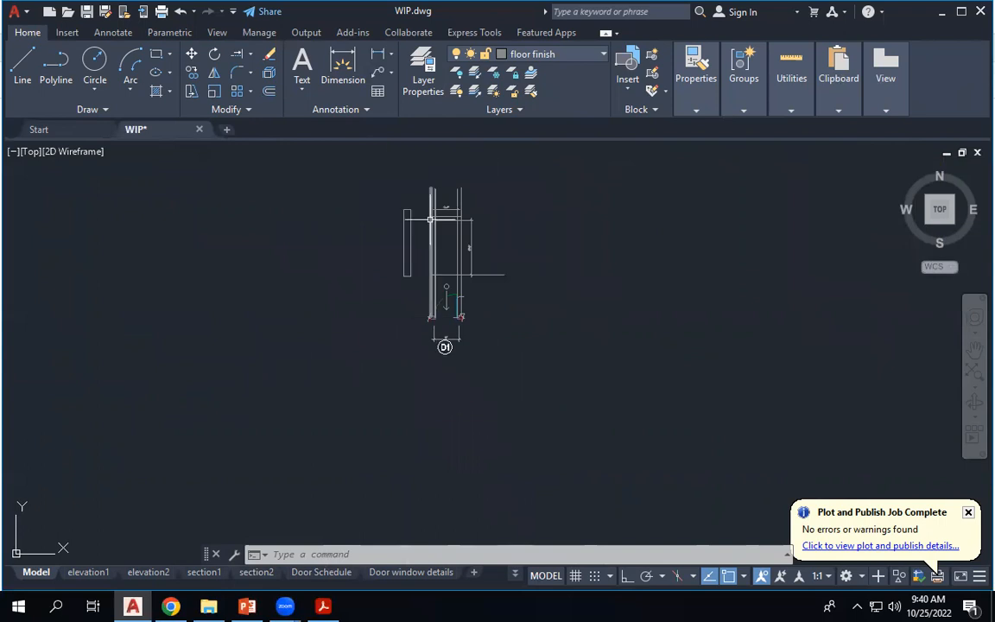
pyautogui.scroll(6, 443, 207)
pyautogui.scroll(-4, 443, 207)
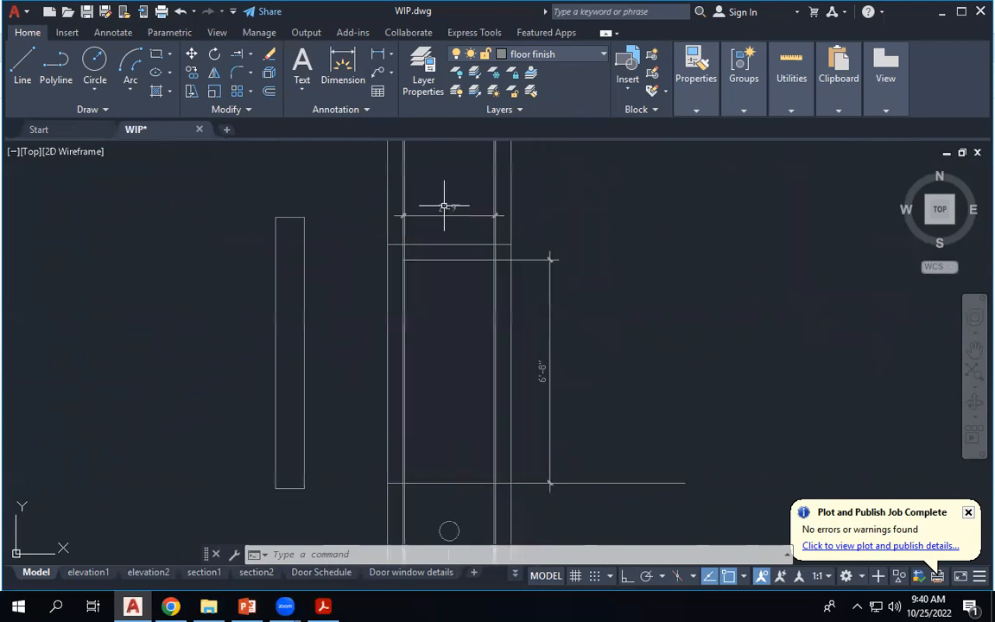
pyautogui.scroll(6, 427, 406)
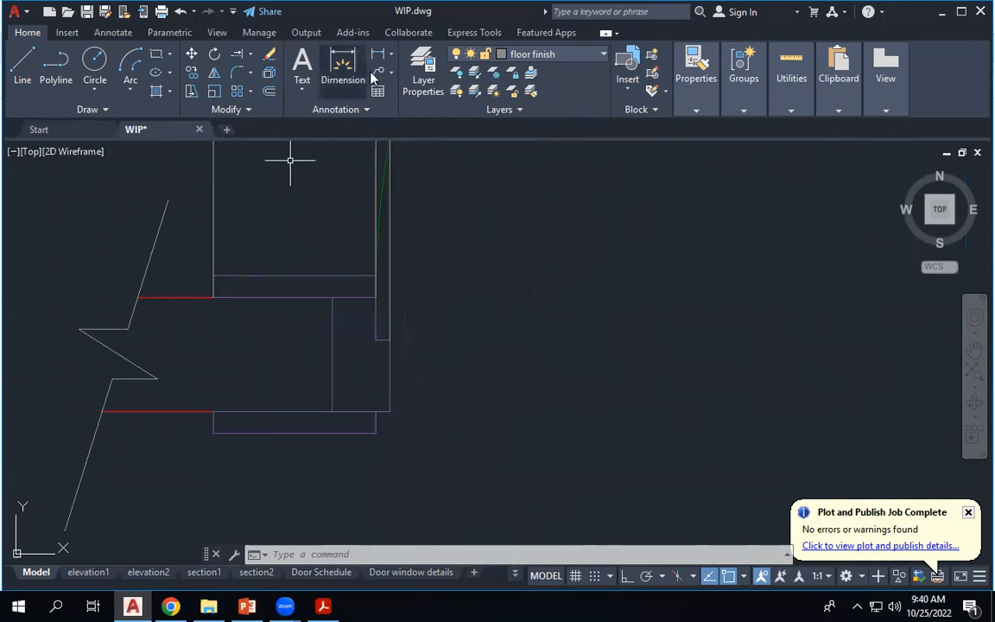
pyautogui.click(343, 62)
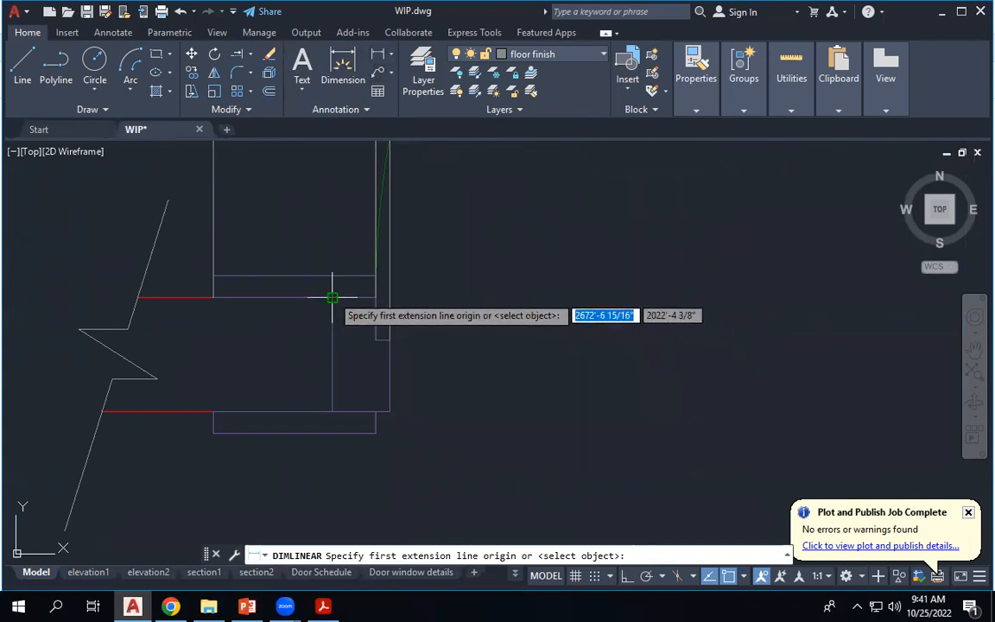
pyautogui.click(332, 297)
pyautogui.click(376, 297)
pyautogui.scroll(-2, 376, 297)
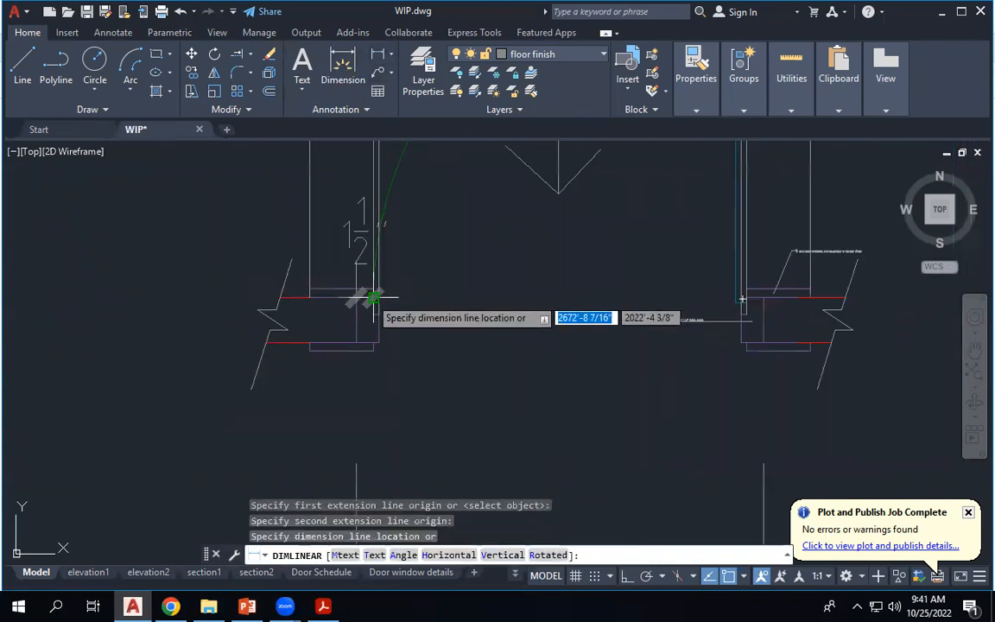
pyautogui.press('Escape')
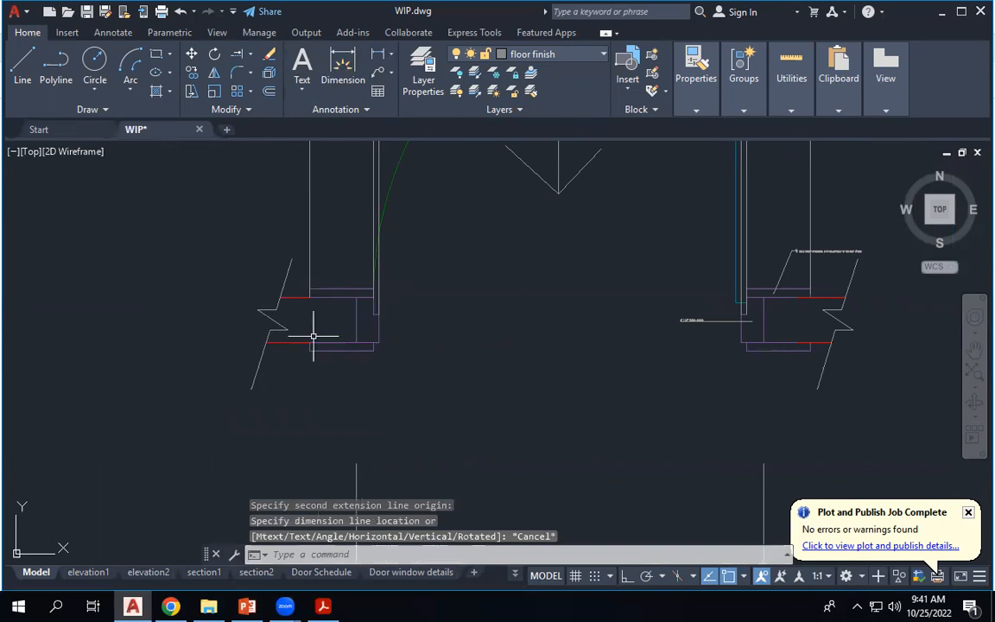
# Delete all the vertical projection lines running from the D1 plan jambs through the door elevation.
pyautogui.scroll(-5, 333, 375)
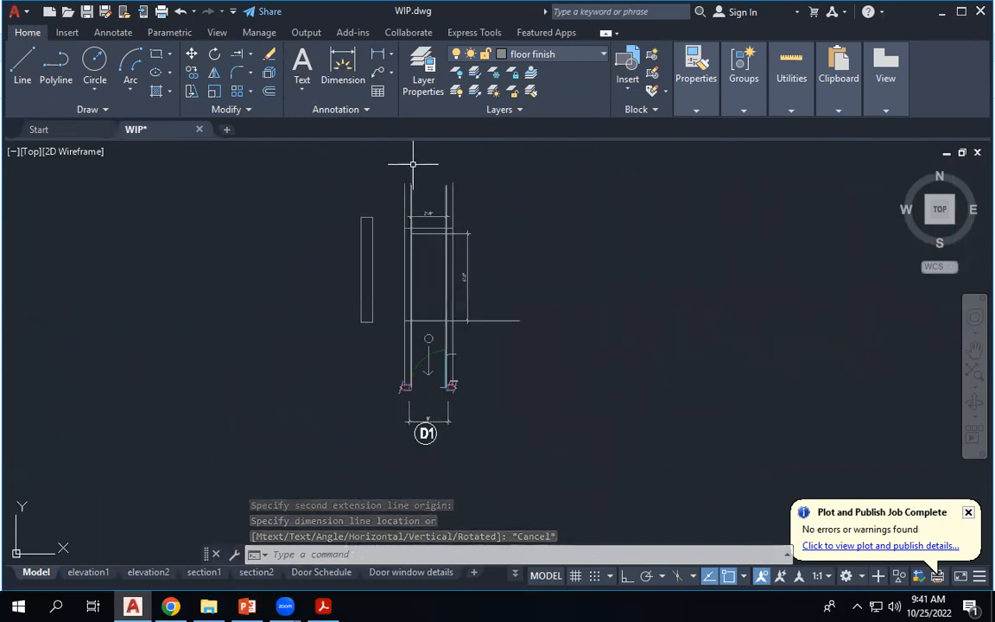
pyautogui.scroll(3, 416, 217)
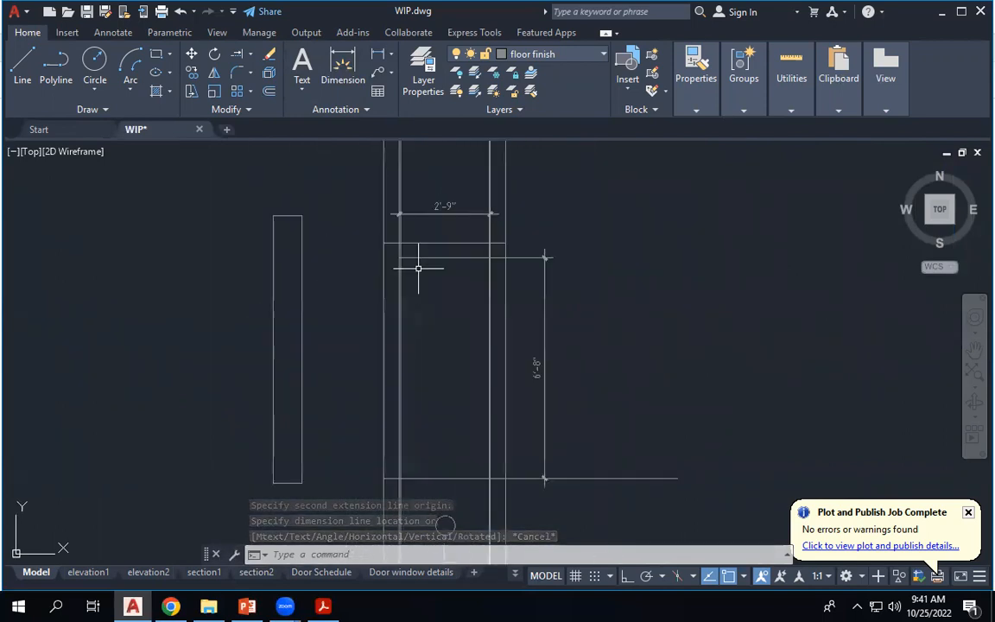
pyautogui.click(534, 171)
pyautogui.click(367, 157)
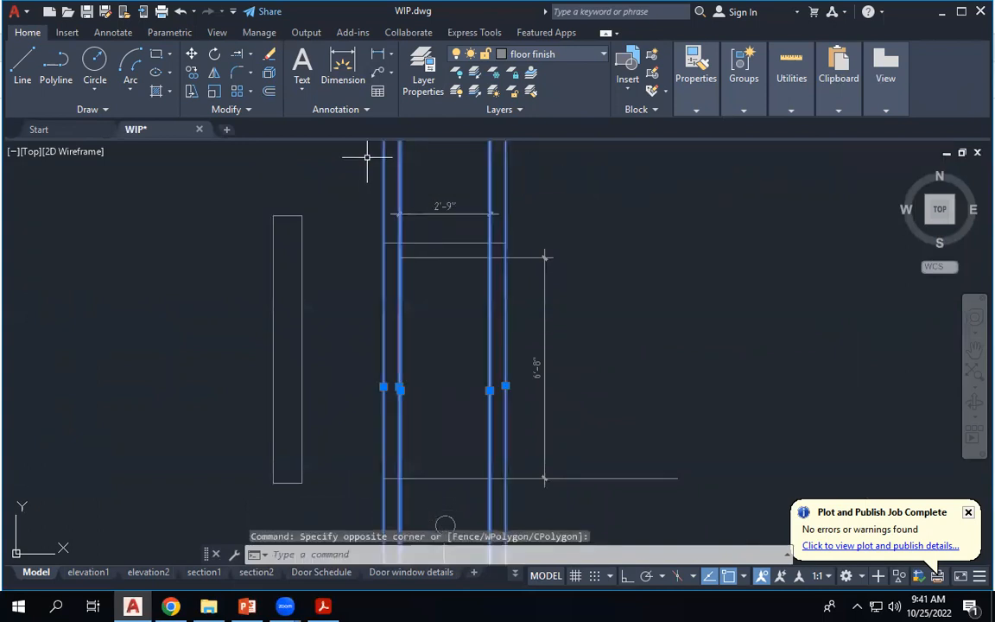
pyautogui.press('Delete')
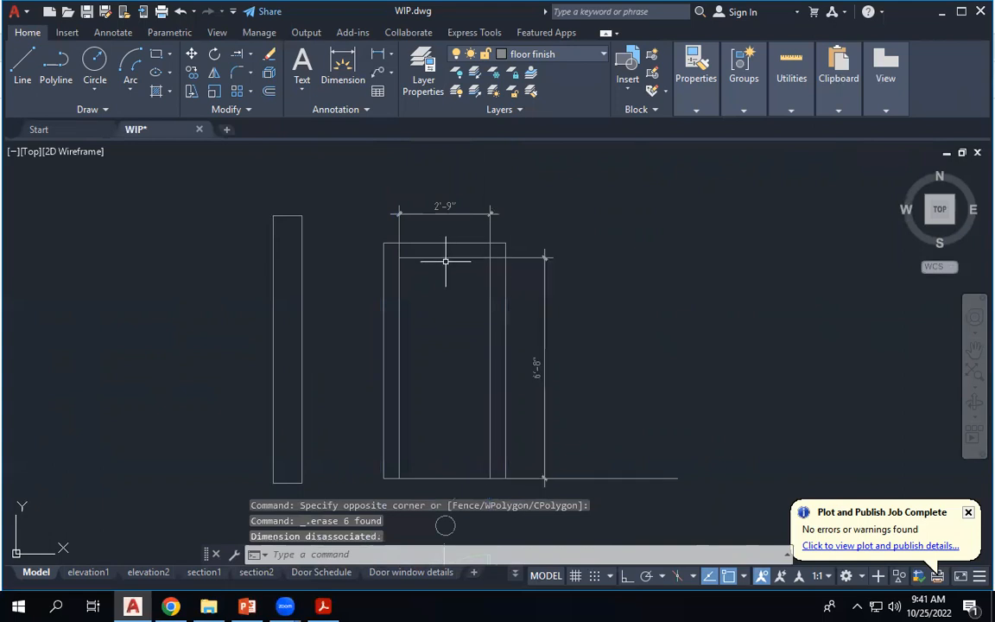
# Stretch both extension line origins of the door height dimension outward, clear of the outer rectangle's right edge.
pyautogui.click(524, 258)
pyautogui.scroll(4, 524, 258)
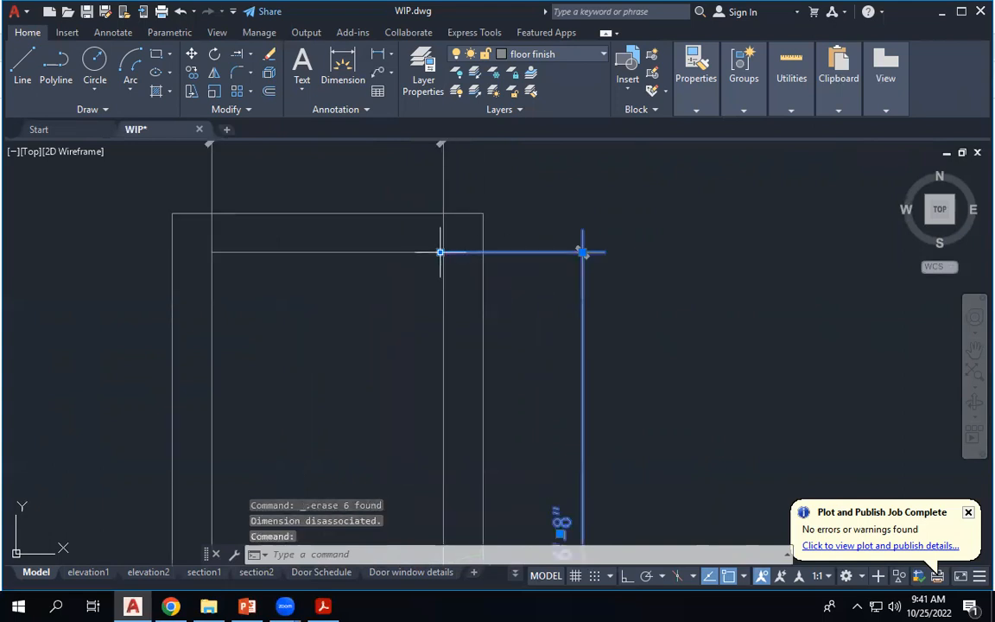
pyautogui.click(440, 253)
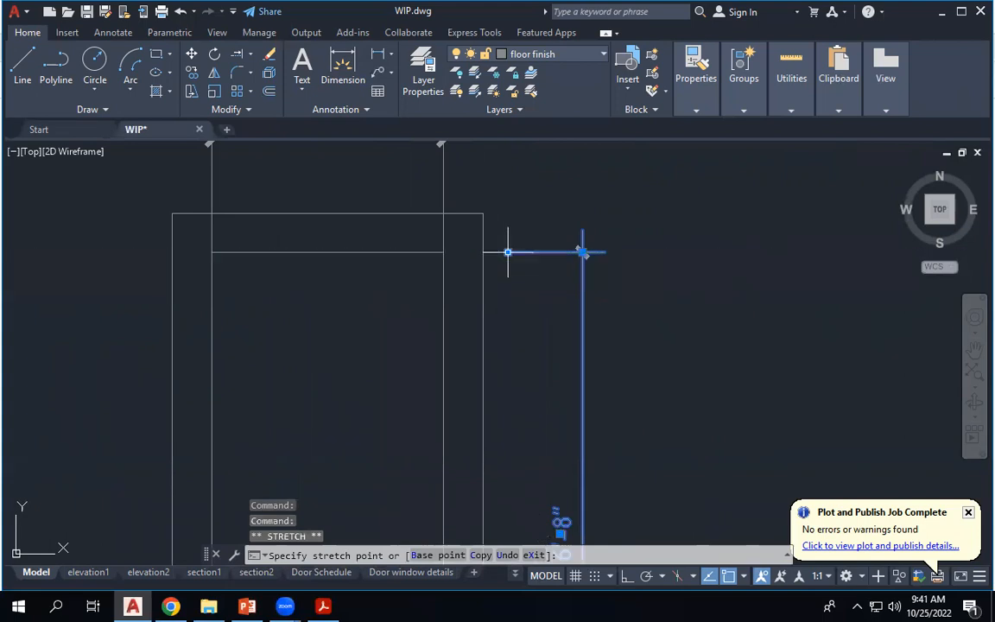
pyautogui.scroll(-4, 506, 382)
pyautogui.scroll(4, 481, 429)
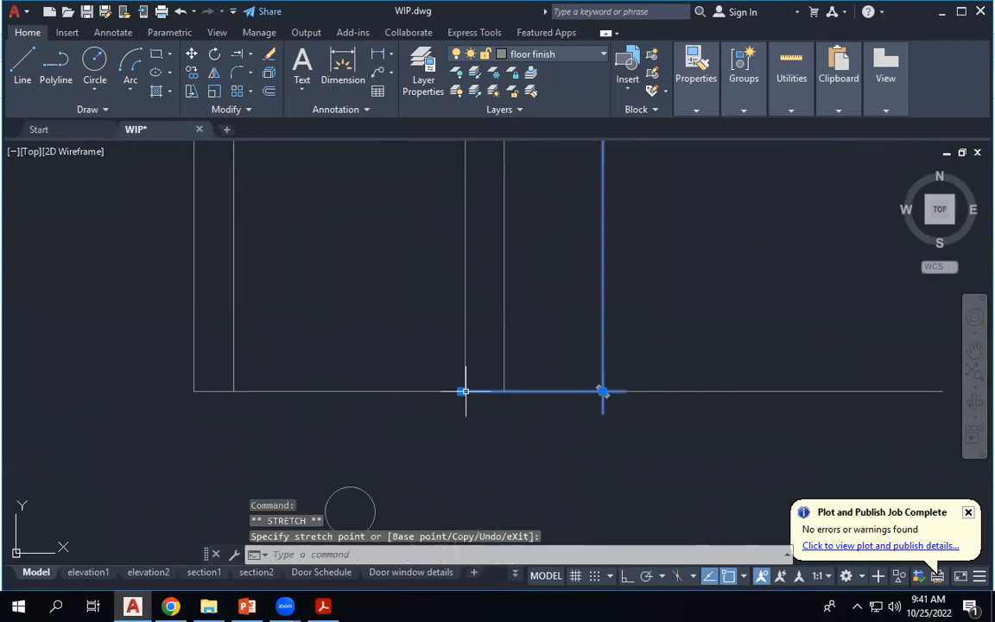
pyautogui.click(543, 392)
pyautogui.scroll(-4, 654, 450)
pyautogui.press('Escape')
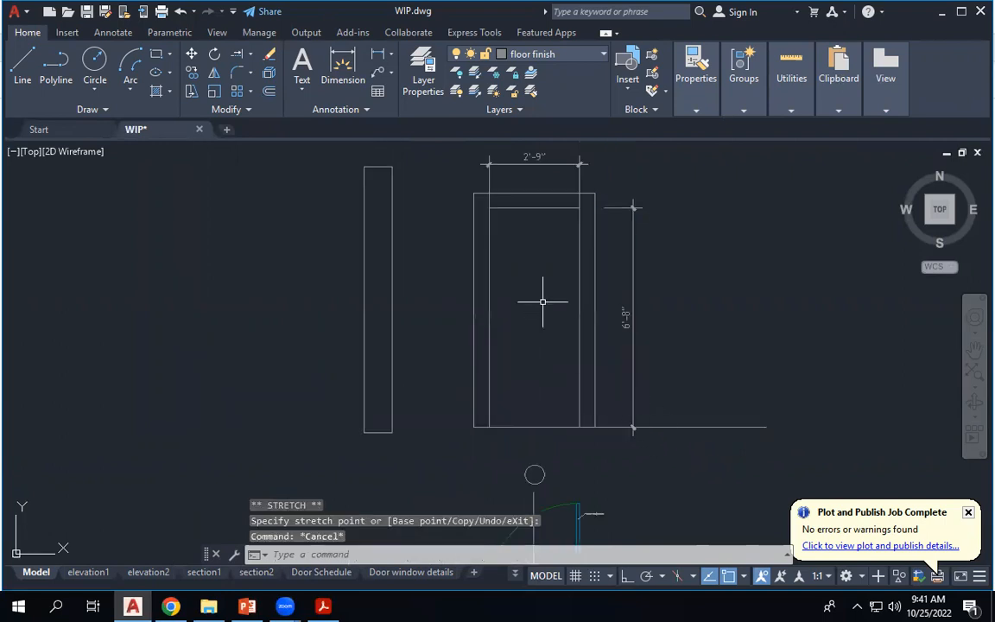
# Shorten both extension lines of the door width dimension so they start above the outer rectangle's top edge.
pyautogui.scroll(3, 563, 219)
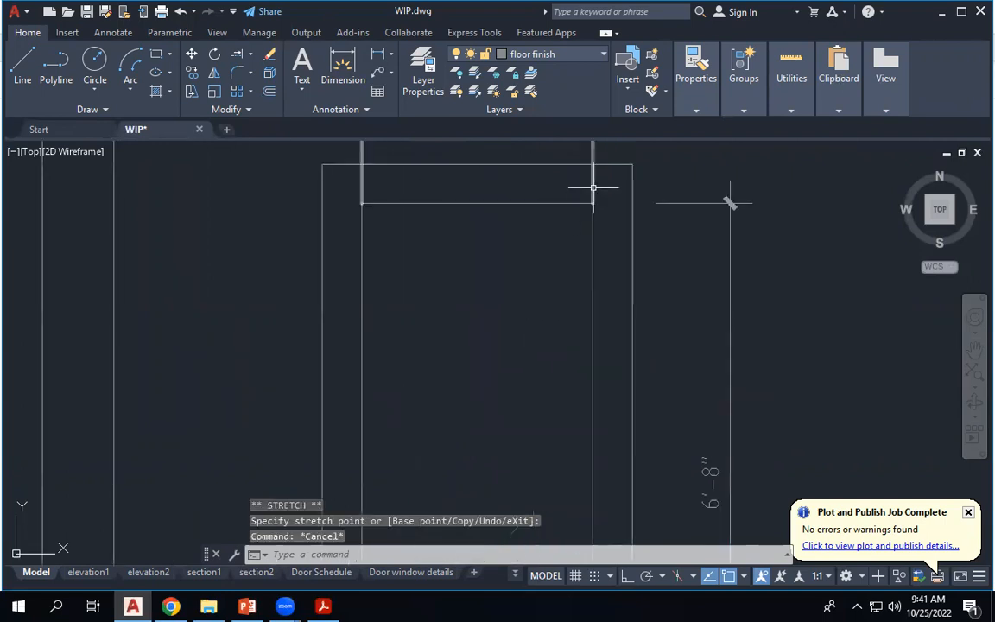
pyautogui.click(593, 187)
pyautogui.scroll(-2, 588, 221)
pyautogui.scroll(2, 594, 173)
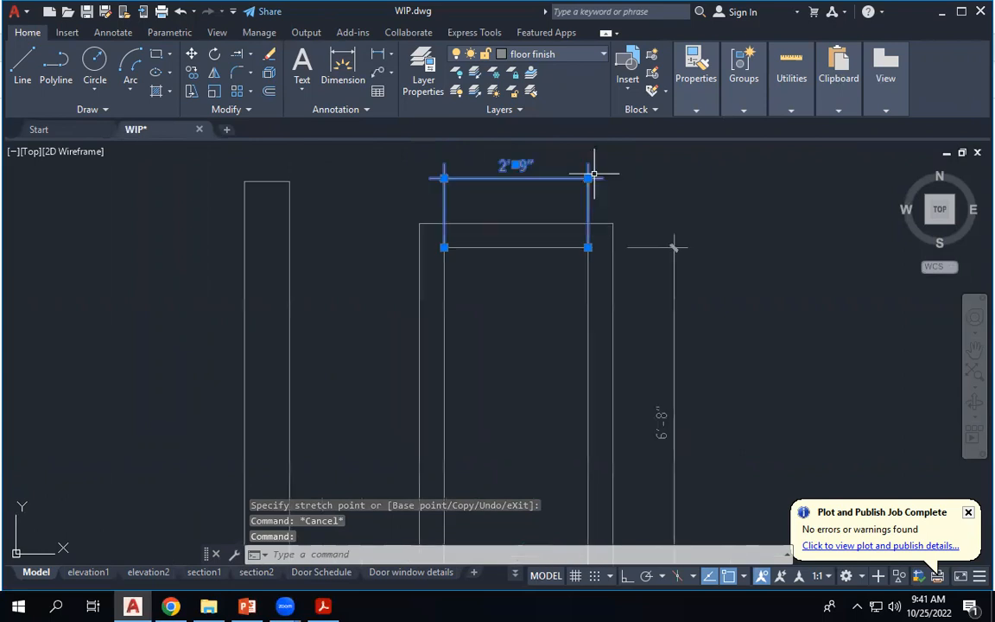
pyautogui.click(585, 292)
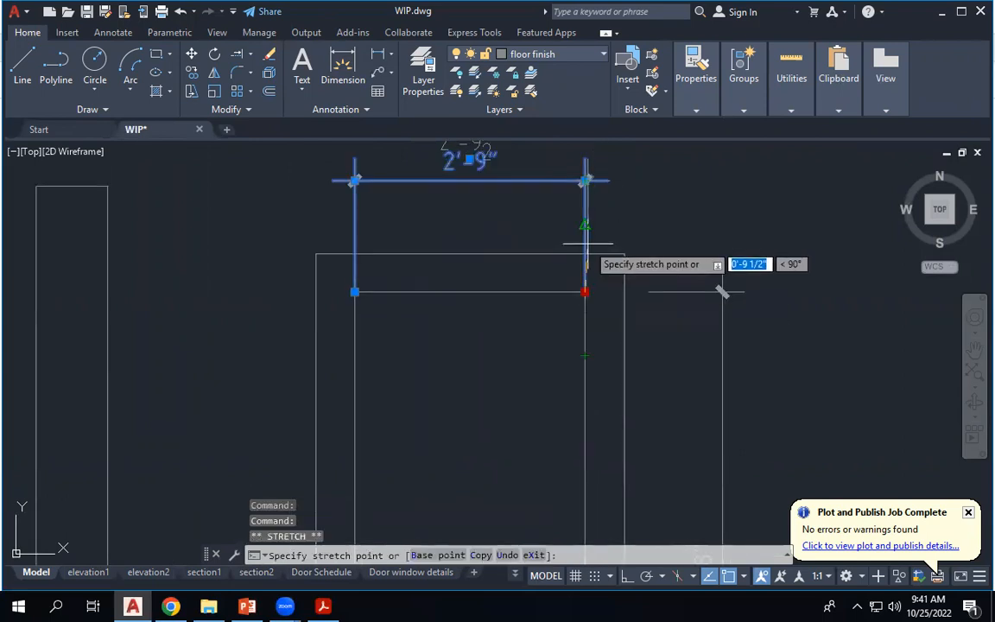
pyautogui.click(584, 226)
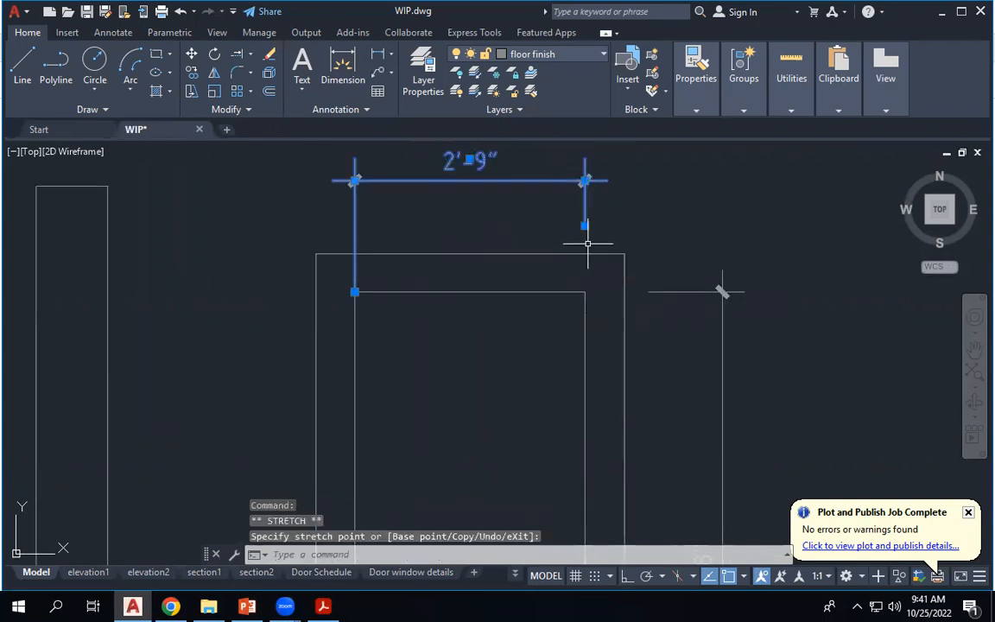
pyautogui.click(355, 292)
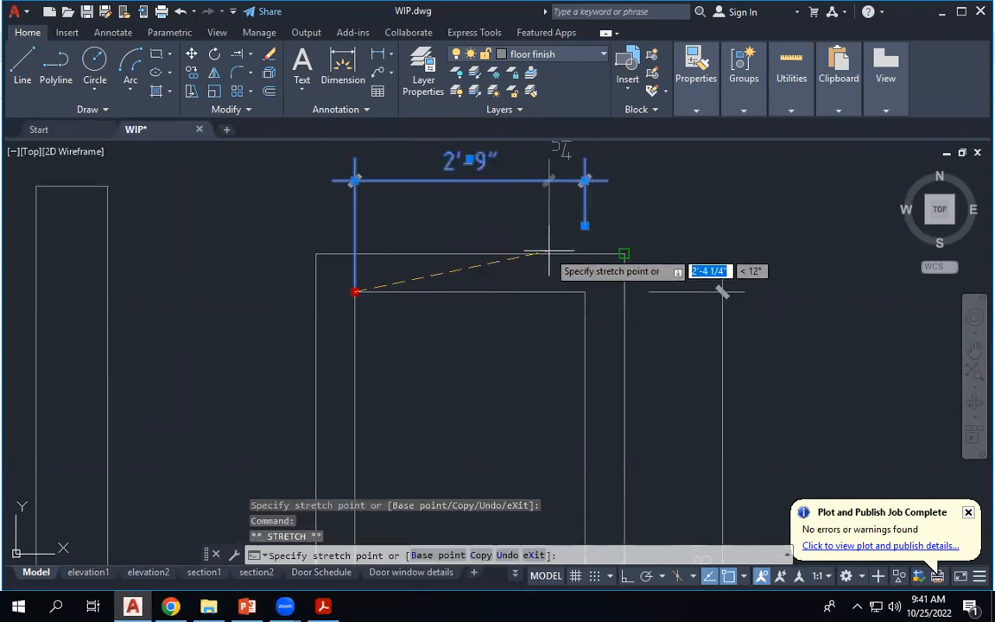
pyautogui.click(354, 225)
pyautogui.press('Escape')
pyautogui.press('Escape')
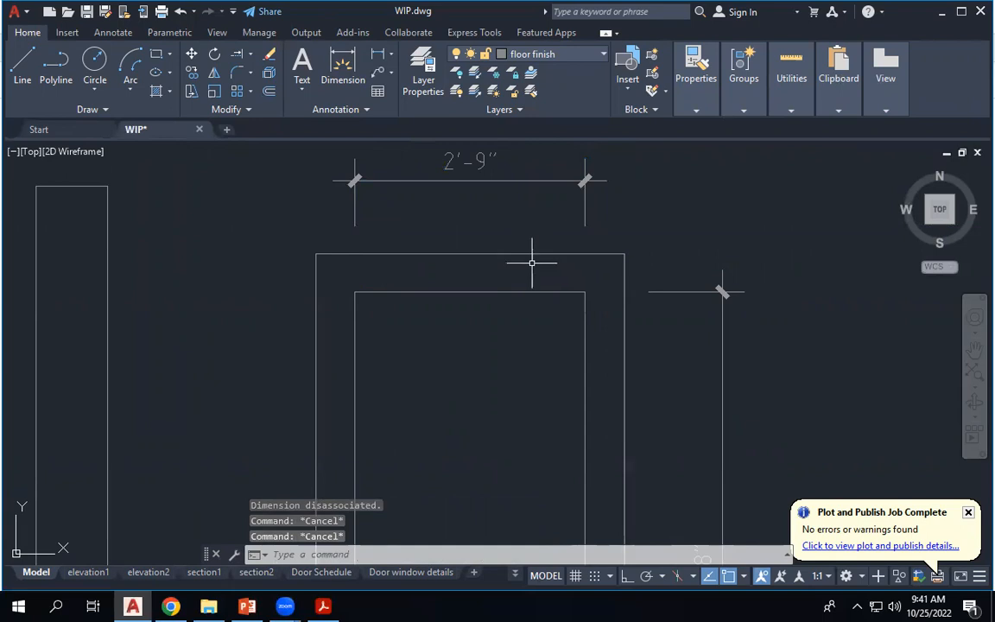
# Examine the door elevation's frame and compare it with the left jamb and architrave detail in the D1 plan.
pyautogui.scroll(-7, 532, 262)
pyautogui.scroll(3, 645, 284)
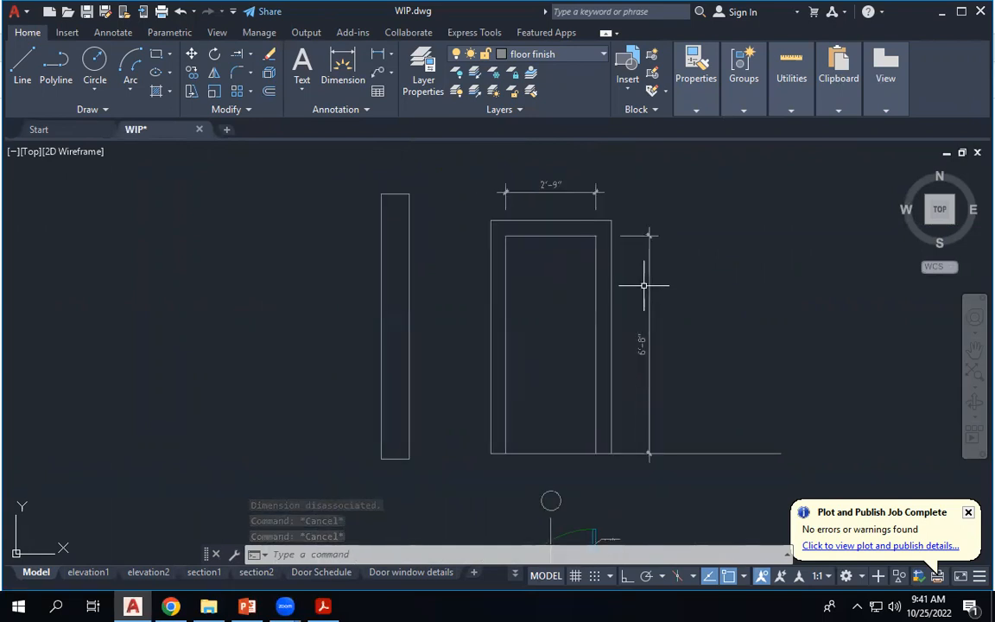
pyautogui.scroll(5, 510, 238)
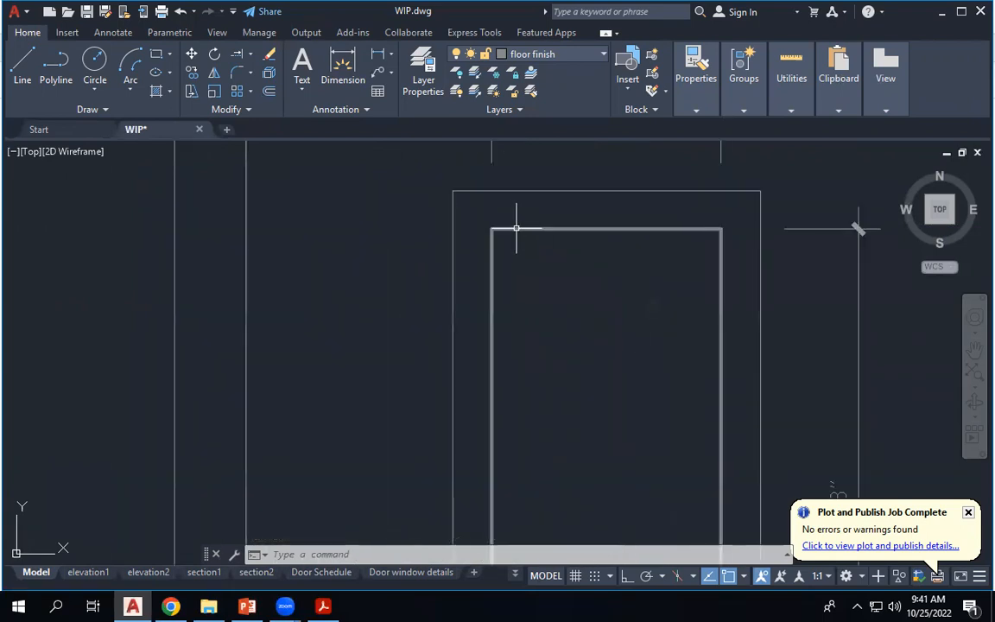
pyautogui.scroll(-3, 620, 215)
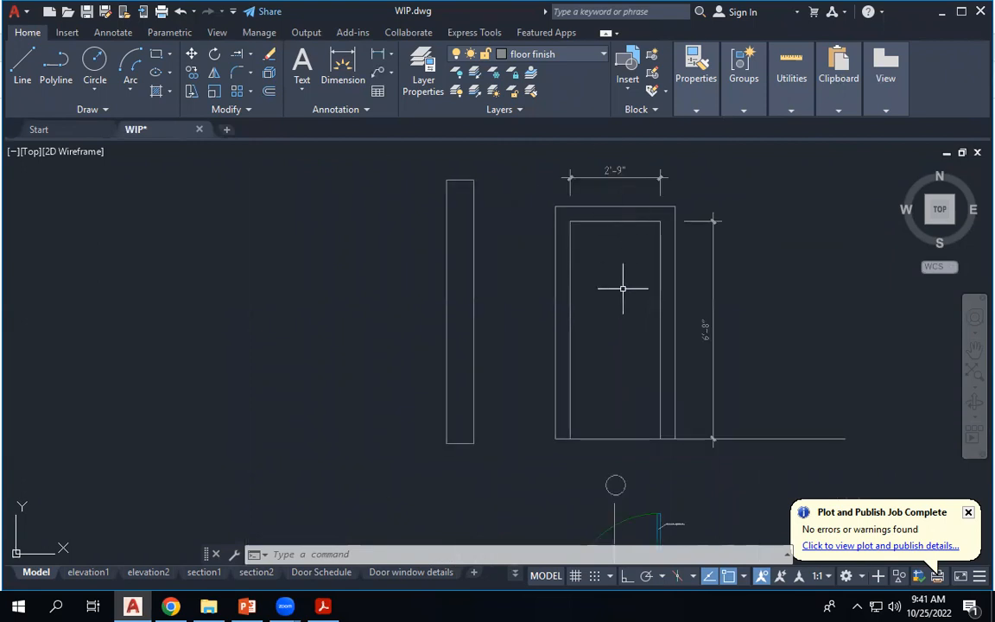
pyautogui.scroll(-3, 609, 295)
pyautogui.scroll(4, 579, 415)
pyautogui.scroll(2, 452, 352)
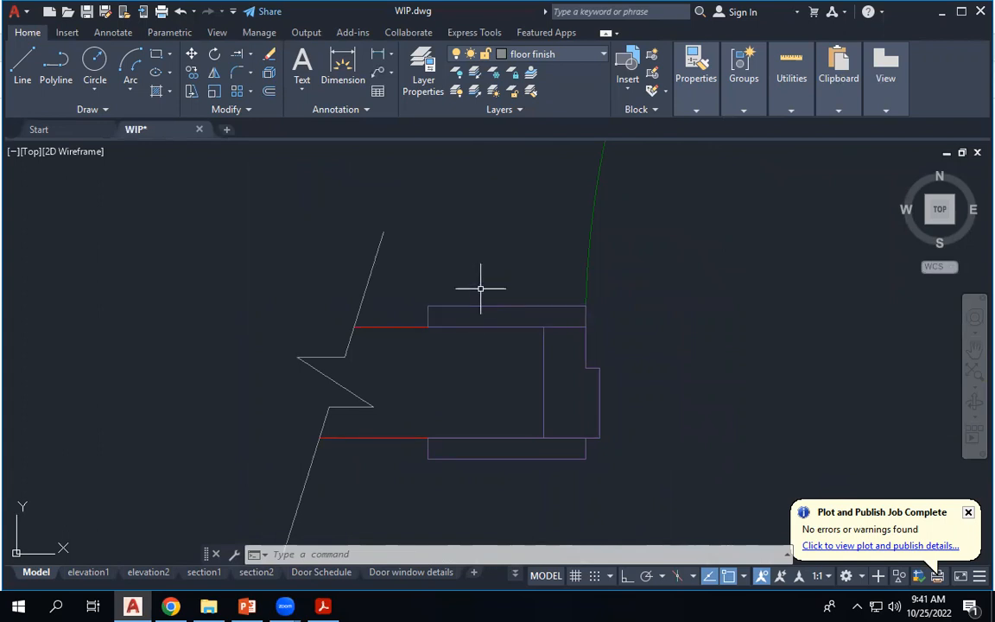
pyautogui.scroll(-6, 482, 277)
pyautogui.scroll(3, 493, 307)
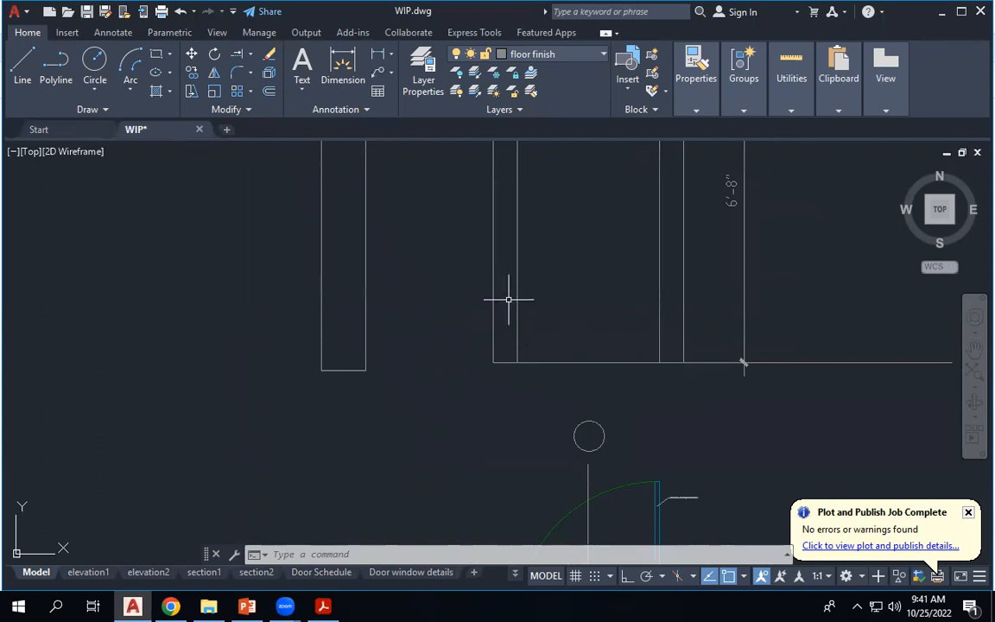
pyautogui.click(55, 67)
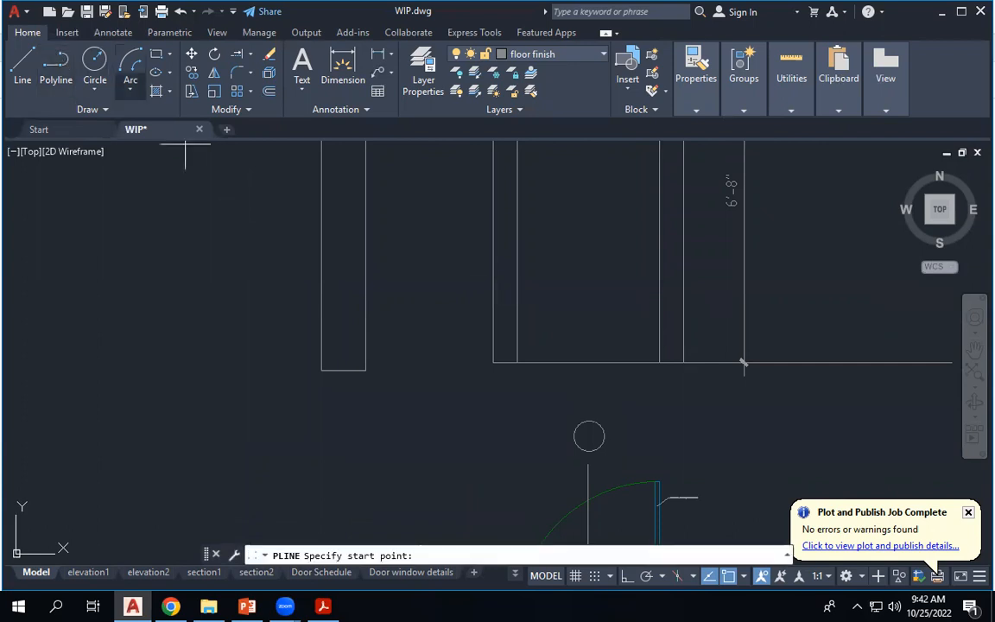
pyautogui.click(502, 361)
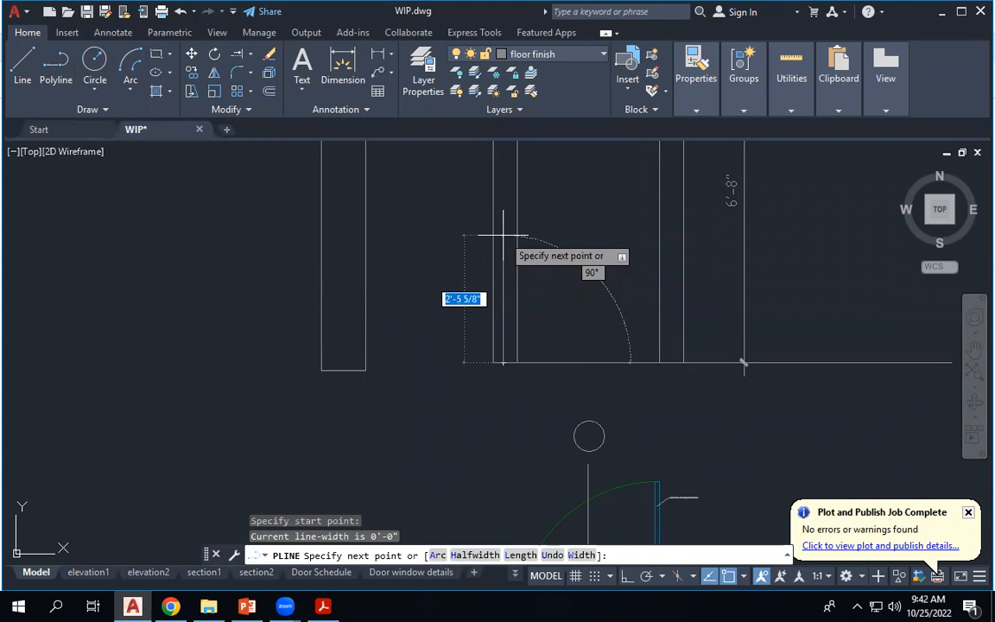
pyautogui.press('Escape')
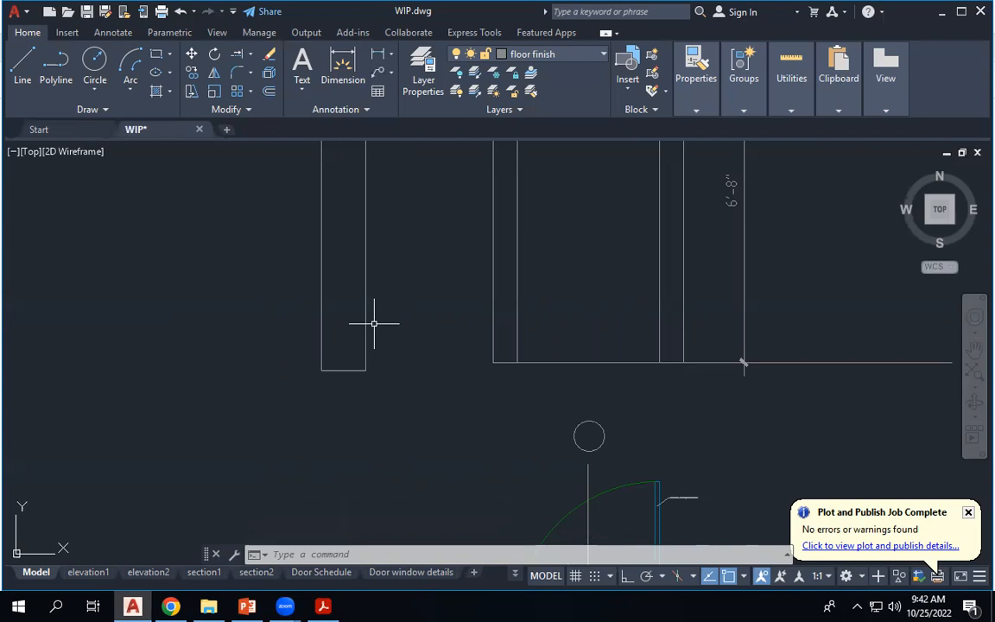
pyautogui.scroll(-3, 564, 250)
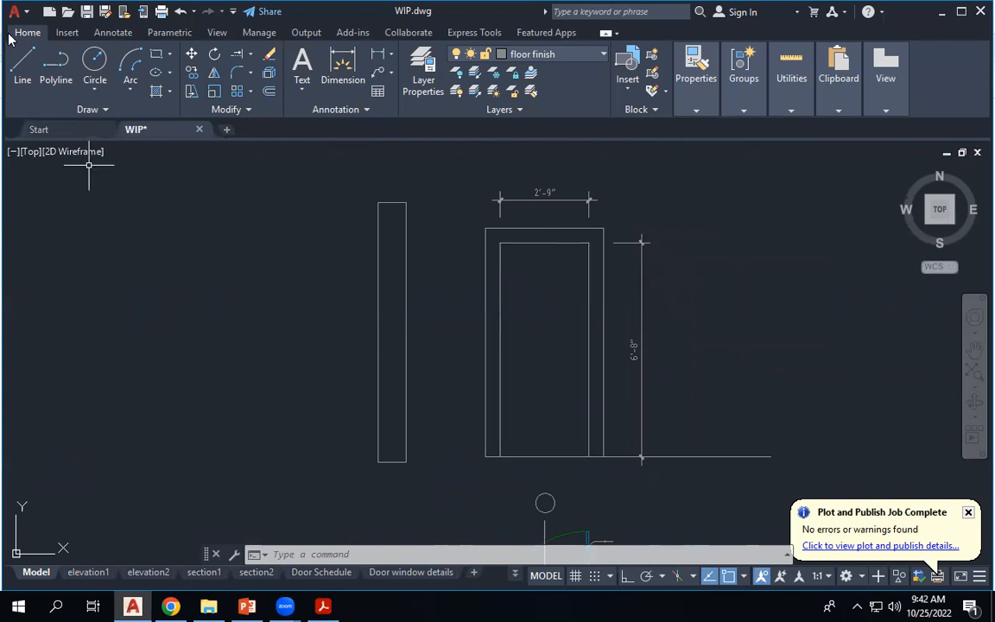
pyautogui.click(59, 65)
# Check the Door Details slide in PowerPoint for the door panel layout and return to the AutoCAD drawing.
pyautogui.click(247, 606)
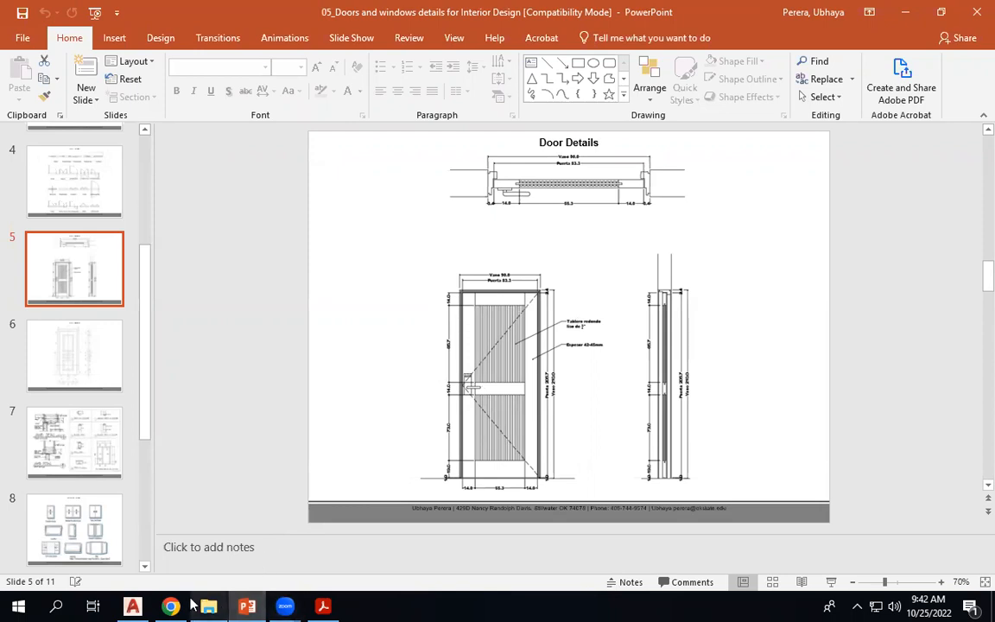
pyautogui.click(132, 606)
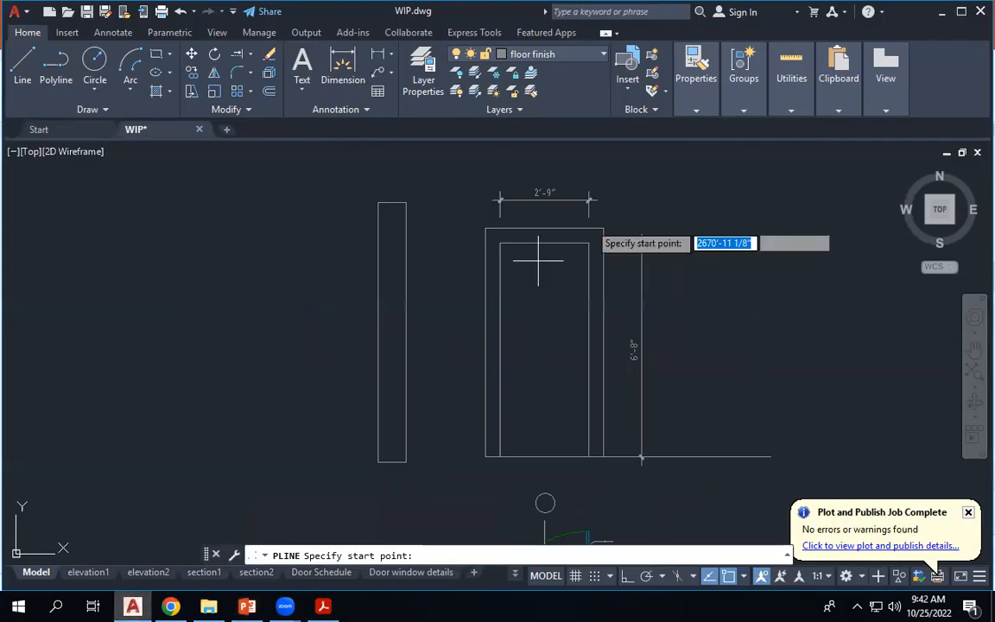
# Offset the door elevation's inner rectangle 6" inward to form the panel outline.
pyautogui.click(47, 65)
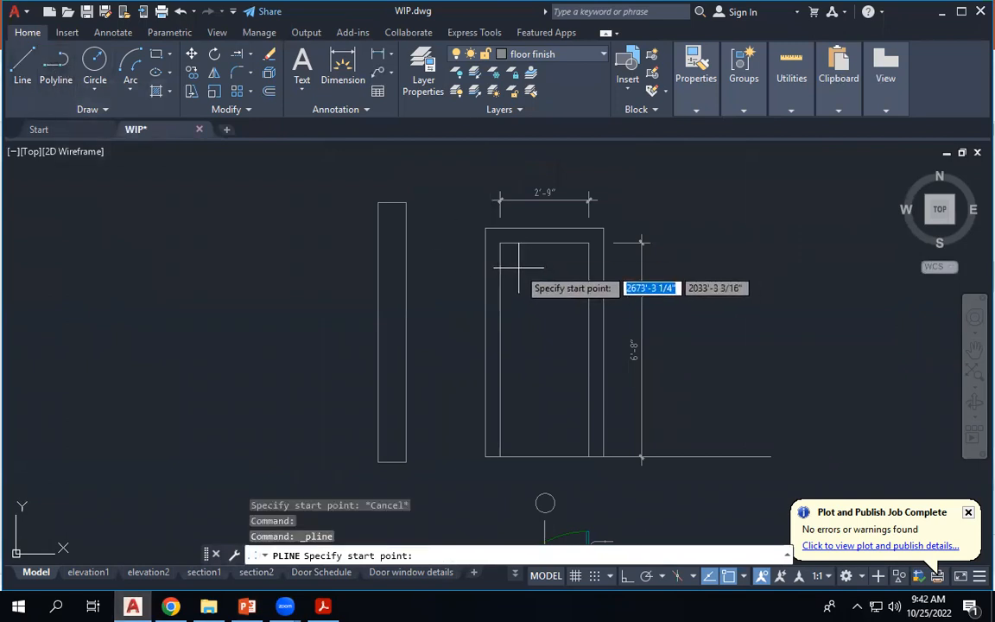
pyautogui.click(267, 95)
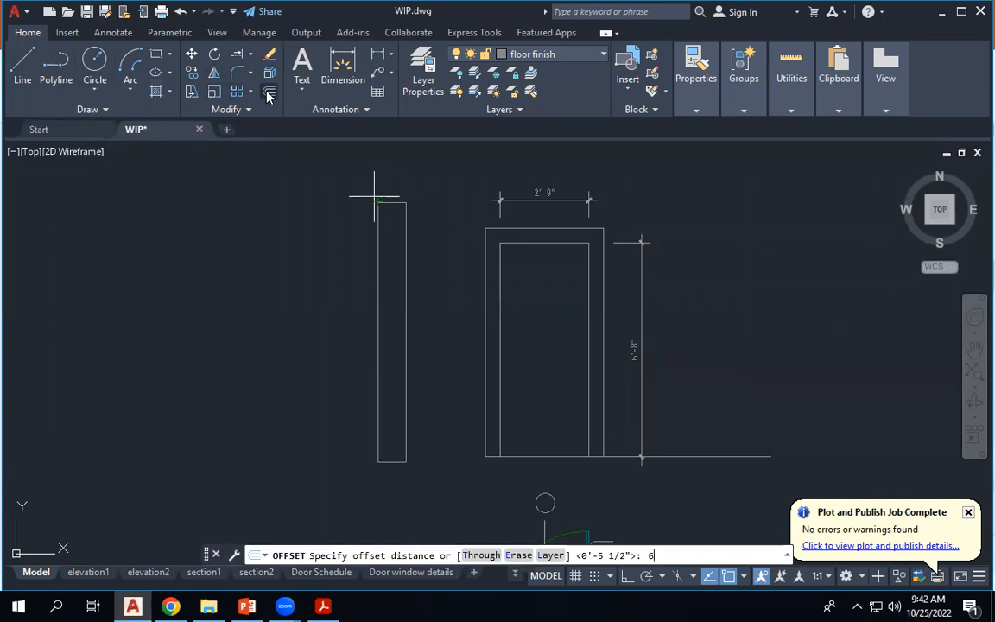
pyautogui.press('Return')
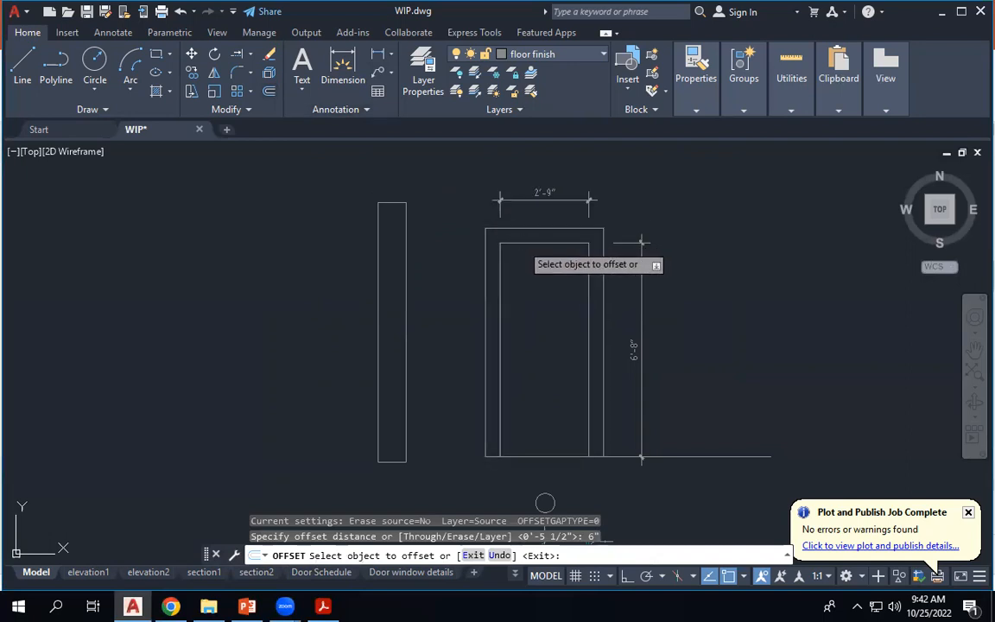
pyautogui.click(519, 245)
pyautogui.click(529, 276)
pyautogui.rightClick(530, 280)
pyautogui.click(568, 286)
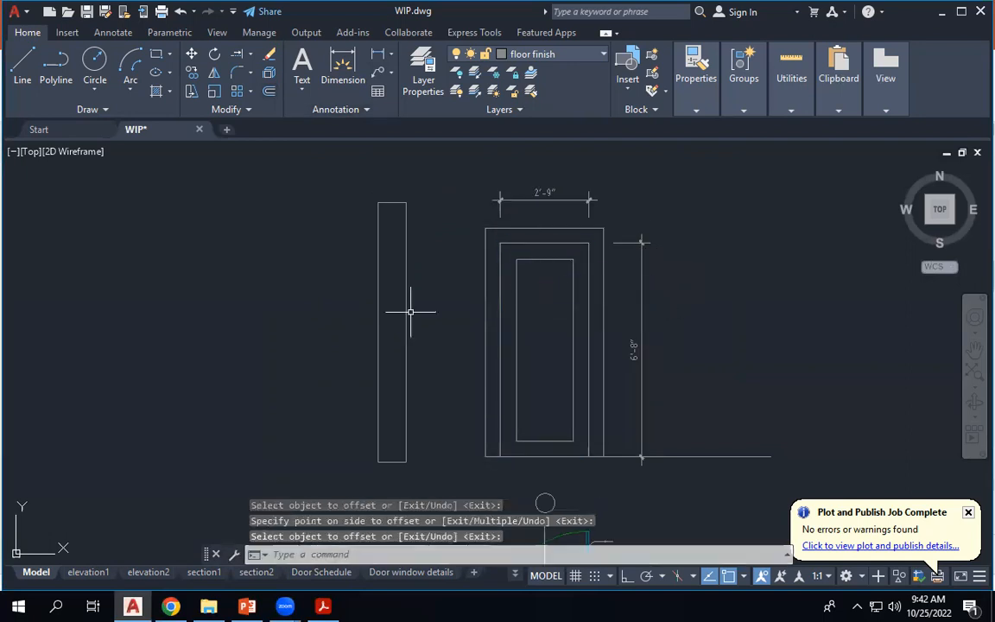
# Draw a horizontal polyline across the panel outline between the midpoints of its two vertical sides.
pyautogui.click(54, 68)
pyautogui.click(516, 350)
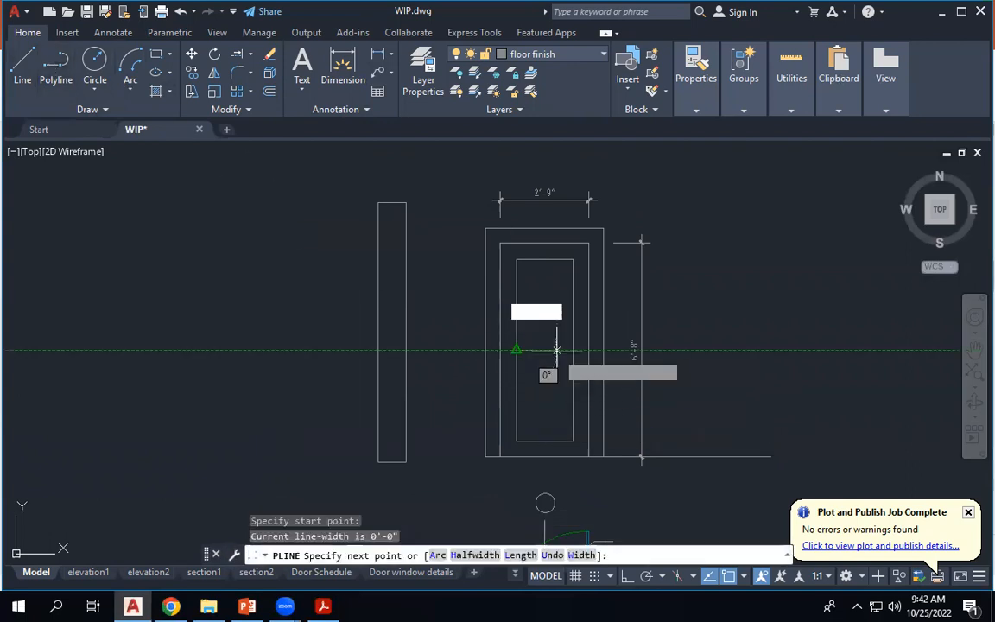
pyautogui.click(573, 350)
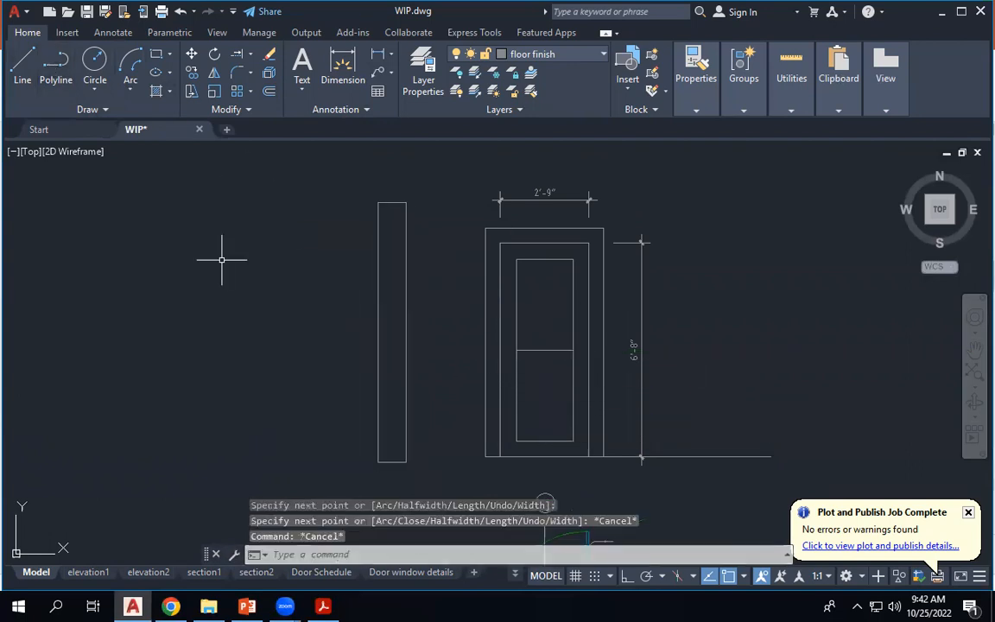
# Offset the panel's horizontal centre line 3" both upward and downward.
pyautogui.click(268, 93)
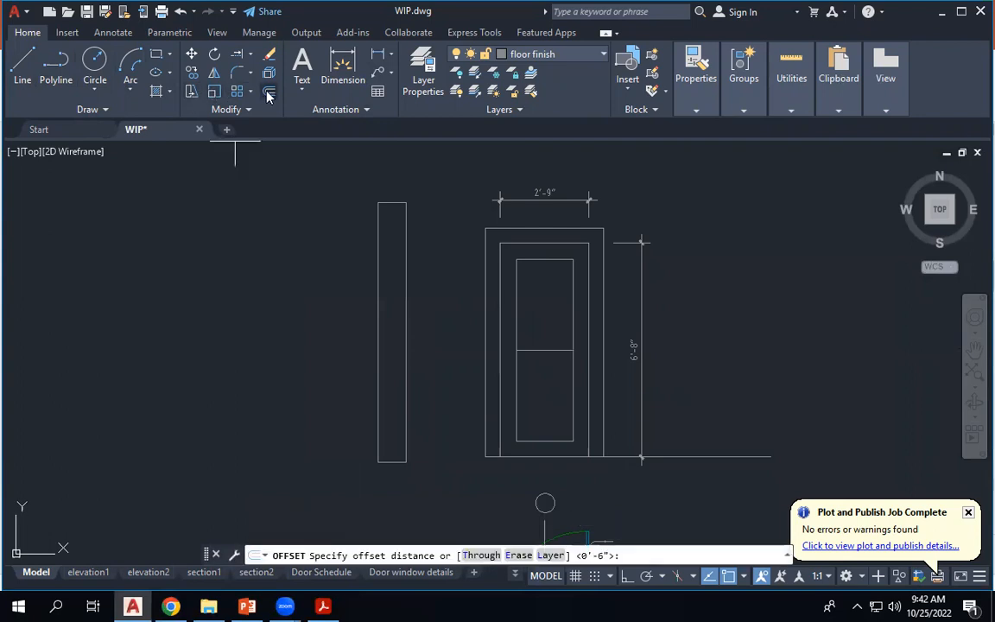
pyautogui.write('3"')
pyautogui.press('Return')
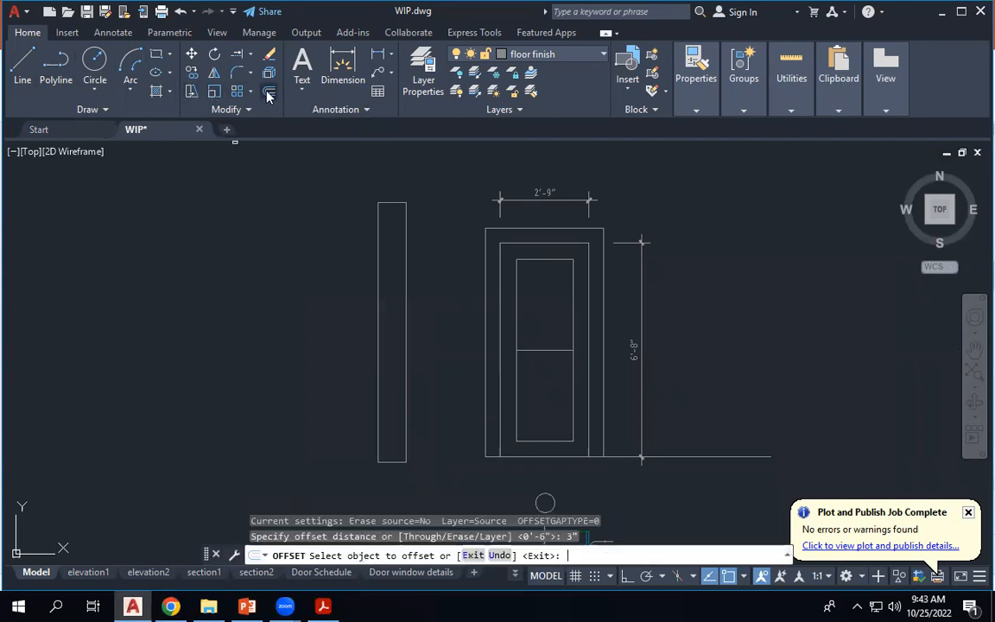
pyautogui.click(546, 350)
pyautogui.click(544, 344)
pyautogui.click(545, 350)
pyautogui.click(544, 356)
pyautogui.rightClick(544, 366)
pyautogui.click(574, 375)
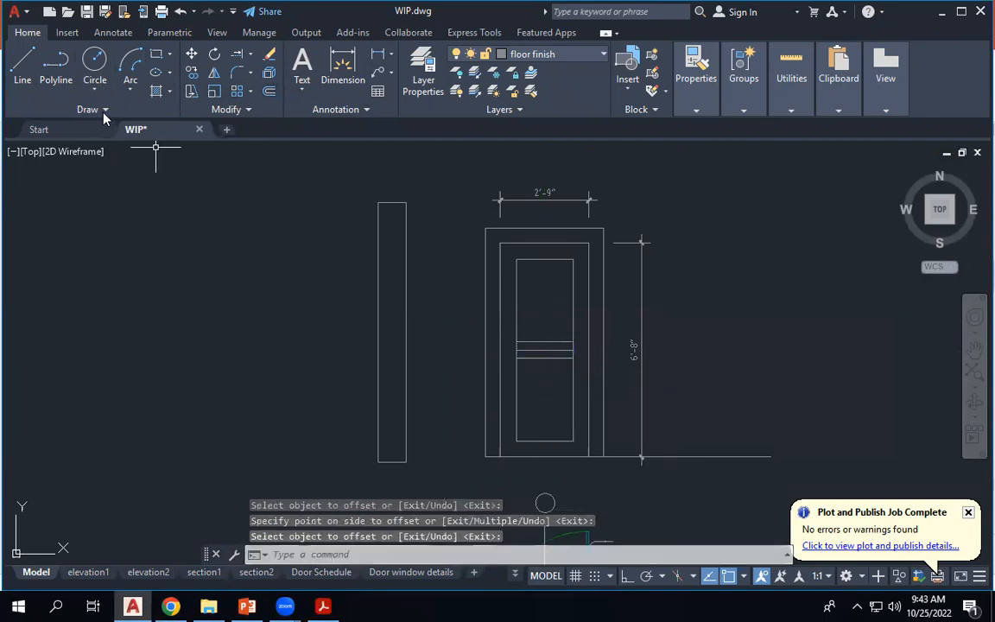
# Trim the panel outline's sides between the two offset lines and erase the centre line, leaving two separate door panels.
pyautogui.click(248, 58)
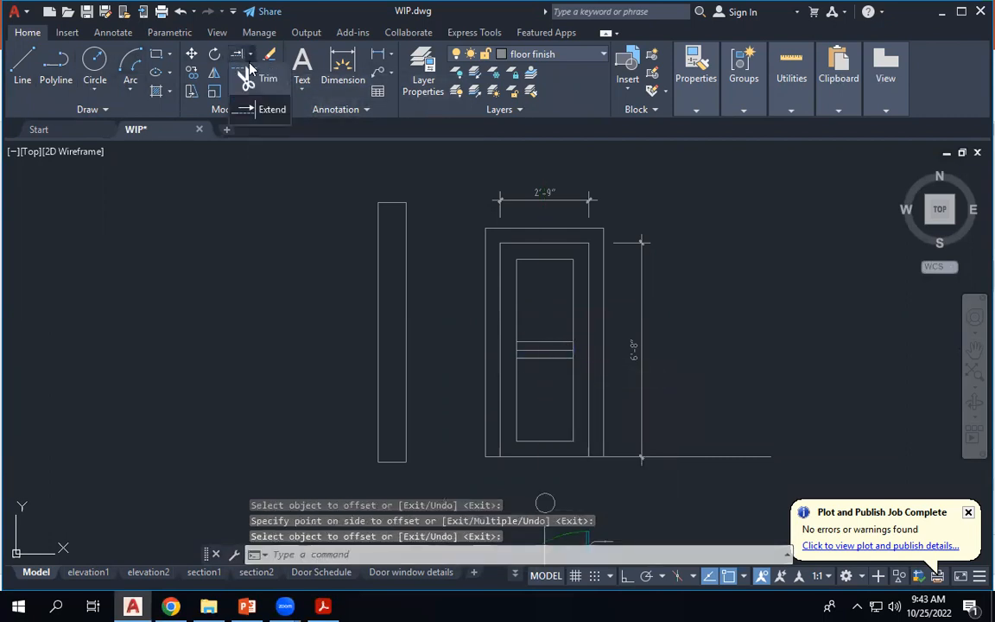
pyautogui.click(240, 78)
pyautogui.scroll(5, 544, 354)
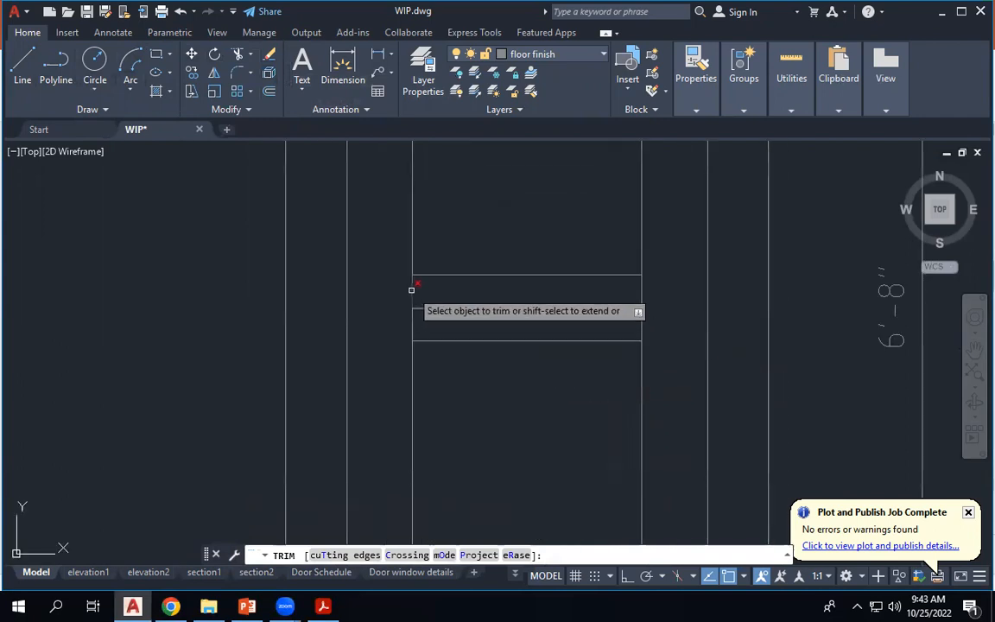
pyautogui.click(412, 289)
pyautogui.click(413, 322)
pyautogui.click(641, 291)
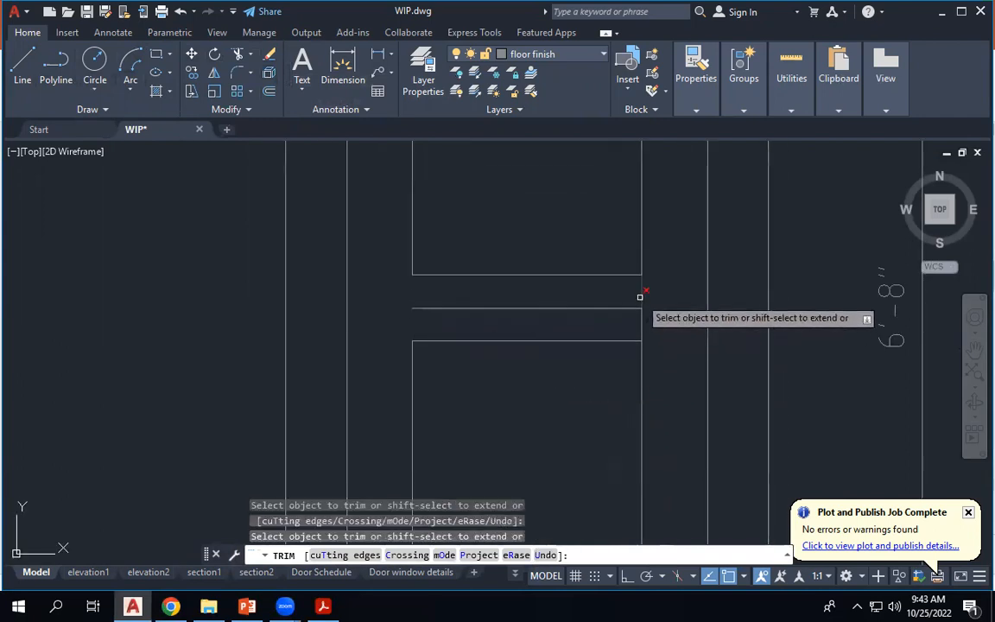
pyautogui.scroll(-5, 630, 311)
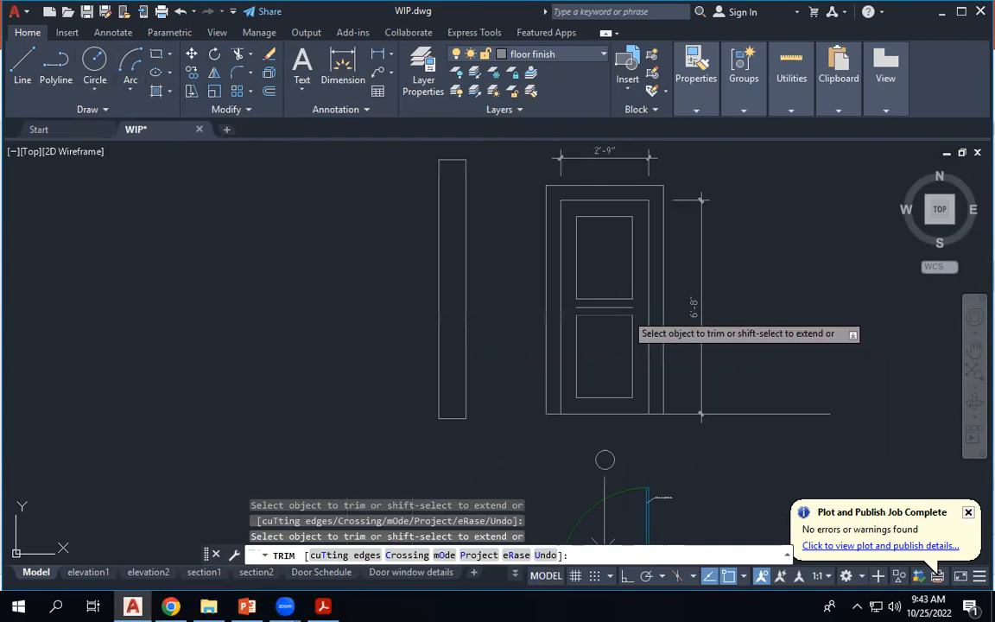
pyautogui.press('Escape')
pyautogui.press('Escape')
pyautogui.click(596, 306)
pyautogui.press('Delete')
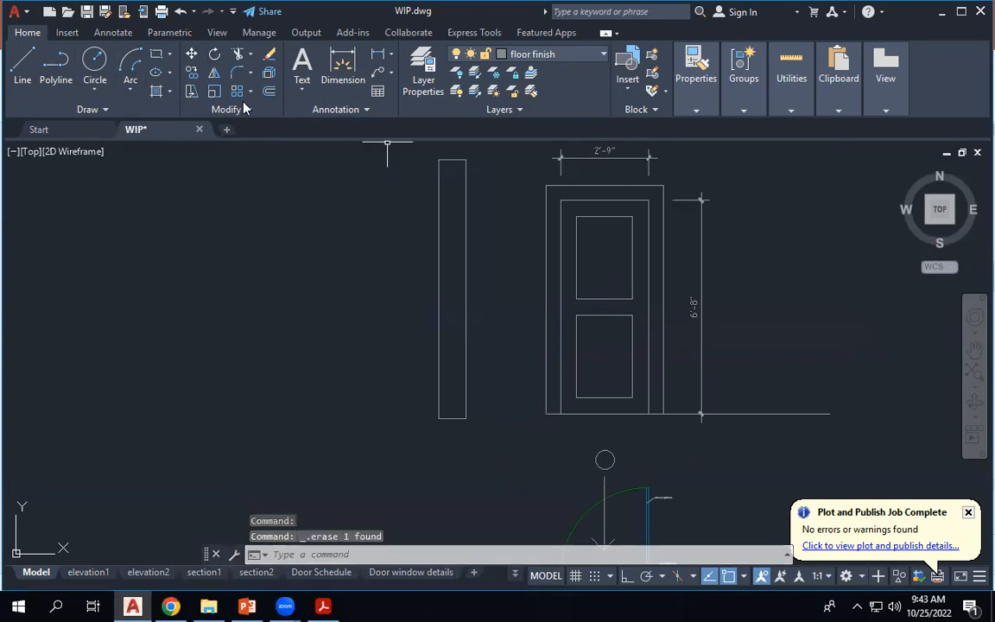
# Hatch the upper door panel with the ANSI31 pattern.
pyautogui.click(157, 92)
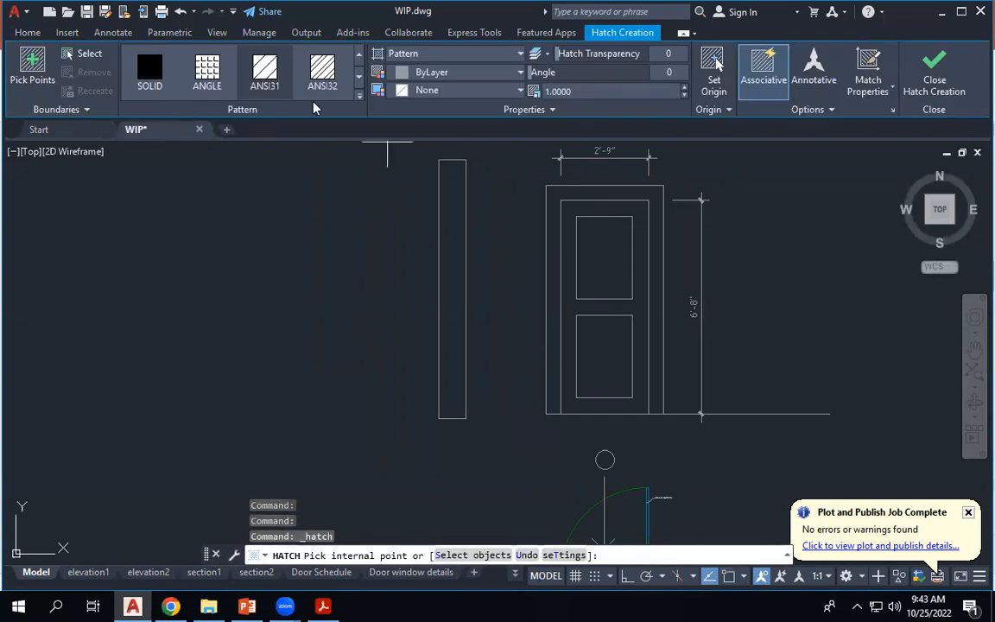
pyautogui.click(600, 257)
pyautogui.scroll(4, 611, 263)
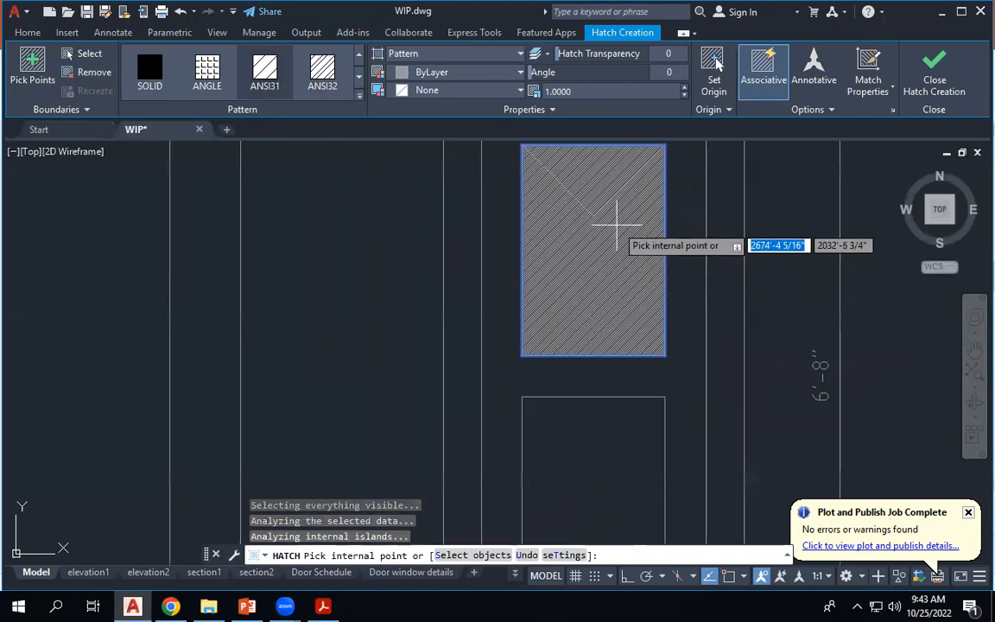
pyautogui.scroll(2, 617, 225)
pyautogui.press('Return')
pyautogui.scroll(-4, 575, 256)
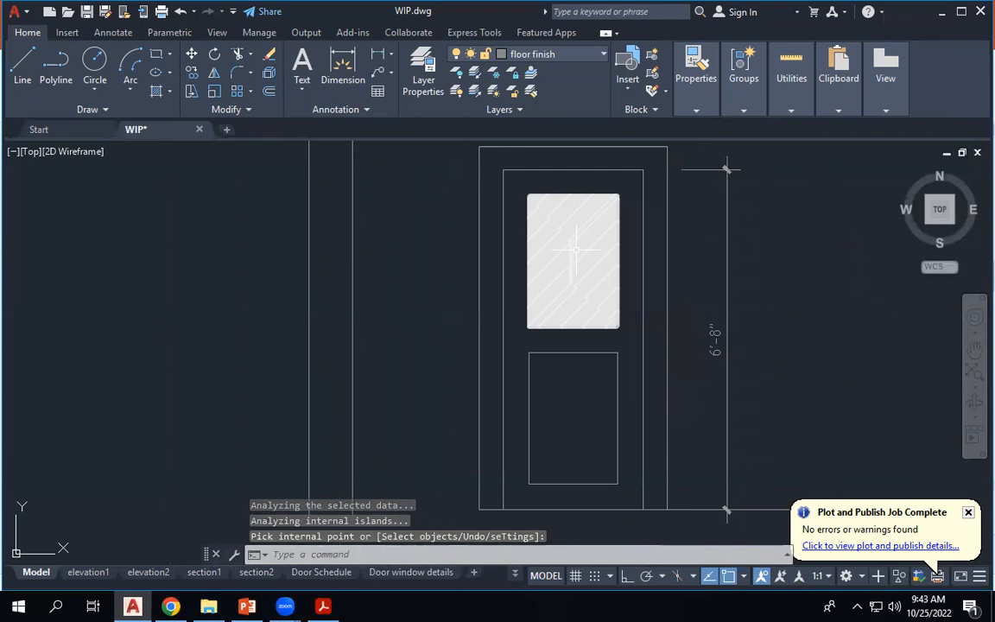
# Set the upper panel hatch's angle to 45.
pyautogui.click(574, 250)
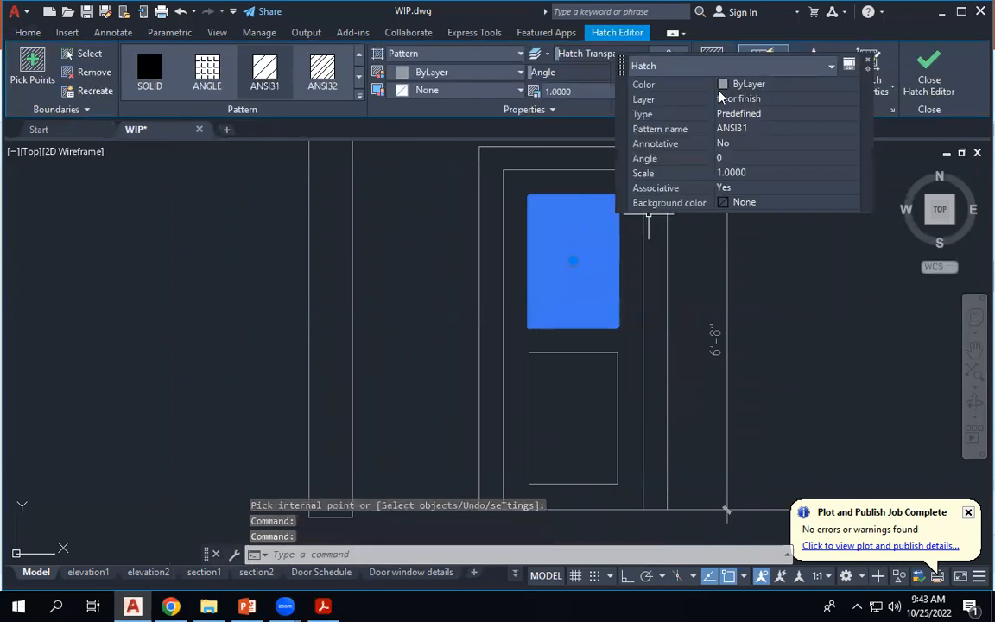
pyautogui.press('Escape')
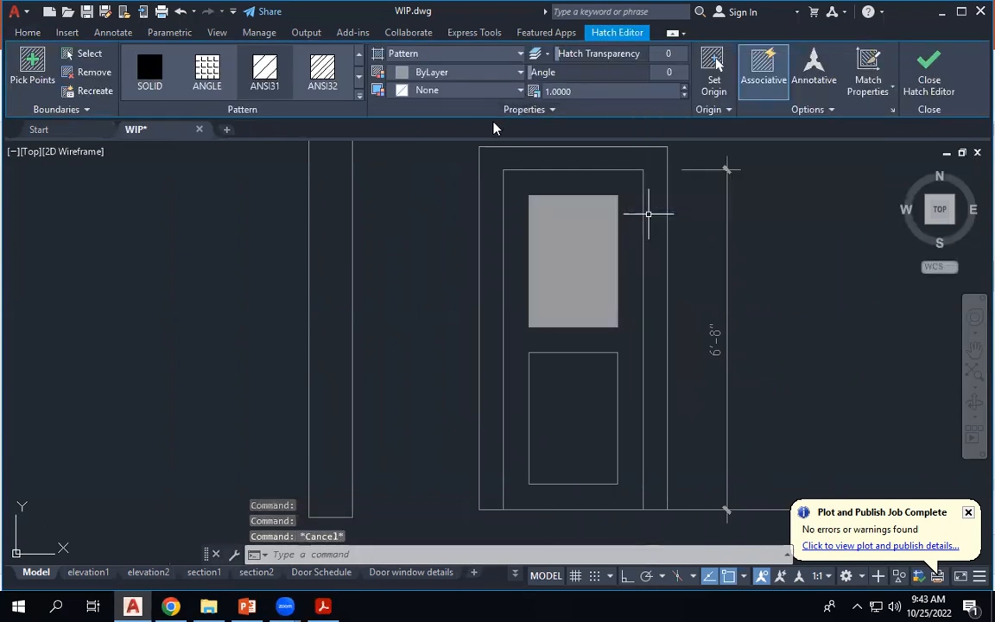
pyautogui.click(583, 230)
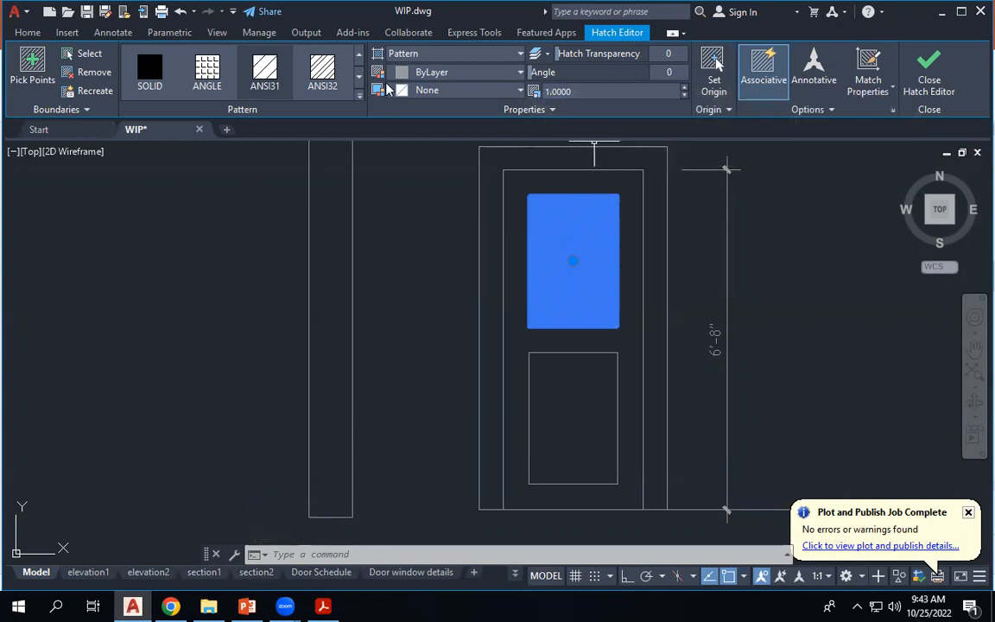
pyautogui.click(671, 73)
pyautogui.write('45')
pyautogui.press('Return')
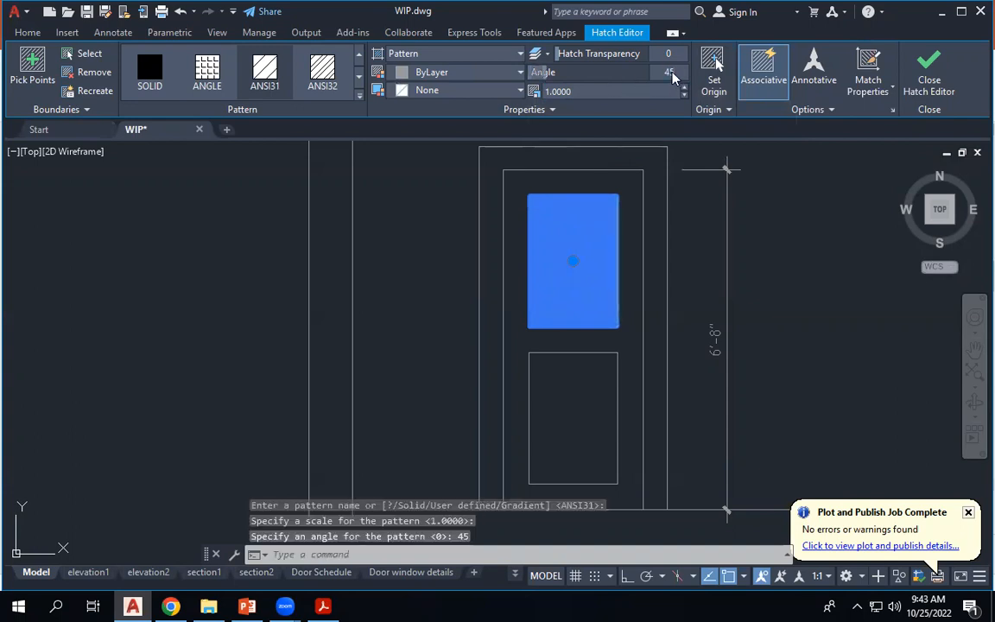
# Try scales of 50 and 25 for the upper panel's hatch.
pyautogui.click(597, 92)
pyautogui.write('50')
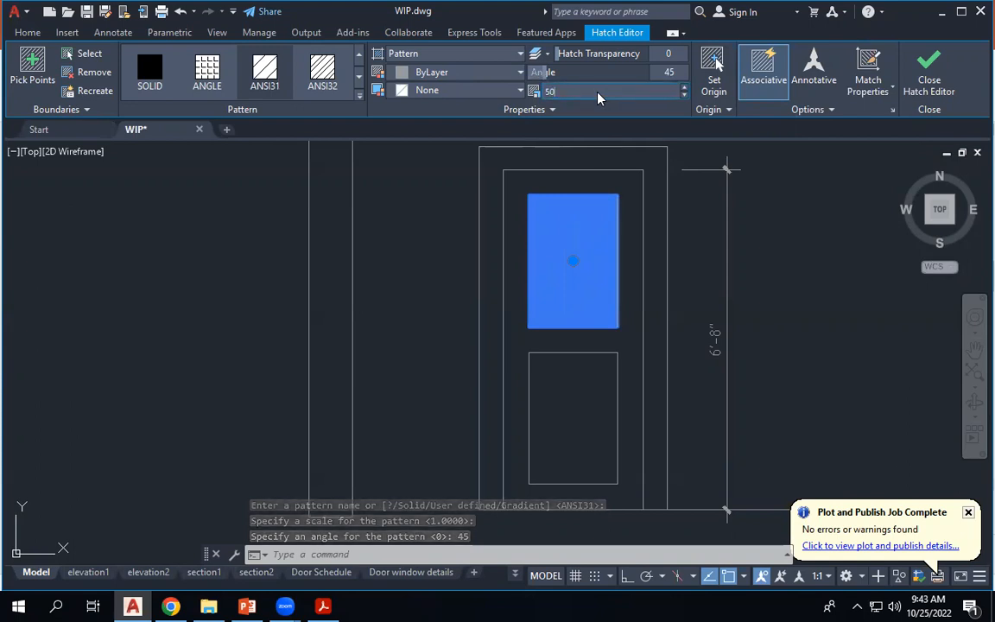
pyautogui.press('Return')
pyautogui.click(597, 91)
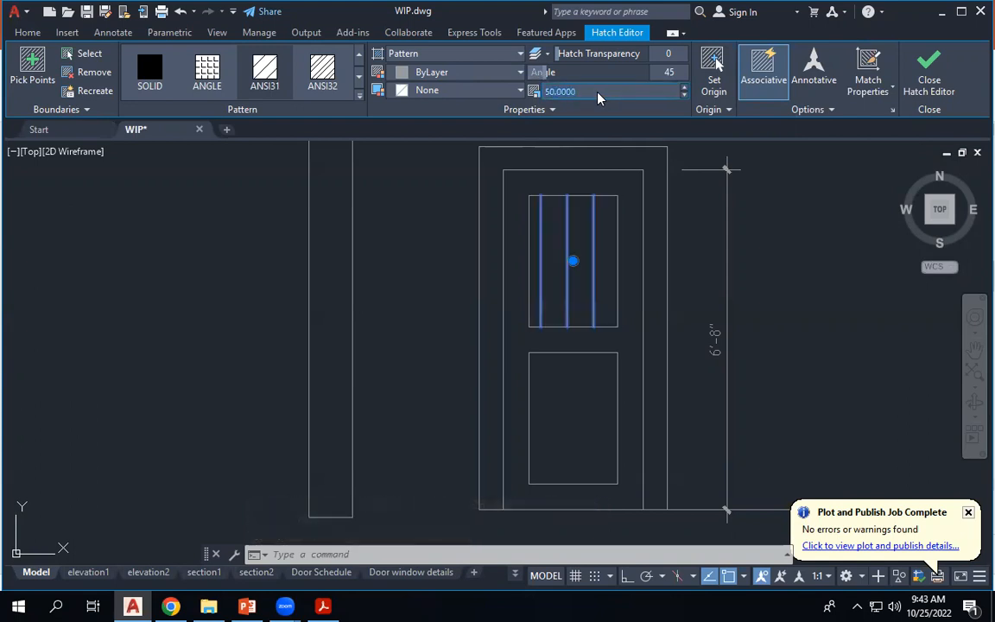
pyautogui.write('25')
pyautogui.press('Return')
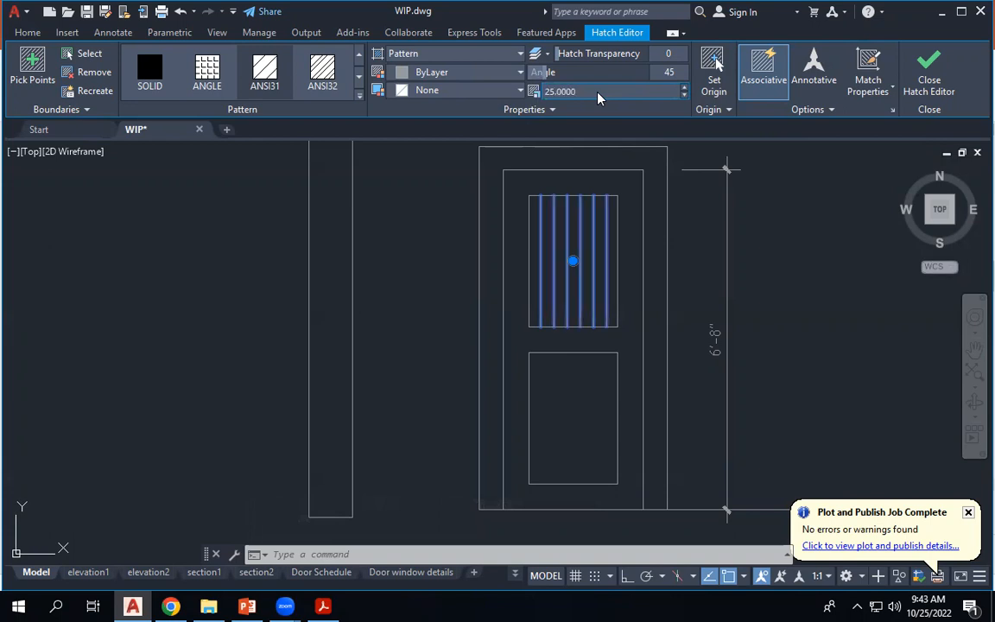
# Set the upper panel hatch's scale to 10 and deselect the hatch.
pyautogui.click(596, 91)
pyautogui.write('10')
pyautogui.press('Return')
pyautogui.click(428, 204)
pyautogui.press('Escape')
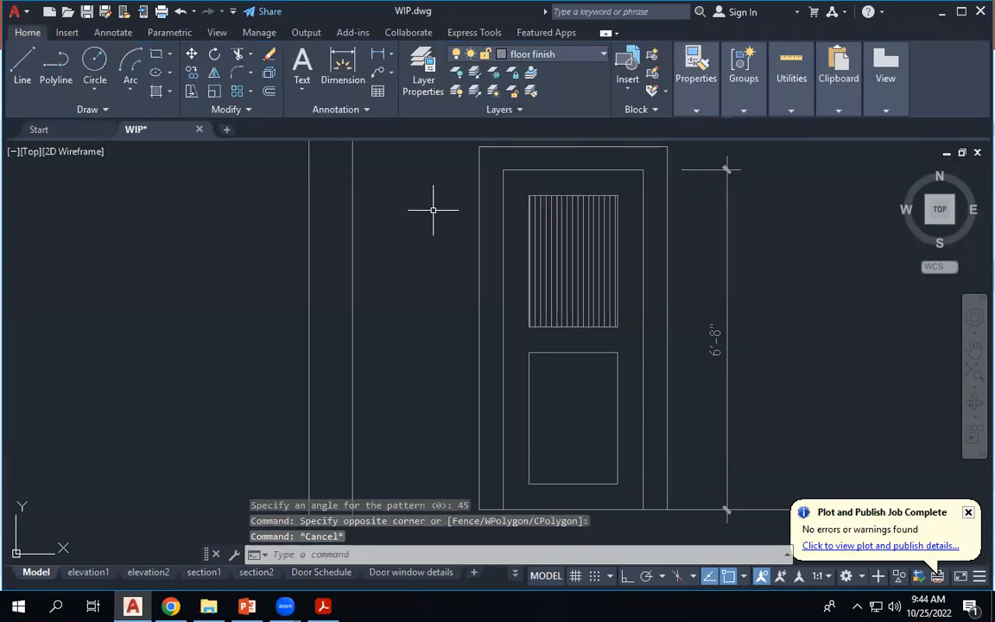
# Try moving the hatch origin to the upper panel's top-left corner and undo the change.
pyautogui.scroll(5, 576, 200)
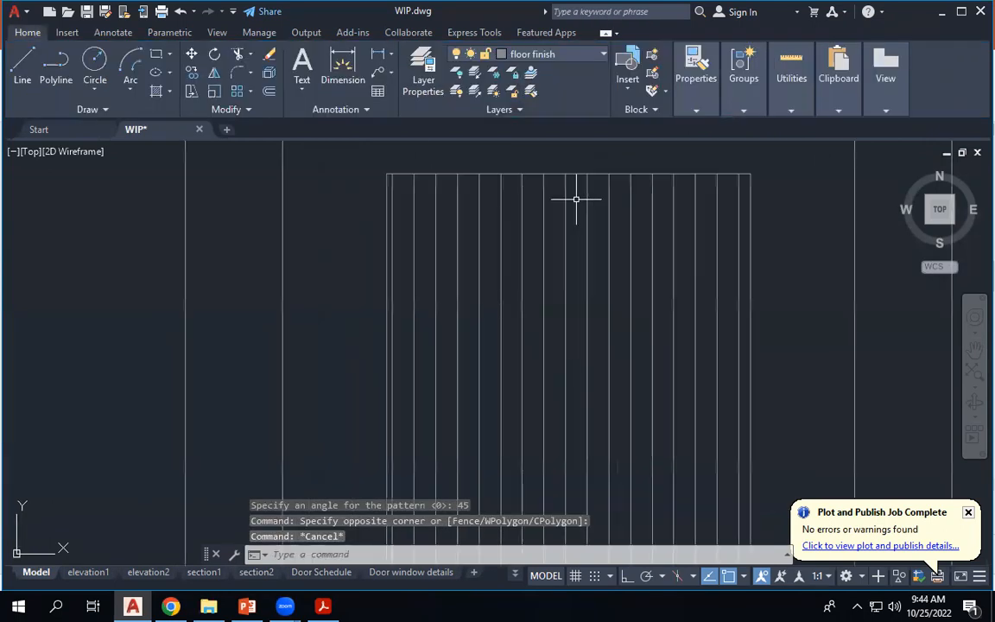
pyautogui.click(567, 199)
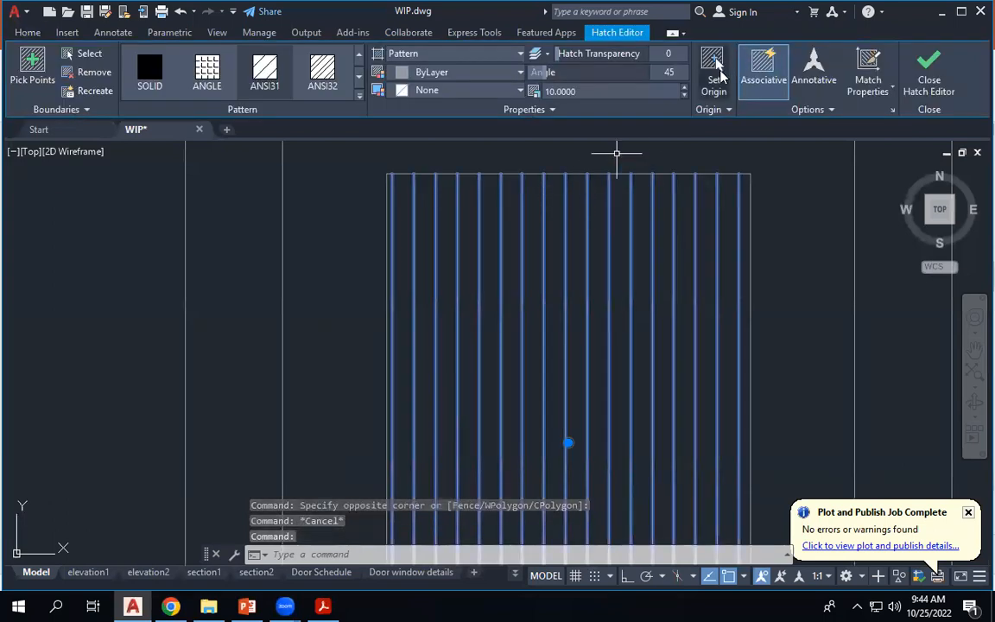
pyautogui.click(715, 79)
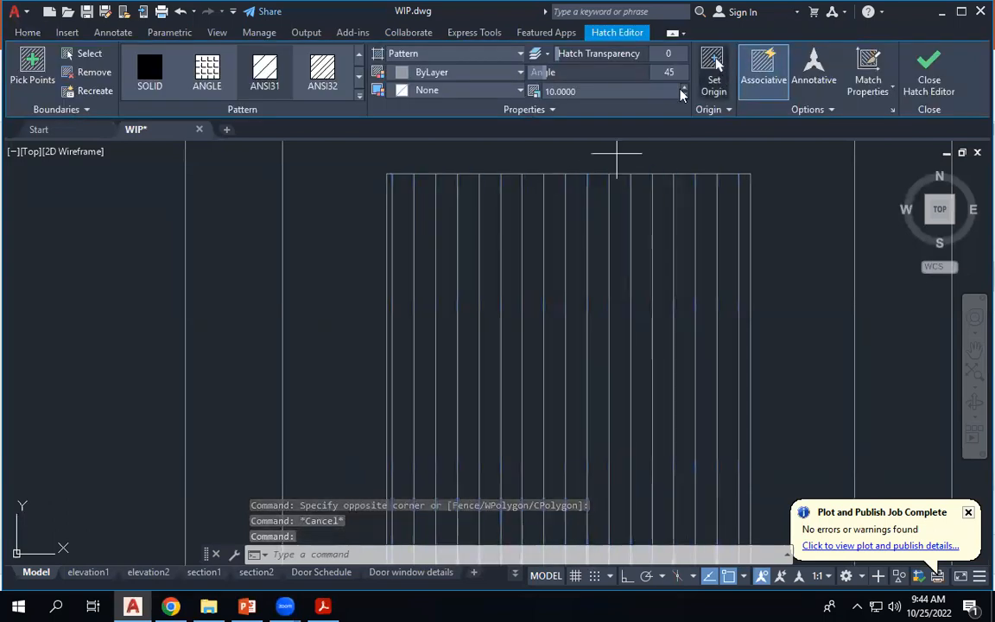
pyautogui.click(386, 174)
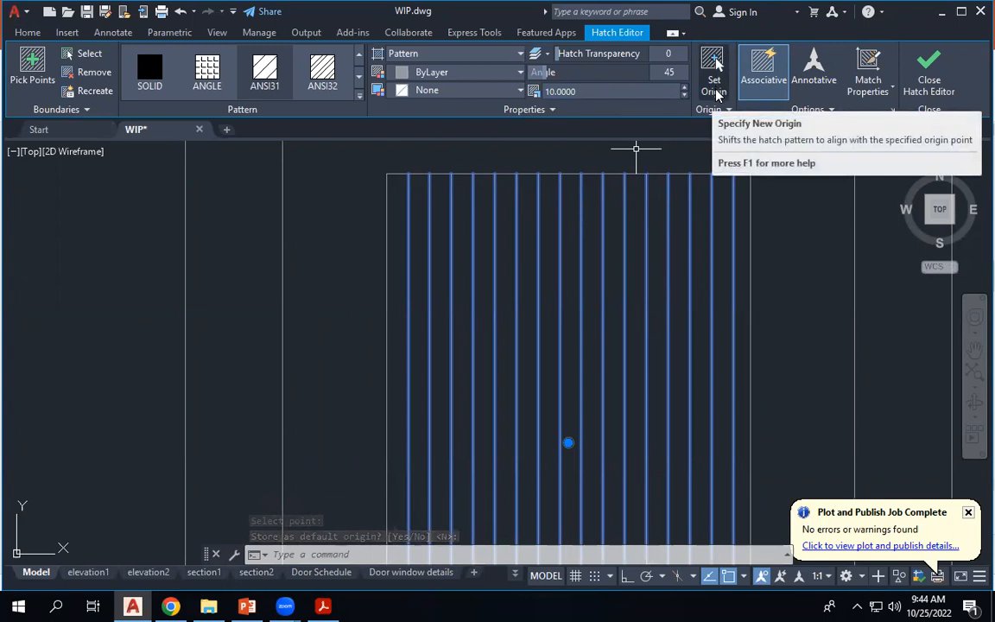
pyautogui.hotkey('ctrl', 'z')
# Set the upper panel hatch's origin at the panel's top-left corner so the vertical lines align with its edge.
pyautogui.scroll(5, 393, 184)
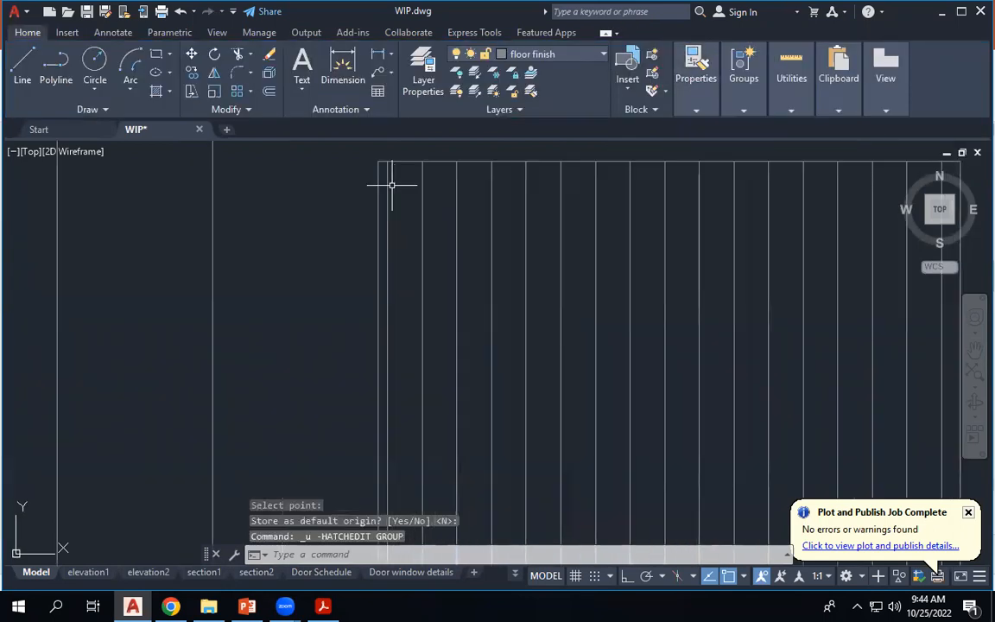
pyautogui.scroll(-2, 599, 226)
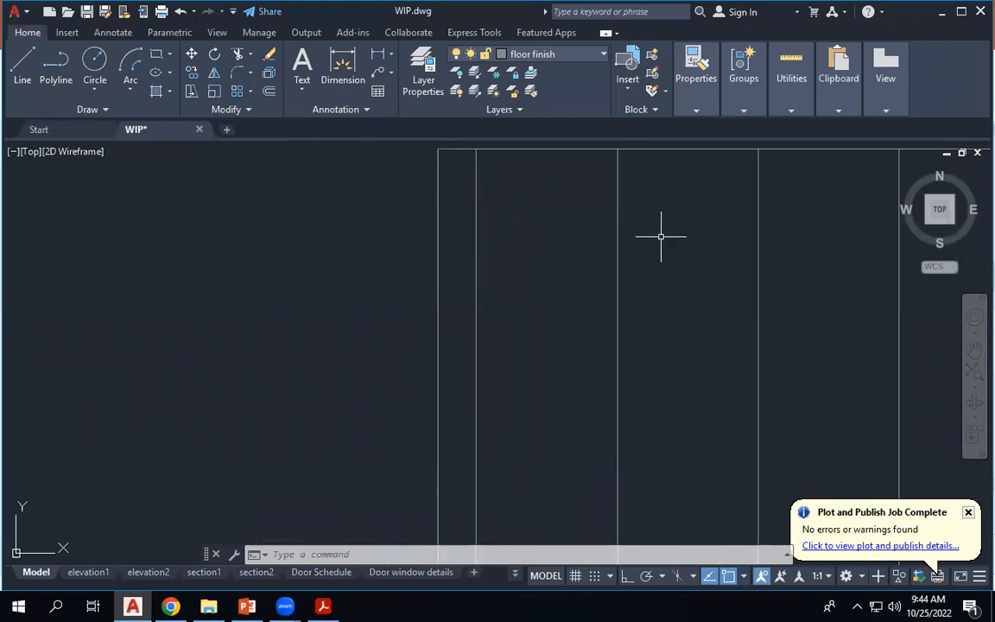
pyautogui.scroll(-4, 618, 275)
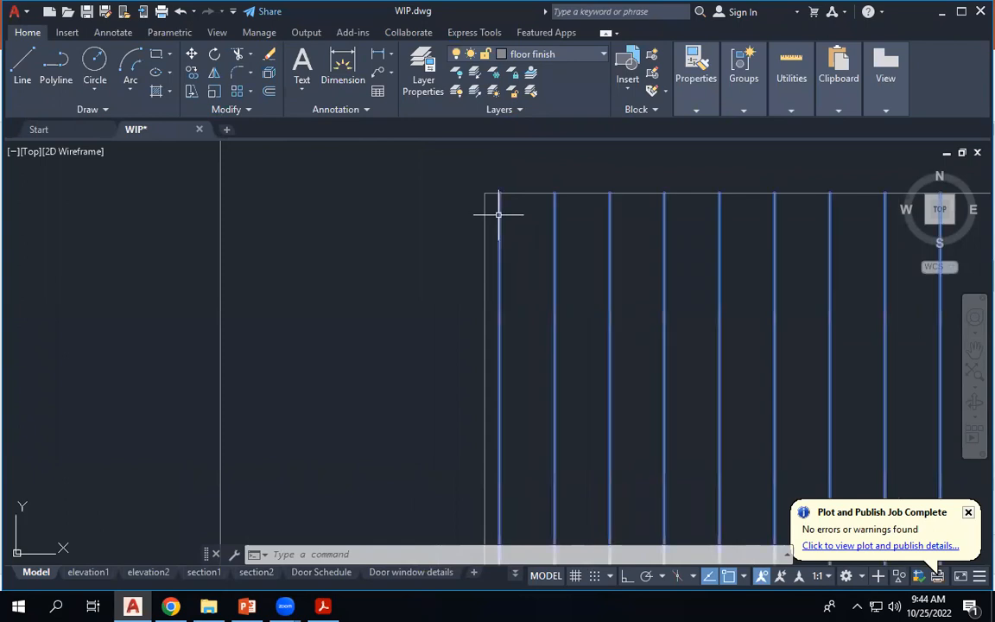
pyautogui.click(499, 214)
pyautogui.scroll(-2, 427, 223)
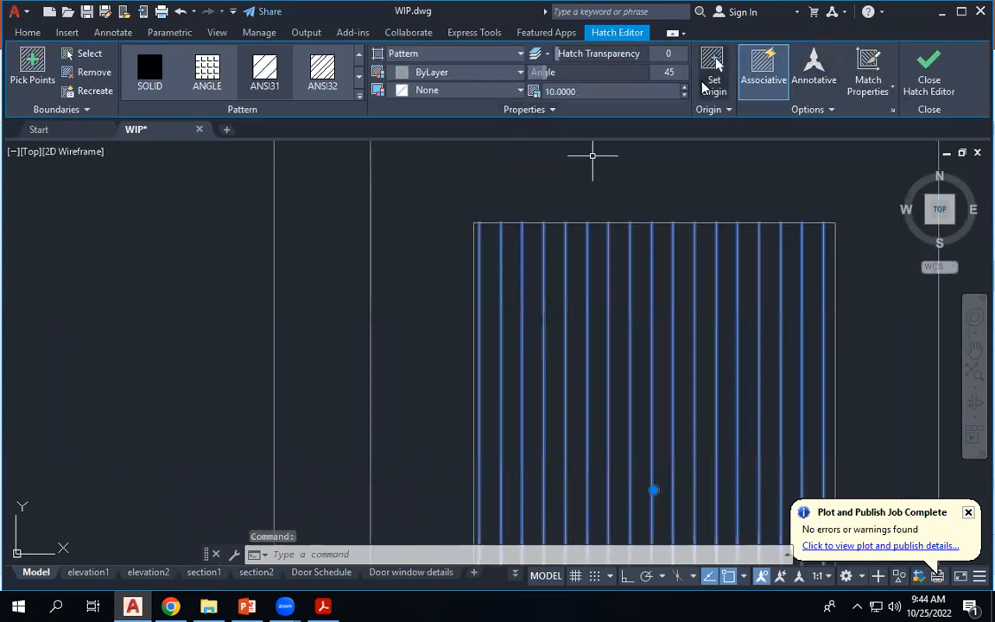
pyautogui.click(715, 65)
pyautogui.scroll(3, 467, 220)
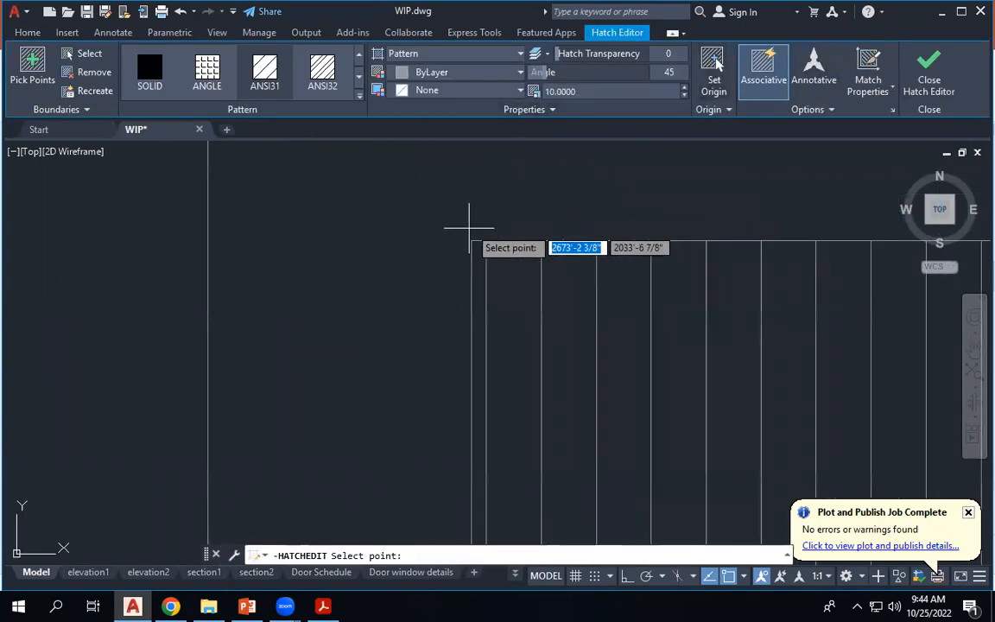
pyautogui.click(471, 240)
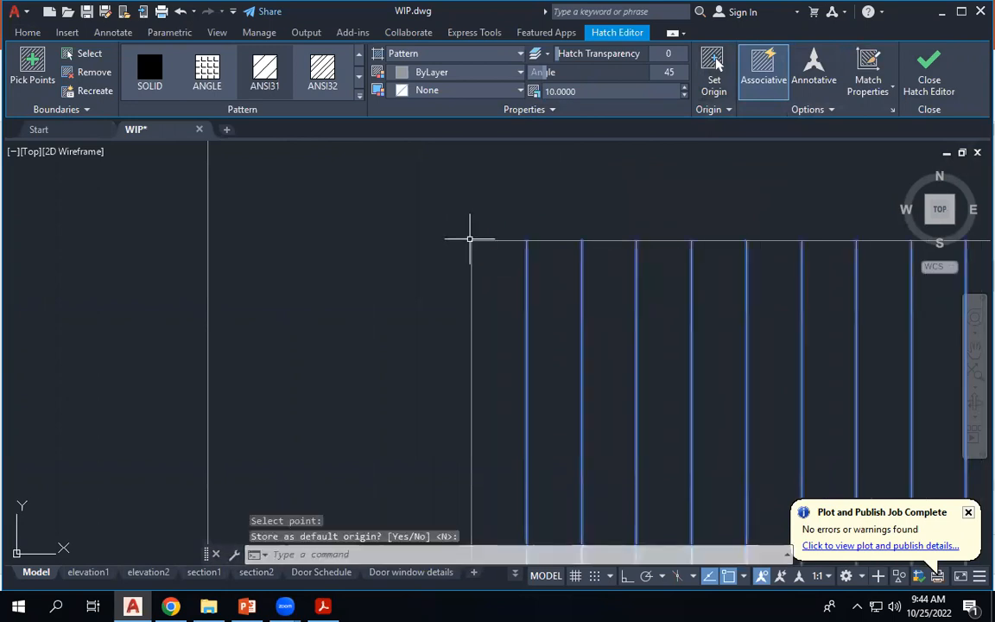
# Deselect the upper panel's hatch and add a new hatch inside the lower door panel.
pyautogui.scroll(-5, 467, 203)
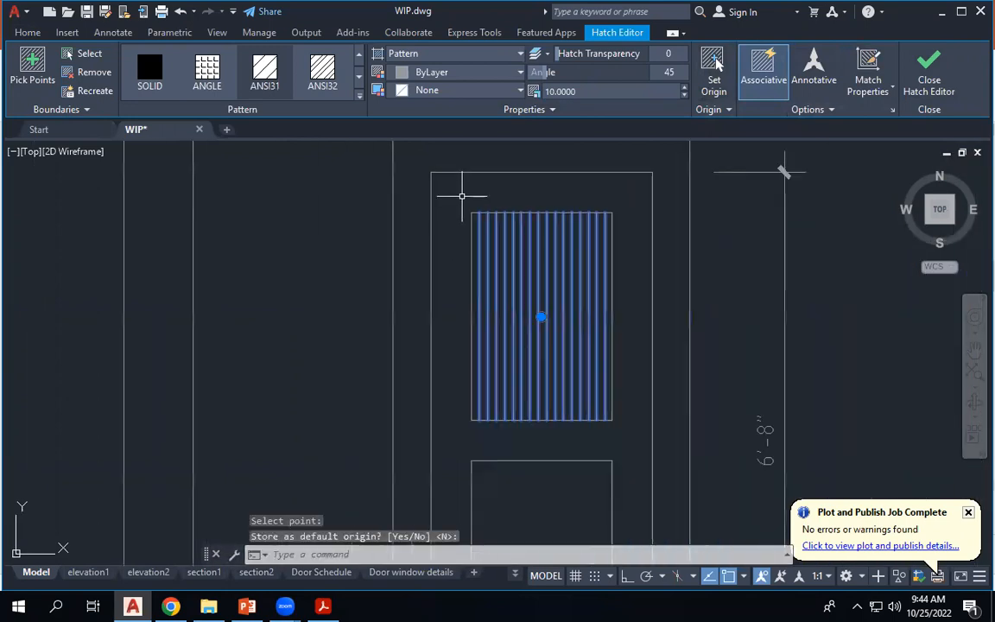
pyautogui.press('Escape')
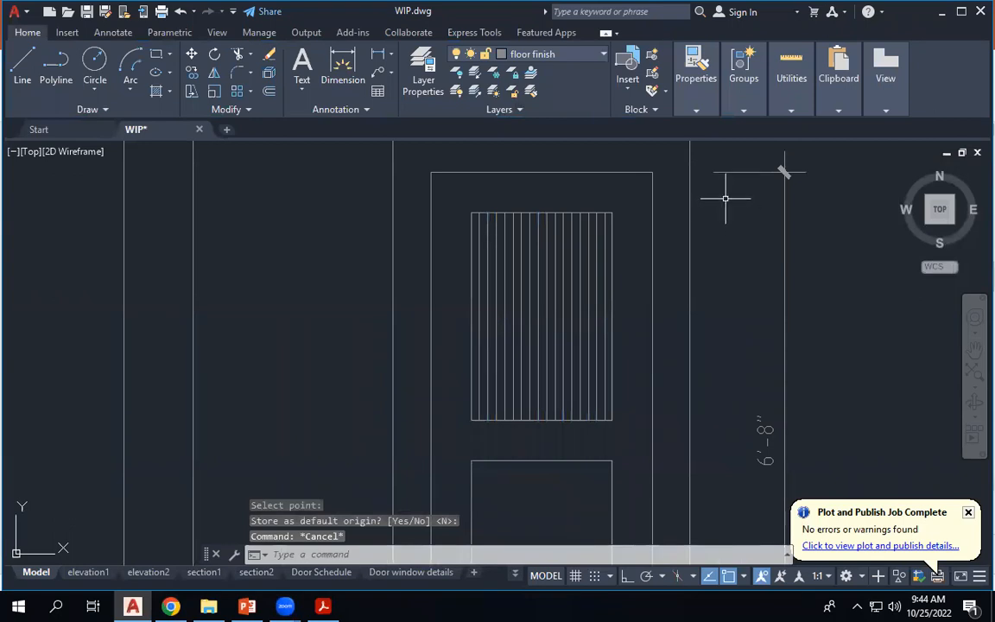
pyautogui.scroll(-3, 682, 164)
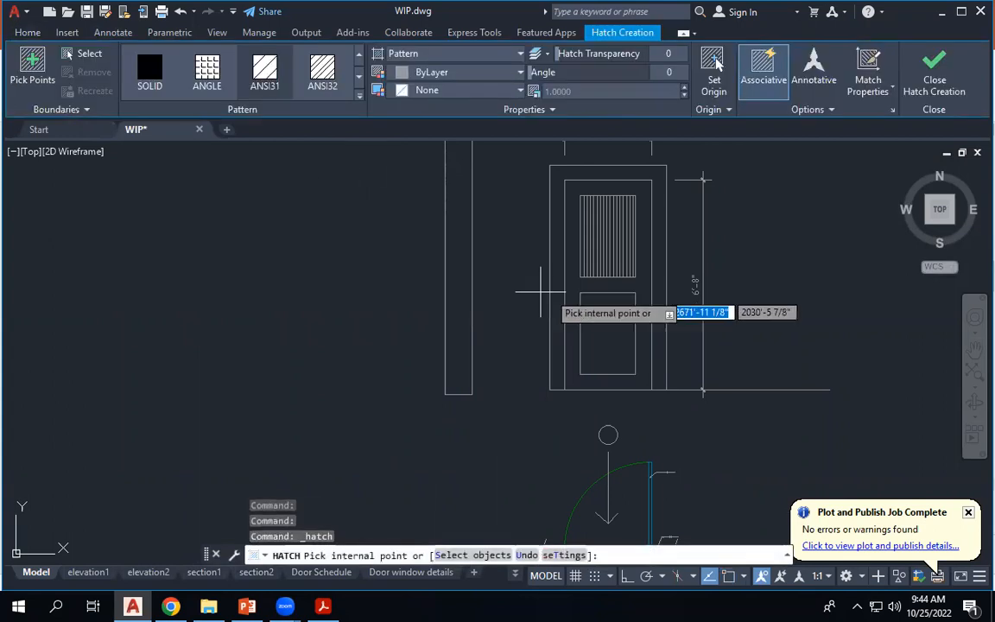
pyautogui.click(597, 331)
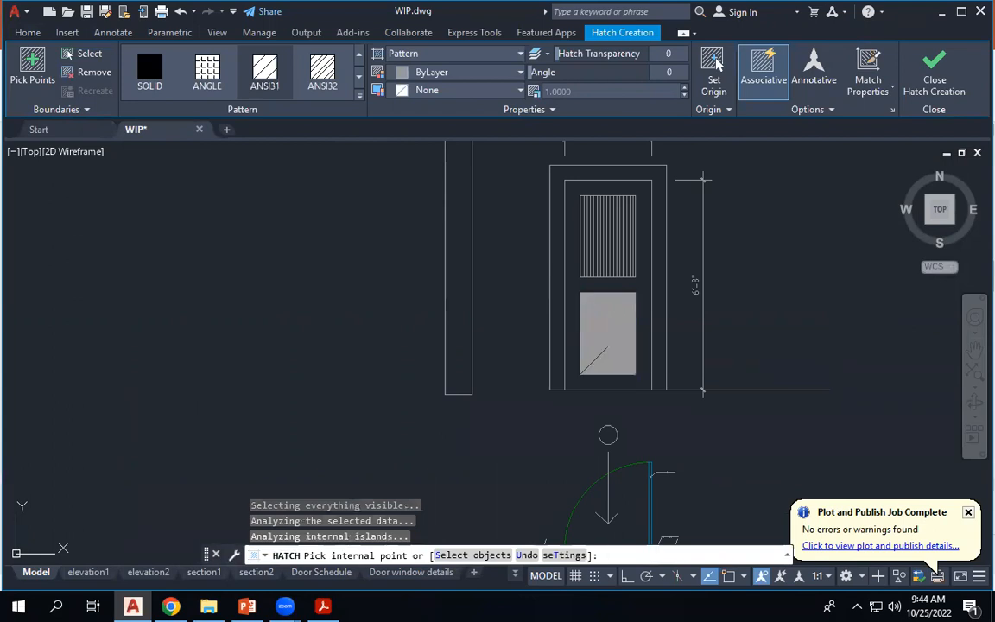
pyautogui.press('Escape')
pyautogui.press('Escape')
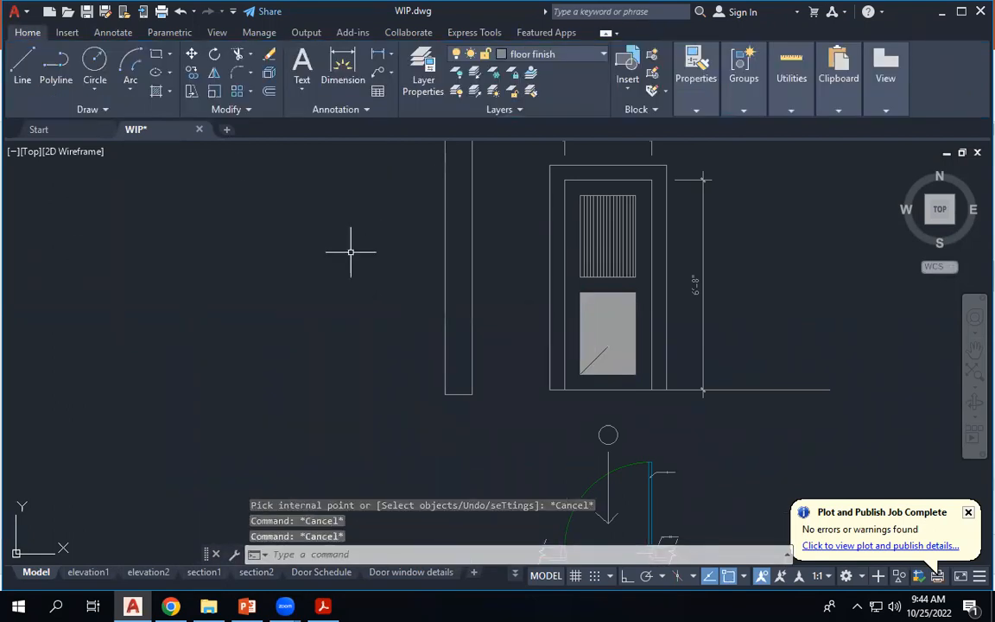
# Match the lower panel hatch's properties to the upper panel's vertical line hatch.
pyautogui.write('mat')
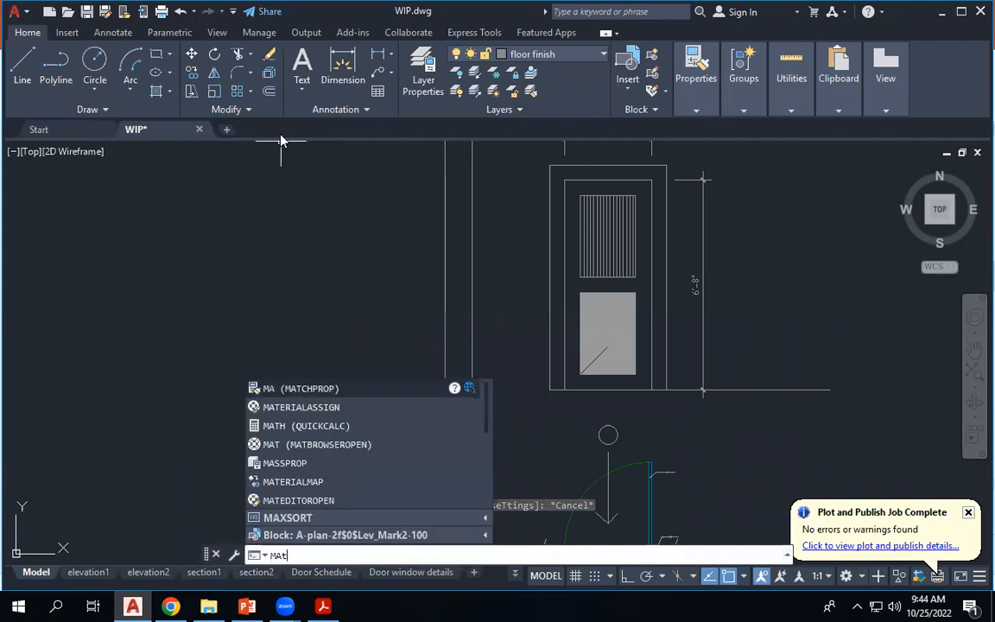
pyautogui.click(314, 429)
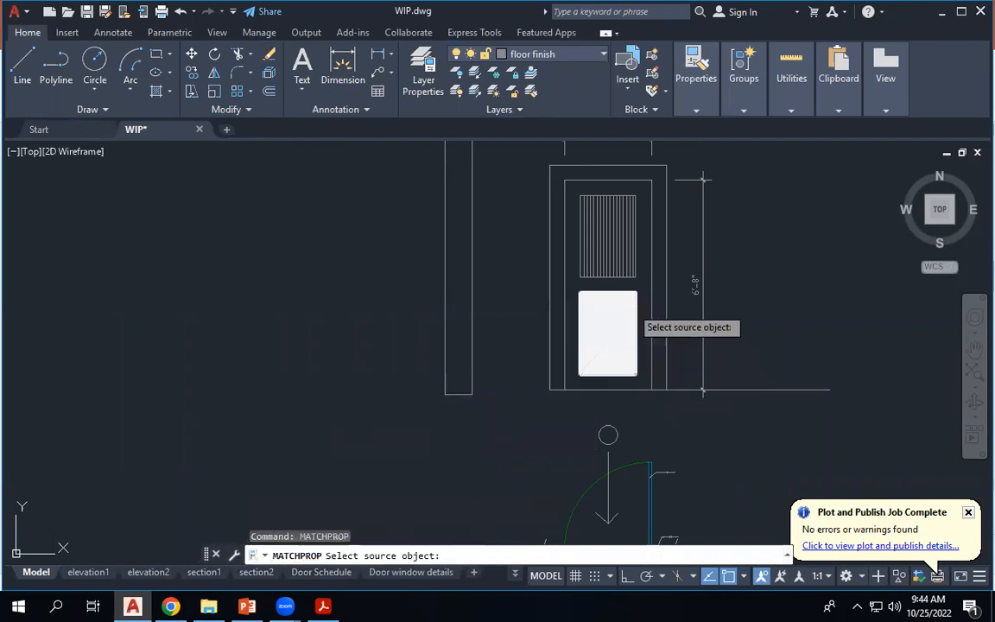
pyautogui.click(616, 271)
pyautogui.click(614, 311)
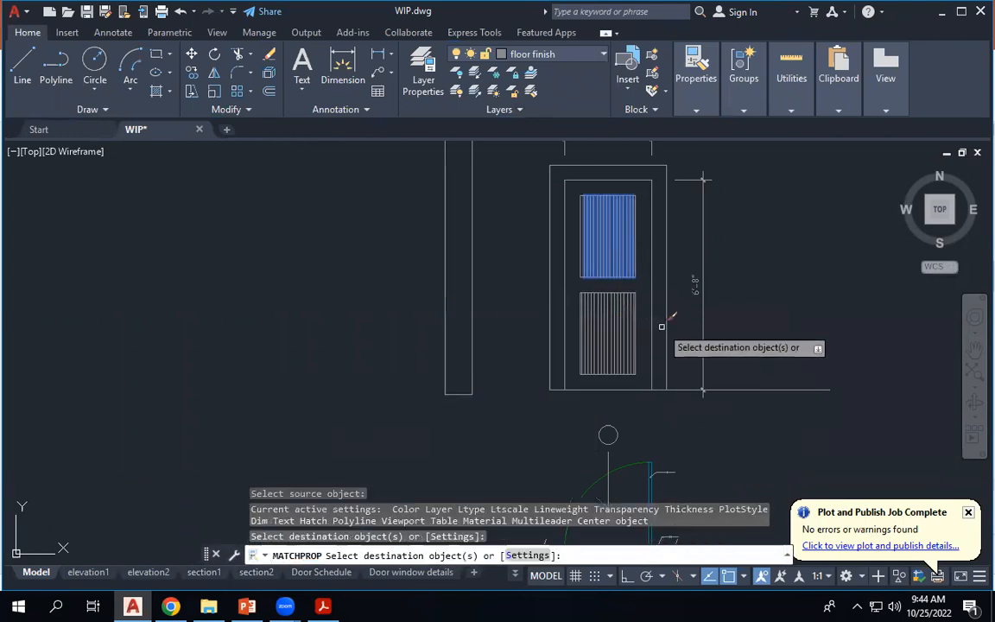
pyautogui.press('Escape')
# Set the lower panel hatch's origin at the panel's top-left corner and deselect the hatch.
pyautogui.scroll(4, 641, 308)
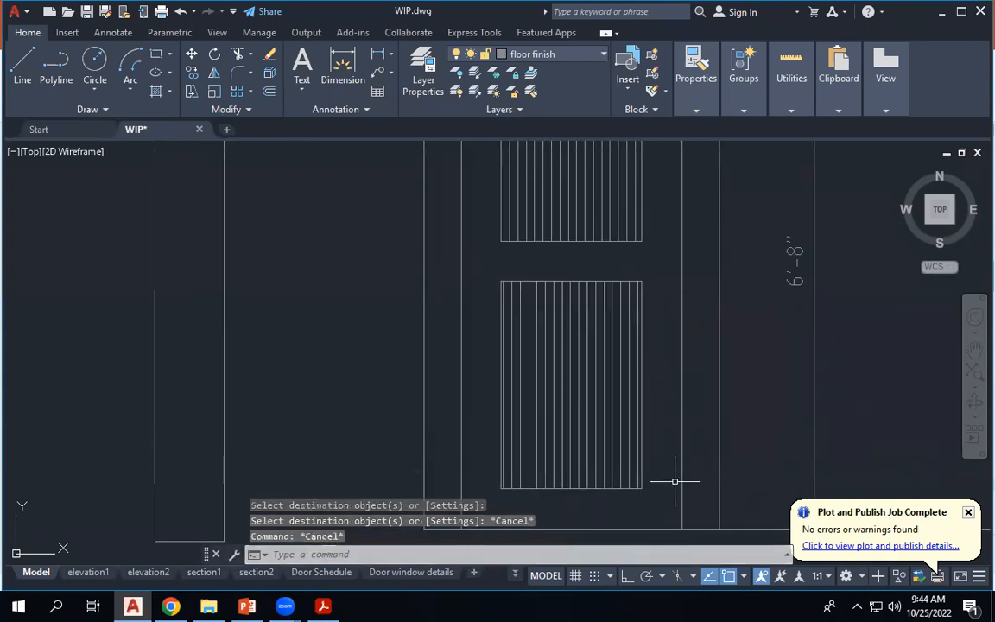
pyautogui.scroll(4, 602, 313)
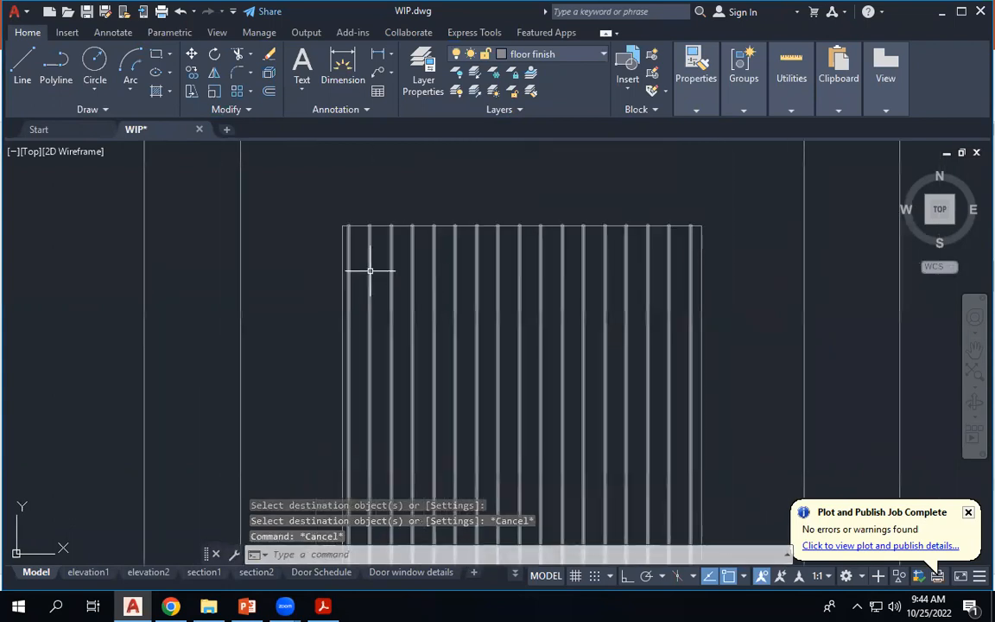
pyautogui.scroll(-4, 449, 322)
pyautogui.click(432, 301)
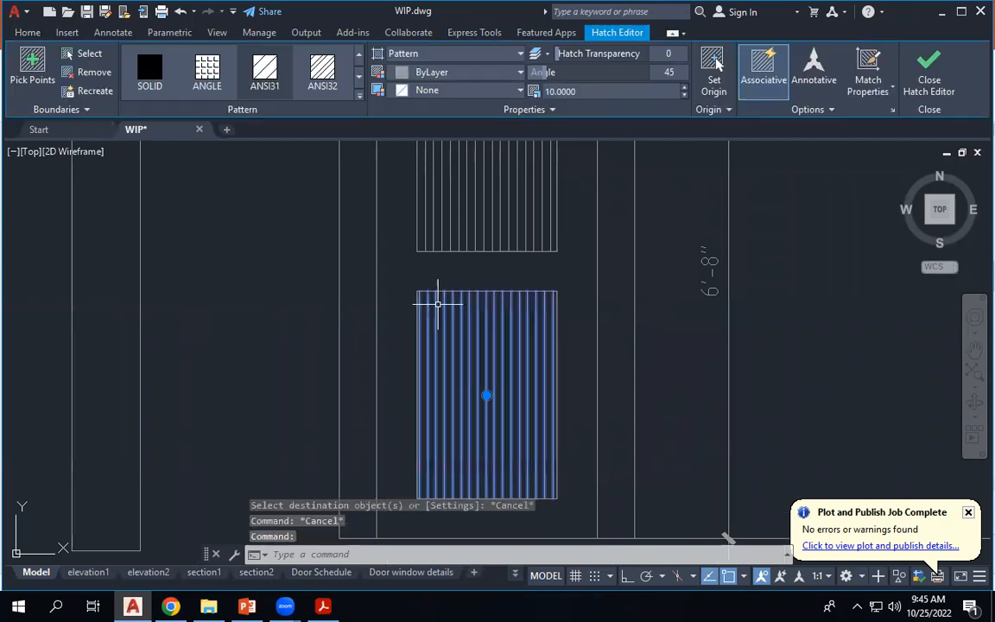
pyautogui.click(712, 62)
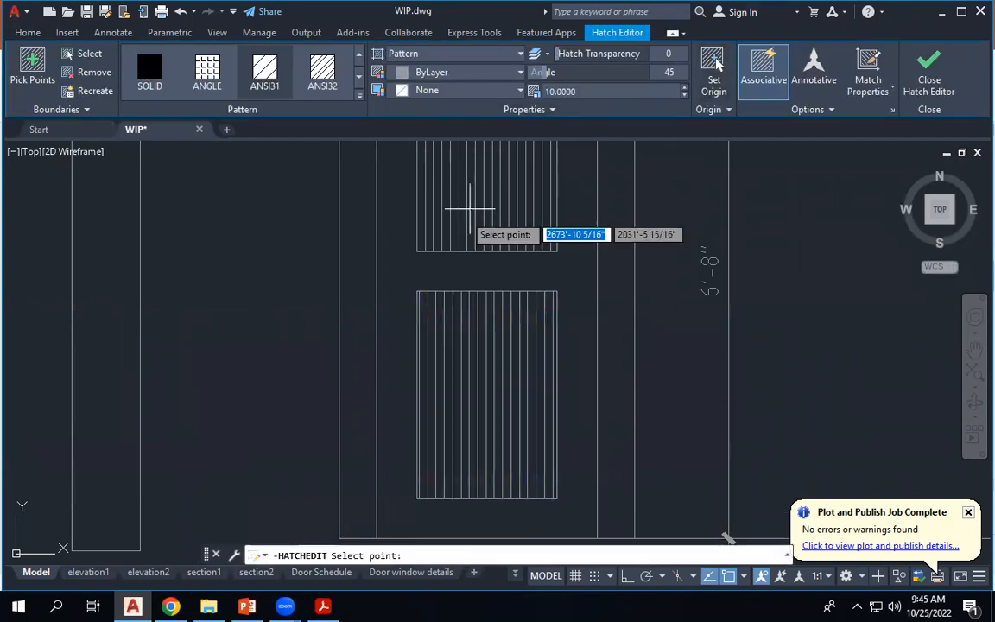
pyautogui.click(418, 288)
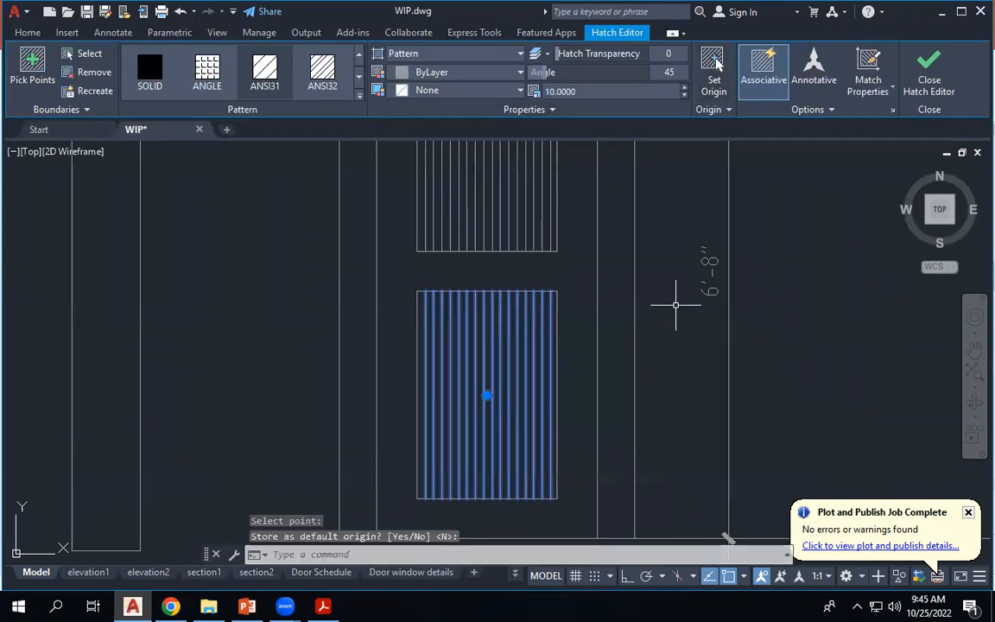
pyautogui.press('Escape')
pyautogui.press('Escape')
# Draw a diagonal swing line from the midpoint of the door leaf's right edge to its top-left corner.
pyautogui.scroll(-4, 539, 360)
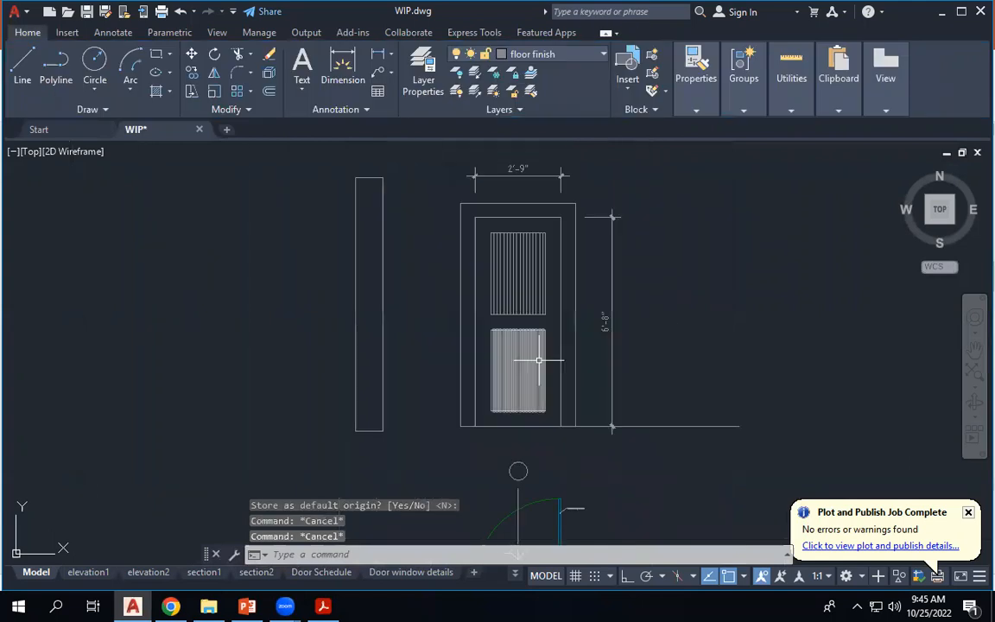
pyautogui.scroll(4, 432, 340)
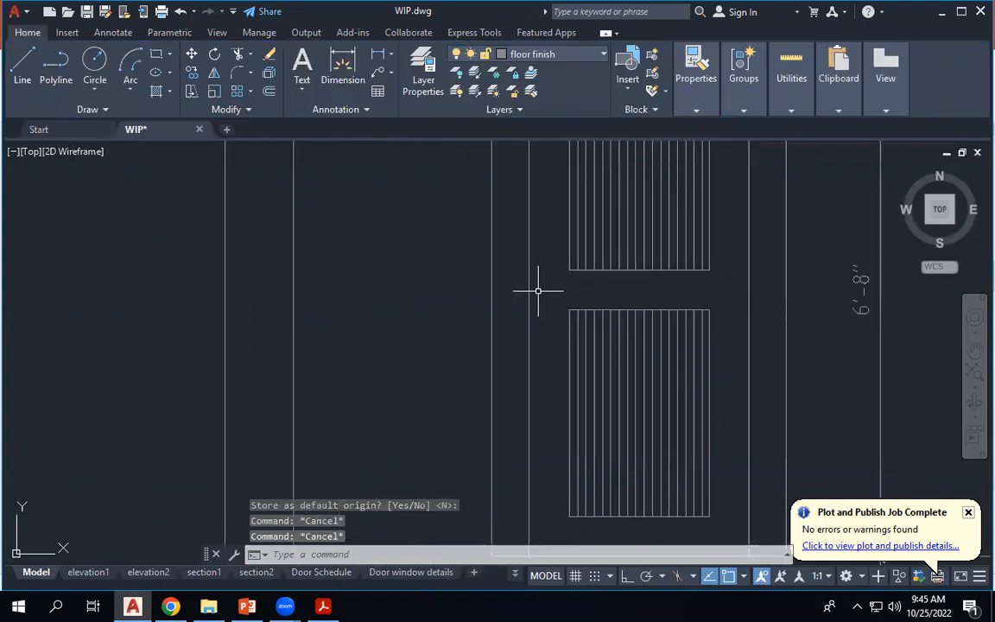
pyautogui.scroll(-6, 544, 289)
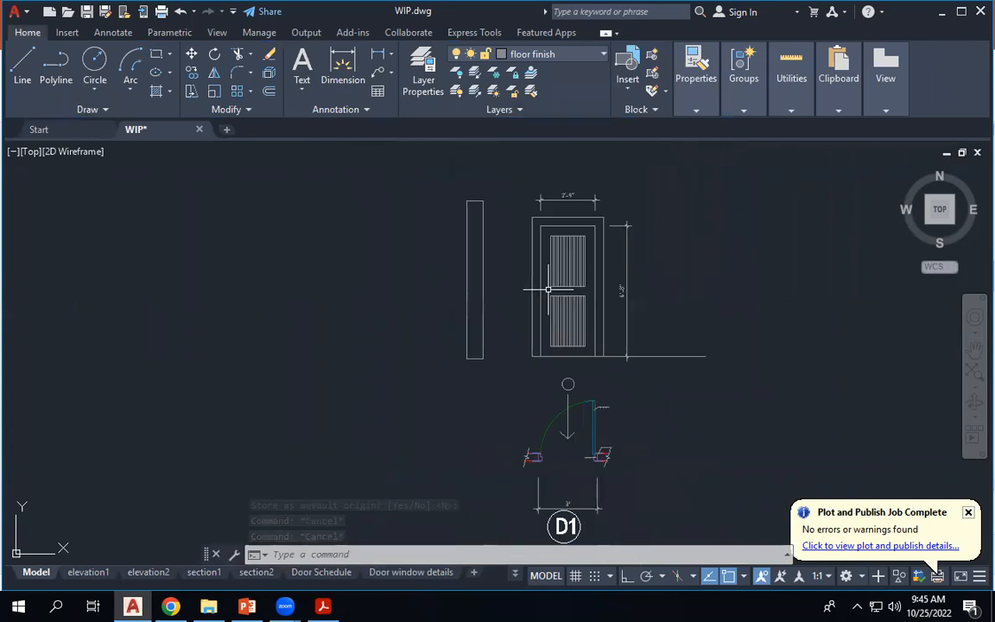
pyautogui.click(23, 69)
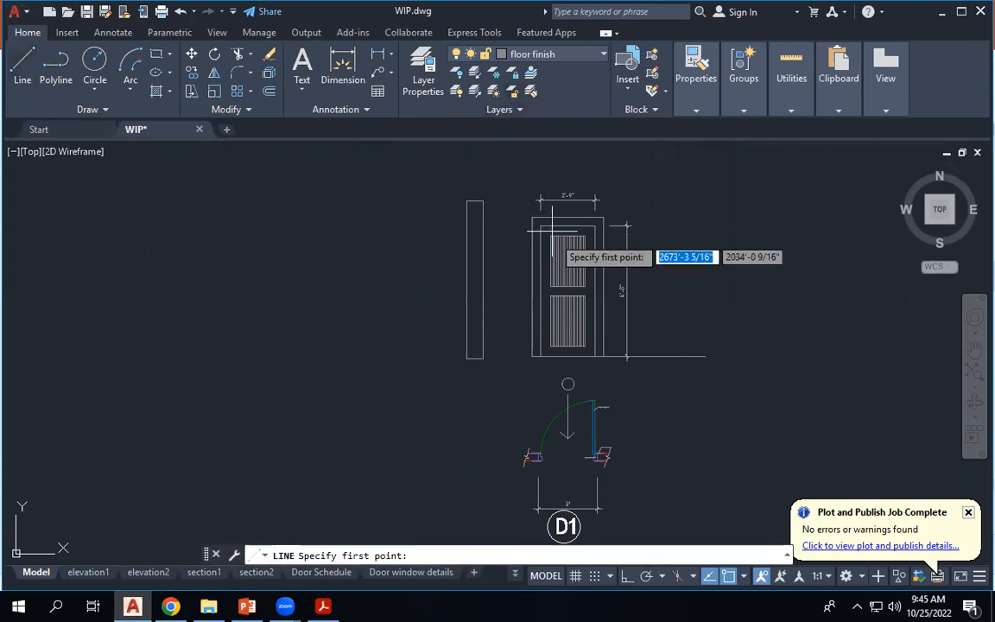
pyautogui.scroll(5, 609, 475)
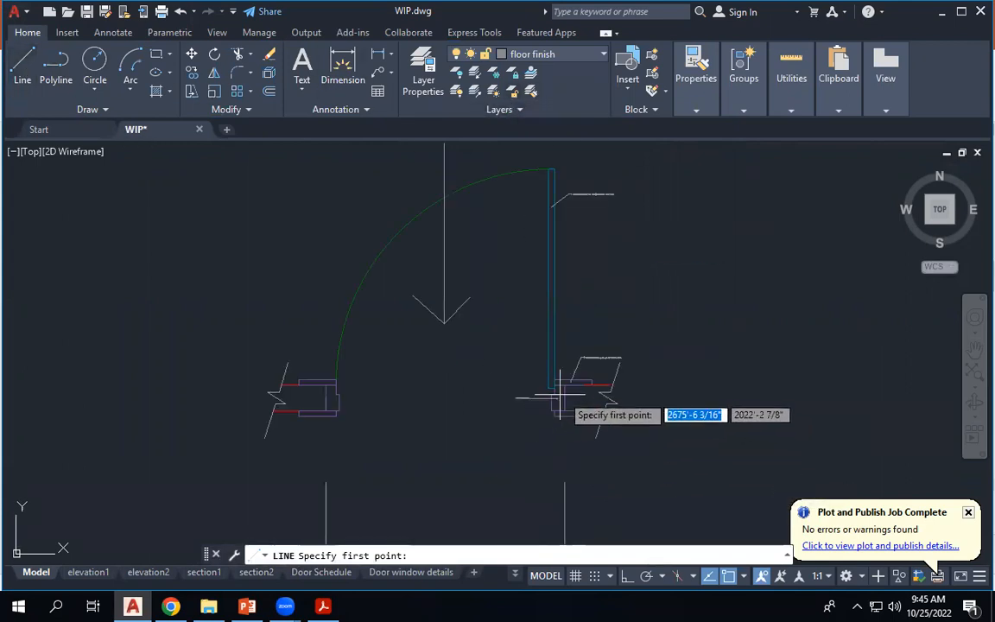
pyautogui.scroll(-5, 545, 363)
pyautogui.scroll(4, 566, 167)
pyautogui.scroll(-1, 563, 271)
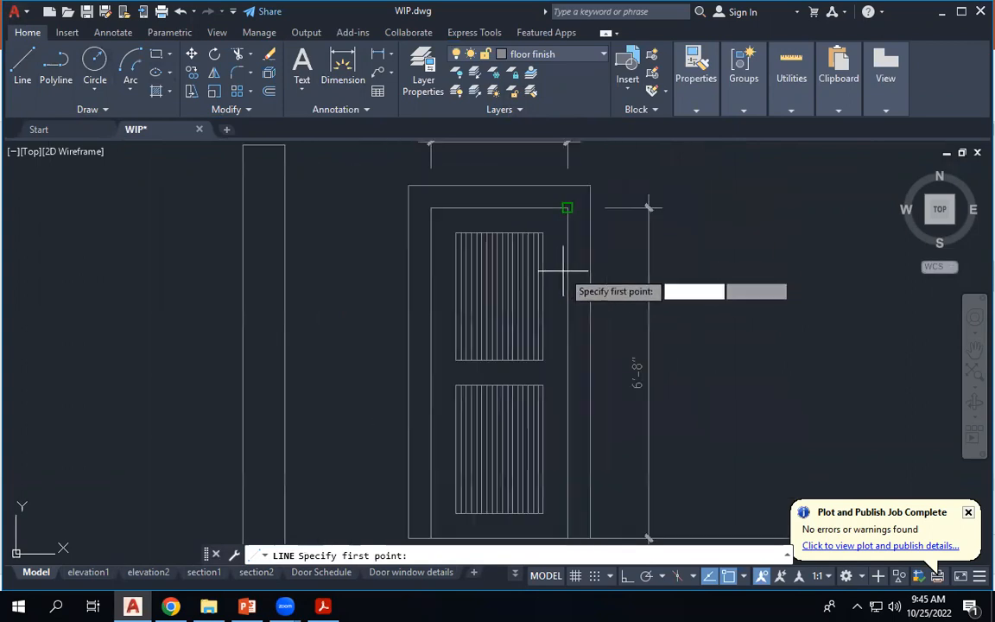
pyautogui.click(567, 372)
pyautogui.click(431, 208)
pyautogui.press('Escape')
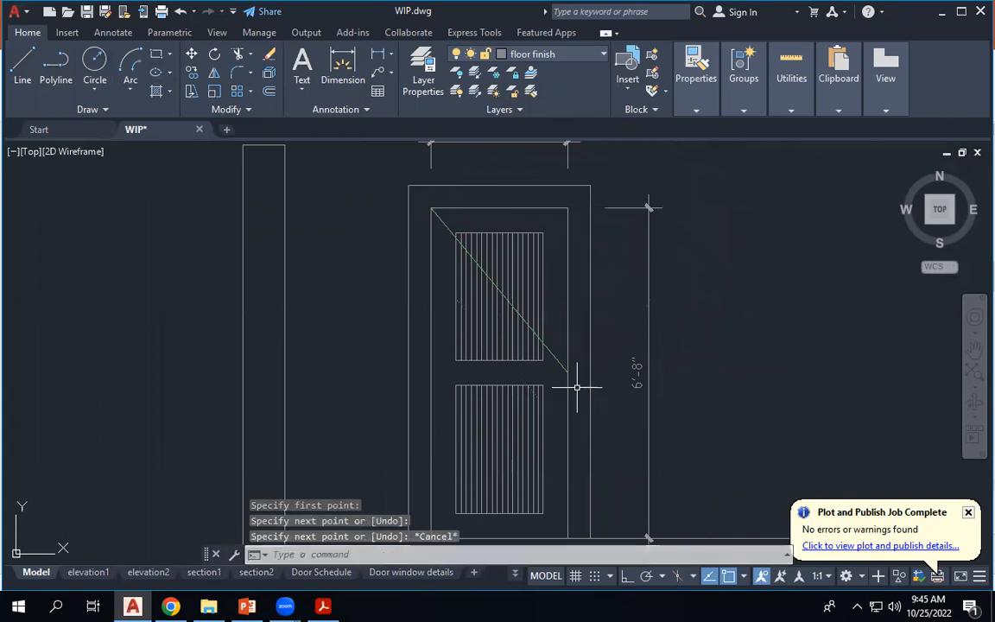
# Draw a second swing line from the right edge's midpoint to the door leaf's bottom-left corner.
pyautogui.press('Return')
pyautogui.click(567, 373)
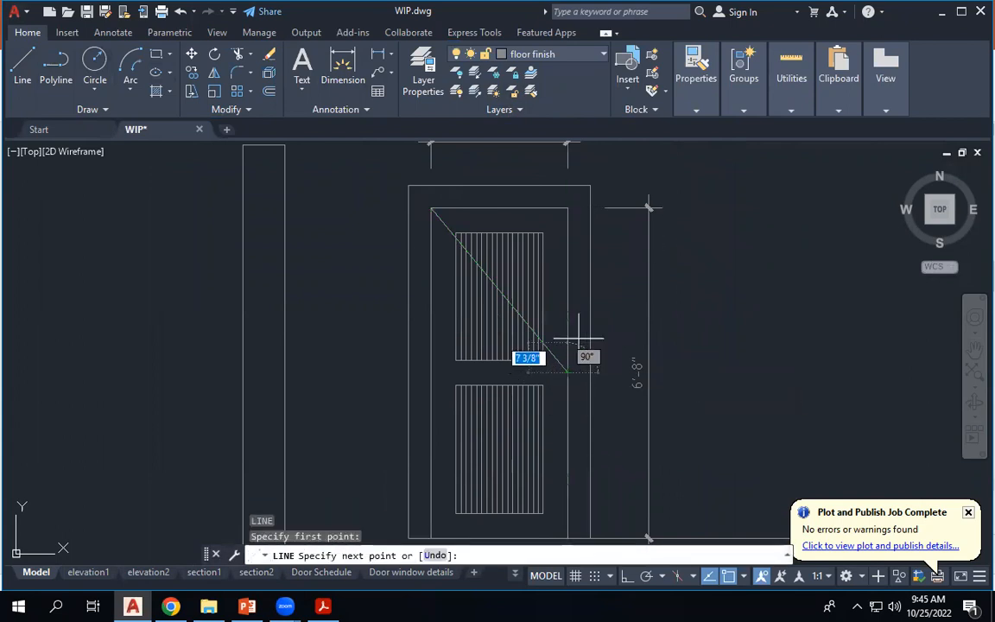
pyautogui.scroll(-5, 580, 336)
pyautogui.scroll(4, 550, 352)
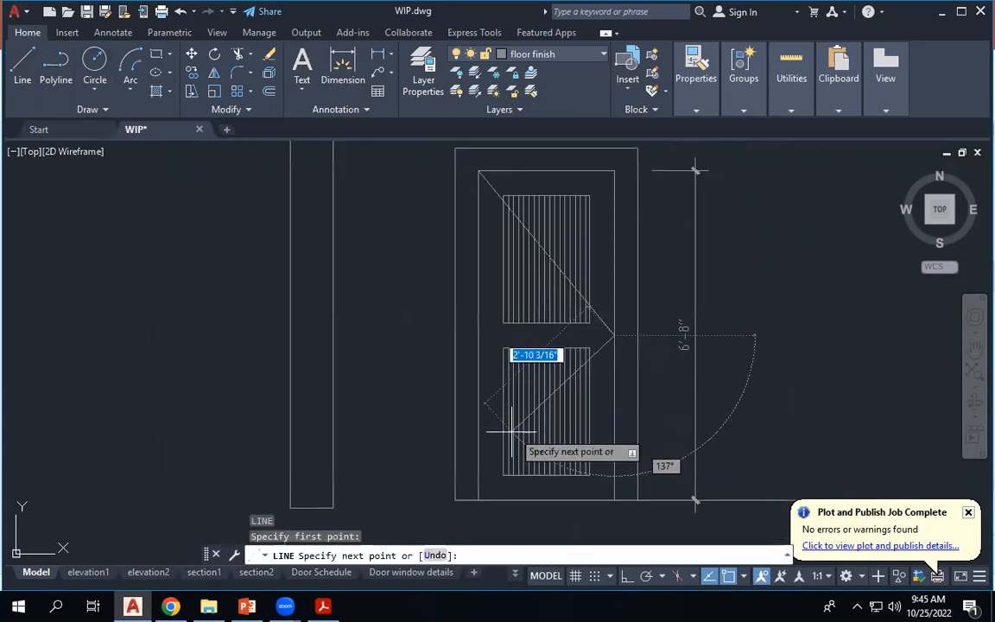
pyautogui.click(478, 499)
pyautogui.press('Escape')
pyautogui.scroll(-3, 596, 255)
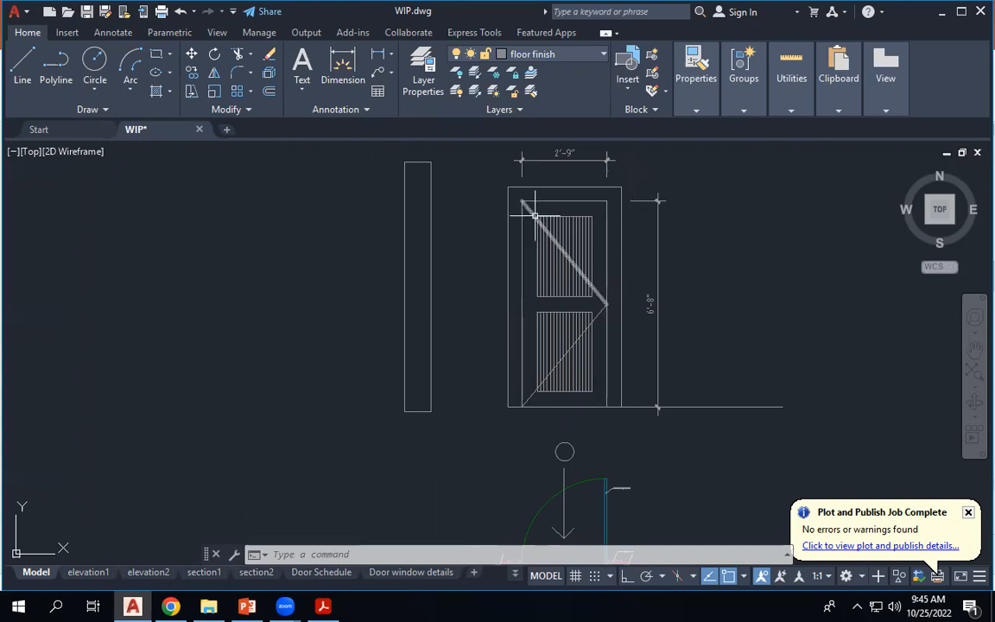
pyautogui.scroll(4, 533, 212)
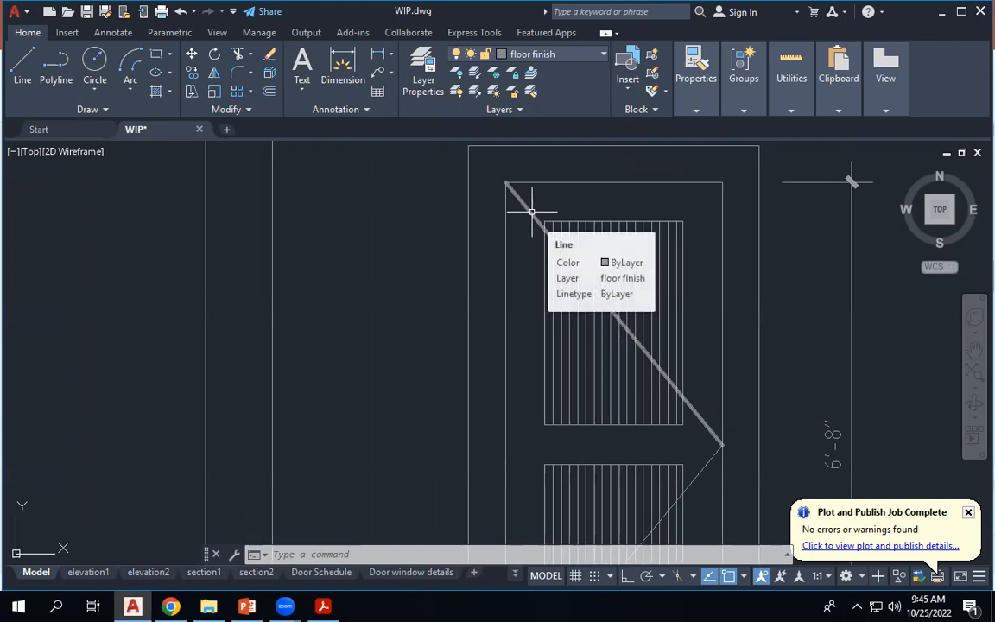
pyautogui.click(532, 210)
pyautogui.scroll(-4, 531, 210)
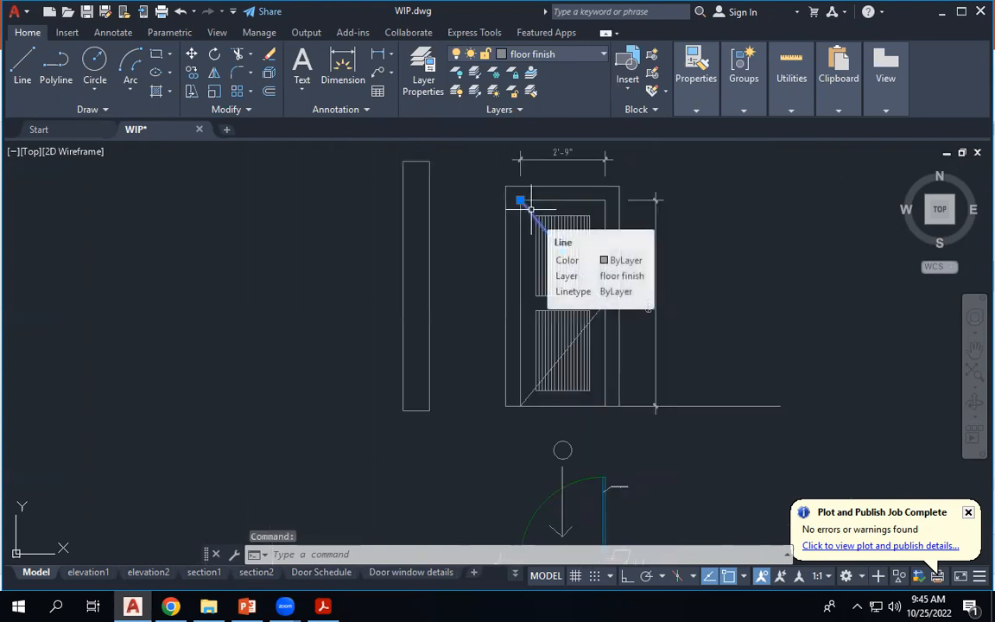
pyautogui.press('Escape')
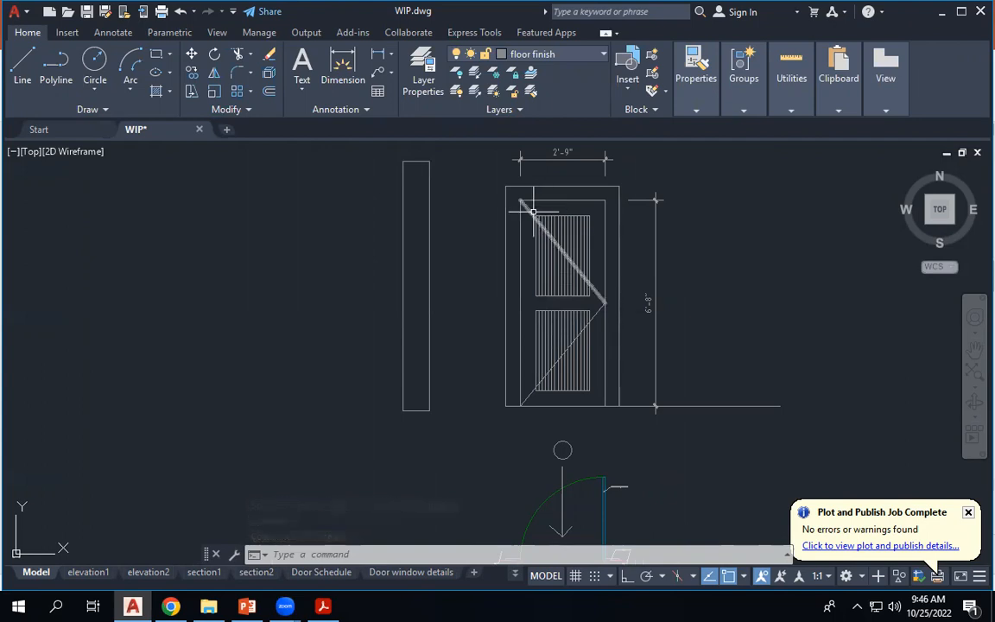
# Create a new layer and set its lineweight to 0.00 mm.
pyautogui.click(420, 66)
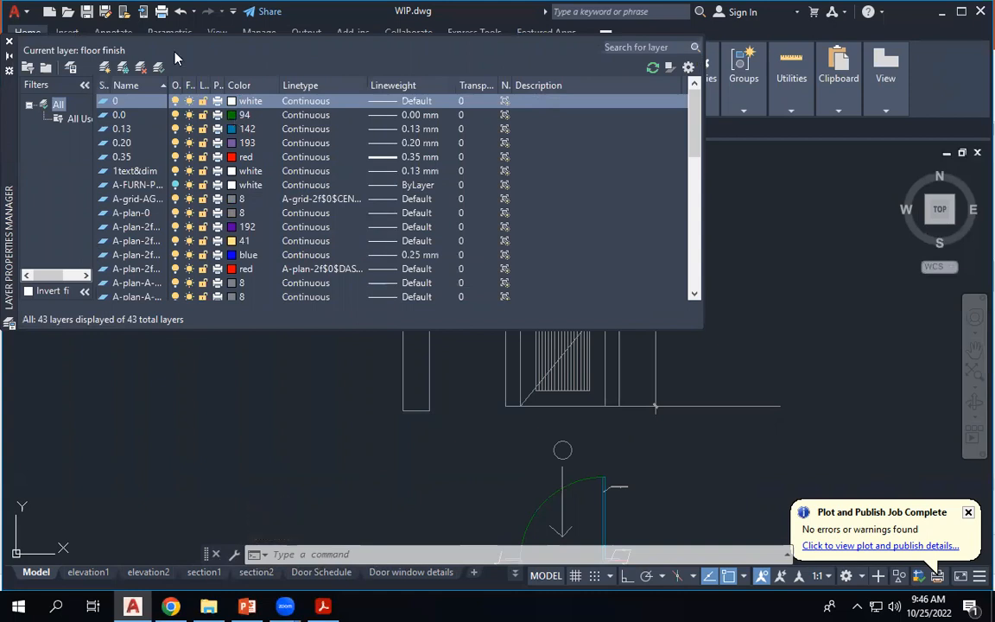
pyautogui.click(105, 69)
pyautogui.click(423, 121)
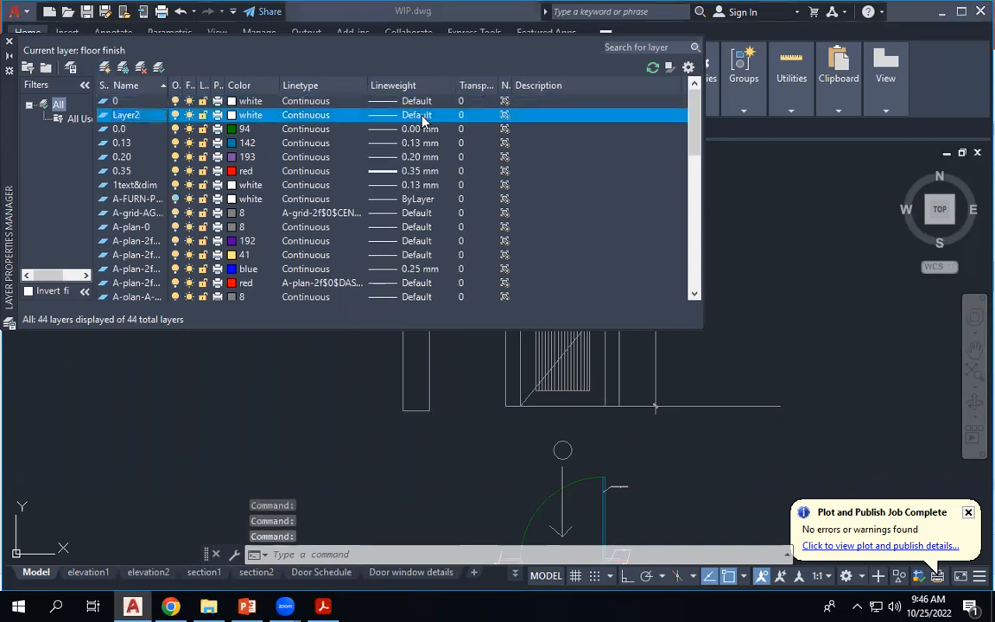
pyautogui.click(459, 224)
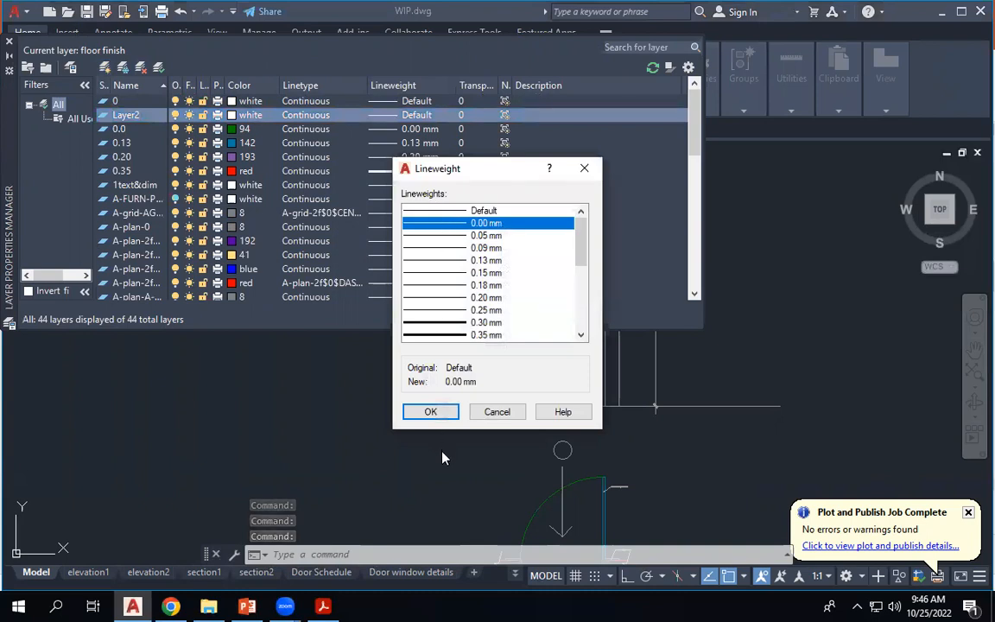
pyautogui.click(442, 412)
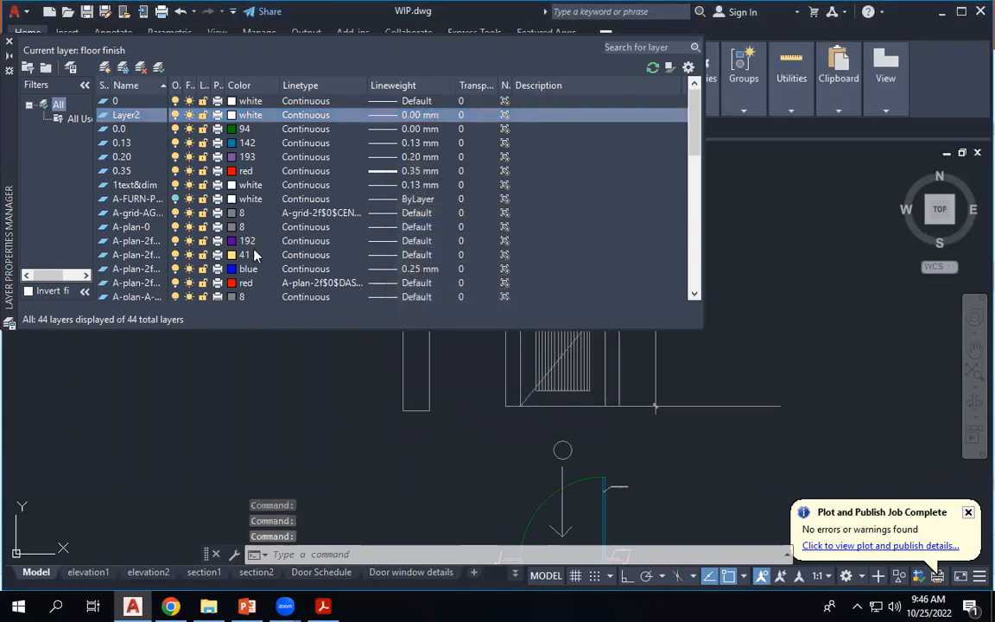
# Rename the new layer as door indicator and widen the layer name column to show full names.
pyautogui.scroll(-10, 255, 255)
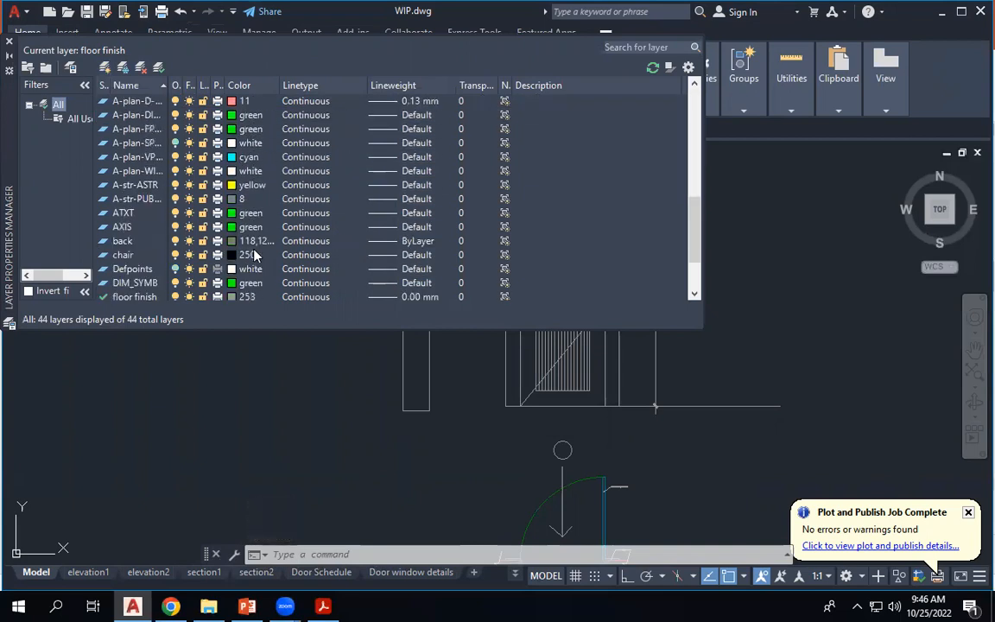
pyautogui.scroll(10, 254, 255)
pyautogui.click(127, 117)
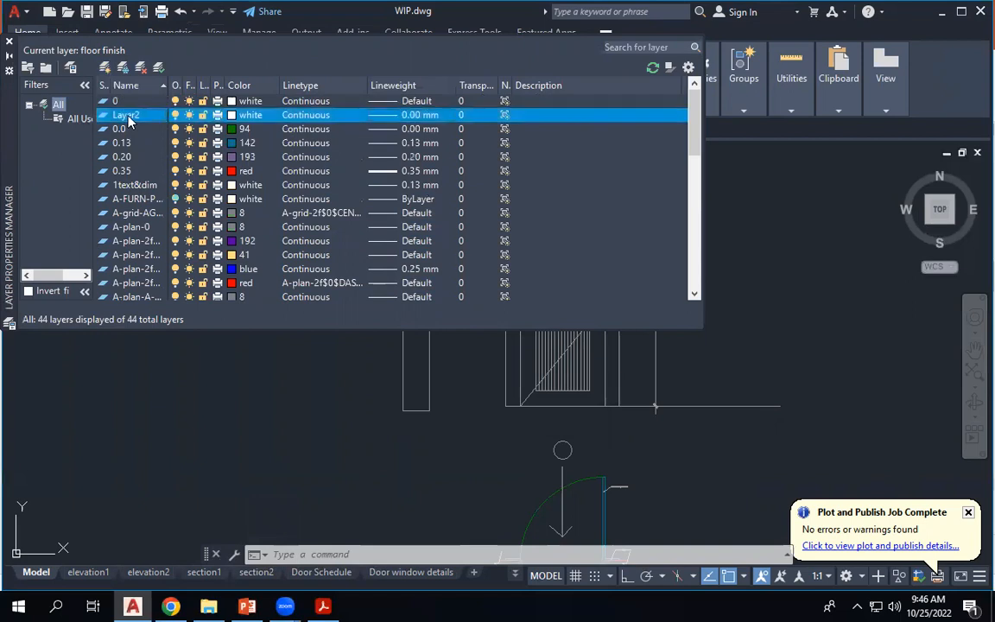
pyautogui.click(139, 115)
pyautogui.write('door in')
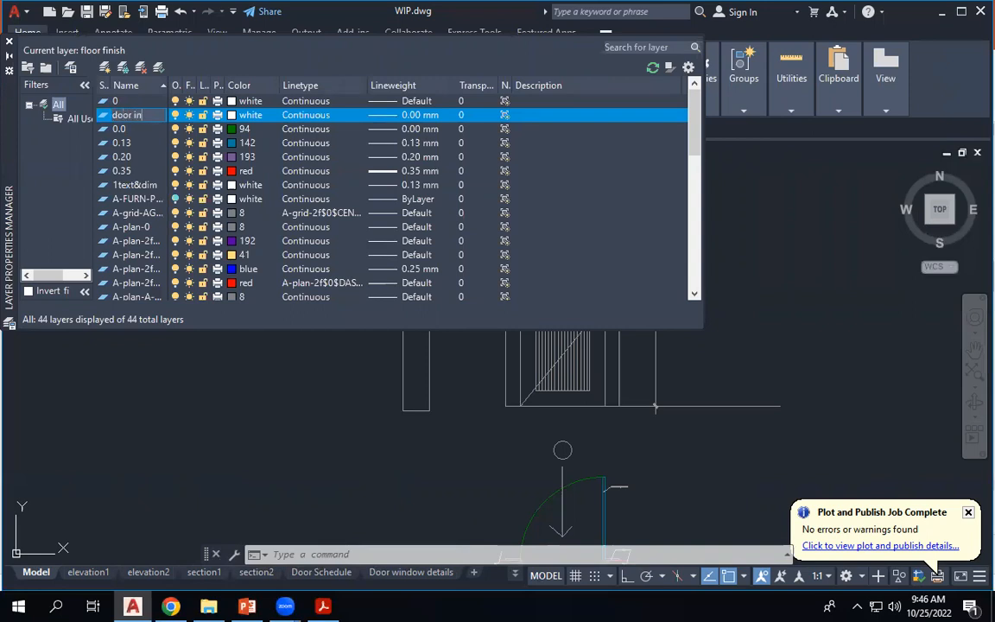
pyautogui.write('dicato')
pyautogui.click(550, 158)
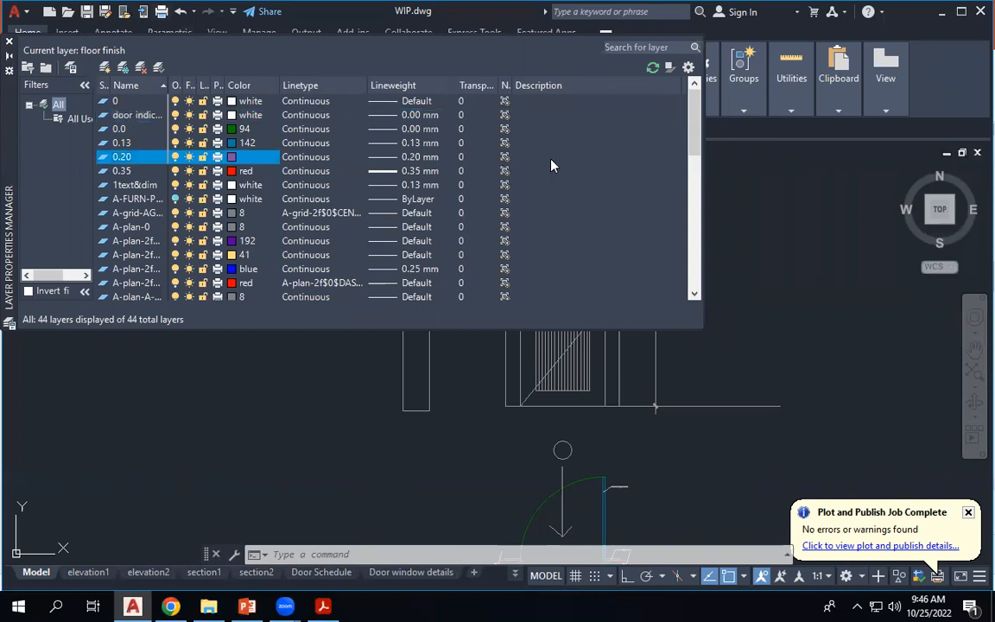
pyautogui.moveTo(162, 80); pyautogui.dragTo(184, 85)
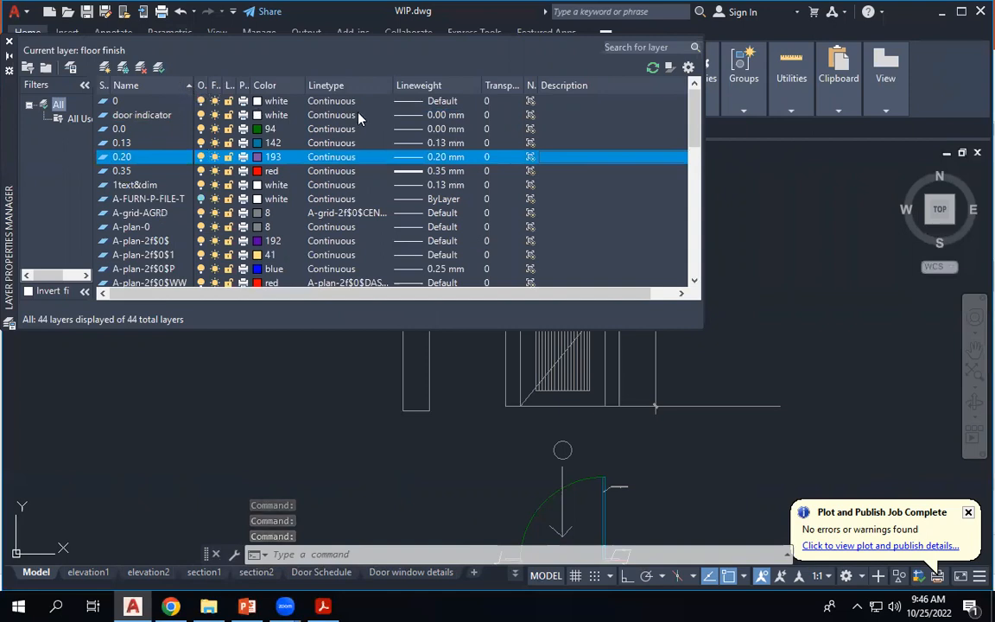
# Load the ACAD_ISO02W100 dashed linetype from acad.lin while choosing a linetype for the door indicator layer.
pyautogui.click(312, 115)
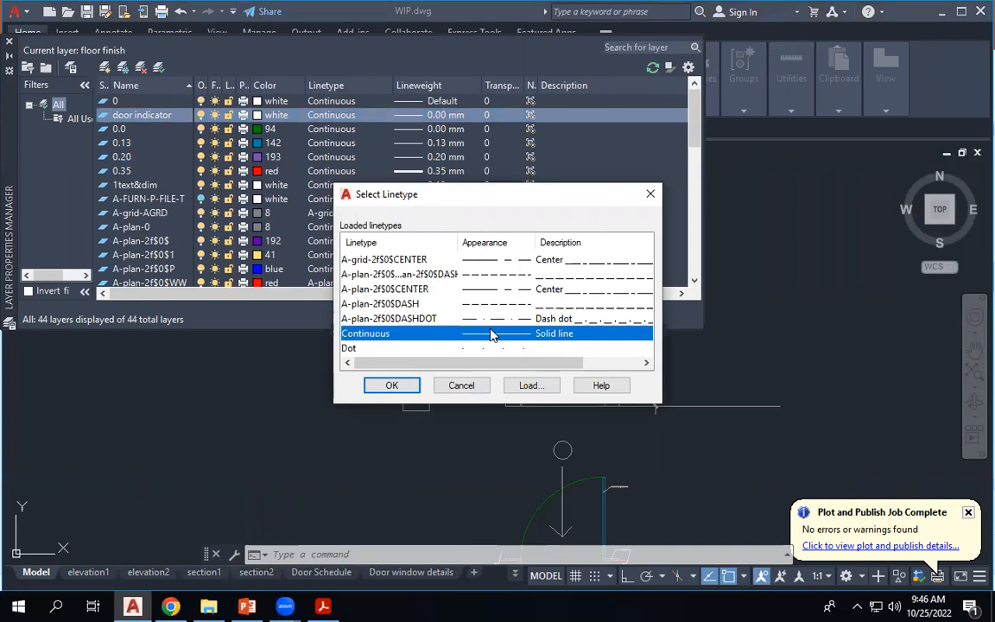
pyautogui.hscroll(1, 494, 316)
pyautogui.hscroll(-1, 494, 316)
pyautogui.click(530, 386)
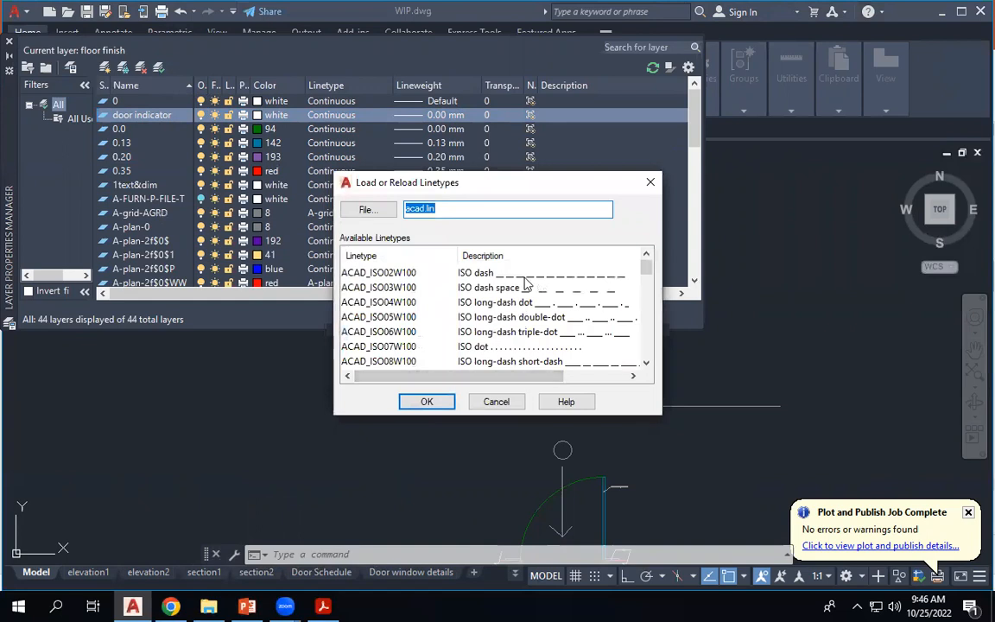
pyautogui.click(445, 273)
pyautogui.click(440, 401)
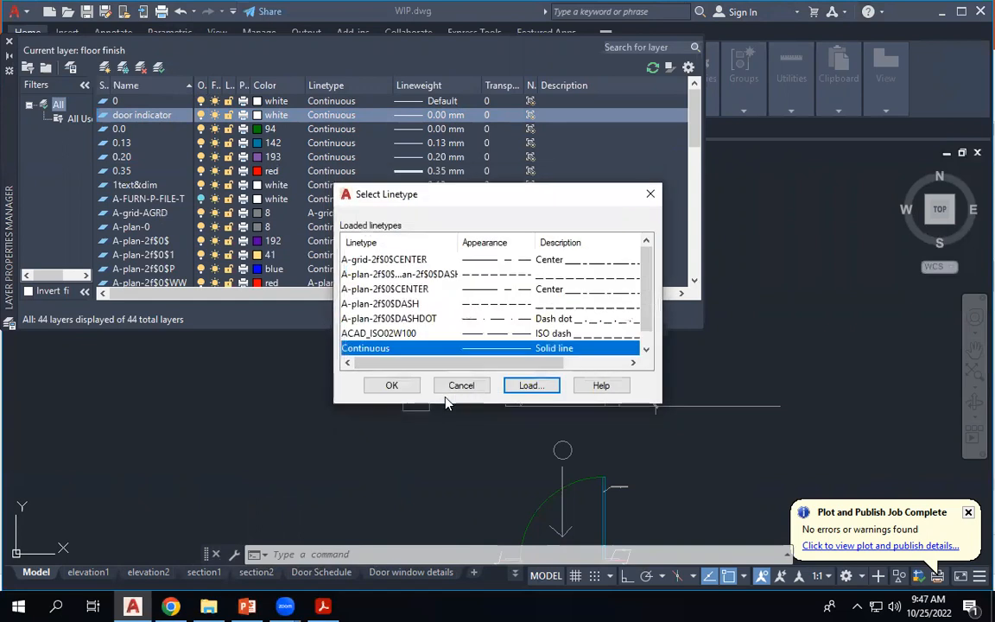
# Assign the ACAD_ISO02W100 linetype to the door indicator layer and close the layer manager.
pyautogui.click(392, 388)
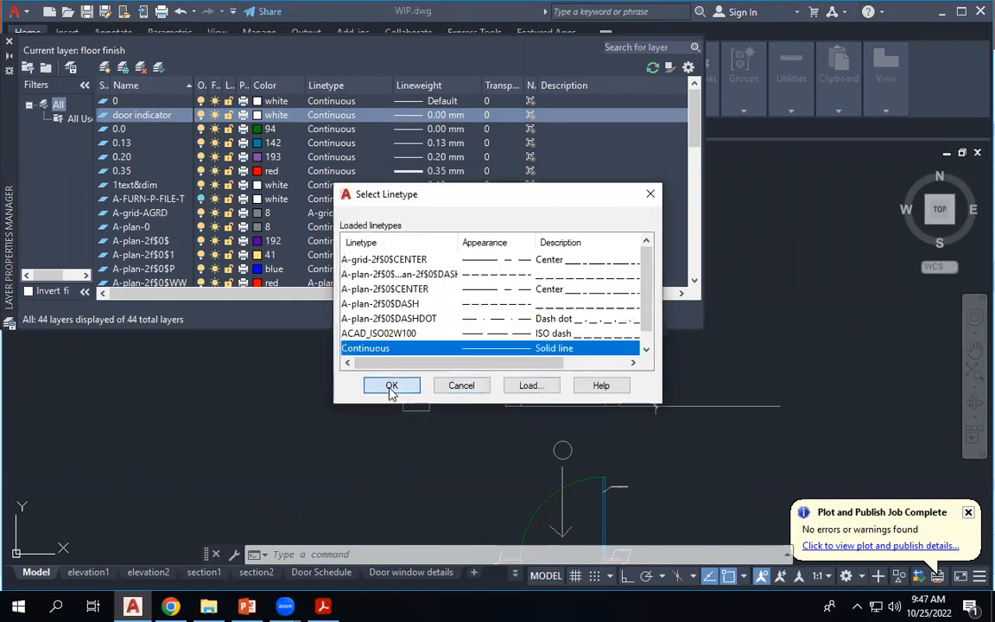
pyautogui.scroll(-1, 354, 311)
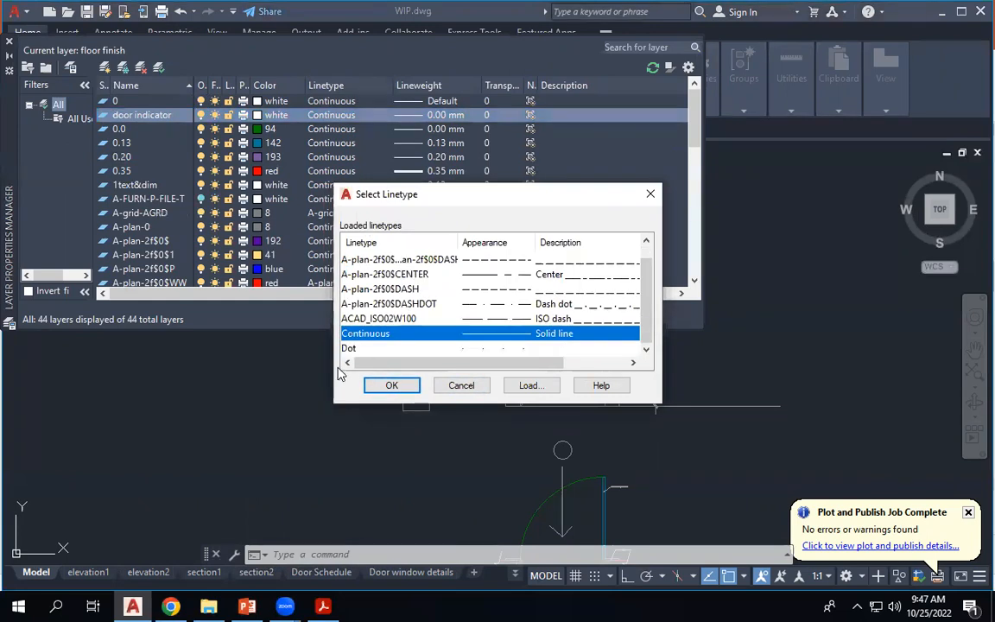
pyautogui.scroll(1, 393, 324)
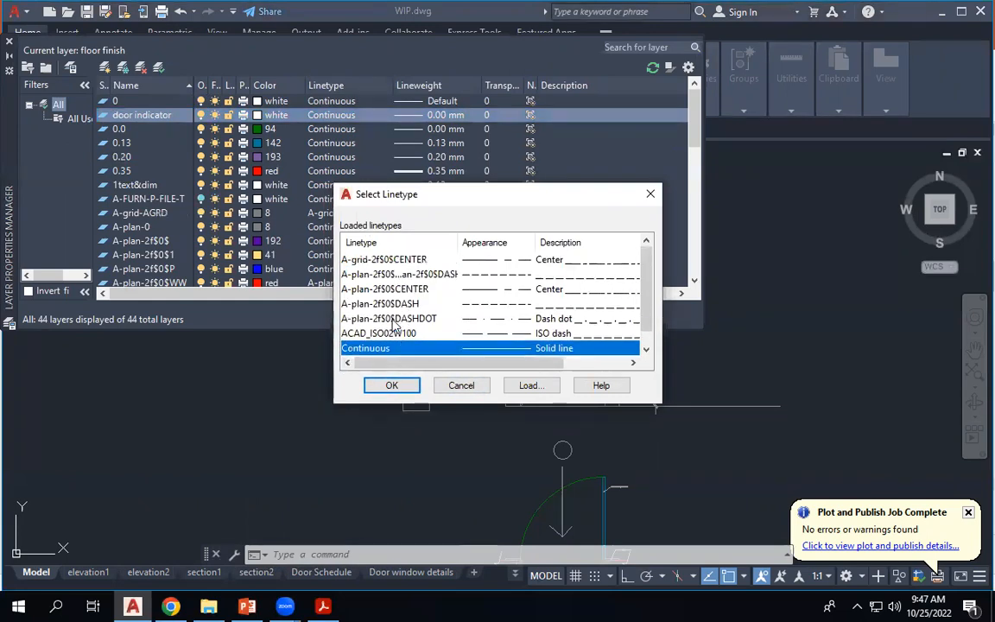
pyautogui.scroll(-1, 436, 326)
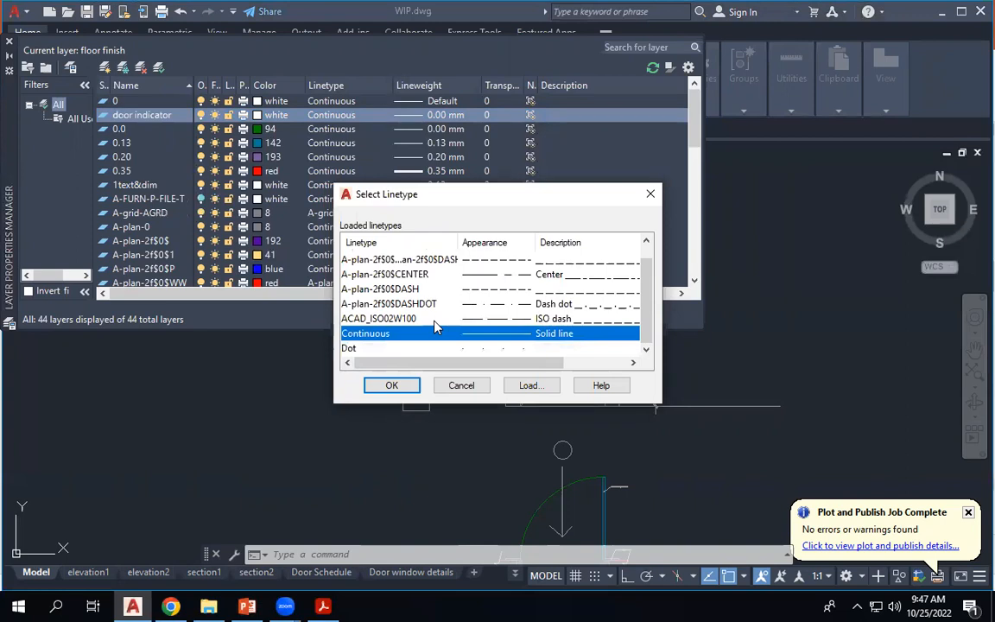
pyautogui.click(443, 320)
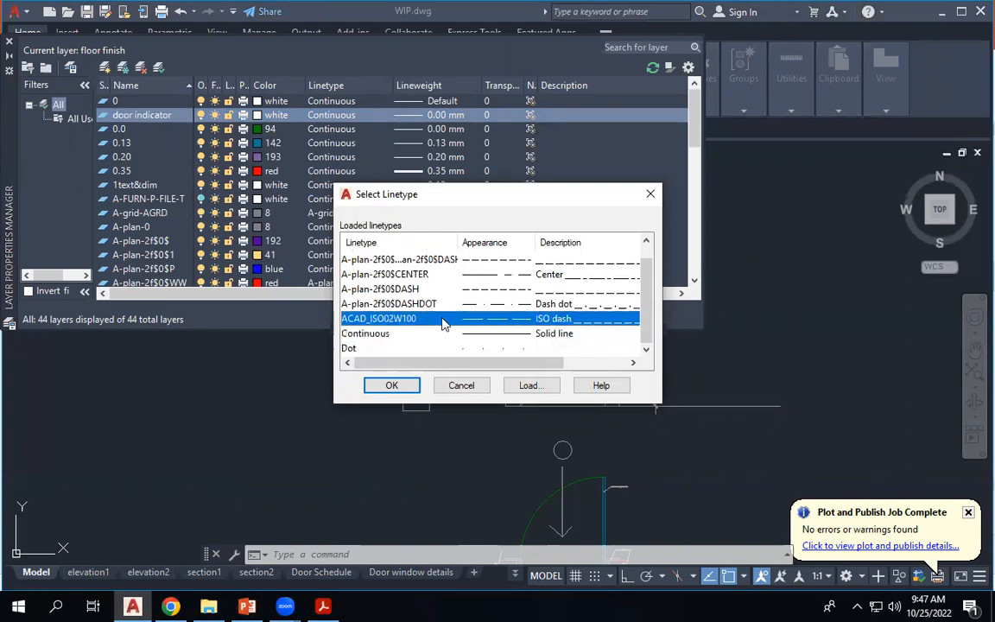
pyautogui.click(391, 386)
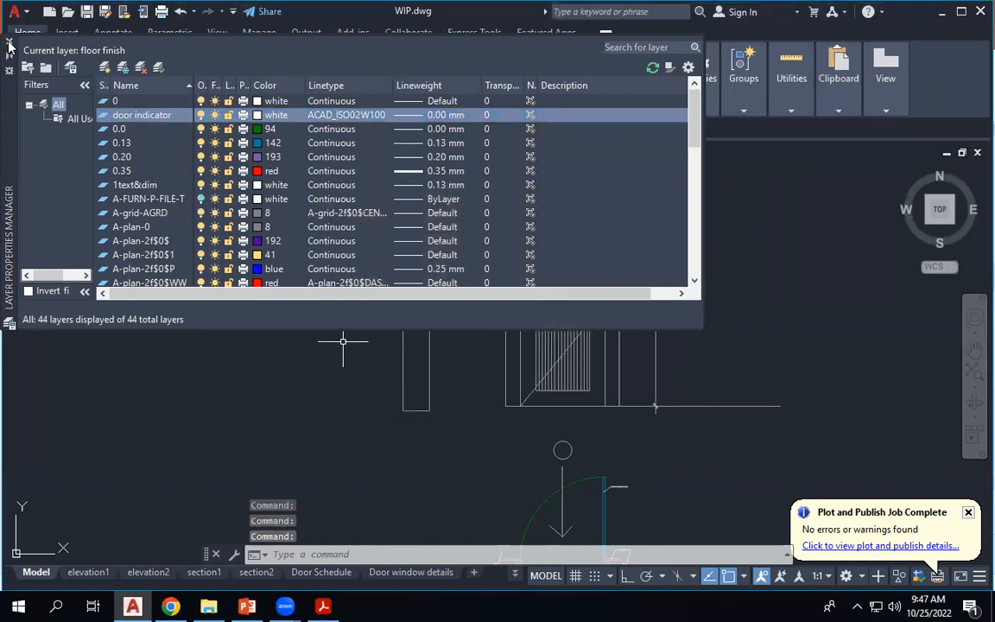
pyautogui.click(8, 45)
pyautogui.click(525, 206)
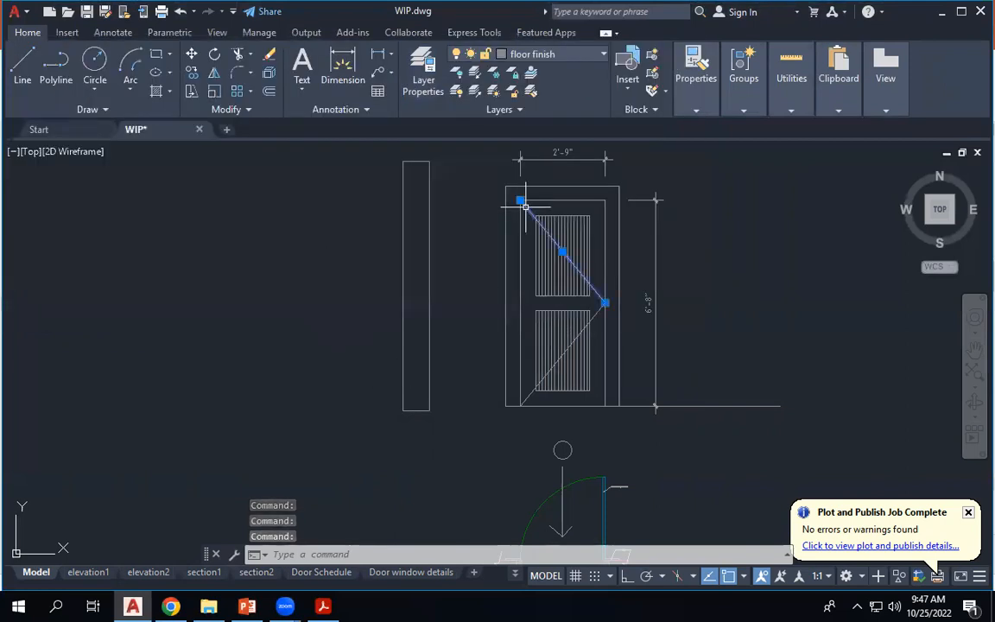
pyautogui.click(597, 312)
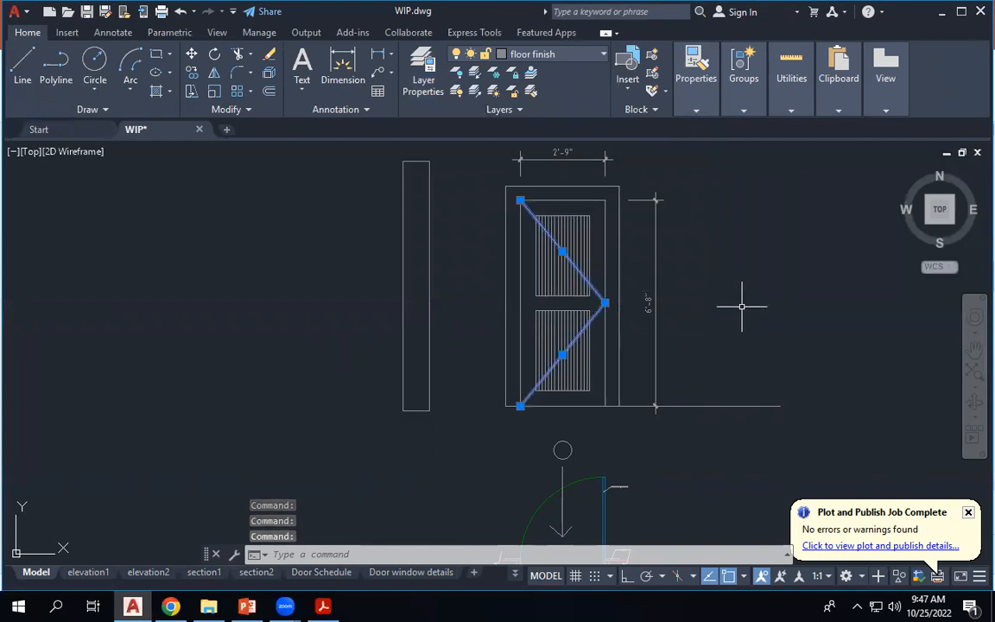
pyautogui.press('Escape')
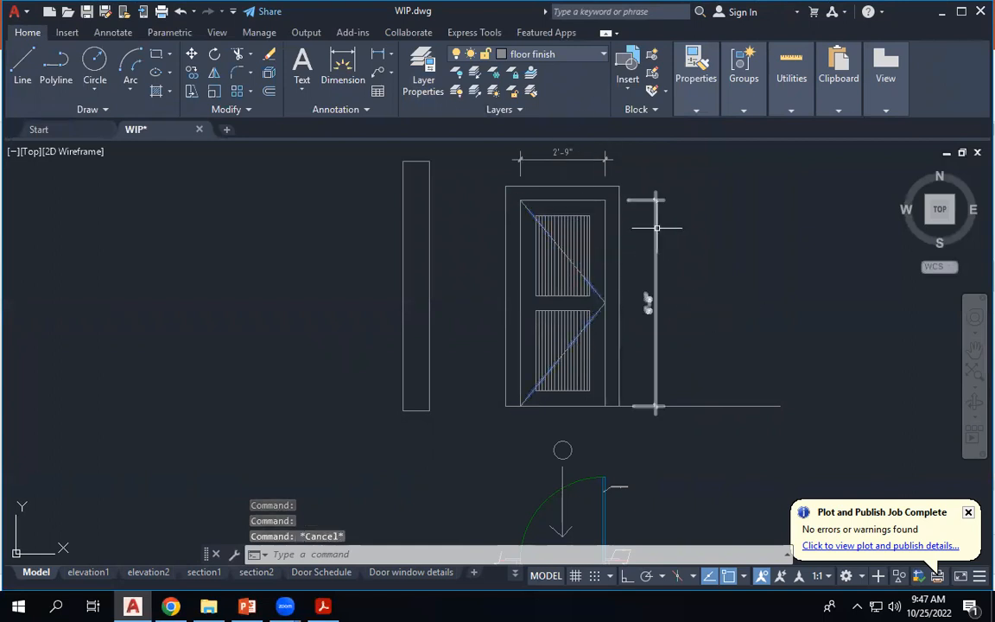
# Move the vertical height dimension beside the door elevation to the 1text&dim layer.
pyautogui.click(657, 228)
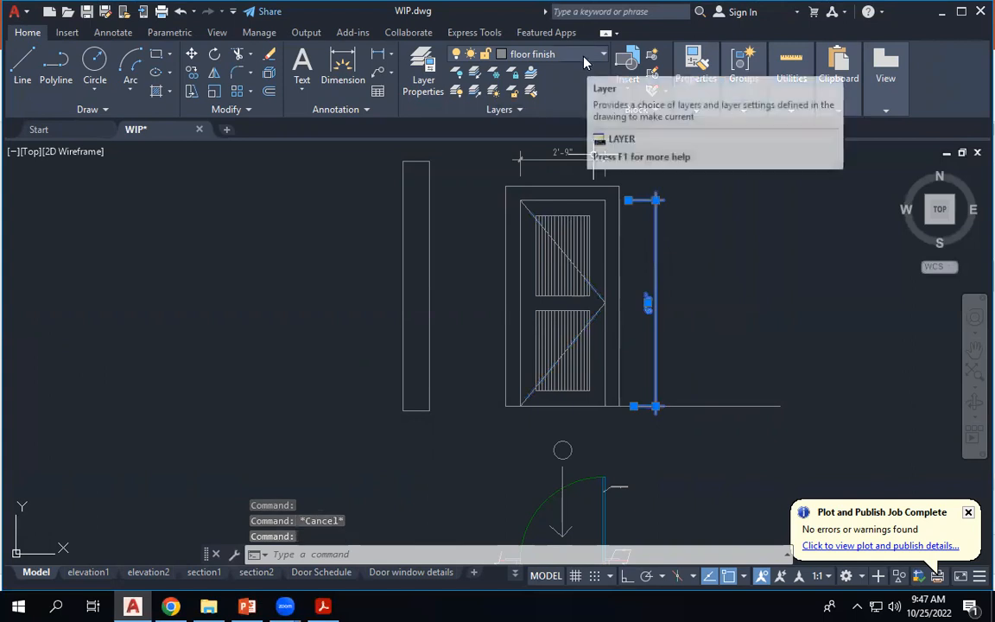
pyautogui.scroll(-3, 577, 214)
pyautogui.scroll(5, 570, 251)
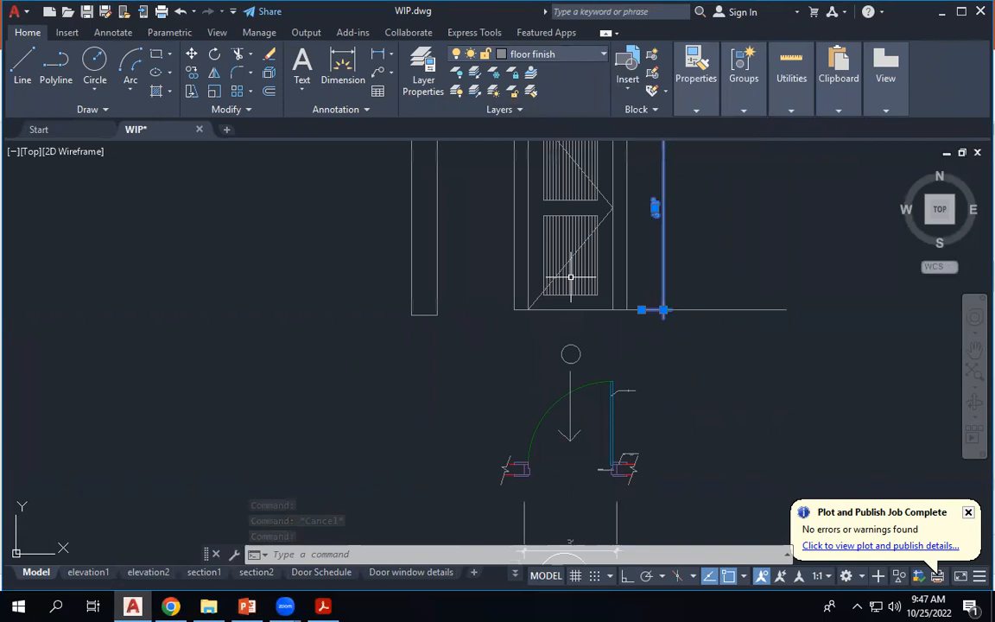
pyautogui.scroll(-4, 572, 274)
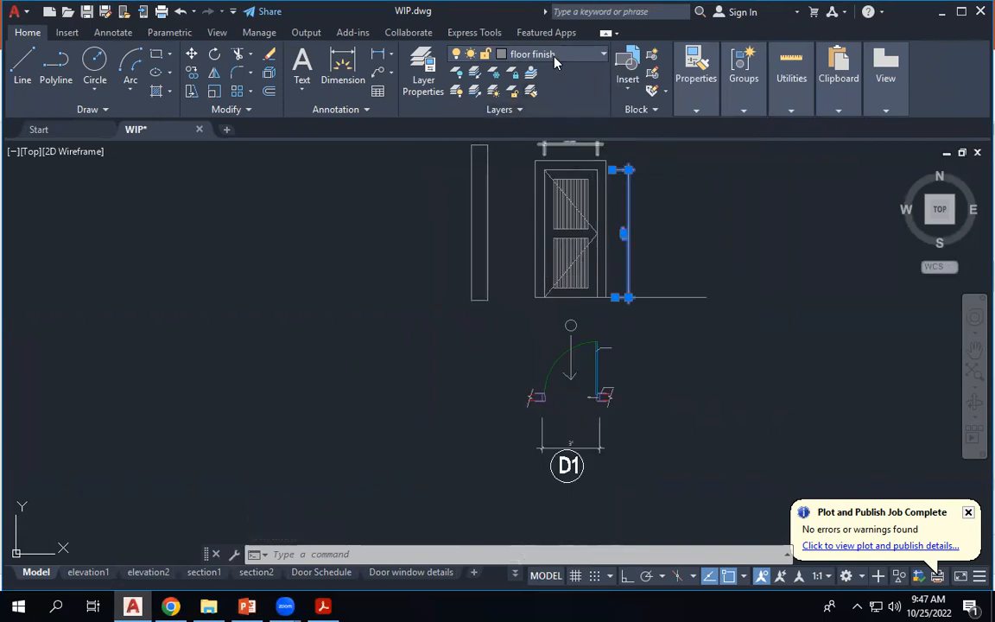
pyautogui.click(553, 55)
pyautogui.click(552, 62)
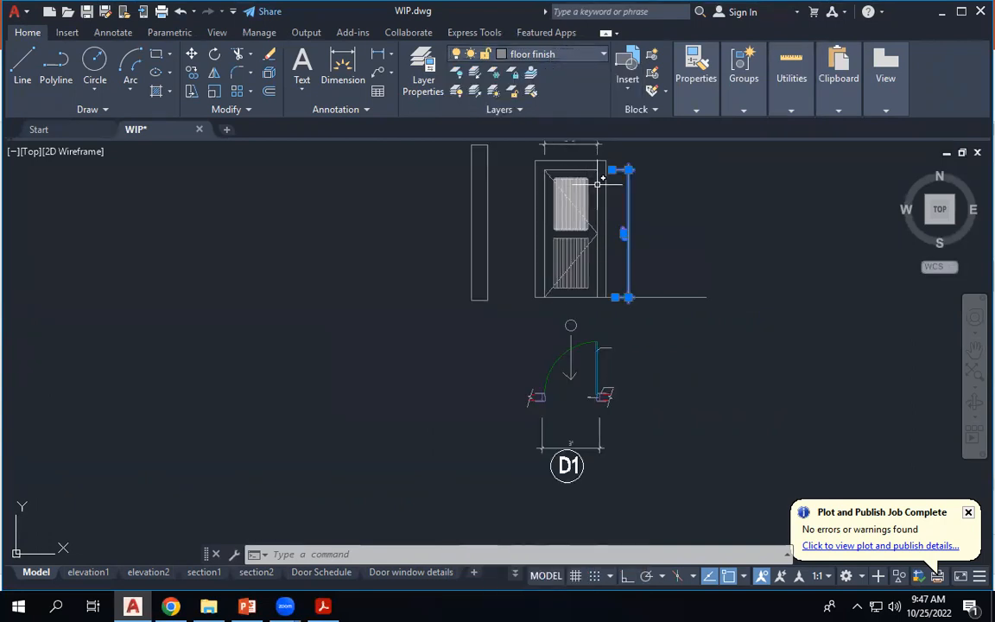
pyautogui.click(569, 55)
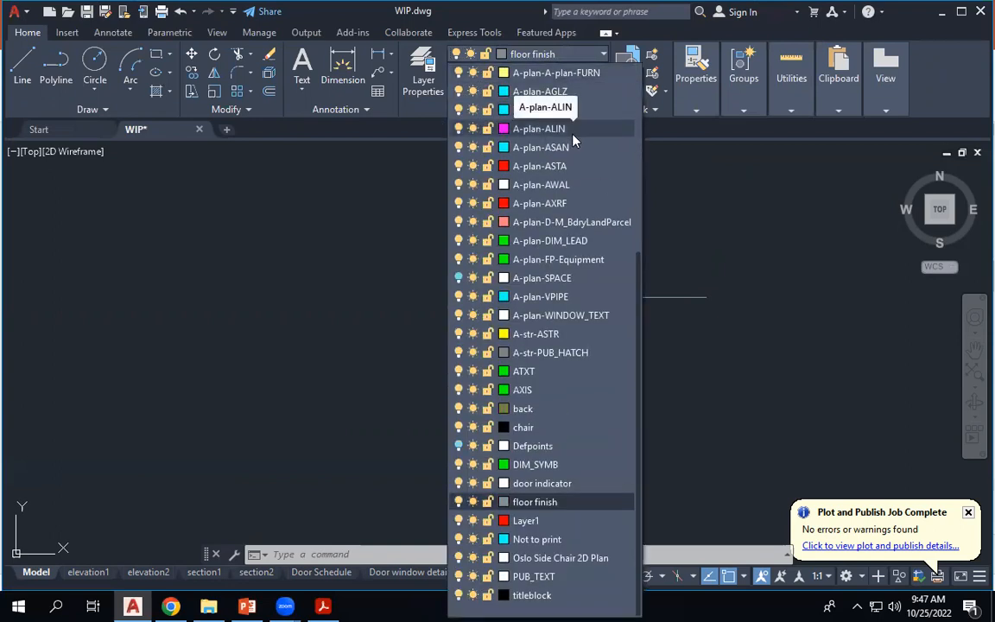
pyautogui.scroll(5, 573, 140)
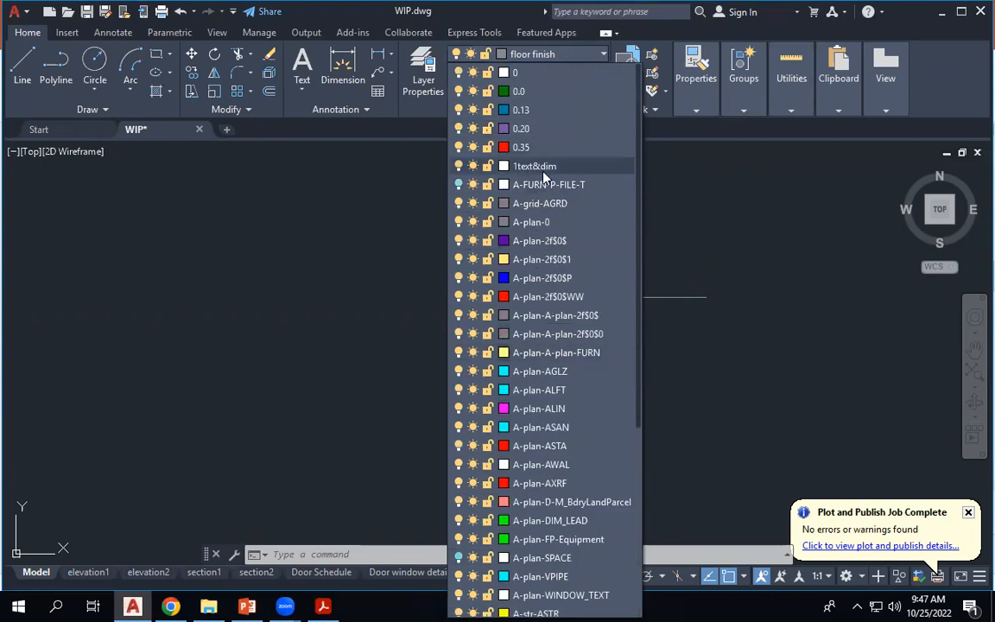
pyautogui.click(577, 166)
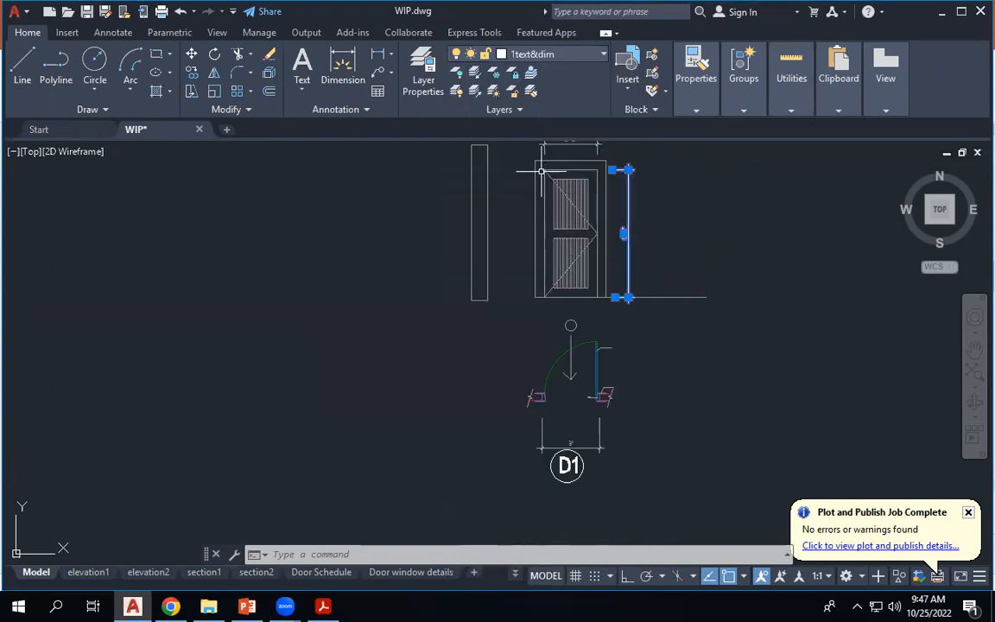
# Match the door height dimension's properties onto the plan width dimension above the D1 tag.
pyautogui.write('MA')
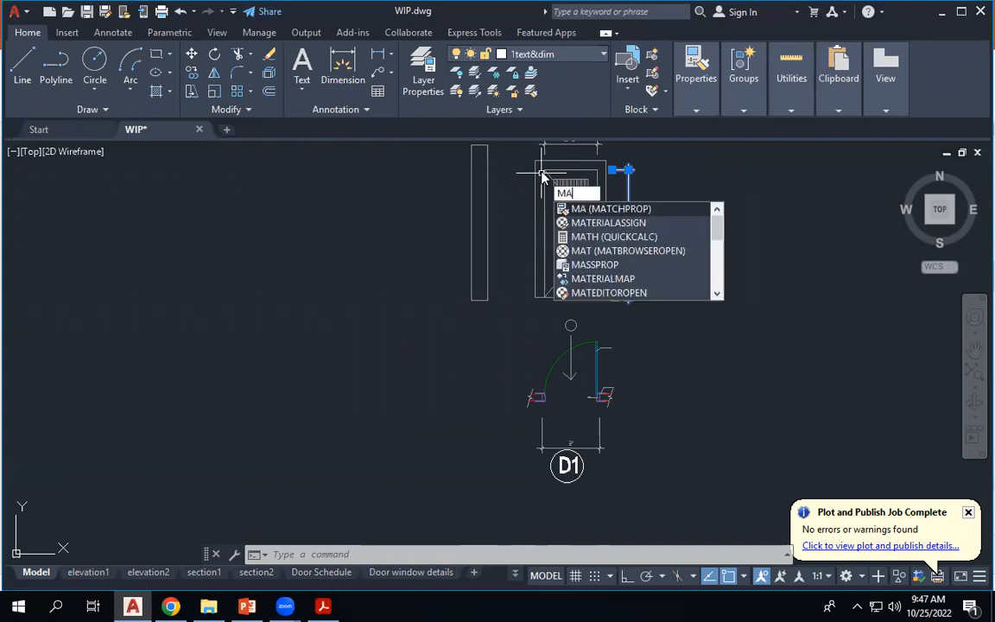
pyautogui.press('Return')
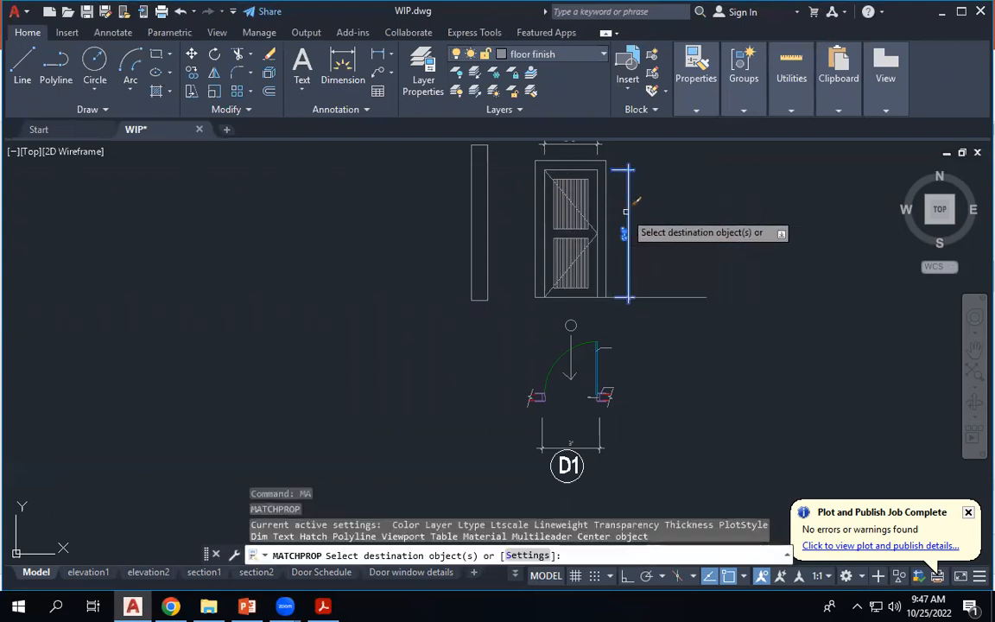
pyautogui.click(593, 448)
pyautogui.scroll(3, 602, 242)
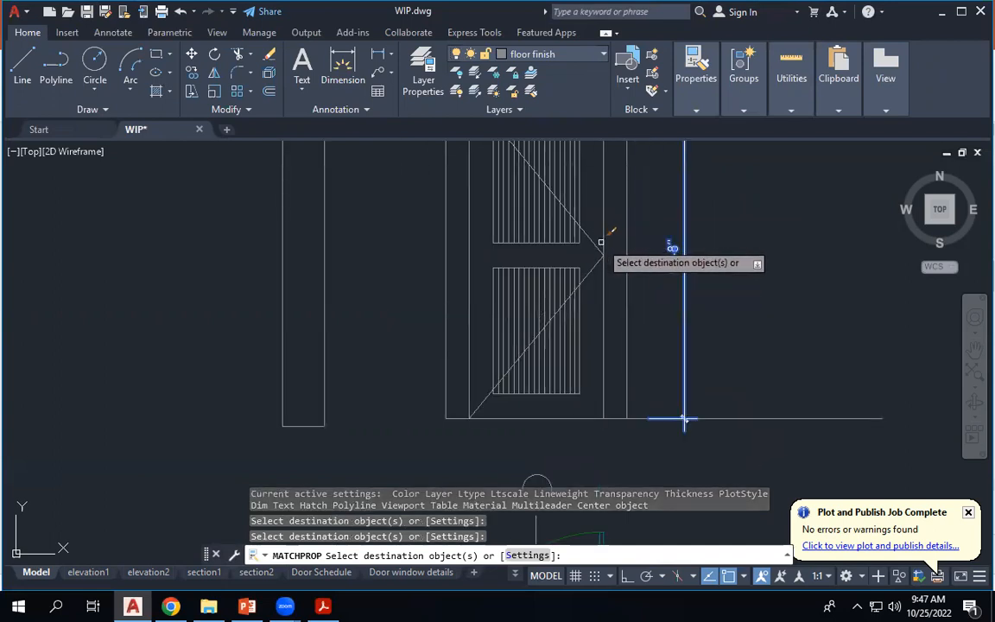
pyautogui.press('Escape')
# Move both diagonal swing lines of the door elevation to the door indicator layer.
pyautogui.click(597, 251)
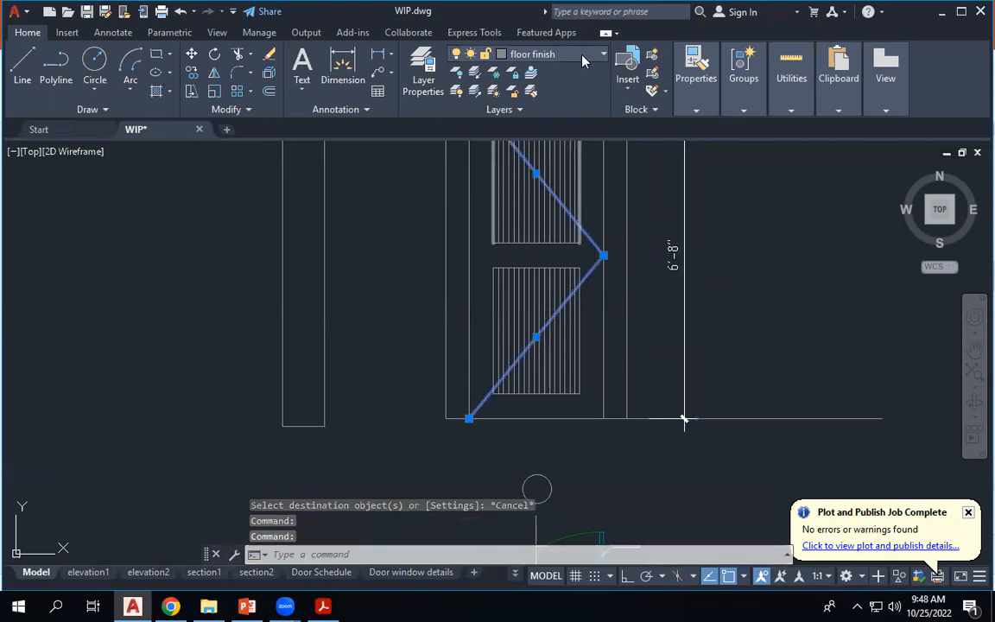
pyautogui.click(583, 59)
pyautogui.scroll(10, 544, 121)
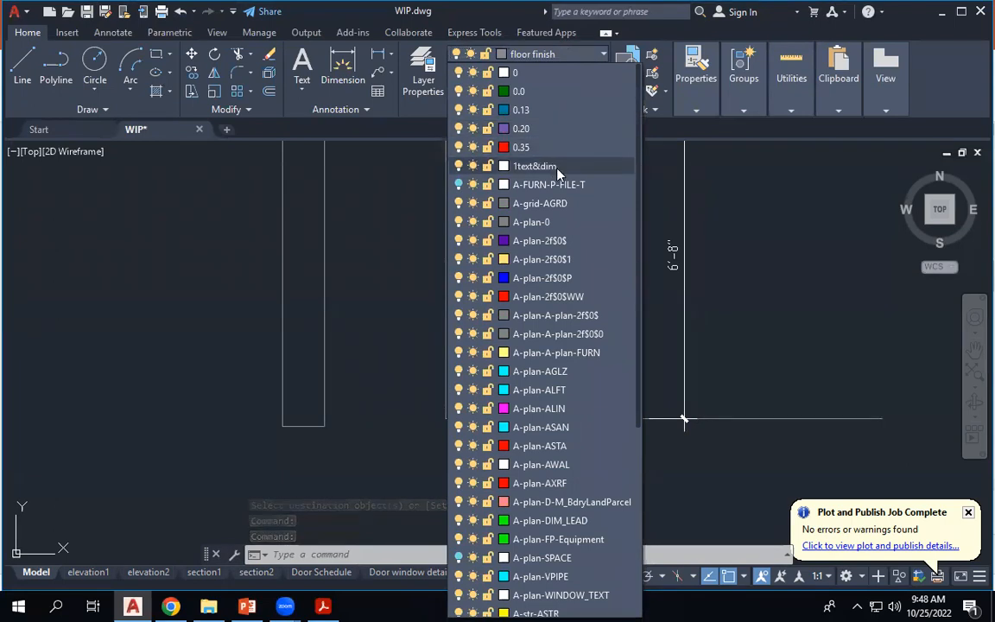
pyautogui.scroll(-5, 555, 177)
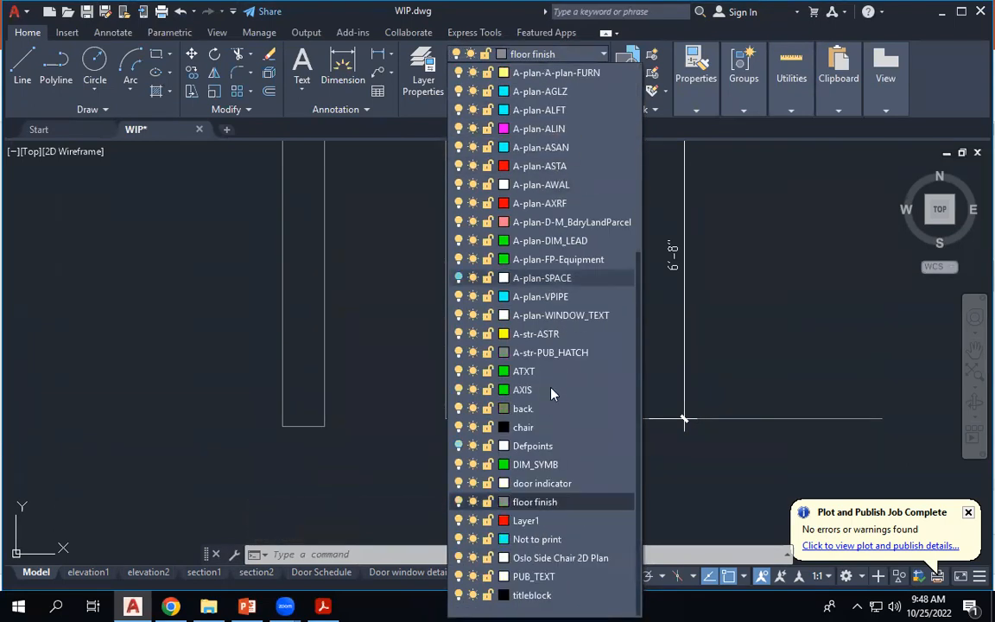
pyautogui.click(544, 483)
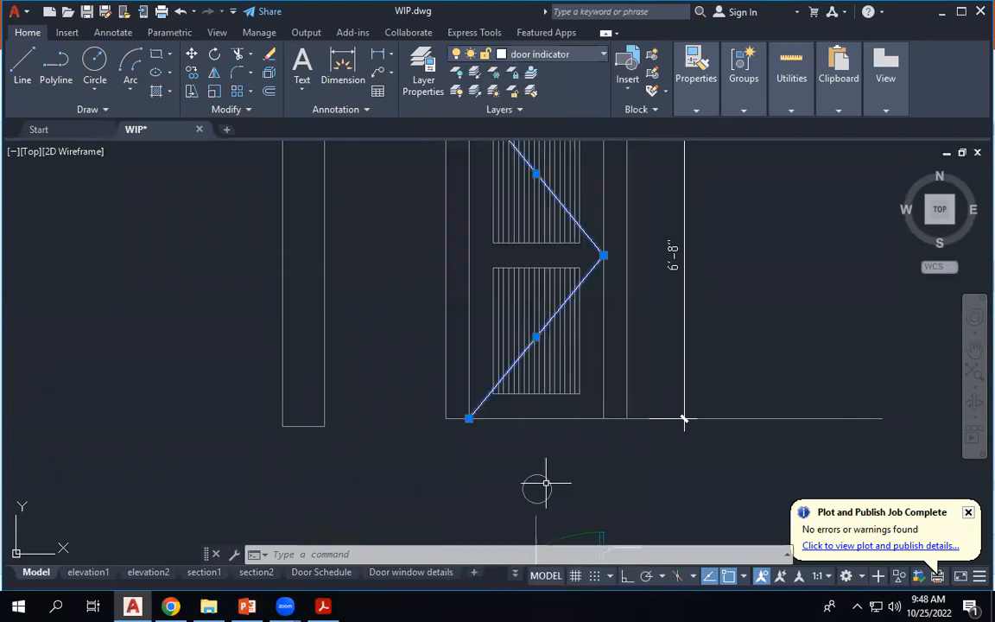
pyautogui.press('Escape')
pyautogui.press('Escape')
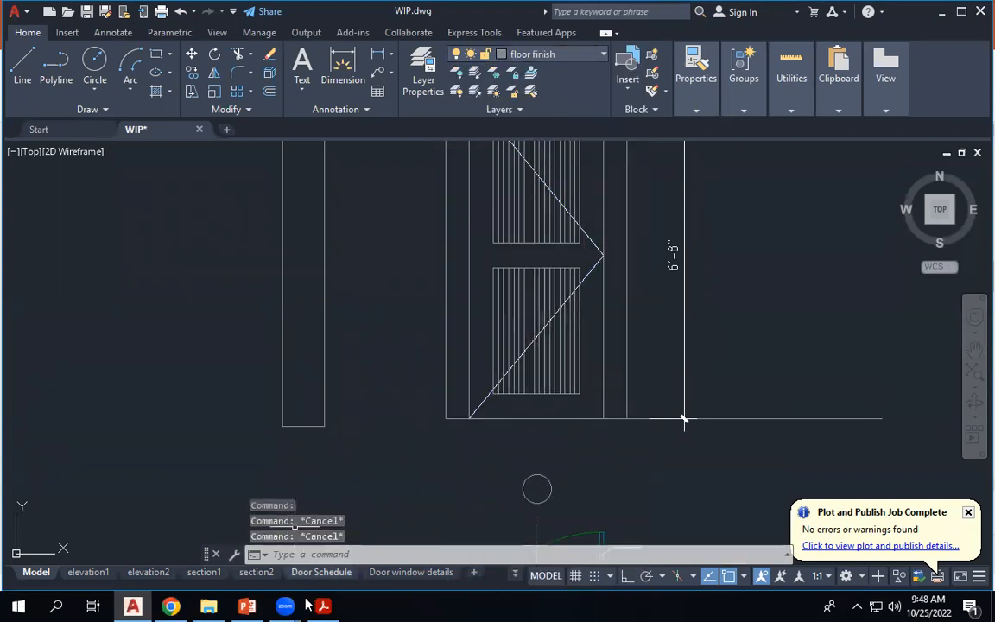
# Examine how the door swing lines display in the Door window details layout and return to model space.
pyautogui.click(411, 573)
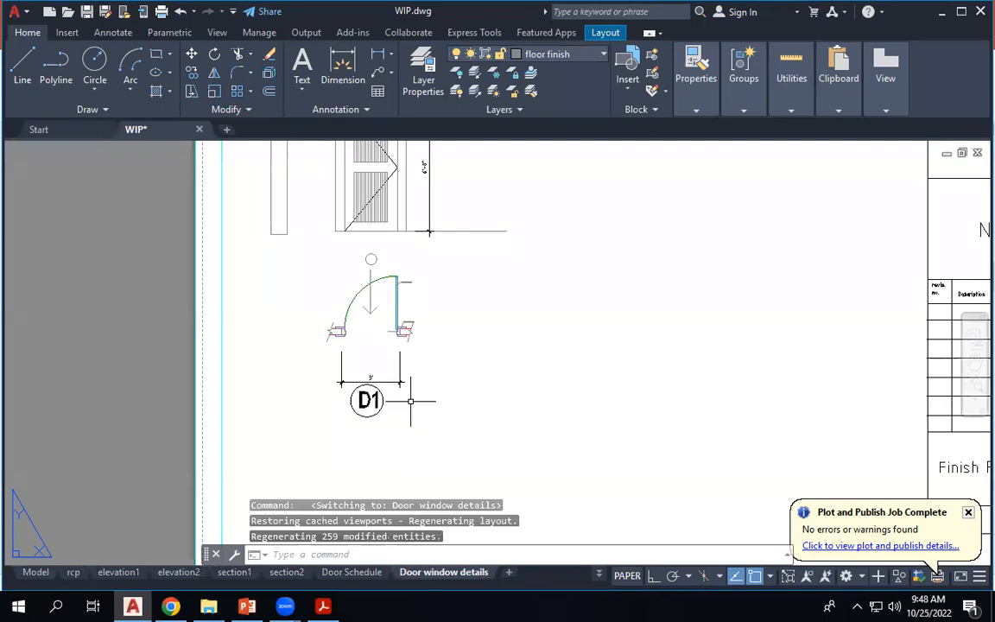
pyautogui.scroll(-5, 414, 384)
pyautogui.scroll(5, 417, 294)
pyautogui.scroll(8, 417, 294)
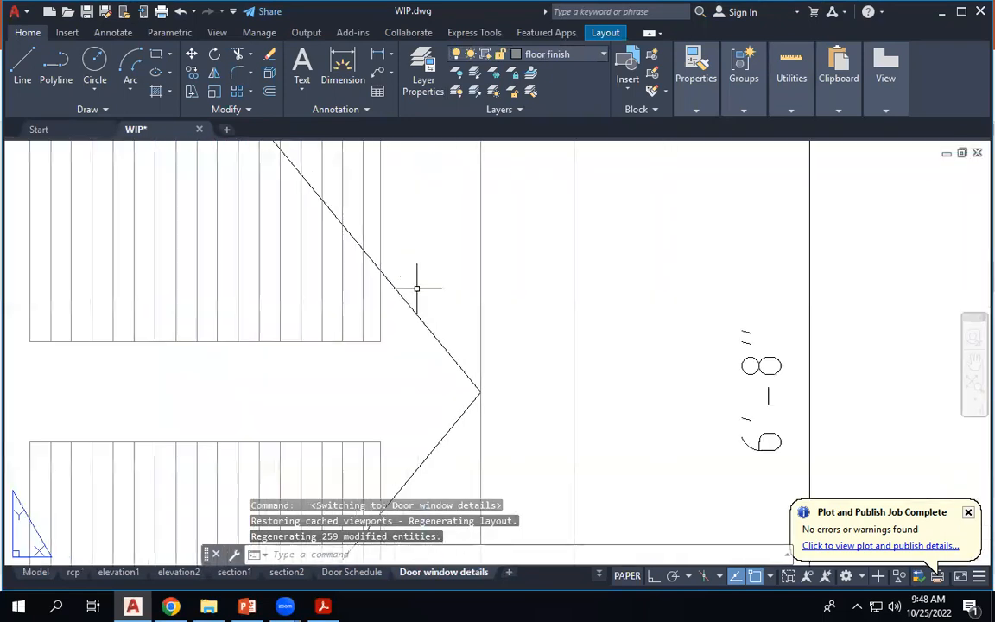
pyautogui.scroll(-6, 444, 328)
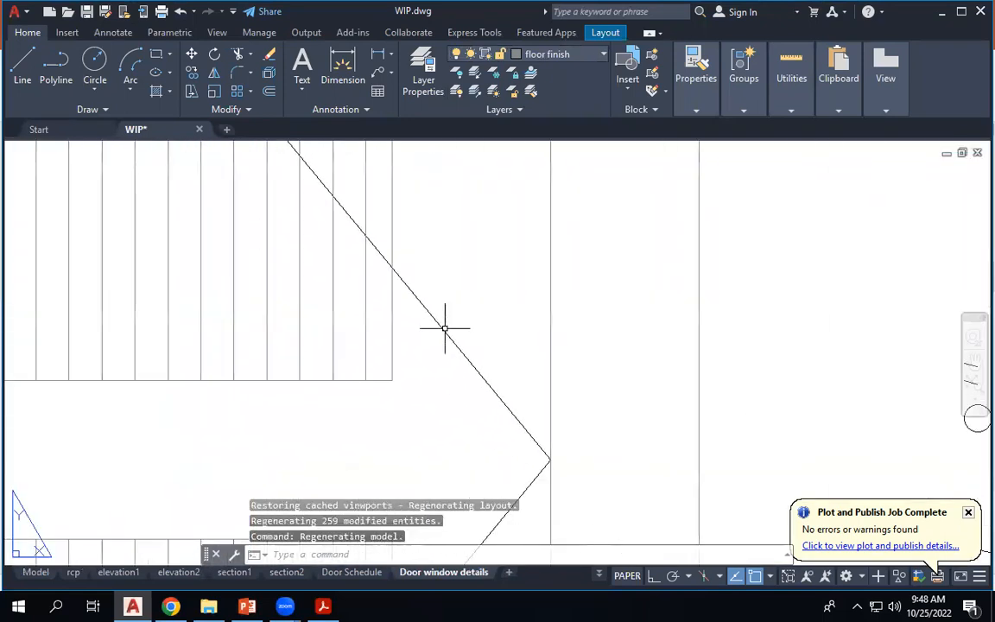
pyautogui.click(35, 572)
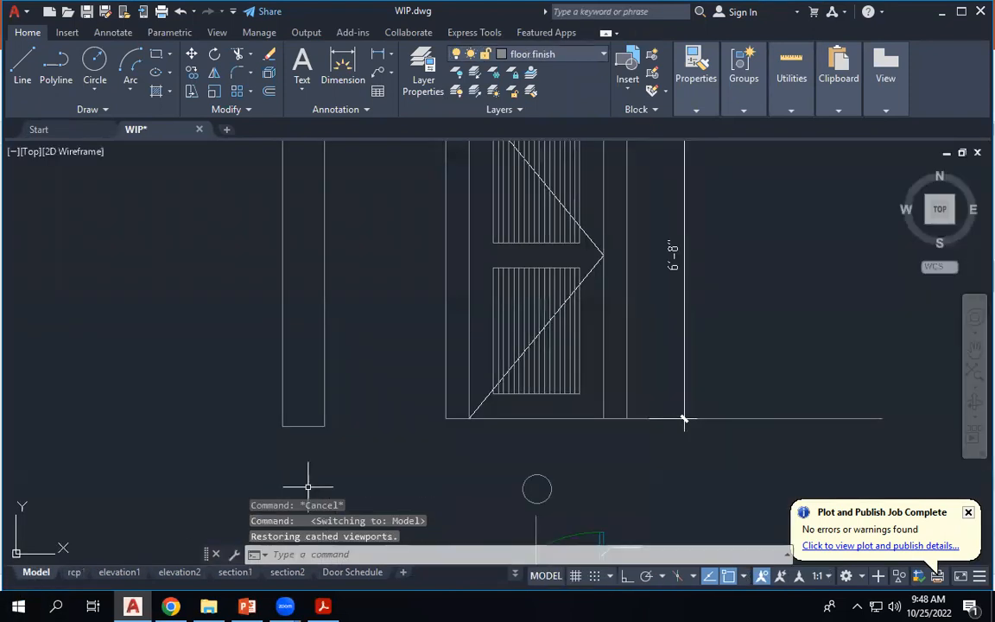
# Try a linetype scale of 10 on the upper diagonal swing line, and set it to 100.
pyautogui.click(598, 252)
pyautogui.rightClick(596, 256)
pyautogui.click(639, 562)
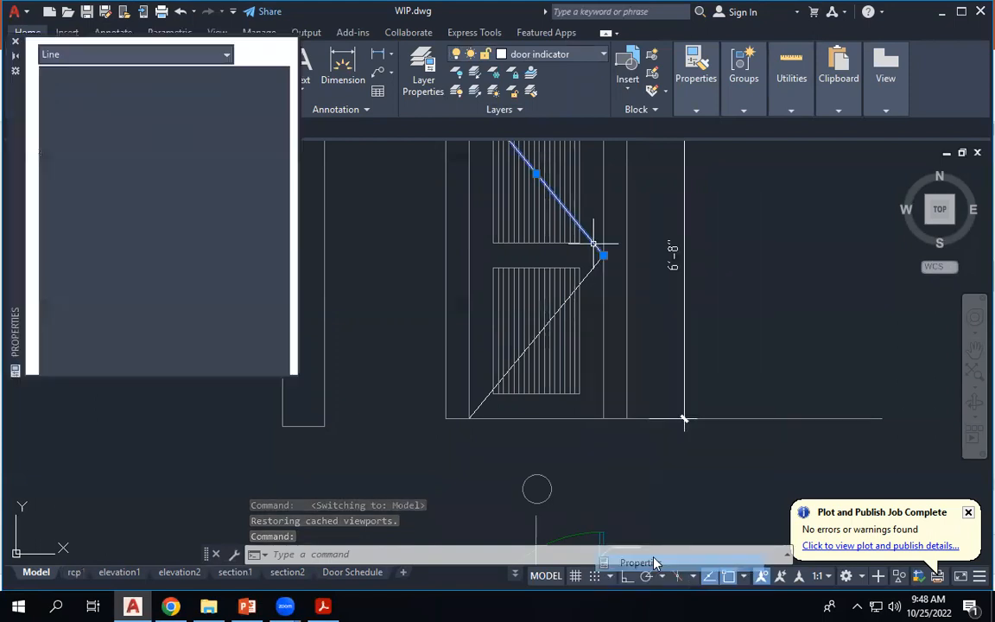
pyautogui.click(222, 134)
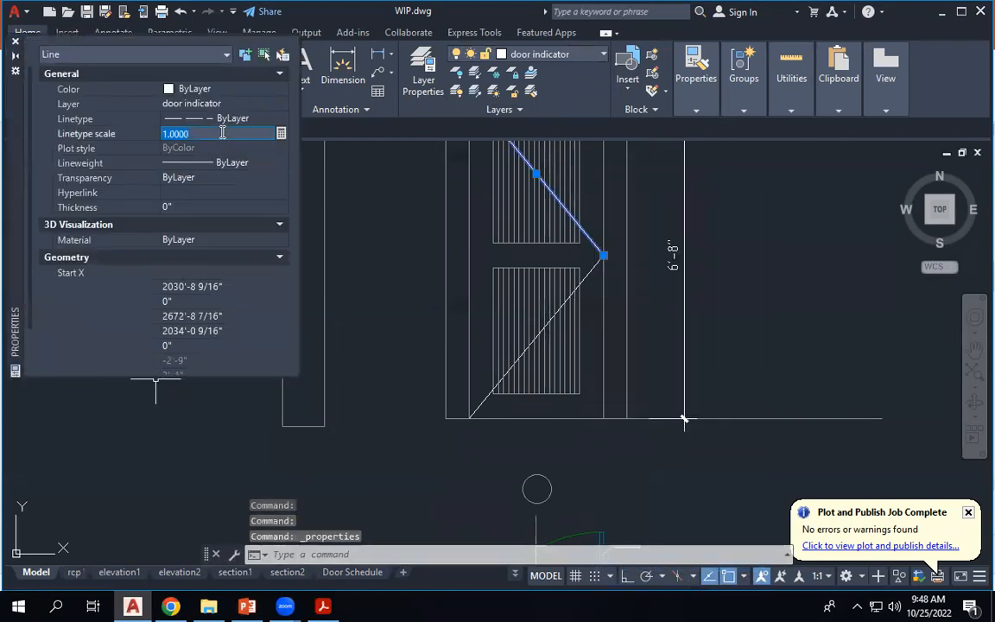
pyautogui.write('10')
pyautogui.press('Return')
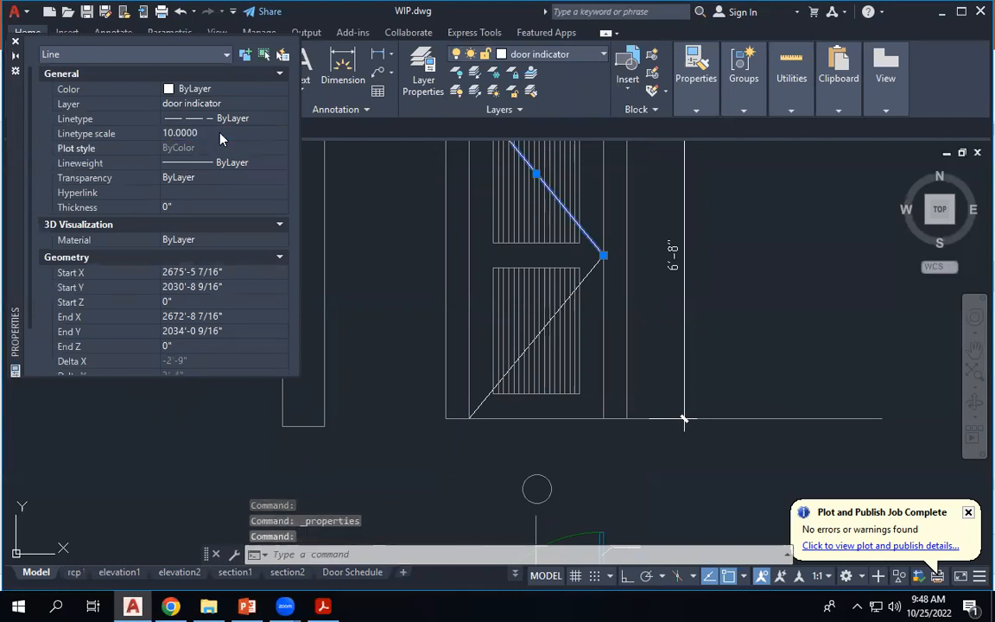
pyautogui.click(221, 134)
pyautogui.write('100')
pyautogui.press('Return')
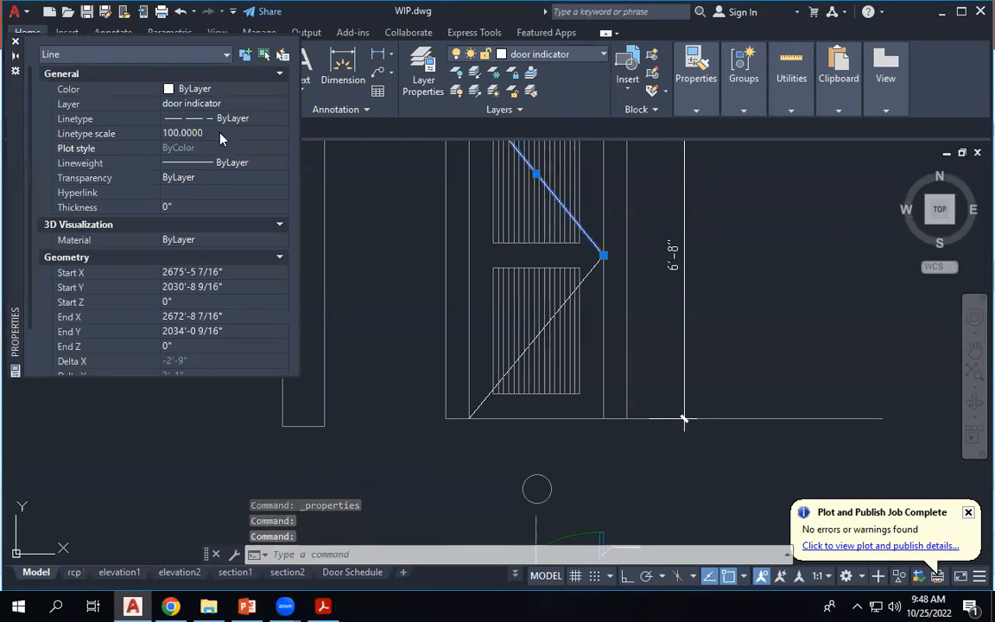
# Try linetype scales of 0.01 and 0.005 on the upper diagonal swing line of the door elevation.
pyautogui.click(216, 134)
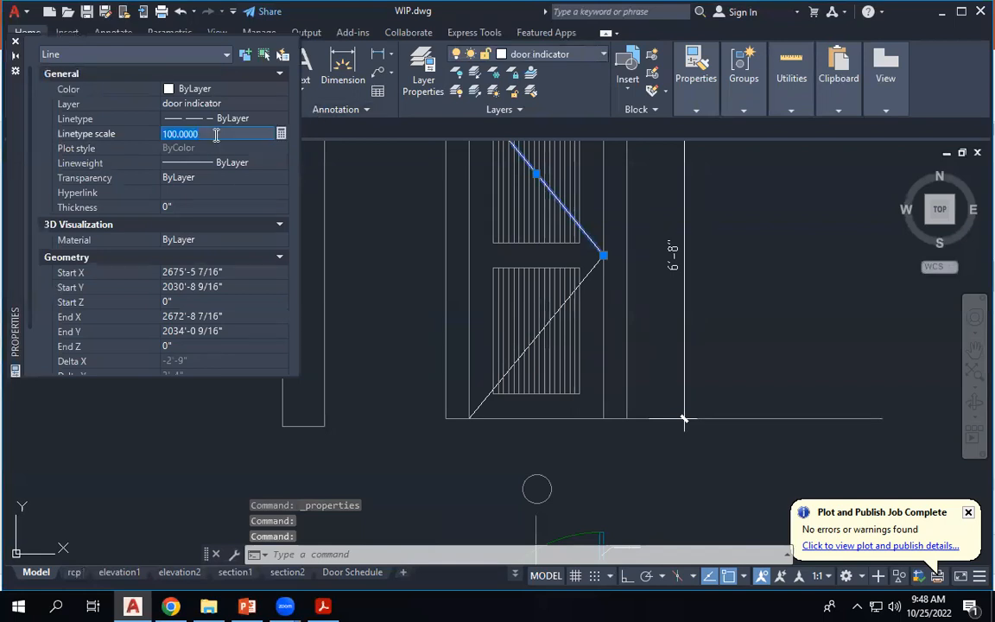
pyautogui.write('.01')
pyautogui.press('Return')
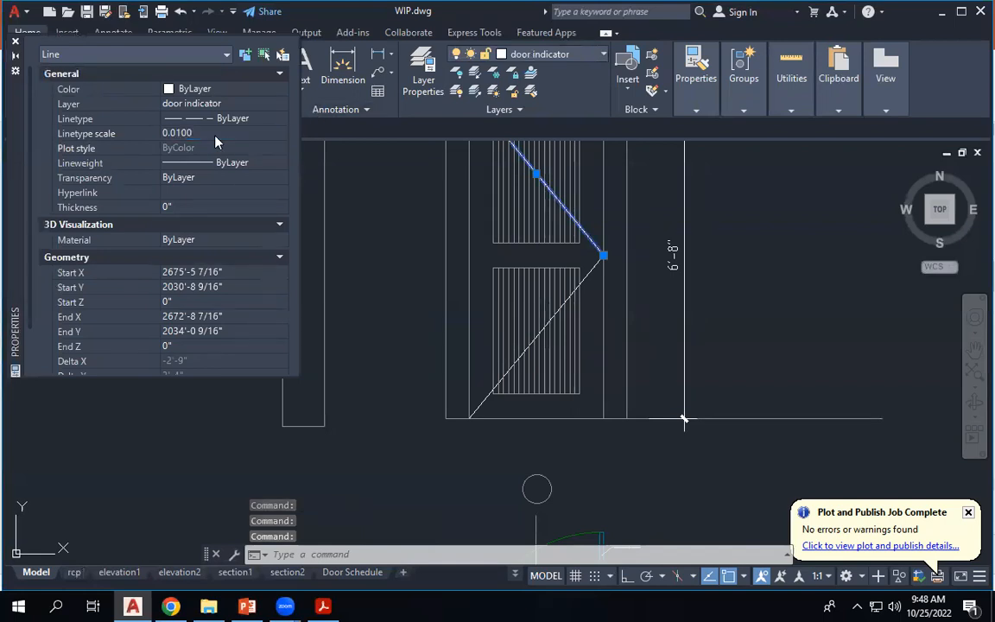
pyautogui.click(214, 134)
pyautogui.write('.')
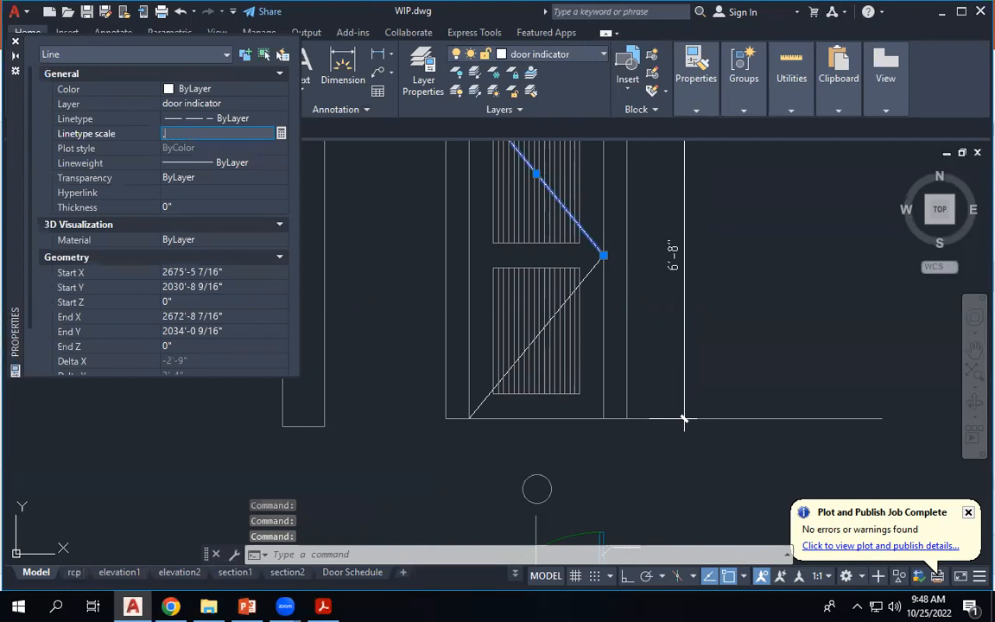
pyautogui.write('005')
pyautogui.press('Return')
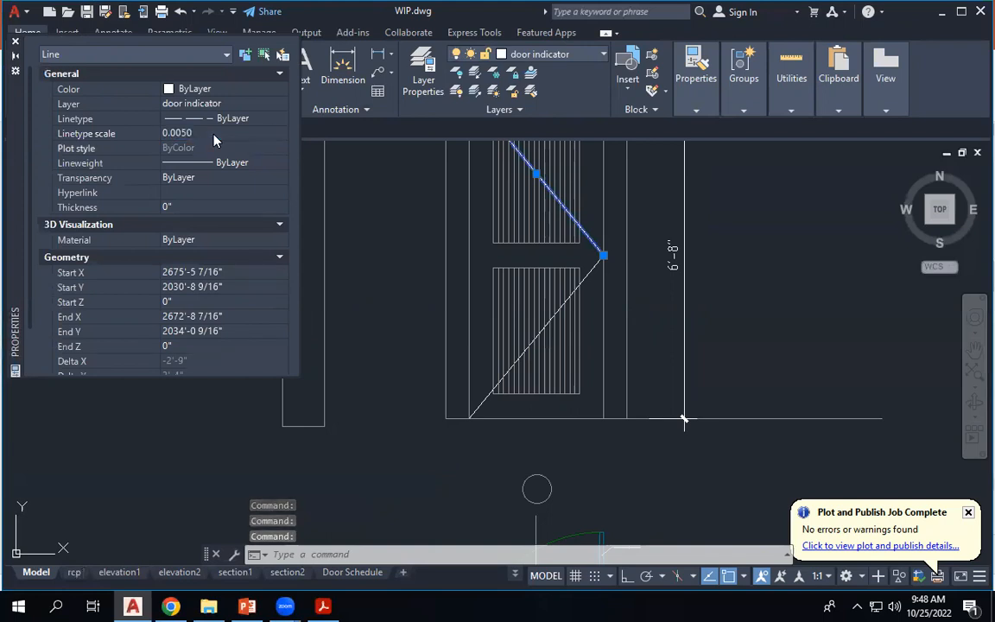
# Set the upper diagonal swing line's linetype scale to 0.02 and inspect its dashes in model space.
pyautogui.click(214, 135)
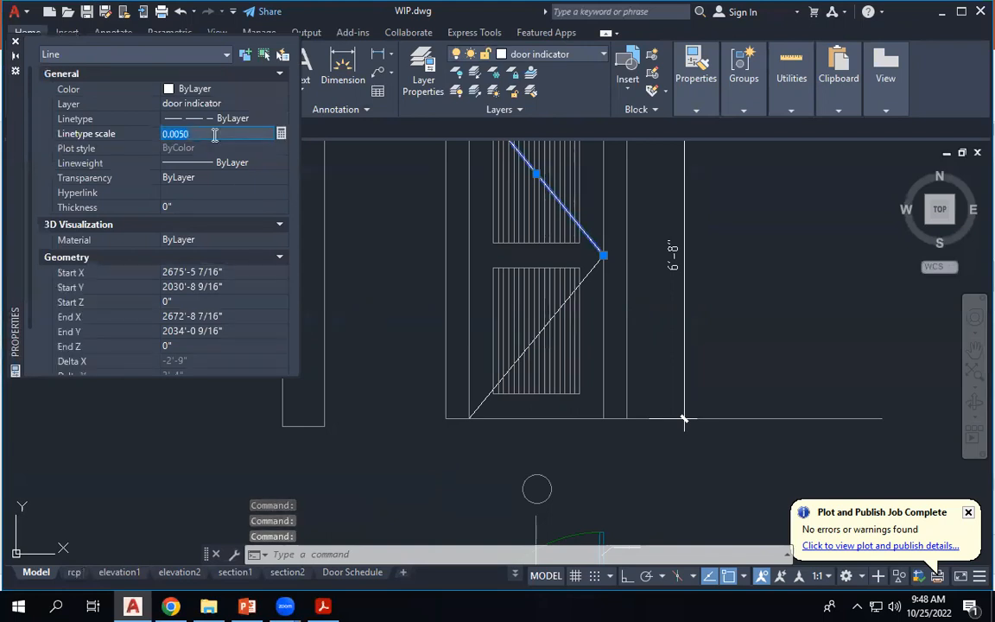
pyautogui.write('.02')
pyautogui.press('Return')
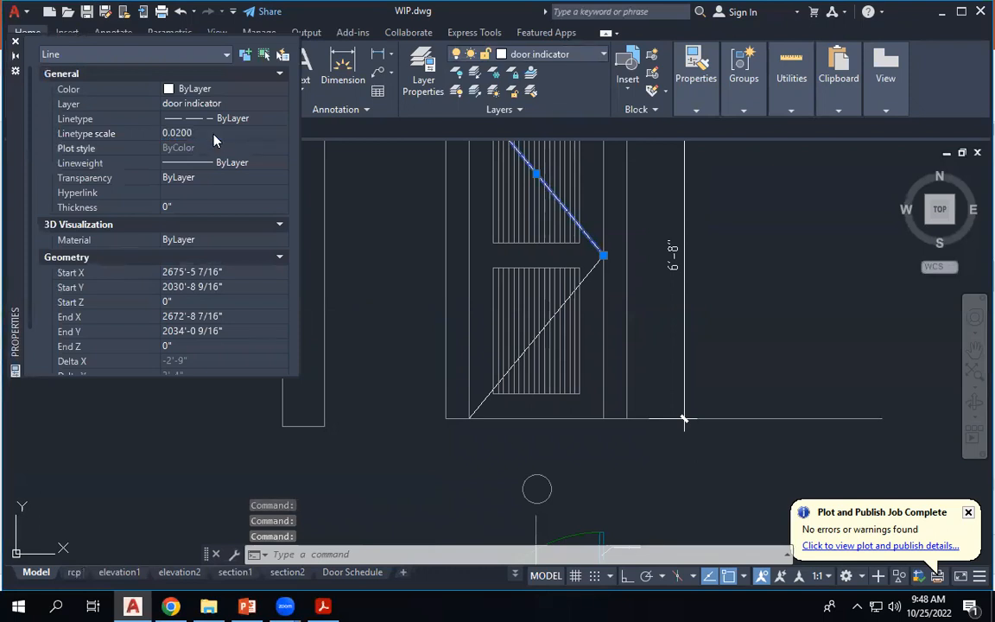
pyautogui.press('Escape')
pyautogui.scroll(3, 604, 196)
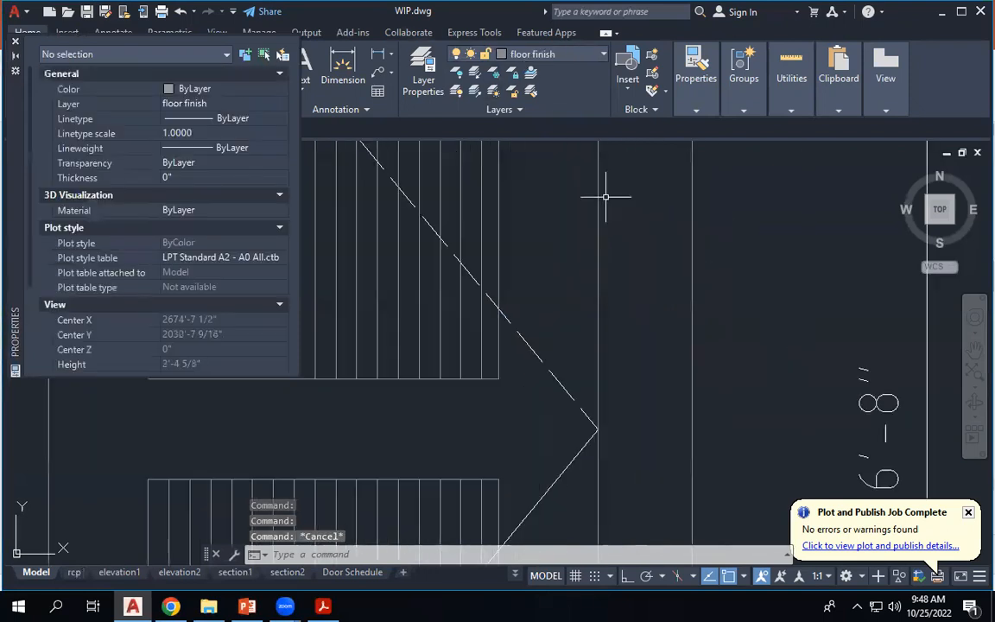
pyautogui.scroll(-2, 597, 195)
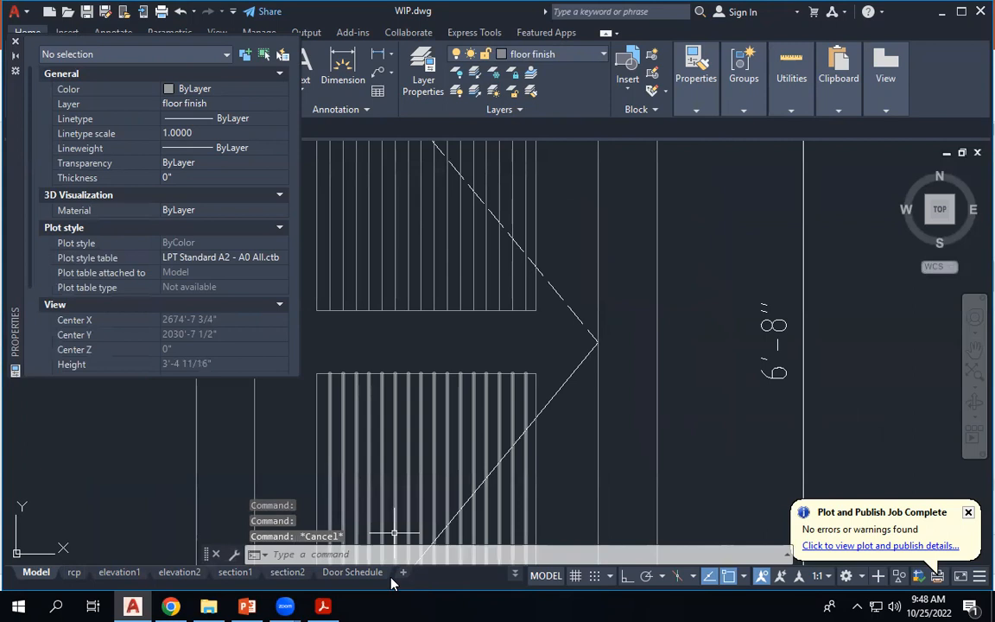
# Check the upper swing line's display in the Door window details layout and return to model space.
pyautogui.moveTo(370, 579)
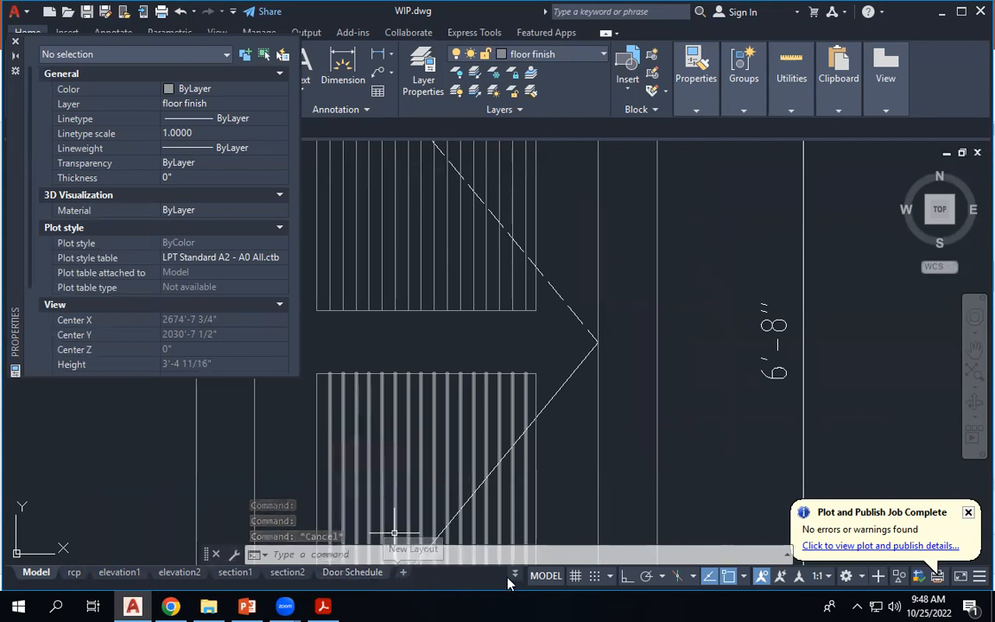
pyautogui.click(354, 574)
pyautogui.click(417, 575)
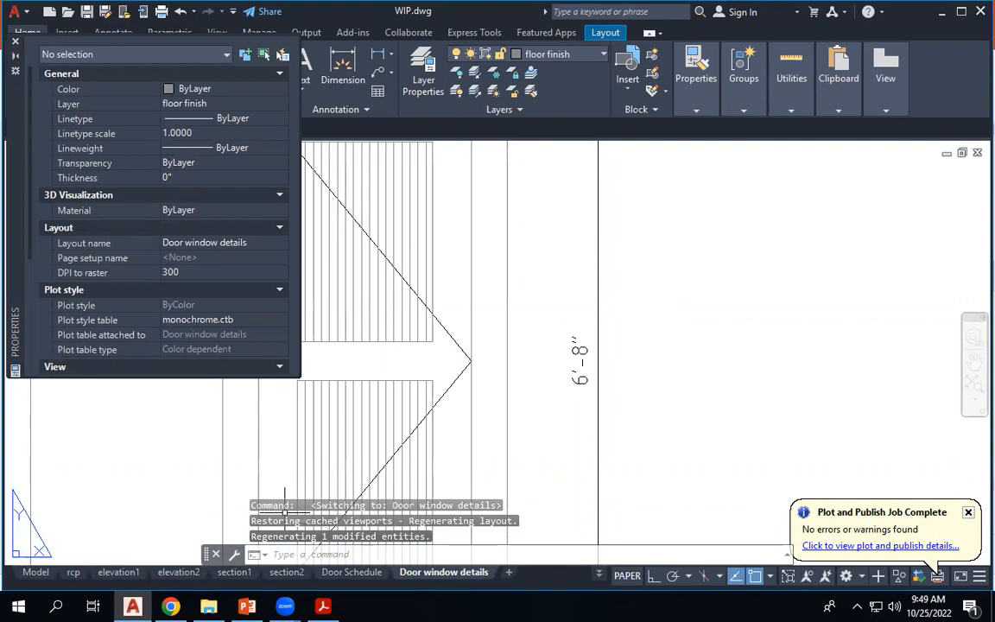
pyautogui.click(35, 572)
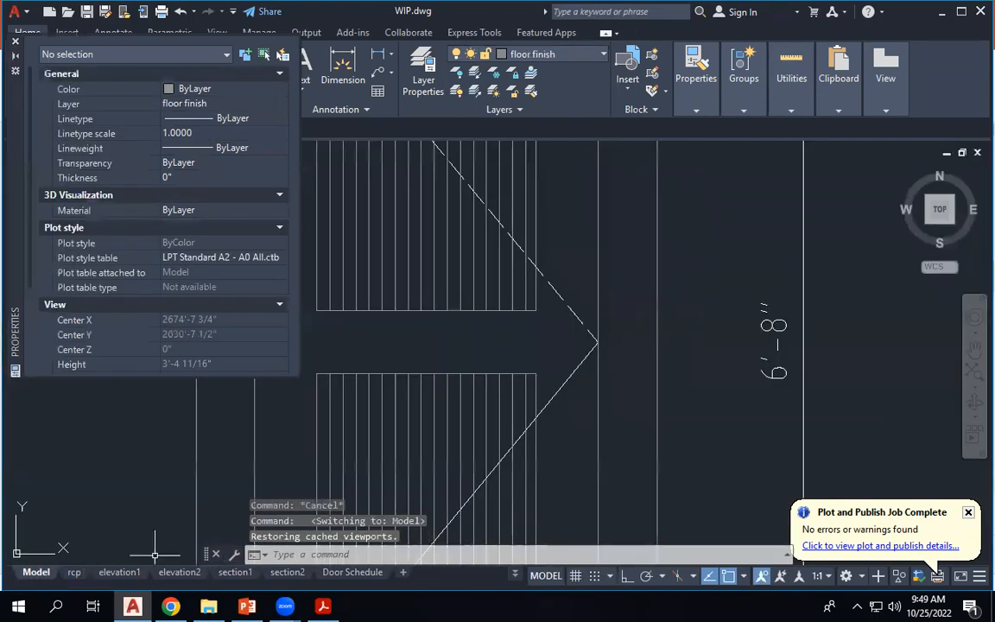
# Try a linetype scale of 20 on the upper diagonal swing line.
pyautogui.click(553, 292)
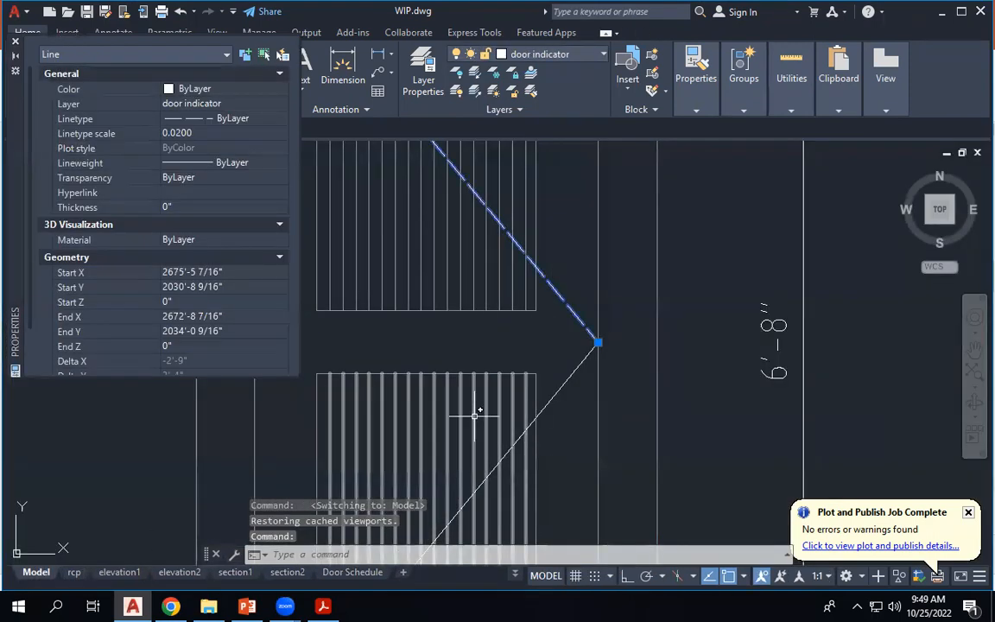
pyautogui.click(220, 133)
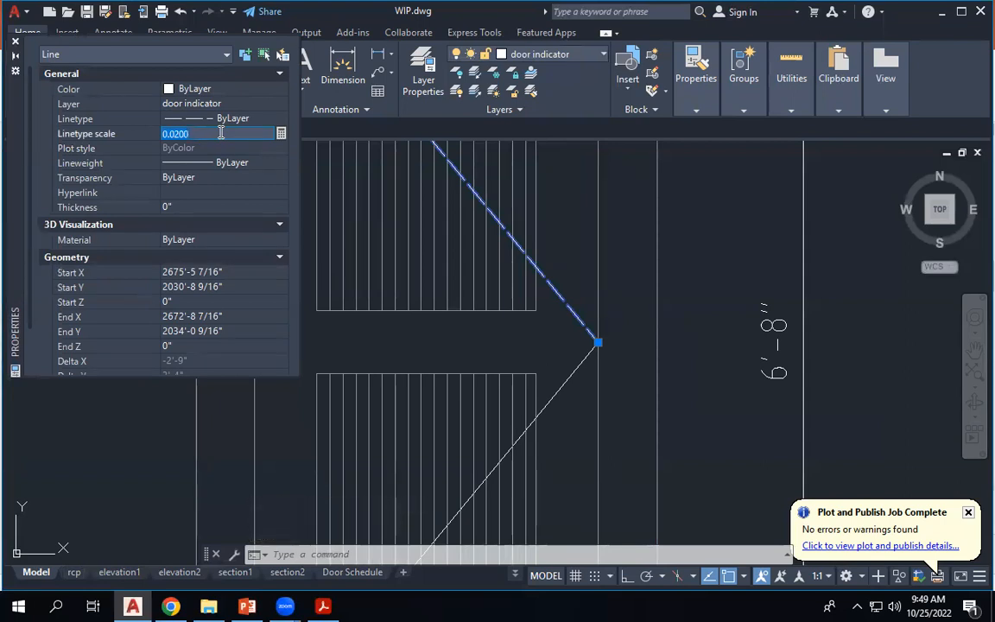
pyautogui.write('20')
pyautogui.press('Return')
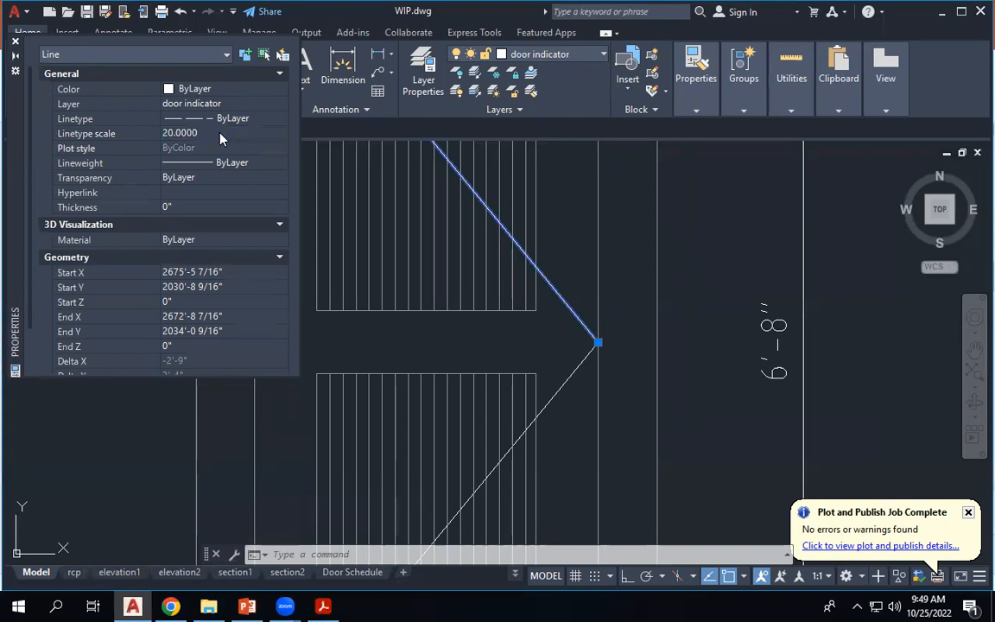
# Examine the upper swing line up close in the Door window details layout and go back to model space.
pyautogui.click(373, 573)
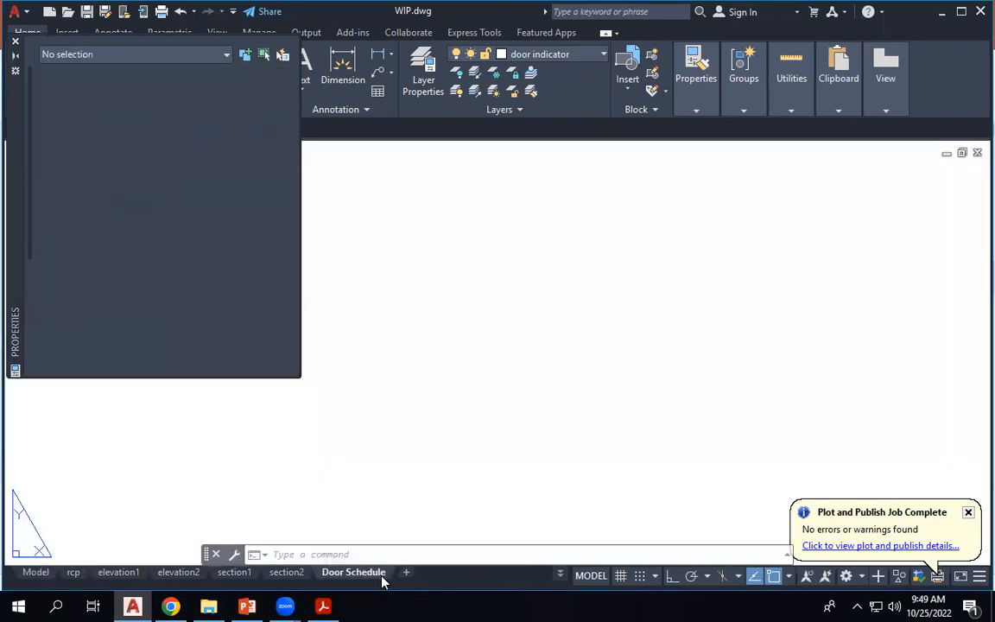
pyautogui.click(418, 577)
pyautogui.scroll(3, 438, 327)
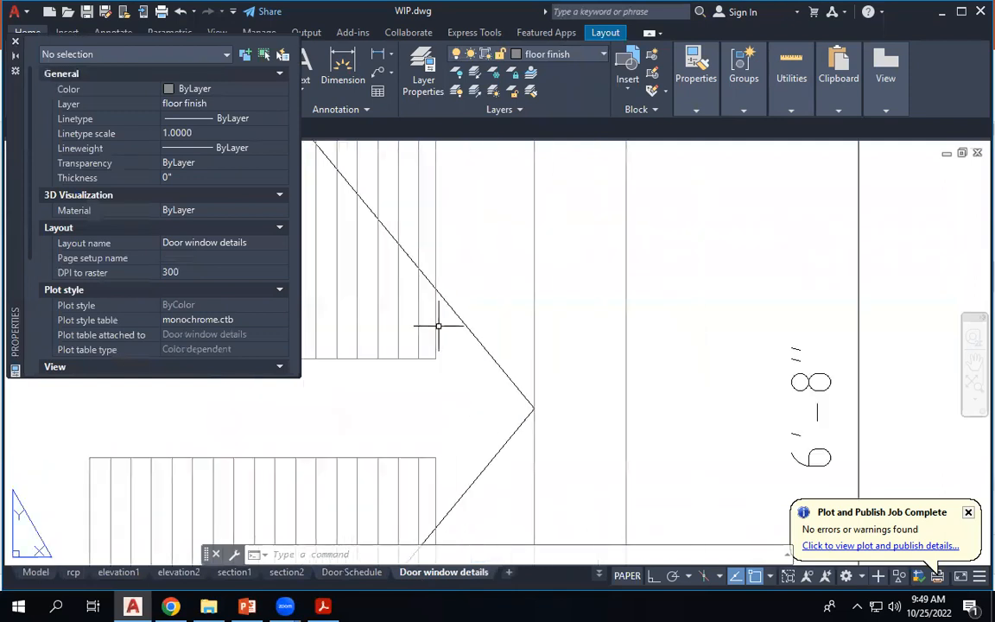
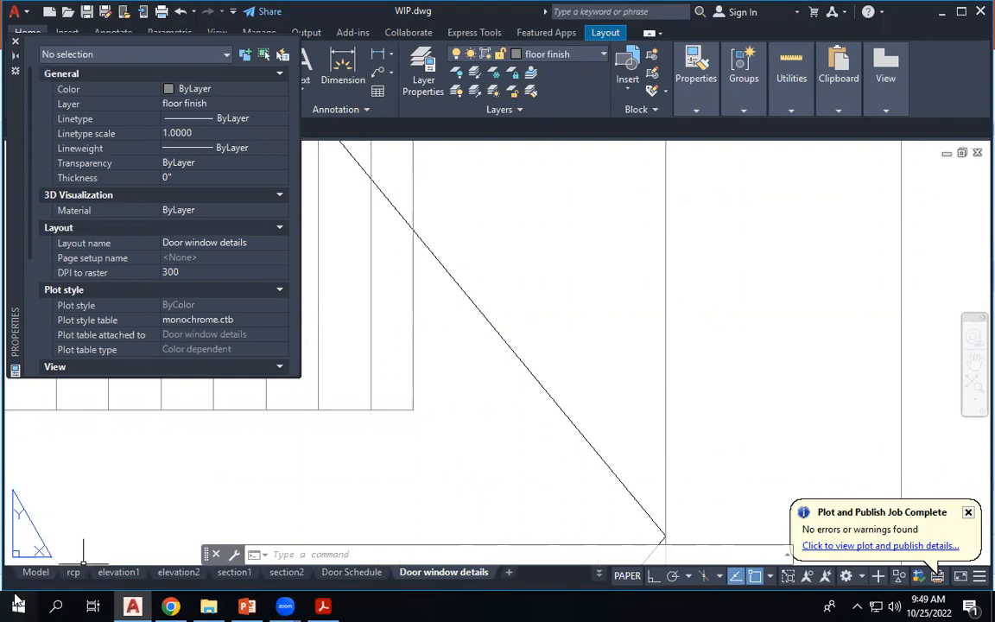
pyautogui.moveTo(37, 580)
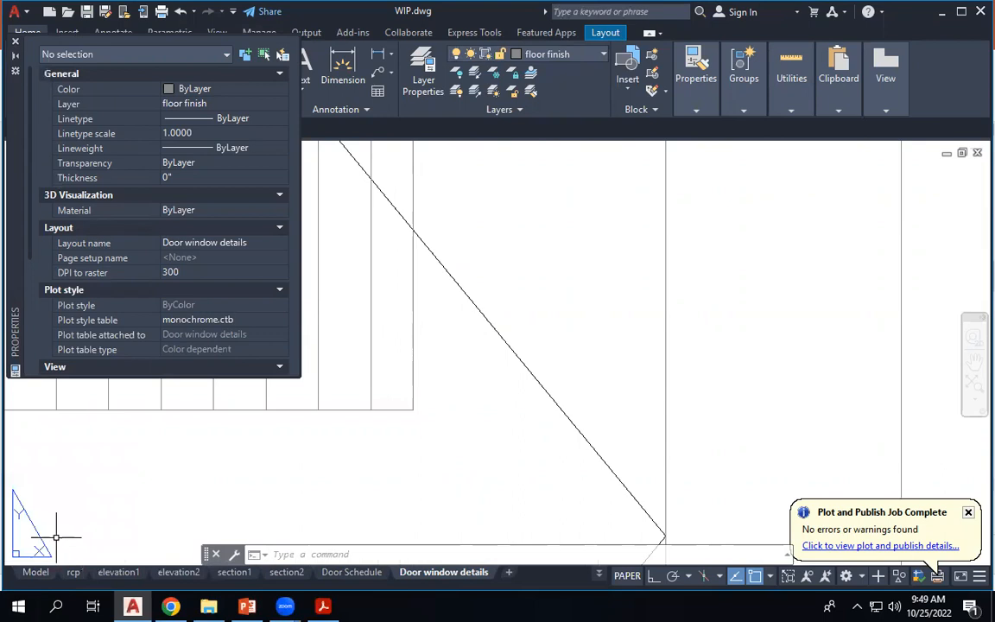
pyautogui.click(36, 572)
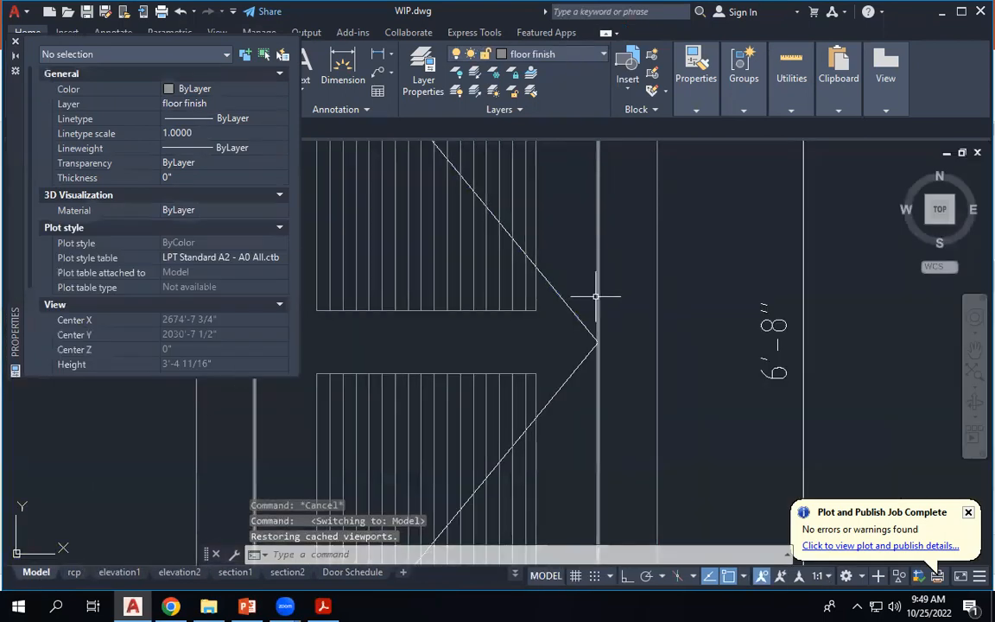
# Set the upper diagonal swing line's linetype scale to 200 and view it in the Door window details layout.
pyautogui.click(568, 301)
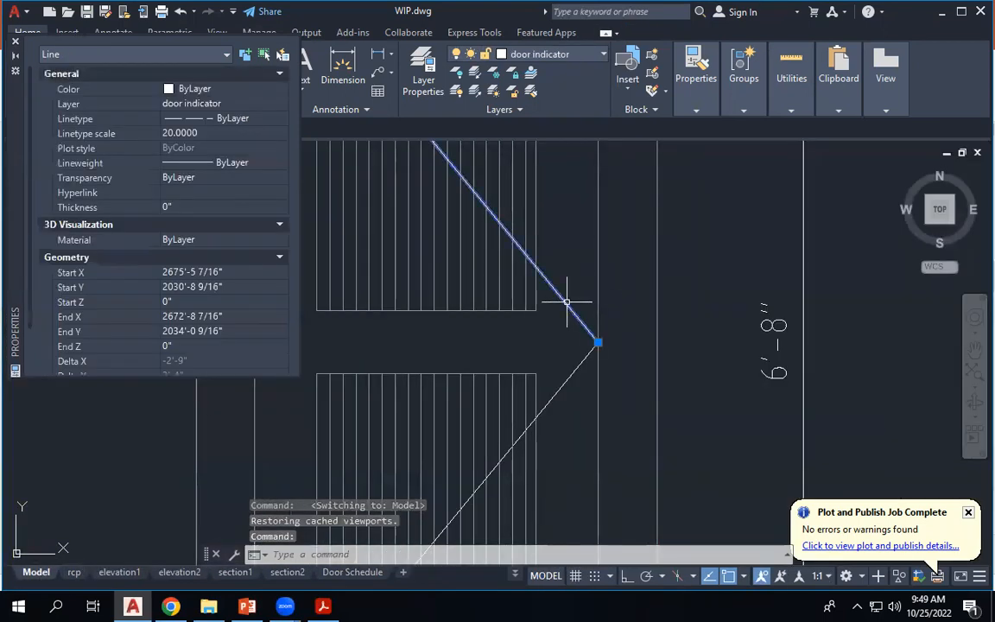
pyautogui.click(218, 135)
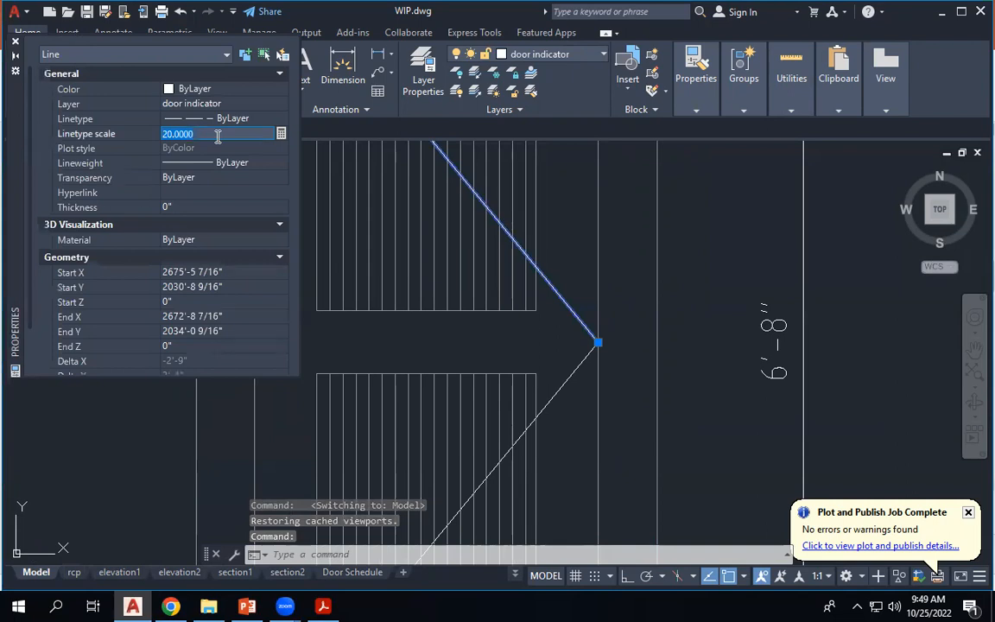
pyautogui.write('200')
pyautogui.press('Return')
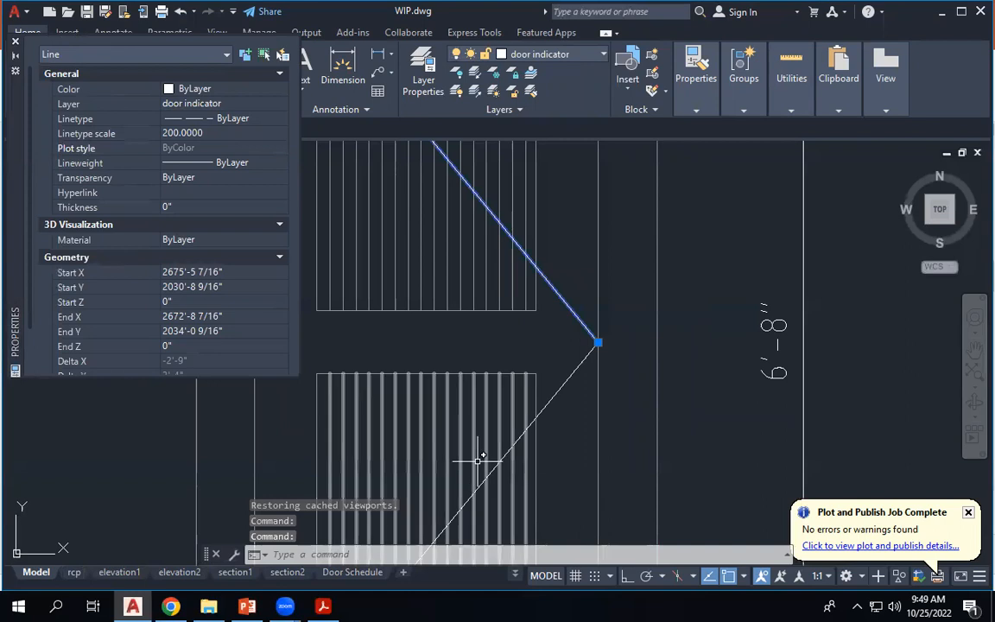
pyautogui.click(349, 572)
pyautogui.click(412, 572)
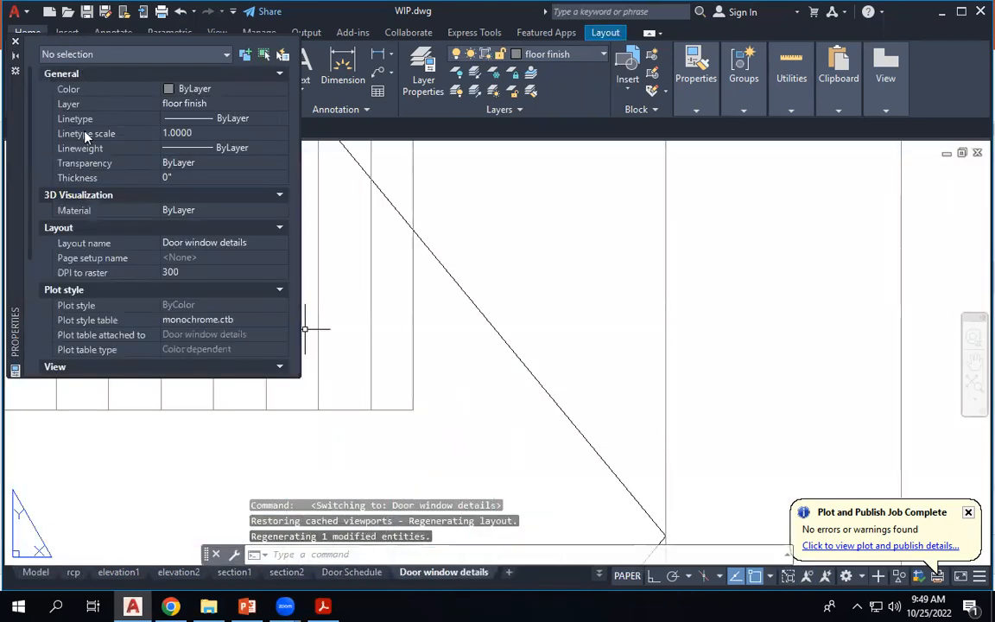
# Inspect the linetype scale of the door's upper diagonal indicator line in model space.
pyautogui.click(36, 571)
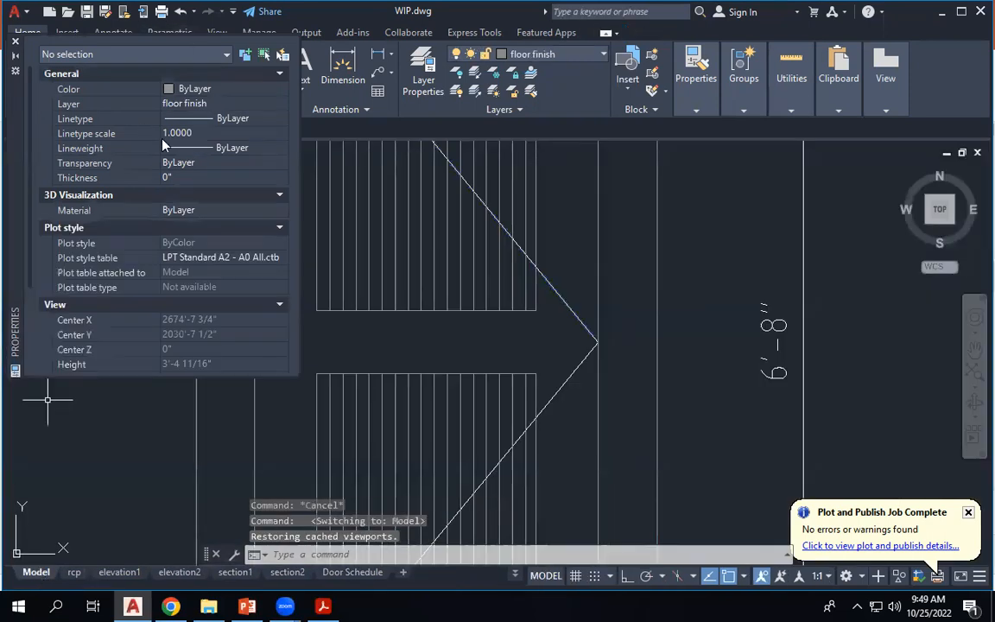
pyautogui.click(467, 182)
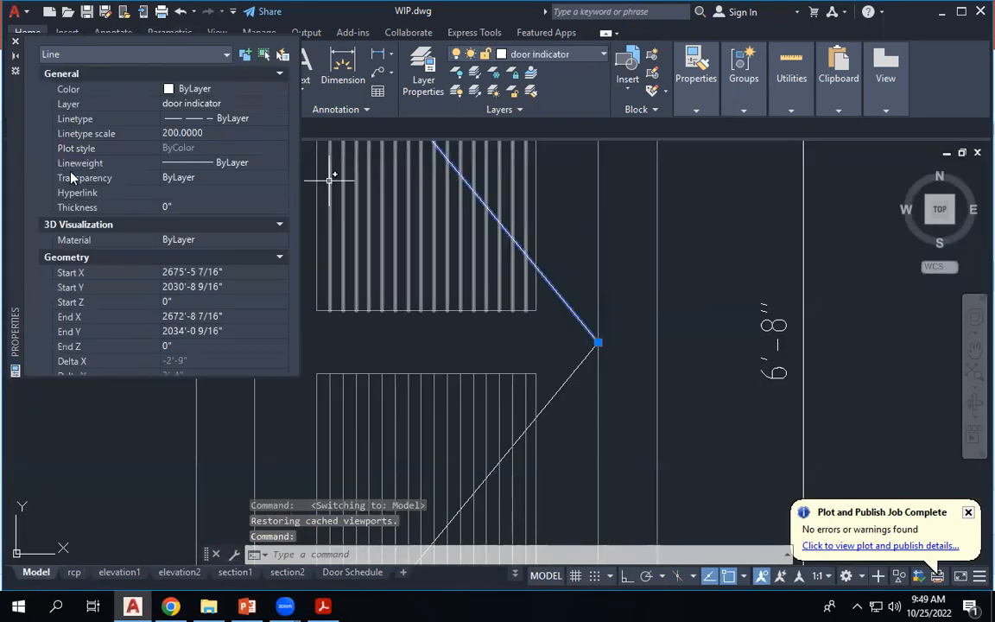
pyautogui.click(218, 133)
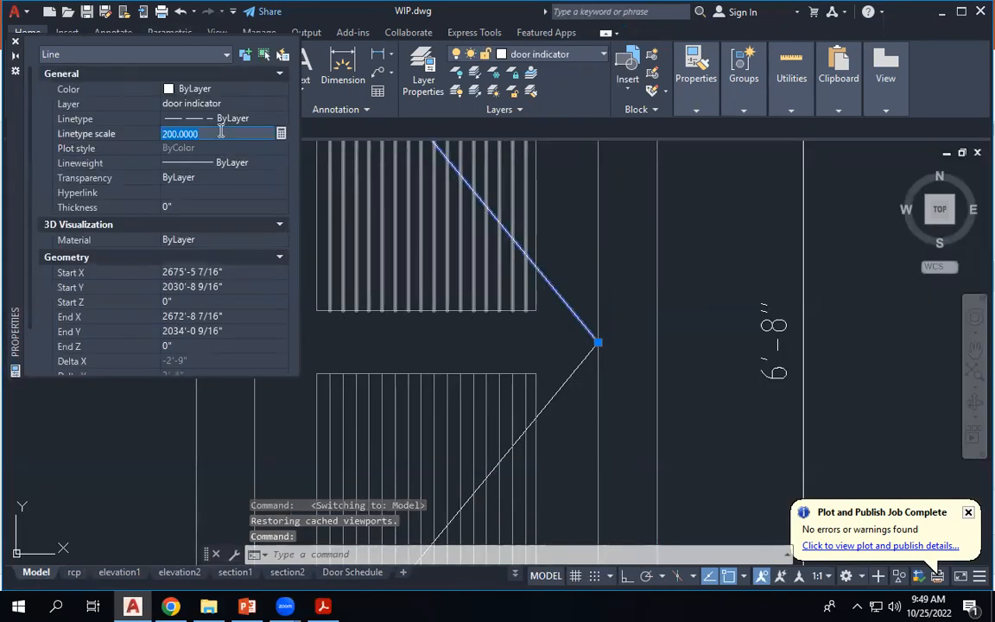
pyautogui.click(15, 41)
# Load the ACAD_ISO03W100 linetype from acad.lin while editing the door indicator layer's linetype.
pyautogui.click(539, 57)
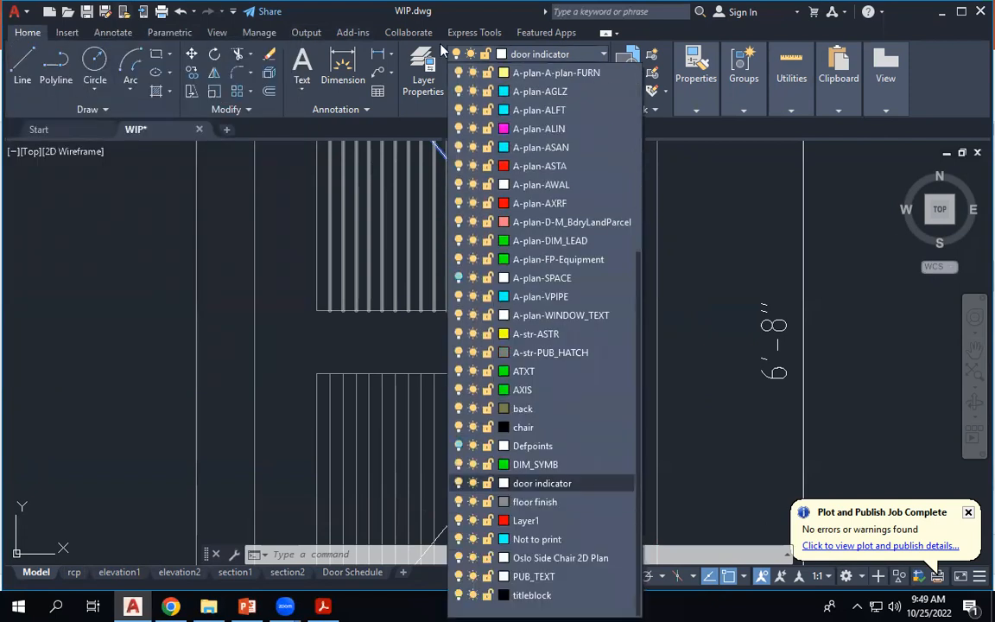
pyautogui.click(433, 64)
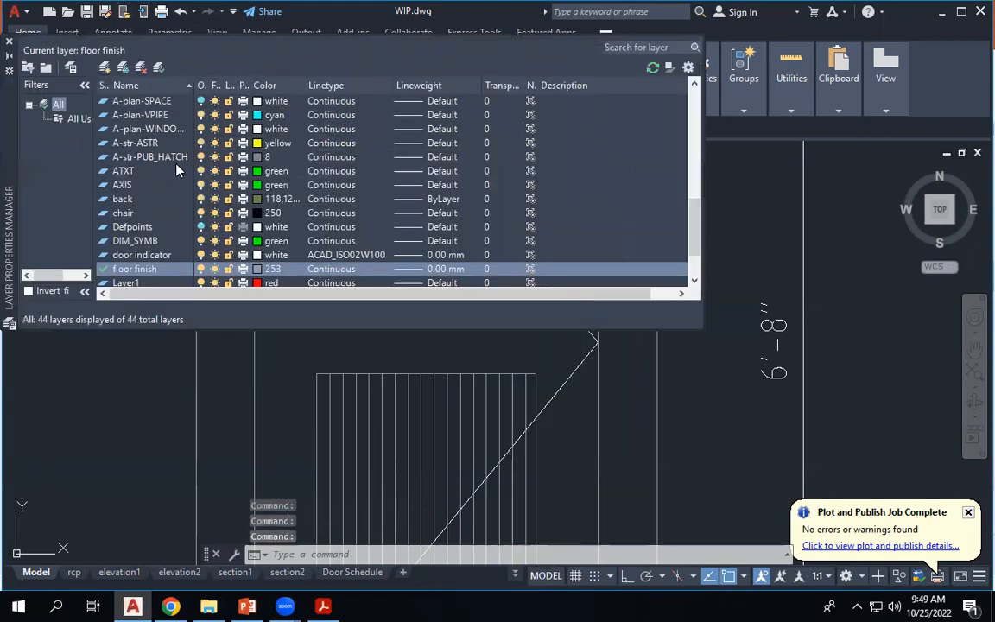
pyautogui.scroll(-2, 177, 170)
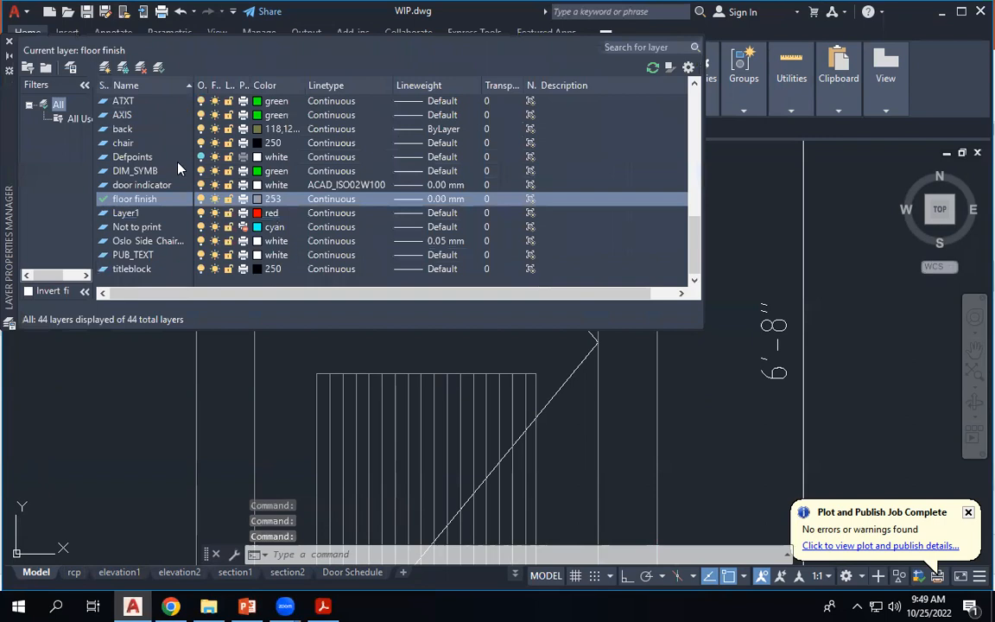
pyautogui.click(344, 186)
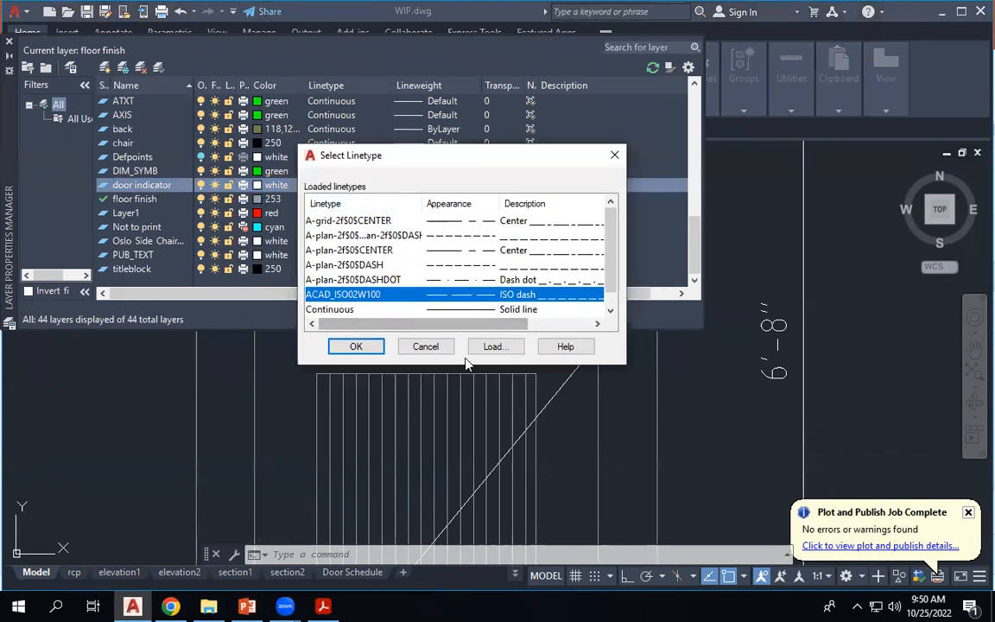
pyautogui.click(493, 346)
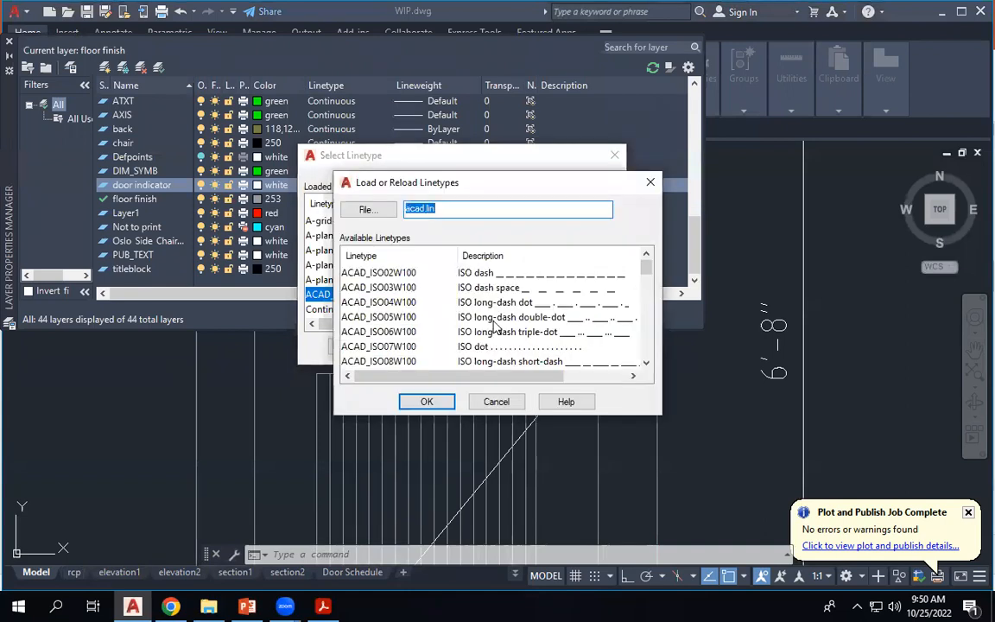
pyautogui.click(380, 288)
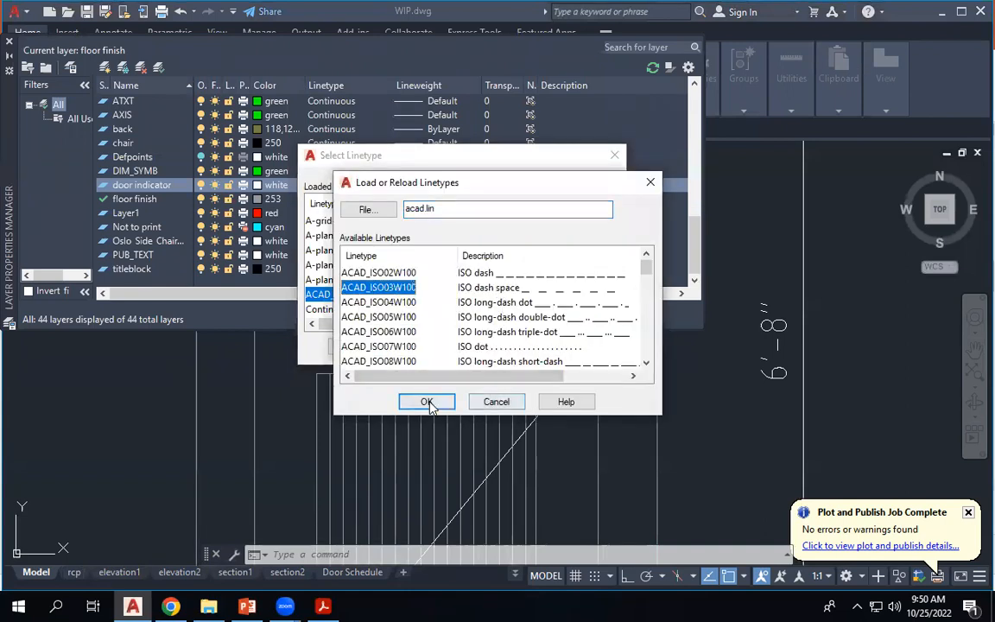
pyautogui.click(427, 402)
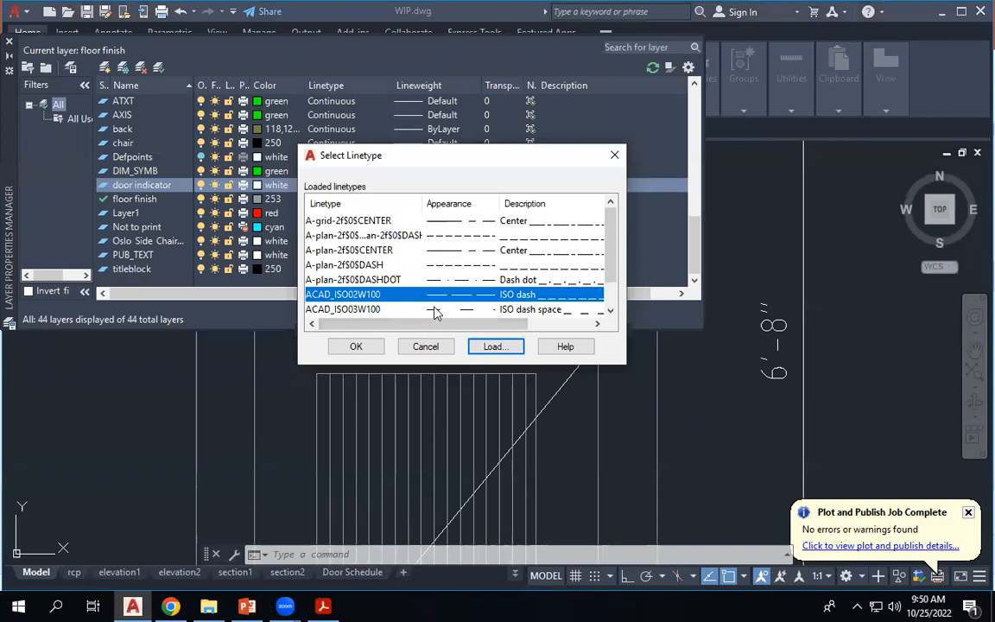
# Assign the ACAD_ISO03W100 linetype to the door indicator layer and check the lines in the Door window details layout.
pyautogui.scroll(-1, 434, 302)
pyautogui.click(439, 281)
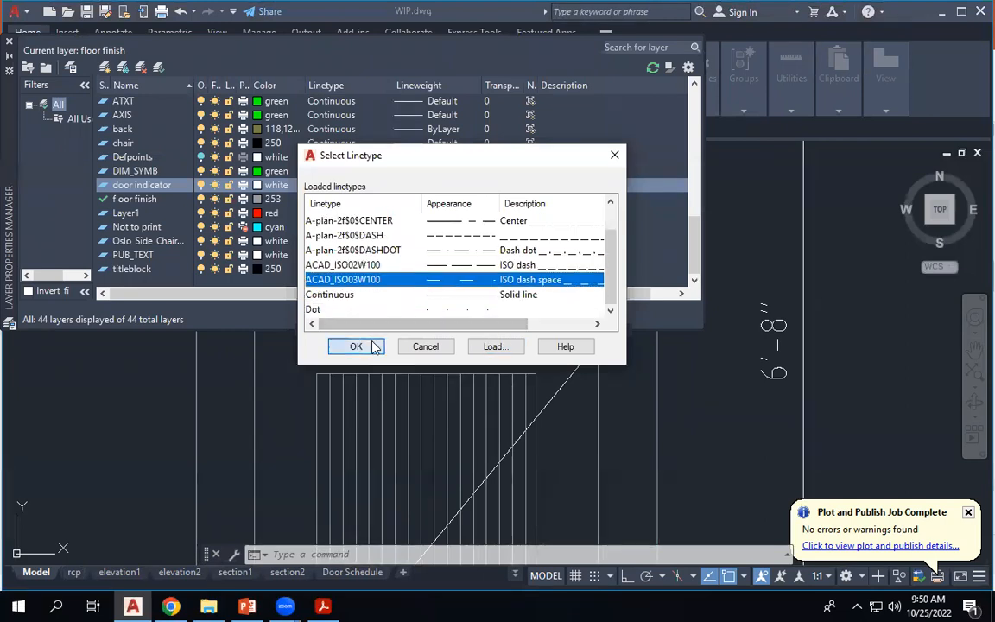
pyautogui.click(370, 346)
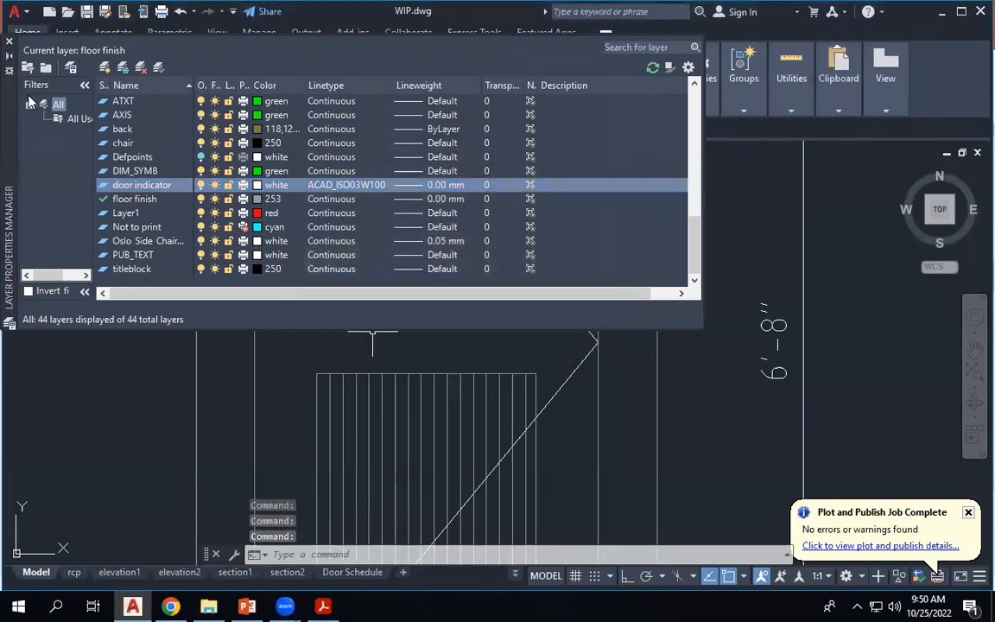
pyautogui.click(9, 42)
pyautogui.click(371, 574)
pyautogui.click(417, 573)
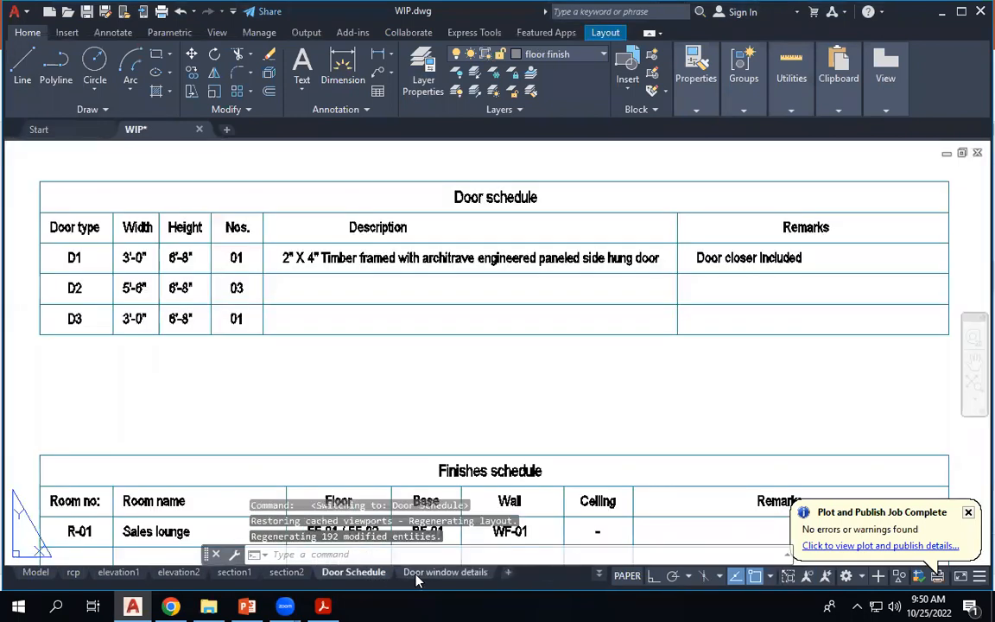
# In model space, set the door's upper diagonal line to linetype scale 1 and check it in the Door window details layout.
pyautogui.click(35, 572)
pyautogui.click(554, 287)
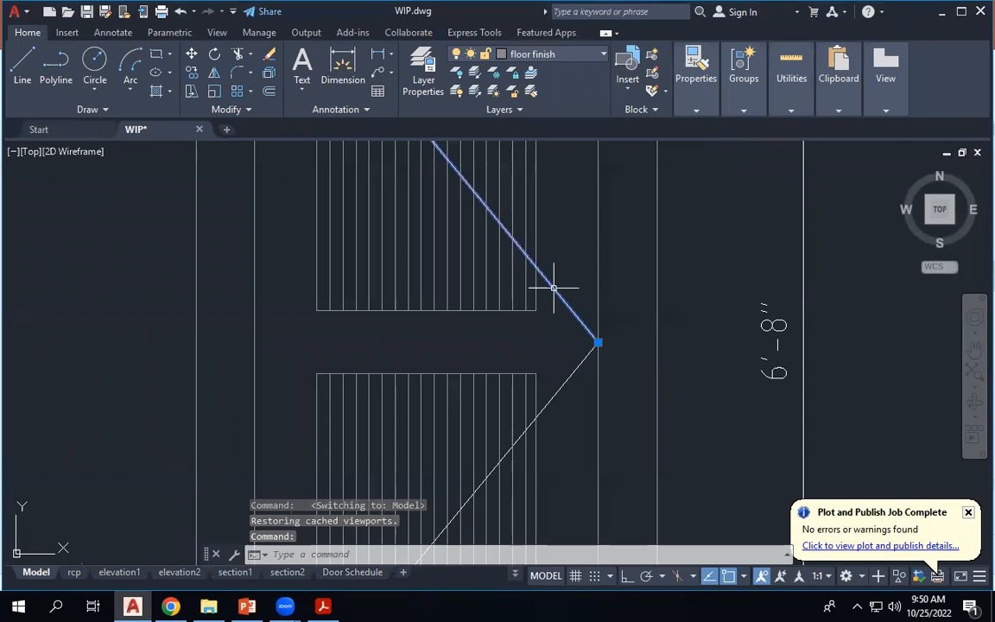
pyautogui.rightClick(555, 290)
pyautogui.click(587, 562)
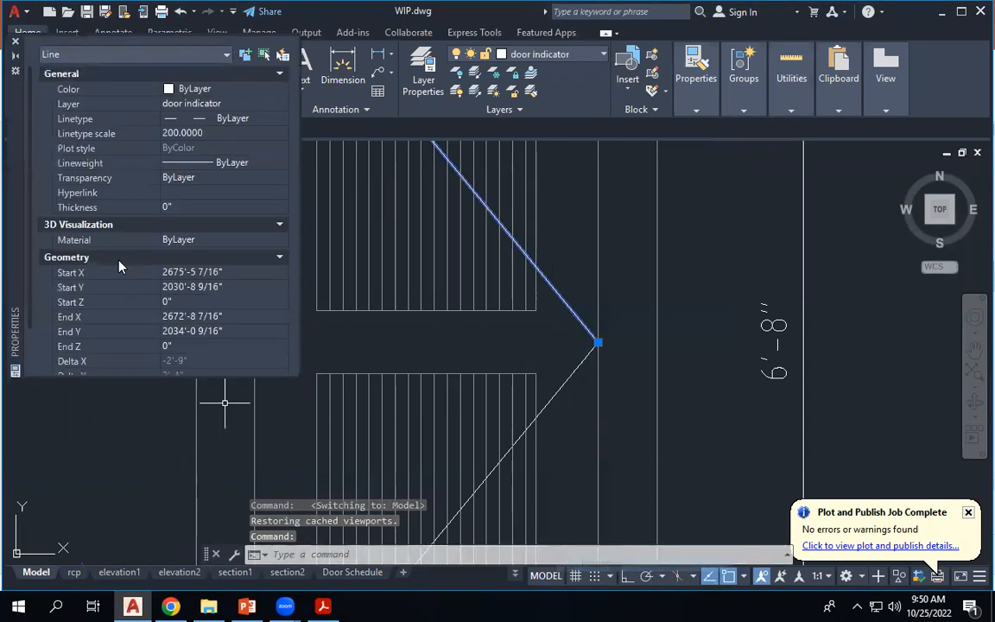
pyautogui.click(213, 136)
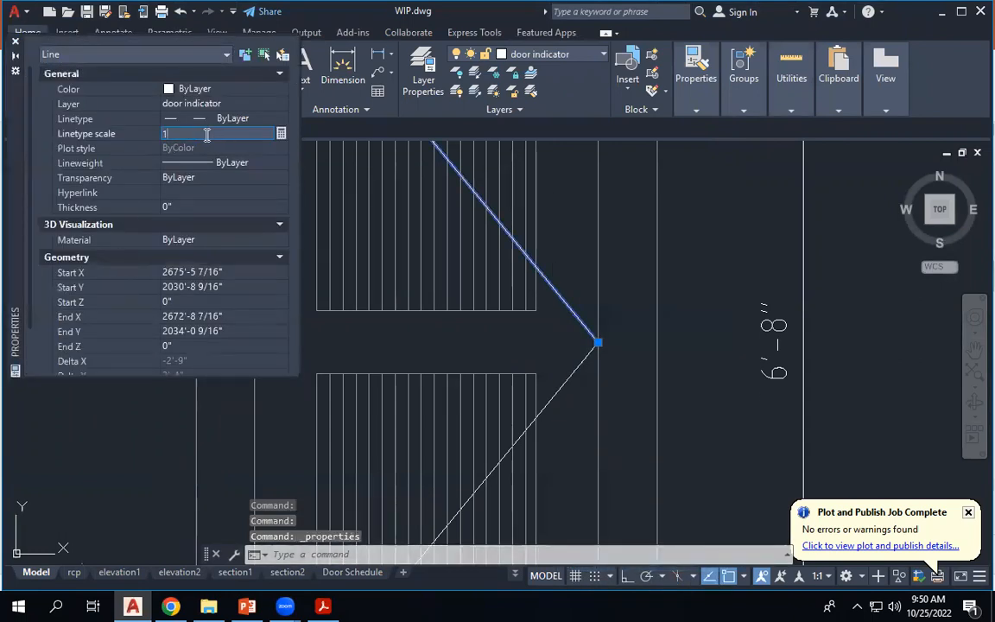
pyautogui.press('Return')
pyautogui.click(354, 573)
pyautogui.click(443, 572)
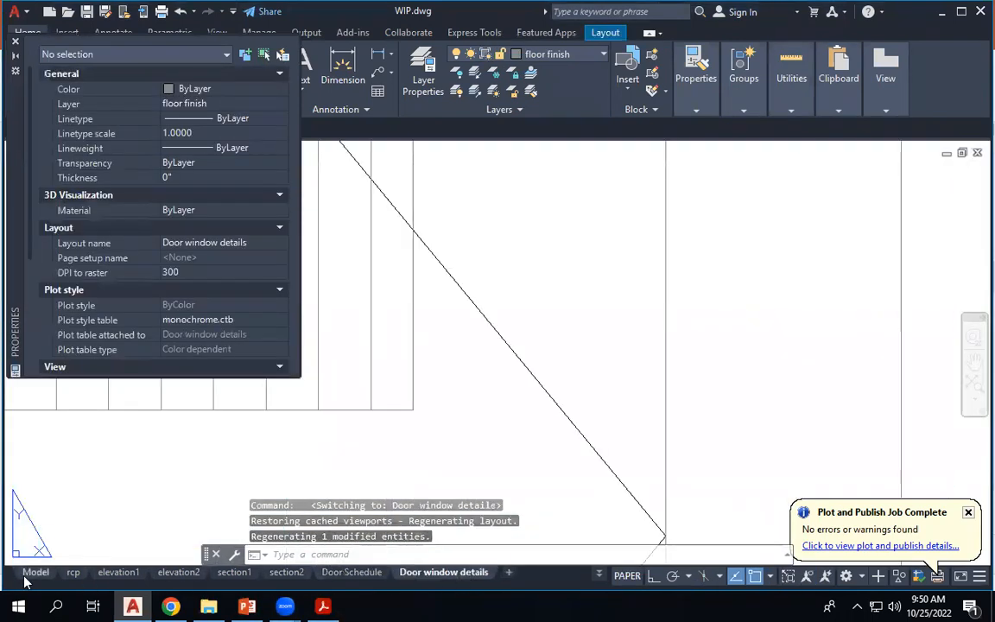
pyautogui.scroll(-3, 624, 506)
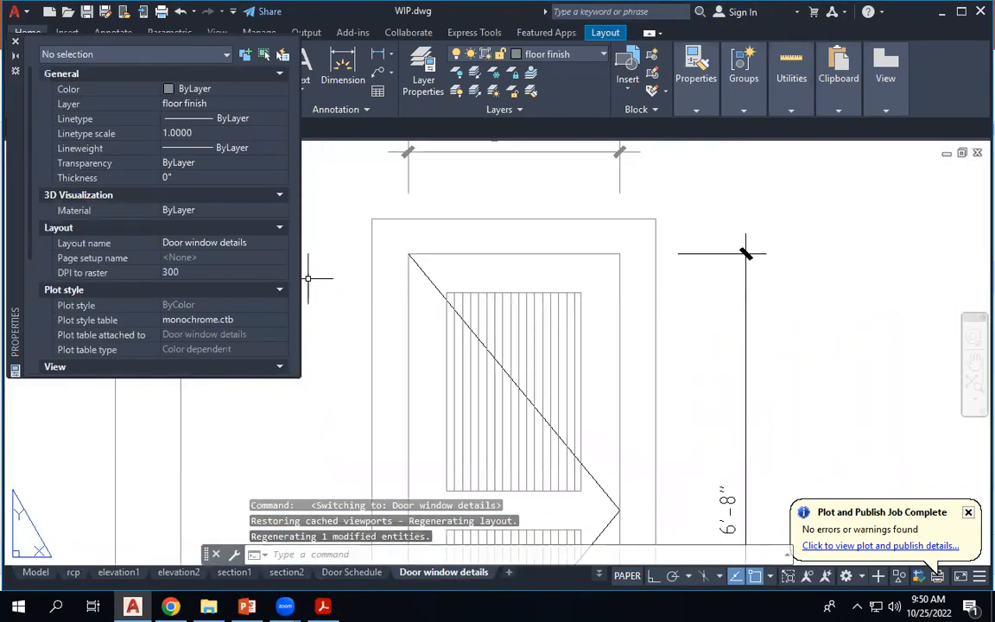
# Reduce the upper diagonal line's linetype scale to 0.1 in model space and check it in the Door window details layout.
pyautogui.click(36, 572)
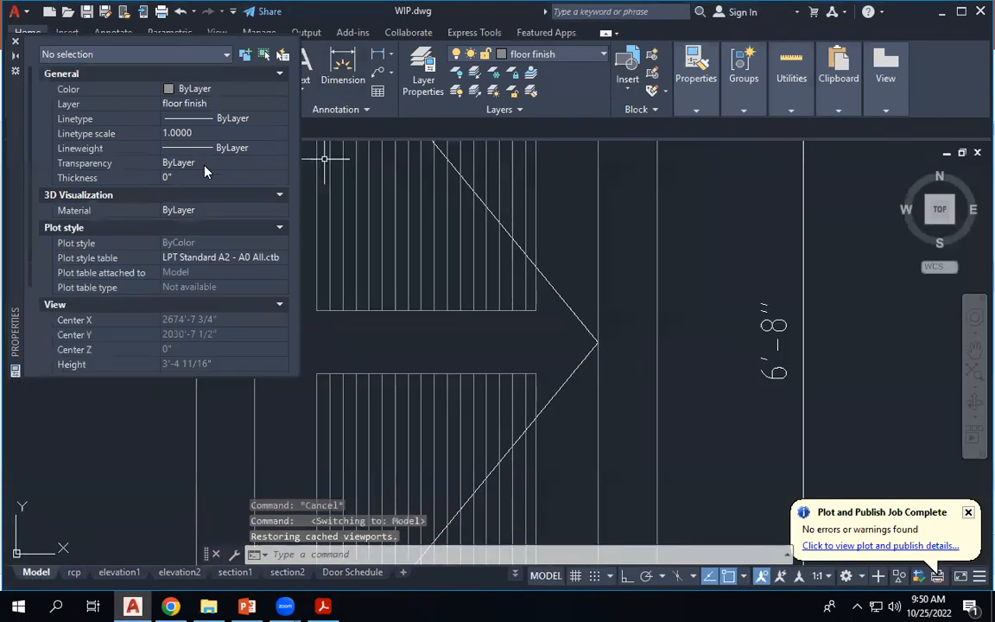
pyautogui.click(577, 318)
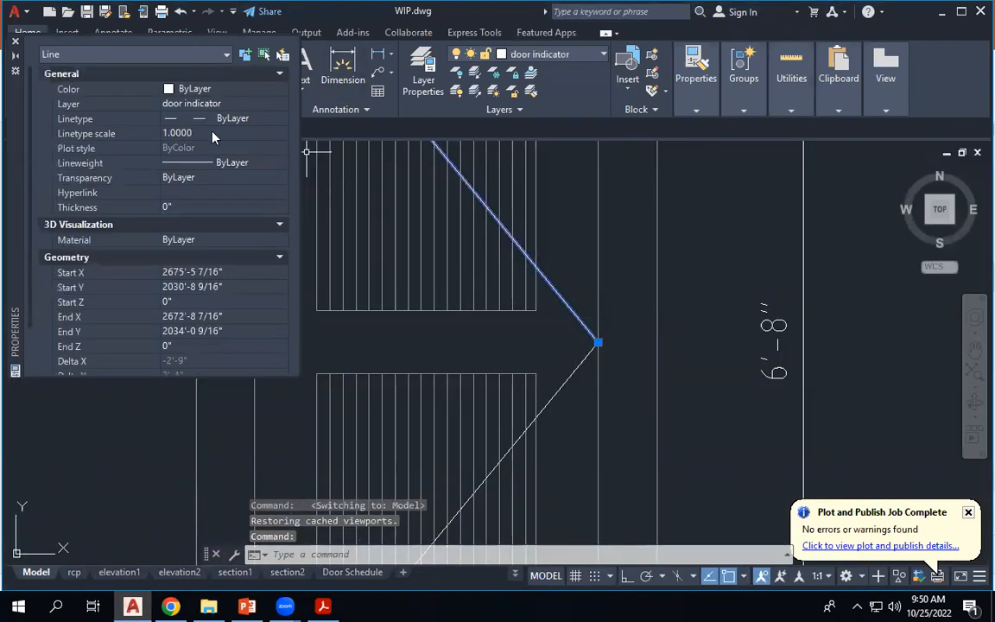
pyautogui.click(215, 133)
pyautogui.write('.1')
pyautogui.press('Return')
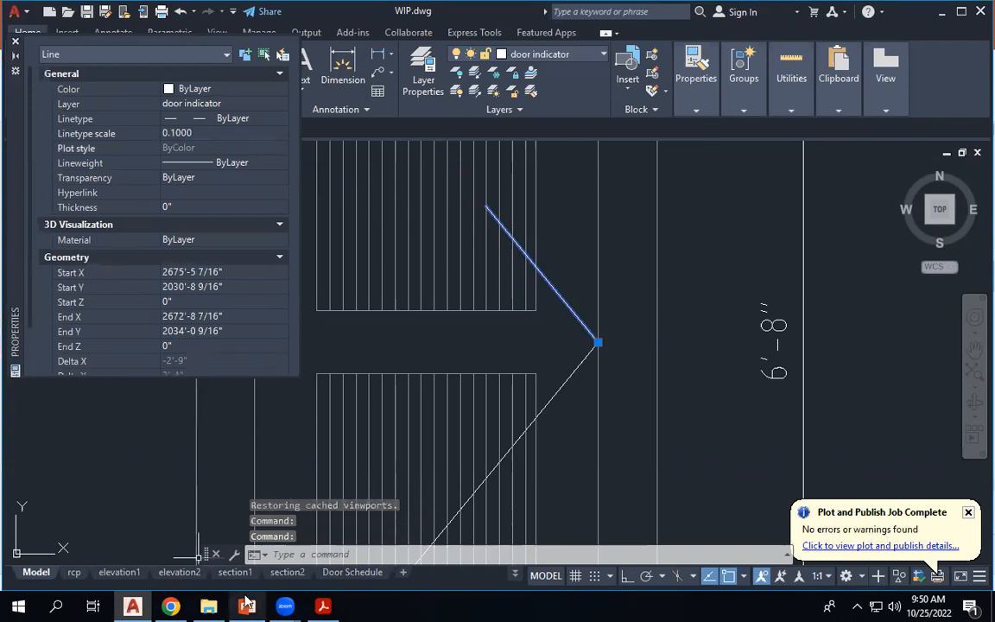
pyautogui.click(350, 572)
pyautogui.click(423, 573)
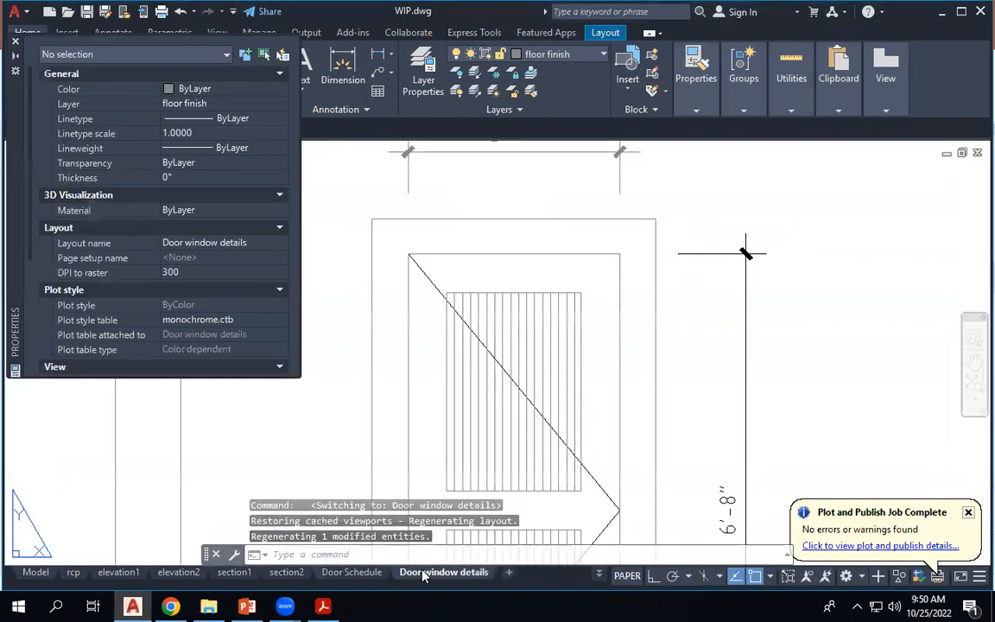
pyautogui.scroll(6, 630, 515)
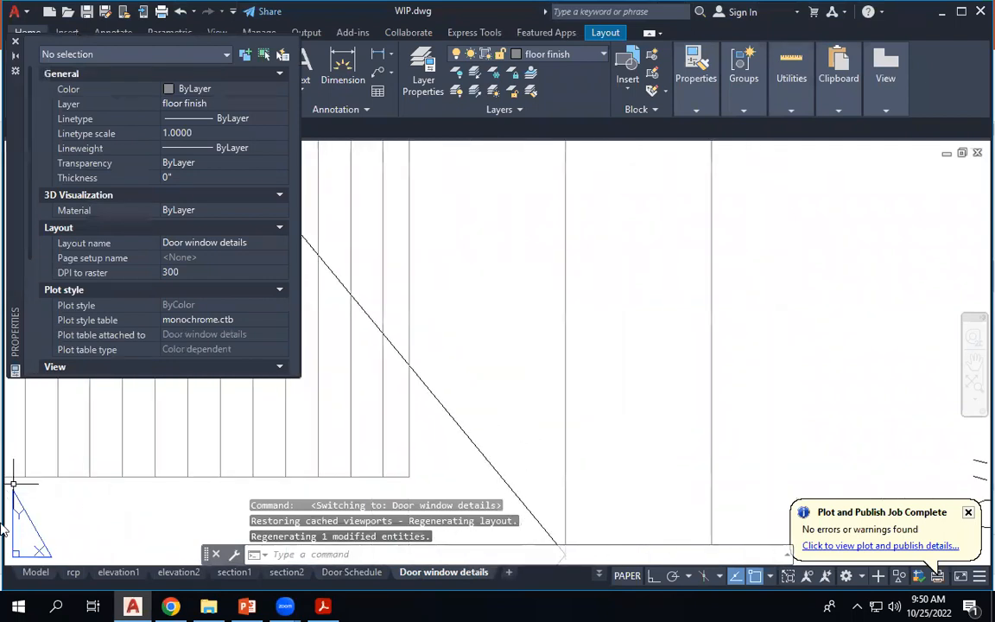
# Recheck the upper diagonal line's properties in model space and return to the Door window details layout.
pyautogui.click(36, 573)
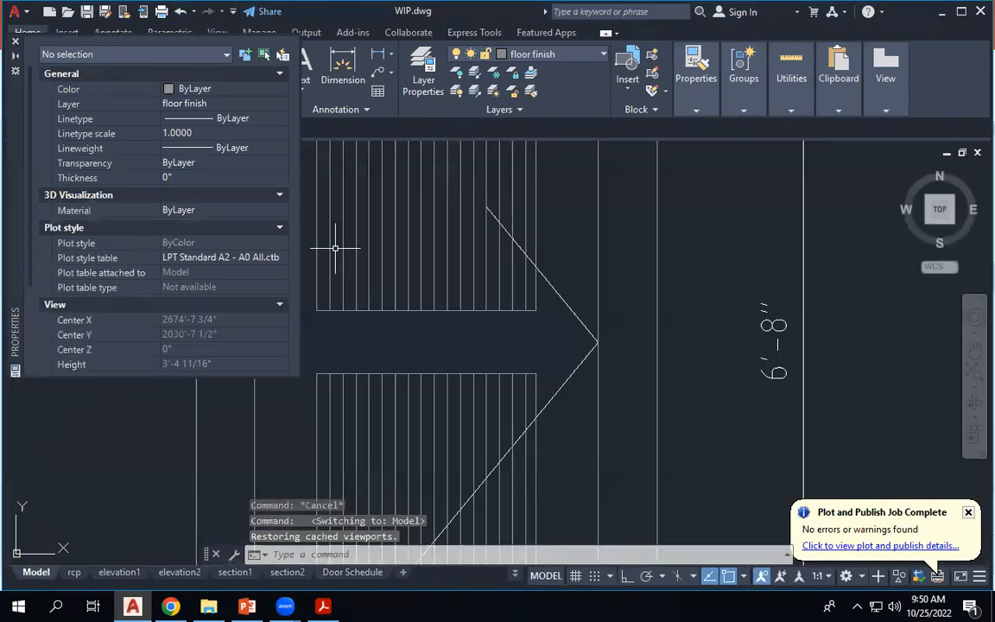
pyautogui.click(583, 322)
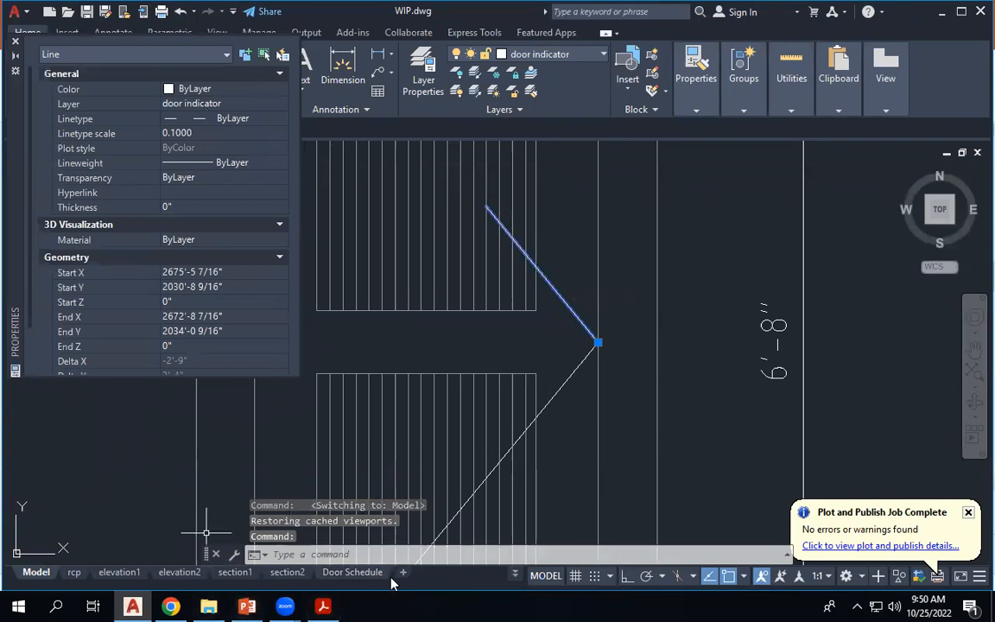
pyautogui.click(351, 573)
pyautogui.click(442, 573)
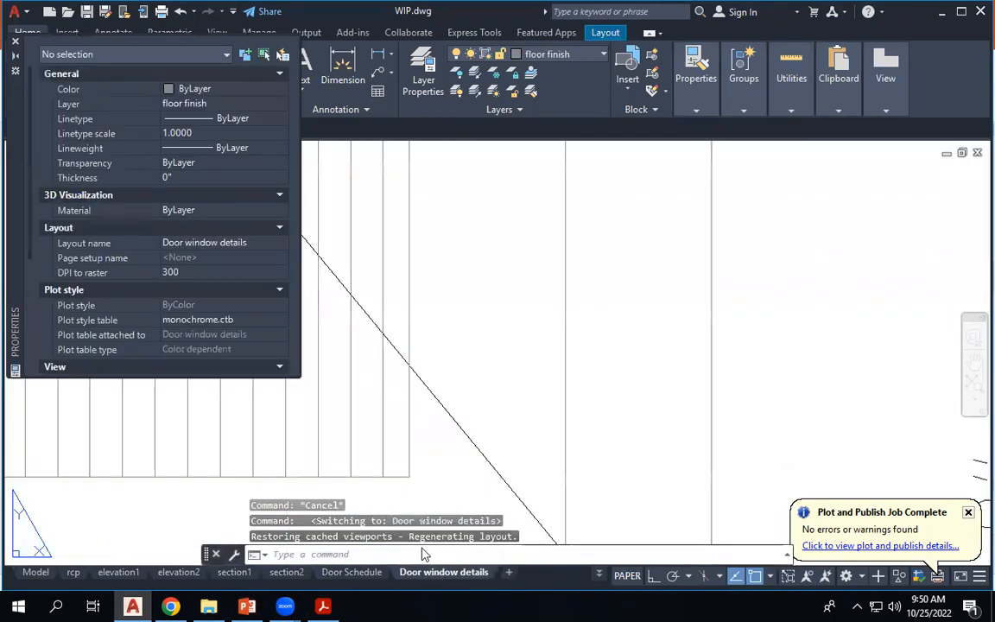
# Inside the Door window details viewport, try linetype scale 0.2 on the door's upper diagonal line and change it to 10.
pyautogui.doubleClick(521, 450)
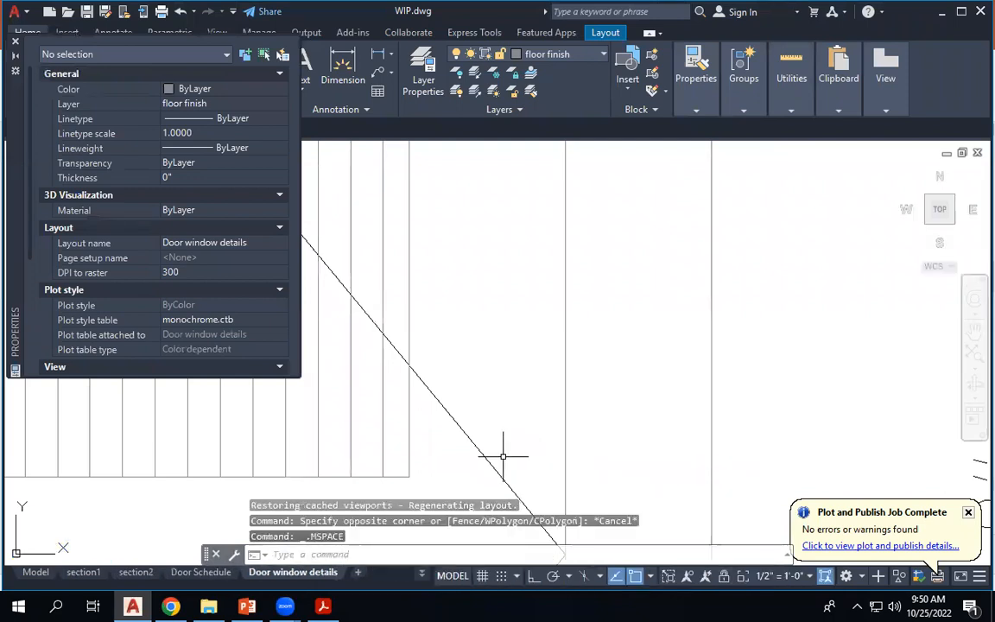
pyautogui.click(491, 464)
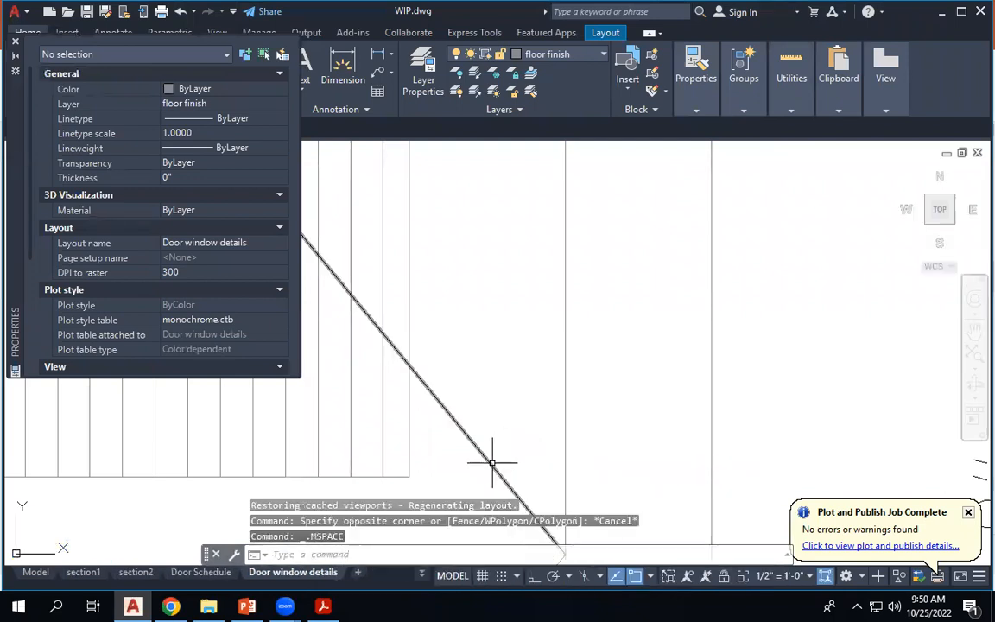
pyautogui.click(221, 135)
pyautogui.write('0.2')
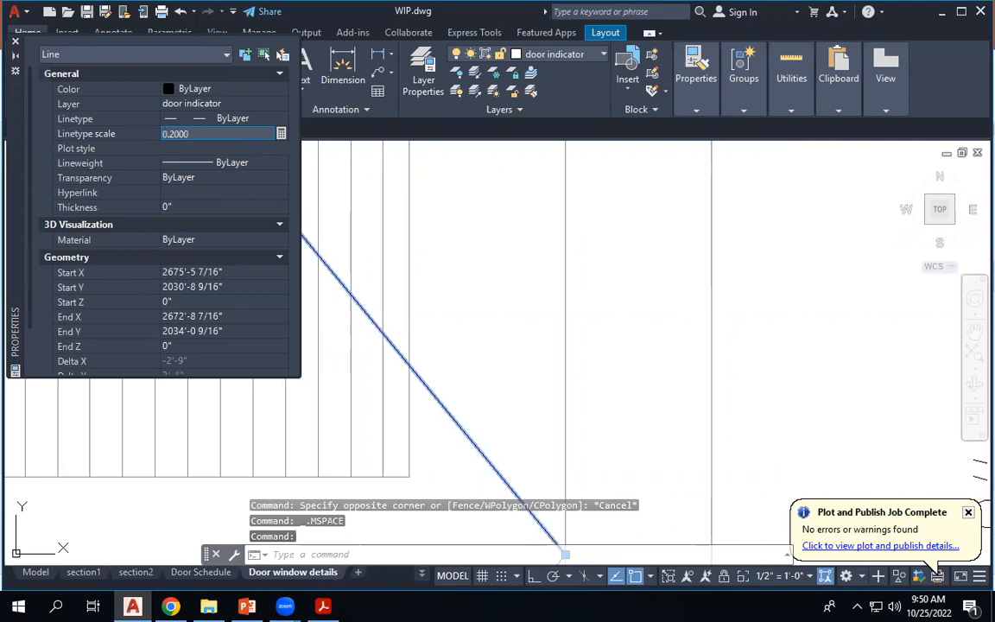
pyautogui.press('Return')
pyautogui.click(219, 134)
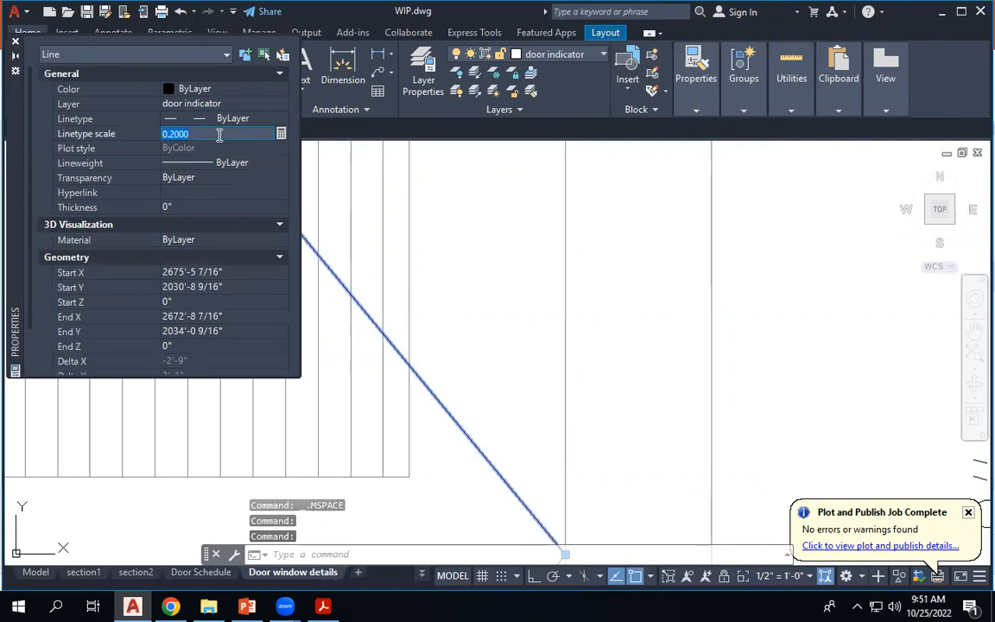
pyautogui.press('Return')
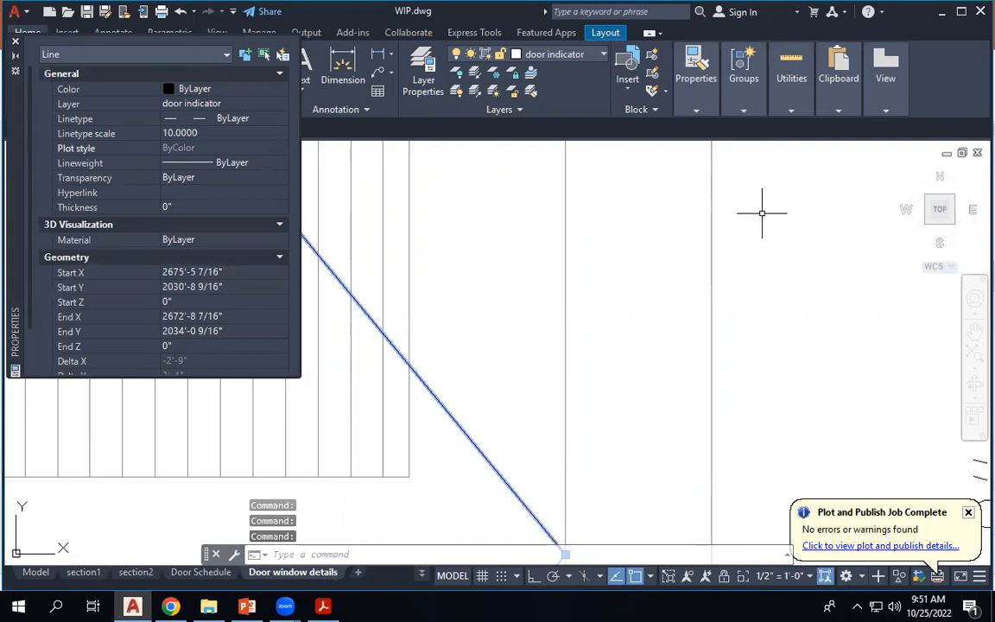
pyautogui.press('Escape')
pyautogui.scroll(-6, 761, 212)
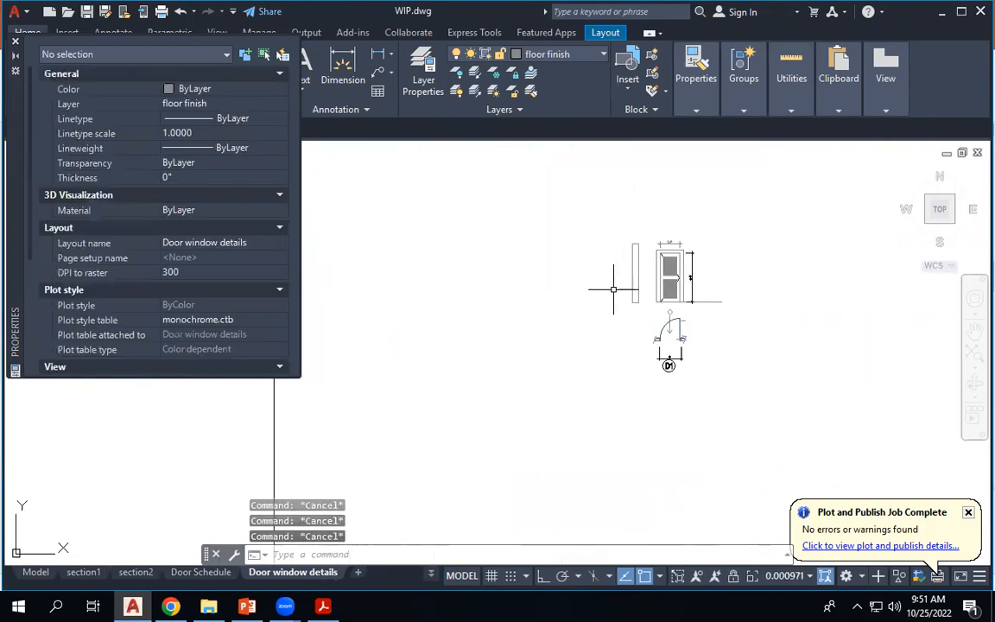
pyautogui.scroll(-5, 613, 290)
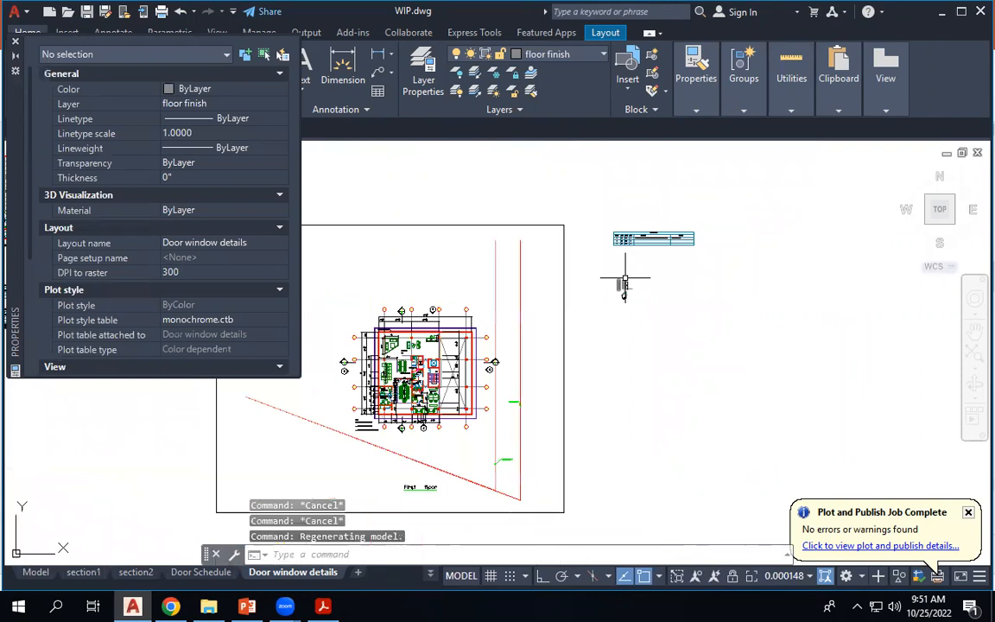
pyautogui.scroll(2, 624, 278)
pyautogui.scroll(-4, 635, 272)
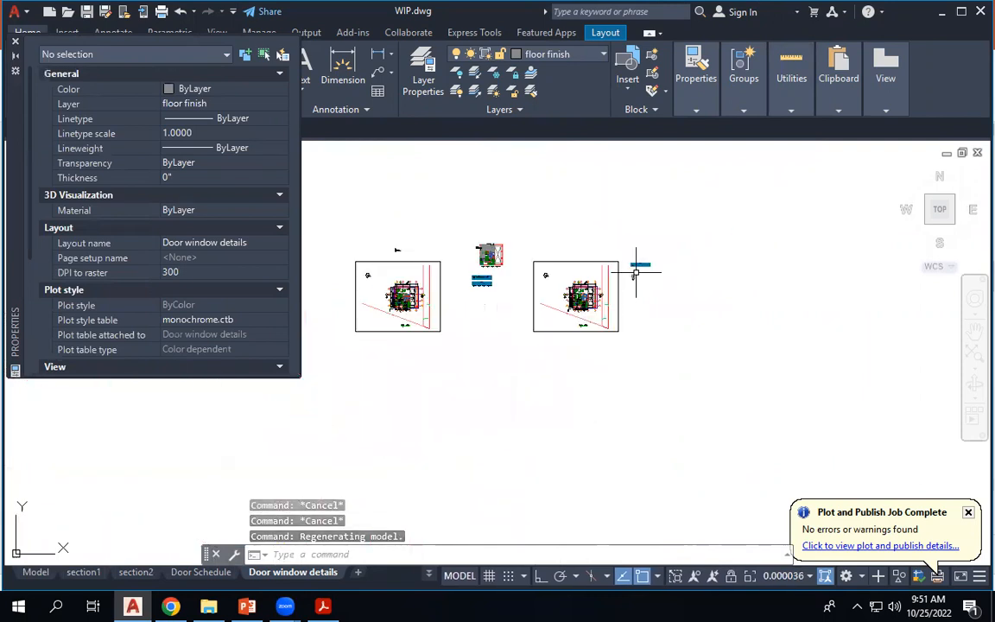
pyautogui.scroll(3, 638, 272)
pyautogui.scroll(5, 638, 273)
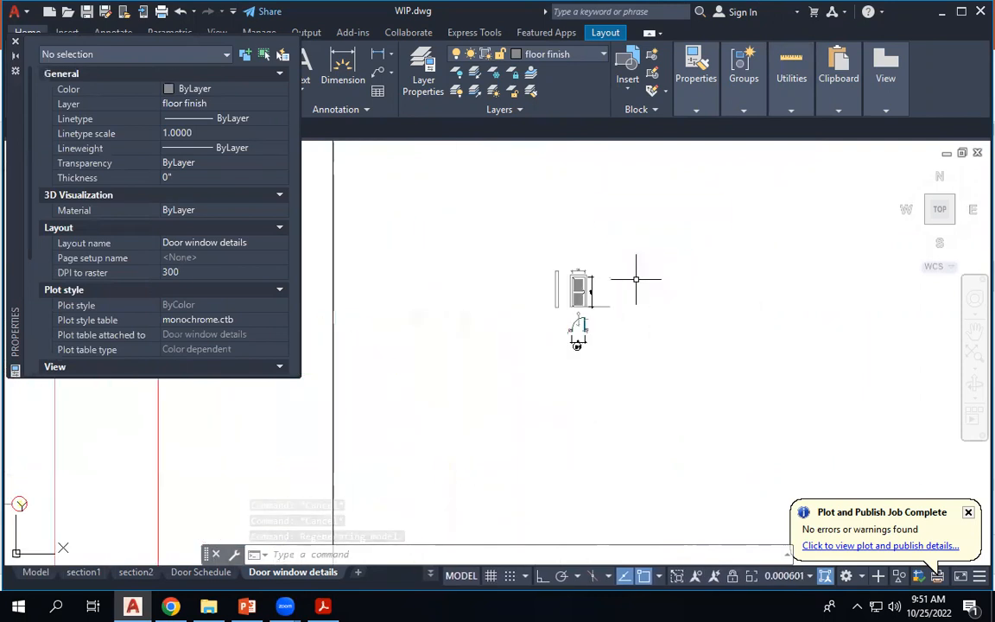
# Undo the recent linetype scale and viewport zoom changes, and return to the Door window details layout.
pyautogui.scroll(10, 627, 278)
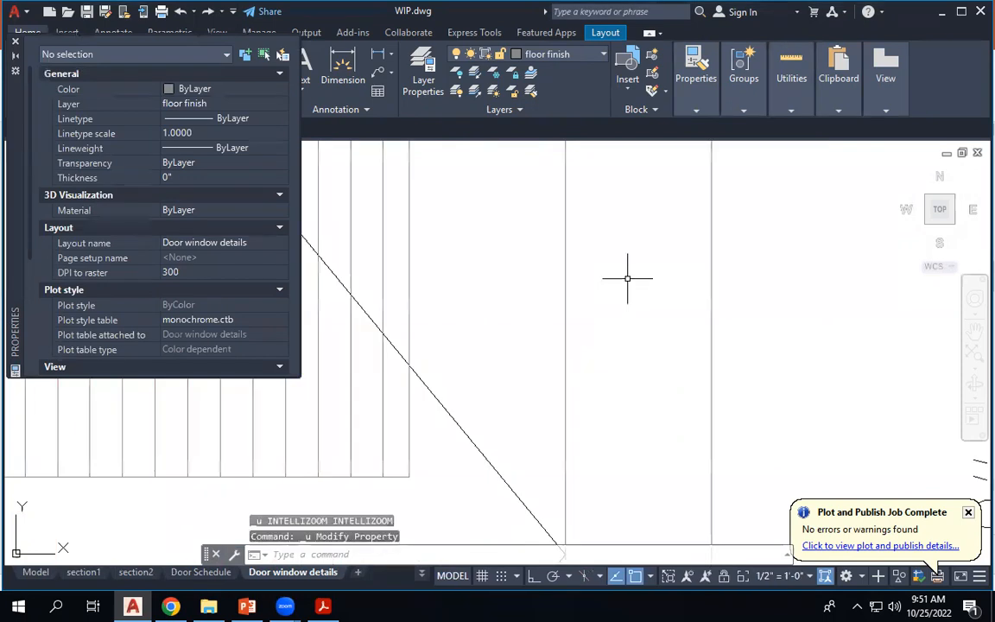
pyautogui.hotkey('ctrl', 'z')
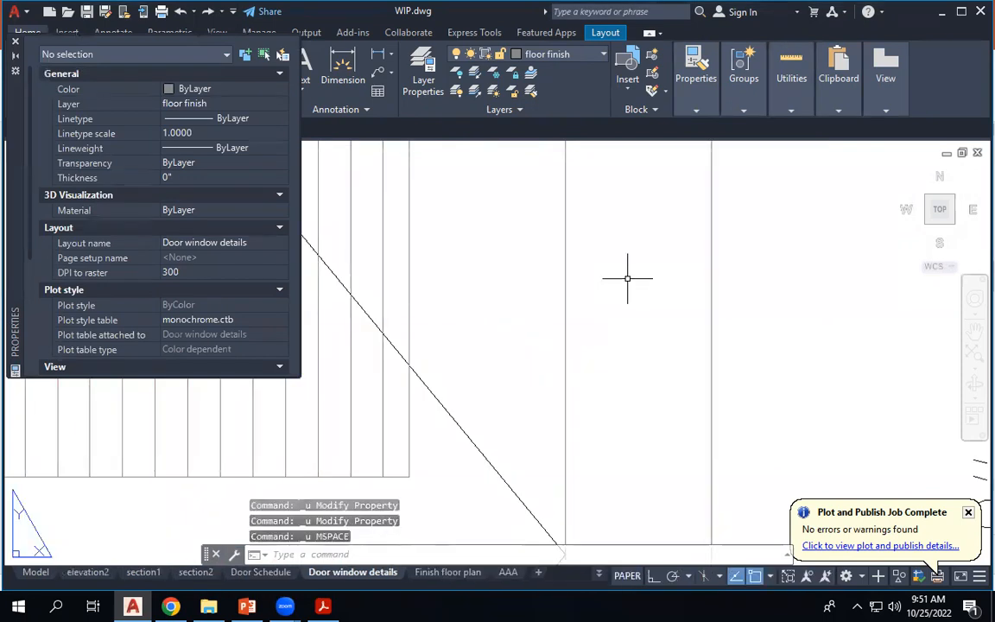
pyautogui.hotkey('ctrl', 'z')
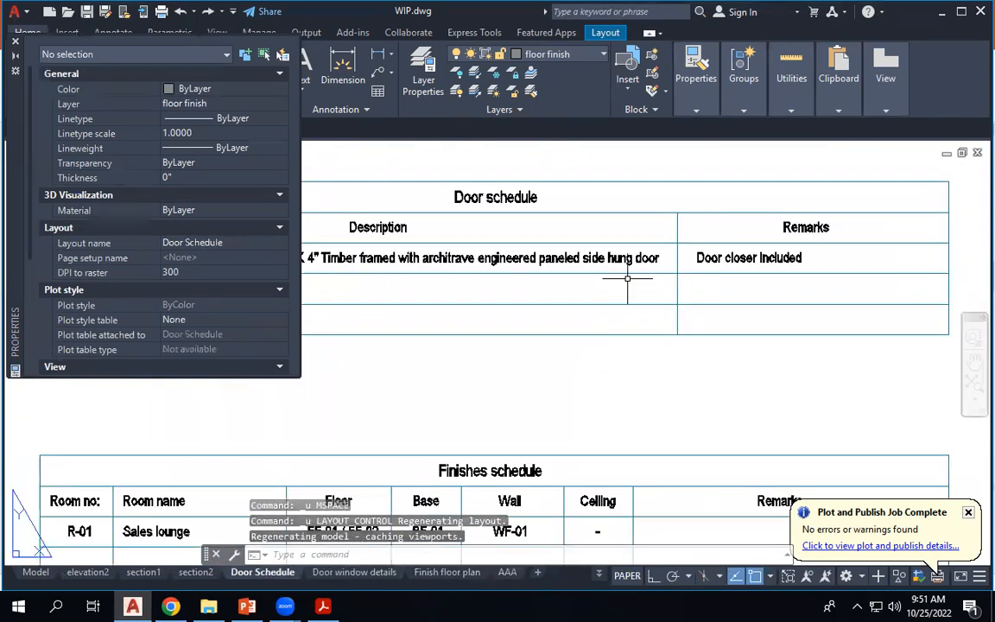
pyautogui.click(354, 572)
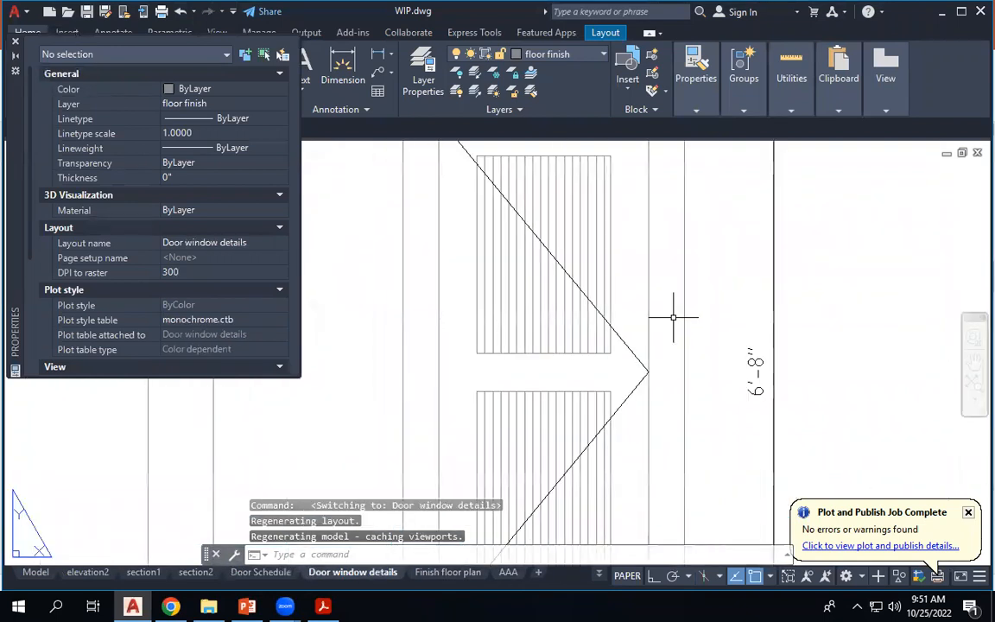
# Inside the Door window details viewport, set the linetype scale of the door's upper diagonal line to 10.
pyautogui.scroll(-10, 648, 333)
pyautogui.scroll(5, 711, 357)
pyautogui.click(507, 285)
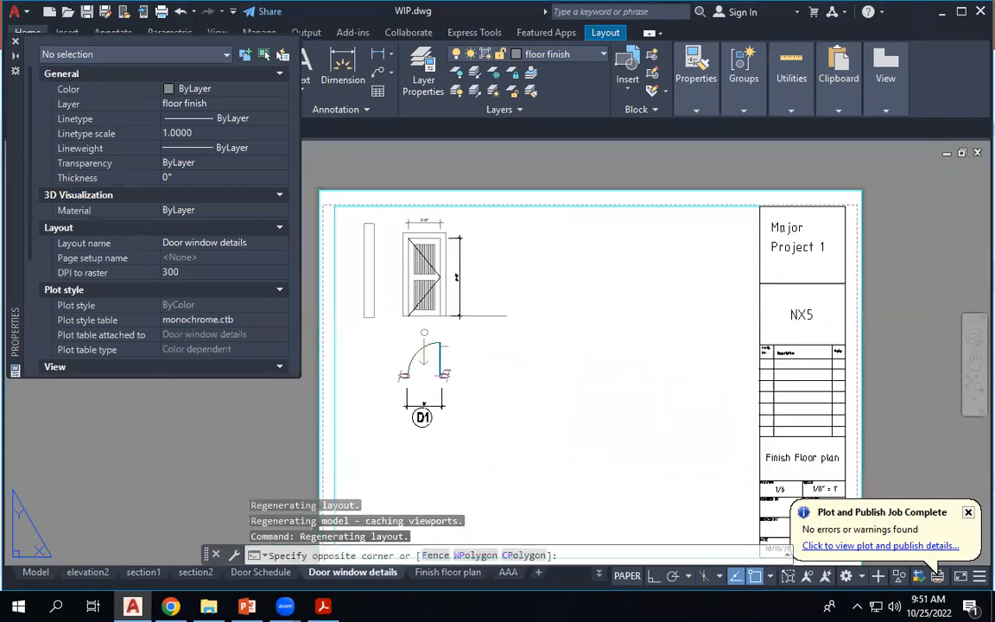
pyautogui.doubleClick(507, 284)
pyautogui.click(430, 262)
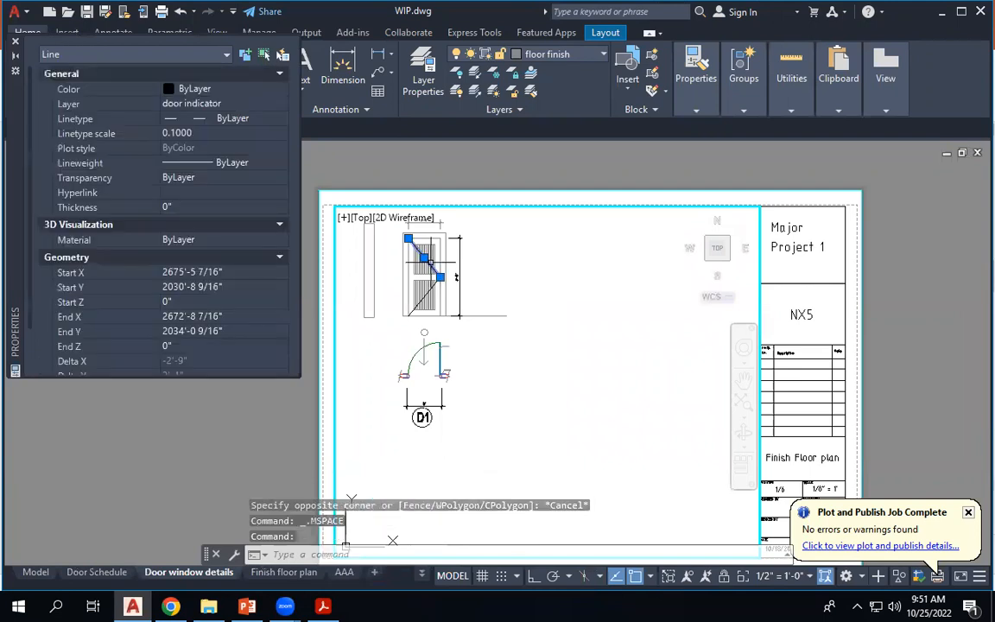
pyautogui.click(229, 134)
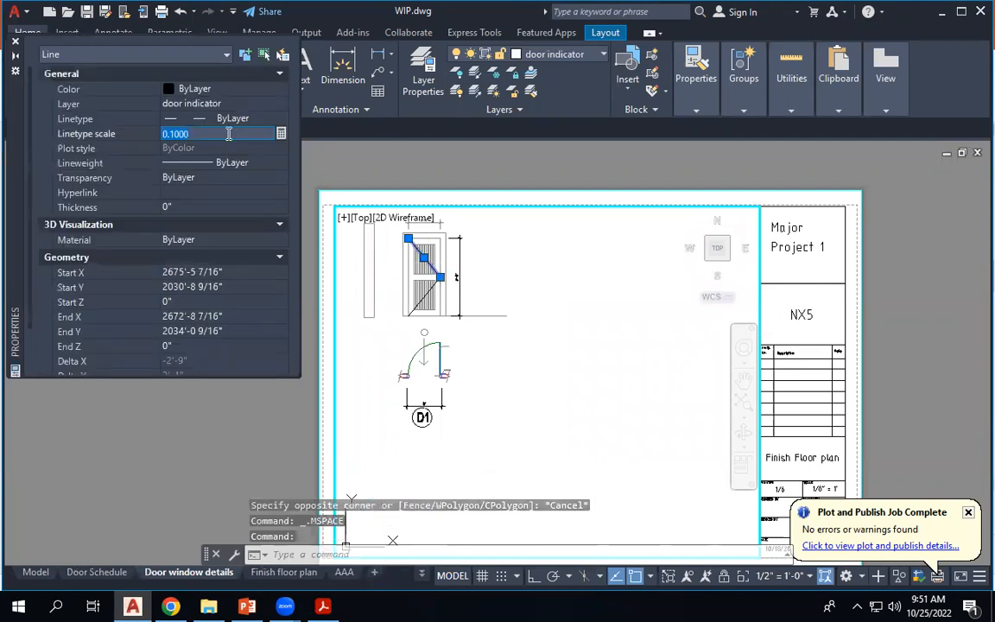
pyautogui.press('Return')
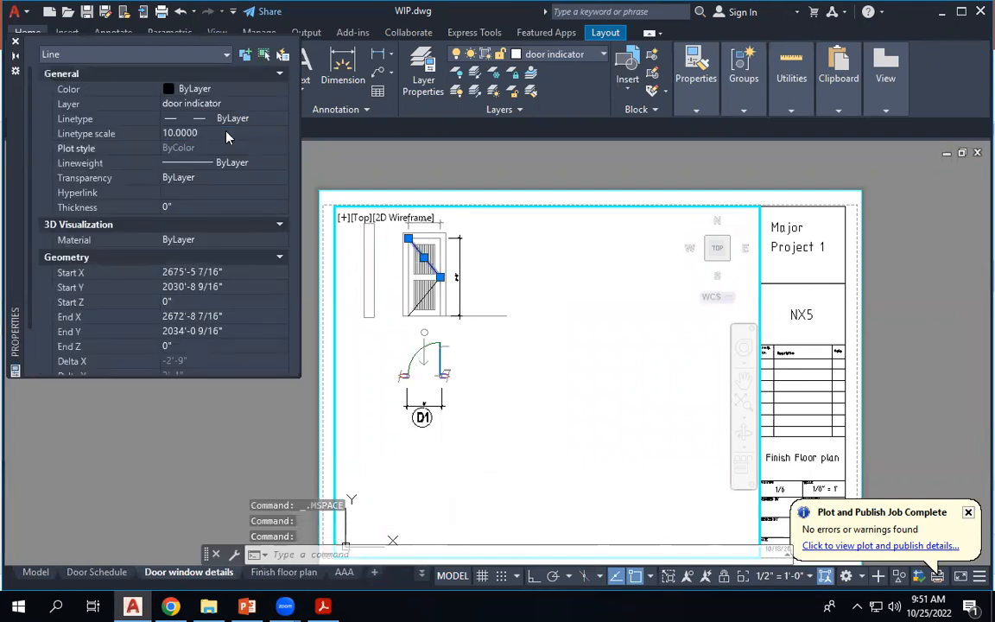
# Raise the upper diagonal line's linetype scale to 100 and check it closely from paper space.
pyautogui.click(230, 135)
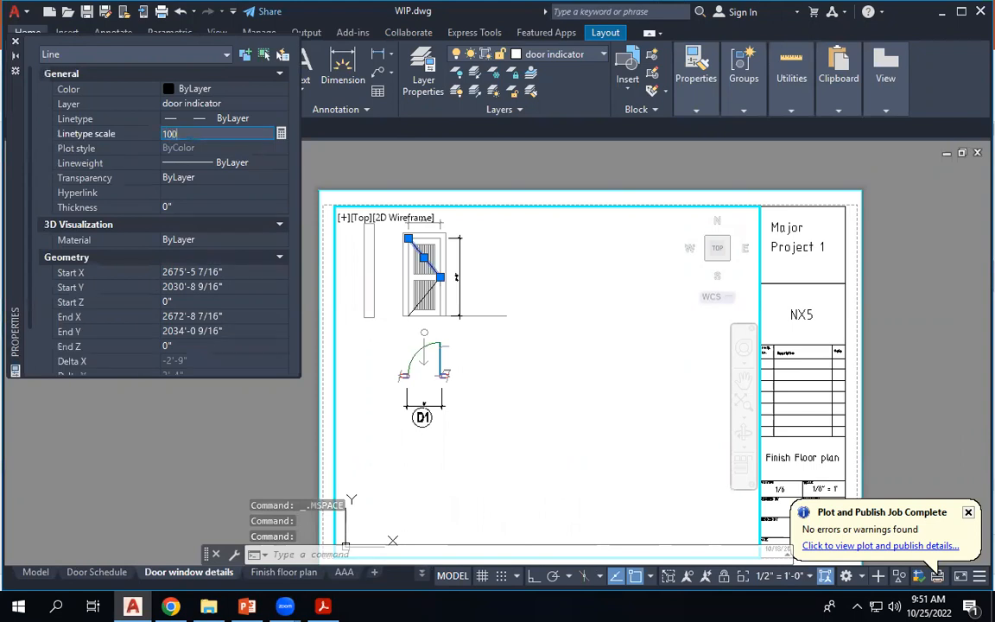
pyautogui.press('Return')
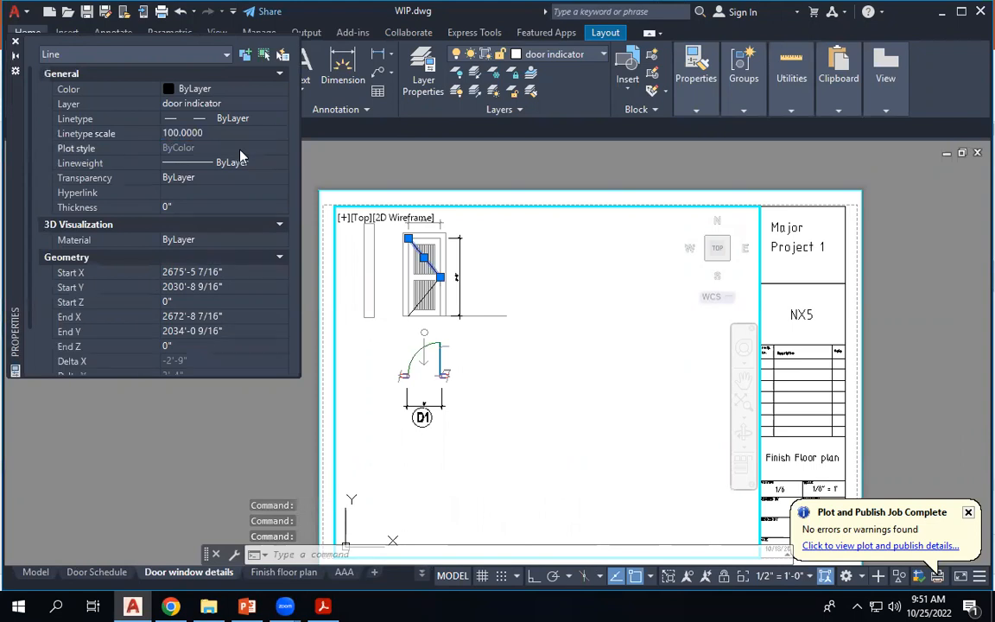
pyautogui.doubleClick(466, 178)
pyautogui.scroll(4, 412, 250)
pyautogui.scroll(-2, 415, 250)
pyautogui.scroll(5, 743, 260)
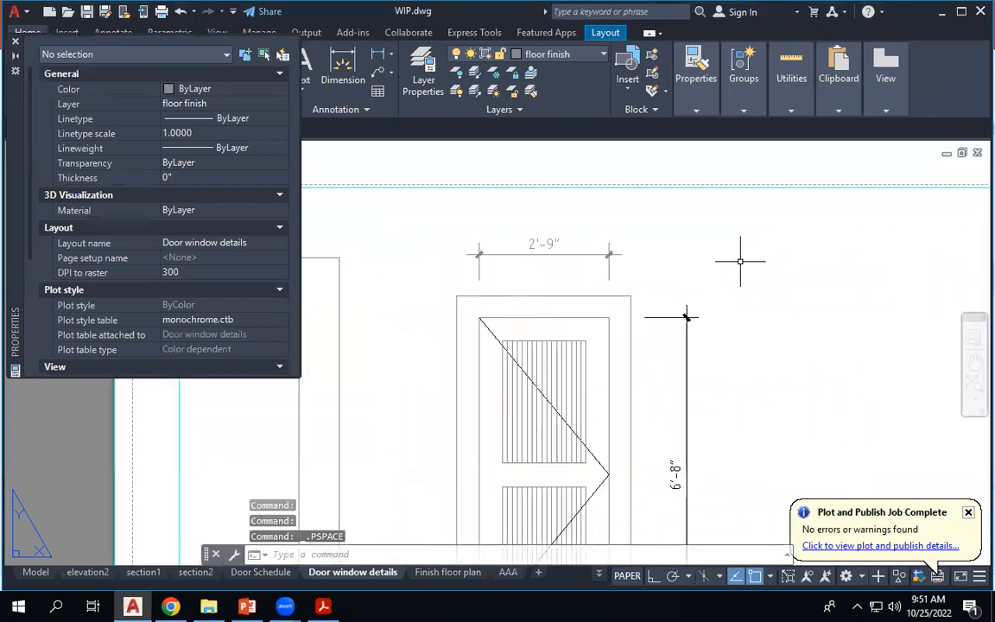
# Set the door's upper diagonal line to linetype scale 0.01 inside the viewport and return to paper space.
pyautogui.doubleClick(493, 336)
pyautogui.click(492, 335)
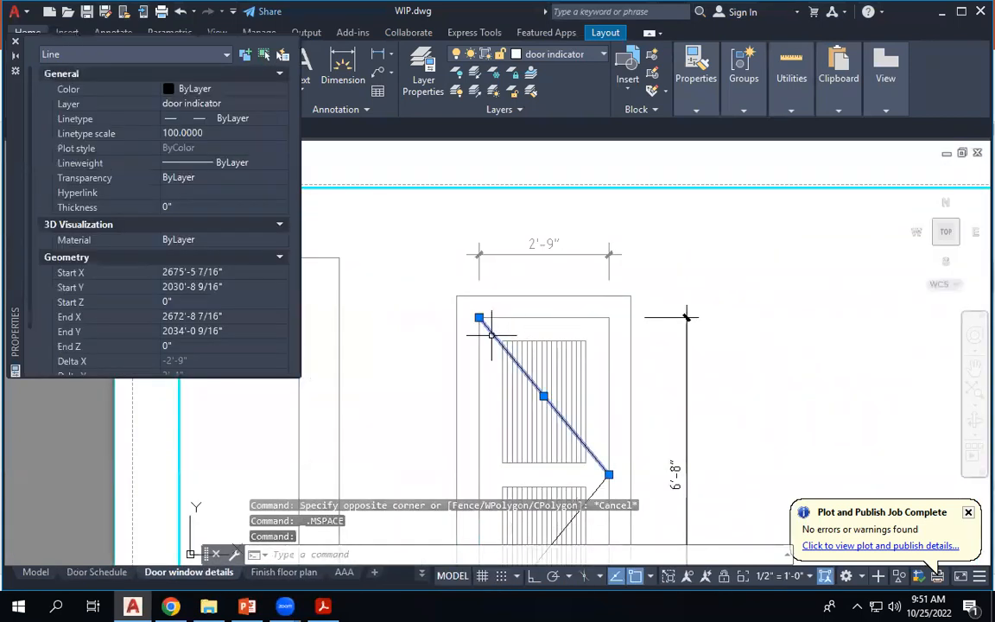
pyautogui.click(221, 132)
pyautogui.write('.0')
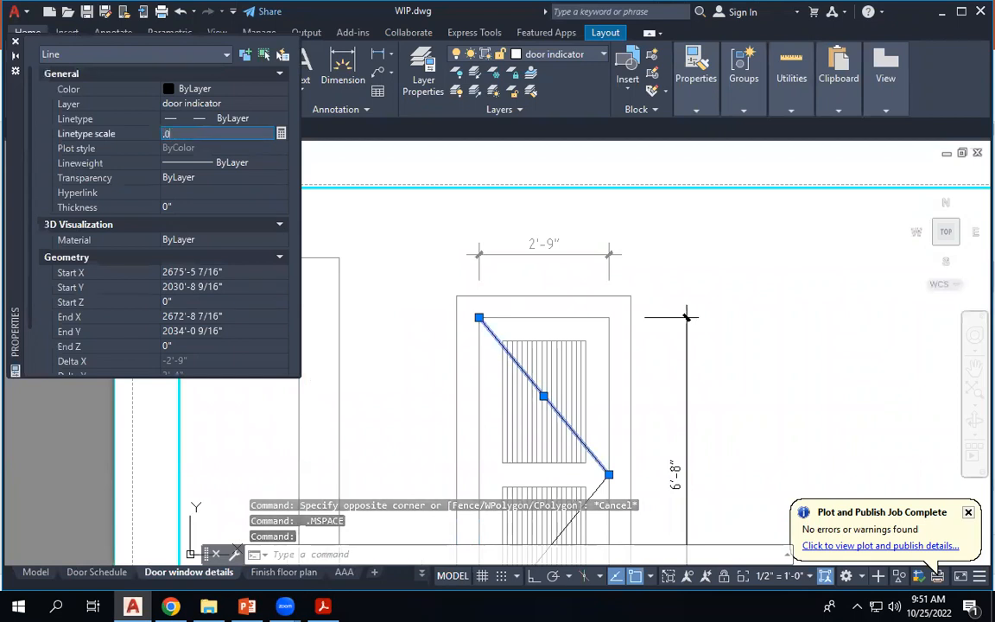
pyautogui.write('1')
pyautogui.press('Return')
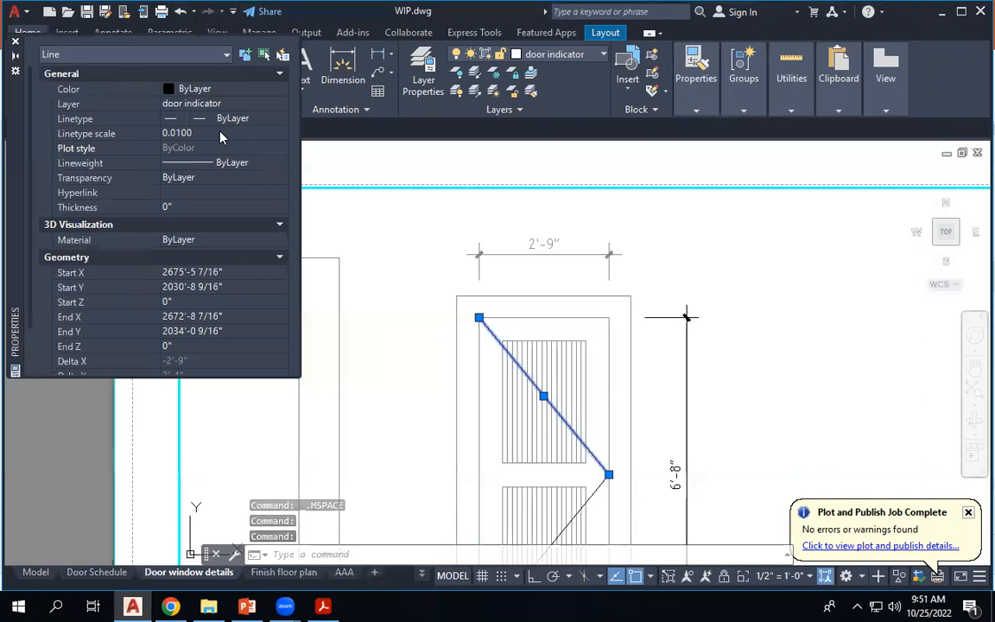
pyautogui.click(220, 133)
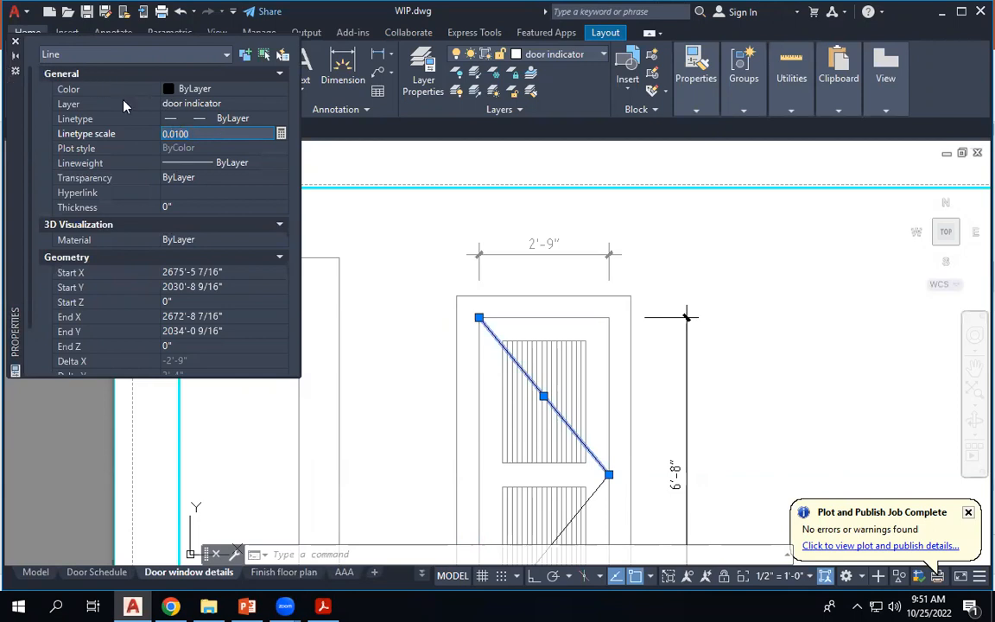
pyautogui.doubleClick(384, 152)
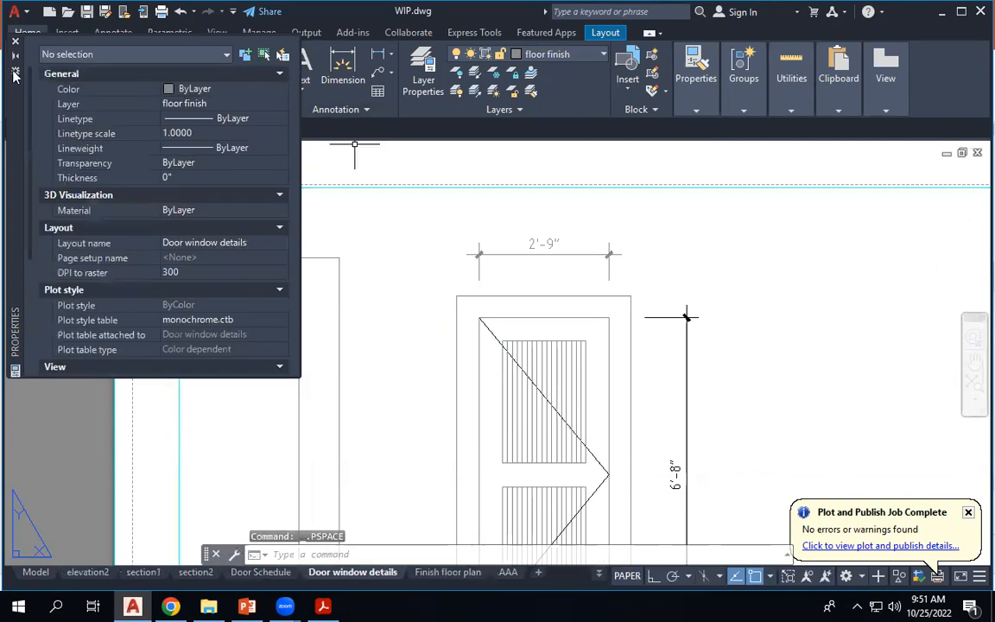
# Close the Properties palette, check the door in the layout, and switch to model space to view its elevation and plan.
pyautogui.click(15, 43)
pyautogui.scroll(-4, 429, 238)
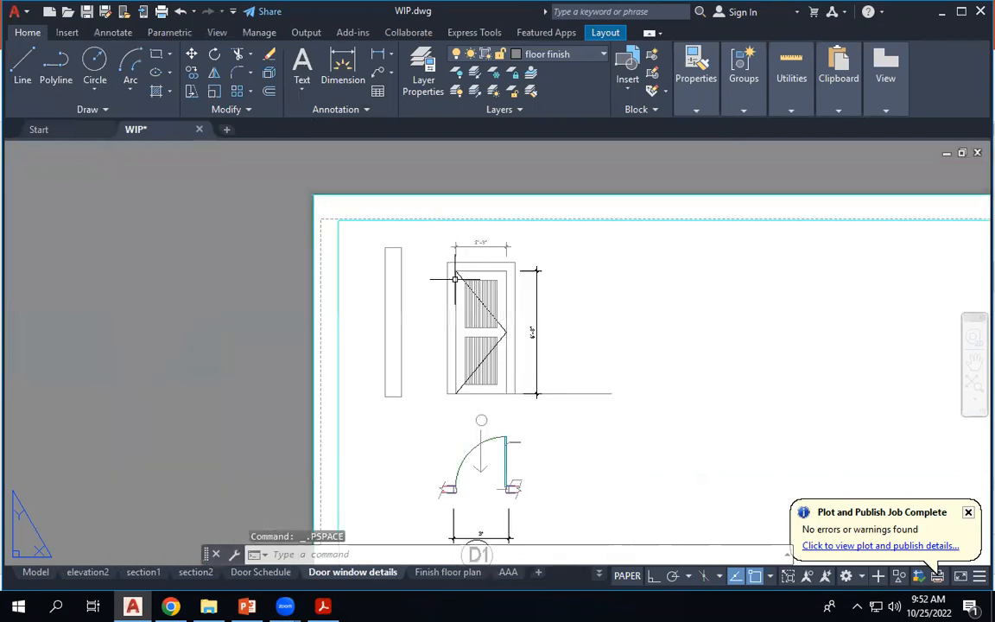
pyautogui.scroll(5, 483, 316)
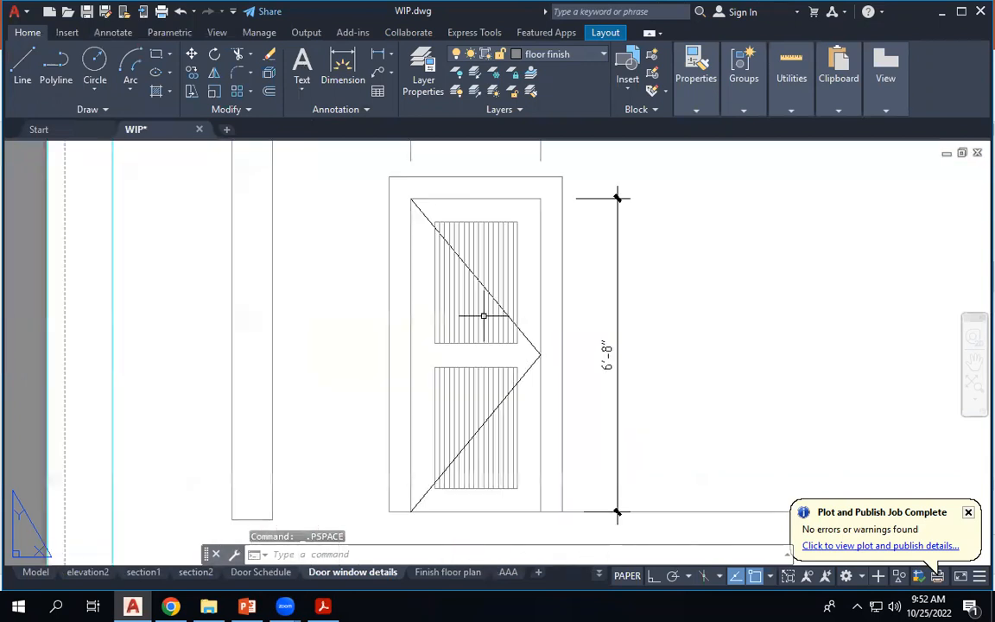
pyautogui.click(39, 572)
pyautogui.scroll(-5, 571, 284)
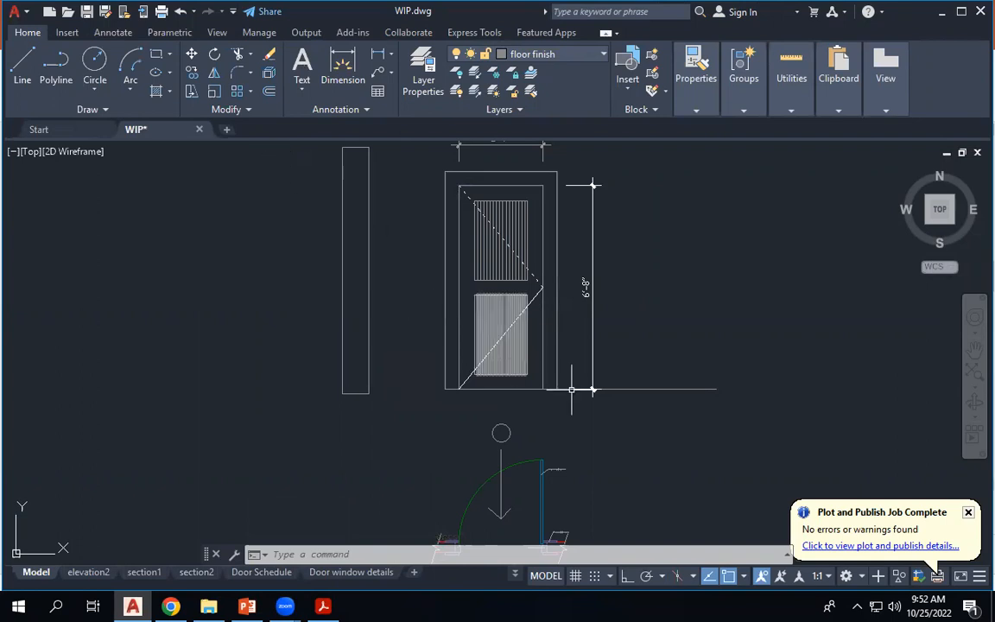
pyautogui.scroll(-2, 558, 384)
pyautogui.scroll(1, 569, 215)
pyautogui.scroll(-2, 571, 358)
pyautogui.scroll(2, 463, 428)
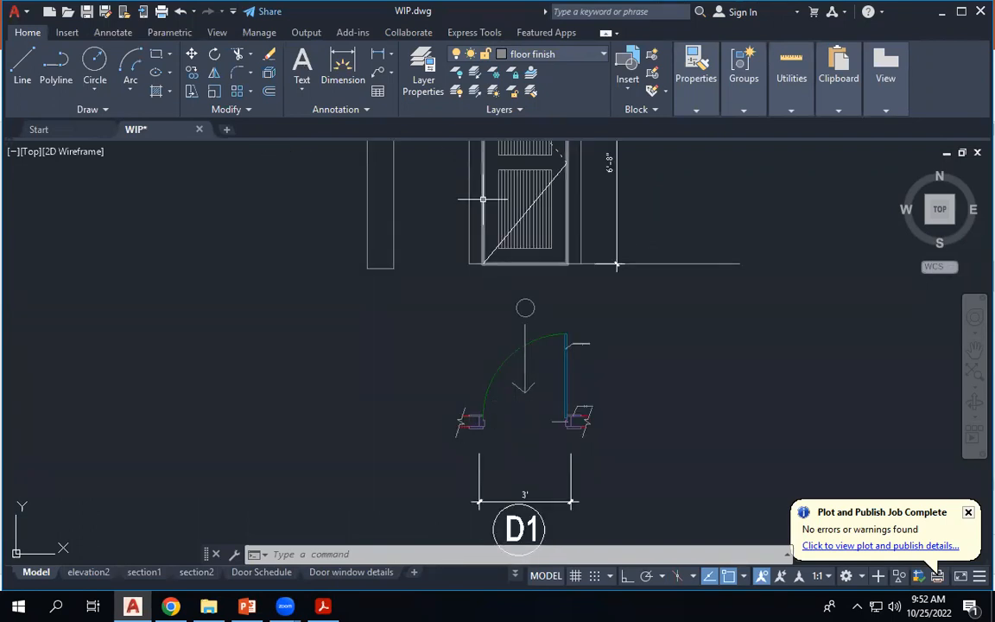
pyautogui.scroll(-3, 475, 285)
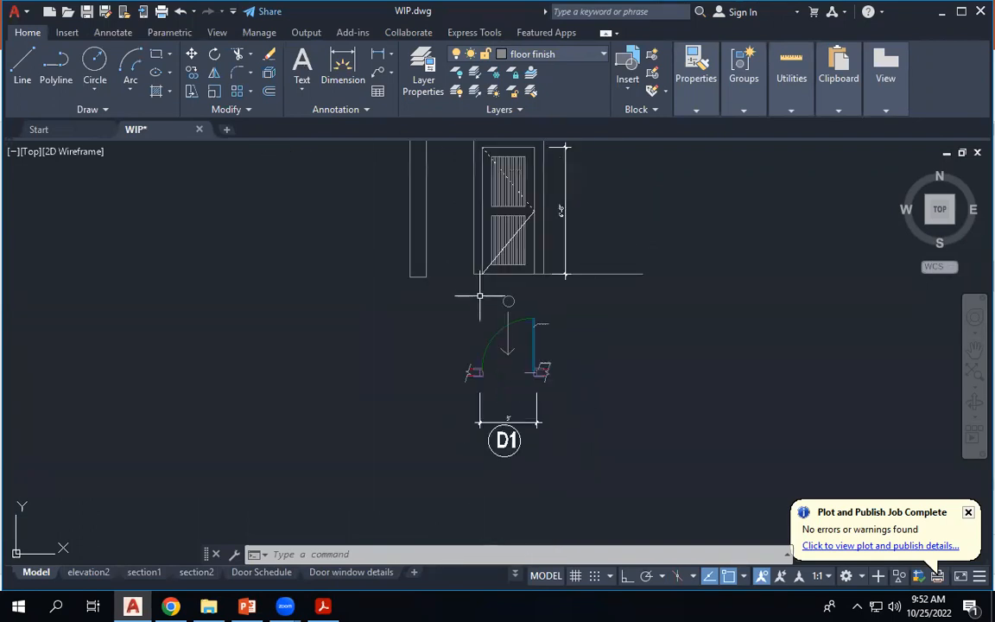
# Add a vertical linear dimension for the door frame's top member with Ortho on, in line with the 6'-8" dimension.
pyautogui.click(379, 54)
pyautogui.scroll(2, 583, 180)
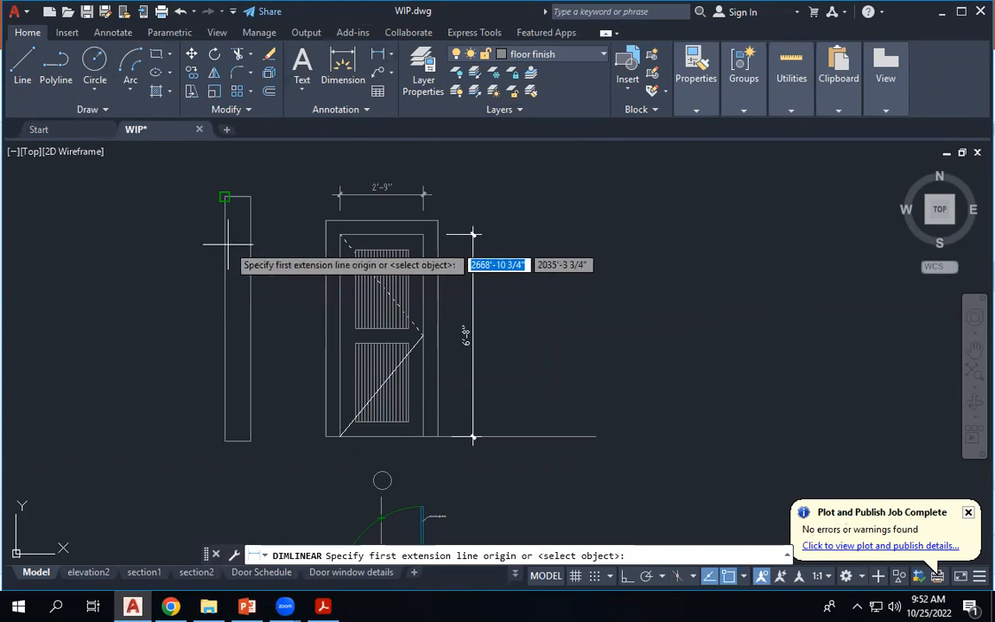
pyautogui.scroll(3, 442, 218)
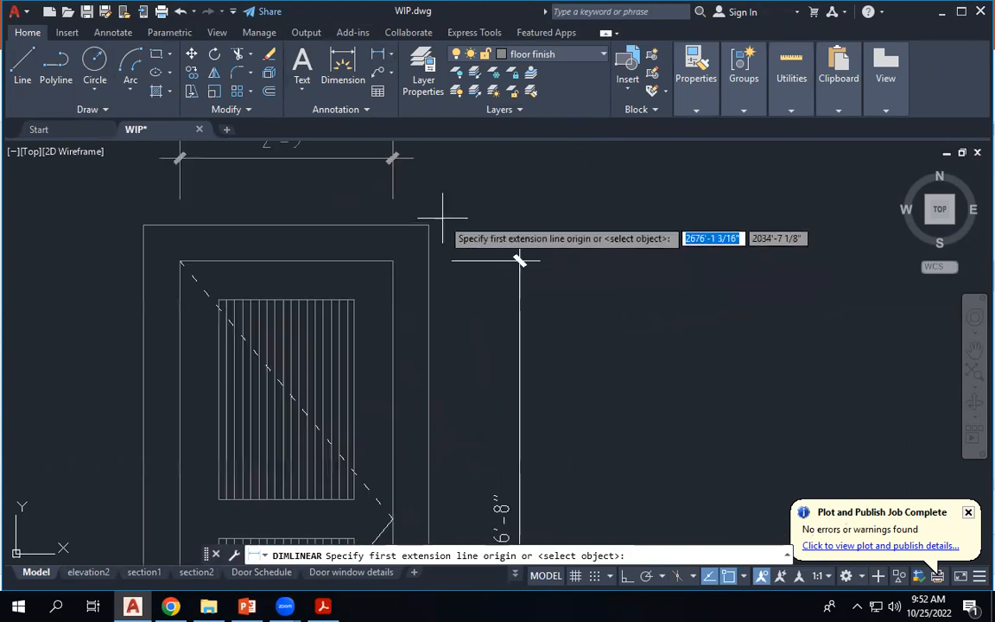
pyautogui.scroll(-3, 442, 217)
pyautogui.scroll(3, 460, 207)
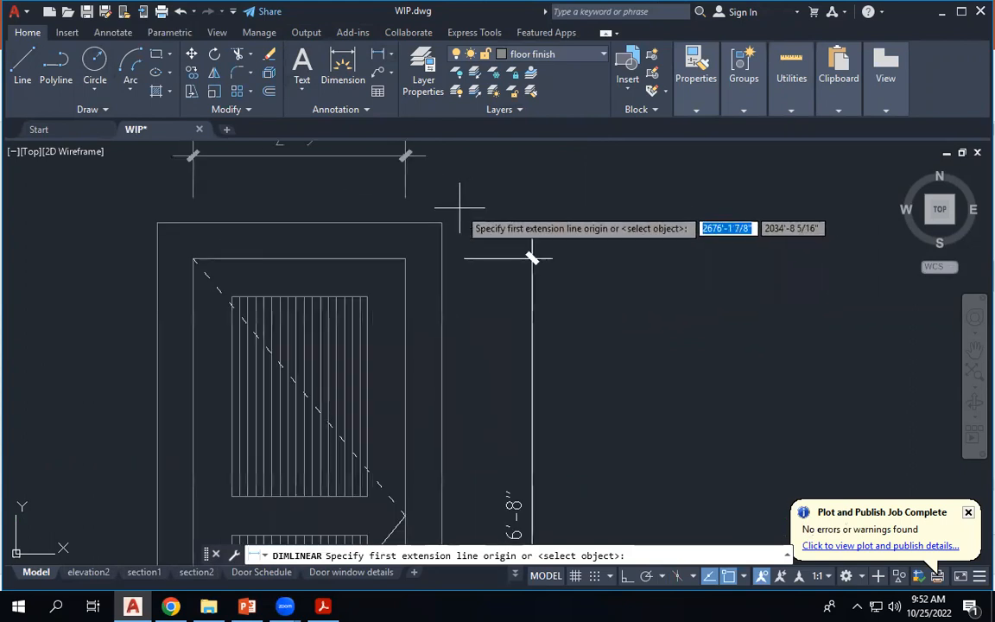
pyautogui.click(406, 258)
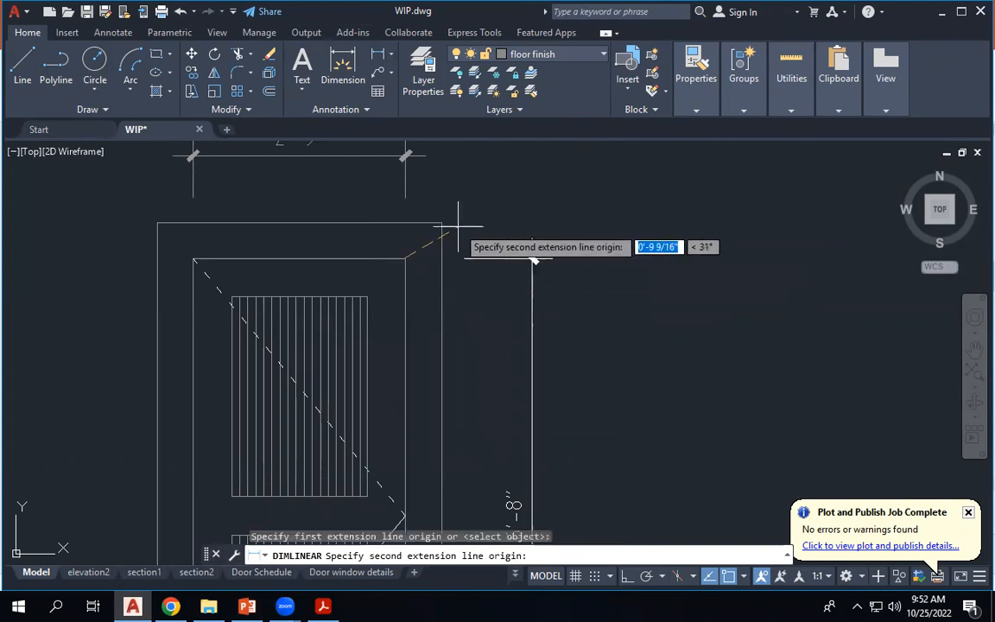
pyautogui.press('F8')
pyautogui.click(533, 258)
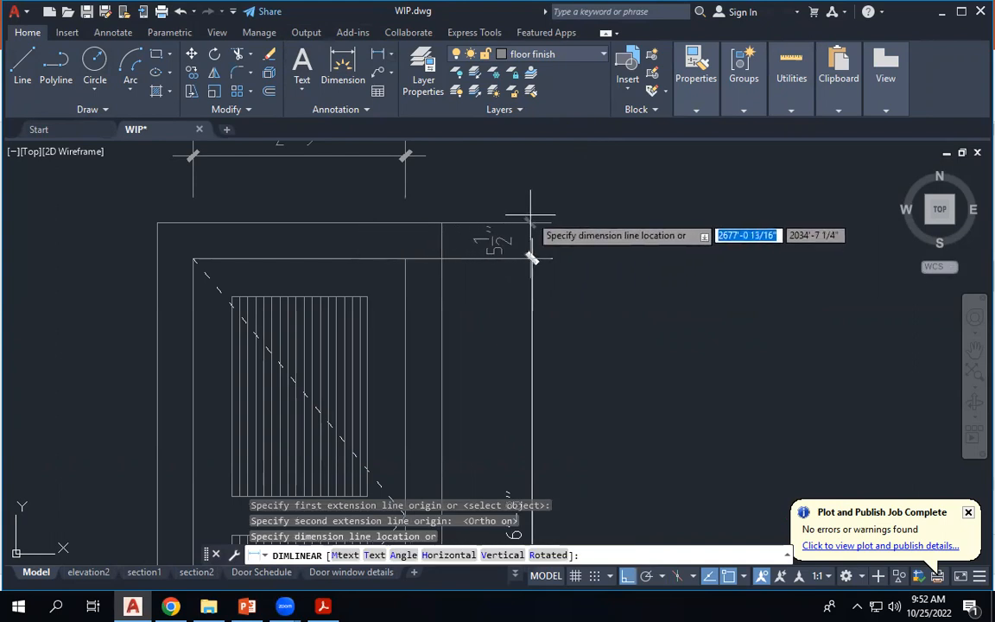
pyautogui.click(533, 220)
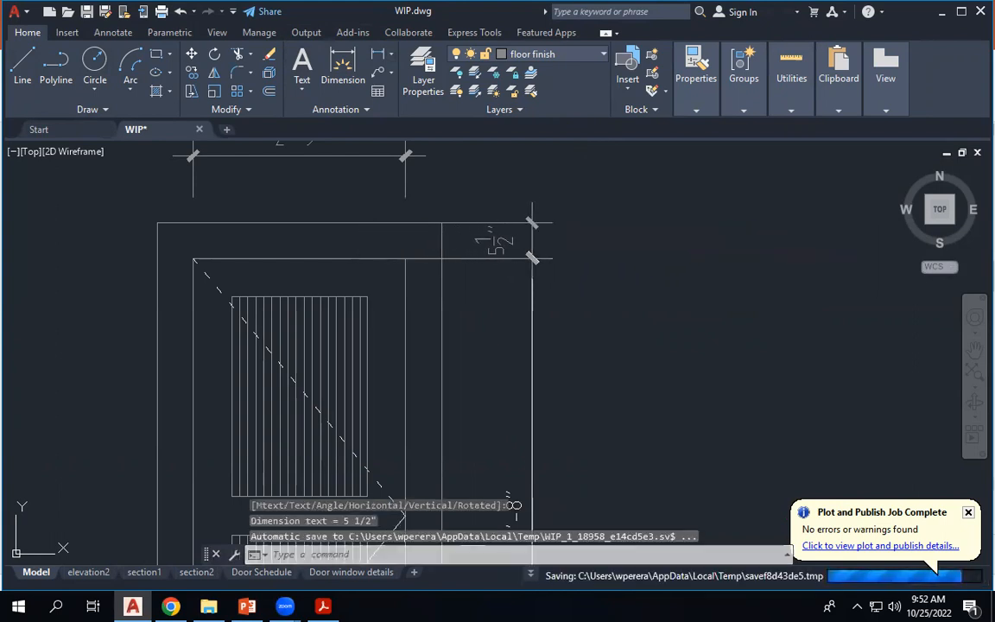
# Stretch both extension line origins of the frame-top dimension horizontally outward so they start clear of the door frame.
pyautogui.scroll(-4, 516, 213)
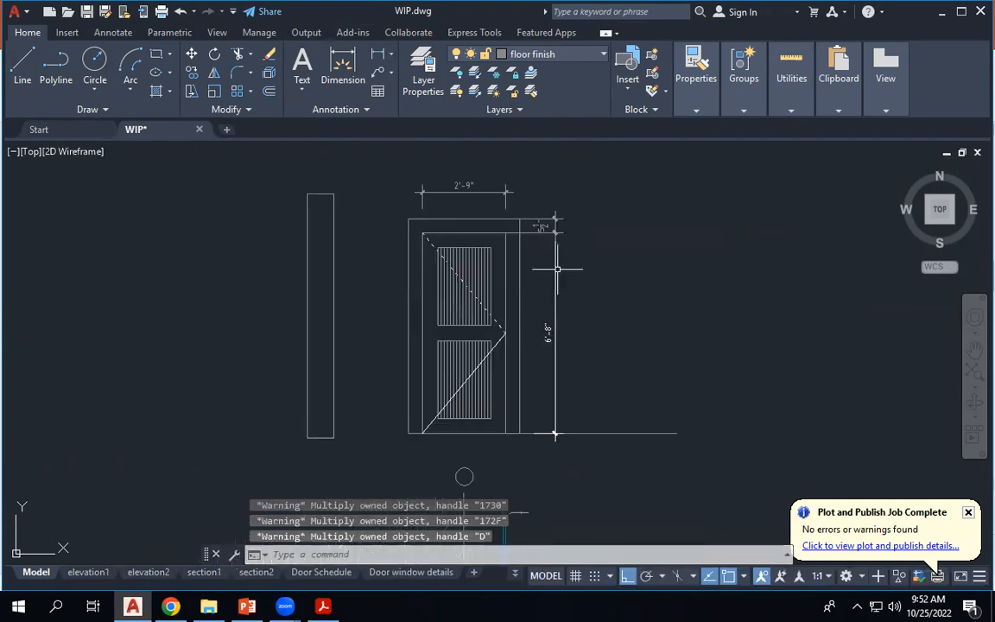
pyautogui.scroll(4, 540, 246)
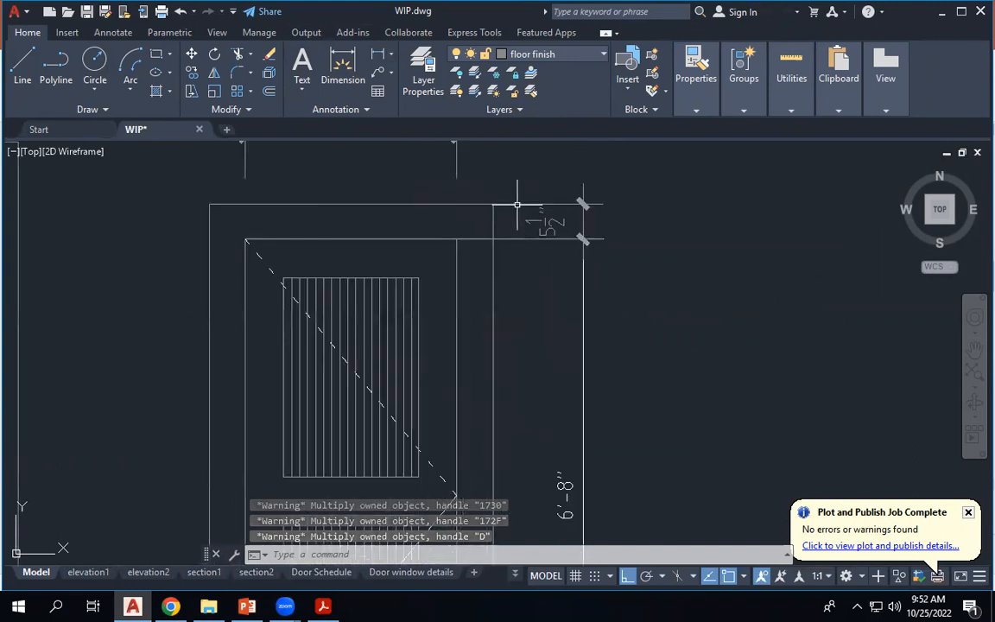
pyautogui.click(540, 222)
pyautogui.click(456, 204)
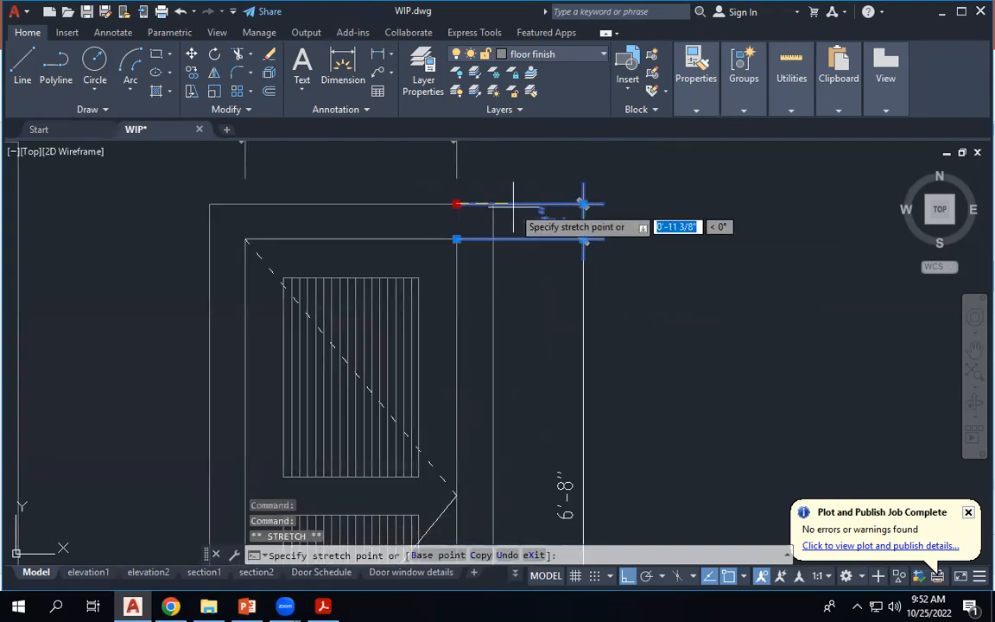
pyautogui.click(519, 207)
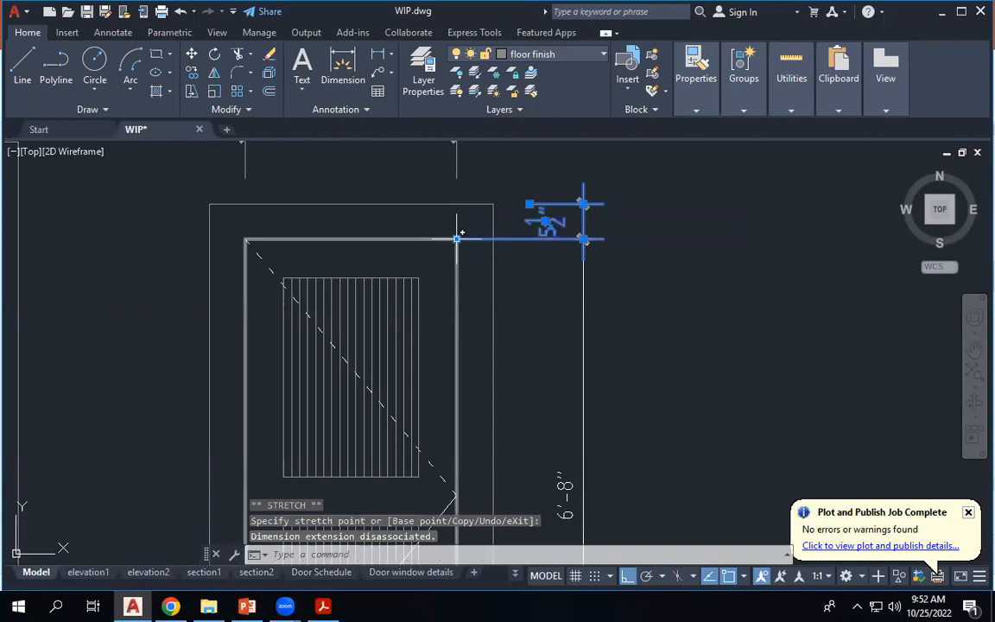
pyautogui.click(456, 240)
pyautogui.click(522, 235)
pyautogui.press('Escape')
pyautogui.press('Escape')
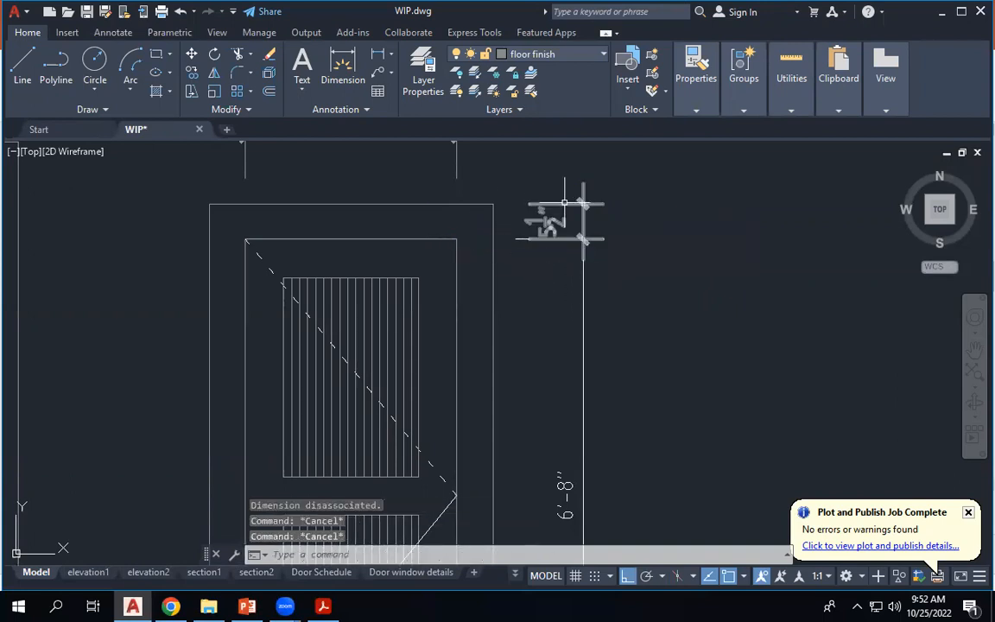
# Try a 1/4" extension line offset from origin in the door details dimension style and undo it after checking the dimensions.
pyautogui.click(318, 108)
pyautogui.click(292, 147)
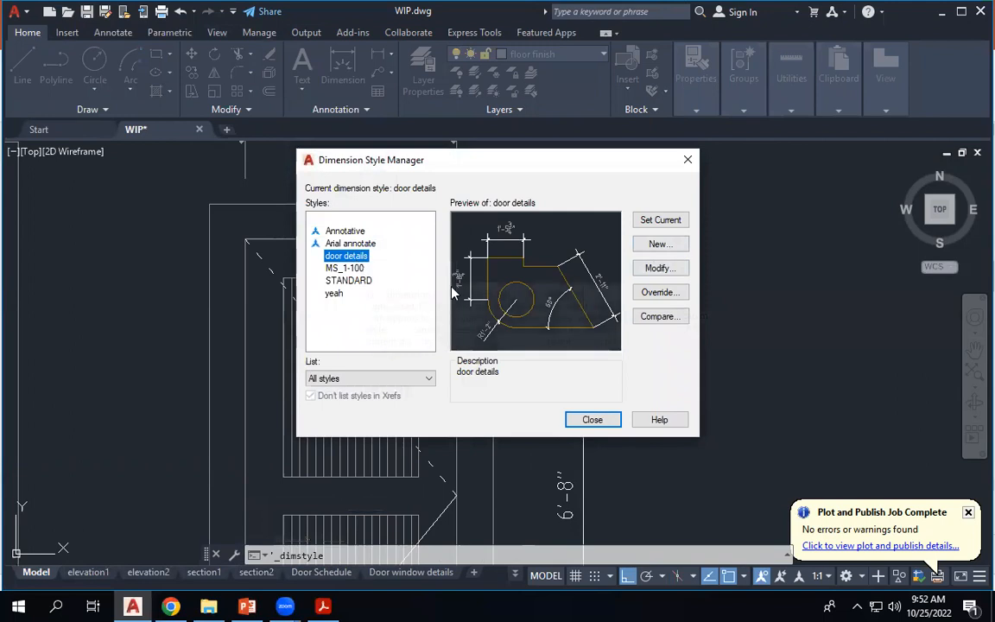
pyautogui.click(661, 270)
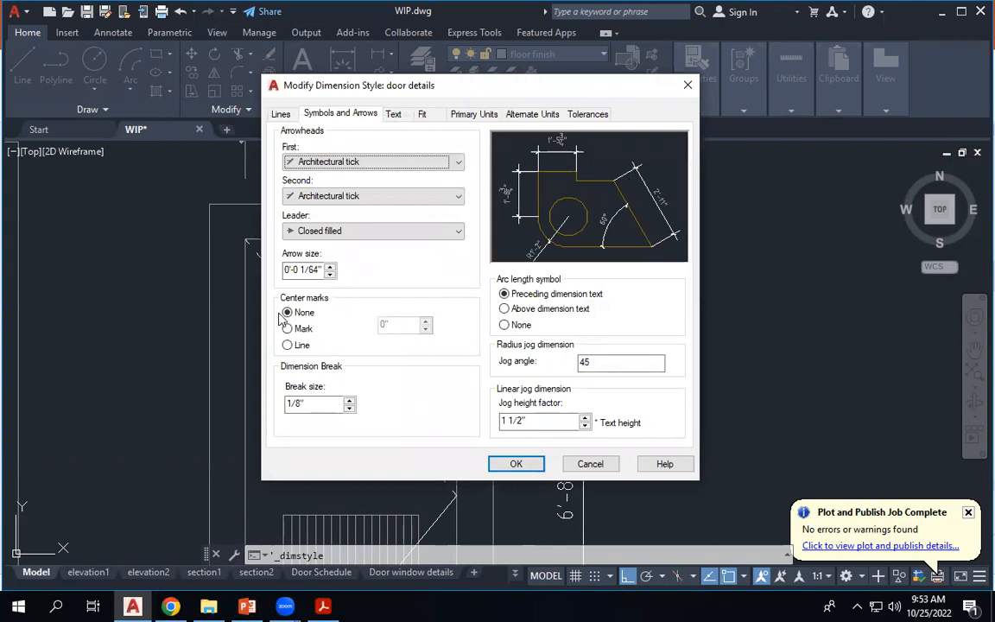
pyautogui.click(426, 117)
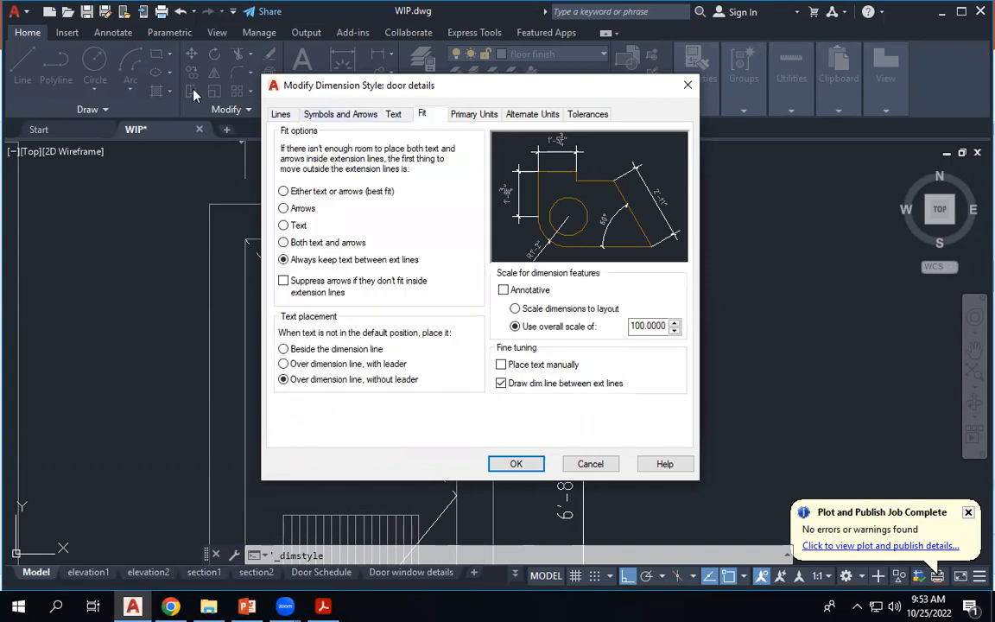
pyautogui.click(282, 115)
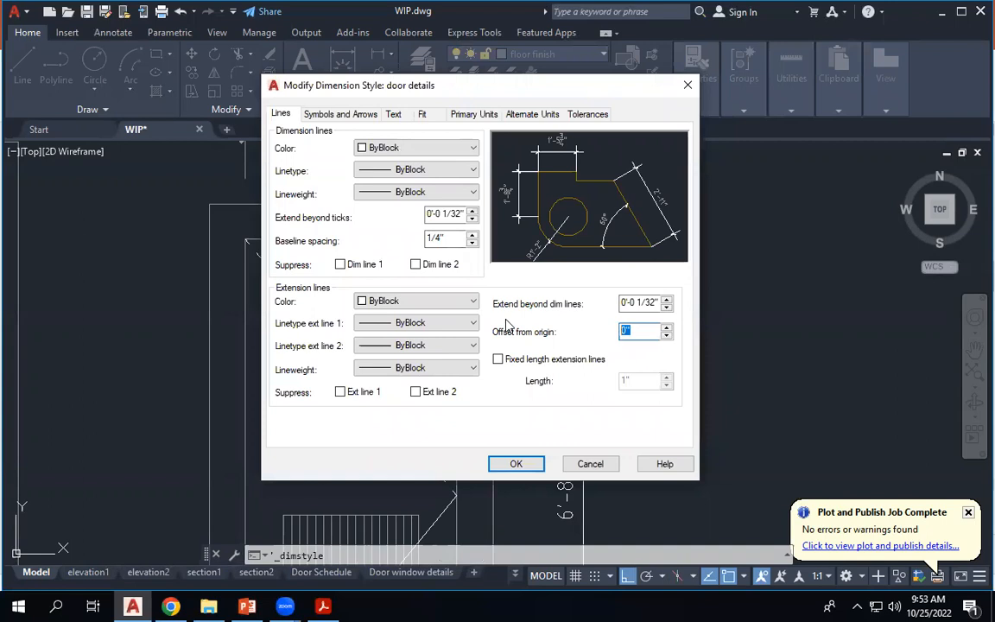
pyautogui.click(622, 331)
pyautogui.write('1"')
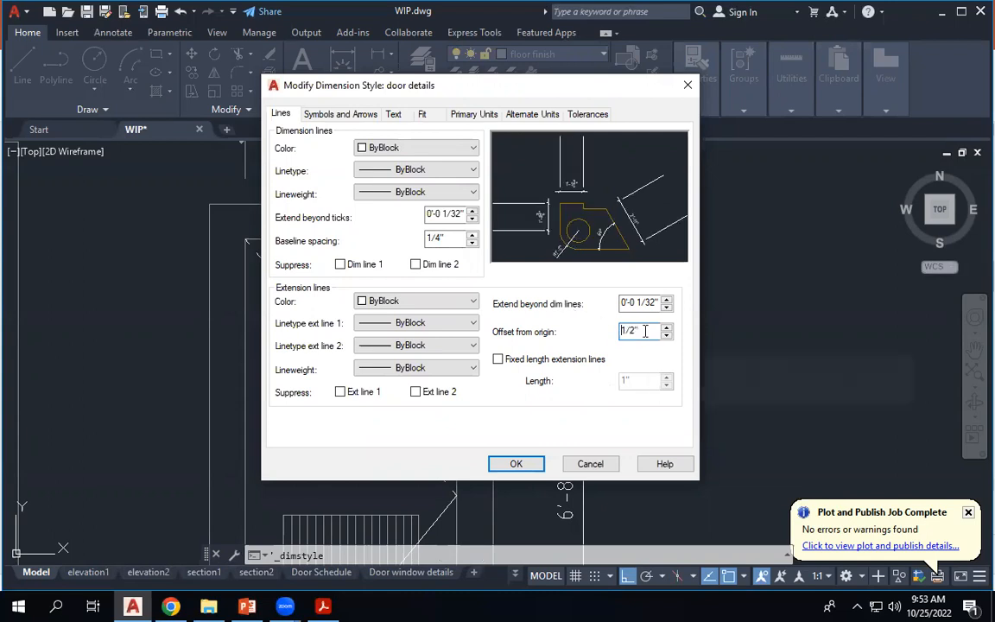
pyautogui.moveTo(645, 331); pyautogui.dragTo(515, 321)
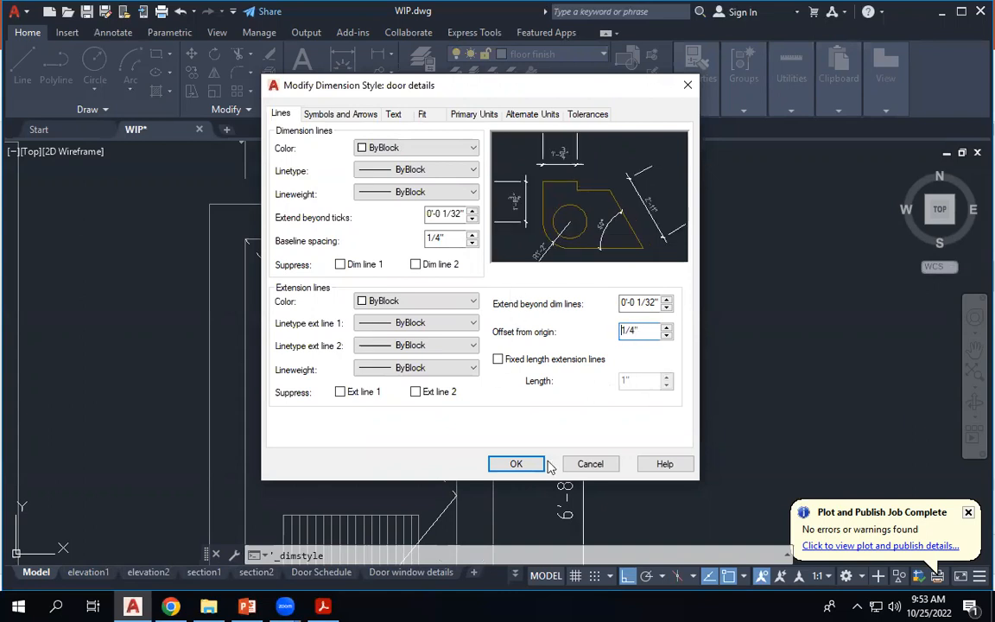
pyautogui.click(508, 466)
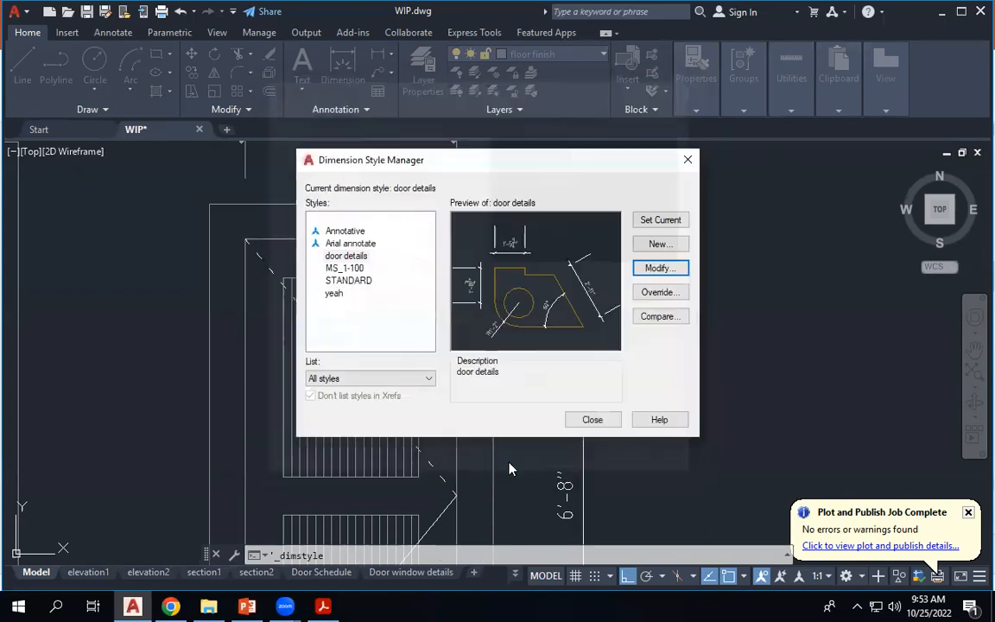
pyautogui.click(592, 420)
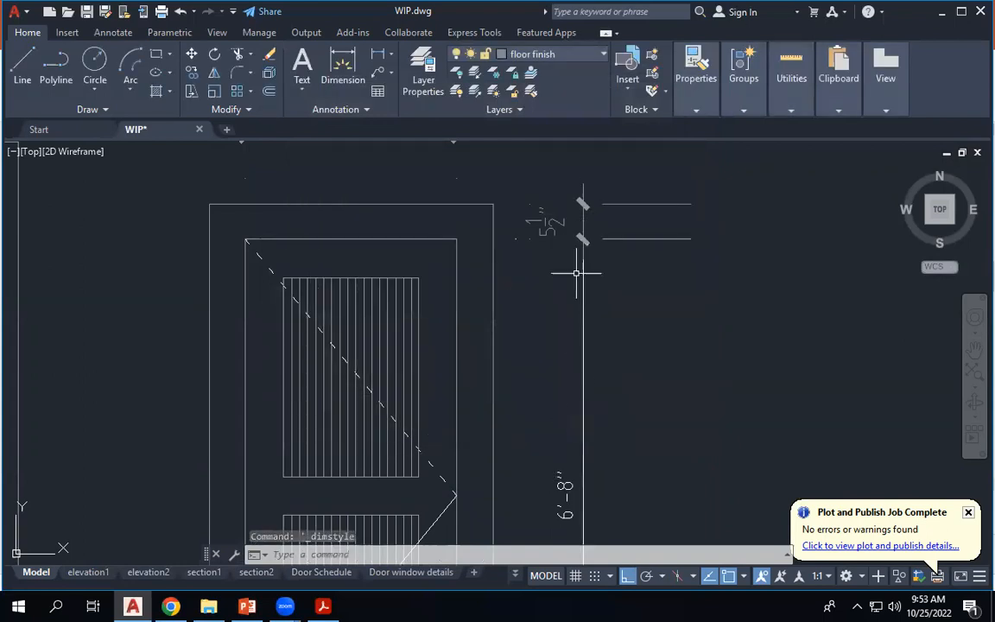
pyautogui.click(610, 239)
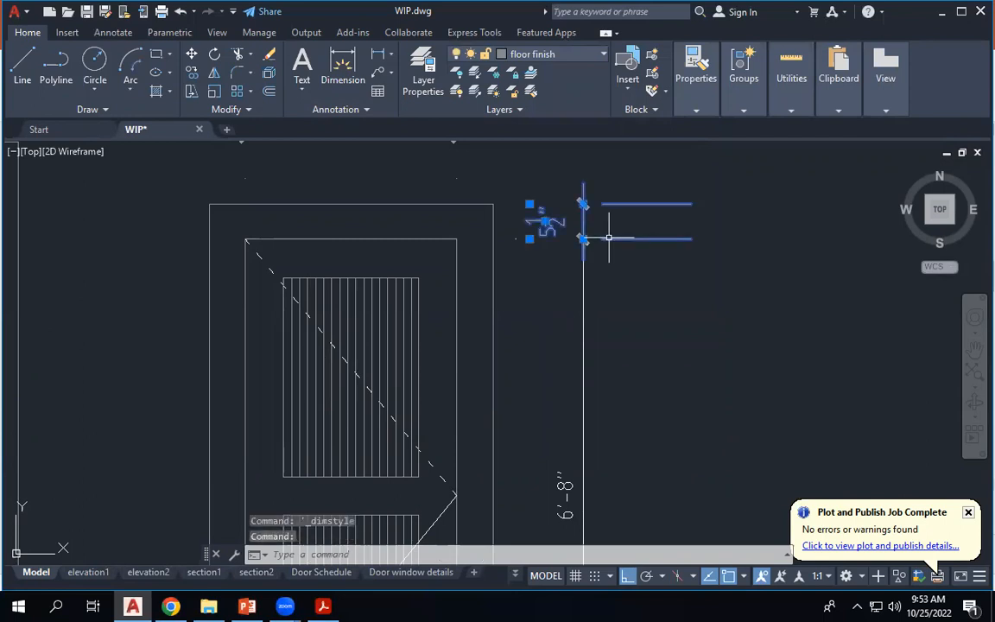
pyautogui.hotkey('ctrl', 'z')
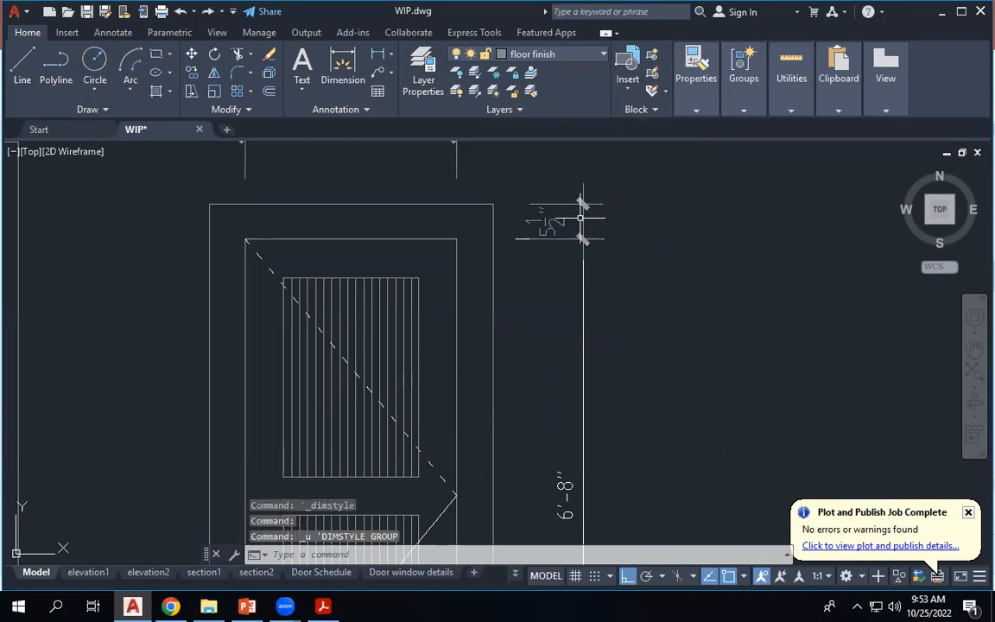
# Modify the door details dimension style so its extension lines have an offset from origin of 1/16".
pyautogui.click(319, 110)
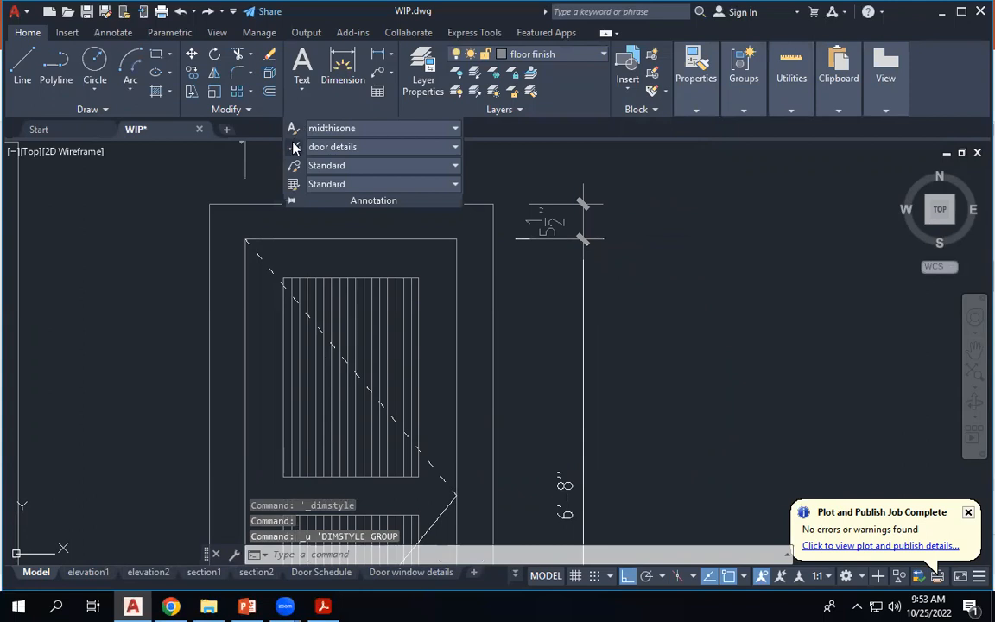
pyautogui.click(294, 148)
pyautogui.click(657, 269)
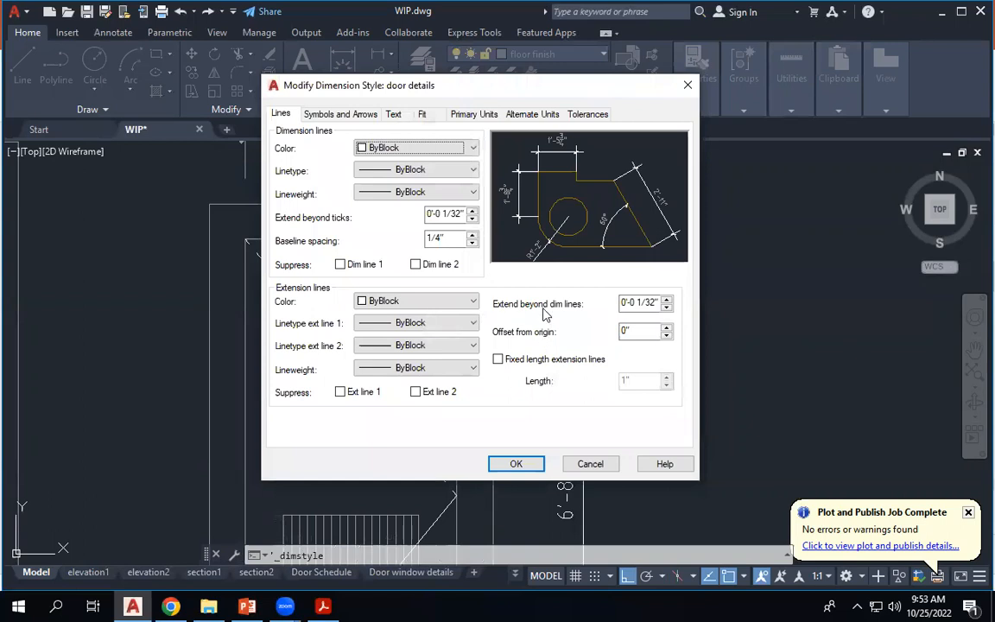
pyautogui.click(631, 336)
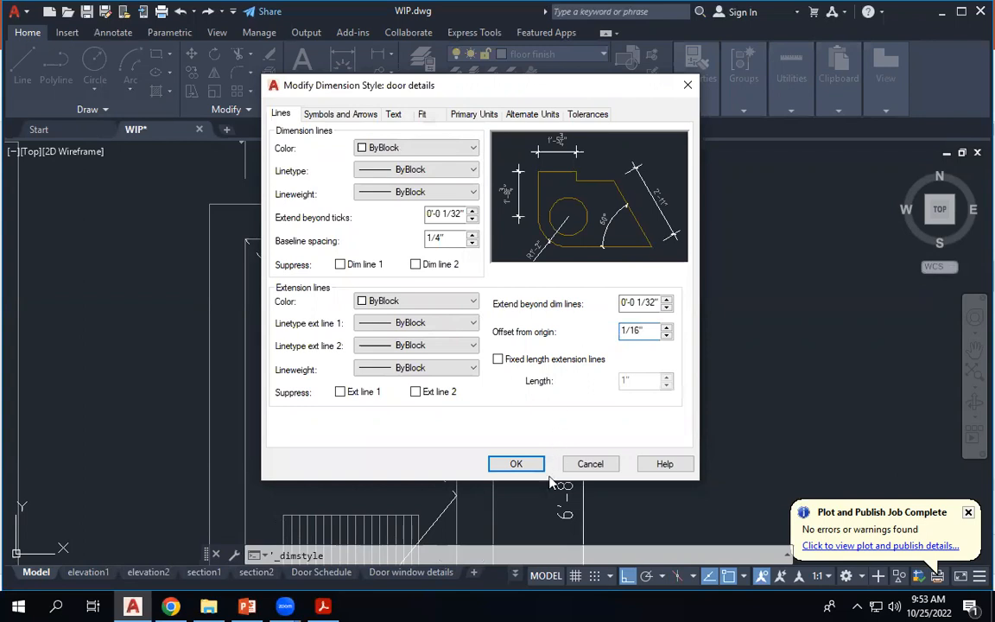
pyautogui.click(517, 465)
pyautogui.click(587, 422)
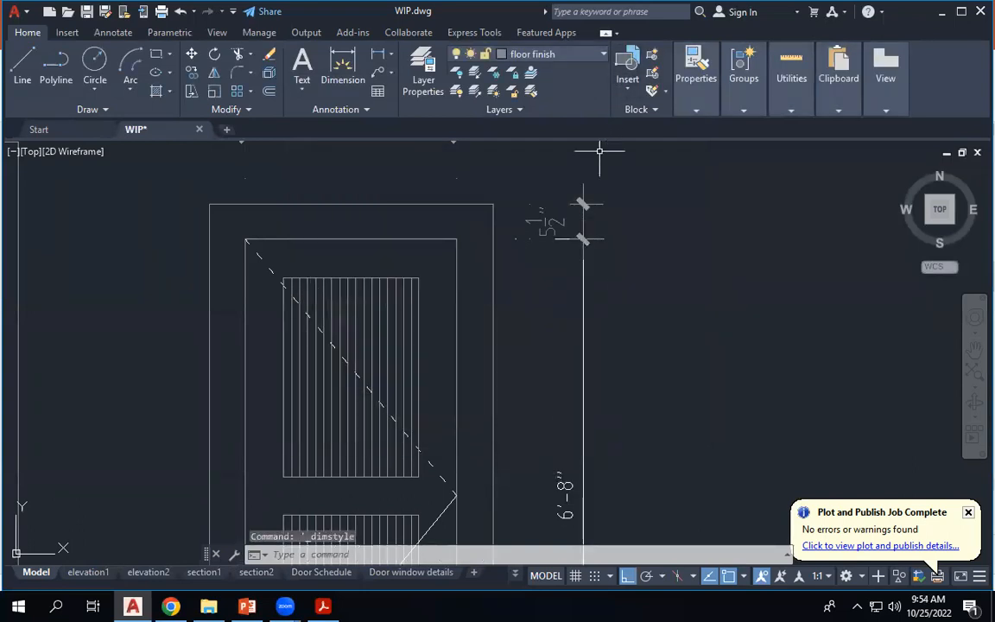
# Add a horizontal linear dimension for the door opening's width just above the frame and delete the old width dimension above it.
pyautogui.scroll(-2, 607, 146)
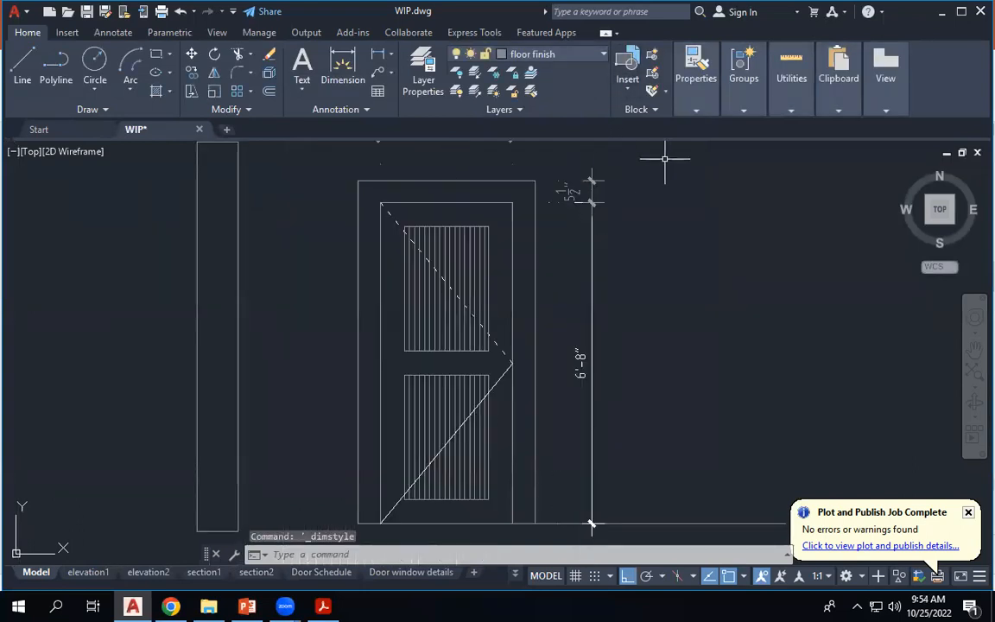
pyautogui.click(344, 64)
pyautogui.scroll(-2, 473, 400)
pyautogui.scroll(2, 421, 329)
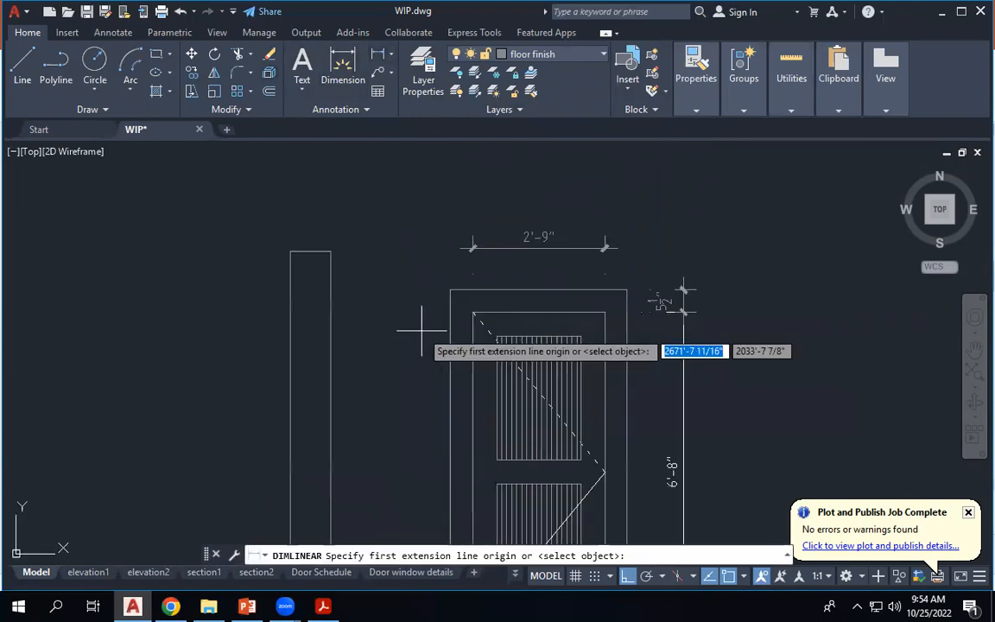
pyautogui.scroll(6, 648, 273)
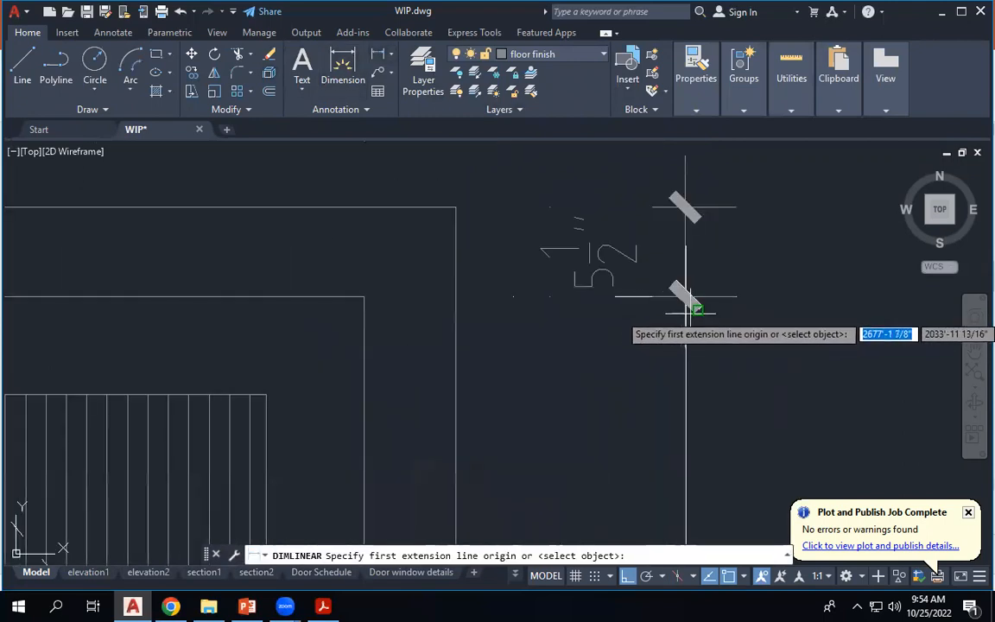
pyautogui.scroll(-4, 685, 298)
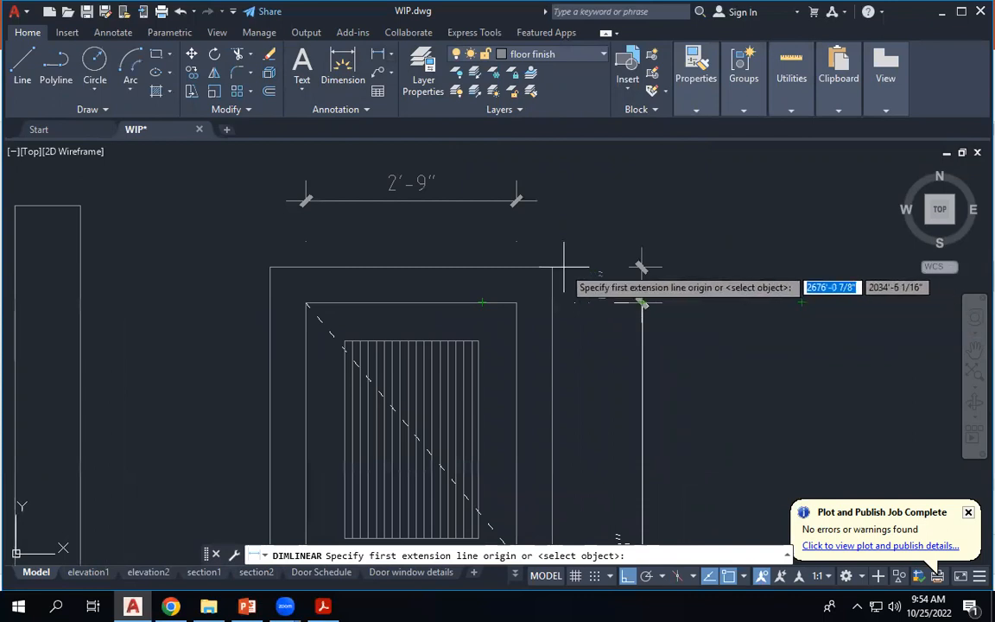
pyautogui.click(307, 304)
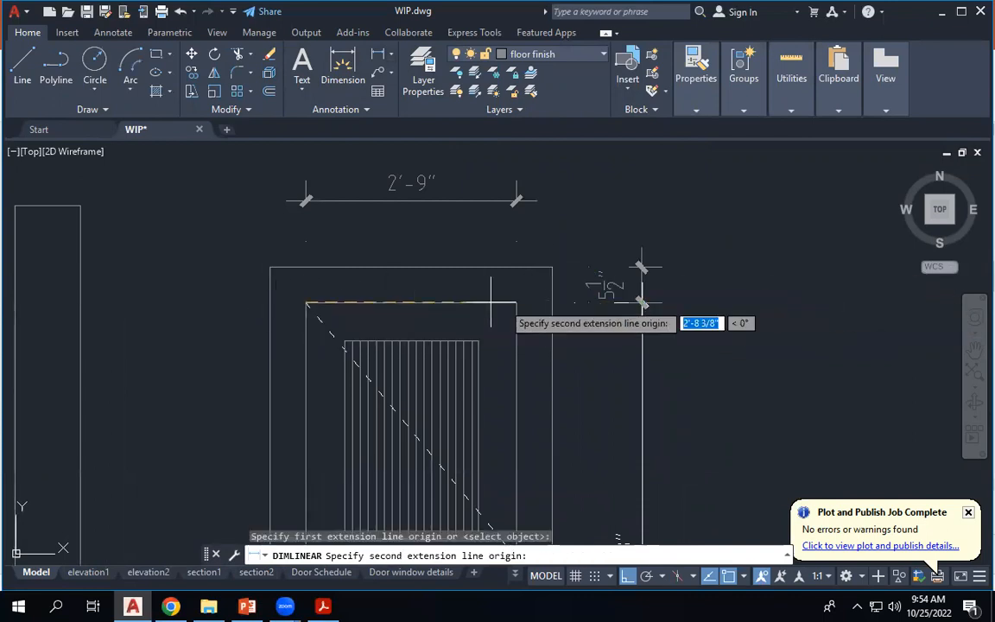
pyautogui.click(515, 302)
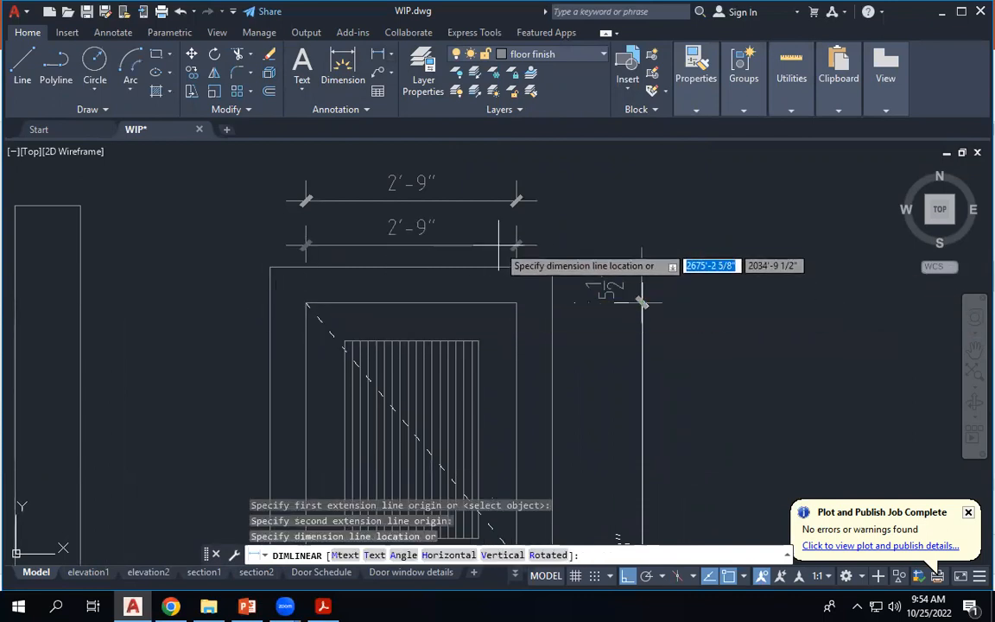
pyautogui.click(498, 244)
pyautogui.press('Escape')
pyautogui.press('Escape')
pyautogui.click(516, 201)
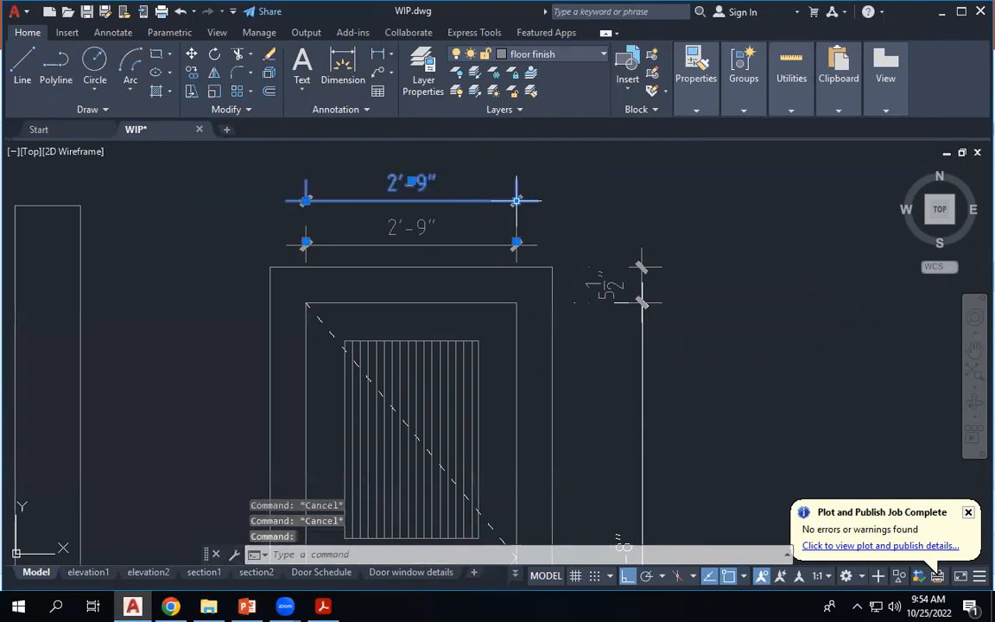
pyautogui.press('Delete')
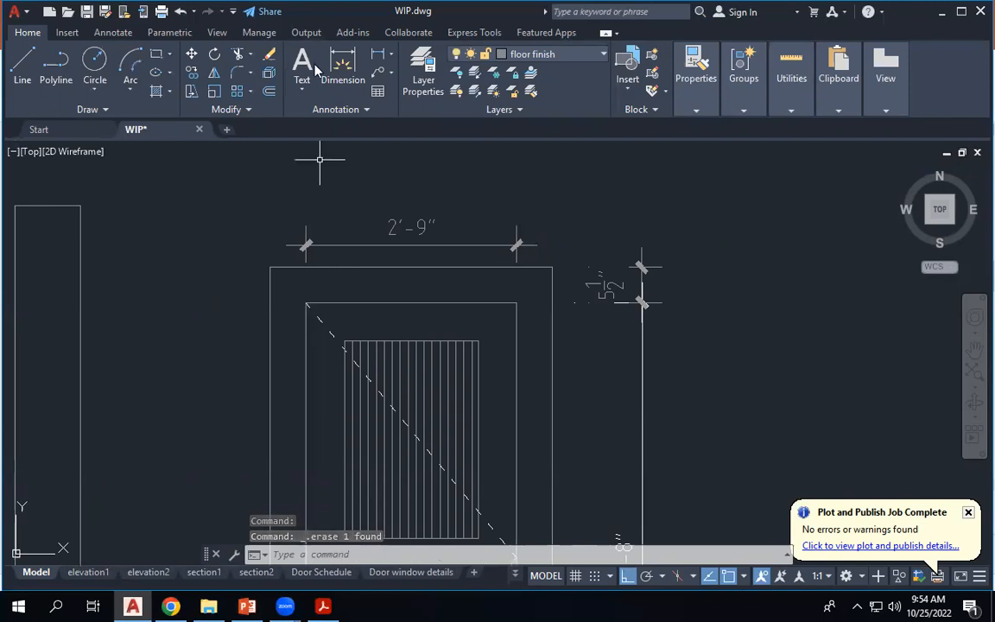
# Add a horizontal linear dimension for the width of the door frame's right member, in line with the opening width dimension.
pyautogui.click(378, 55)
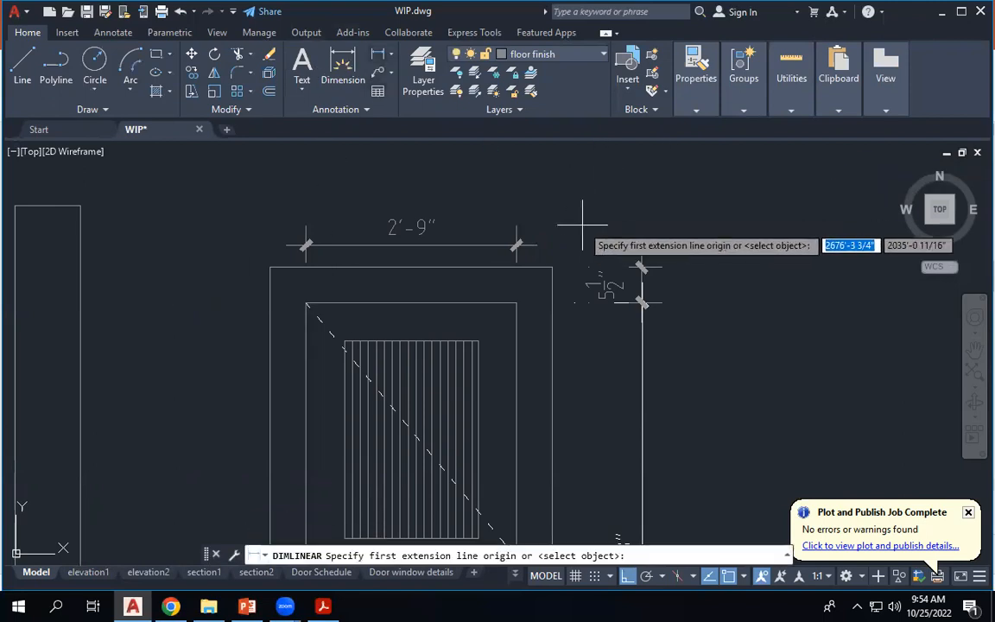
pyautogui.scroll(3, 535, 273)
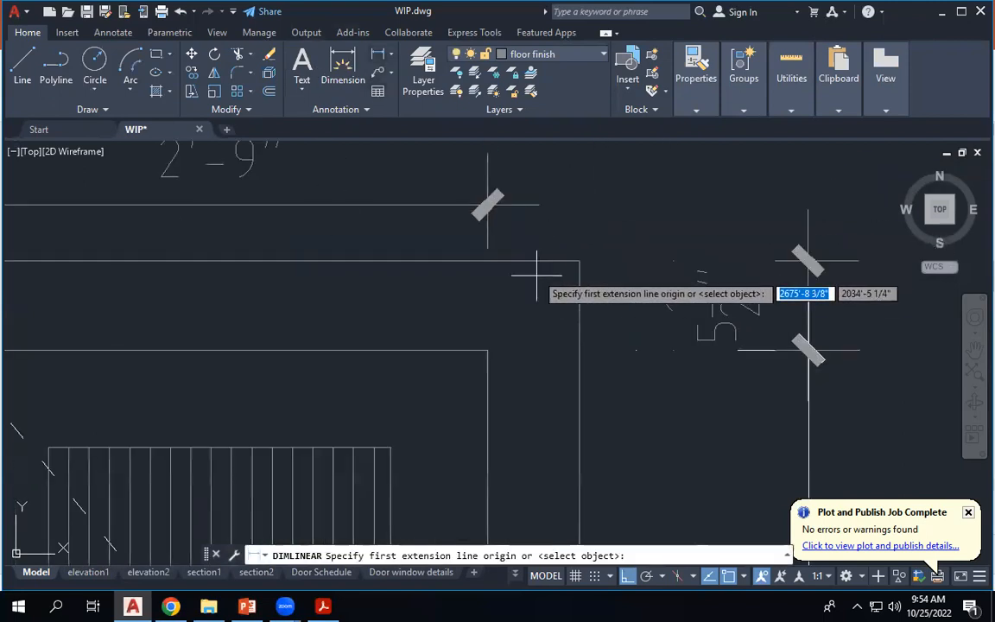
pyautogui.click(487, 350)
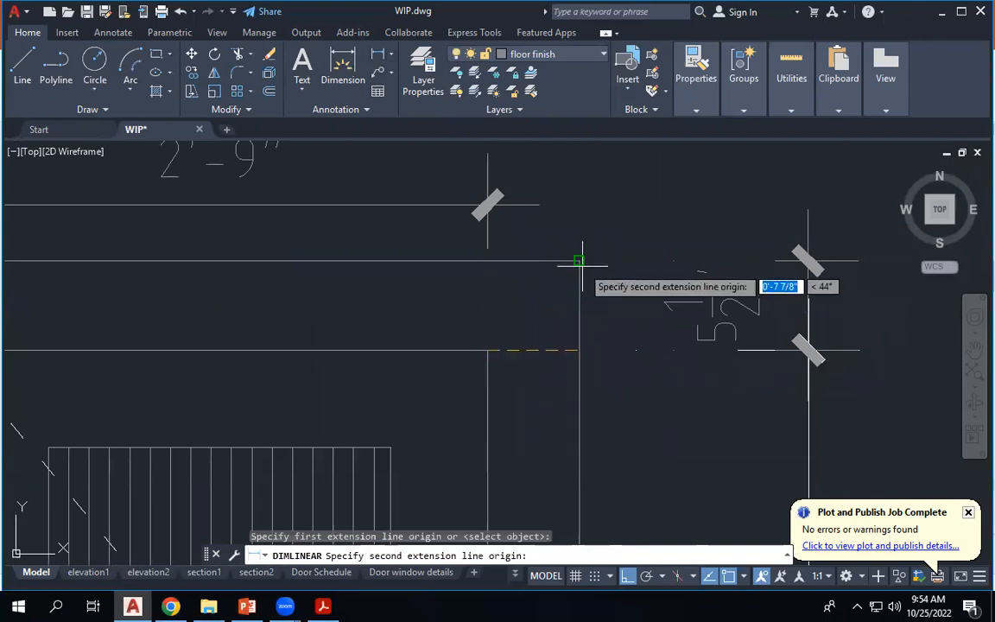
pyautogui.click(578, 350)
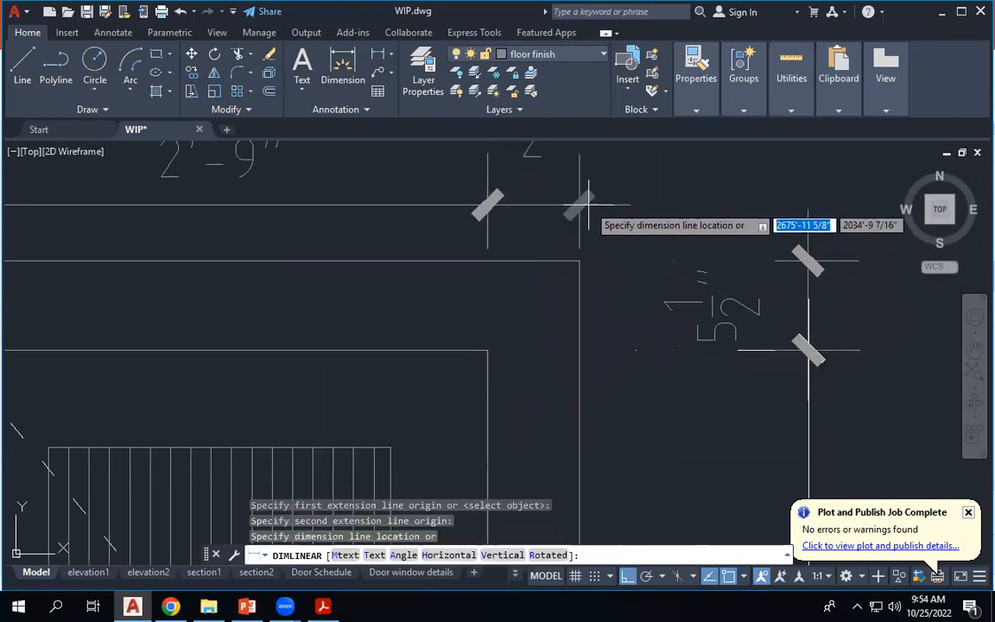
pyautogui.click(493, 203)
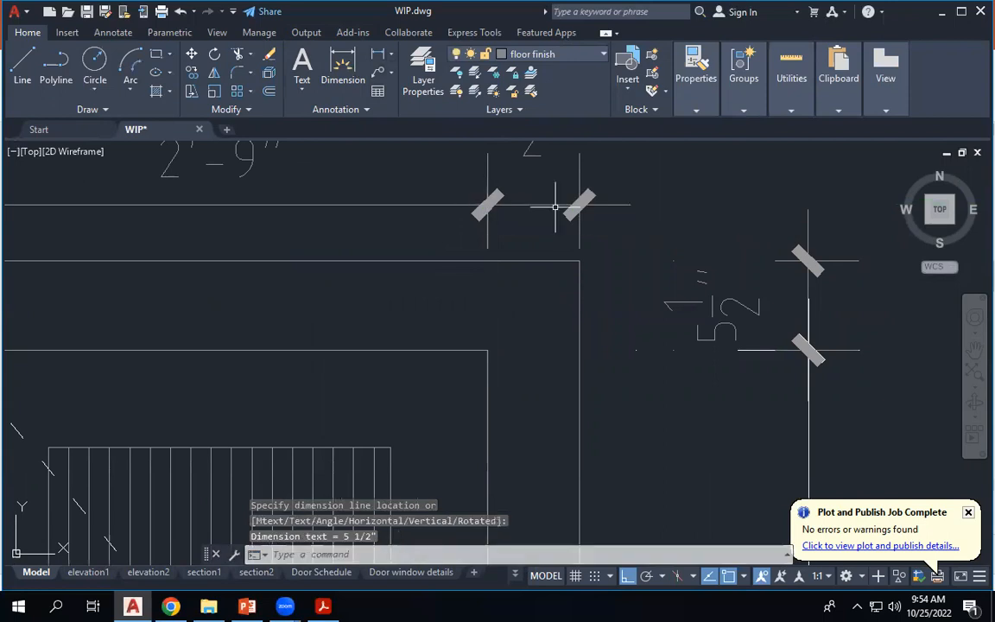
# Add a matching horizontal linear dimension for the width of the door frame's left member, in line with the other width dimensions.
pyautogui.scroll(-3, 697, 215)
pyautogui.press('space')
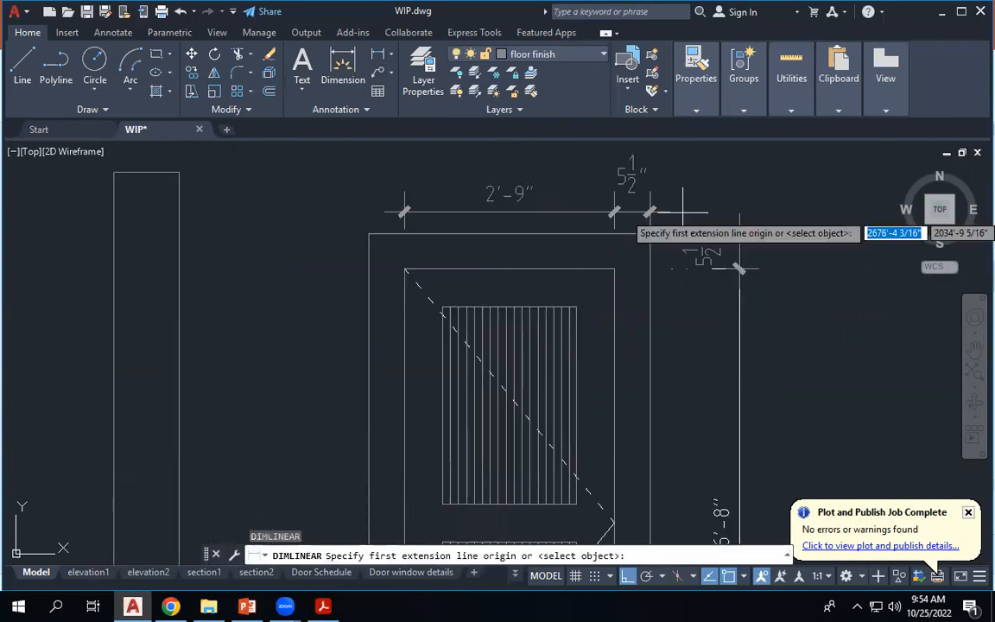
pyautogui.click(405, 269)
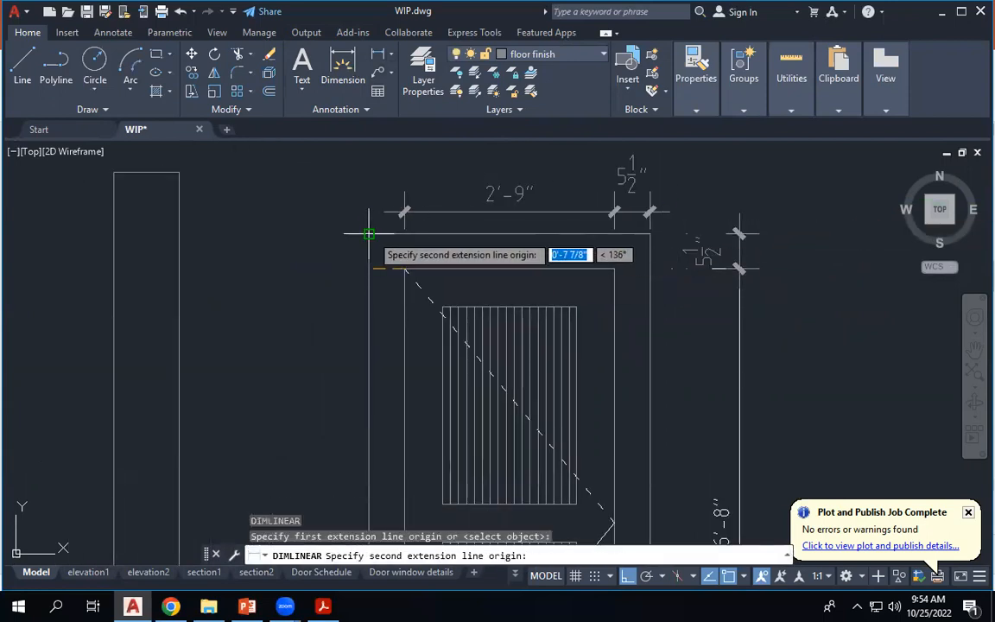
pyautogui.click(369, 234)
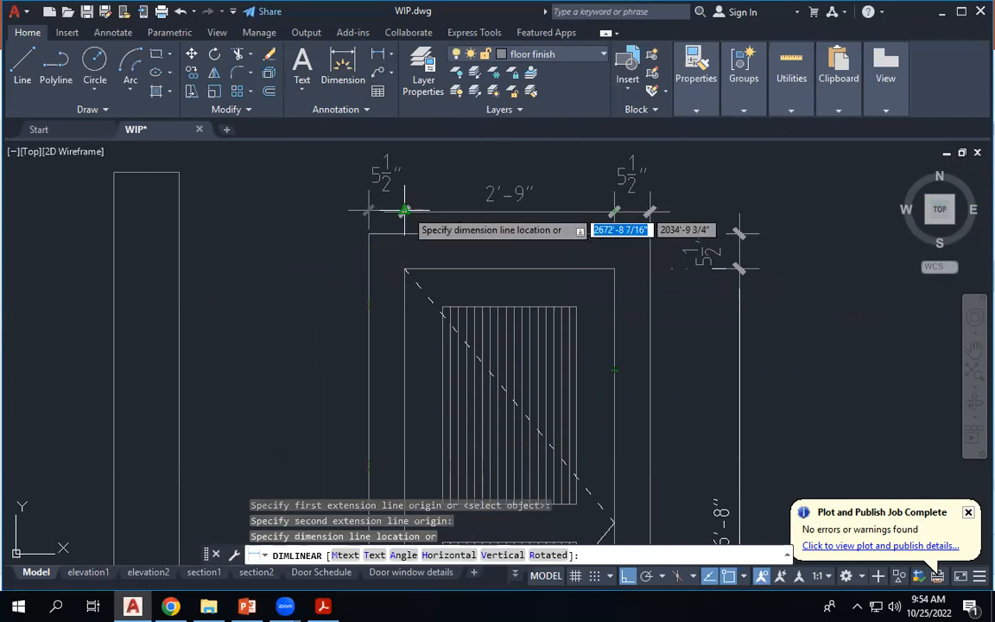
pyautogui.click(365, 188)
pyautogui.scroll(-4, 517, 212)
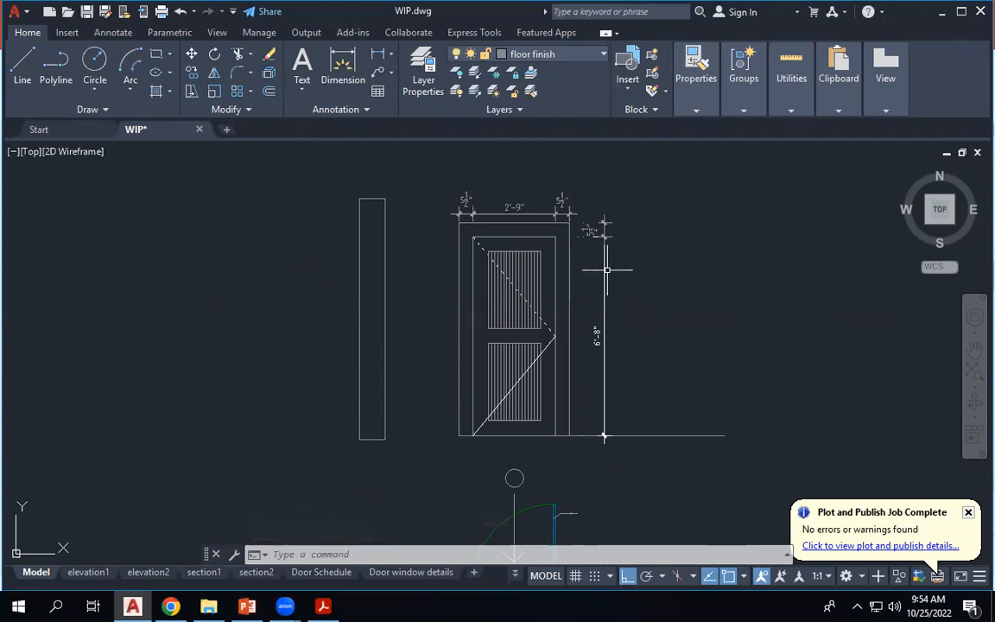
# Add a vertical linear dimension from the floor line to the lower louvered panel's bottom edge, placed to the left of the door.
pyautogui.press('space')
pyautogui.scroll(2, 439, 248)
pyautogui.scroll(-4, 503, 223)
pyautogui.scroll(4, 502, 429)
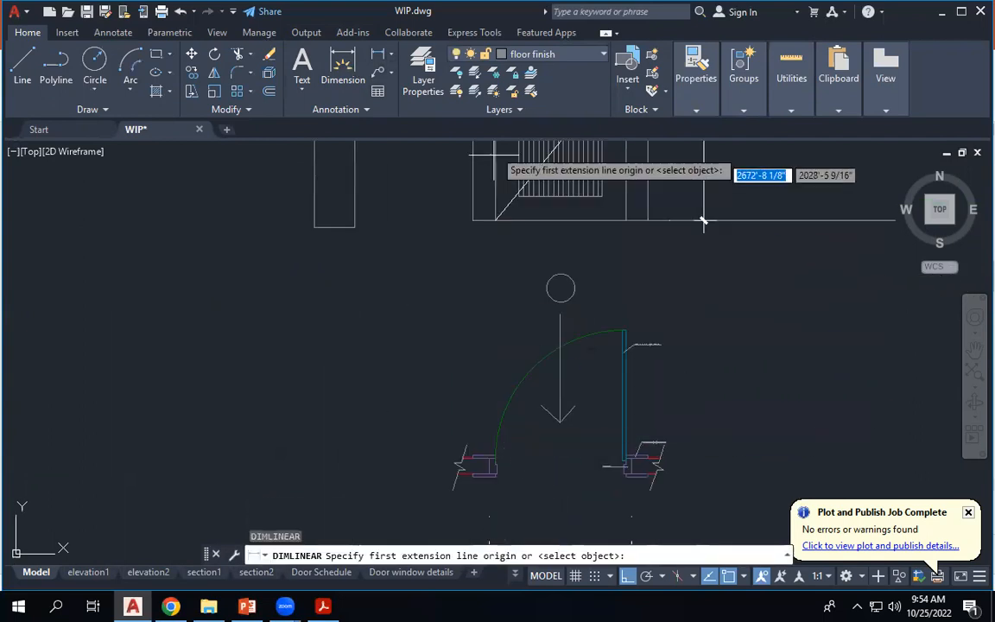
pyautogui.click(508, 220)
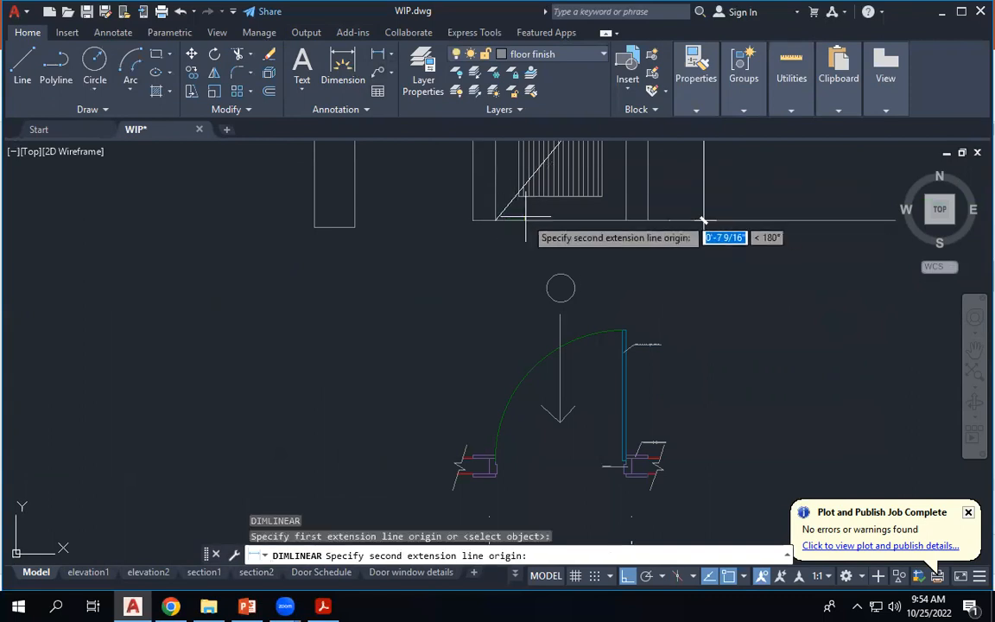
pyautogui.click(704, 220)
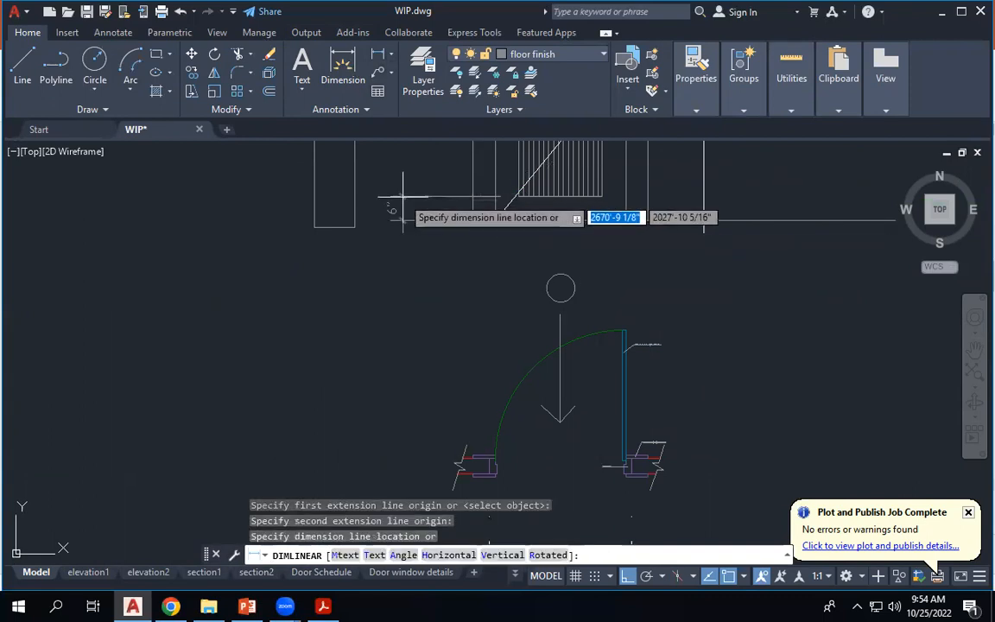
pyautogui.click(454, 203)
pyautogui.scroll(-3, 494, 260)
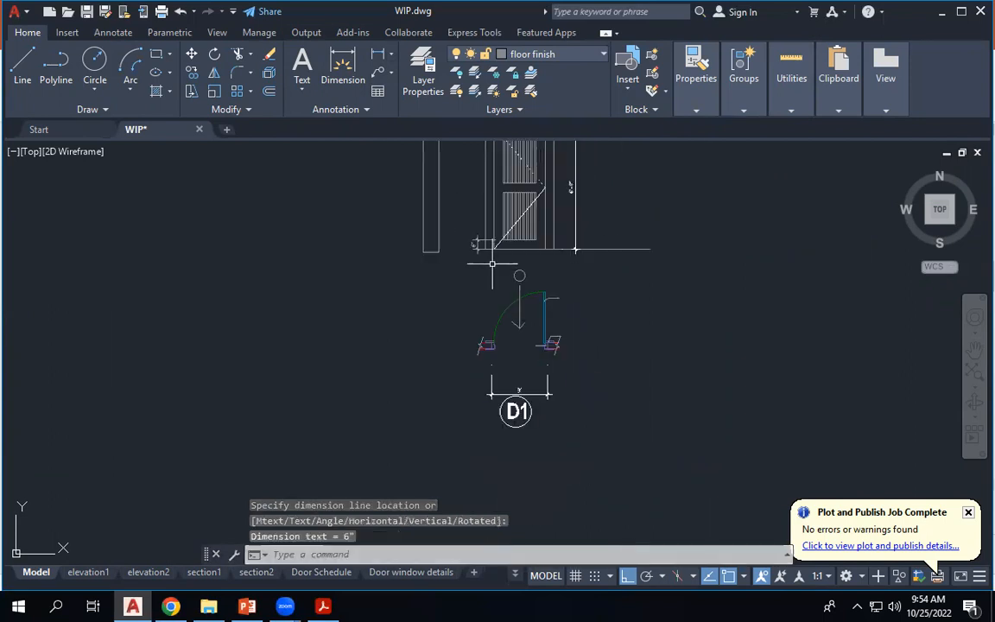
# Add a vertical linear dimension for the lower louvered panel's height, in line with the bottom rail dimension to the left of the door.
pyautogui.scroll(3, 442, 291)
pyautogui.press('Return')
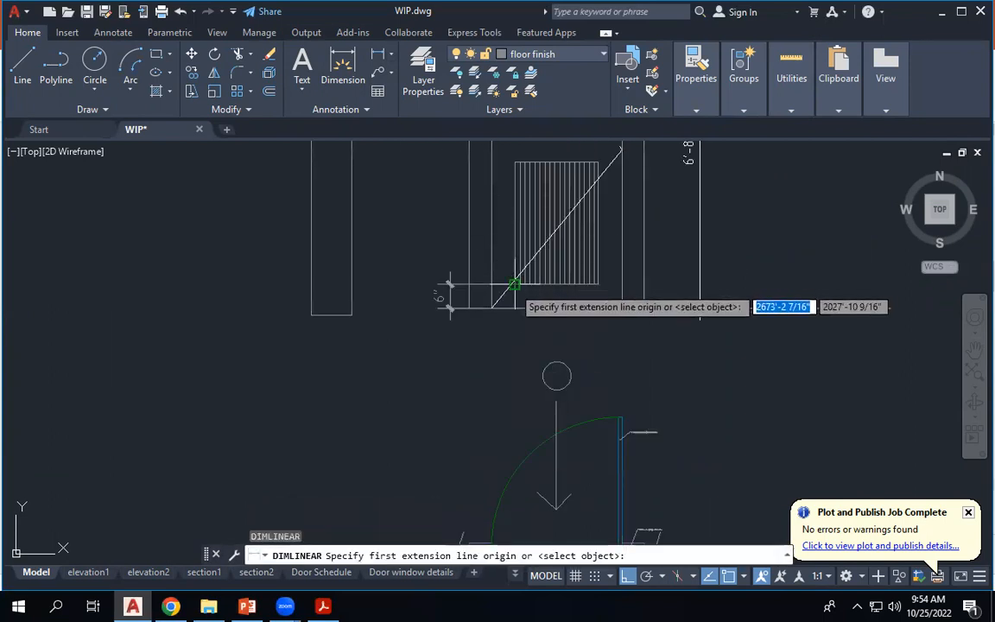
pyautogui.click(514, 282)
pyautogui.click(699, 308)
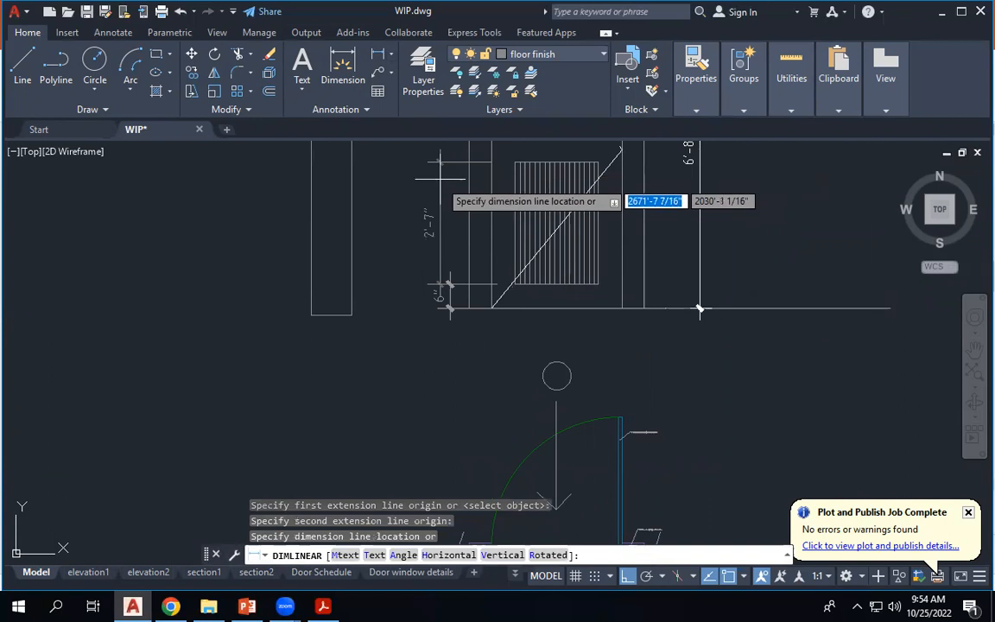
pyautogui.click(449, 285)
pyautogui.scroll(-3, 473, 284)
# Add a vertical linear dimension for the gap between the two louvered panels, in line with the other height dimensions.
pyautogui.scroll(3, 499, 279)
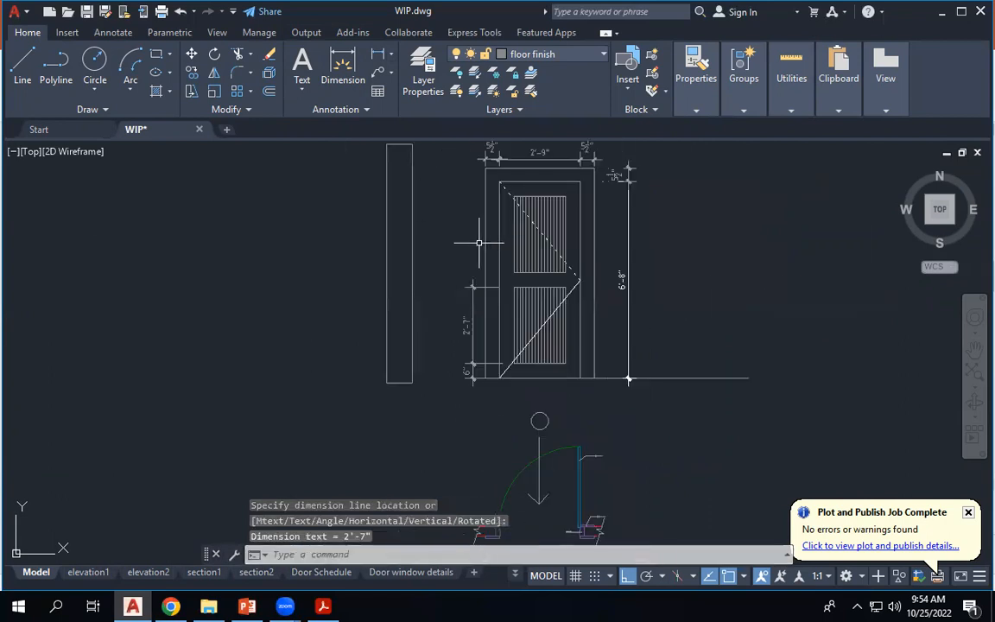
pyautogui.press('Return')
pyautogui.click(512, 285)
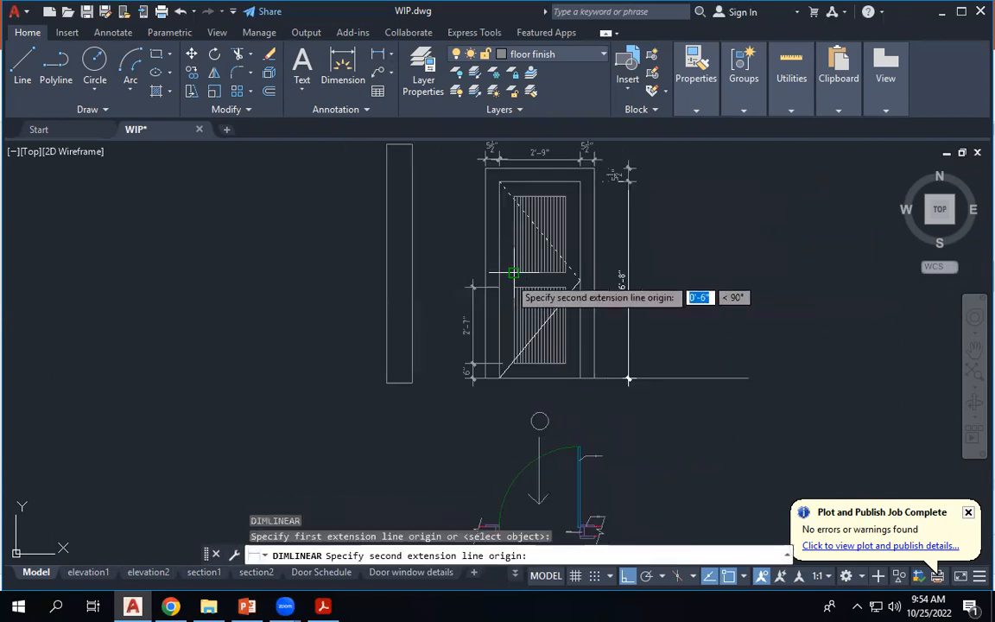
pyautogui.click(508, 286)
pyautogui.click(473, 283)
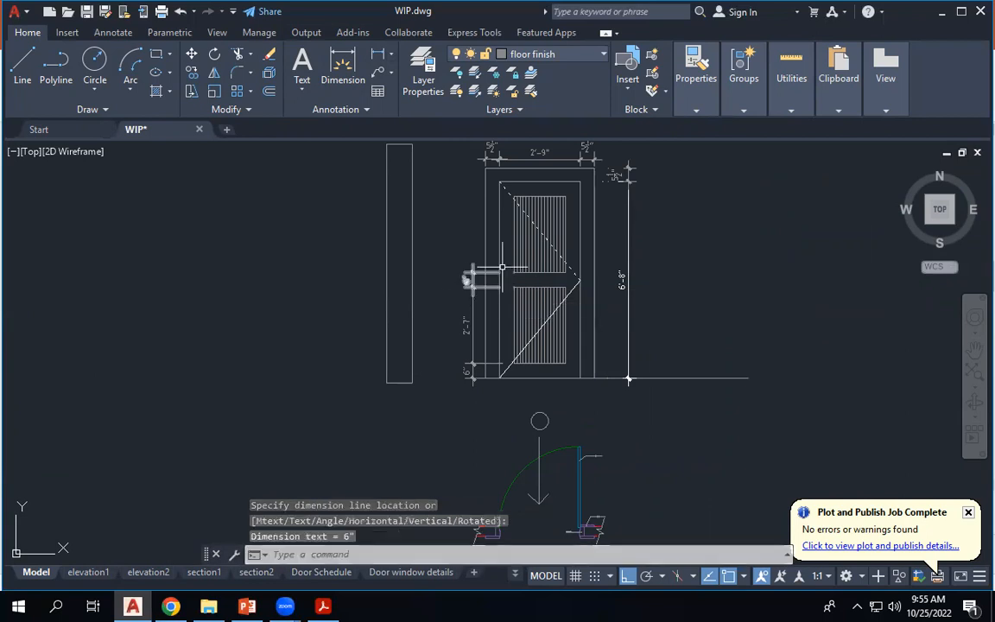
# Add a vertical linear dimension for the upper louvered panel's height, continuing the dimension chain to the left of the door.
pyautogui.press('Return')
pyautogui.click(515, 273)
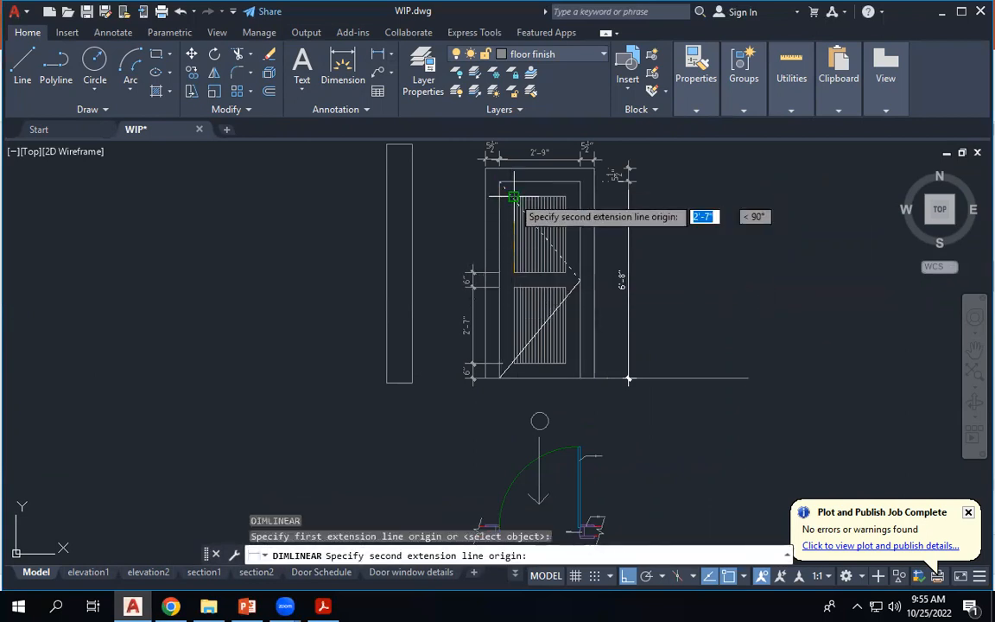
pyautogui.click(514, 197)
pyautogui.click(476, 273)
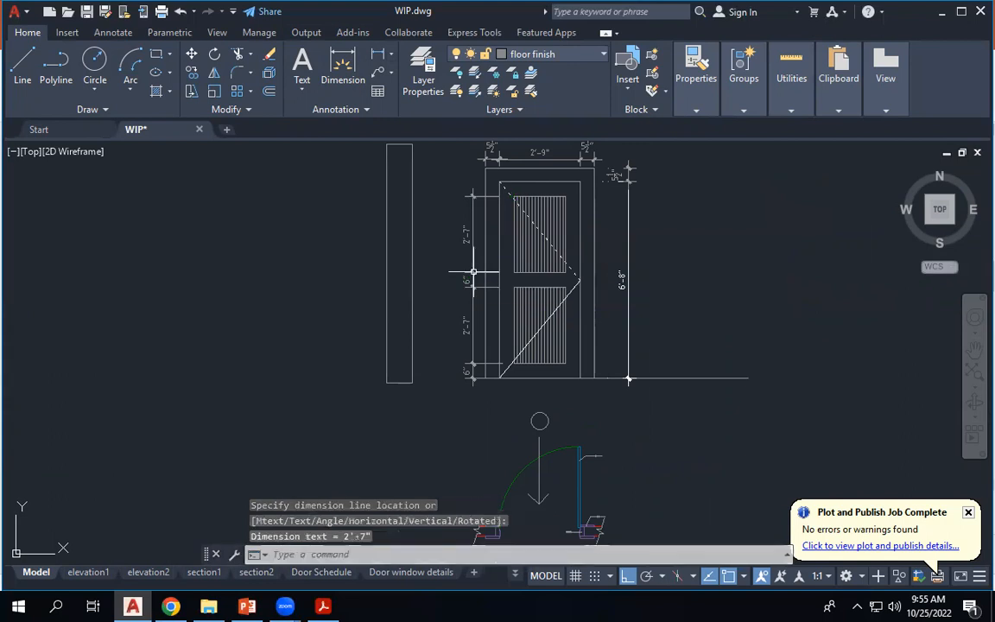
# Add a vertical linear dimension from the upper louvered panel's top edge to the top of the door opening, aligned with the chain.
pyautogui.scroll(5, 507, 156)
pyautogui.press('Return')
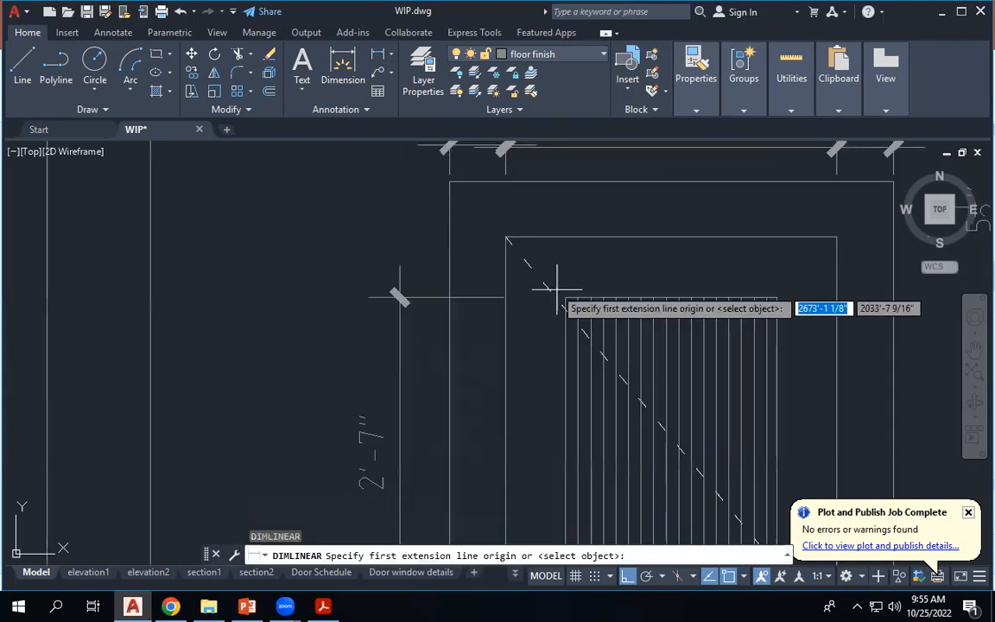
pyautogui.click(566, 298)
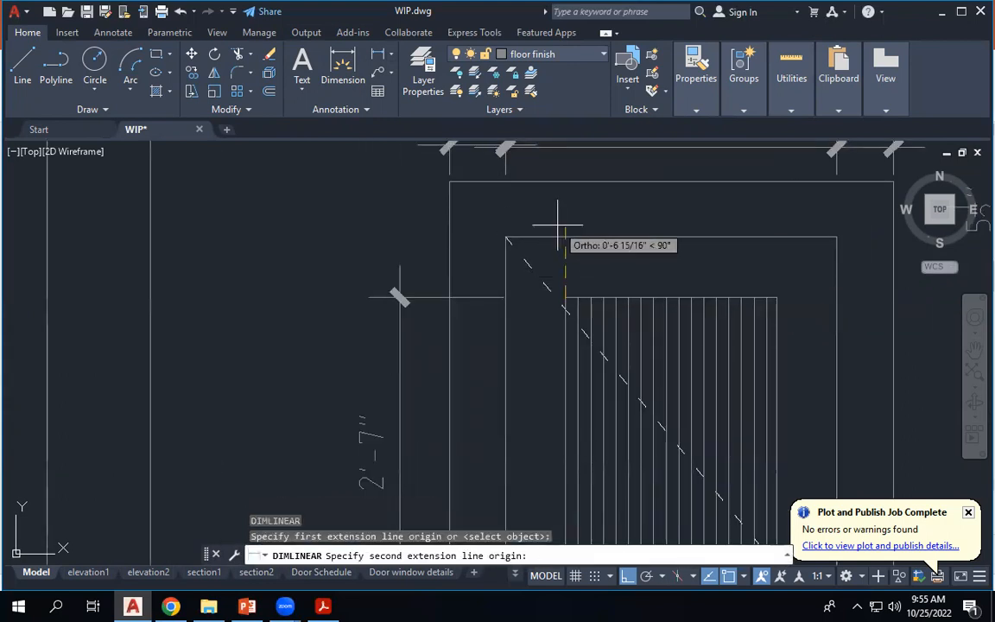
pyautogui.click(508, 237)
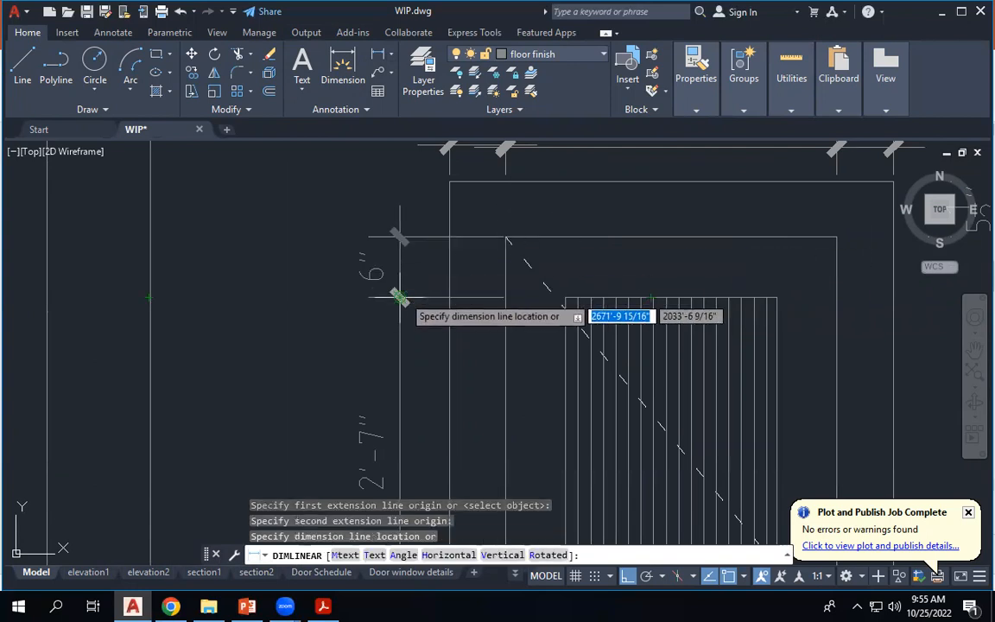
pyautogui.click(398, 294)
# Add a vertical linear dimension for the door frame's head member, from the opening's top to the frame's outer top edge, completing the left-hand chain.
pyautogui.press('Return')
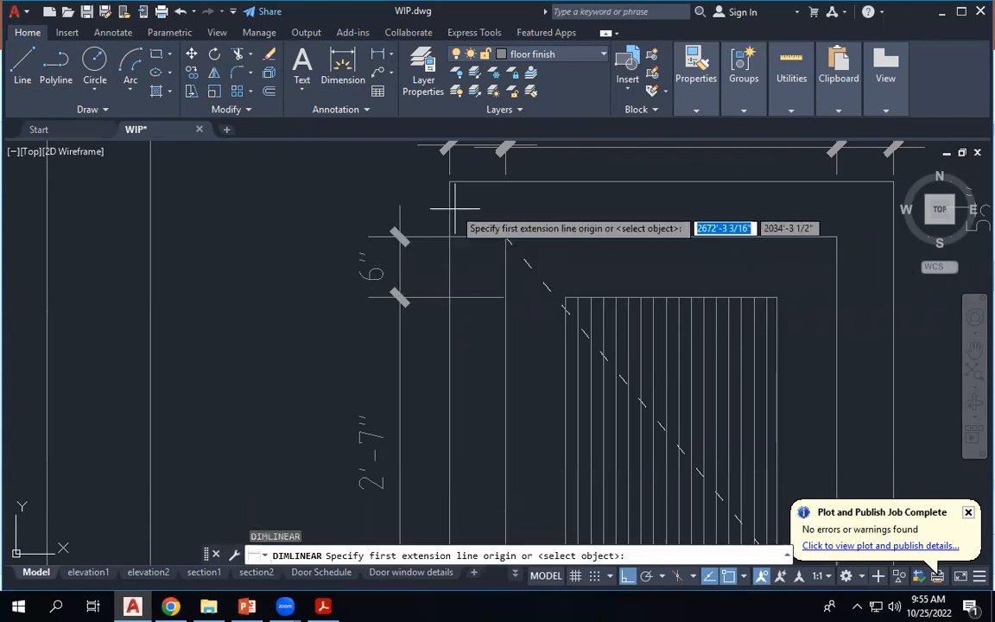
pyautogui.click(506, 236)
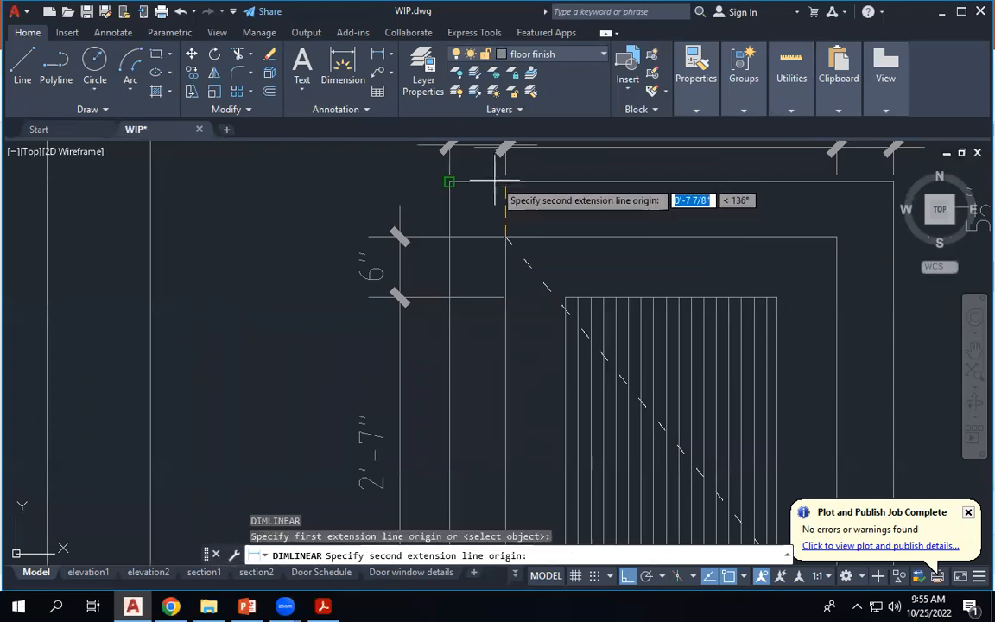
pyautogui.click(449, 181)
pyautogui.click(464, 179)
pyautogui.scroll(-3, 582, 195)
pyautogui.scroll(-2, 508, 225)
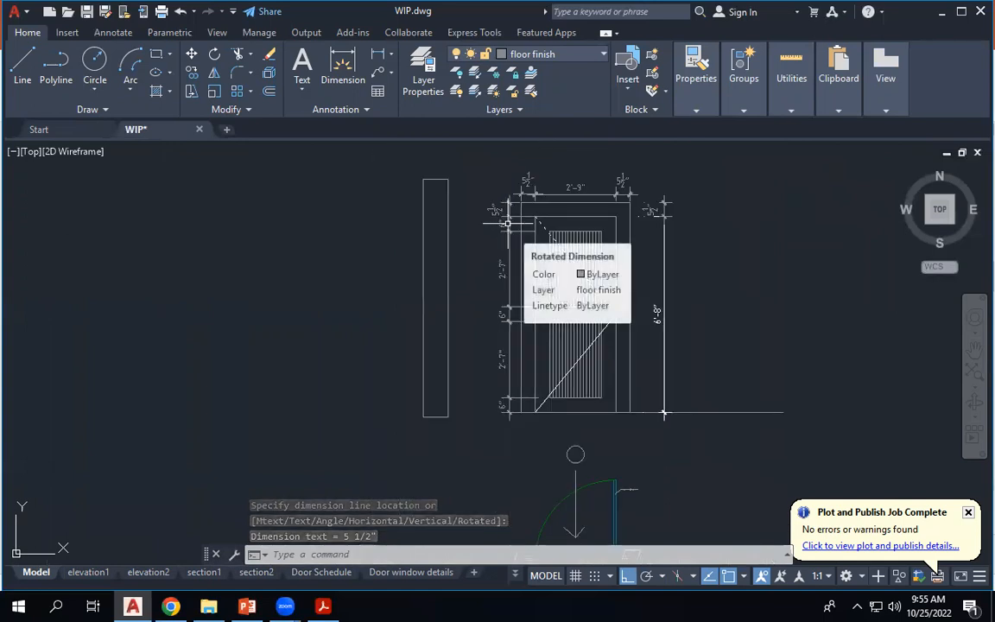
# Put the outer and inner door frame outlines on layer 0.20.
pyautogui.scroll(2, 518, 218)
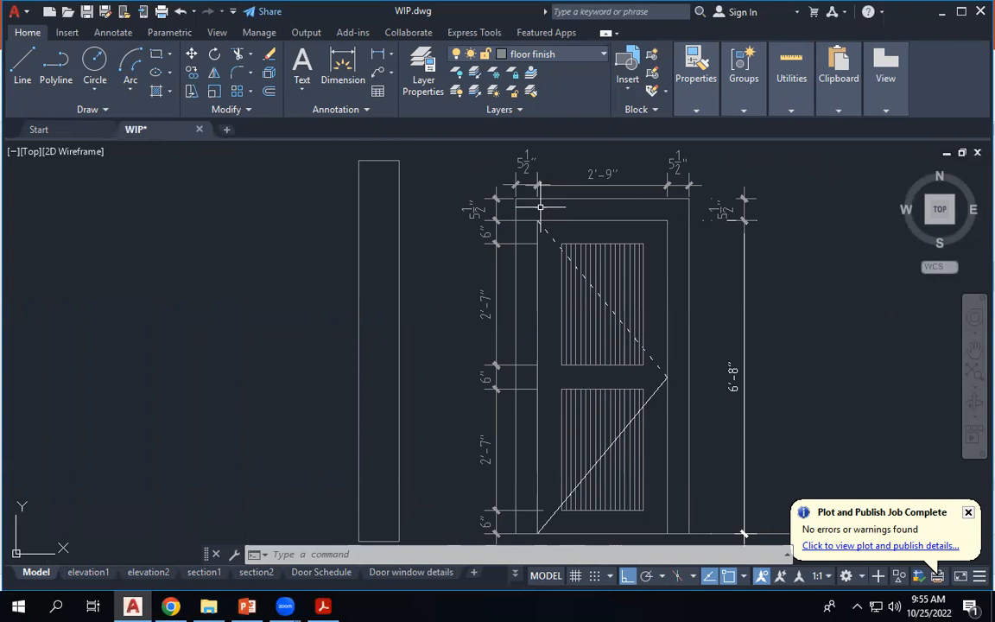
pyautogui.click(588, 199)
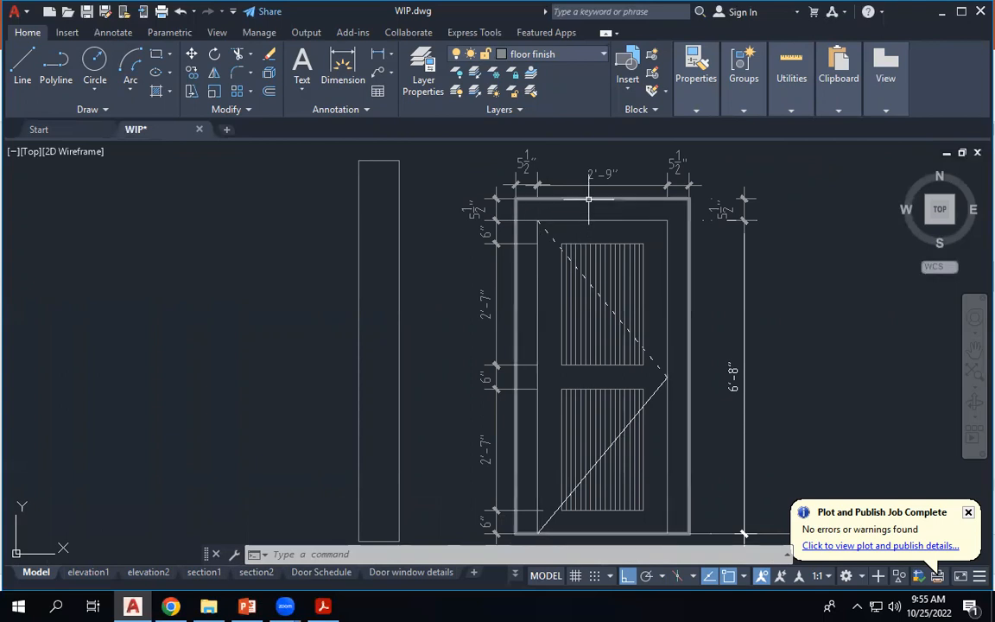
pyautogui.click(590, 221)
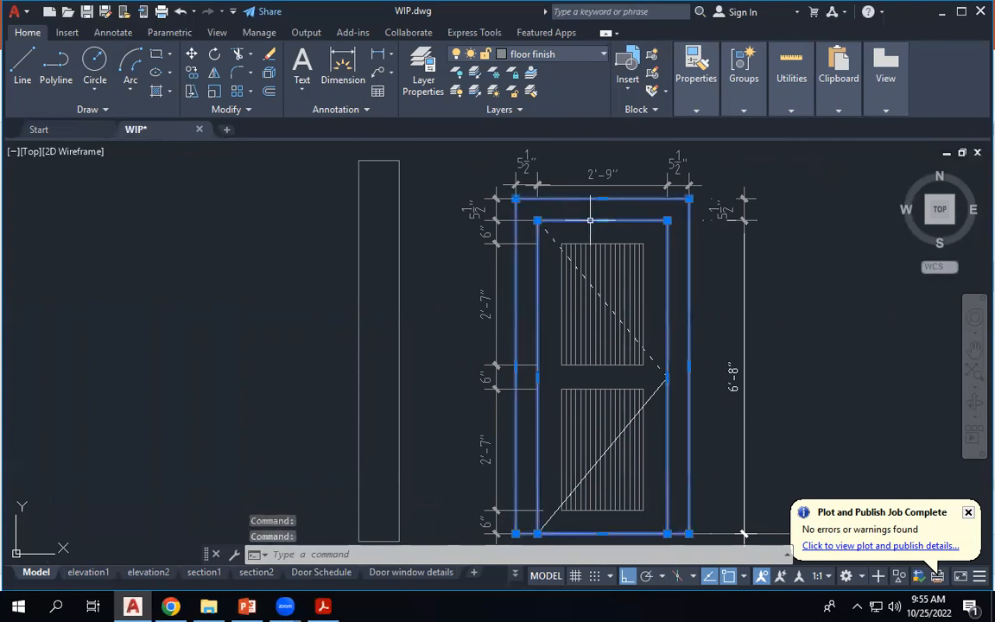
pyautogui.click(575, 55)
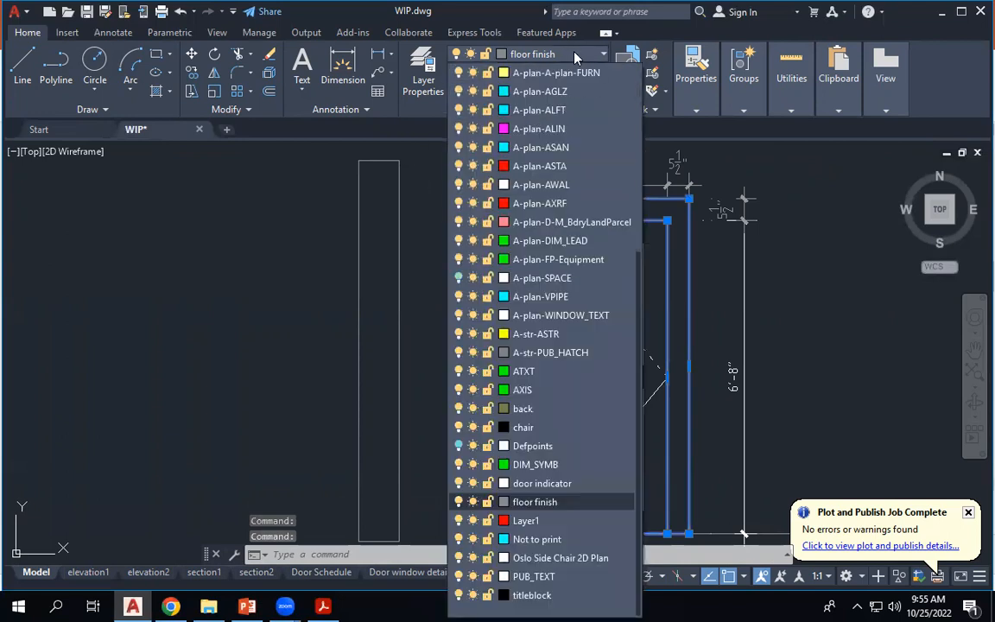
pyautogui.scroll(5, 573, 102)
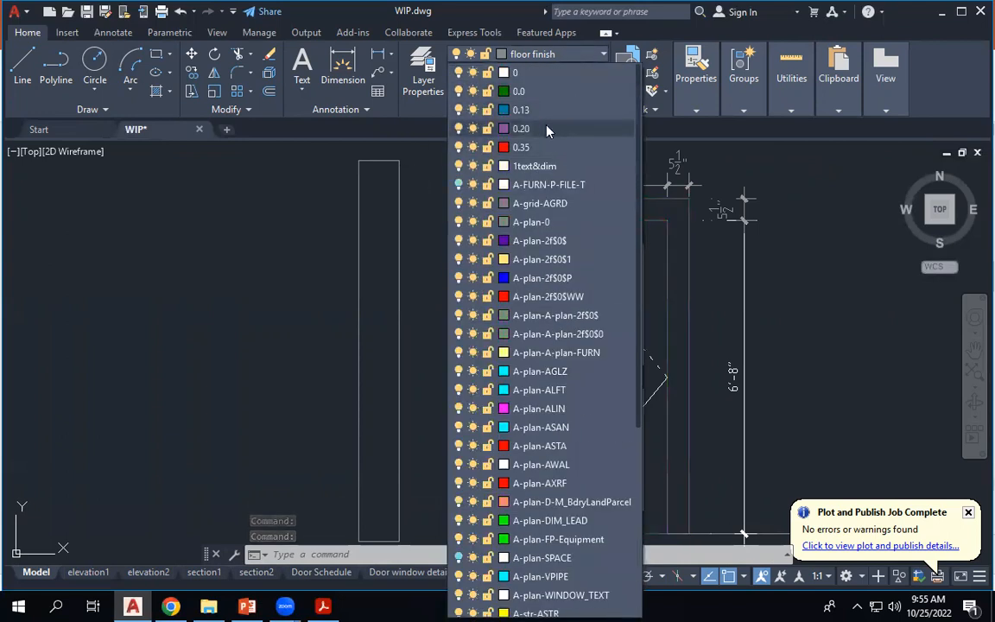
pyautogui.click(547, 129)
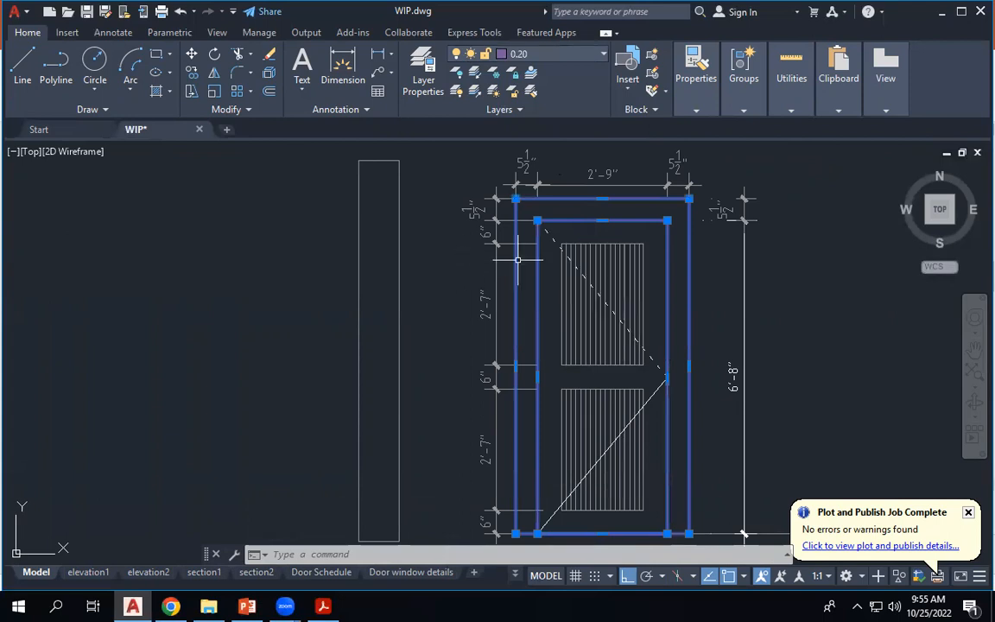
pyautogui.press('Escape')
pyautogui.press('Escape')
# Put both louvered panels, including their outlines and hatching, on layer 0.0.
pyautogui.click(543, 239)
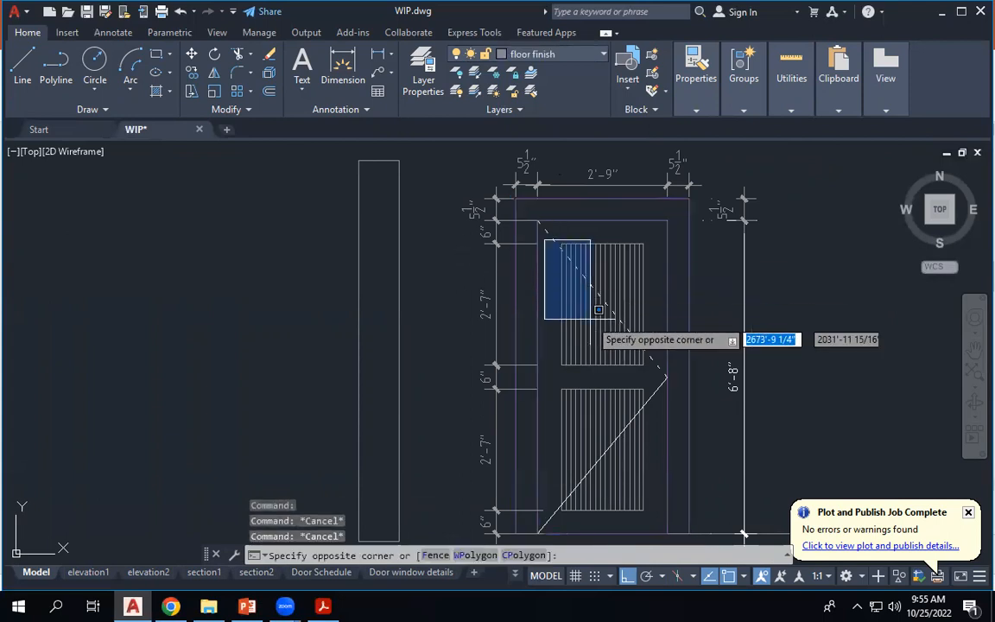
pyautogui.click(650, 367)
pyautogui.click(558, 388)
pyautogui.click(660, 532)
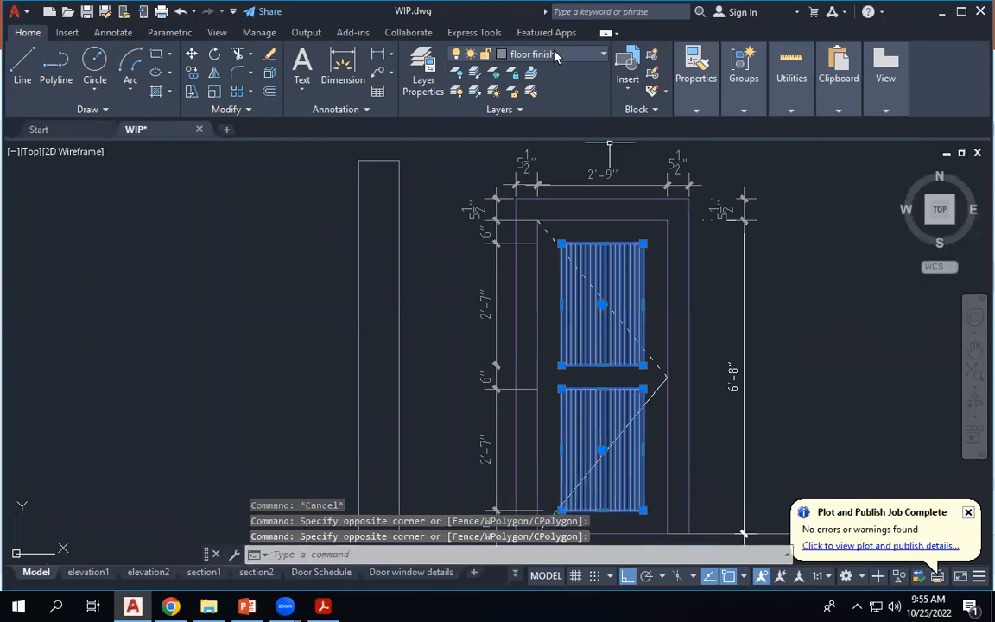
pyautogui.click(501, 51)
pyautogui.scroll(5, 553, 89)
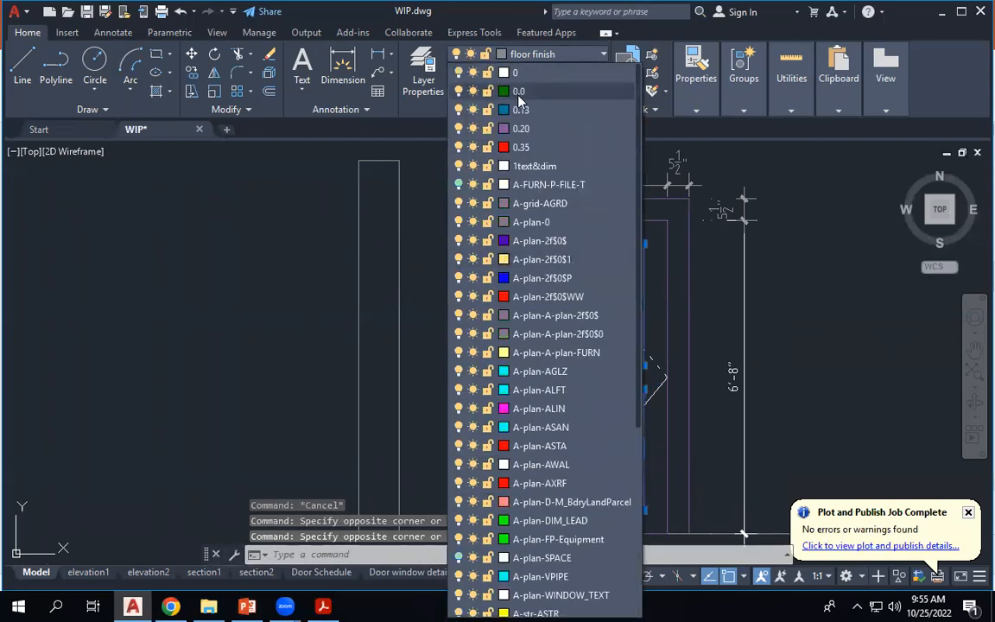
pyautogui.click(526, 91)
pyautogui.press('Escape')
pyautogui.press('Escape')
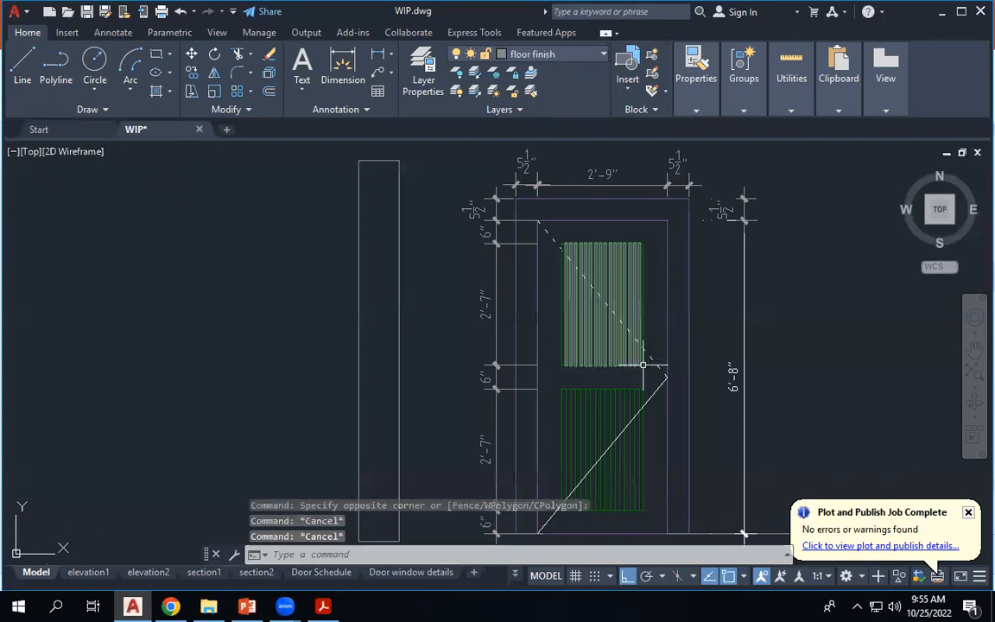
# Put the two diagonal door indicator lines on layer 1text&dim.
pyautogui.click(657, 365)
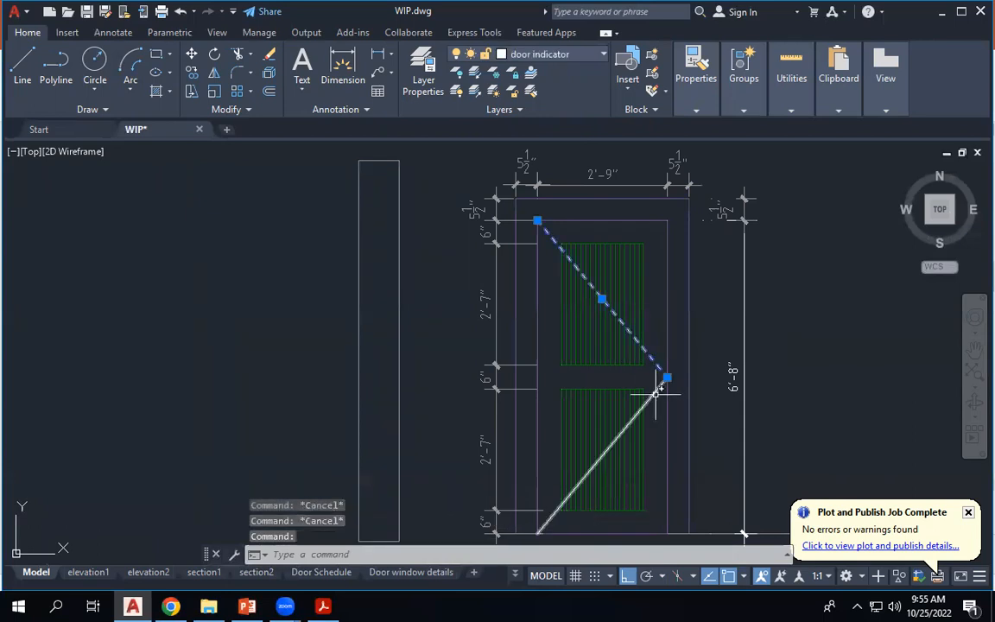
pyautogui.click(661, 391)
pyautogui.click(555, 59)
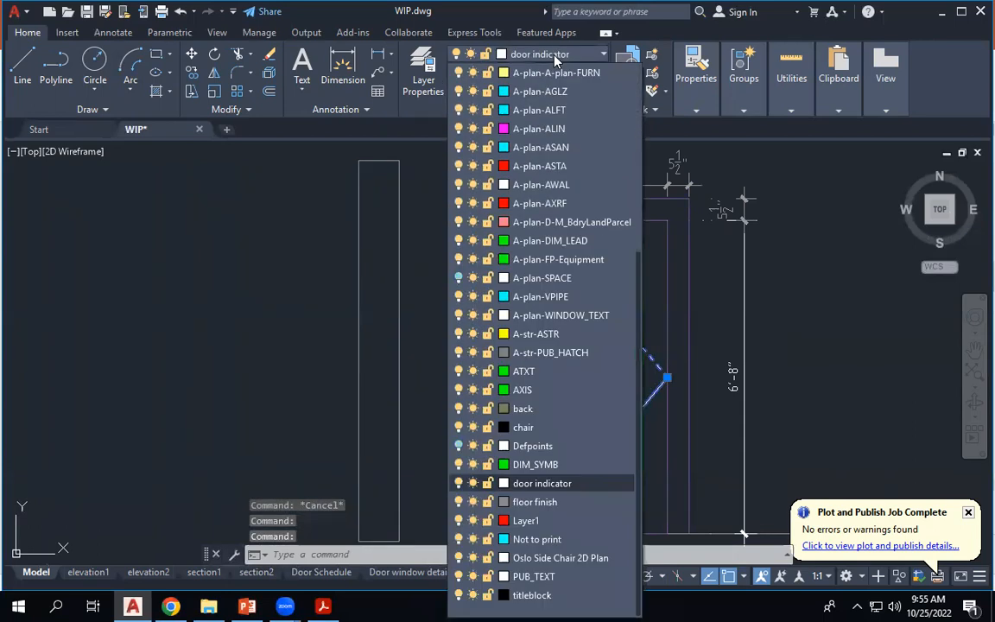
pyautogui.scroll(5, 555, 155)
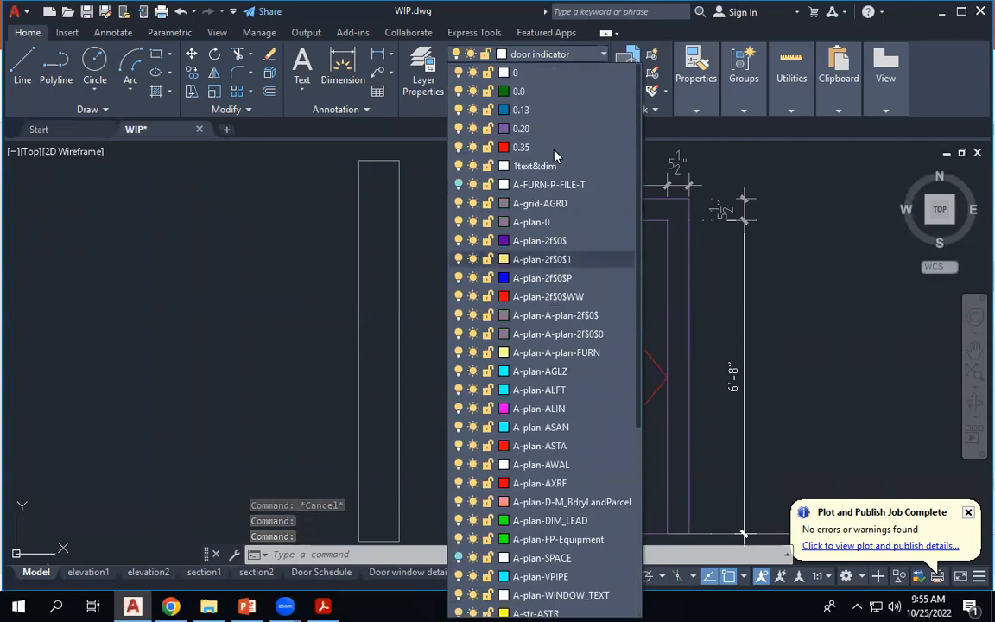
pyautogui.click(540, 166)
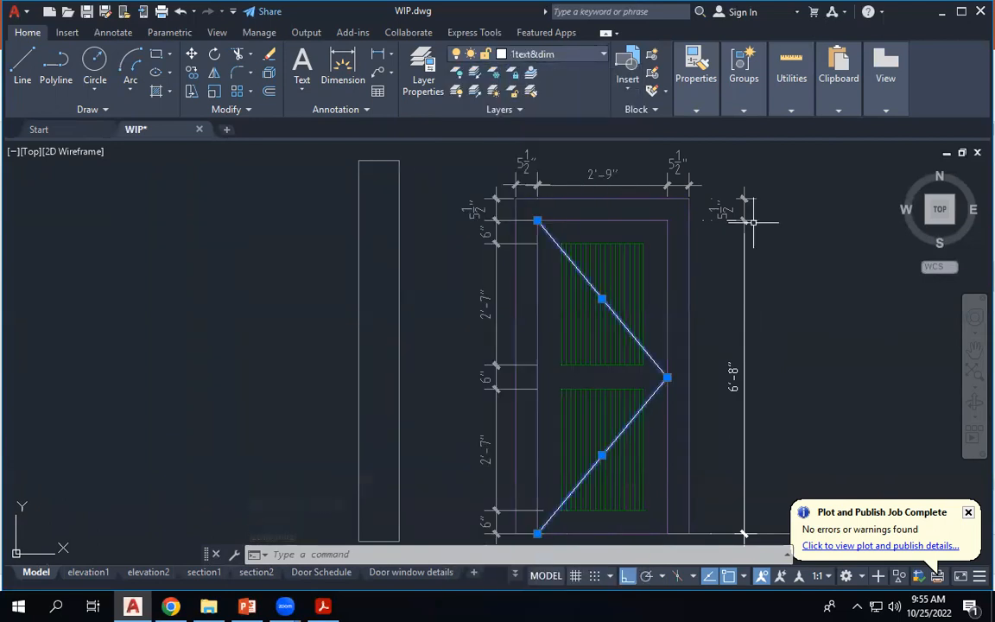
pyautogui.press('Escape')
pyautogui.press('Escape')
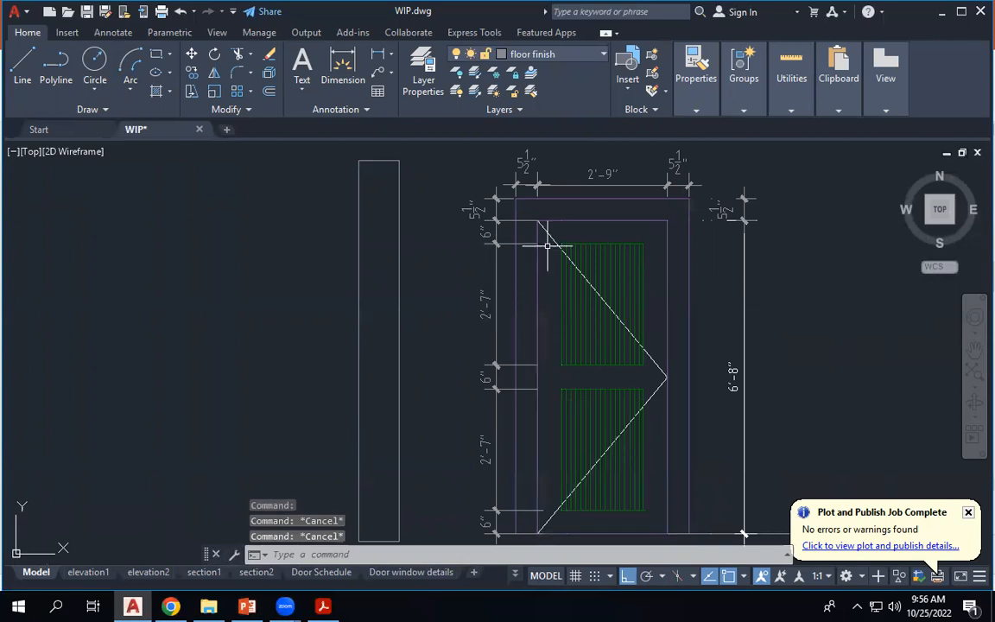
# Try to move the floor line under the door elevation straight down by 6".
pyautogui.scroll(-2, 583, 163)
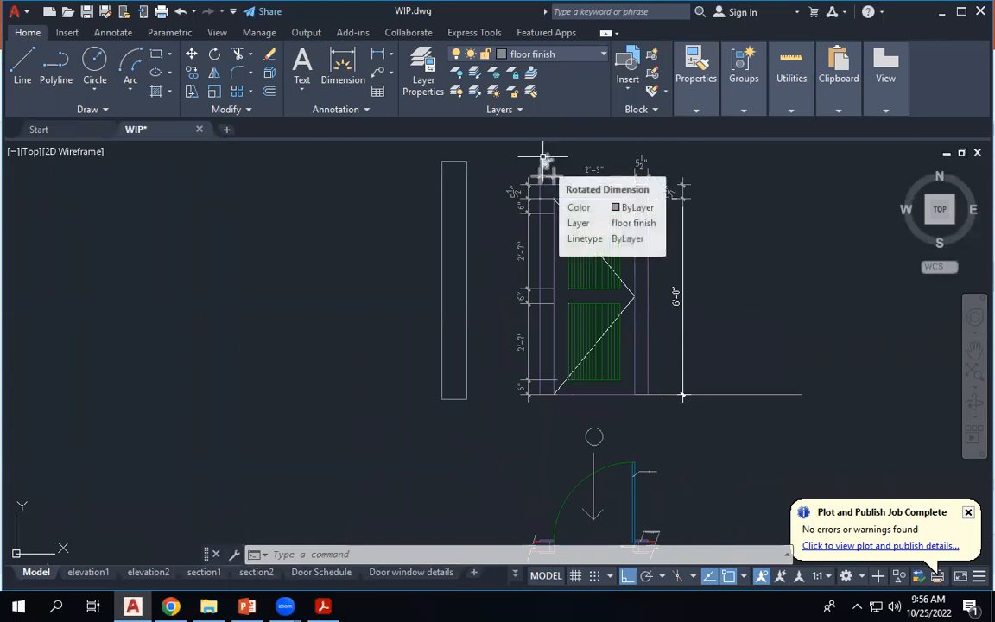
pyautogui.click(763, 412)
pyautogui.click(742, 390)
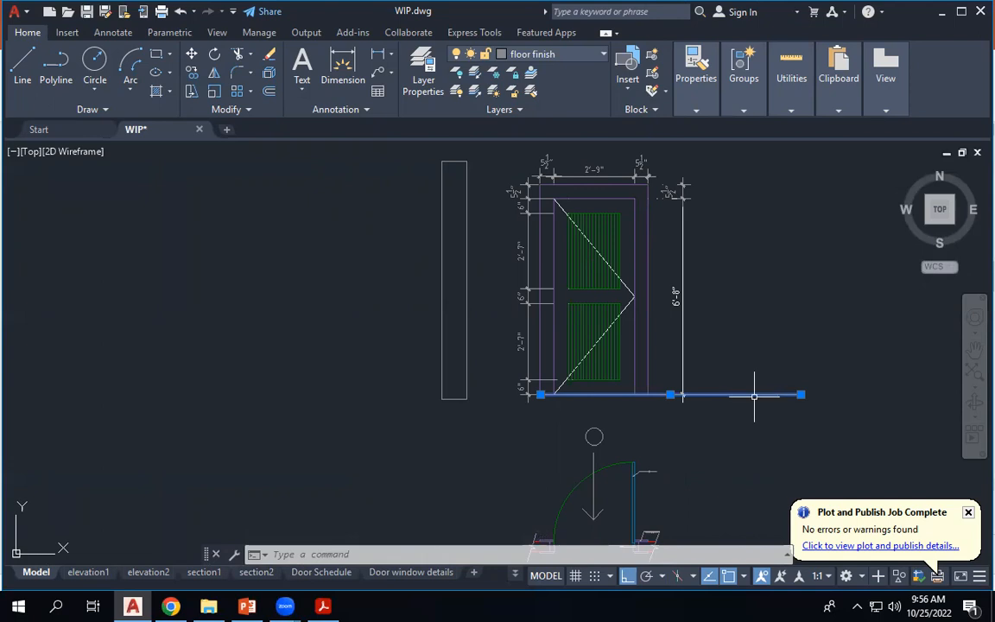
pyautogui.write('m')
pyautogui.press('Return')
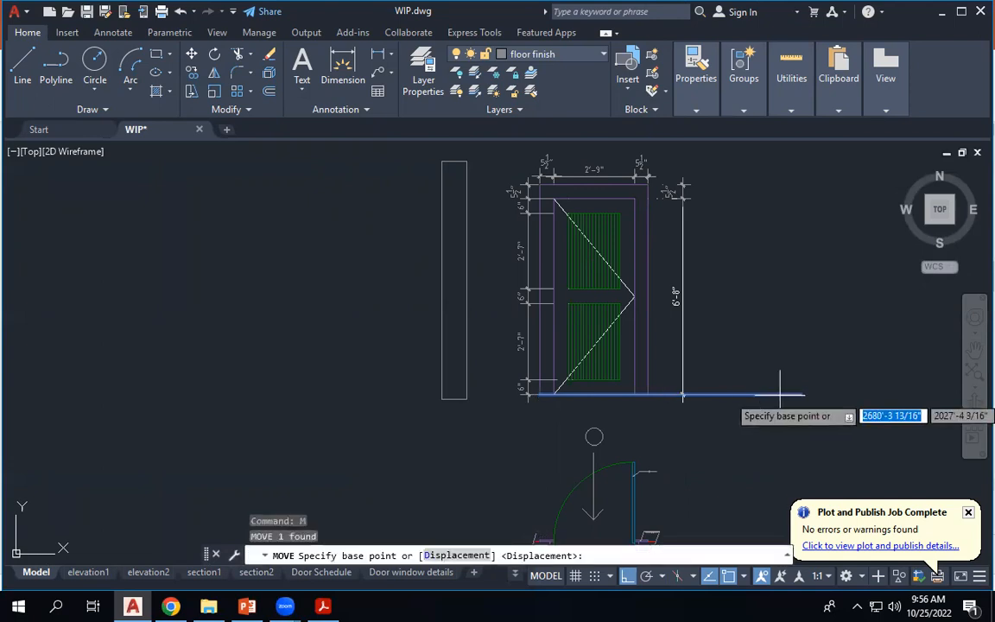
pyautogui.click(799, 359)
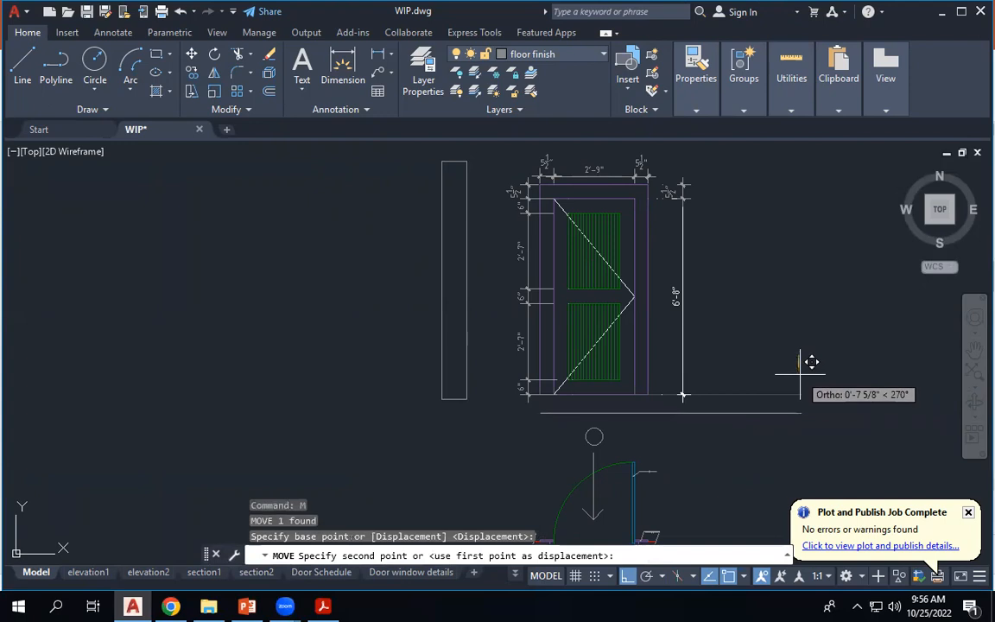
pyautogui.write('6"')
pyautogui.press('Return')
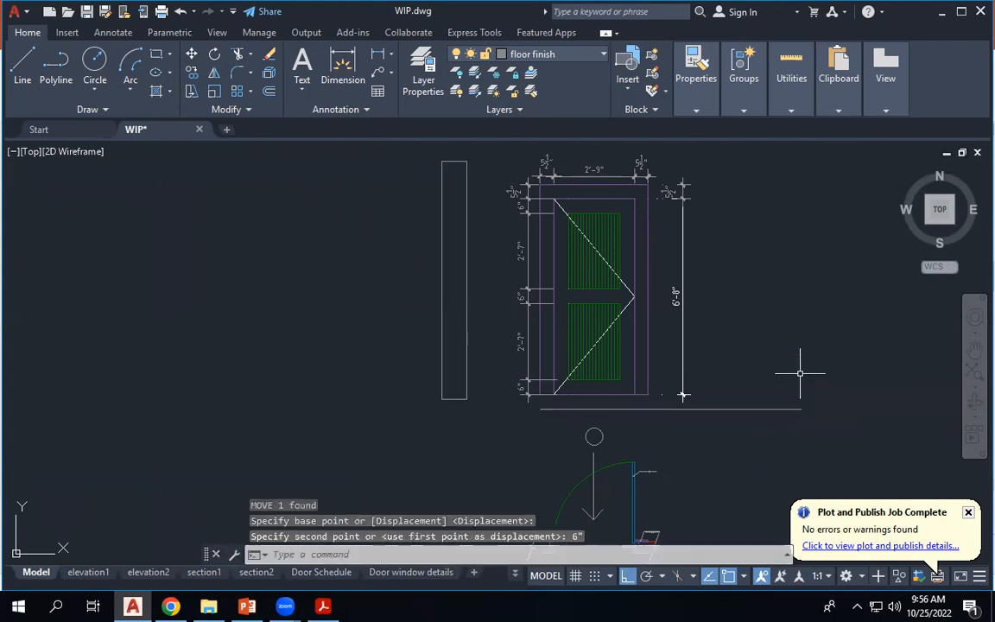
pyautogui.hotkey('ctrl', 'z')
# Copy the door elevation with its dimensions, floor line and circle into the empty space left of the original.
pyautogui.scroll(-2, 545, 333)
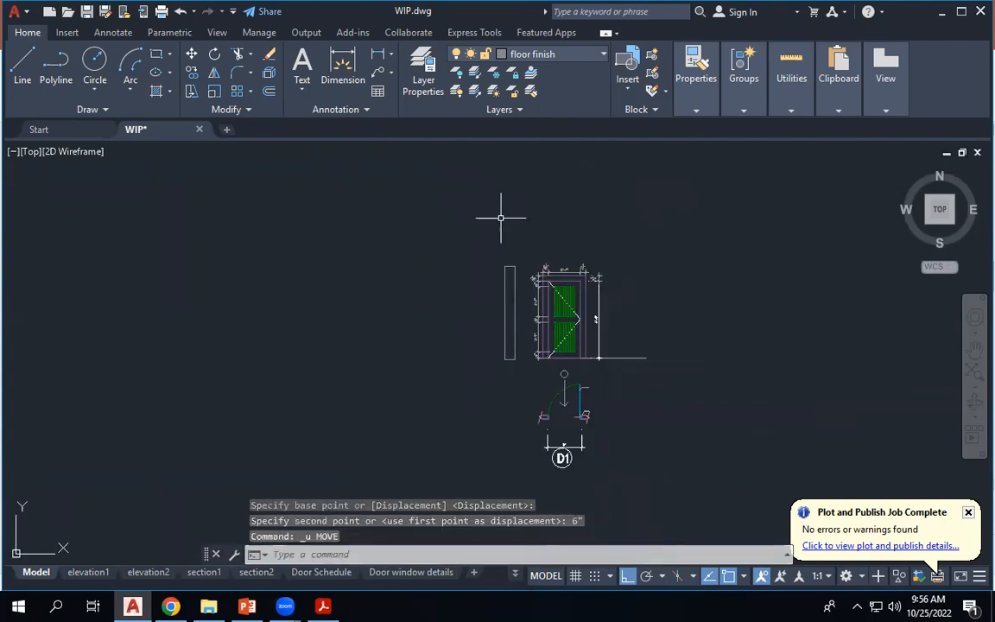
pyautogui.click(517, 227)
pyautogui.click(652, 380)
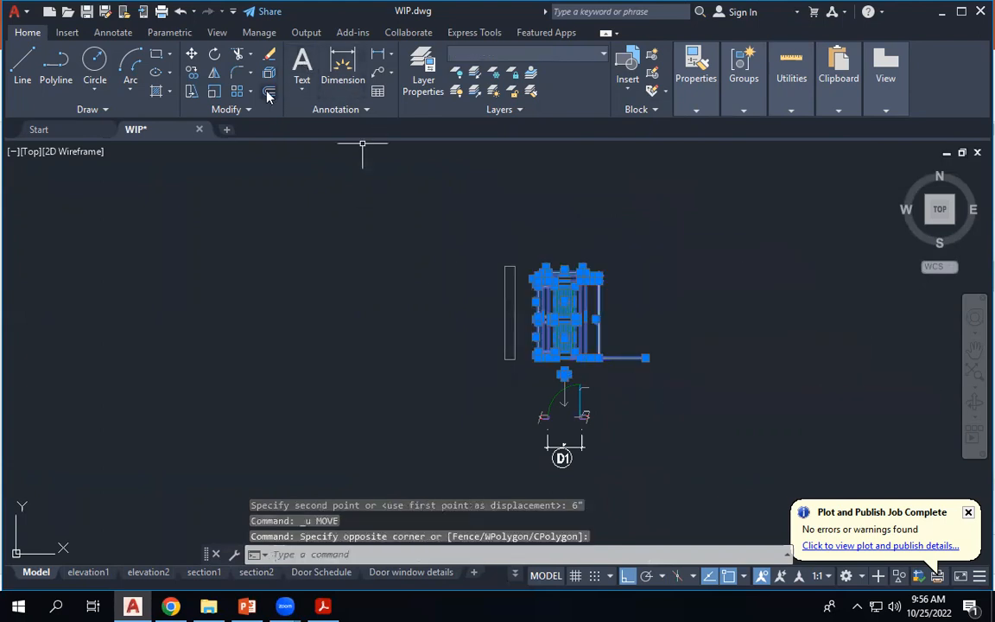
pyautogui.click(191, 76)
pyautogui.click(596, 277)
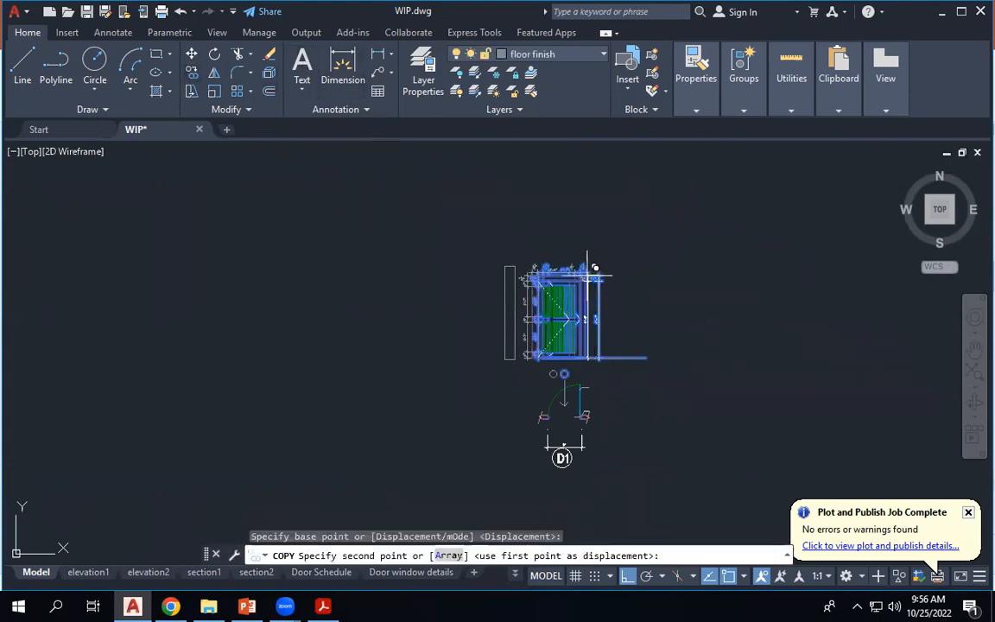
pyautogui.click(319, 245)
pyautogui.scroll(4, 298, 319)
pyautogui.press('Escape')
pyautogui.press('Escape')
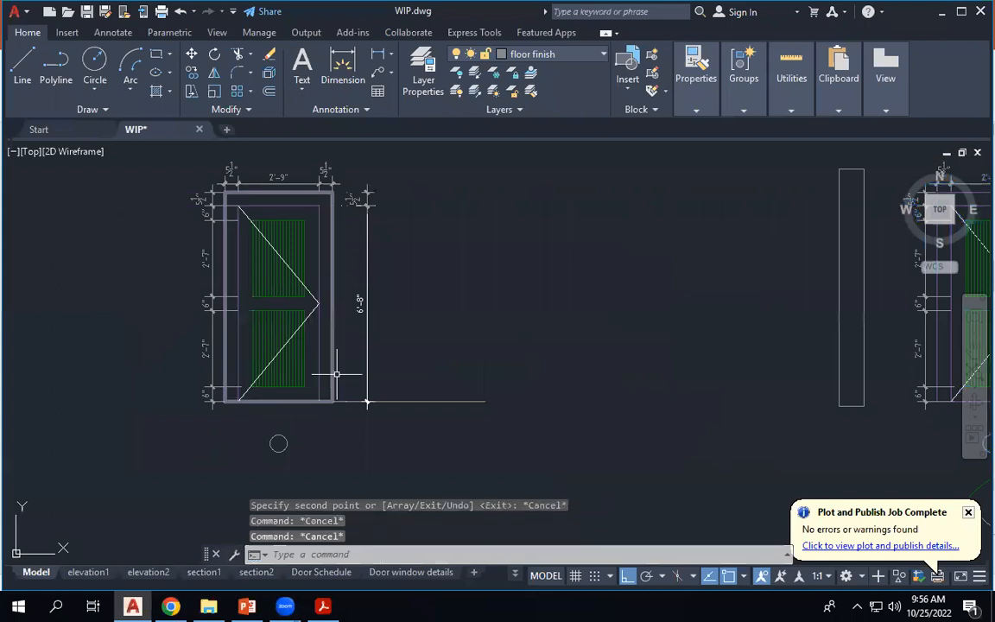
# Erase the circle below the copied door elevation.
pyautogui.scroll(-4, 476, 311)
pyautogui.scroll(3, 476, 311)
pyautogui.click(381, 337)
pyautogui.click(419, 371)
pyautogui.press('Delete')
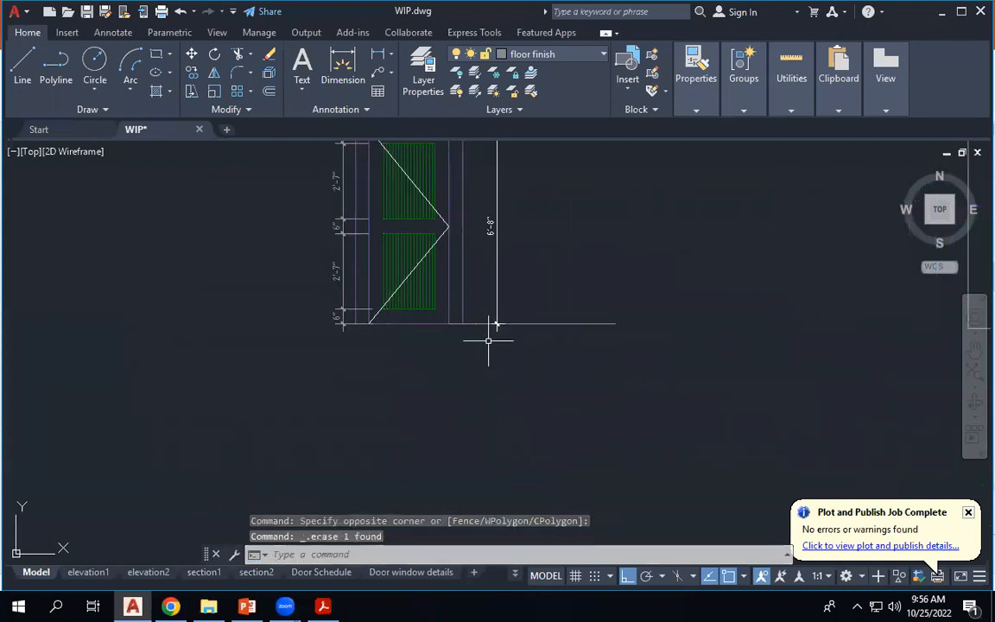
# Move the floor line under the copied door elevation straight down by 6".
pyautogui.click(671, 325)
pyautogui.click(604, 260)
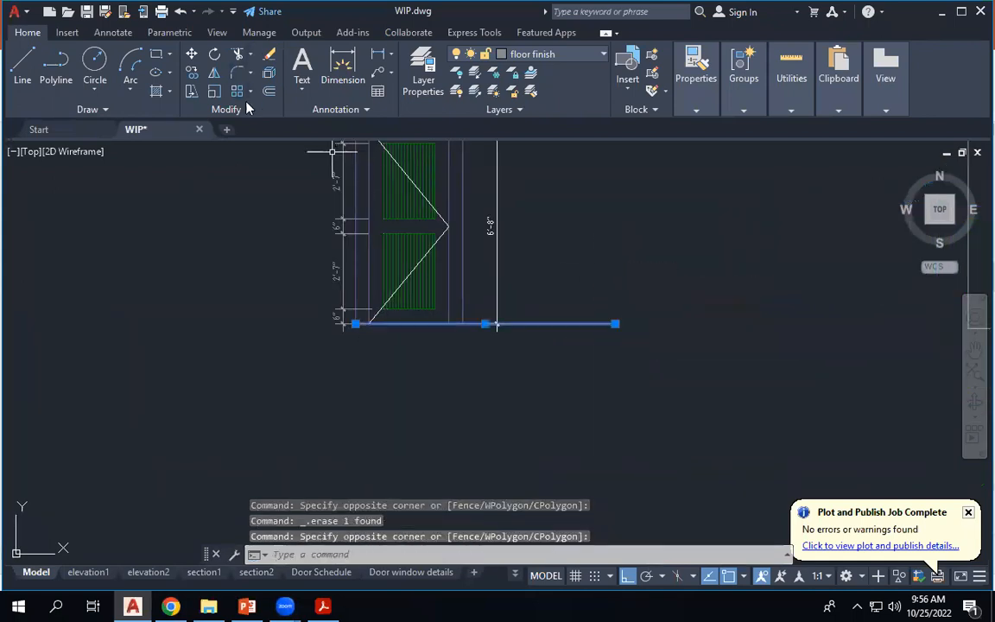
pyautogui.click(191, 53)
pyautogui.click(665, 332)
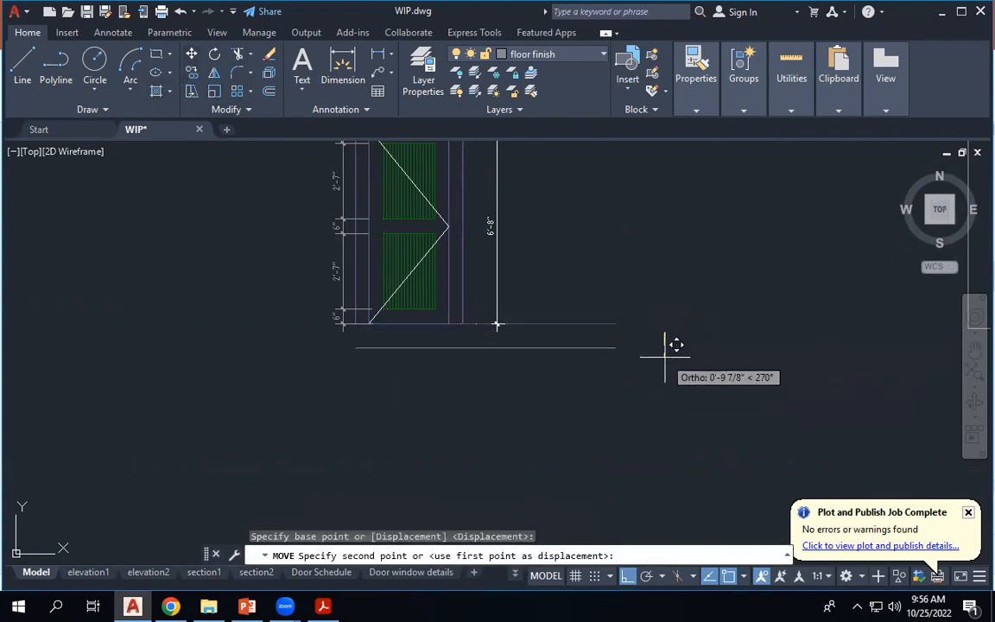
pyautogui.write('6"')
pyautogui.press('Return')
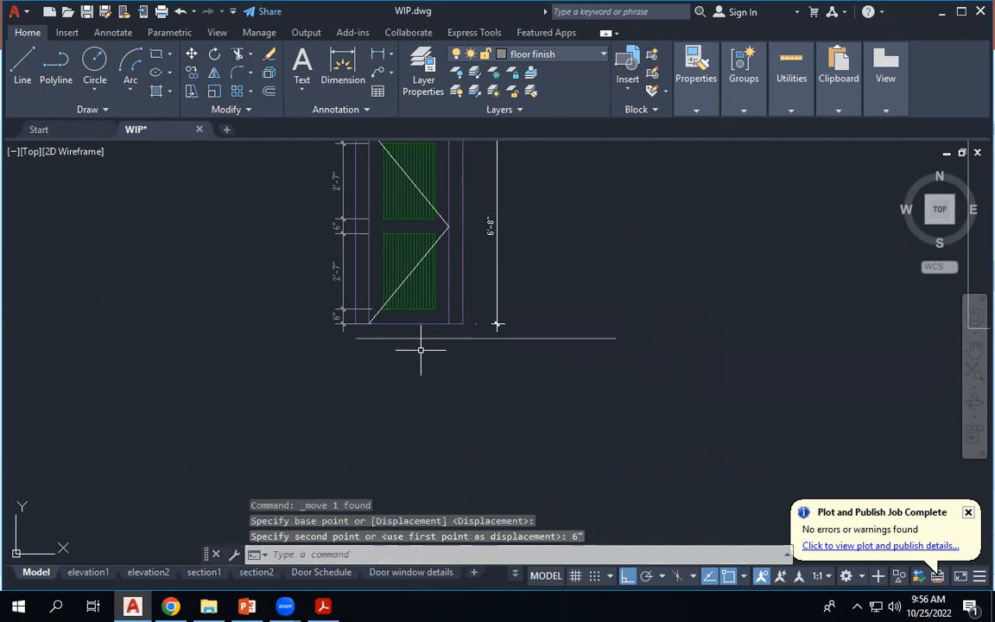
# Draw a vertical line from the inner frame's lower left corner down to the floor line.
pyautogui.scroll(4, 489, 287)
pyautogui.scroll(-4, 495, 323)
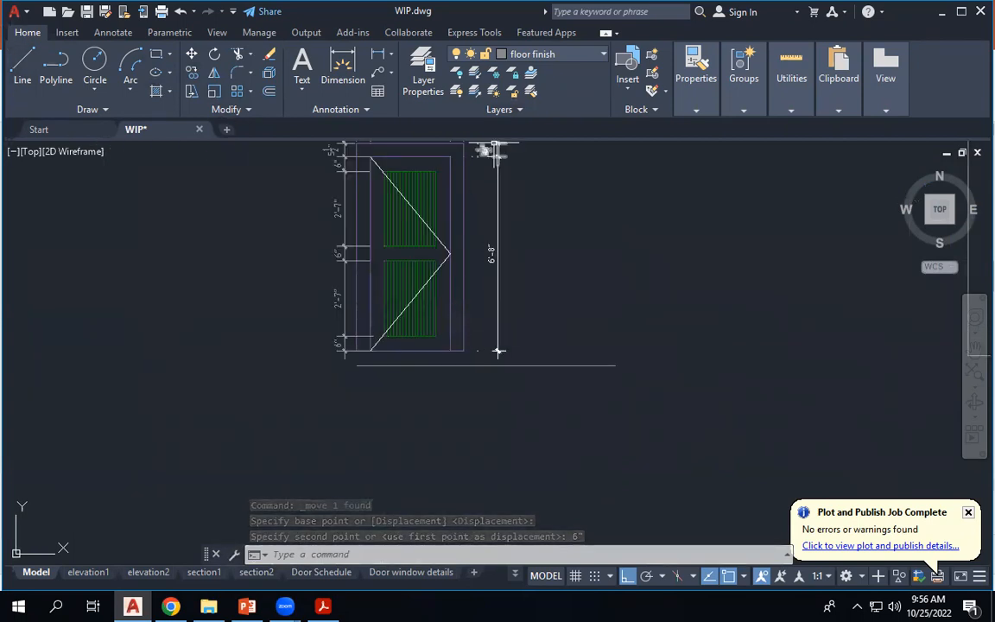
pyautogui.scroll(2, 471, 160)
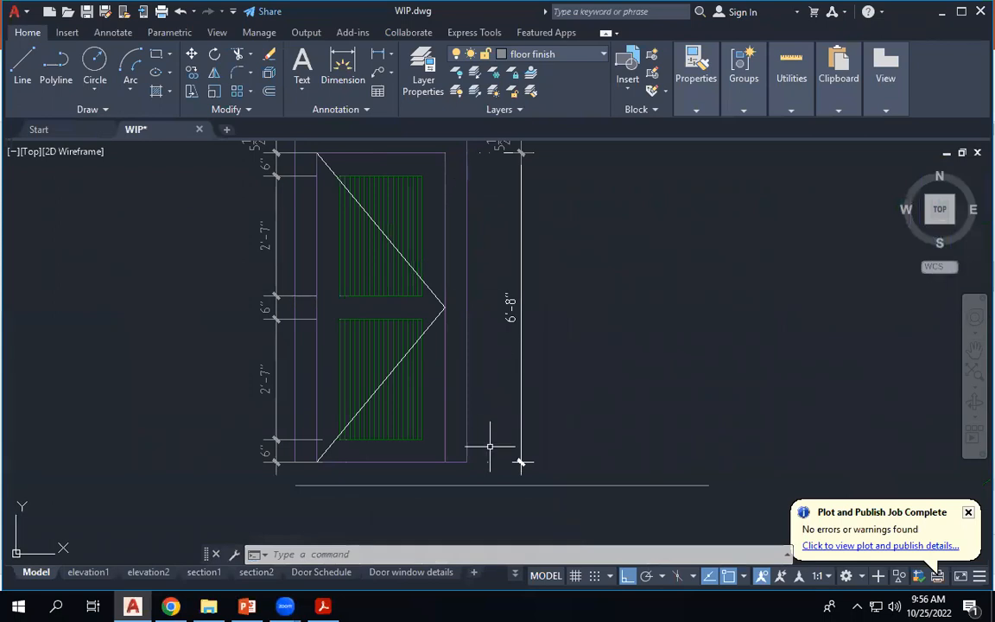
pyautogui.click(23, 68)
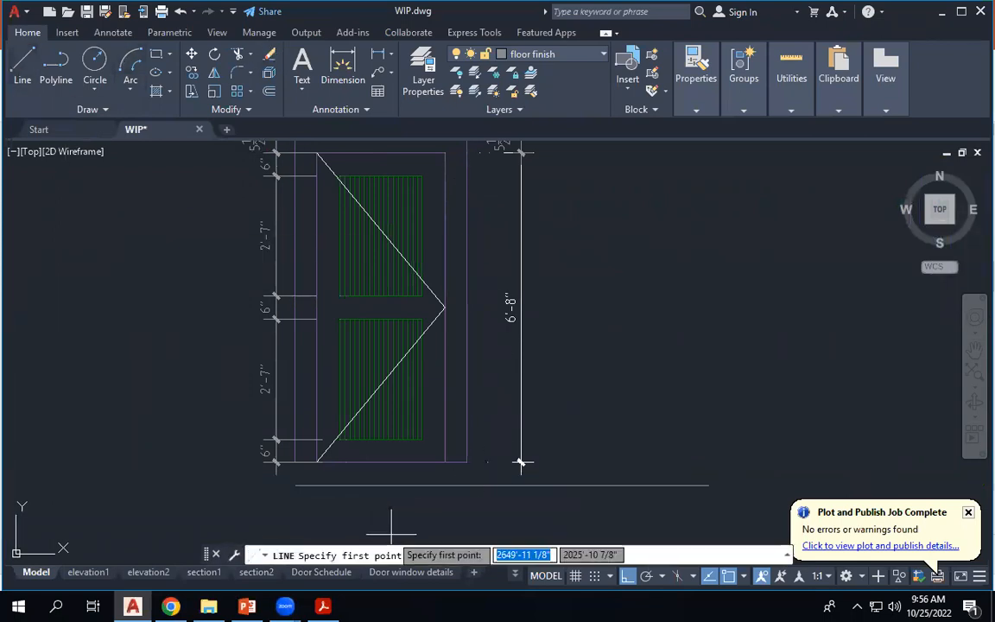
pyautogui.click(296, 486)
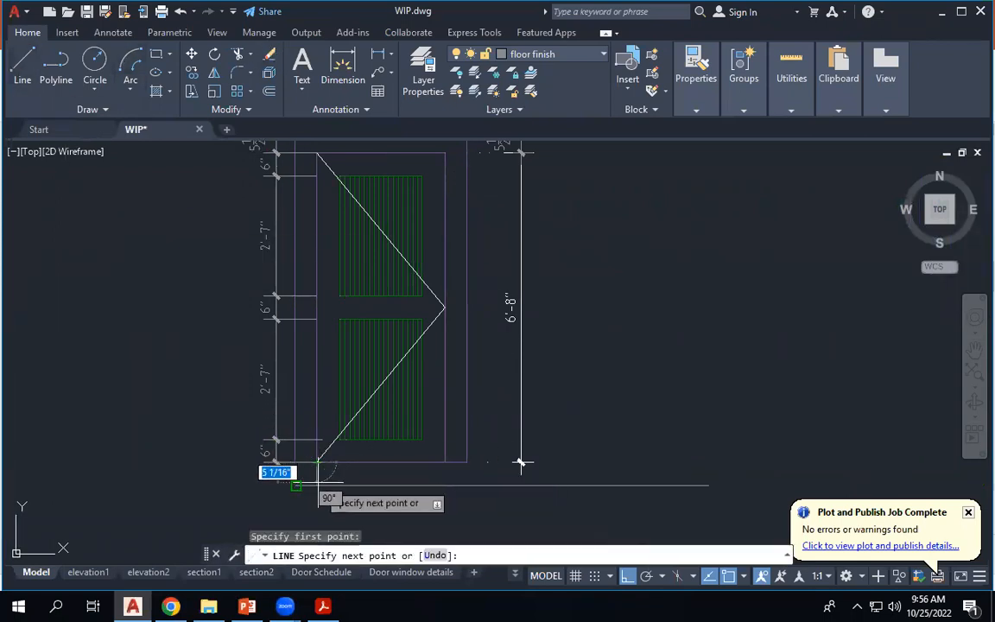
pyautogui.click(317, 486)
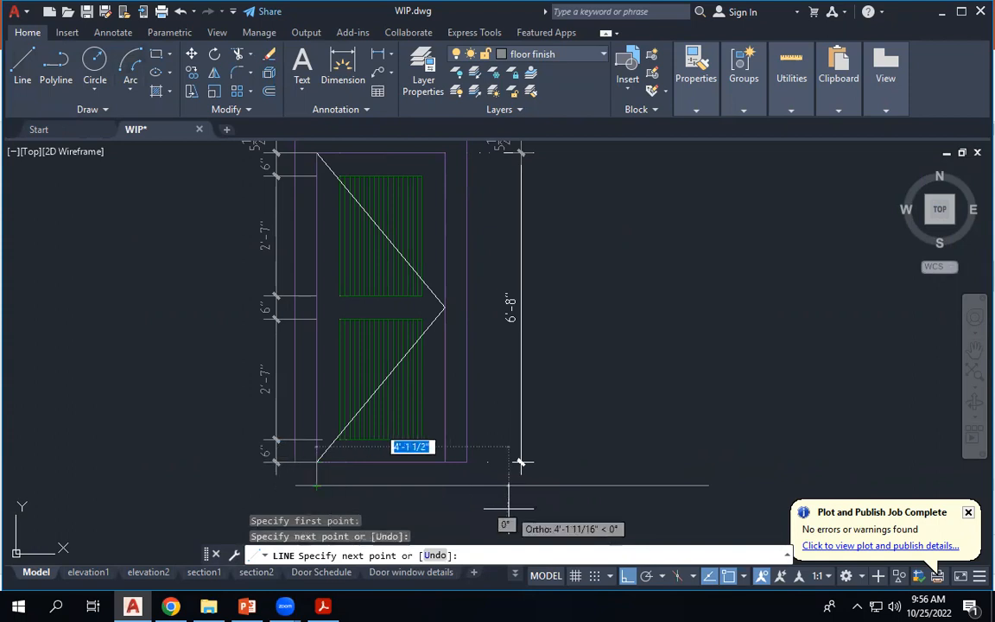
pyautogui.press('Escape')
pyautogui.press('space')
pyautogui.click(466, 463)
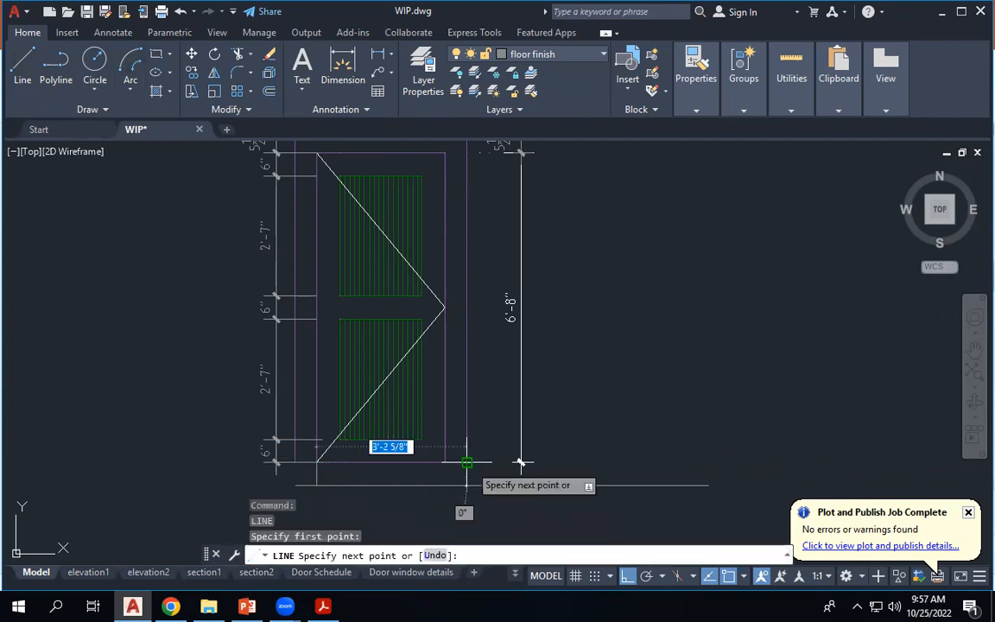
pyautogui.click(467, 462)
pyautogui.hotkey('ctrl', 'z')
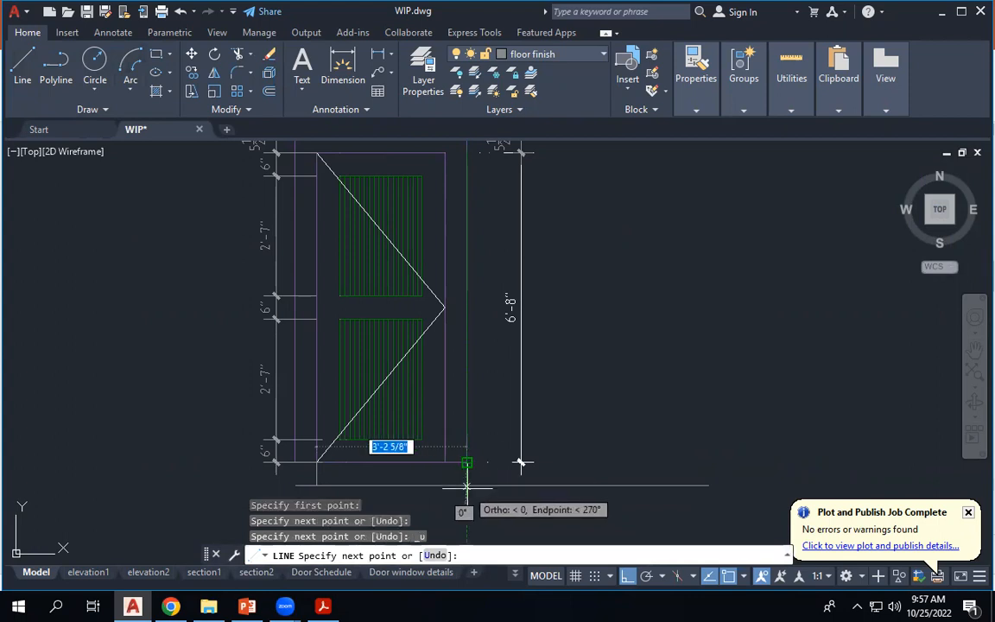
pyautogui.click(466, 462)
pyautogui.press('Escape')
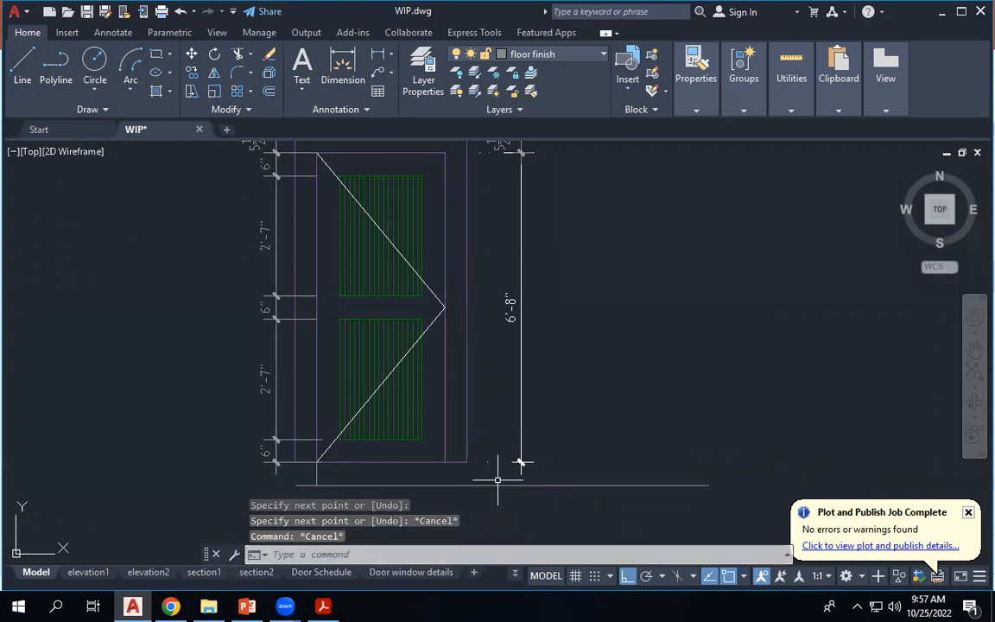
# Draw a vertical line from the outer frame's lower right corner down to the floor line.
pyautogui.click(23, 62)
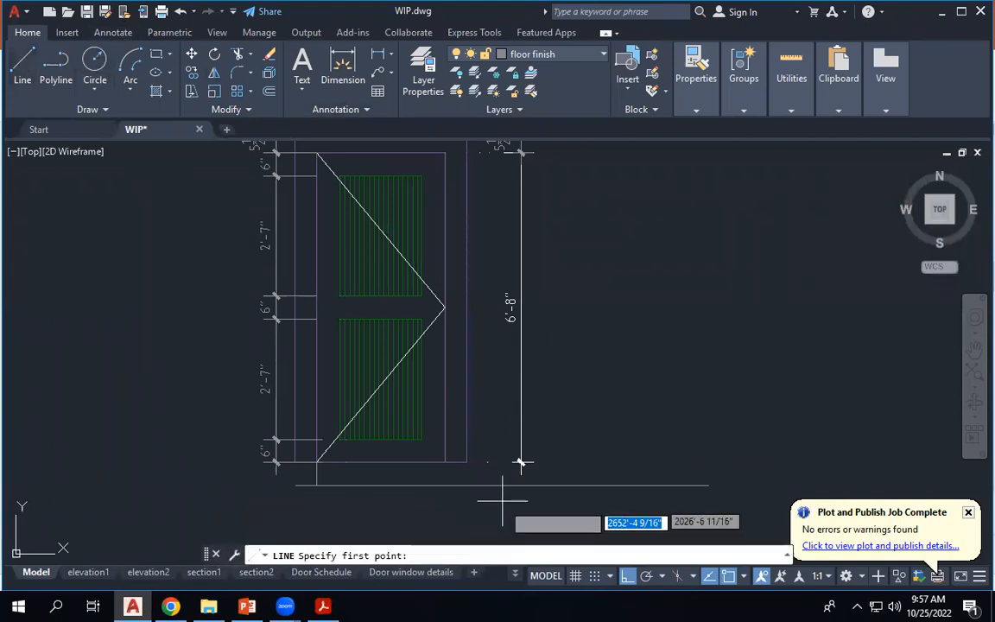
pyautogui.click(467, 485)
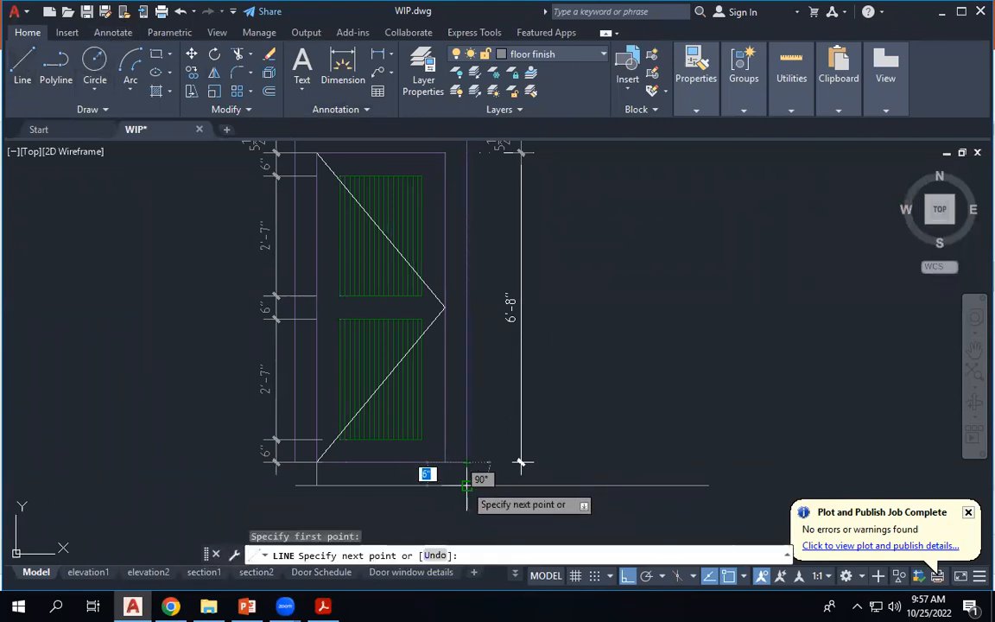
pyautogui.press('Escape')
pyautogui.press('Escape')
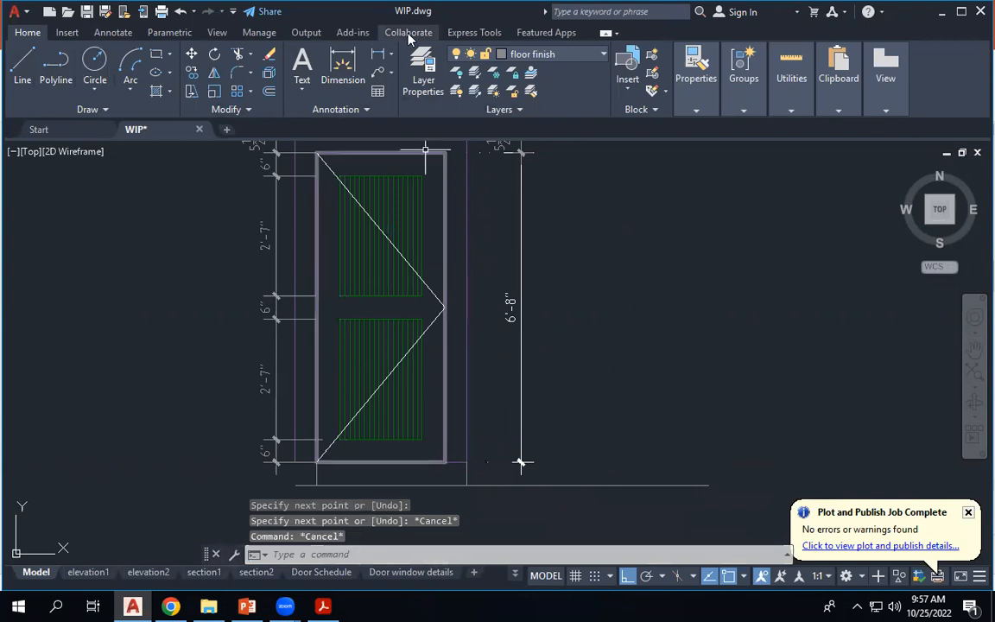
# Add a slanted multileader with Ortho off, pointing into the strip below the door and labelled "concrete ledge".
pyautogui.scroll(-4, 474, 221)
pyautogui.scroll(4, 471, 341)
pyautogui.scroll(4, 448, 218)
pyautogui.click(447, 318)
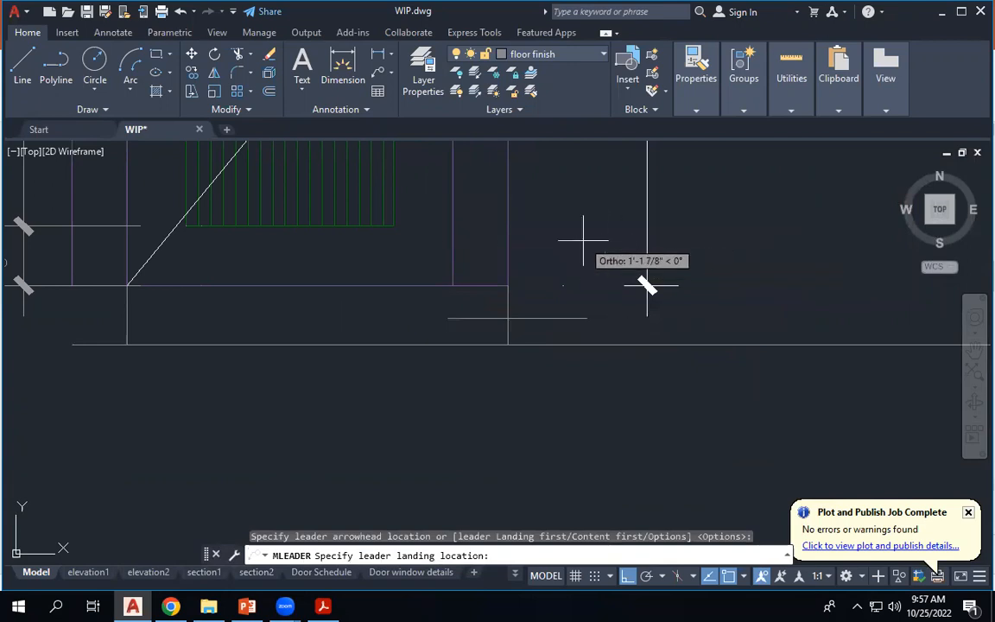
pyautogui.press('F8')
pyautogui.click(547, 210)
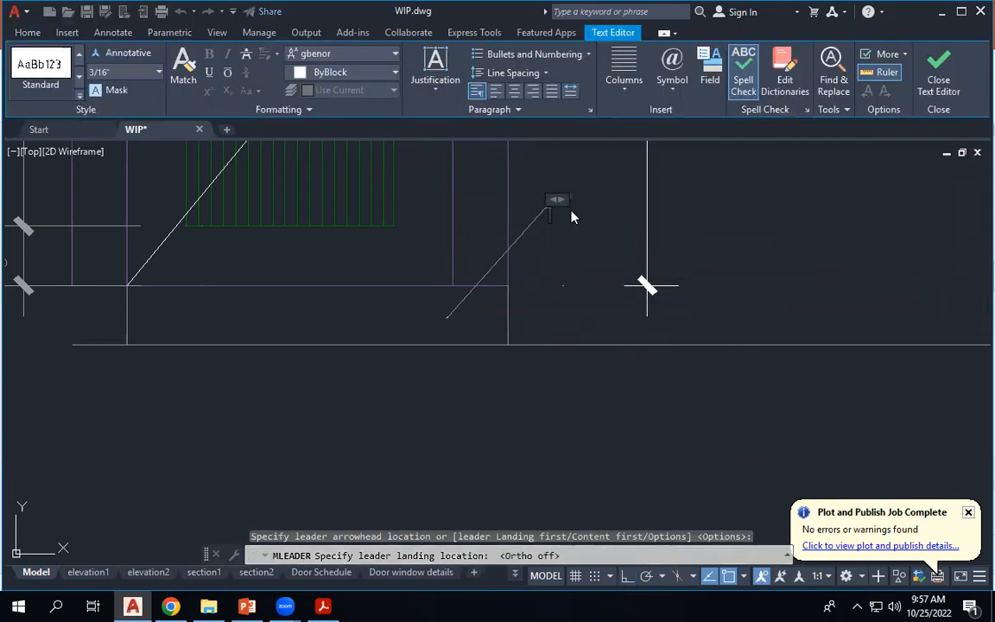
pyautogui.write('concrete ledge')
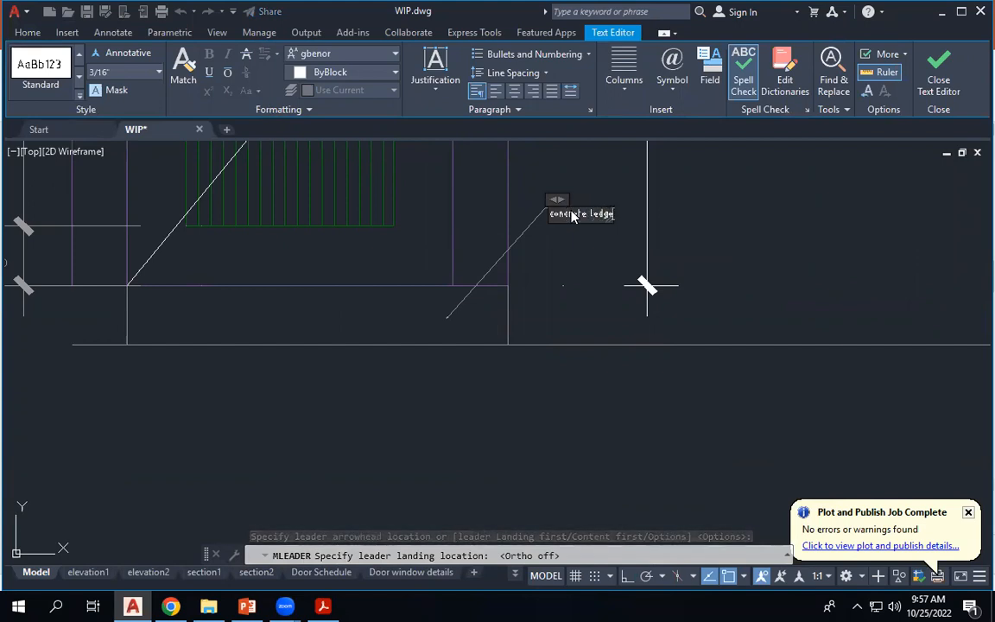
pyautogui.click(793, 211)
pyautogui.scroll(-2, 773, 222)
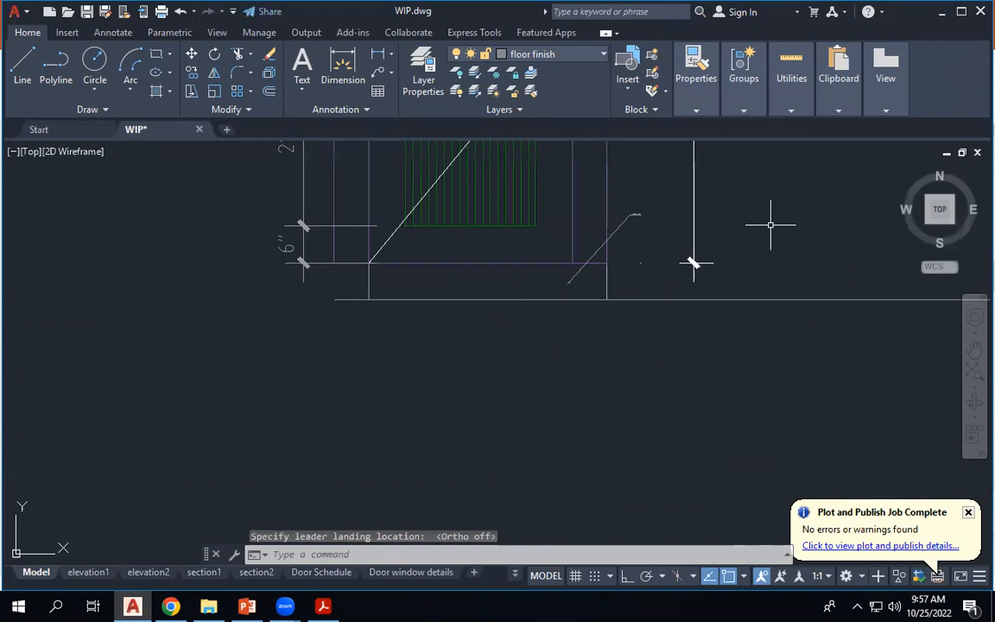
# Add a linear dimension for the concrete ledge's height, in line with the existing dimension chain left of the door.
pyautogui.click(377, 54)
pyautogui.click(369, 298)
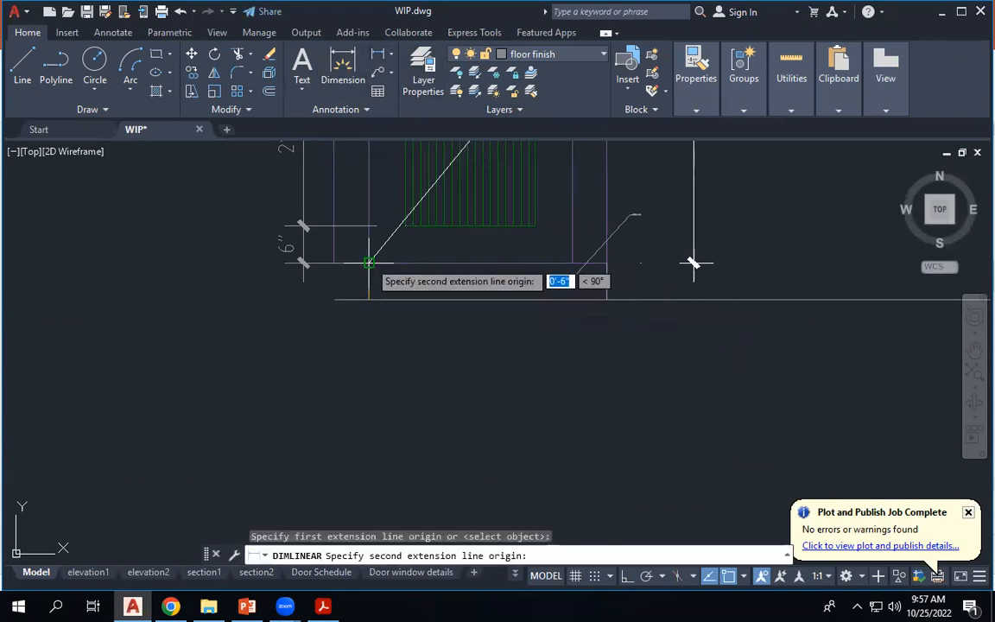
pyautogui.click(369, 262)
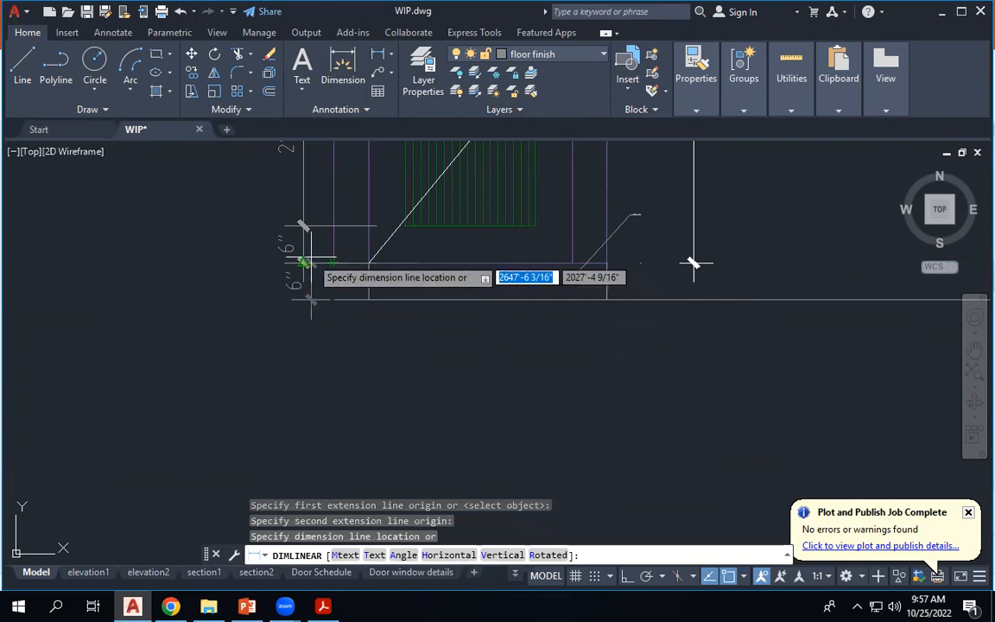
pyautogui.click(303, 328)
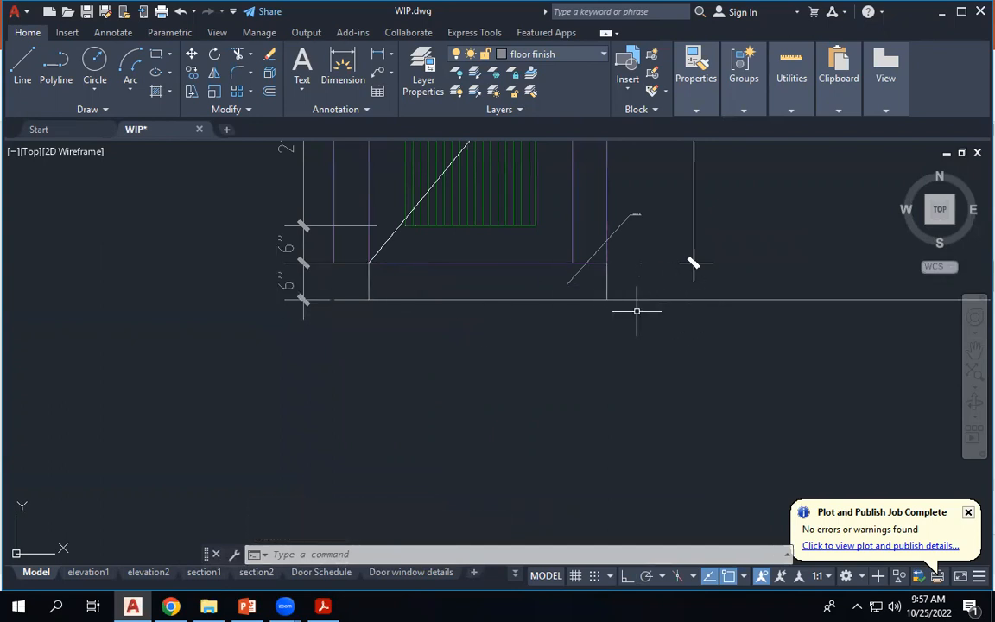
# Try drawing a slanted line with a short horizontal landing up from the floor line, and erase both segments.
pyautogui.scroll(-4, 617, 404)
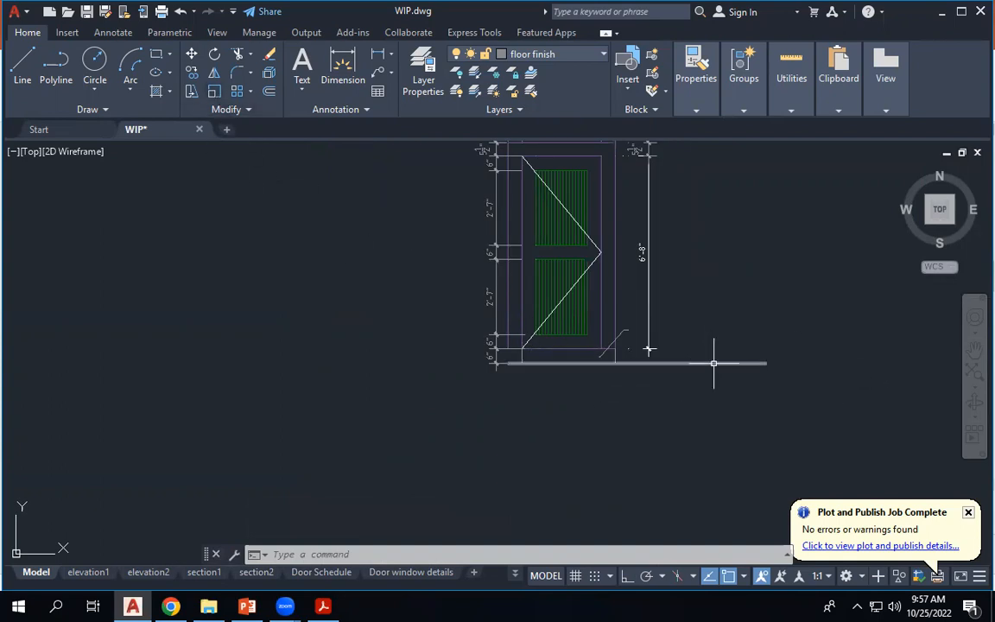
pyautogui.click(22, 66)
pyautogui.scroll(4, 782, 349)
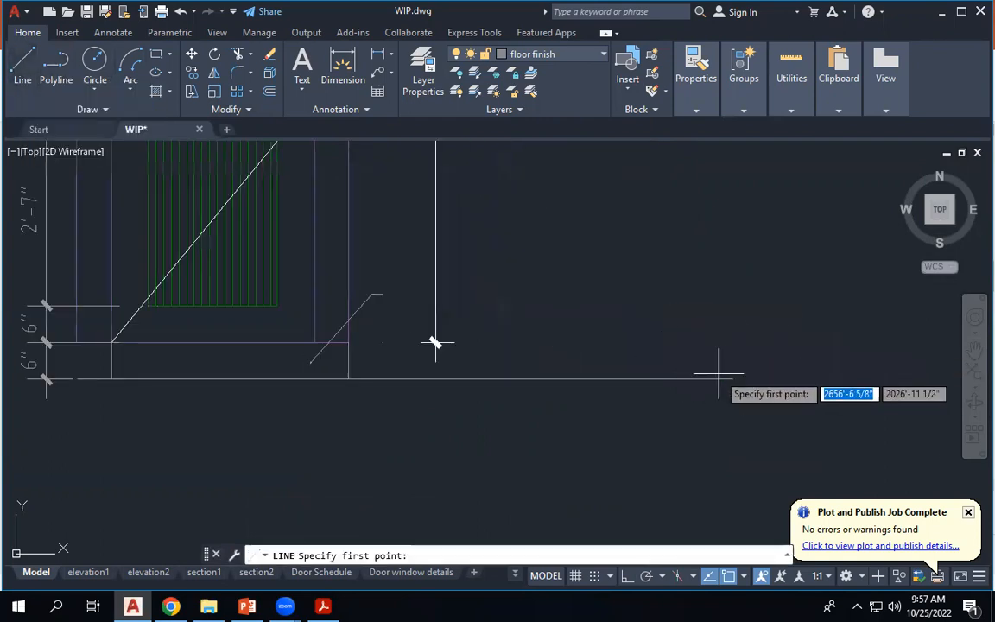
pyautogui.click(558, 378)
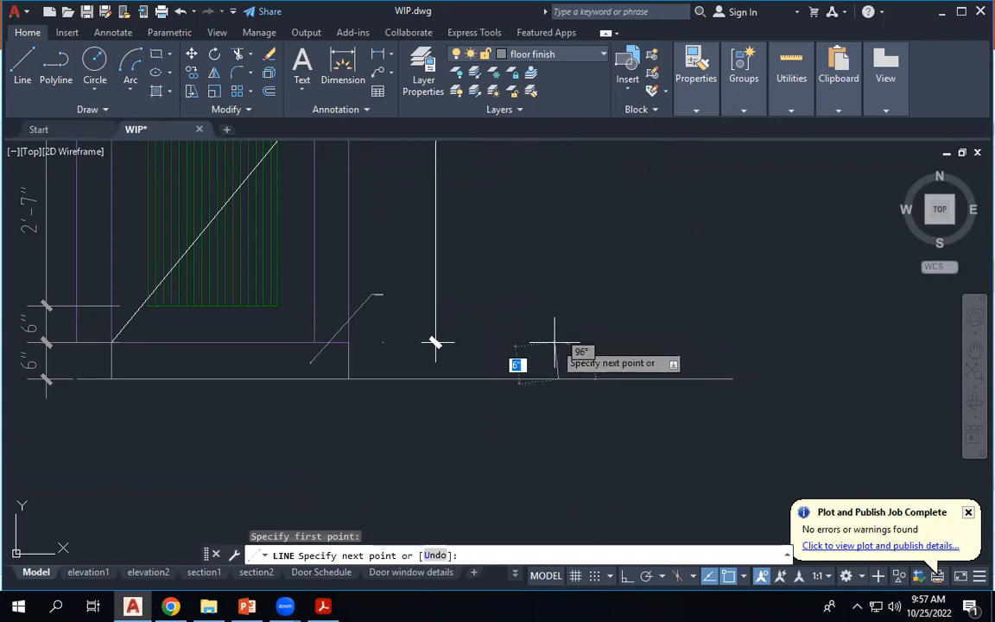
pyautogui.click(605, 319)
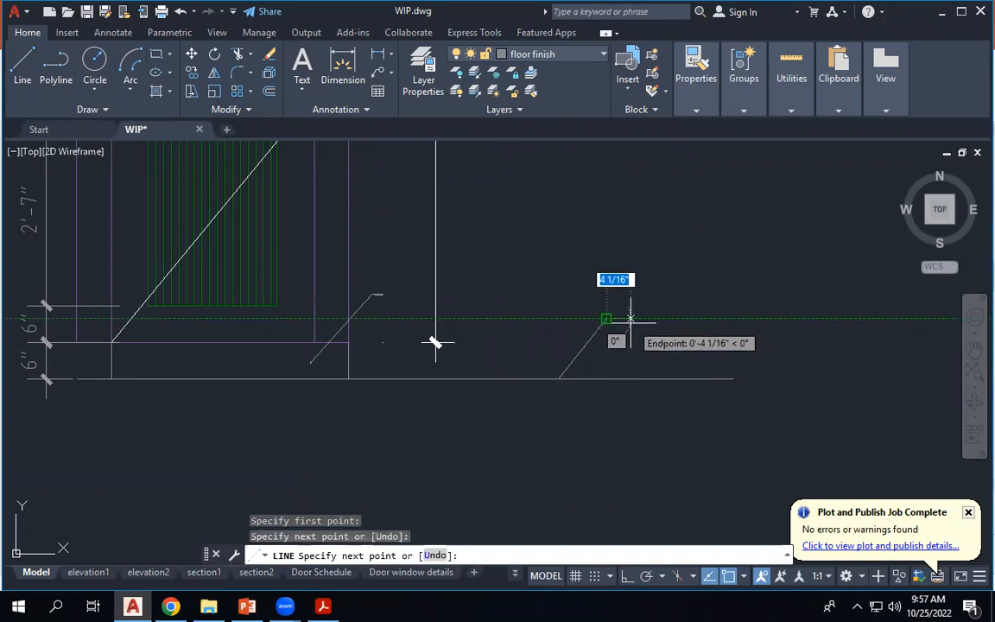
pyautogui.click(629, 319)
pyautogui.press('Escape')
pyautogui.click(629, 317)
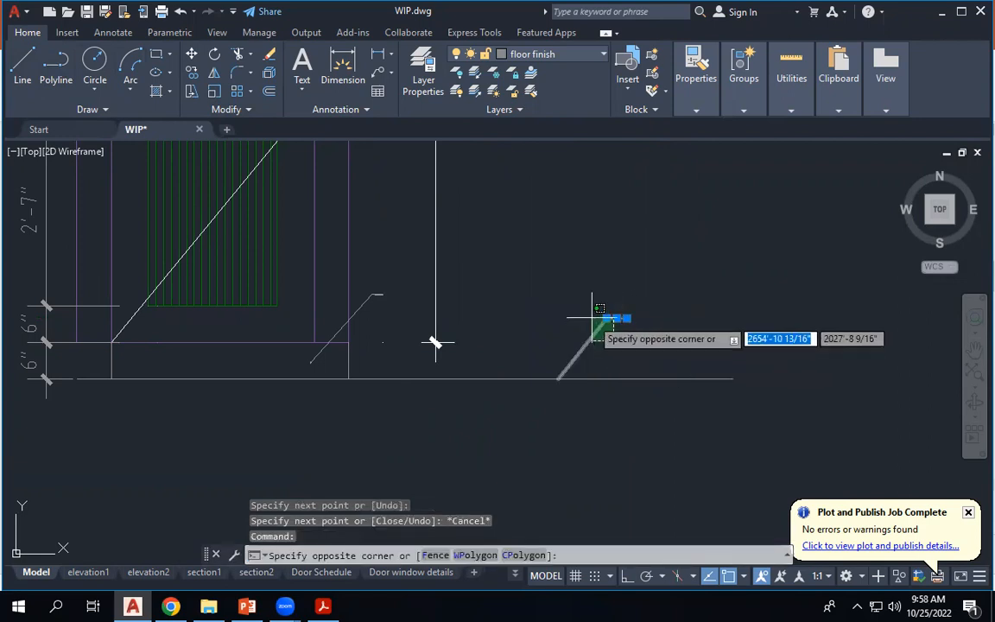
pyautogui.click(592, 320)
pyautogui.press('Delete')
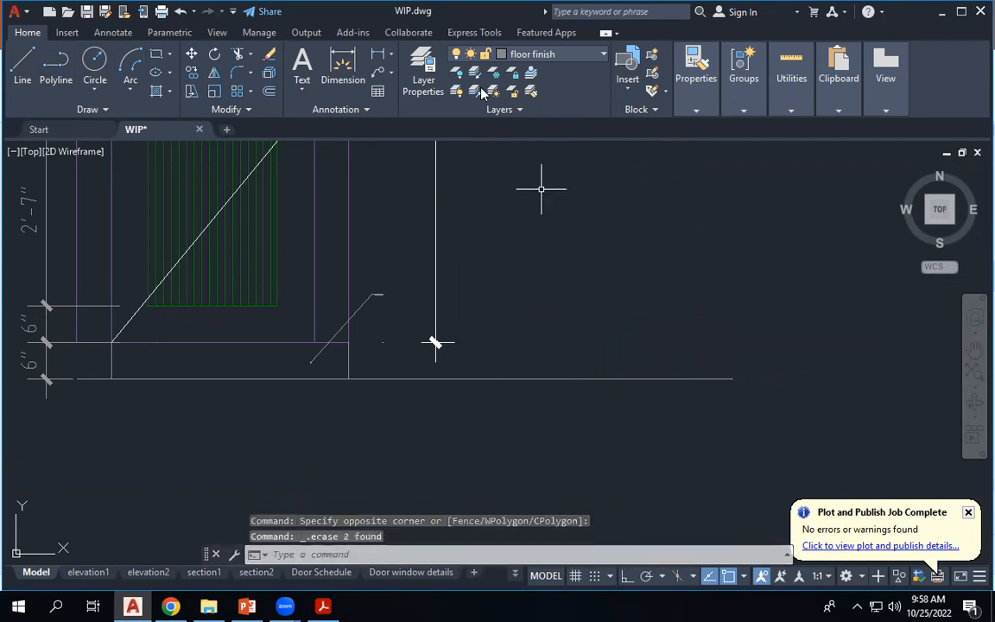
# Add a slanted multileader from the floor line beside the door elevation, labelled "finish floor line".
pyautogui.click(380, 75)
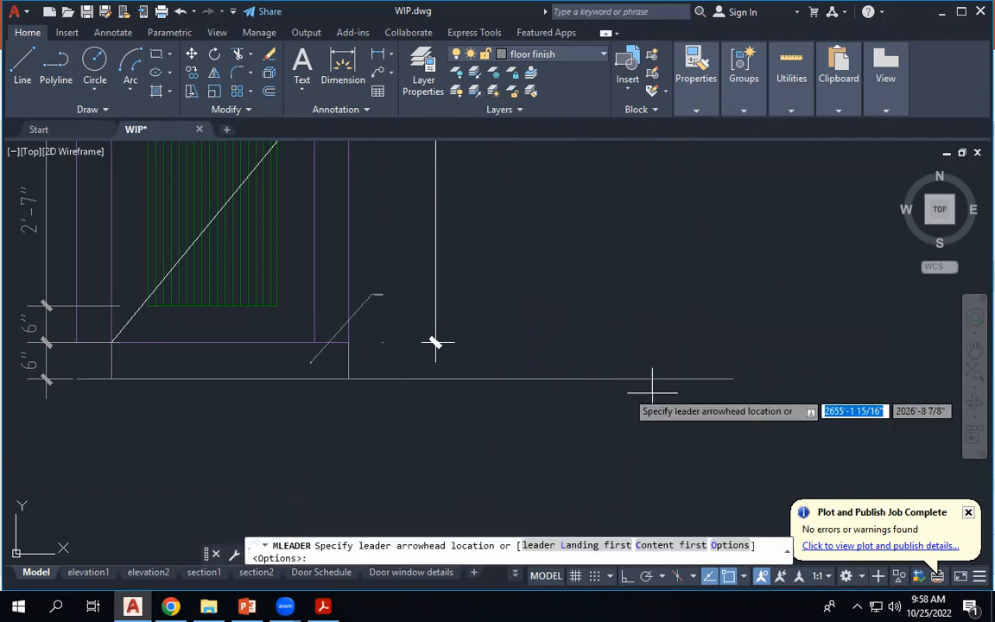
pyautogui.click(523, 378)
pyautogui.click(555, 327)
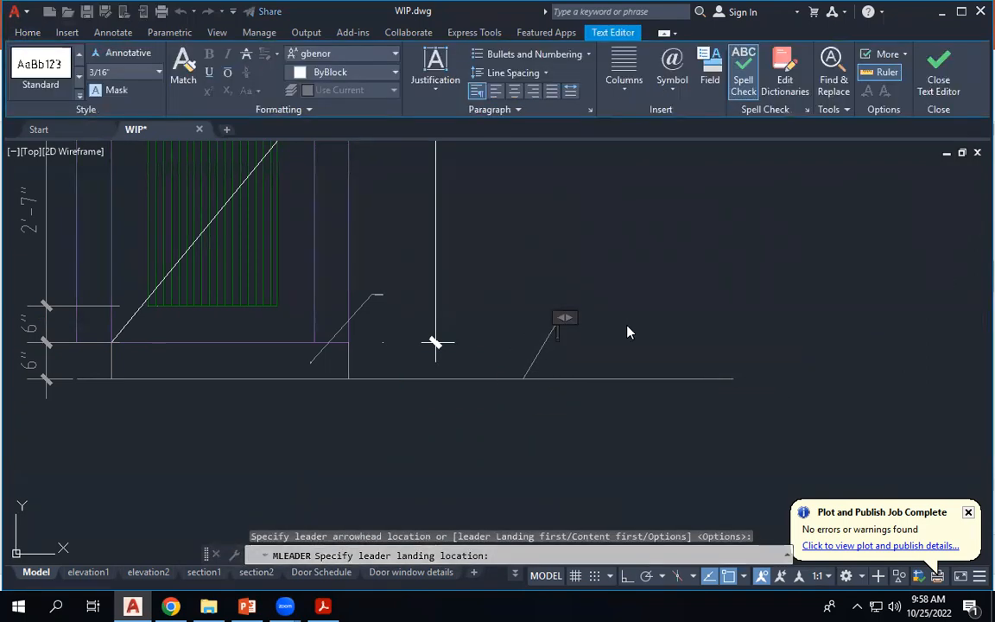
pyautogui.write('finish floor line')
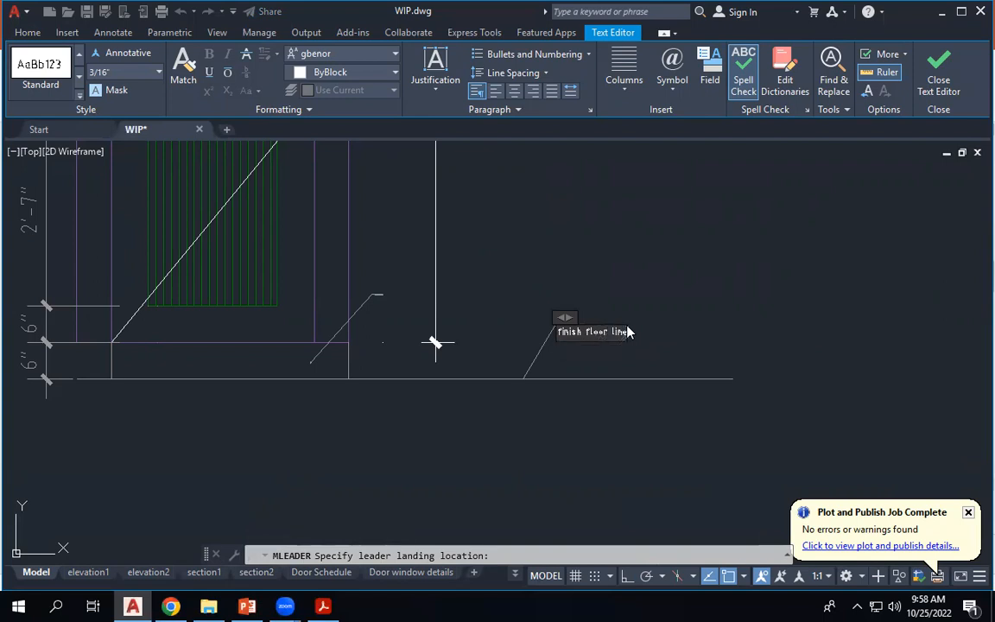
pyautogui.click(722, 304)
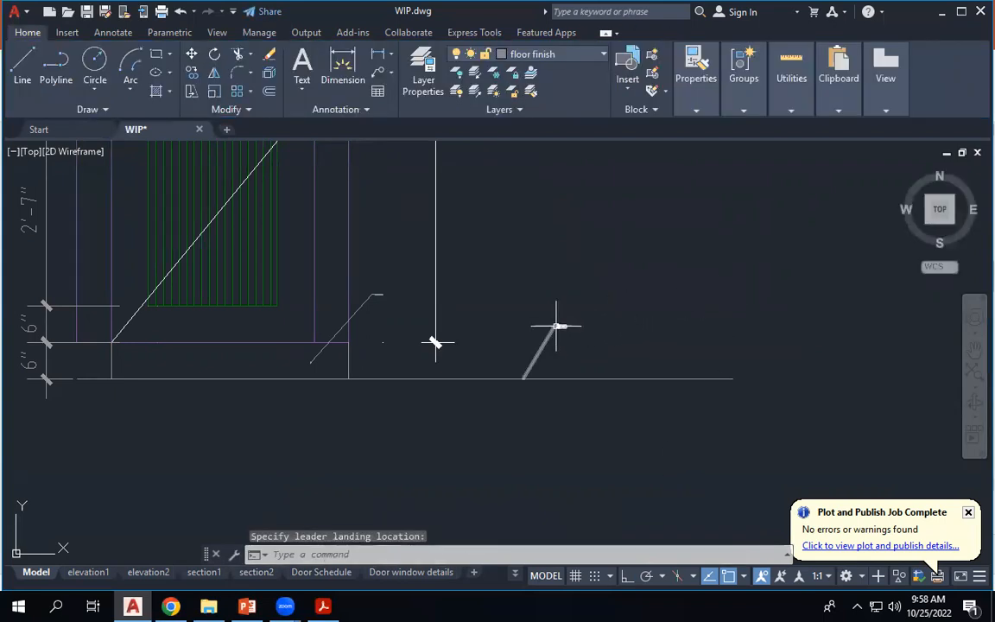
pyautogui.scroll(-4, 462, 305)
pyautogui.scroll(-3, 462, 304)
pyautogui.scroll(8, 759, 304)
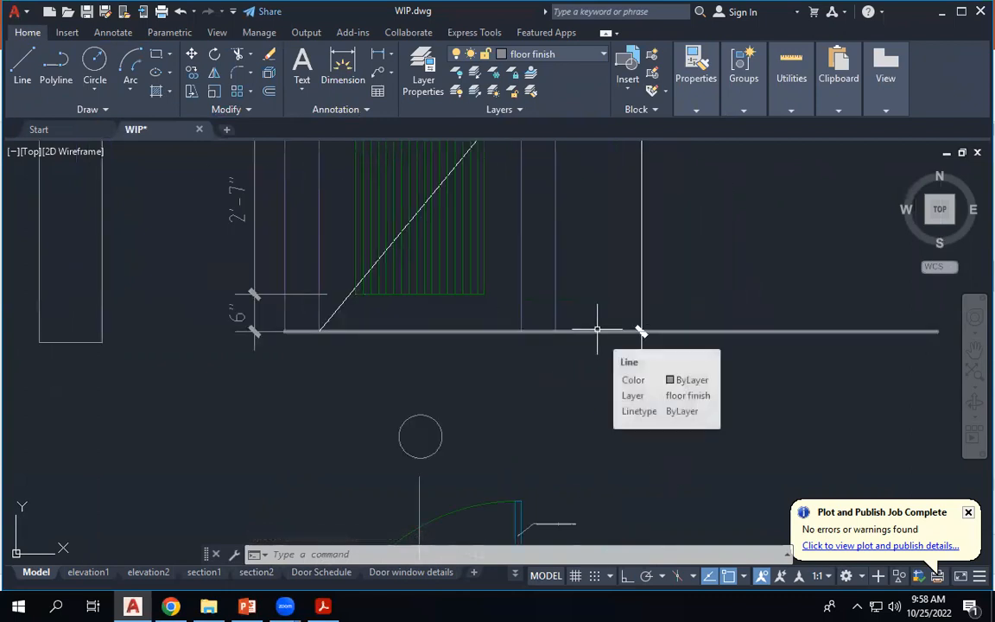
pyautogui.scroll(-6, 659, 343)
pyautogui.scroll(4, 659, 343)
pyautogui.click(666, 335)
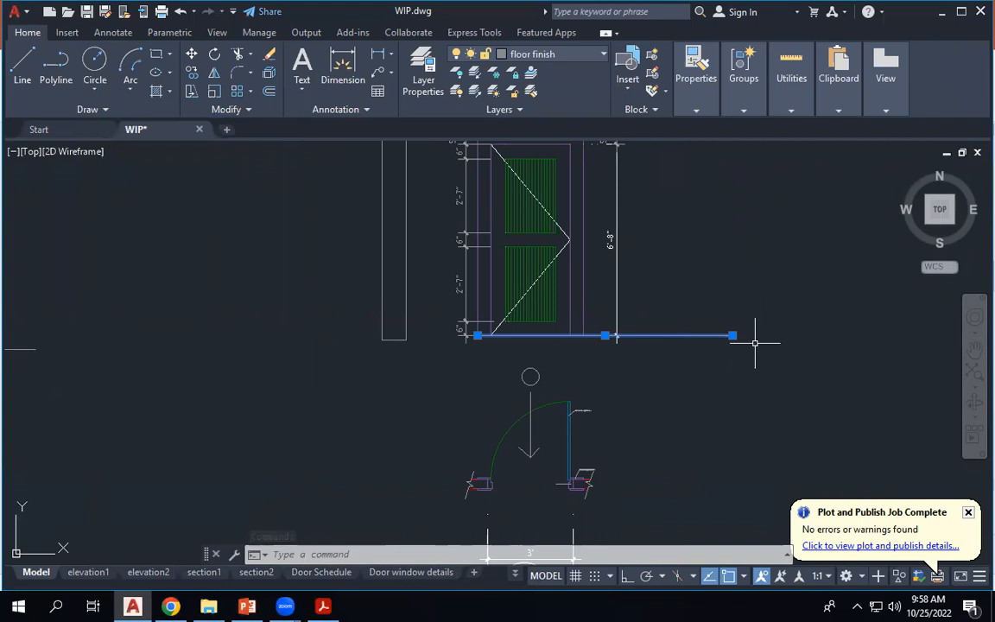
pyautogui.press('Escape')
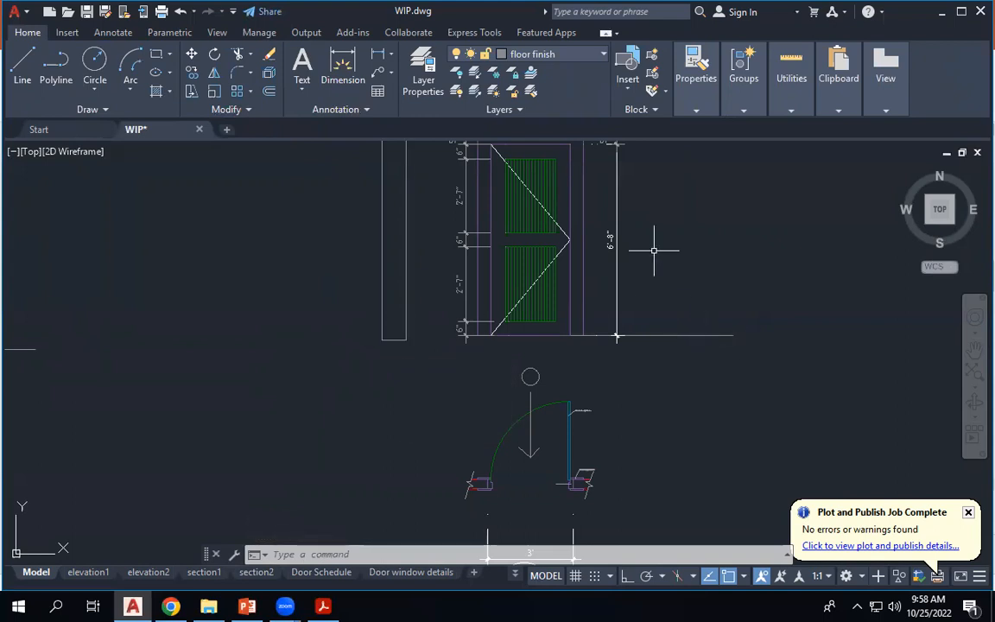
# Create a new multileader style named "door details", starting from the Standard style.
pyautogui.scroll(-2, 646, 334)
pyautogui.scroll(5, 617, 363)
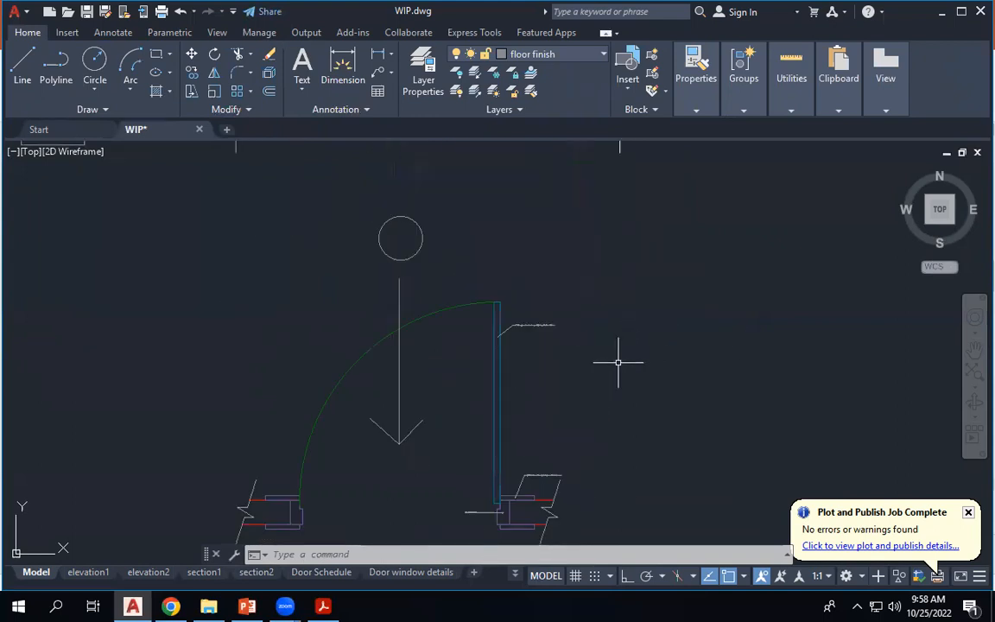
pyautogui.click(535, 324)
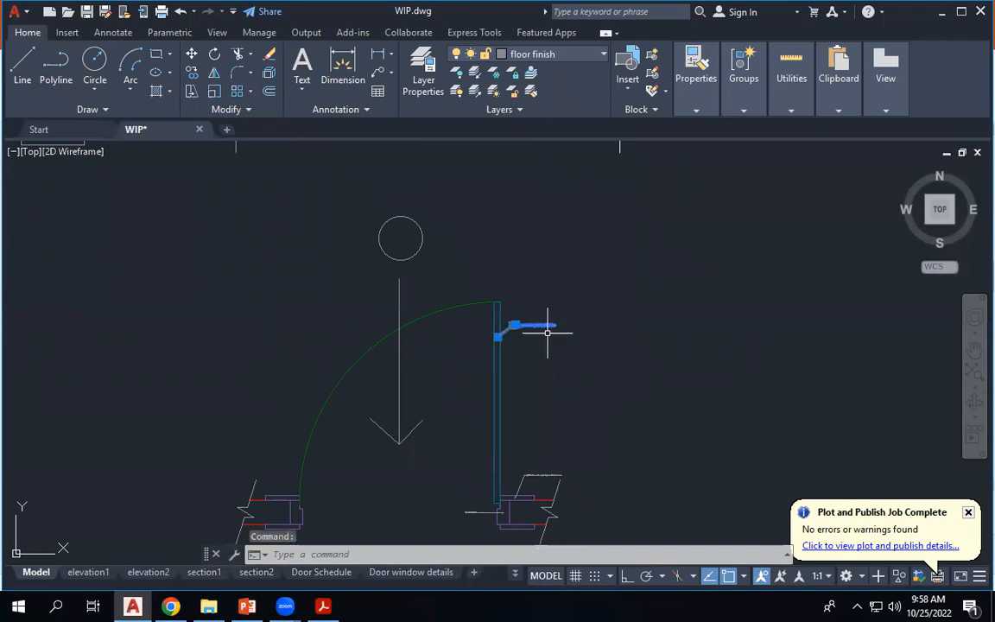
pyautogui.click(299, 112)
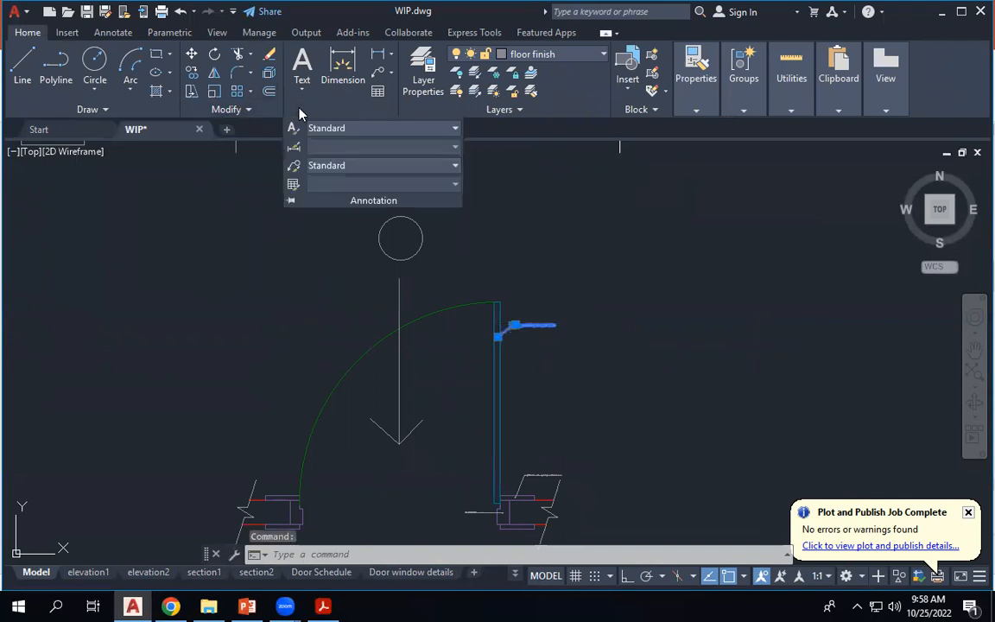
pyautogui.click(295, 170)
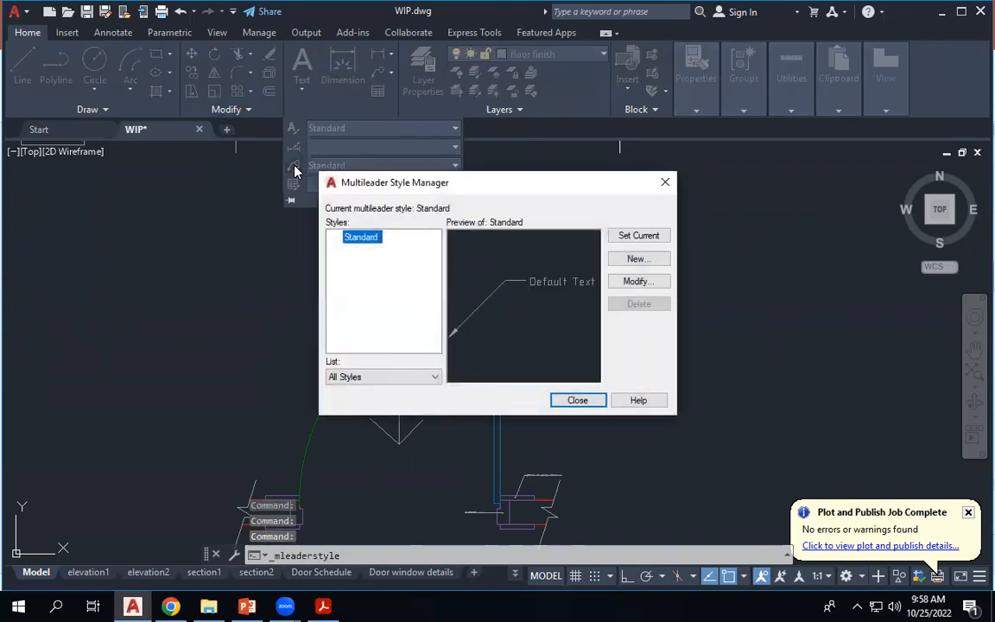
pyautogui.click(651, 261)
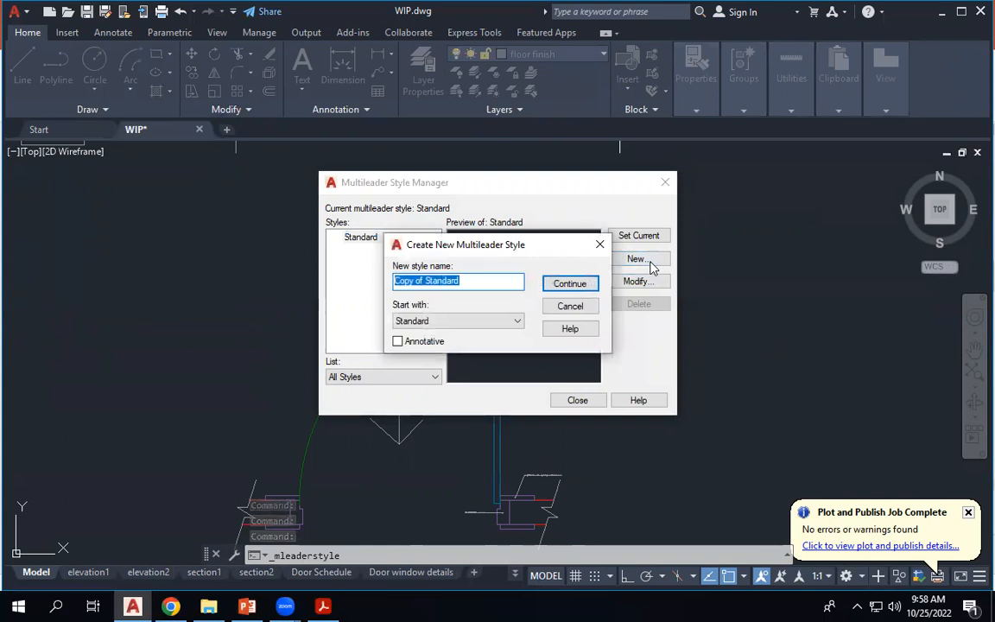
pyautogui.write('door details')
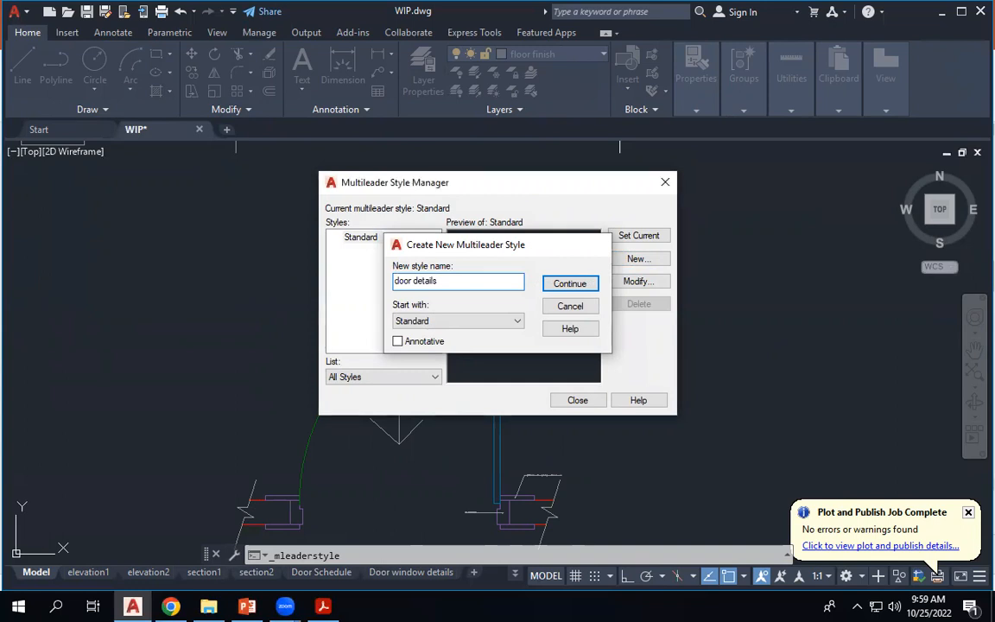
pyautogui.press('Return')
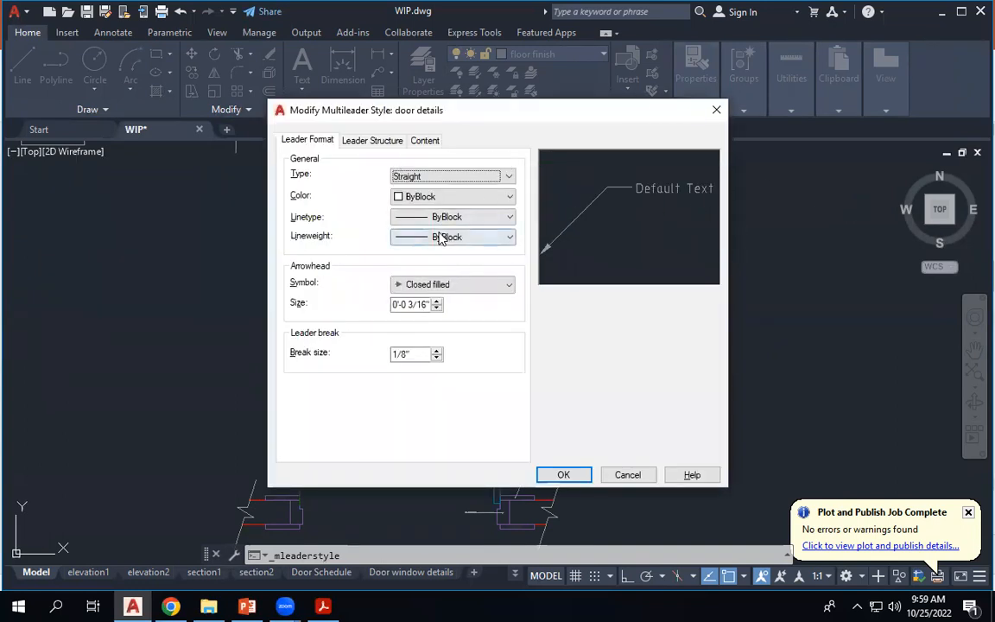
# Set the style's arrowhead symbol to Right angle and its arrowhead size to 1/4".
pyautogui.click(480, 285)
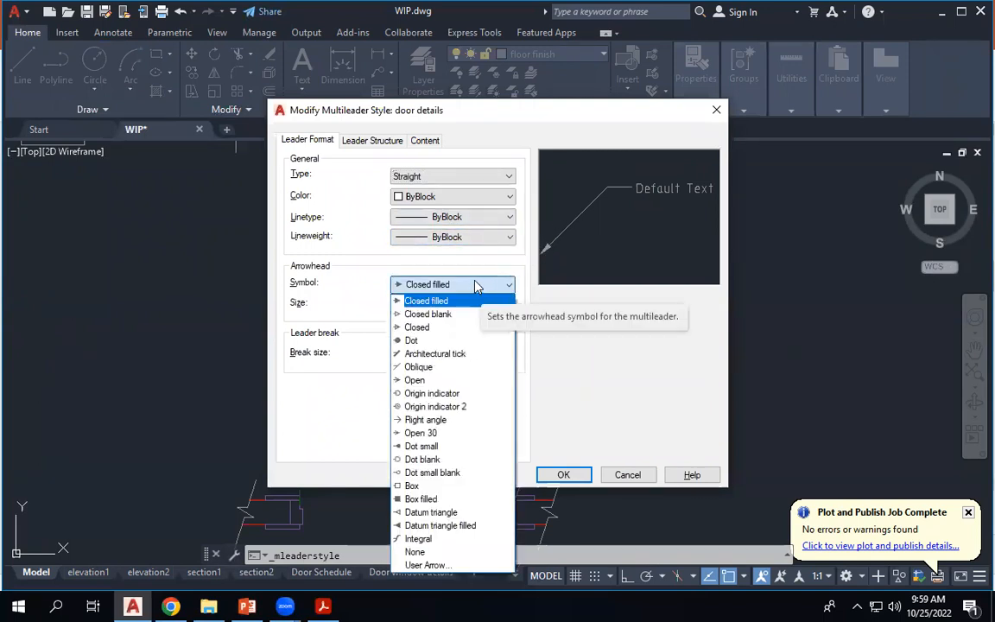
pyautogui.click(434, 421)
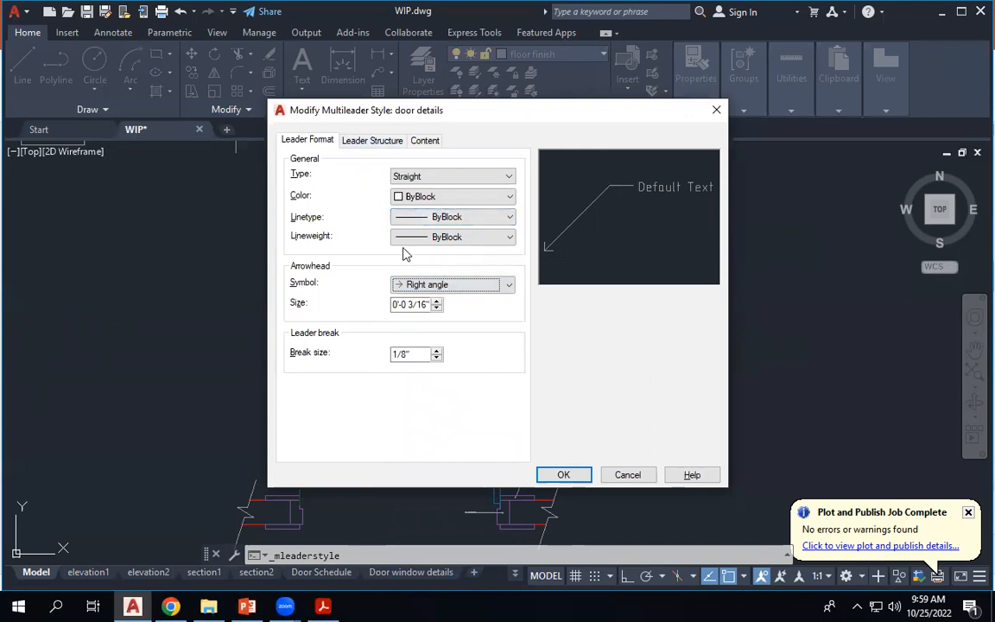
pyautogui.doubleClick(413, 307)
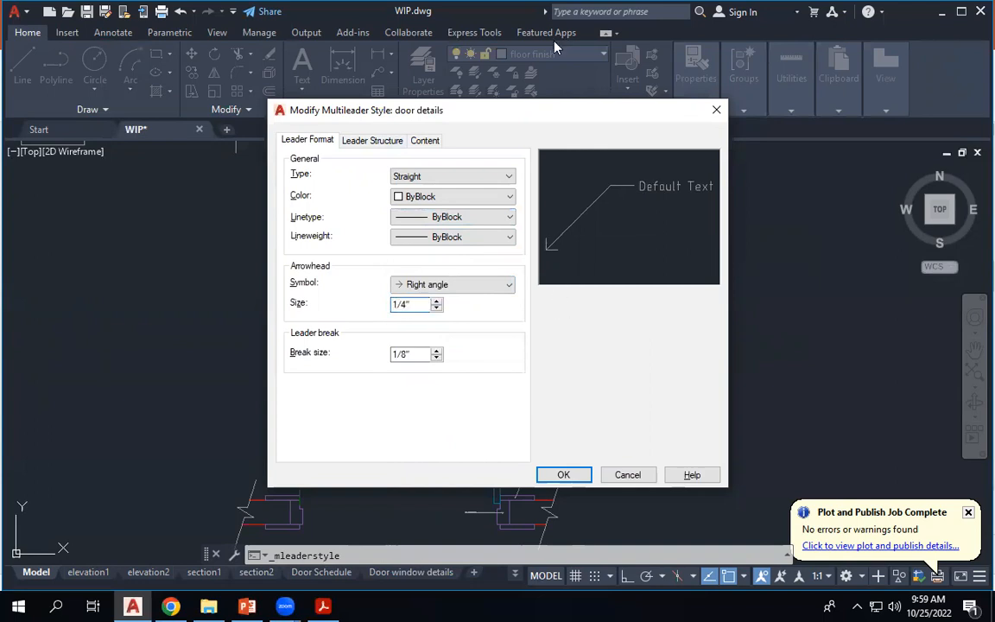
# Set the text style of the "door details" multileader style to Arial.
pyautogui.click(394, 141)
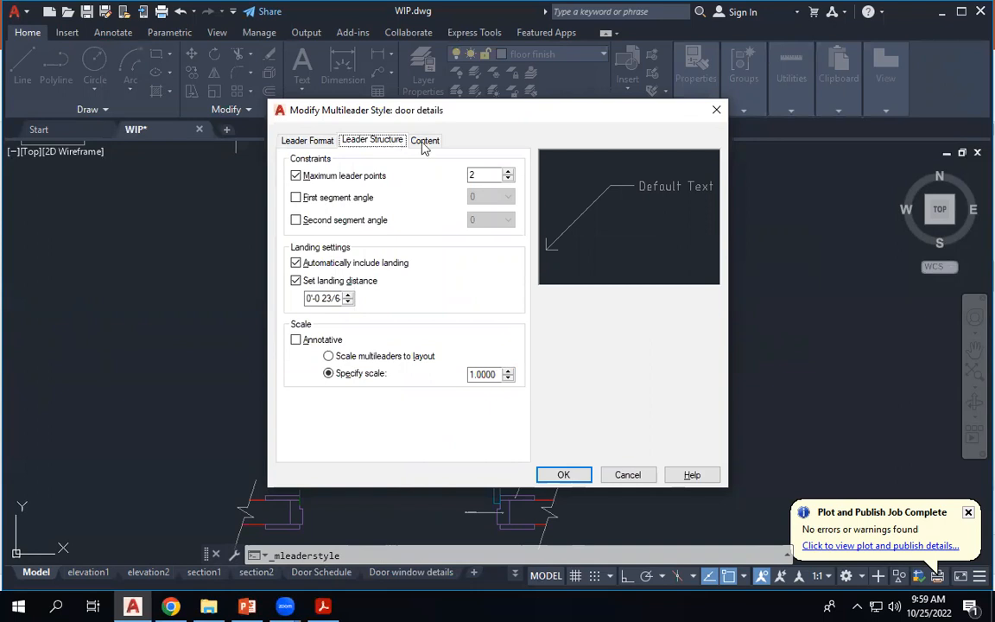
pyautogui.click(424, 141)
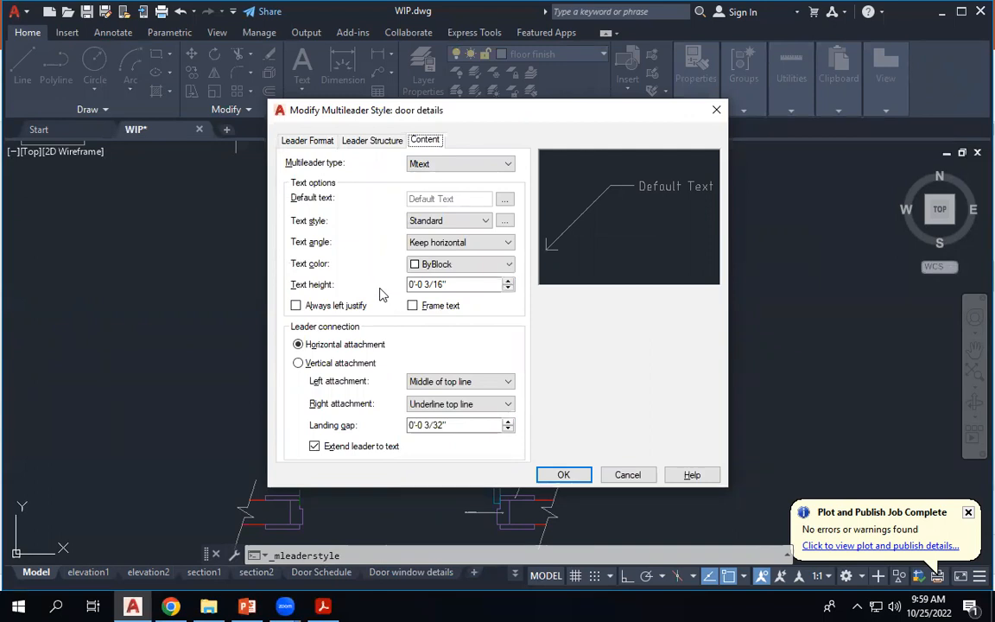
pyautogui.click(475, 223)
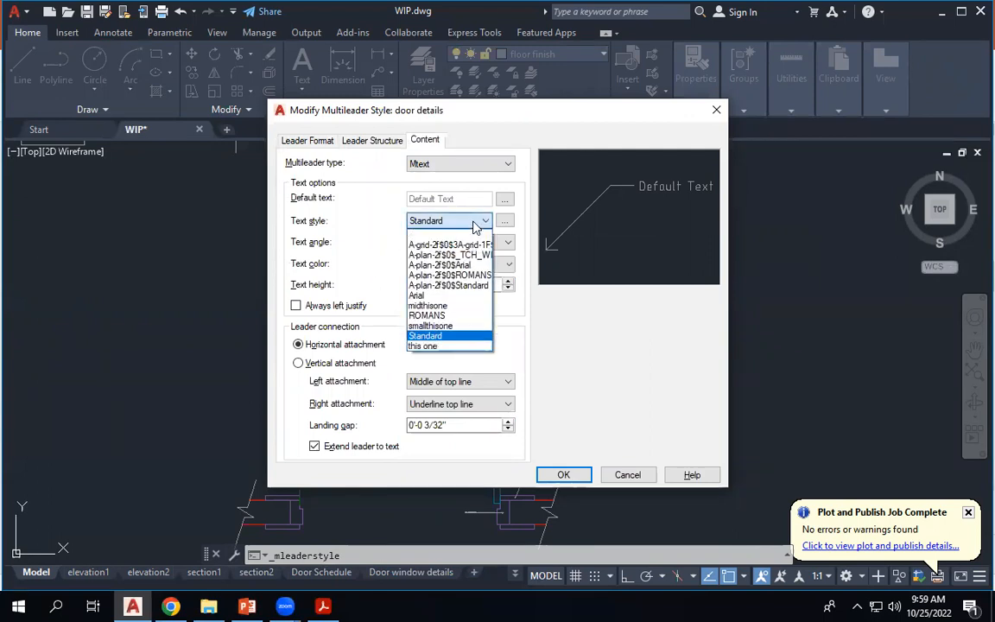
pyautogui.click(426, 296)
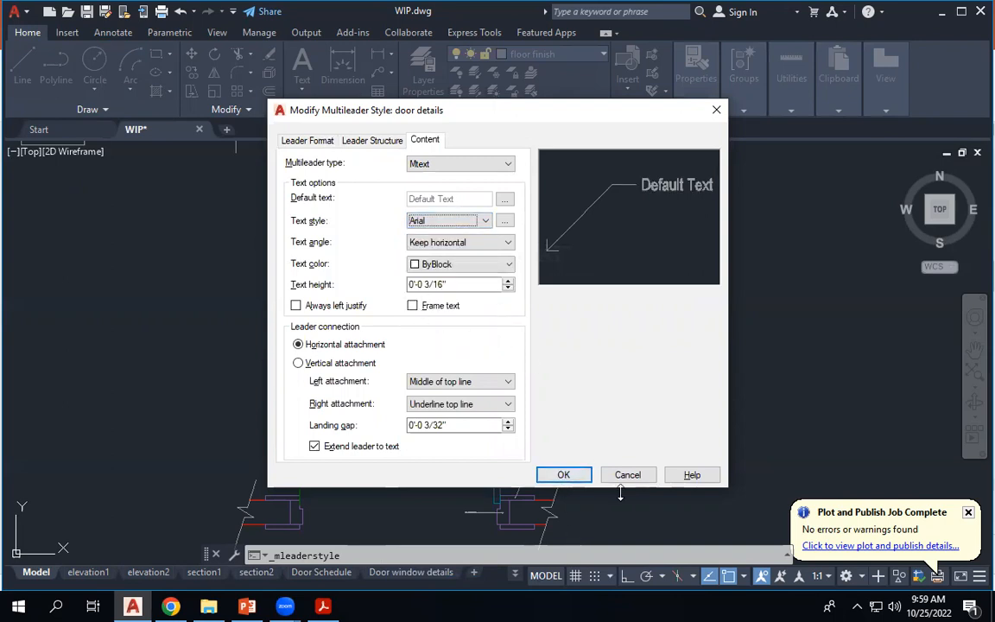
pyautogui.click(582, 478)
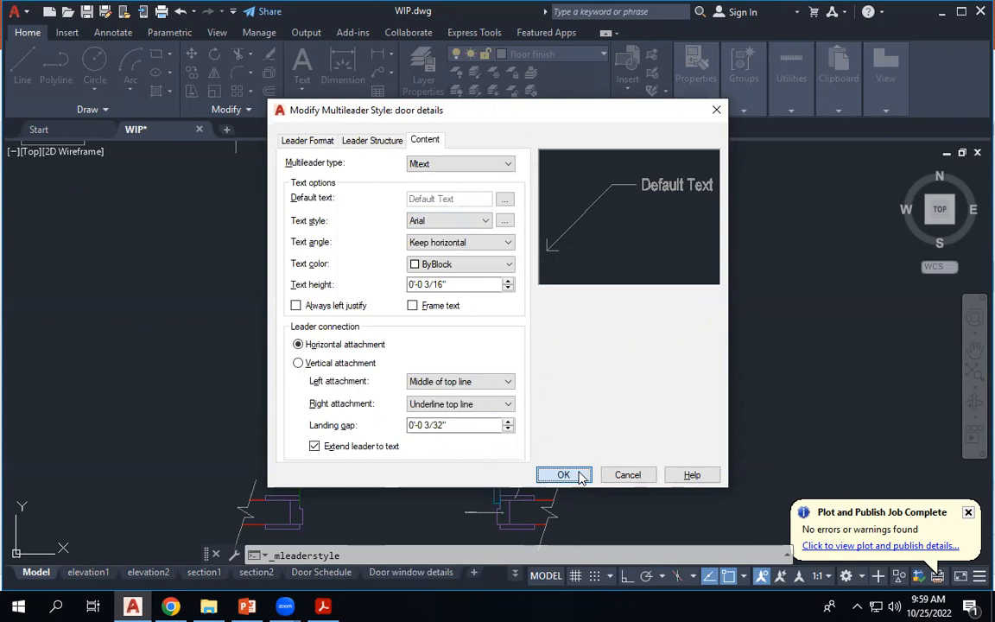
pyautogui.click(509, 222)
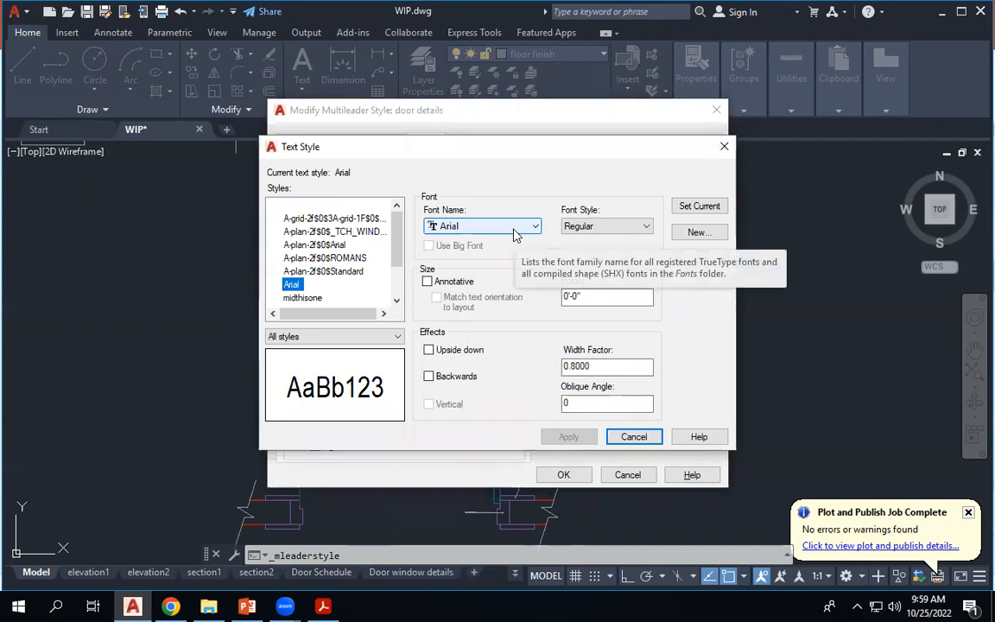
pyautogui.click(345, 271)
pyautogui.click(322, 244)
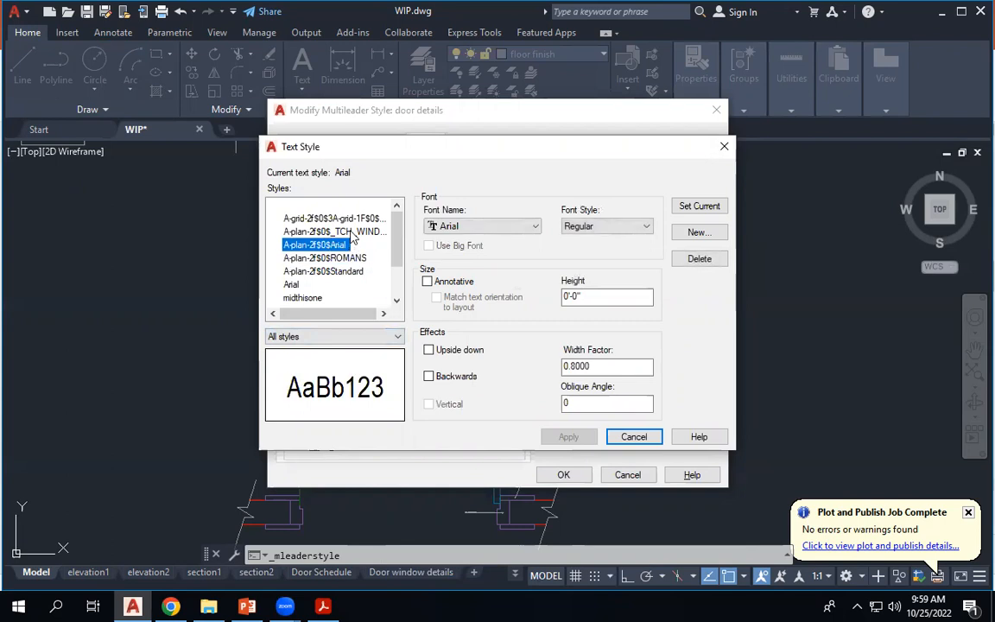
pyautogui.click(700, 437)
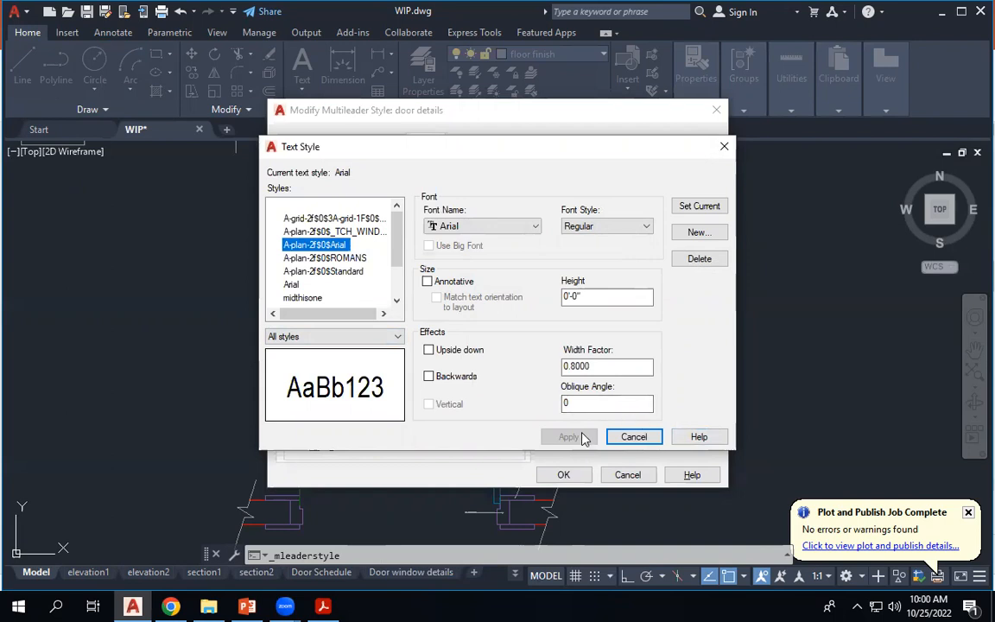
pyautogui.click(635, 437)
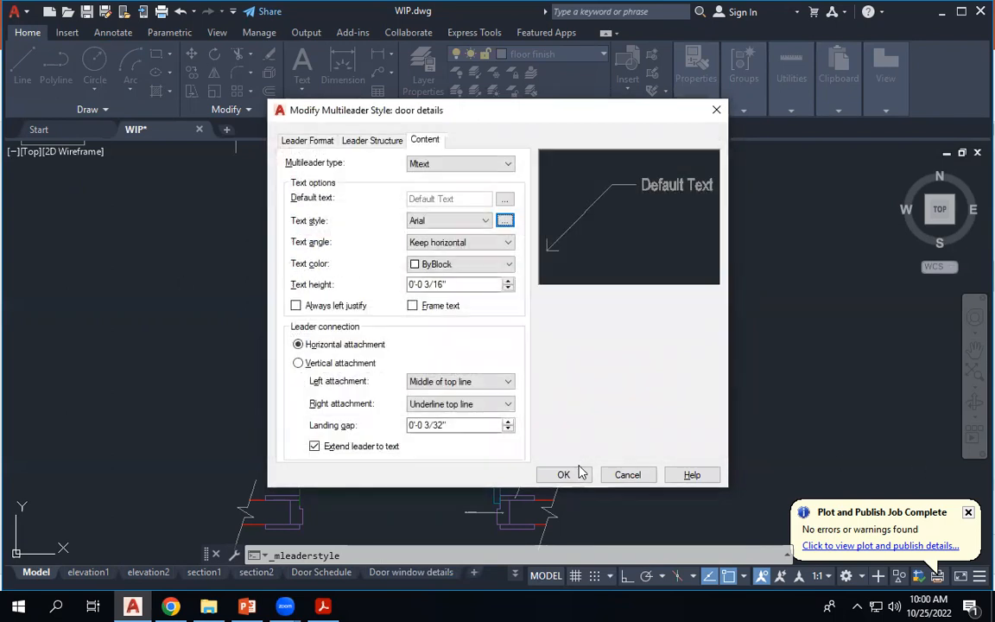
# Accept the "door details" multileader style settings and close the style manager.
pyautogui.click(563, 475)
pyautogui.click(578, 400)
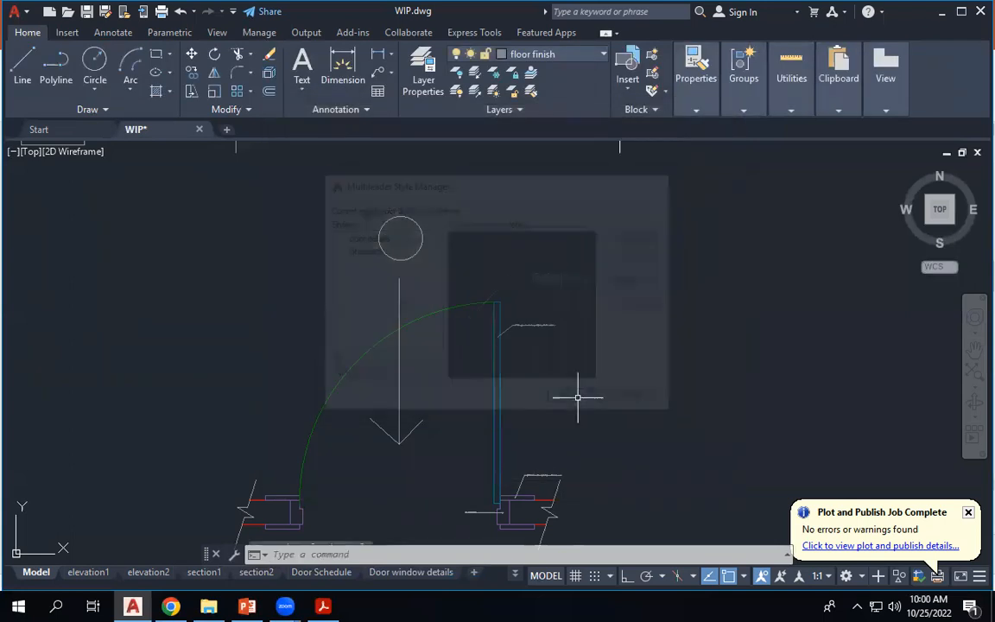
# Change the multileader style of the door panel note beside the open leaf in plan to "door details".
pyautogui.scroll(5, 489, 304)
pyautogui.click(644, 382)
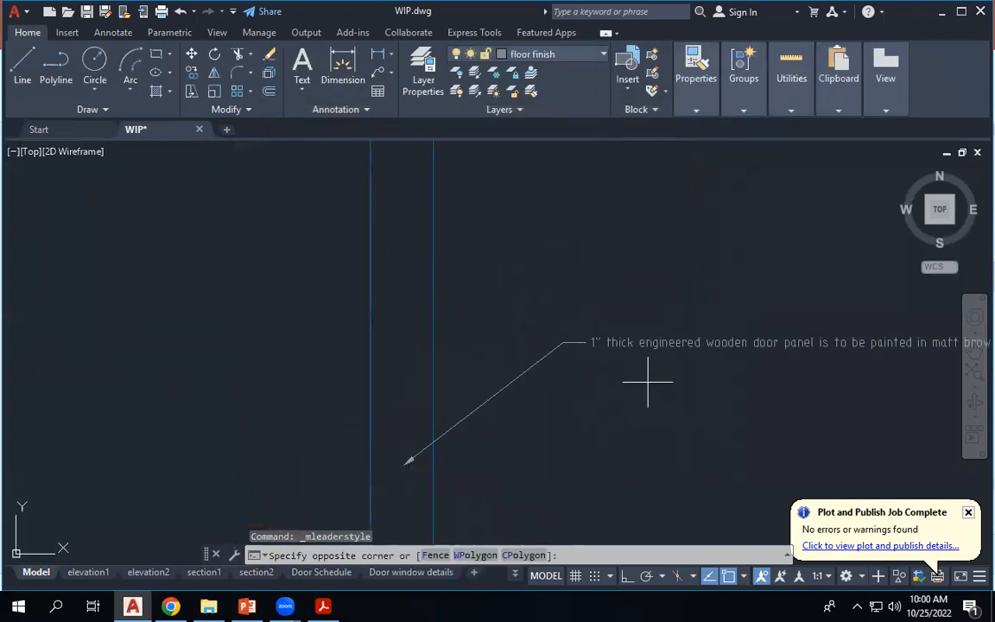
pyautogui.click(573, 295)
pyautogui.rightClick(580, 346)
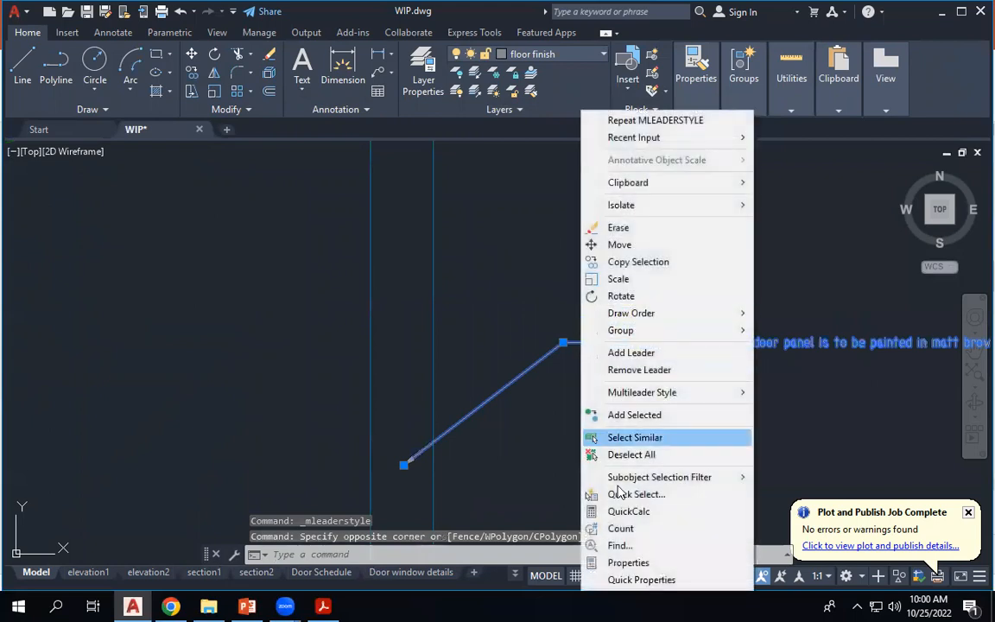
pyautogui.click(636, 563)
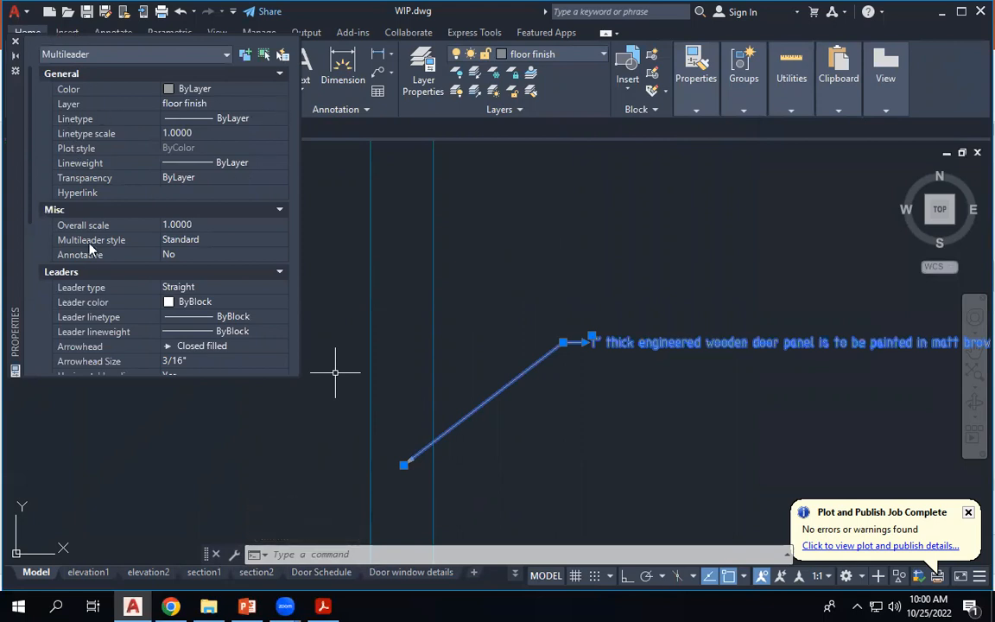
pyautogui.click(280, 288)
pyautogui.click(283, 289)
pyautogui.click(282, 289)
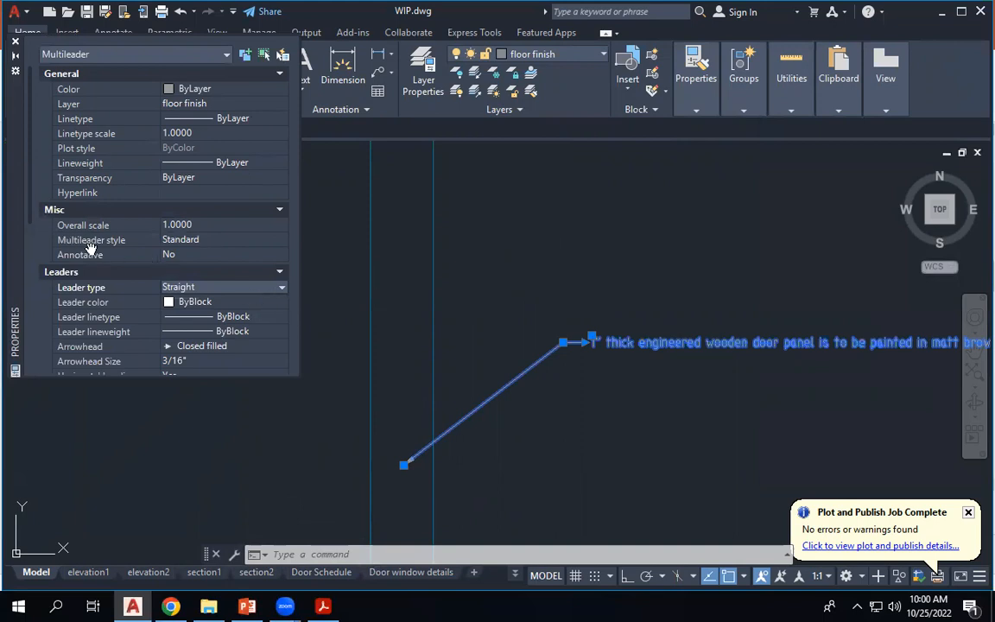
pyautogui.click(271, 241)
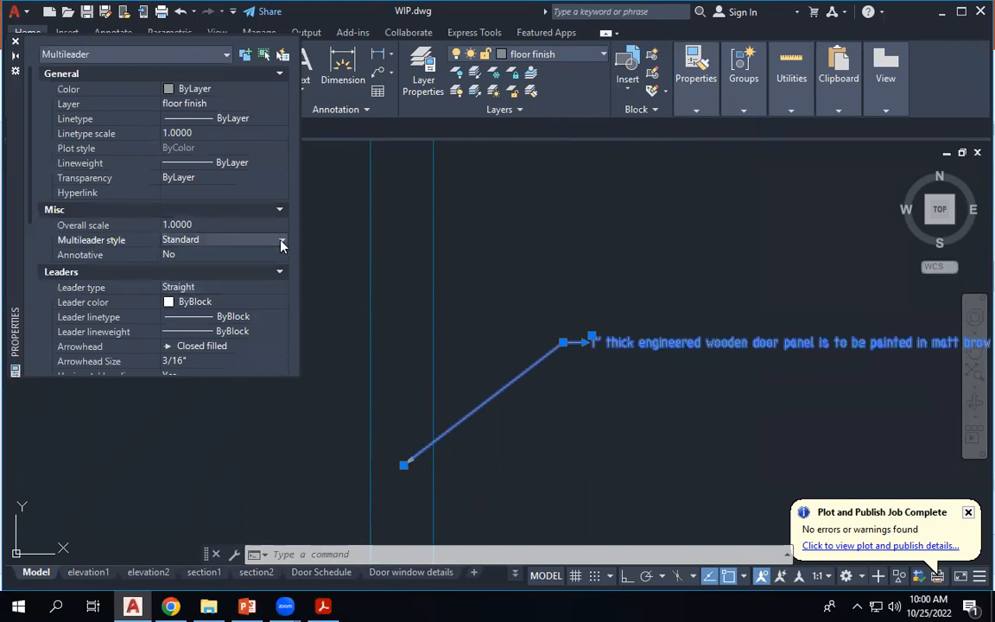
pyautogui.click(281, 240)
pyautogui.click(240, 254)
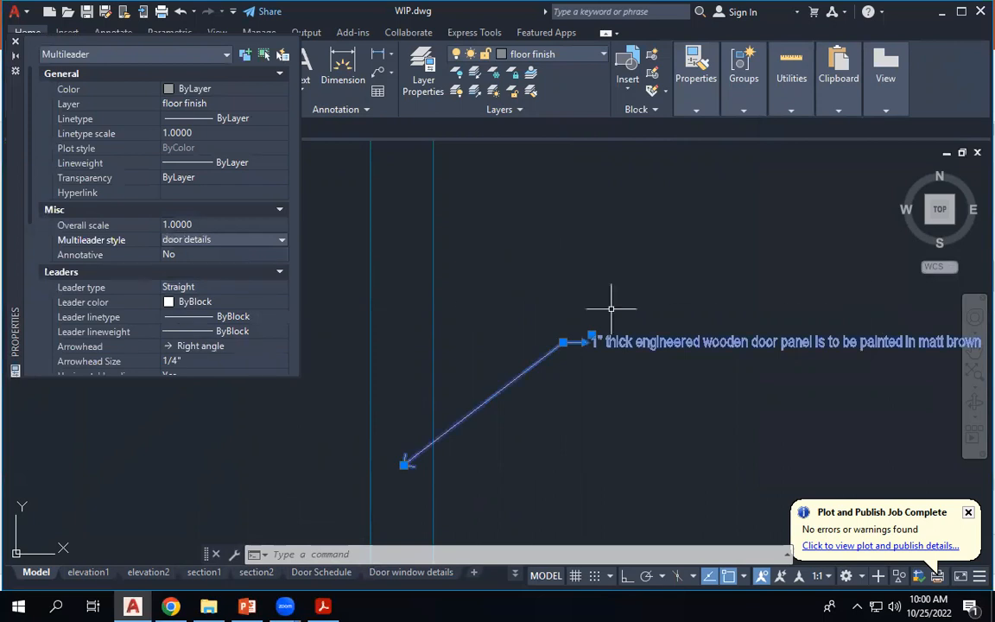
pyautogui.press('Escape')
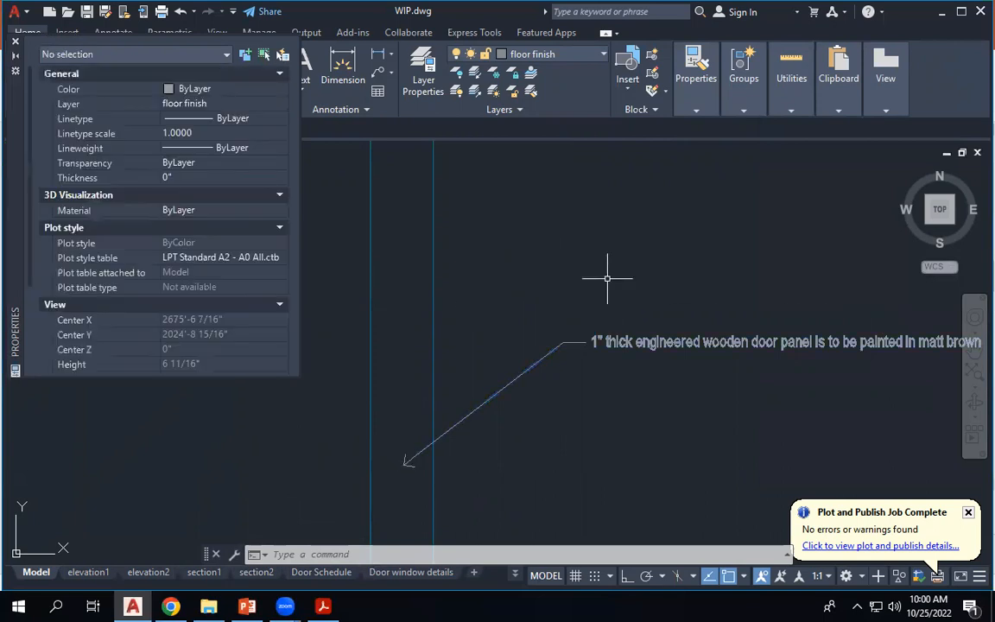
pyautogui.scroll(-5, 613, 300)
pyautogui.scroll(3, 615, 304)
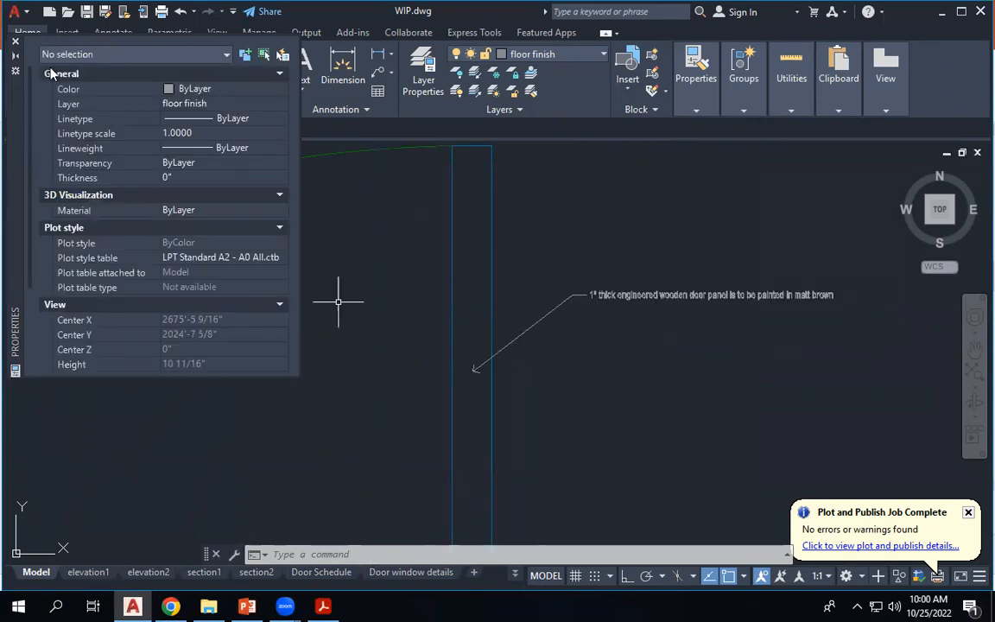
# Create a new text style named "door details" based on Arial.
pyautogui.click(14, 41)
pyautogui.scroll(-5, 553, 293)
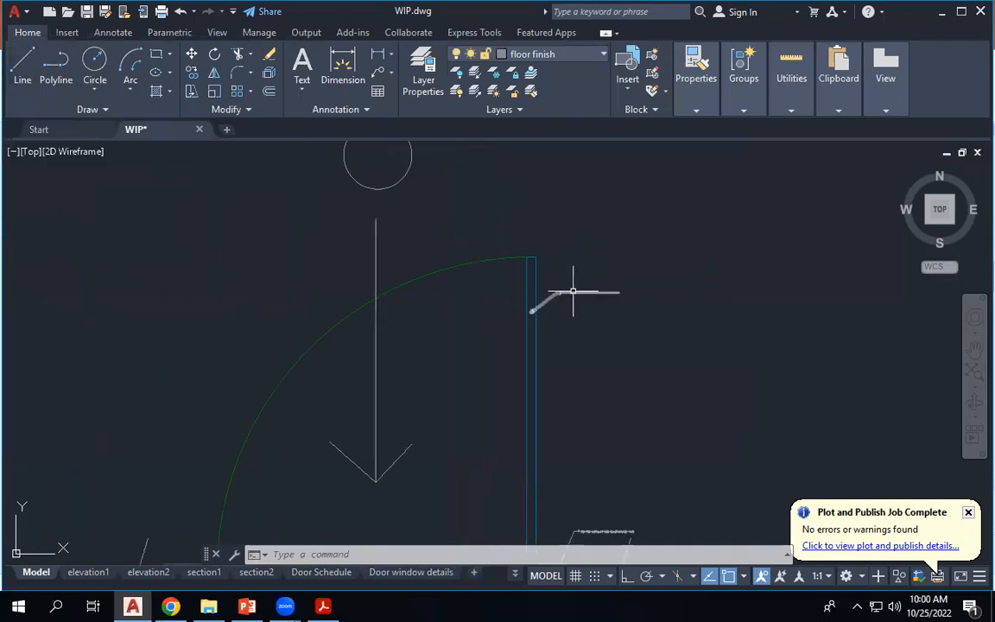
pyautogui.scroll(5, 564, 294)
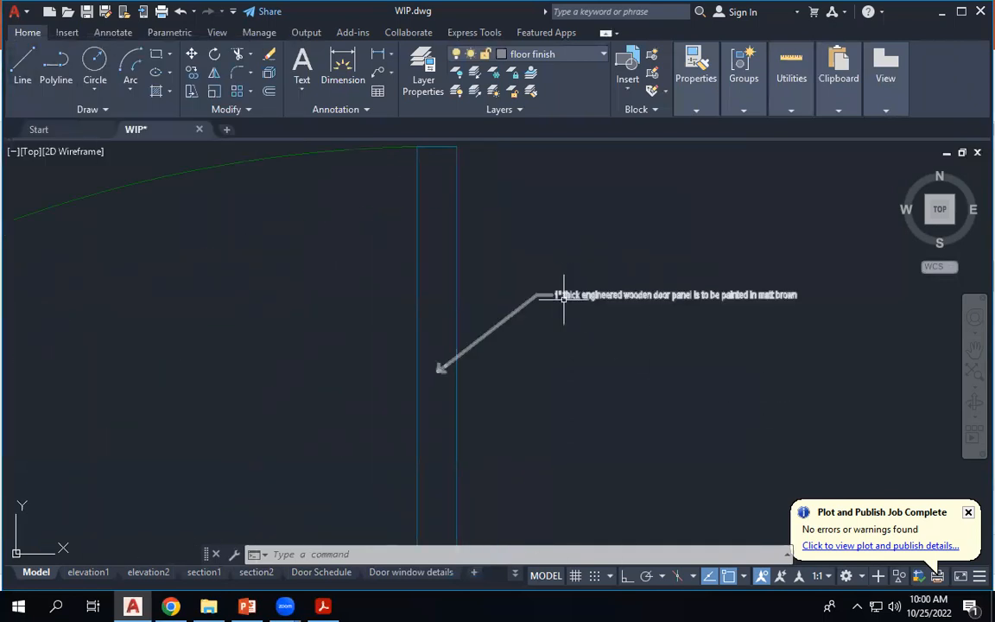
pyautogui.click(324, 114)
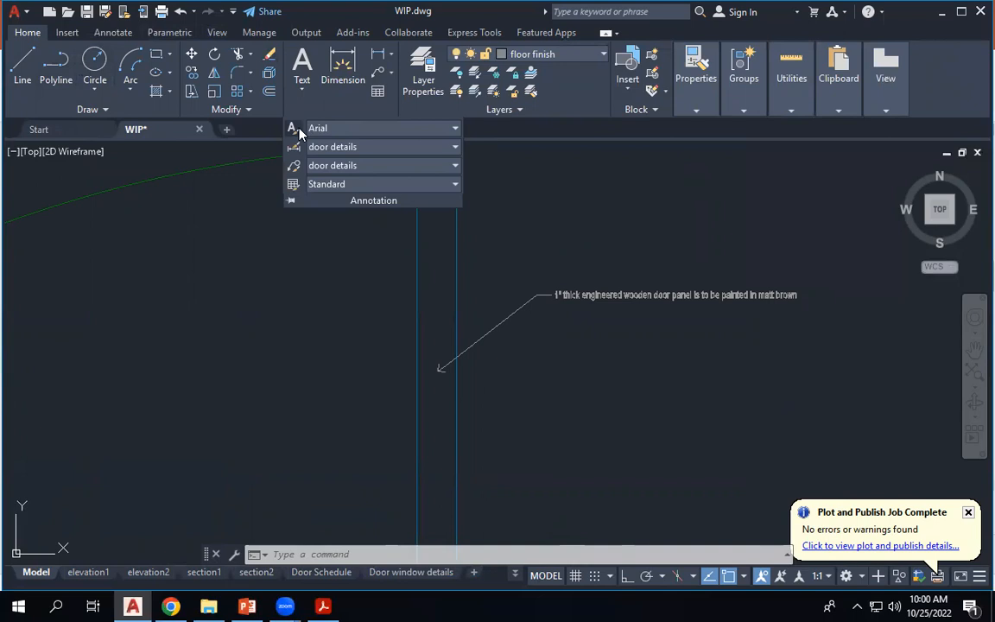
pyautogui.click(299, 130)
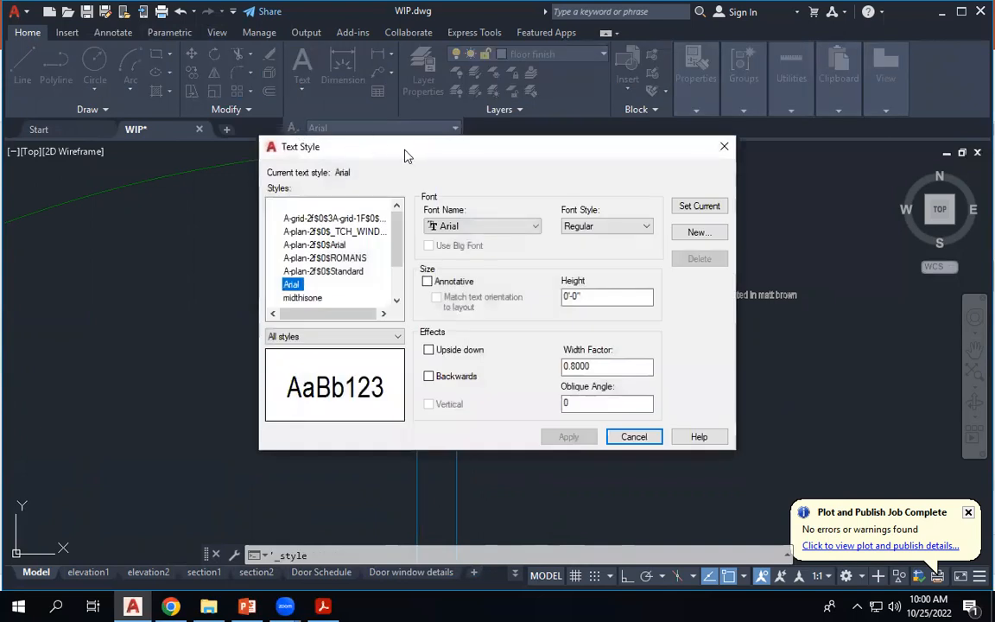
pyautogui.moveTo(411, 158); pyautogui.dragTo(298, 116)
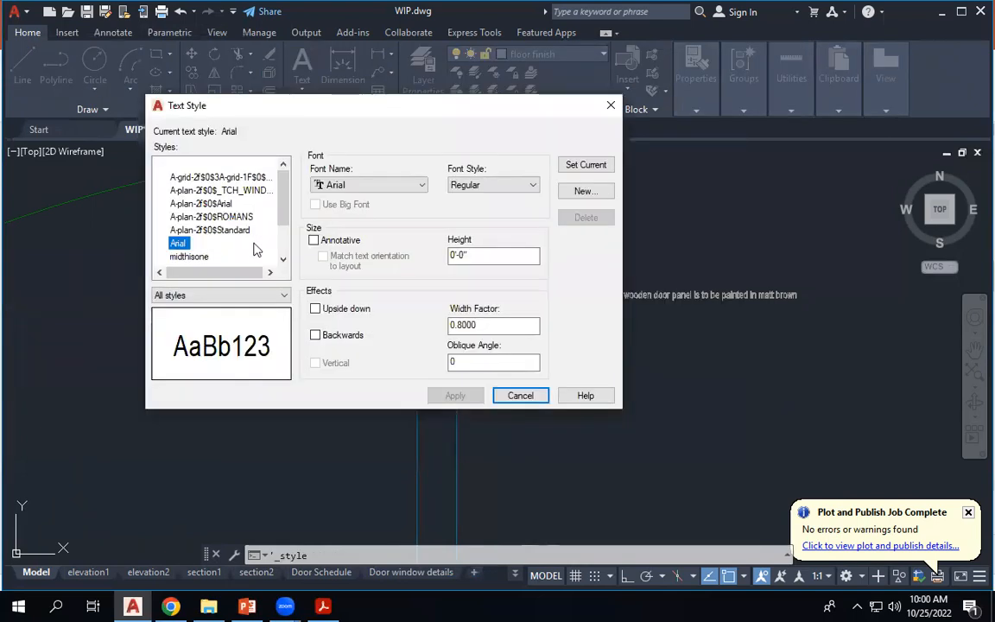
pyautogui.moveTo(284, 211); pyautogui.dragTo(282, 250)
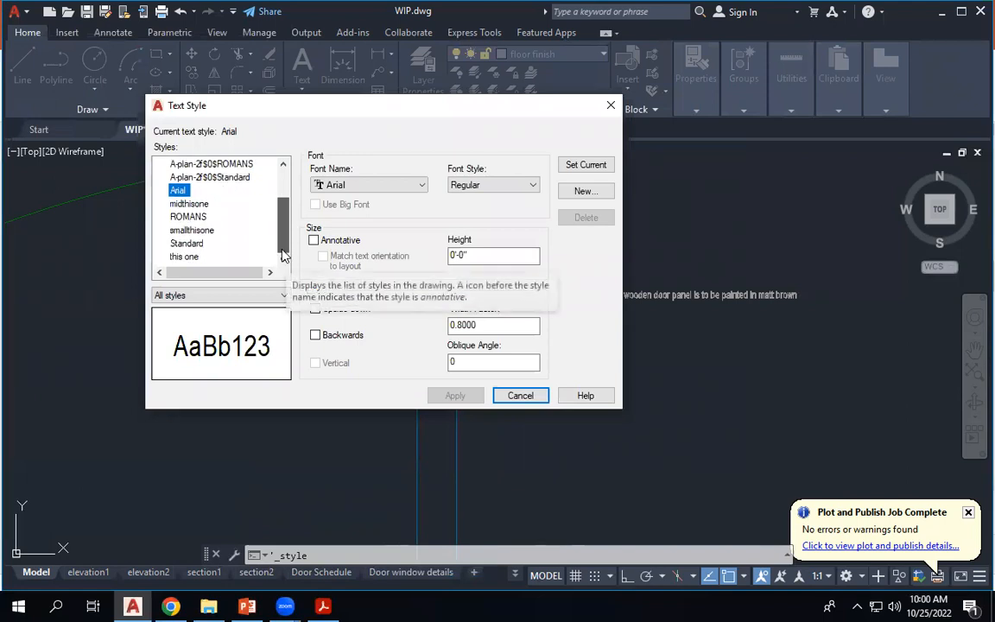
pyautogui.click(600, 191)
pyautogui.write('door details')
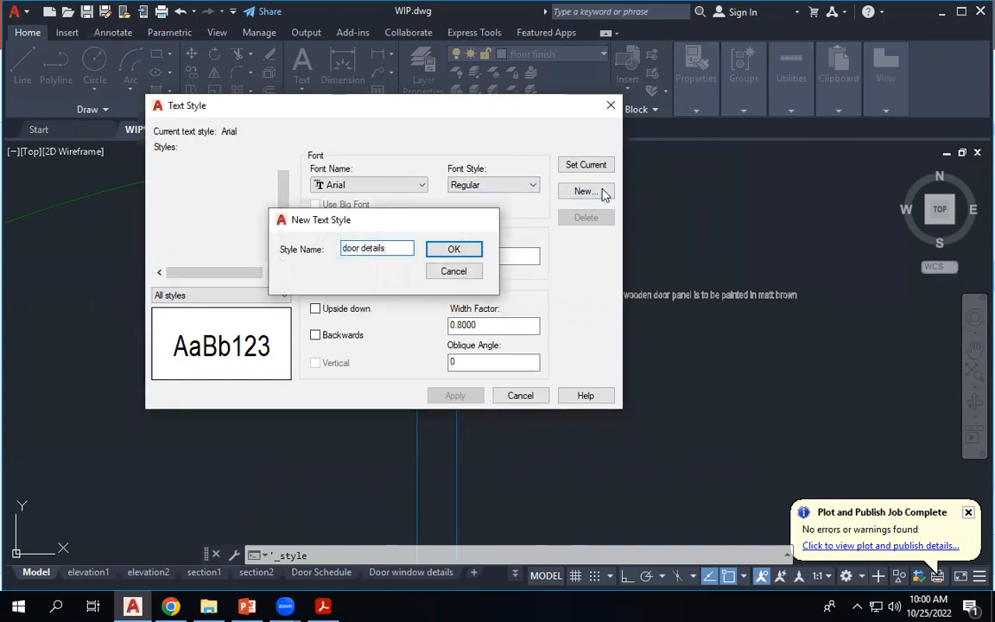
pyautogui.press('Return')
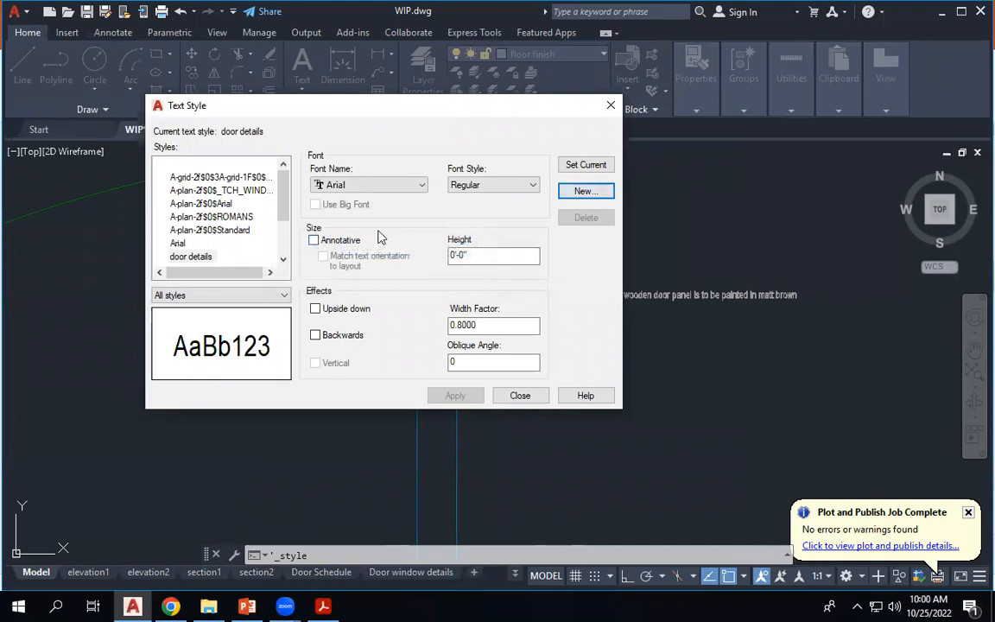
# Set the height of the "door details" text style to 1/8" and close the text style settings.
pyautogui.doubleClick(477, 256)
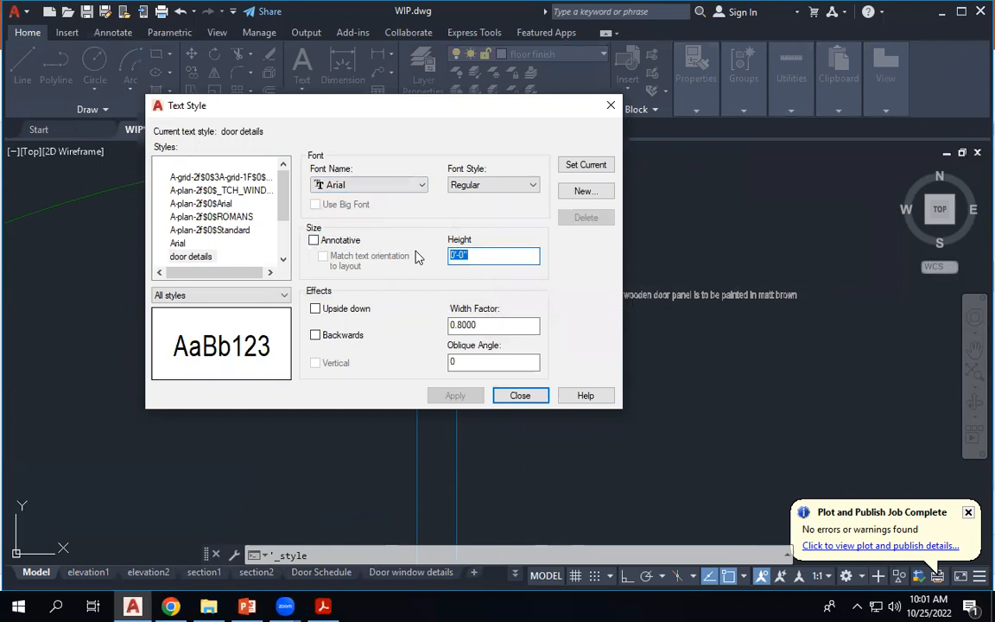
pyautogui.write('1/')
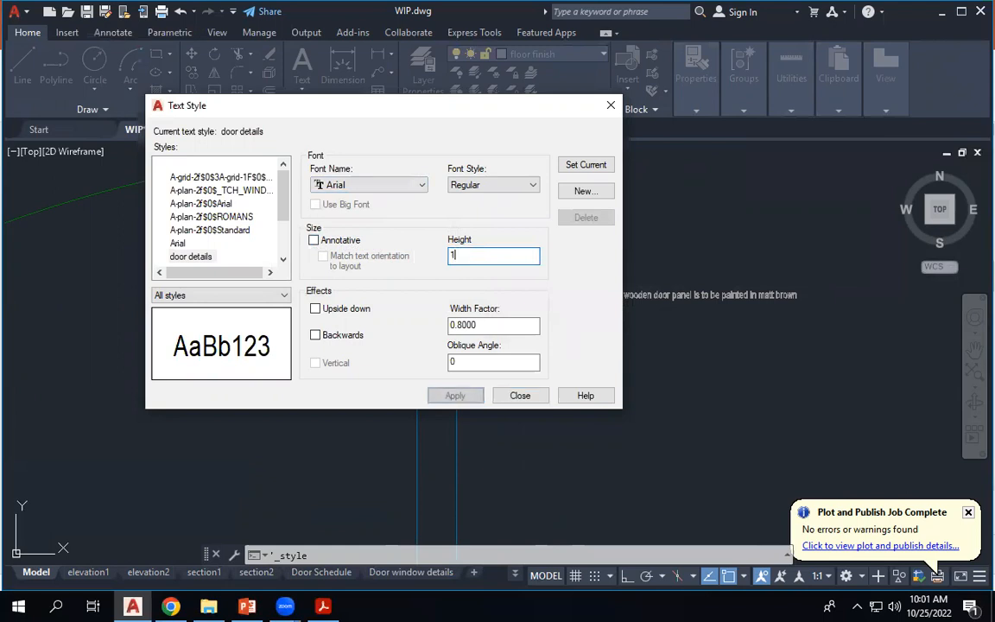
pyautogui.write('8')
pyautogui.press('Return')
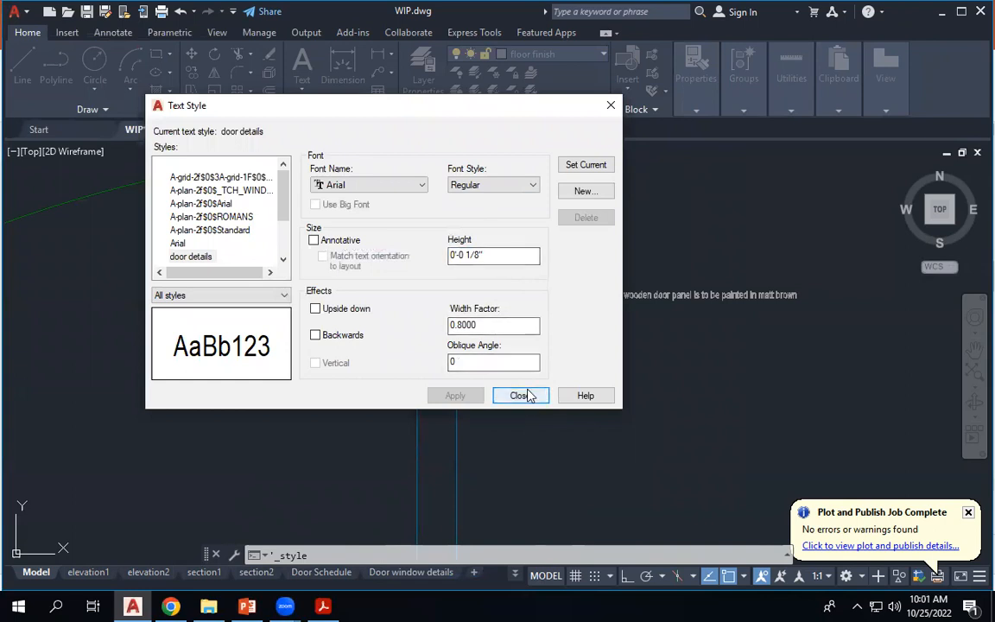
pyautogui.click(177, 258)
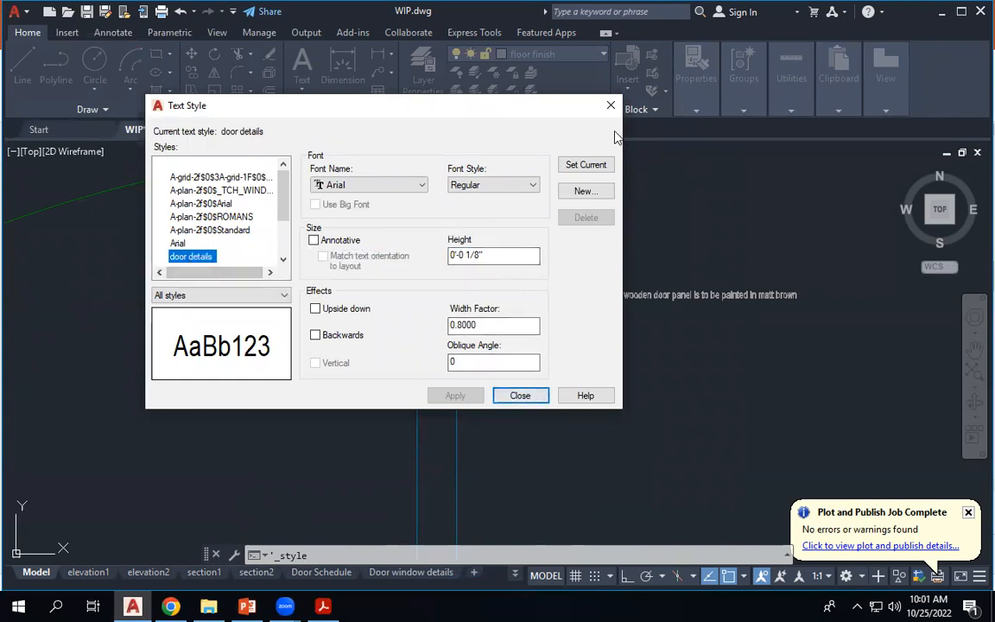
pyautogui.click(521, 394)
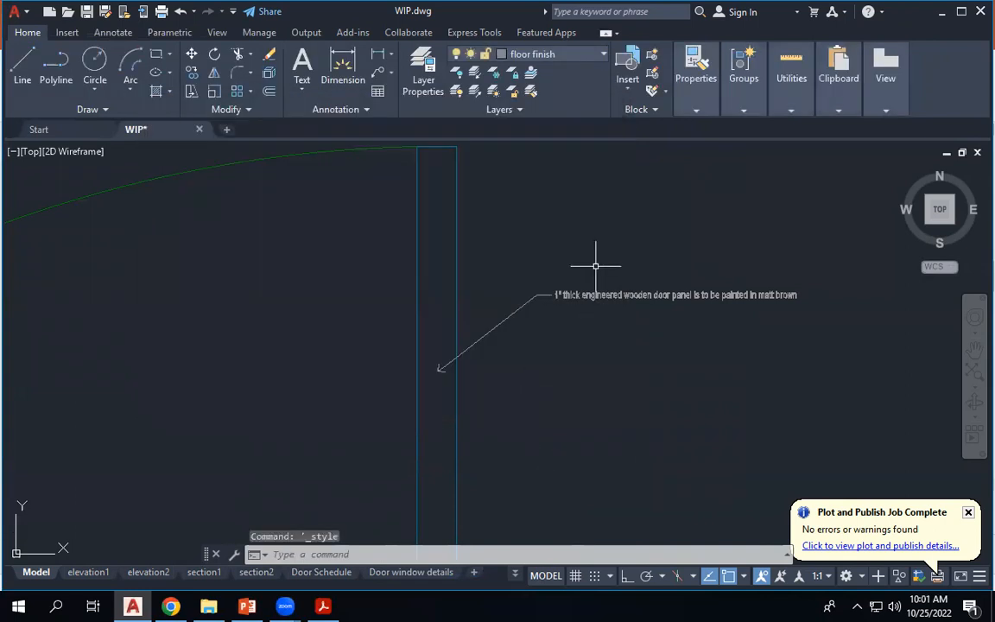
# Set the text style of the "door details" multileader style to "door details" and close the style manager.
pyautogui.click(588, 294)
pyautogui.rightClick(589, 295)
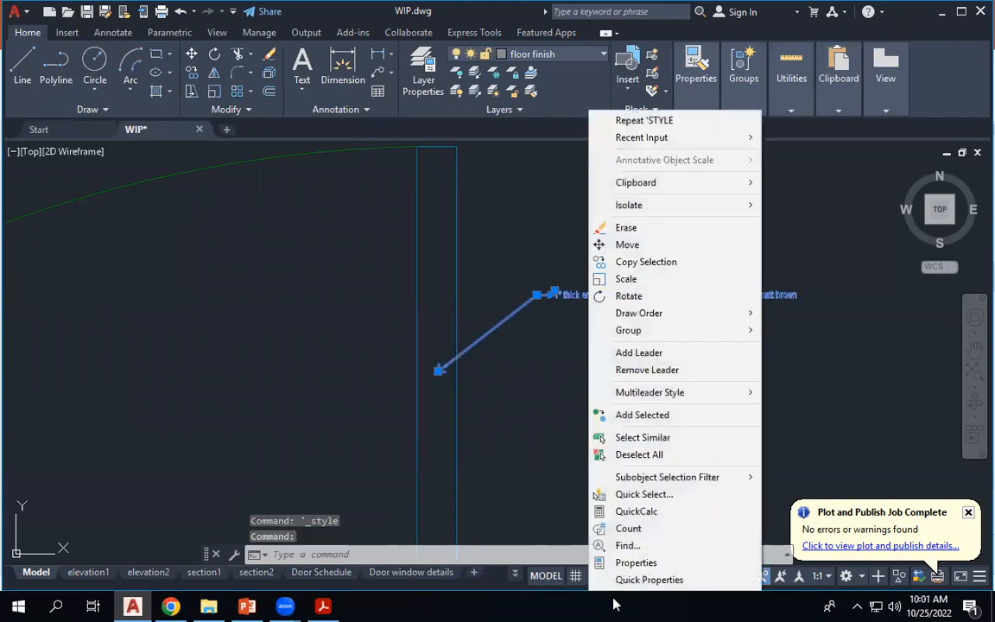
pyautogui.click(643, 559)
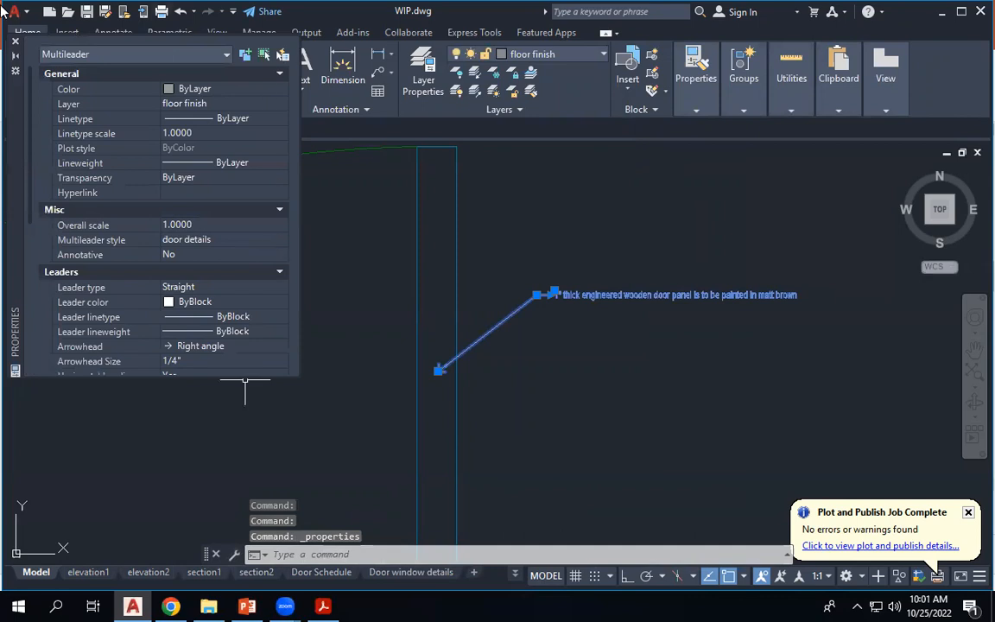
pyautogui.click(14, 40)
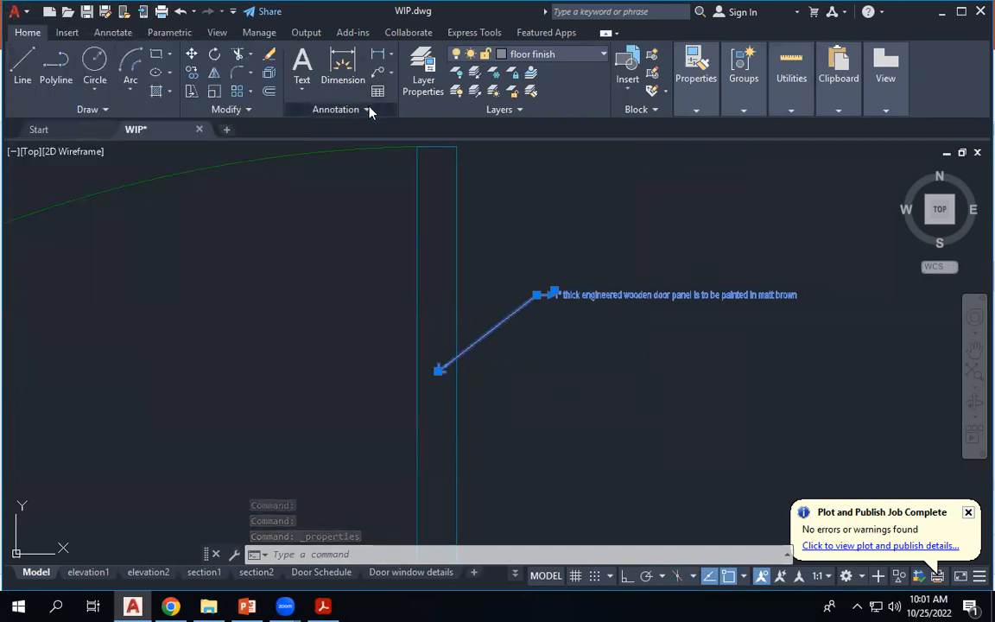
pyautogui.click(368, 109)
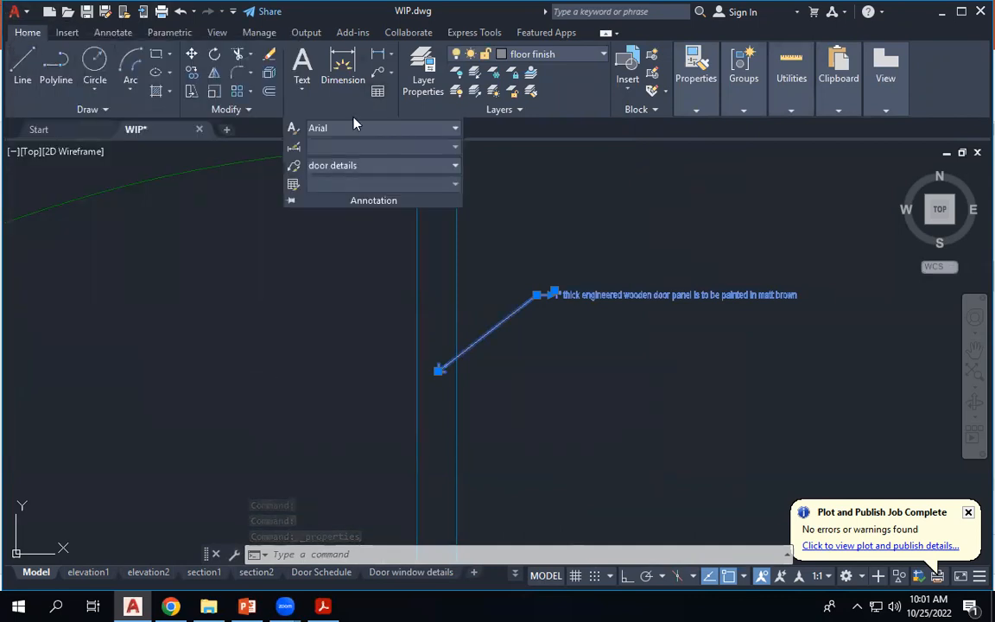
pyautogui.click(294, 171)
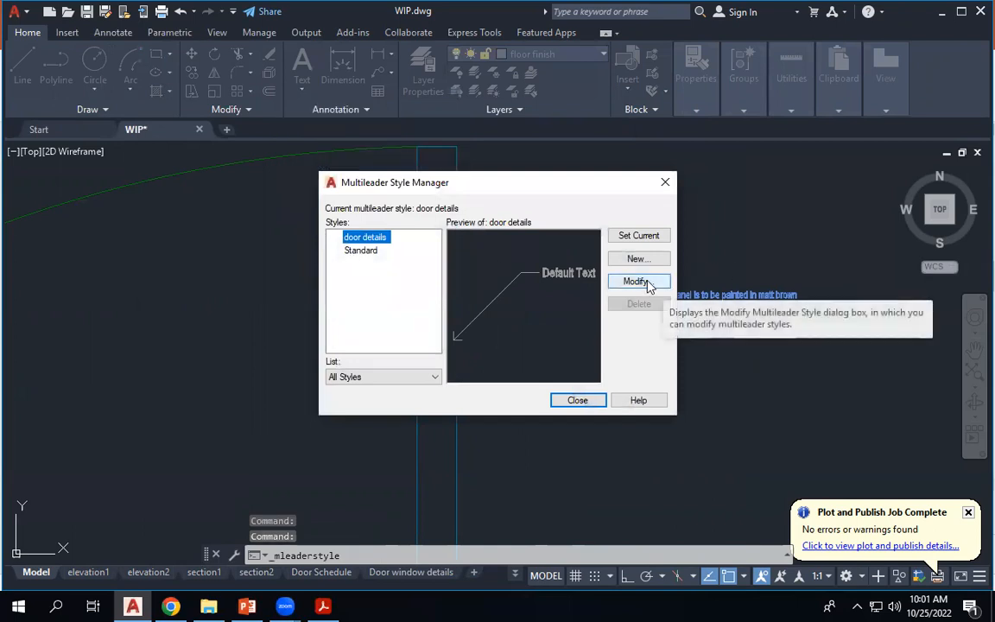
pyautogui.click(647, 282)
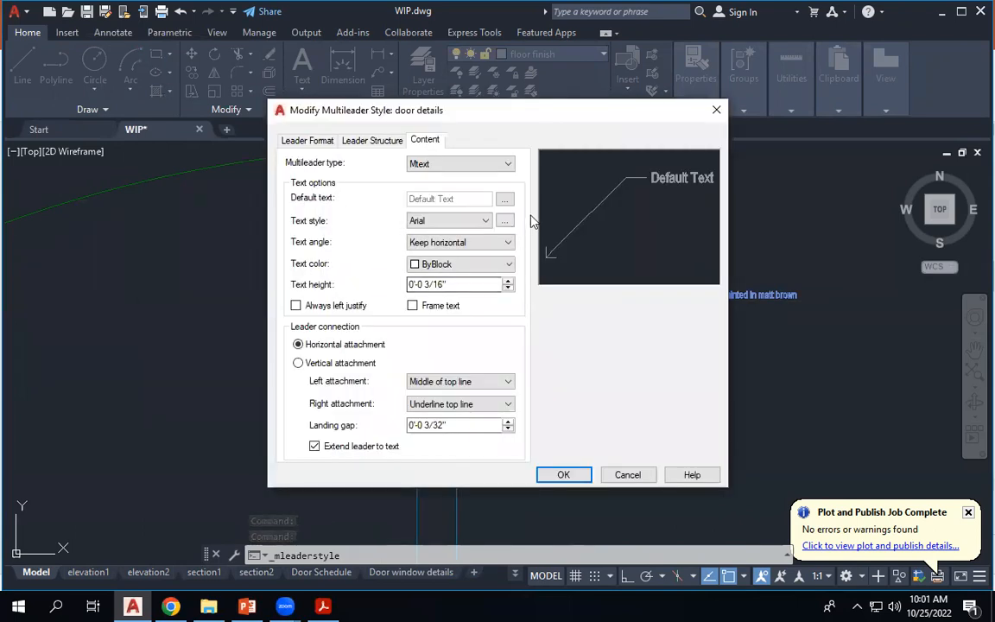
pyautogui.moveTo(513, 116); pyautogui.dragTo(457, 106)
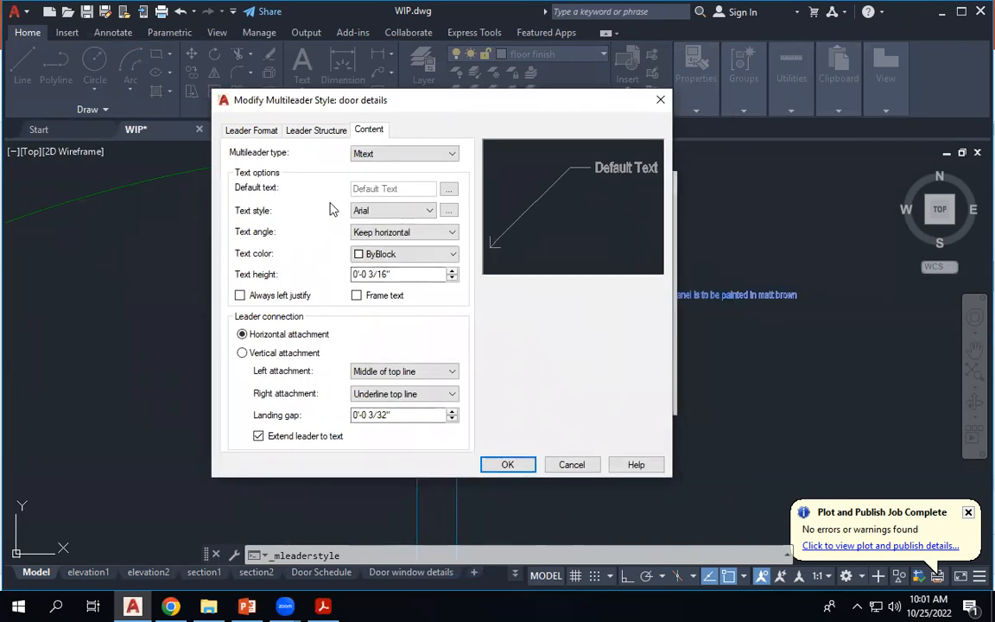
pyautogui.click(425, 210)
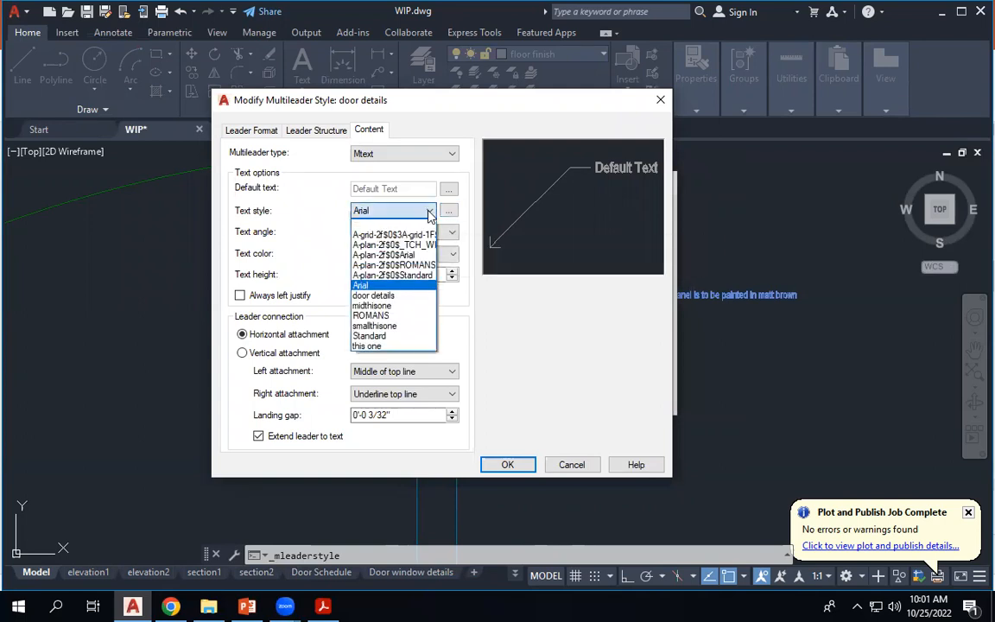
pyautogui.click(391, 295)
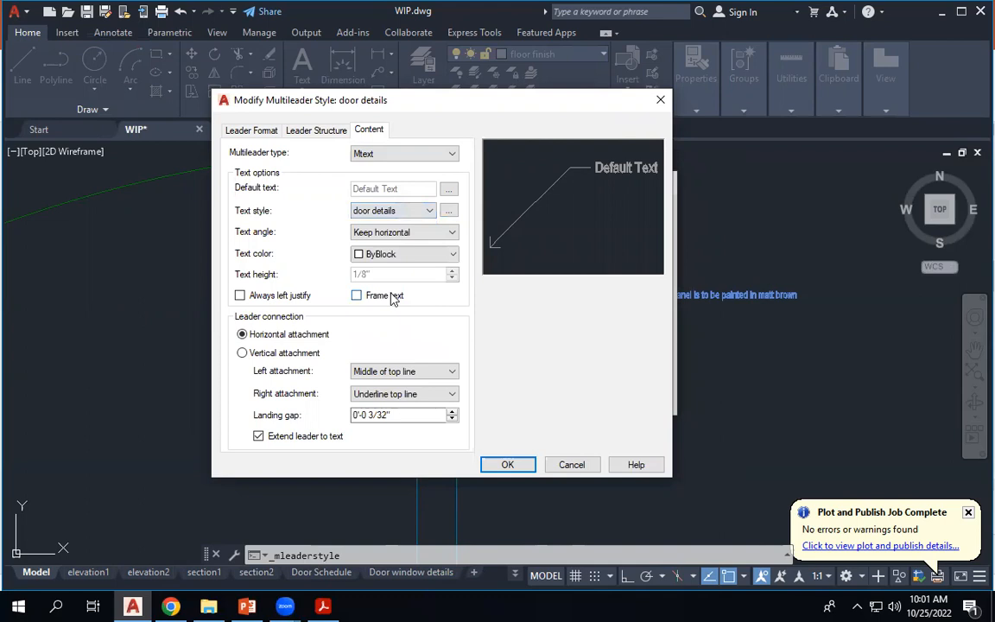
pyautogui.click(508, 465)
pyautogui.click(577, 398)
# Set the height of the "door details" text style to 1/2" and apply it.
pyautogui.scroll(5, 588, 288)
pyautogui.scroll(-3, 582, 304)
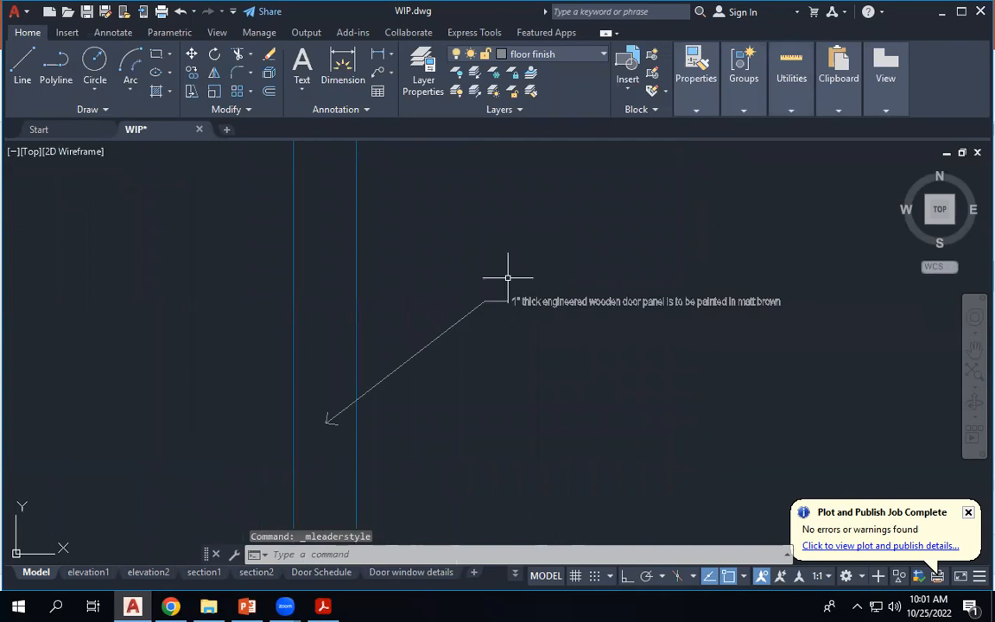
pyautogui.click(361, 111)
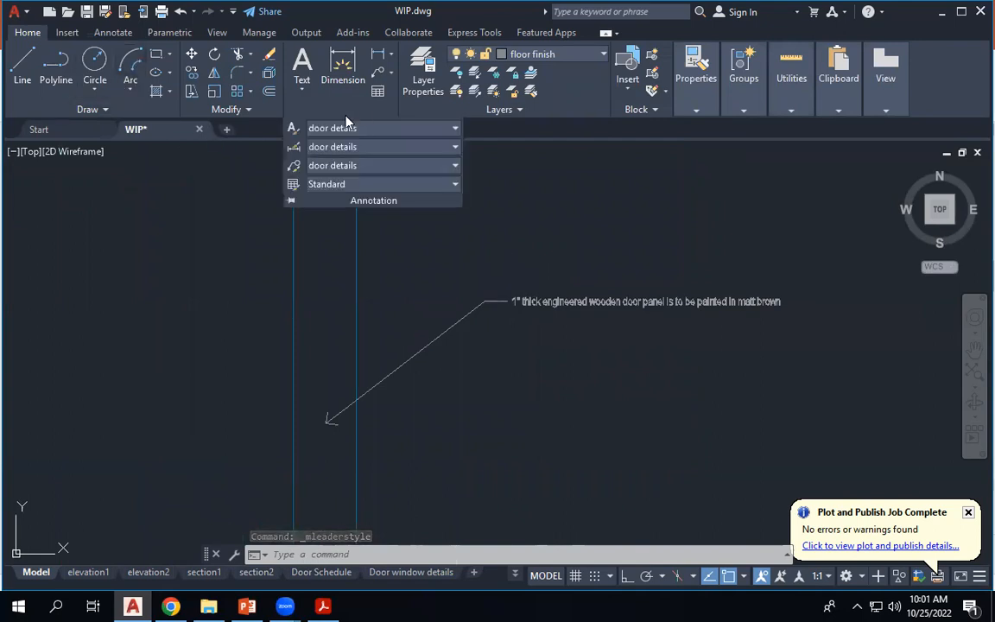
pyautogui.click(294, 128)
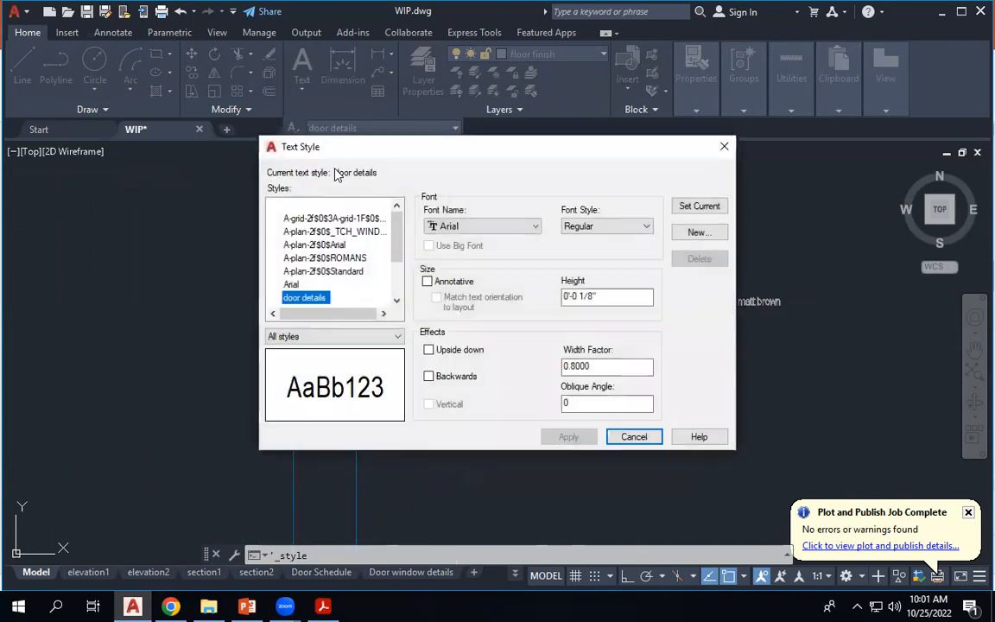
pyautogui.moveTo(384, 145); pyautogui.dragTo(228, 30)
pyautogui.click(434, 181)
pyautogui.press('BackSpace')
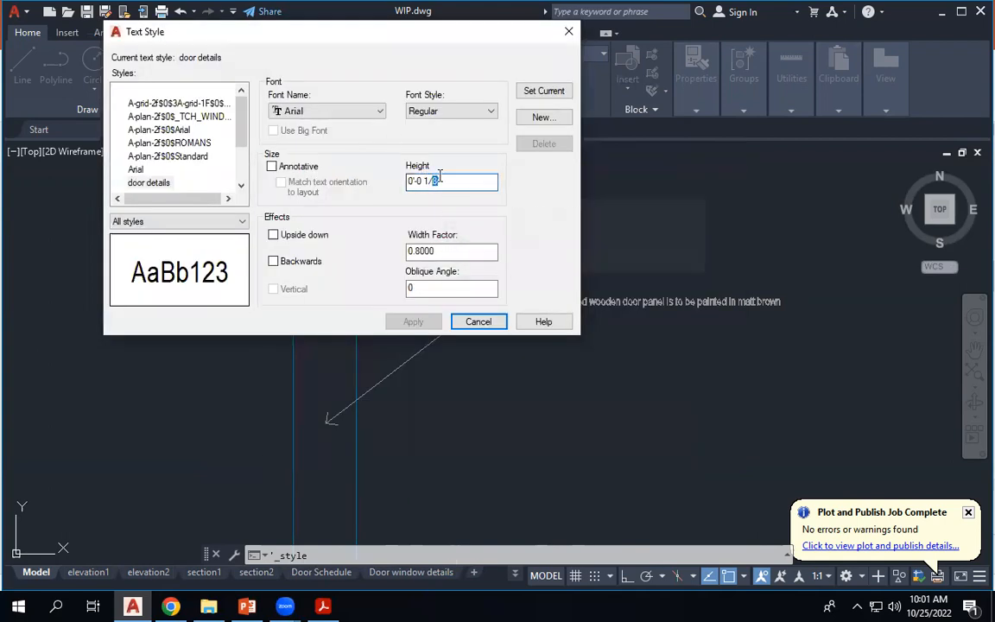
pyautogui.write('2')
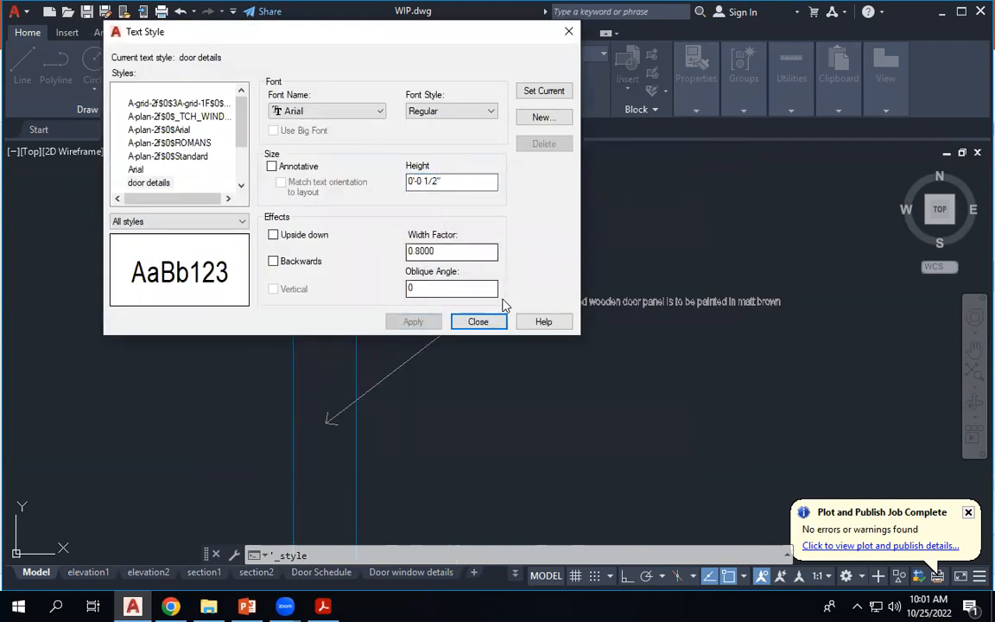
pyautogui.click(478, 322)
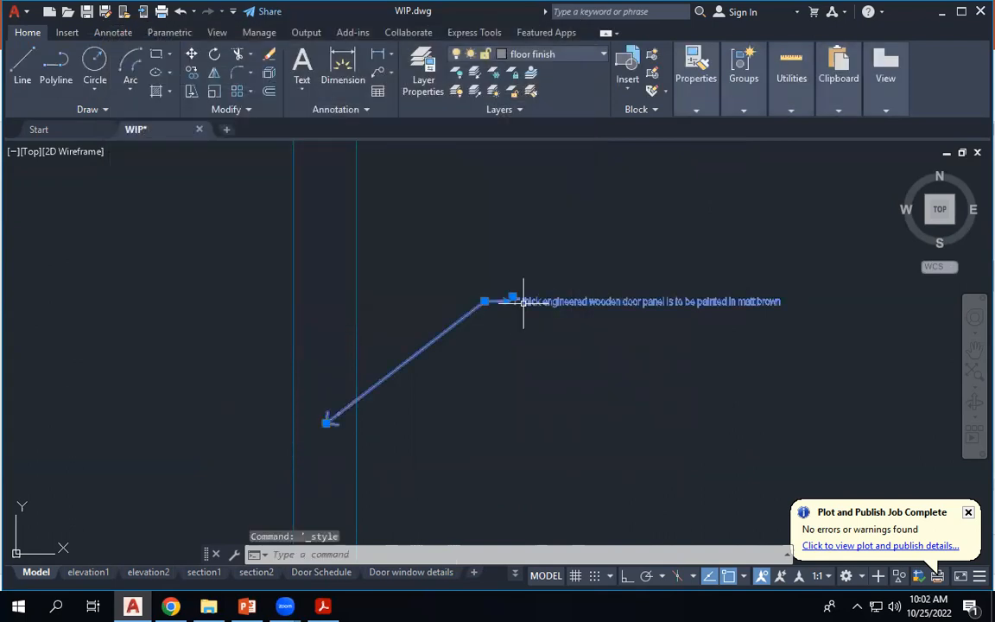
# Examine the text style and text height in the properties of the door panel leader note.
pyautogui.click(517, 304)
pyautogui.rightClick(523, 304)
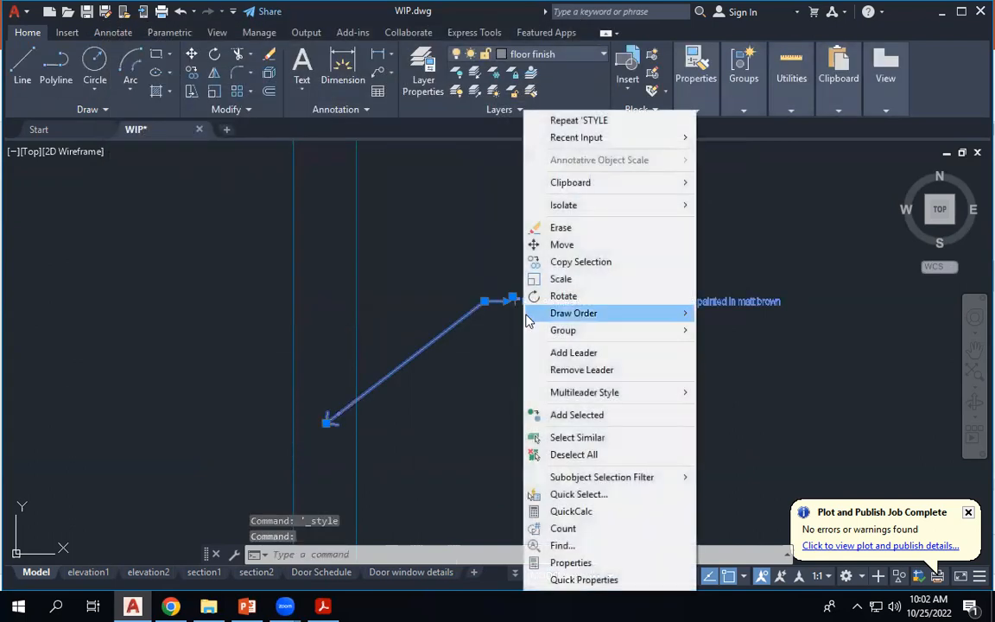
pyautogui.click(566, 563)
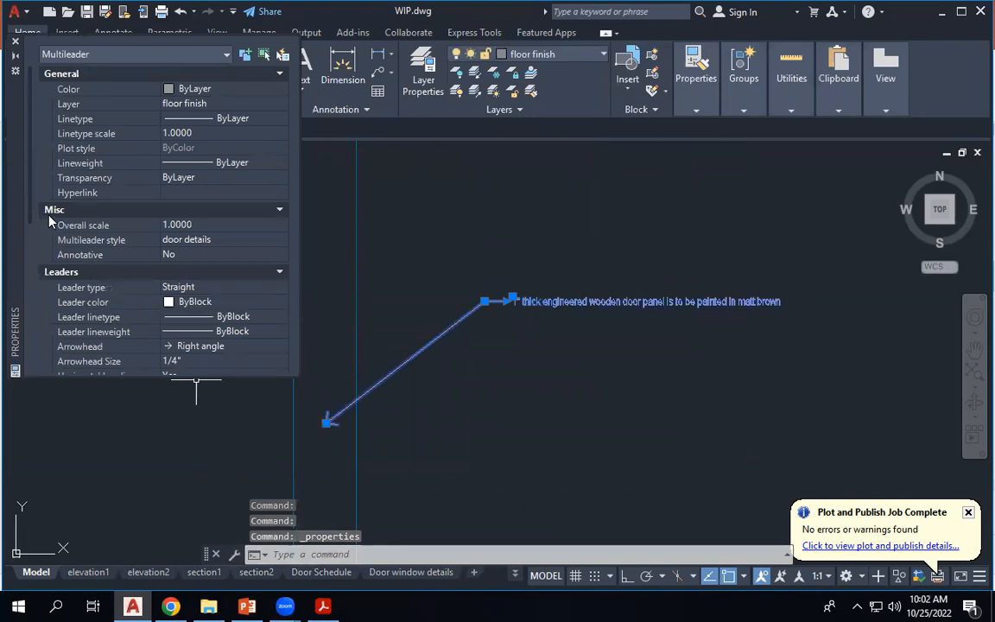
pyautogui.scroll(-4, 178, 285)
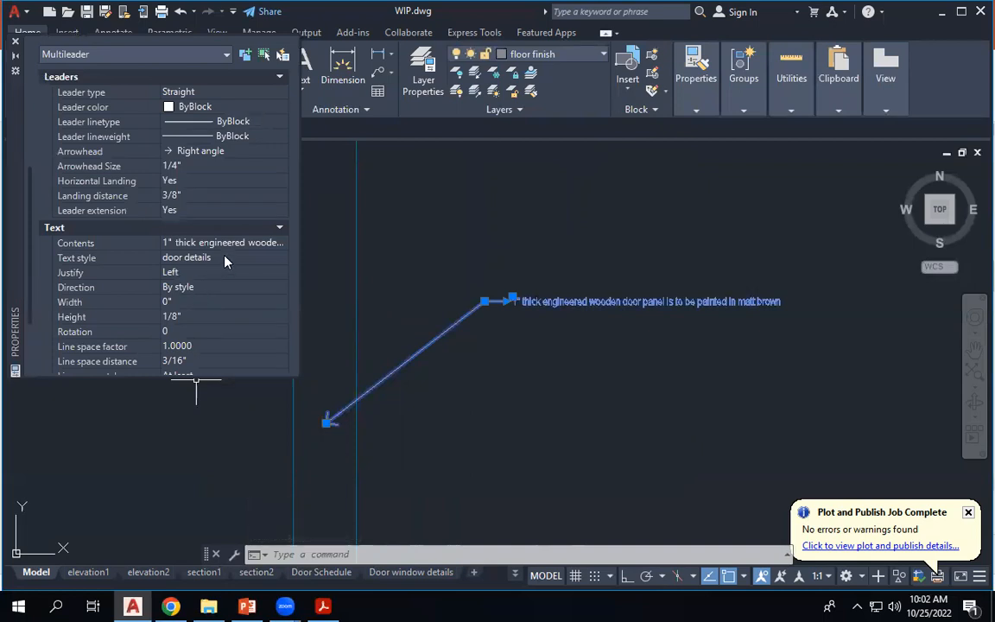
pyautogui.press('Escape')
pyautogui.press('Escape')
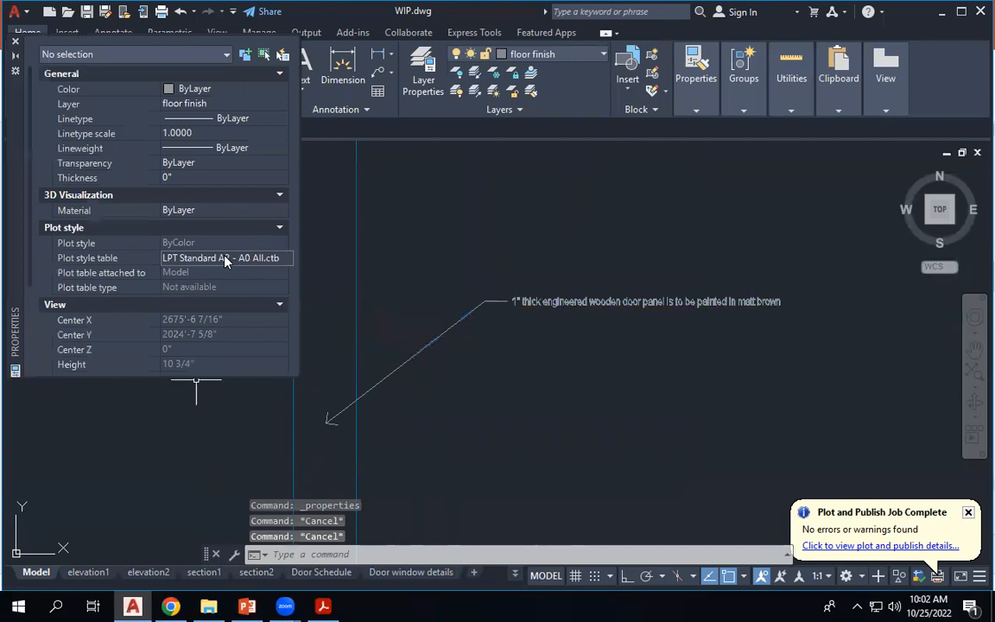
pyautogui.click(582, 298)
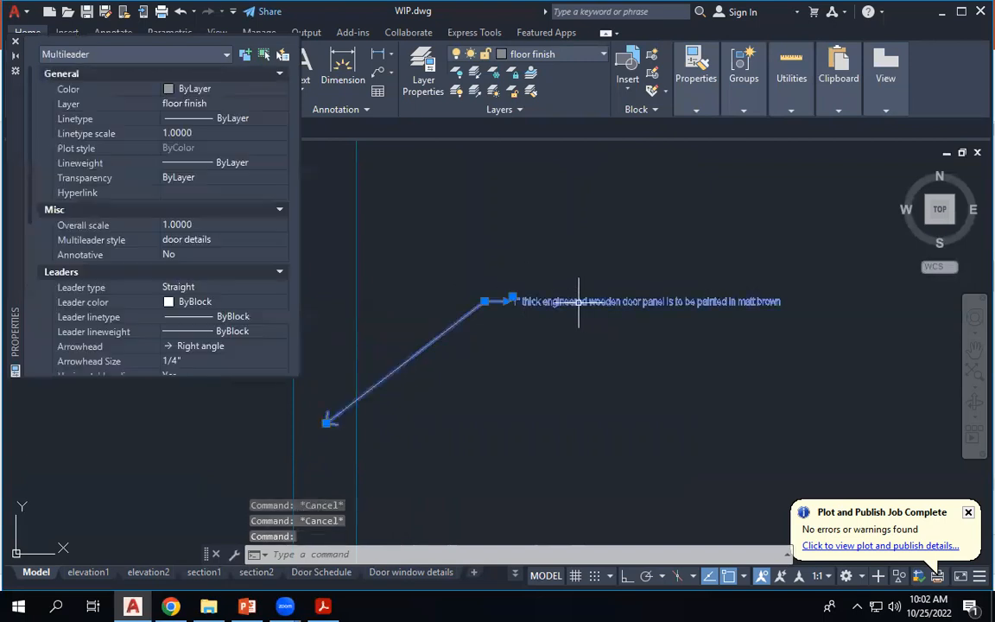
pyautogui.scroll(-6, 220, 300)
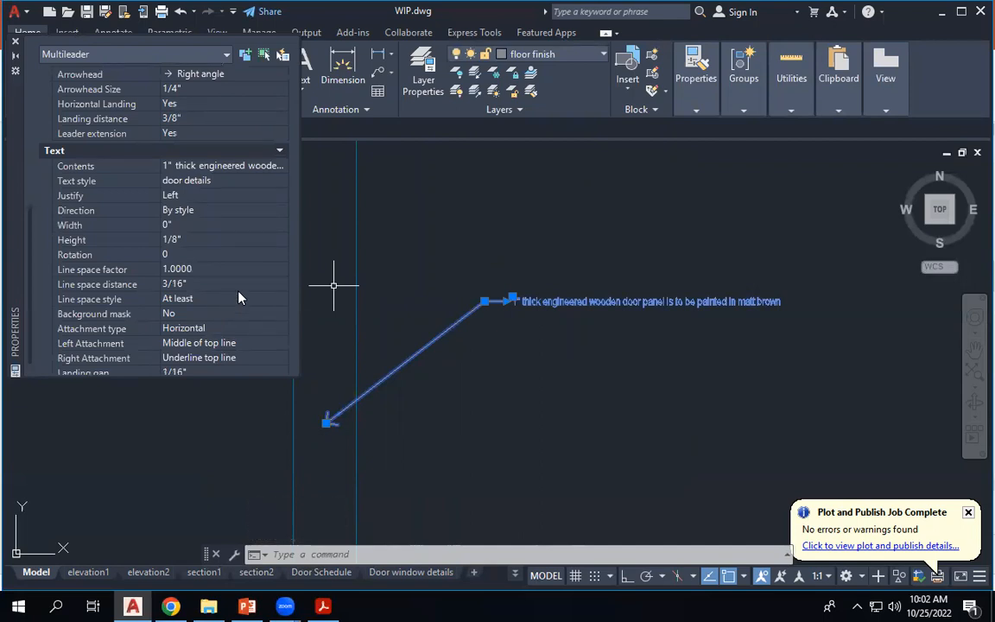
pyautogui.press('Escape')
pyautogui.press('Escape')
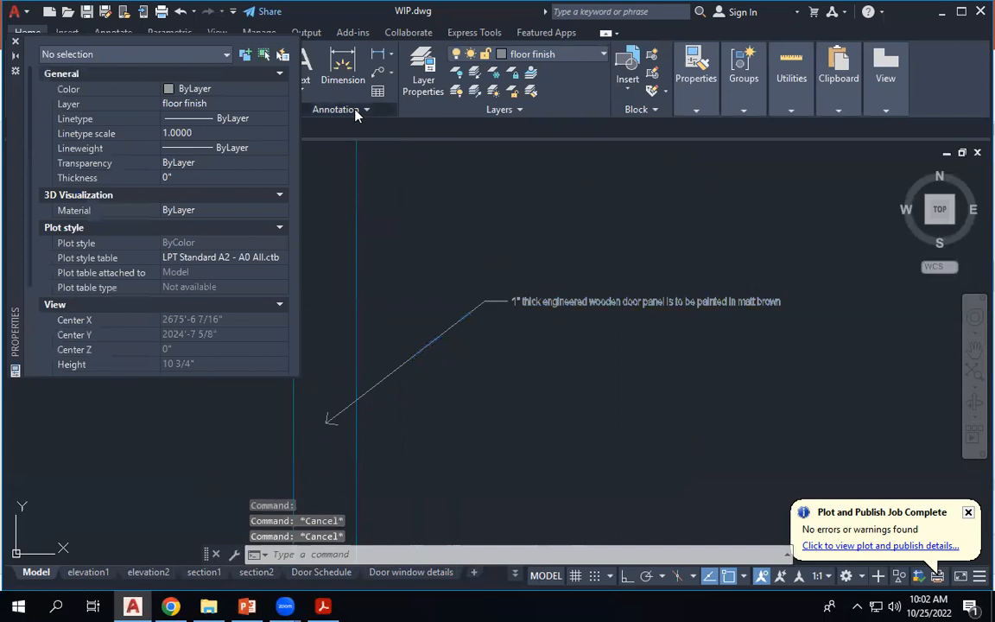
pyautogui.click(355, 111)
pyautogui.click(293, 129)
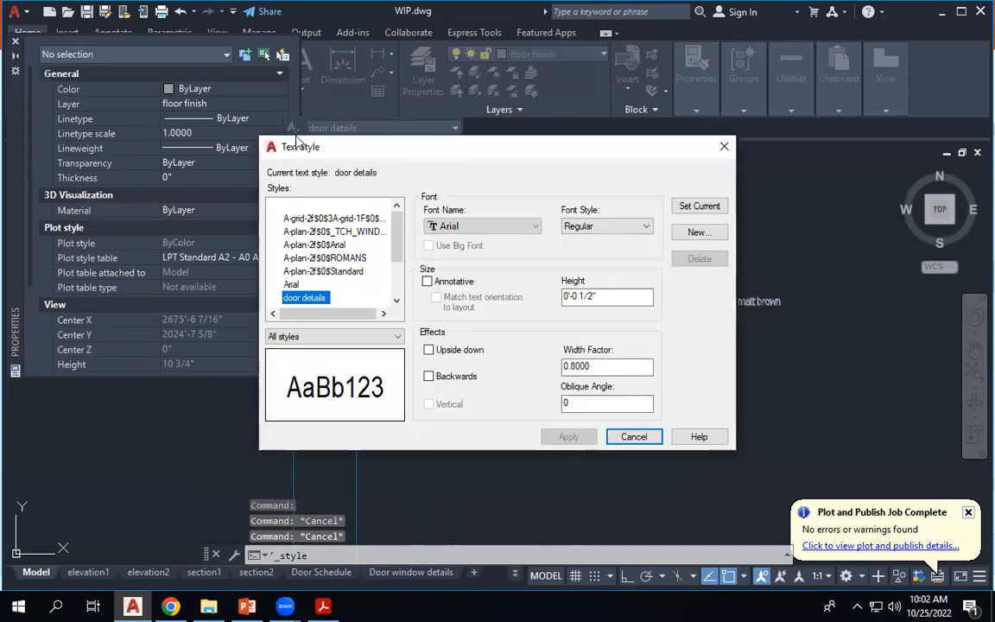
pyautogui.doubleClick(588, 296)
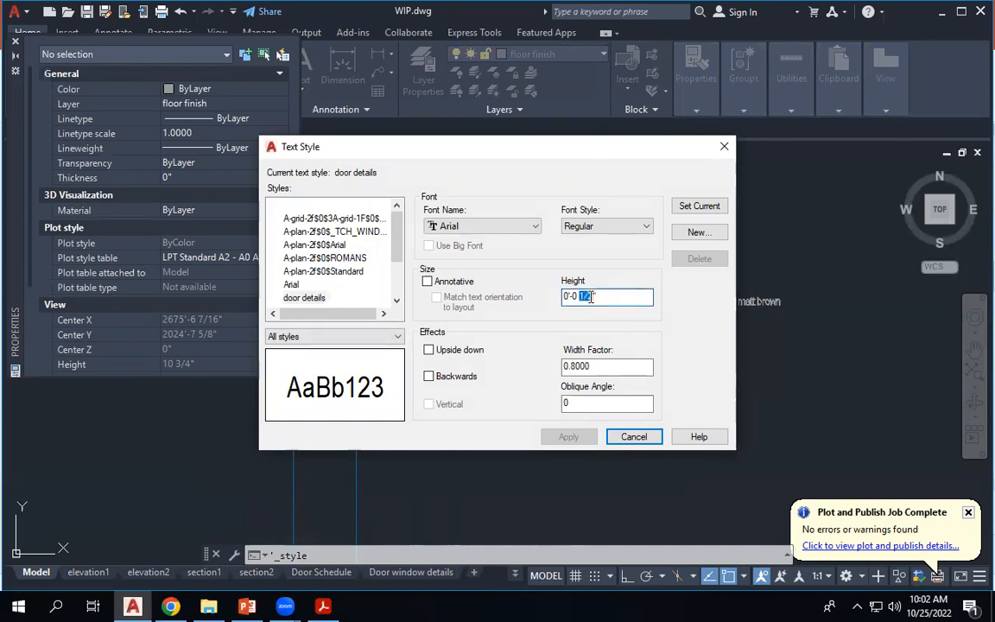
pyautogui.write('1')
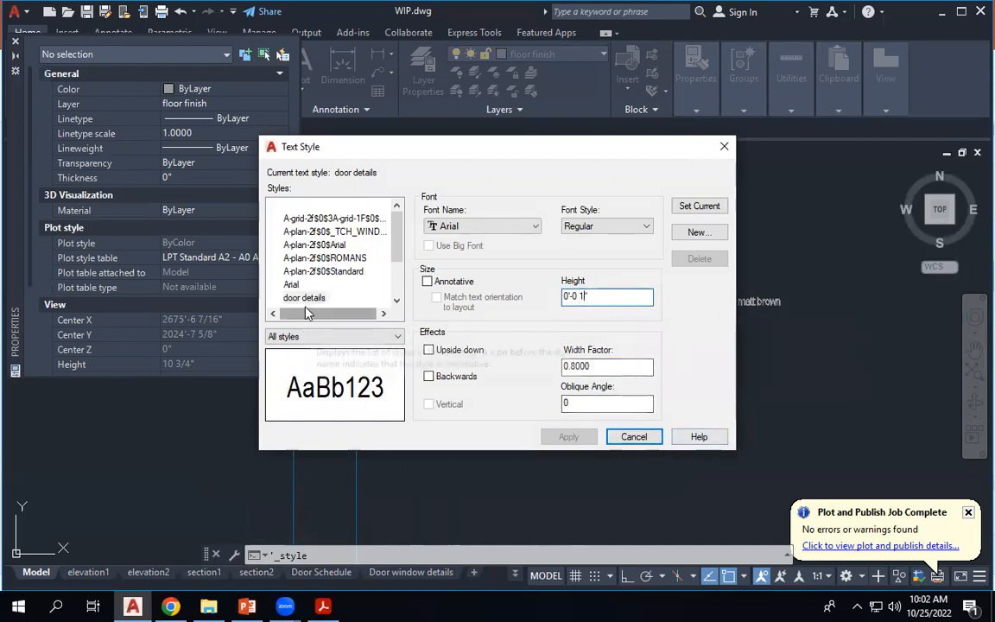
pyautogui.click(326, 299)
pyautogui.click(577, 337)
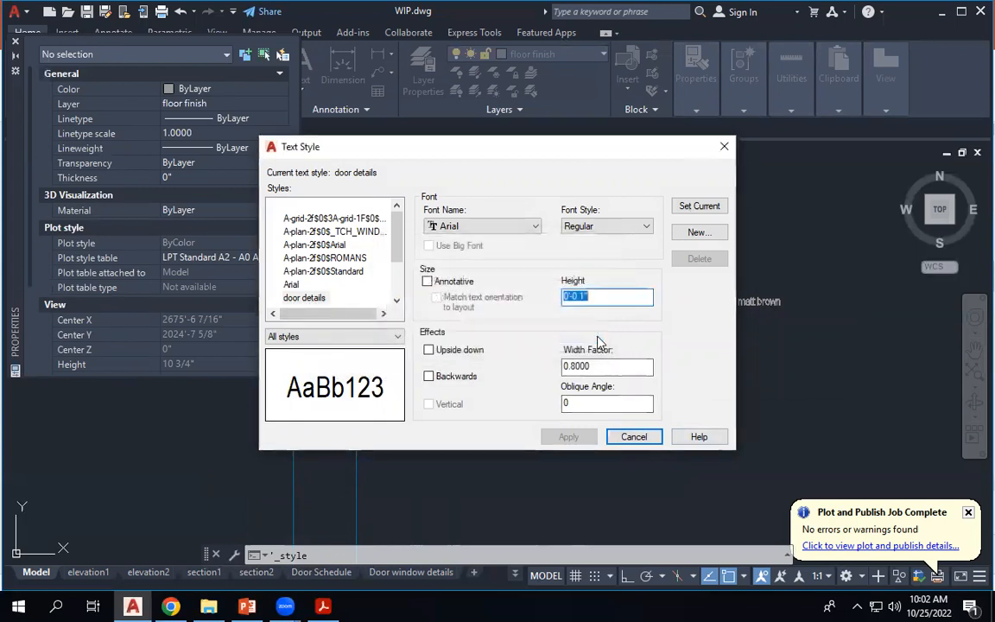
pyautogui.press('Escape')
# Set the height of the "door details" text style to 1", apply it and close the text style settings.
pyautogui.click(294, 110)
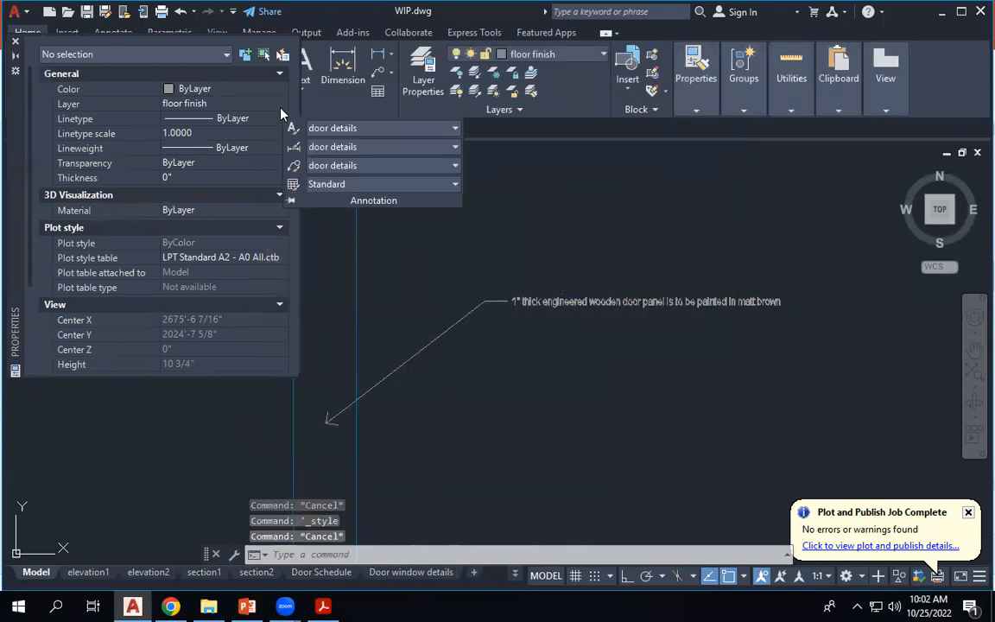
pyautogui.click(294, 129)
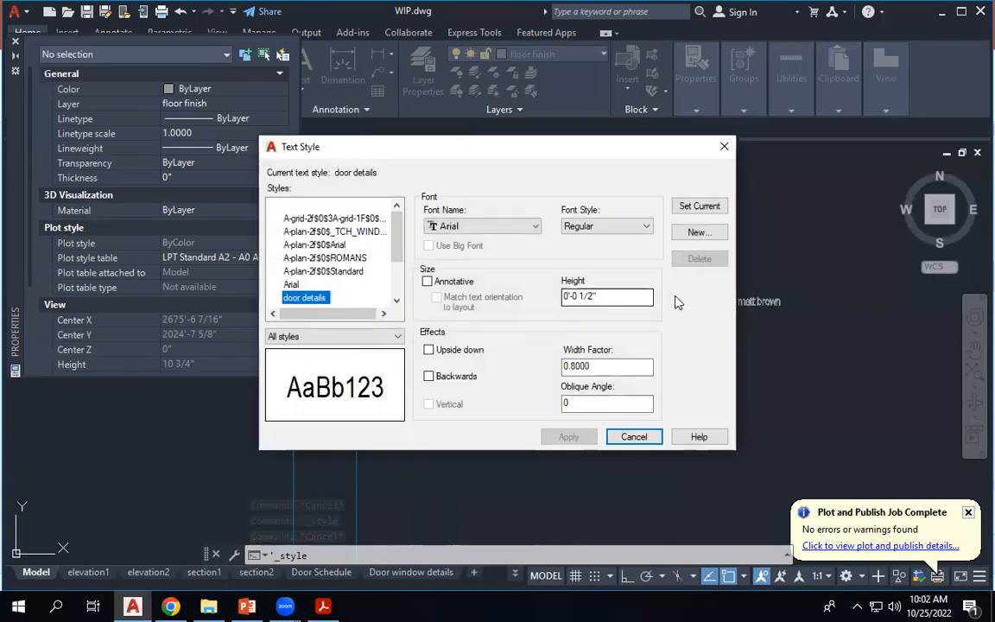
pyautogui.moveTo(629, 300); pyautogui.dragTo(298, 299)
pyautogui.write('1"')
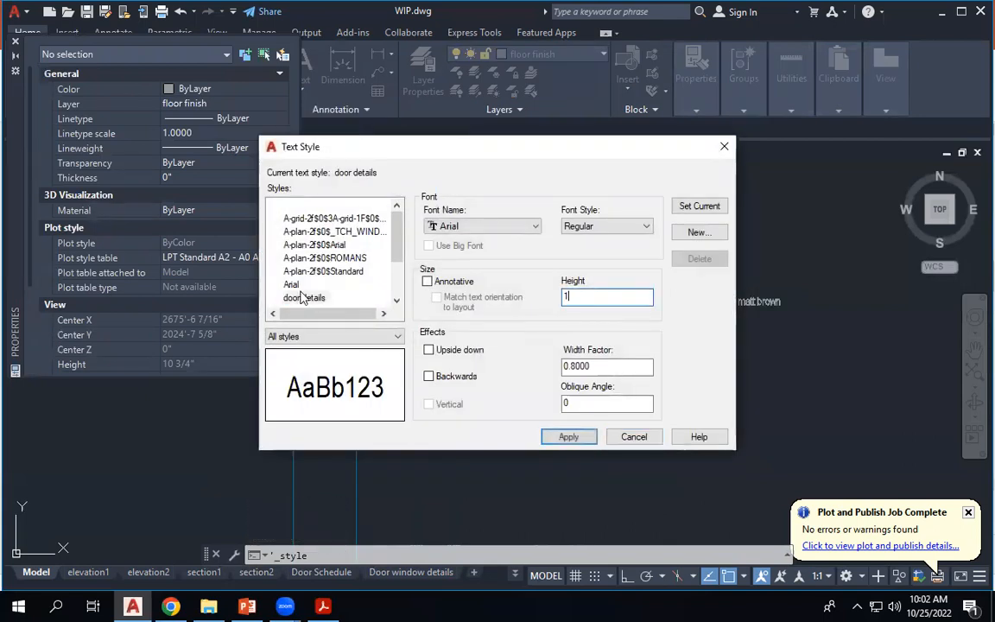
pyautogui.click(568, 436)
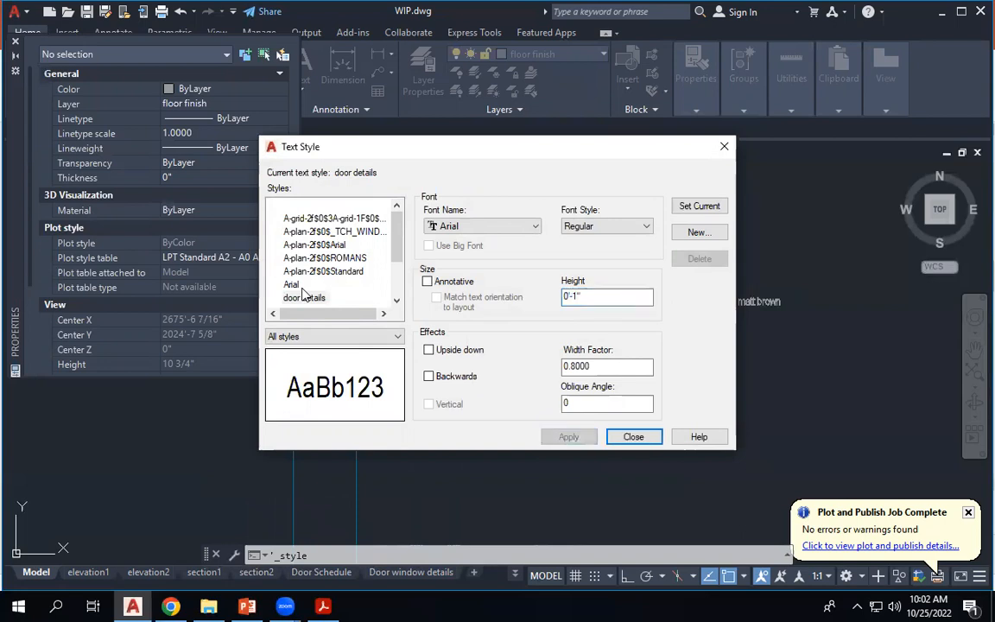
pyautogui.click(636, 439)
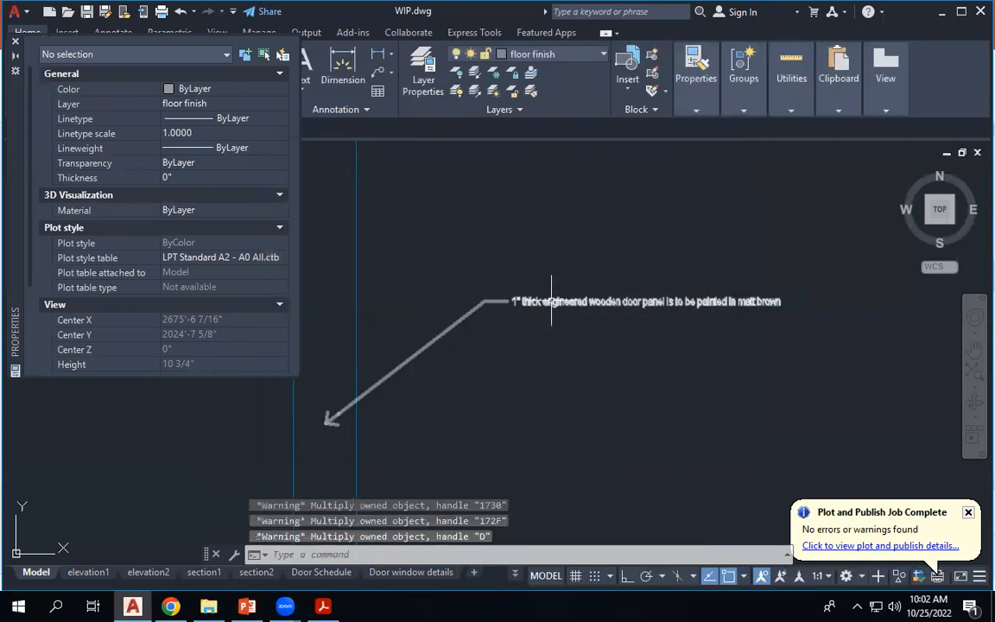
# Reassign the "door details" text style in the "door details" multileader style and close the style manager.
pyautogui.click(552, 301)
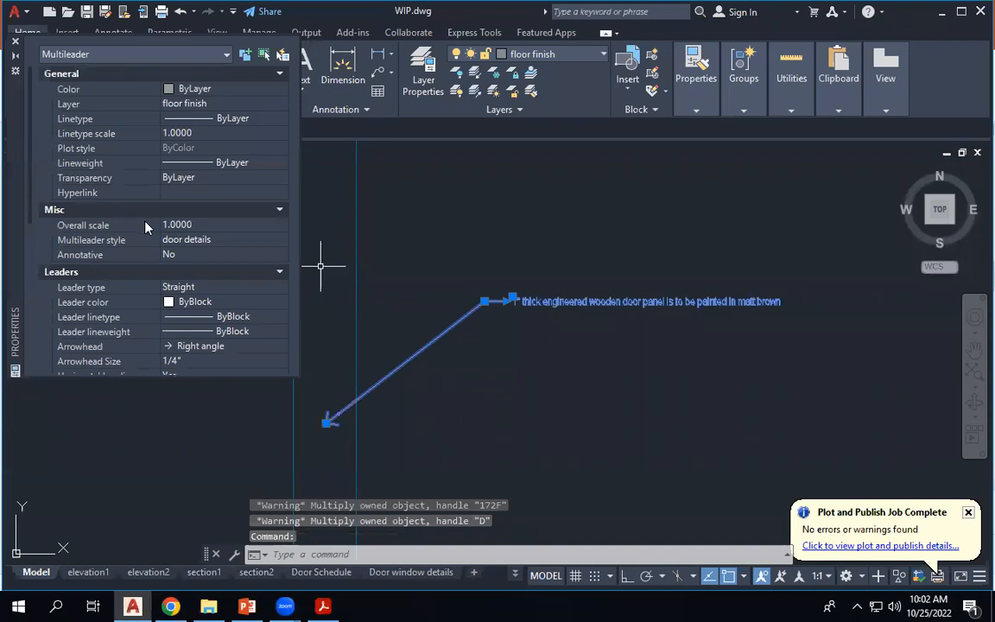
pyautogui.press('Escape')
pyautogui.click(330, 108)
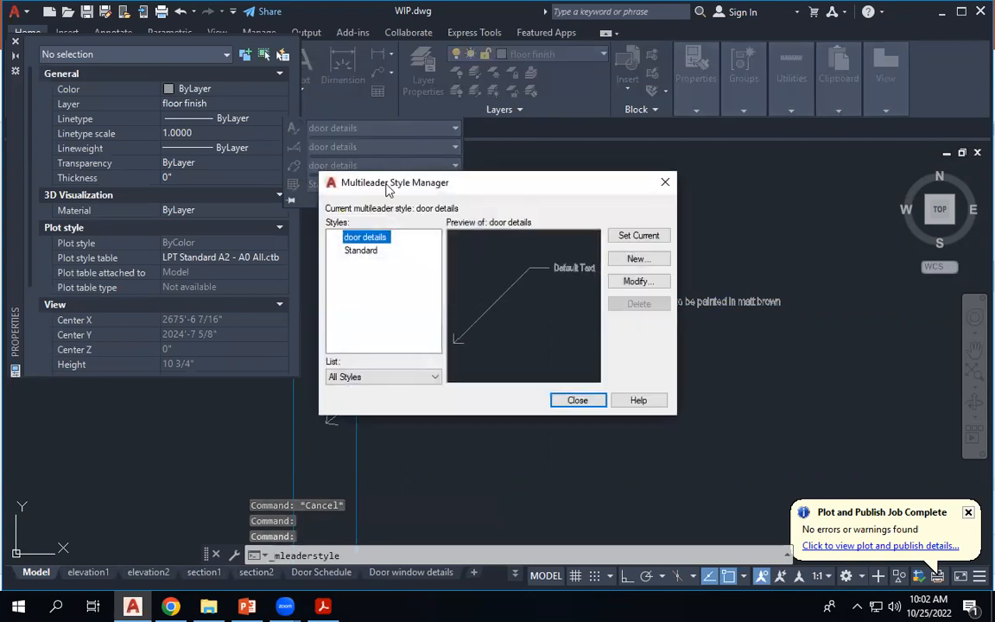
pyautogui.click(636, 282)
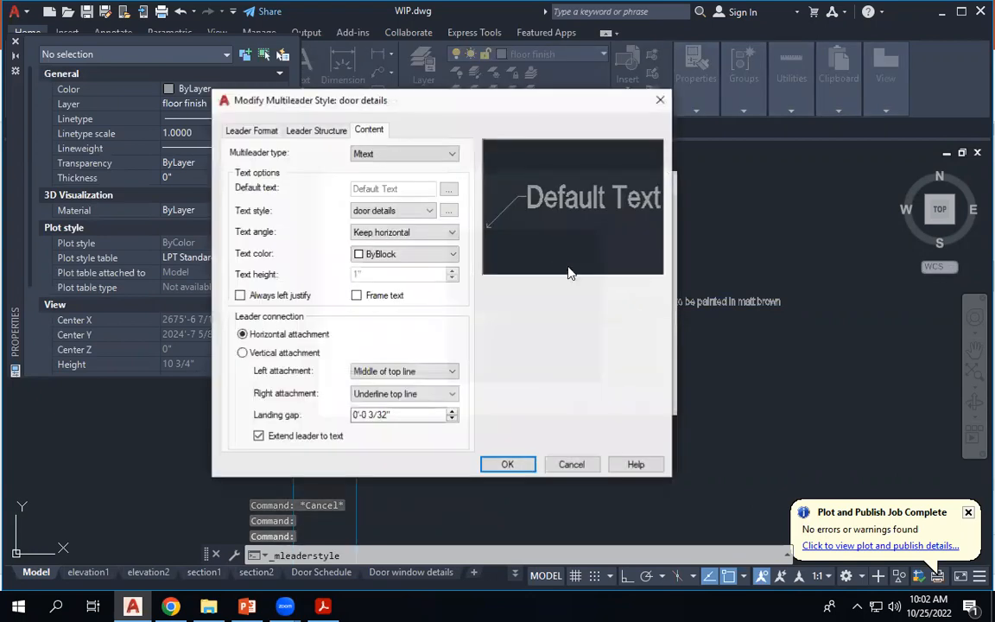
pyautogui.click(405, 211)
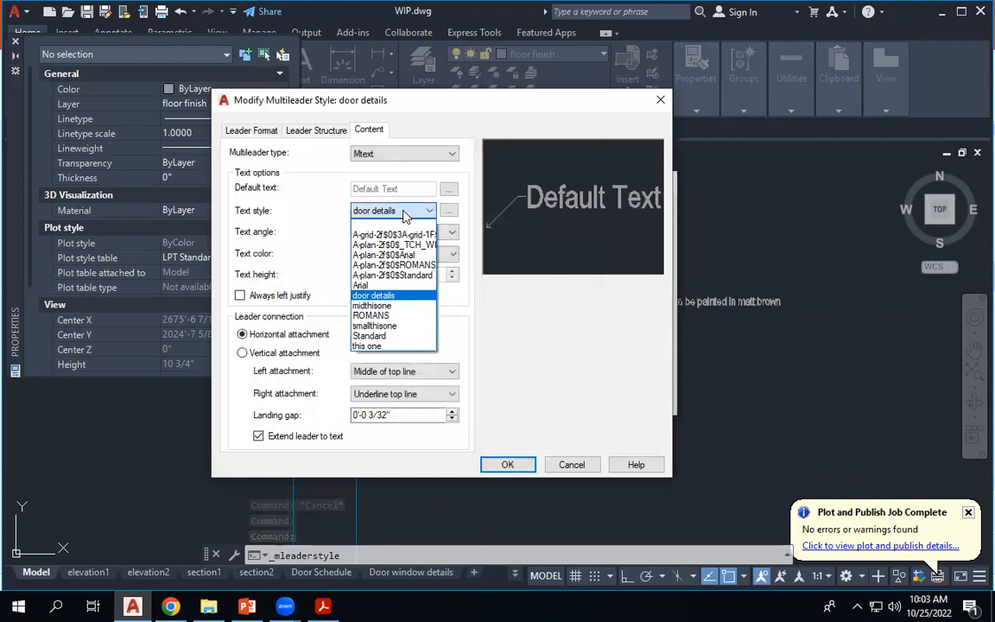
pyautogui.click(394, 295)
pyautogui.click(448, 212)
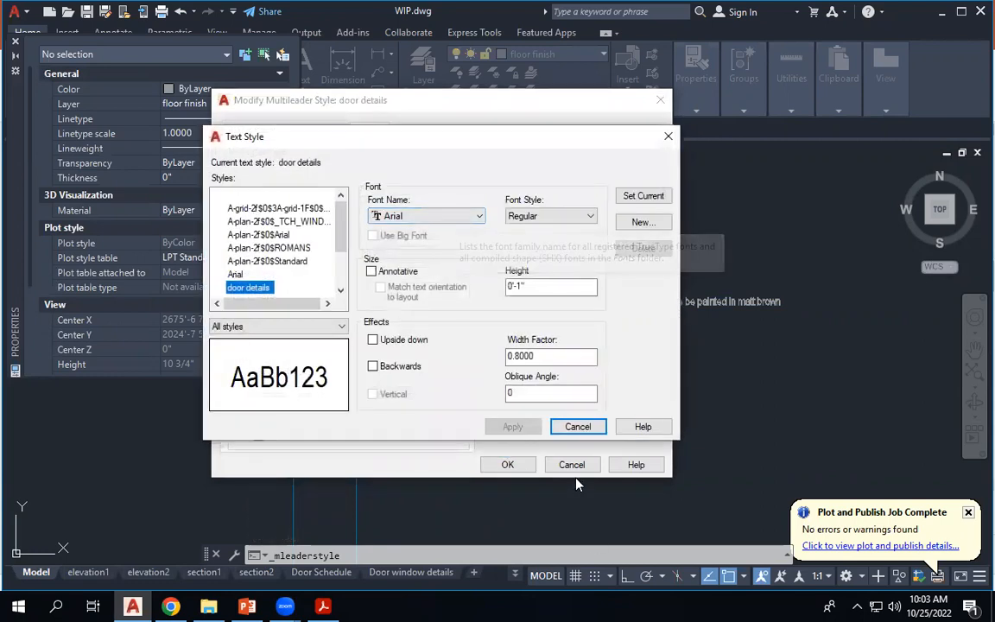
pyautogui.click(581, 430)
pyautogui.click(515, 466)
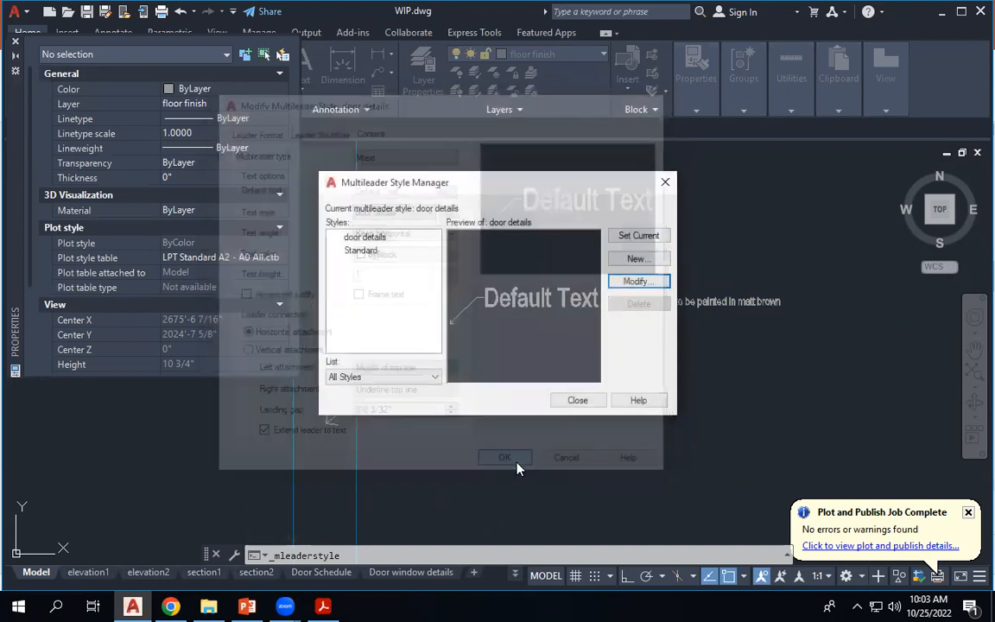
pyautogui.click(574, 402)
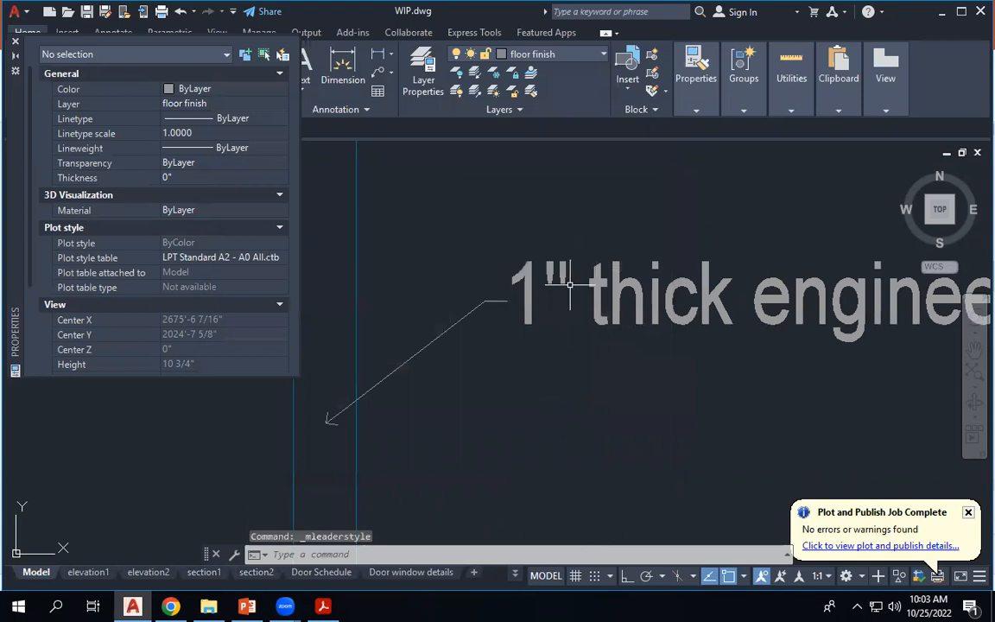
# Close the object properties and match the timber frame and architrave leader notes to the door panel note with MATCHPROP.
pyautogui.scroll(-5, 570, 277)
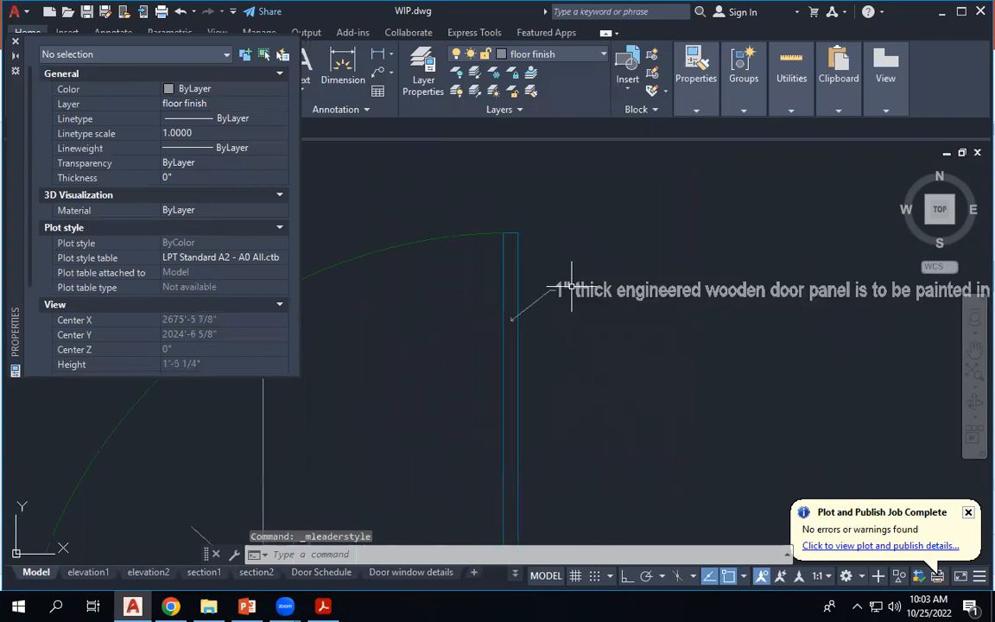
pyautogui.click(14, 41)
pyautogui.scroll(-3, 513, 177)
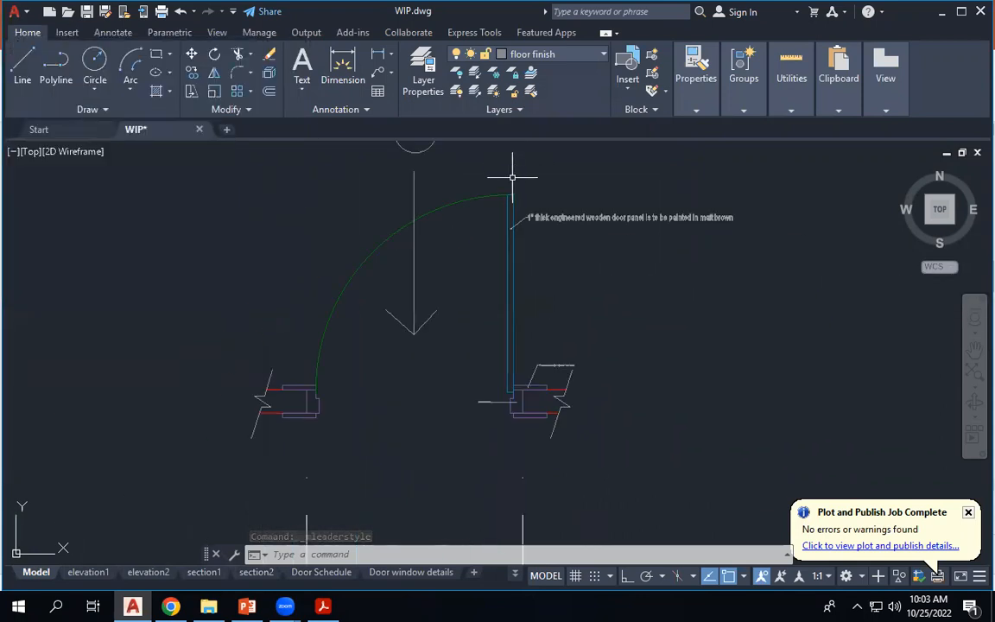
pyautogui.scroll(2, 513, 177)
pyautogui.scroll(-2, 513, 177)
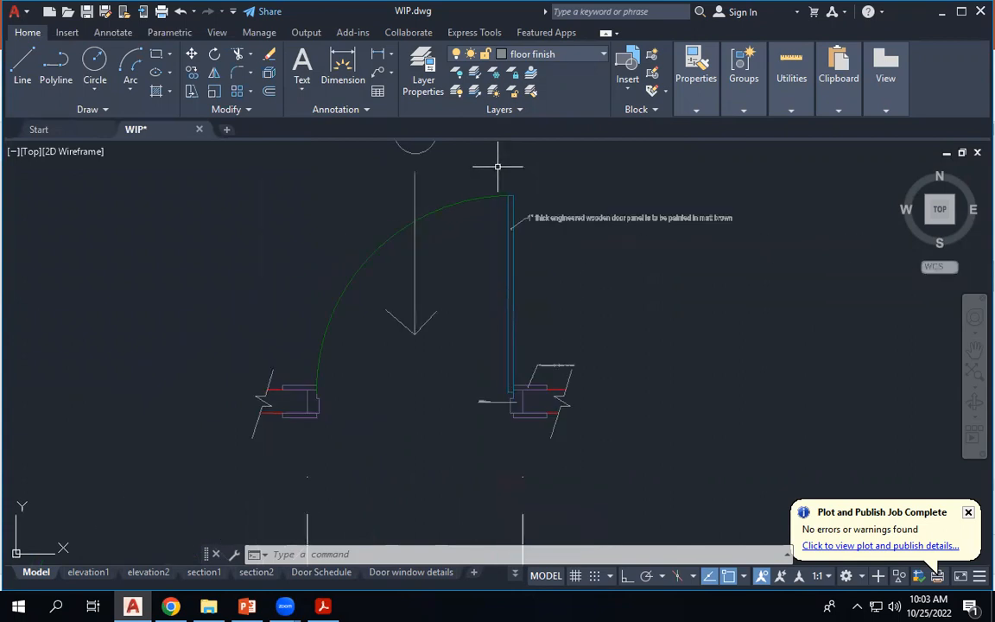
pyautogui.write('MA')
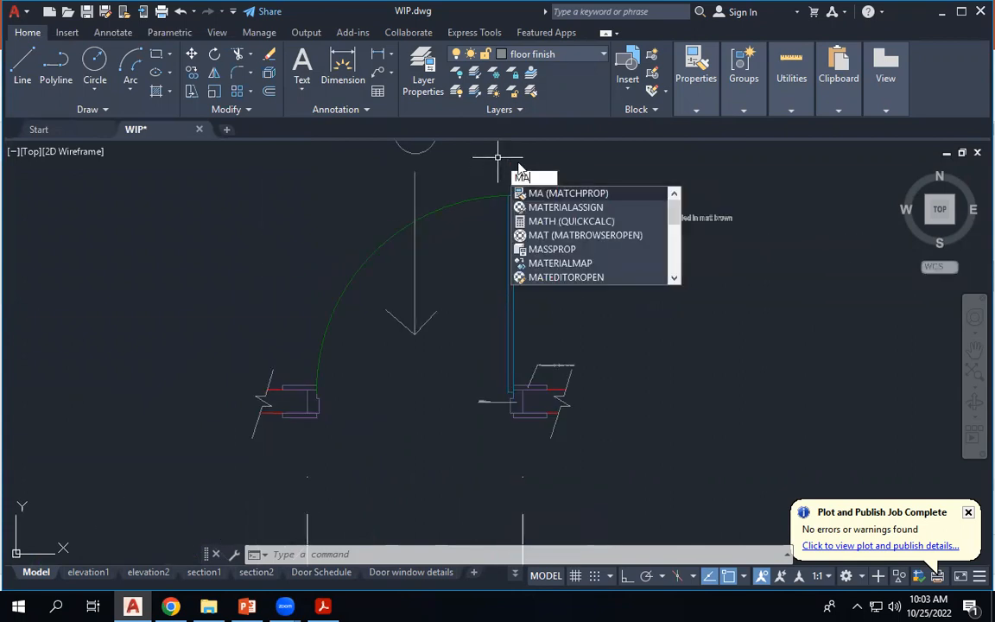
pyautogui.click(561, 197)
pyautogui.click(531, 217)
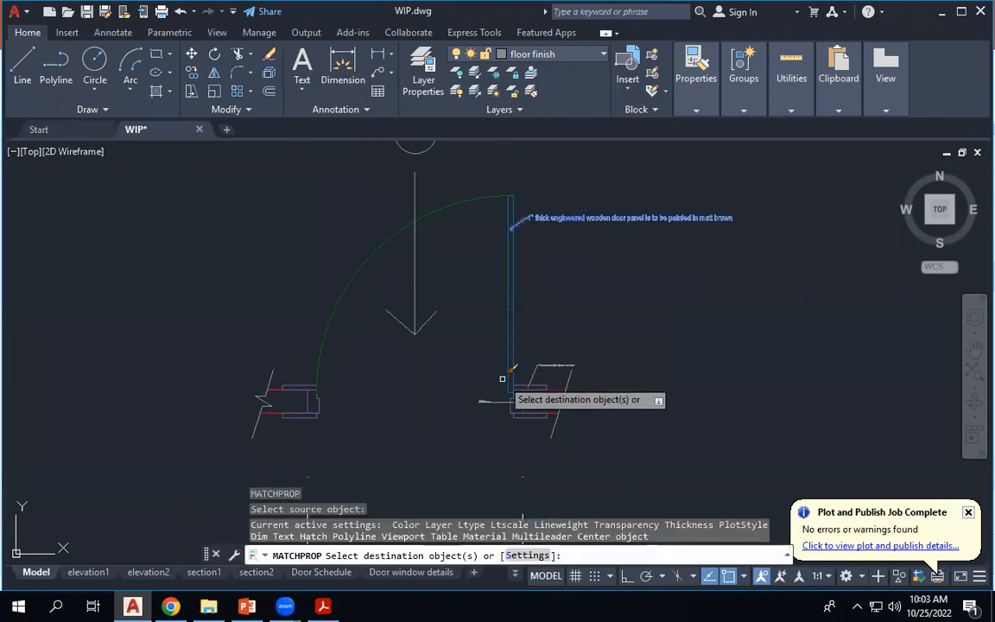
pyautogui.click(490, 400)
pyautogui.click(569, 366)
pyautogui.rightClick(718, 284)
pyautogui.click(736, 292)
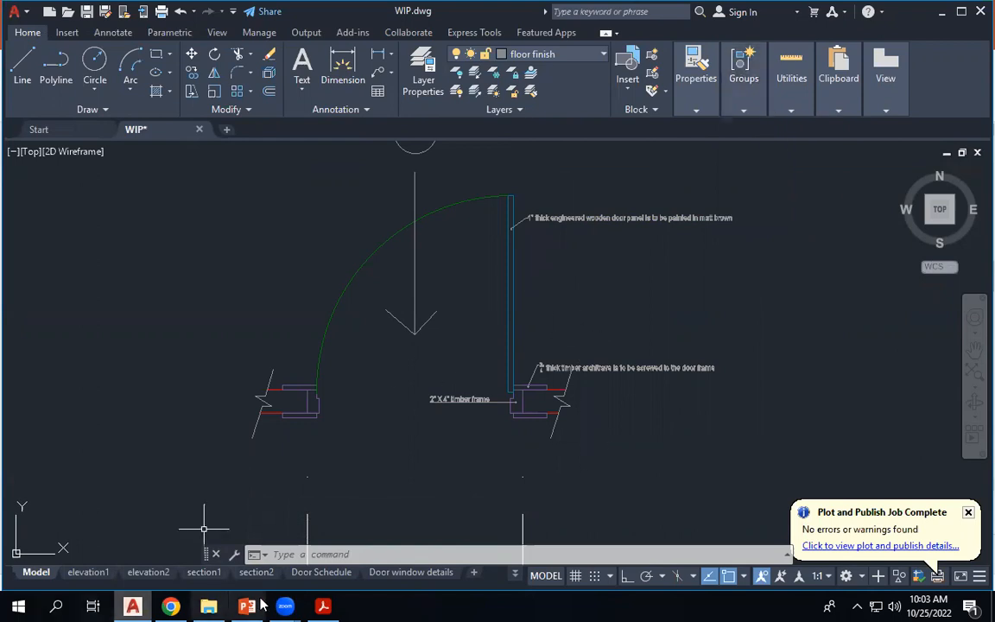
# Examine the size of the leader notes on the Door window details layout, and return to the D1 drawings in model space.
pyautogui.click(406, 572)
pyautogui.scroll(-5, 418, 296)
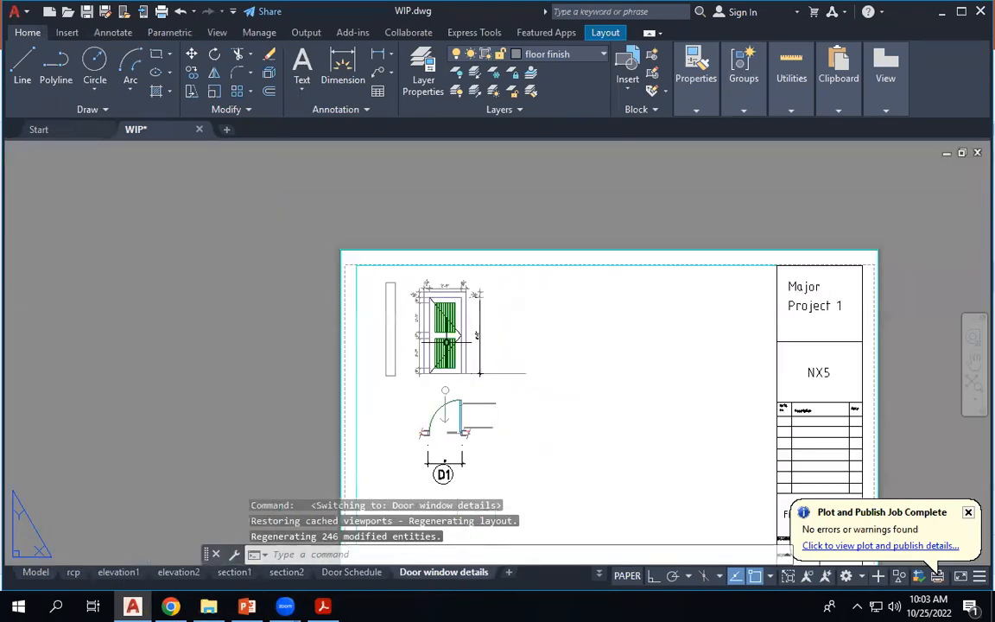
pyautogui.scroll(5, 450, 406)
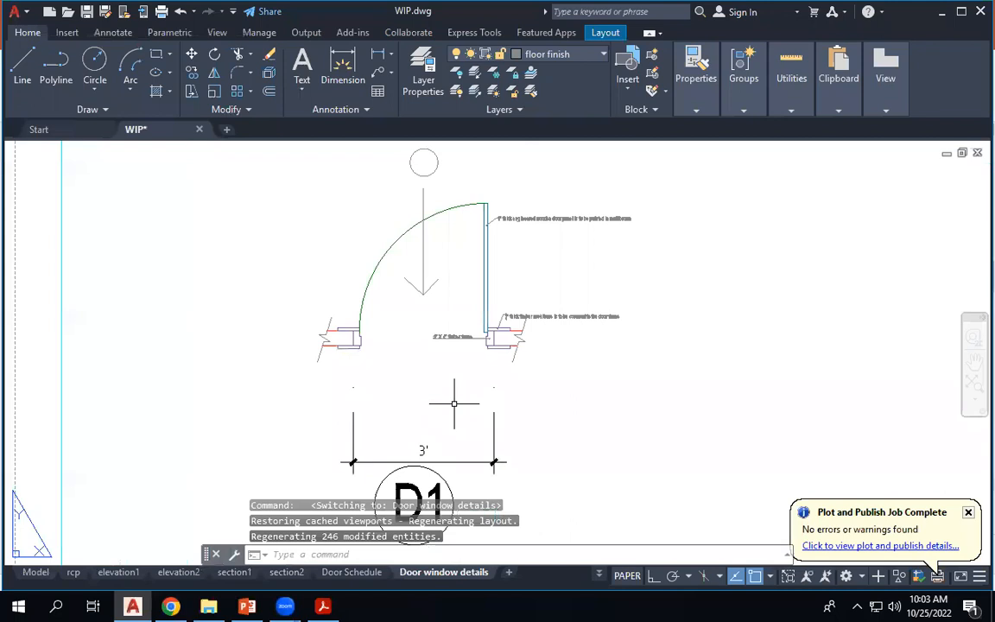
pyautogui.scroll(2, 454, 403)
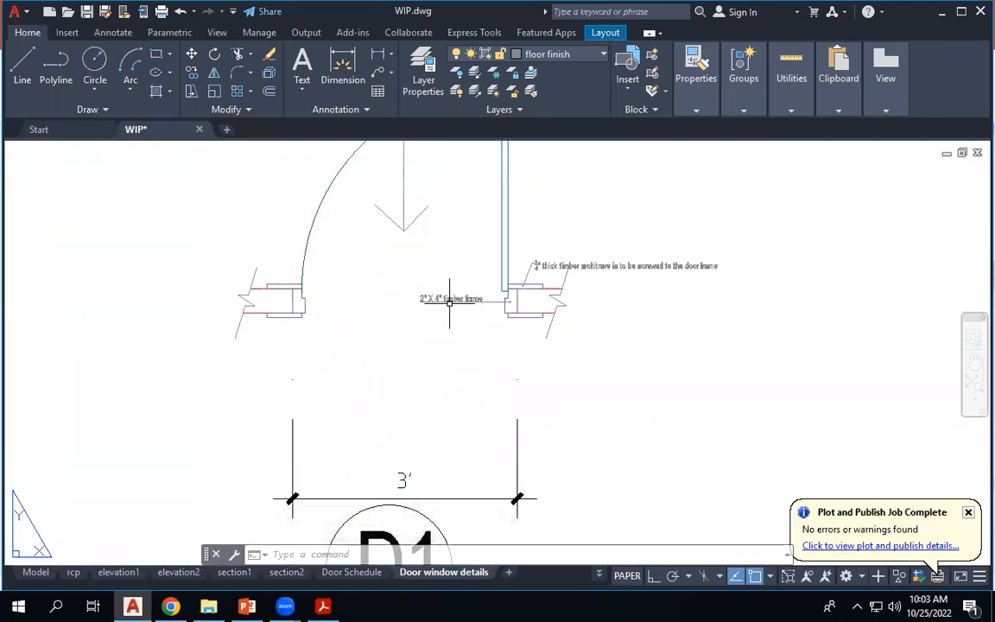
pyautogui.scroll(-2, 454, 299)
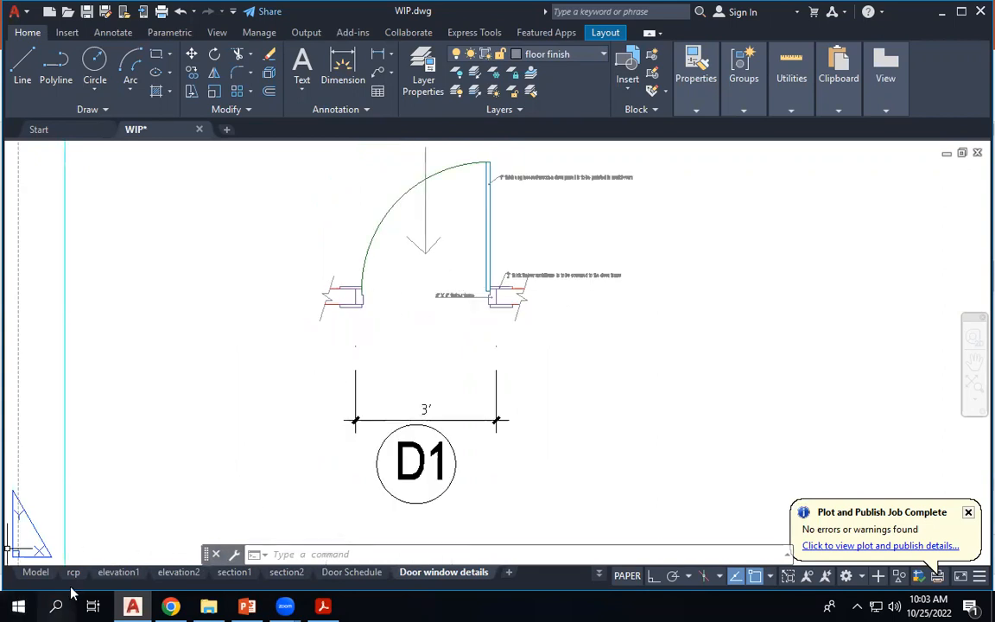
pyautogui.click(38, 573)
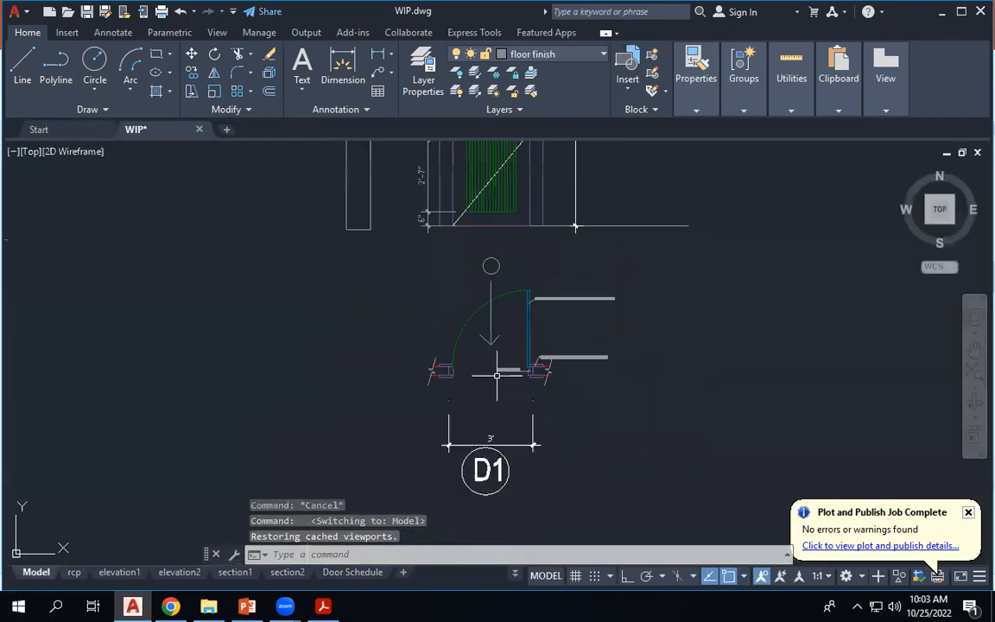
pyautogui.scroll(-4, 514, 367)
pyautogui.scroll(6, 514, 367)
pyautogui.scroll(-3, 522, 355)
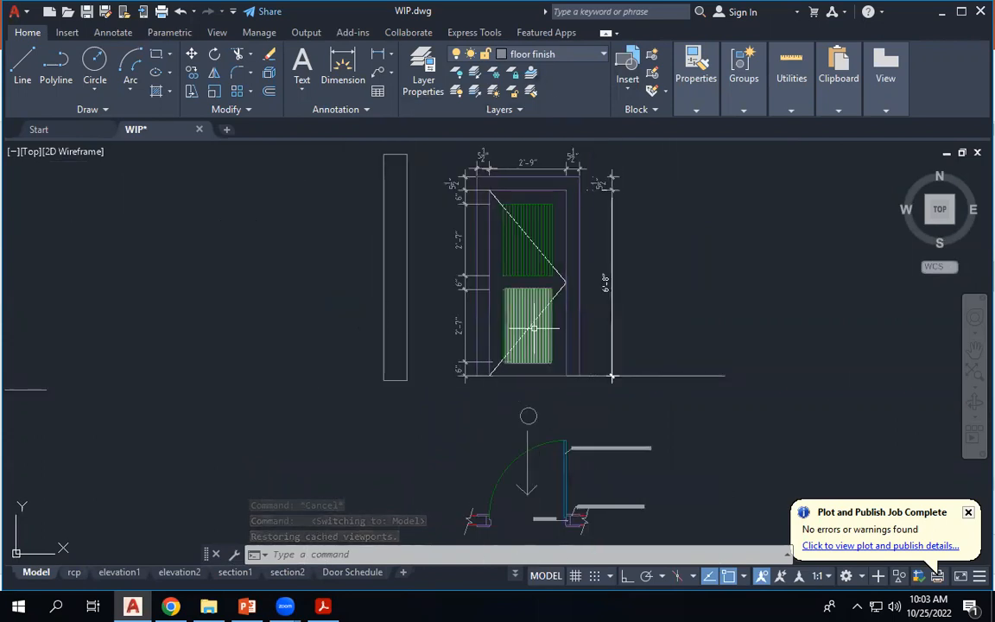
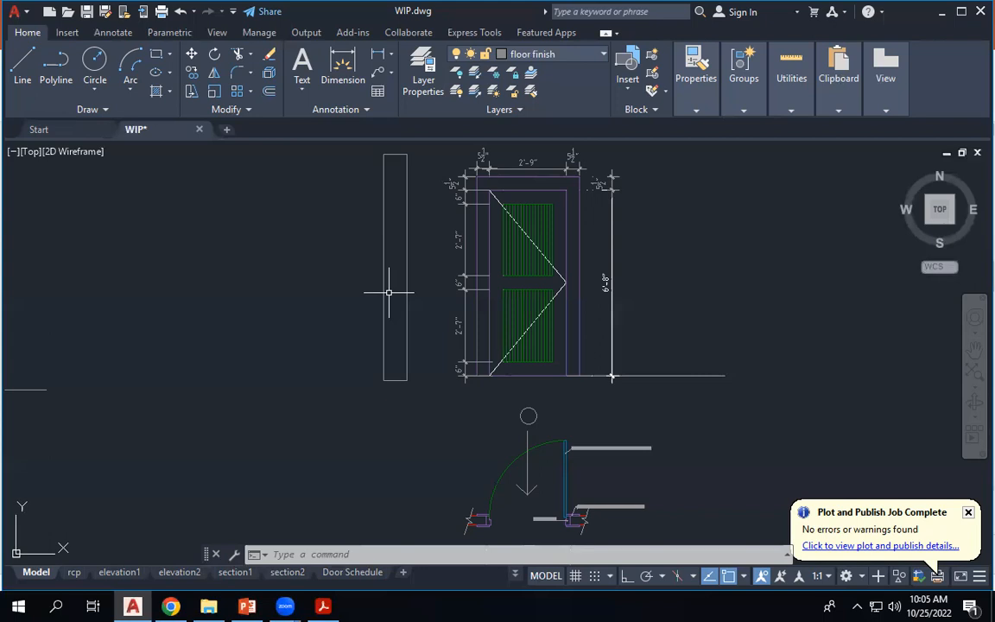
# Open the properties of the viewport on the Door window details layout and check its standard scale.
pyautogui.click(375, 575)
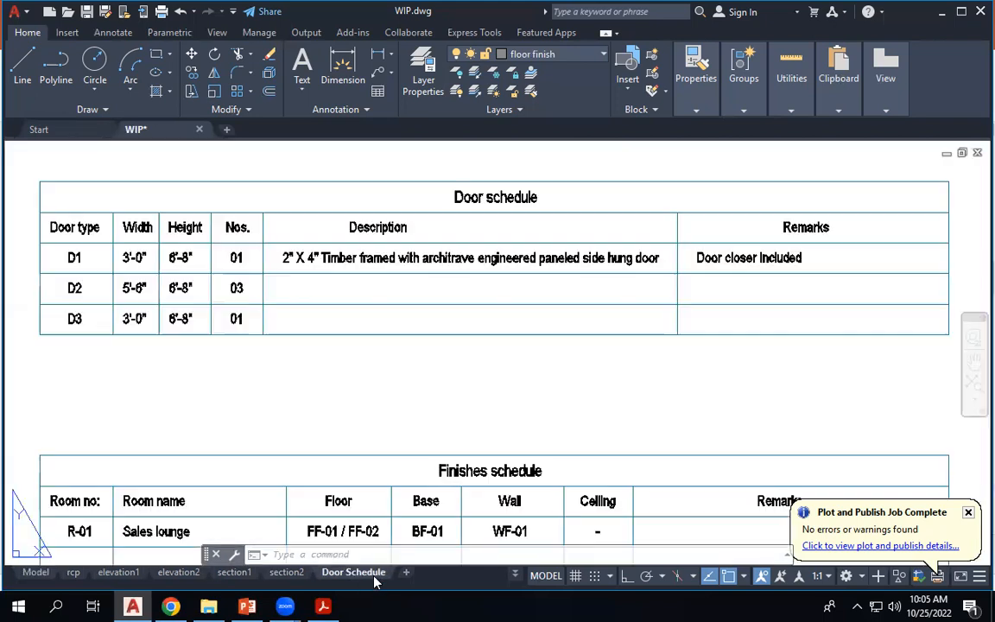
pyautogui.click(444, 572)
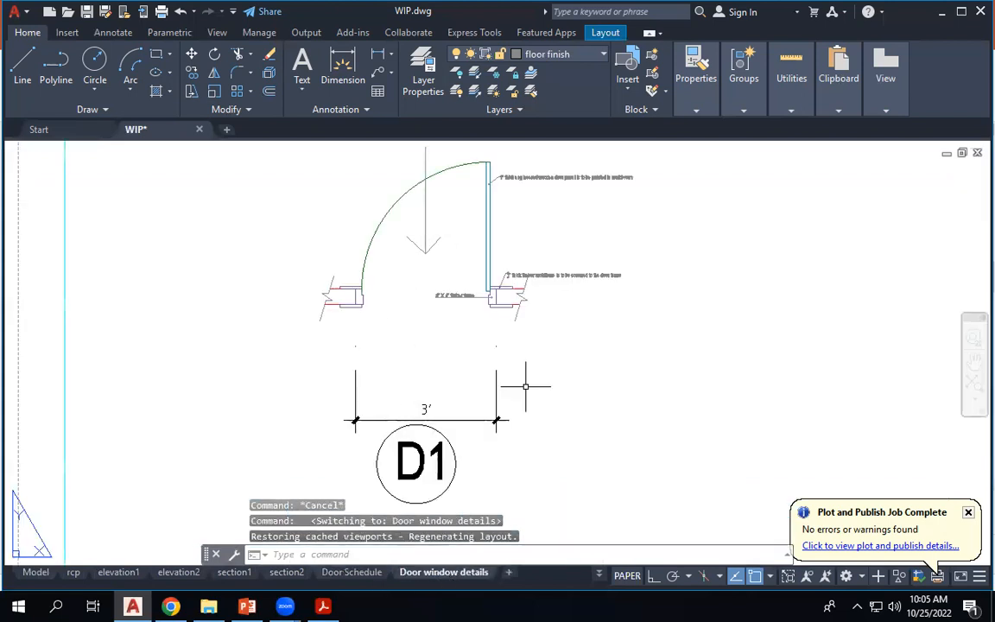
pyautogui.scroll(-4, 600, 380)
pyautogui.rightClick(362, 290)
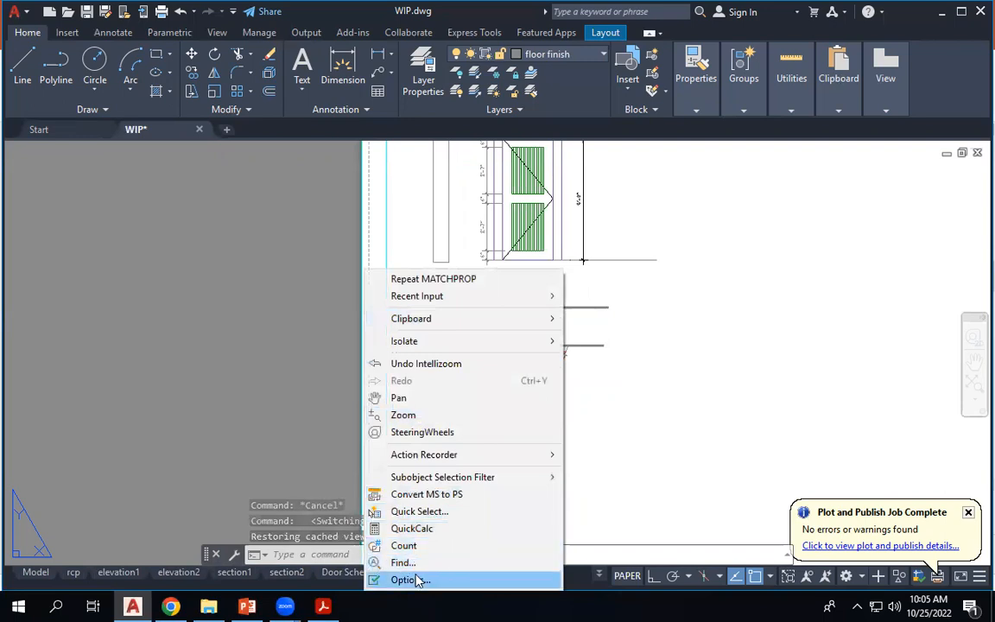
pyautogui.click(409, 228)
pyautogui.click(387, 218)
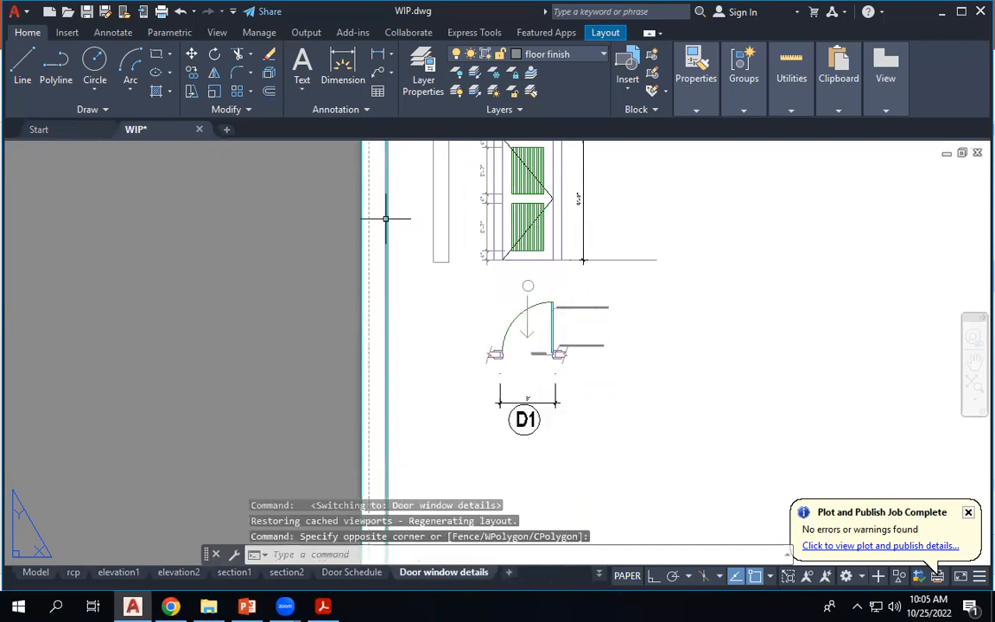
pyautogui.rightClick(386, 218)
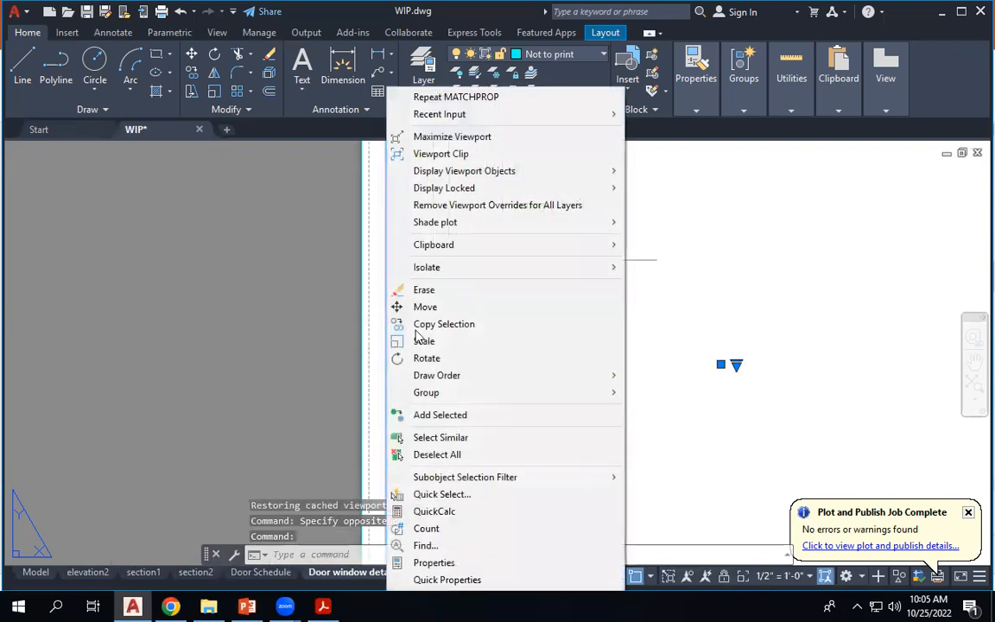
pyautogui.click(423, 562)
pyautogui.scroll(-3, 138, 263)
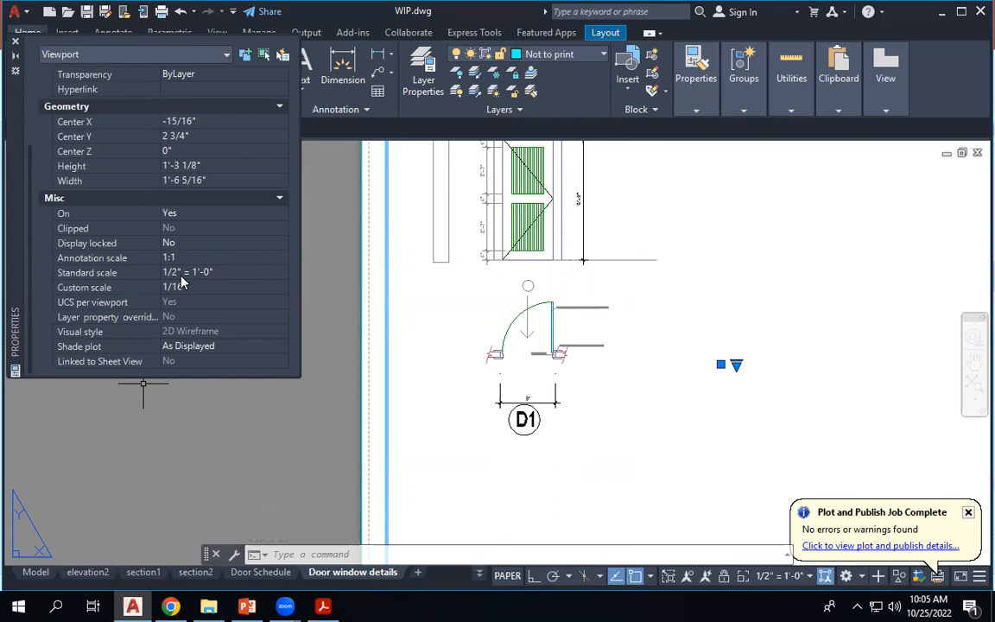
# Switch to Acrobat and examine how the D1 elevation, plan, dimensions and leader notes appear in the plotted Door window details PDF.
pyautogui.click(325, 605)
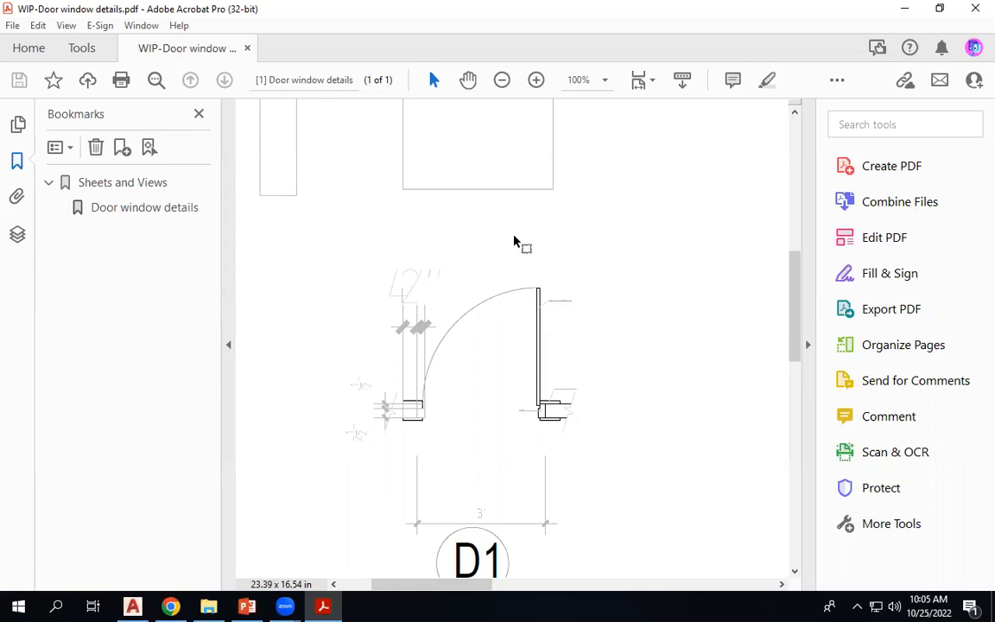
pyautogui.scroll(3, 518, 332)
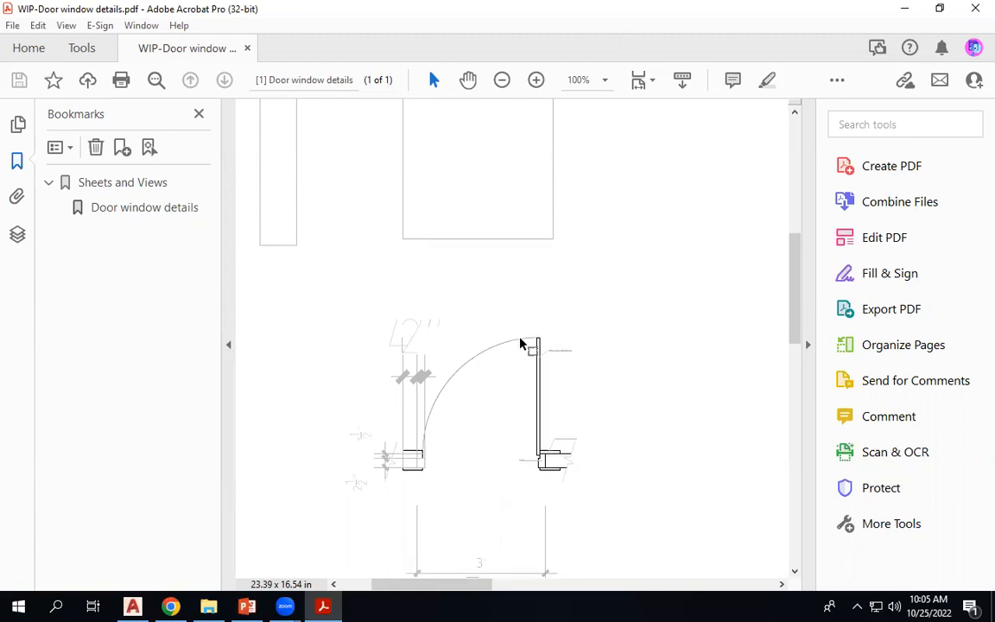
pyautogui.scroll(4, 520, 343)
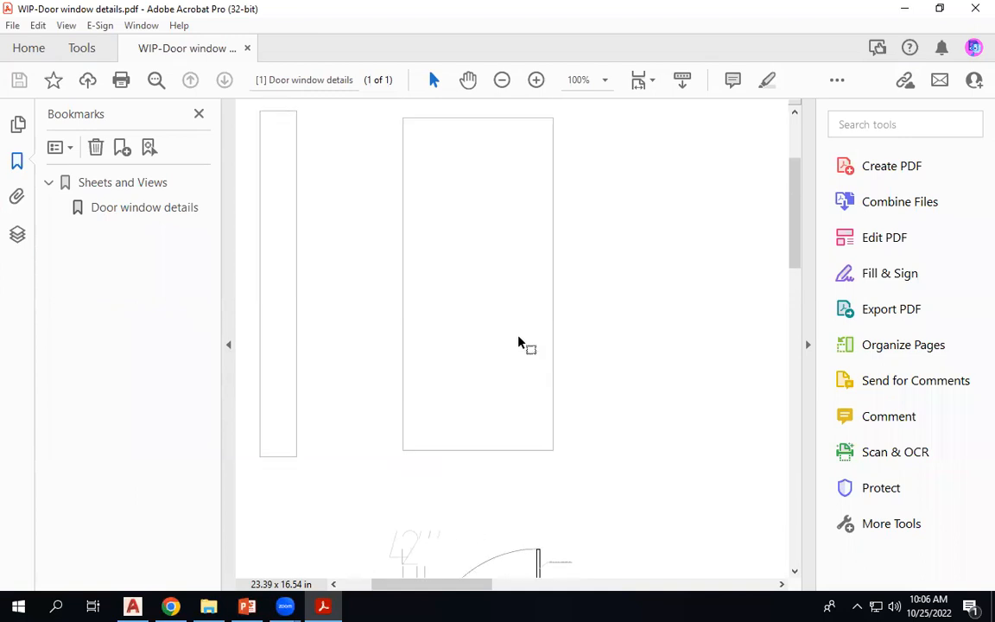
pyautogui.scroll(-3, 519, 343)
pyautogui.scroll(-5, 518, 342)
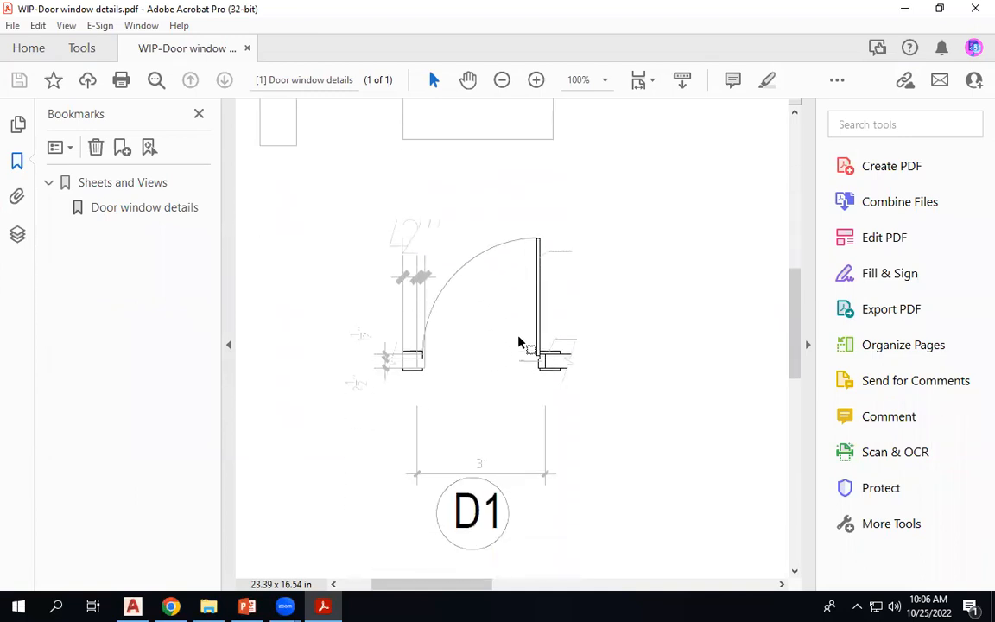
pyautogui.scroll(1, 520, 339)
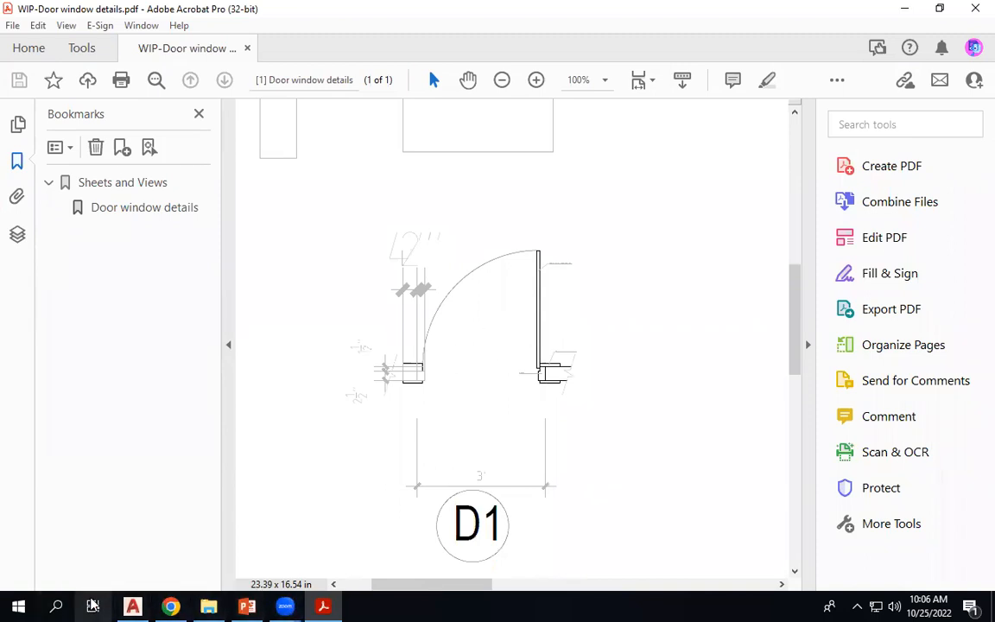
# Return to AutoCAD, view the whole Door window details sheet and clear the viewport selection.
pyautogui.click(132, 606)
pyautogui.scroll(-3, 382, 311)
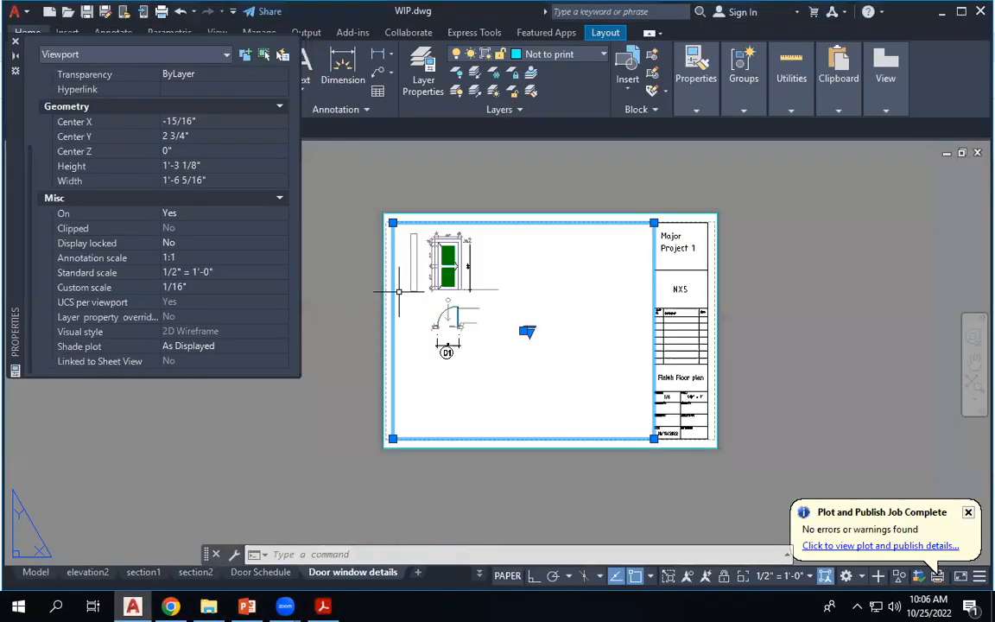
pyautogui.scroll(1, 409, 281)
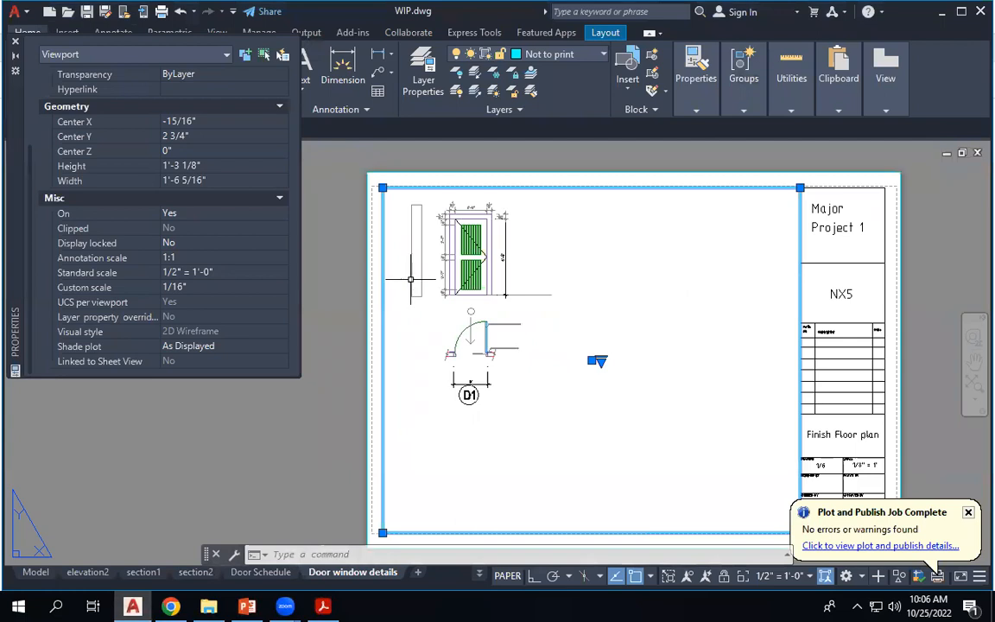
pyautogui.press('Escape')
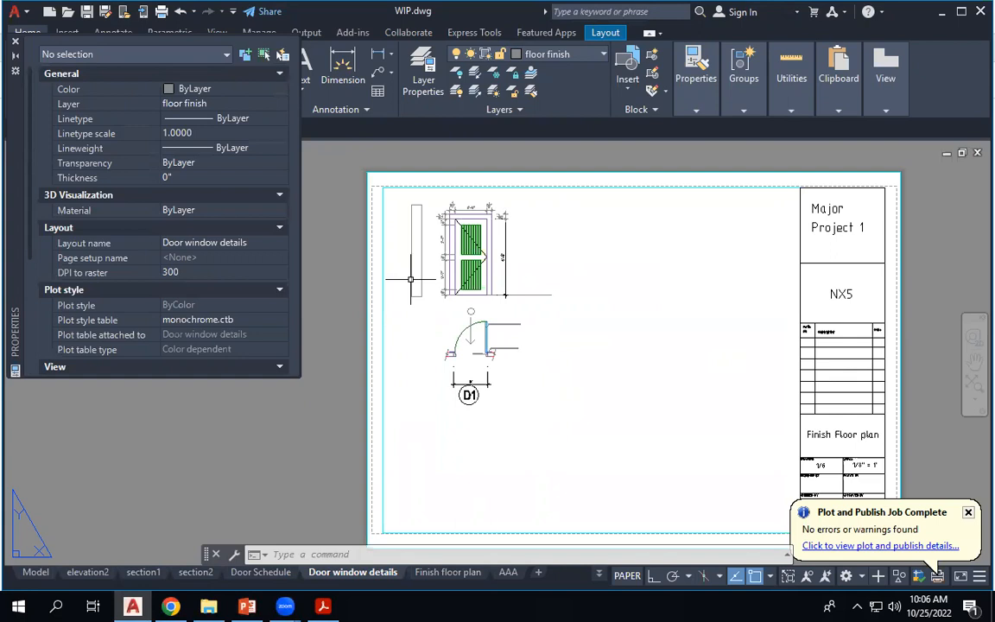
# Switch to Chrome and open the DHM-3343-71008 course in Canvas from the myOKState portal.
pyautogui.click(171, 606)
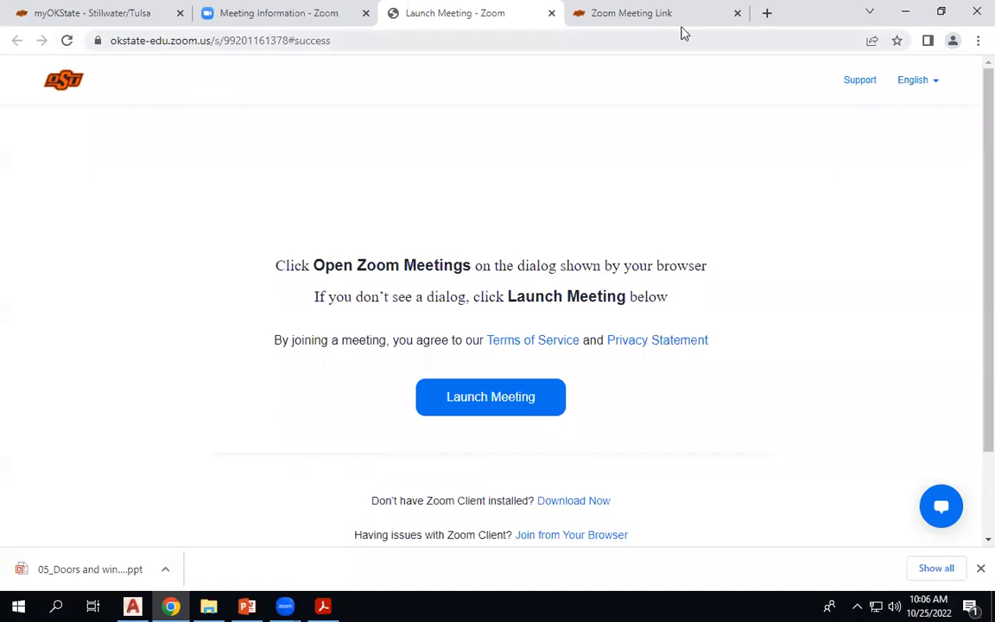
pyautogui.click(50, 14)
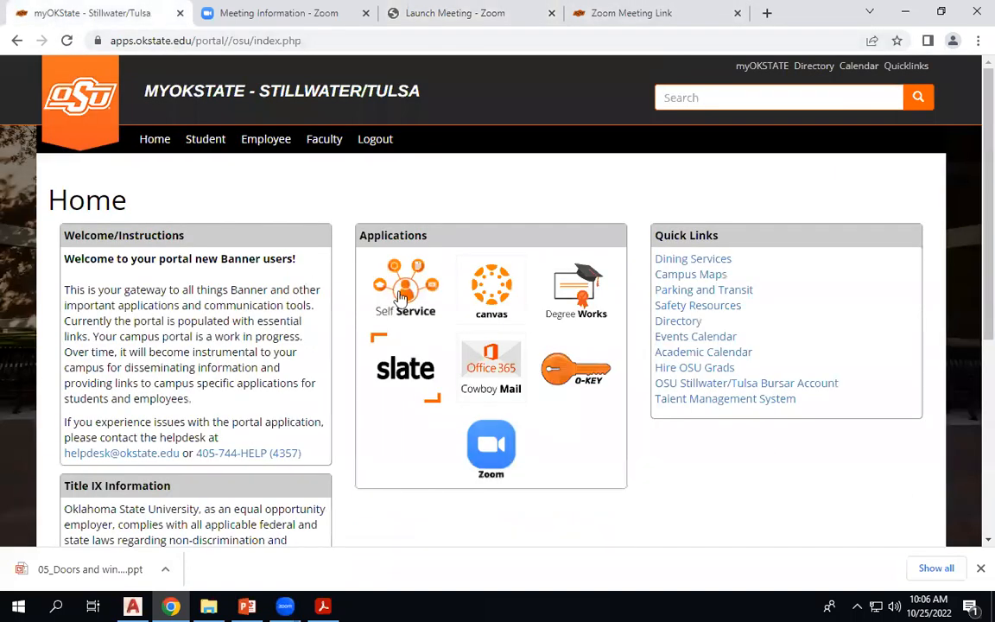
pyautogui.click(491, 287)
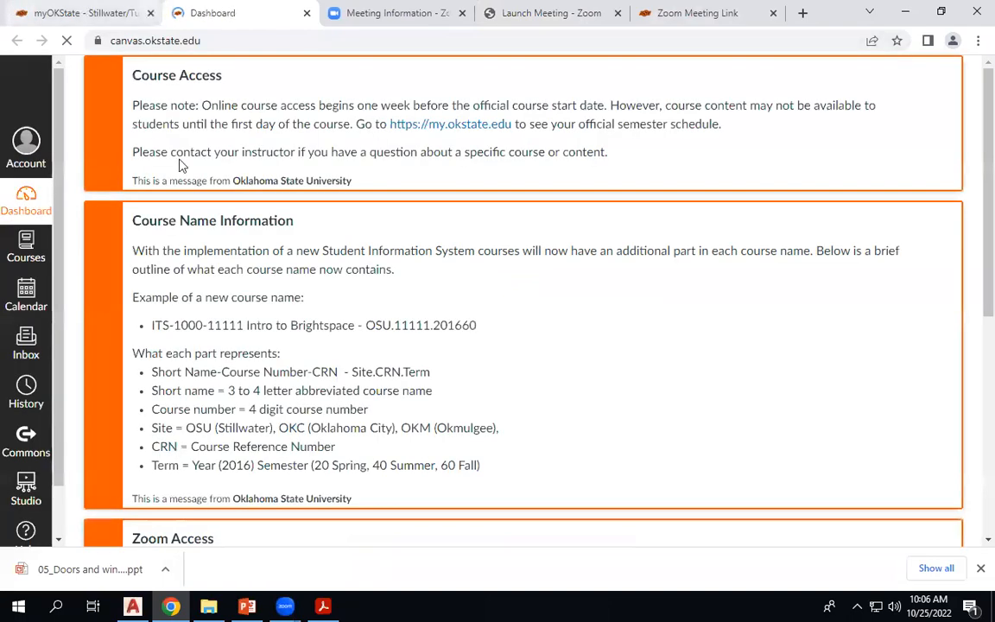
pyautogui.click(26, 247)
pyautogui.click(152, 160)
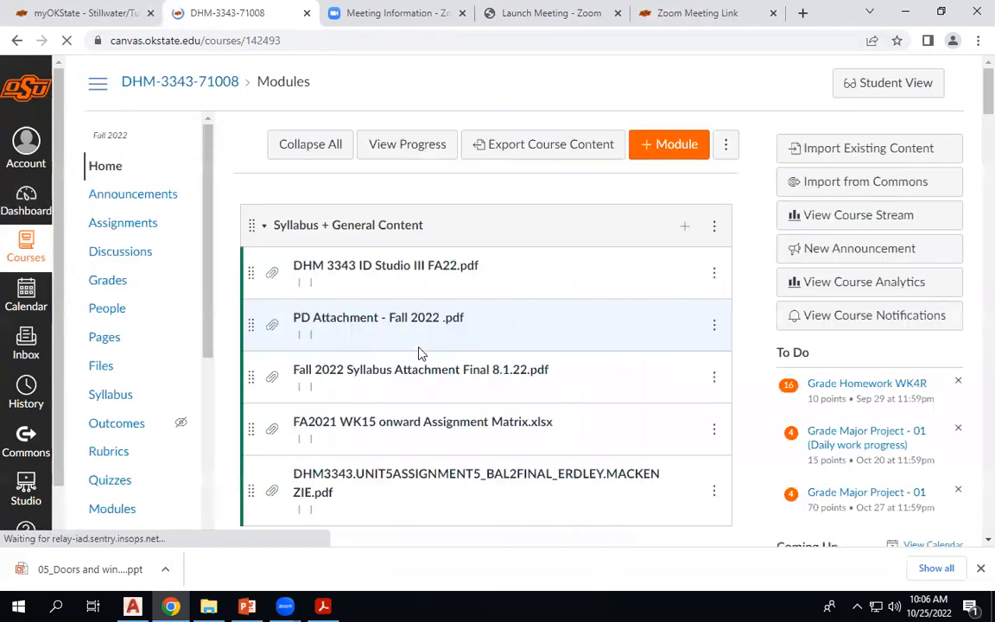
# Find the Major Project - 01 assignment in the Week 04 module and open its Major Project 1.pdf brief.
pyautogui.scroll(-3, 421, 359)
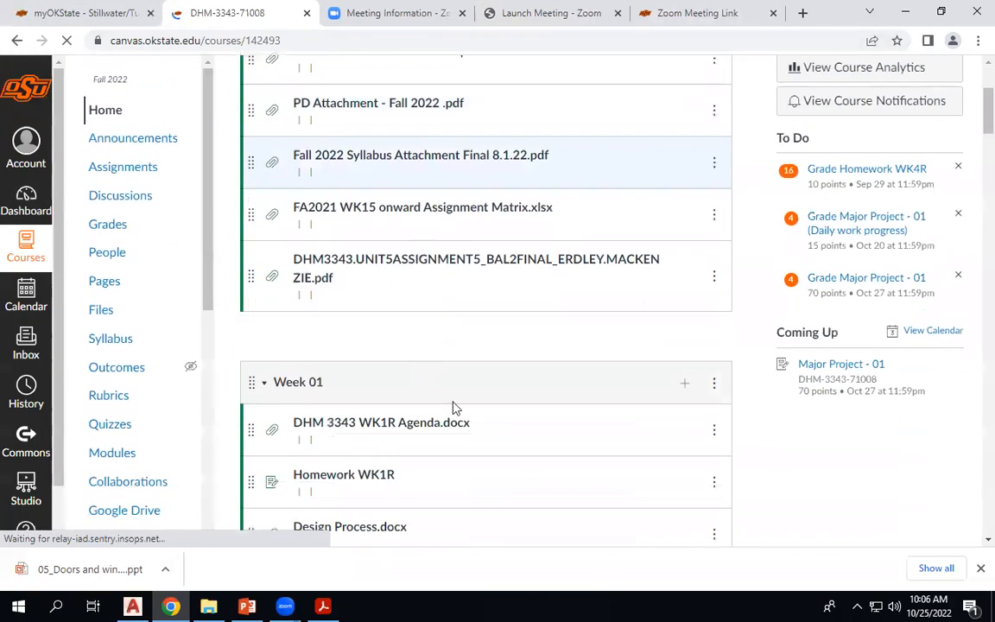
pyautogui.scroll(-12, 455, 407)
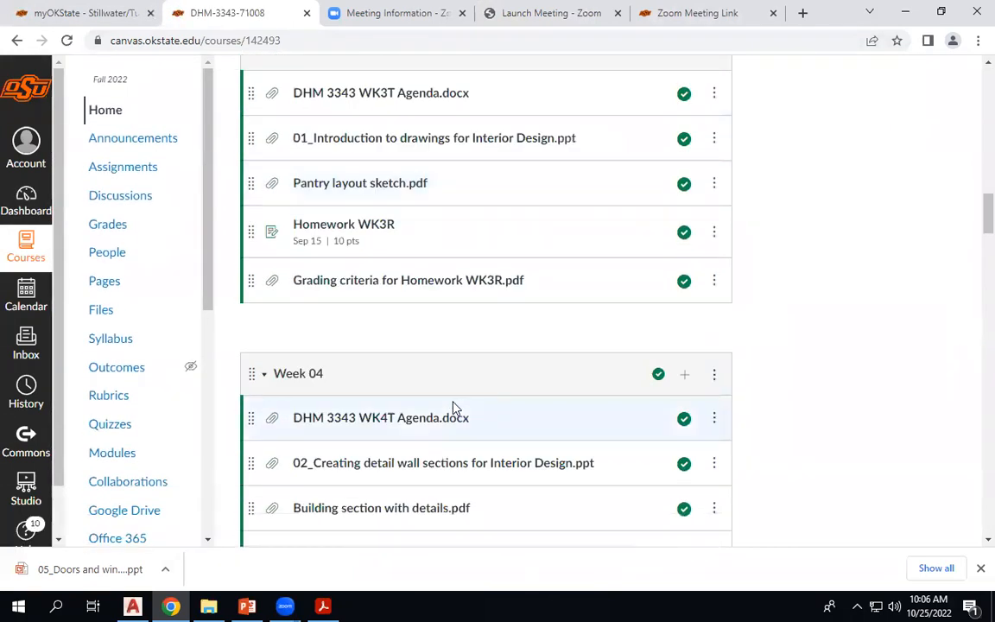
pyautogui.scroll(-2, 455, 407)
pyautogui.scroll(-3, 456, 407)
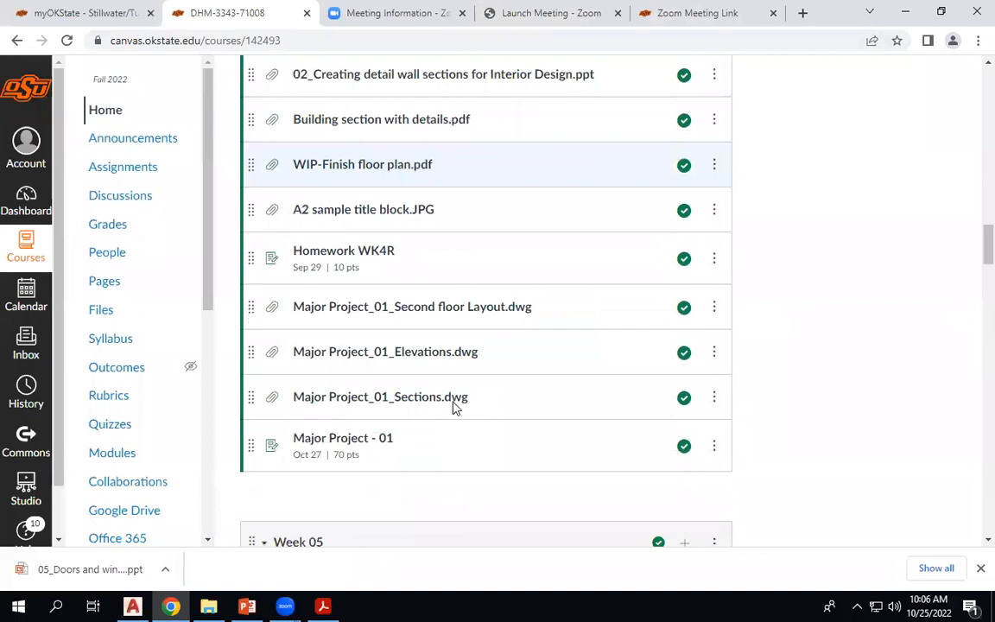
pyautogui.click(349, 442)
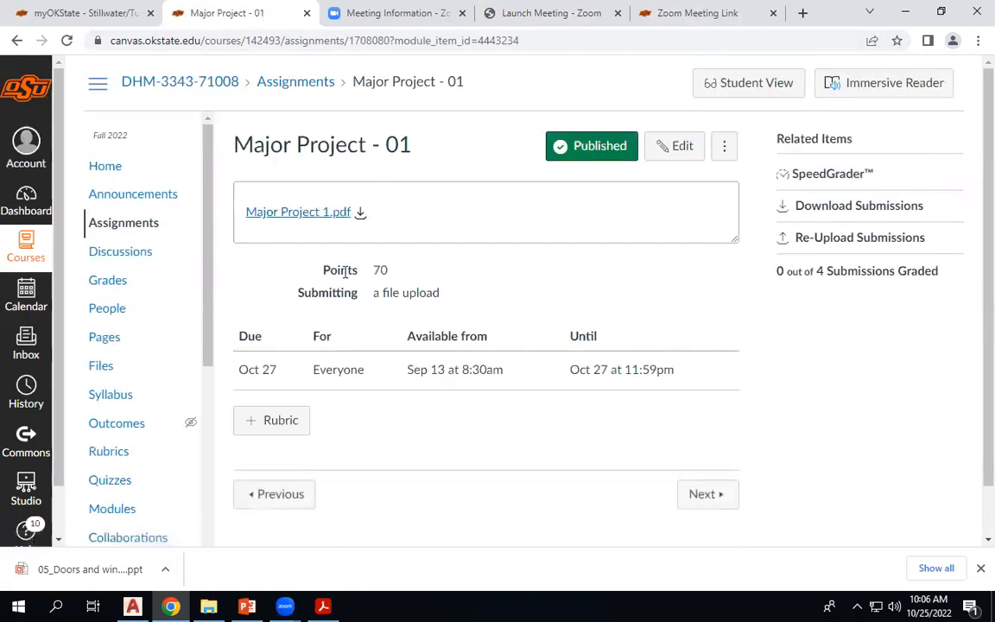
pyautogui.click(315, 212)
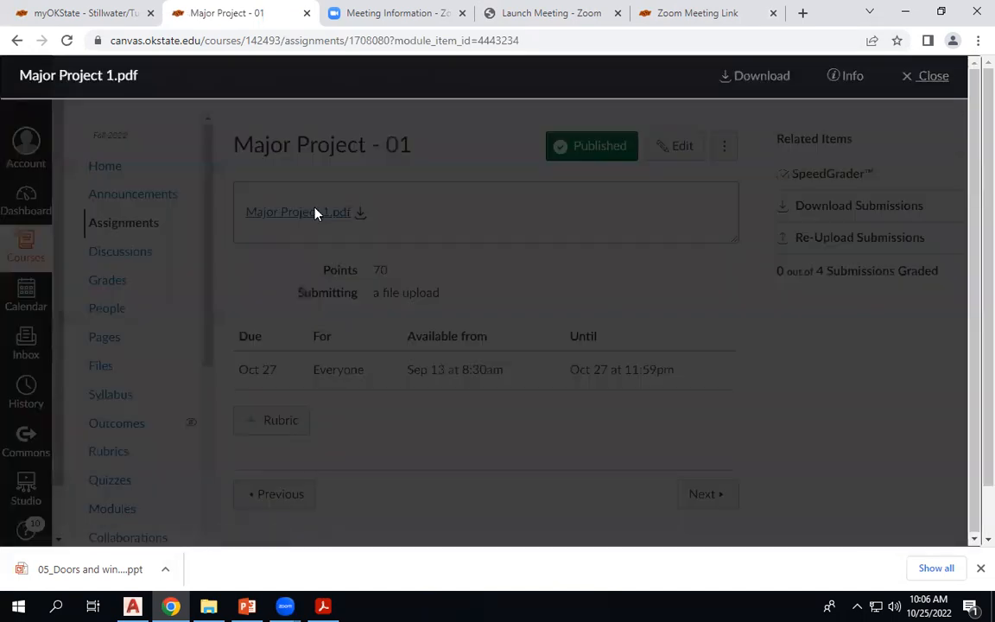
# Review the required drawings, scales, paper size and PDF format in the submission requirements of the project brief, and close the preview.
pyautogui.scroll(-3, 413, 366)
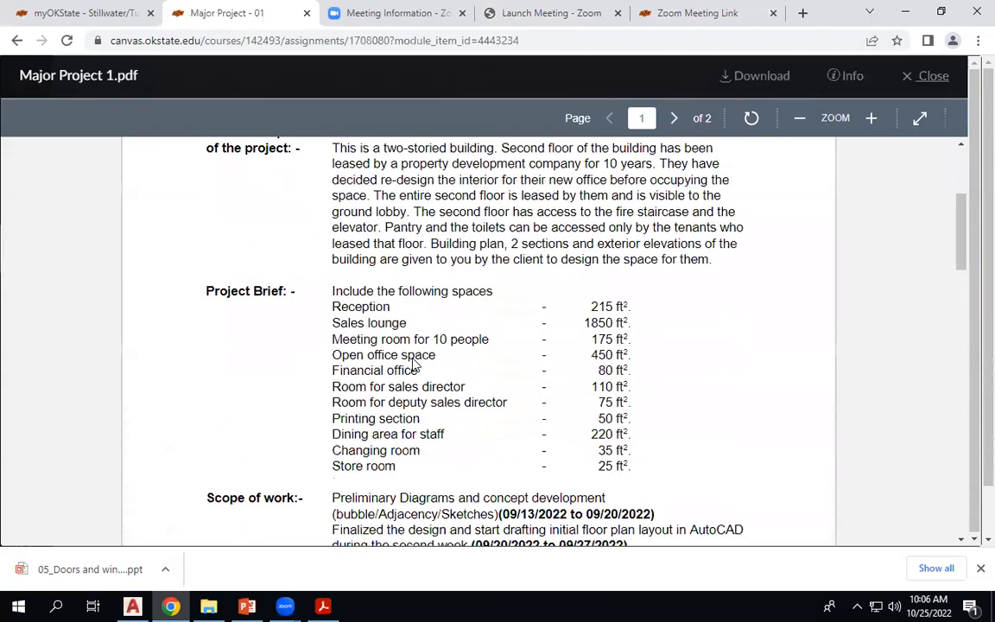
pyautogui.scroll(-9, 413, 365)
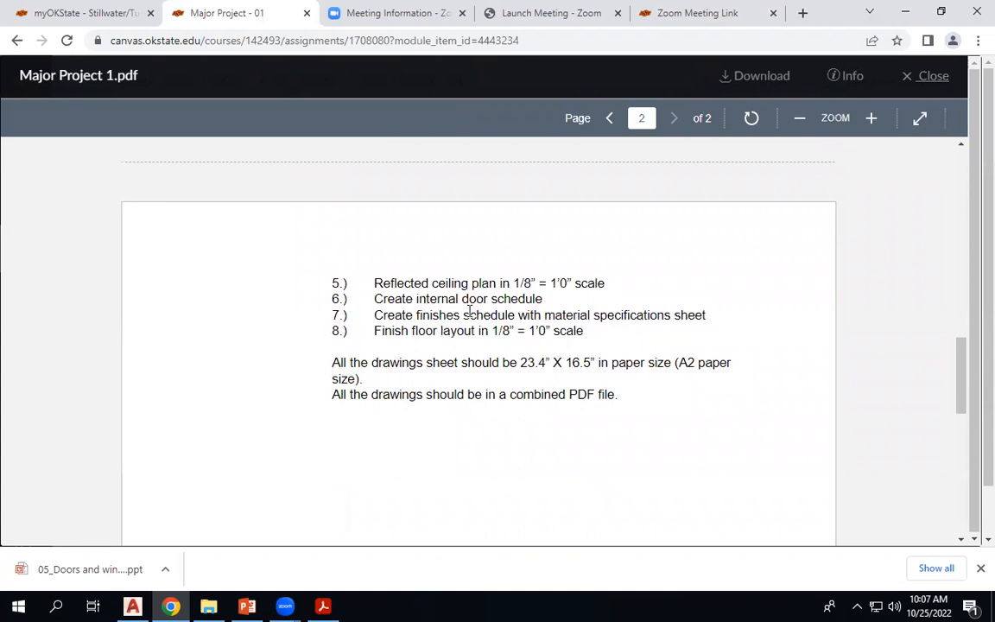
pyautogui.scroll(3, 494, 337)
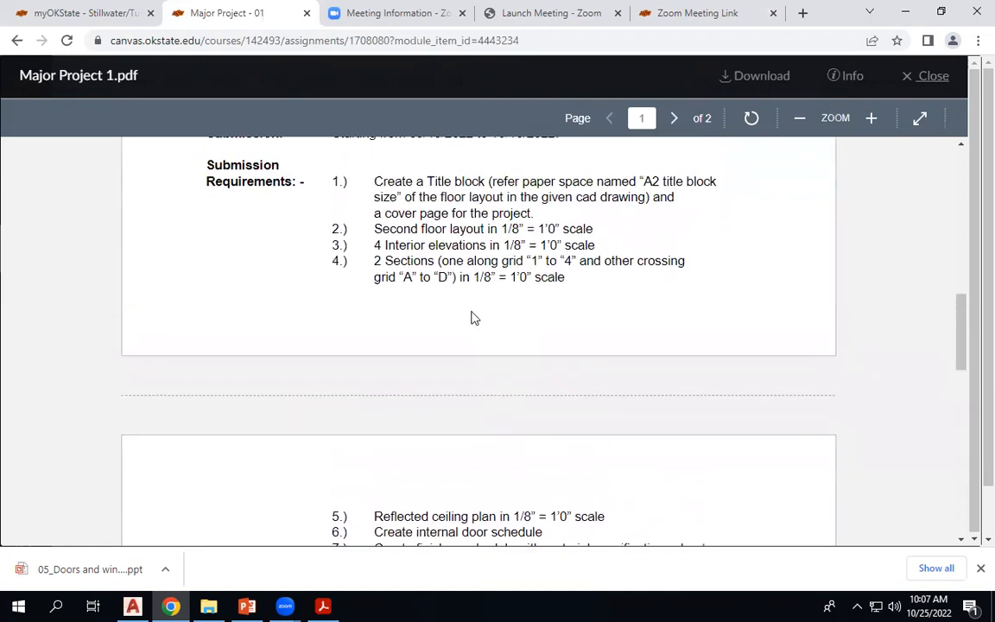
pyautogui.scroll(-1, 473, 317)
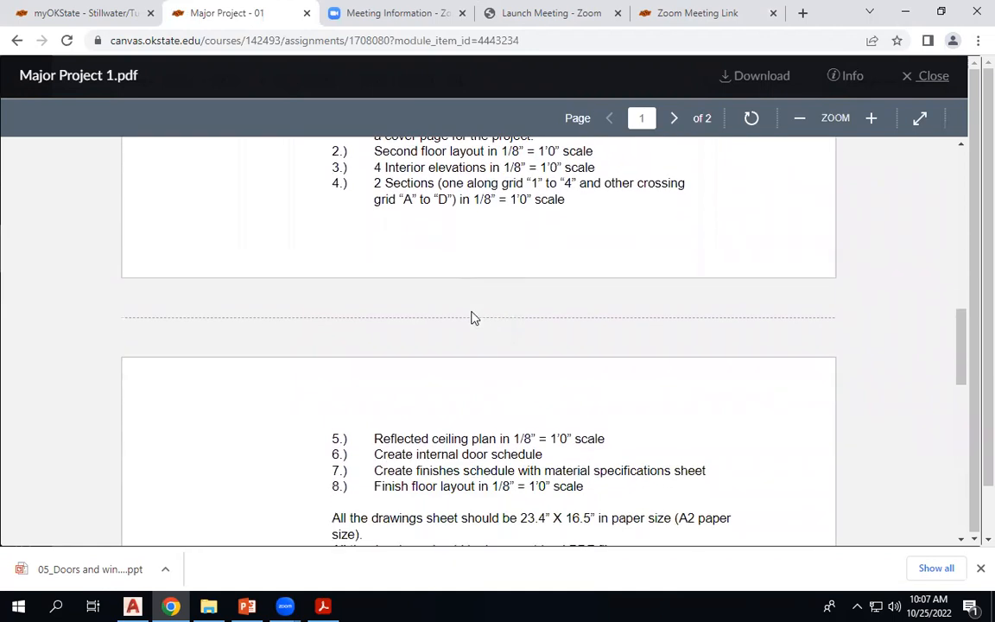
pyautogui.scroll(-1, 471, 318)
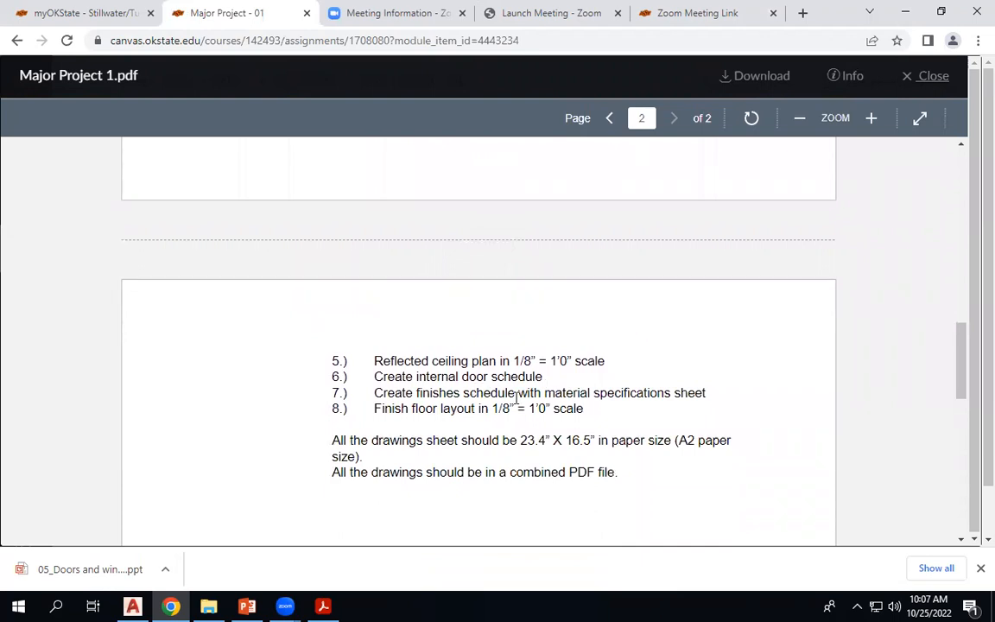
pyautogui.scroll(3, 517, 396)
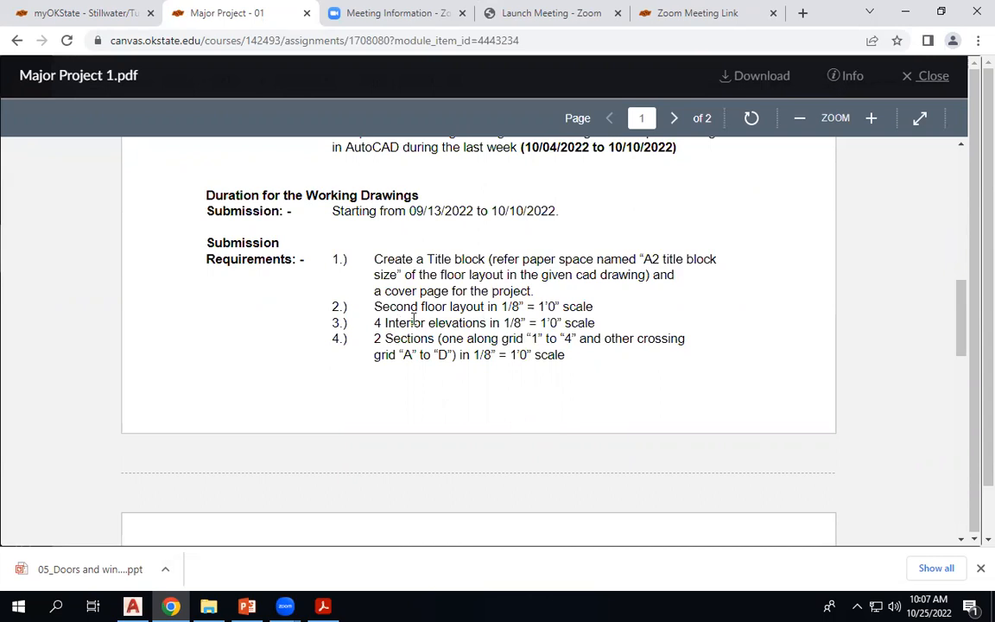
pyautogui.scroll(-3, 461, 342)
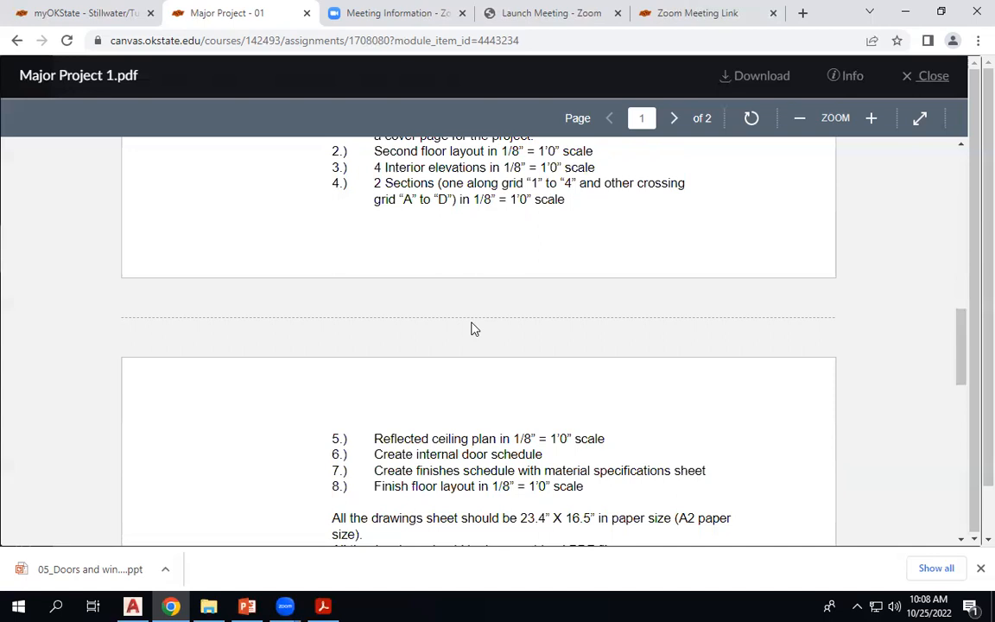
pyautogui.scroll(-2, 451, 242)
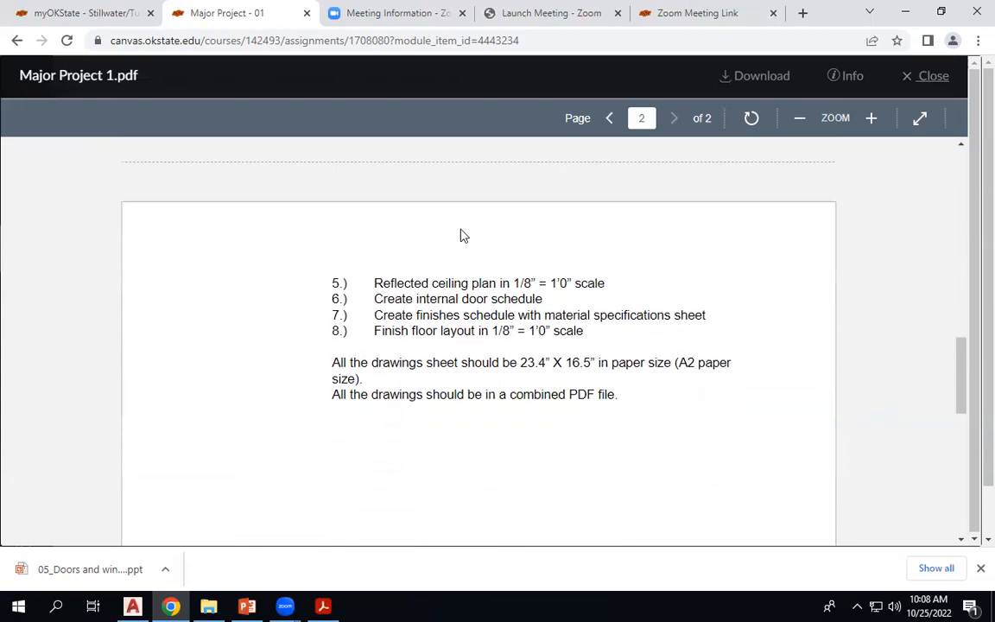
pyautogui.scroll(-2, 399, 234)
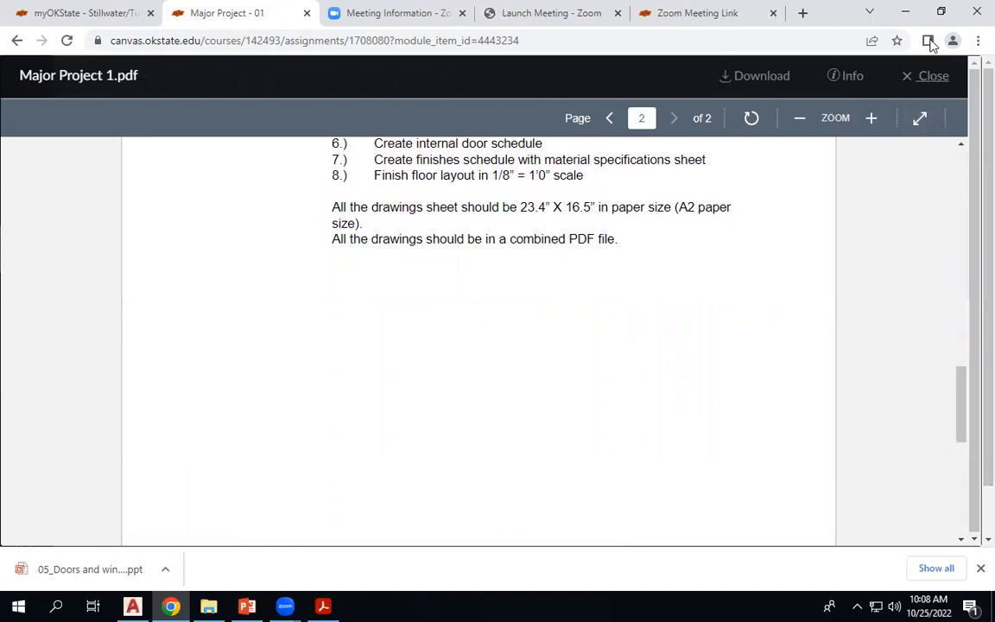
pyautogui.click(928, 76)
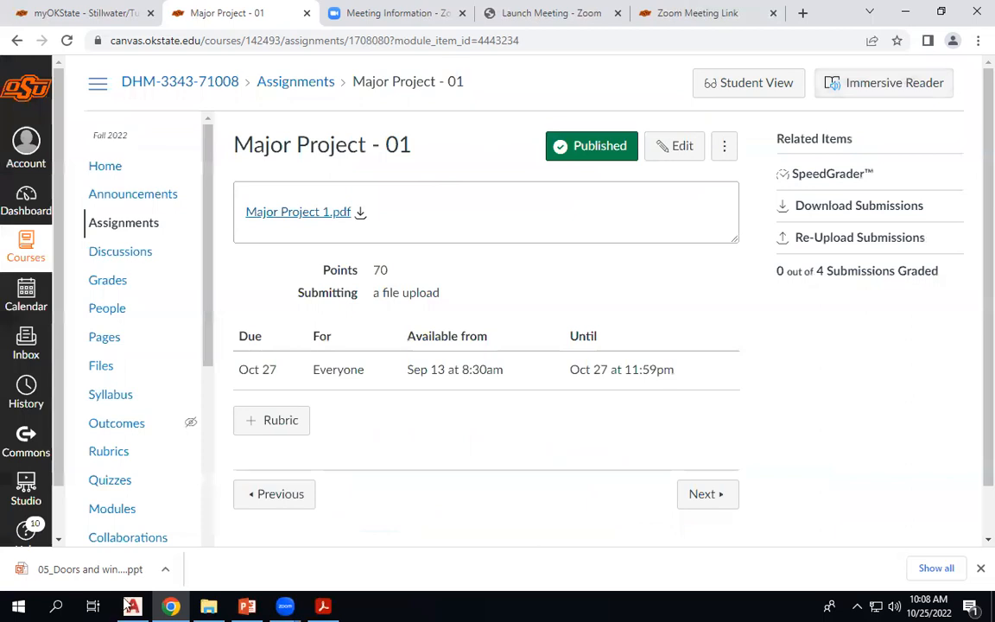
# Return to model space in AutoCAD and stretch the ground line under the D1 elevation out beyond the narrow rectangle beside the door.
pyautogui.click(133, 606)
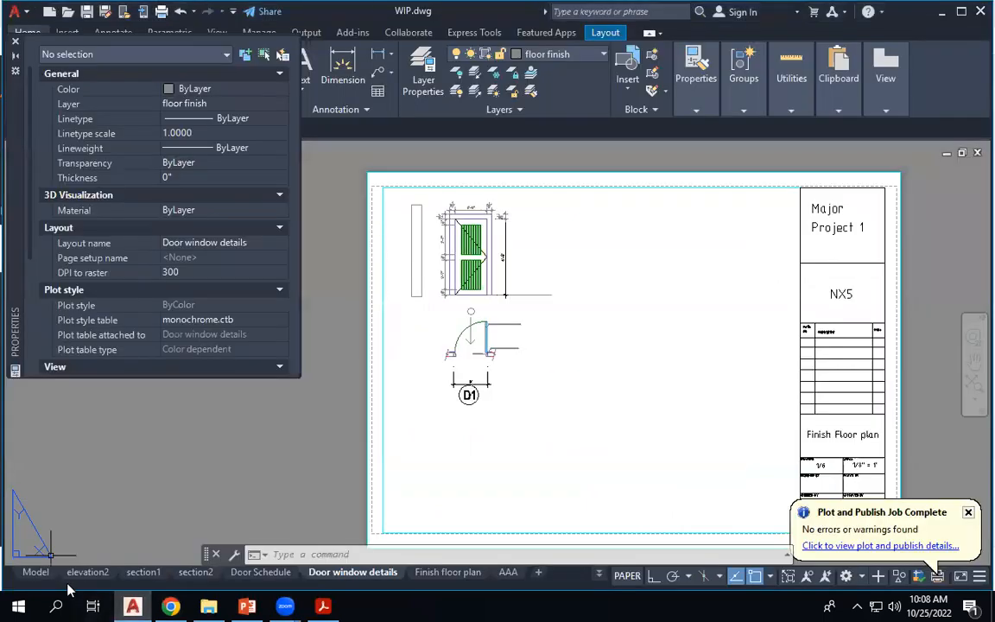
pyautogui.click(35, 572)
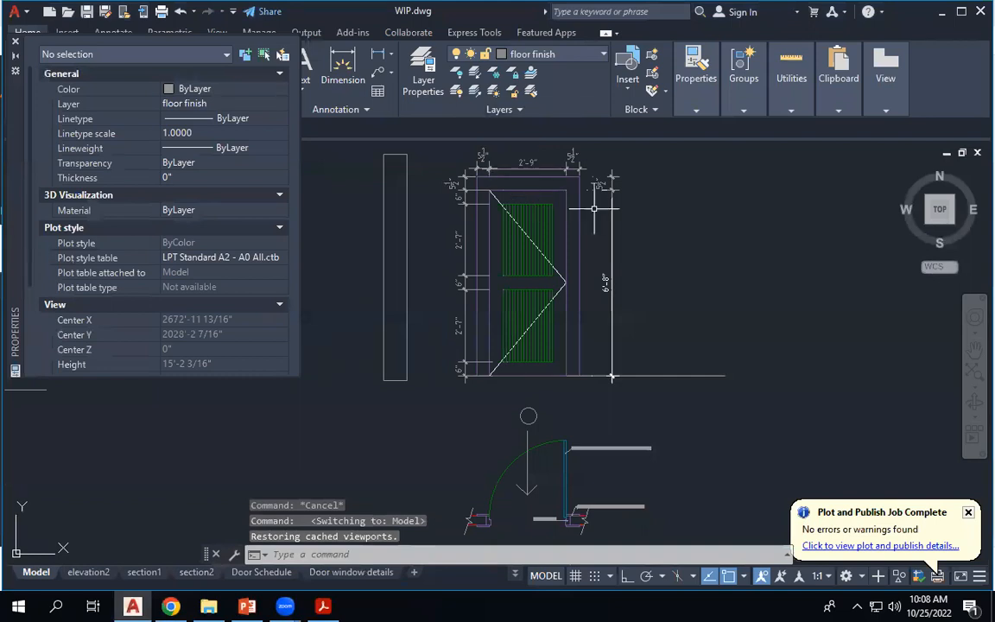
pyautogui.scroll(-2, 591, 207)
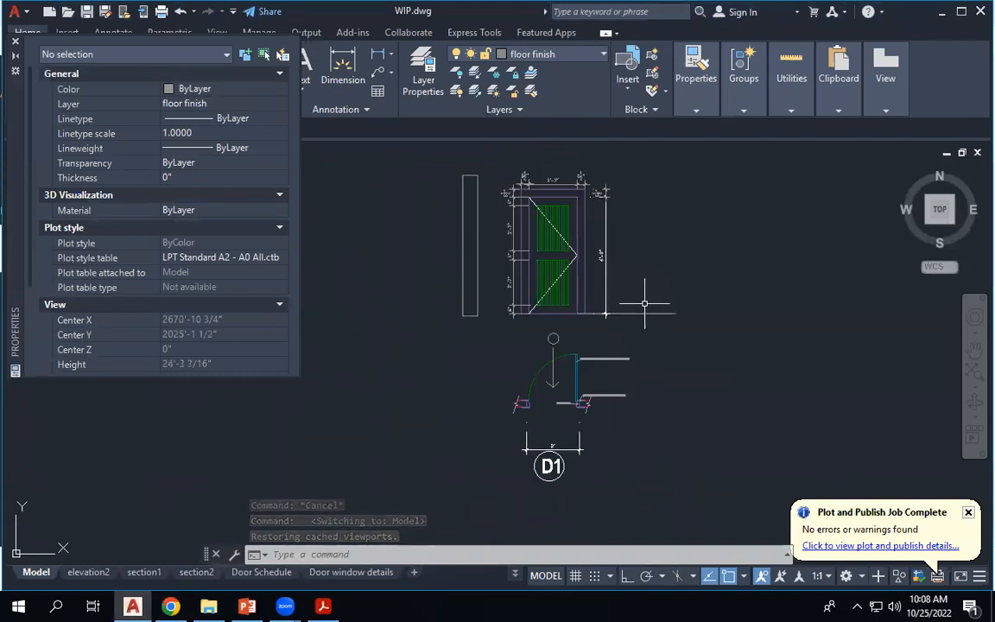
pyautogui.click(596, 314)
pyautogui.scroll(2, 521, 314)
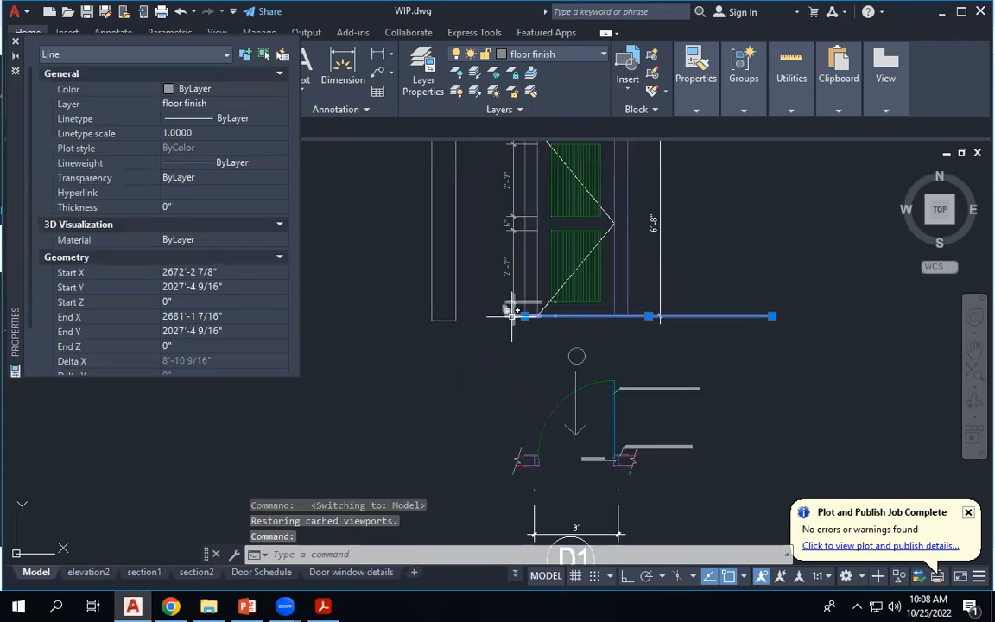
pyautogui.click(524, 315)
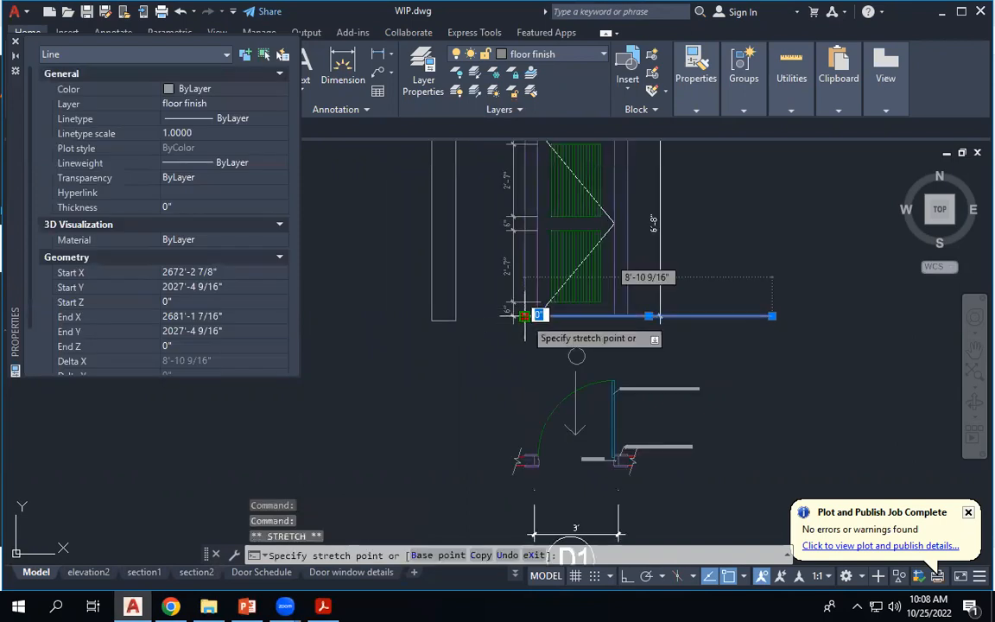
pyautogui.click(354, 317)
pyautogui.scroll(-4, 770, 303)
pyautogui.press('Escape')
pyautogui.press('Escape')
pyautogui.scroll(3, 800, 344)
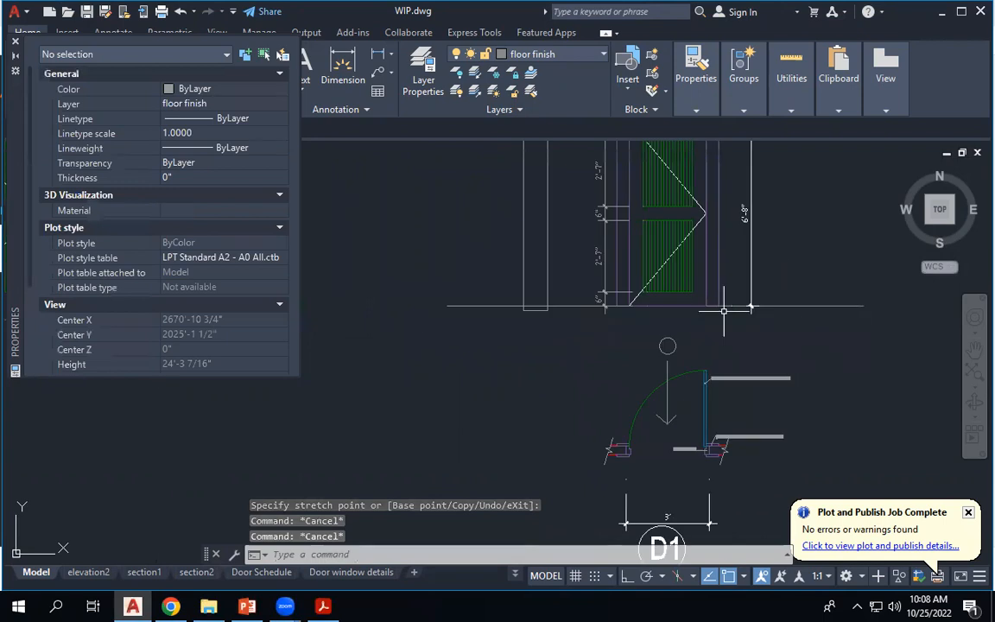
# Delete the narrow vertical rectangle beside the D1 door elevation.
pyautogui.click(547, 257)
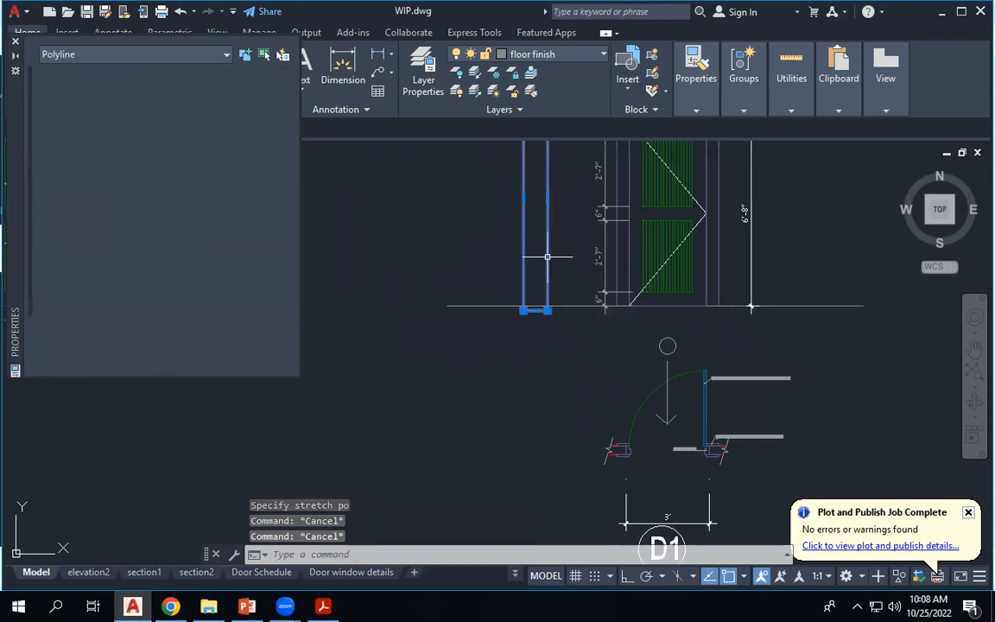
pyautogui.press('Delete')
pyautogui.scroll(-2, 606, 337)
pyautogui.scroll(2, 633, 315)
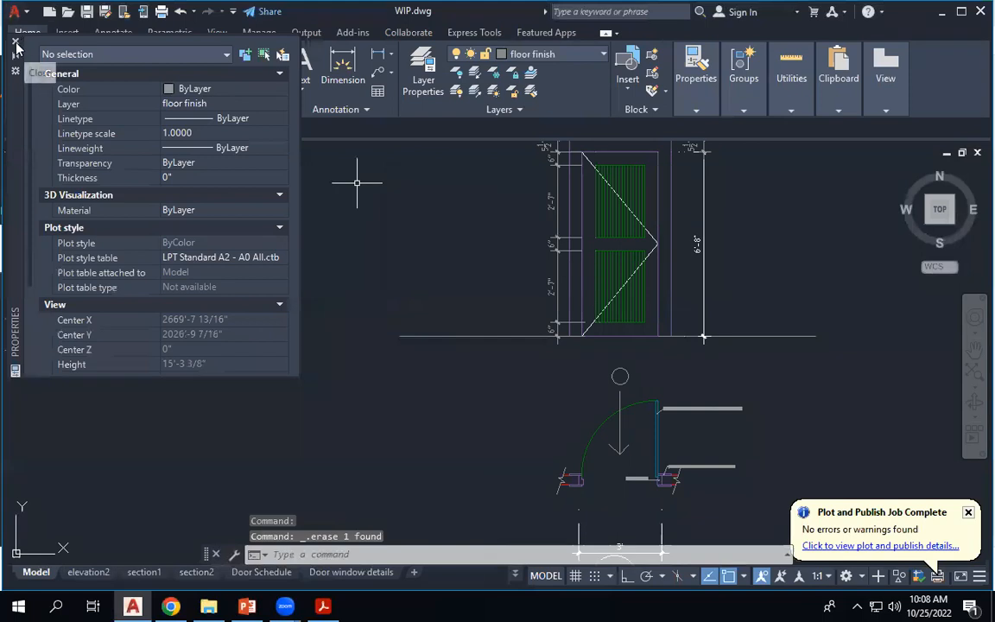
# Draw a horizontal projection line from the top outer corner of the D1 door frame across and beyond the opposite side of the elevation.
pyautogui.click(25, 67)
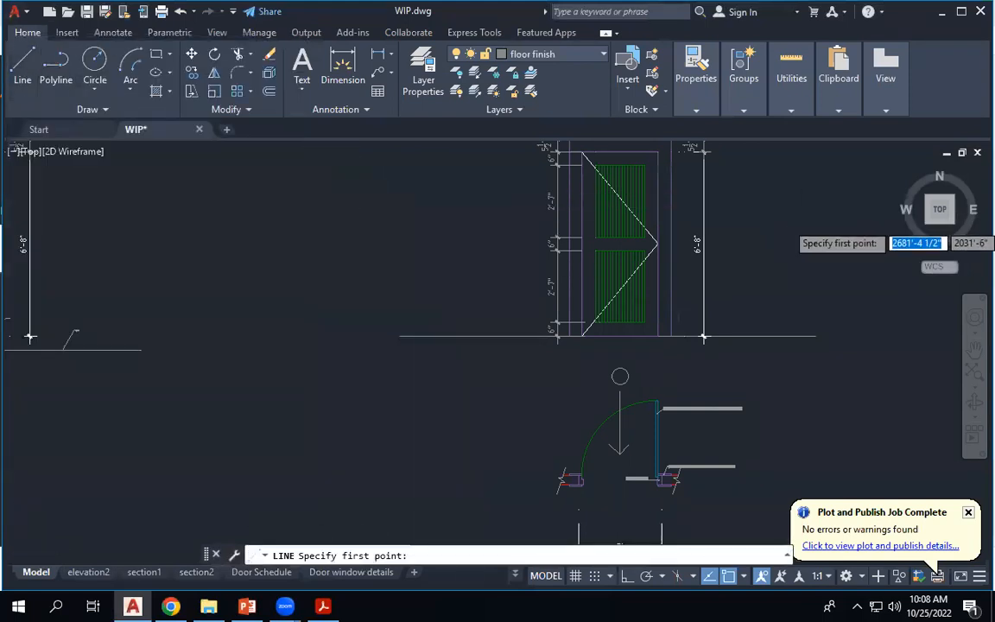
pyautogui.scroll(-3, 769, 216)
pyautogui.scroll(5, 745, 201)
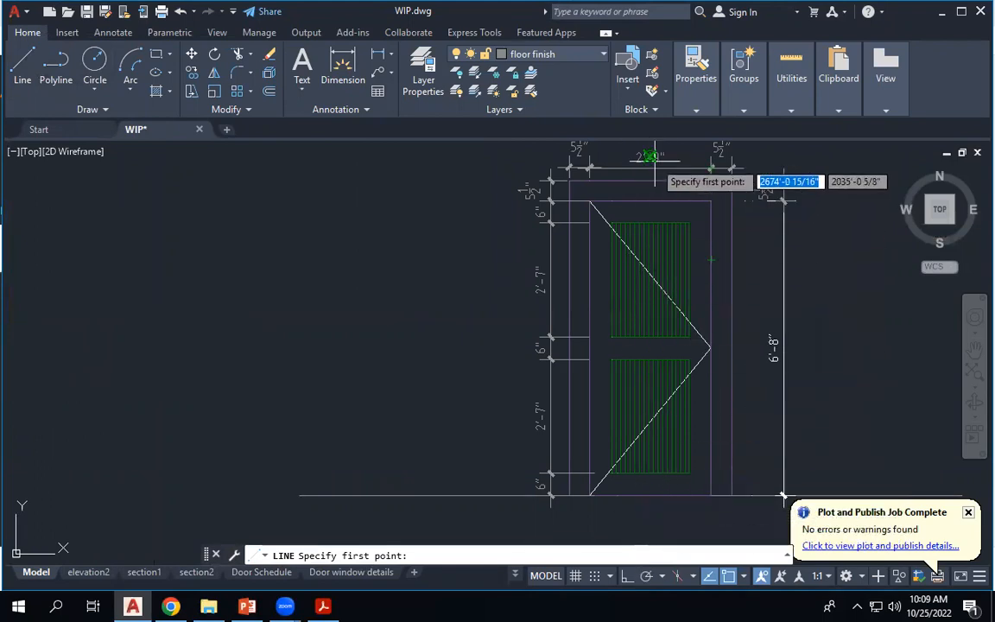
pyautogui.click(696, 82)
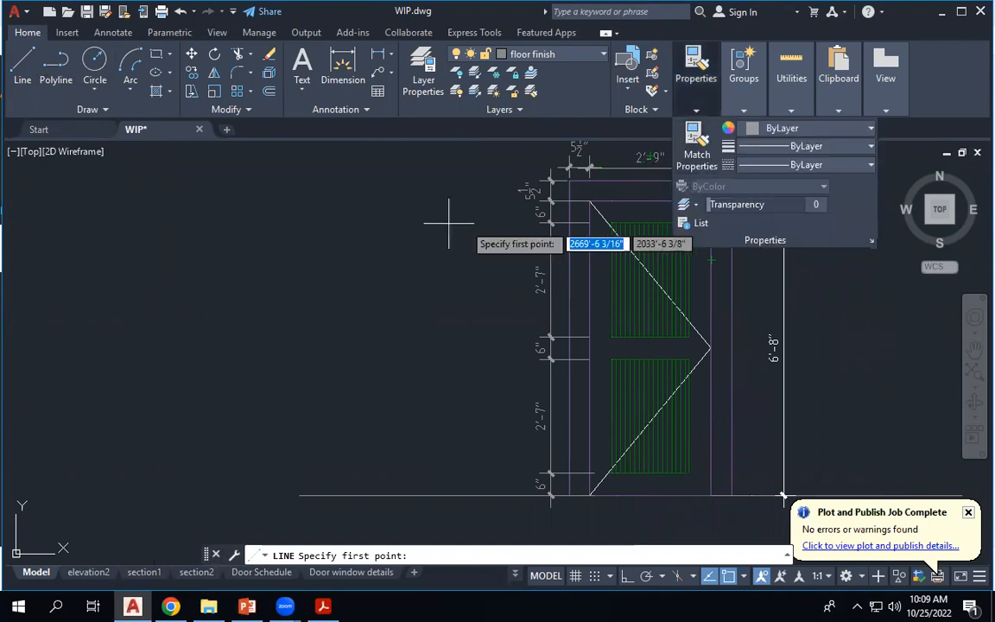
pyautogui.scroll(-3, 673, 229)
pyautogui.scroll(2, 639, 223)
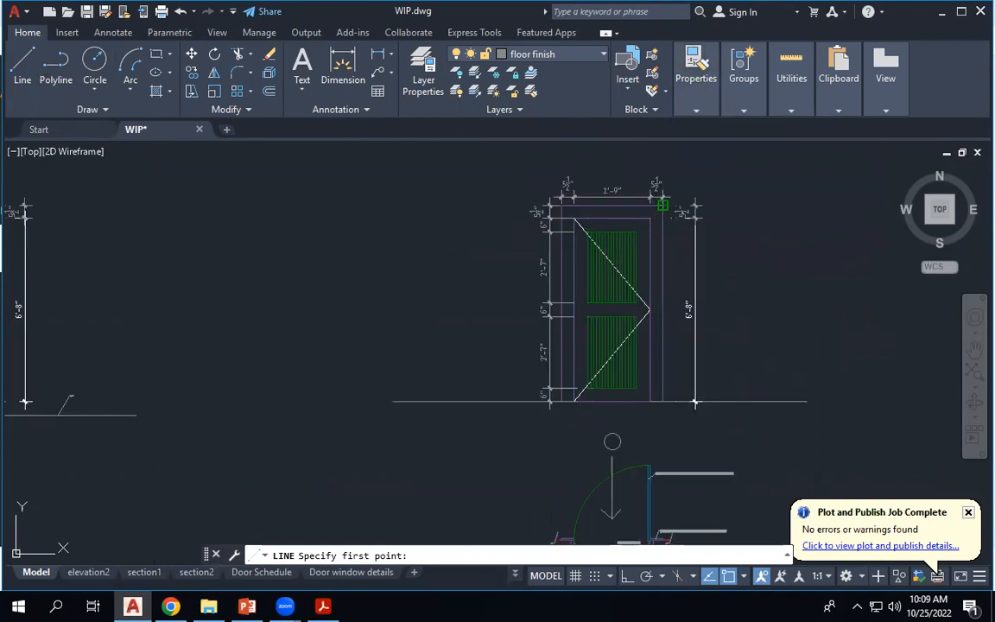
pyautogui.click(662, 205)
pyautogui.press('Escape')
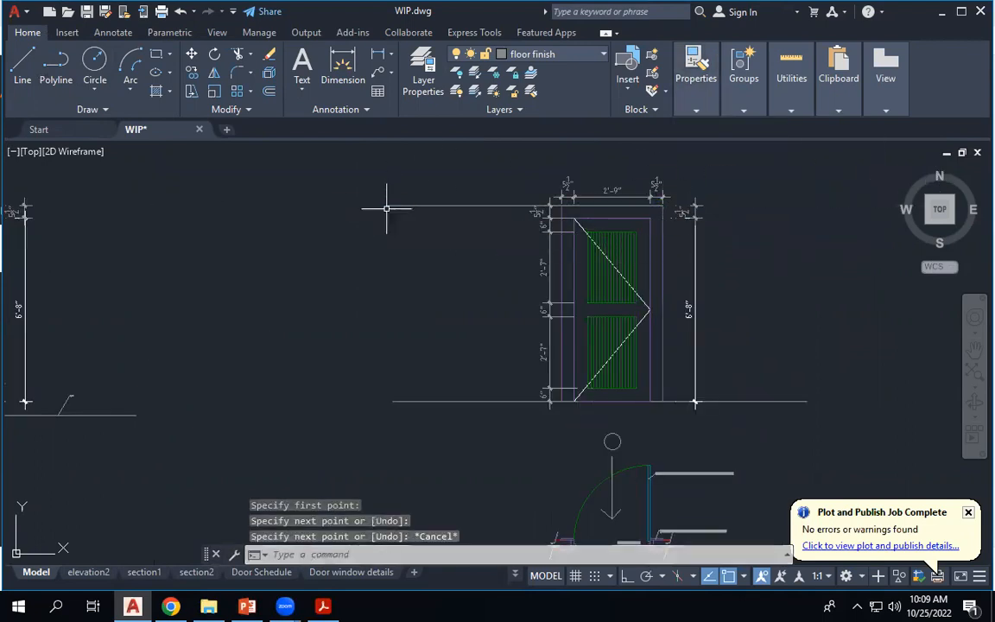
# Copy the projection line down to the underside of the frame head and to the top edge of the upper louver panel.
pyautogui.click(459, 206)
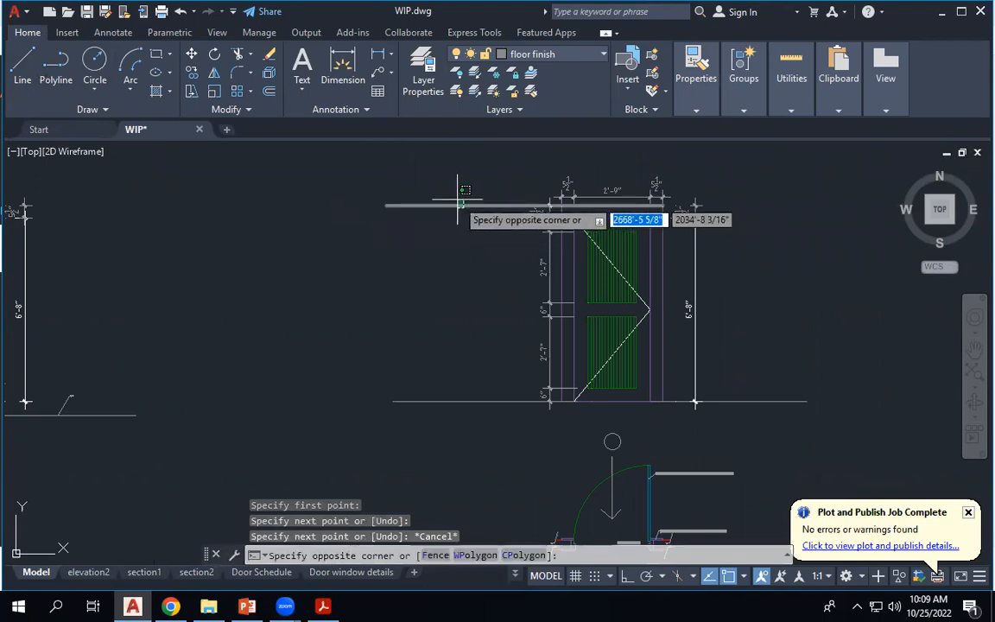
pyautogui.click(456, 209)
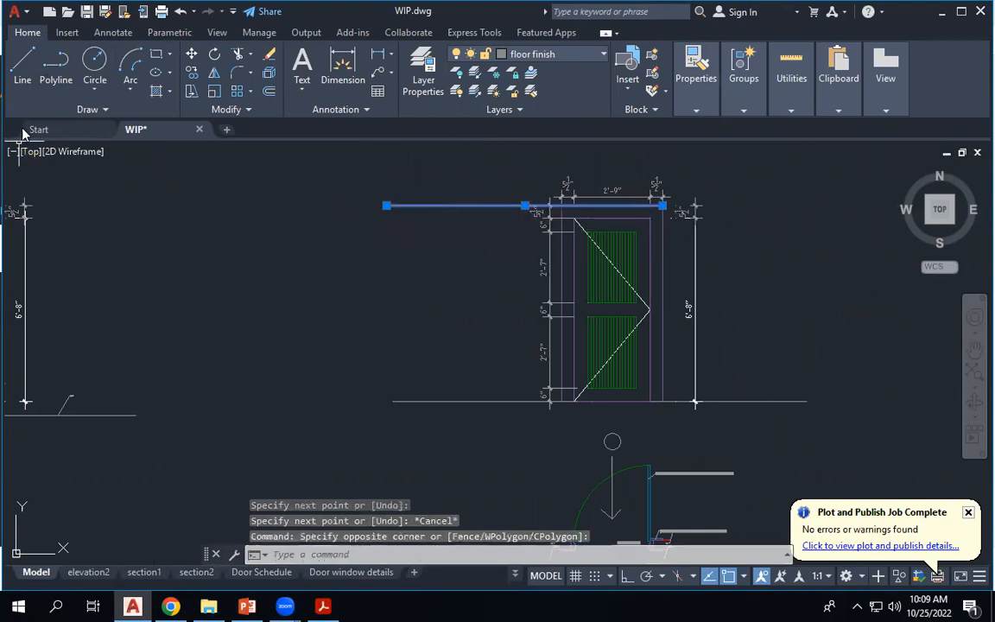
pyautogui.click(194, 74)
pyautogui.scroll(5, 669, 220)
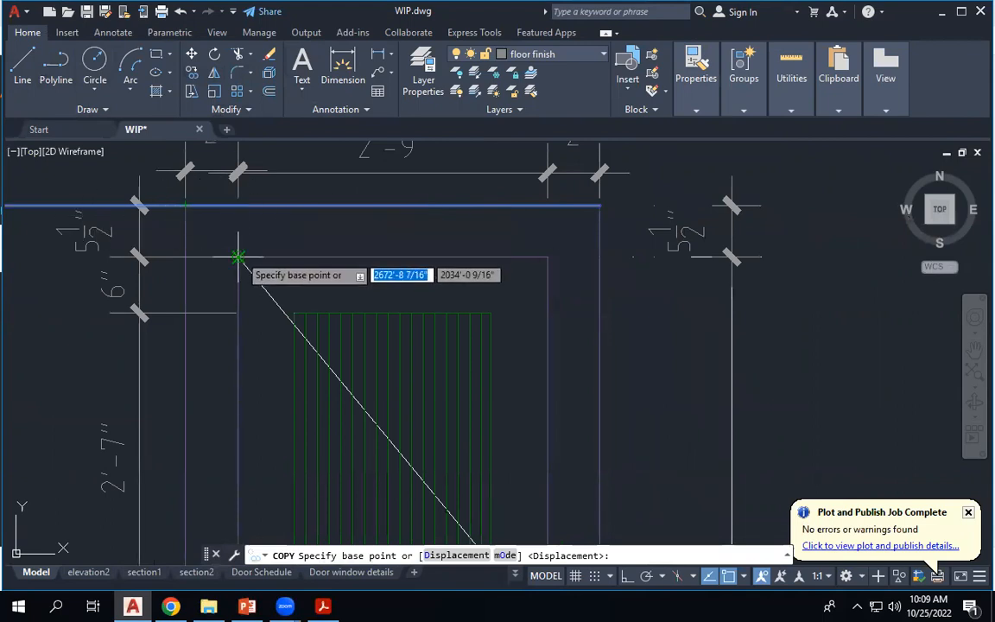
pyautogui.click(239, 205)
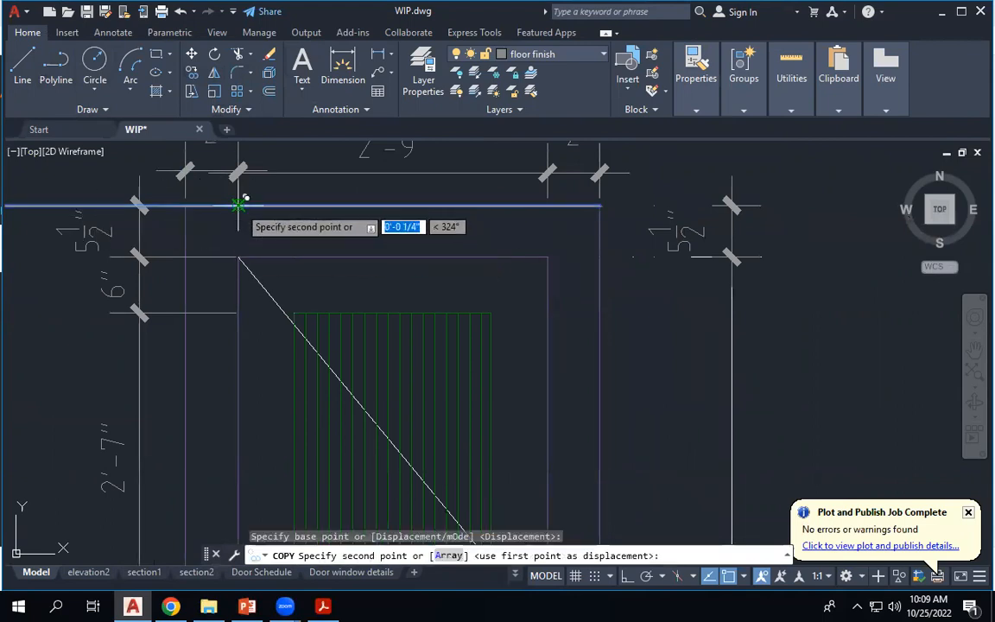
pyautogui.click(239, 257)
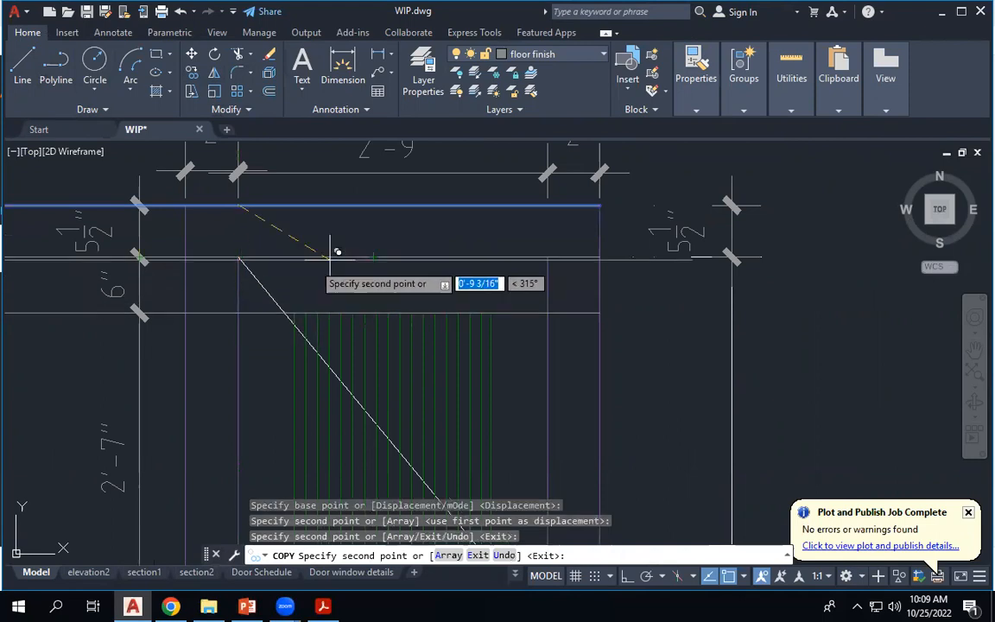
pyautogui.scroll(-2, 436, 242)
pyautogui.scroll(2, 374, 360)
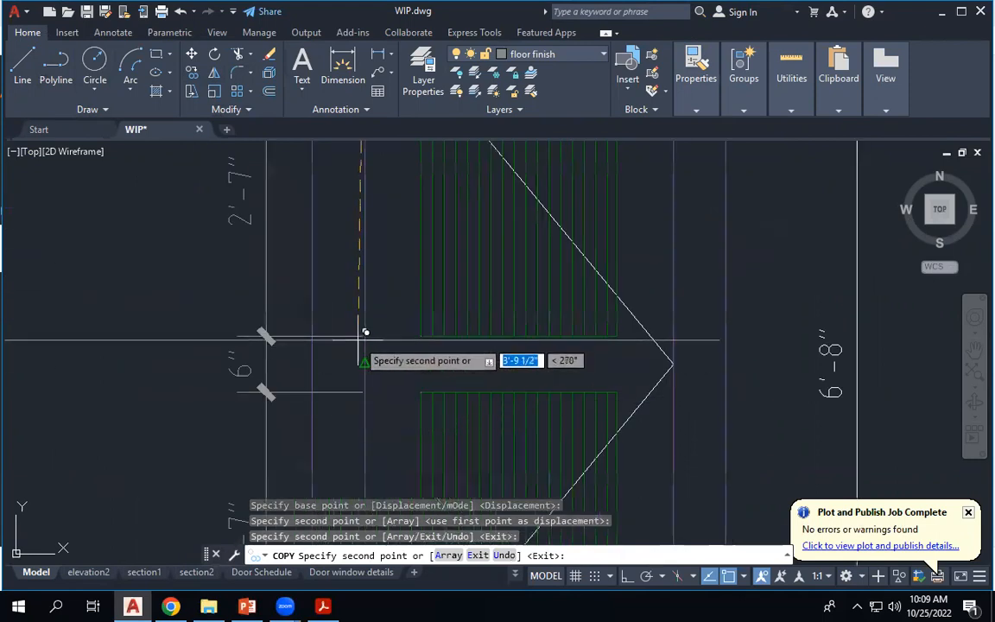
# Add copies of the projection line at the upper louver panel's bottom edge and the lower louver panel's top and bottom edges.
pyautogui.click(421, 336)
pyautogui.scroll(-2, 435, 259)
pyautogui.scroll(1, 425, 290)
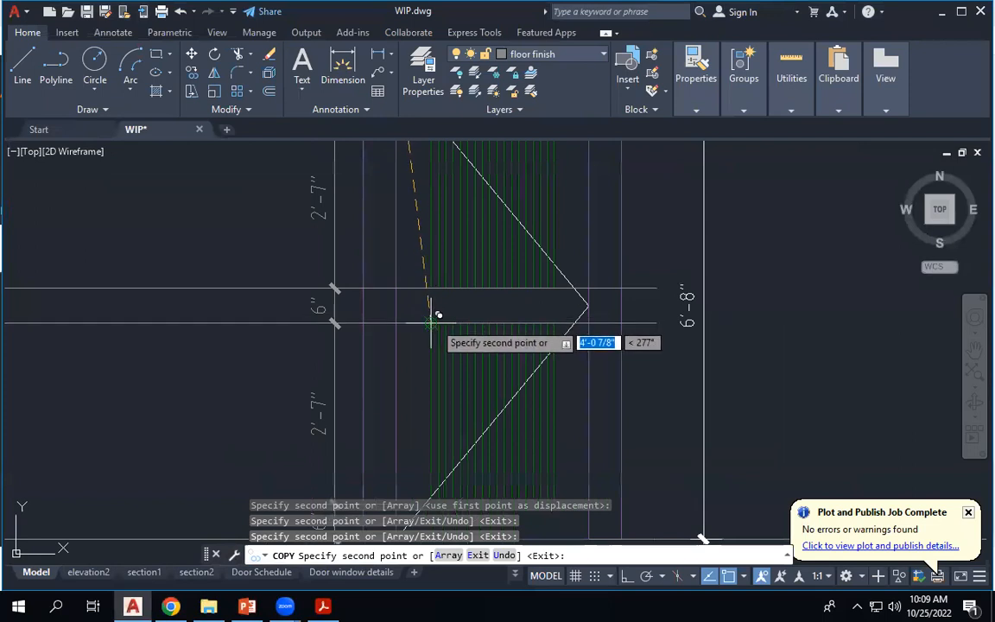
pyautogui.click(431, 323)
pyautogui.scroll(-2, 433, 247)
pyautogui.scroll(1, 428, 312)
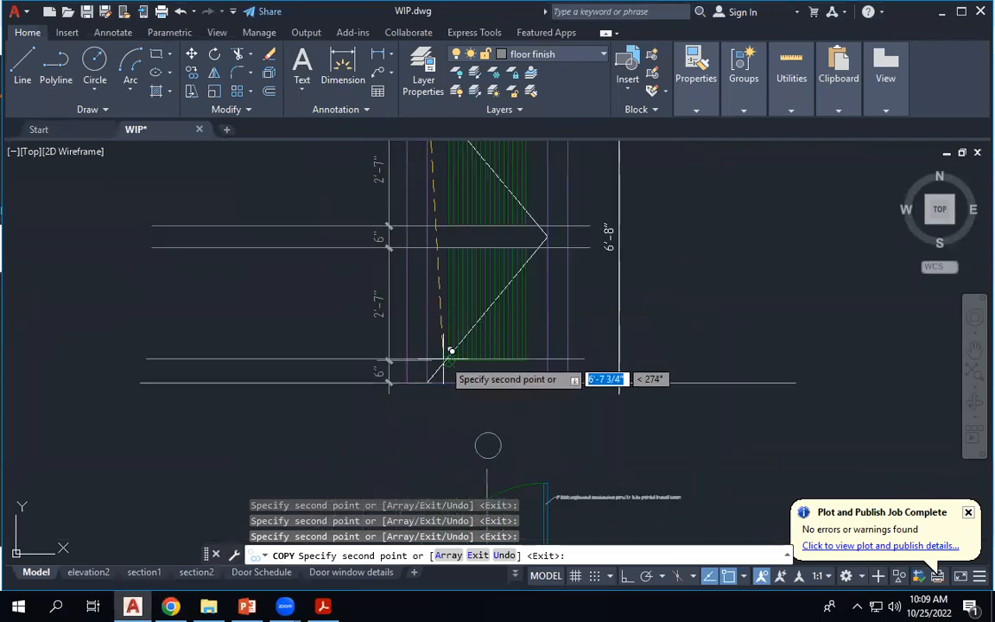
pyautogui.scroll(-3, 615, 404)
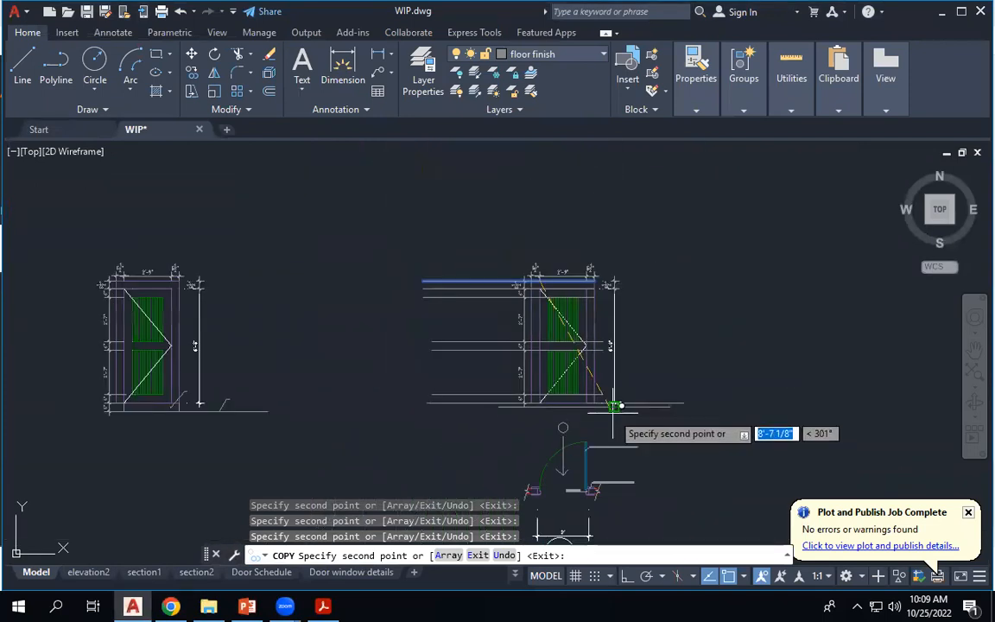
pyautogui.press('Escape')
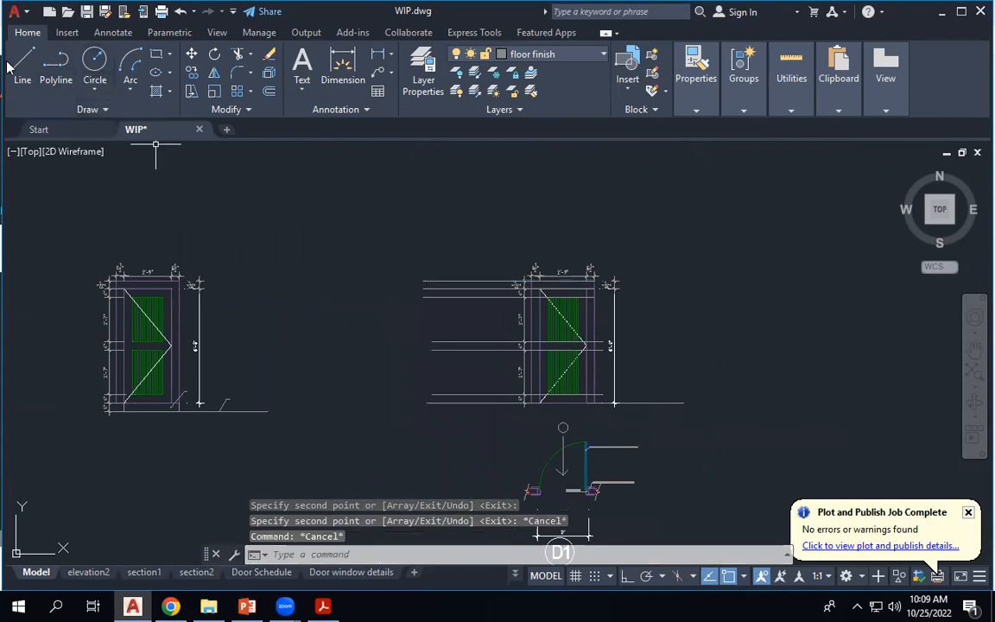
# With Ortho on, draw a vertical line beside the elevation from the top projection line down past the ground line.
pyautogui.click(20, 63)
pyautogui.scroll(2, 462, 314)
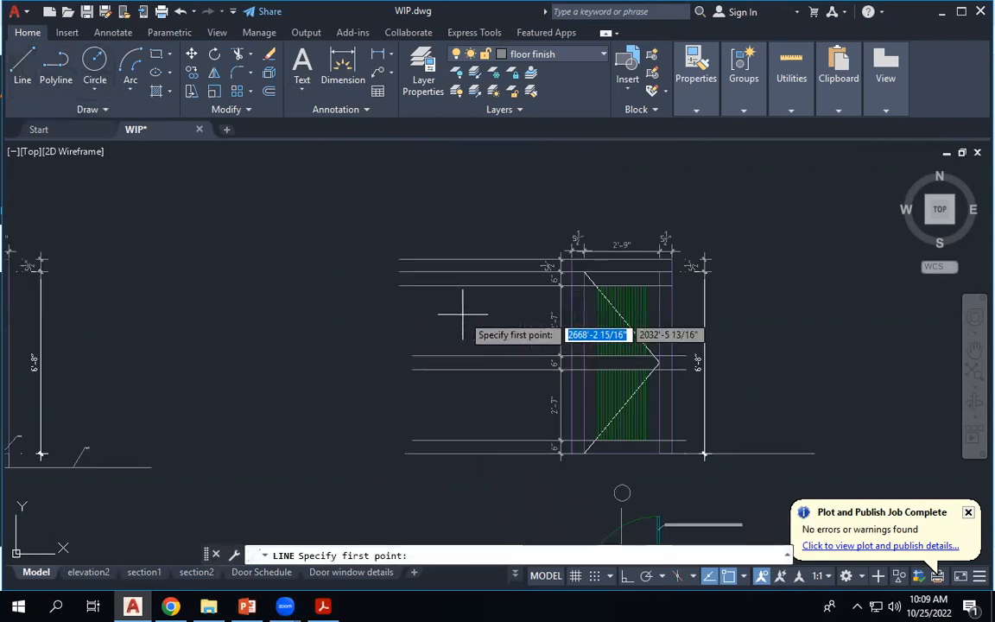
pyautogui.scroll(-3, 500, 245)
pyautogui.scroll(3, 489, 271)
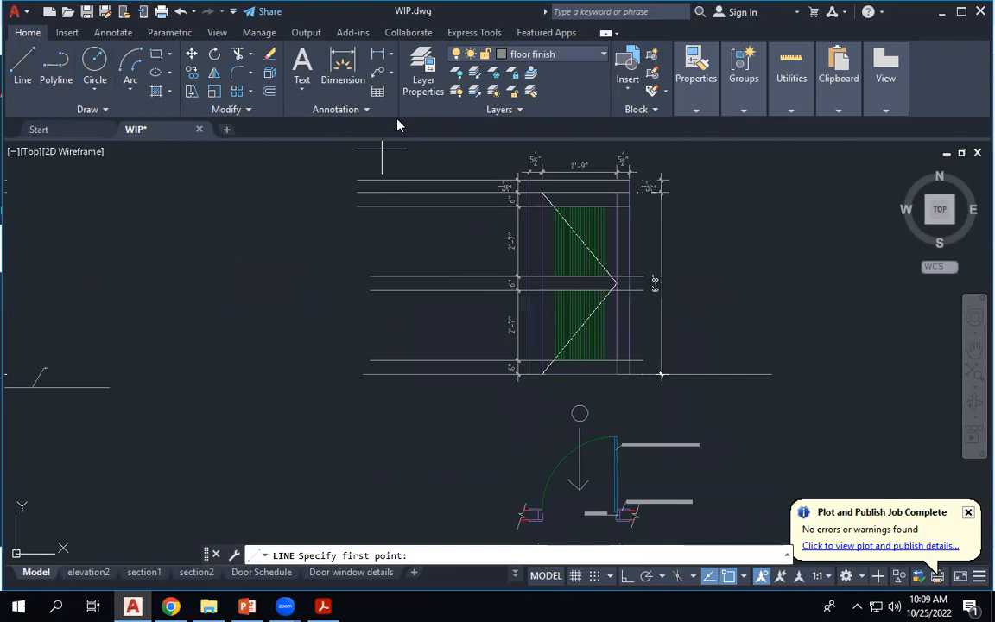
pyautogui.click(425, 180)
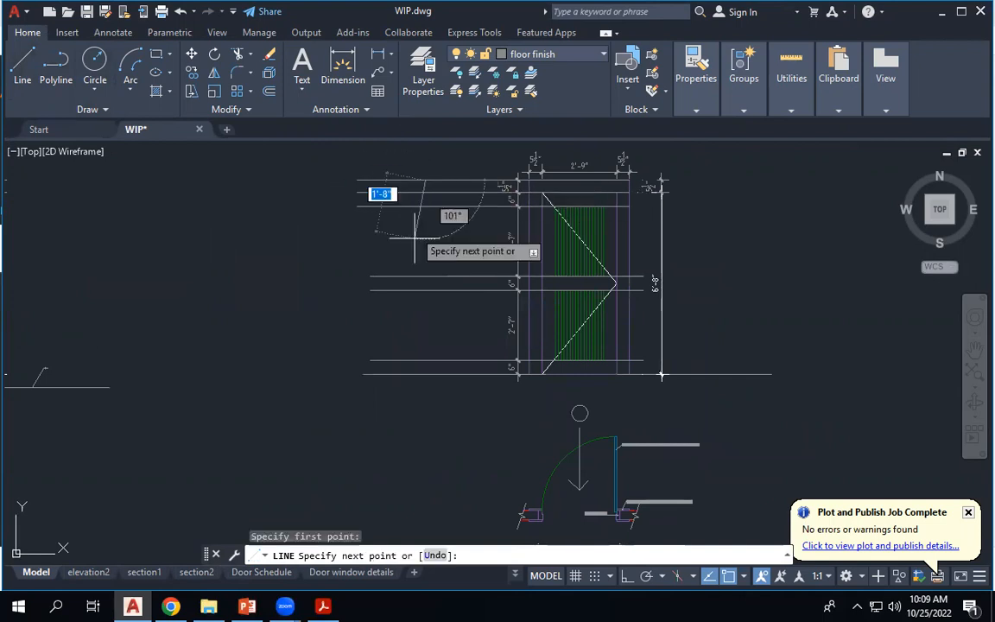
pyautogui.press('F8')
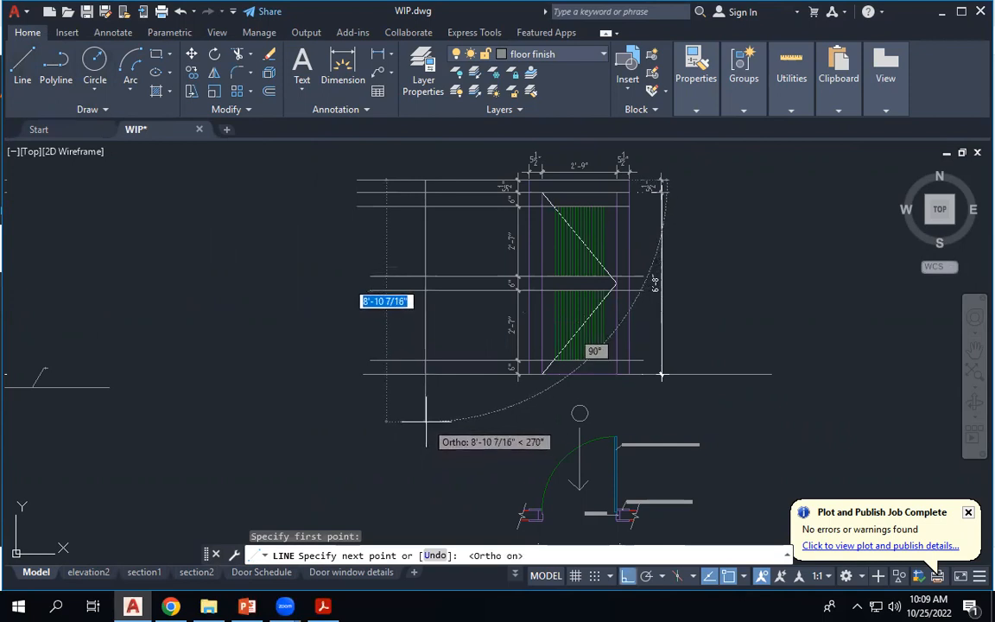
pyautogui.click(425, 422)
pyautogui.press('Escape')
pyautogui.press('Escape')
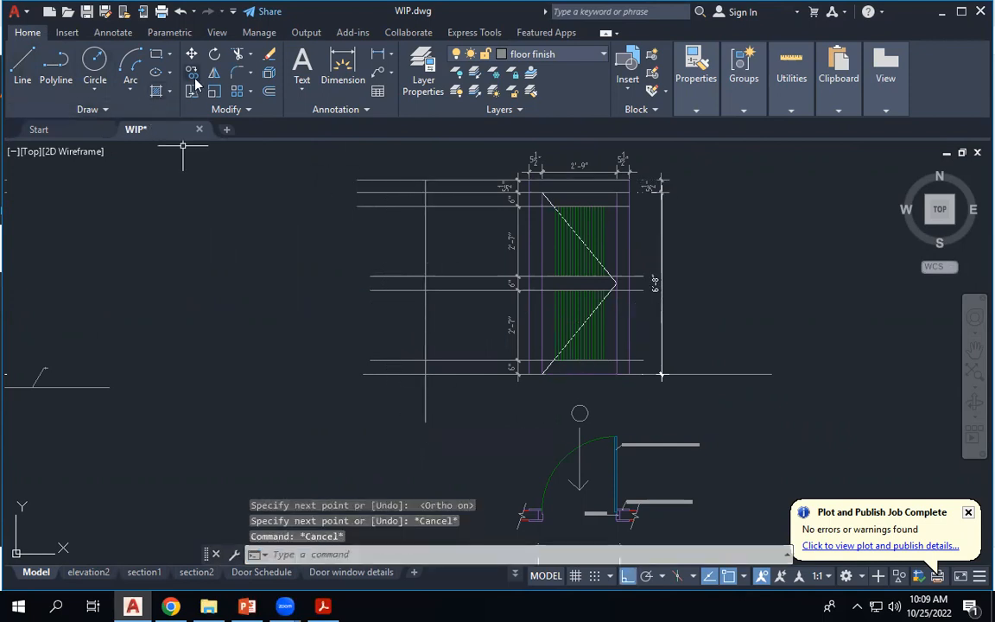
# Offset the vertical section line 4" towards the door elevation.
pyautogui.click(268, 93)
pyautogui.write('4"')
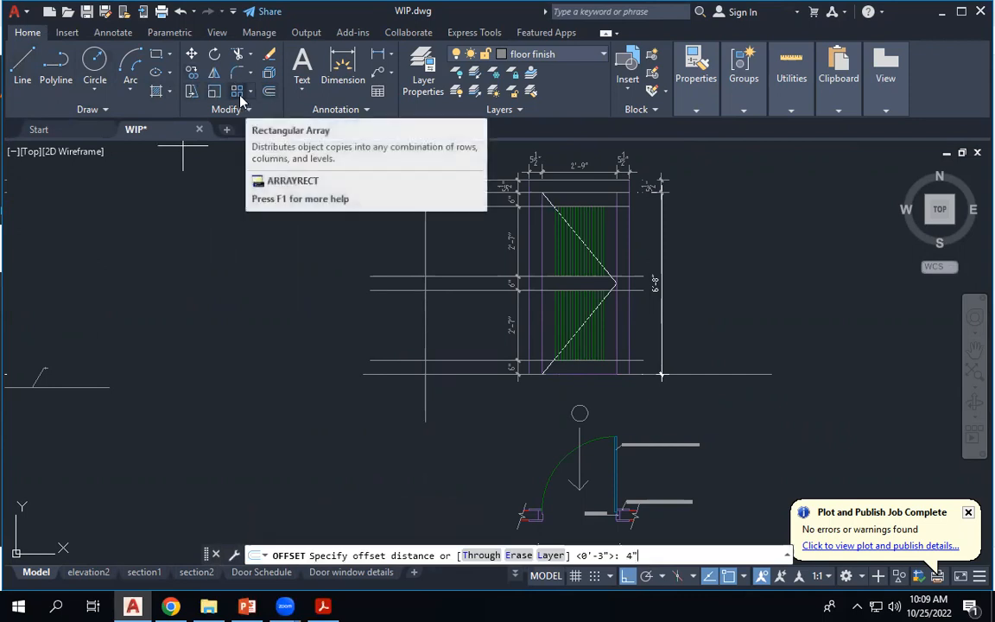
pyautogui.press('Return')
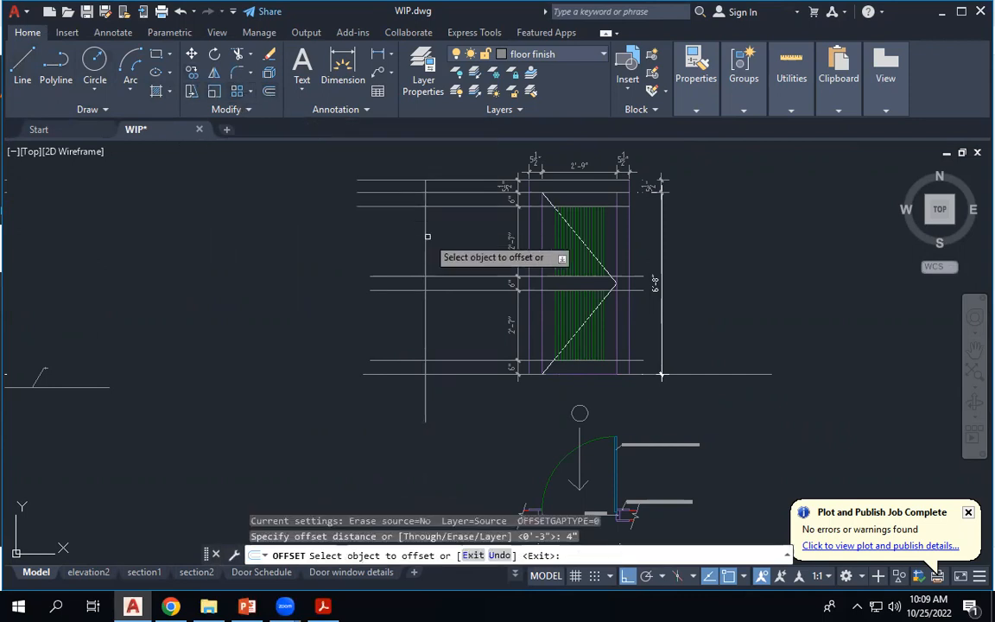
pyautogui.click(425, 236)
pyautogui.click(448, 239)
pyautogui.rightClick(455, 243)
pyautogui.click(478, 252)
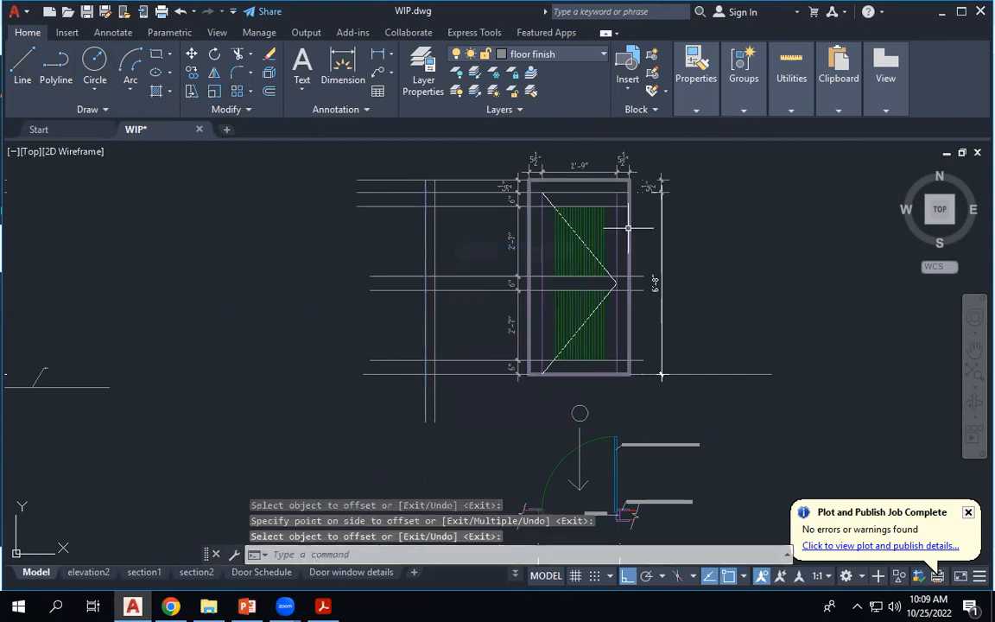
# Measure the architrave's thickness at the door frame in the D1 plan with a temporary linear dimension.
pyautogui.scroll(-2, 574, 218)
pyautogui.scroll(6, 602, 421)
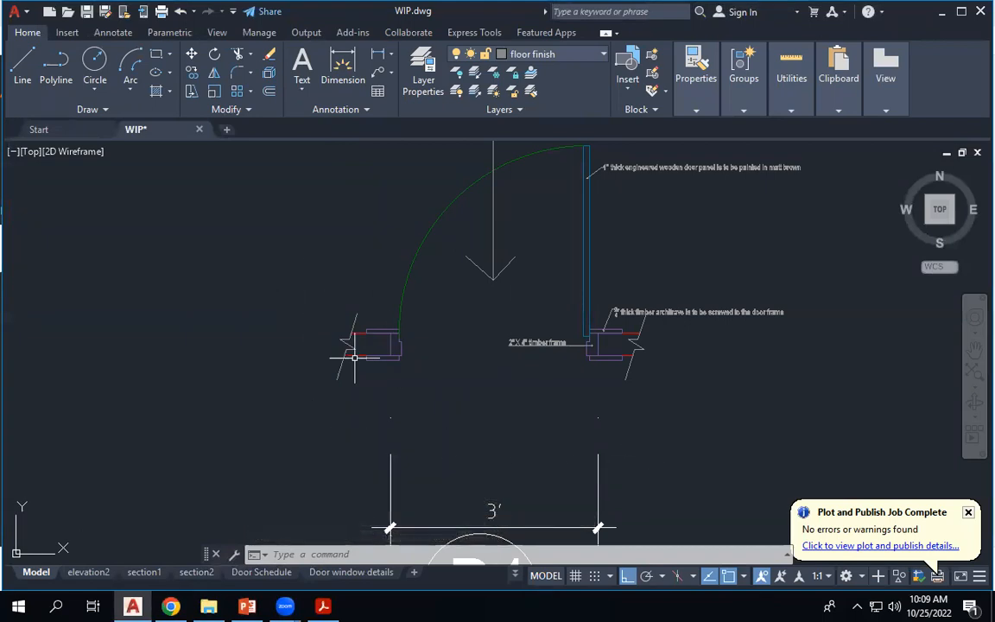
pyautogui.click(379, 55)
pyautogui.scroll(5, 367, 349)
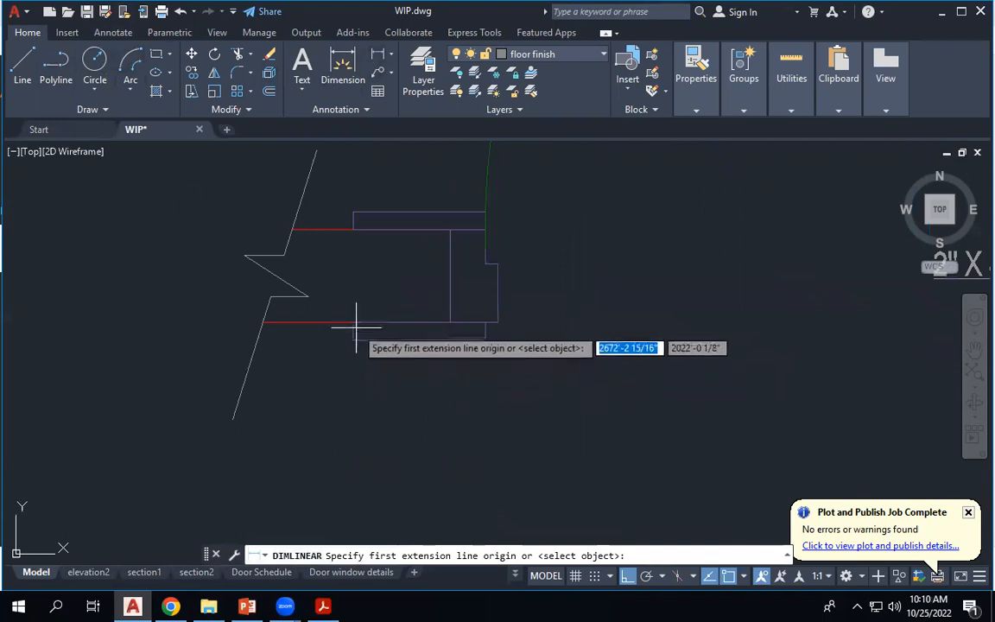
pyautogui.click(354, 323)
pyautogui.click(351, 337)
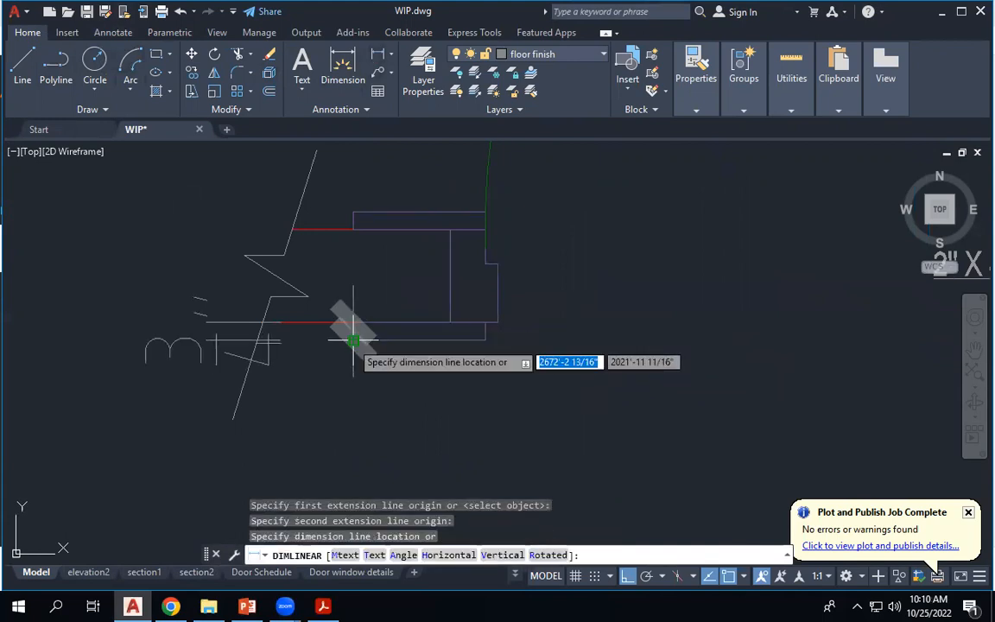
pyautogui.press('Escape')
# Offset both vertical section lines 3/4" outward to form the architrave faces on either side of the frame.
pyautogui.scroll(-10, 509, 387)
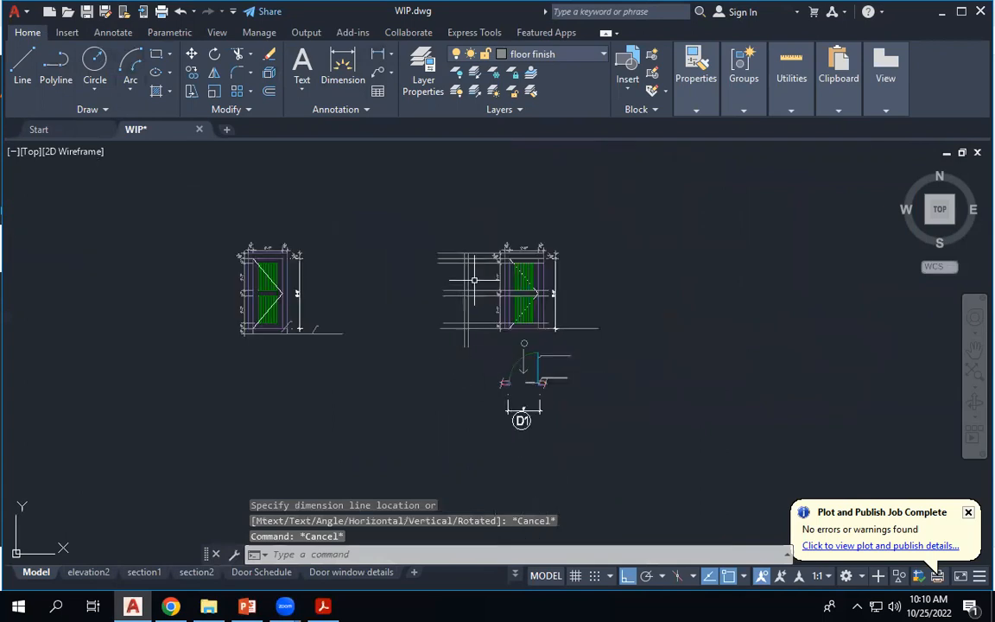
pyautogui.scroll(4, 472, 282)
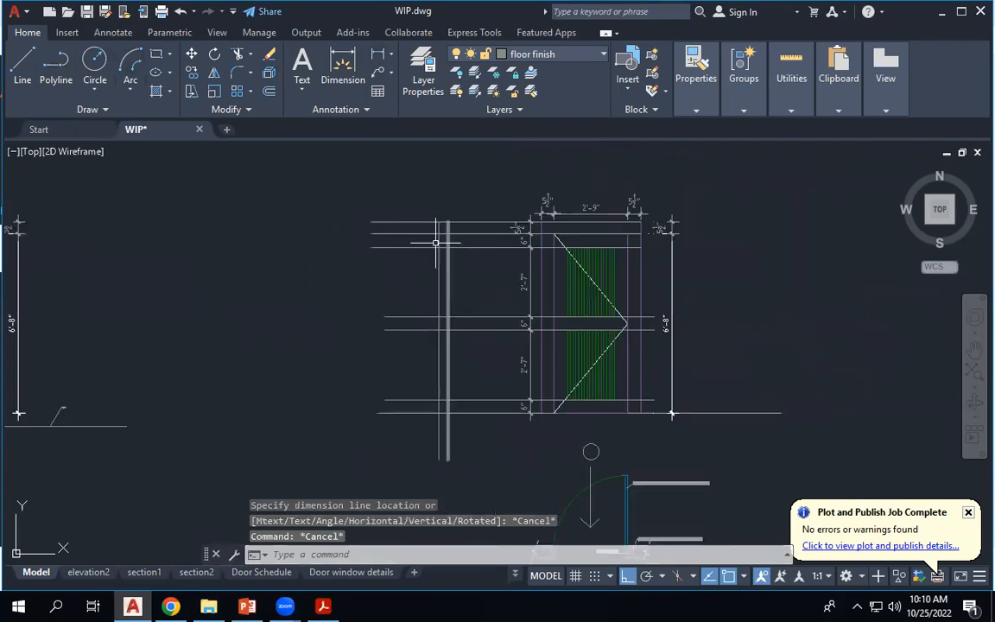
pyautogui.click(269, 94)
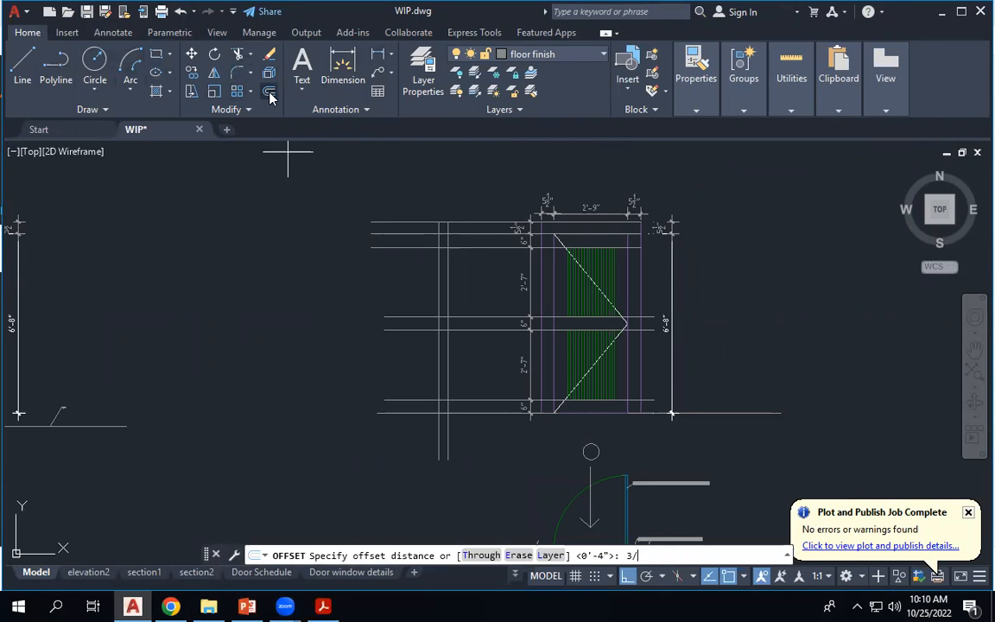
pyautogui.press('Return')
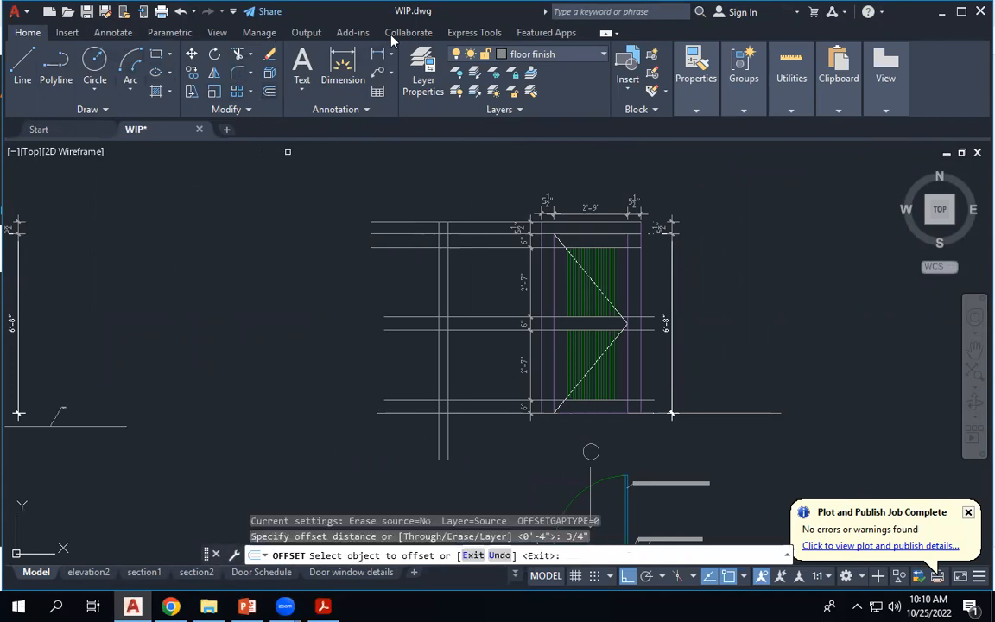
pyautogui.click(439, 276)
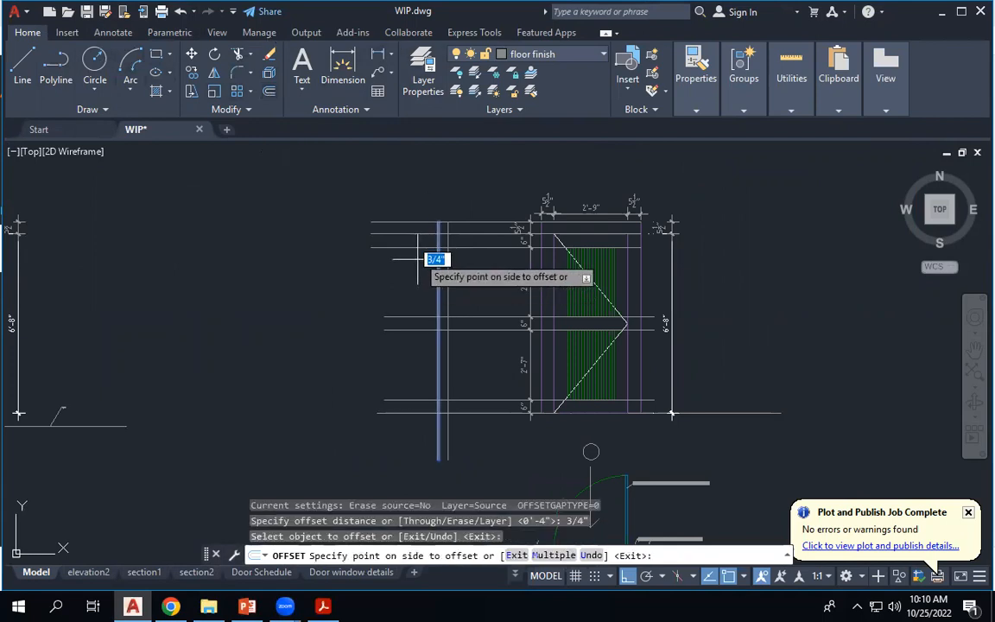
pyautogui.scroll(3, 415, 270)
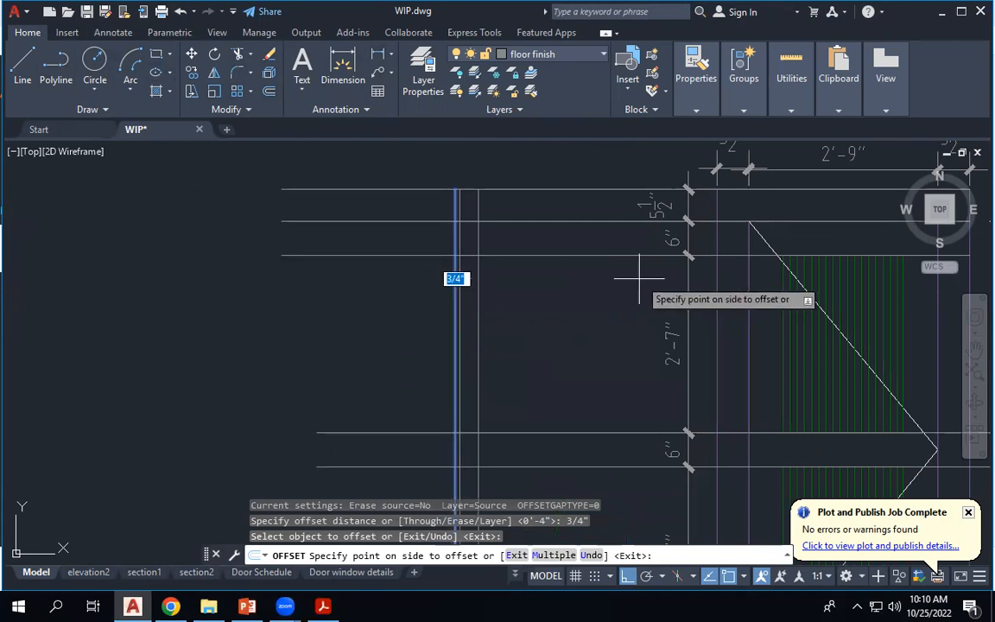
pyautogui.click(190, 276)
pyautogui.click(477, 275)
pyautogui.click(553, 289)
pyautogui.press('Escape')
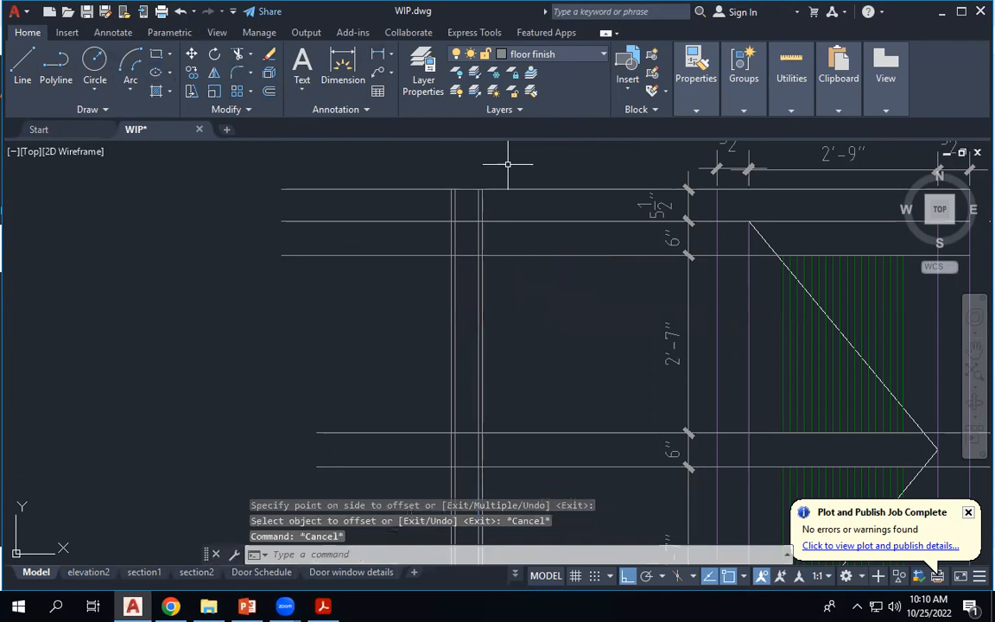
# Measure the distance between the two inner vertical section lines at the top projection line with a temporary linear dimension.
pyautogui.click(385, 57)
pyautogui.scroll(2, 471, 145)
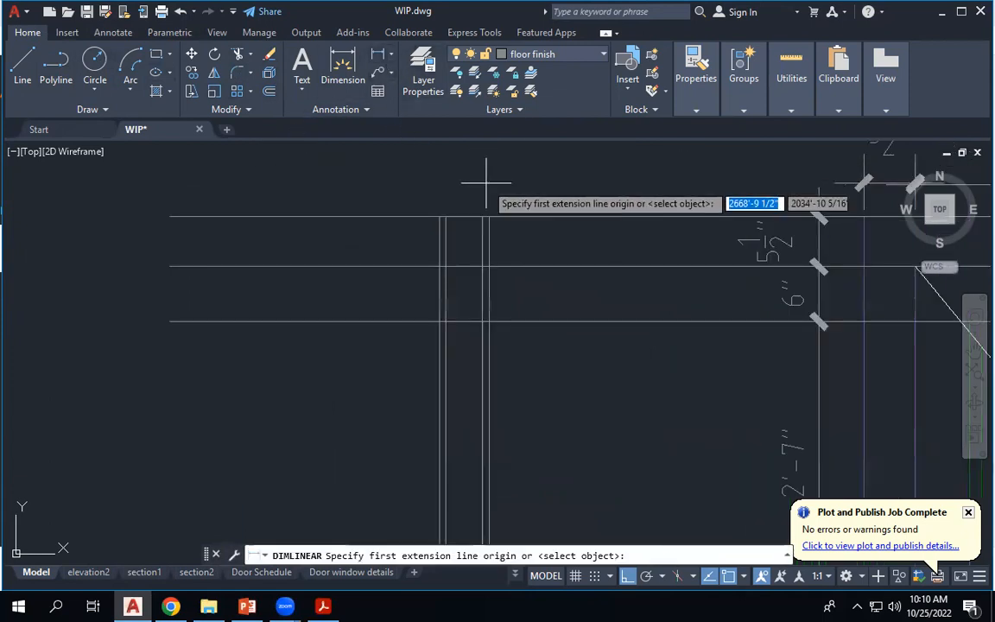
pyautogui.click(446, 216)
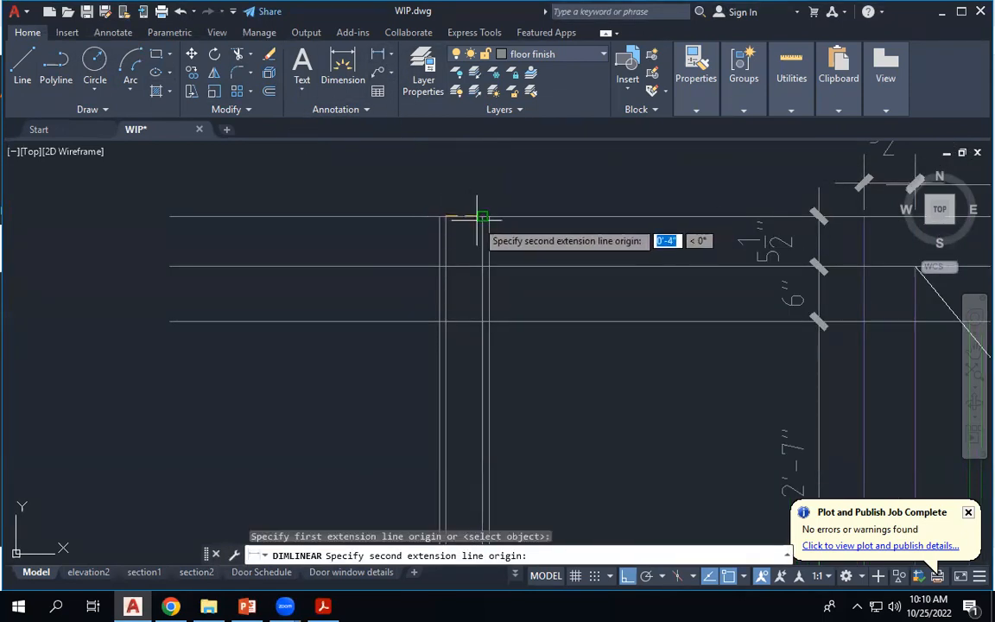
pyautogui.click(481, 216)
pyautogui.scroll(-4, 481, 204)
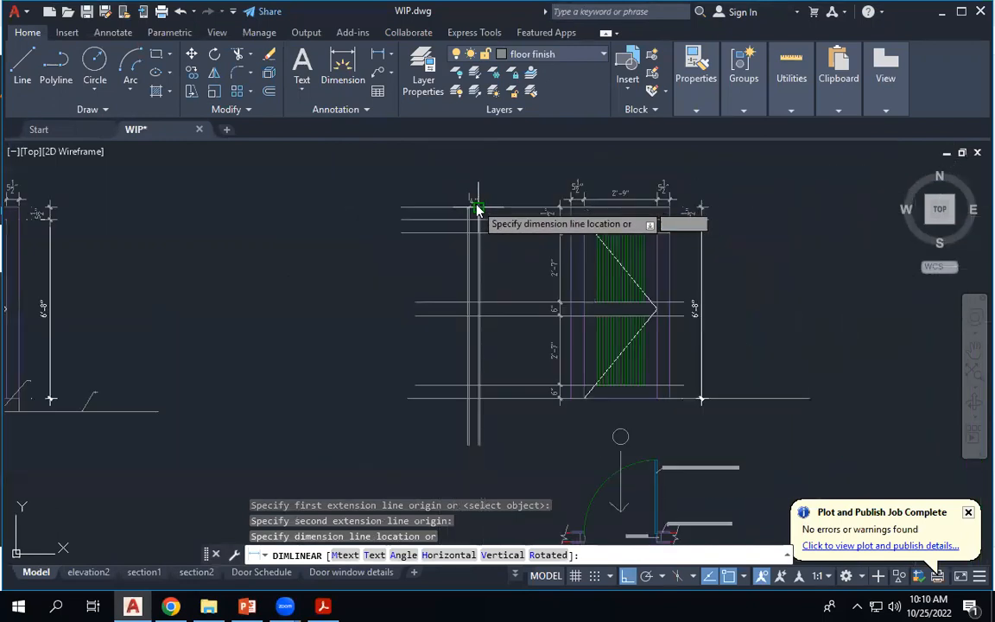
pyautogui.press('Escape')
pyautogui.press('Escape')
pyautogui.press('Escape')
# Examine the head of the section lines against the elevation's projection lines and its frame and panel dimensions.
pyautogui.scroll(-1, 476, 204)
pyautogui.scroll(3, 492, 213)
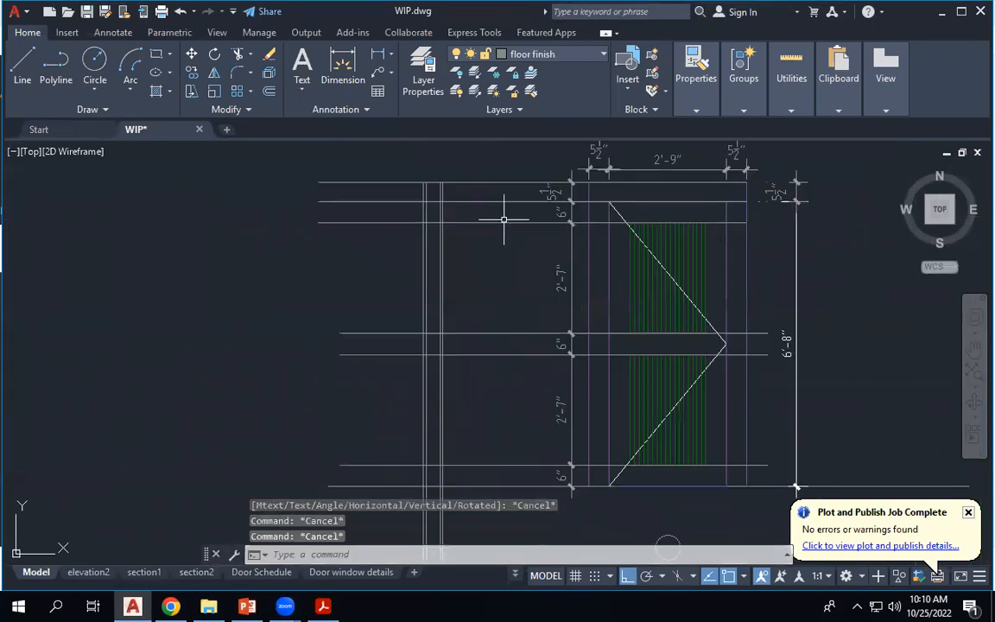
pyautogui.scroll(2, 447, 190)
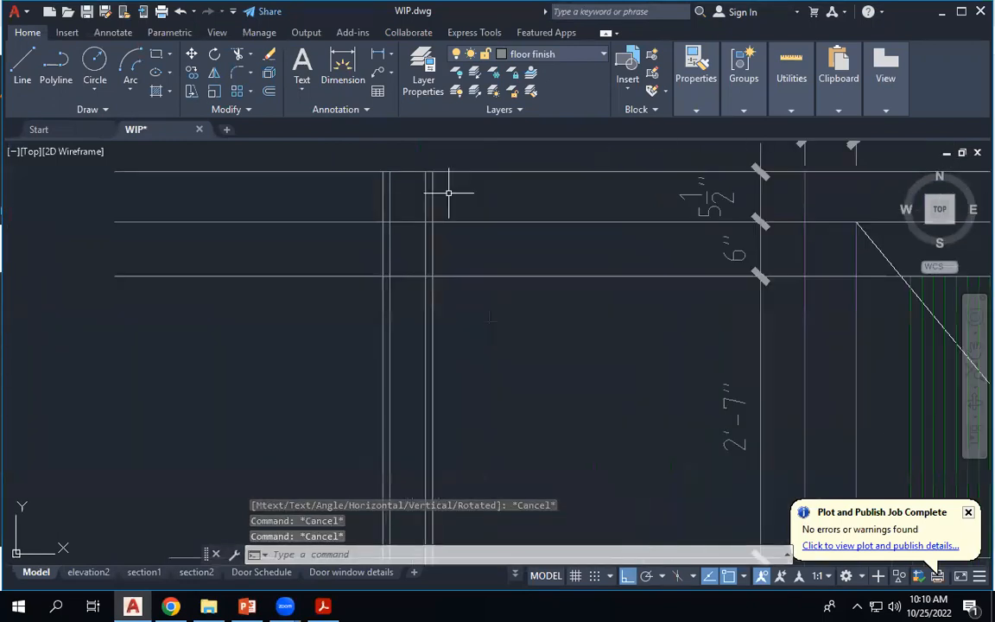
pyautogui.scroll(-1, 448, 193)
pyautogui.scroll(2, 707, 195)
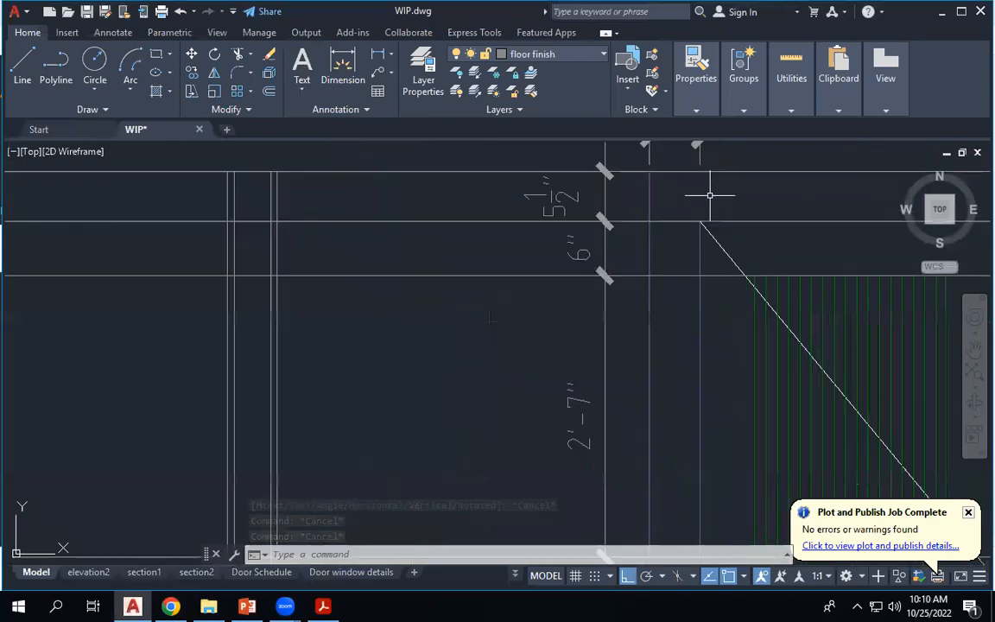
pyautogui.scroll(-2, 581, 198)
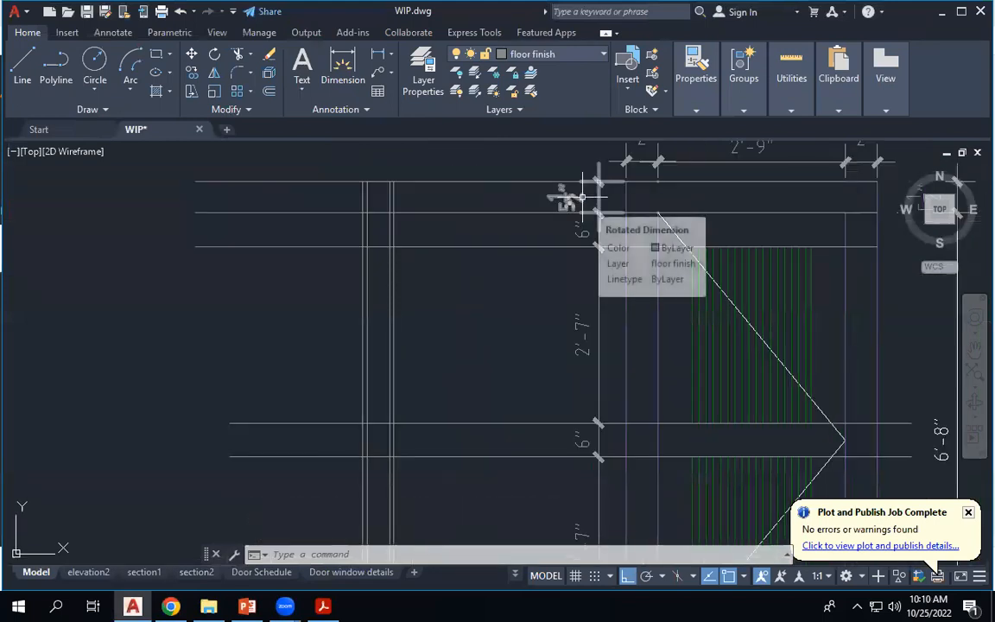
pyautogui.scroll(1, 353, 197)
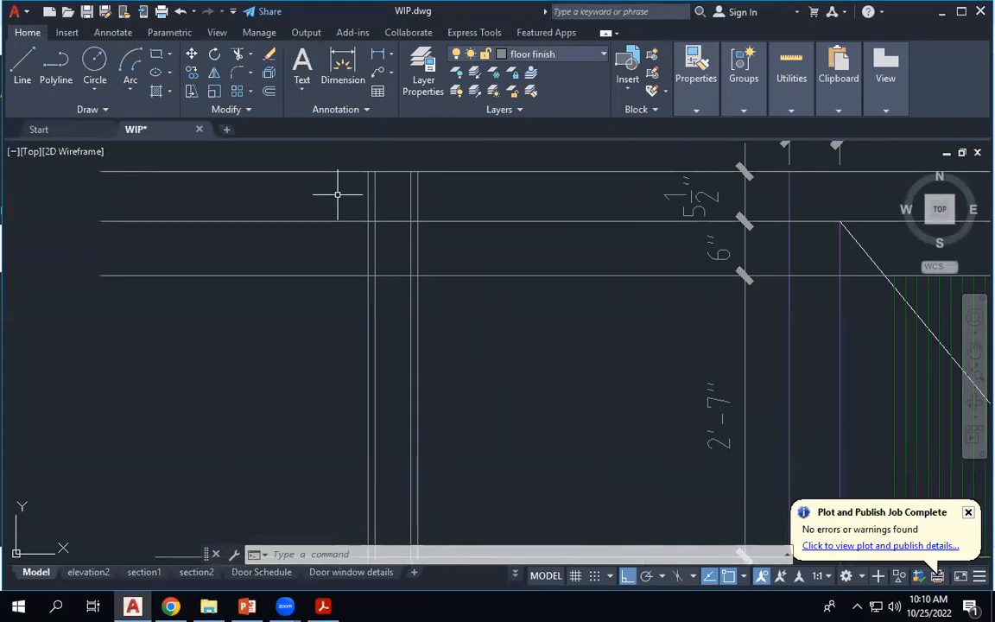
pyautogui.scroll(-2, 425, 209)
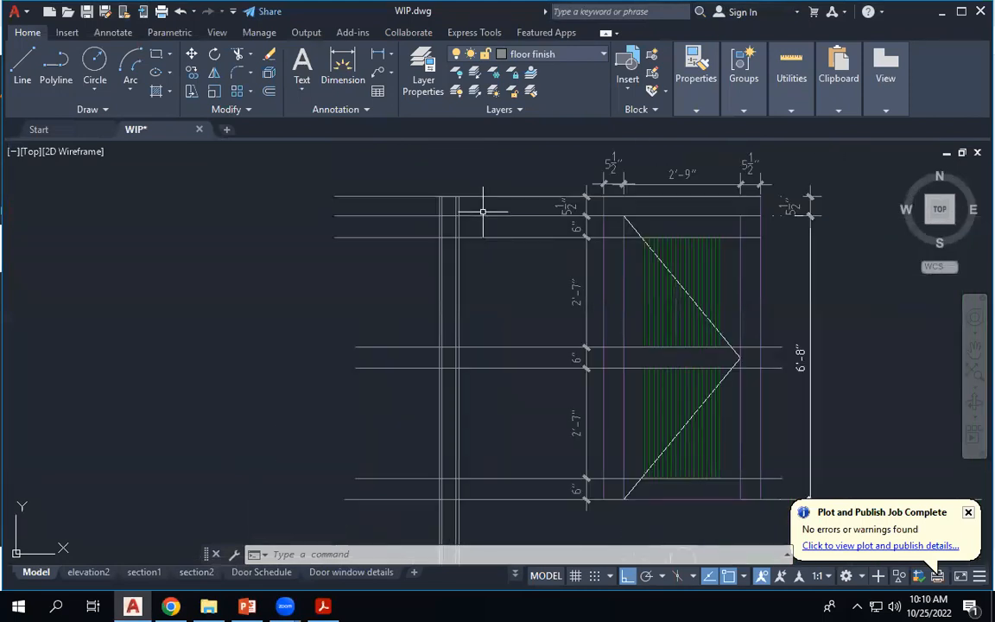
pyautogui.scroll(2, 483, 211)
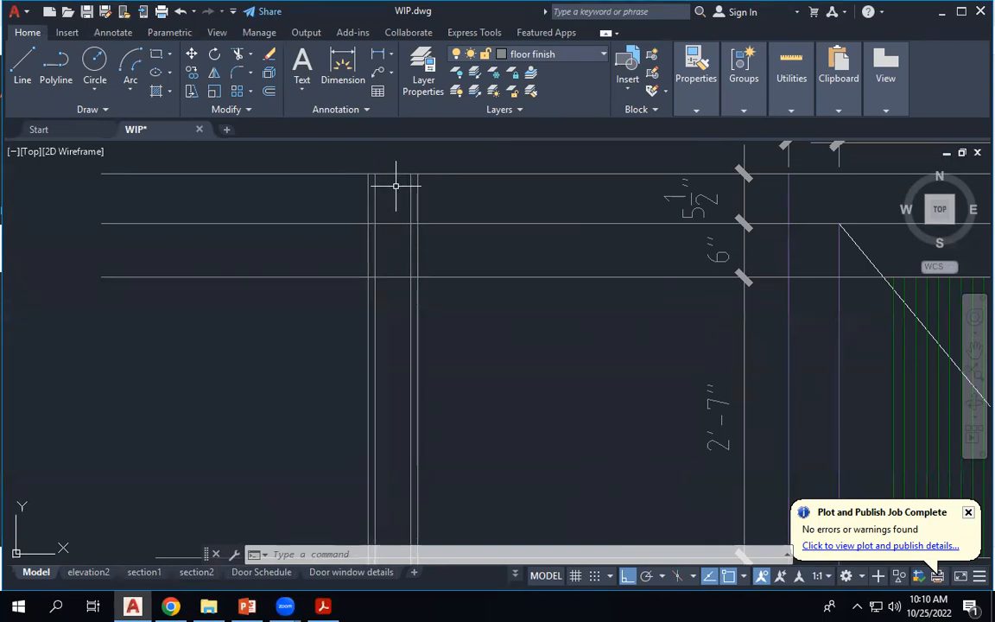
pyautogui.scroll(-2, 385, 187)
pyautogui.scroll(4, 422, 202)
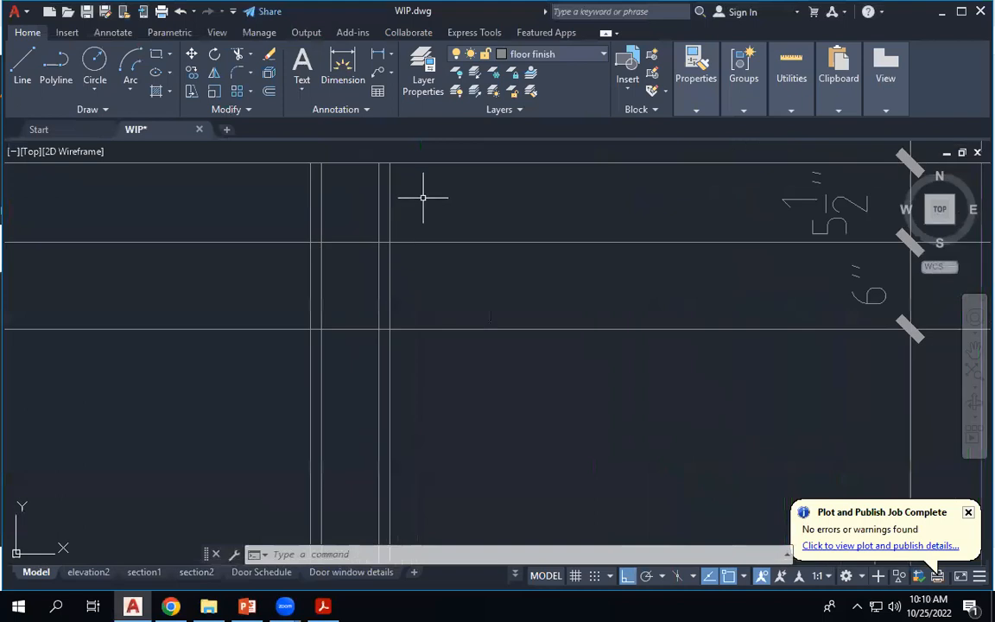
pyautogui.scroll(-3, 584, 229)
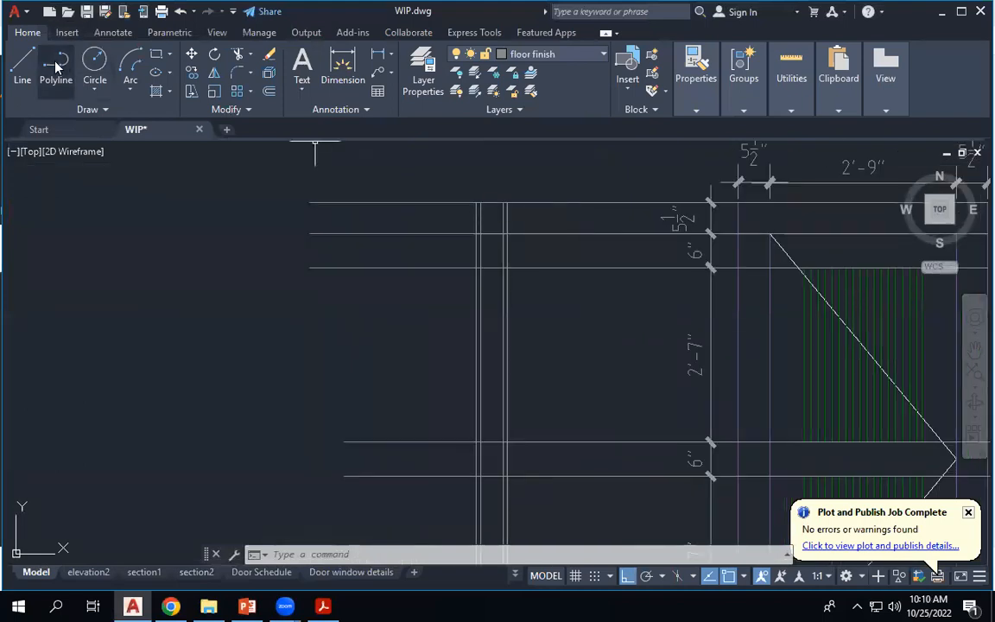
# Draw a U-shaped wall outline along the inner section lines, from about 5 7/16" above the top projection line down to the second one.
pyautogui.click(23, 67)
pyautogui.scroll(4, 493, 182)
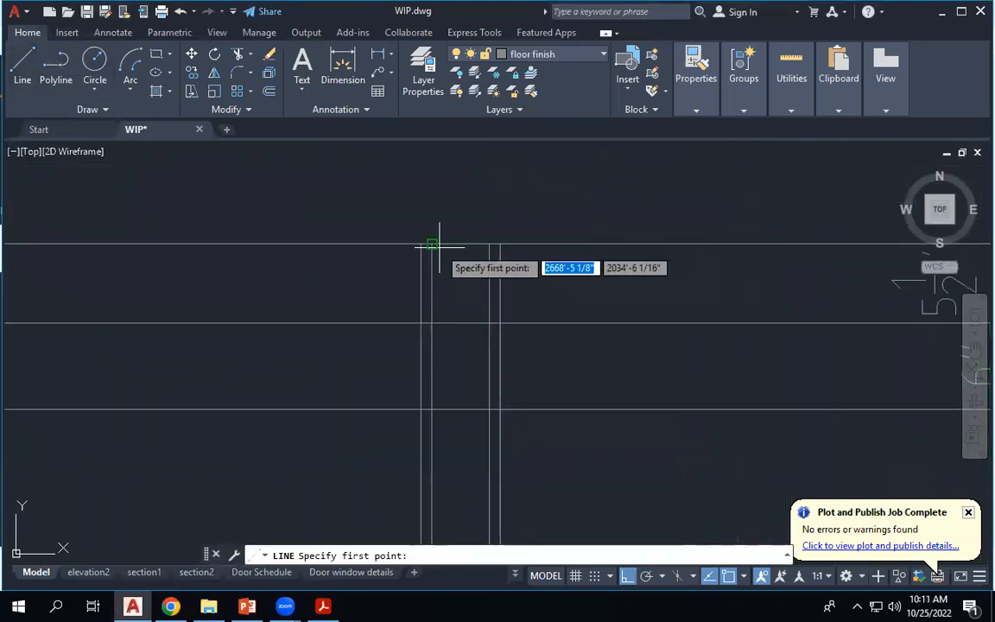
pyautogui.click(431, 164)
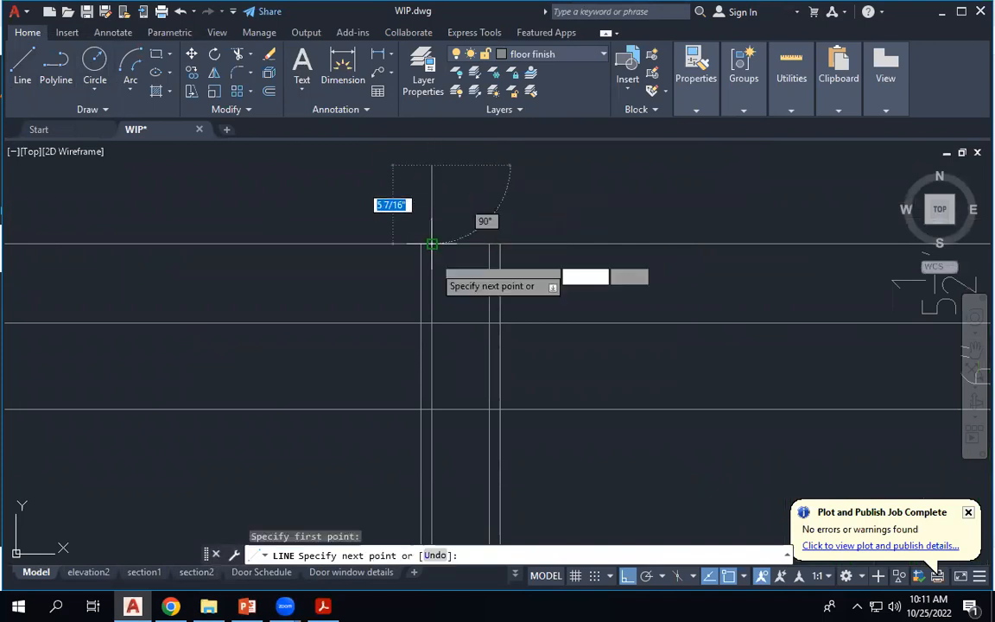
pyautogui.click(432, 324)
pyautogui.click(488, 324)
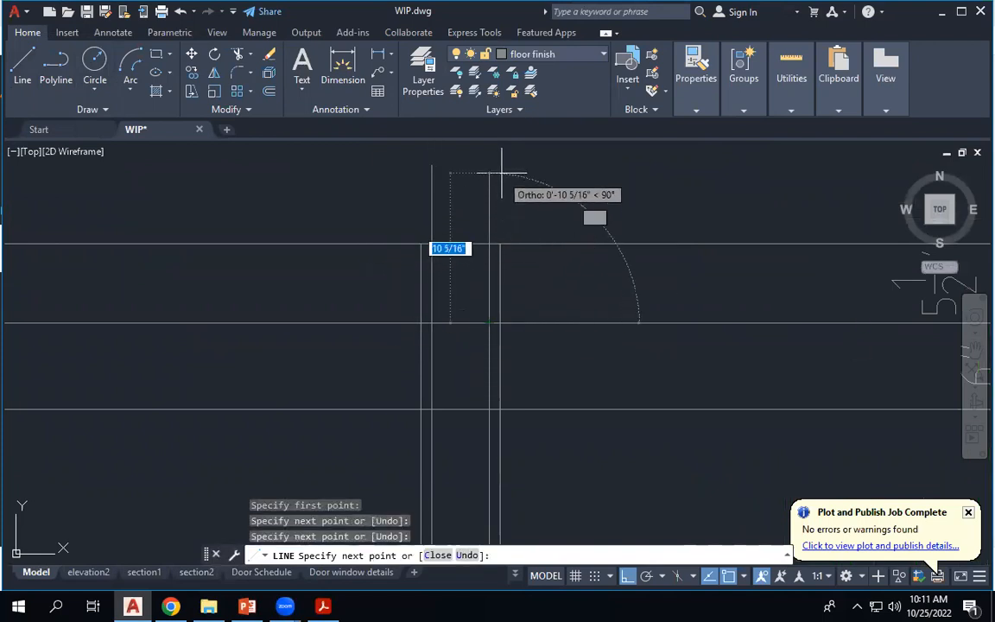
pyautogui.click(436, 164)
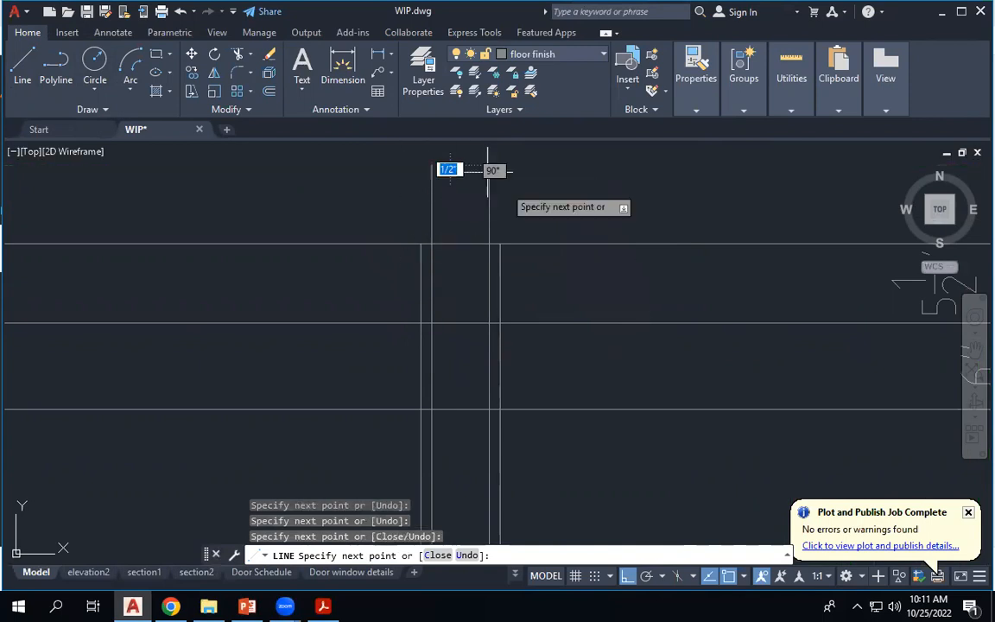
pyautogui.press('Escape')
# Assign the three lines of the wall outline above the door head to layer 0.35.
pyautogui.scroll(-5, 513, 215)
pyautogui.scroll(5, 513, 213)
pyautogui.scroll(-1, 511, 215)
pyautogui.click(455, 223)
pyautogui.click(560, 363)
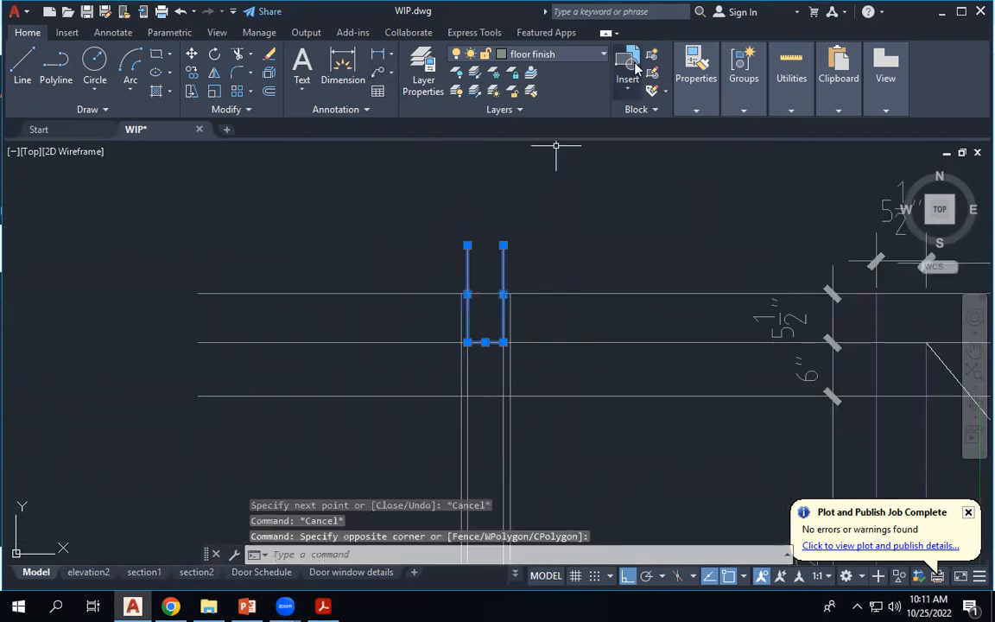
pyautogui.click(600, 55)
pyautogui.scroll(10, 566, 87)
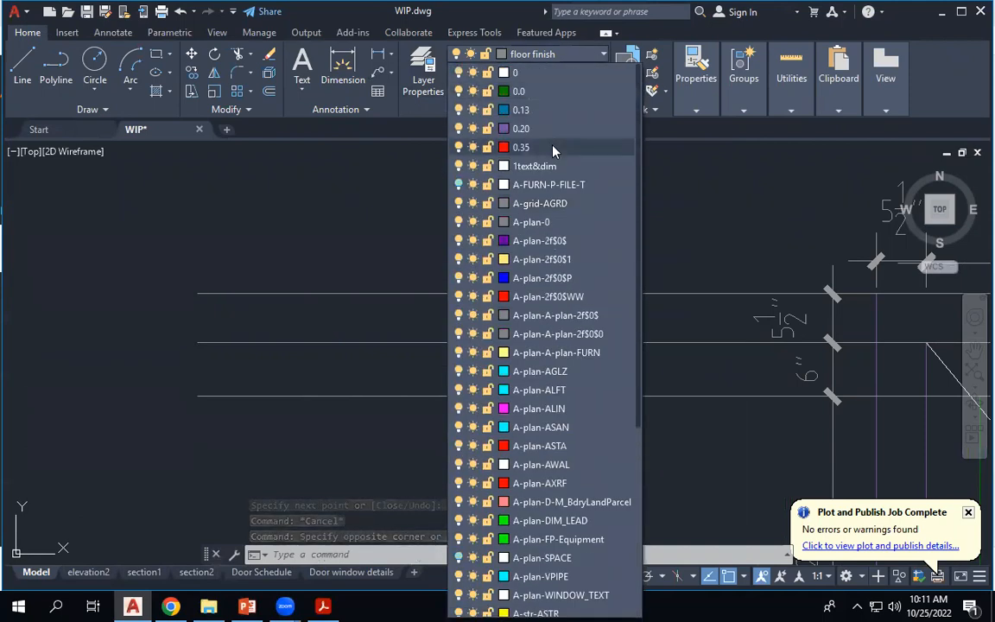
pyautogui.click(521, 147)
pyautogui.press('Escape')
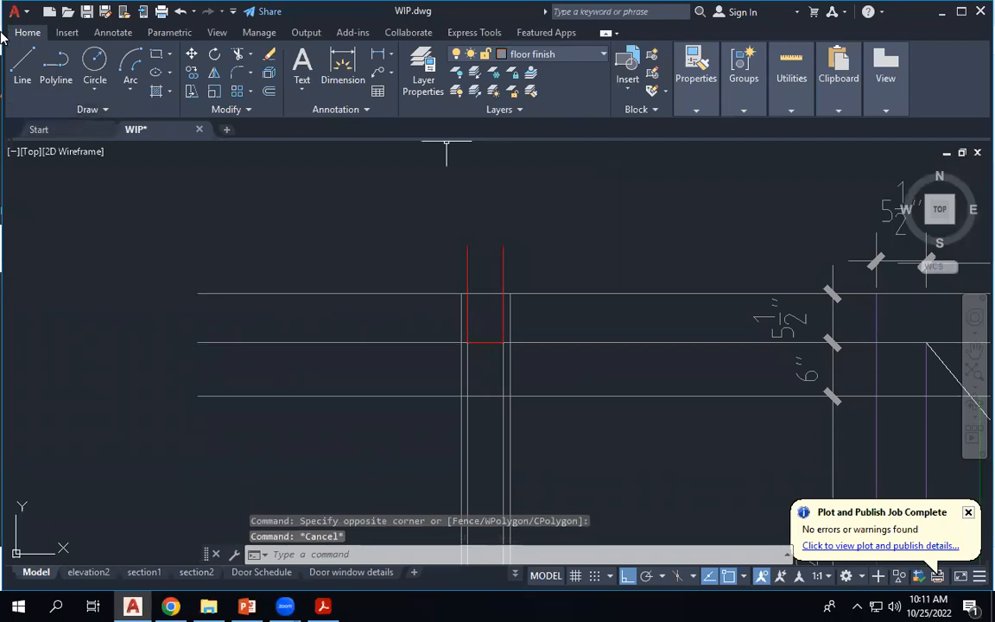
pyautogui.click(23, 66)
pyautogui.scroll(-5, 471, 154)
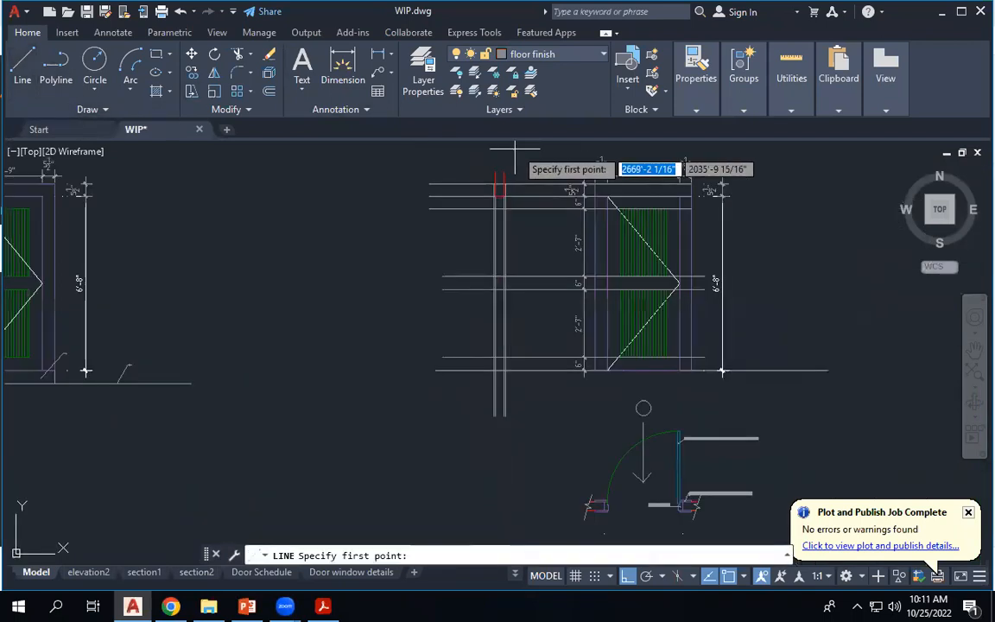
pyautogui.press('Escape')
pyautogui.press('Escape')
# With Ortho off, copy the break line from the wall end in the D1 plan to the open upper end of the section's wall outline.
pyautogui.scroll(3, 586, 514)
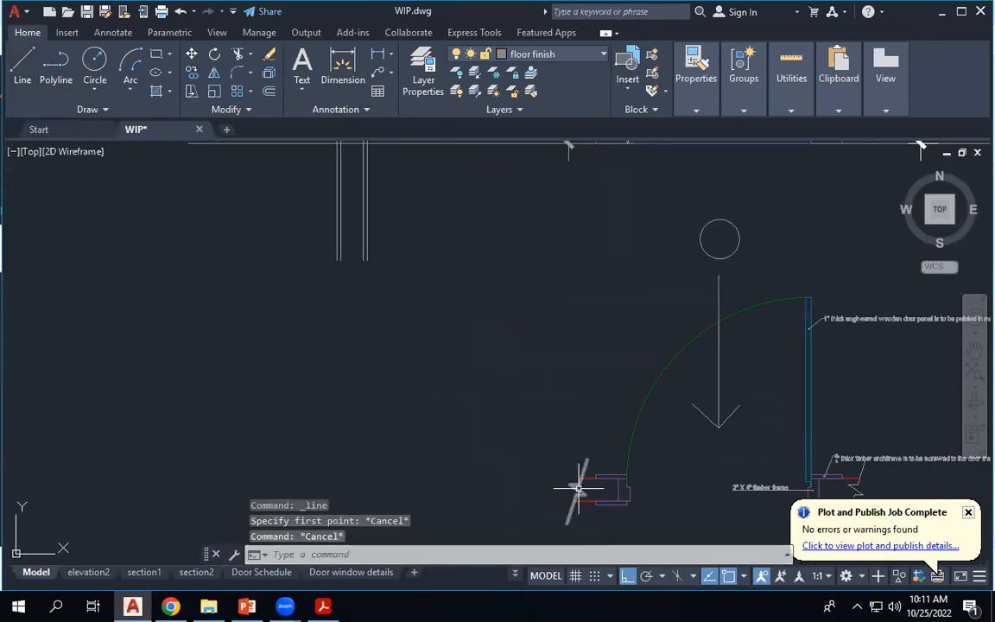
pyautogui.click(579, 489)
pyautogui.click(191, 72)
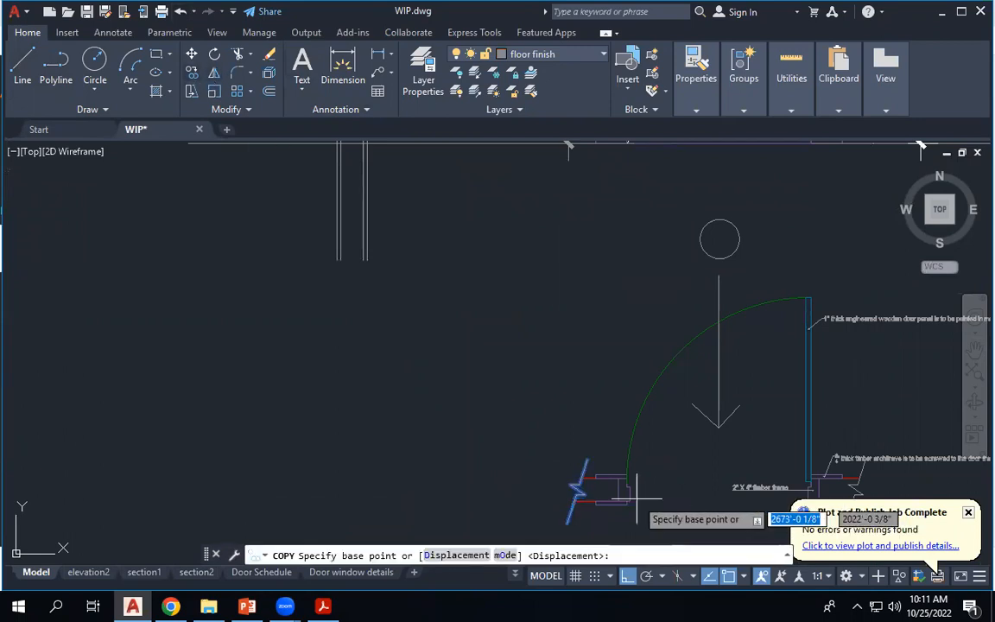
pyautogui.click(576, 486)
pyautogui.scroll(-3, 576, 479)
pyautogui.scroll(5, 526, 250)
pyautogui.press('F8')
pyautogui.scroll(-3, 504, 283)
pyautogui.scroll(3, 492, 398)
pyautogui.scroll(-2, 542, 208)
pyautogui.scroll(2, 531, 332)
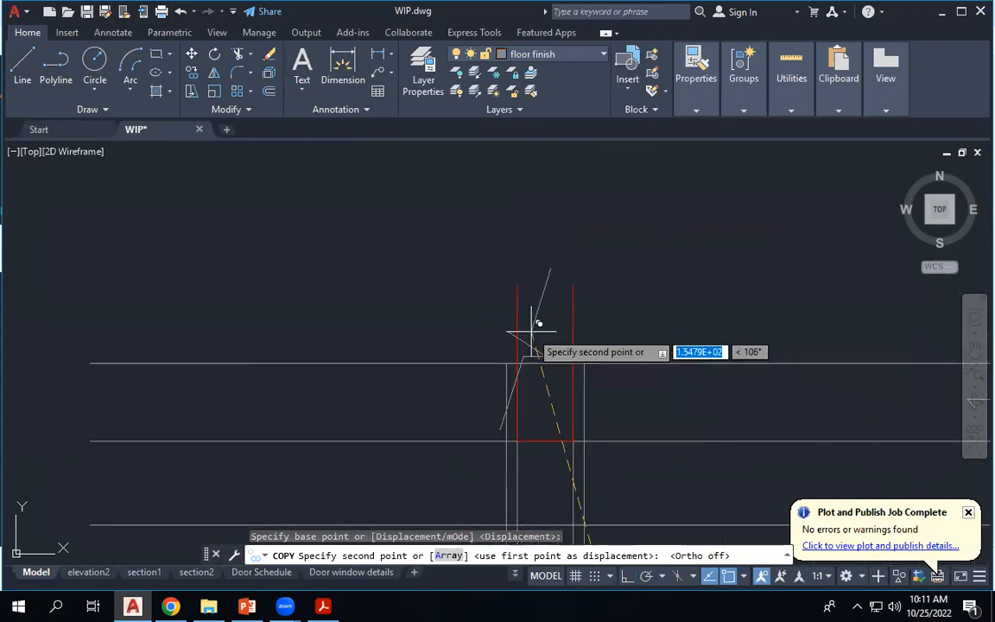
pyautogui.click(545, 274)
pyautogui.press('Escape')
pyautogui.press('Escape')
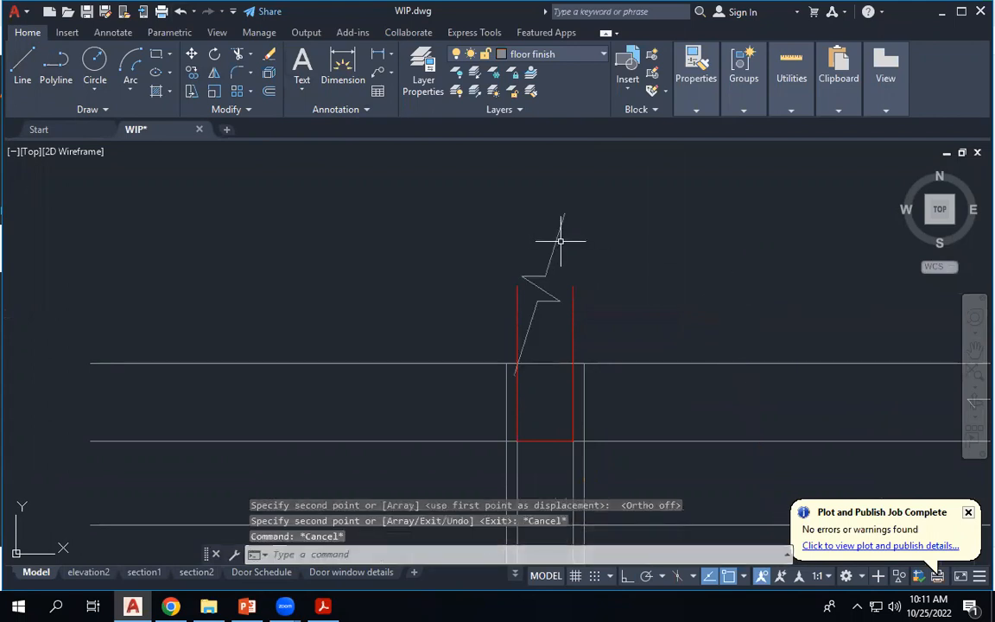
# With Ortho on, rotate the copied break line 270° about its midpoint so it crosses the wall outline.
pyautogui.click(556, 233)
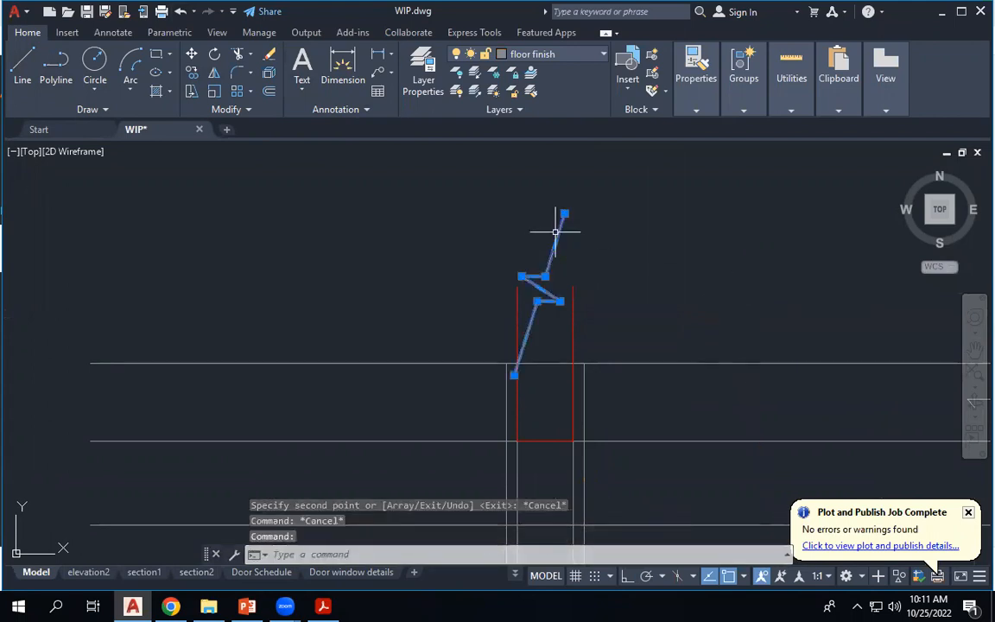
pyautogui.click(215, 55)
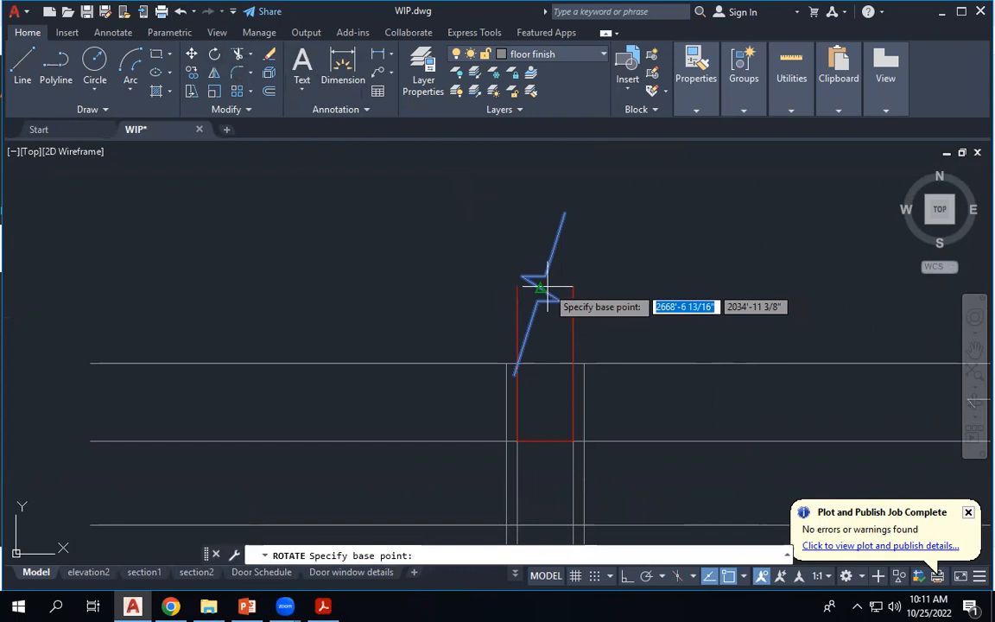
pyautogui.click(542, 287)
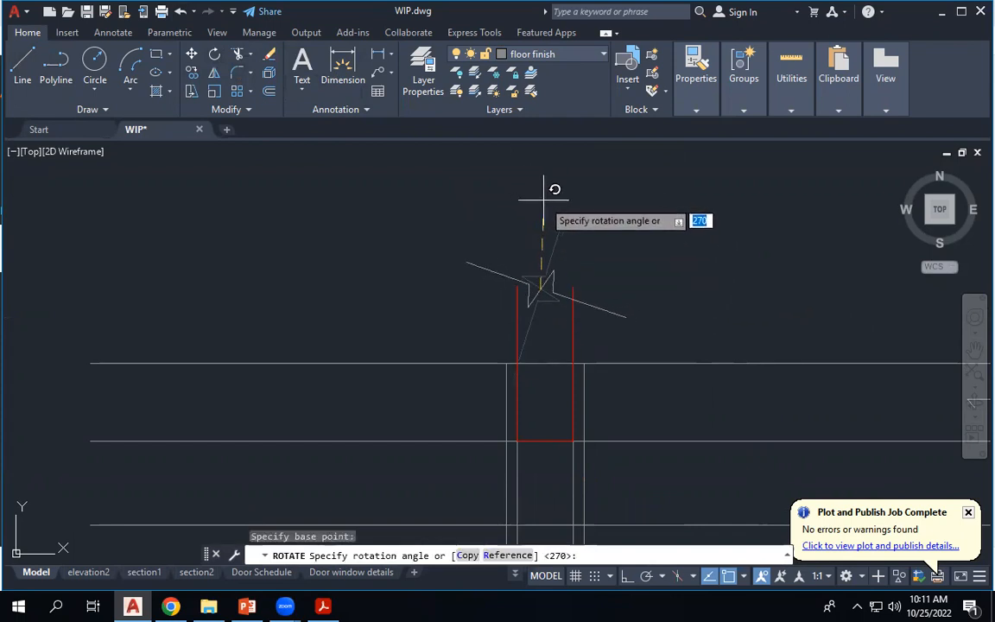
pyautogui.press('F8')
pyautogui.click(550, 324)
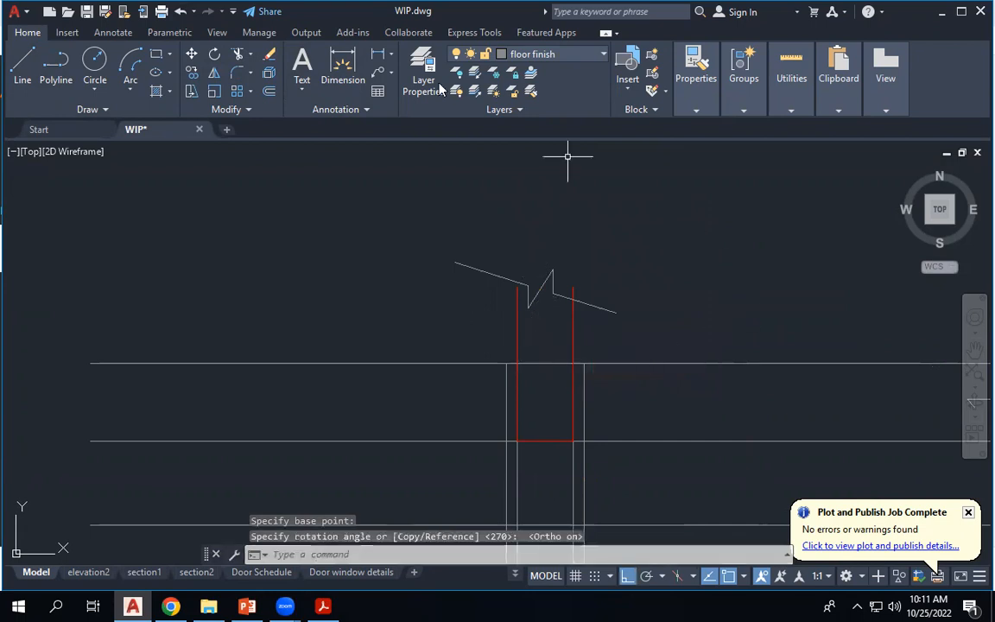
# Trim the red wall line nearer the elevation at the break line and extend the other red wall line up to it.
pyautogui.click(240, 56)
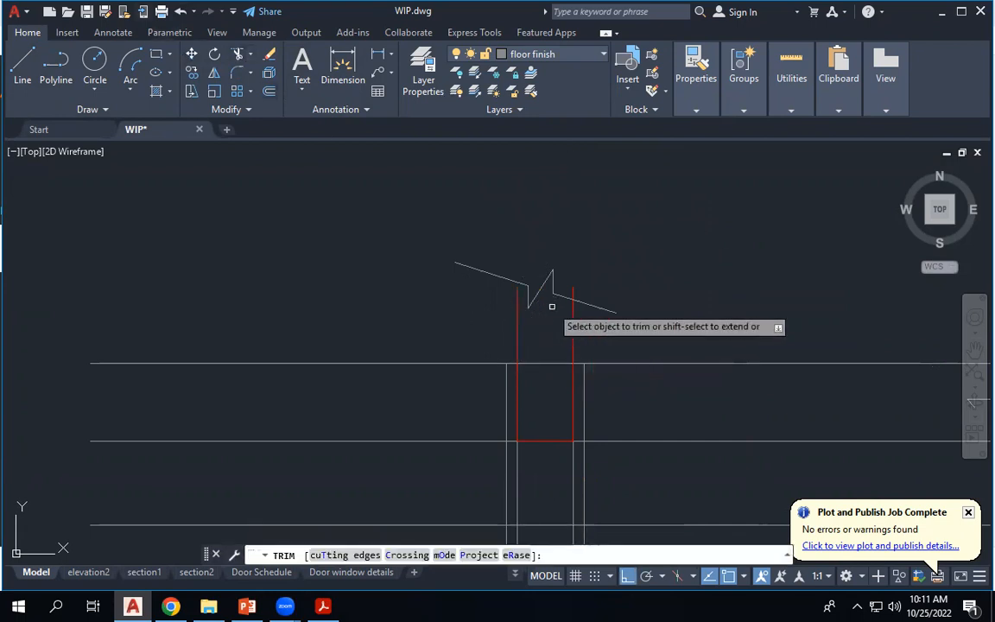
pyautogui.click(575, 291)
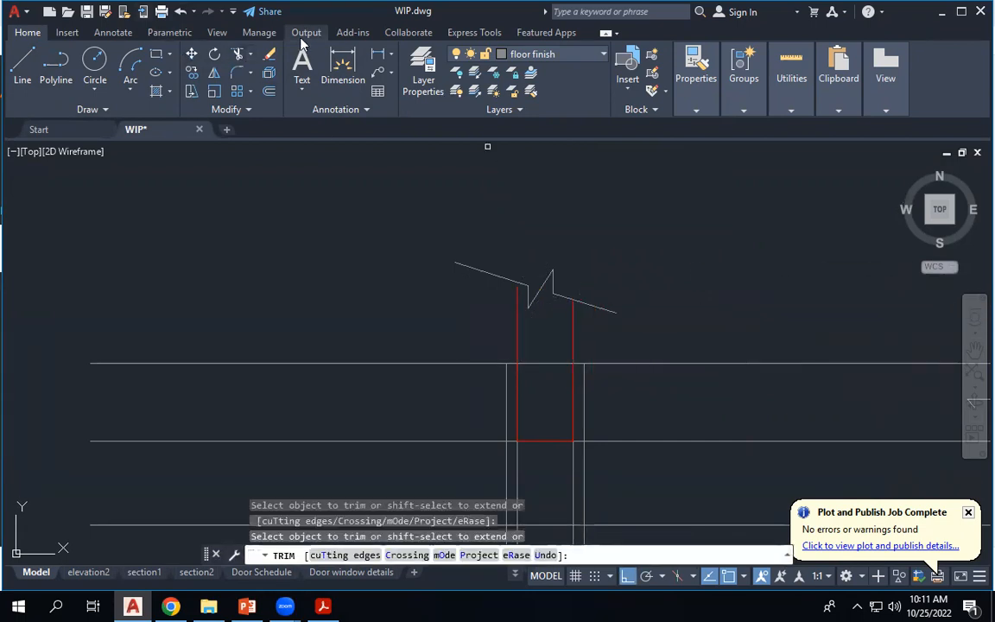
pyautogui.click(252, 55)
pyautogui.click(242, 98)
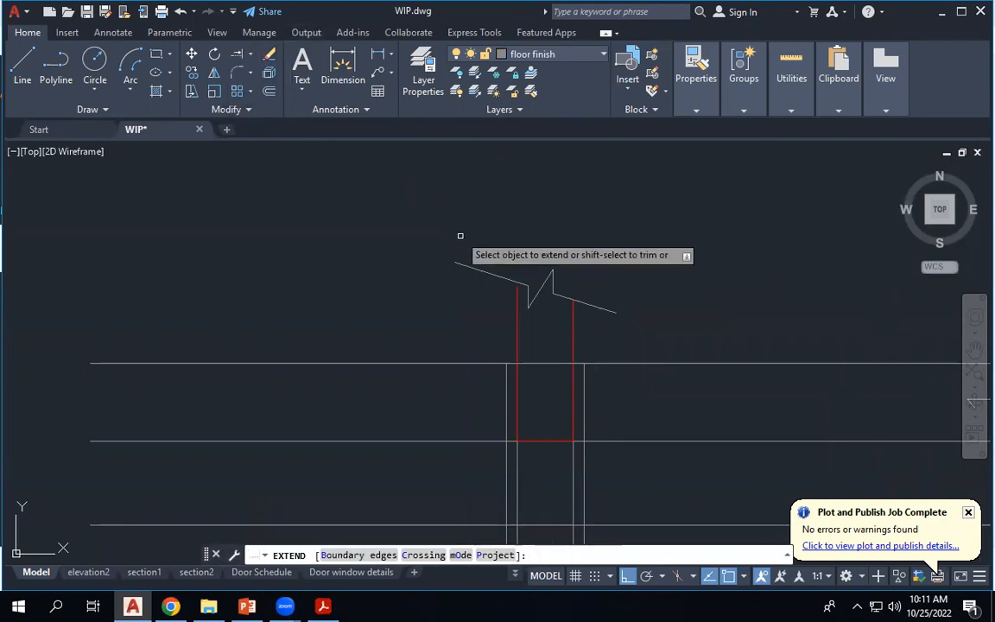
pyautogui.click(504, 282)
pyautogui.rightClick(513, 241)
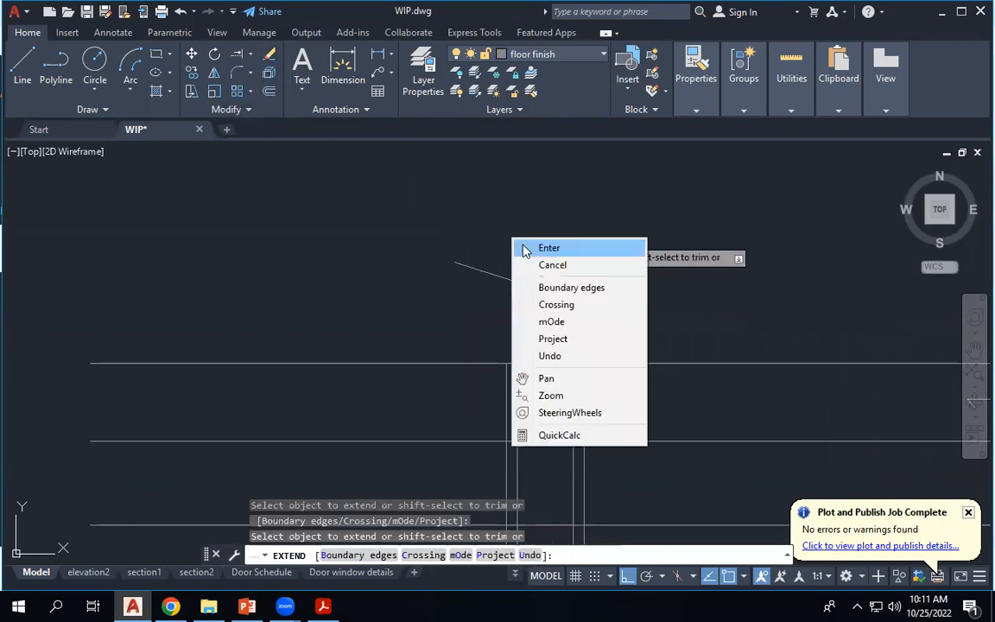
pyautogui.click(549, 248)
pyautogui.scroll(-1, 585, 177)
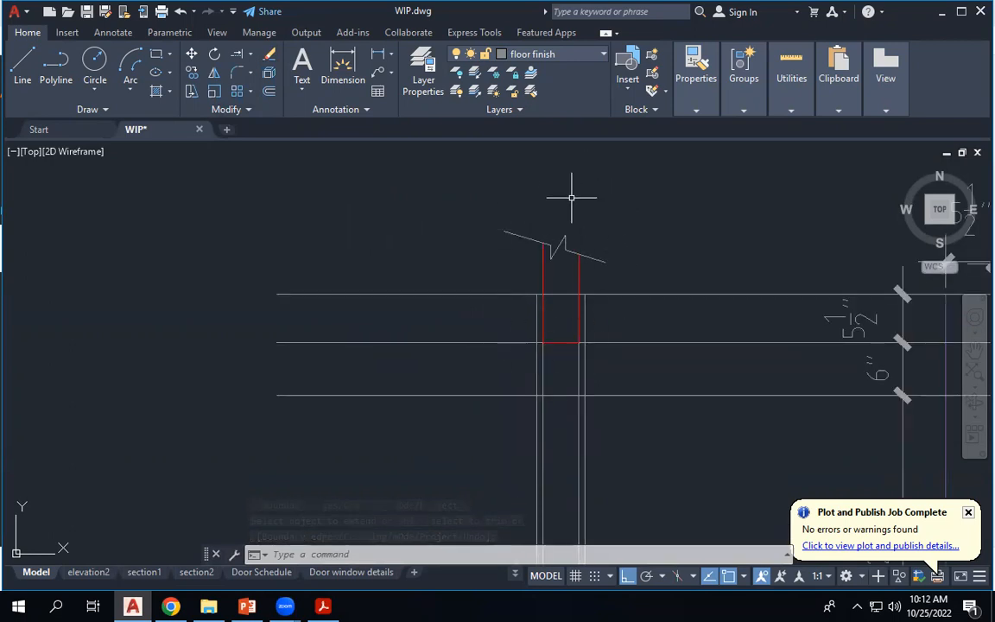
pyautogui.scroll(-3, 547, 188)
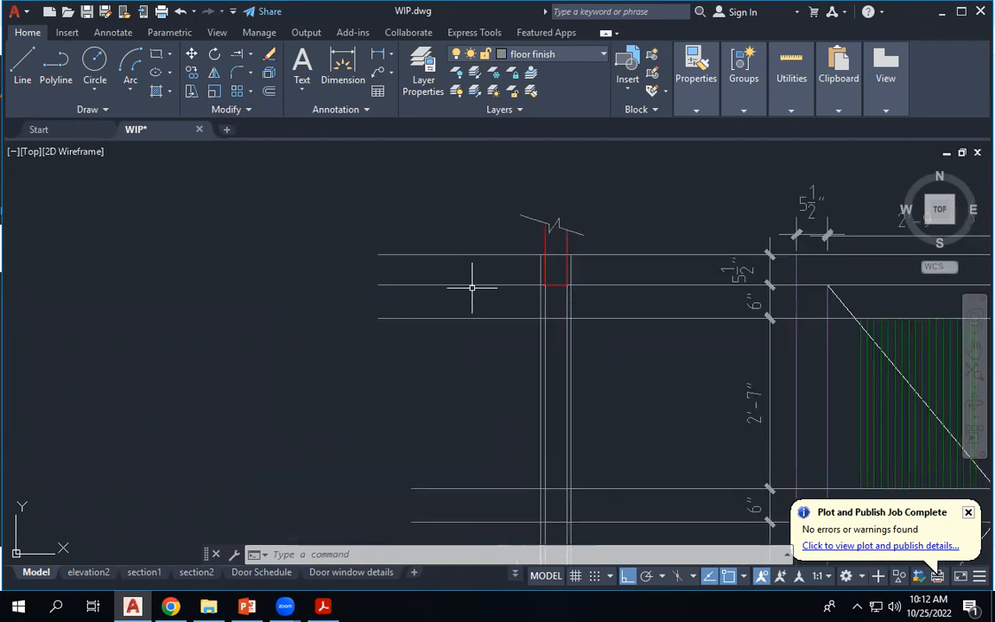
pyautogui.scroll(3, 550, 298)
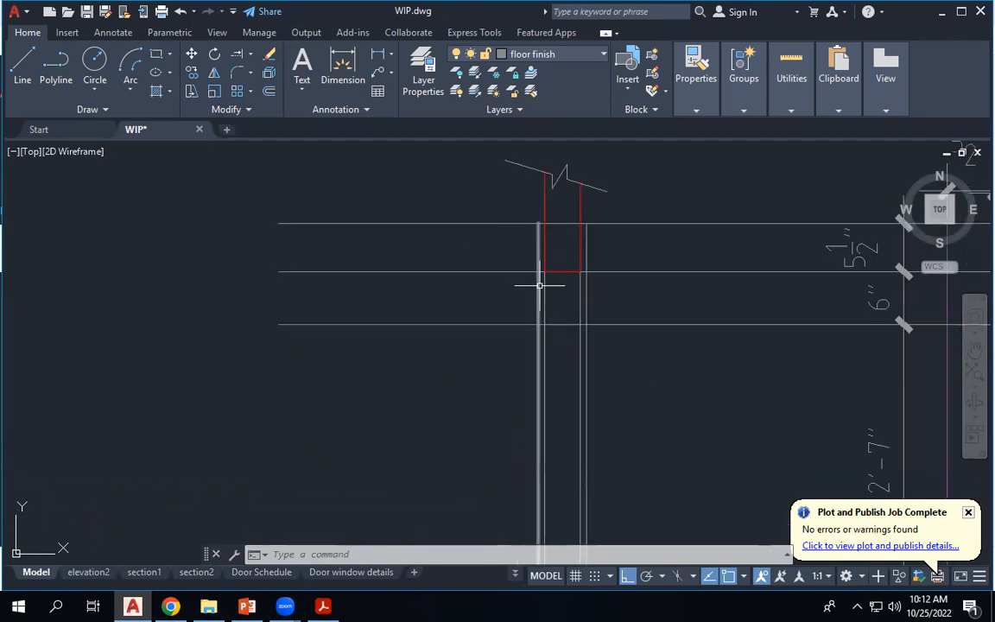
pyautogui.scroll(-3, 504, 263)
pyautogui.scroll(2, 617, 264)
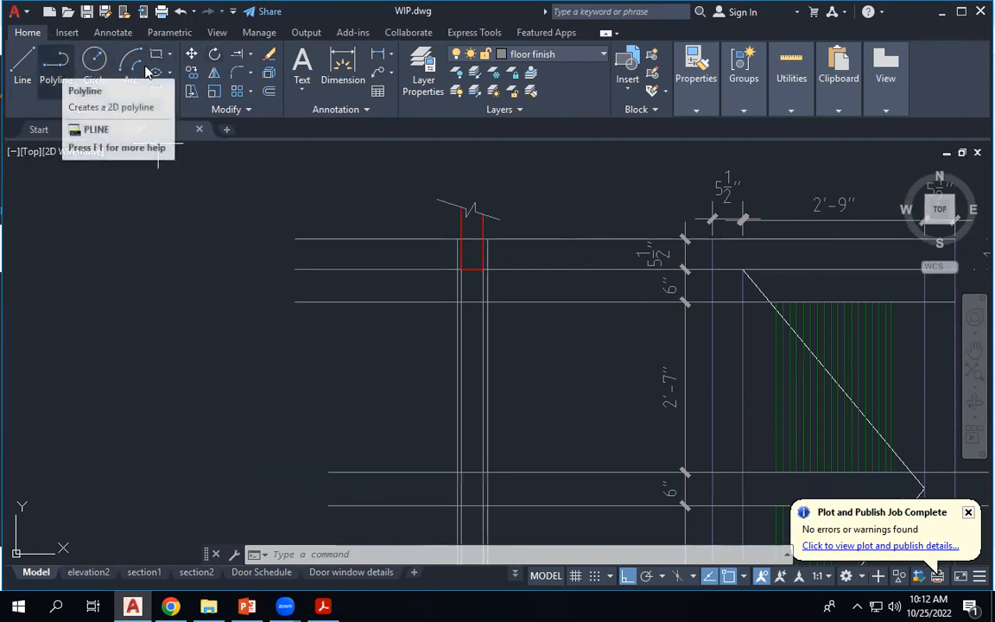
pyautogui.scroll(-4, 574, 207)
pyautogui.scroll(5, 574, 204)
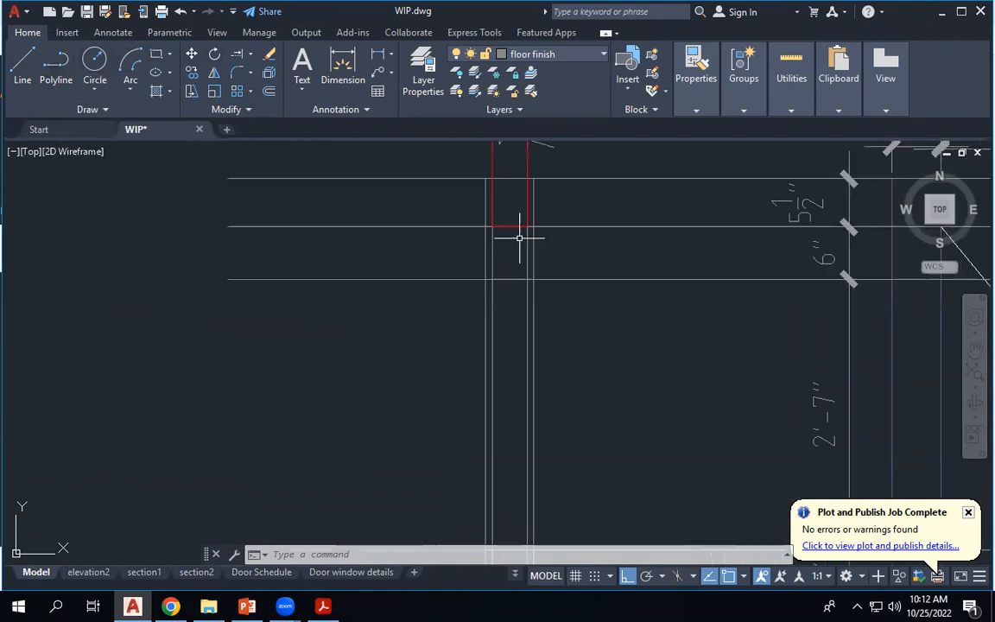
pyautogui.scroll(-1, 525, 224)
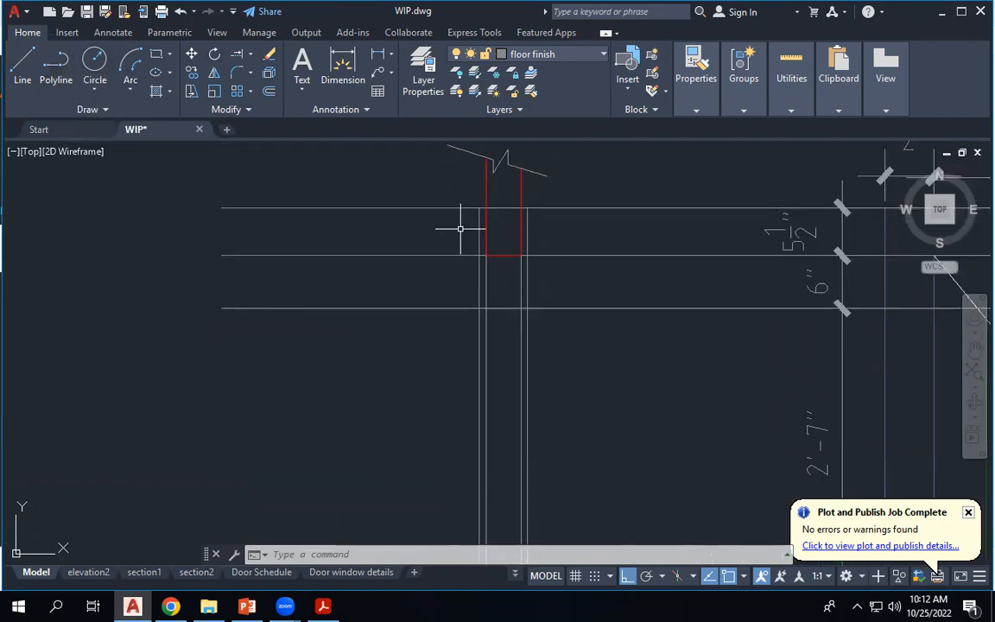
# With Ortho off, copy the left jamb's frame and architraves from the D1 plan to the empty space left of the section, below the door head.
pyautogui.scroll(-4, 522, 207)
pyautogui.scroll(3, 605, 407)
pyautogui.scroll(3, 519, 407)
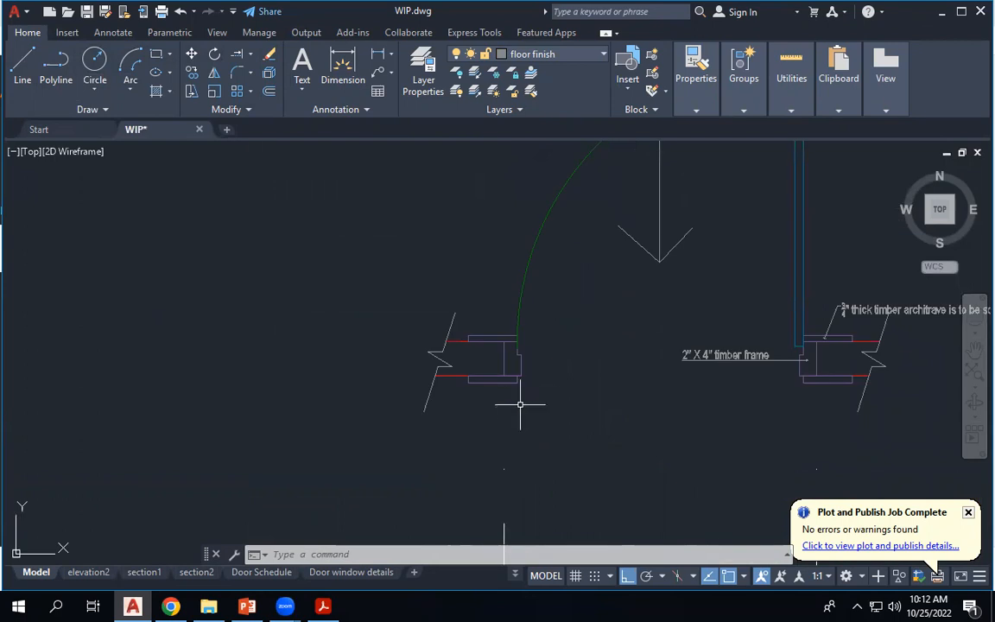
pyautogui.click(464, 321)
pyautogui.click(537, 396)
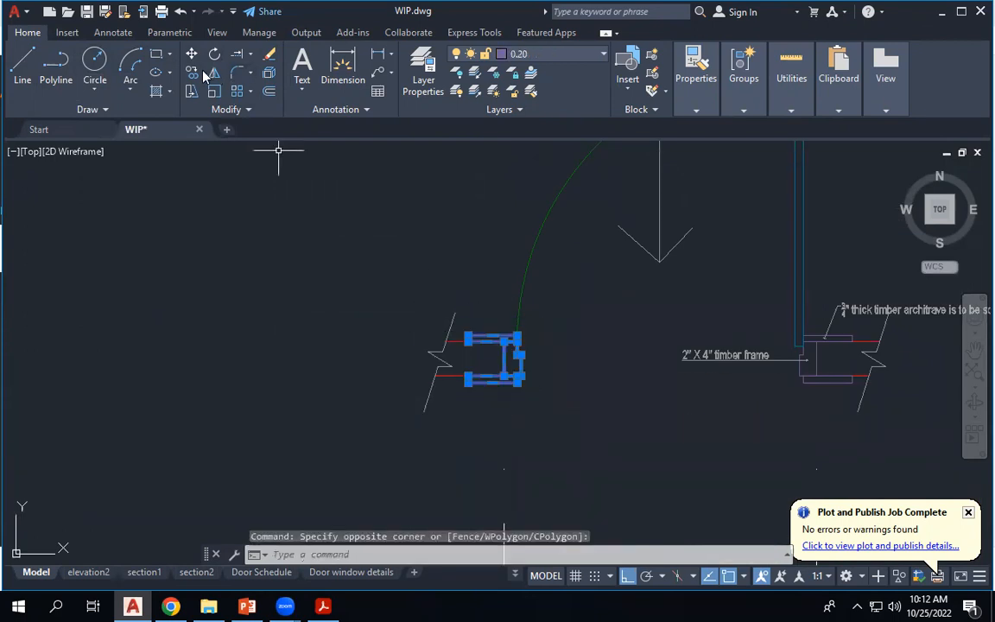
pyautogui.click(192, 72)
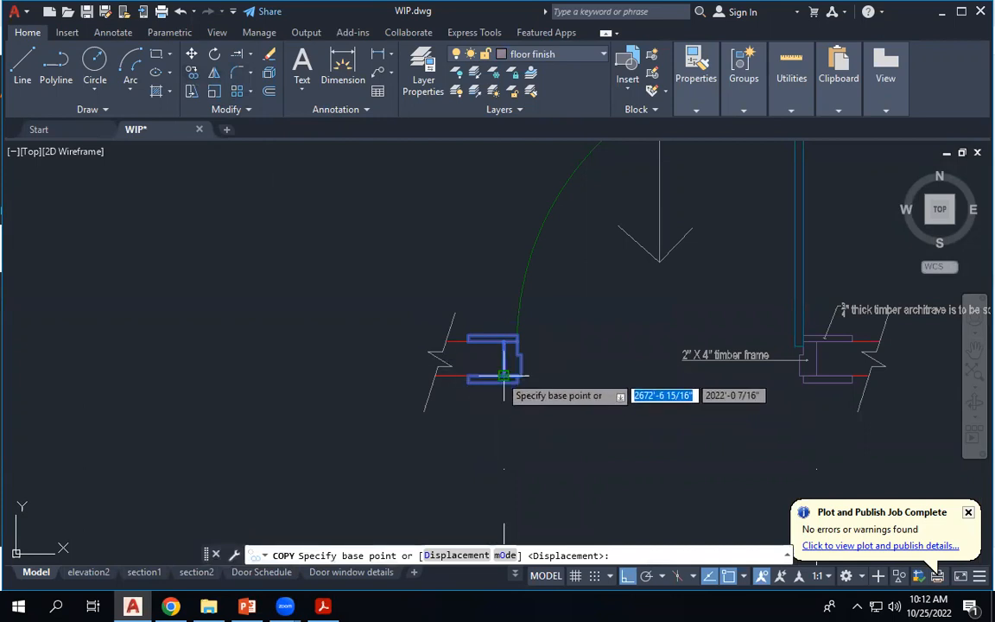
pyautogui.click(518, 377)
pyautogui.scroll(-5, 546, 383)
pyautogui.scroll(-3, 547, 383)
pyautogui.scroll(5, 344, 248)
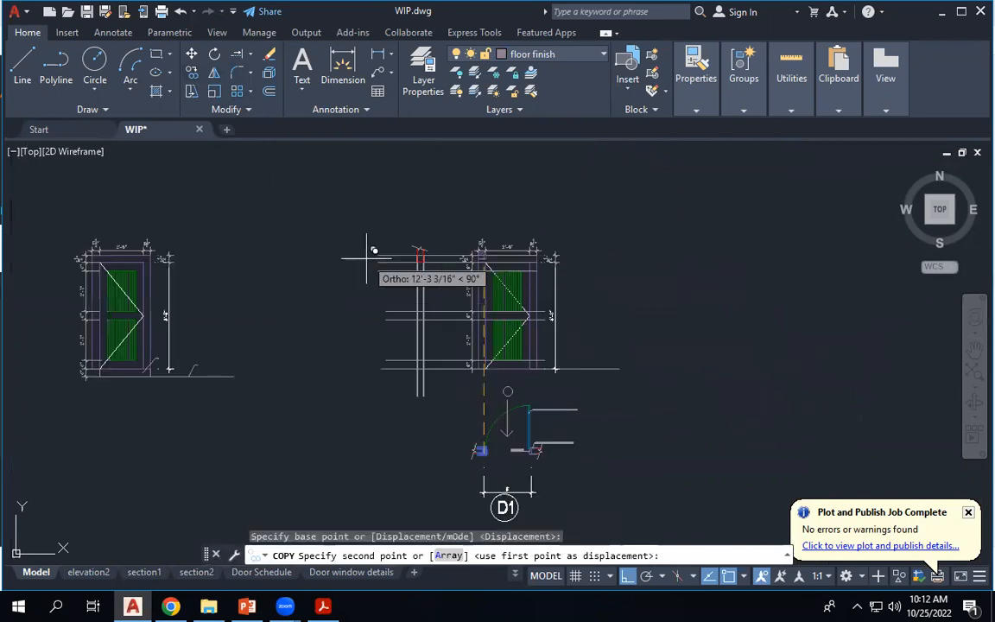
pyautogui.press('F8')
pyautogui.scroll(4, 418, 252)
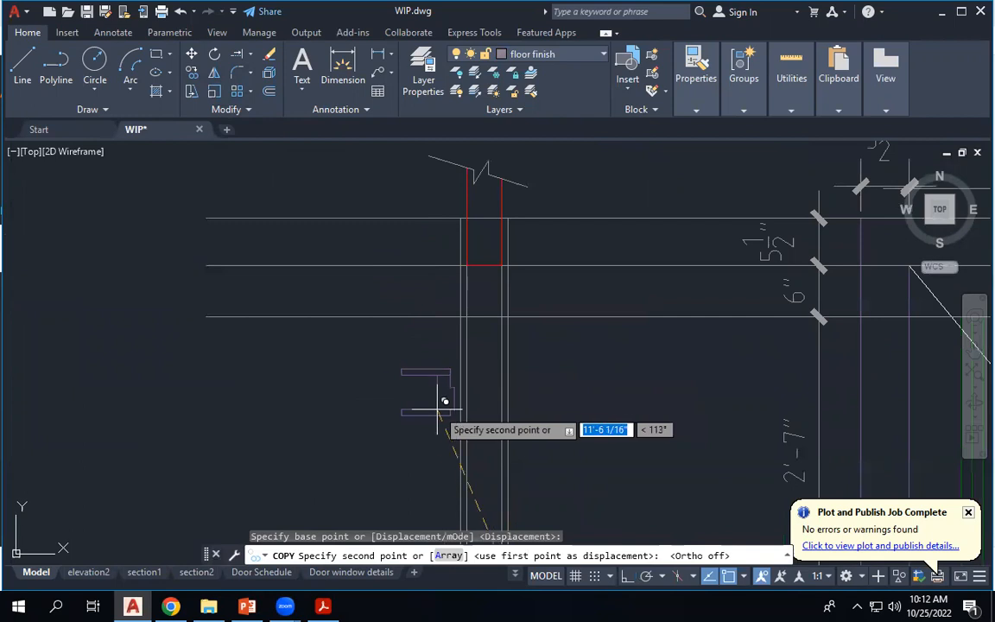
pyautogui.scroll(-3, 412, 380)
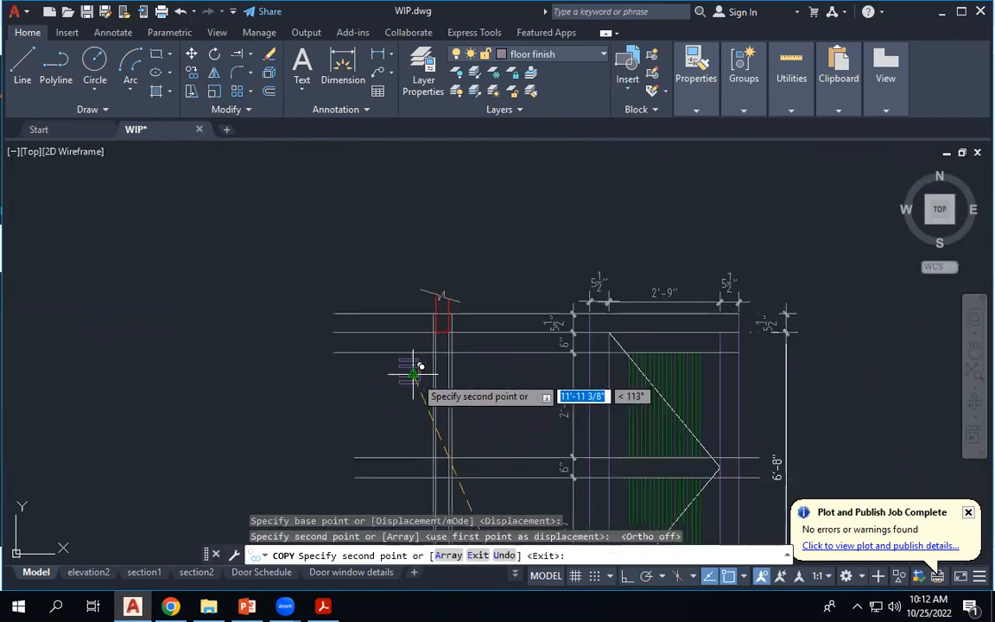
pyautogui.scroll(2, 419, 372)
pyautogui.press('Escape')
pyautogui.scroll(2, 431, 377)
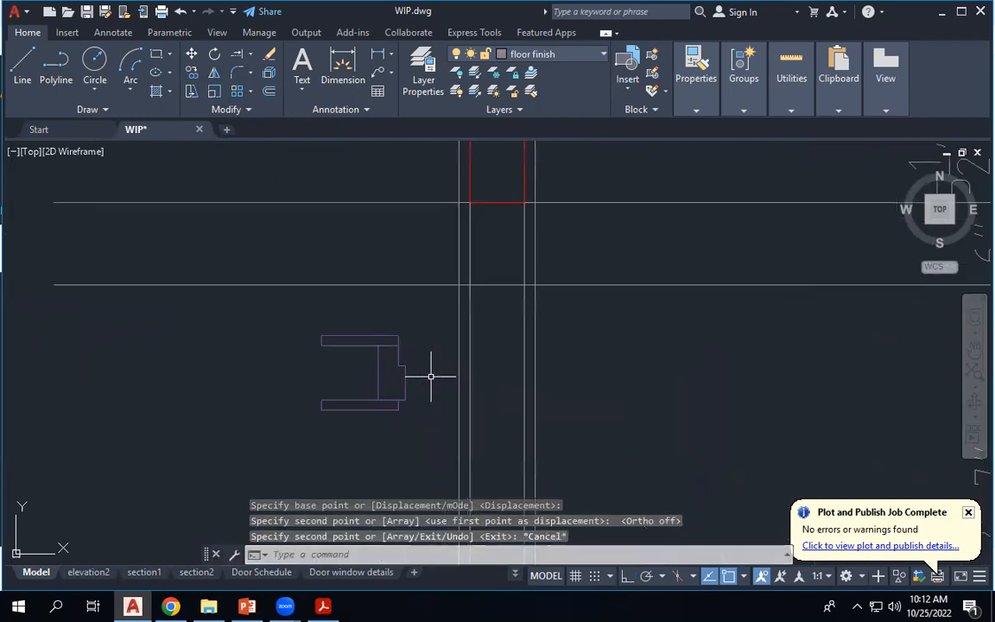
# Draw a line from above the door head down through the D1 elevation as a section cut line.
pyautogui.scroll(-6, 411, 327)
pyautogui.scroll(5, 595, 327)
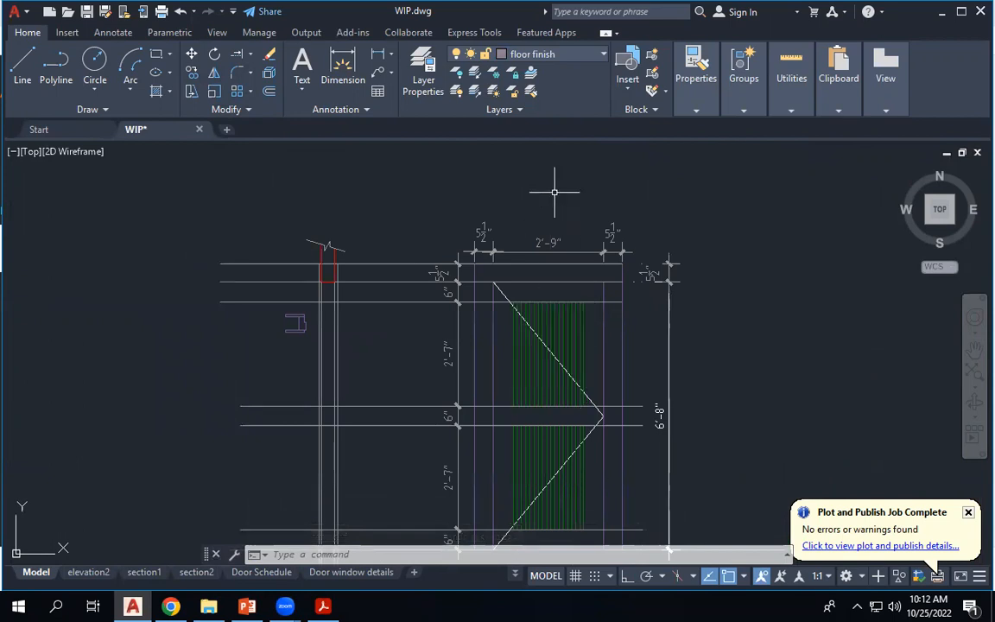
pyautogui.scroll(-4, 555, 218)
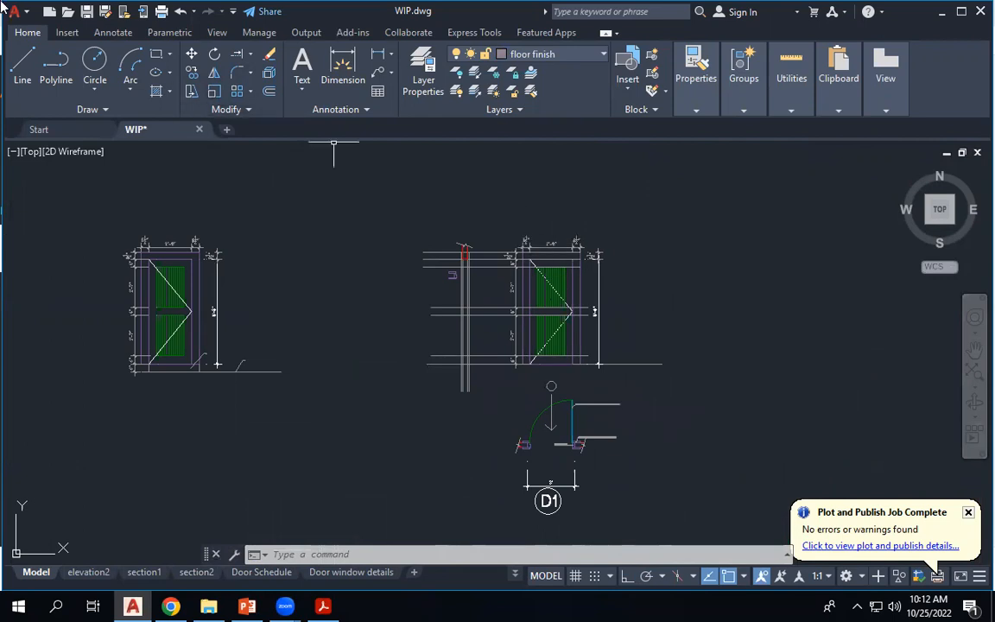
pyautogui.click(29, 66)
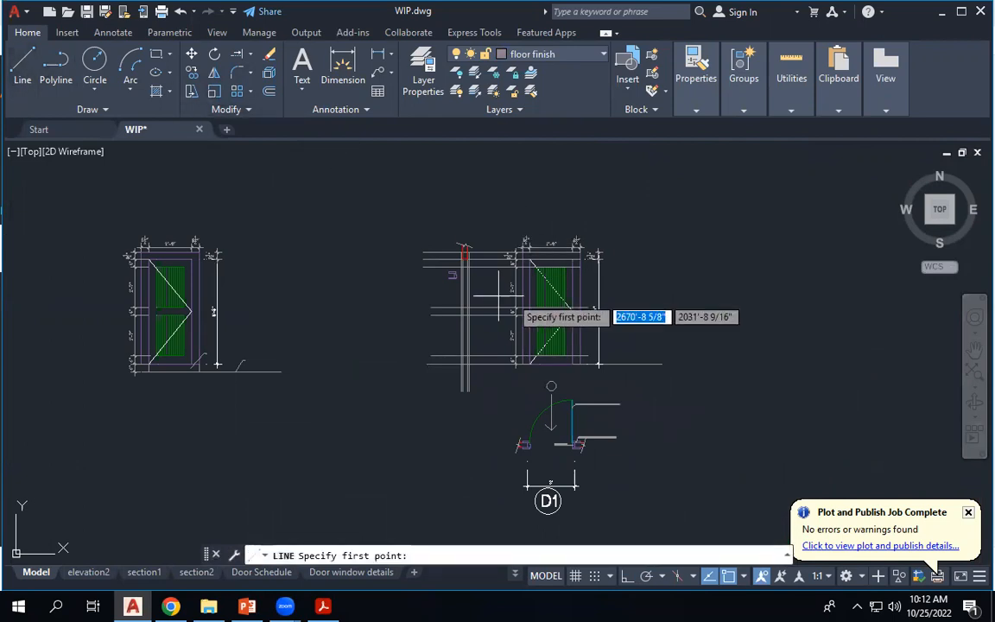
pyautogui.click(553, 228)
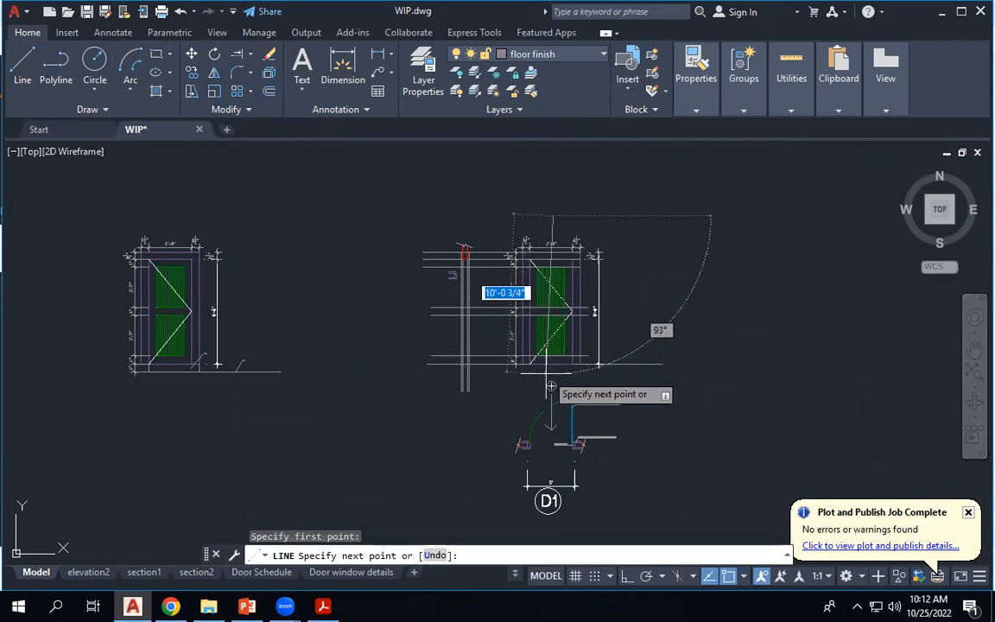
# Draw a vertical line through the door elevation and a horizontal line with a short slanted tick above it.
pyautogui.click(551, 386)
pyautogui.press('Escape')
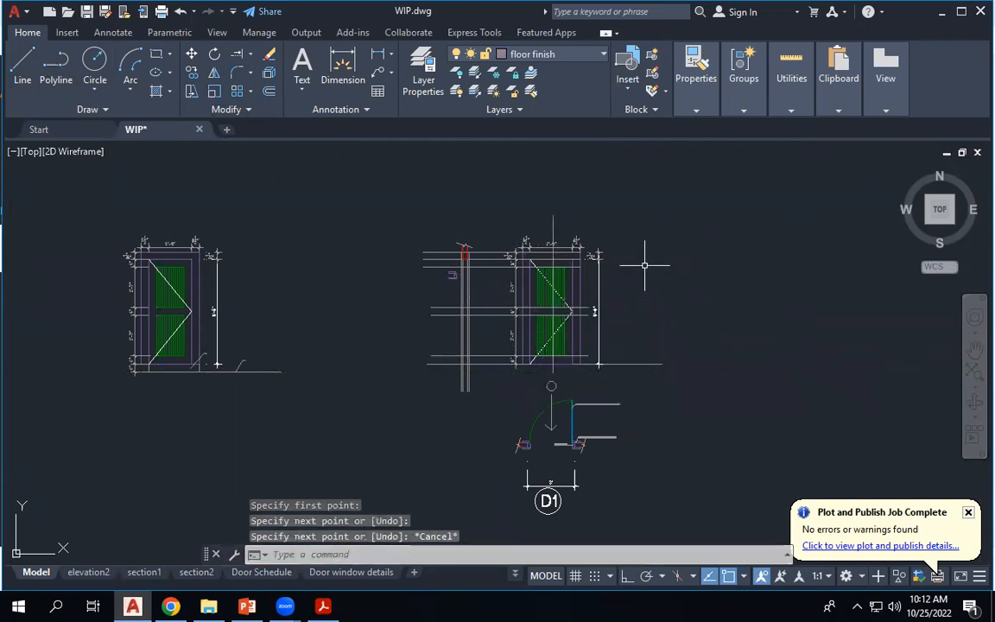
pyautogui.scroll(4, 588, 211)
pyautogui.press('Return')
pyautogui.click(516, 226)
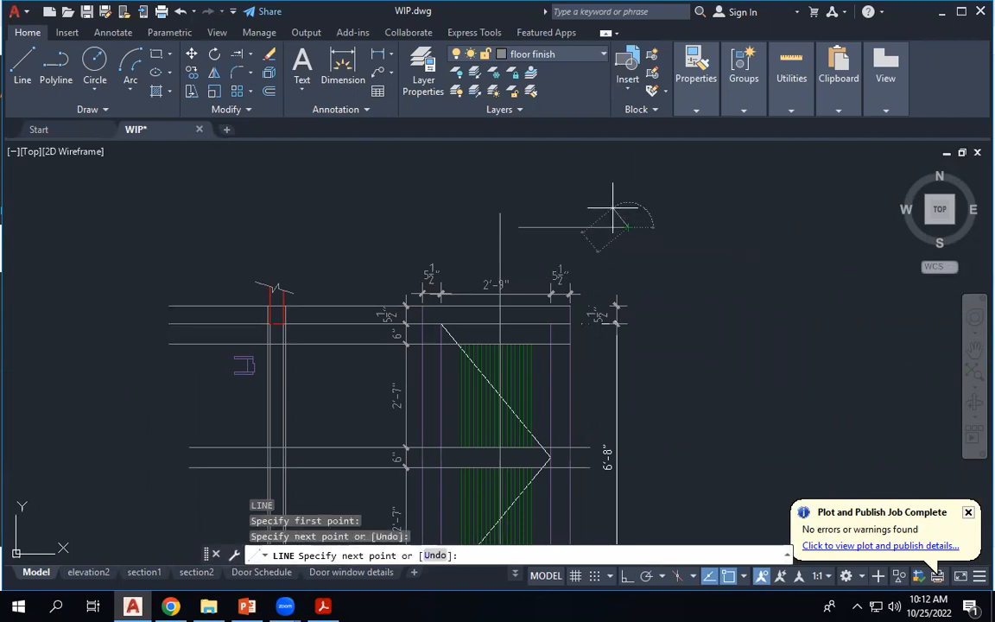
pyautogui.click(636, 223)
pyautogui.press('Escape')
pyautogui.press('Escape')
pyautogui.scroll(-2, 639, 216)
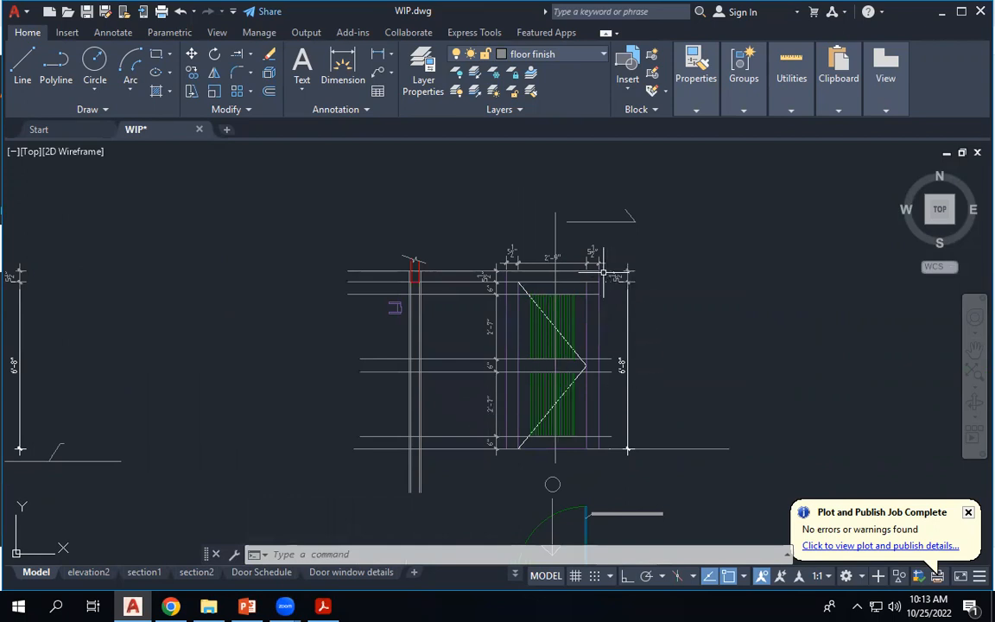
# Delete the vertical line through the door elevation together with the horizontal and slanted lines above it.
pyautogui.scroll(4, 428, 282)
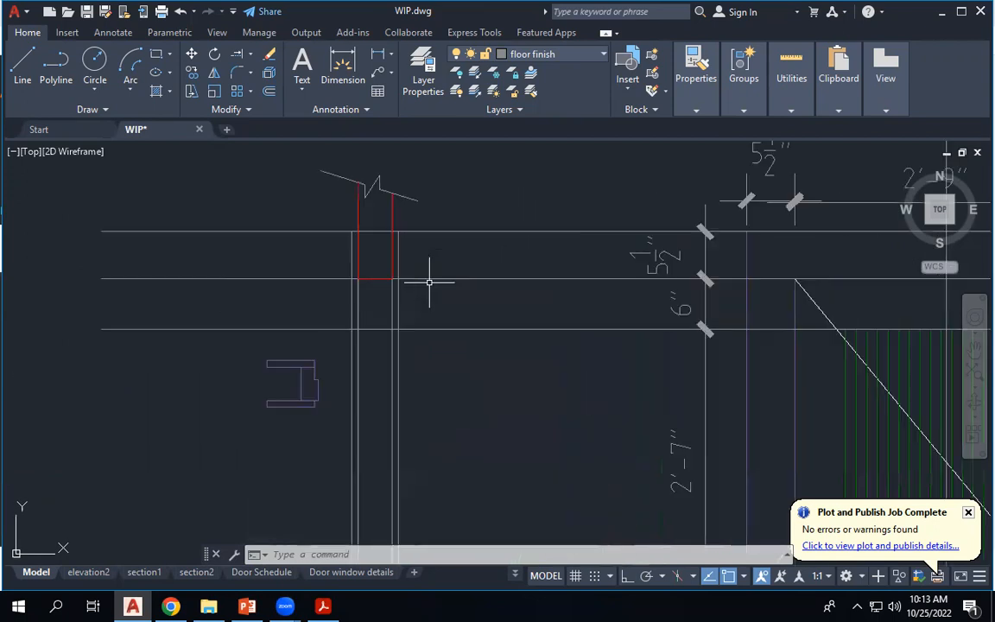
pyautogui.scroll(-2, 430, 280)
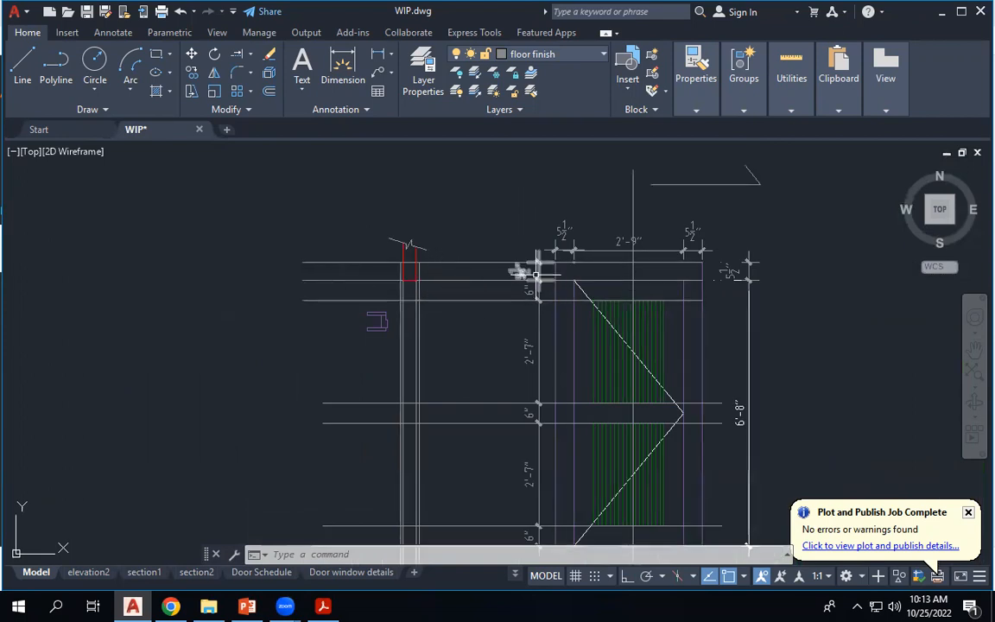
pyautogui.click(784, 209)
pyautogui.click(580, 182)
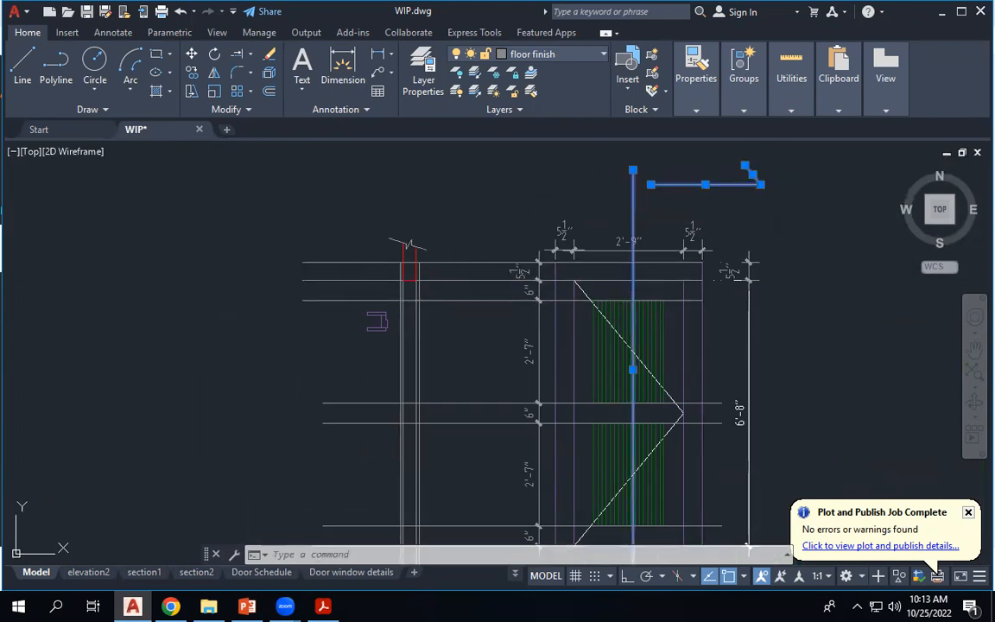
pyautogui.press('Delete')
# Rotate the door frame profile beside the wall section by 270° so its open side faces up.
pyautogui.scroll(3, 366, 314)
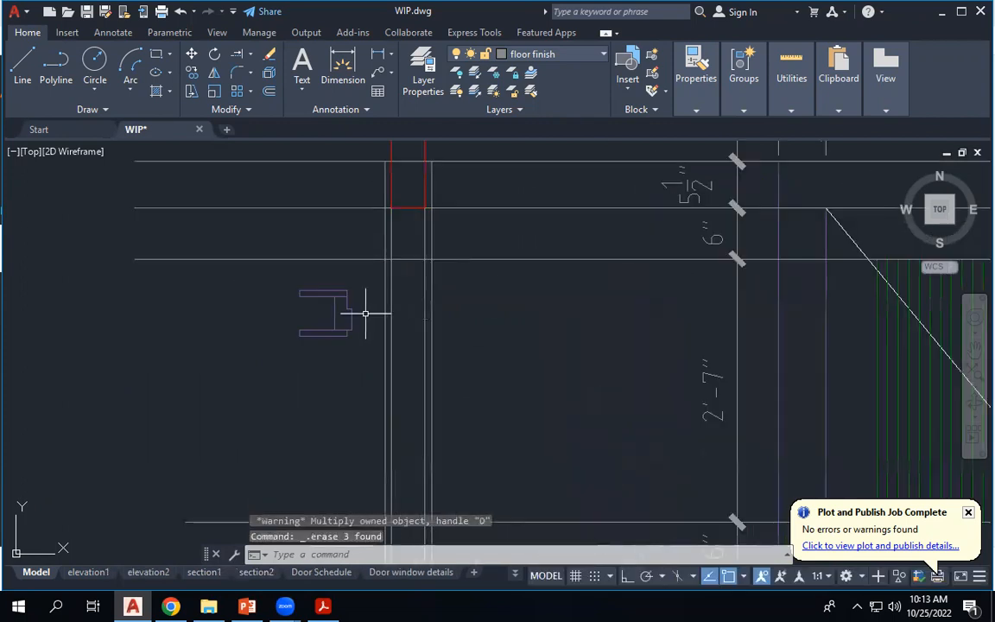
pyautogui.scroll(2, 366, 313)
pyautogui.click(203, 258)
pyautogui.click(448, 404)
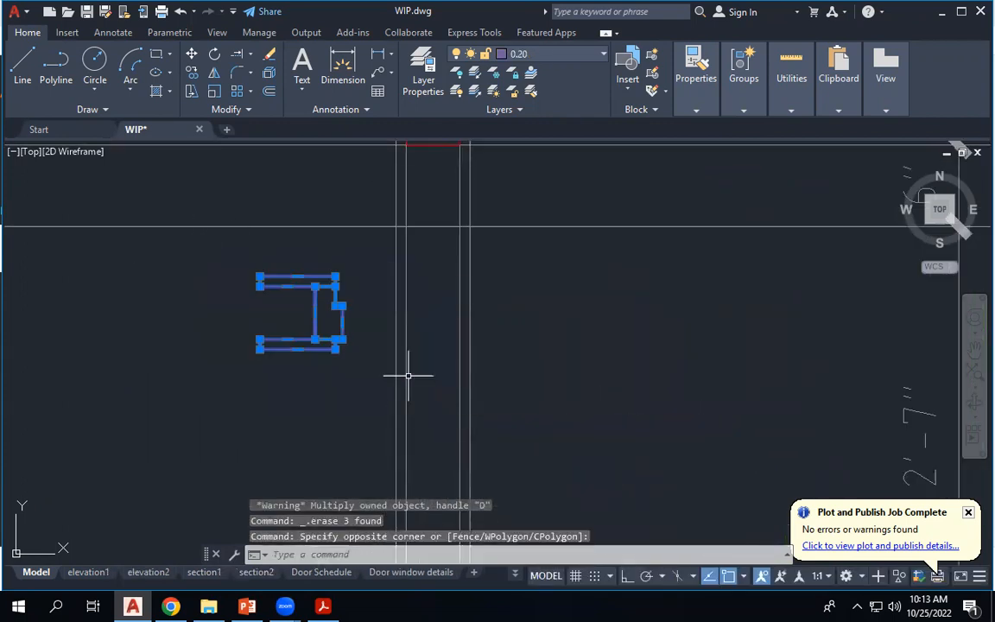
pyautogui.click(214, 54)
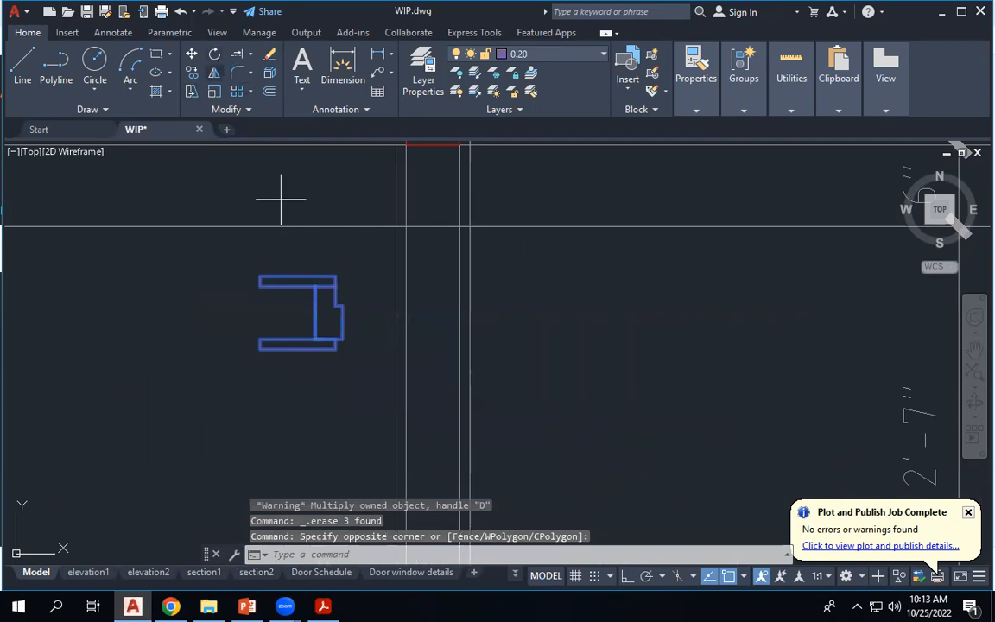
pyautogui.click(316, 313)
pyautogui.press('F8')
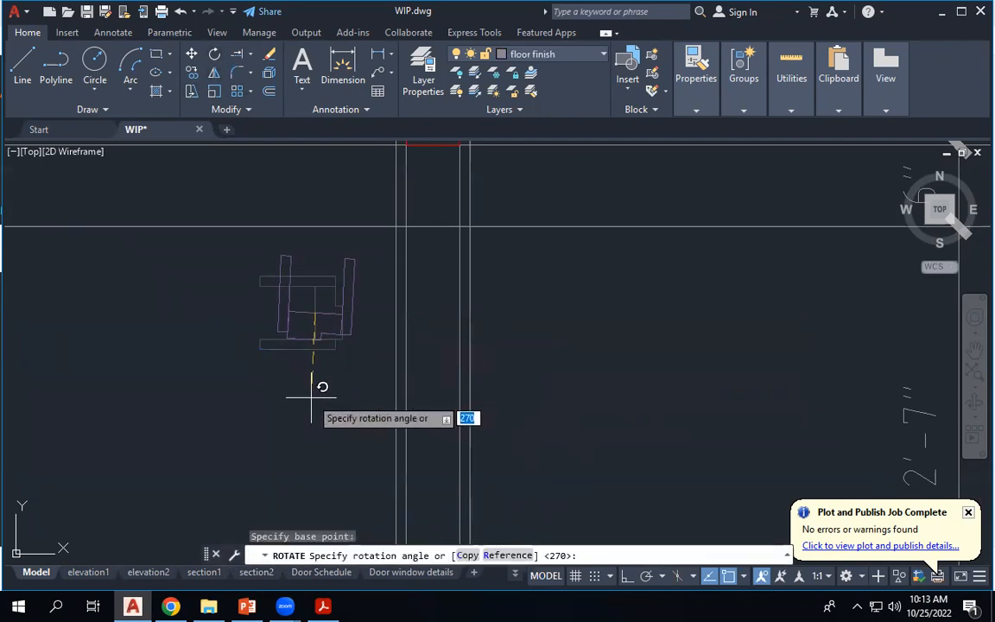
pyautogui.click(321, 399)
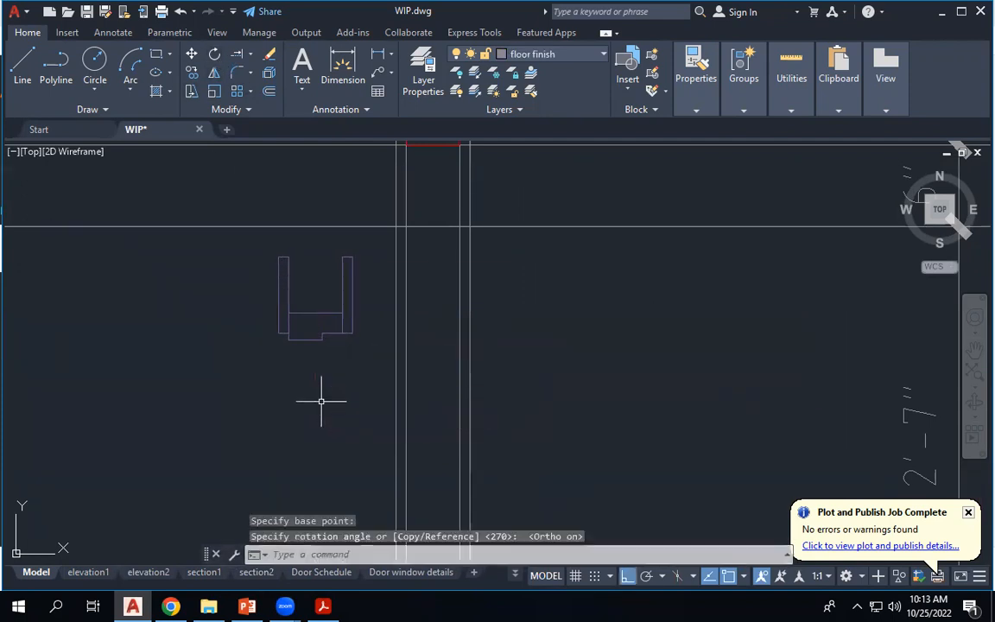
# Move the rotated frame profile by its inner corner to the lower corner of the red wall outline in the section.
pyautogui.click(271, 249)
pyautogui.click(367, 351)
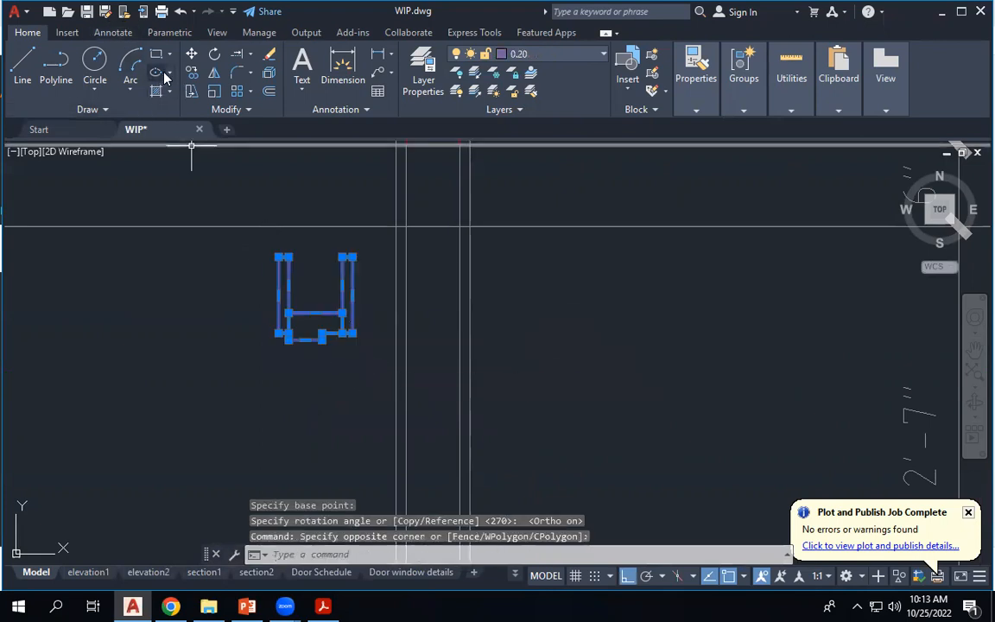
pyautogui.click(191, 55)
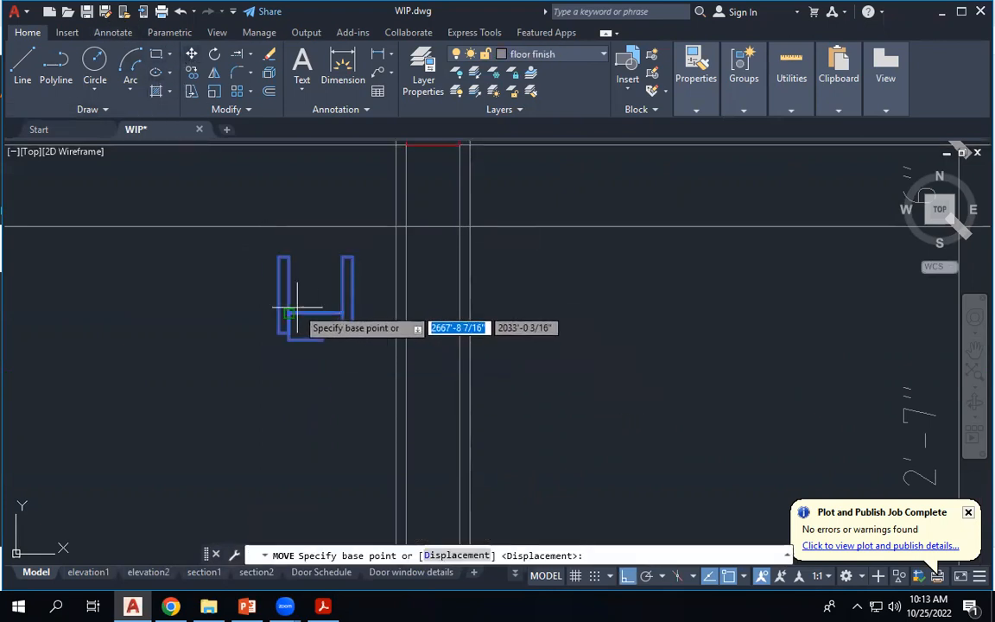
pyautogui.click(288, 316)
pyautogui.scroll(-3, 307, 328)
pyautogui.scroll(3, 308, 328)
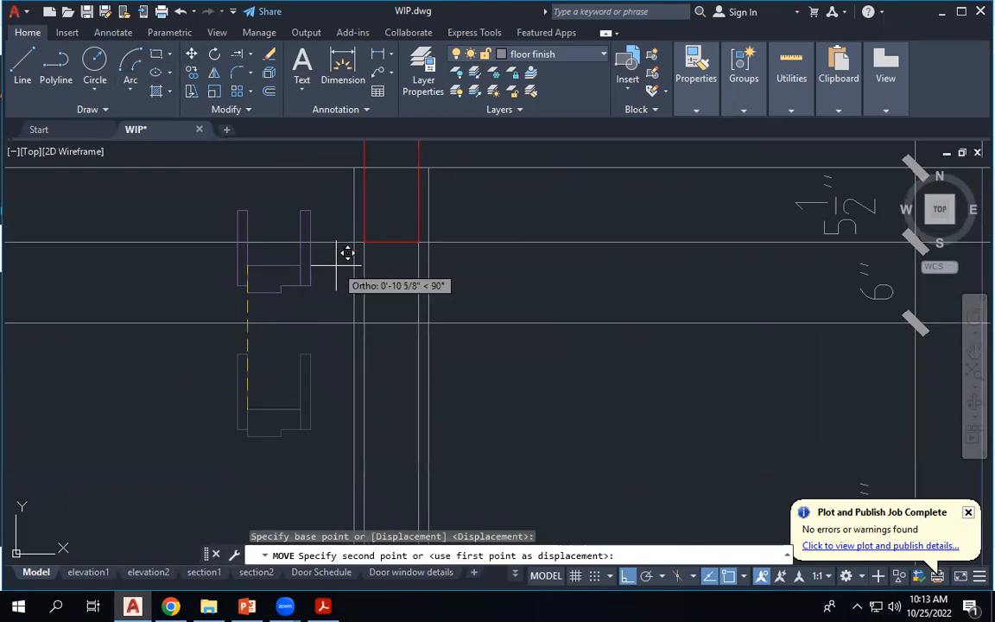
pyautogui.click(373, 230)
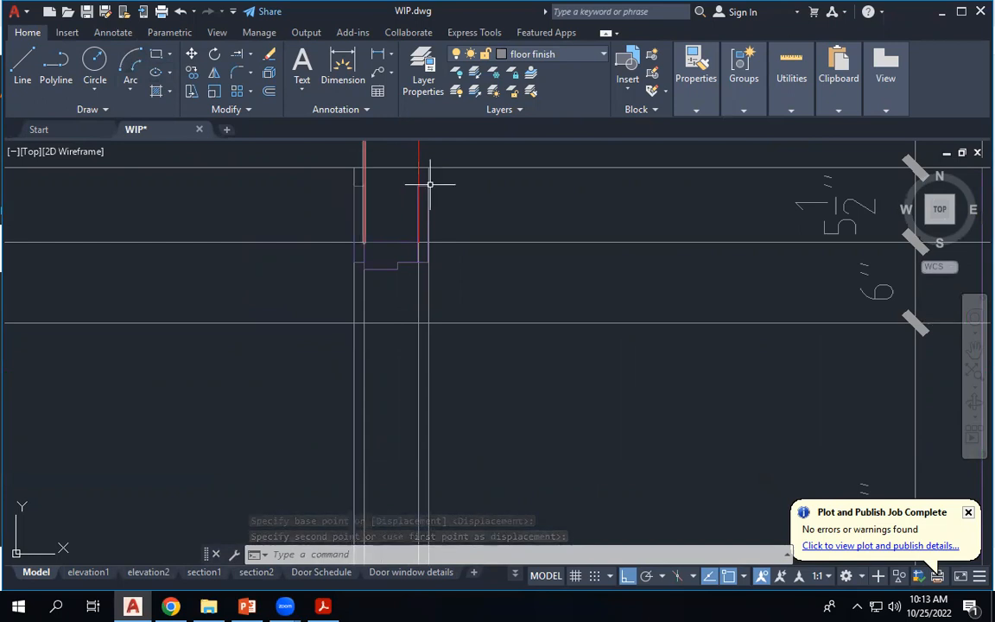
# Measure the height of the frame profile's side trim with a temporary linear dimension.
pyautogui.scroll(-3, 440, 183)
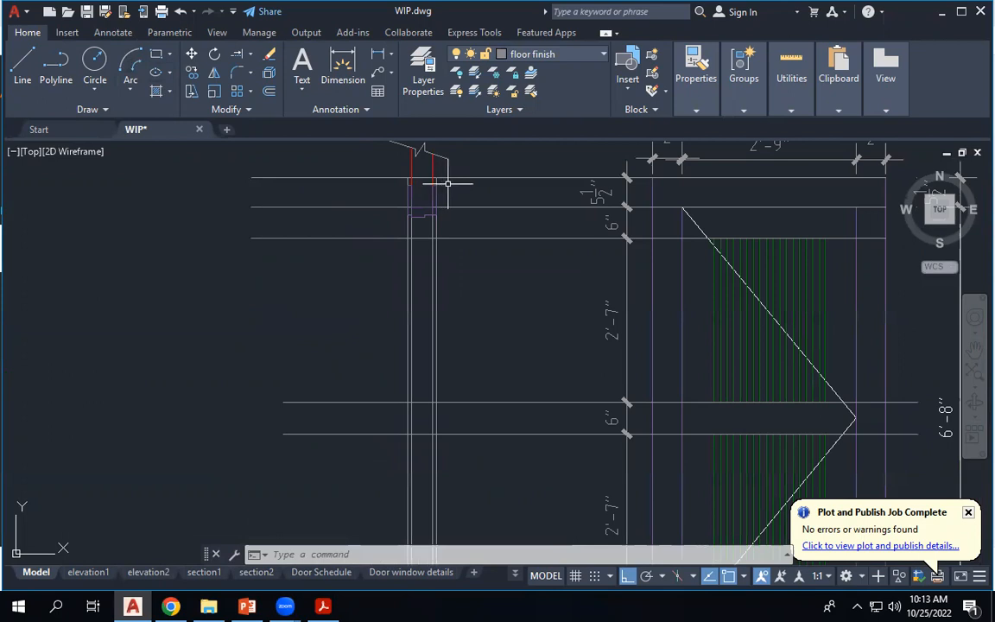
pyautogui.scroll(4, 446, 174)
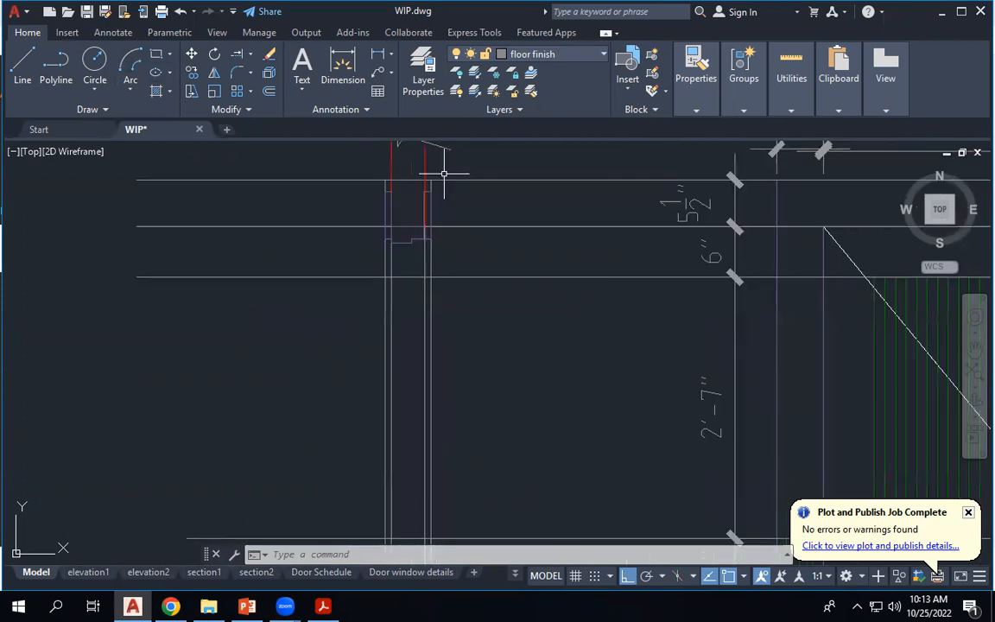
pyautogui.click(377, 57)
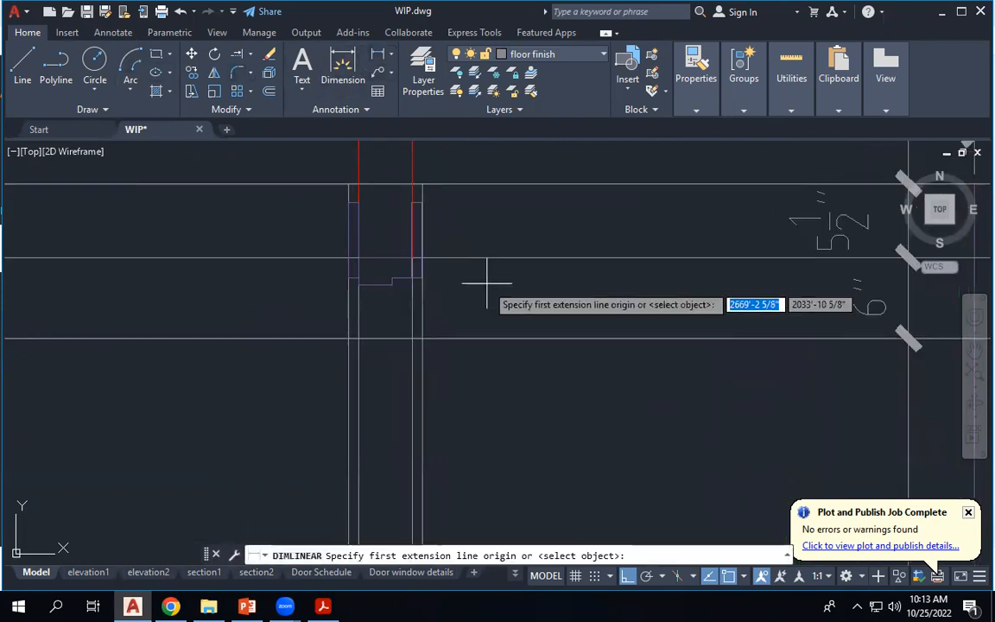
pyautogui.click(422, 277)
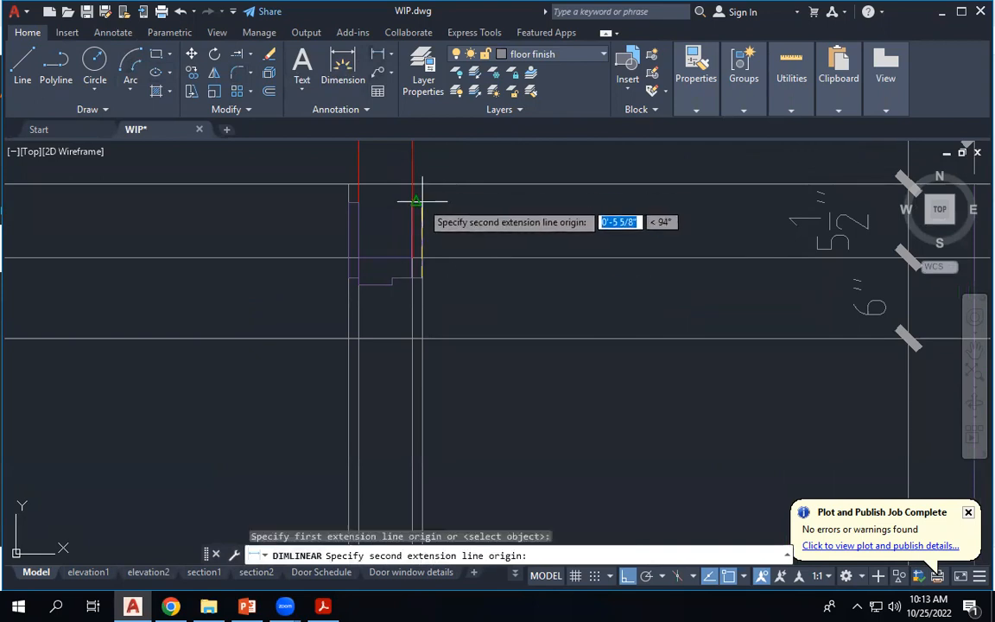
pyautogui.click(419, 199)
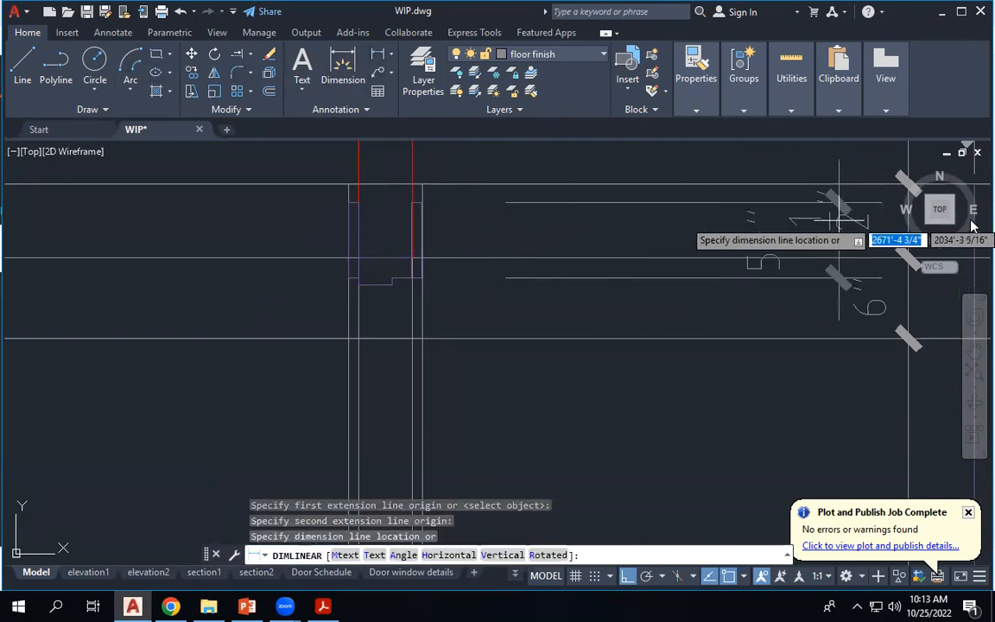
pyautogui.scroll(-3, 565, 231)
pyautogui.press('Escape')
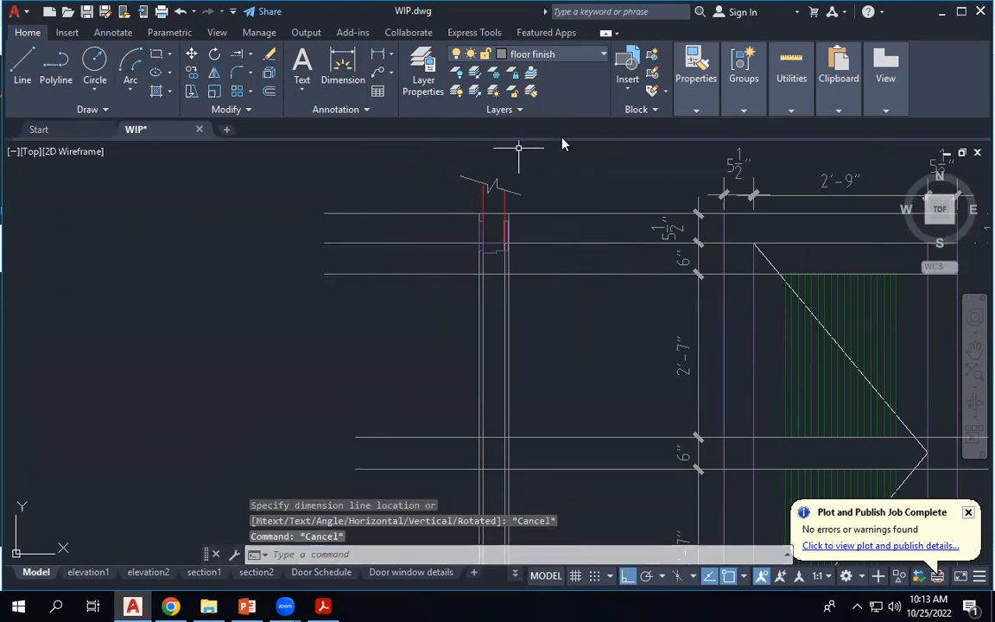
pyautogui.scroll(-5, 561, 143)
pyautogui.scroll(8, 682, 173)
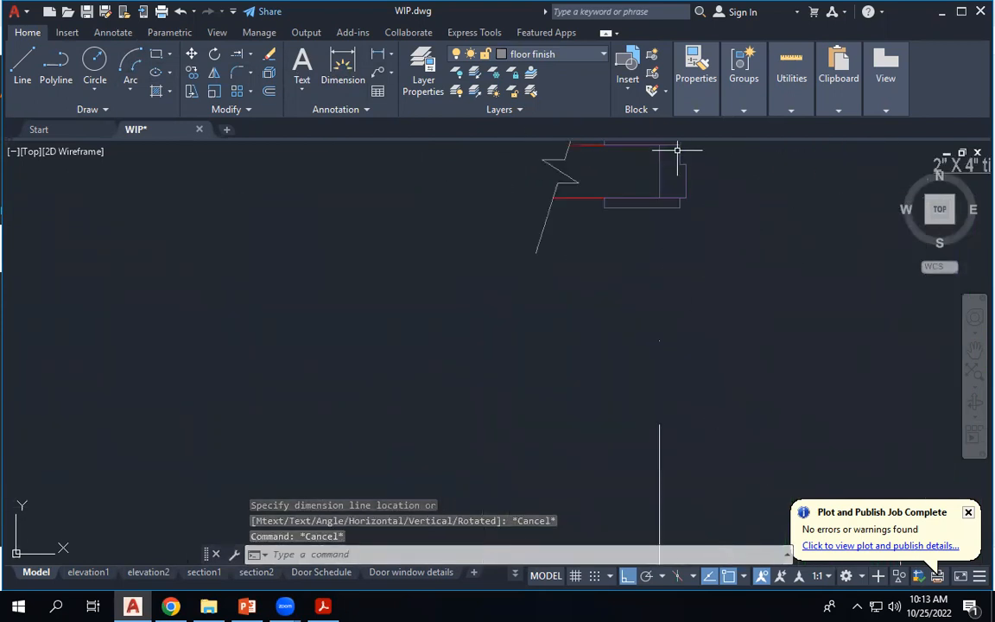
pyautogui.scroll(-6, 663, 396)
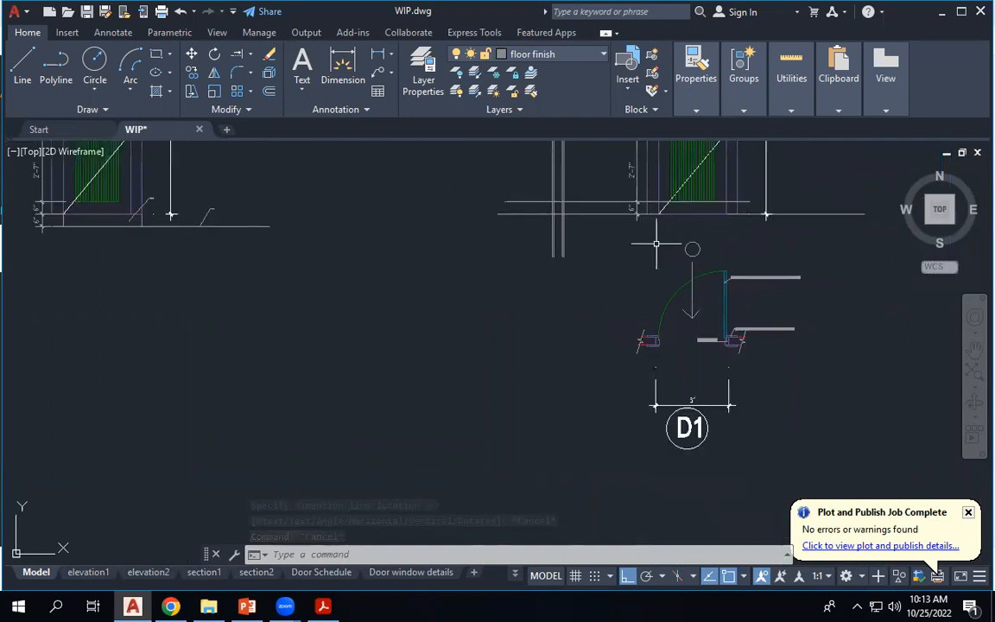
pyautogui.scroll(2, 657, 242)
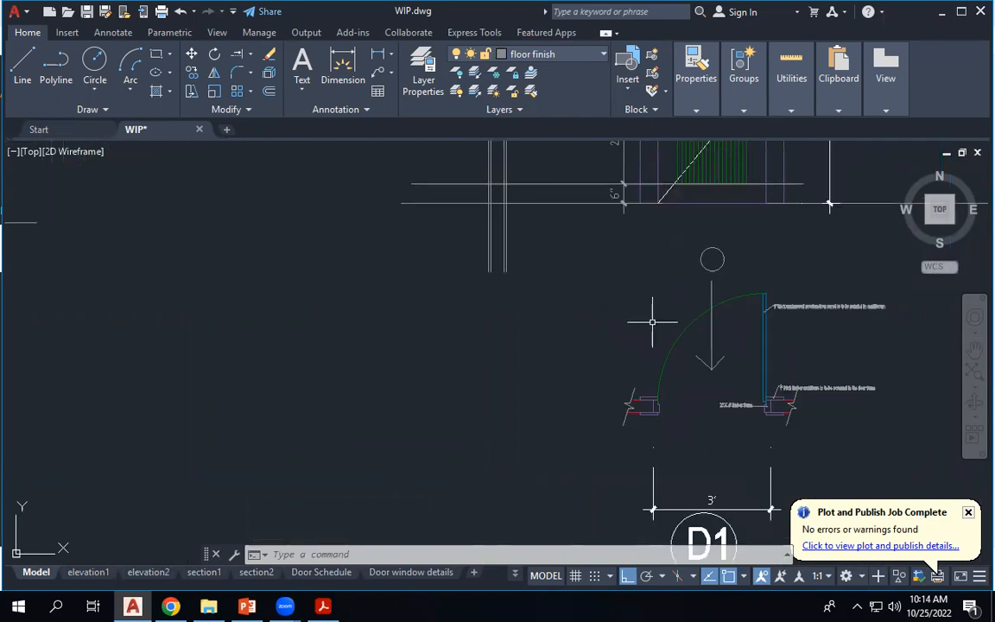
pyautogui.scroll(-3, 647, 335)
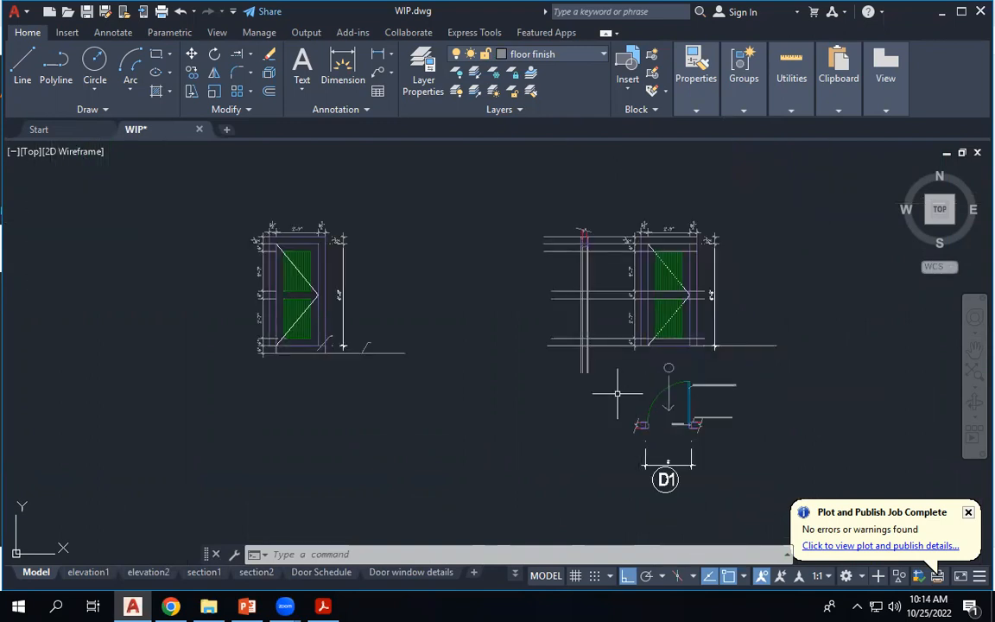
# Move the frame profile by its trim's outer upper corner to where the wall face meets the uppermost projection line.
pyautogui.scroll(6, 562, 225)
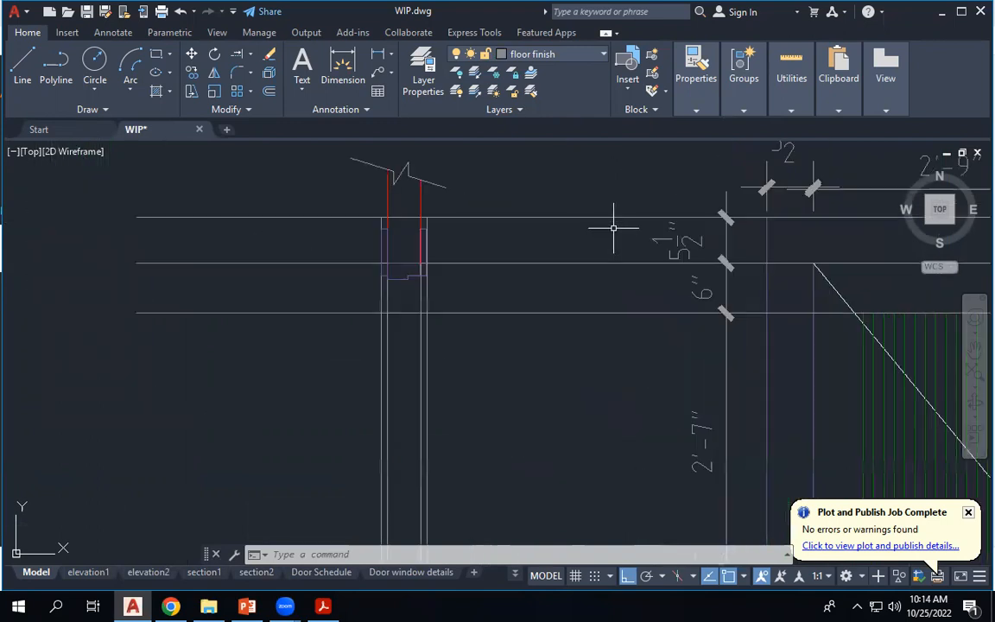
pyautogui.click(343, 205)
pyautogui.click(450, 303)
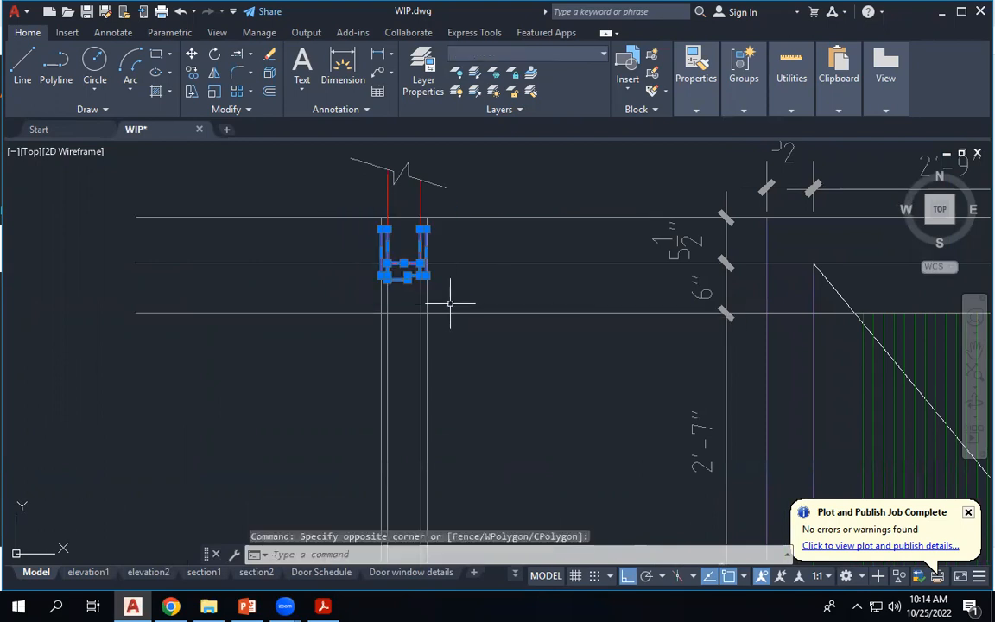
pyautogui.write('m')
pyautogui.press('Return')
pyautogui.scroll(6, 415, 222)
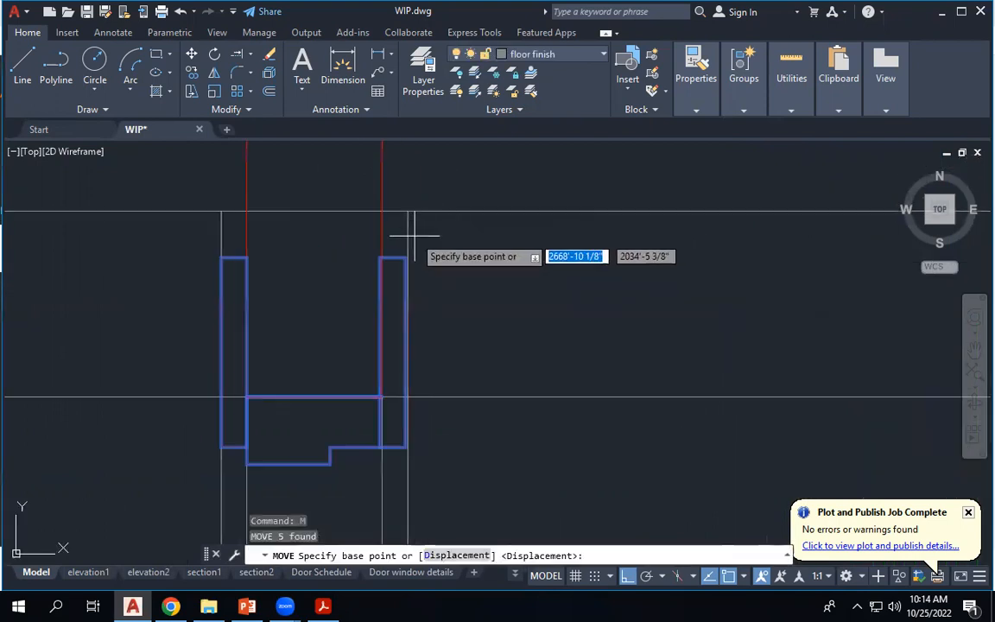
pyautogui.scroll(6, 405, 257)
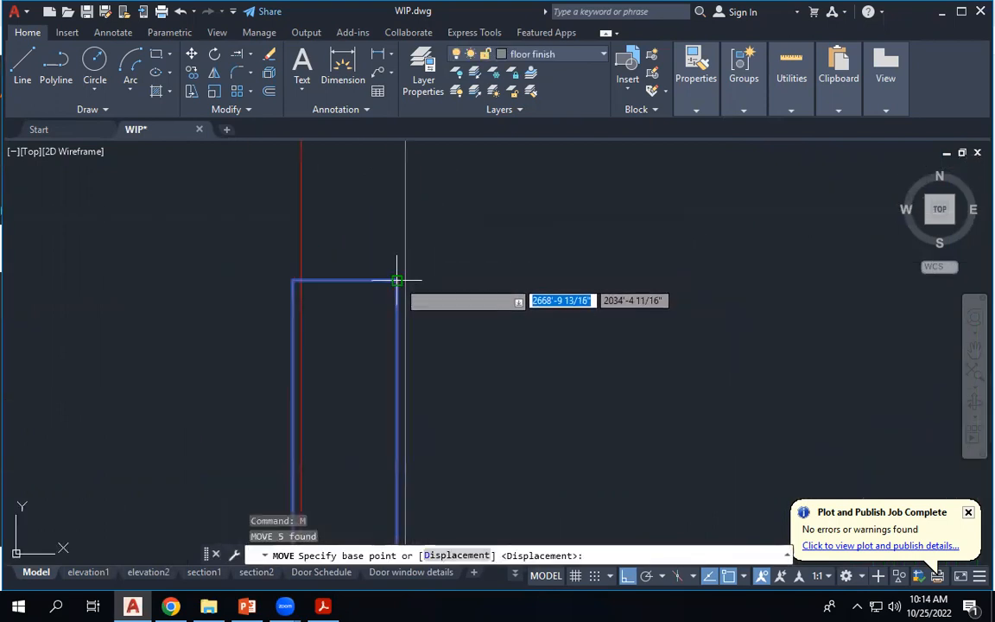
pyautogui.click(402, 275)
pyautogui.scroll(-4, 403, 250)
pyautogui.click(431, 208)
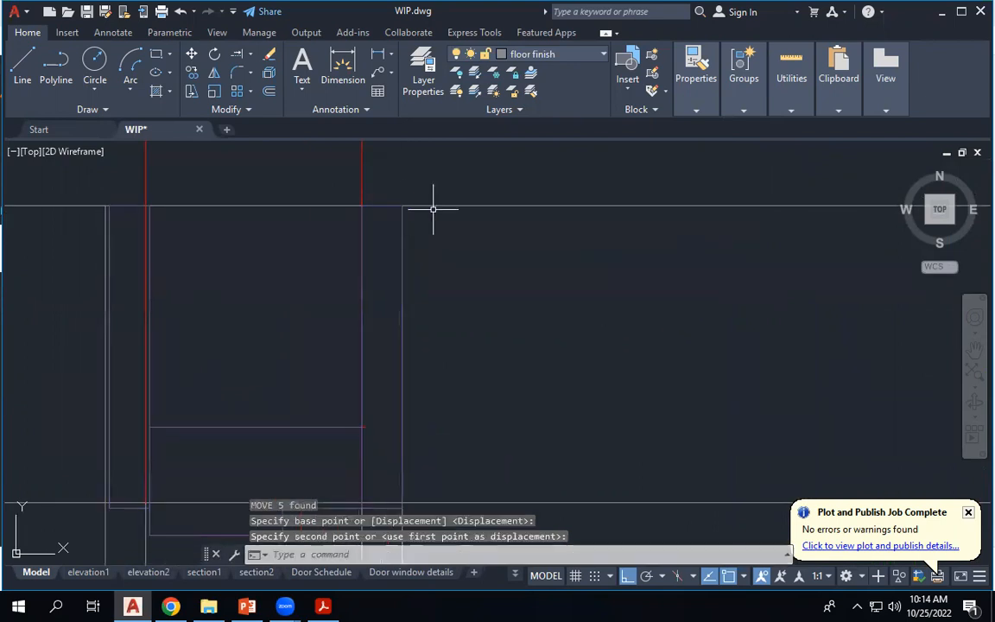
# Measure the width of the frame profile between its two side trims with a temporary linear dimension.
pyautogui.scroll(-4, 433, 186)
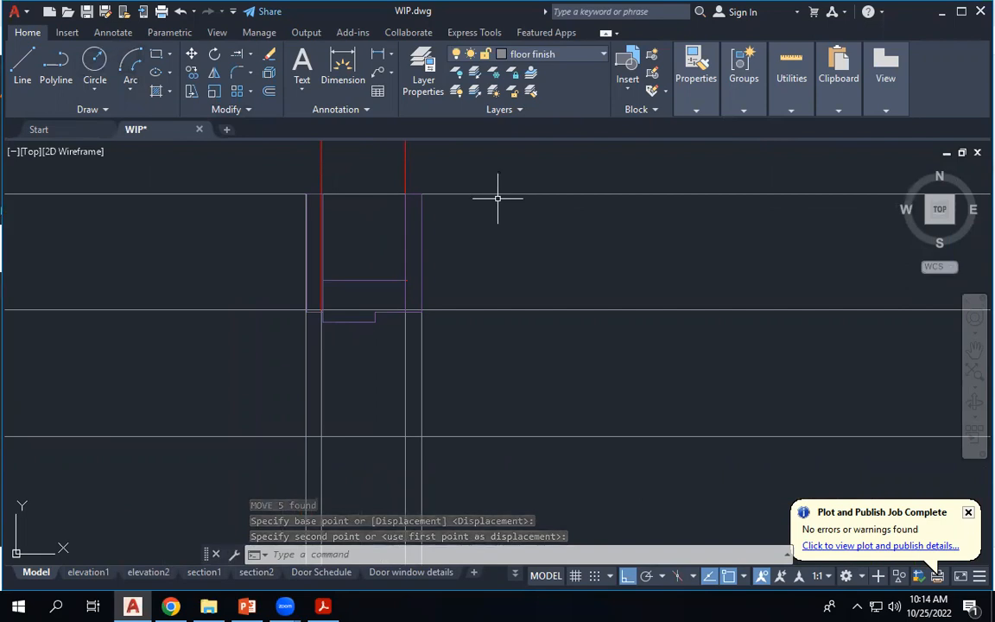
pyautogui.click(328, 76)
pyautogui.scroll(4, 346, 216)
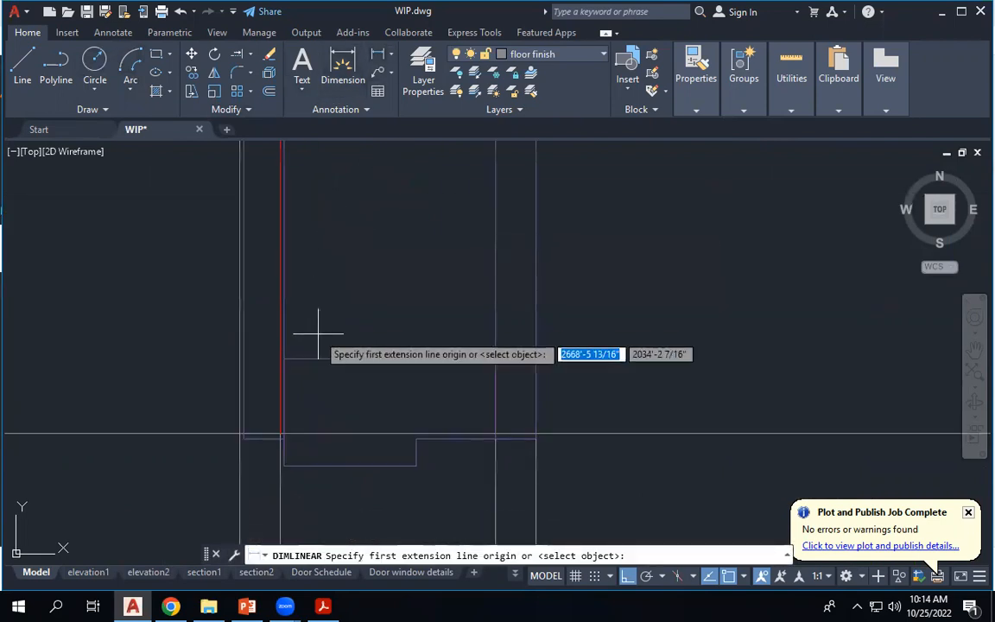
pyautogui.click(289, 360)
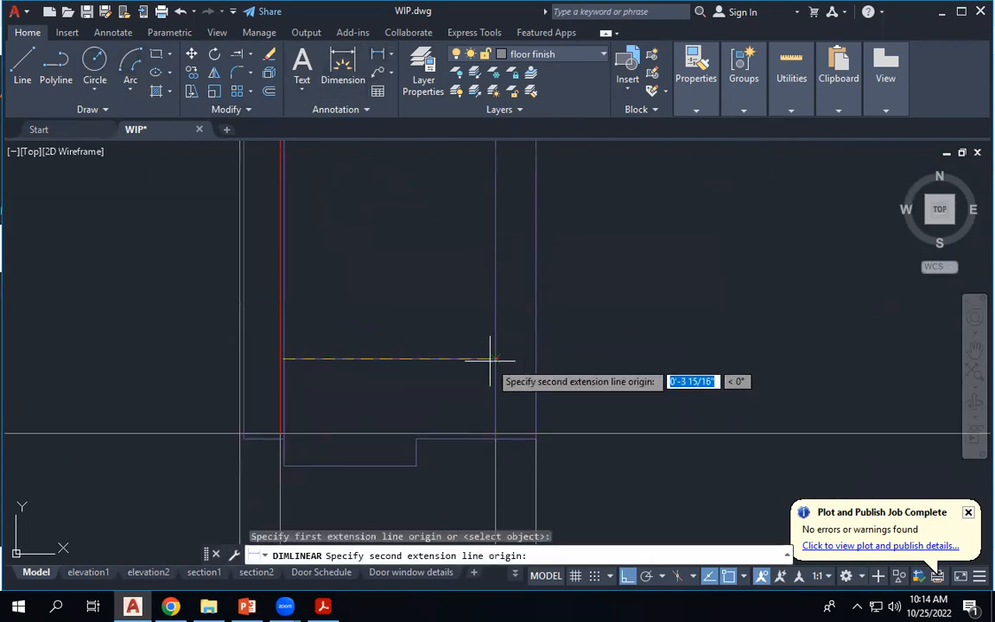
pyautogui.click(495, 357)
pyautogui.scroll(-4, 495, 358)
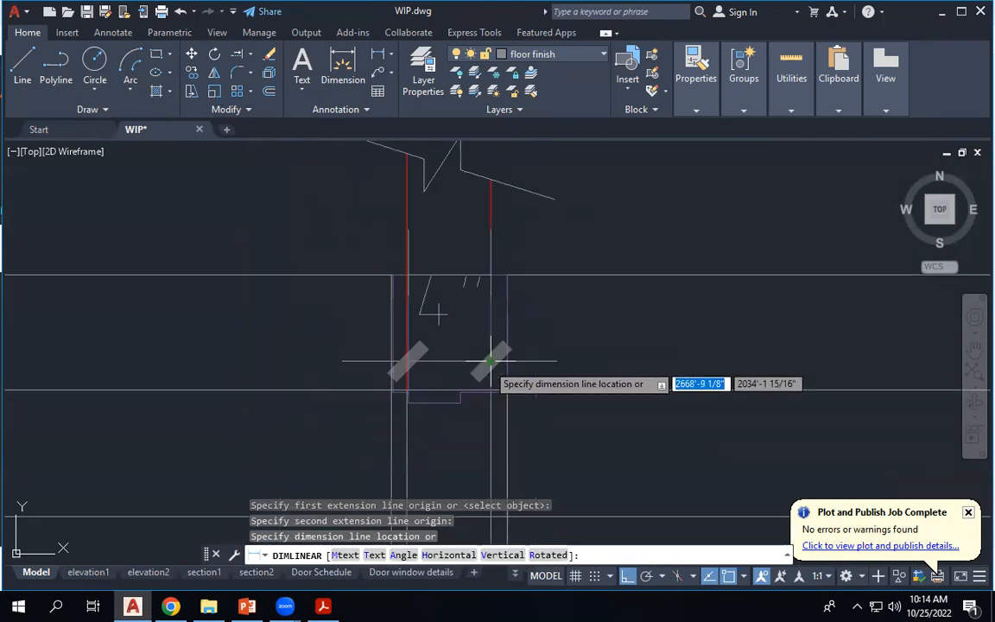
pyautogui.press('Escape')
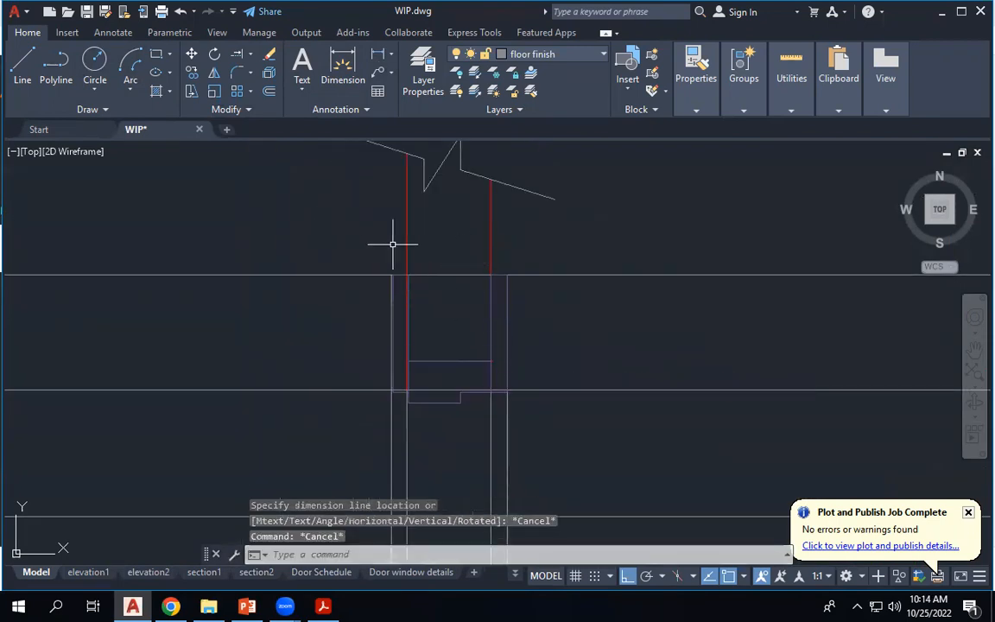
# Move the left red wall line by its lower endpoint horizontally onto the adjacent vertical edge of the frame profile.
pyautogui.click(407, 226)
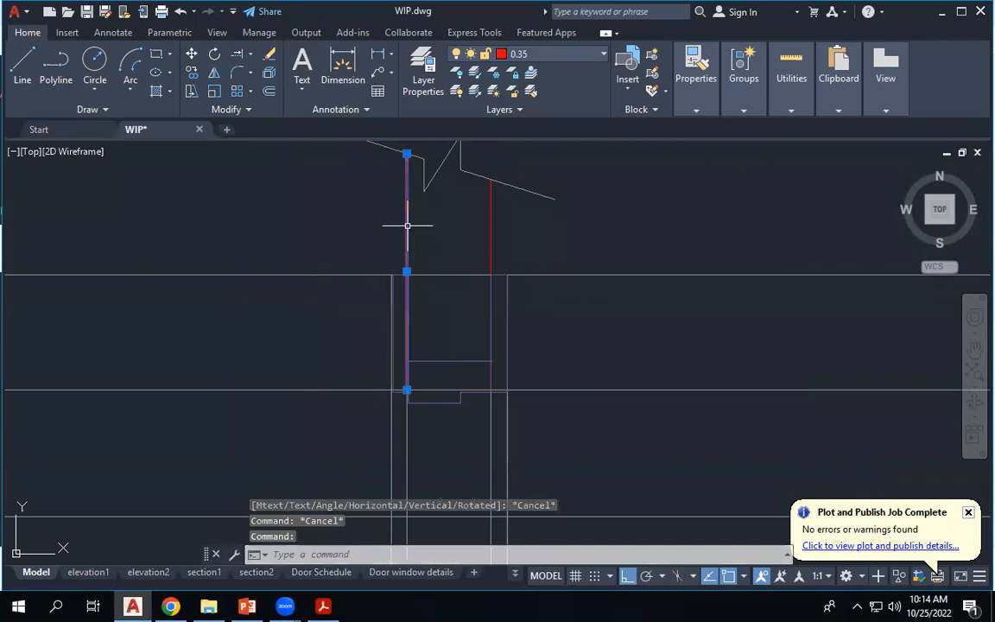
pyautogui.write('m')
pyautogui.press('Return')
pyautogui.scroll(4, 406, 393)
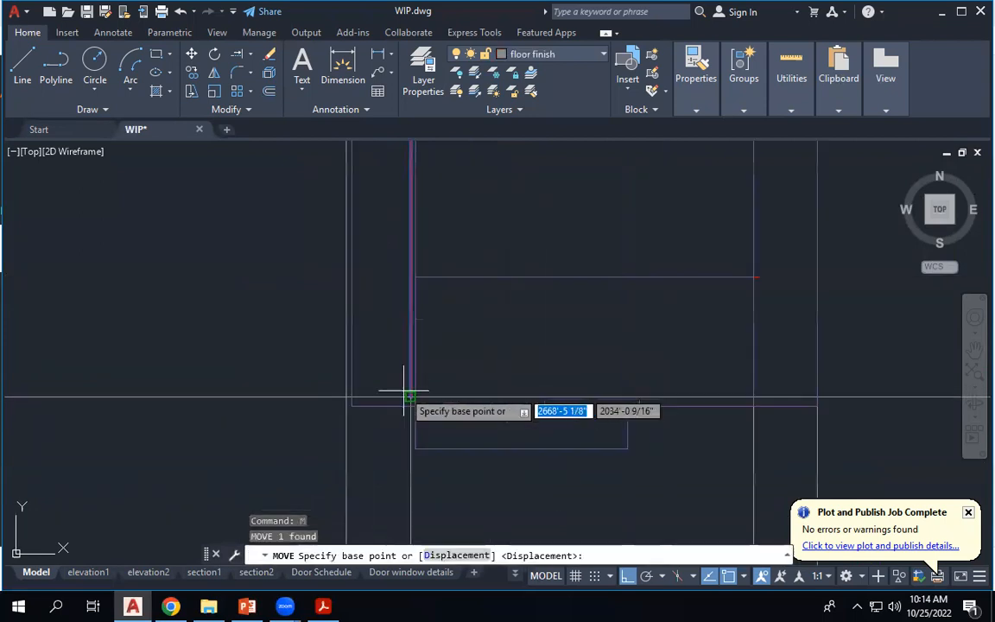
pyautogui.click(410, 397)
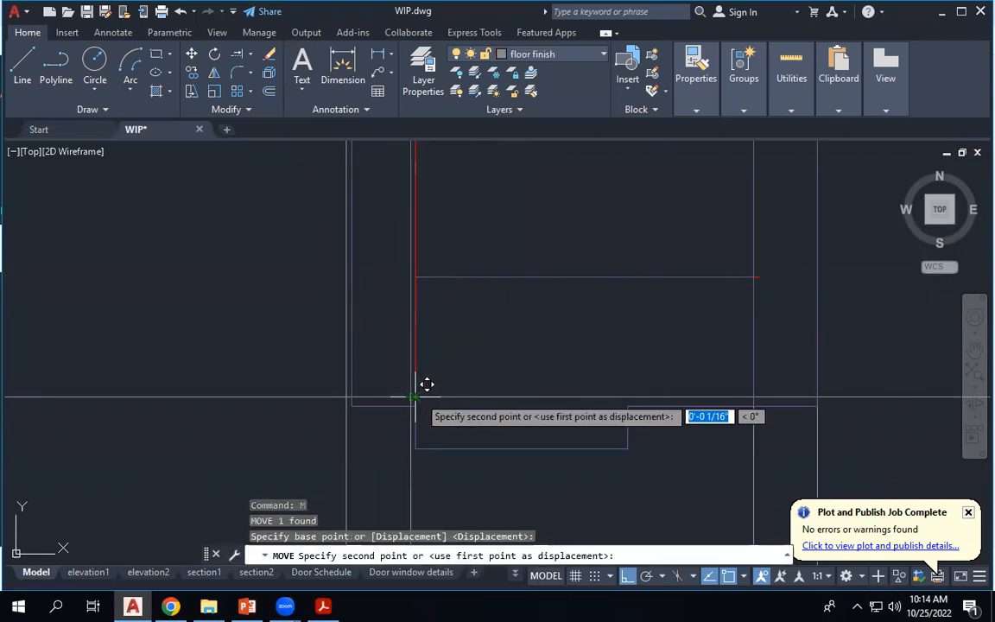
pyautogui.click(416, 397)
pyautogui.scroll(-5, 566, 228)
pyautogui.scroll(-3, 565, 226)
pyautogui.scroll(3, 567, 222)
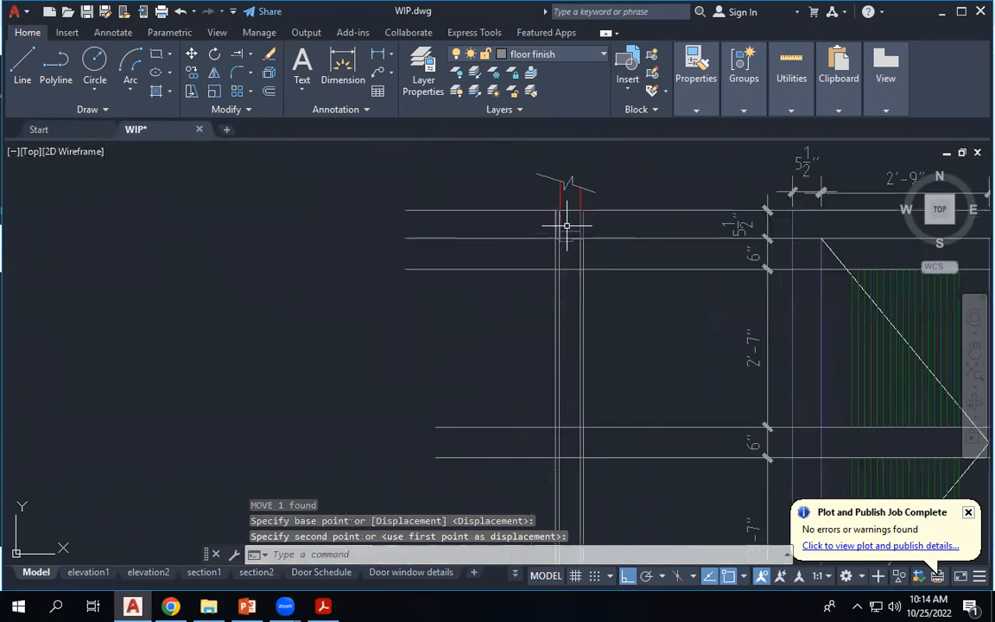
pyautogui.click(553, 473)
pyautogui.click(451, 424)
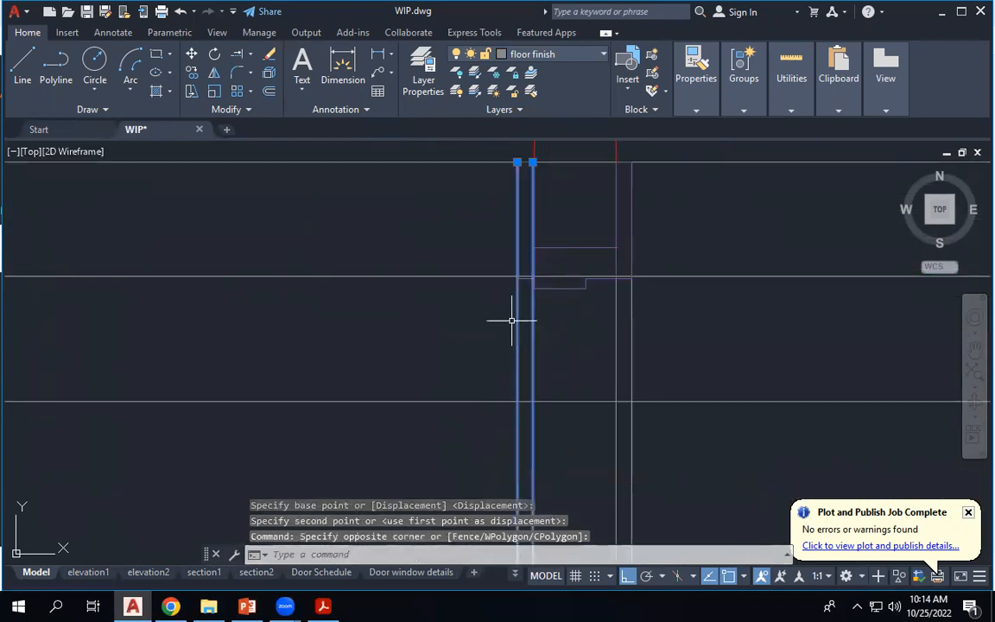
pyautogui.scroll(5, 549, 269)
pyautogui.write('m')
pyautogui.press('Return')
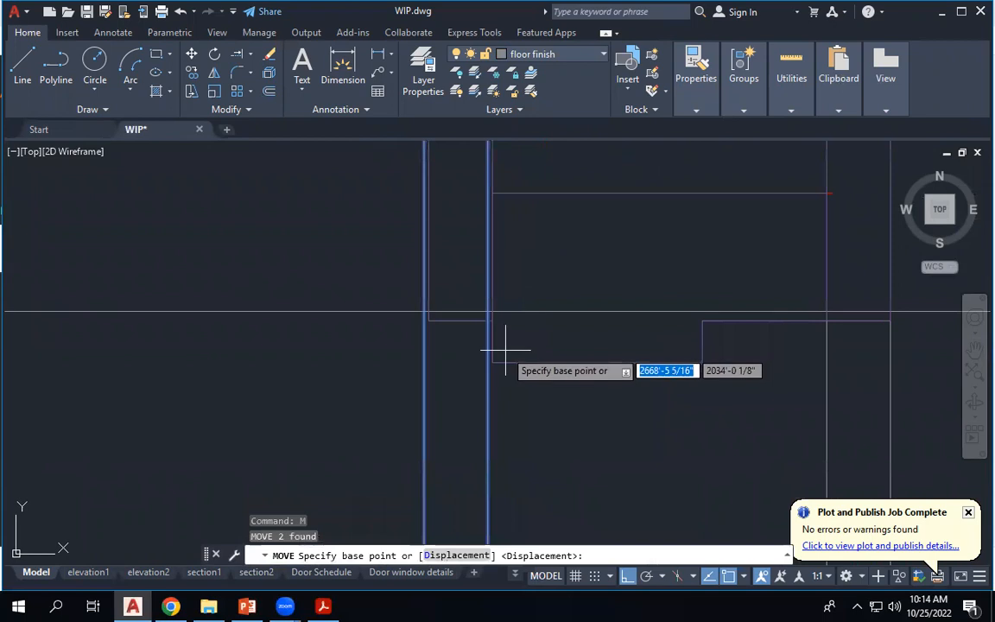
# Measure the distance between the two inner vertical wall lines at the frame profile's lower edge with a temporary linear dimension.
pyautogui.click(379, 57)
pyautogui.click(826, 321)
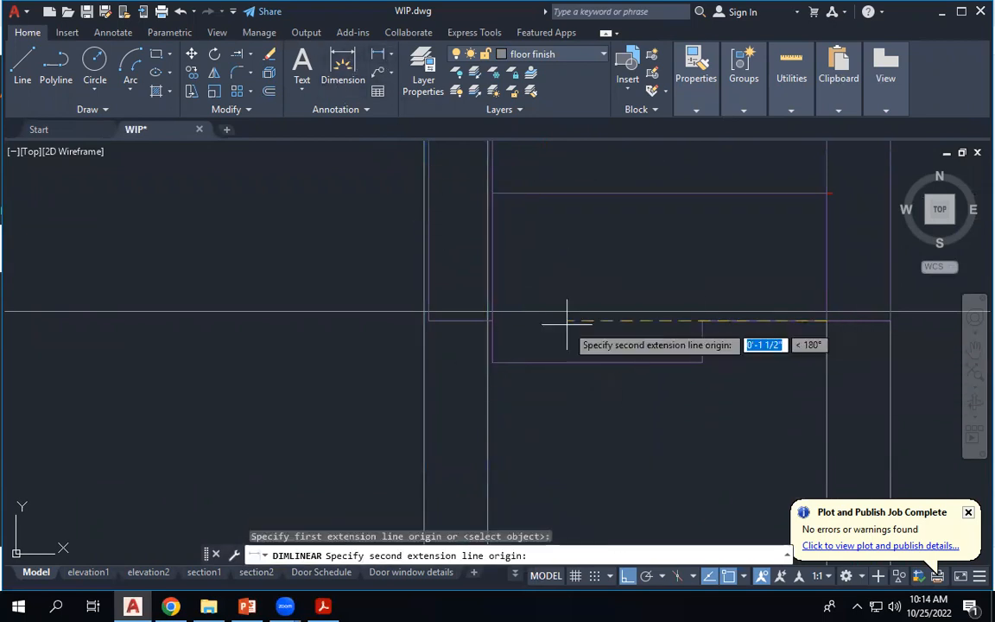
pyautogui.click(488, 319)
pyautogui.scroll(-5, 488, 320)
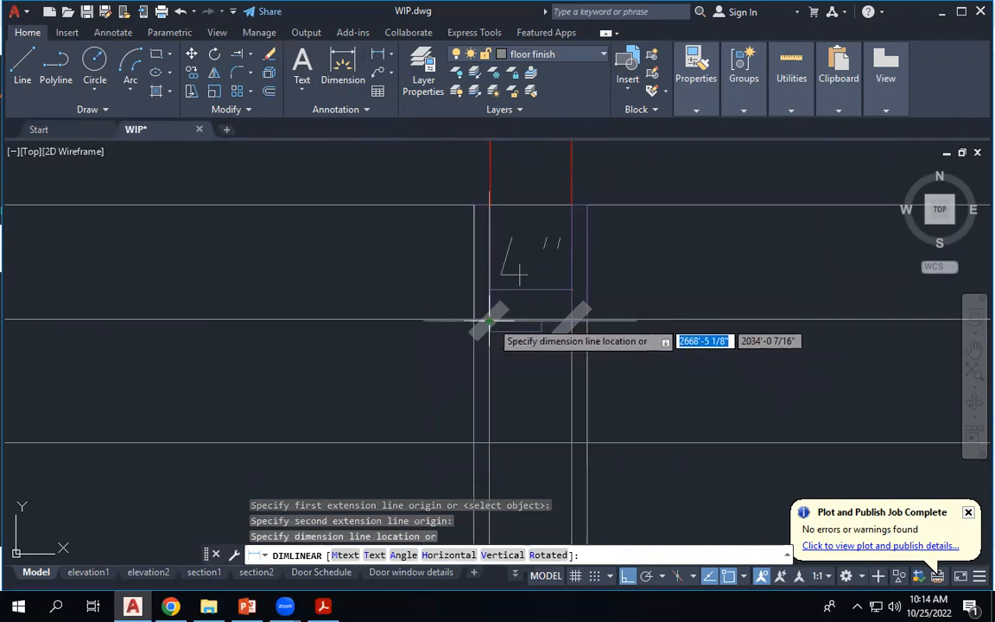
pyautogui.scroll(10, 489, 322)
pyautogui.scroll(-4, 492, 320)
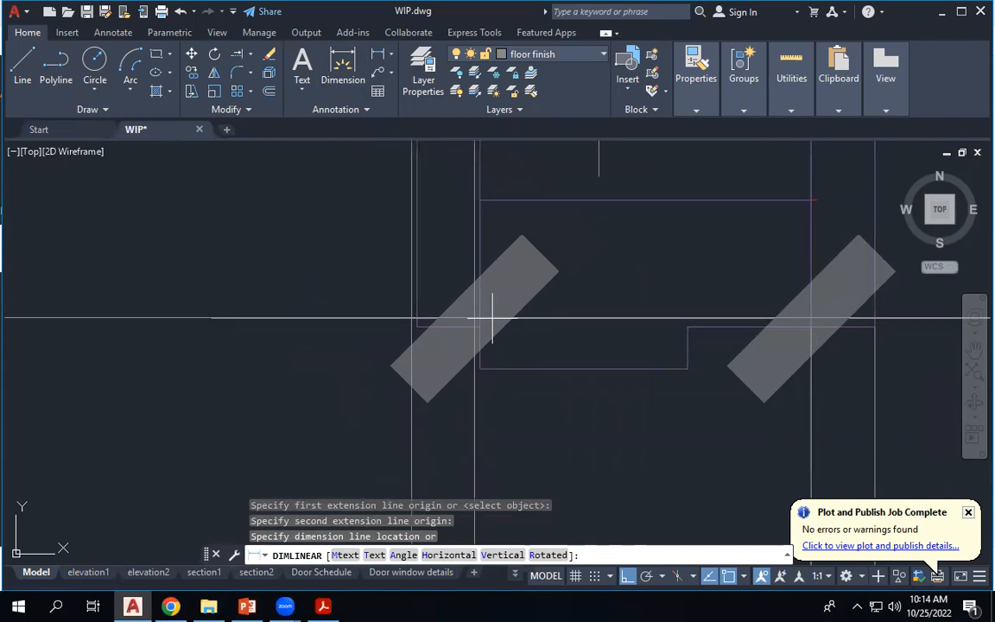
pyautogui.press('Escape')
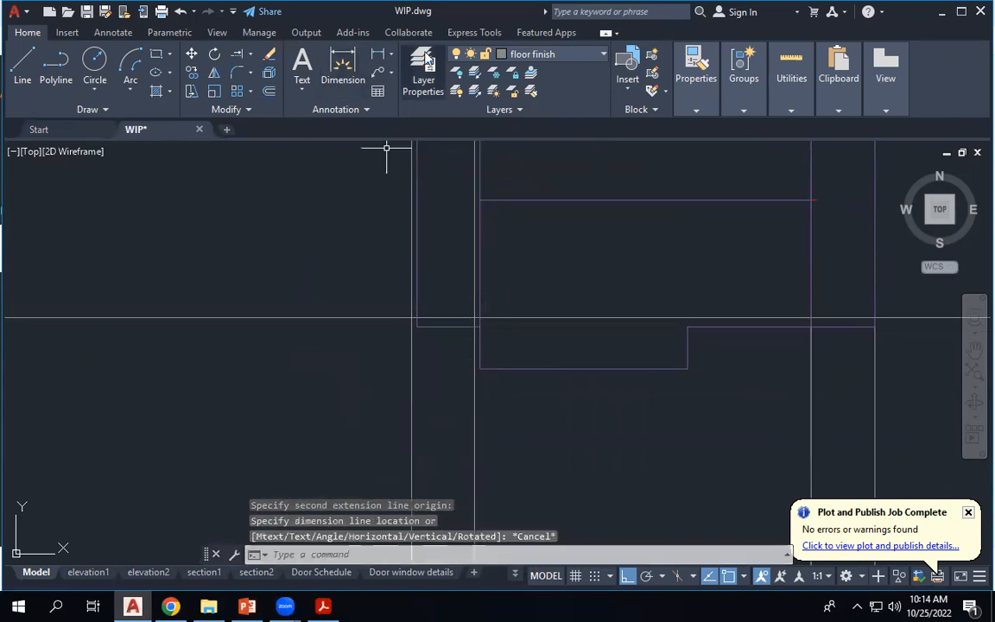
# Measure from the frame profile's left inner edge to the right inner wall line with a temporary linear dimension.
pyautogui.click(343, 65)
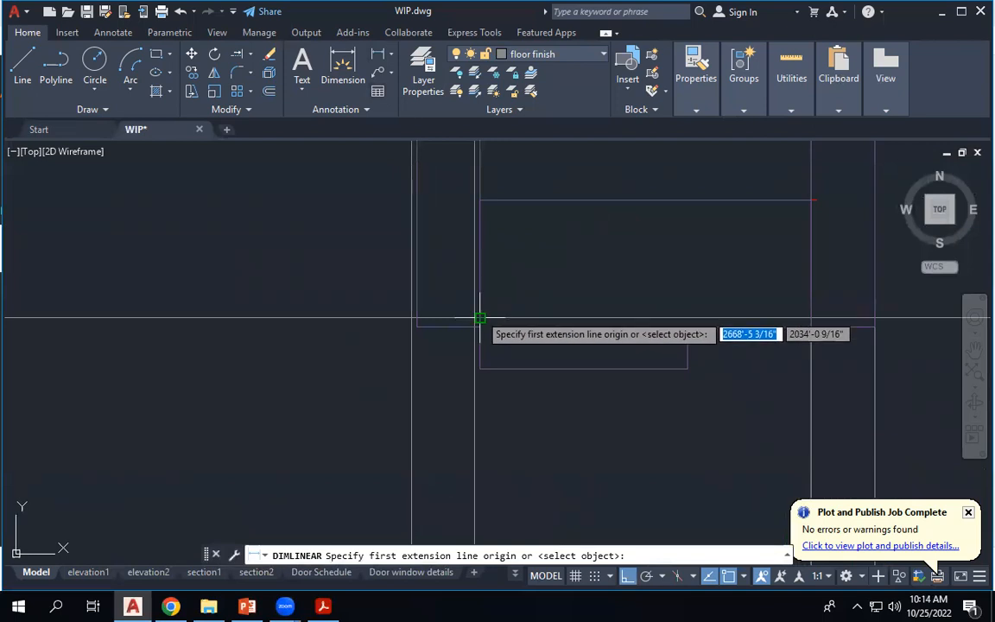
pyautogui.click(480, 319)
pyautogui.click(811, 319)
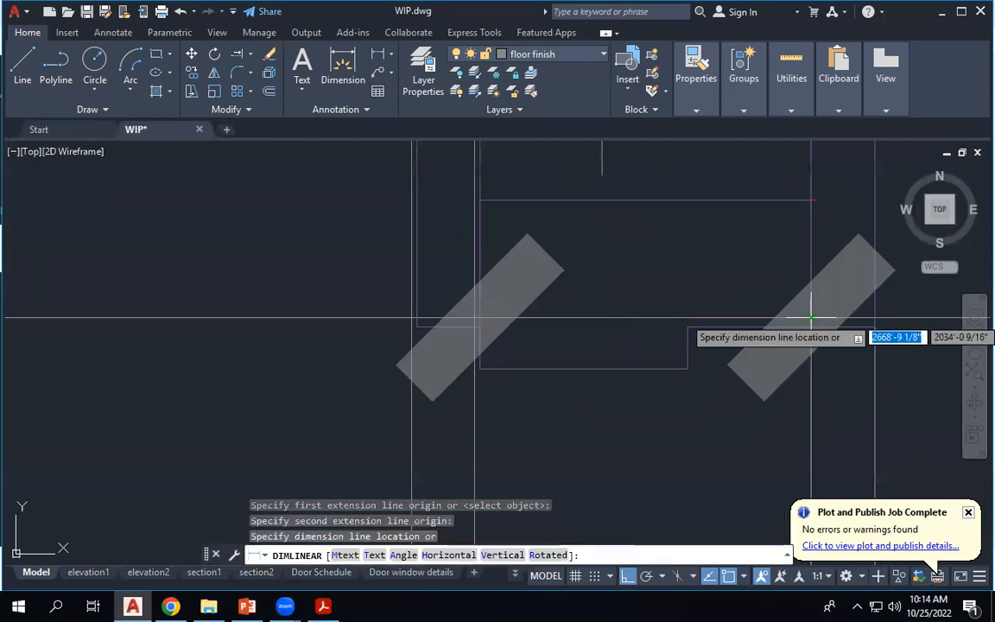
pyautogui.scroll(-3, 809, 319)
pyautogui.scroll(5, 805, 319)
pyautogui.press('Escape')
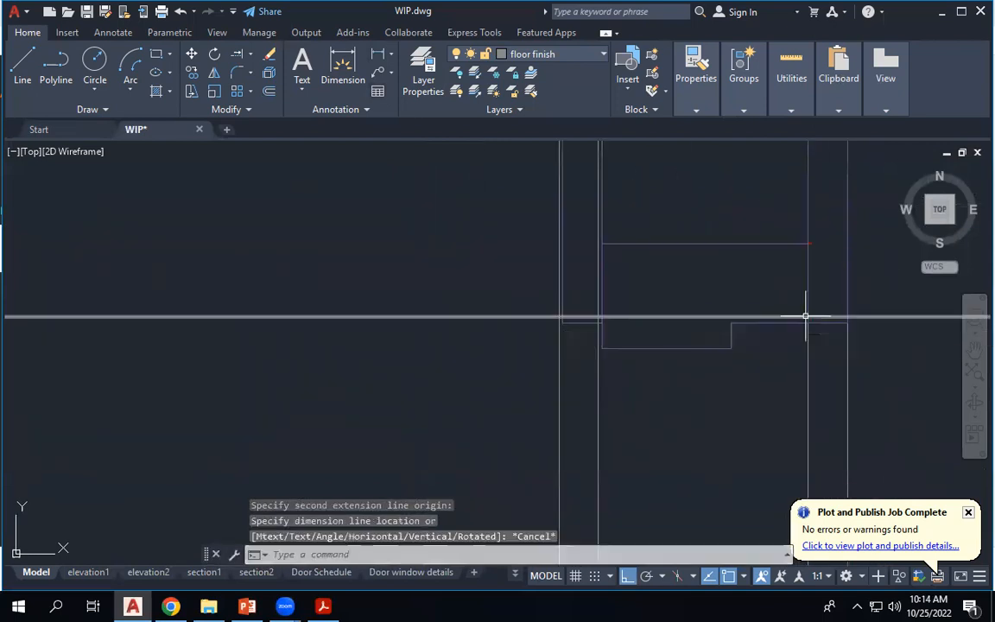
# Measure from the right inner wall line back to the left one along the horizontal projection line with a temporary linear dimension.
pyautogui.press('Return')
pyautogui.click(808, 319)
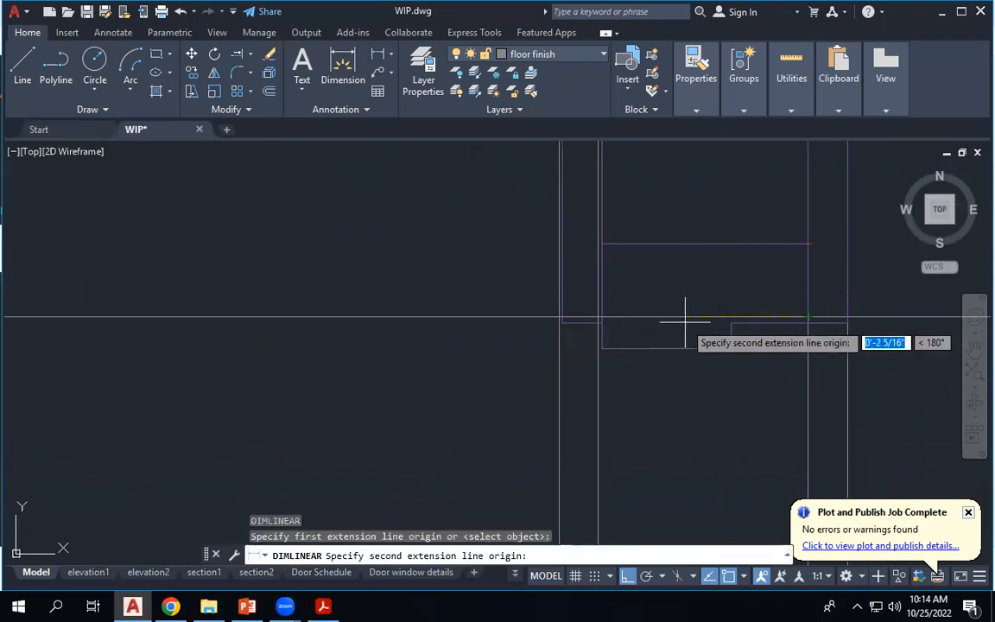
pyautogui.click(598, 318)
pyautogui.scroll(-2, 598, 315)
pyautogui.scroll(2, 598, 314)
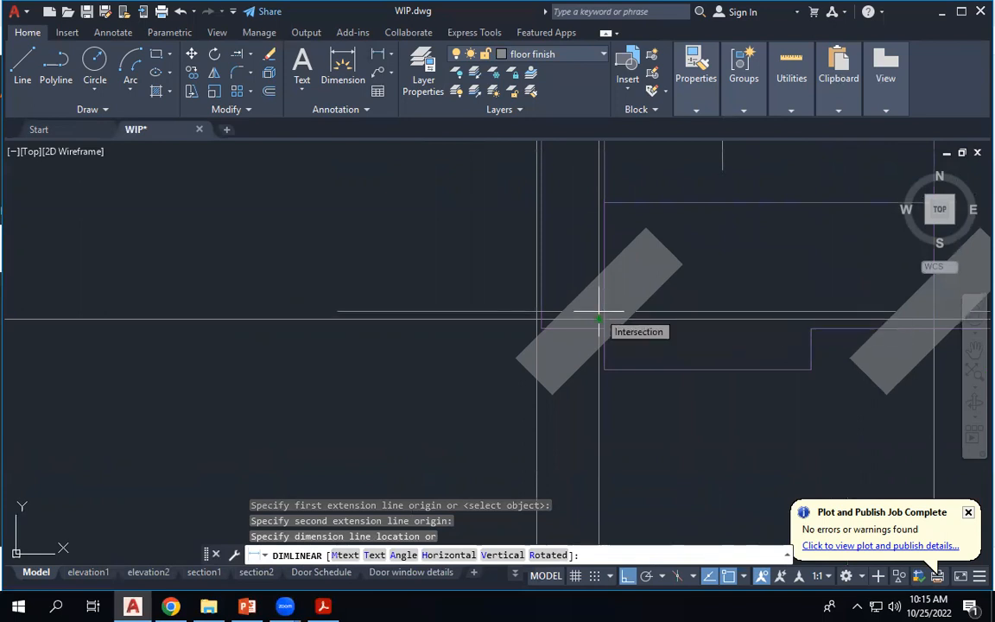
pyautogui.press('Escape')
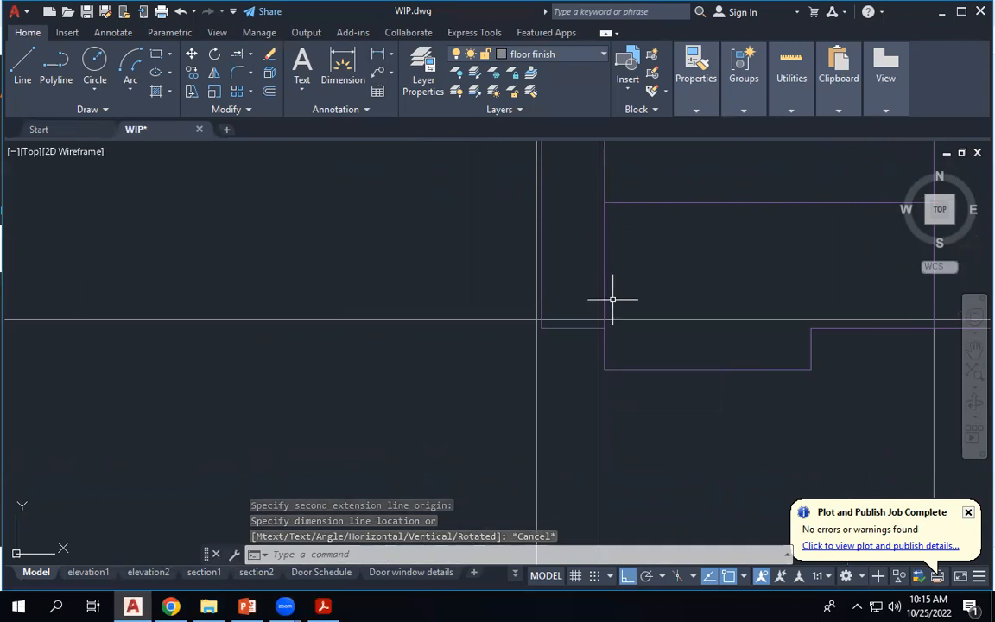
pyautogui.scroll(-4, 597, 306)
pyautogui.scroll(-13, 596, 304)
pyautogui.scroll(6, 631, 301)
pyautogui.scroll(4, 713, 260)
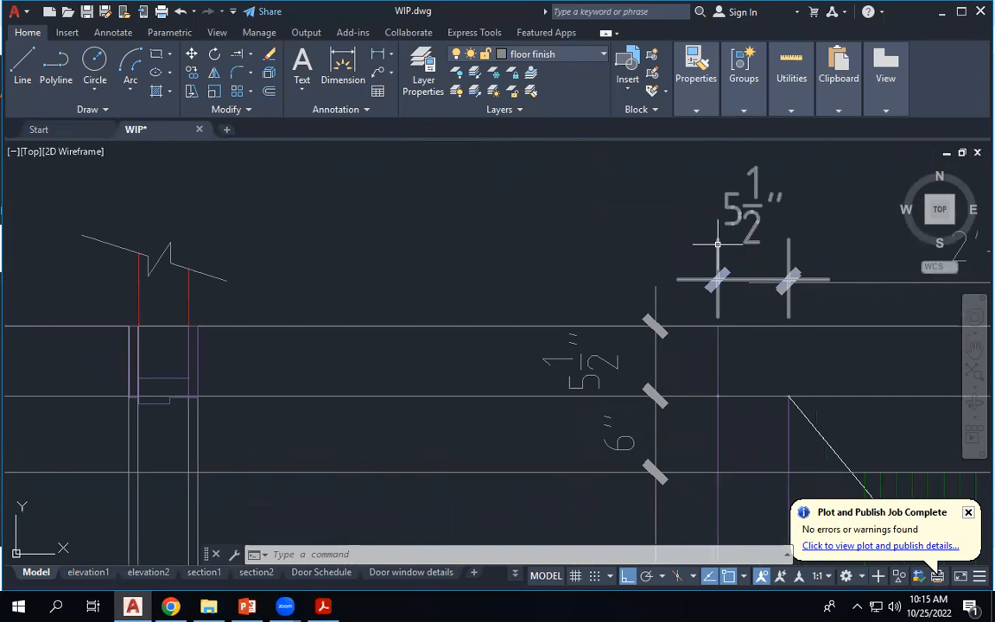
pyautogui.click(717, 250)
pyautogui.rightClick(718, 250)
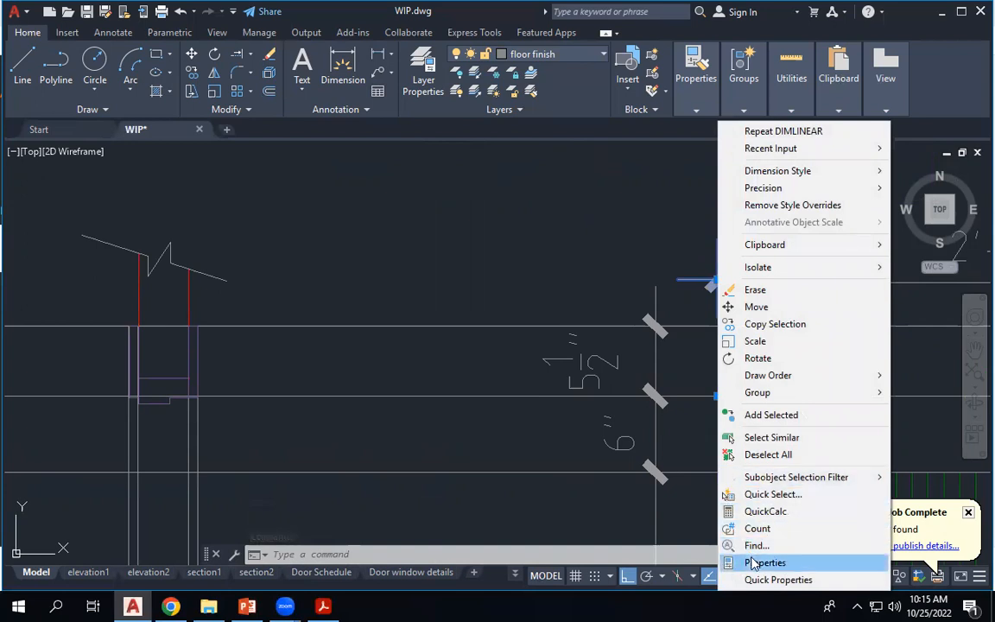
pyautogui.click(555, 257)
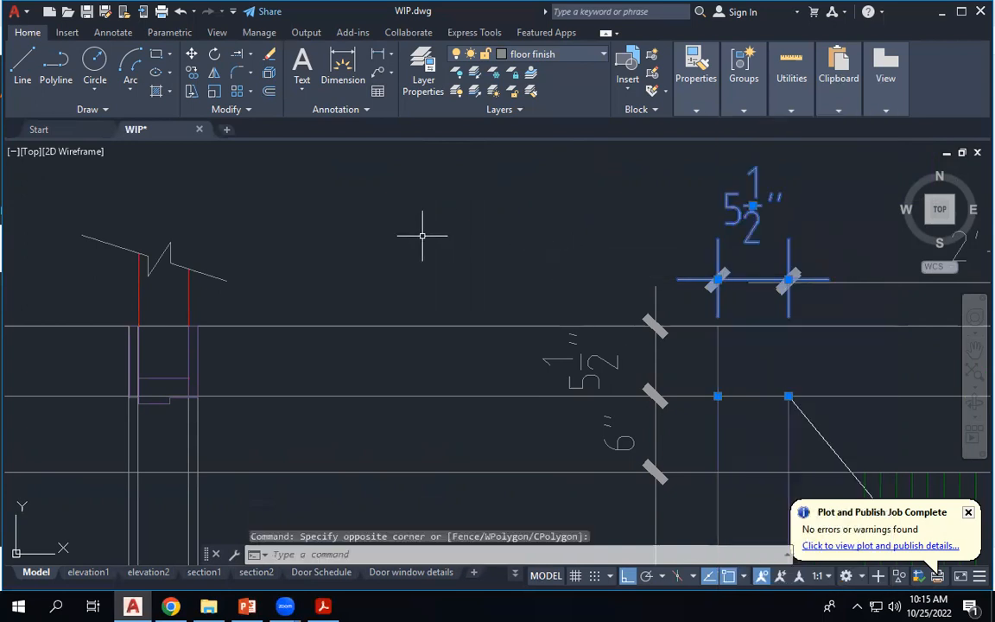
# Set the linear round-off in the primary units of the "door details" dimension style to 1/8".
pyautogui.click(318, 109)
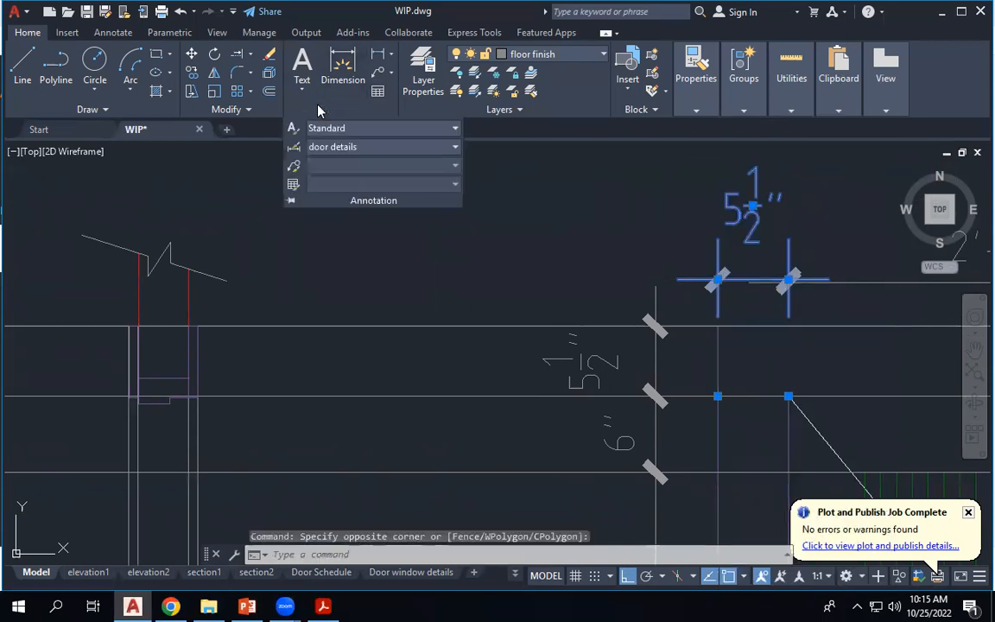
pyautogui.click(294, 148)
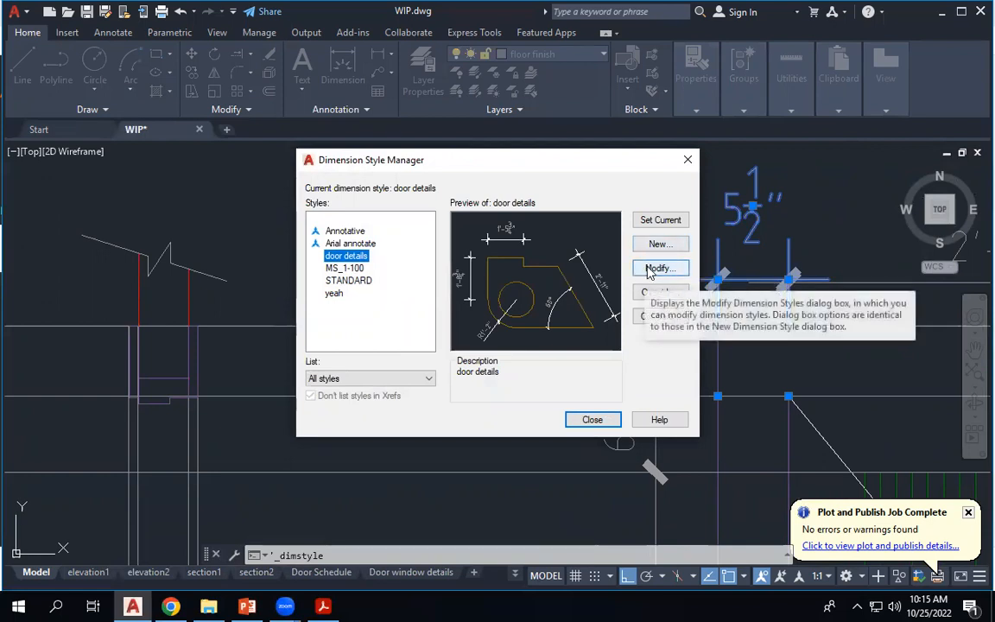
pyautogui.click(655, 269)
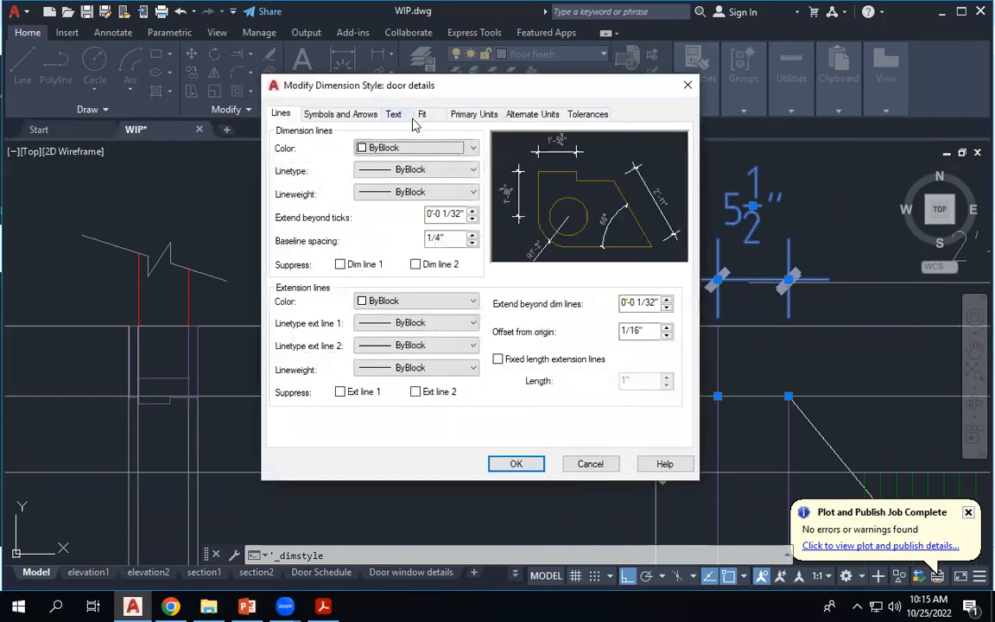
pyautogui.click(466, 116)
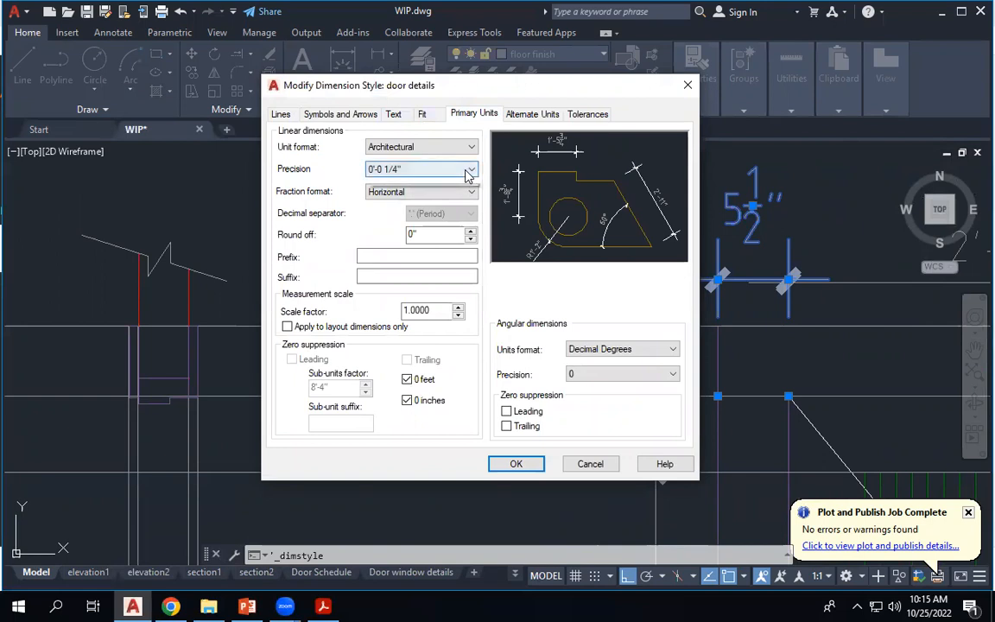
pyautogui.click(467, 171)
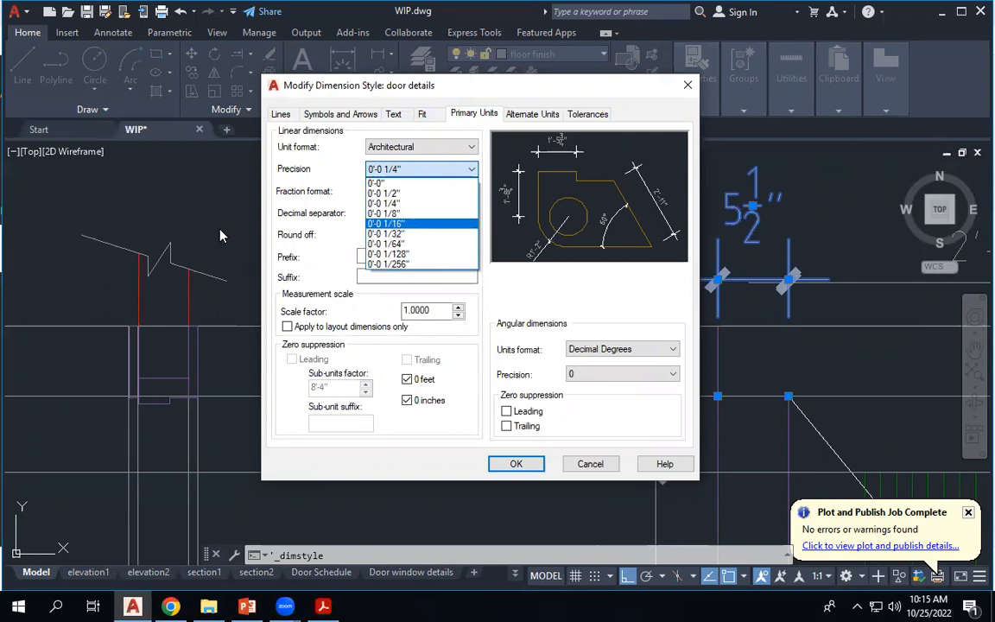
pyautogui.click(304, 227)
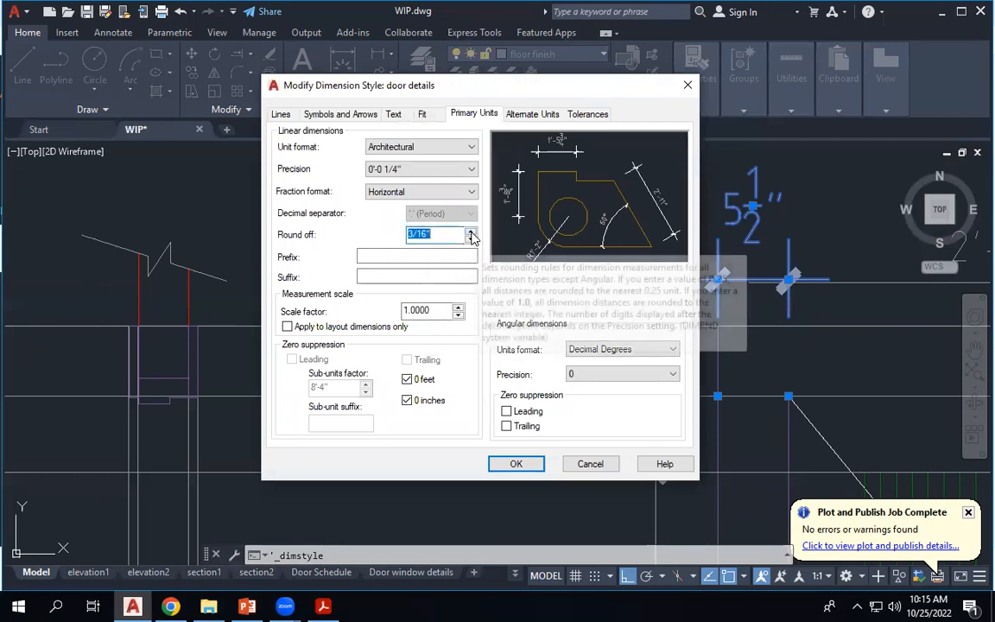
pyautogui.click(470, 241)
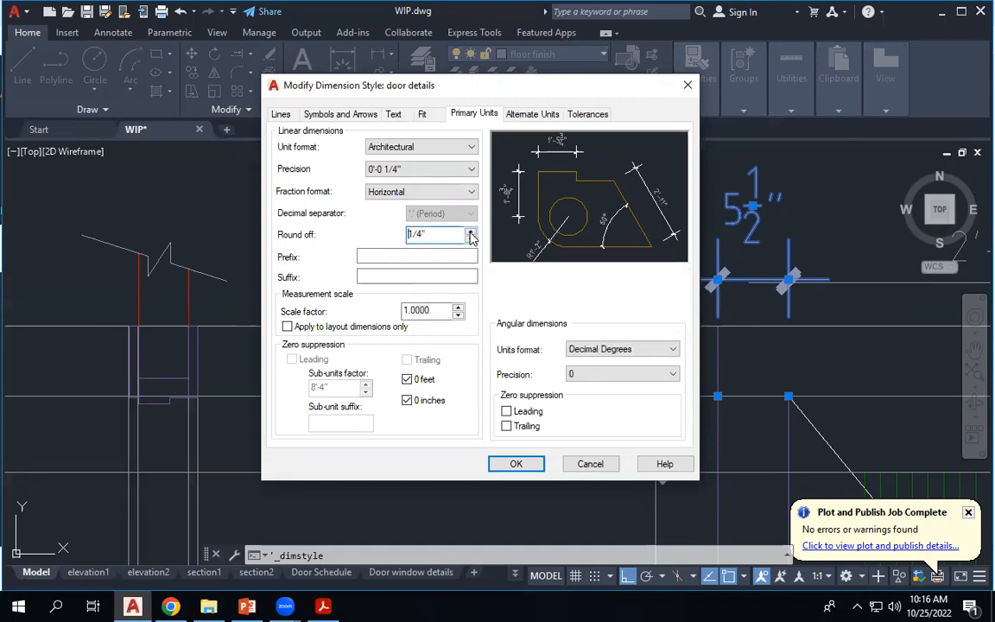
pyautogui.click(471, 232)
pyautogui.click(471, 233)
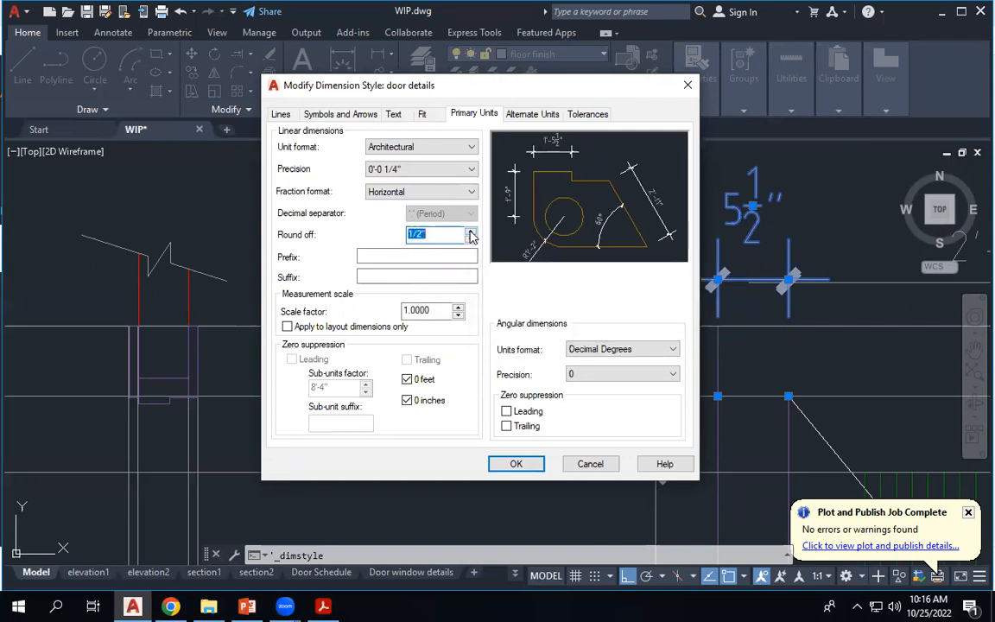
pyautogui.click(471, 239)
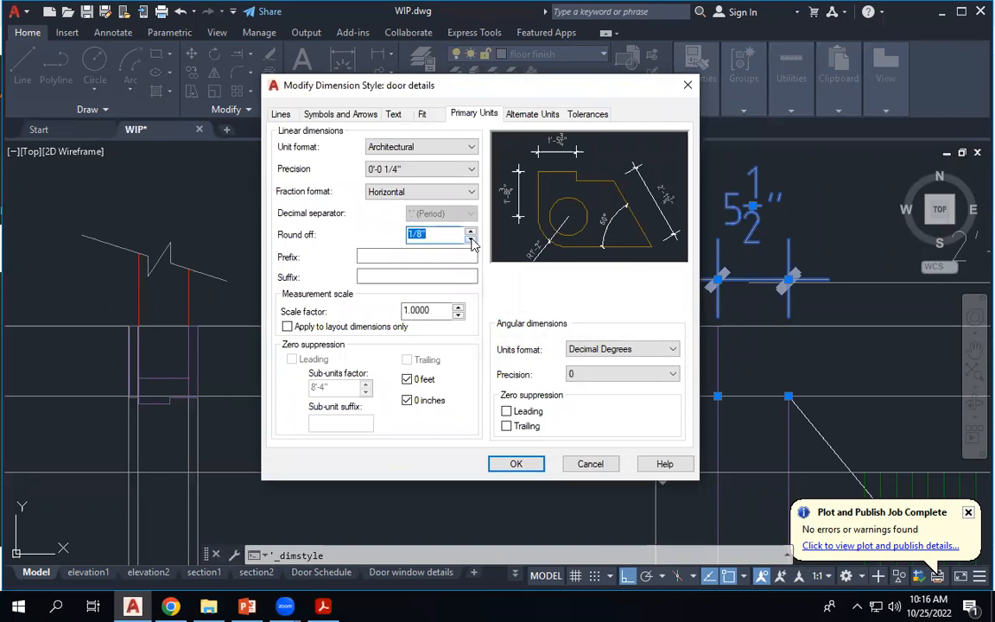
pyautogui.click(470, 231)
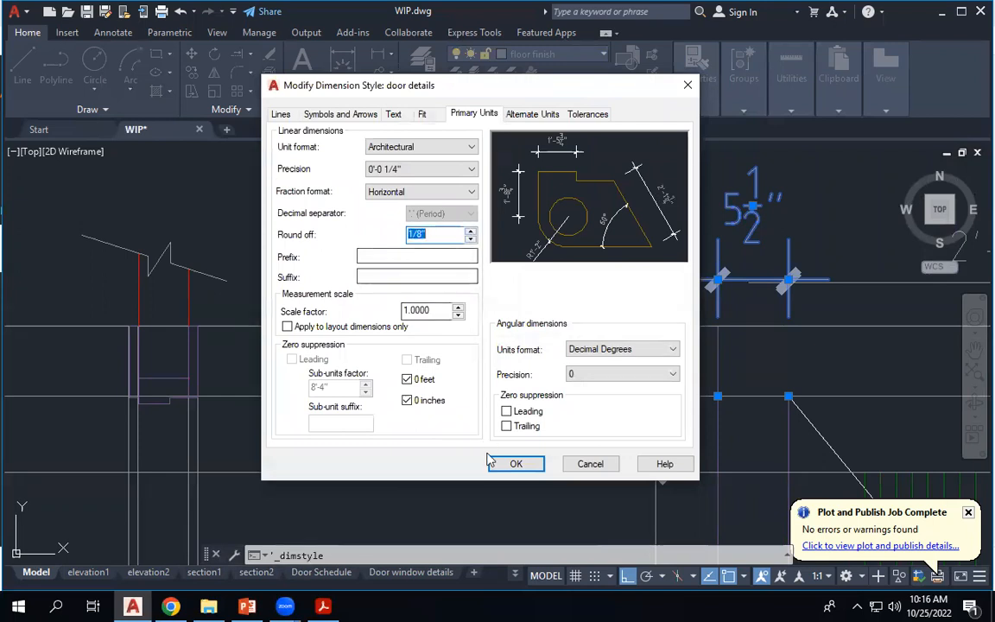
# Set the linear dimension precision of the "door details" style to 0'-0 1/8" and apply the style changes.
pyautogui.click(406, 170)
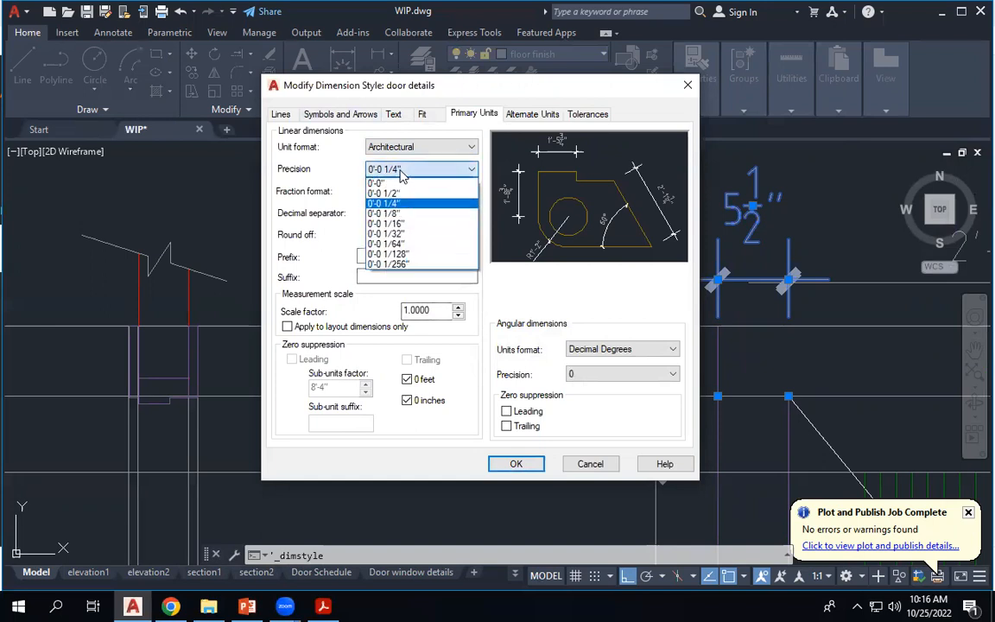
pyautogui.click(401, 213)
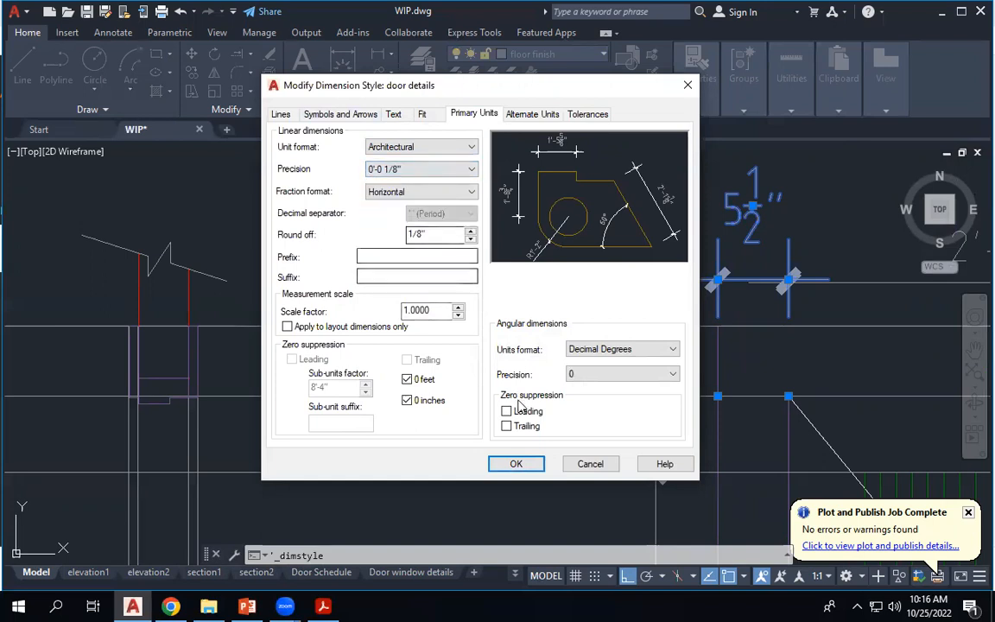
pyautogui.click(516, 464)
pyautogui.click(593, 419)
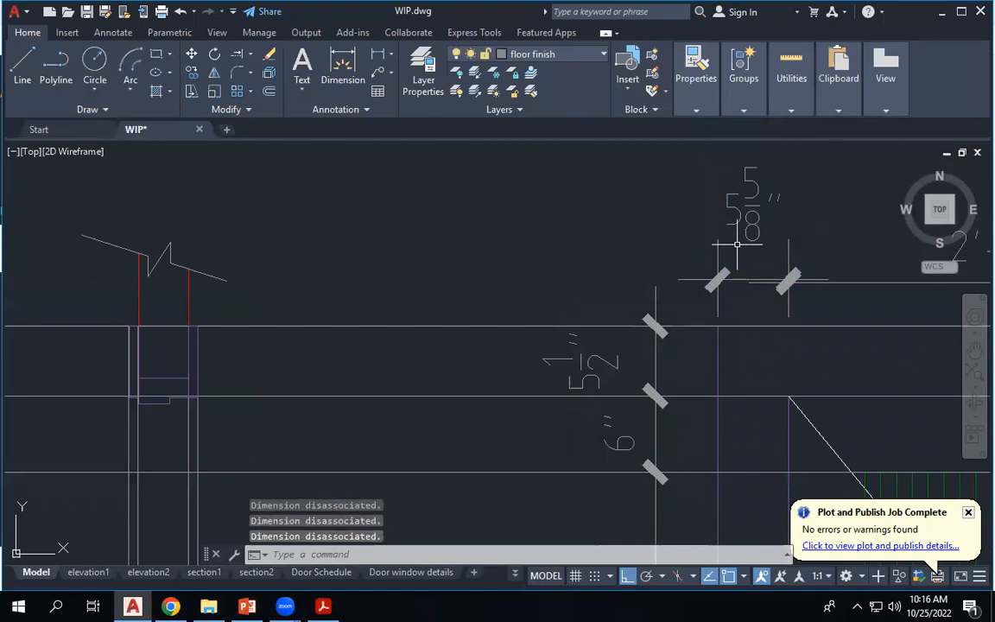
# Recheck the width from the right inner wall line to the frame profile's left inner edge with a temporary linear dimension.
pyautogui.scroll(-3, 613, 250)
pyautogui.scroll(4, 524, 274)
pyautogui.scroll(4, 544, 256)
pyautogui.click(377, 55)
pyautogui.scroll(2, 525, 322)
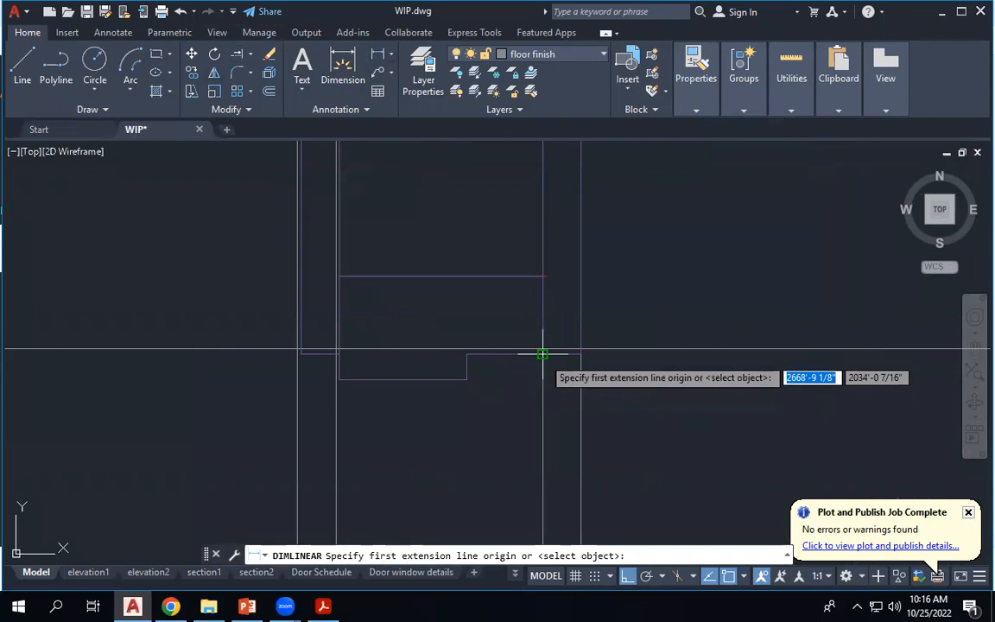
pyautogui.click(543, 352)
pyautogui.click(337, 352)
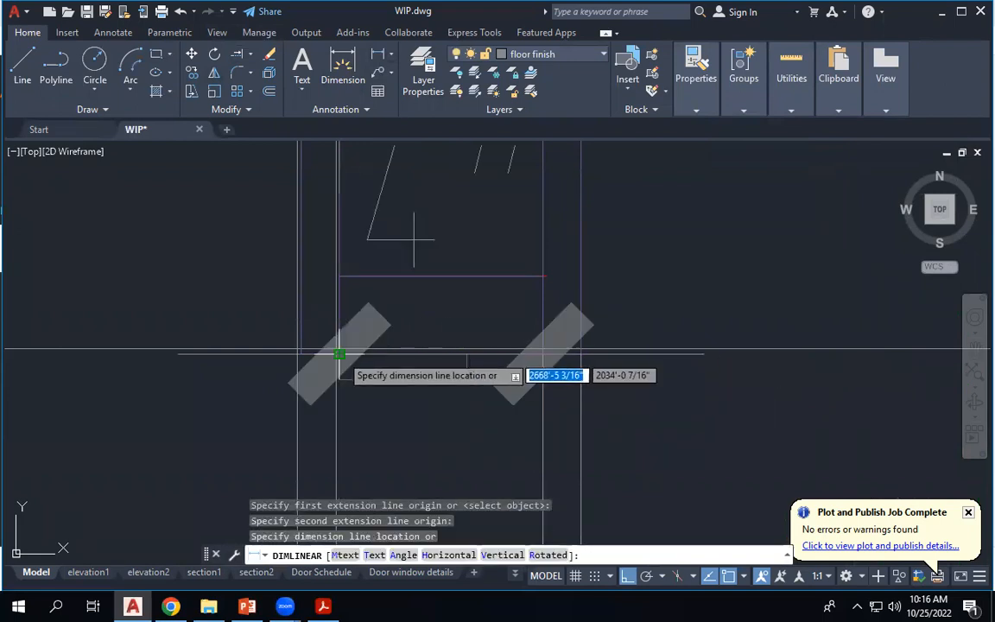
pyautogui.scroll(-5, 384, 353)
pyautogui.scroll(3, 403, 352)
pyautogui.press('Escape')
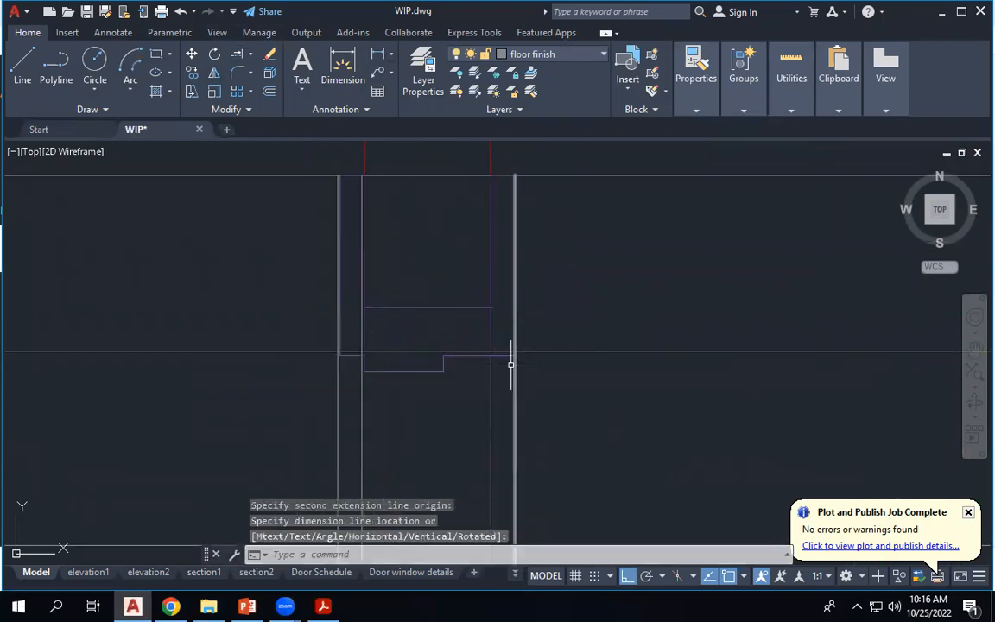
# Measure between the right and left inner wall lines at the frame profile's lower edge with a temporary linear dimension.
pyautogui.press('Return')
pyautogui.click(490, 354)
pyautogui.scroll(2, 389, 350)
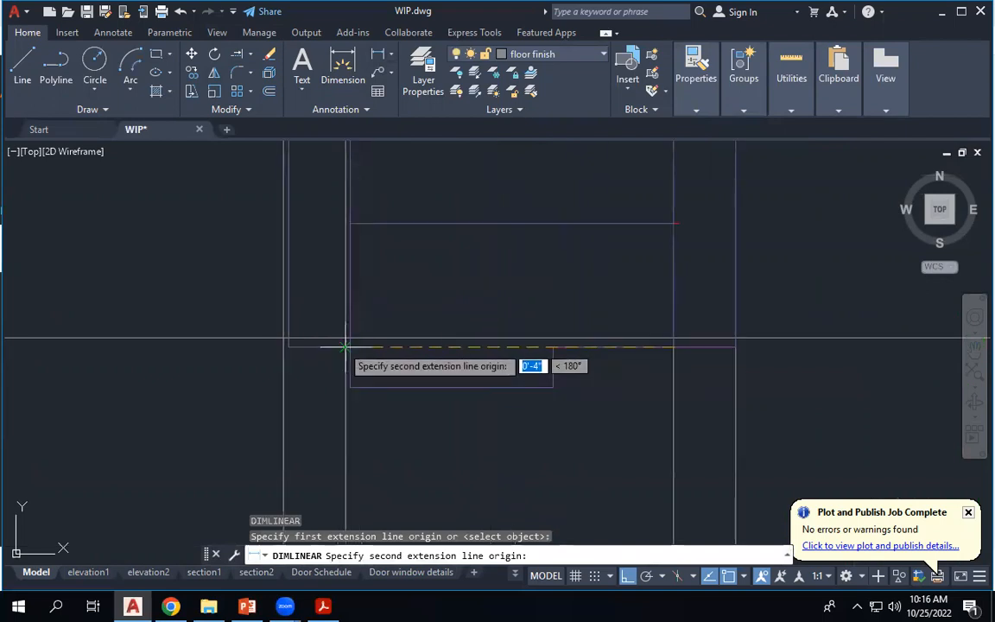
pyautogui.click(341, 347)
pyautogui.scroll(-2, 380, 350)
pyautogui.press('Escape')
pyautogui.press('Escape')
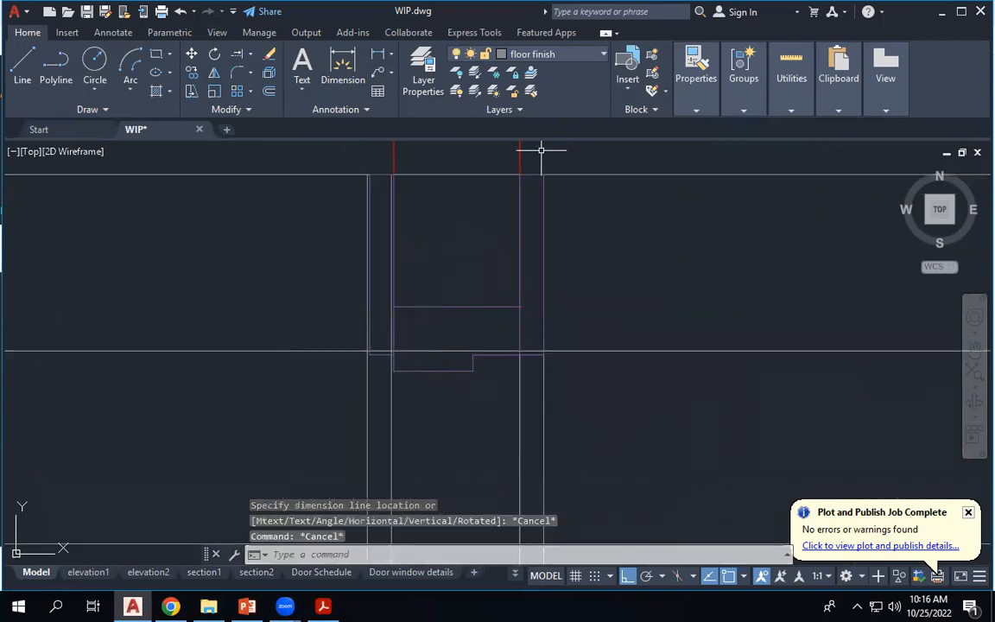
pyautogui.scroll(-3, 533, 169)
pyautogui.click(782, 200)
pyautogui.rightClick(780, 200)
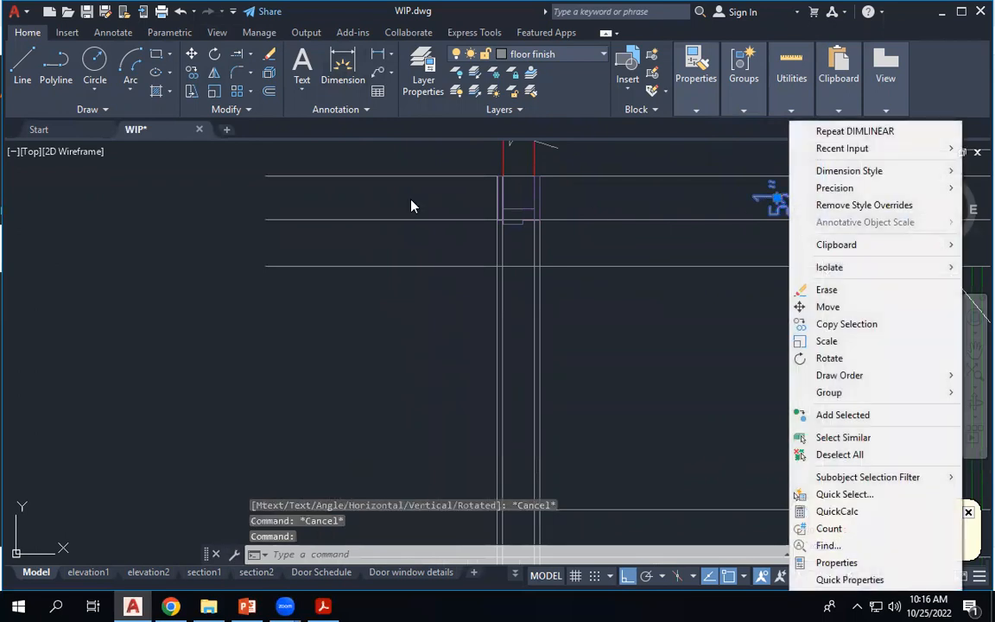
pyautogui.press('Escape')
pyautogui.press('Escape')
pyautogui.click(337, 108)
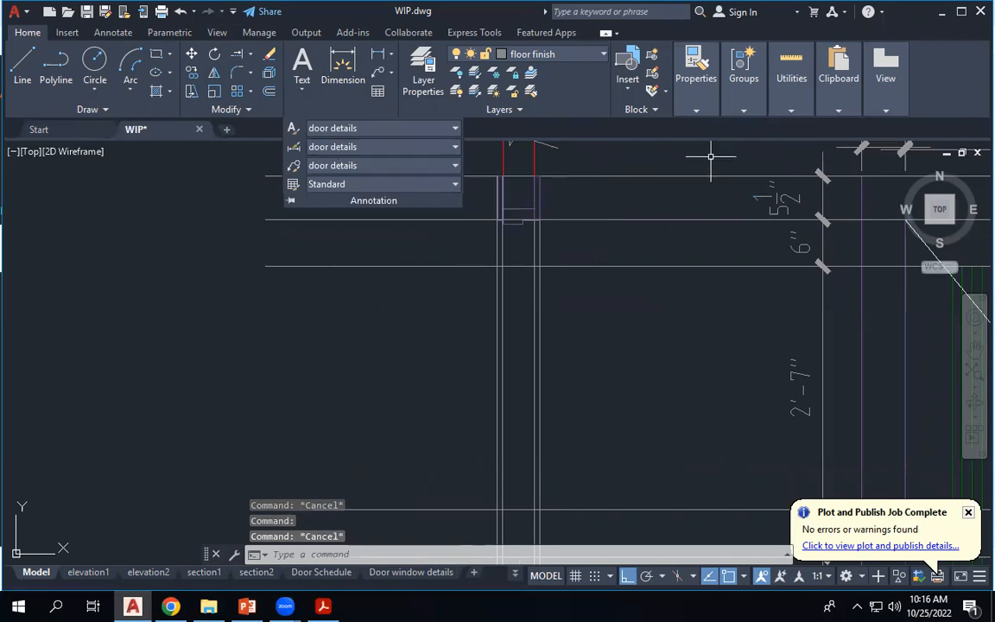
# Add a linear dimension from the right inner wall line to the frame profile's left inner edge, with its dimension line at the wall head.
pyautogui.click(377, 55)
pyautogui.scroll(4, 522, 209)
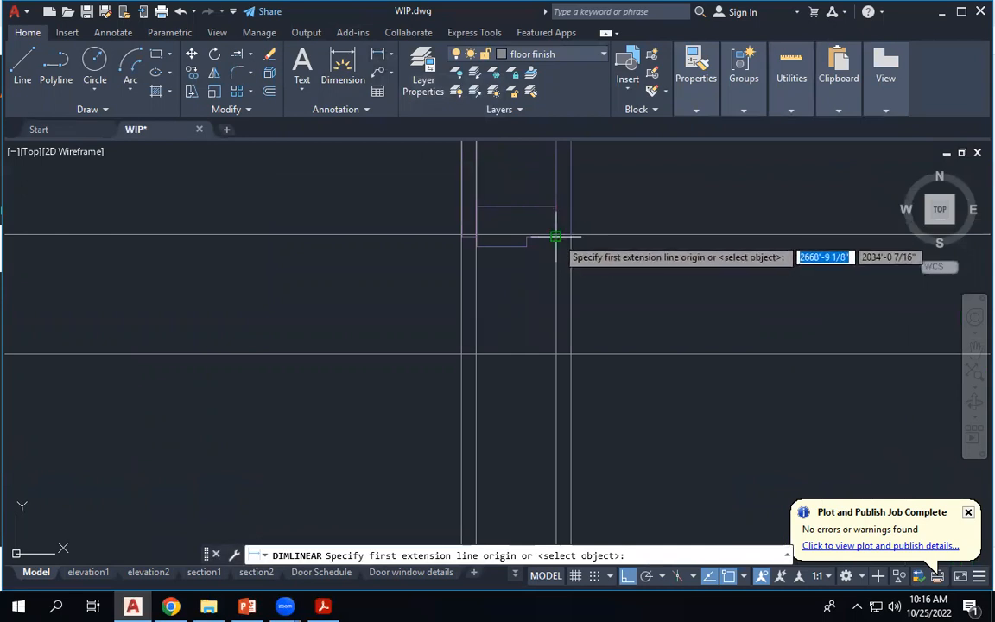
pyautogui.click(556, 234)
pyautogui.scroll(4, 473, 223)
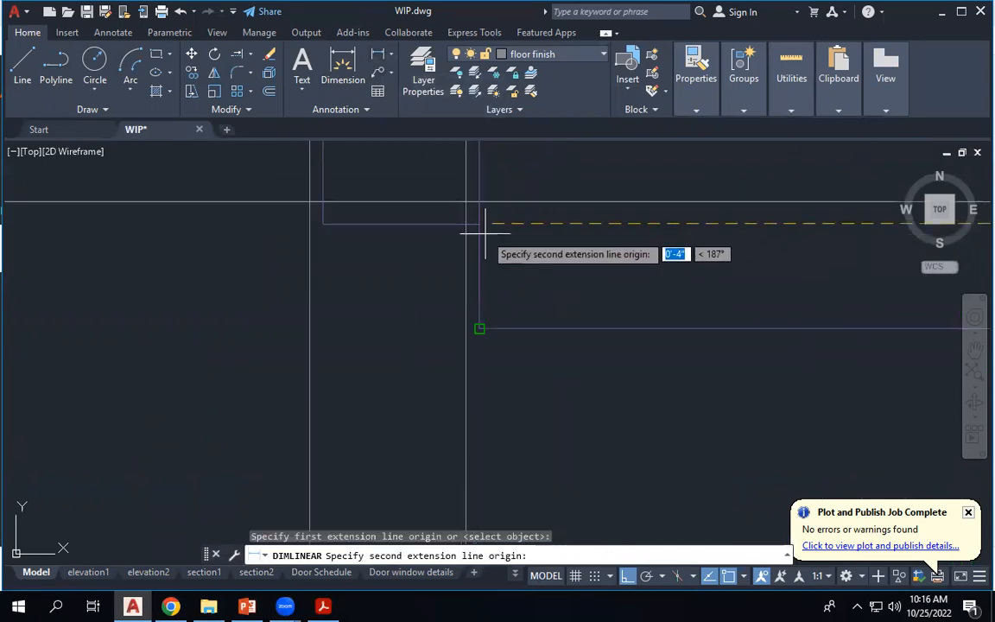
pyautogui.click(479, 224)
pyautogui.scroll(-5, 480, 224)
pyautogui.click(536, 273)
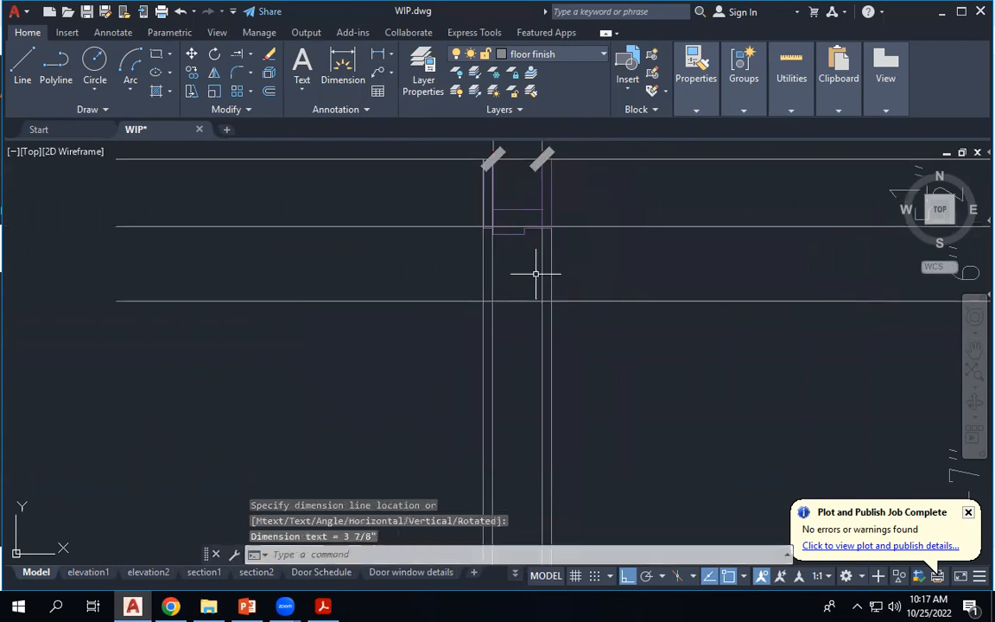
# Inspect the properties of the frame-width dimension at the wall head, including its dimension style.
pyautogui.scroll(-4, 522, 255)
pyautogui.scroll(4, 531, 195)
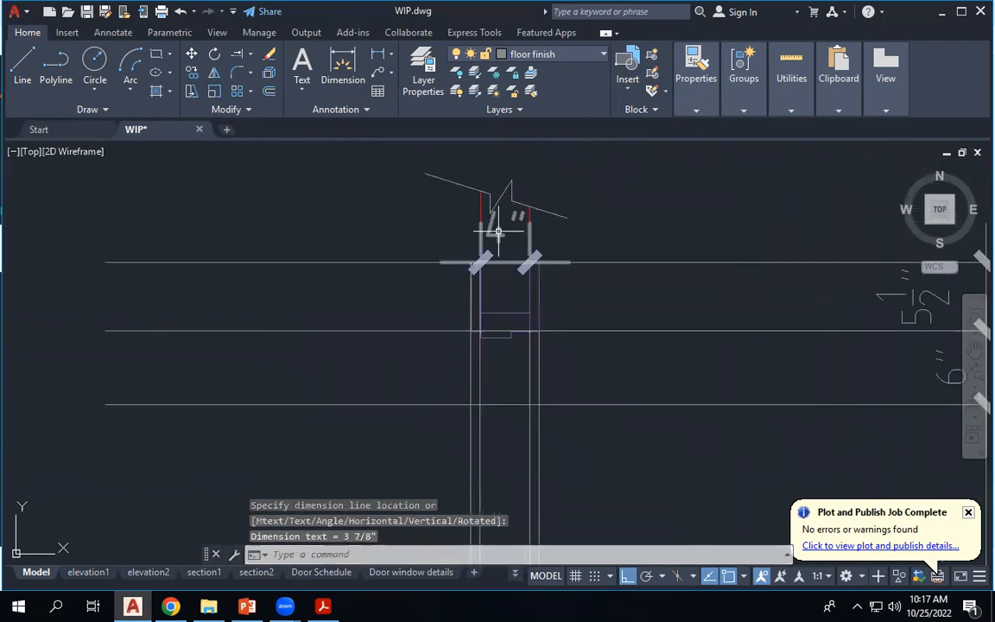
pyautogui.click(498, 231)
pyautogui.rightClick(442, 223)
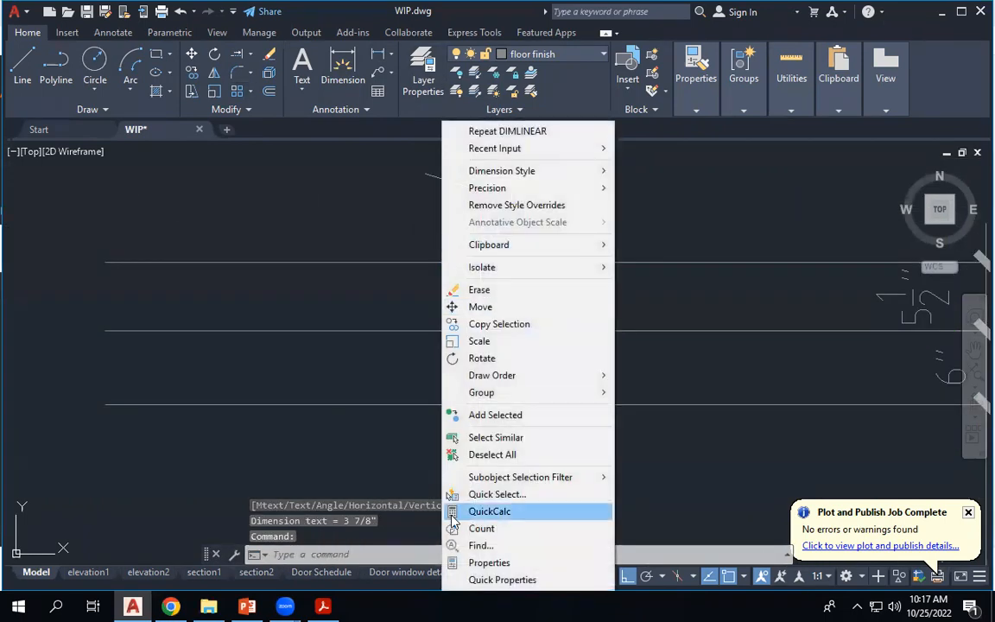
pyautogui.click(489, 562)
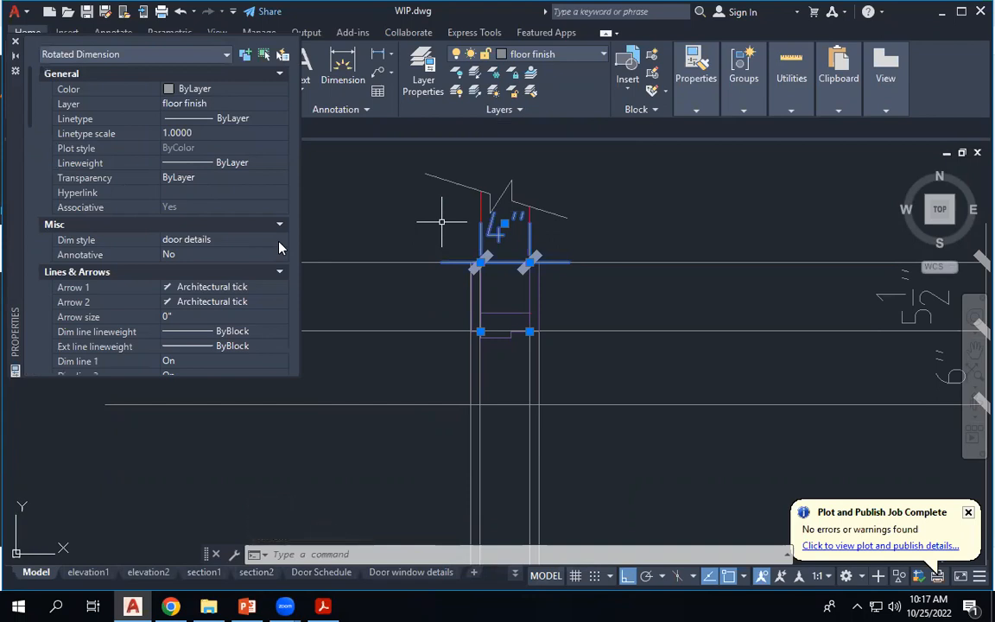
pyautogui.press('Escape')
pyautogui.press('Escape')
pyautogui.press('Escape')
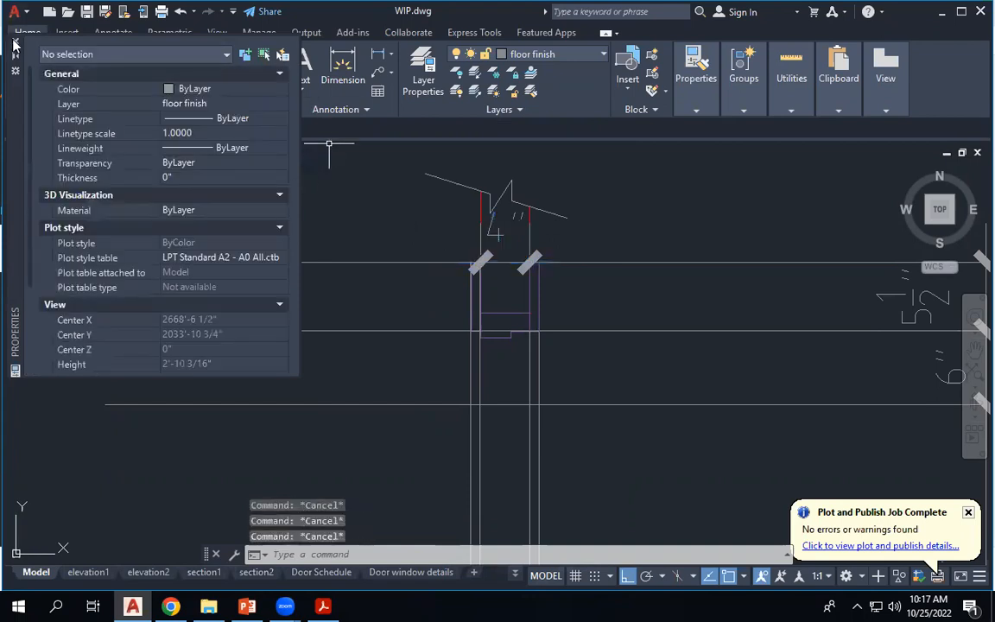
pyautogui.click(14, 43)
# Review the primary units and text settings of the "door details" dimension style.
pyautogui.click(324, 110)
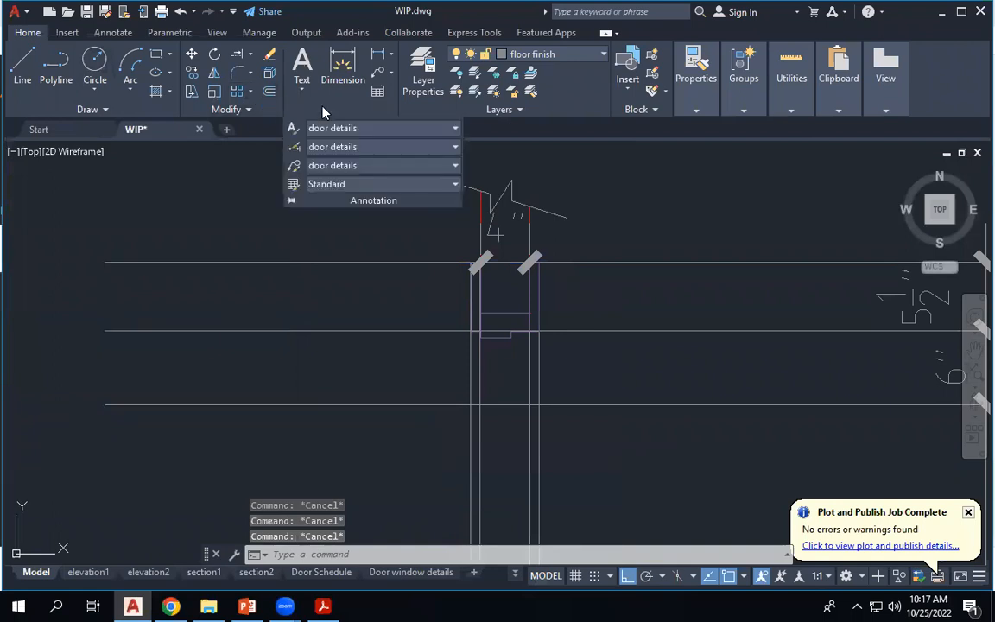
pyautogui.click(293, 147)
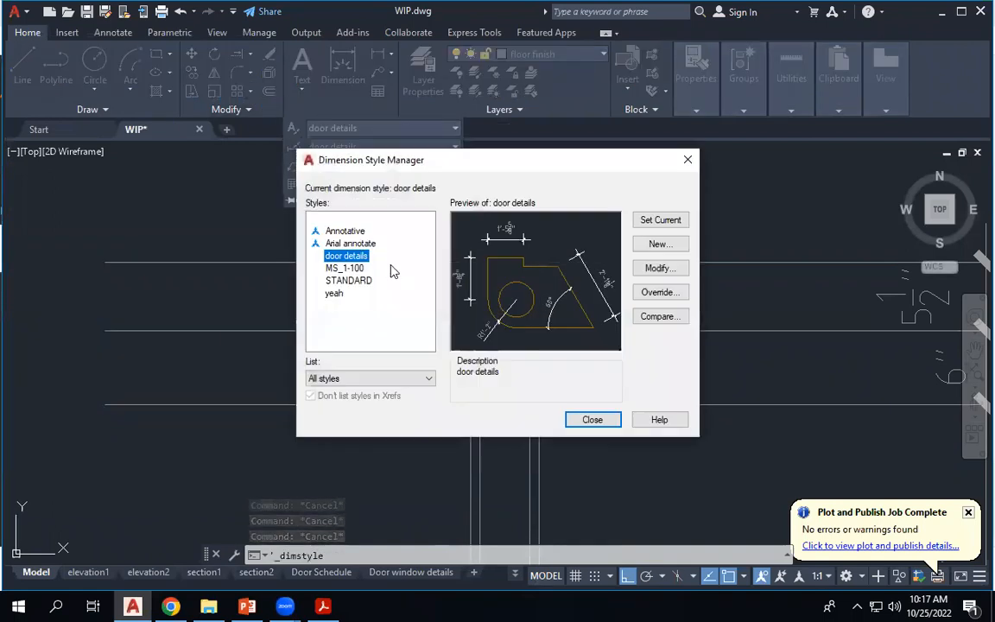
pyautogui.click(667, 271)
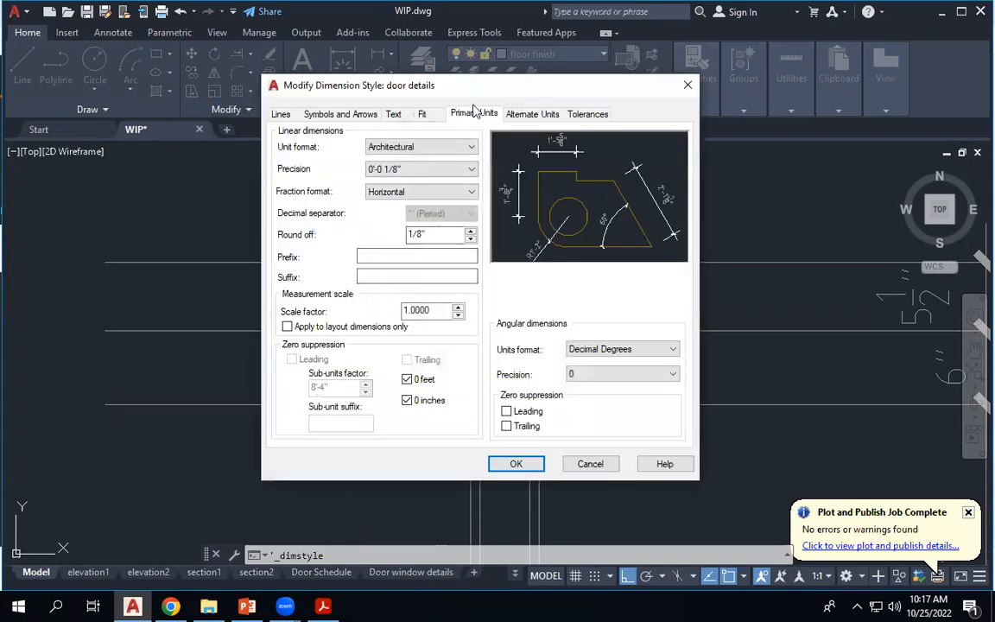
pyautogui.click(396, 114)
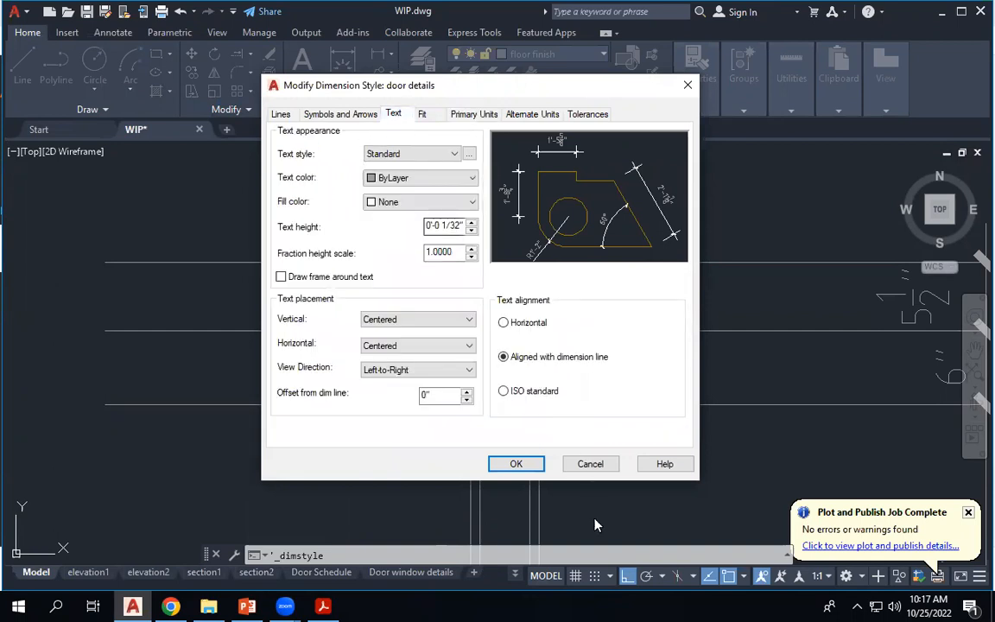
pyautogui.click(519, 465)
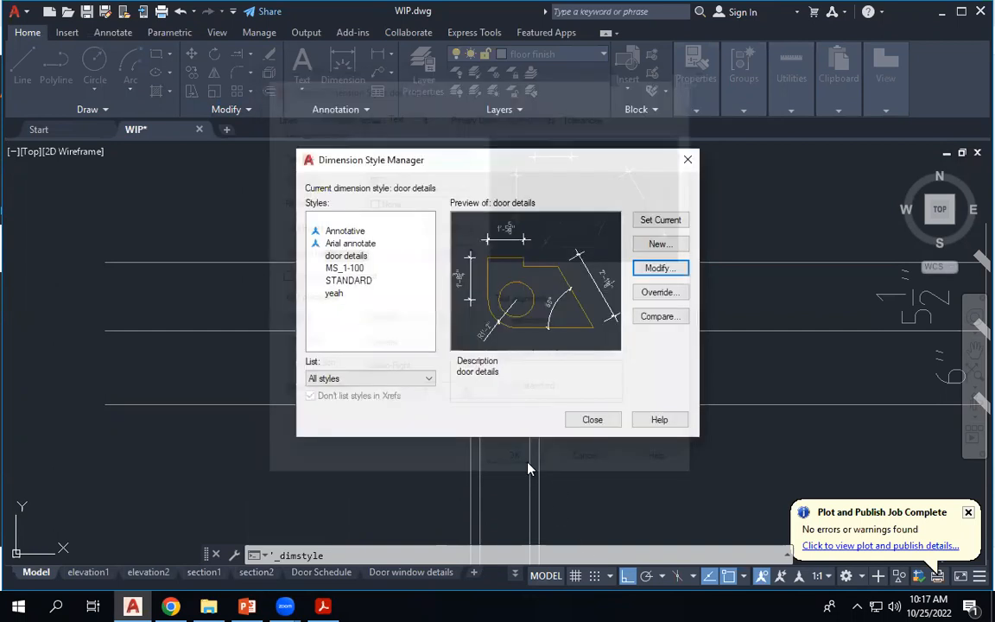
pyautogui.click(592, 420)
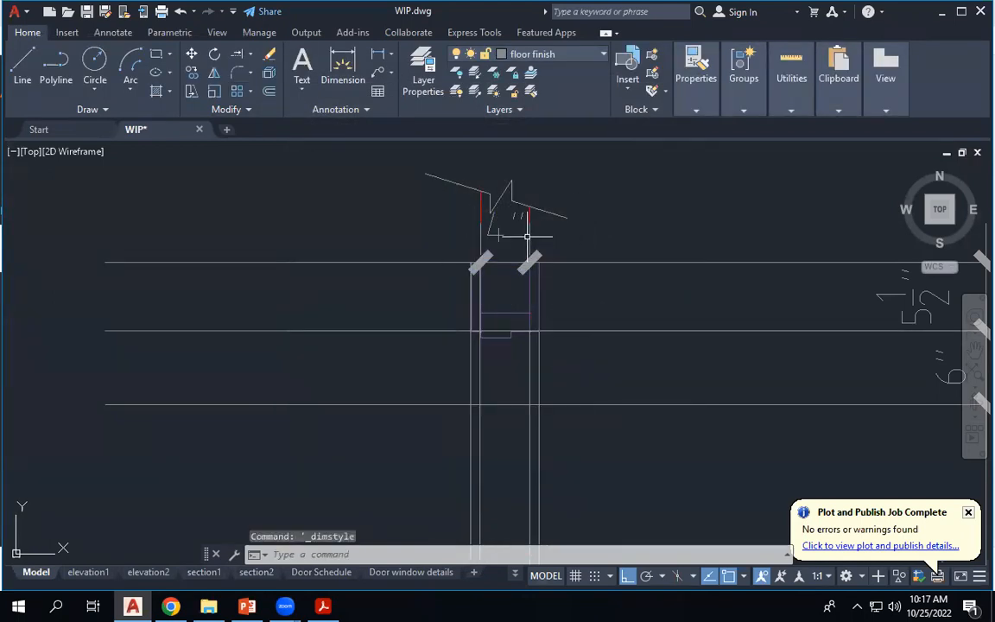
# Set the linear dimension precision of the "door details" style to 0'-0 1/32".
pyautogui.scroll(-3, 527, 236)
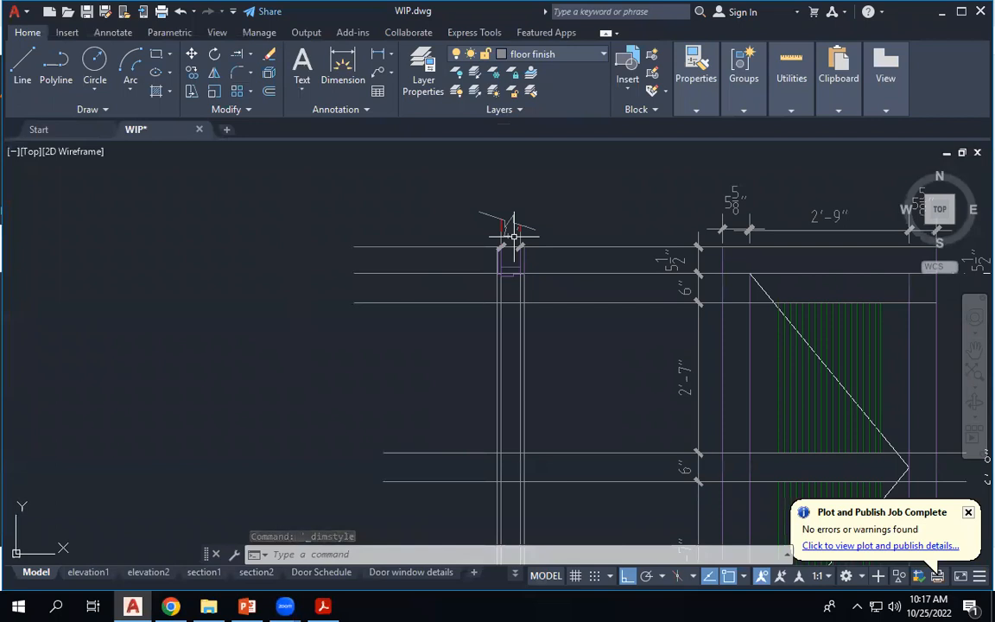
pyautogui.scroll(2, 511, 232)
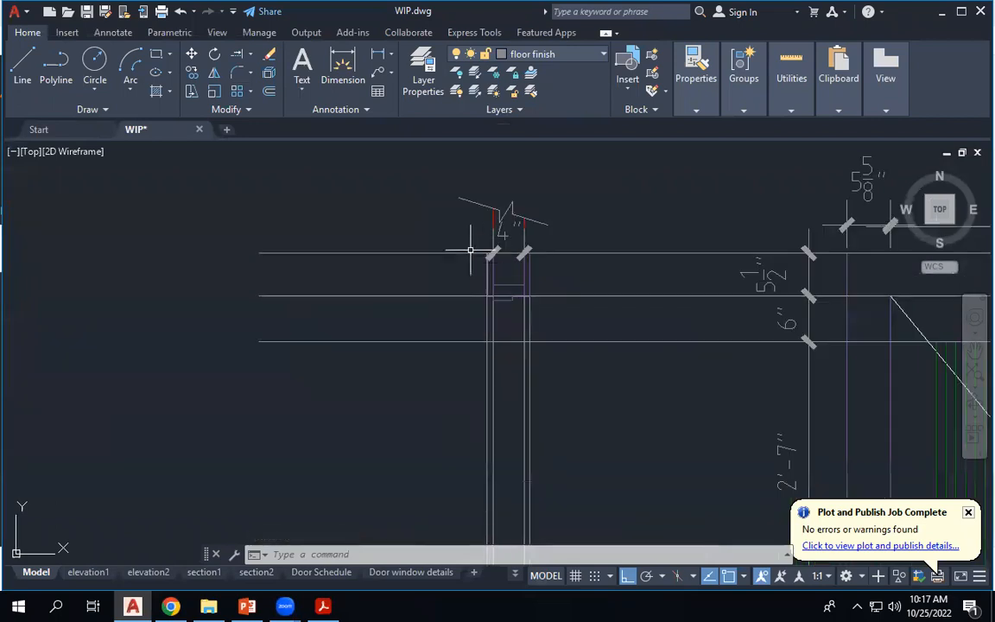
pyautogui.click(311, 111)
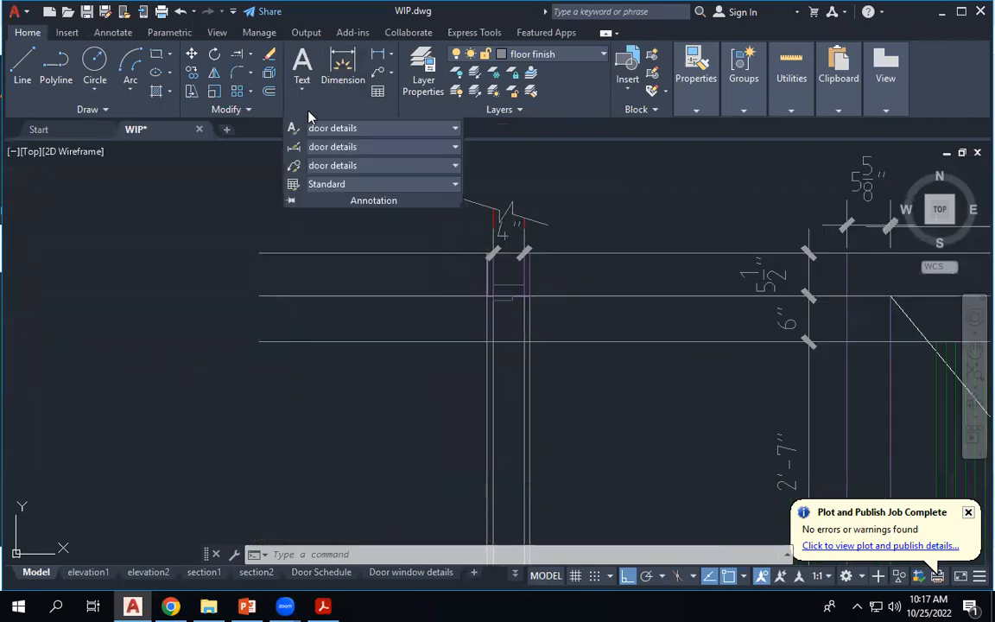
pyautogui.click(293, 150)
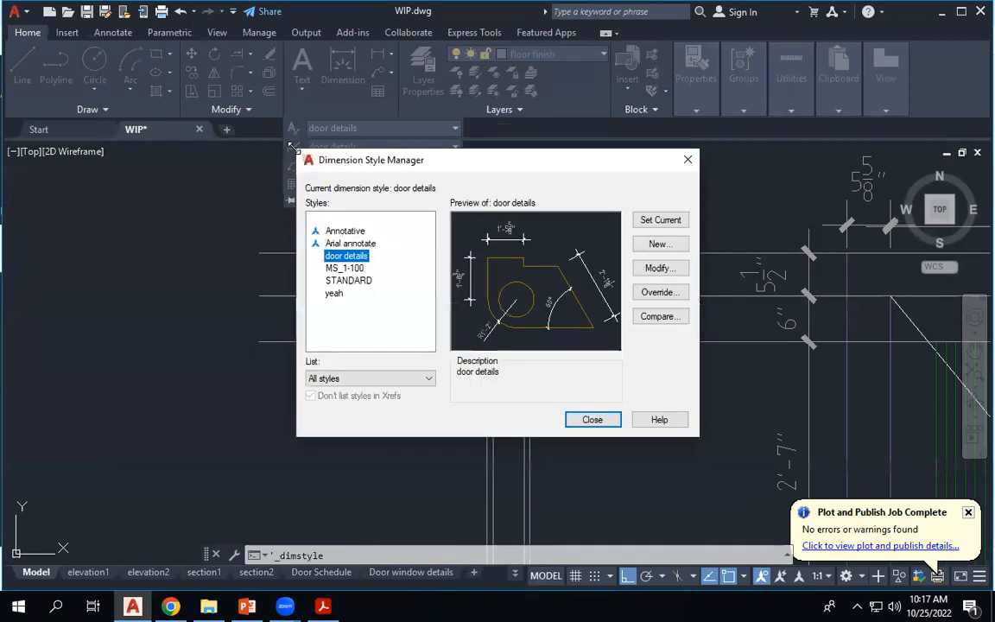
pyautogui.click(665, 269)
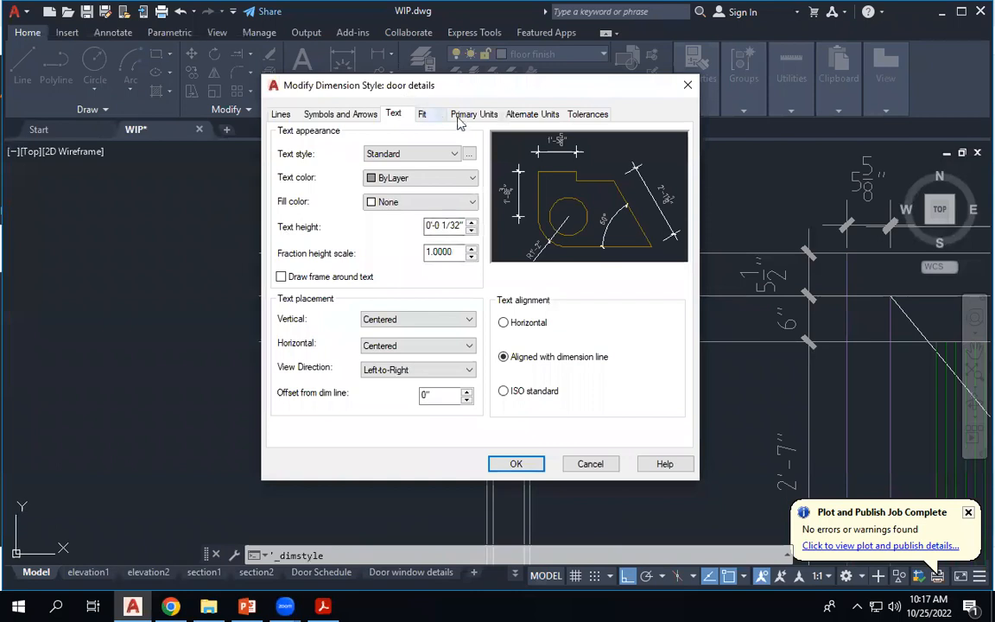
pyautogui.click(471, 116)
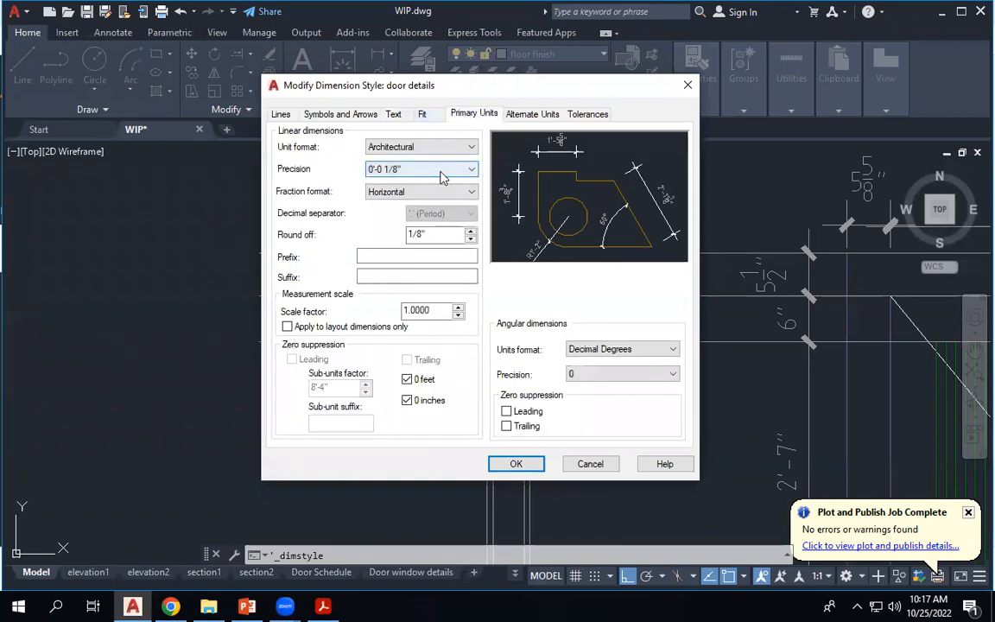
pyautogui.click(443, 169)
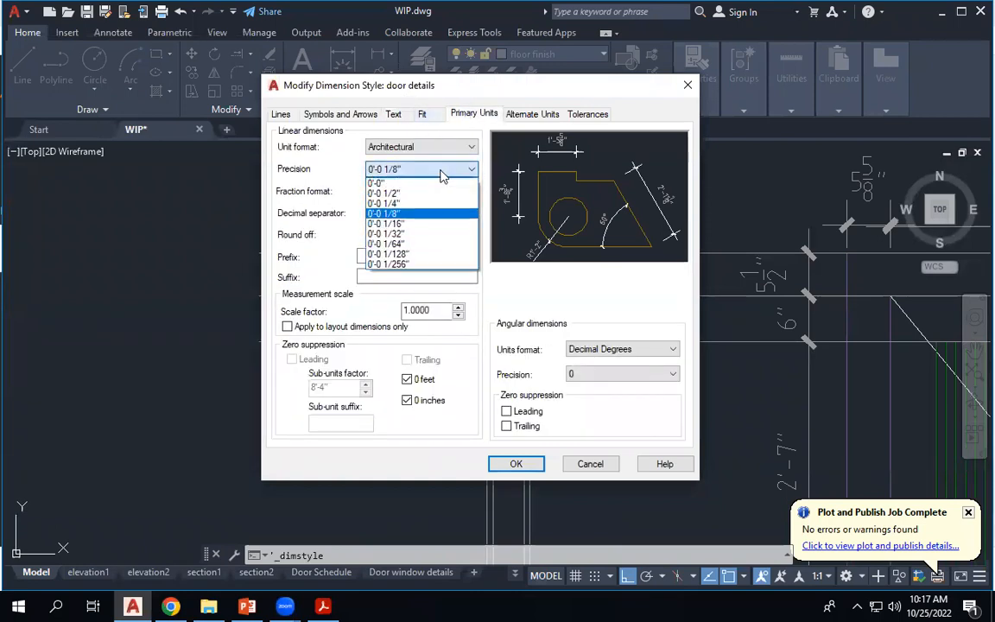
pyautogui.click(433, 235)
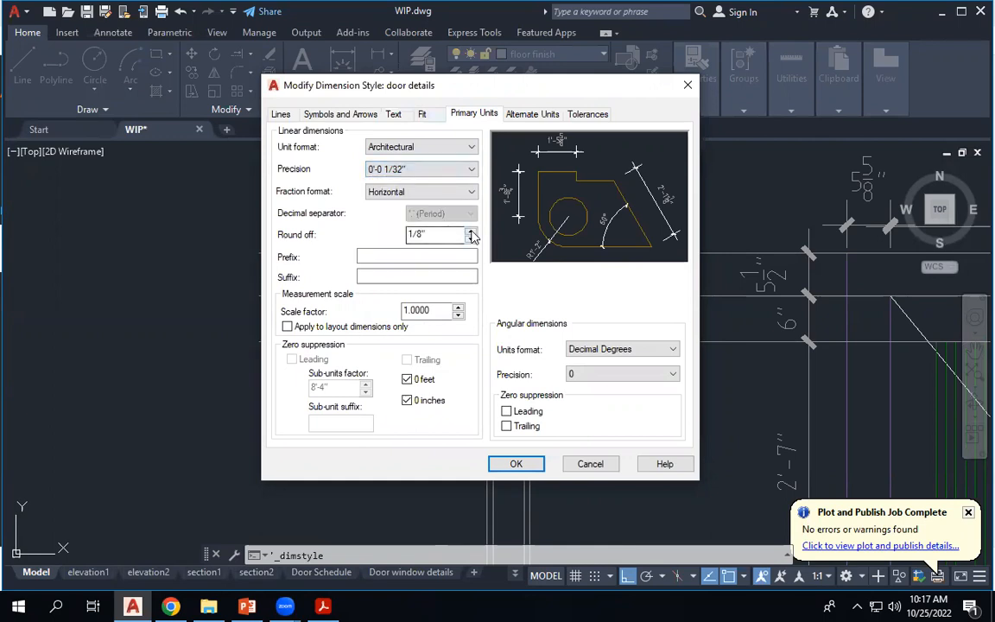
# Set the linear round-off of the "door details" style to 1/32" and apply the style changes.
pyautogui.doubleClick(421, 234)
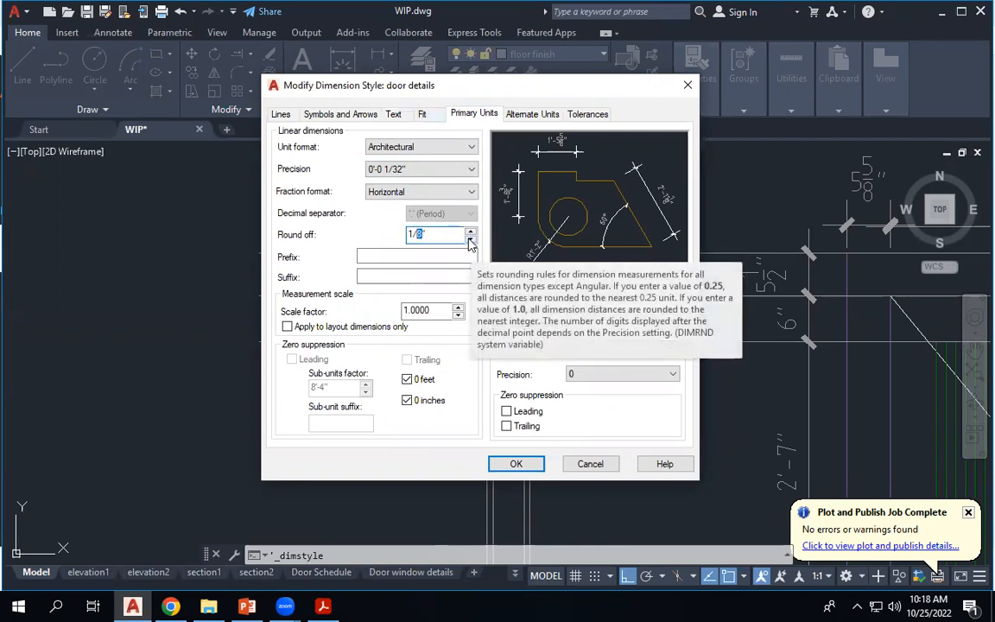
pyautogui.write('32')
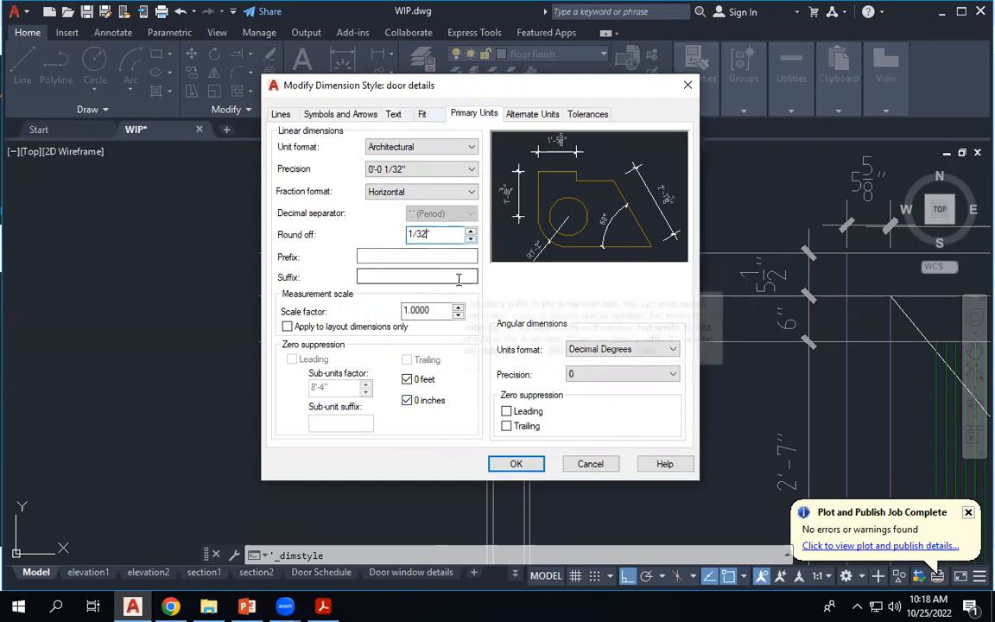
pyautogui.click(514, 465)
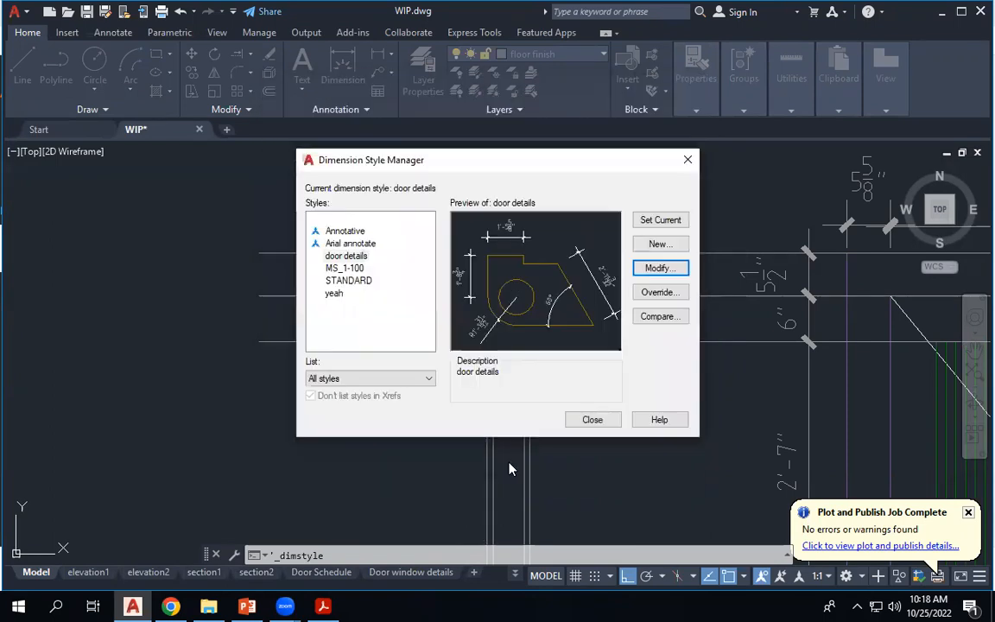
pyautogui.click(592, 420)
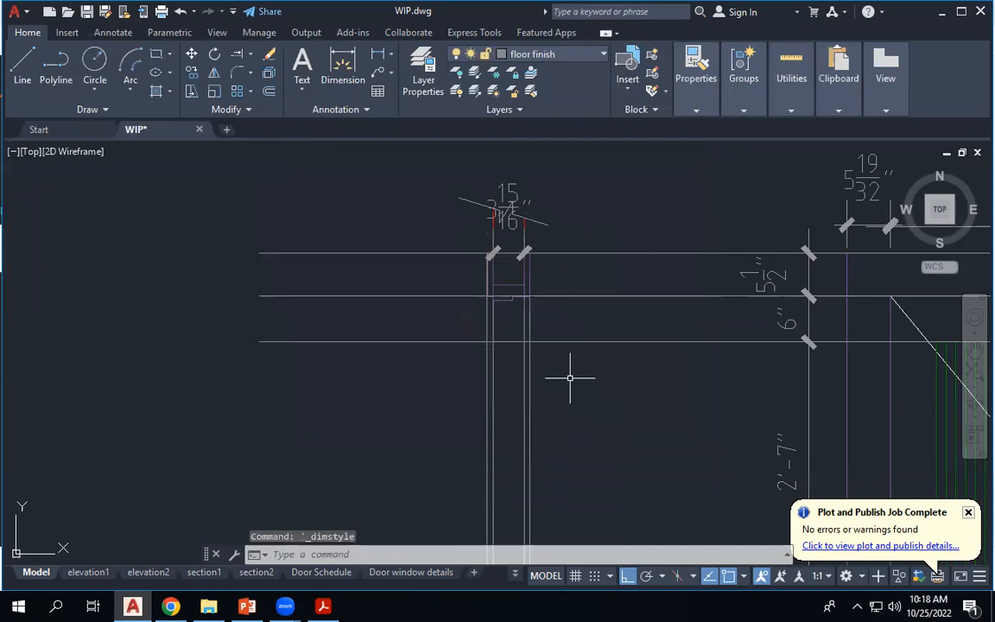
# Add a linear dimension between the right and left inner wall lines, with its dimension line below the lowest projection line of the door head.
pyautogui.scroll(4, 525, 193)
pyautogui.click(378, 53)
pyautogui.scroll(-3, 605, 303)
pyautogui.scroll(3, 588, 406)
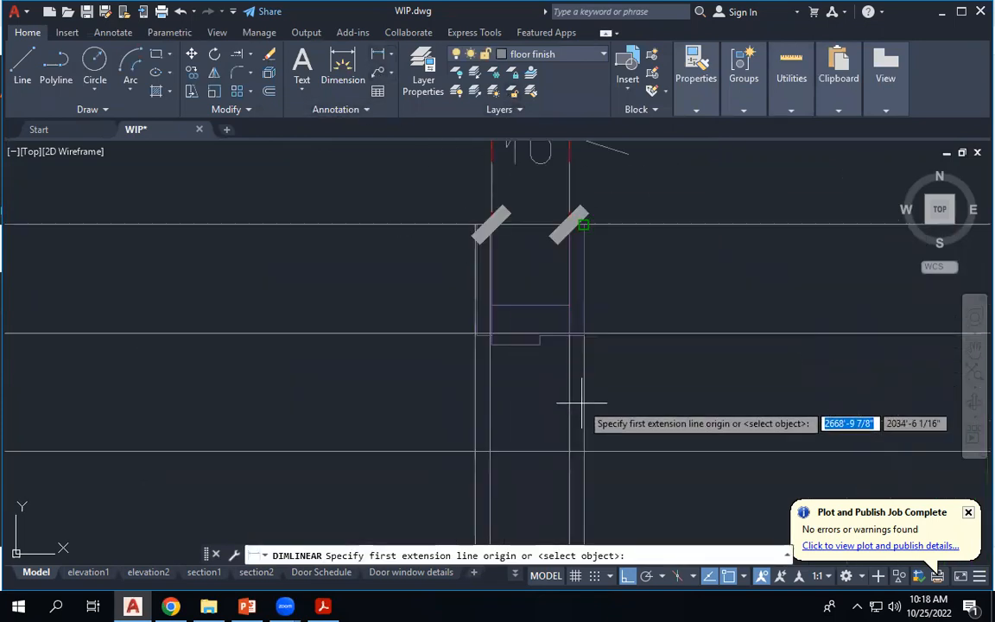
pyautogui.click(568, 333)
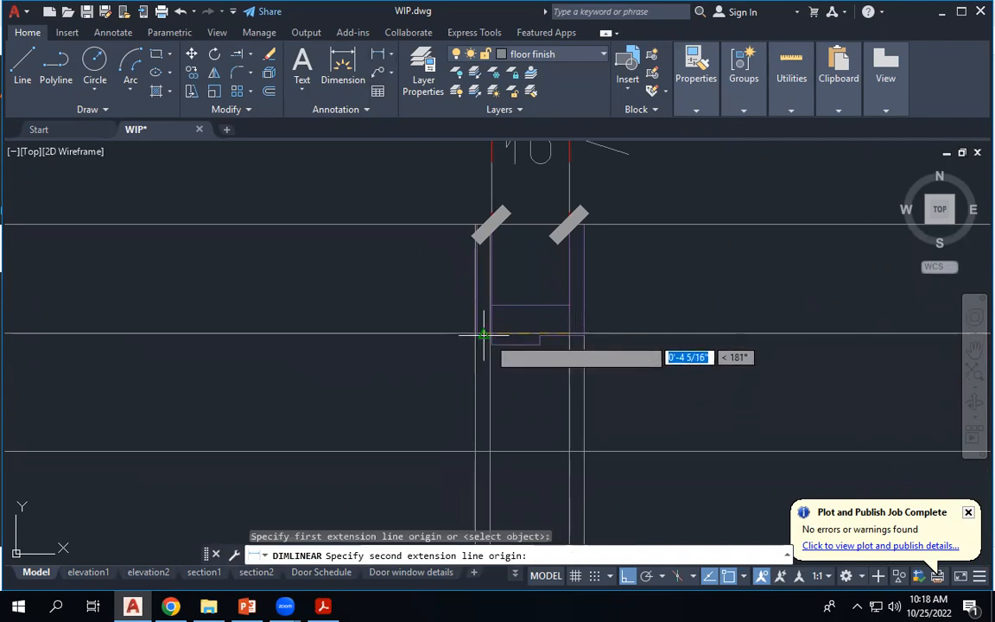
pyautogui.scroll(3, 488, 333)
pyautogui.click(480, 330)
pyautogui.scroll(-3, 553, 337)
pyautogui.click(643, 412)
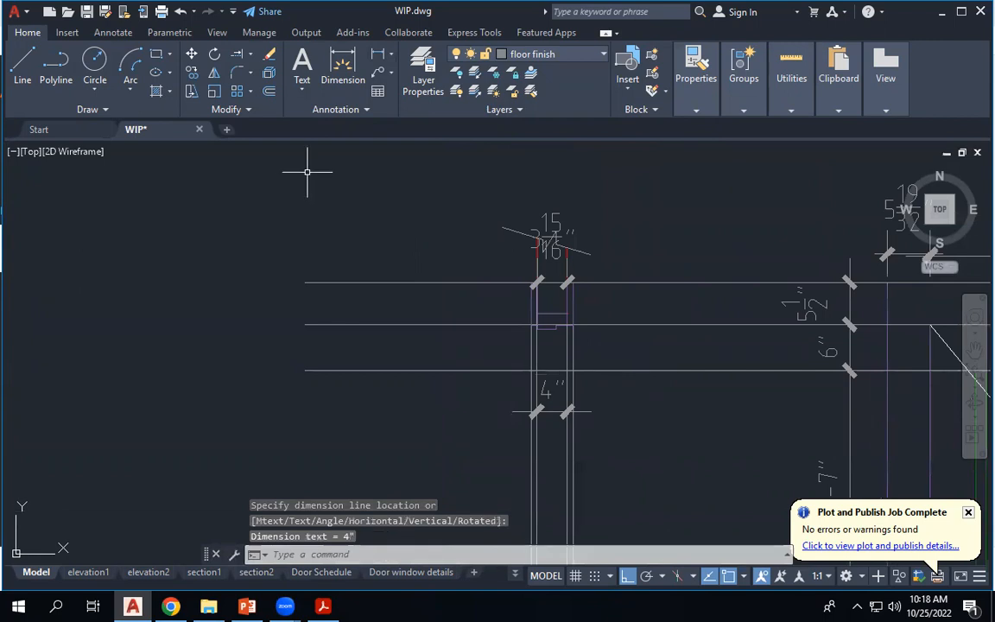
# Compare the two width dimensions on the section, and examine the left frame jamb in the door plan.
pyautogui.scroll(2, 522, 218)
pyautogui.scroll(2, 561, 193)
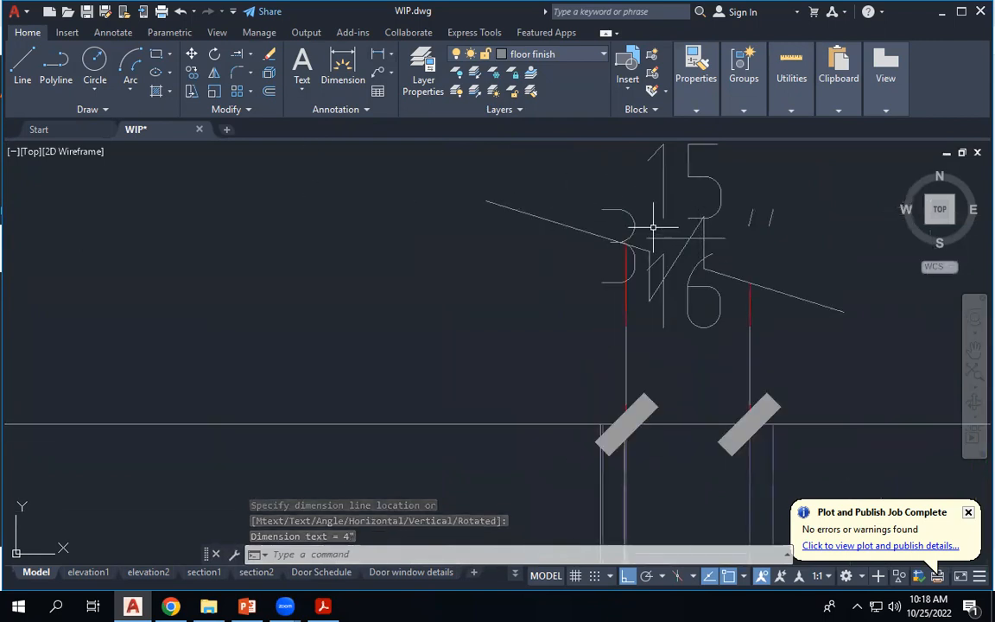
pyautogui.scroll(-3, 644, 226)
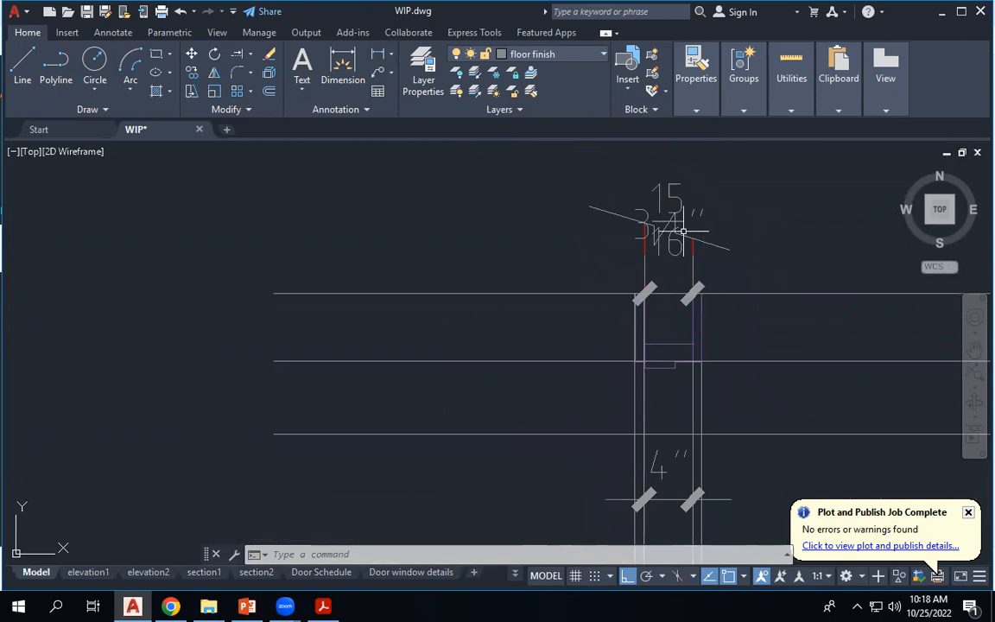
pyautogui.scroll(-5, 608, 229)
pyautogui.scroll(6, 629, 300)
pyautogui.scroll(4, 706, 198)
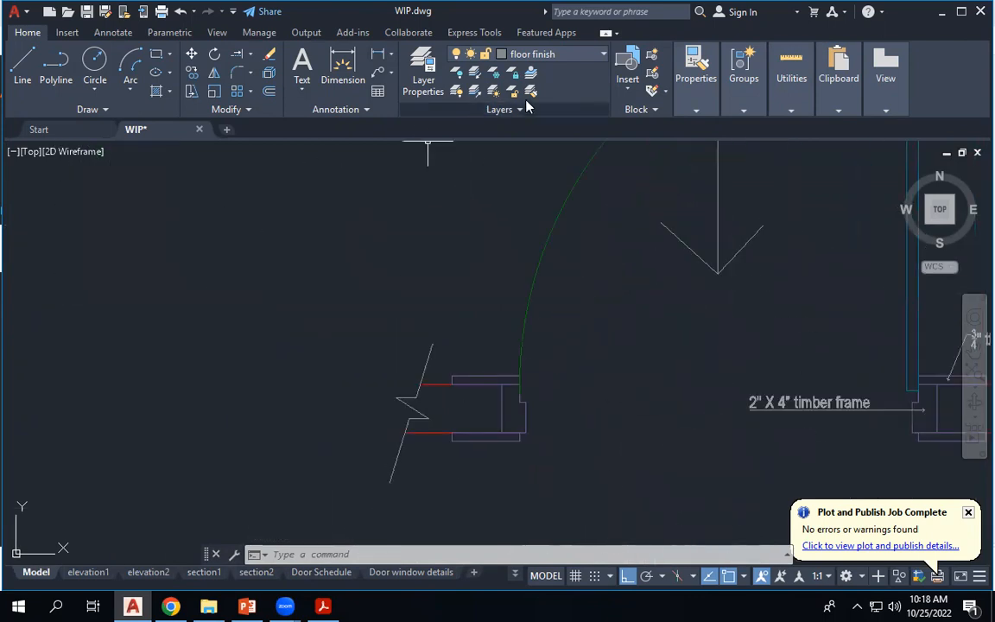
# Measure the left frame jamb's depth in the door plan with a linear dimension, without placing it.
pyautogui.click(377, 58)
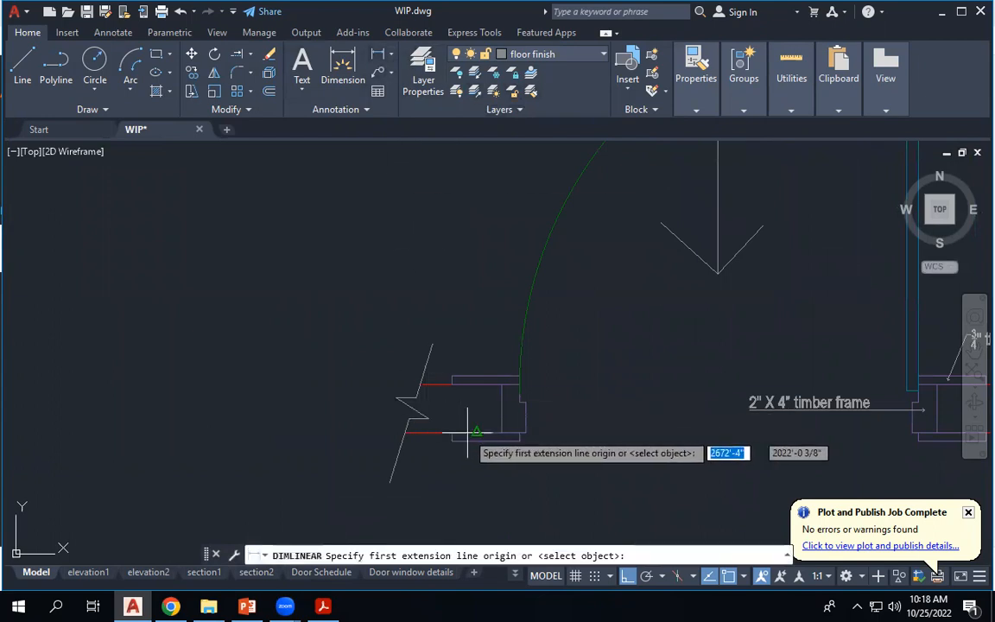
pyautogui.click(501, 432)
pyautogui.click(502, 383)
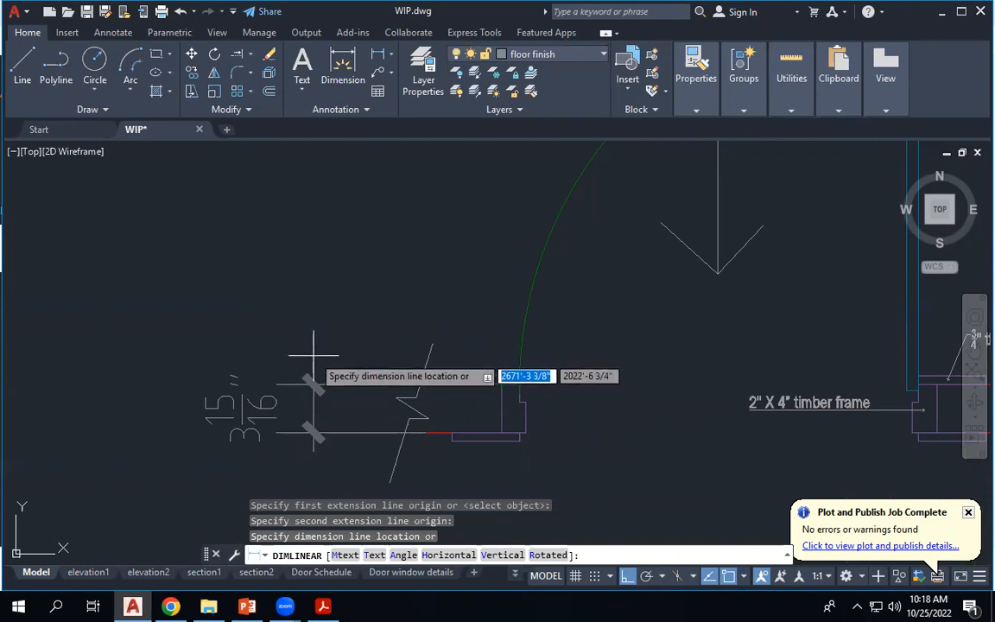
pyautogui.press('Escape')
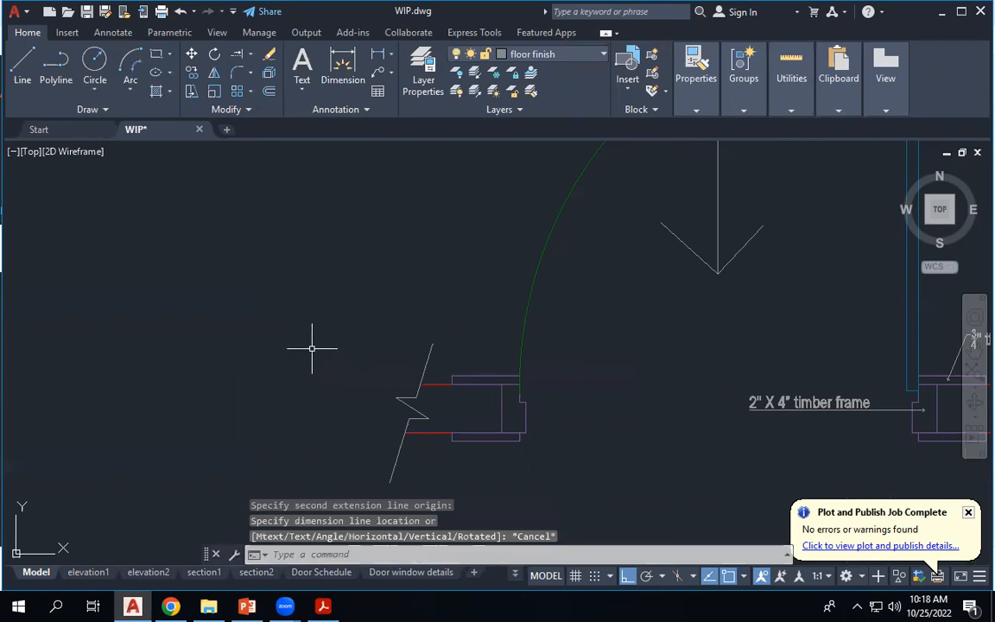
# Review the primary units precision of the "door details" dimension style and leave the settings as they are.
pyautogui.click(326, 113)
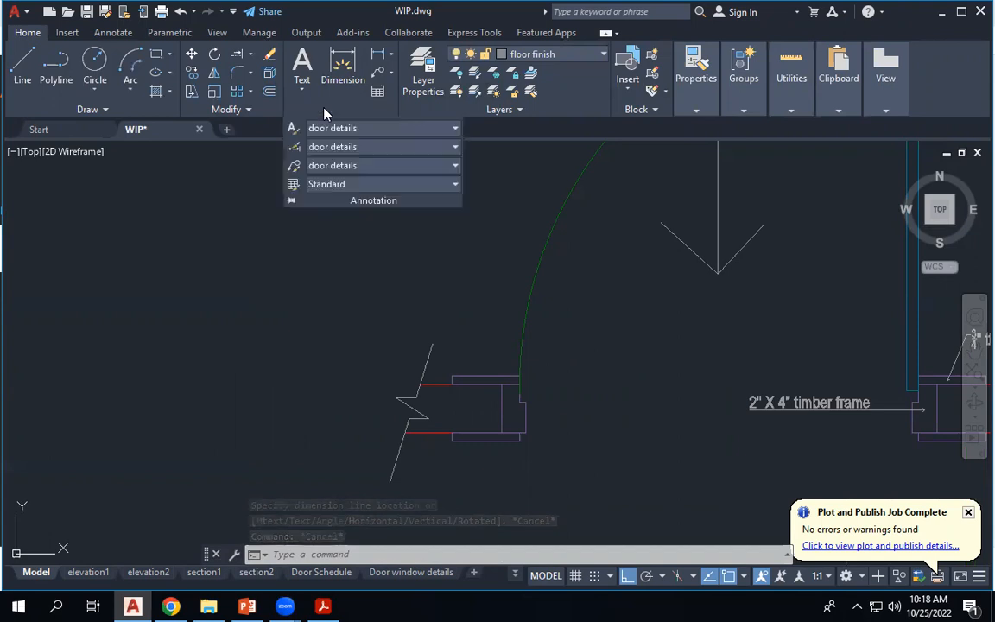
pyautogui.click(294, 148)
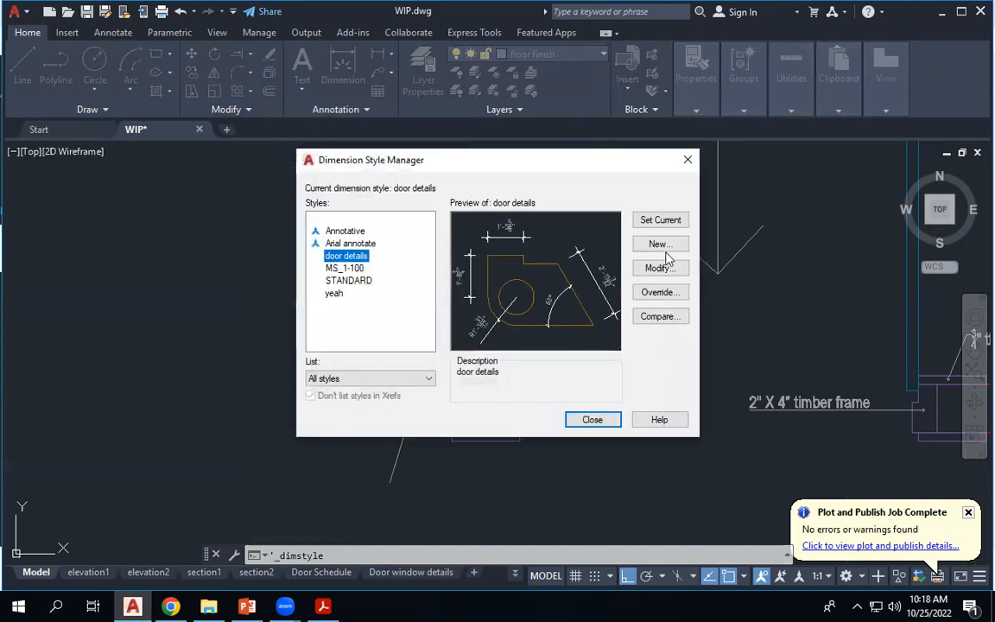
pyautogui.click(657, 269)
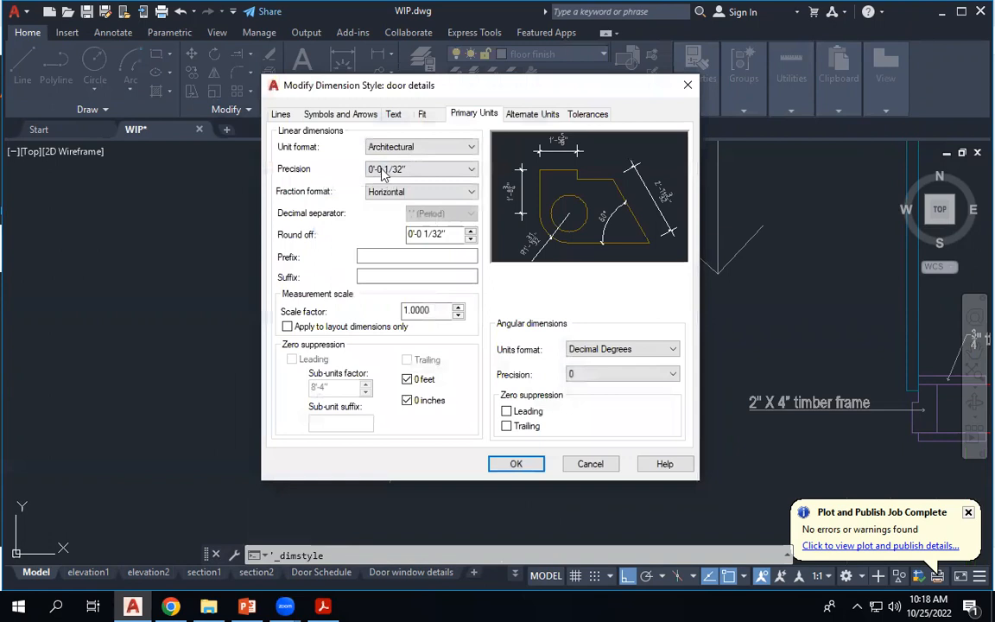
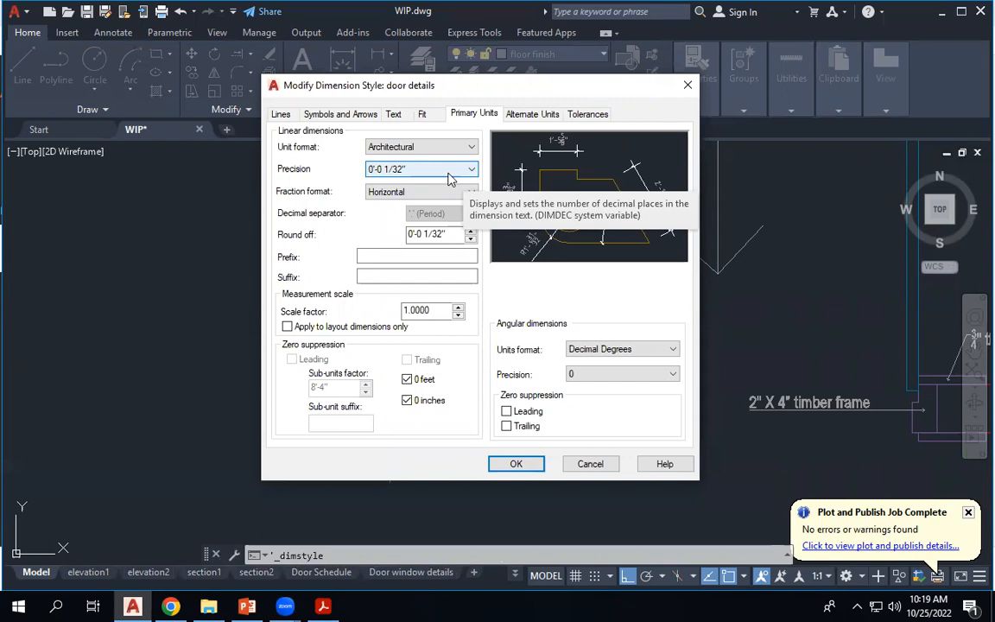
pyautogui.press('Escape')
pyautogui.press('Escape')
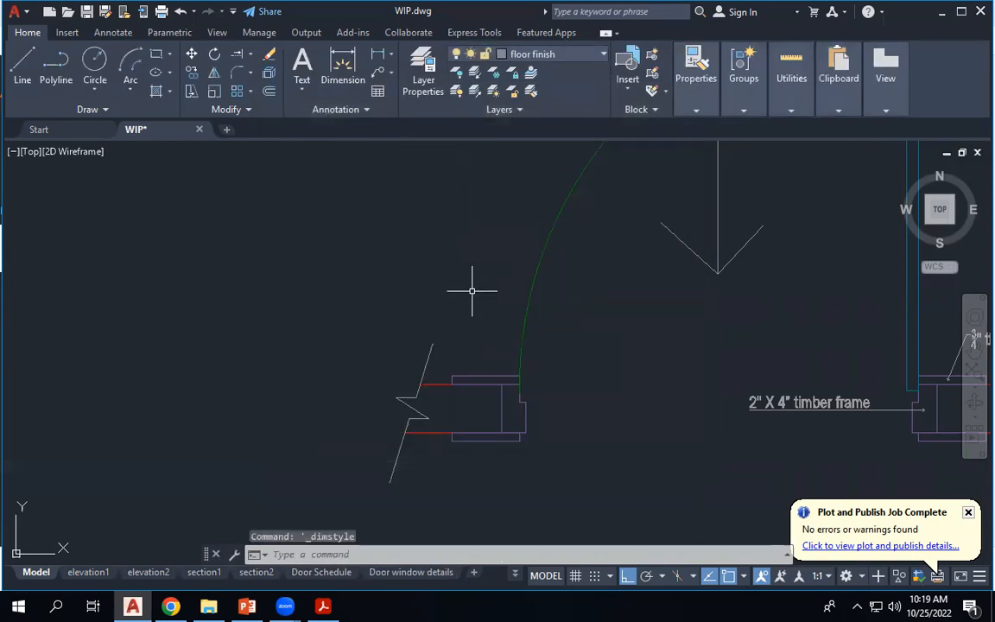
# Delete the width dimension below the lowest projection line of the door head in the section.
pyautogui.scroll(-5, 505, 378)
pyautogui.scroll(-2, 505, 369)
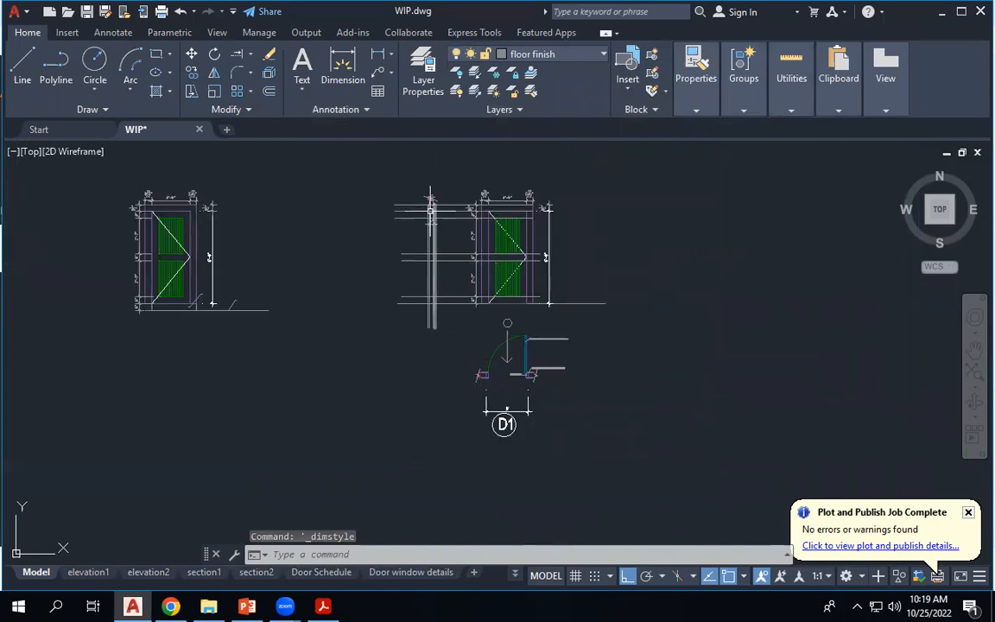
pyautogui.scroll(8, 427, 278)
pyautogui.scroll(2, 425, 354)
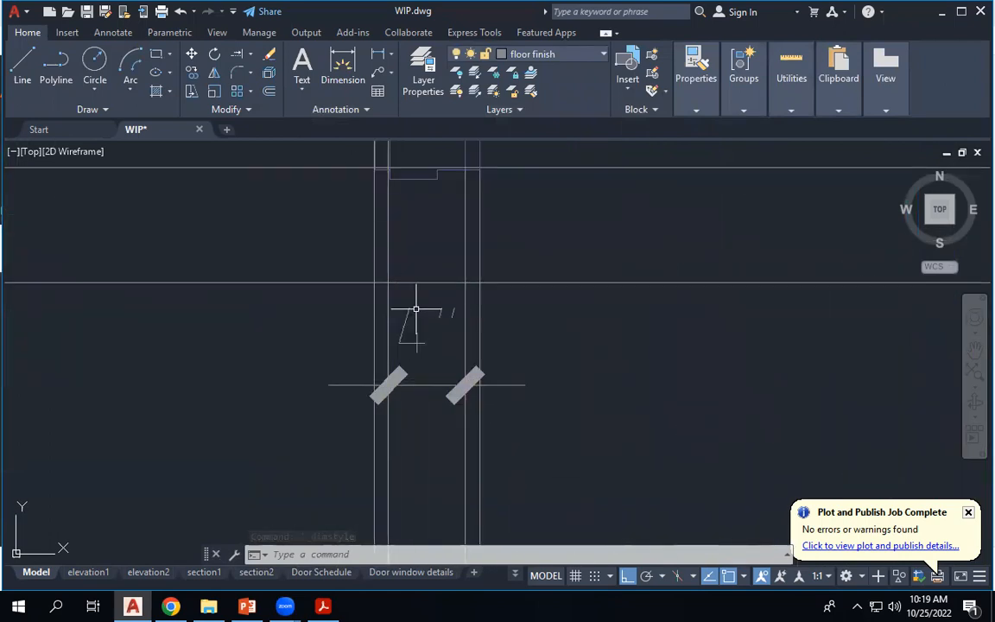
pyautogui.click(426, 383)
pyautogui.press('Delete')
# Move the two left vertical wall lines of the section into line with the left edges of the head frame profile.
pyautogui.scroll(-3, 426, 380)
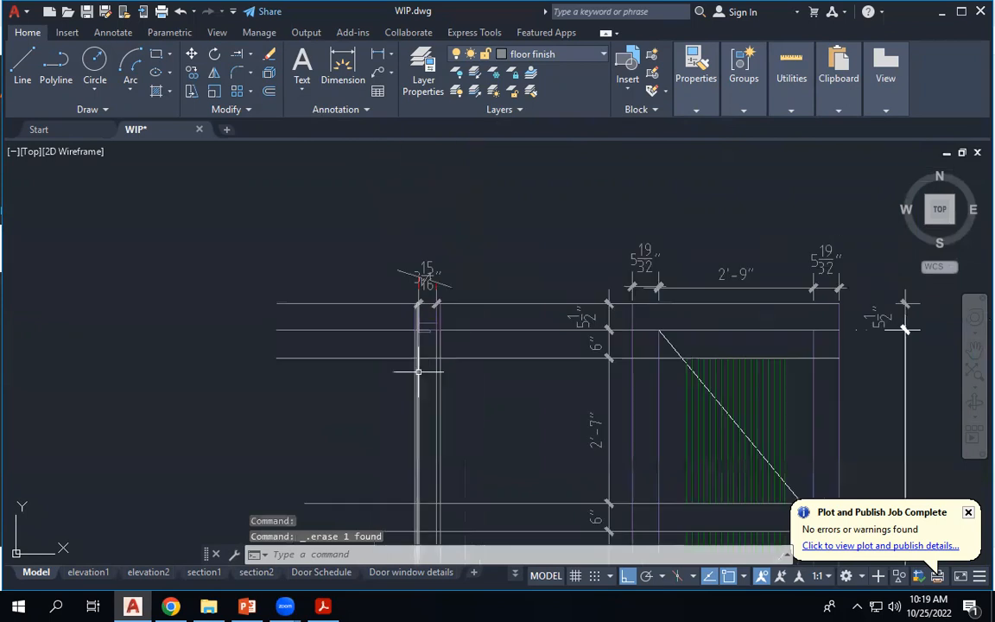
pyautogui.scroll(3, 412, 319)
pyautogui.click(447, 446)
pyautogui.click(399, 423)
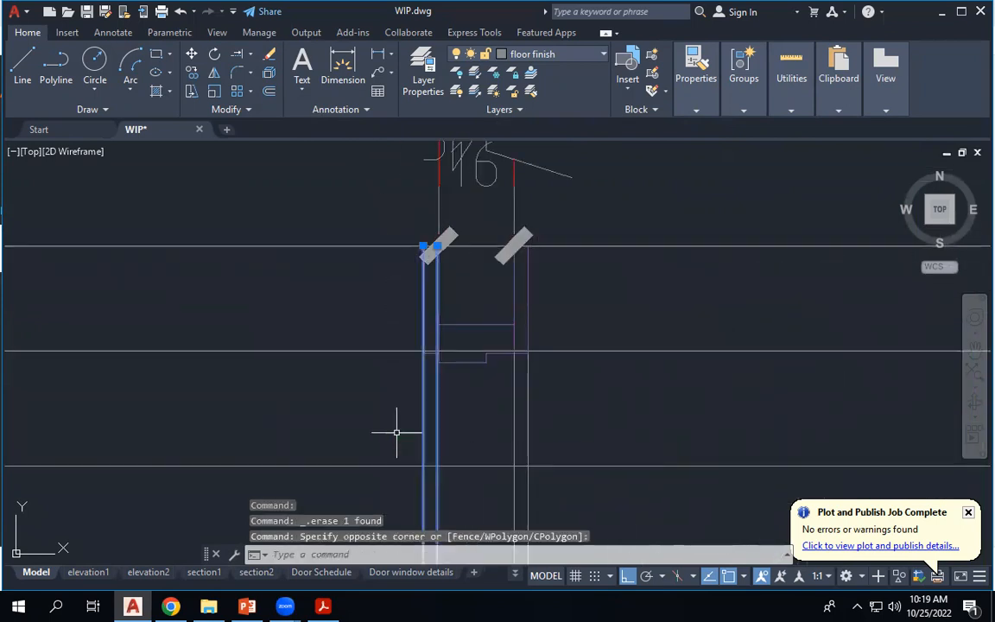
pyautogui.write('m')
pyautogui.press('Return')
pyautogui.scroll(4, 437, 332)
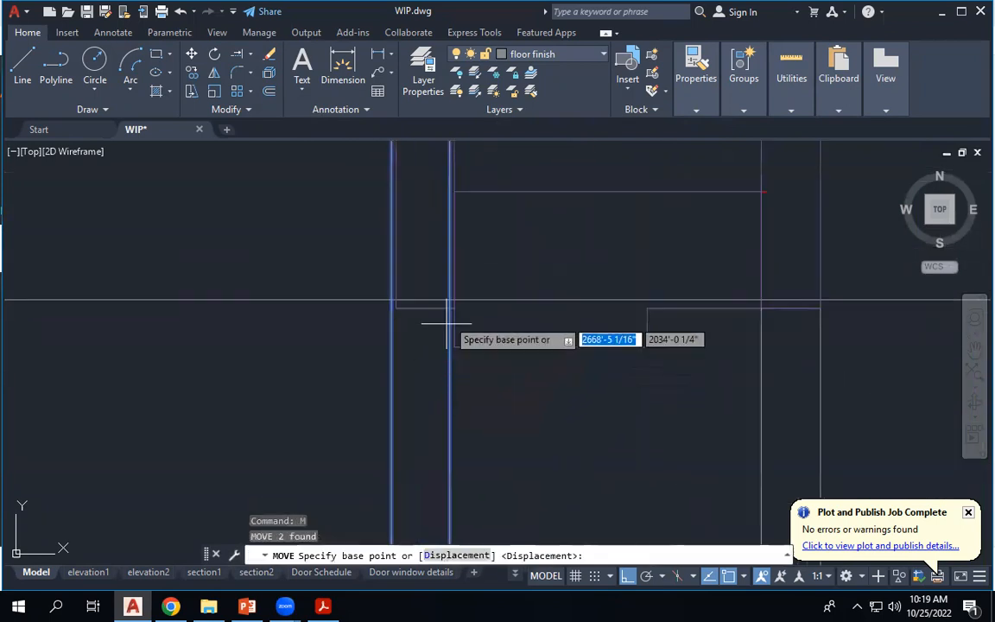
pyautogui.click(439, 347)
pyautogui.click(592, 344)
pyautogui.scroll(3, 533, 260)
pyautogui.scroll(-2, 533, 260)
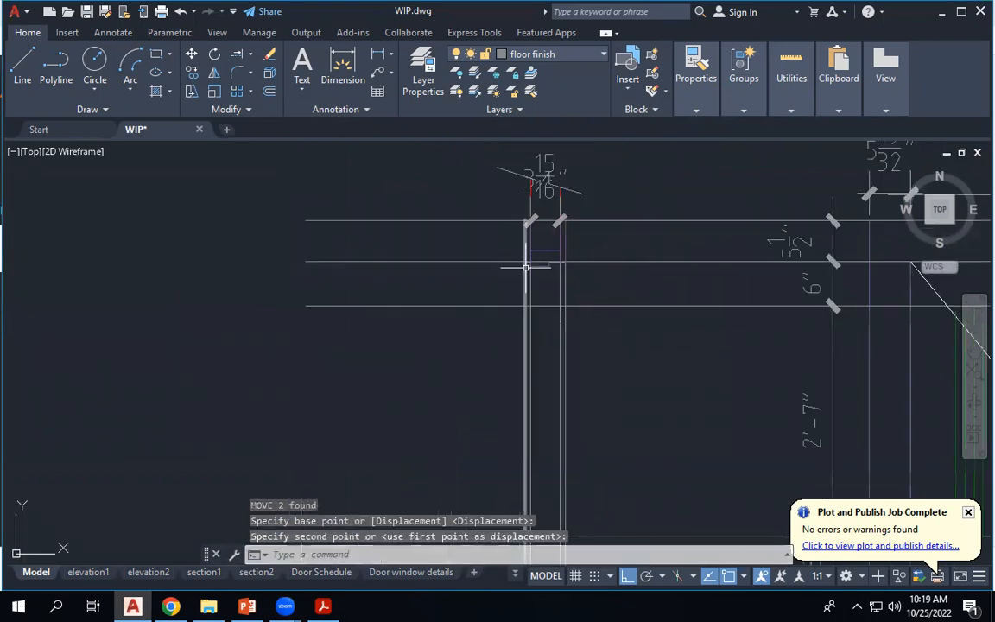
# Delete the remaining width dimension above the head frame profile in the section.
pyautogui.click(544, 158)
pyautogui.press('Delete')
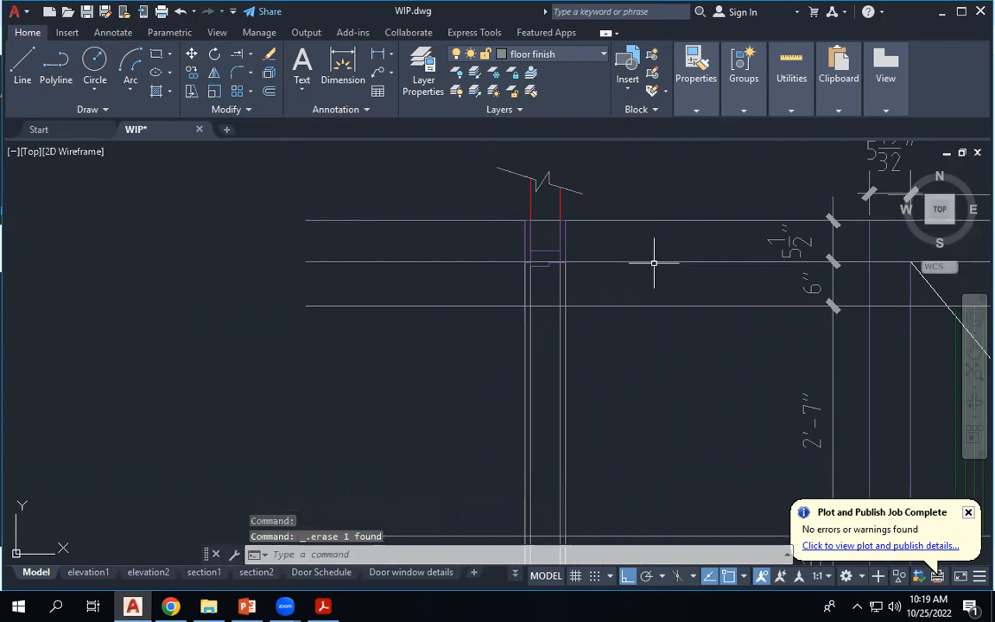
pyautogui.scroll(-4, 578, 204)
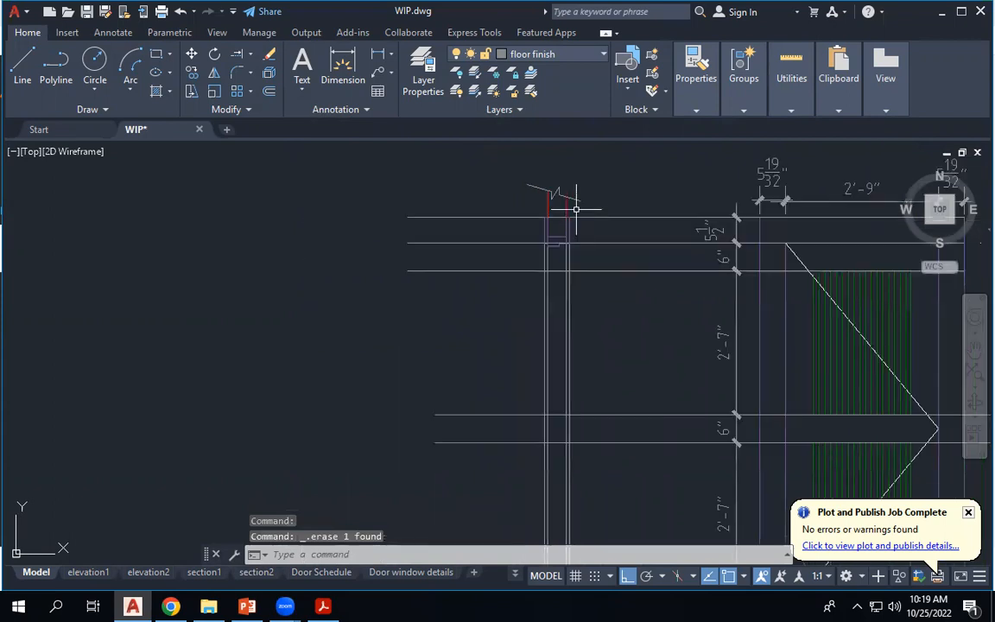
# Put the head frame profile and the four vertical lines below it on layer 0.0.
pyautogui.scroll(4, 562, 247)
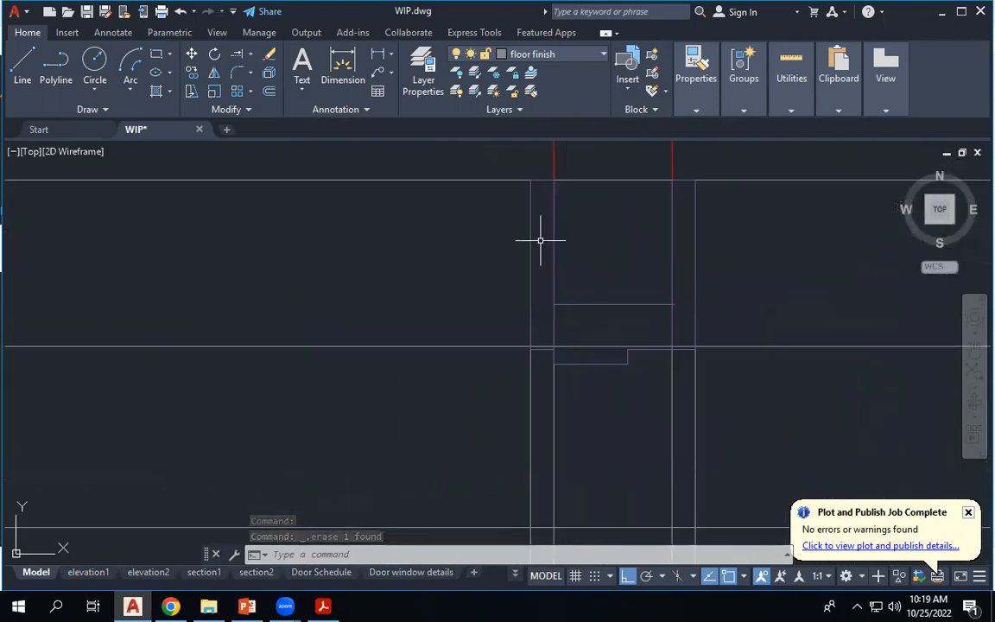
pyautogui.click(536, 212)
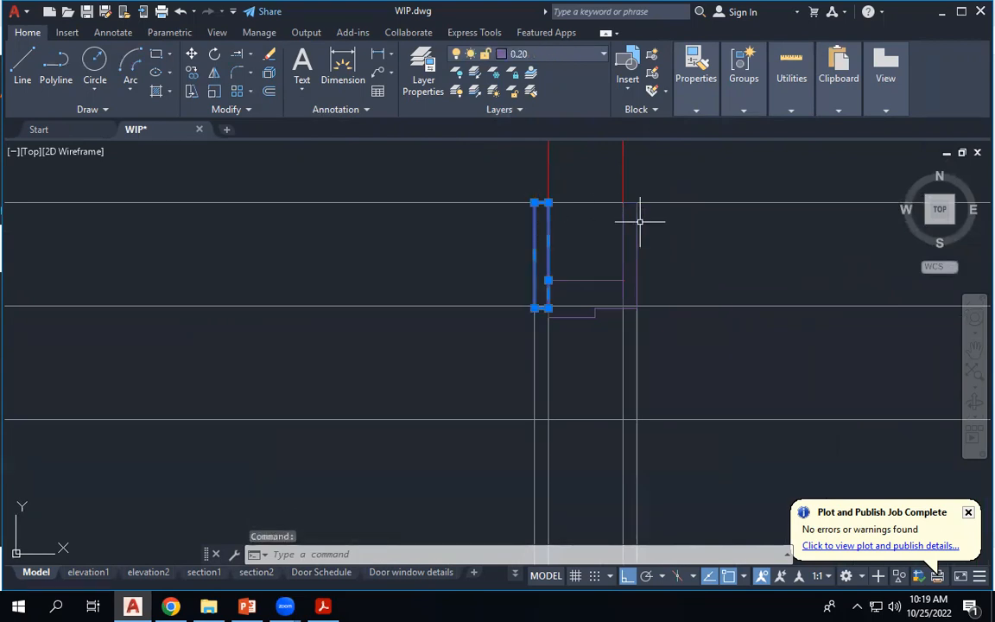
pyautogui.click(637, 221)
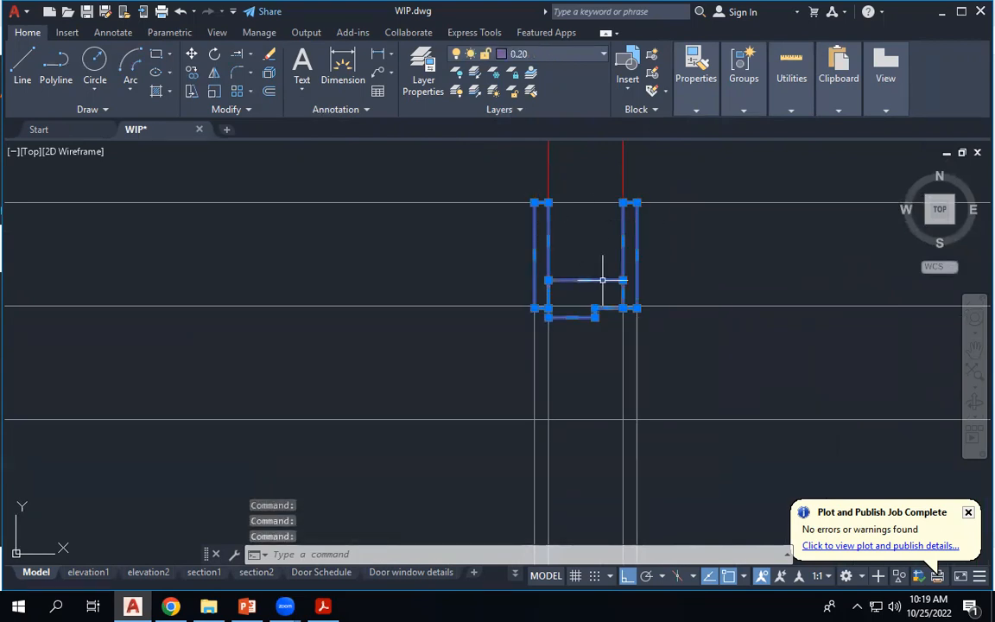
pyautogui.scroll(-4, 575, 220)
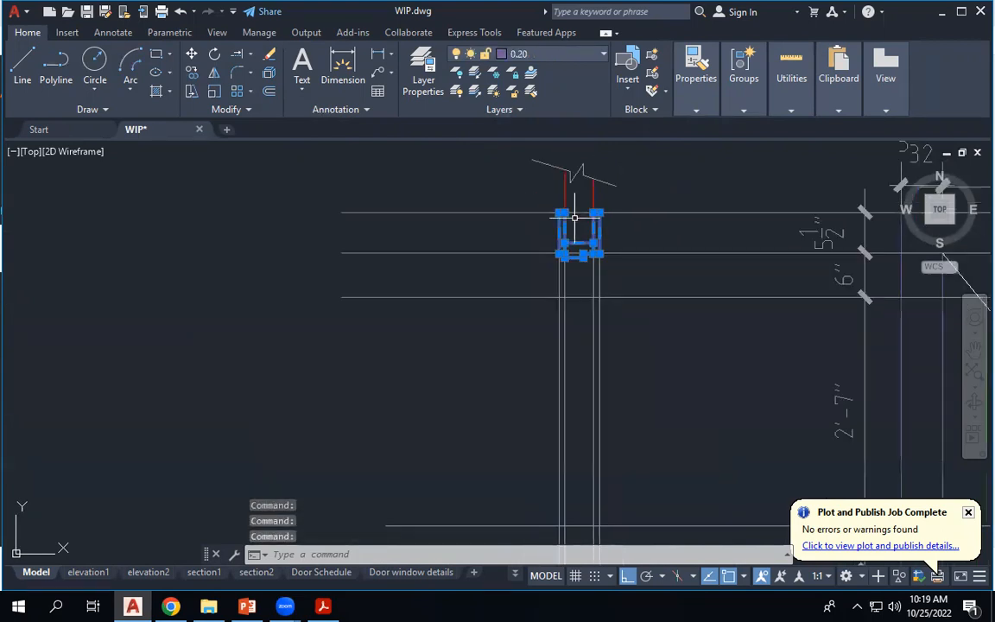
pyautogui.scroll(-4, 630, 224)
pyautogui.scroll(4, 617, 232)
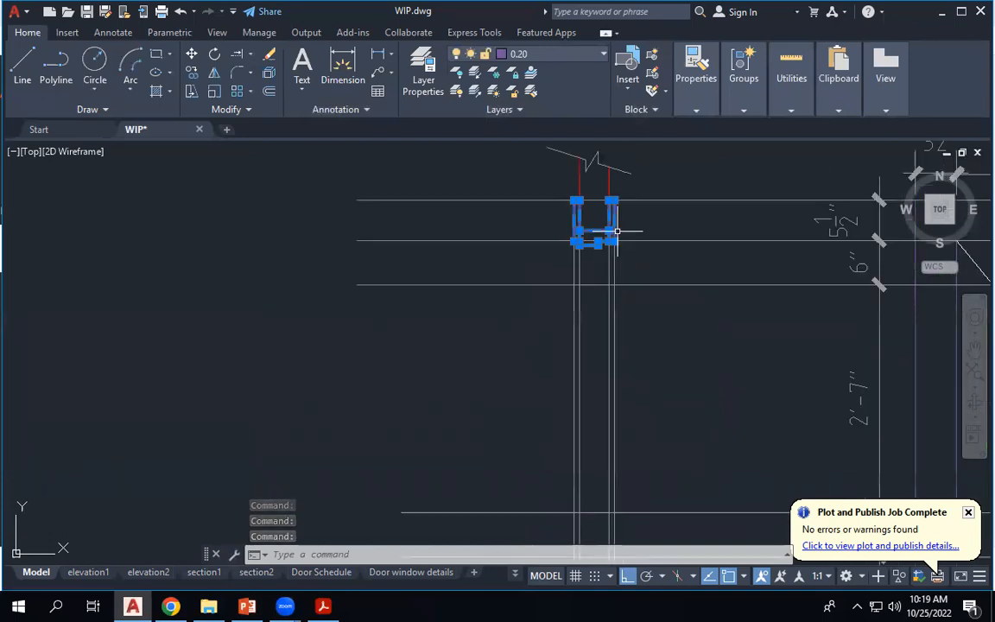
pyautogui.click(634, 343)
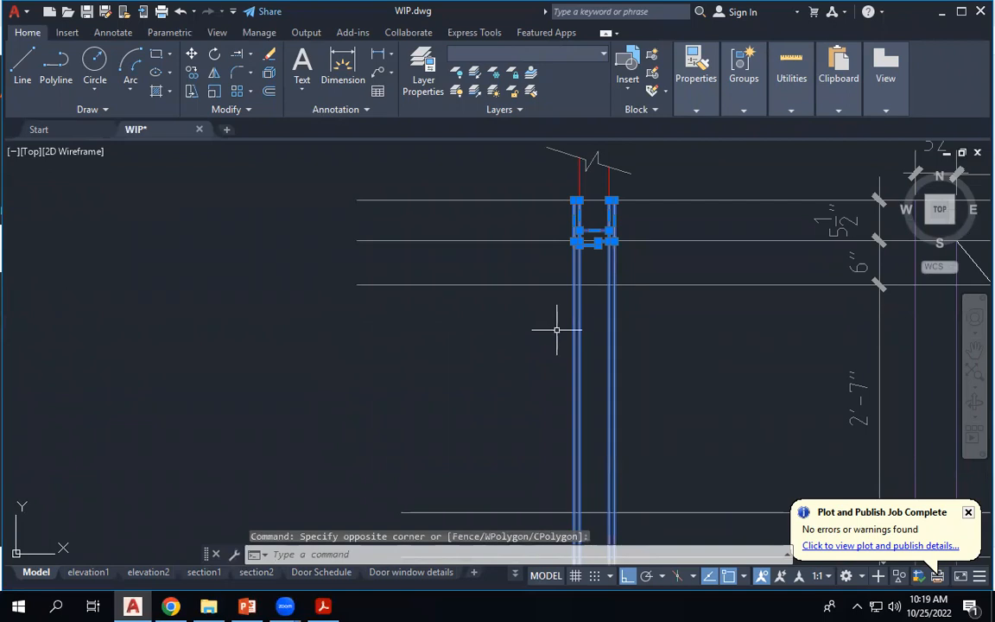
pyautogui.click(566, 55)
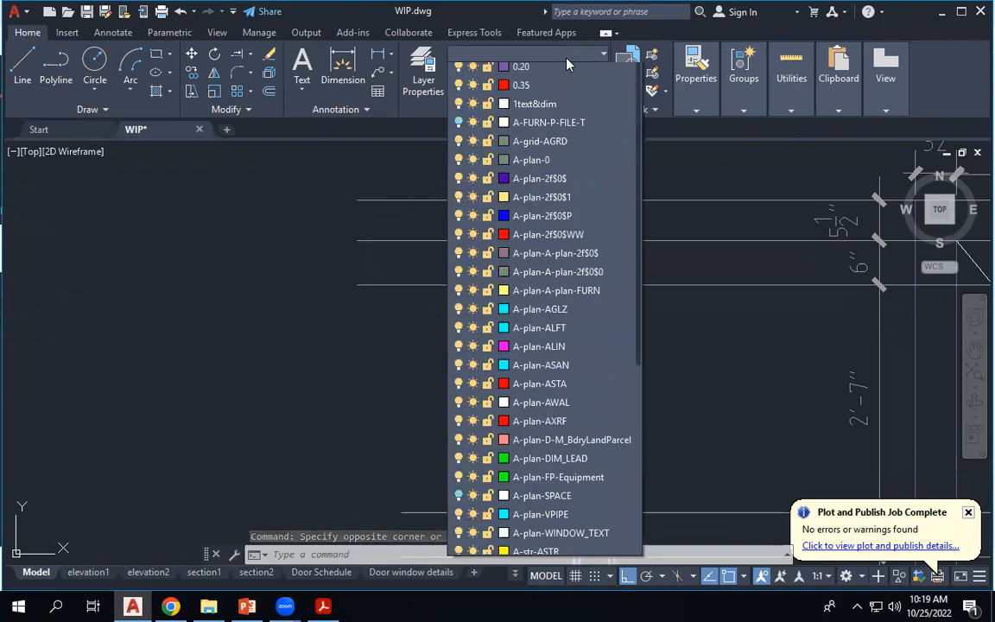
pyautogui.click(486, 87)
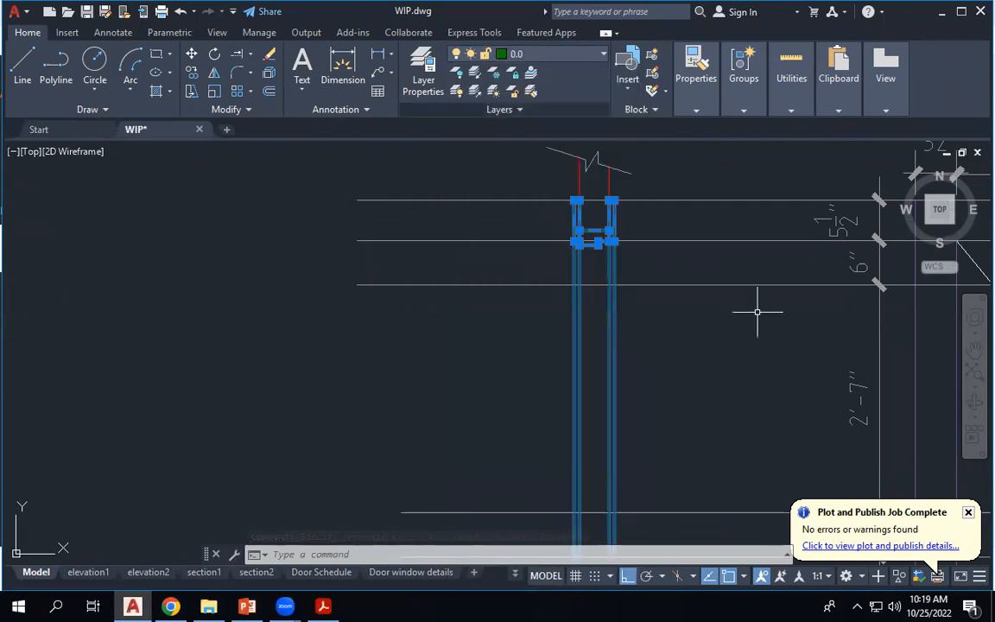
pyautogui.press('Escape')
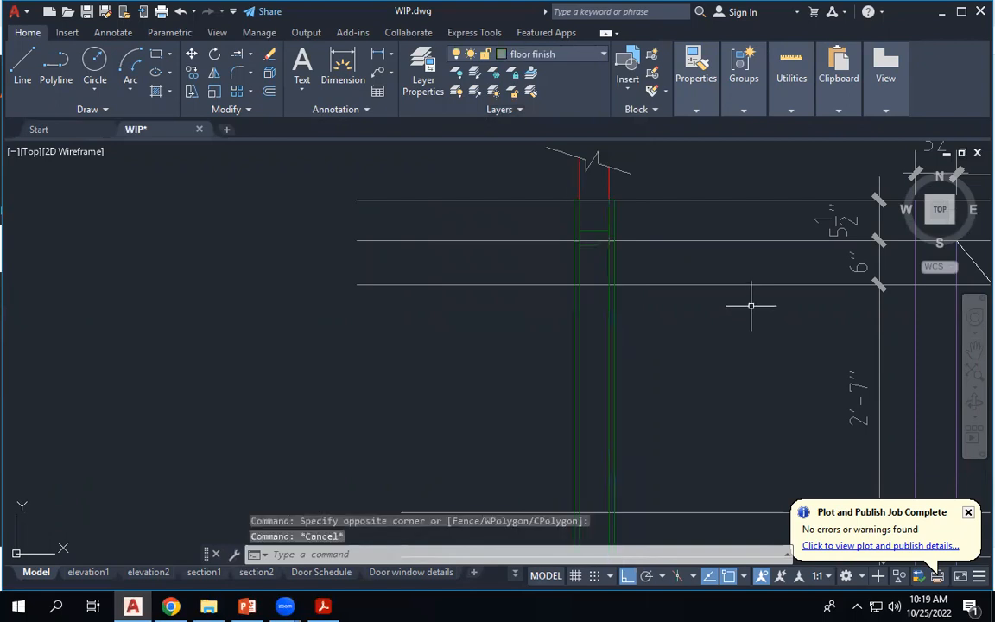
# Shorten the leftmost vertical line of the section so its upper end sits on the head frame's lower projection line.
pyautogui.scroll(4, 614, 244)
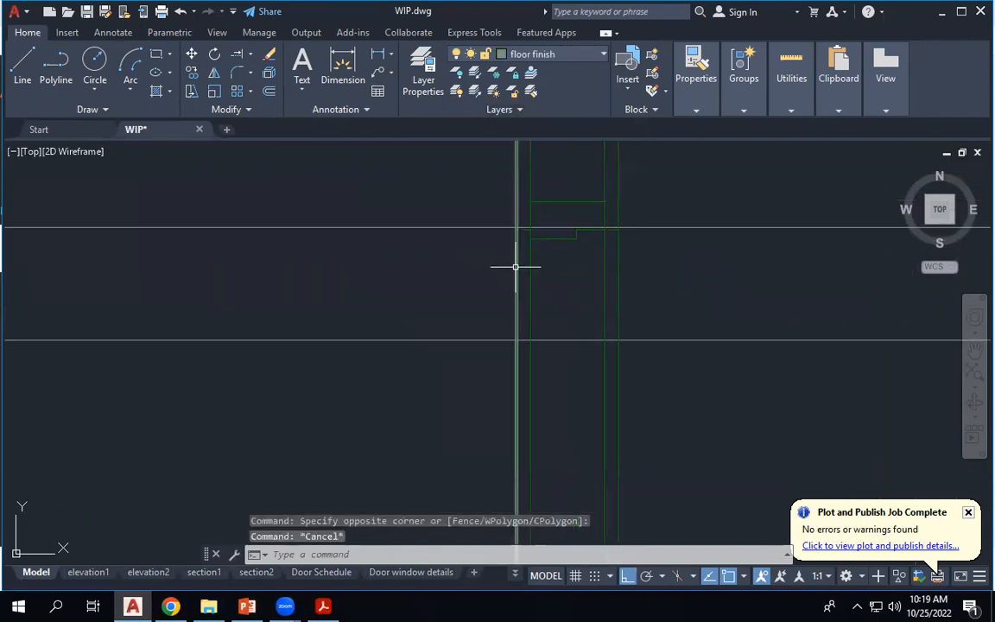
pyautogui.click(516, 266)
pyautogui.scroll(-4, 571, 270)
pyautogui.scroll(4, 555, 262)
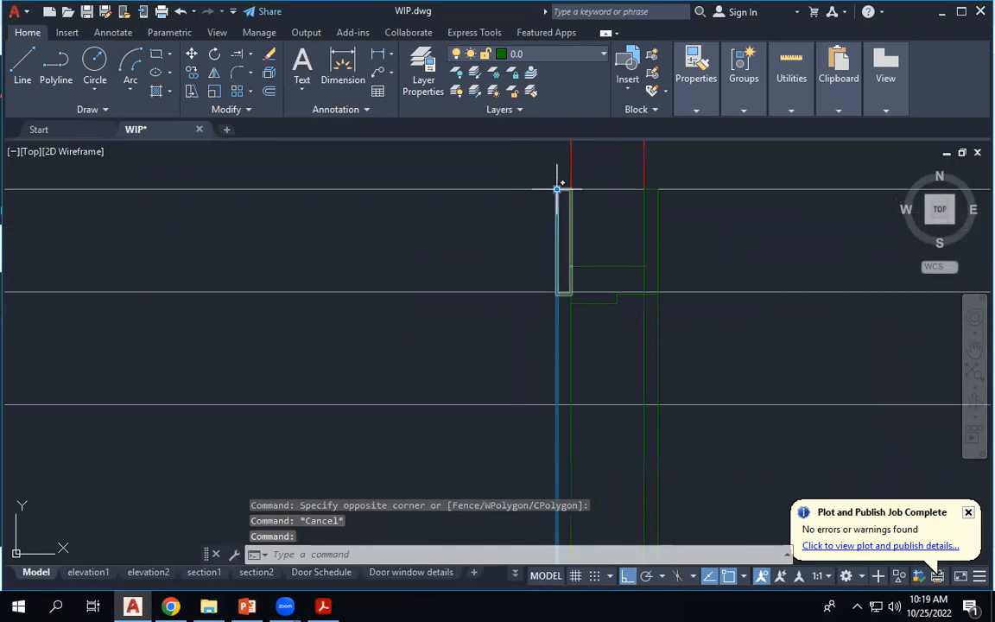
pyautogui.click(557, 188)
pyautogui.click(558, 292)
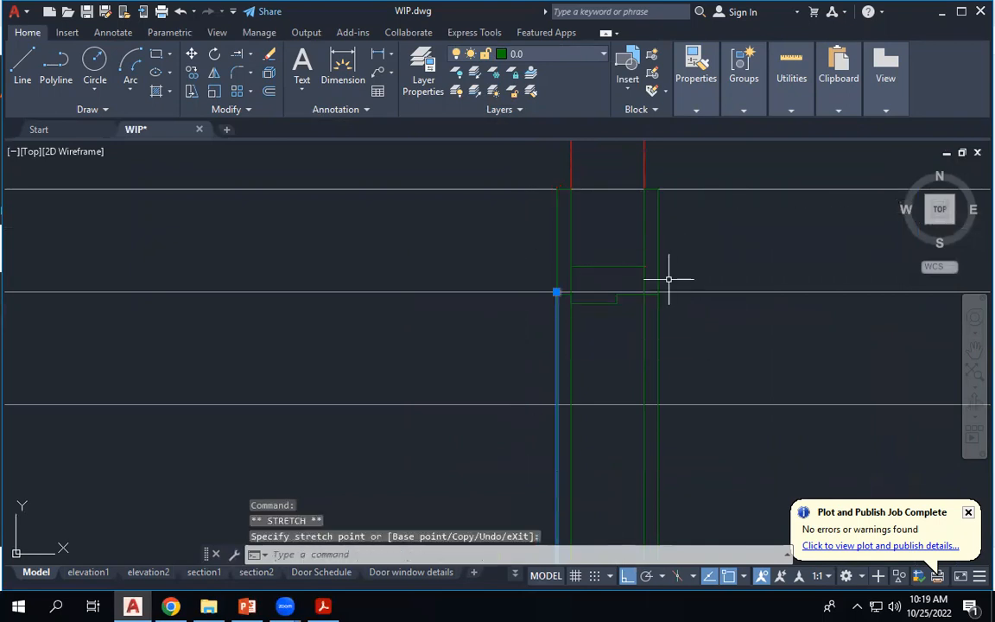
pyautogui.scroll(4, 588, 285)
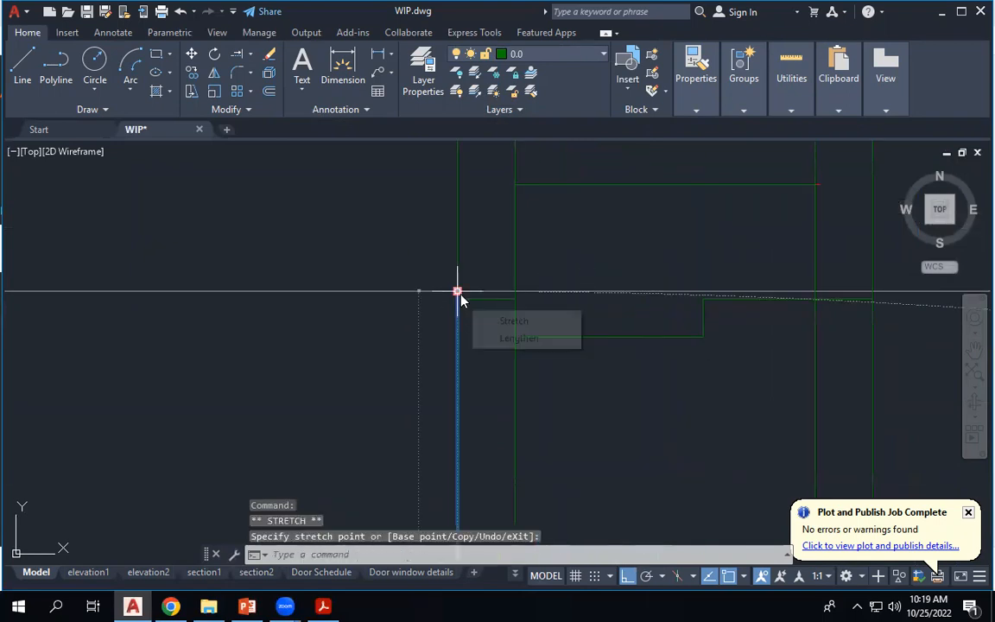
pyautogui.press('Escape')
pyautogui.press('Escape')
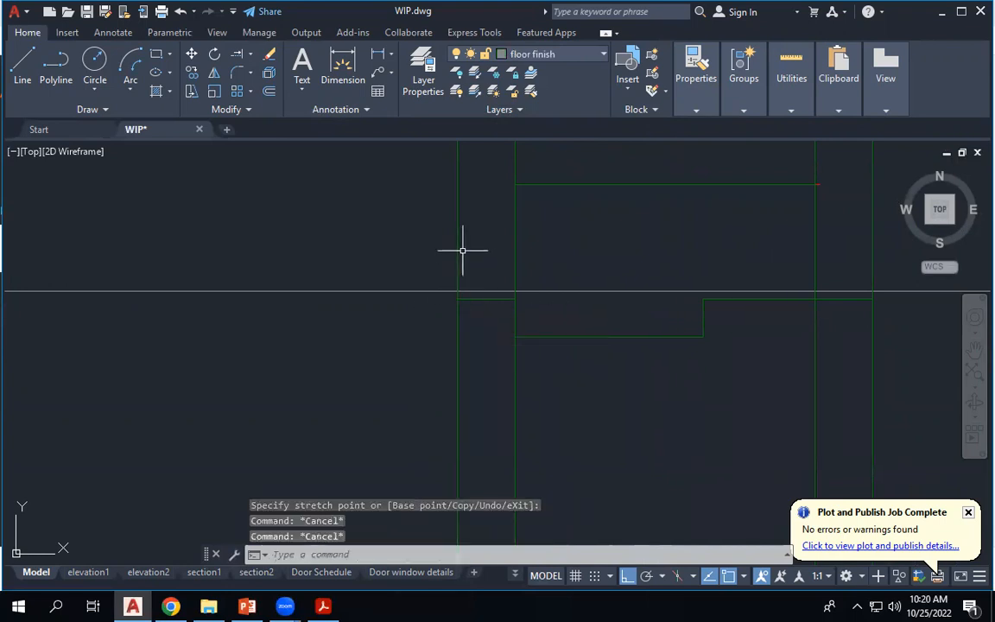
# Put all parts of the head frame profile back on layer 0.20, leaving the vertical lines out.
pyautogui.click(459, 247)
pyautogui.scroll(-4, 525, 283)
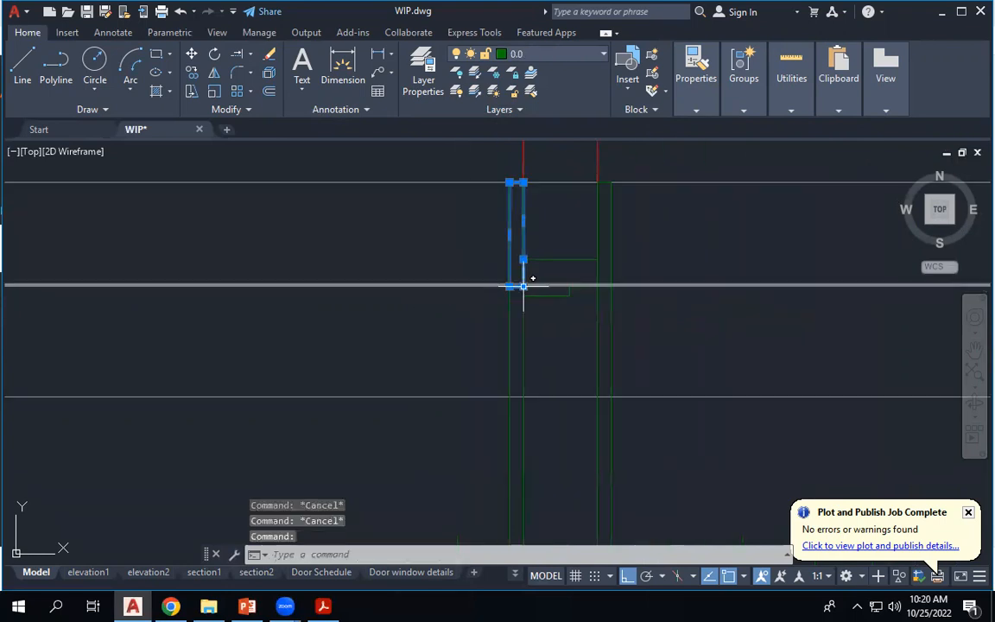
pyautogui.click(484, 162)
pyautogui.click(665, 363)
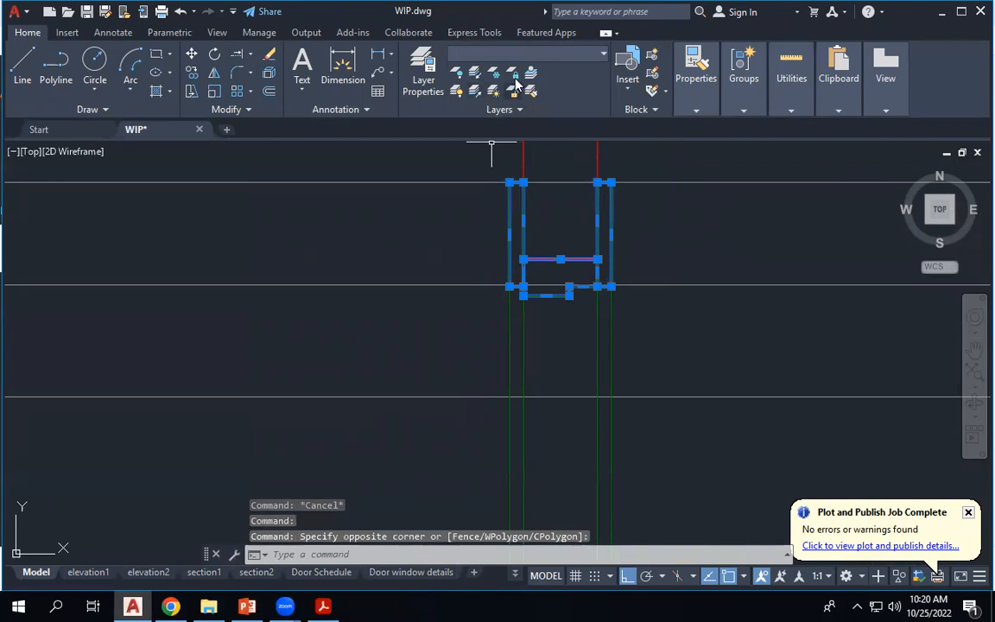
pyautogui.click(536, 55)
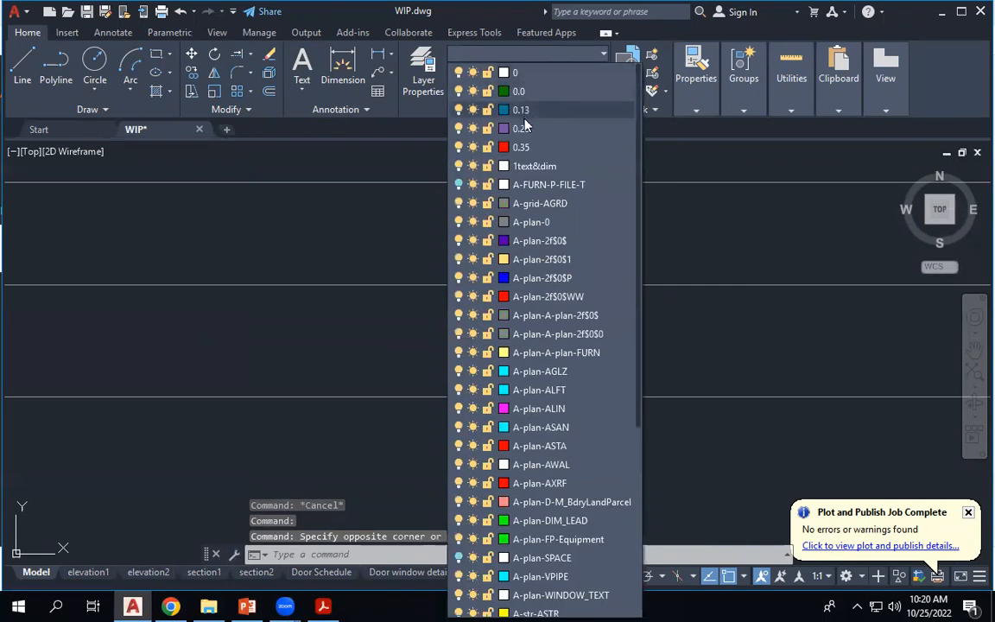
pyautogui.press('Escape')
pyautogui.press('Escape')
pyautogui.scroll(4, 666, 206)
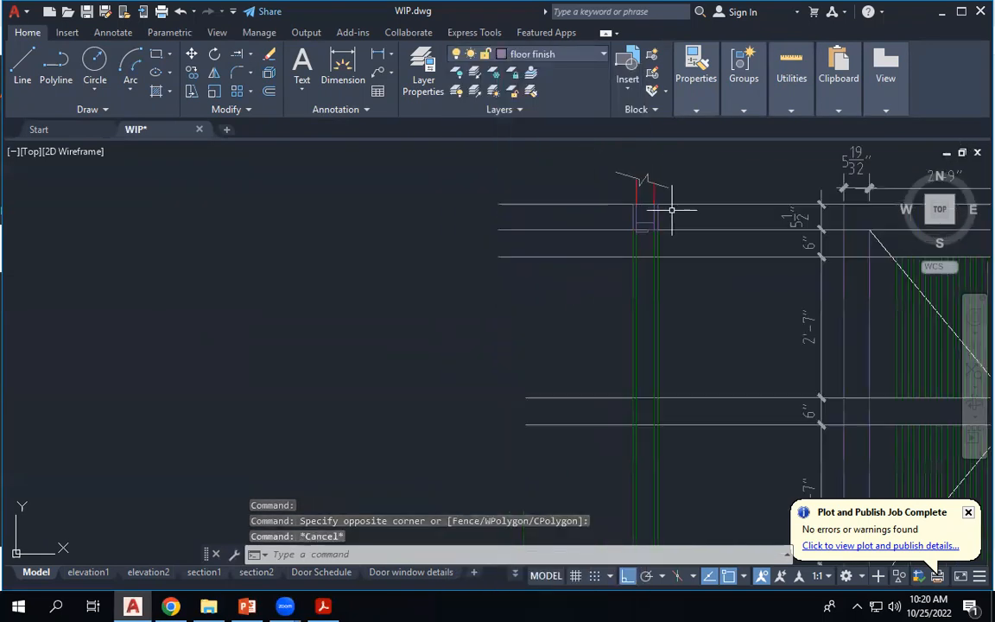
# Shorten the section's two inner vertical lines so their upper ends sit on the underside of the head frame profile.
pyautogui.scroll(6, 652, 229)
pyautogui.click(587, 277)
pyautogui.scroll(-4, 587, 276)
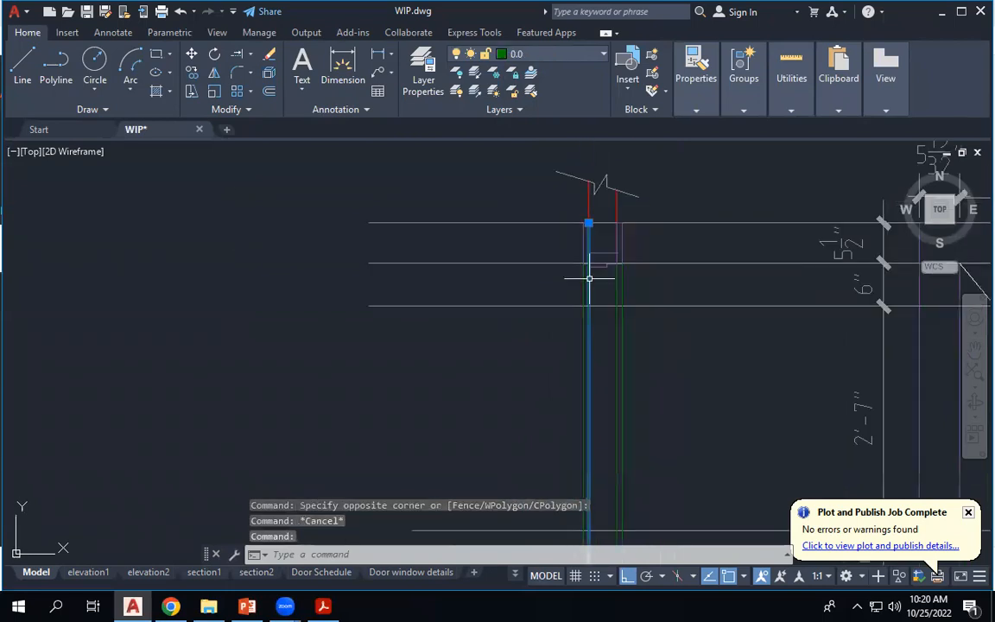
pyautogui.scroll(4, 589, 229)
pyautogui.click(595, 201)
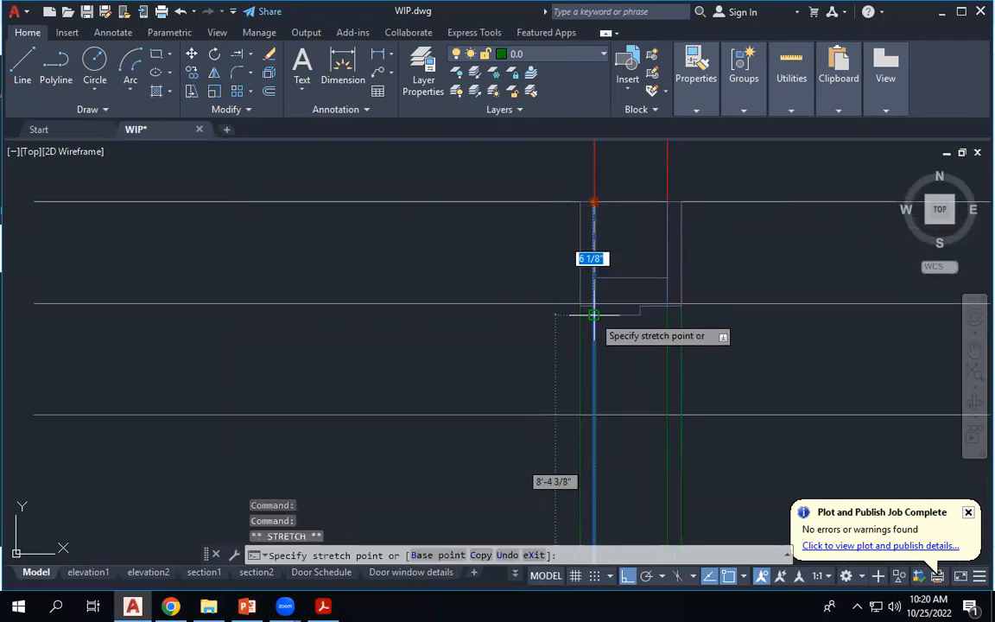
pyautogui.click(668, 329)
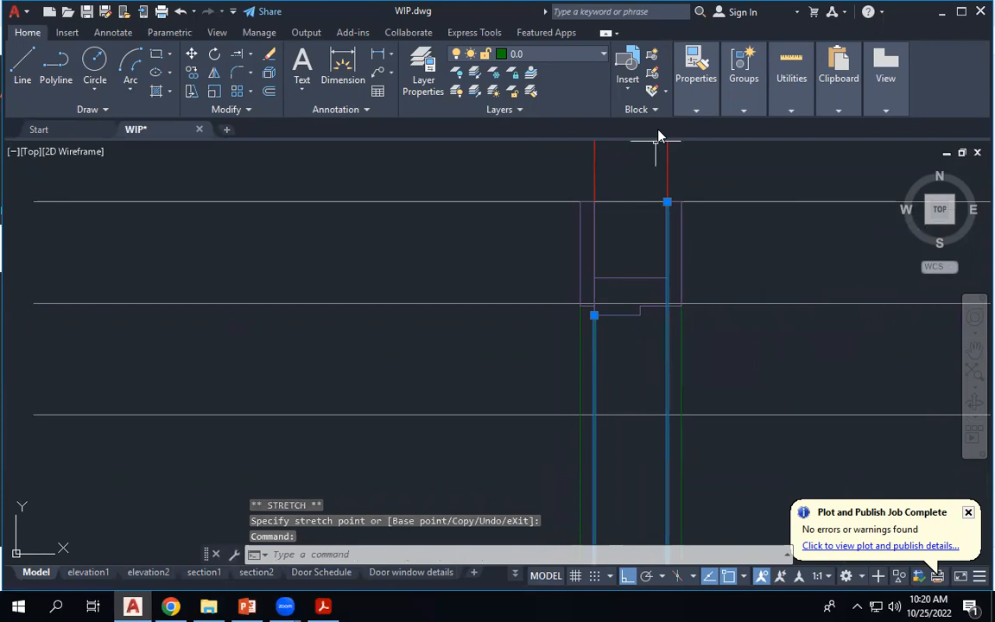
pyautogui.click(668, 201)
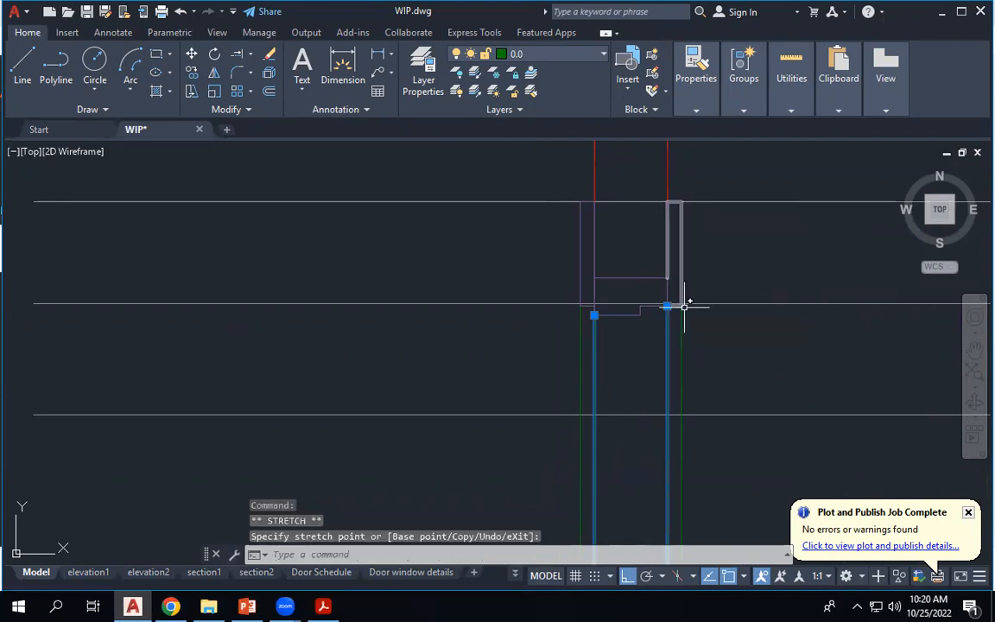
# Shorten the rightmost vertical line of the section so its upper end meets the head frame profile's lower outer corner.
pyautogui.scroll(6, 694, 317)
pyautogui.click(647, 299)
pyautogui.scroll(-6, 648, 300)
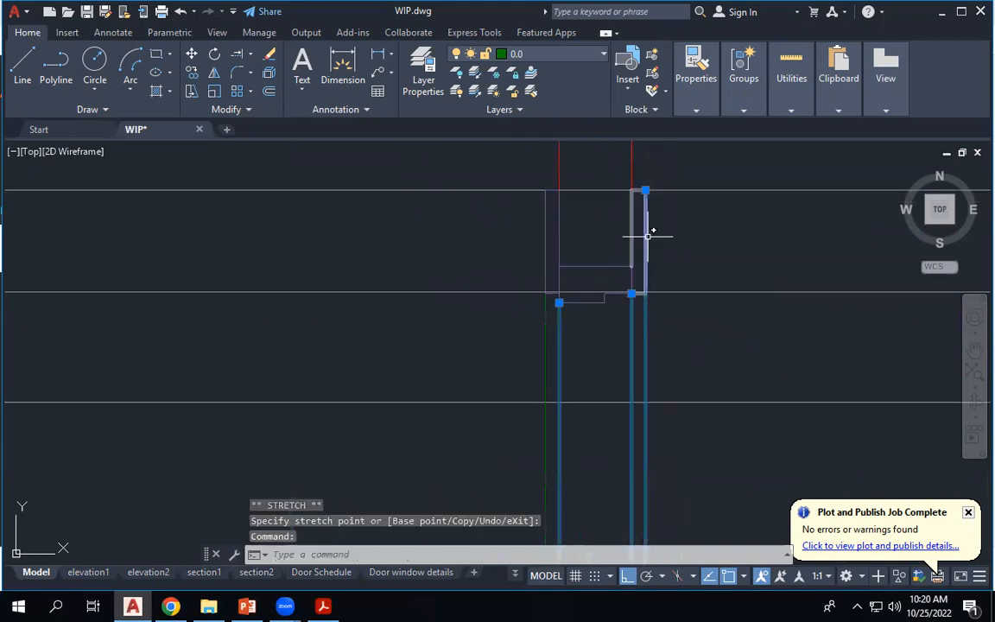
pyautogui.click(643, 192)
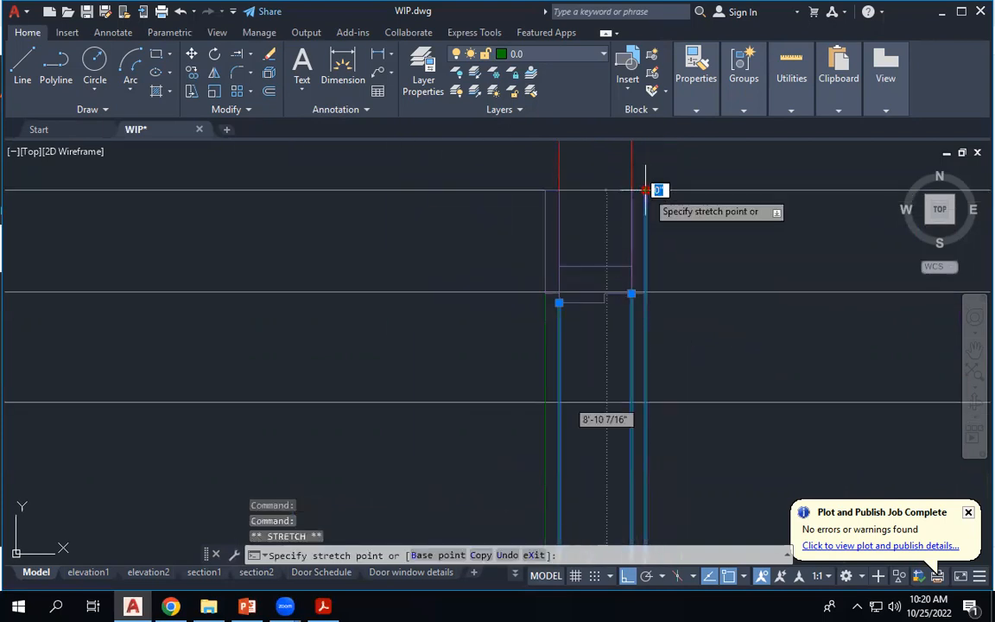
pyautogui.click(645, 293)
pyautogui.press('Escape')
pyautogui.press('Escape')
# Trim the section's four vertical lines where they run below the floor line.
pyautogui.scroll(-5, 551, 207)
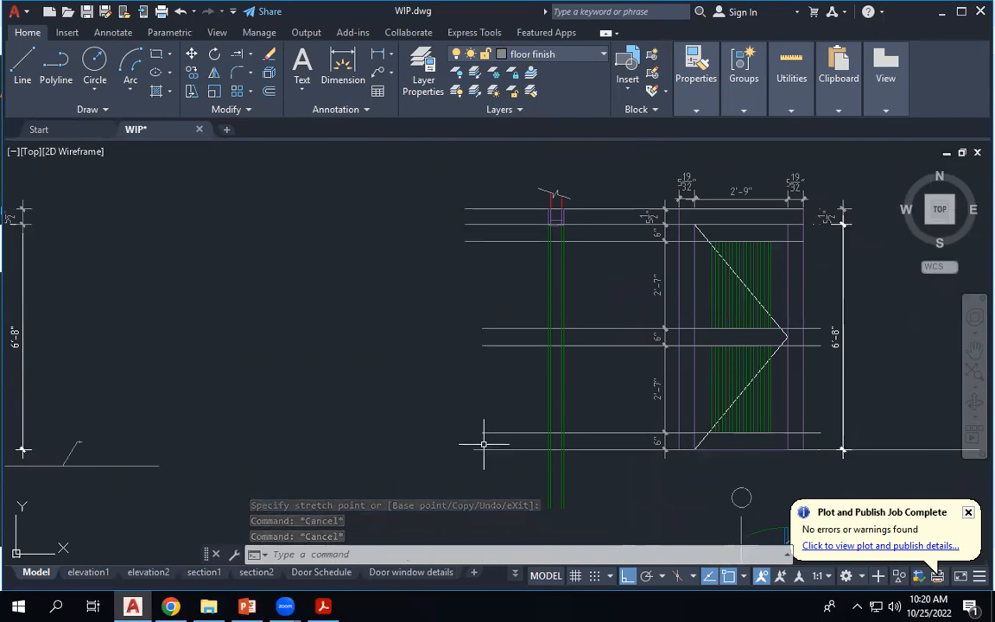
pyautogui.click(239, 55)
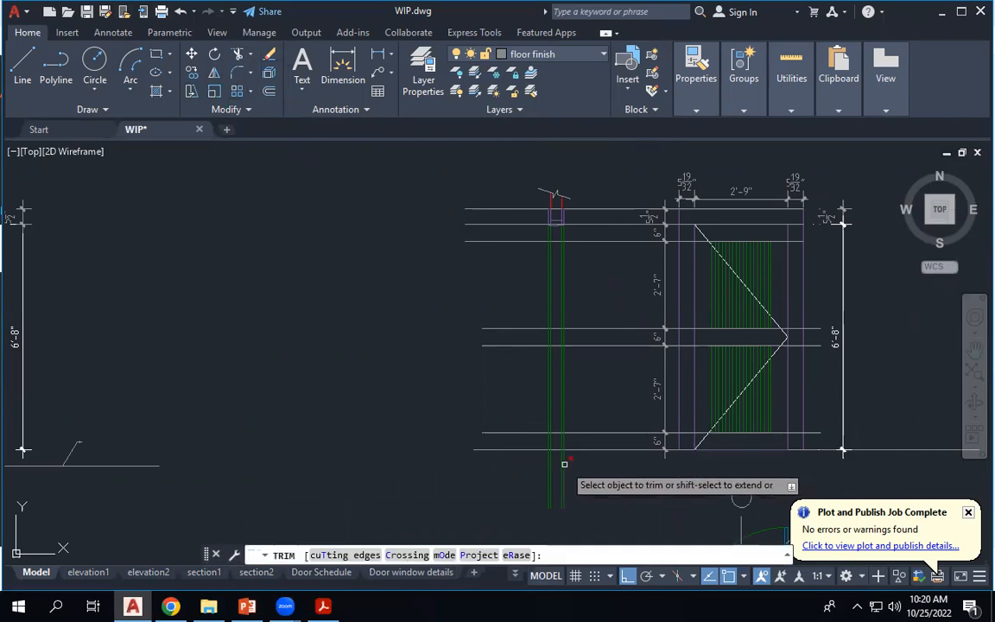
pyautogui.moveTo(577, 468); pyautogui.dragTo(544, 471)
pyautogui.rightClick(544, 471)
pyautogui.press('Escape')
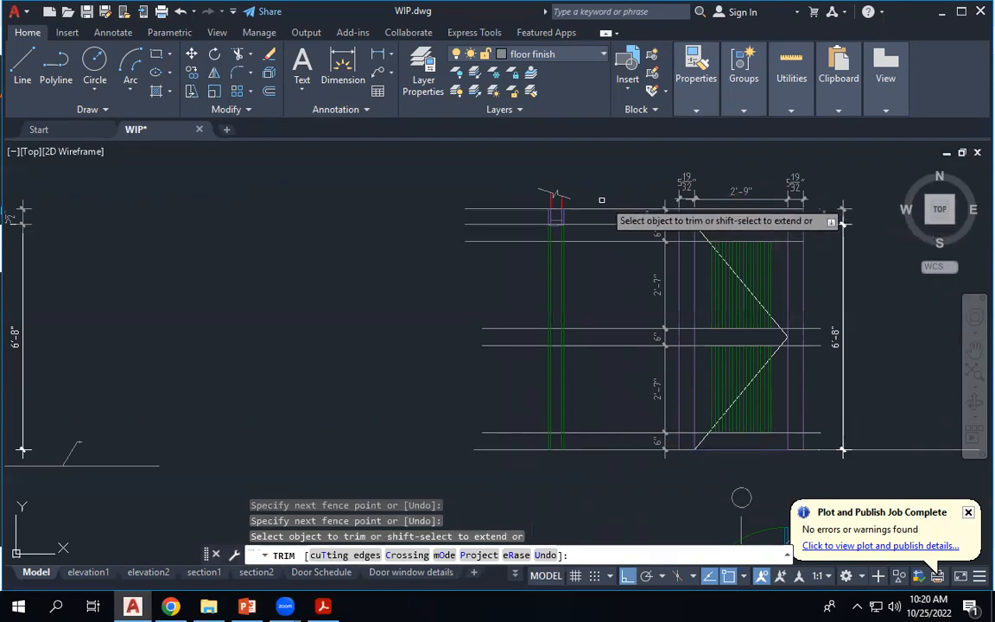
pyautogui.press('Escape')
# Examine the head frame profile and trimmed vertical lines of the section against the door elevation and plan.
pyautogui.scroll(5, 542, 195)
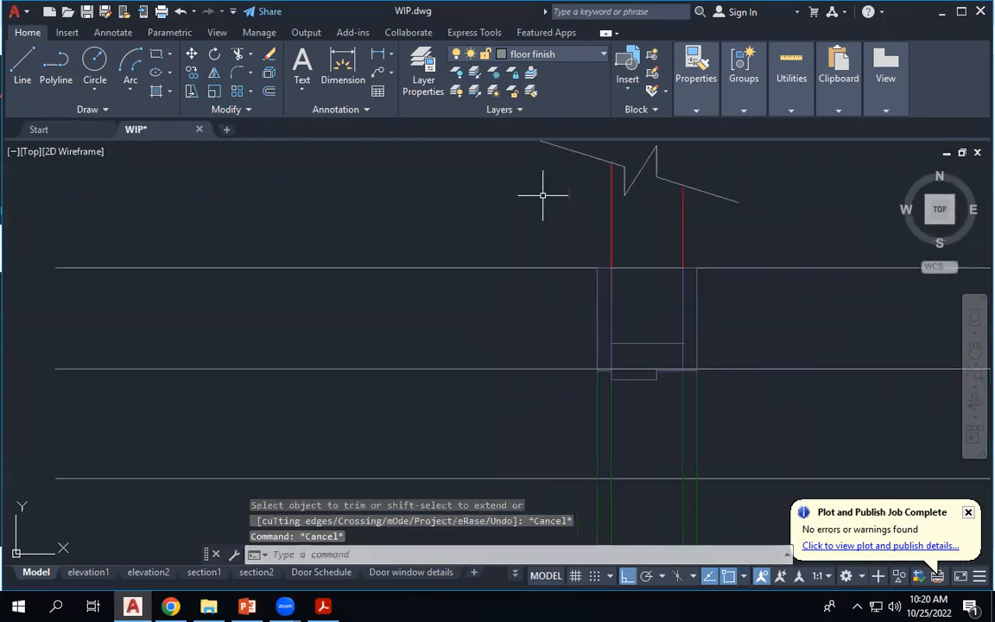
pyautogui.scroll(-2, 663, 266)
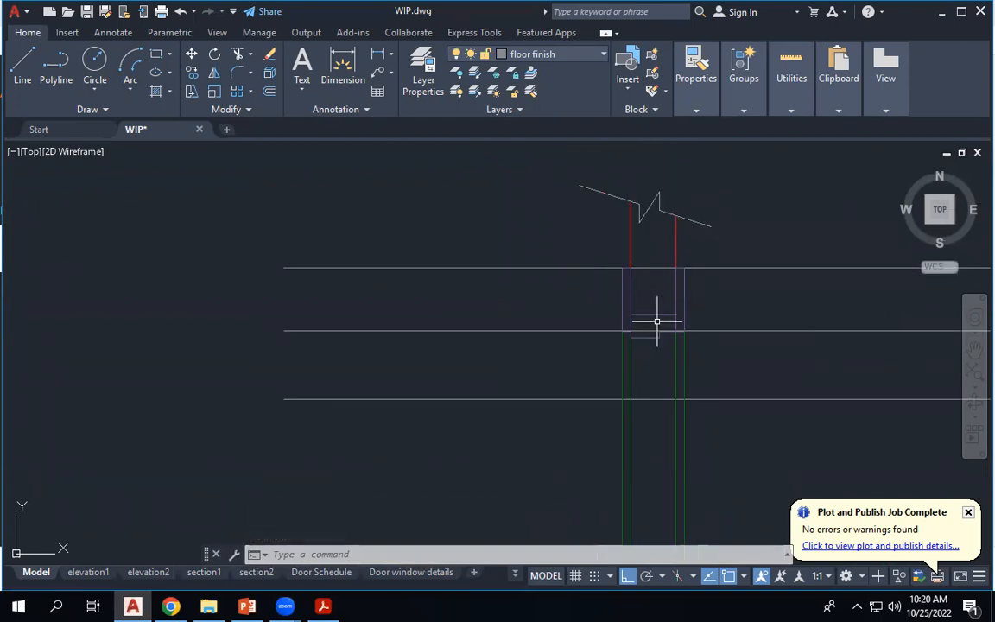
pyautogui.scroll(-3, 655, 331)
pyautogui.scroll(3, 628, 281)
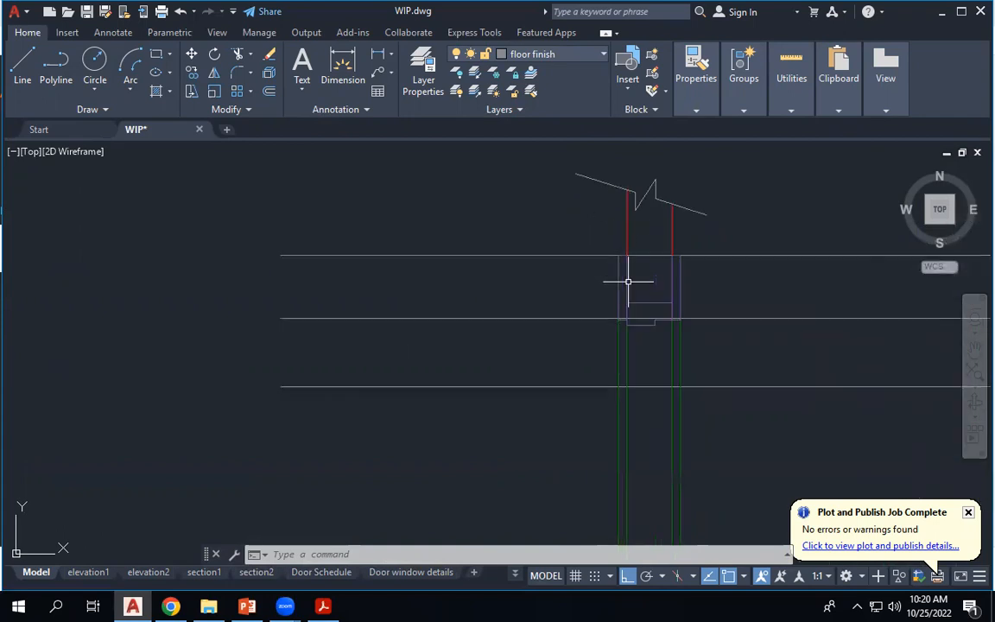
pyautogui.scroll(-3, 628, 264)
pyautogui.scroll(3, 598, 357)
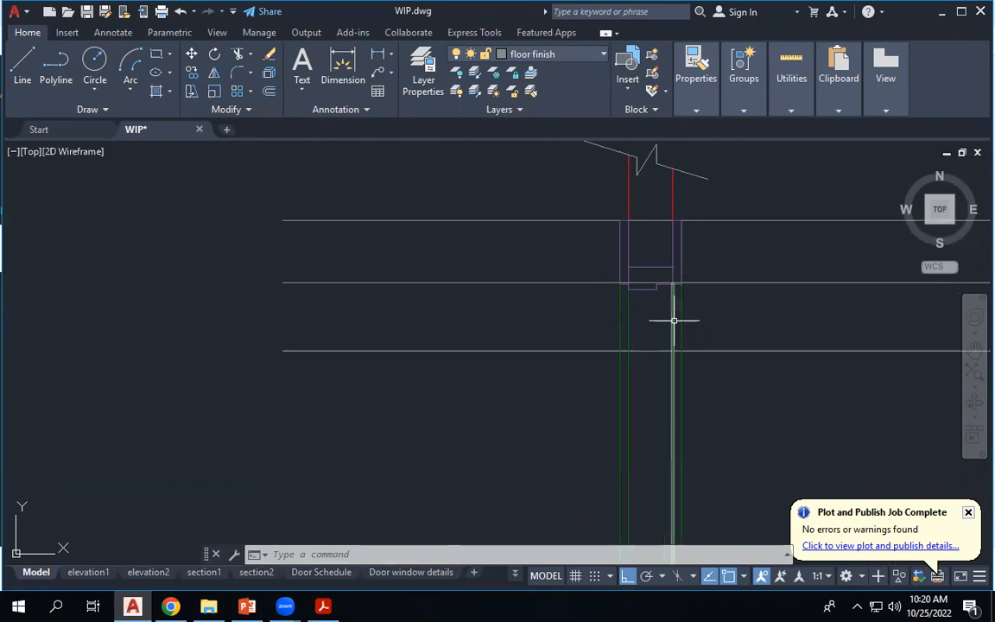
pyautogui.scroll(-2, 598, 256)
pyautogui.scroll(-3, 599, 256)
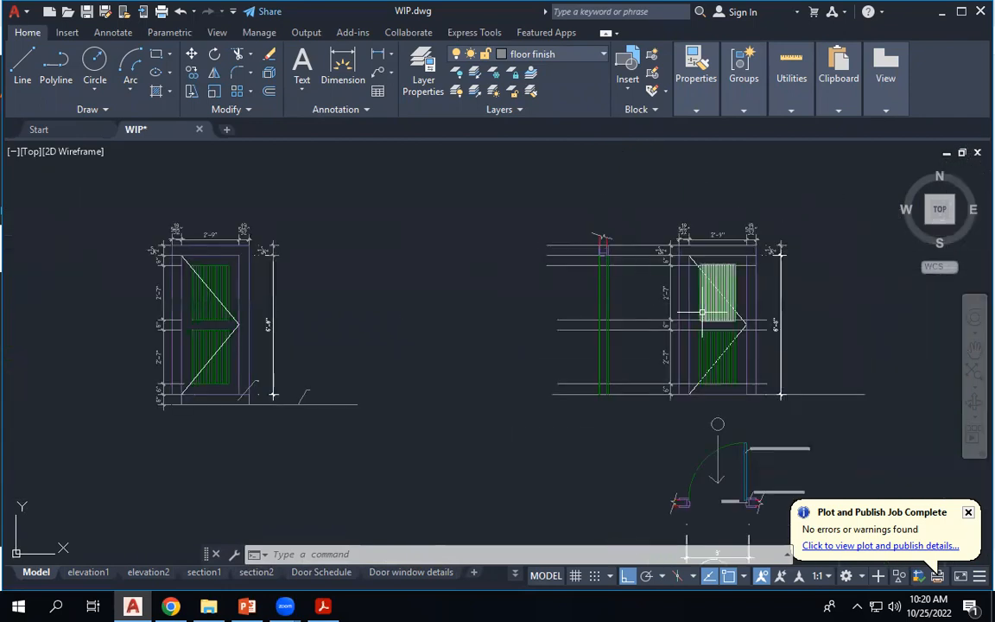
pyautogui.scroll(2, 758, 283)
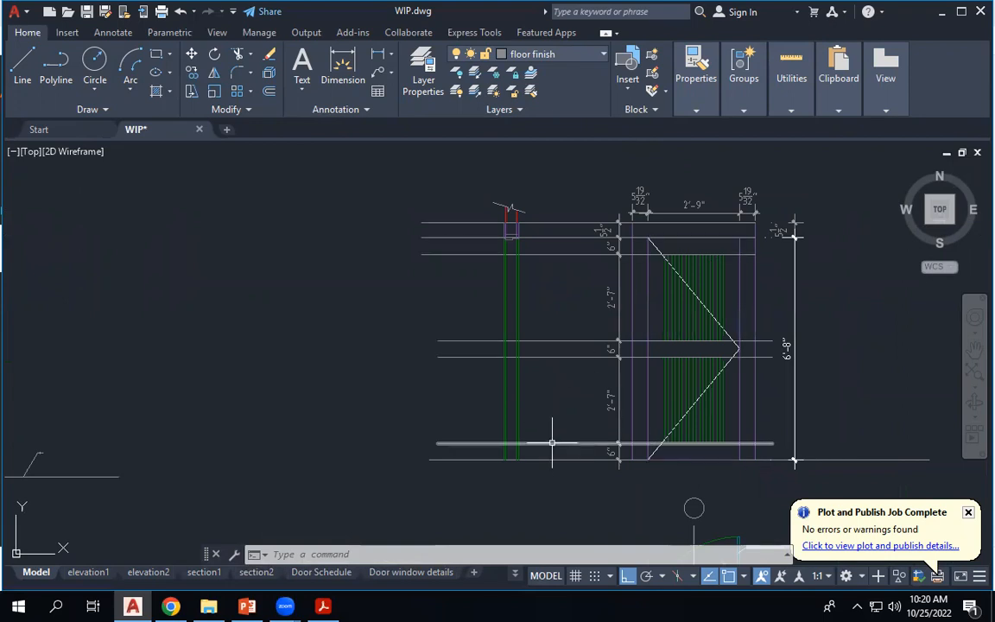
# Make layer 0.13 current for drawing the door leaf in section with a polyline.
pyautogui.click(156, 56)
pyautogui.scroll(5, 510, 229)
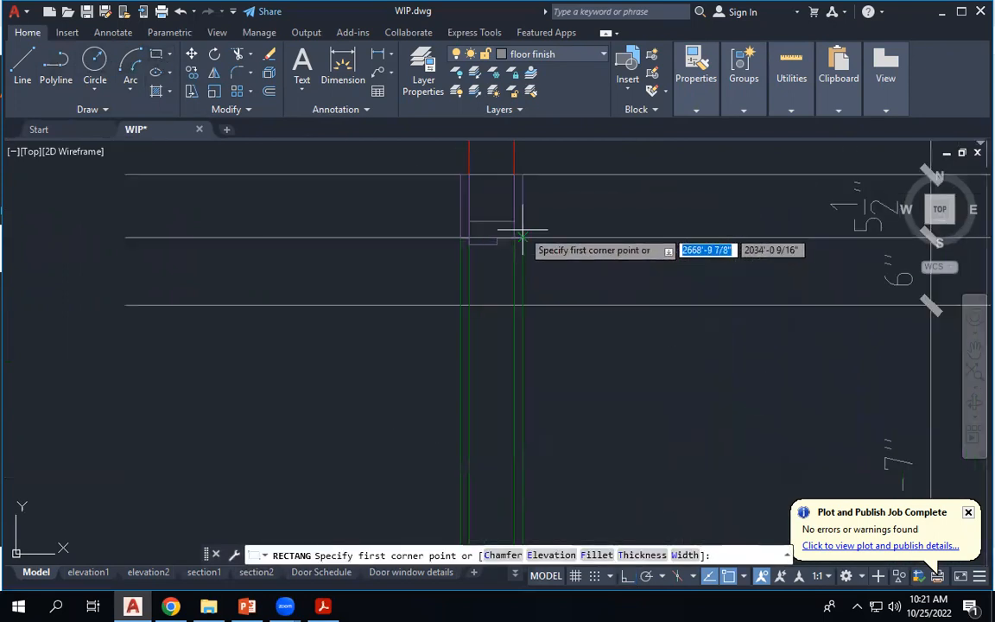
pyautogui.click(55, 64)
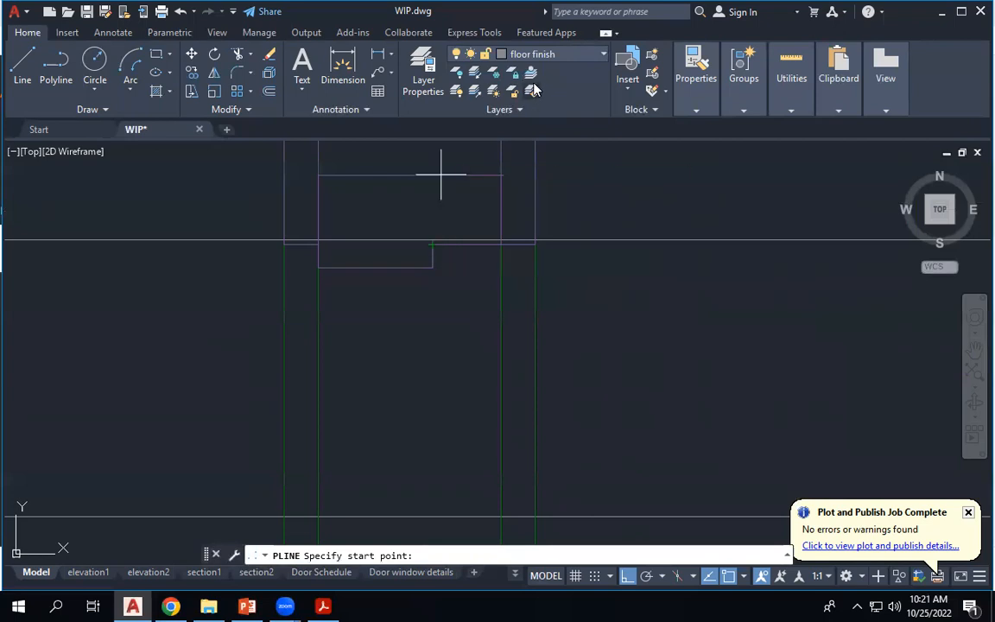
pyautogui.click(581, 59)
pyautogui.scroll(3, 553, 104)
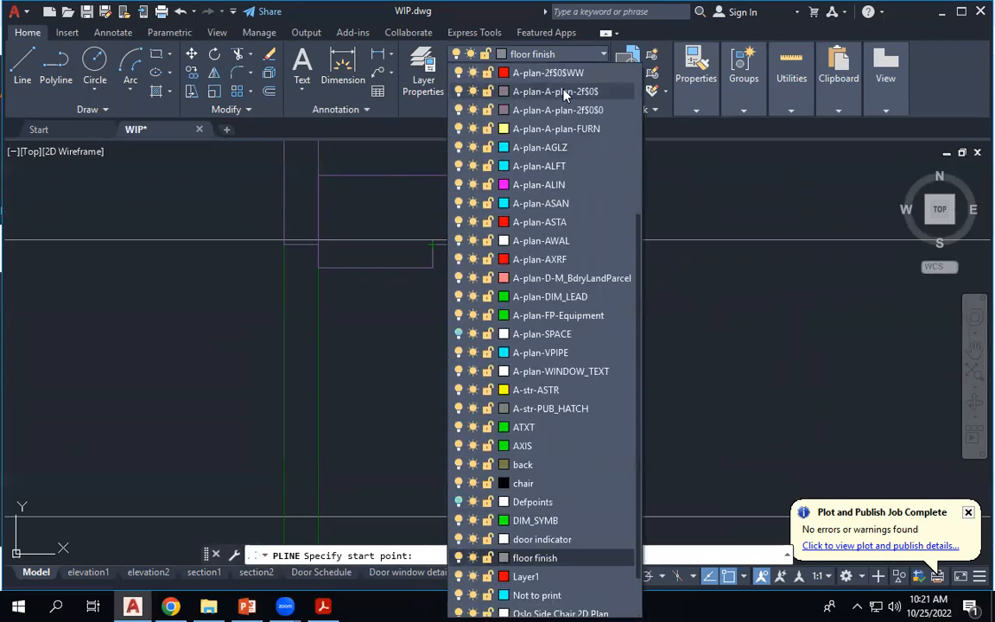
pyautogui.scroll(2, 566, 95)
pyautogui.click(540, 111)
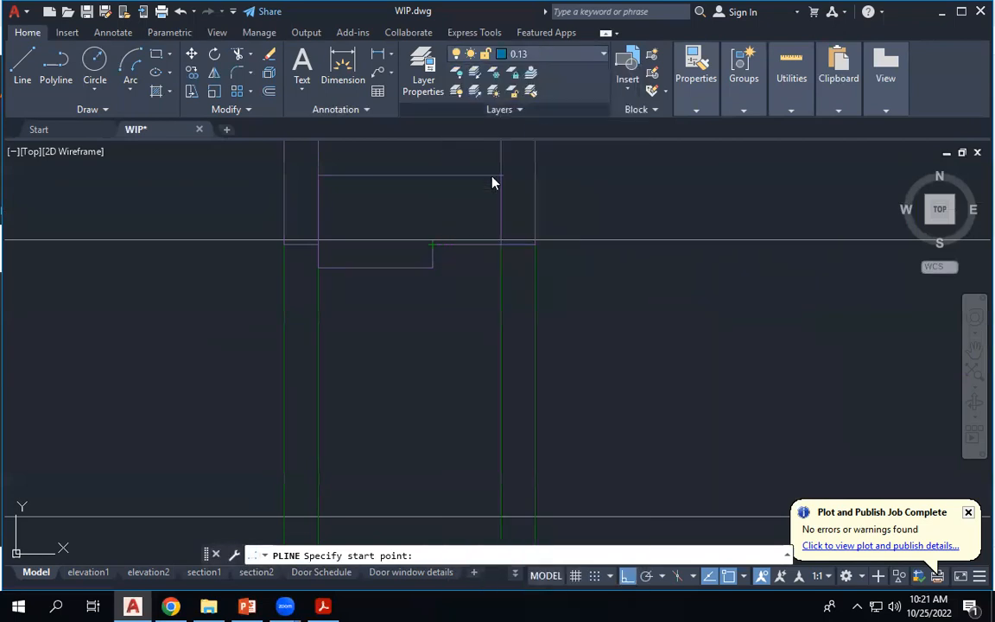
# Draw the door leaf outline as a polyline 1" thick, from the head frame's rebate corner down to the floor line and back to the start.
pyautogui.click(433, 244)
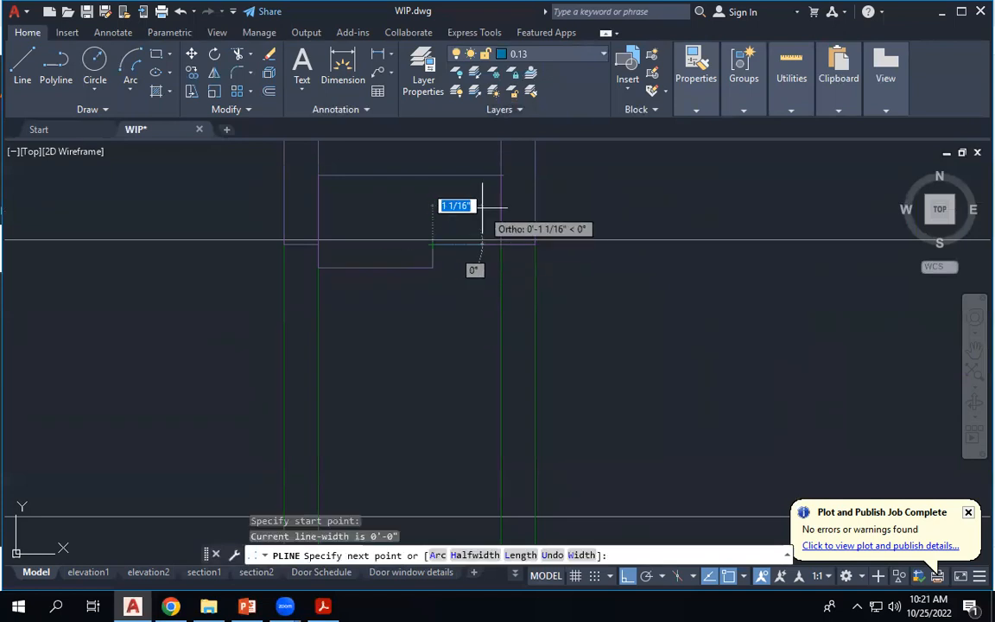
pyautogui.scroll(-2, 484, 207)
pyautogui.scroll(5, 482, 422)
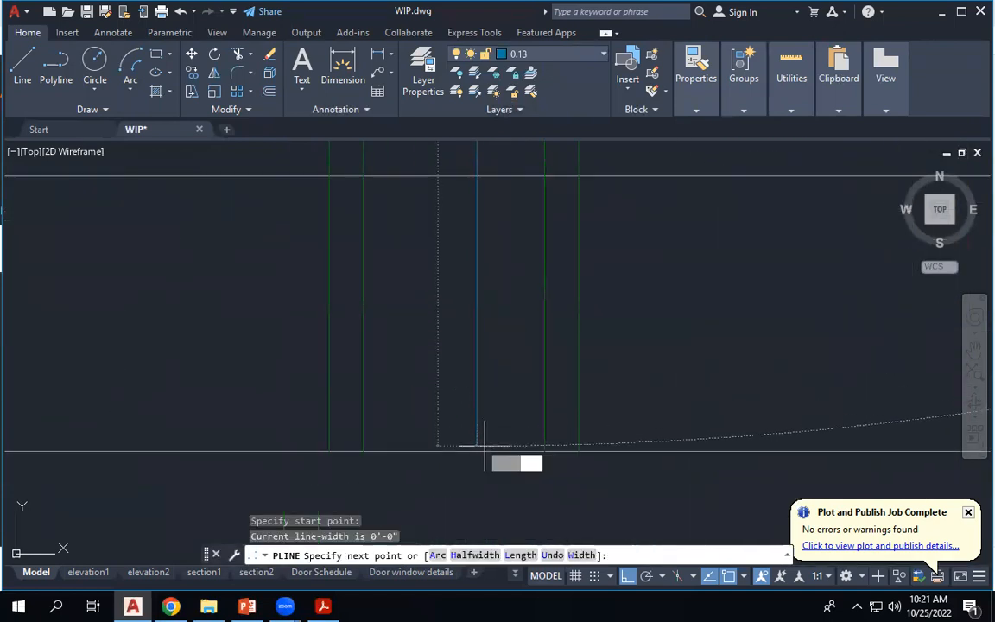
pyautogui.click(477, 450)
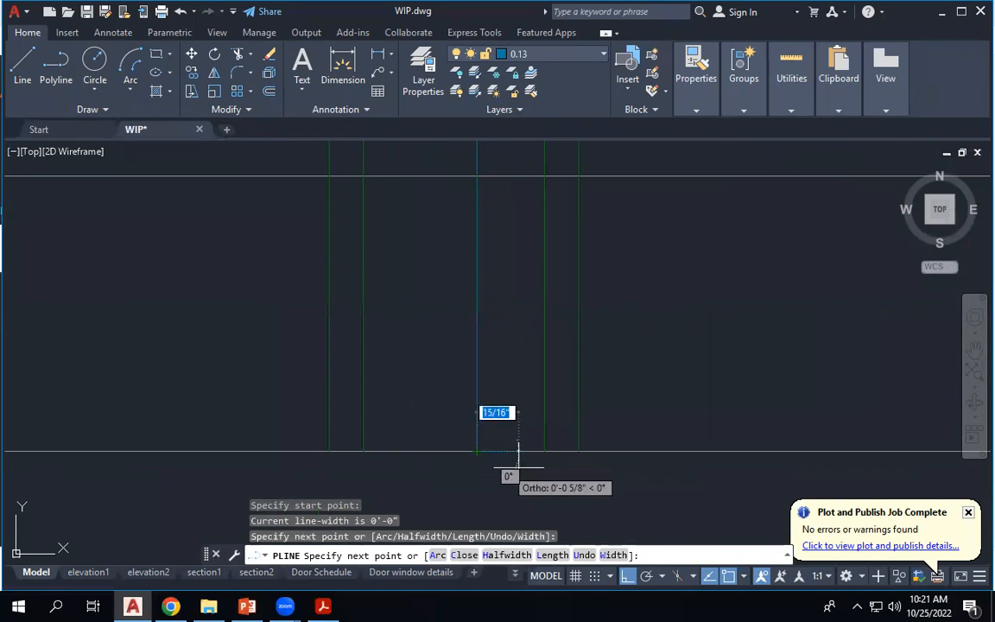
pyautogui.write('1')
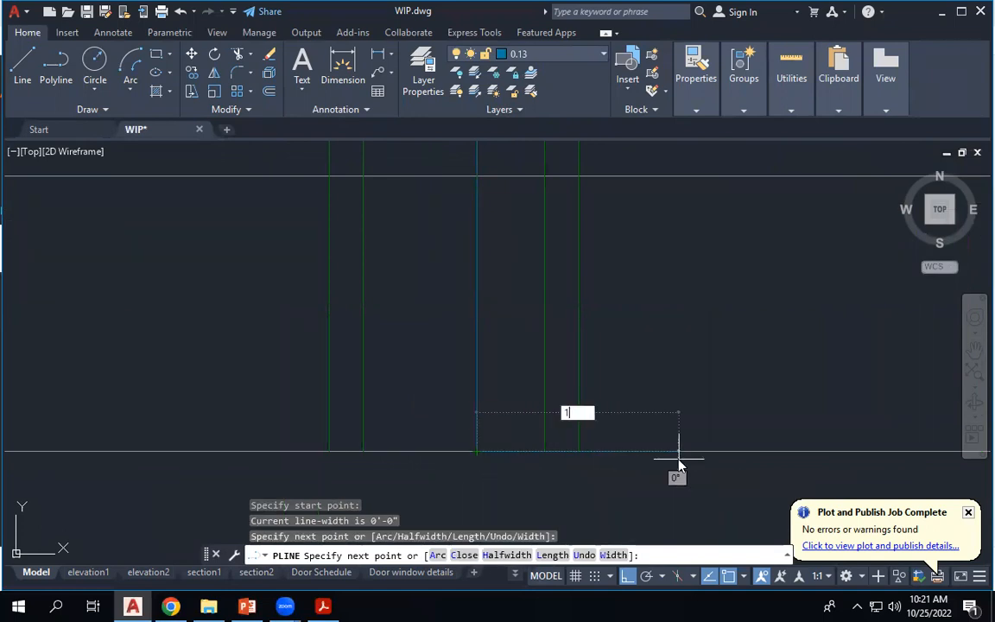
pyautogui.press('Return')
pyautogui.scroll(-6, 567, 430)
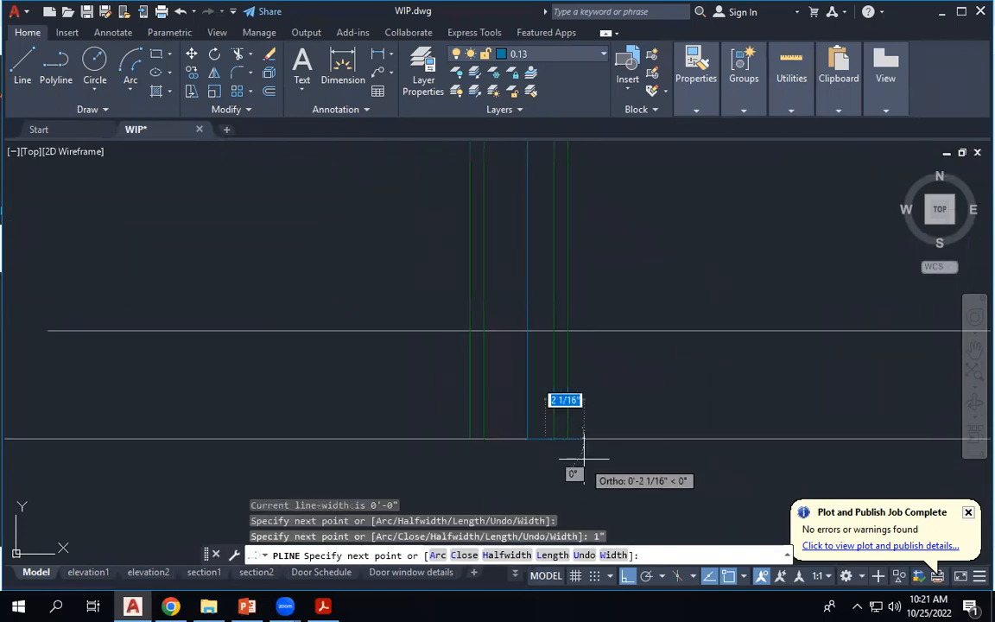
pyautogui.scroll(3, 591, 258)
pyautogui.scroll(5, 546, 256)
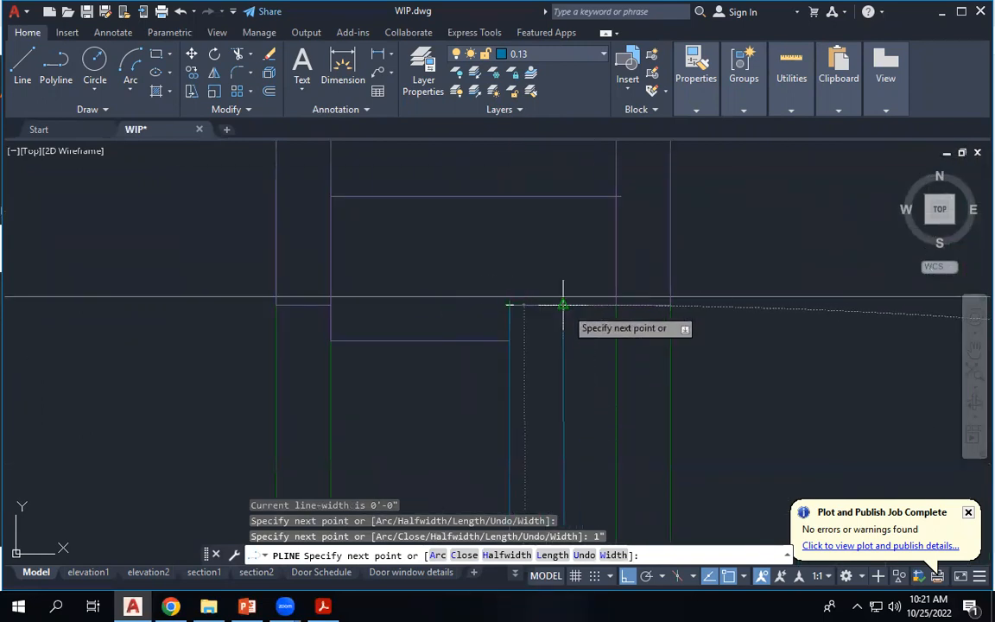
pyautogui.click(580, 306)
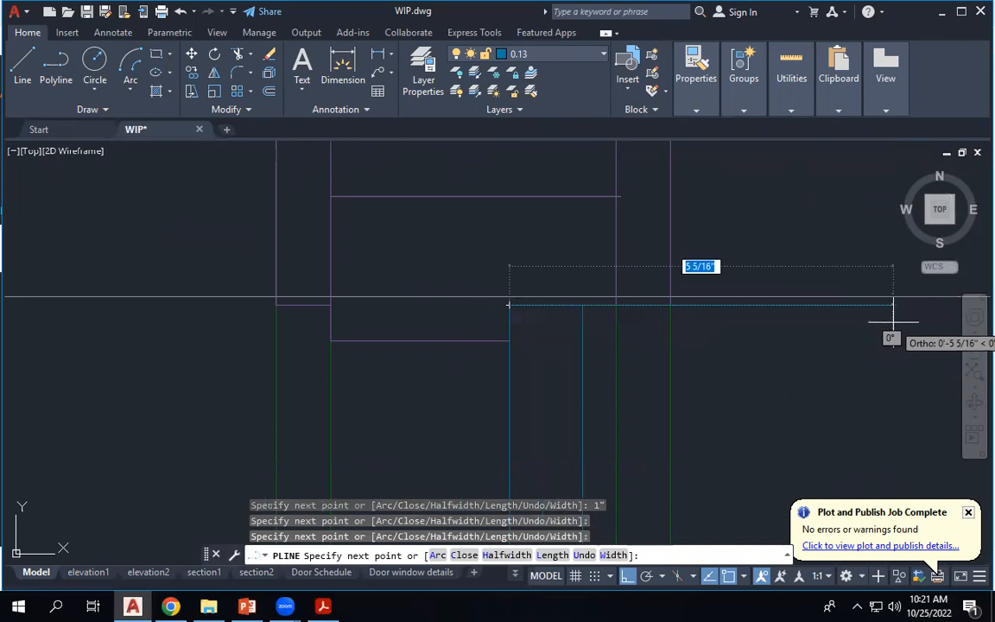
pyautogui.press('Escape')
# Examine the door leaf in section against the rails and panels of the door elevation.
pyautogui.scroll(-4, 467, 202)
pyautogui.scroll(-5, 477, 201)
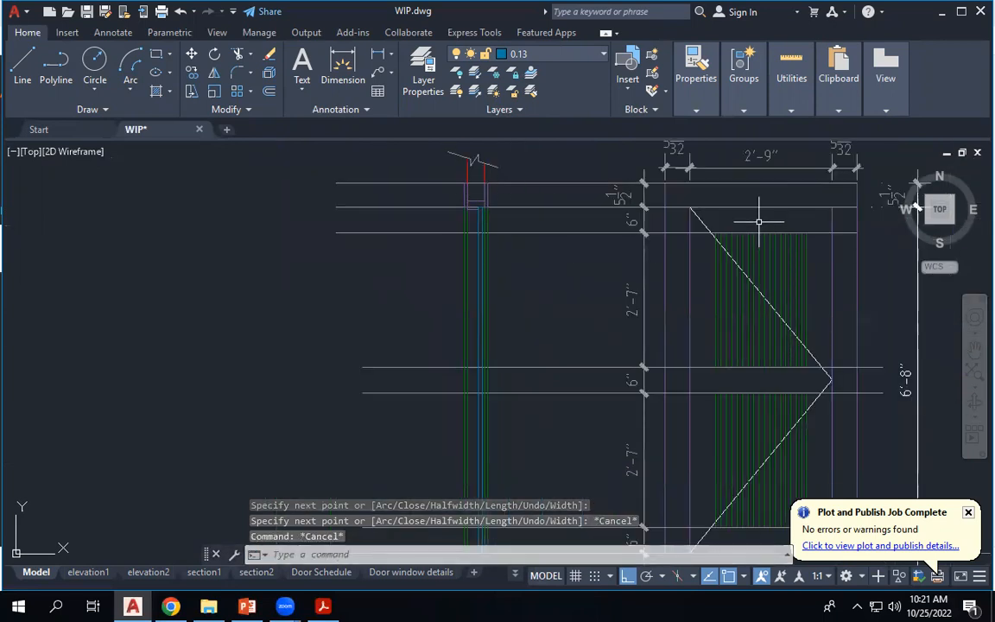
pyautogui.scroll(6, 500, 222)
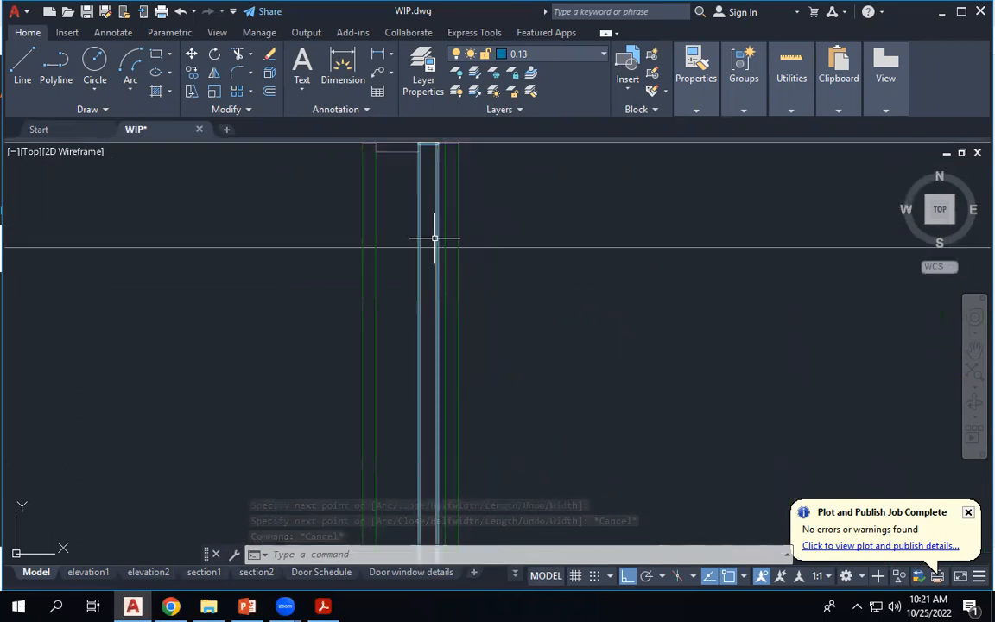
pyautogui.scroll(-3, 494, 220)
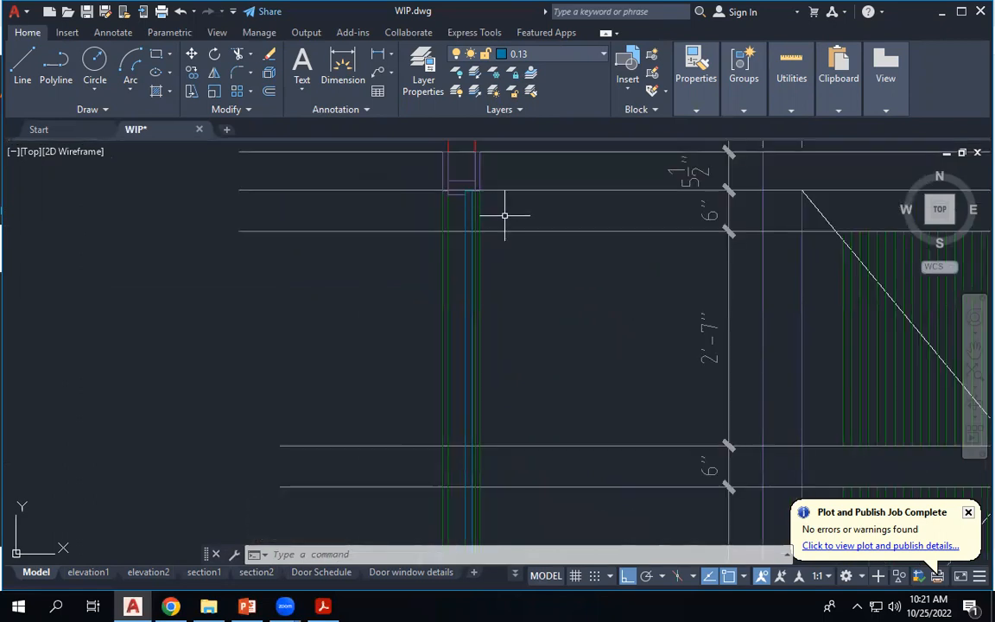
pyautogui.scroll(4, 458, 218)
pyautogui.scroll(-6, 722, 210)
pyautogui.scroll(4, 782, 229)
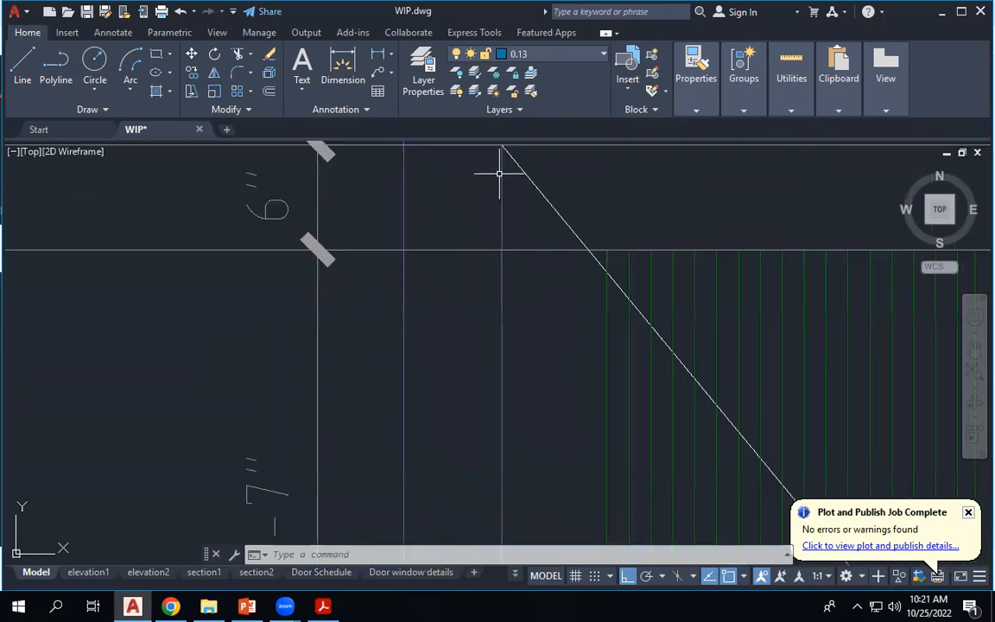
pyautogui.scroll(-3, 515, 211)
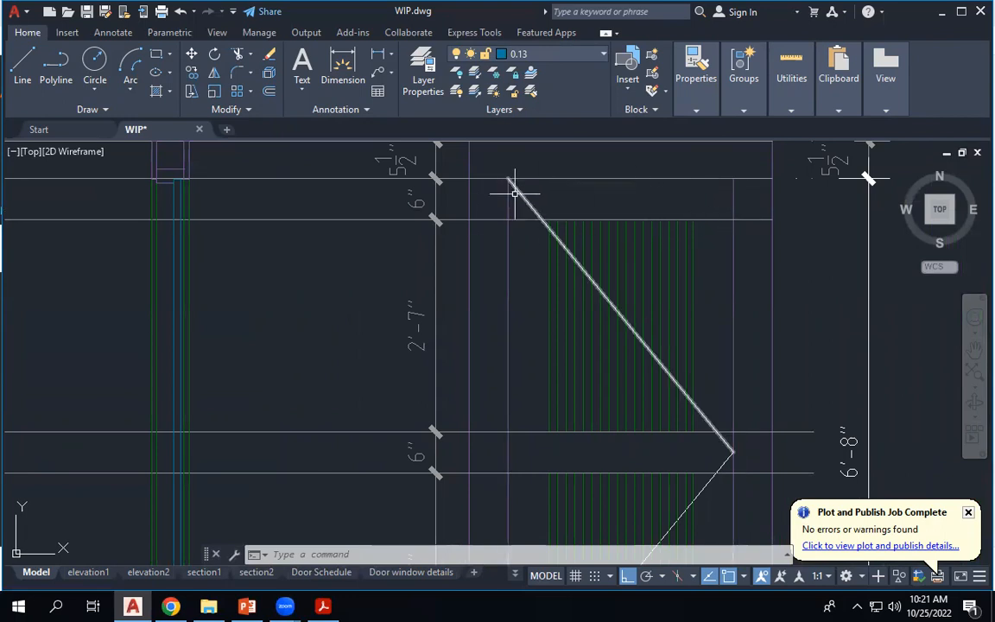
pyautogui.scroll(-3, 609, 216)
pyautogui.scroll(6, 368, 206)
pyautogui.scroll(2, 267, 271)
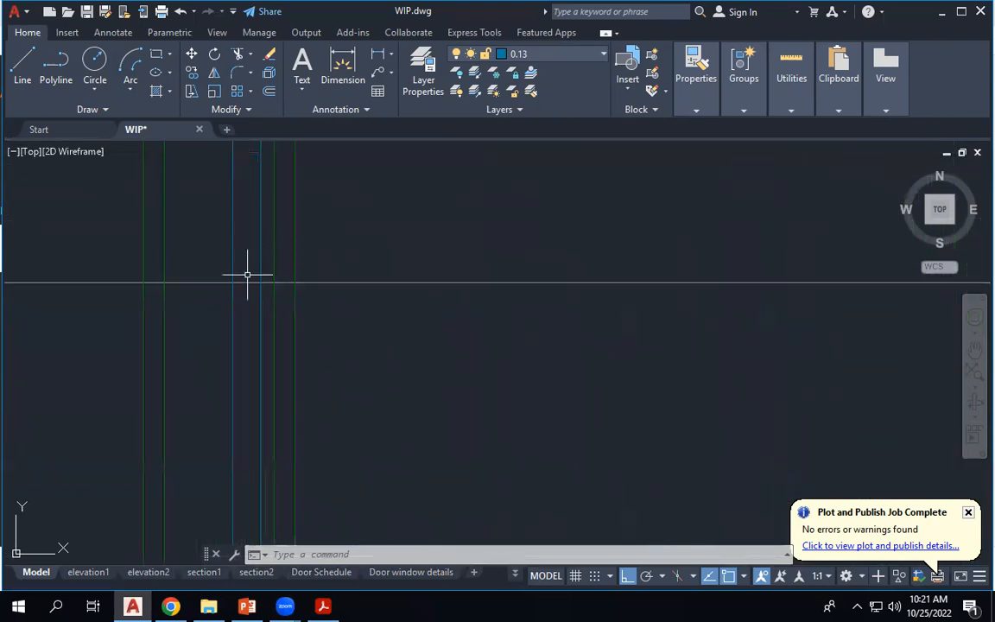
# Draw a horizontal line across the 1" thick door leaf at the projection line of the top rail's lower edge.
pyautogui.scroll(-2, 414, 274)
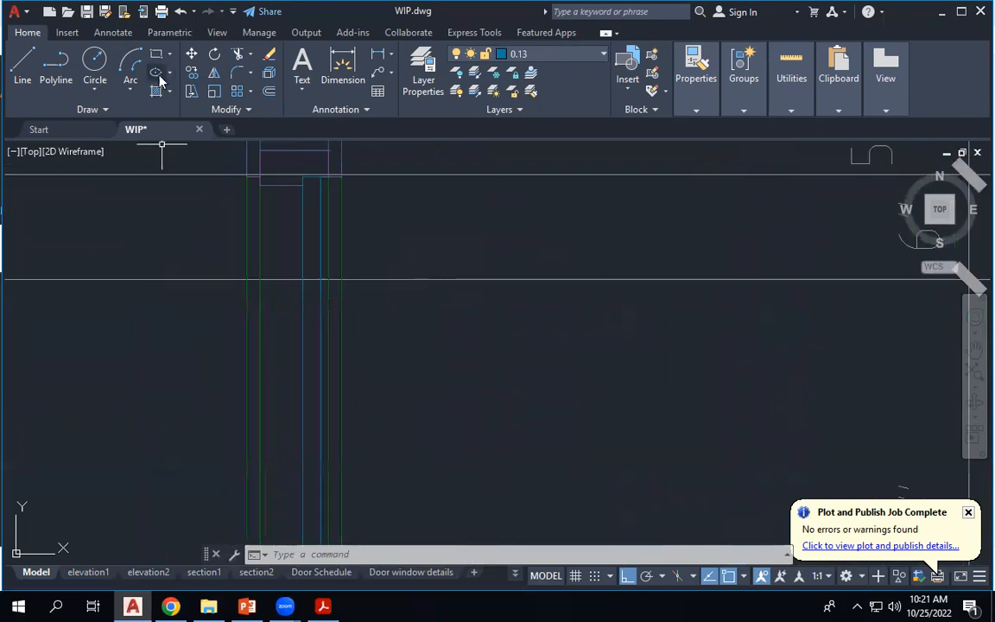
pyautogui.click(22, 67)
pyautogui.scroll(1, 299, 278)
pyautogui.click(301, 279)
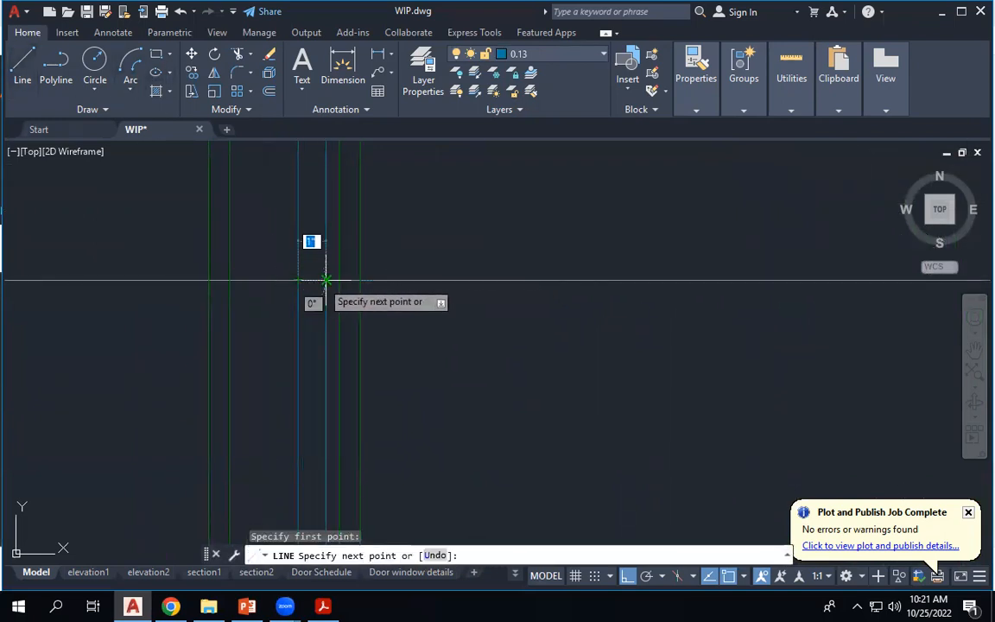
pyautogui.click(335, 280)
pyautogui.press('Return')
pyautogui.scroll(-2, 452, 200)
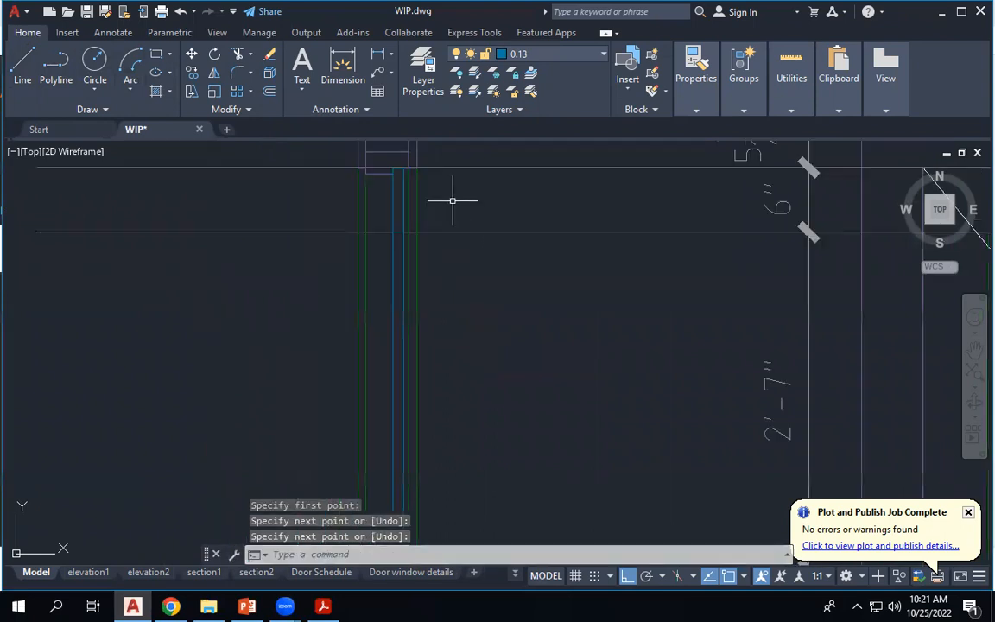
# Draw horizontal lines across the door leaf in section at the projection lines of the middle rail's upper and lower edges.
pyautogui.scroll(-3, 452, 200)
pyautogui.press('Return')
pyautogui.scroll(2, 432, 476)
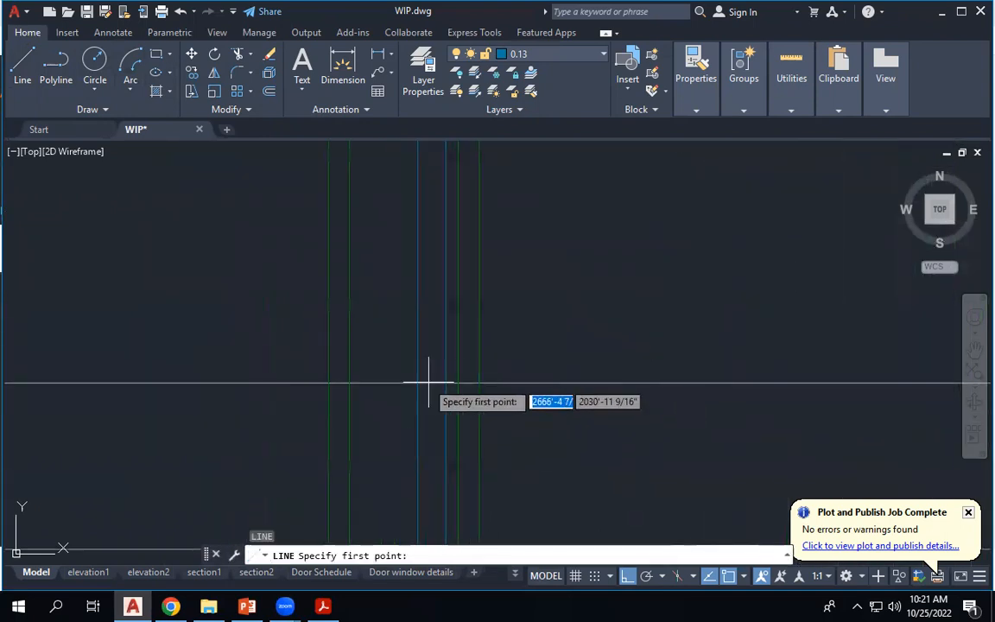
pyautogui.click(420, 381)
pyautogui.click(445, 382)
pyautogui.press('Return')
pyautogui.scroll(-2, 541, 330)
pyautogui.scroll(2, 516, 403)
pyautogui.press('Return')
pyautogui.click(450, 418)
pyautogui.click(479, 418)
pyautogui.press('Return')
# Draw a horizontal line across the door leaf at the projection line of the bottom rail's upper edge.
pyautogui.scroll(-3, 466, 356)
pyautogui.scroll(3, 483, 438)
pyautogui.press('Return')
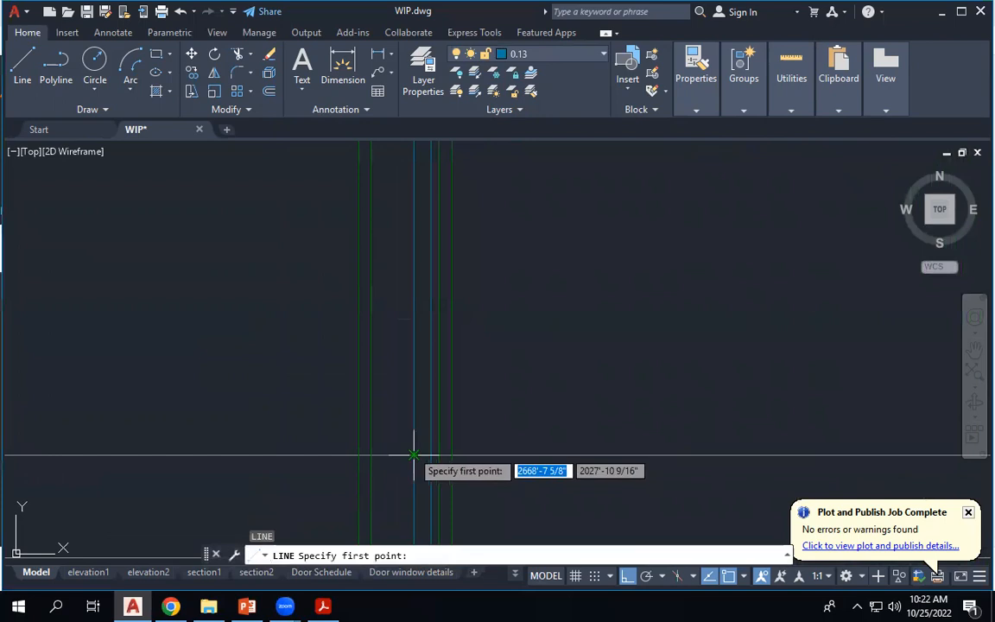
pyautogui.click(425, 454)
pyautogui.click(423, 438)
pyautogui.press('Return')
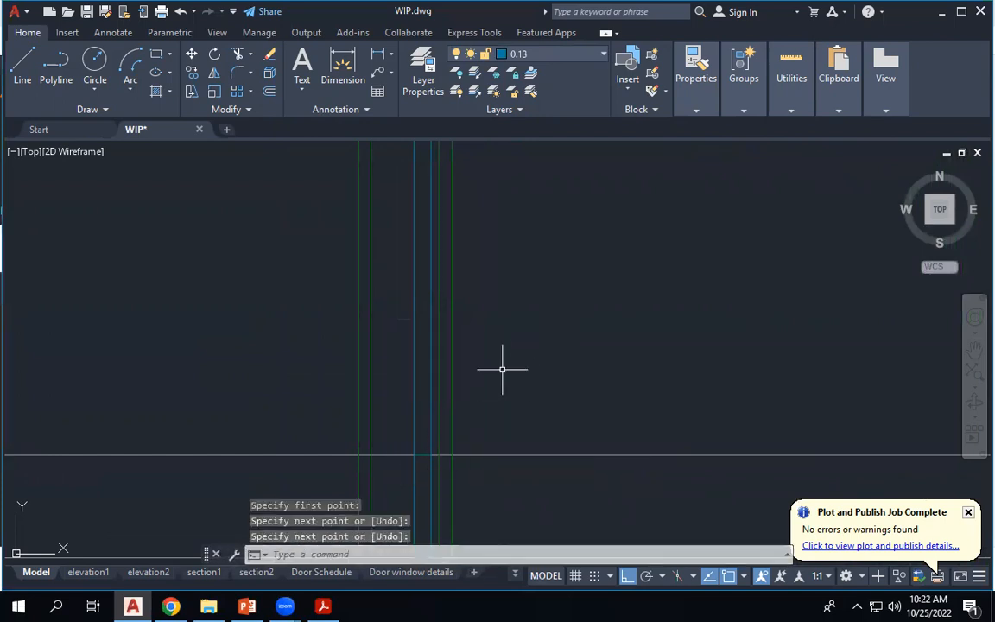
# Delete the horizontal projection lines running between the door elevation and the section, keeping the floor line.
pyautogui.scroll(-3, 507, 362)
pyautogui.click(480, 379)
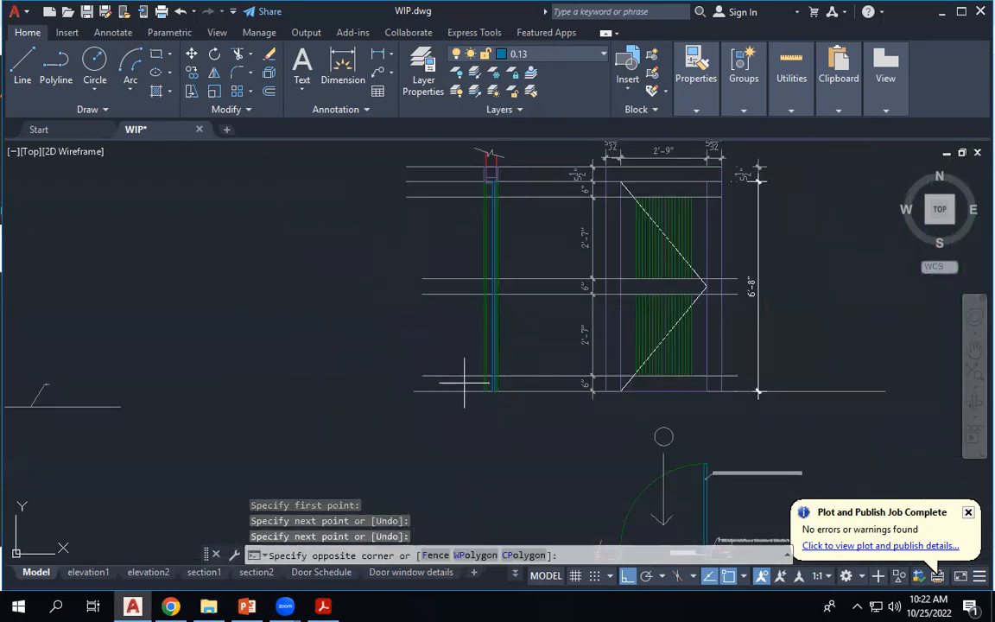
pyautogui.click(434, 158)
pyautogui.press('Delete')
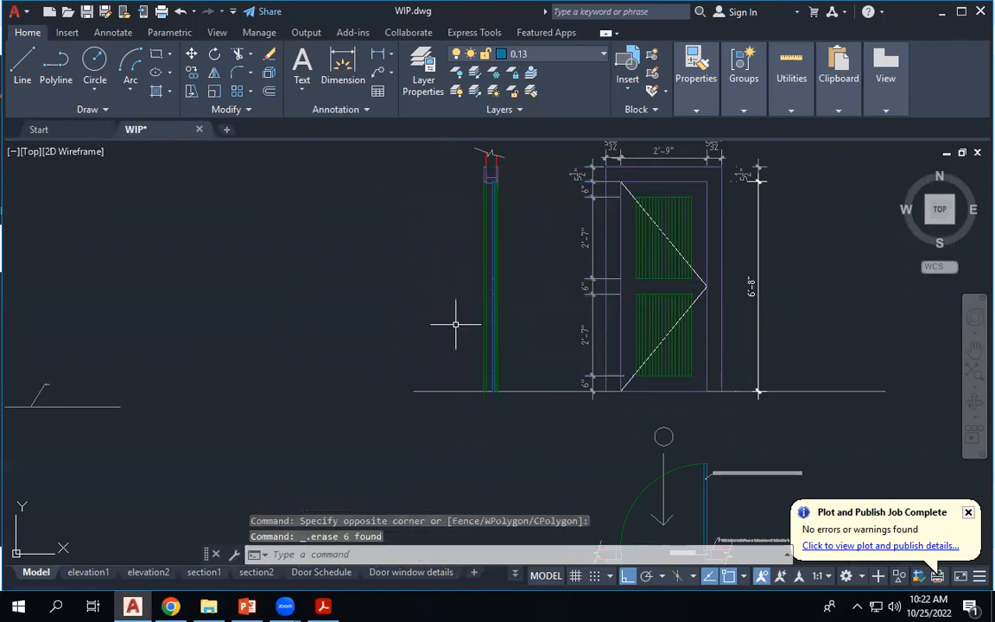
# Hatch the cut wall beside the left jamb of the D1 door plan with the ANSI31 pattern.
pyautogui.scroll(4, 490, 259)
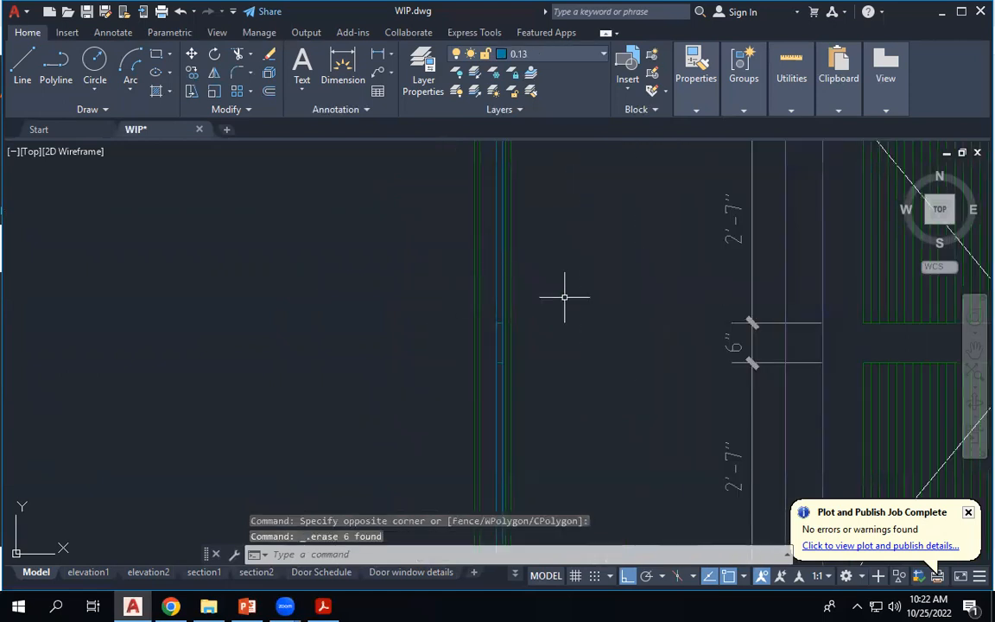
pyautogui.scroll(-4, 444, 210)
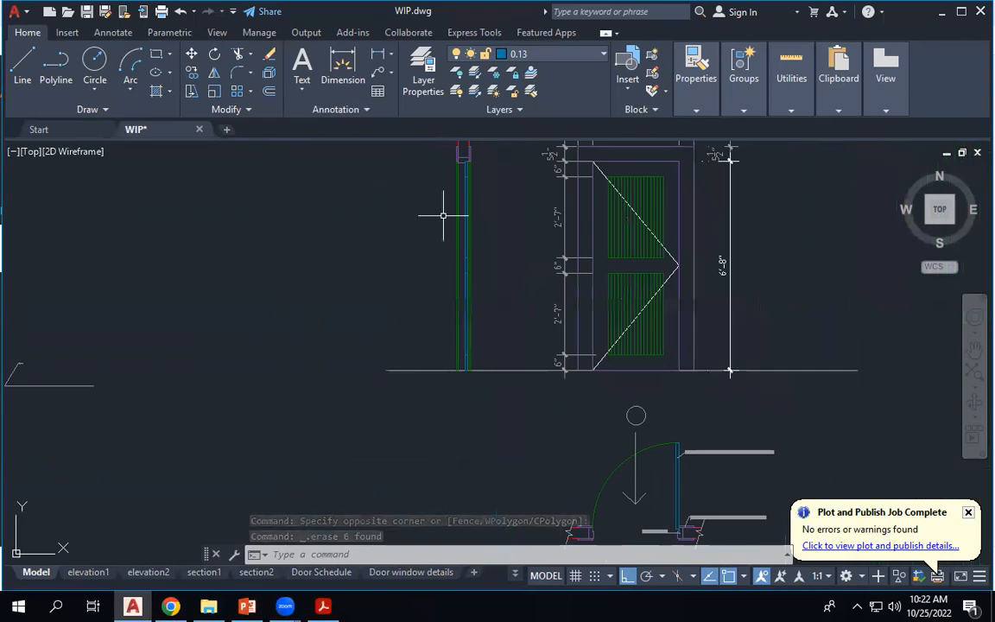
pyautogui.scroll(-4, 564, 266)
pyautogui.scroll(8, 577, 347)
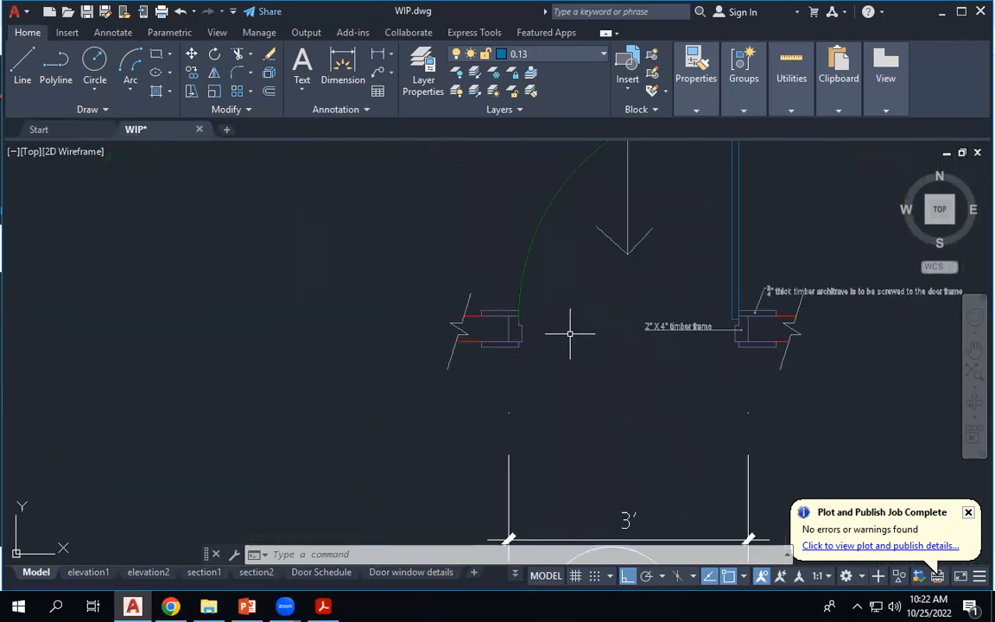
pyautogui.scroll(-5, 571, 332)
pyautogui.scroll(8, 596, 329)
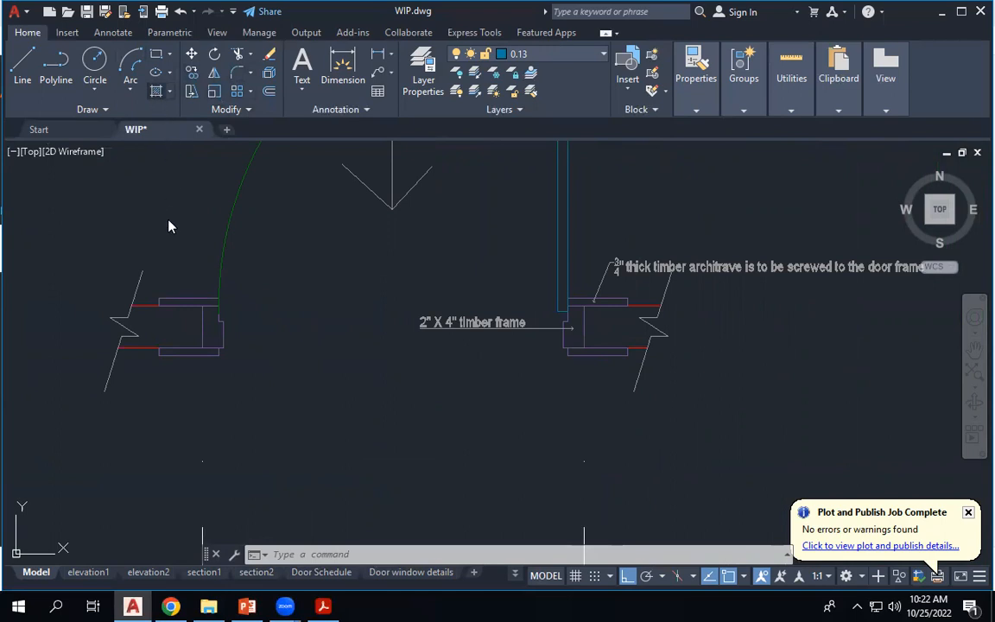
pyautogui.write('h')
pyautogui.press('Return')
pyautogui.click(169, 323)
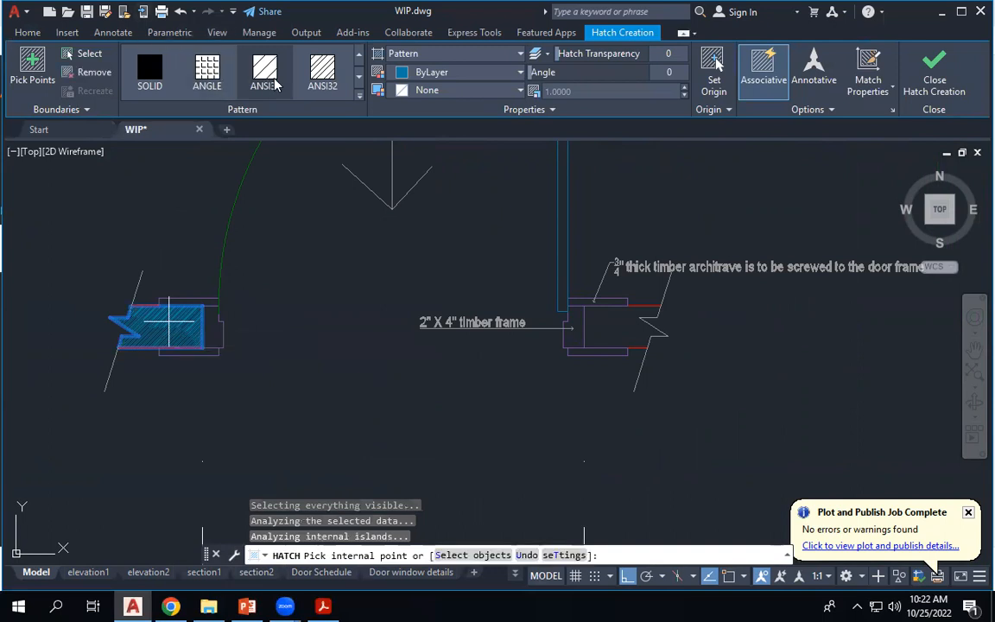
pyautogui.click(322, 69)
pyautogui.scroll(5, 160, 349)
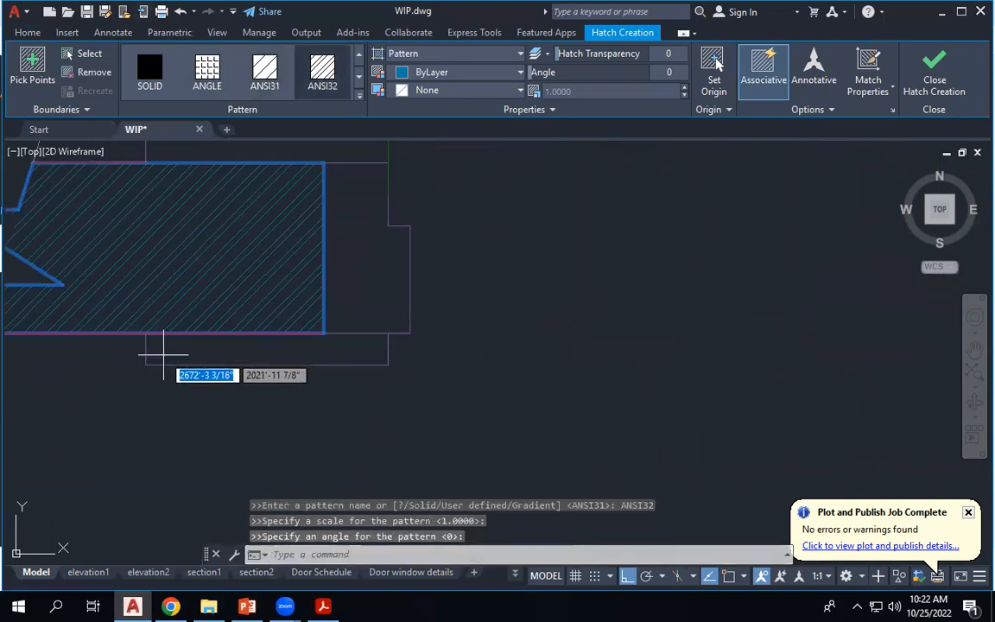
pyautogui.scroll(-2, 165, 349)
pyautogui.press('Return')
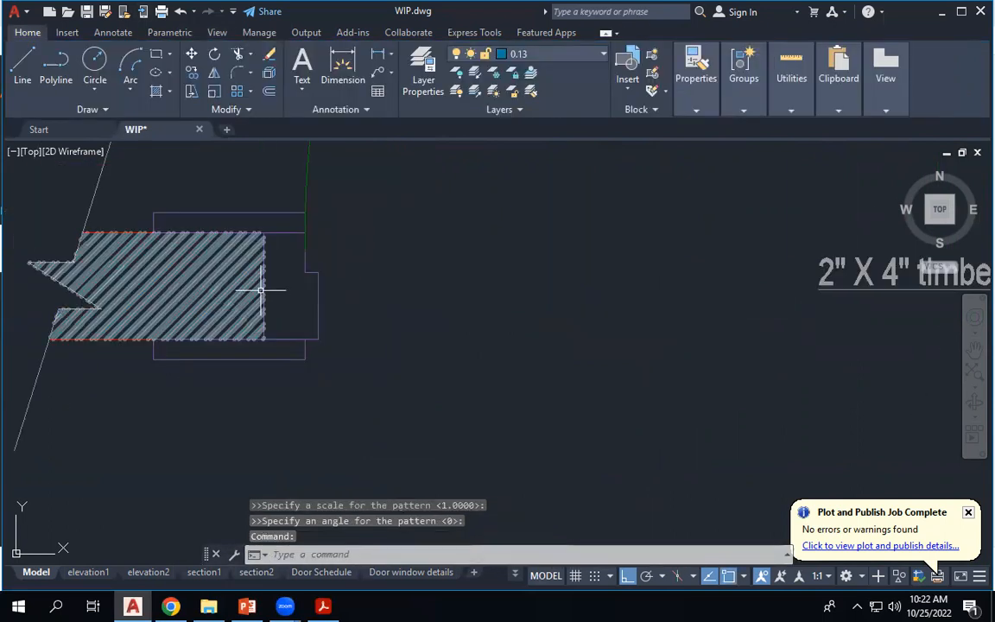
# Move the wall hatch beside the plan's left jamb to layer 0.0.
pyautogui.scroll(-4, 262, 289)
pyautogui.click(140, 277)
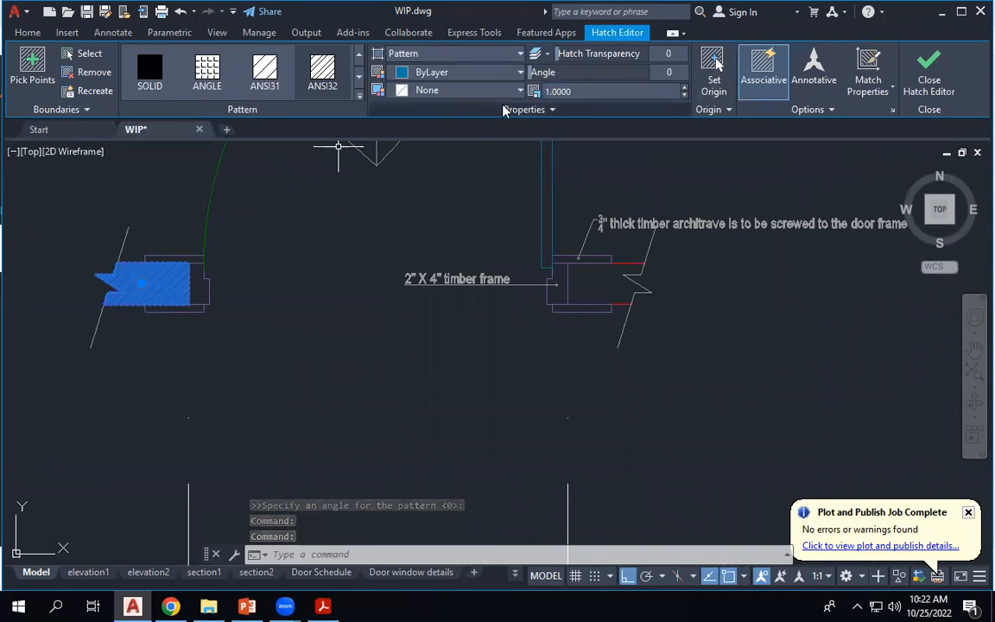
pyautogui.click(36, 31)
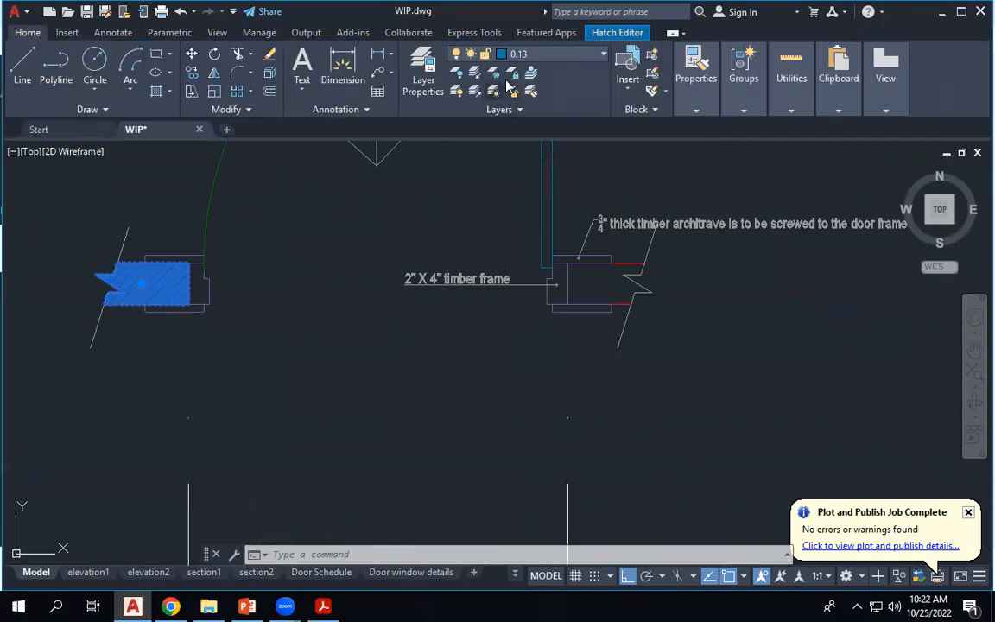
pyautogui.click(559, 55)
pyautogui.click(559, 54)
pyautogui.click(560, 54)
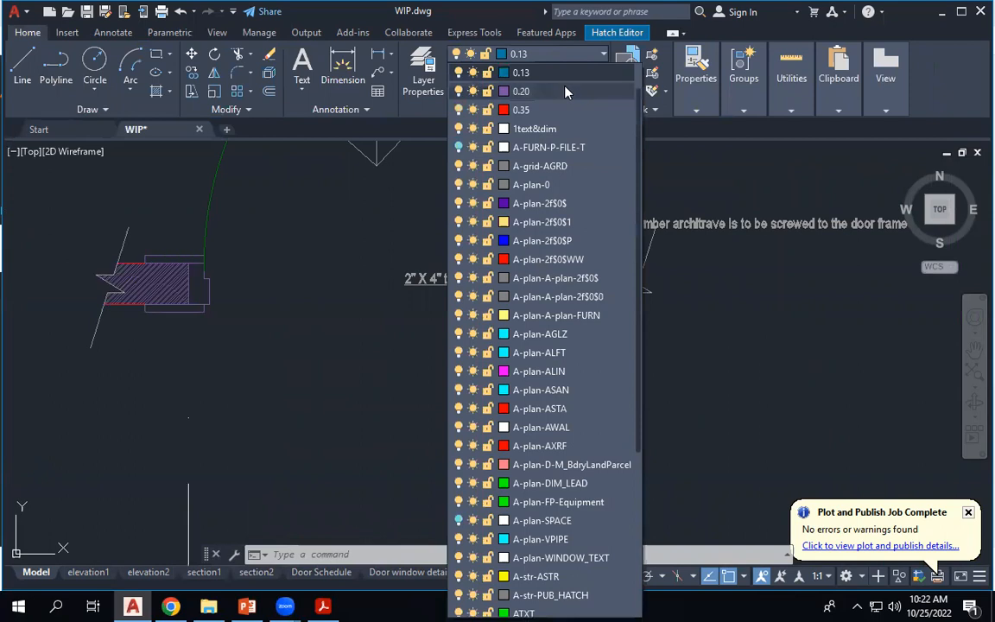
pyautogui.scroll(1, 544, 86)
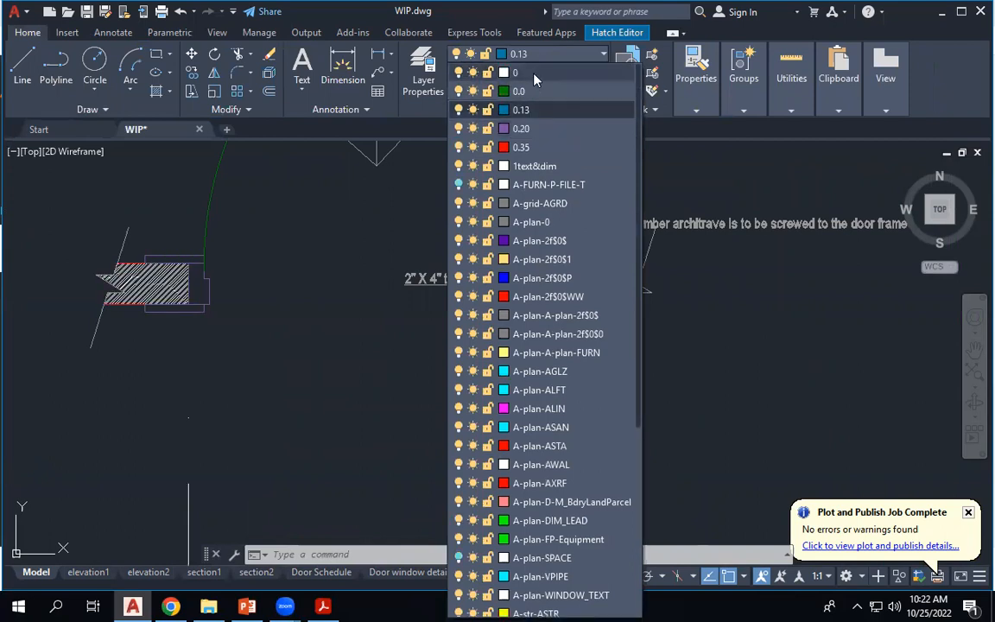
pyautogui.click(539, 92)
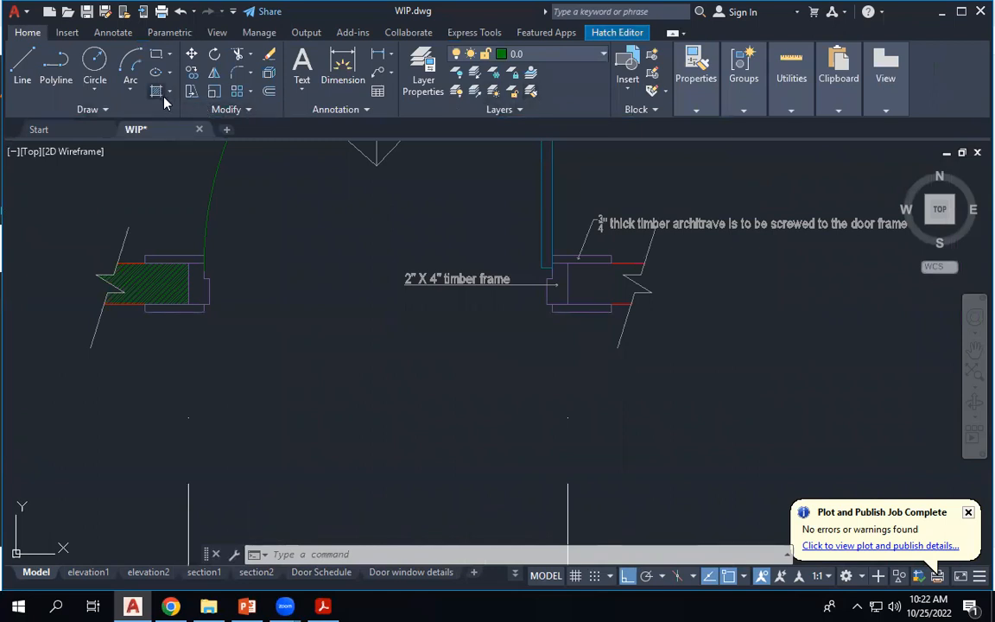
# Hatch the cut wall beside the right jamb of the door plan with the ANSI31 pattern.
pyautogui.write('h')
pyautogui.press('Return')
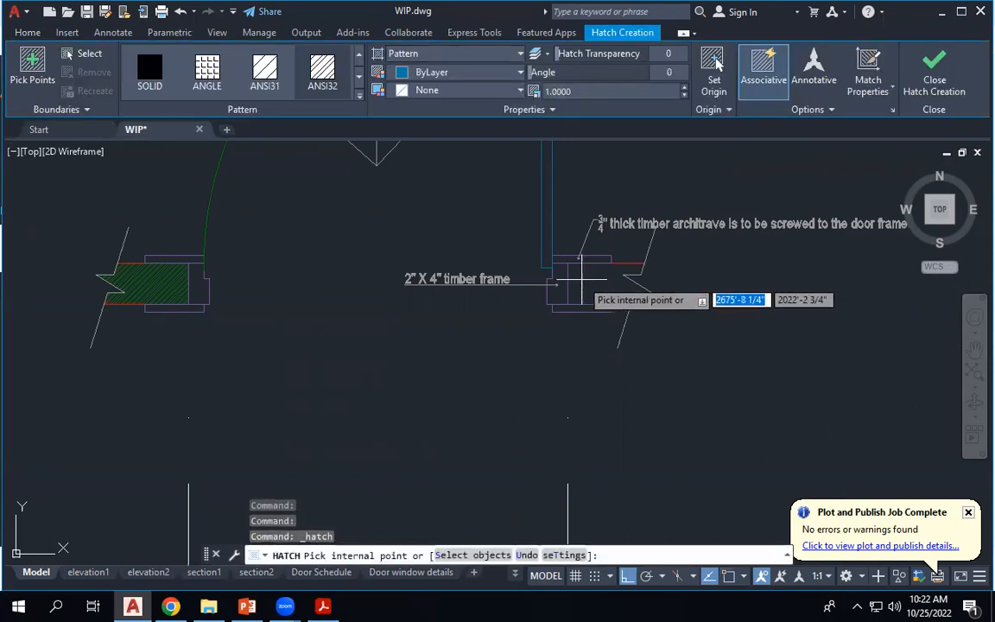
pyautogui.press('Return')
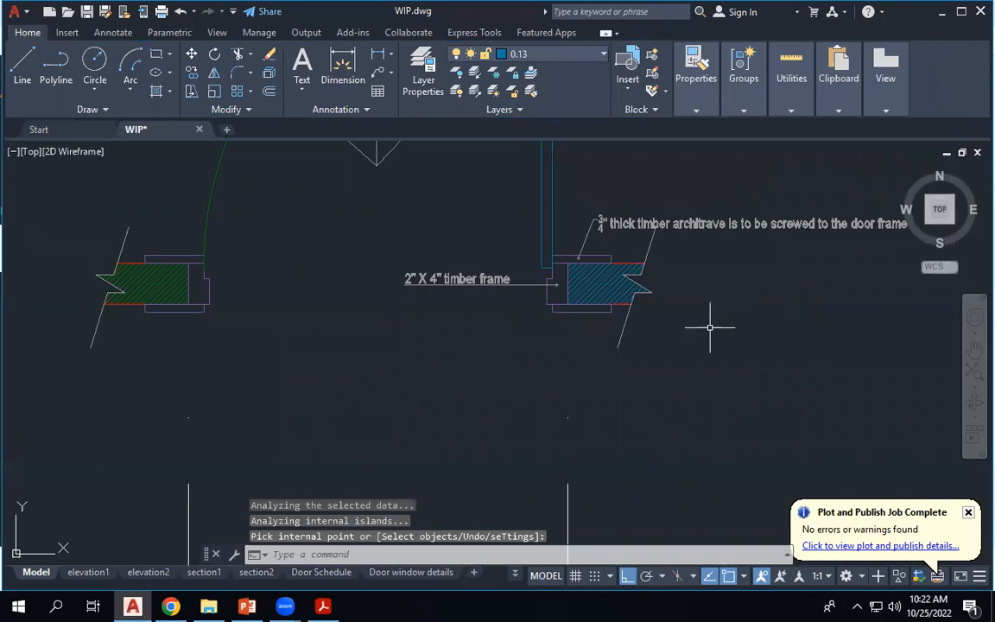
pyautogui.press('Escape')
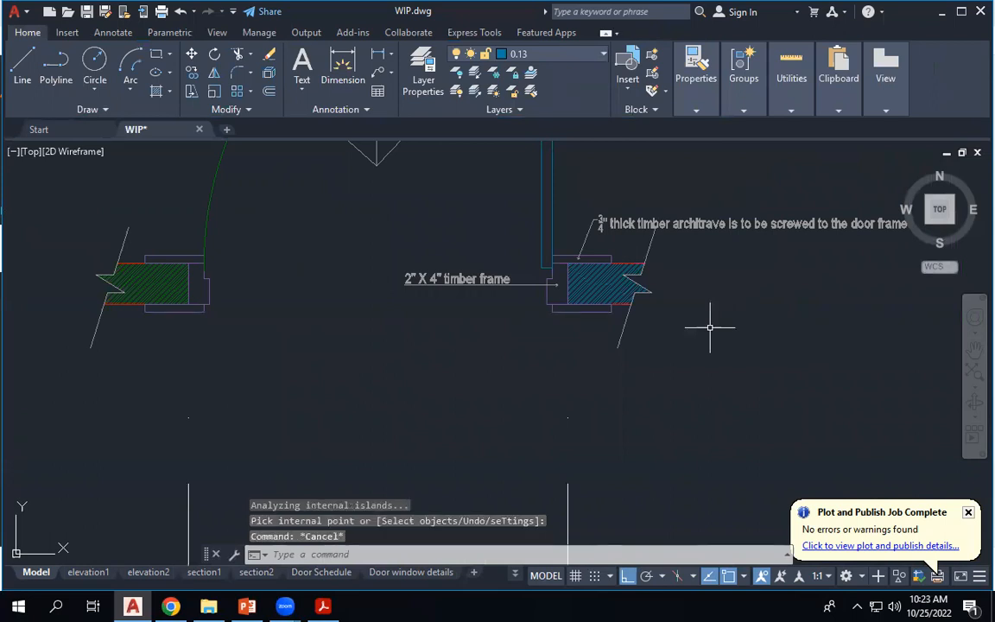
# Hatch the cut wall above the head frame in the door section with the ANSI31 pattern.
pyautogui.scroll(-10, 657, 406)
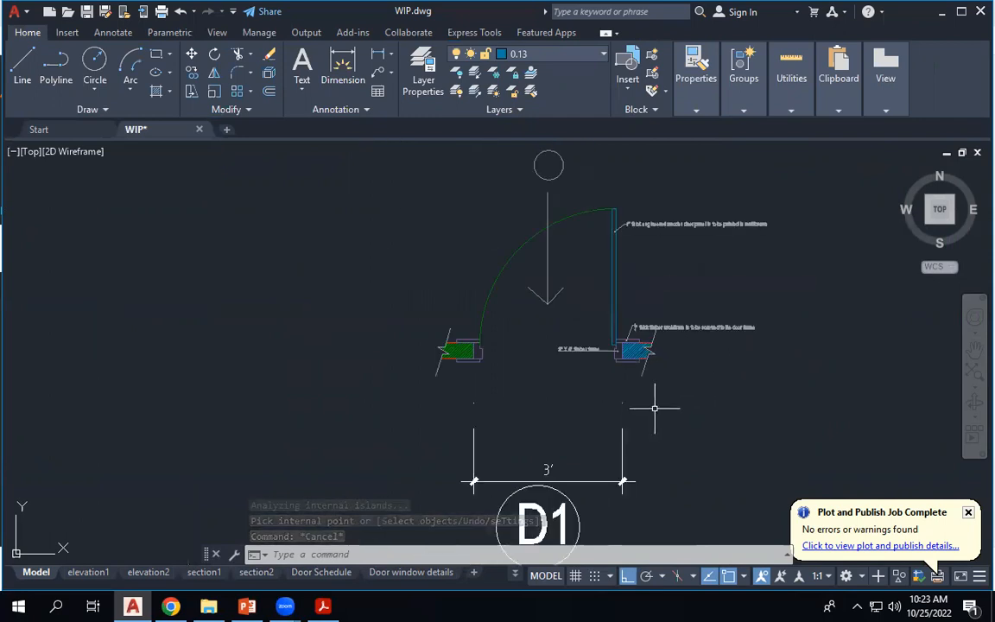
pyautogui.scroll(10, 535, 242)
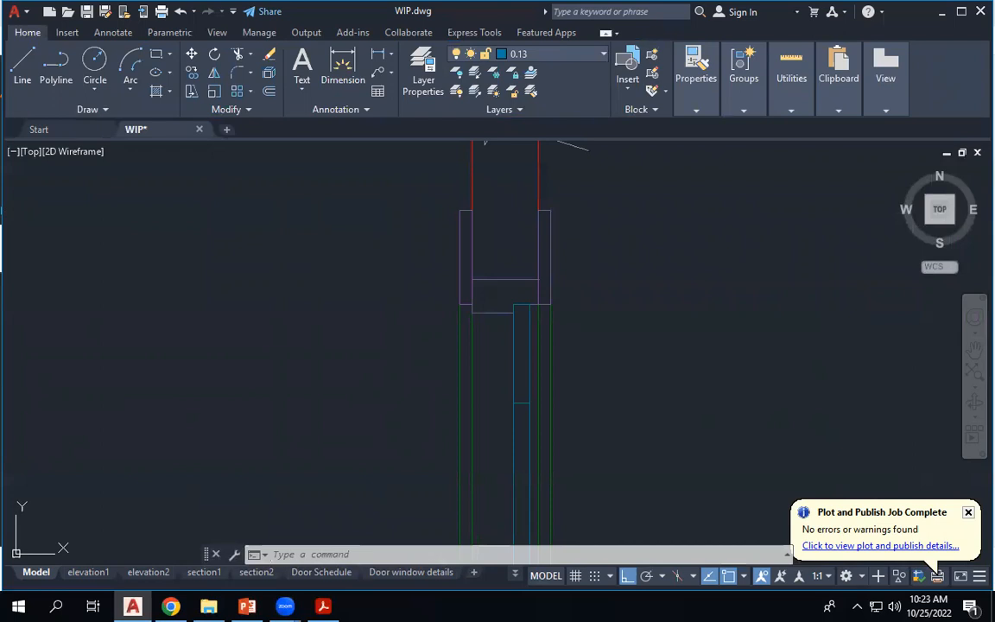
pyautogui.write('h')
pyautogui.press('Return')
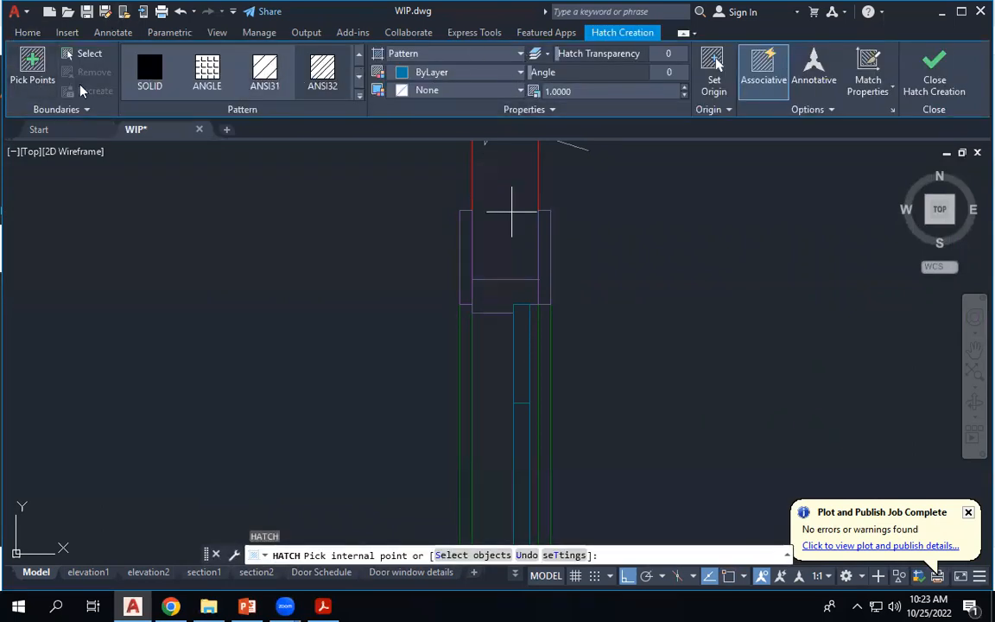
pyautogui.click(515, 197)
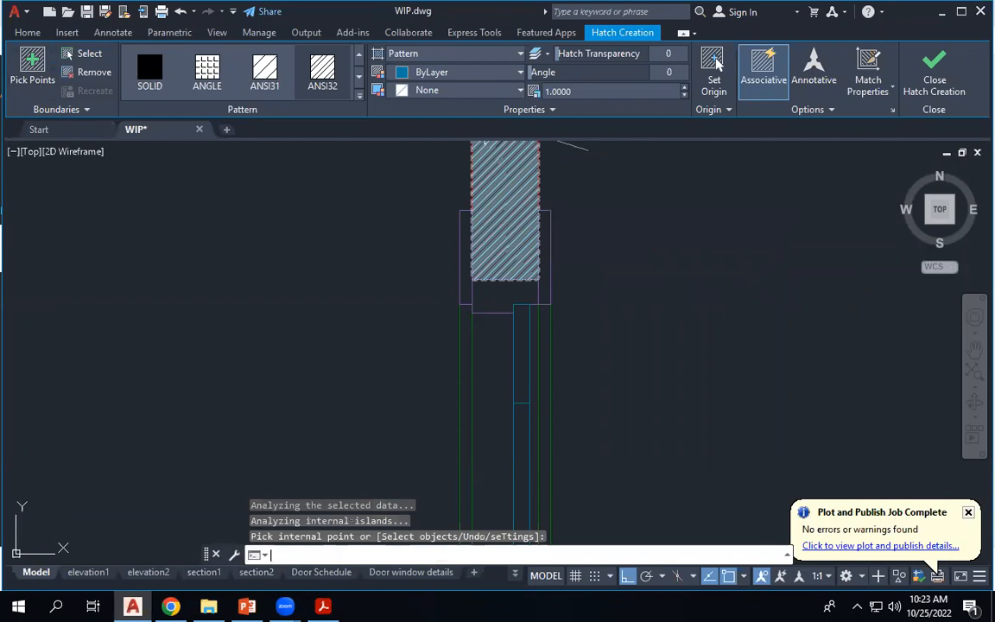
pyautogui.press('Return')
pyautogui.scroll(-4, 387, 235)
pyautogui.press('Escape')
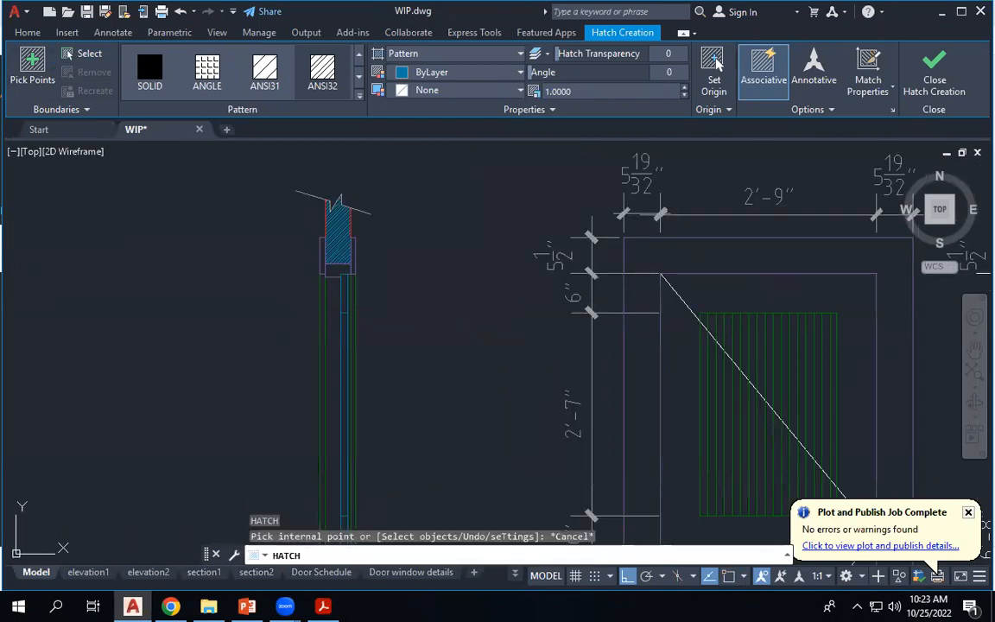
# Move the section's wall hatch and the hatch beside the plan's right jamb to layer 0.0.
pyautogui.click(337, 229)
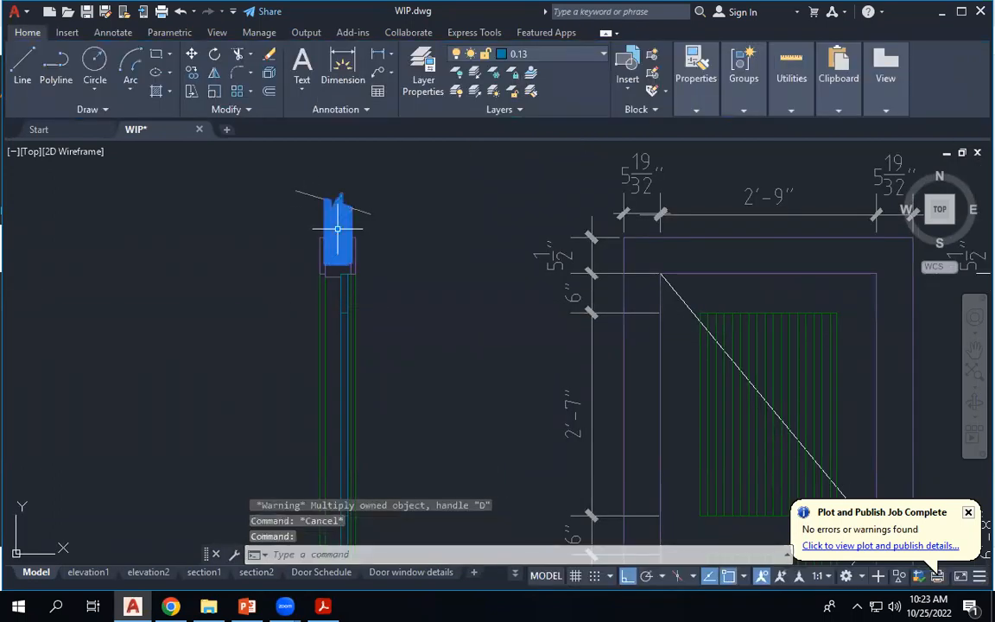
pyautogui.scroll(-2, 407, 183)
pyautogui.scroll(-2, 562, 432)
pyautogui.scroll(5, 590, 515)
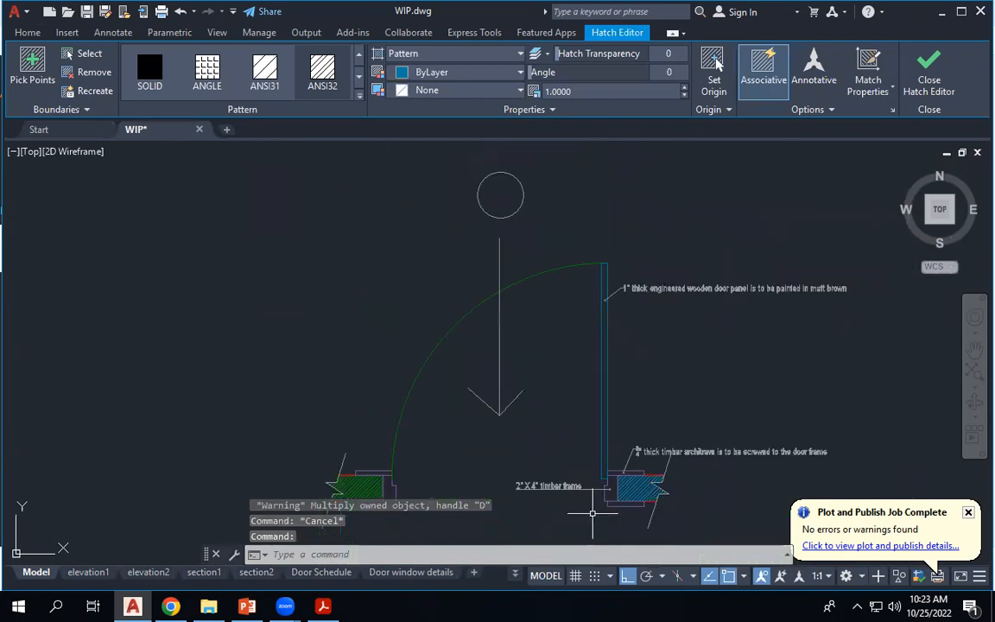
pyautogui.click(630, 488)
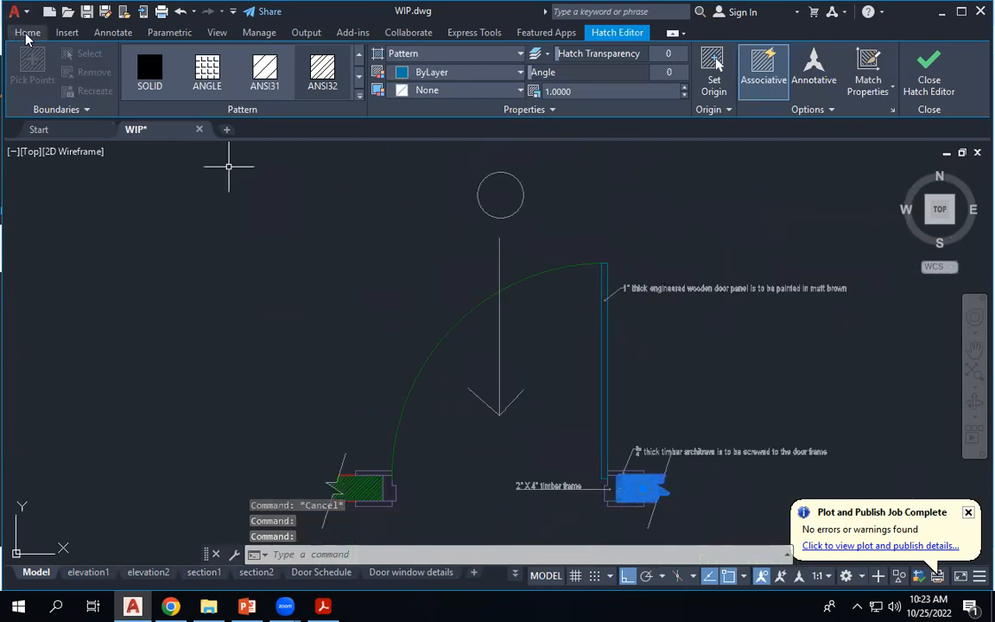
pyautogui.click(27, 32)
pyautogui.click(521, 51)
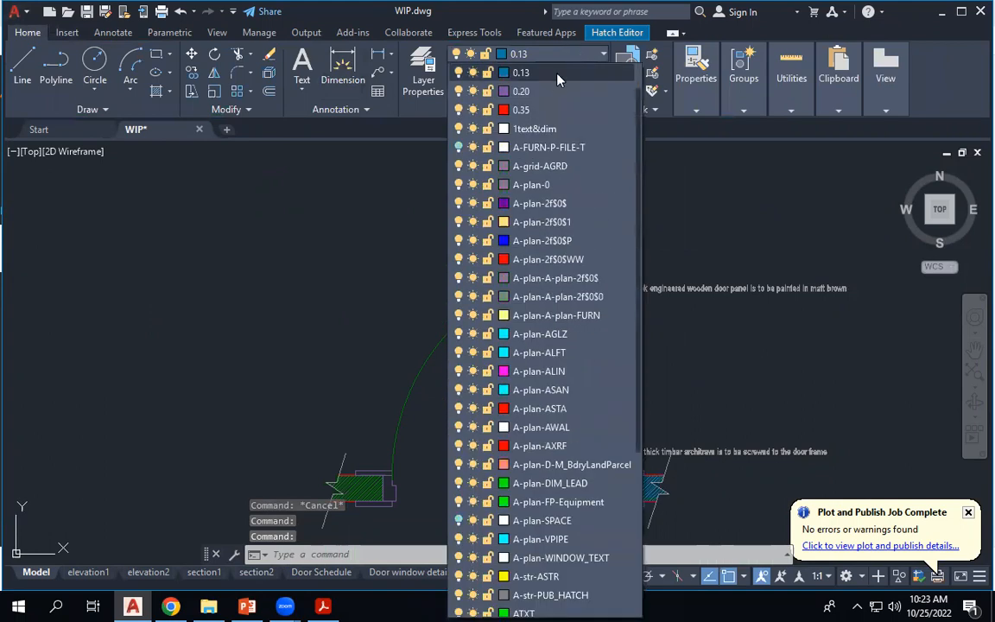
pyautogui.scroll(1, 556, 79)
pyautogui.click(536, 93)
pyautogui.press('Escape')
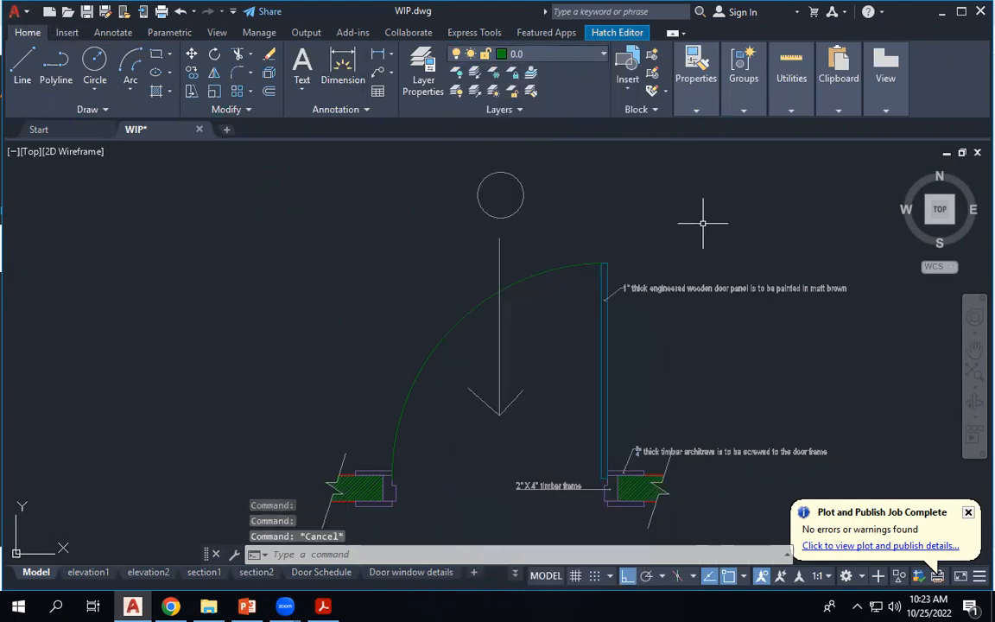
pyautogui.press('Escape')
# Set the scale of the wall hatch beside the plan's right jamb to 5.
pyautogui.scroll(-5, 703, 222)
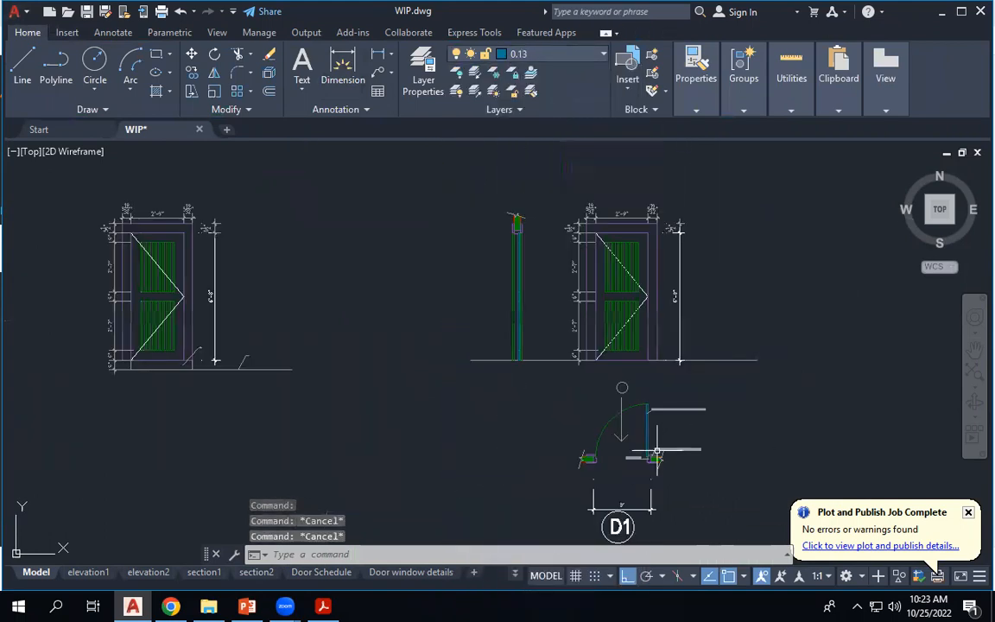
pyautogui.scroll(6, 657, 453)
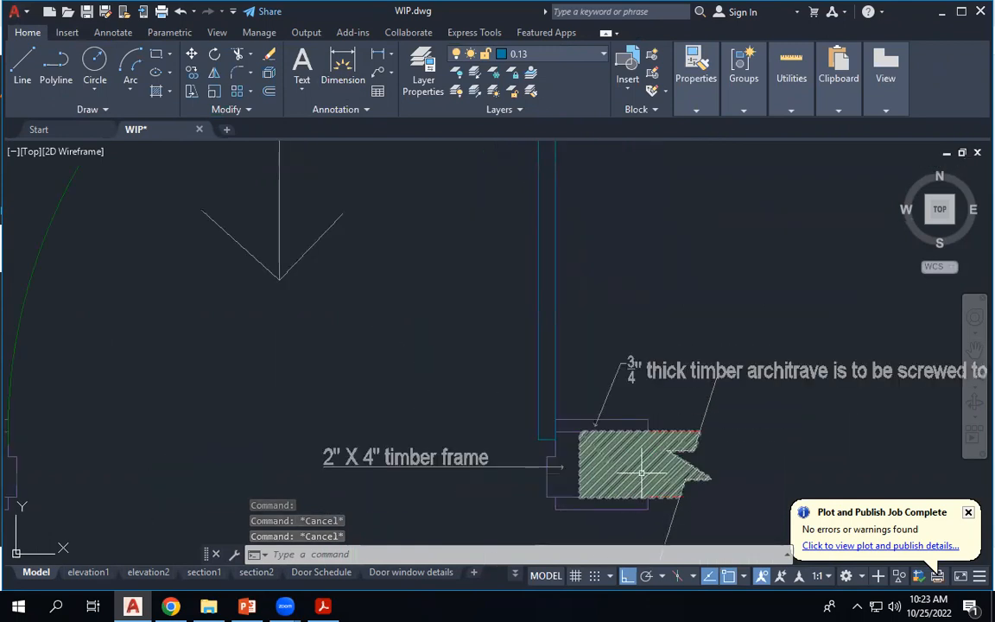
pyautogui.click(643, 474)
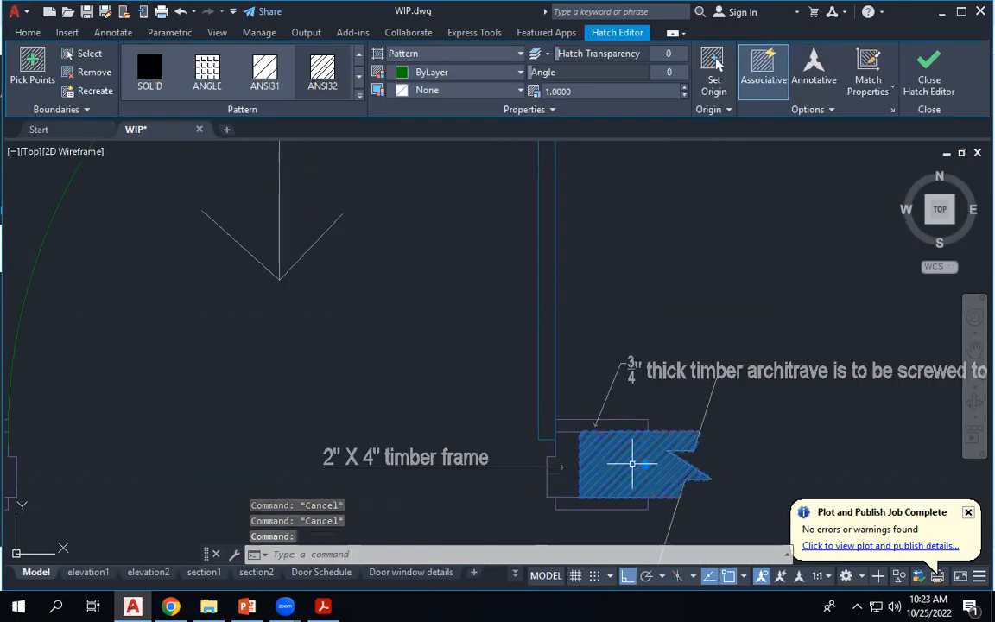
pyautogui.click(587, 95)
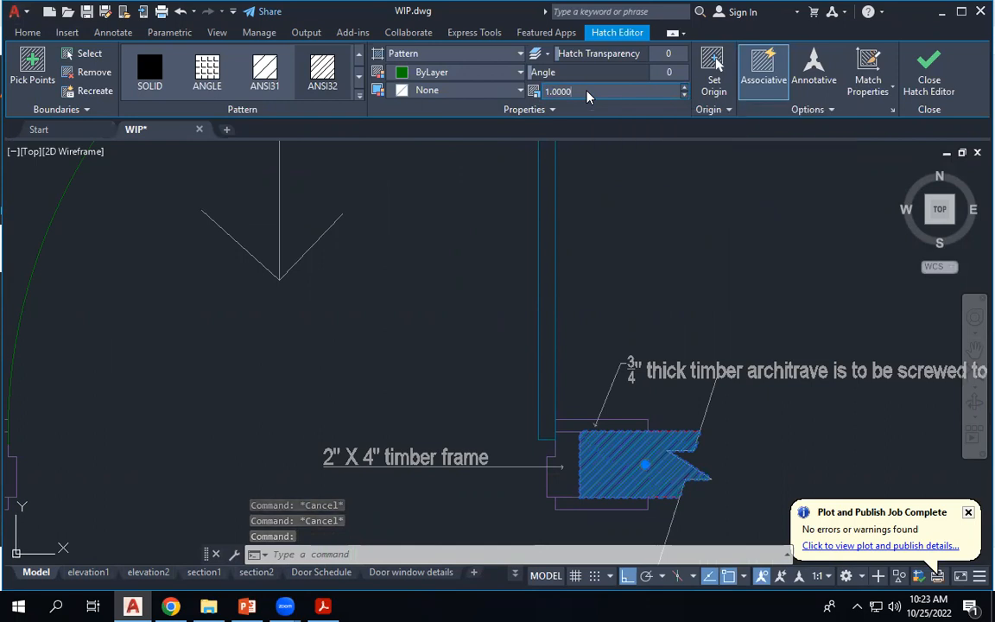
pyautogui.write('5')
pyautogui.press('Return')
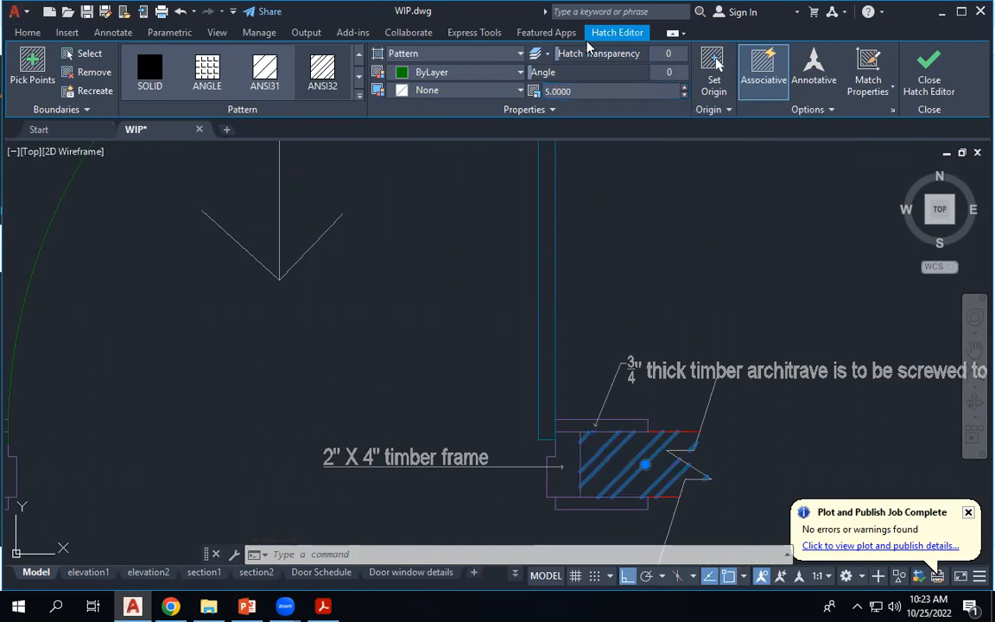
# Set the scale of the wall hatch beside the plan's right jamb to 3.
pyautogui.click(593, 93)
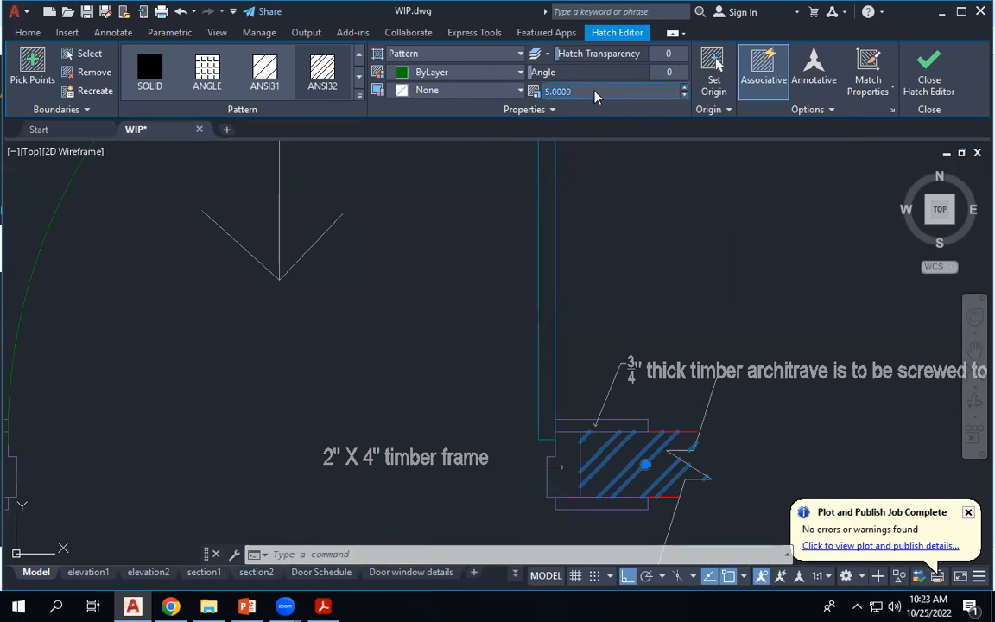
pyautogui.write('3')
pyautogui.press('Return')
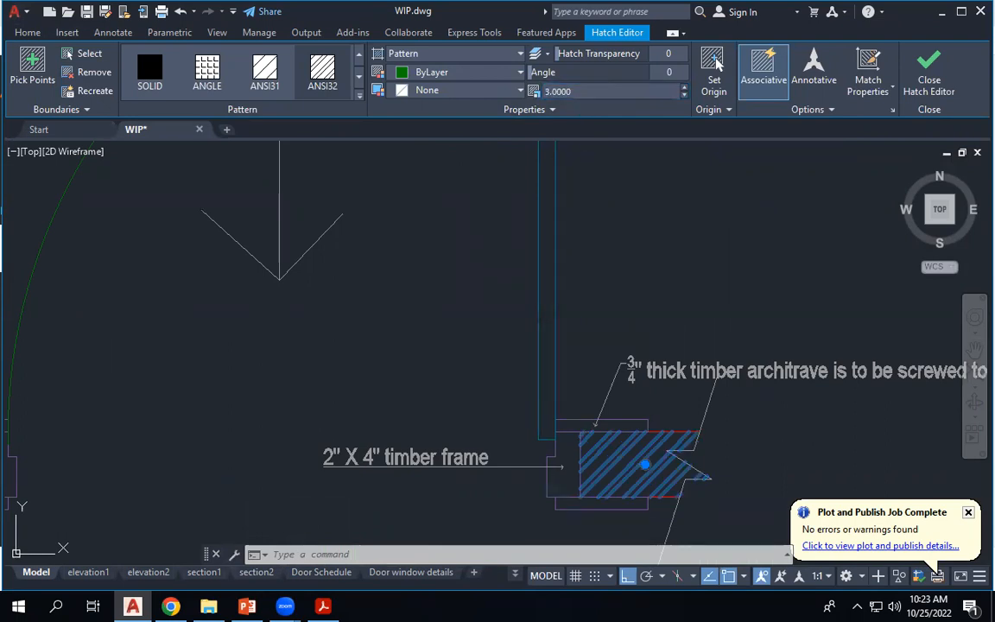
pyautogui.press('Escape')
pyautogui.scroll(-2, 670, 240)
pyautogui.write('ma')
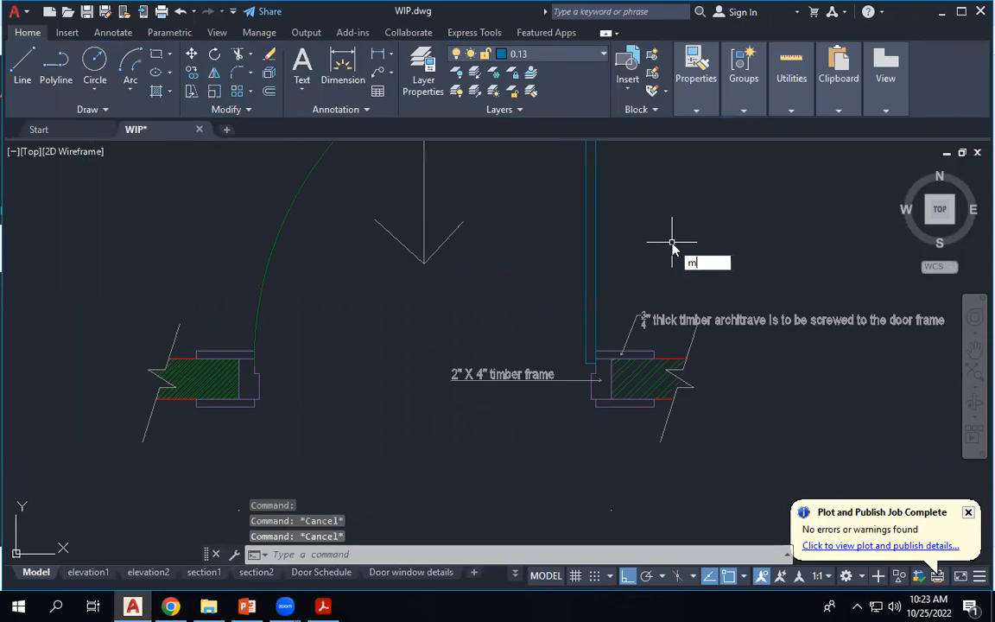
pyautogui.press('Return')
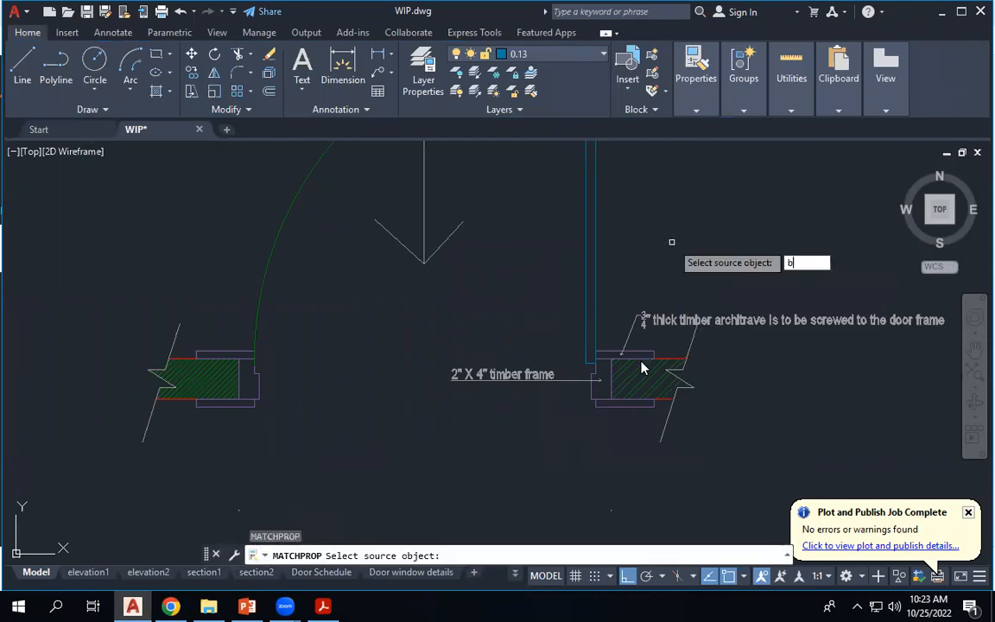
pyautogui.press('Escape')
pyautogui.press('Escape')
pyautogui.press('Escape')
# Match the wall hatches beside the plan's left jamb and above the section's head frame to the right jamb's hatch.
pyautogui.write('mat')
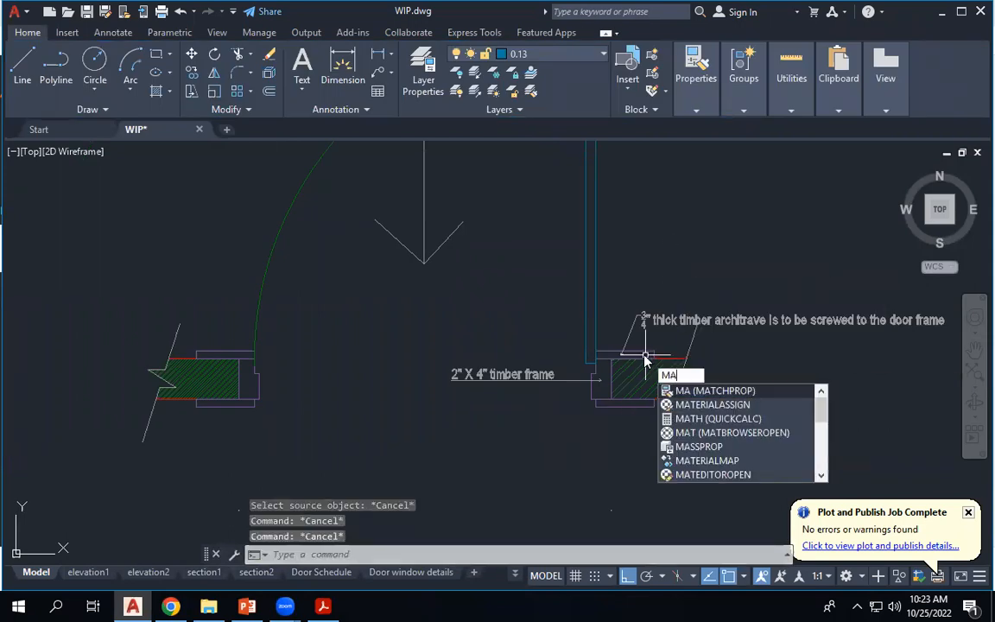
pyautogui.click(702, 404)
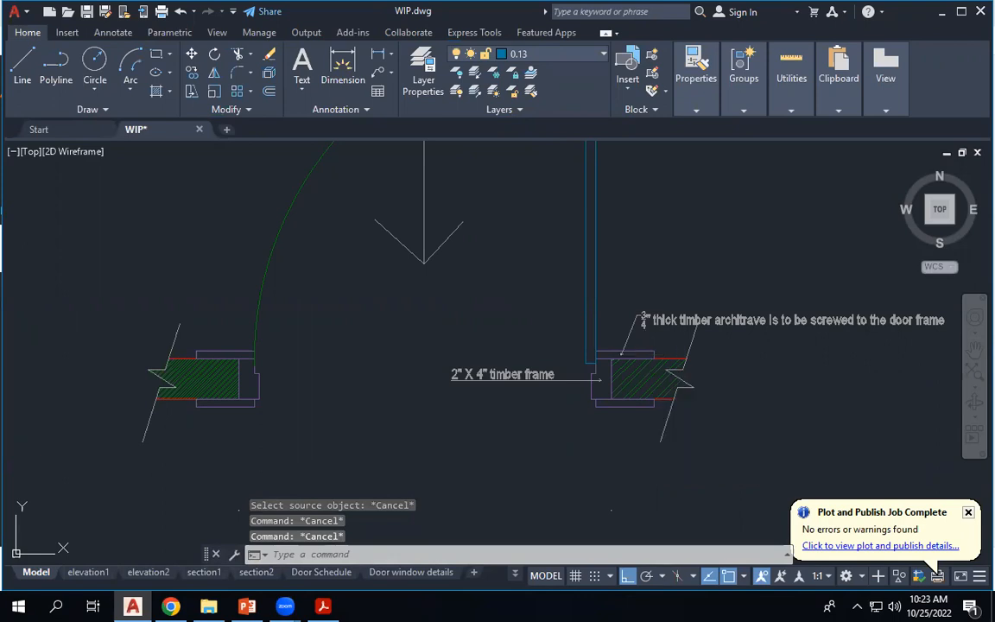
pyautogui.click(644, 381)
pyautogui.scroll(-6, 285, 396)
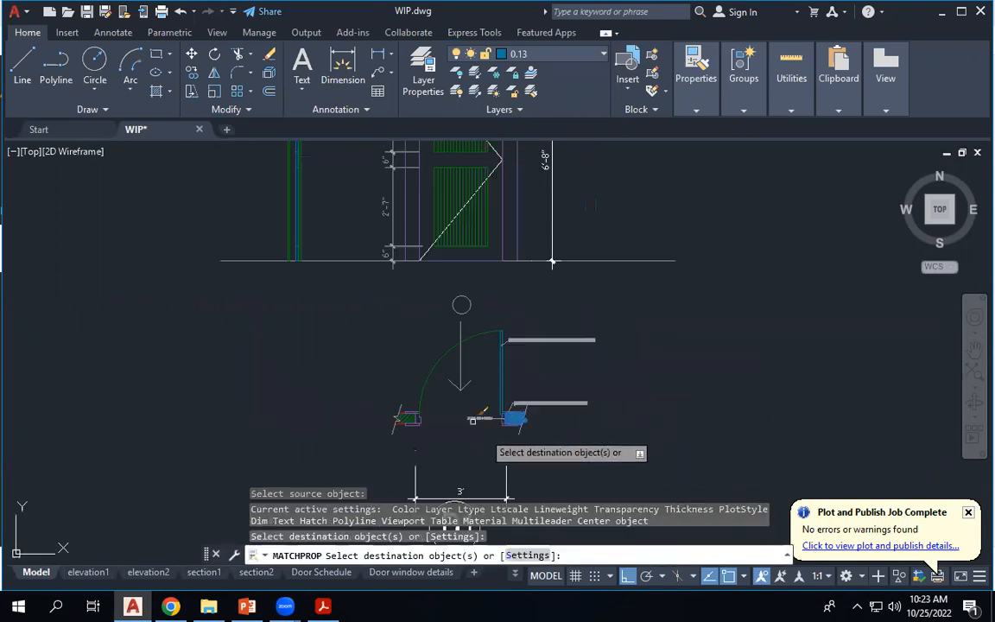
pyautogui.scroll(4, 393, 259)
pyautogui.scroll(5, 321, 302)
pyautogui.click(359, 292)
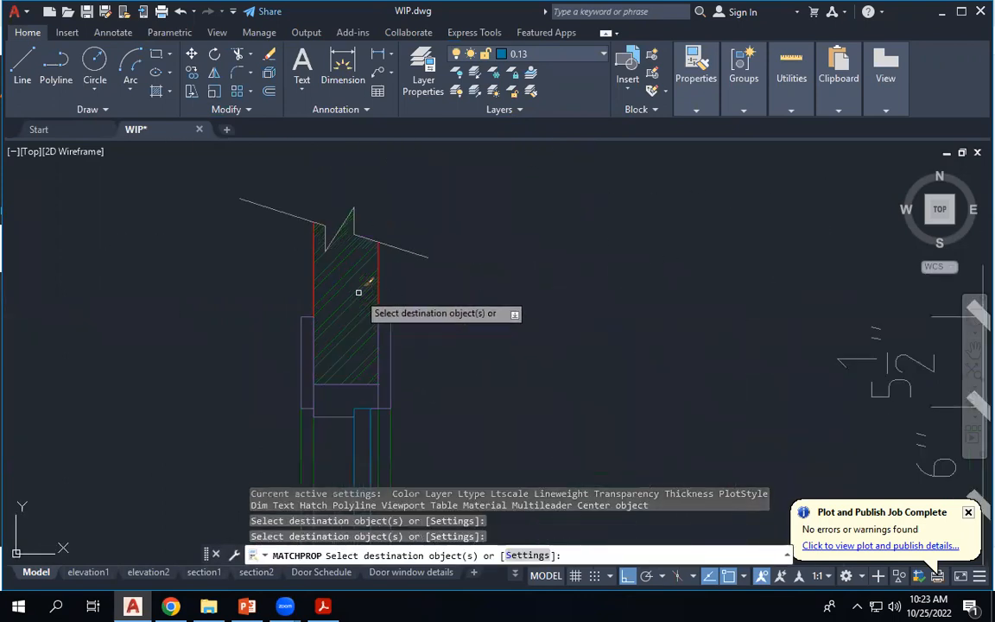
pyautogui.press('Escape')
# Copy the elevation's left vertical dimension chain horizontally along the floor line to the left side of the door section.
pyautogui.scroll(-3, 450, 263)
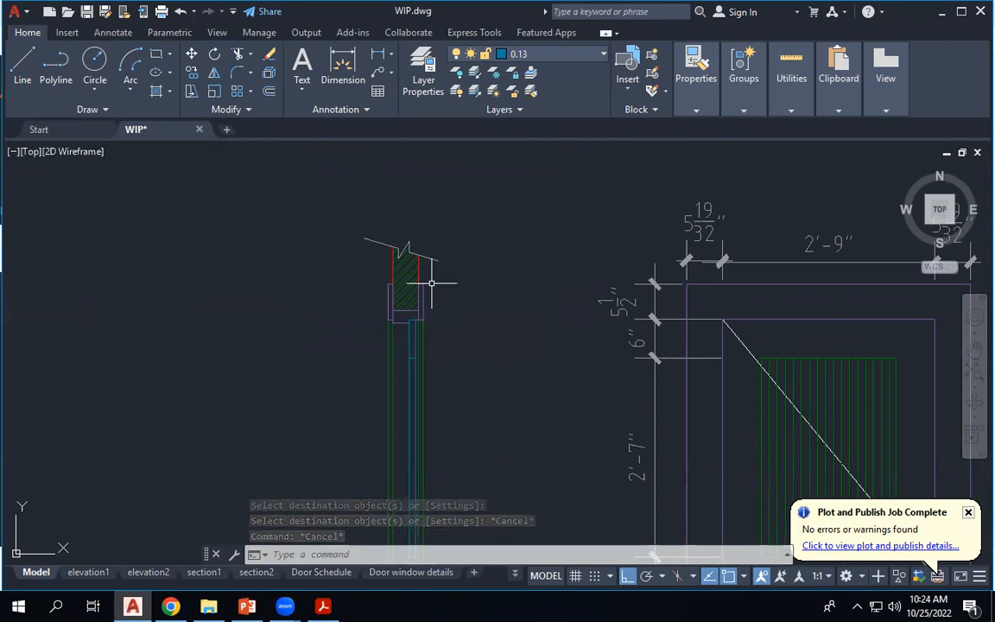
pyautogui.scroll(-5, 461, 255)
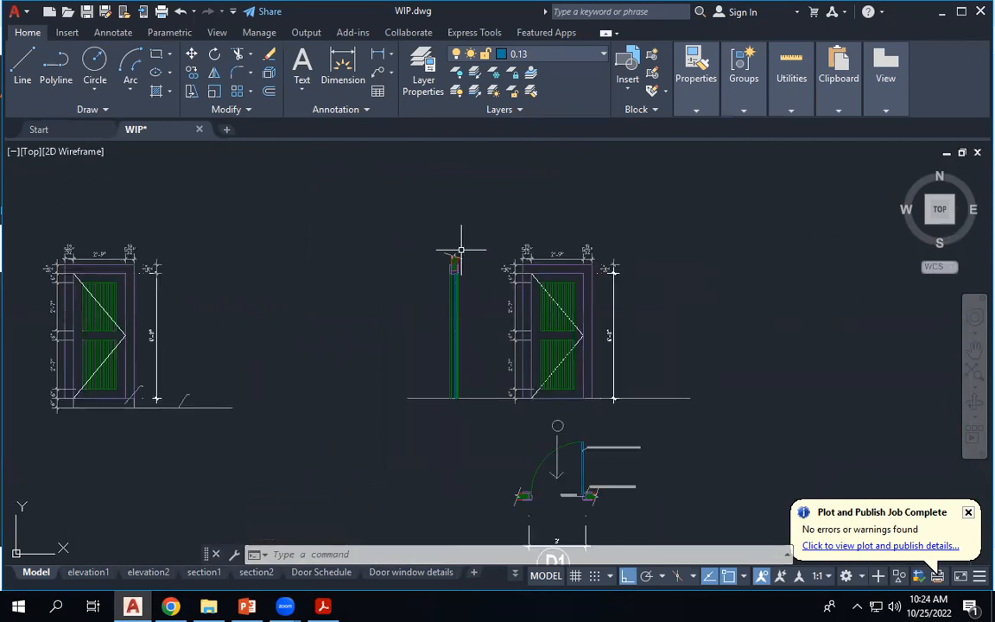
pyautogui.scroll(5, 484, 304)
pyautogui.scroll(-3, 526, 377)
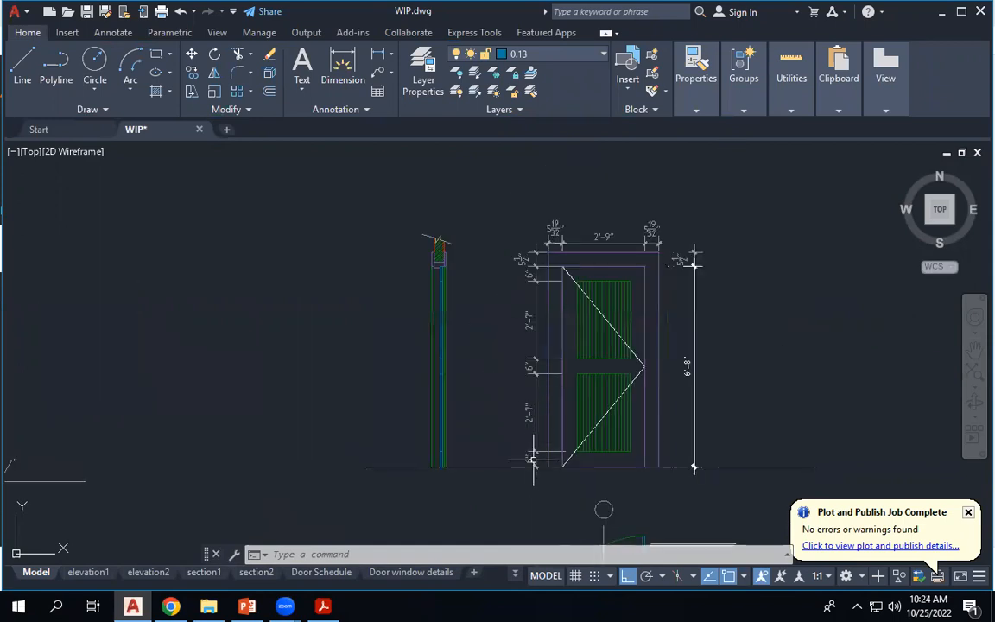
pyautogui.click(534, 413)
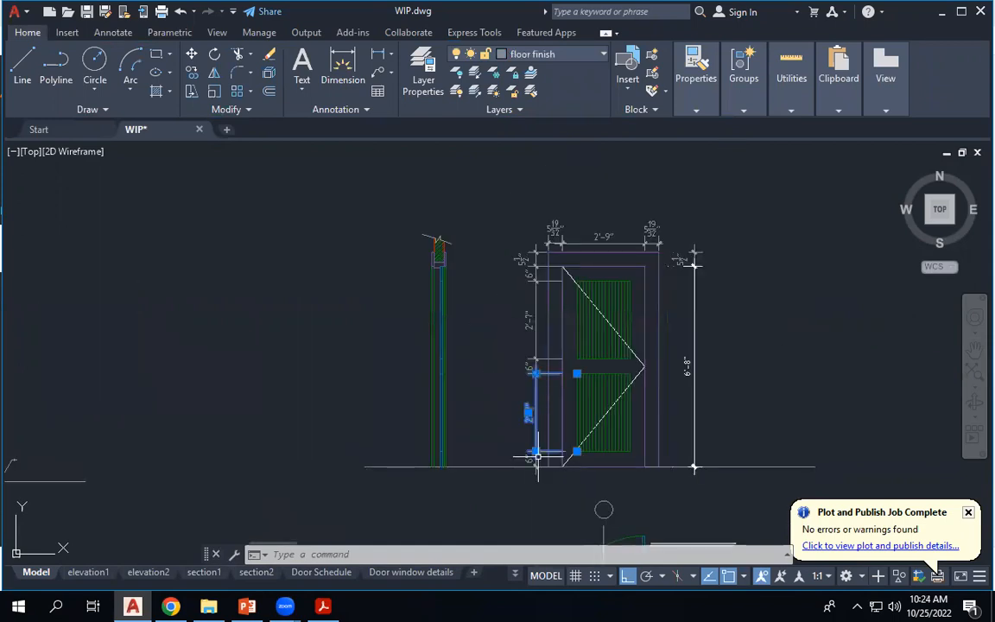
pyautogui.click(506, 243)
pyautogui.click(586, 500)
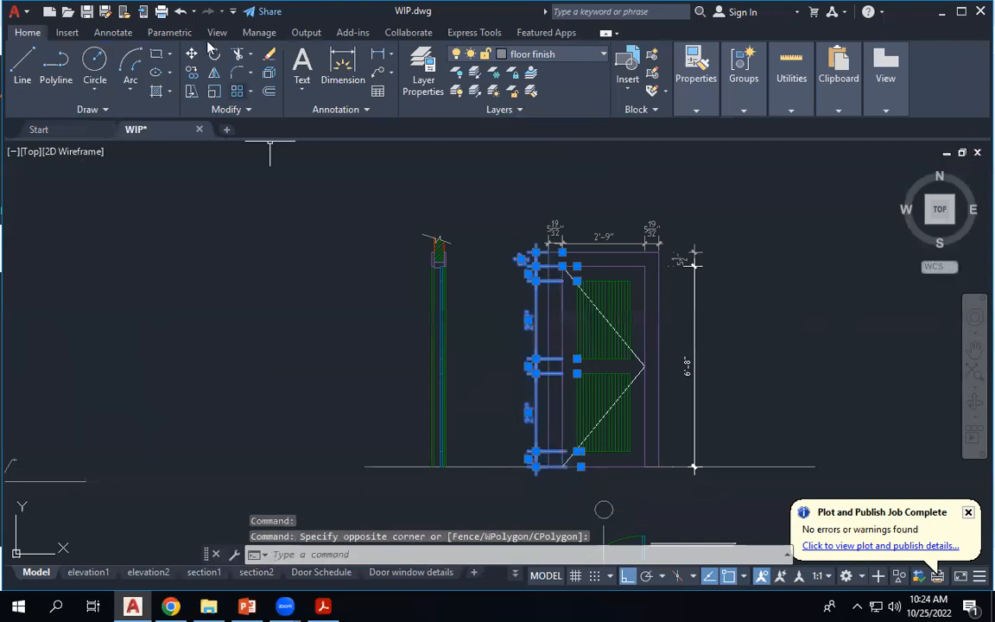
pyautogui.click(191, 73)
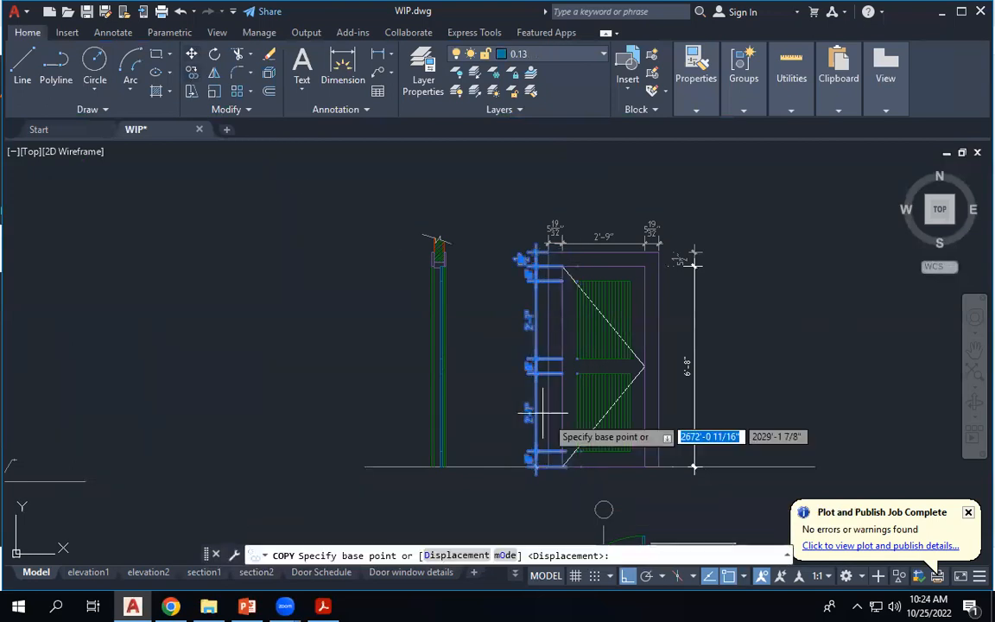
pyautogui.click(581, 466)
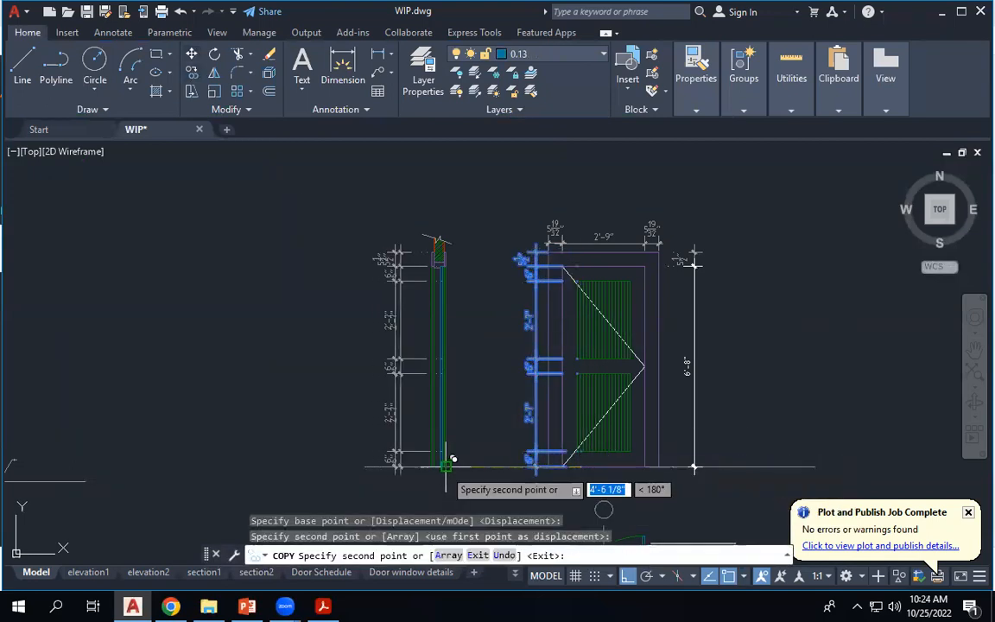
pyautogui.press('Escape')
pyautogui.press('Escape')
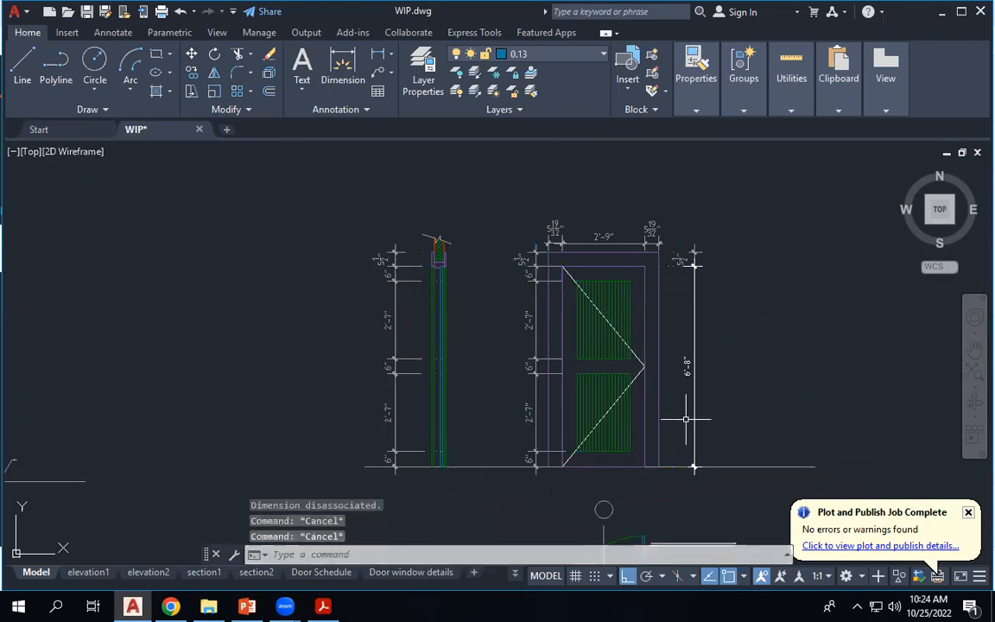
# Copy the elevation's 6'-8" overall door height dimension horizontally to the right side of the door section.
pyautogui.click(686, 363)
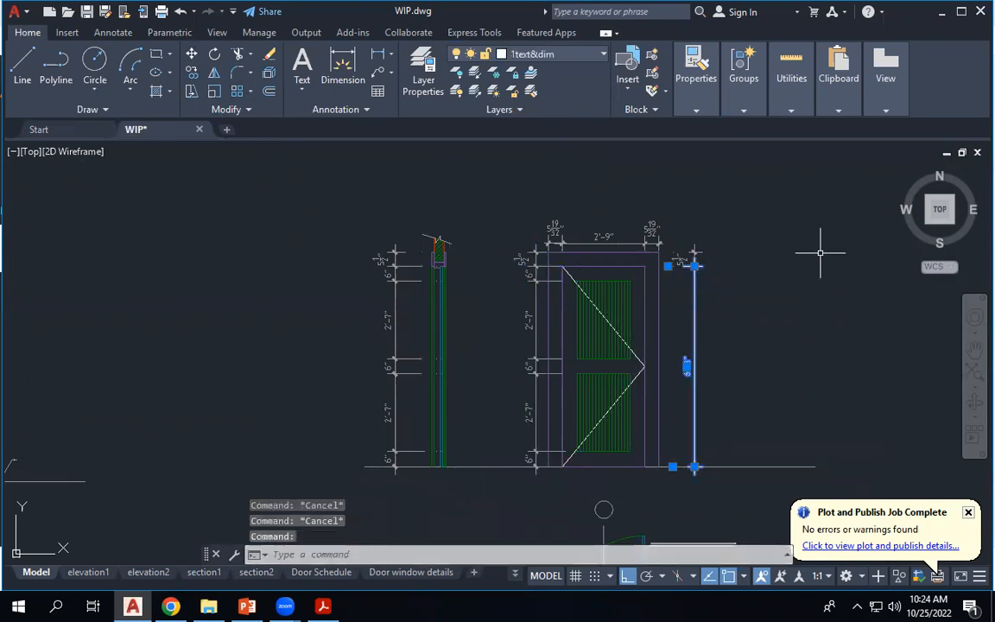
pyautogui.click(192, 74)
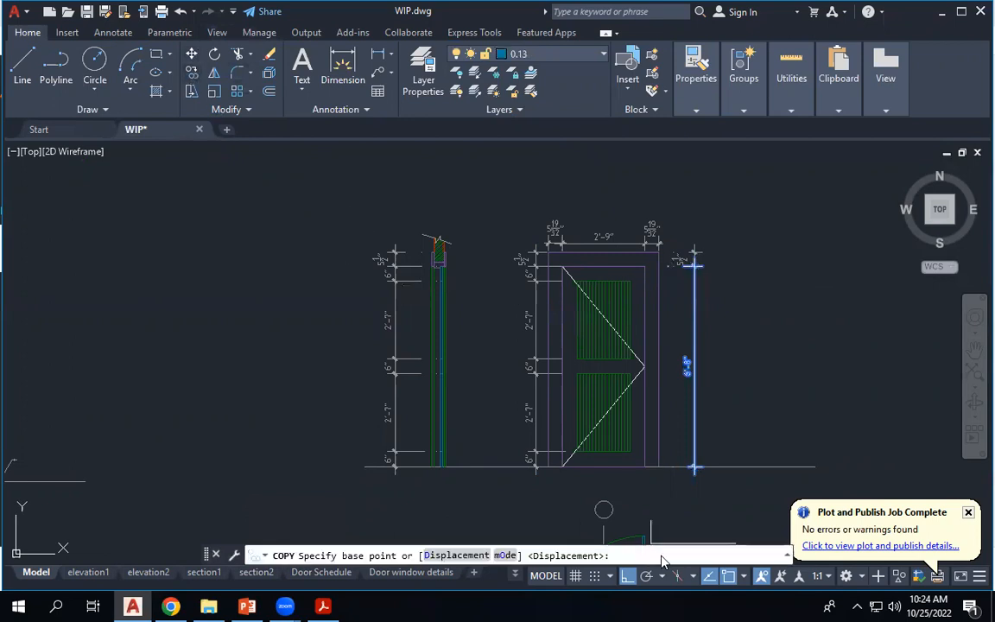
pyautogui.click(694, 467)
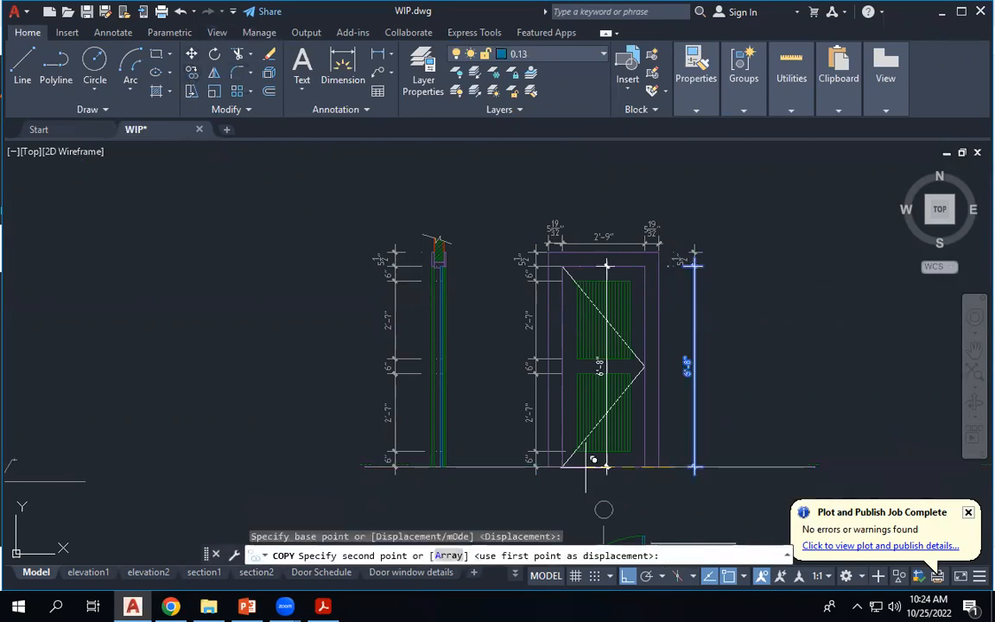
pyautogui.click(456, 471)
pyautogui.press('Escape')
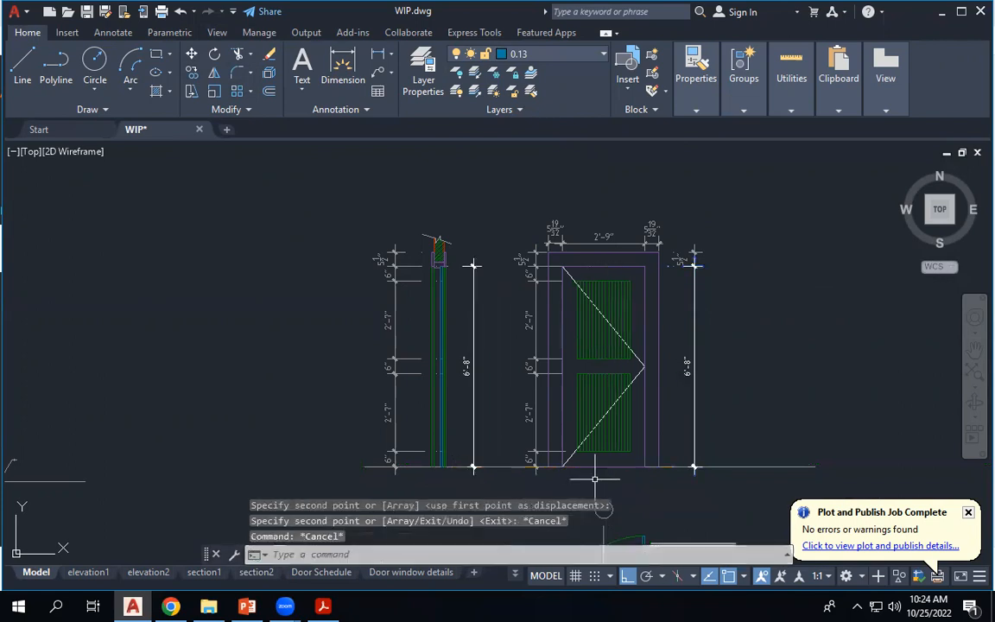
# Examine the dimensions of the D1 elevation and section, and the hatched walls and jambs in the plan.
pyautogui.scroll(4, 464, 235)
pyautogui.scroll(-4, 511, 197)
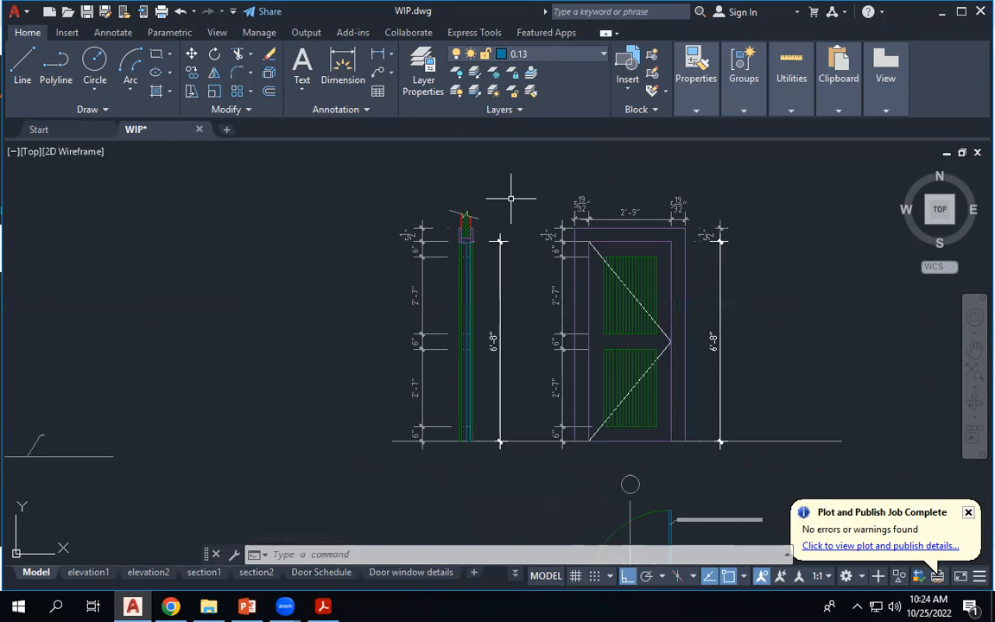
pyautogui.scroll(6, 663, 229)
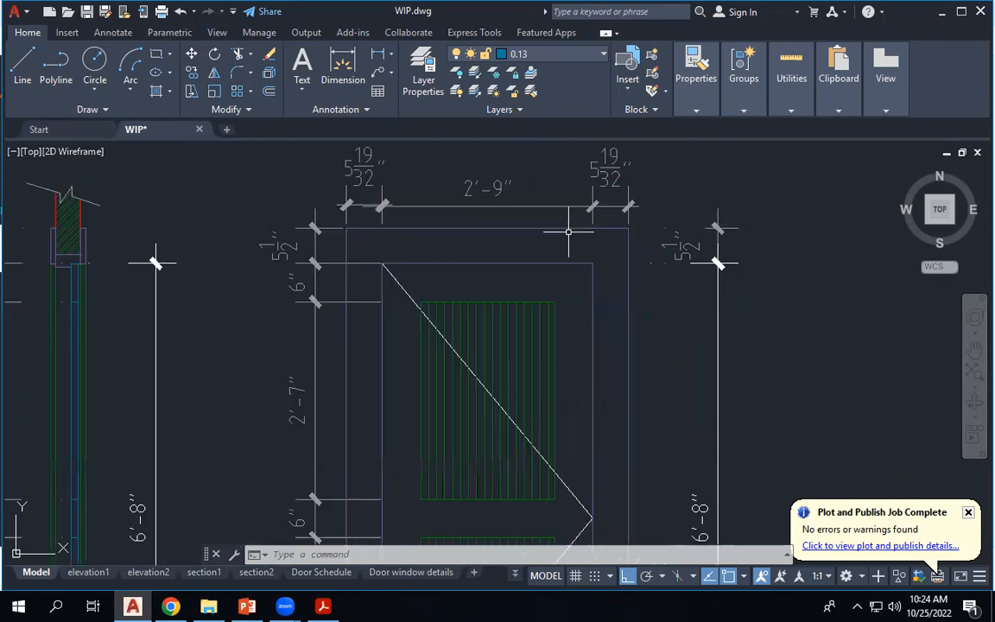
pyautogui.scroll(-5, 667, 270)
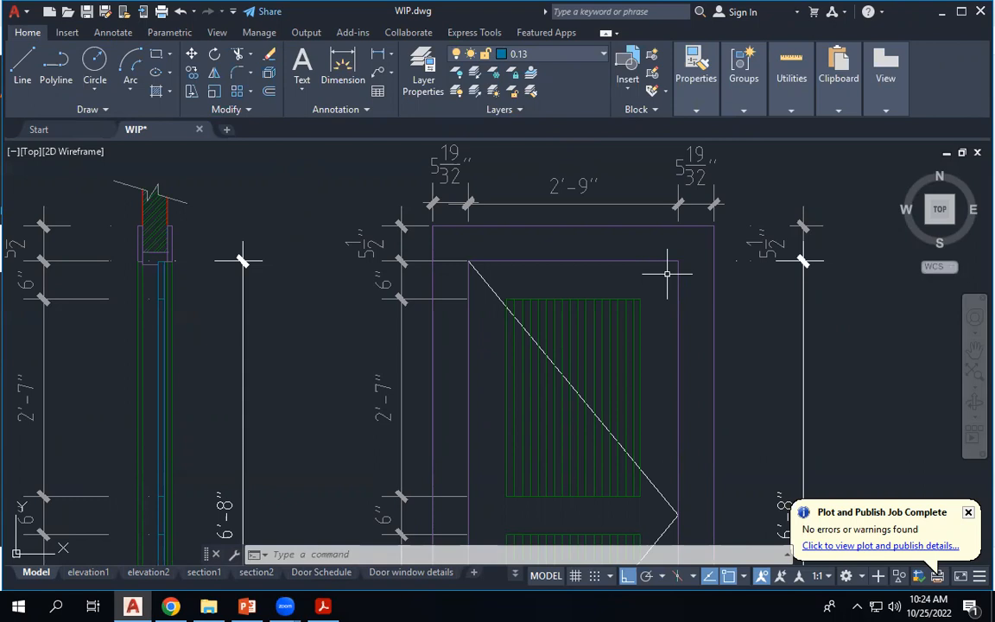
pyautogui.scroll(-5, 445, 186)
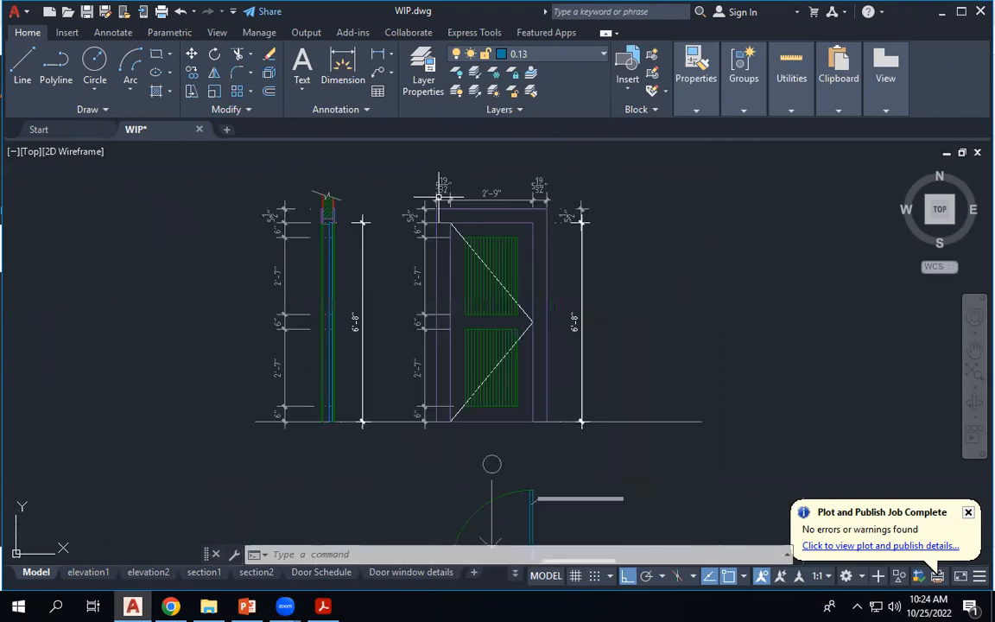
pyautogui.scroll(-2, 443, 187)
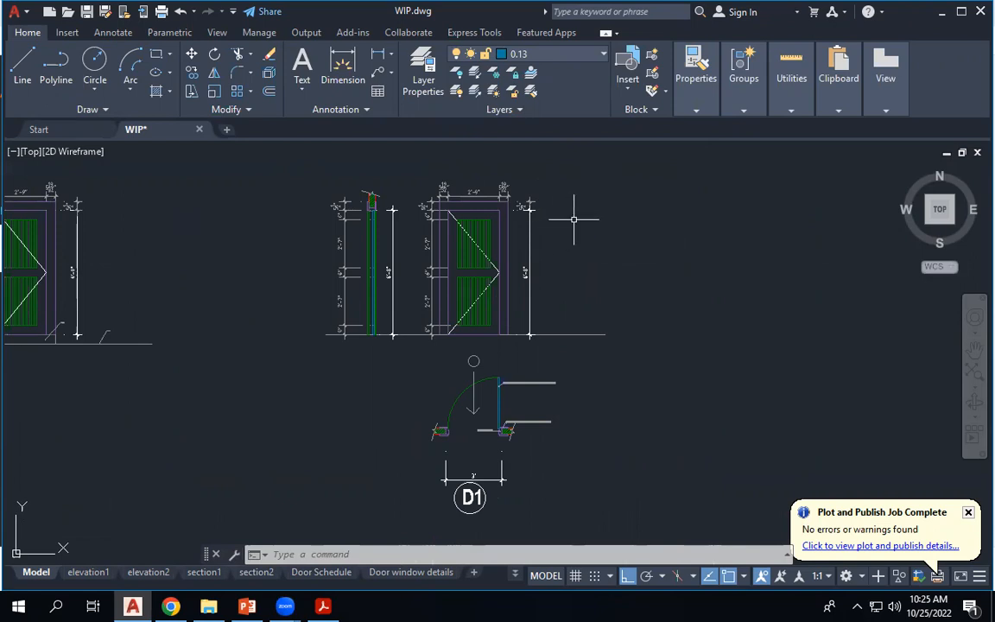
pyautogui.scroll(5, 479, 220)
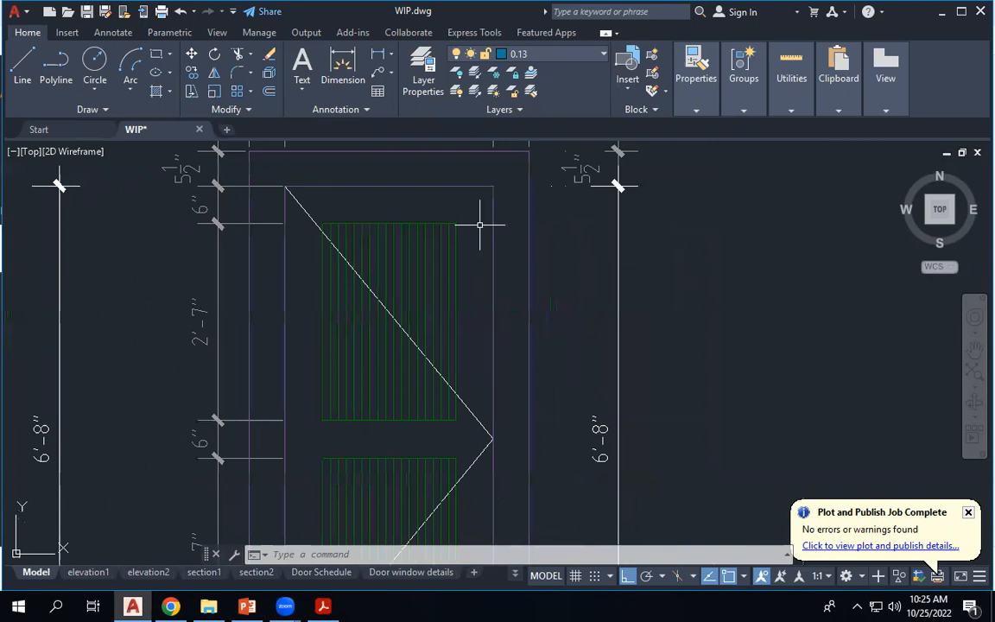
pyautogui.moveTo(700, 295); pyautogui.dragTo(747, 262, button='middle')
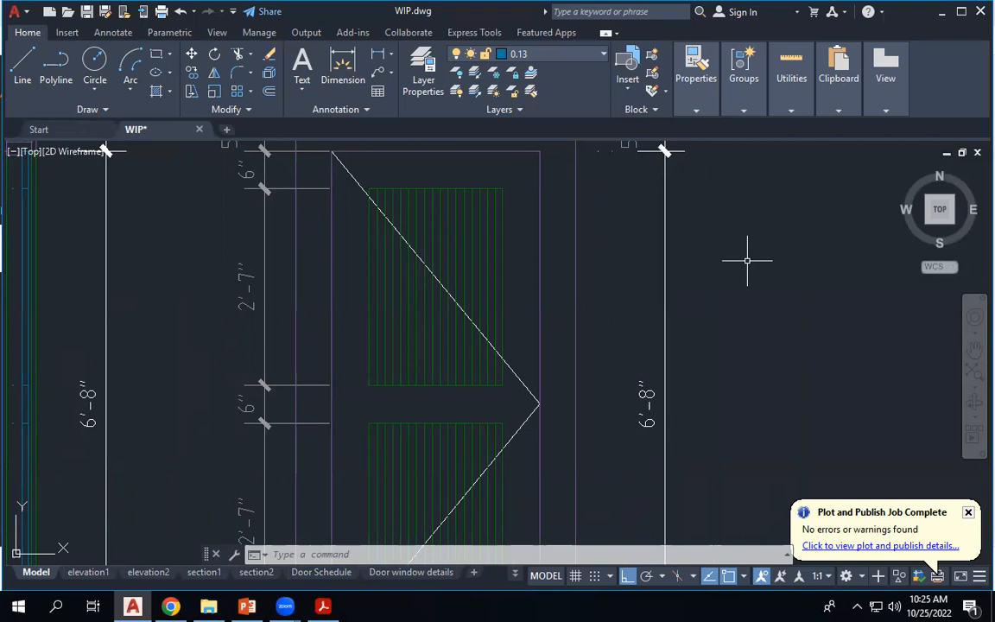
pyautogui.scroll(-5, 747, 259)
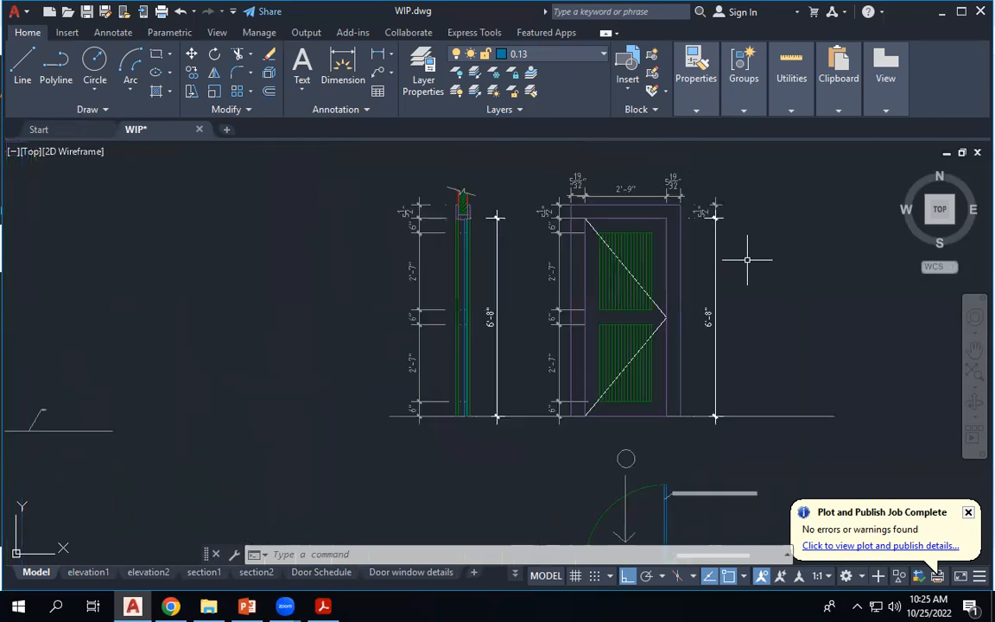
pyautogui.scroll(5, 662, 491)
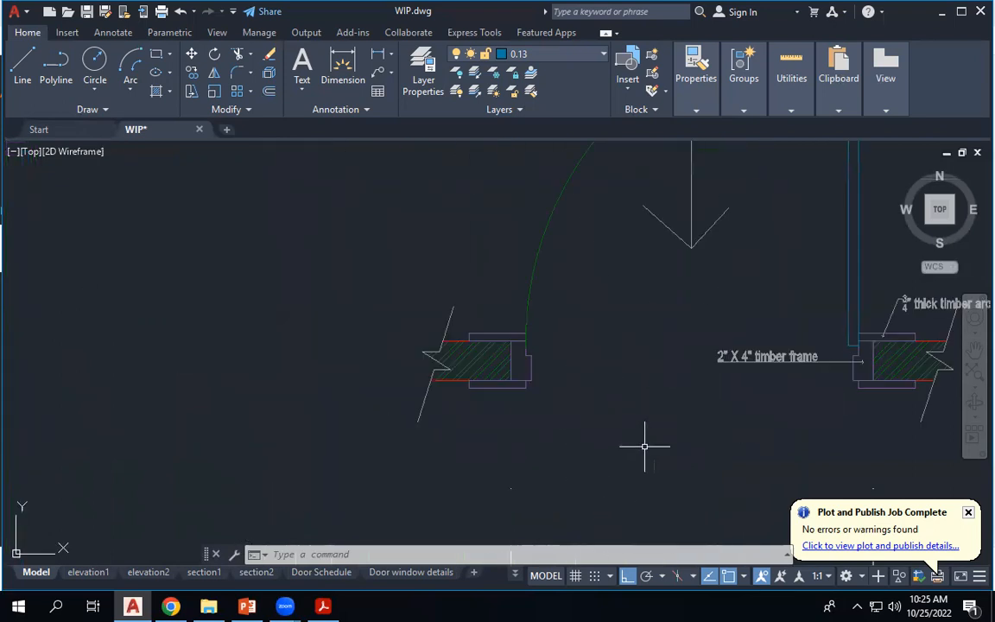
pyautogui.scroll(-3, 598, 354)
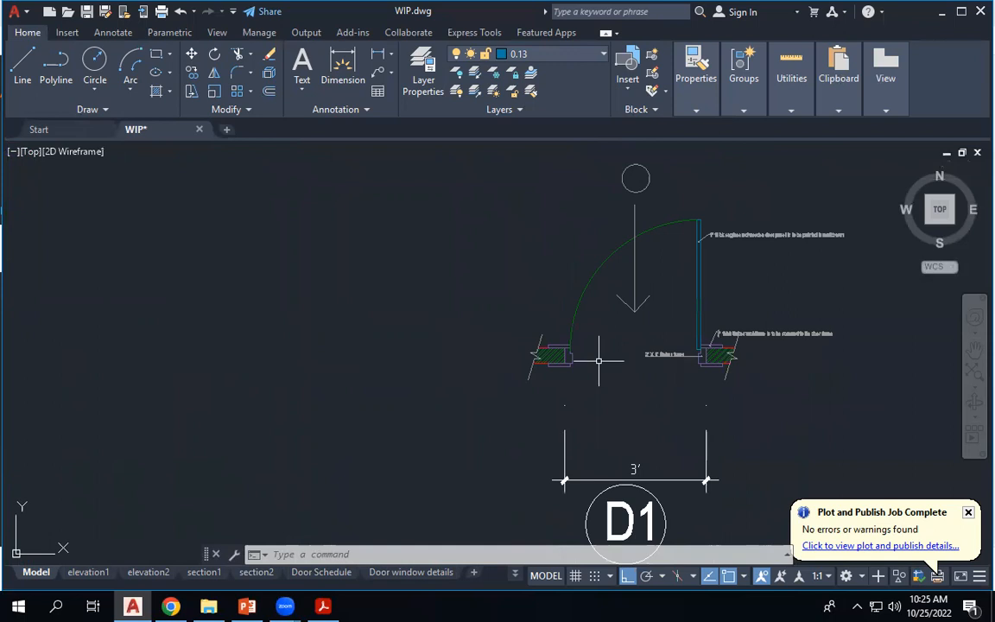
# Check the width and height of D1 in the door schedule against the plan's opening and jamb details.
pyautogui.scroll(-4, 613, 377)
pyautogui.scroll(-4, 538, 358)
pyautogui.moveTo(551, 173); pyautogui.dragTo(553, 210, button='middle')
pyautogui.scroll(2, 574, 182)
pyautogui.scroll(5, 576, 186)
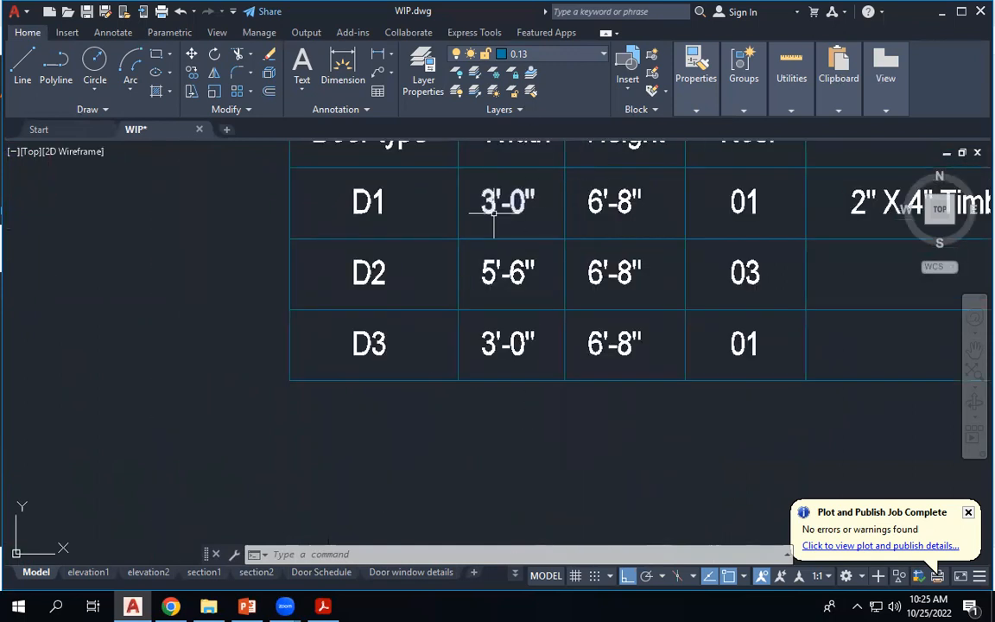
pyautogui.scroll(-2, 508, 259)
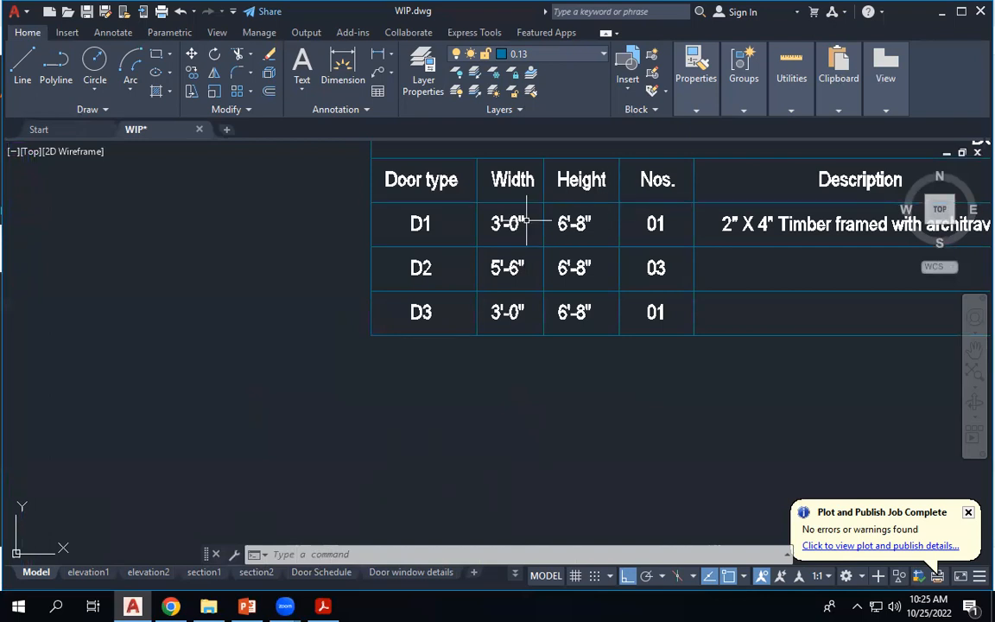
pyautogui.scroll(-4, 571, 337)
pyautogui.scroll(5, 571, 363)
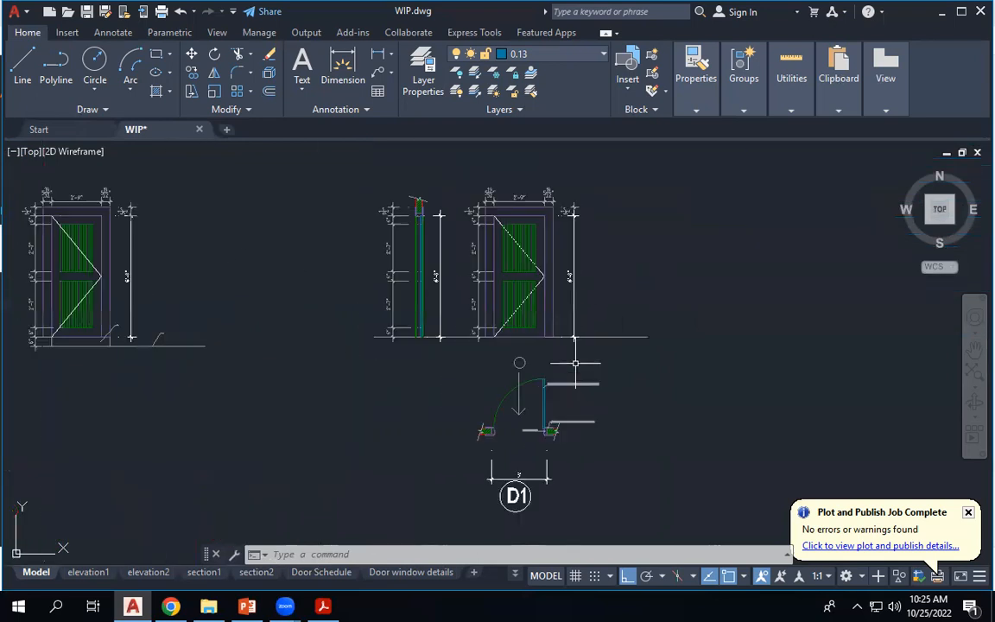
pyautogui.scroll(6, 518, 346)
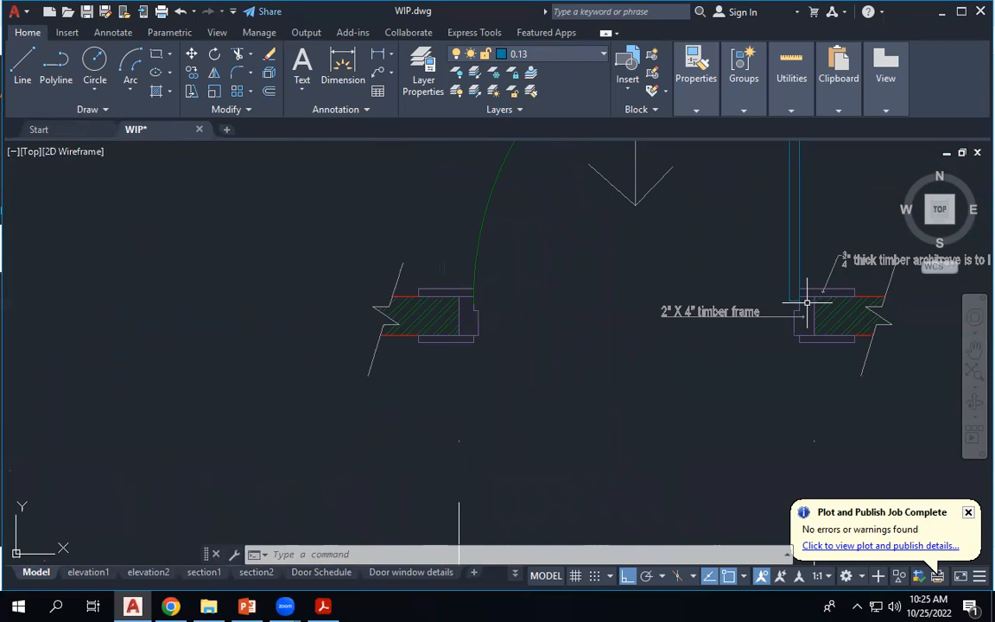
pyautogui.scroll(-2, 667, 260)
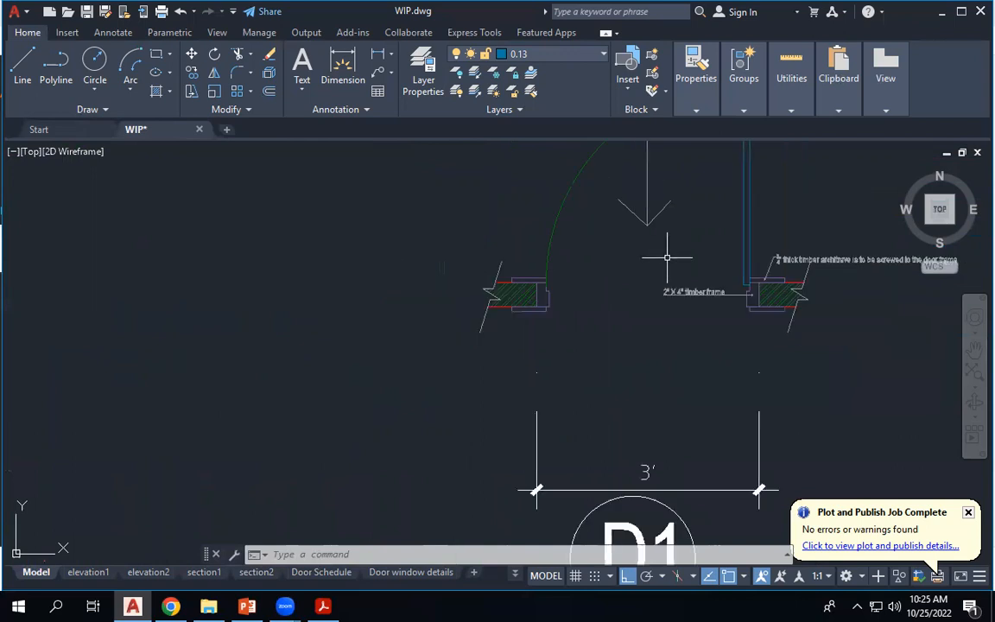
# Draw a horizontal reference line from the underside of the hatched wall at the section's head past the overall height dimension.
pyautogui.scroll(-3, 649, 530)
pyautogui.scroll(4, 671, 349)
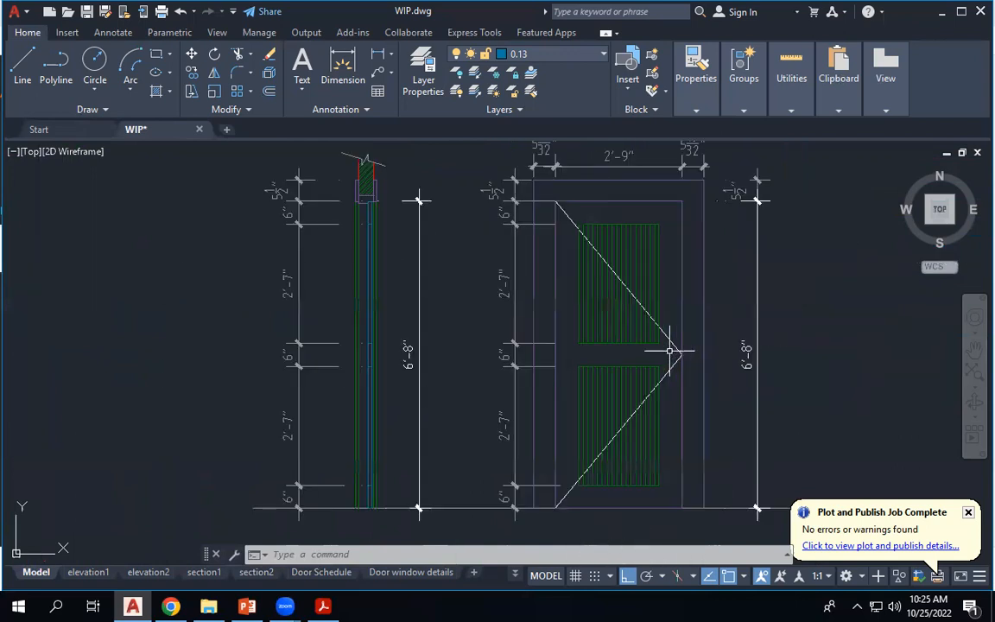
pyautogui.scroll(2, 370, 208)
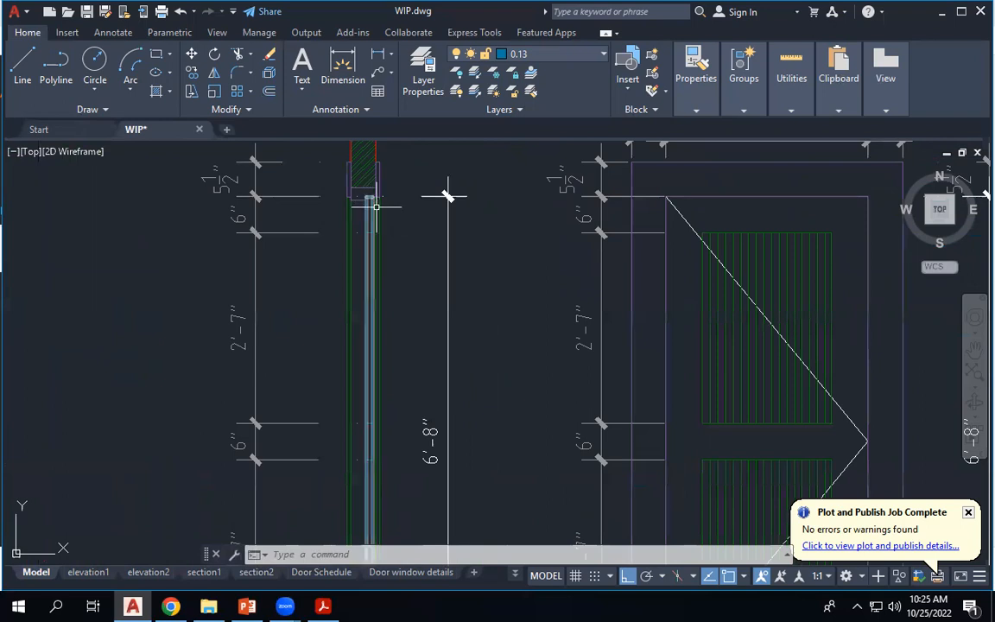
pyautogui.moveTo(370, 198)
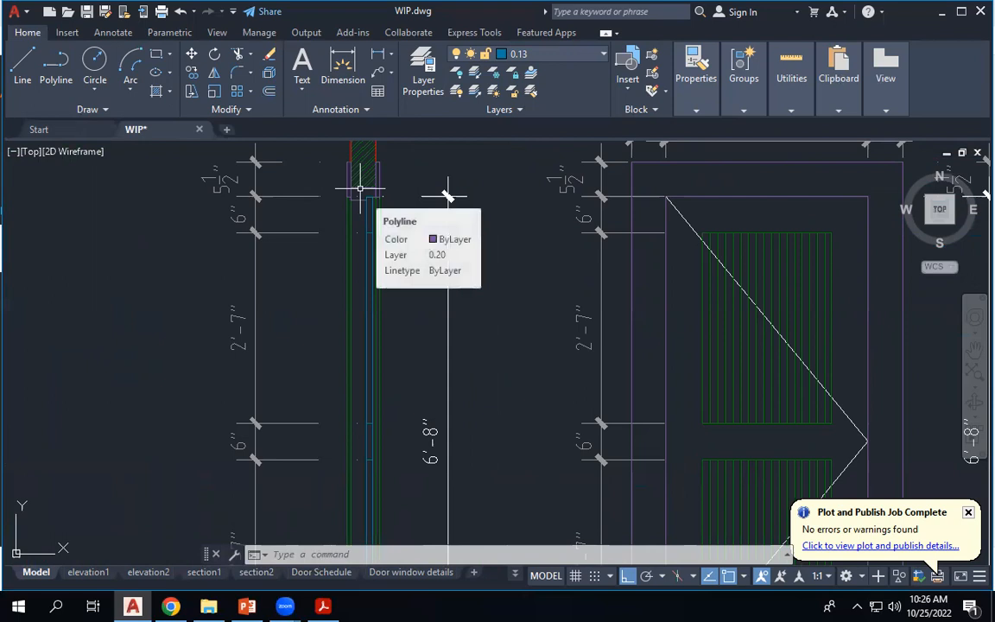
pyautogui.click(23, 69)
pyautogui.click(350, 187)
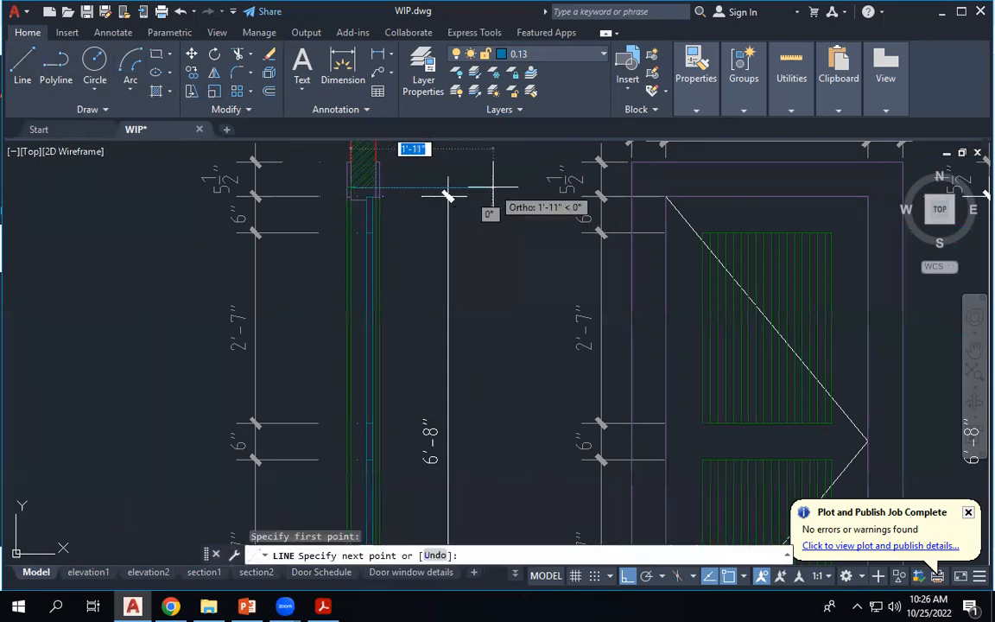
pyautogui.click(509, 187)
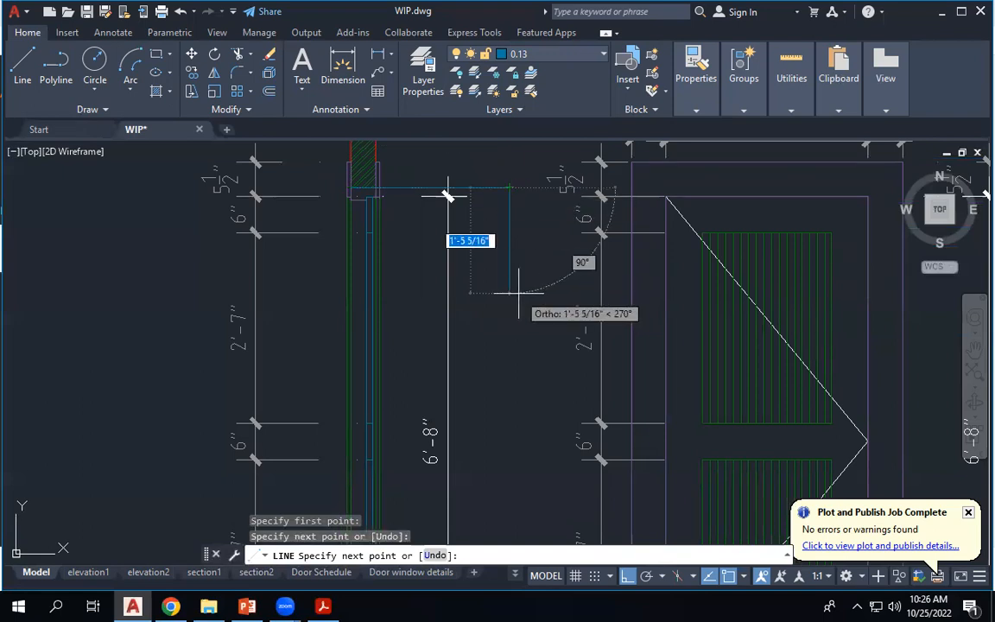
pyautogui.press('Escape')
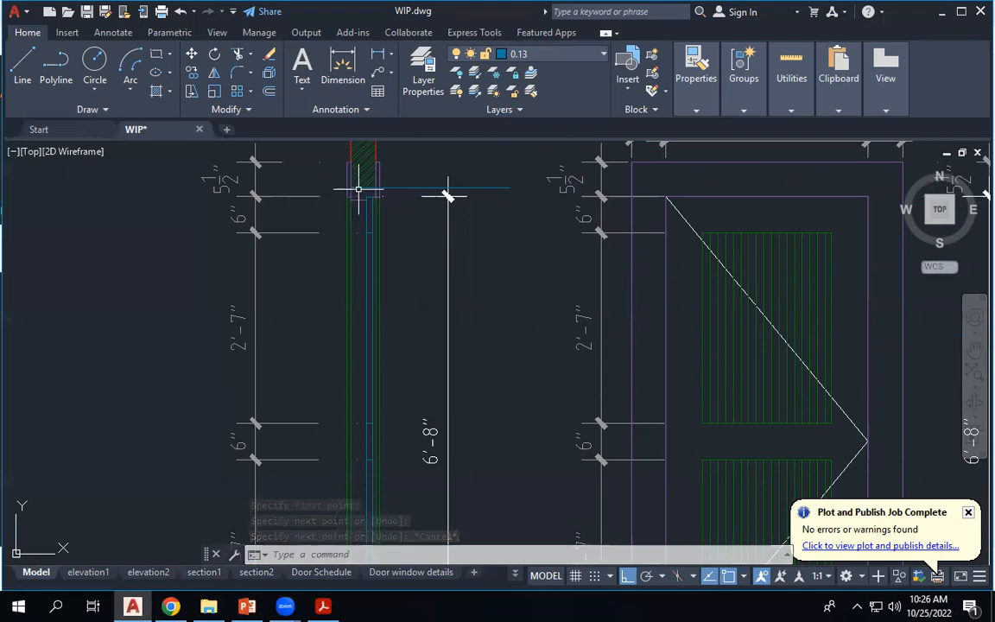
# Examine the door section from the floor line to the head, comparing the overall height dimension with the wall's underside.
pyautogui.scroll(-4, 390, 225)
pyautogui.scroll(4, 400, 373)
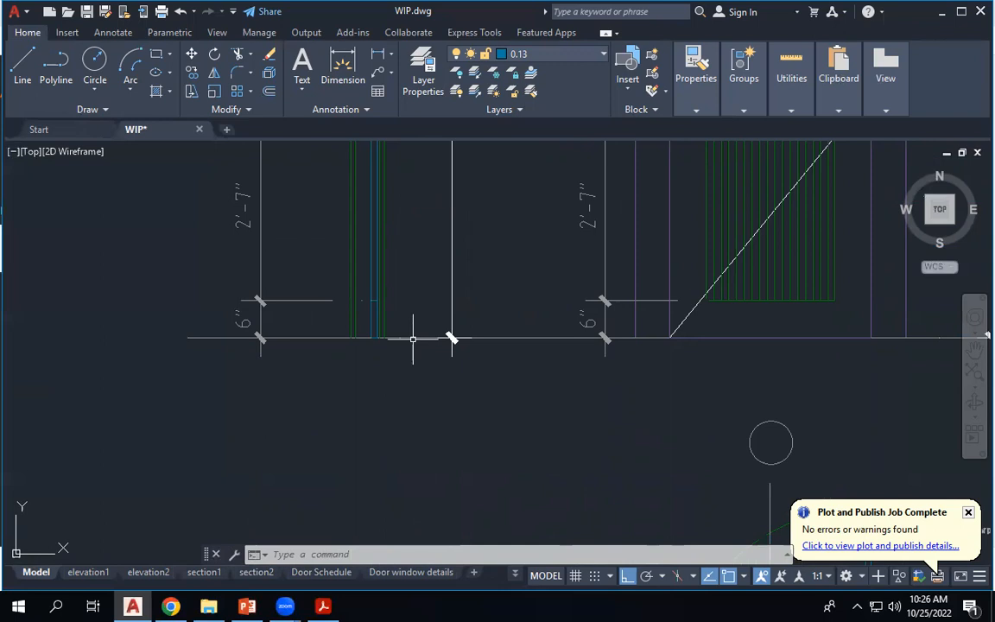
pyautogui.scroll(-2, 413, 338)
pyautogui.scroll(-2, 385, 330)
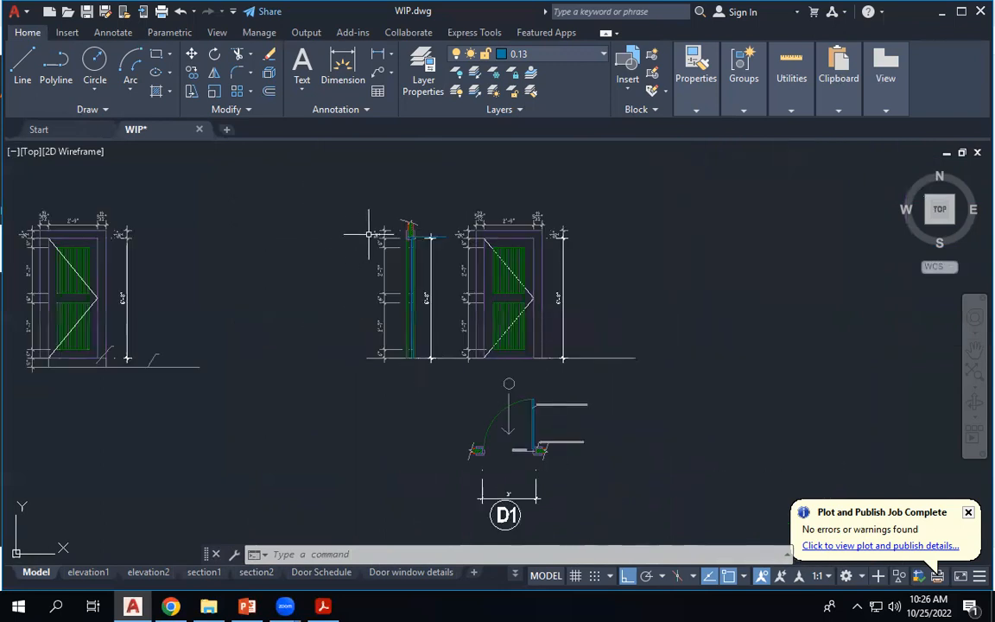
pyautogui.scroll(4, 364, 235)
pyautogui.scroll(-2, 355, 245)
pyautogui.scroll(2, 451, 276)
pyautogui.scroll(2, 429, 285)
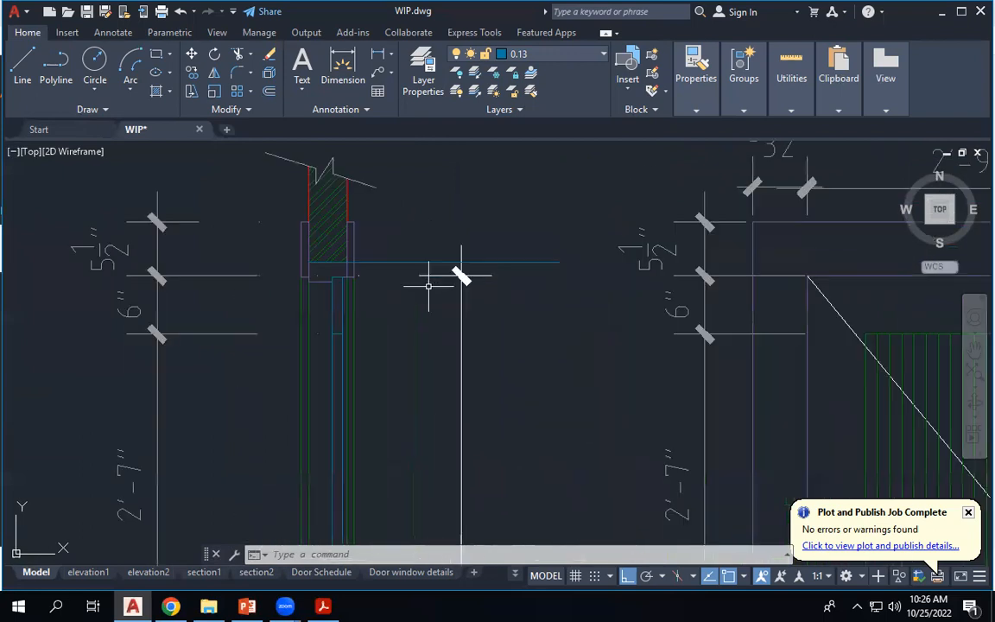
pyautogui.scroll(-2, 339, 289)
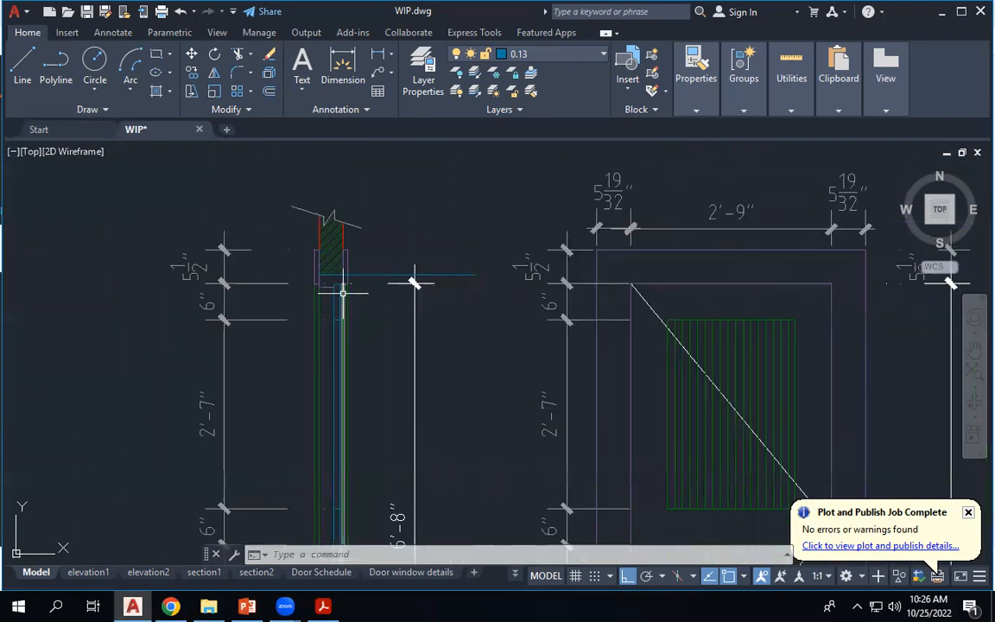
# Stretch the head of the door section and elevation down 1 1/2", from the wall's underside to the top of the door leaf.
pyautogui.write('str')
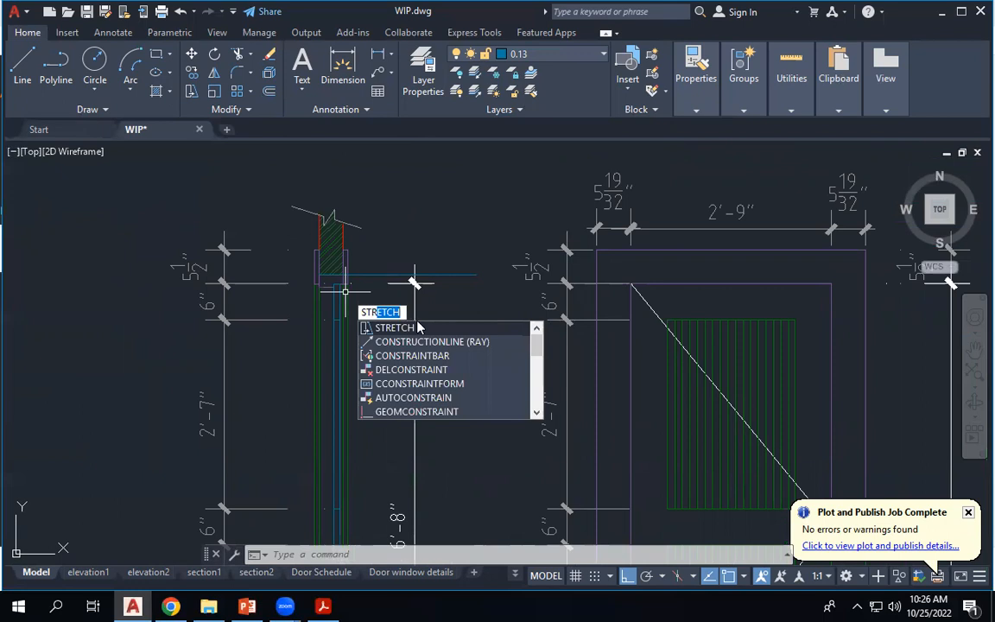
pyautogui.press('Return')
pyautogui.scroll(-3, 628, 267)
pyautogui.scroll(3, 641, 276)
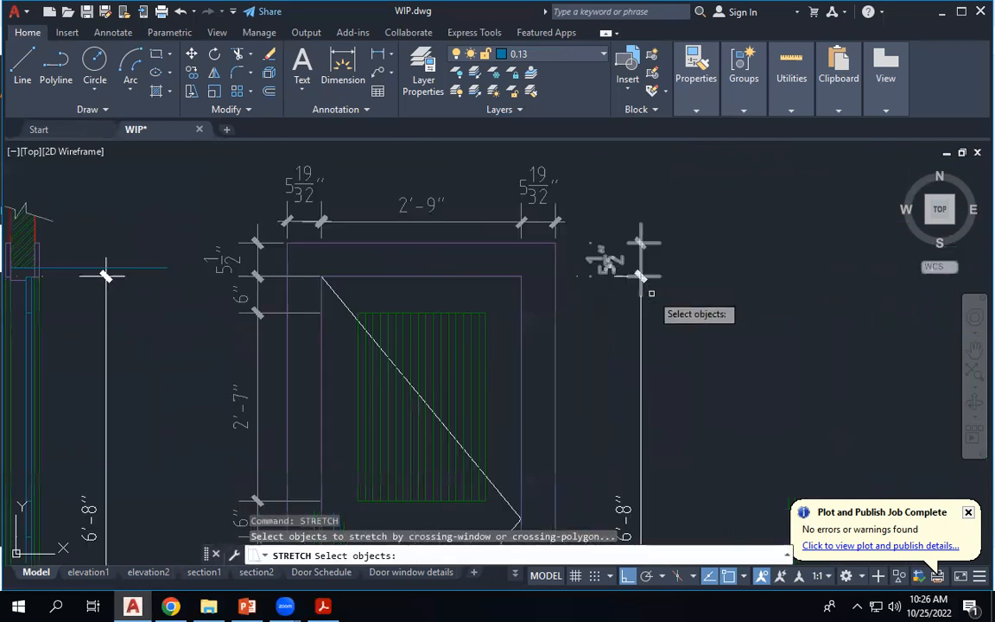
pyautogui.click(696, 284)
pyautogui.scroll(-2, 648, 275)
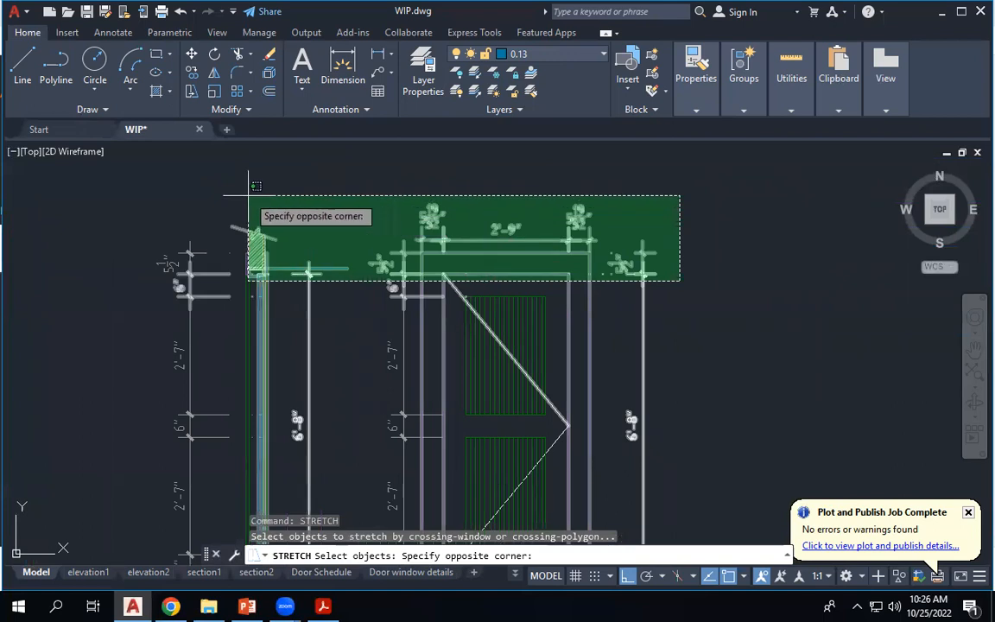
pyautogui.click(205, 190)
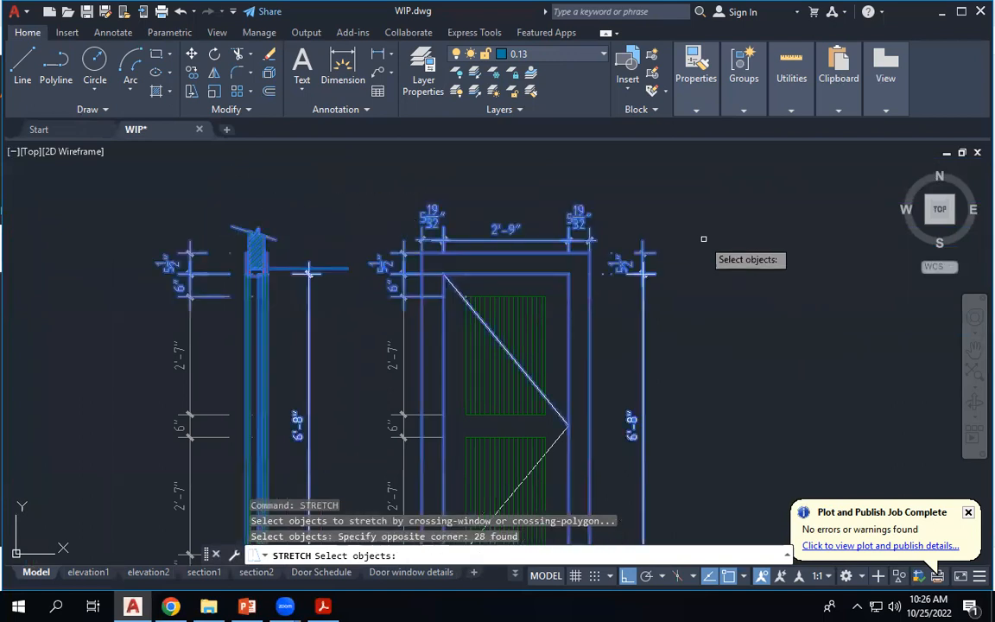
pyautogui.press('Return')
pyautogui.scroll(6, 245, 263)
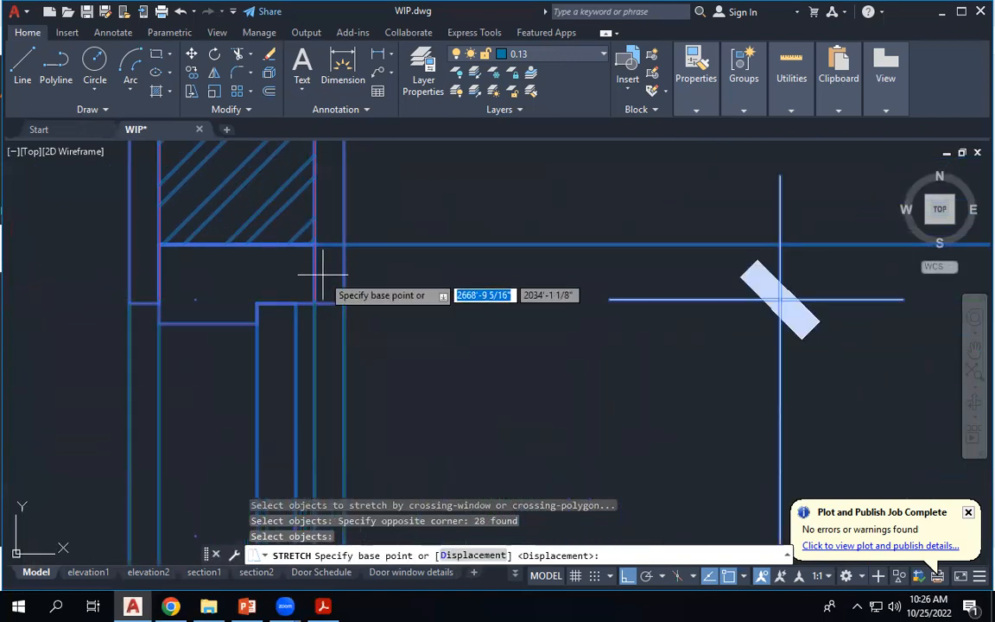
pyautogui.click(314, 245)
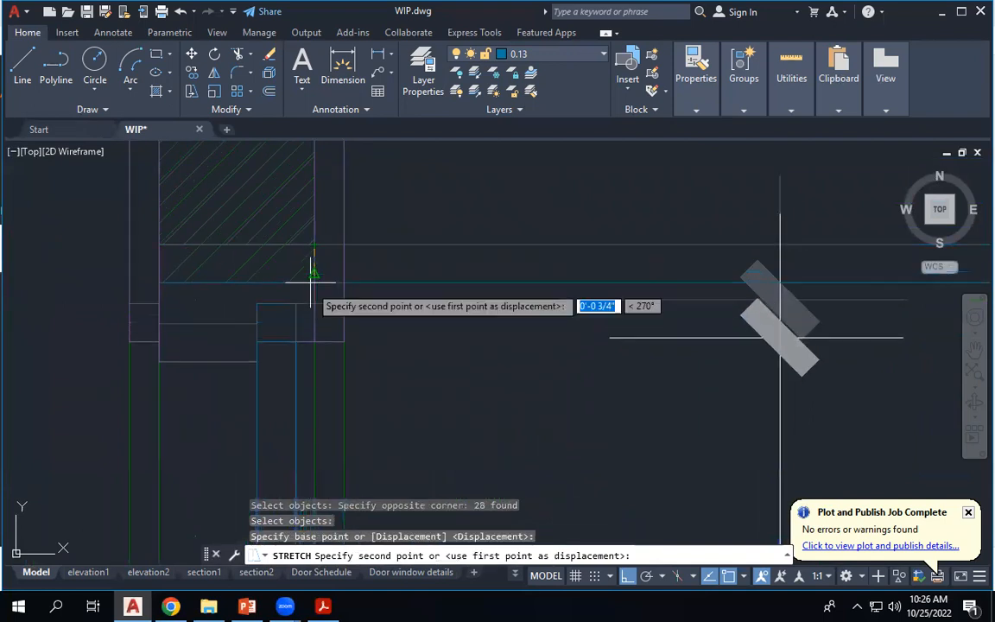
pyautogui.click(312, 304)
pyautogui.scroll(-3, 449, 217)
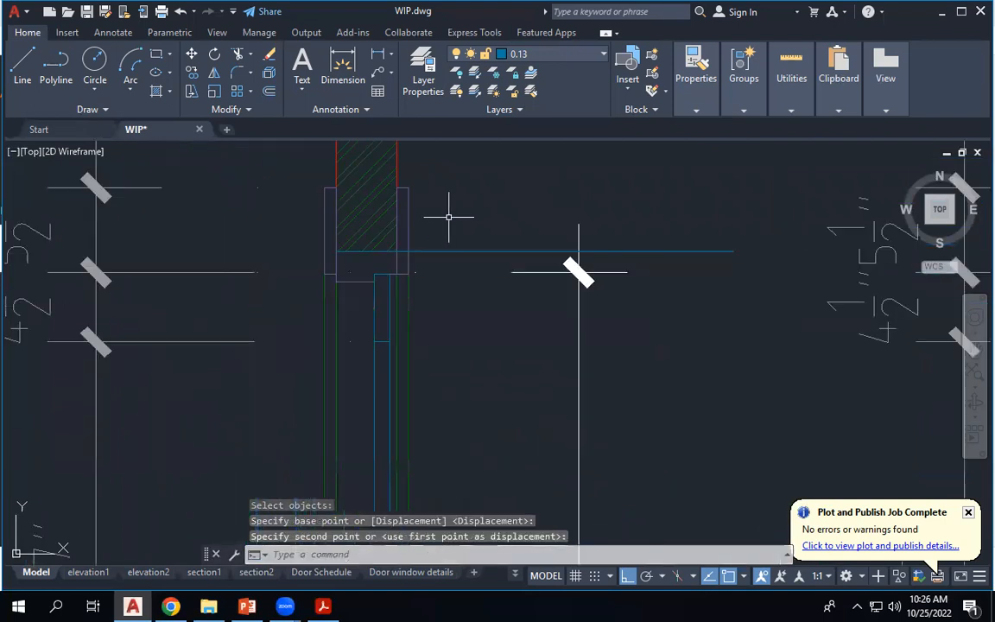
# Stretch the upper origin of the section's overall height dimension to the underside of the hatched wall.
pyautogui.click(542, 272)
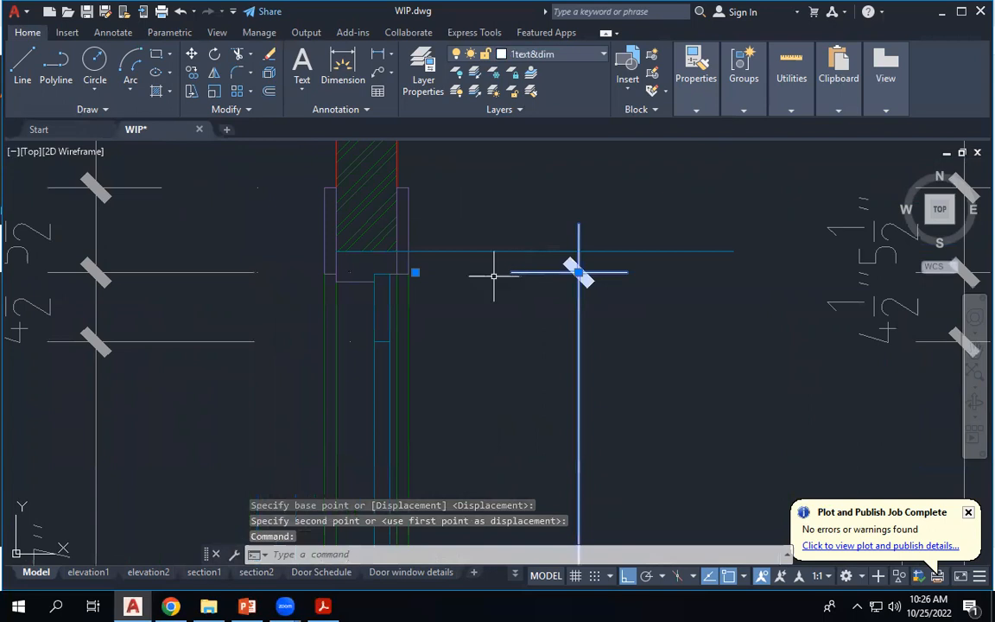
pyautogui.click(413, 272)
pyautogui.scroll(-5, 546, 221)
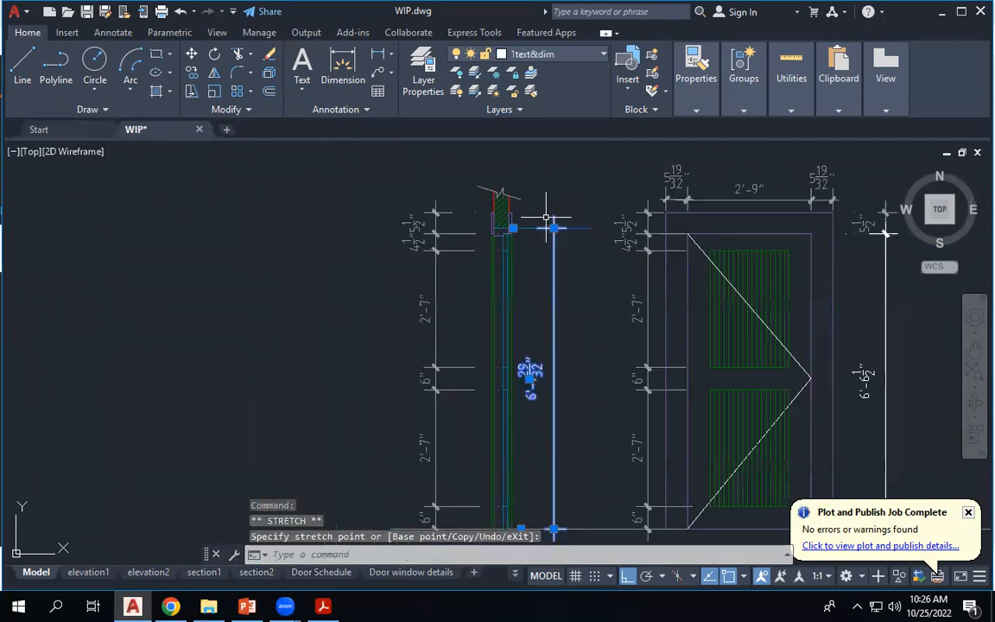
pyautogui.scroll(5, 593, 378)
pyautogui.press('Escape')
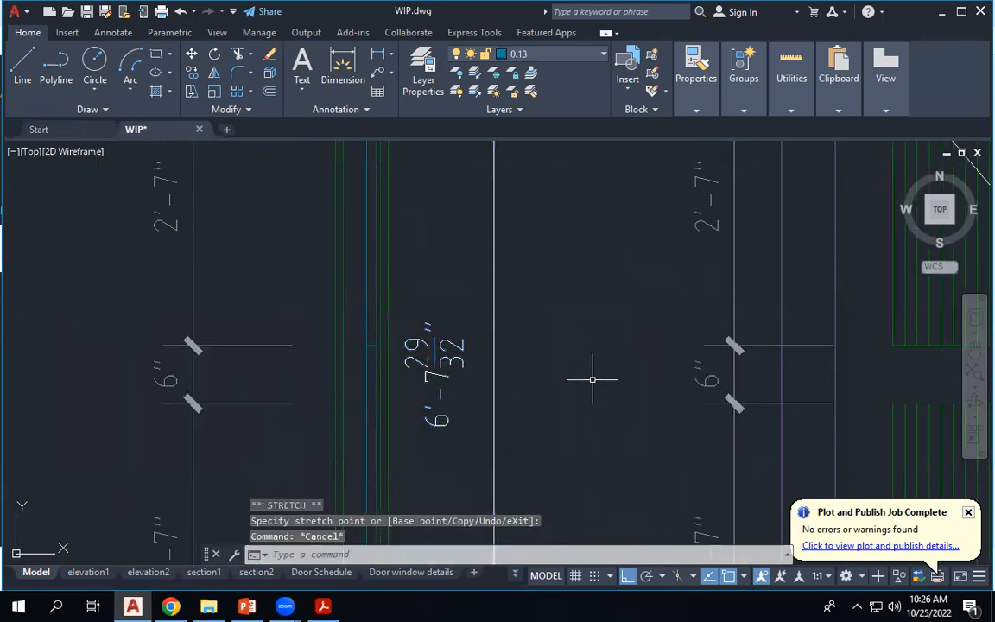
# Undo the last zoom changes around the door section and elevation.
pyautogui.scroll(-5, 591, 379)
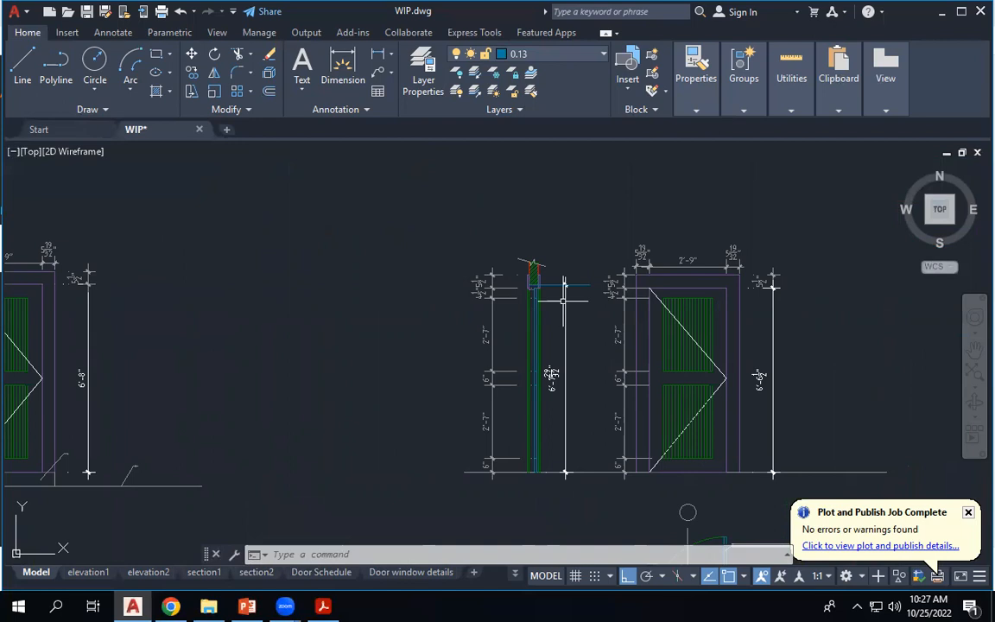
pyautogui.hotkey('ctrl', 'z')
pyautogui.scroll(-6, 564, 301)
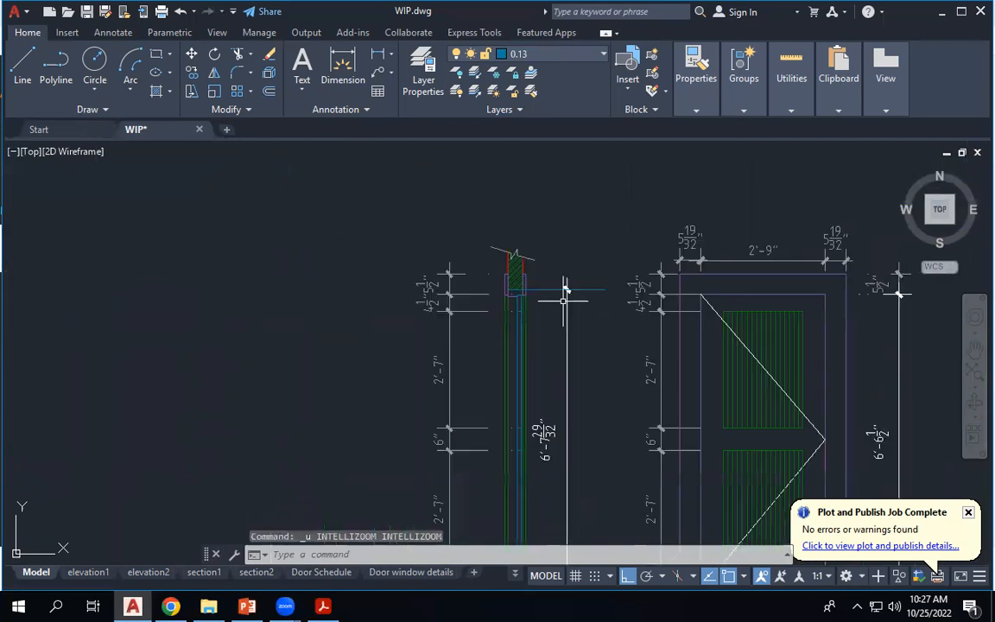
pyautogui.hotkey('ctrl', 'z')
pyautogui.scroll(-5, 564, 300)
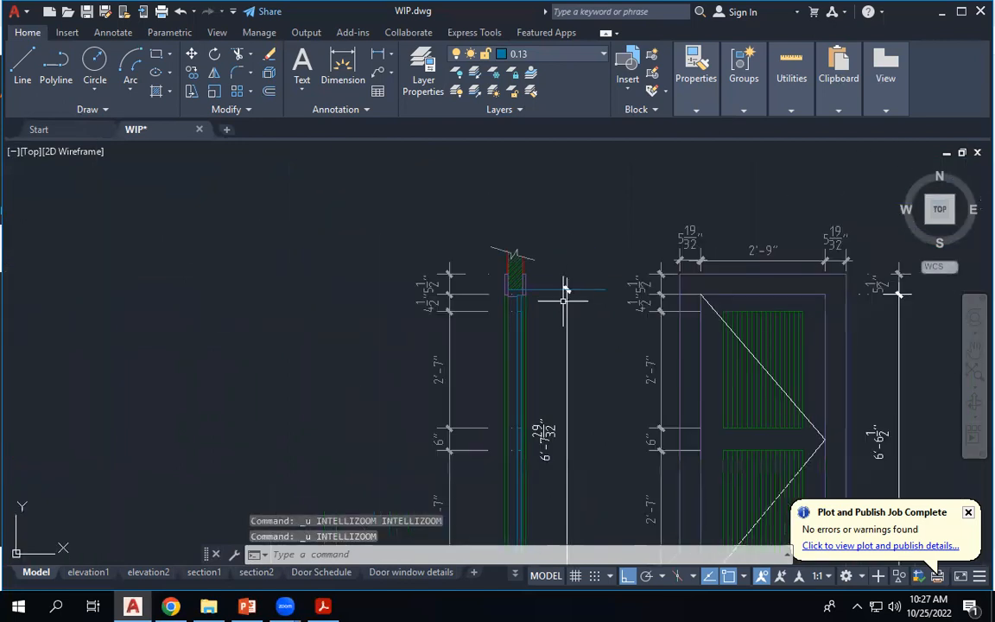
pyautogui.write('st')
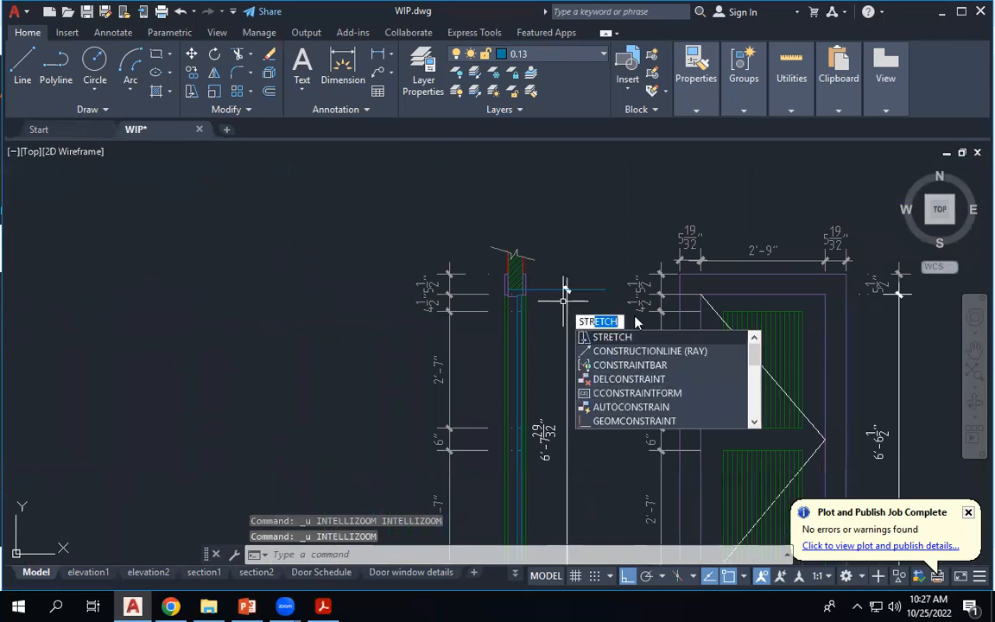
pyautogui.press('Return')
pyautogui.scroll(-2, 631, 334)
pyautogui.scroll(-3, 631, 335)
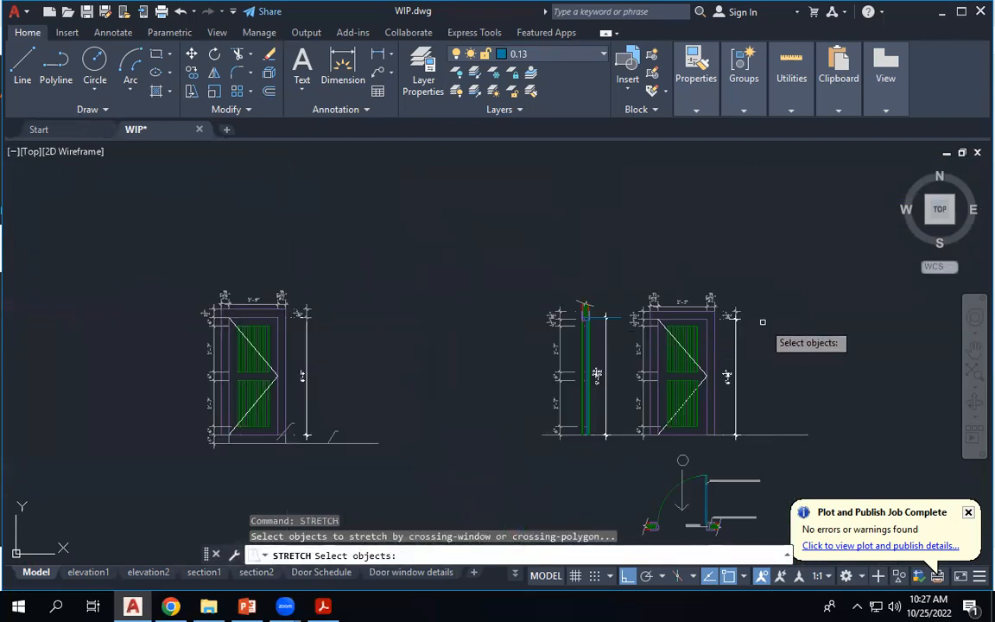
pyautogui.scroll(5, 743, 322)
pyautogui.click(764, 320)
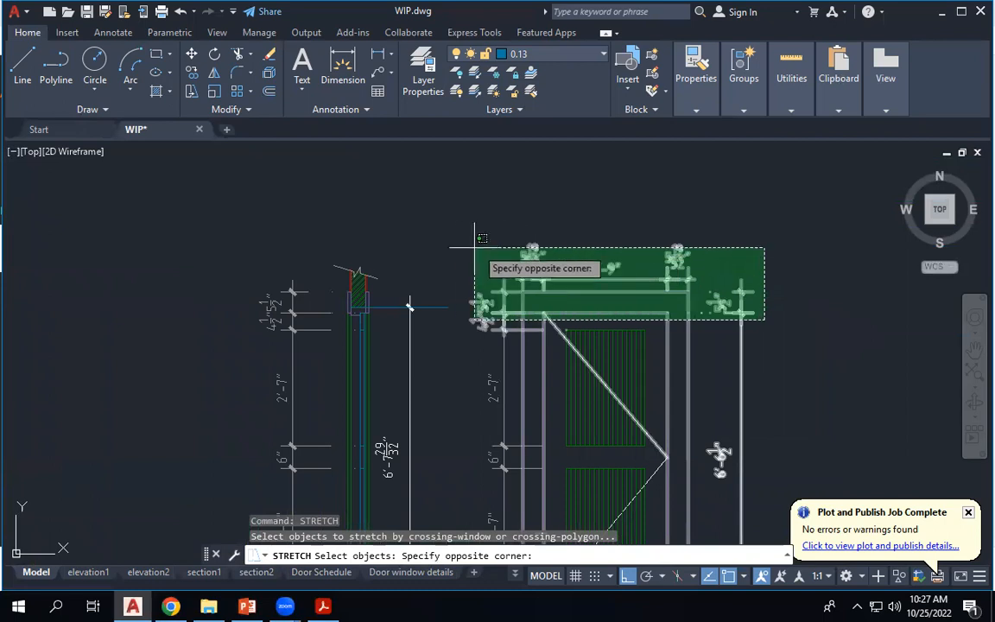
pyautogui.click(238, 234)
pyautogui.scroll(4, 257, 258)
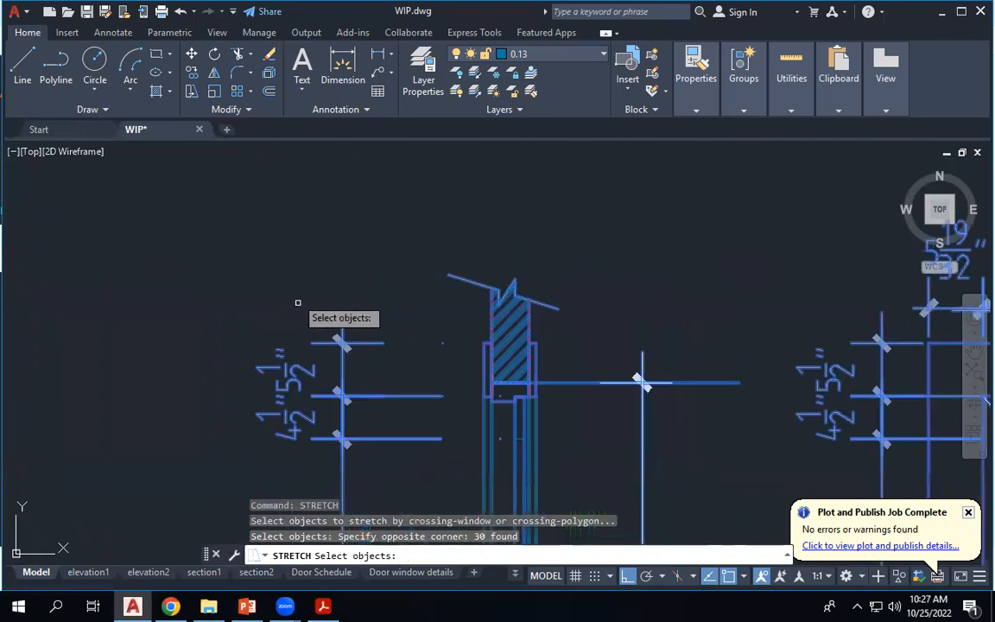
pyautogui.press('Return')
pyautogui.scroll(5, 577, 406)
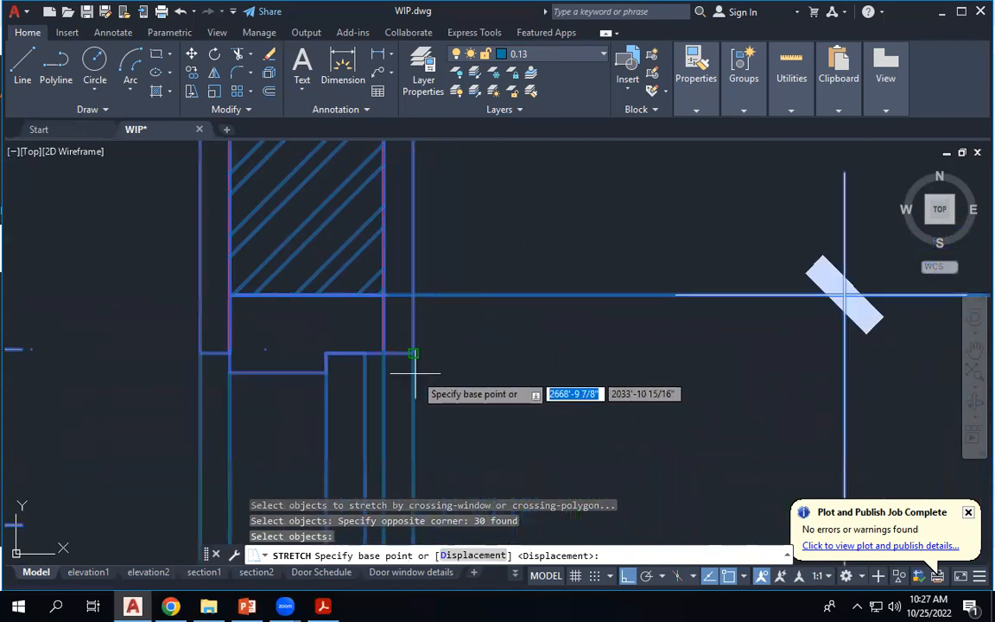
pyautogui.scroll(3, 413, 367)
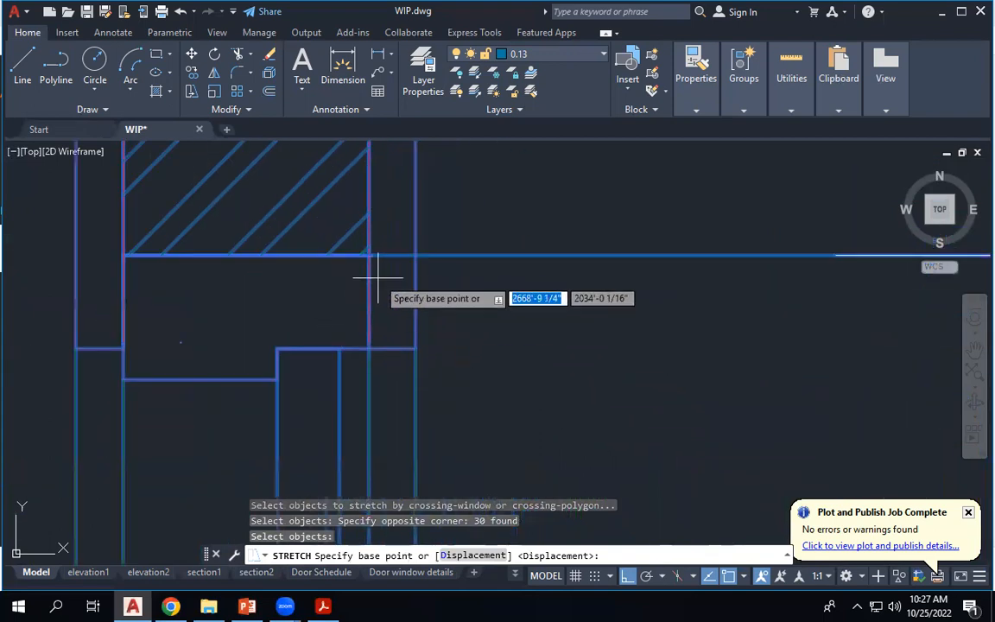
pyautogui.scroll(-4, 379, 280)
pyautogui.scroll(-6, 742, 227)
pyautogui.scroll(2, 733, 450)
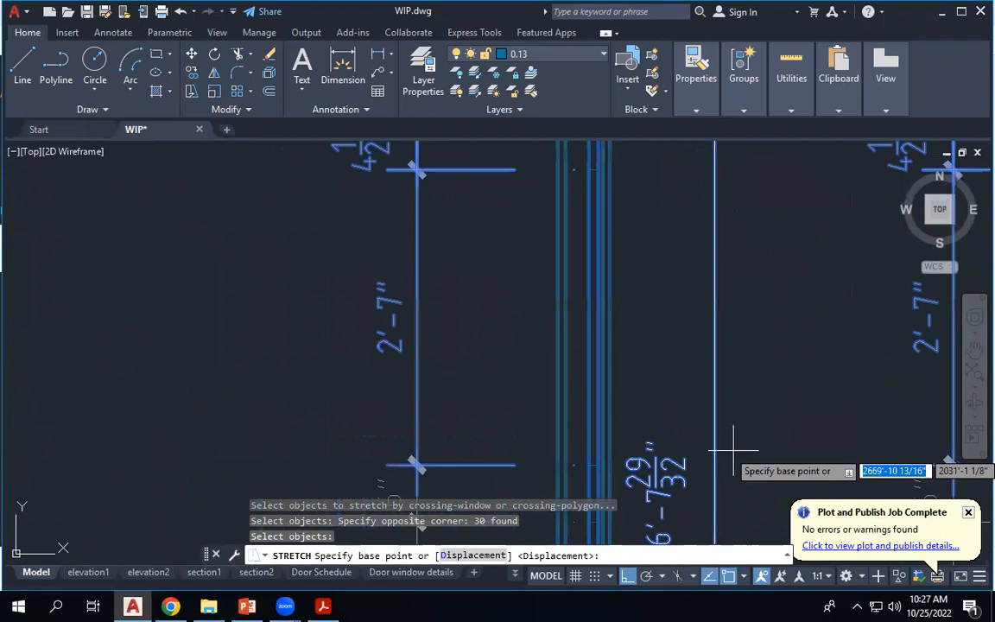
pyautogui.scroll(-3, 510, 358)
pyautogui.press('Escape')
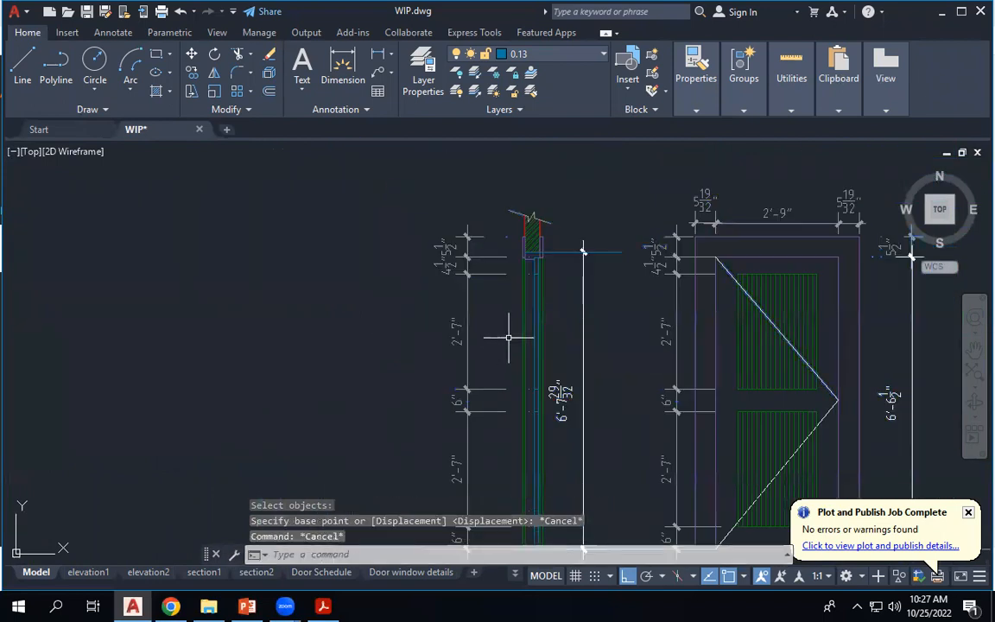
pyautogui.write('st')
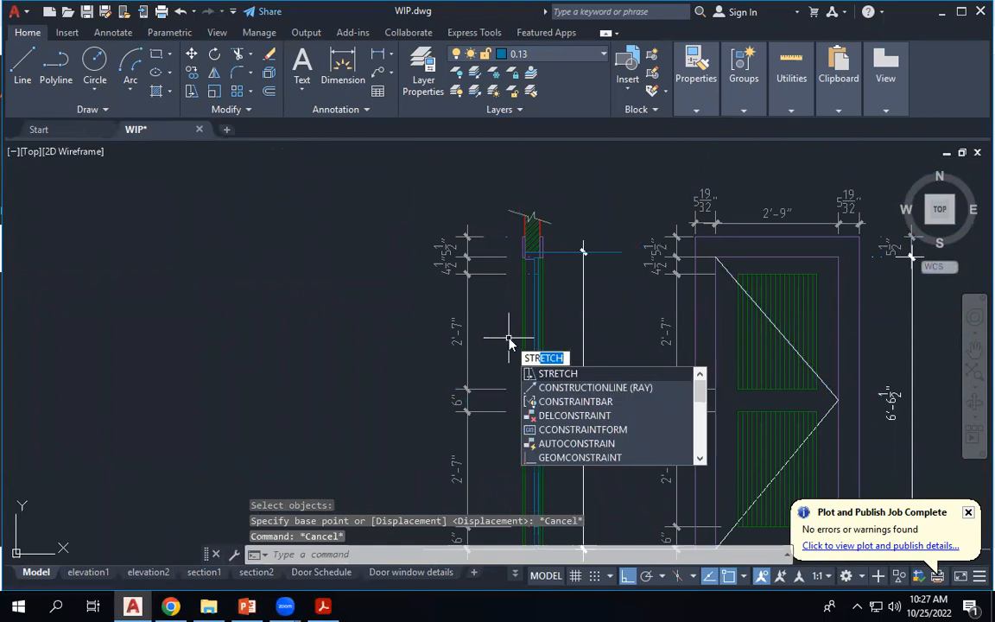
pyautogui.press('Escape')
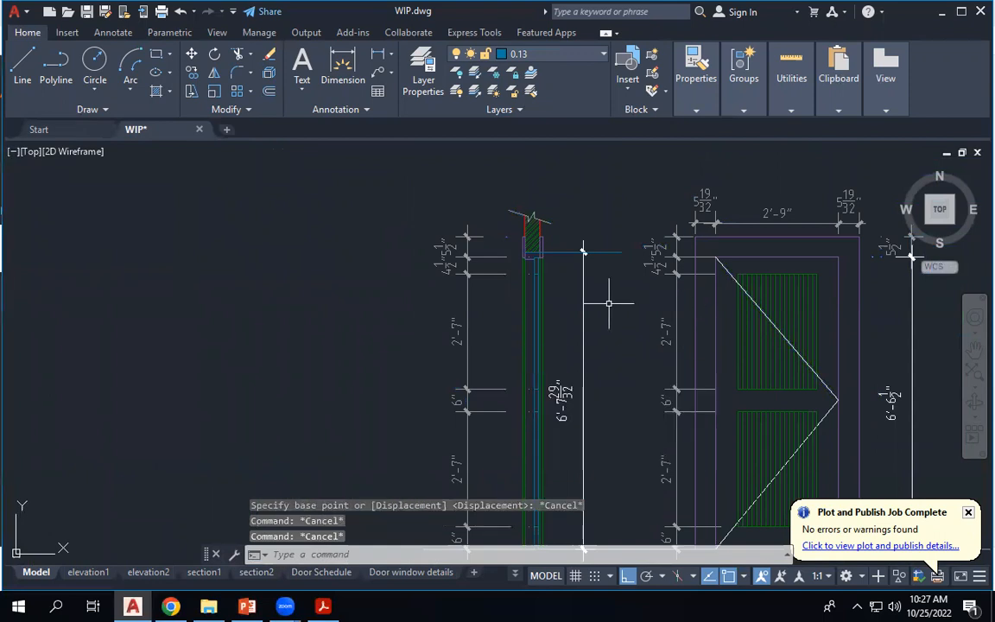
pyautogui.scroll(4, 571, 380)
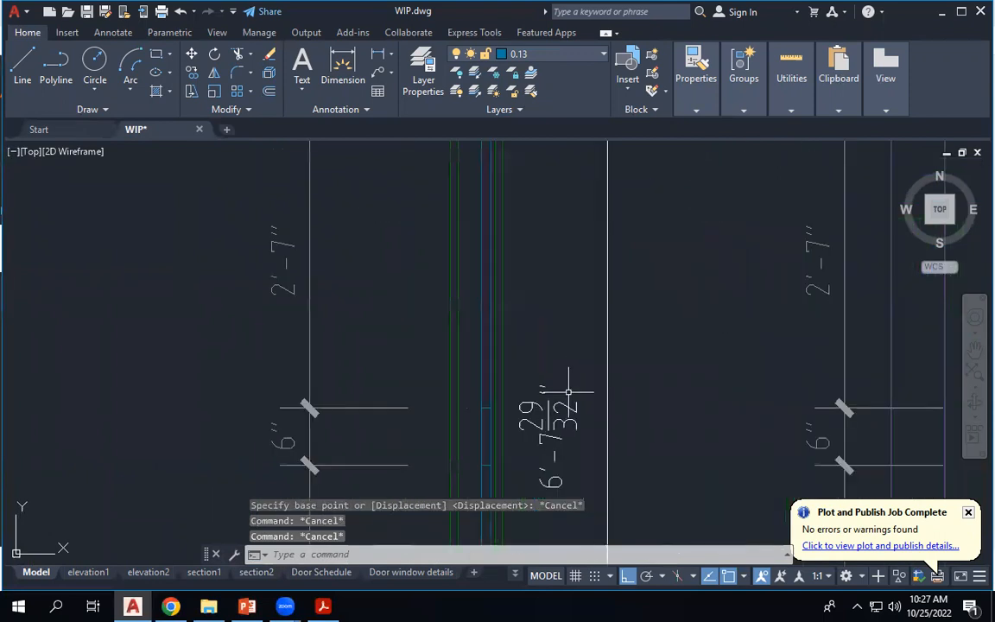
pyautogui.scroll(-6, 571, 391)
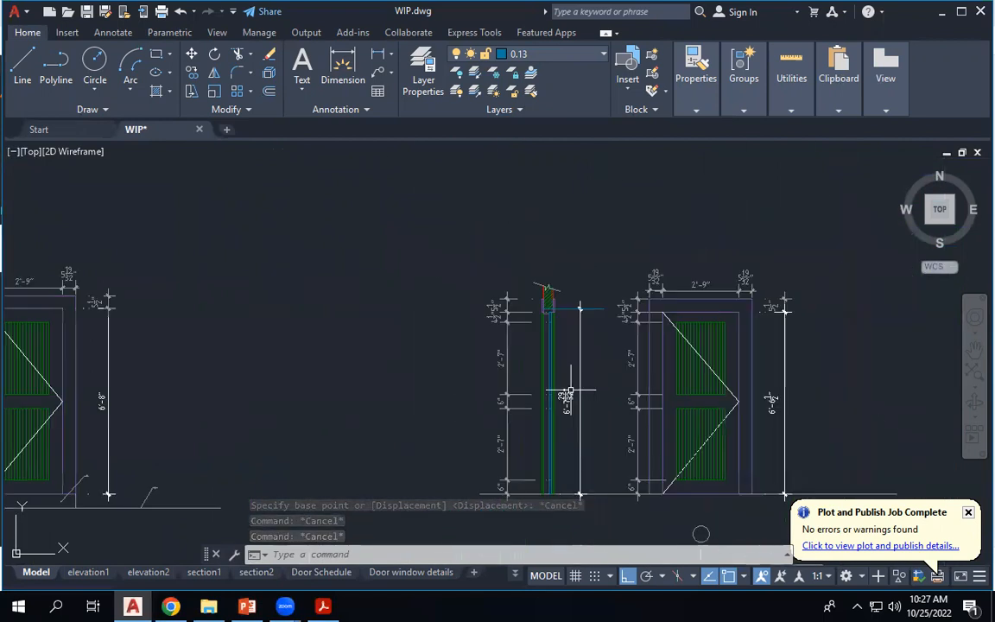
# Stretch the head of the door section and elevation, including their height dimensions, up by 3/32".
pyautogui.write('str')
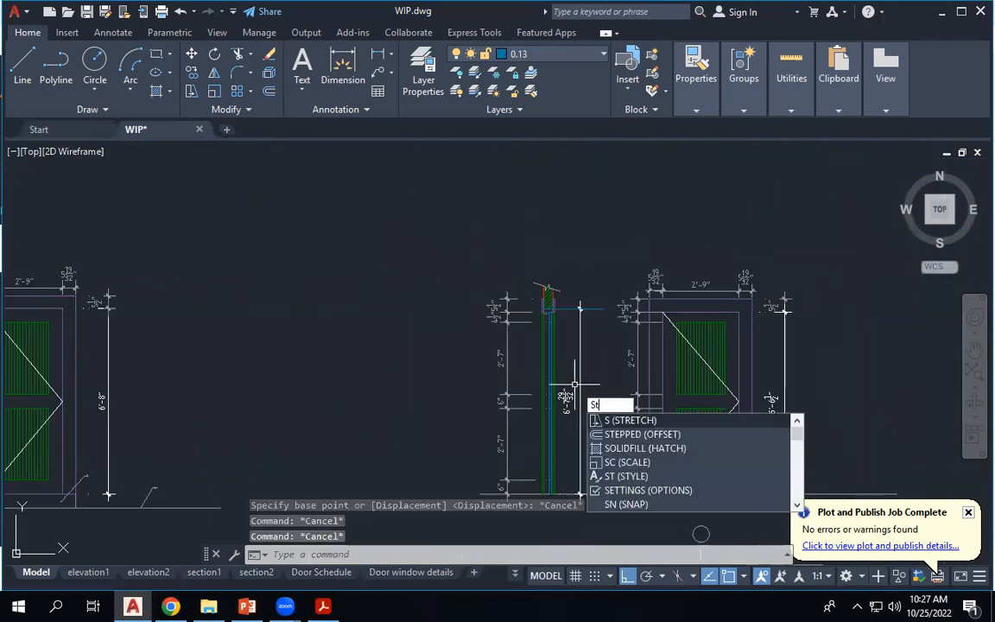
pyautogui.press('Return')
pyautogui.click(817, 314)
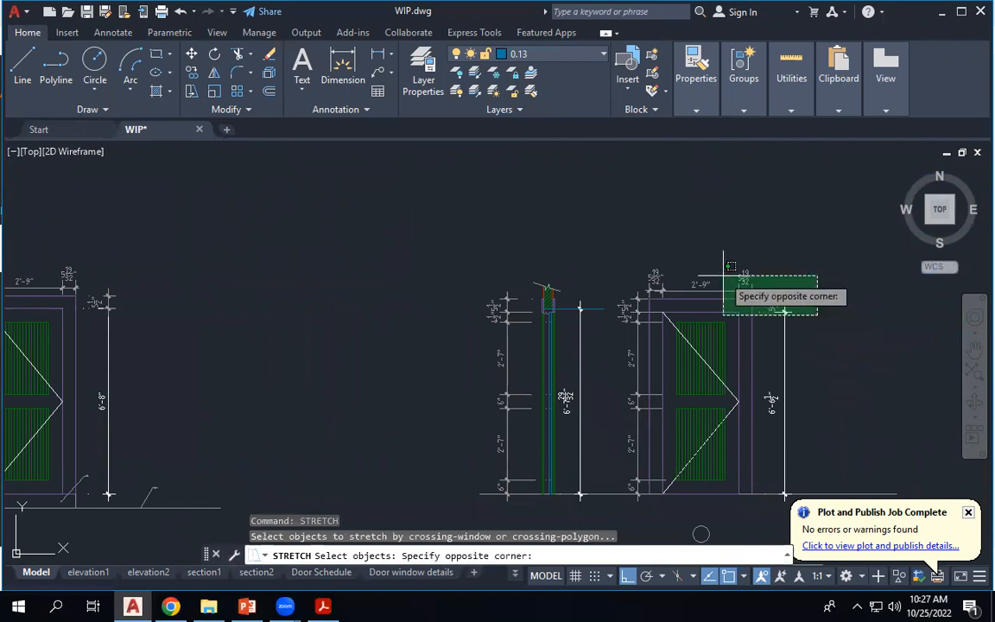
pyautogui.click(506, 239)
pyautogui.press('Return')
pyautogui.scroll(2, 577, 259)
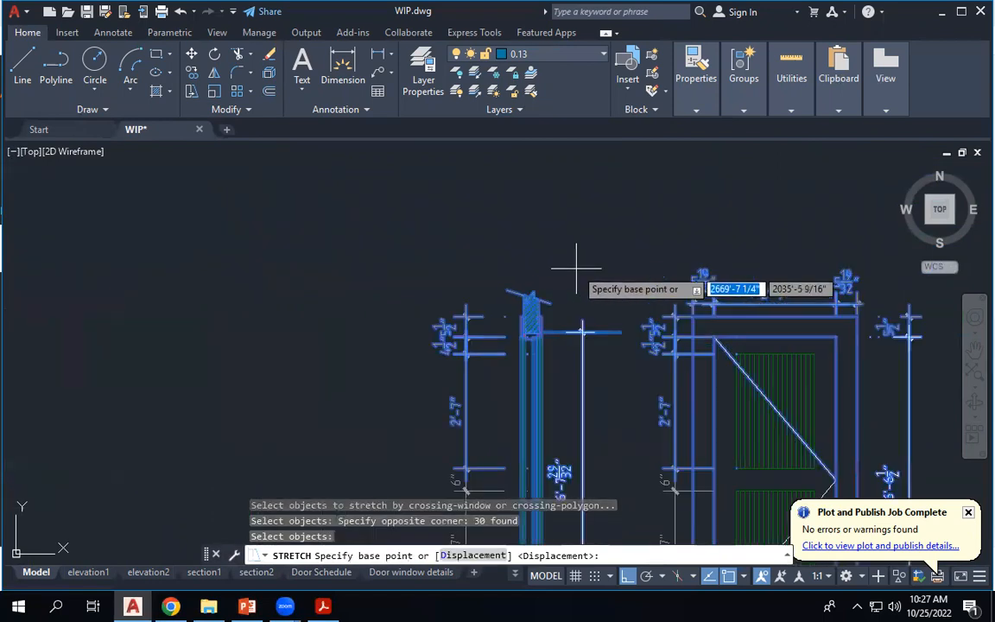
pyautogui.click(585, 292)
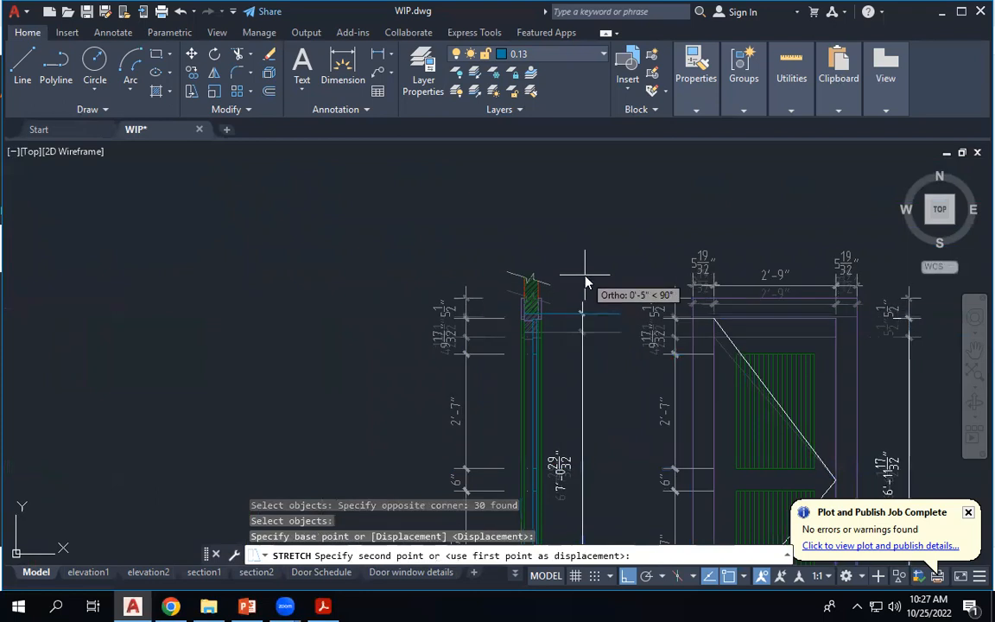
pyautogui.write('3/32')
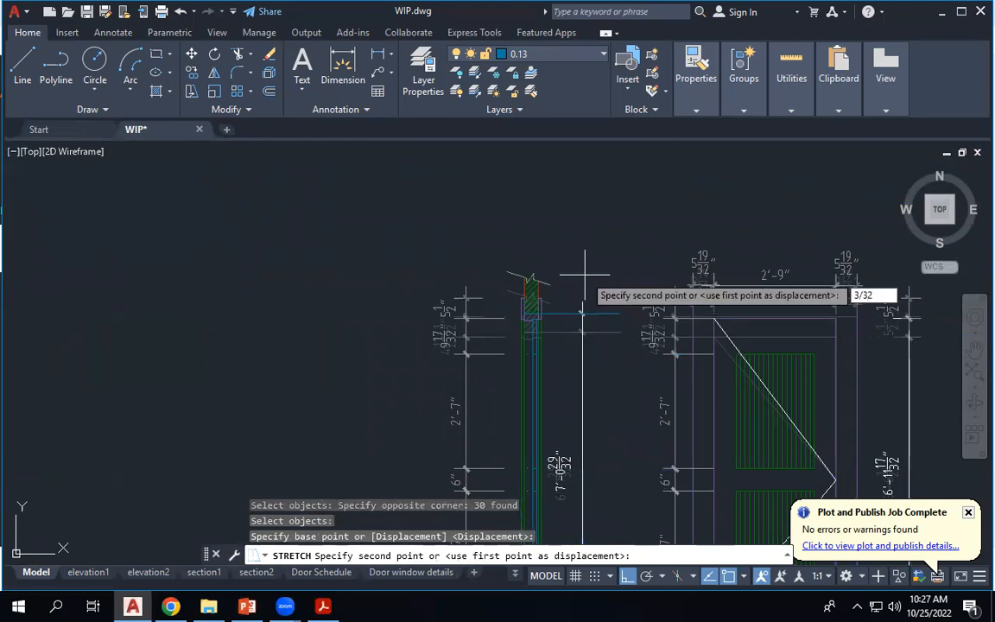
pyautogui.press('Return')
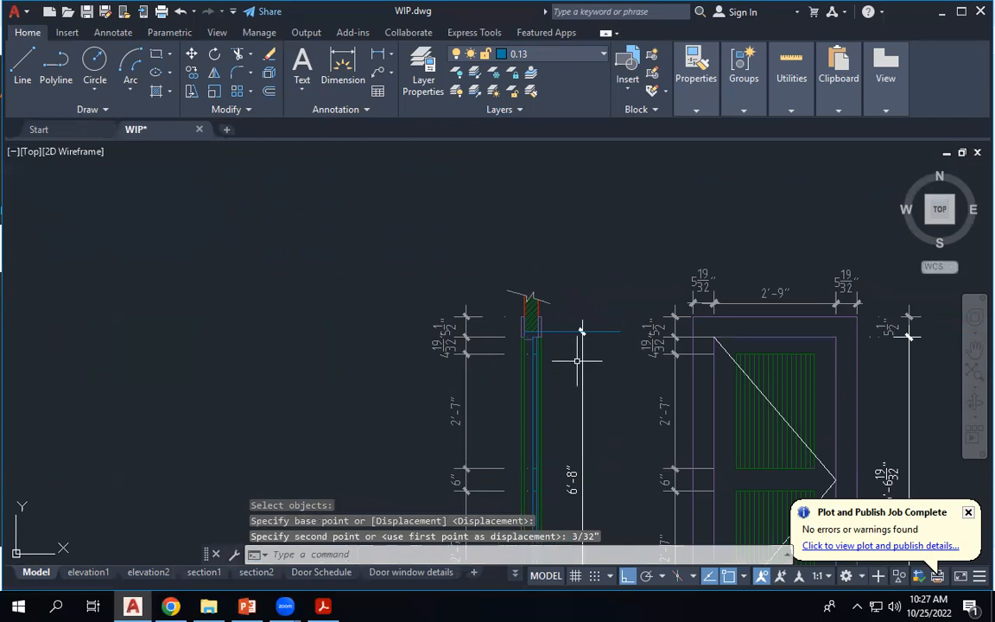
pyautogui.scroll(3, 533, 341)
pyautogui.scroll(-2, 537, 318)
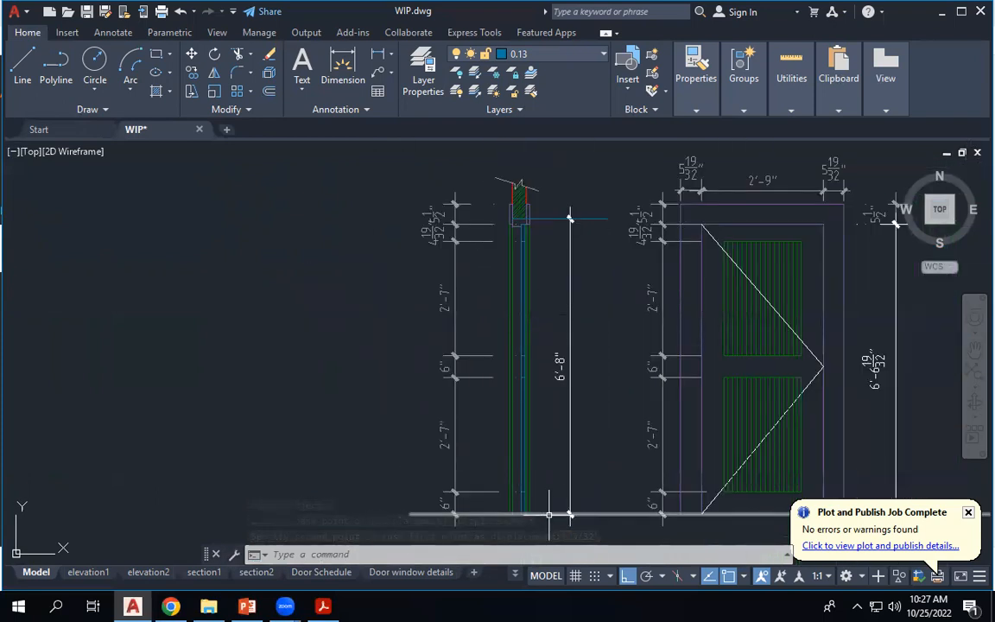
pyautogui.scroll(2, 525, 225)
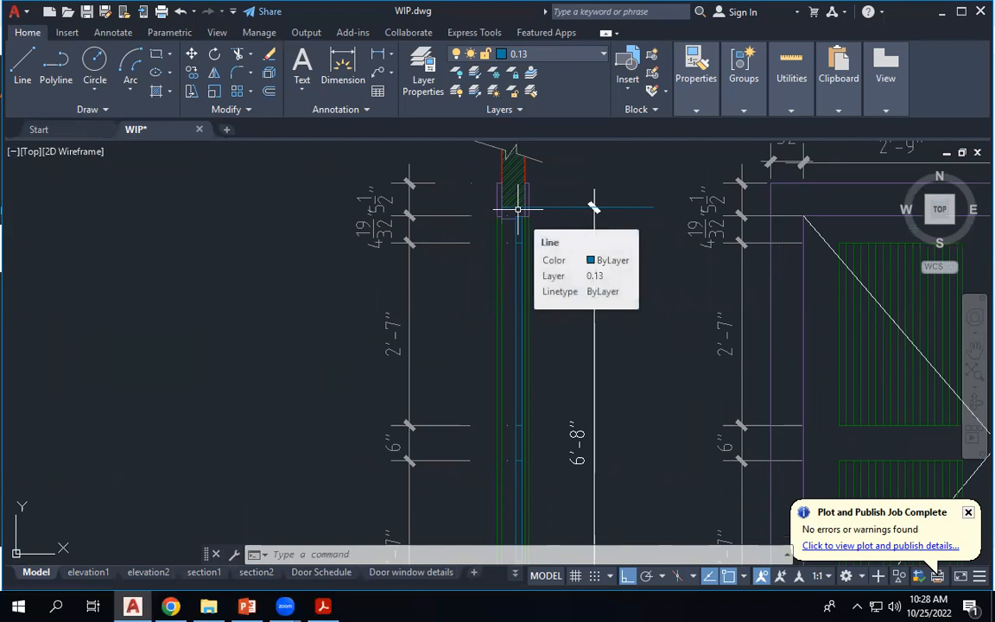
pyautogui.scroll(-4, 538, 207)
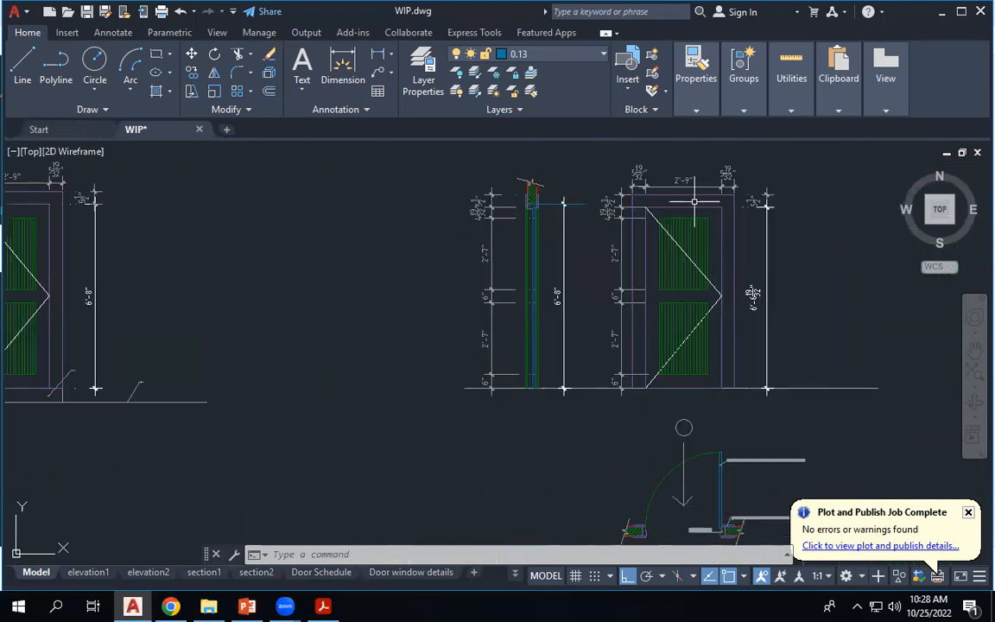
pyautogui.click(343, 64)
pyautogui.scroll(2, 721, 389)
pyautogui.scroll(-2, 674, 194)
pyautogui.scroll(3, 732, 200)
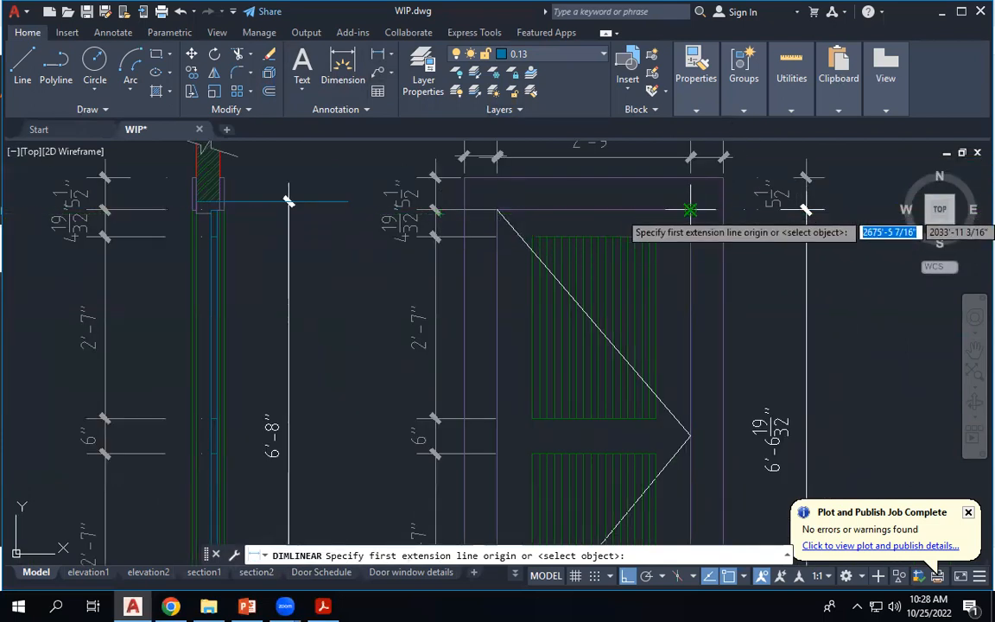
pyautogui.click(691, 209)
pyautogui.scroll(-2, 704, 208)
pyautogui.scroll(1, 696, 398)
pyautogui.click(693, 374)
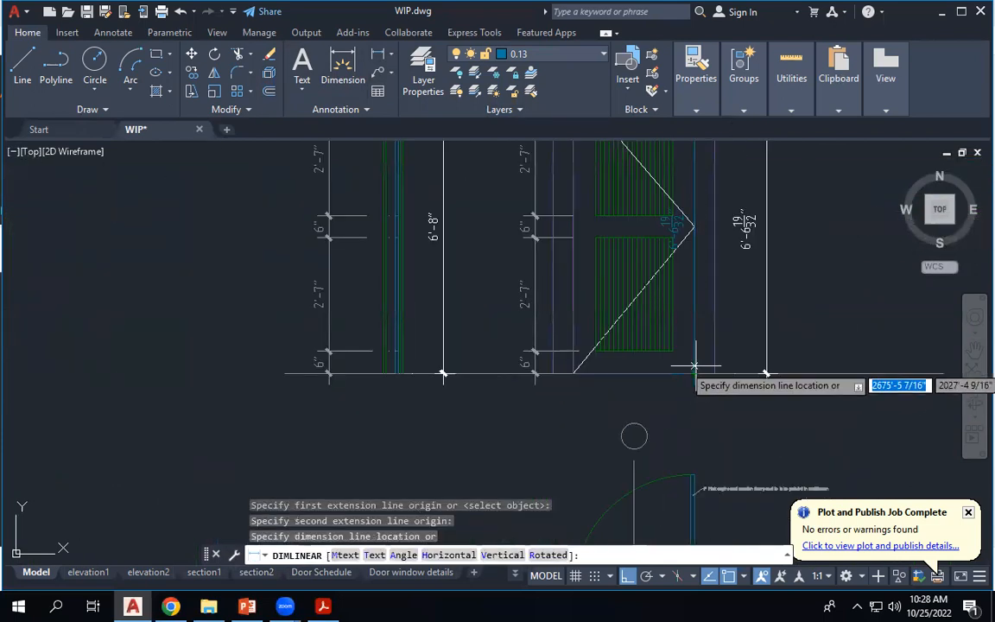
pyautogui.scroll(2, 730, 266)
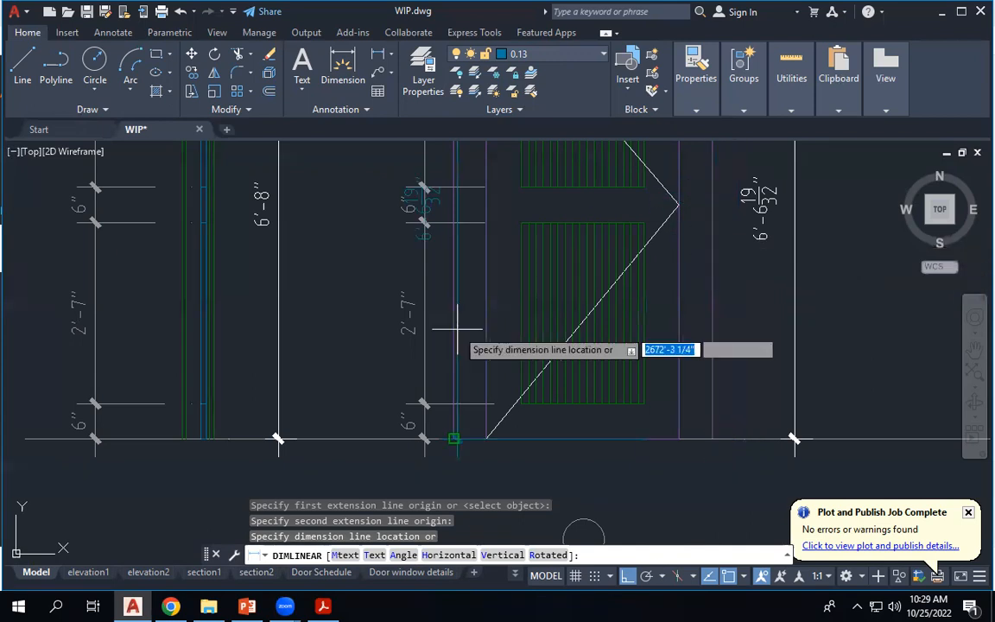
pyautogui.scroll(-4, 672, 391)
pyautogui.scroll(4, 691, 380)
pyautogui.scroll(-2, 706, 378)
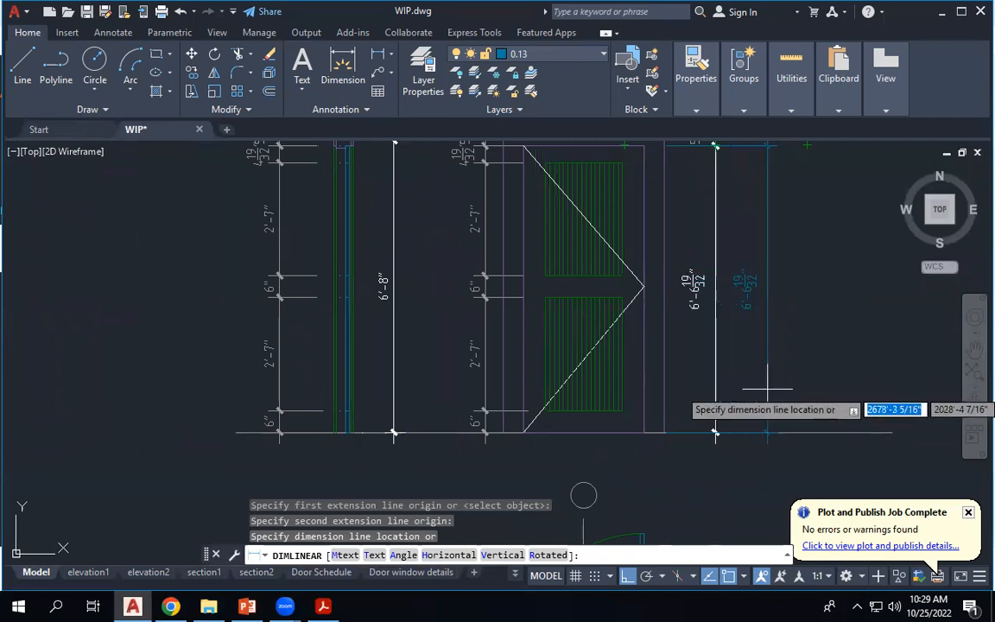
pyautogui.press('Escape')
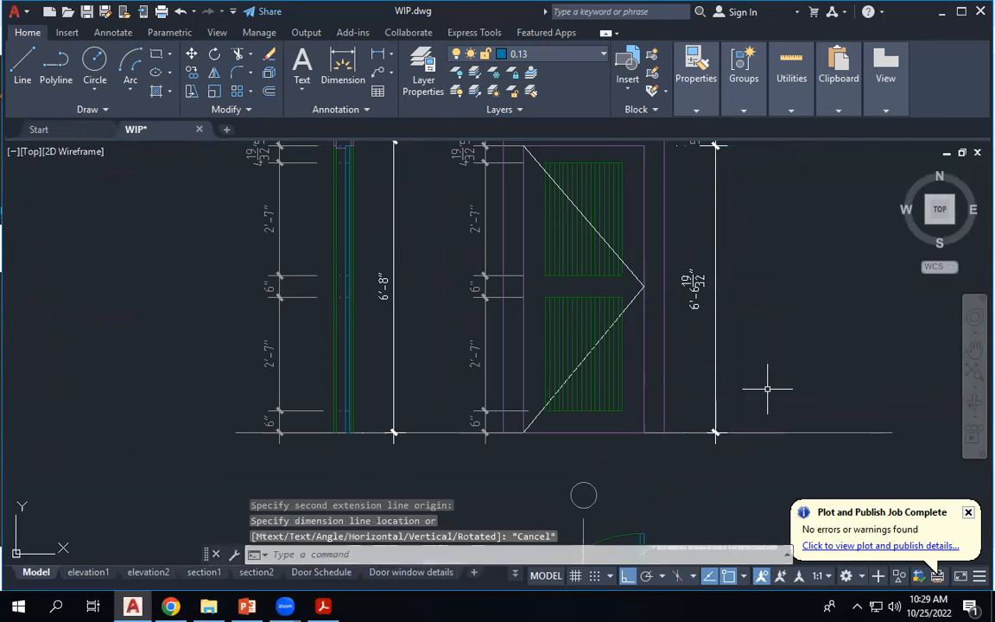
# Open the Door window details layout and shift the D1 detail inward from the viewport's edge, returning to paper space.
pyautogui.scroll(-2, 372, 386)
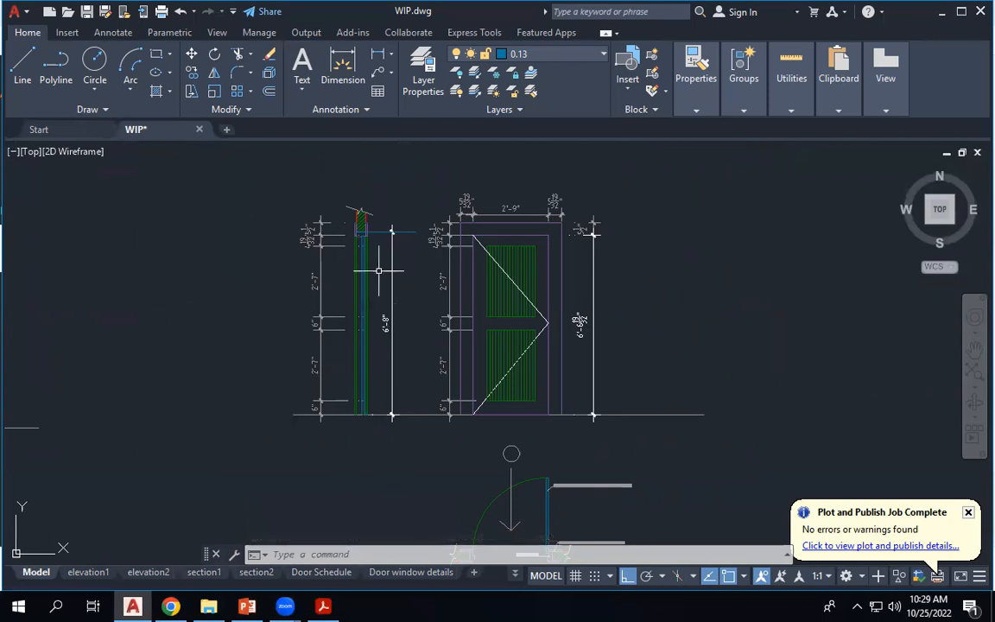
pyautogui.scroll(4, 381, 232)
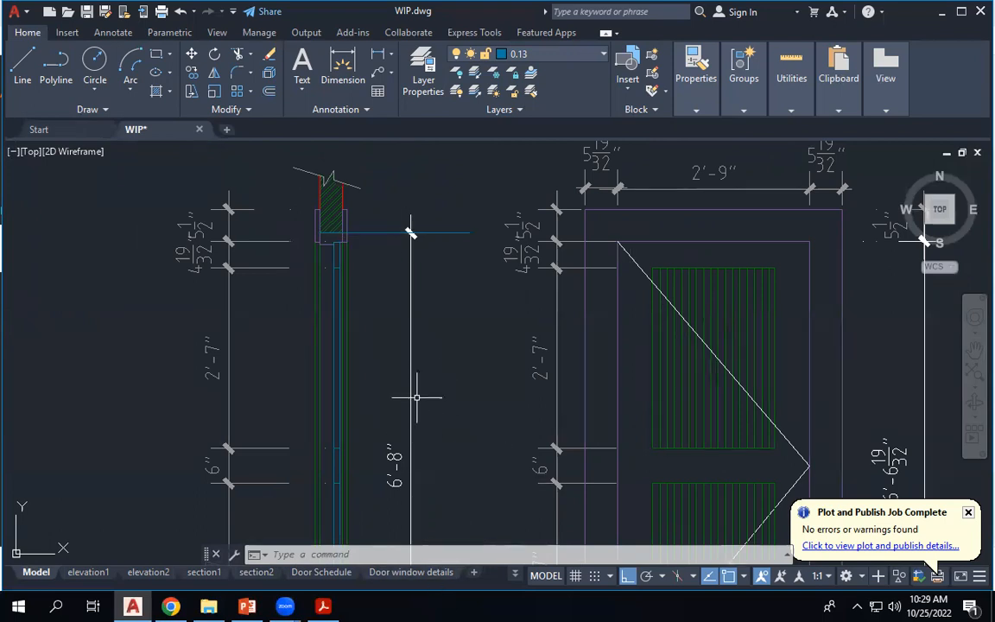
pyautogui.scroll(-5, 501, 165)
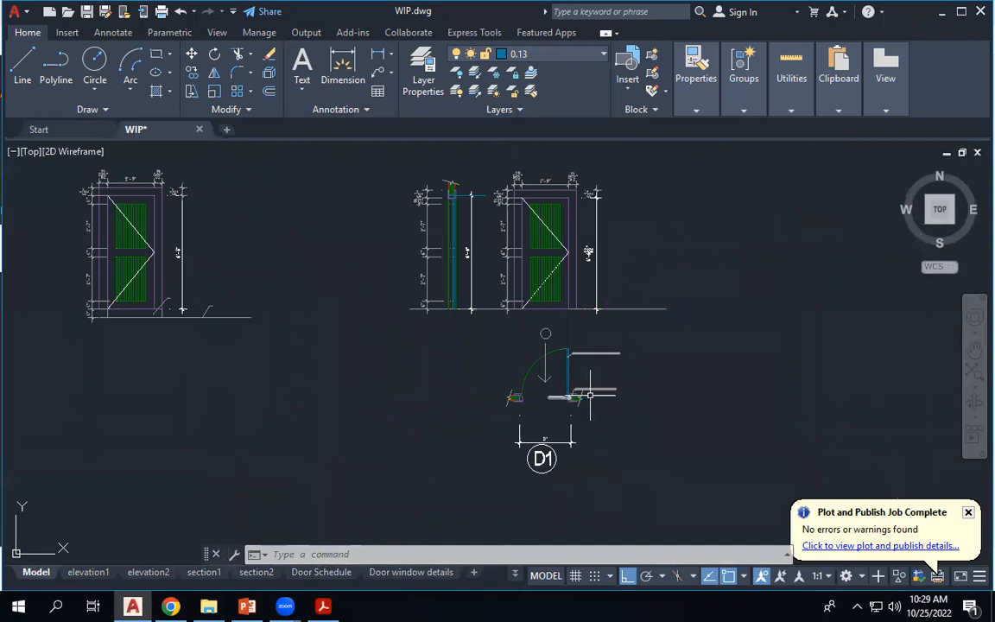
pyautogui.click(421, 572)
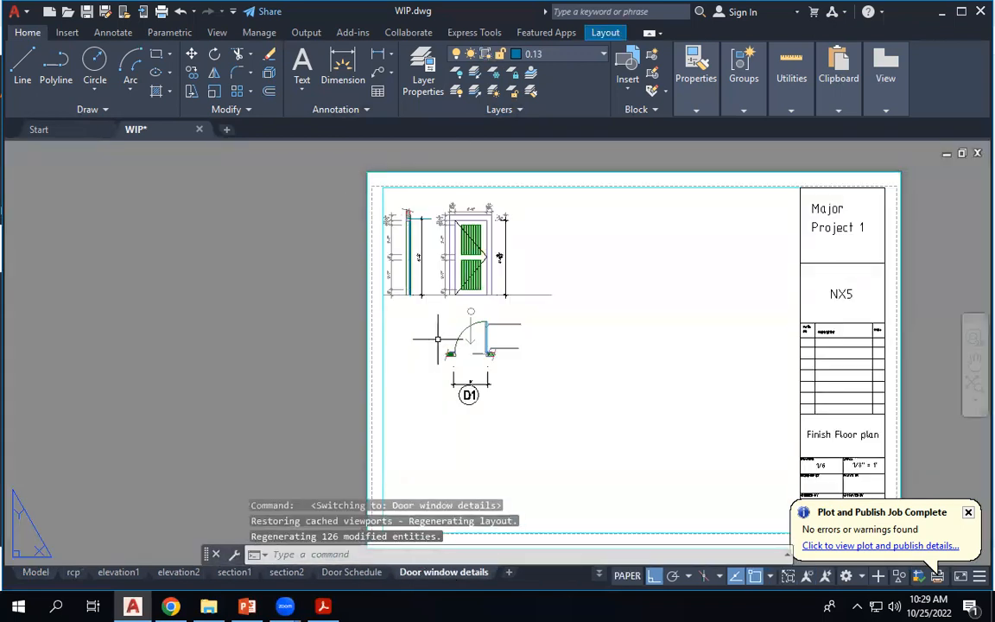
pyautogui.doubleClick(592, 327)
pyautogui.moveTo(592, 327); pyautogui.dragTo(605, 330, button='middle')
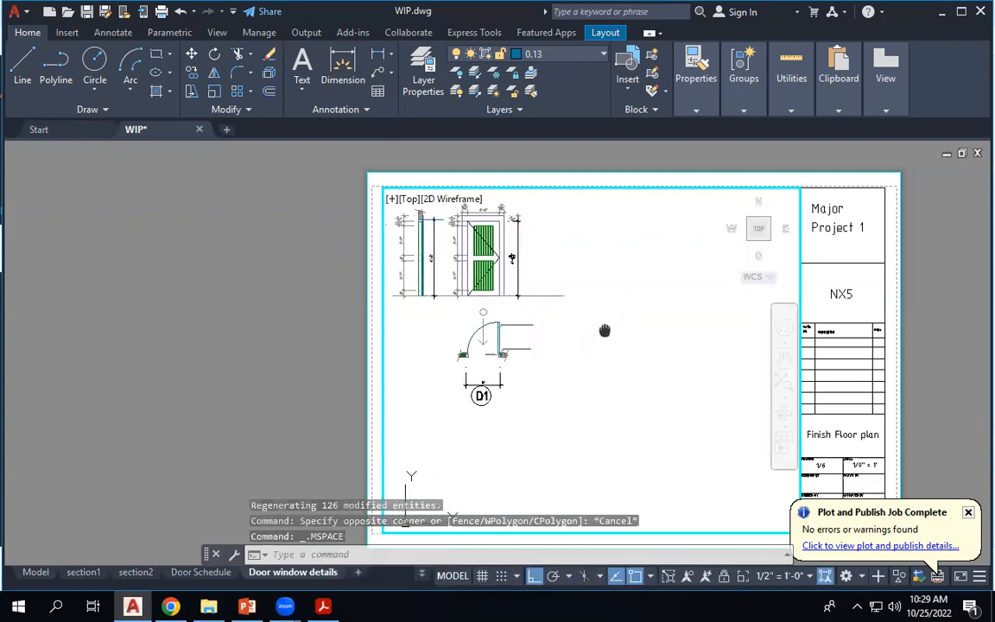
pyautogui.doubleClick(276, 275)
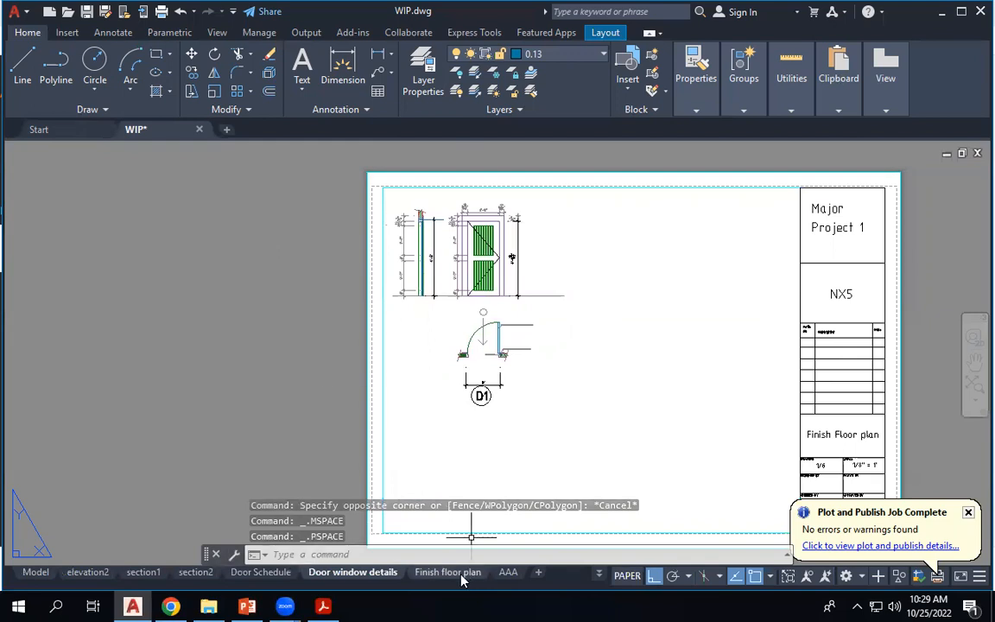
# Switch to Acrobat, close the old WIP-Door window details PDF, and return to the Door window details layout in AutoCAD.
pyautogui.click(322, 605)
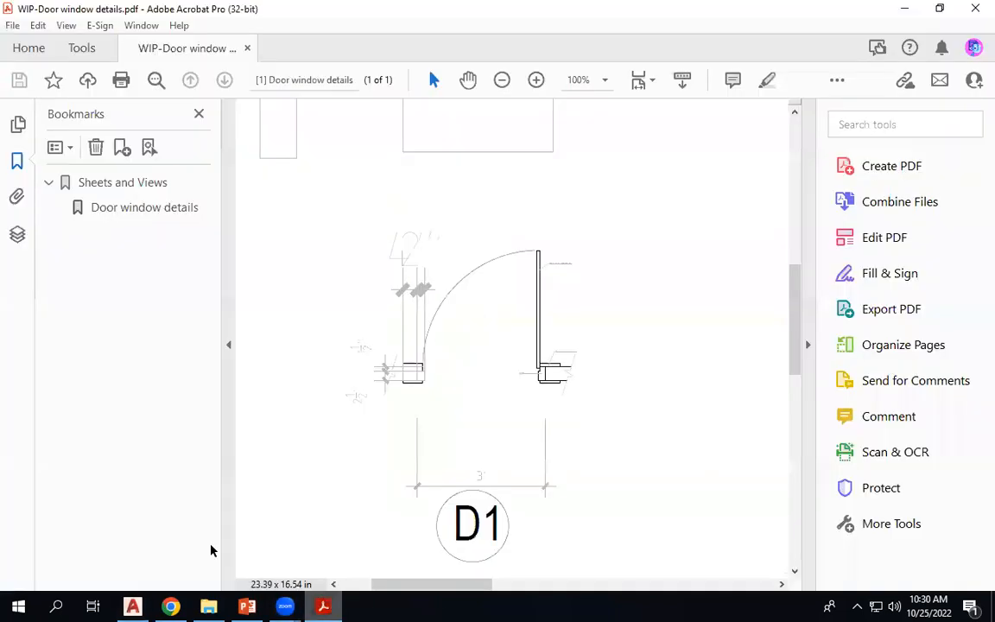
pyautogui.hotkey('alt', 'Tab')
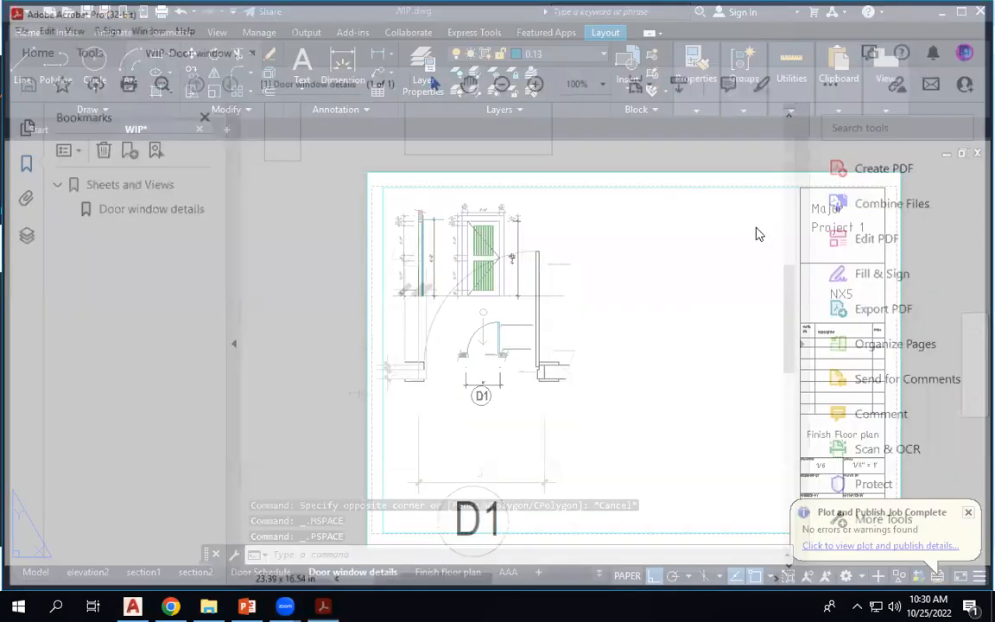
pyautogui.scroll(-4, 467, 221)
pyautogui.scroll(4, 481, 223)
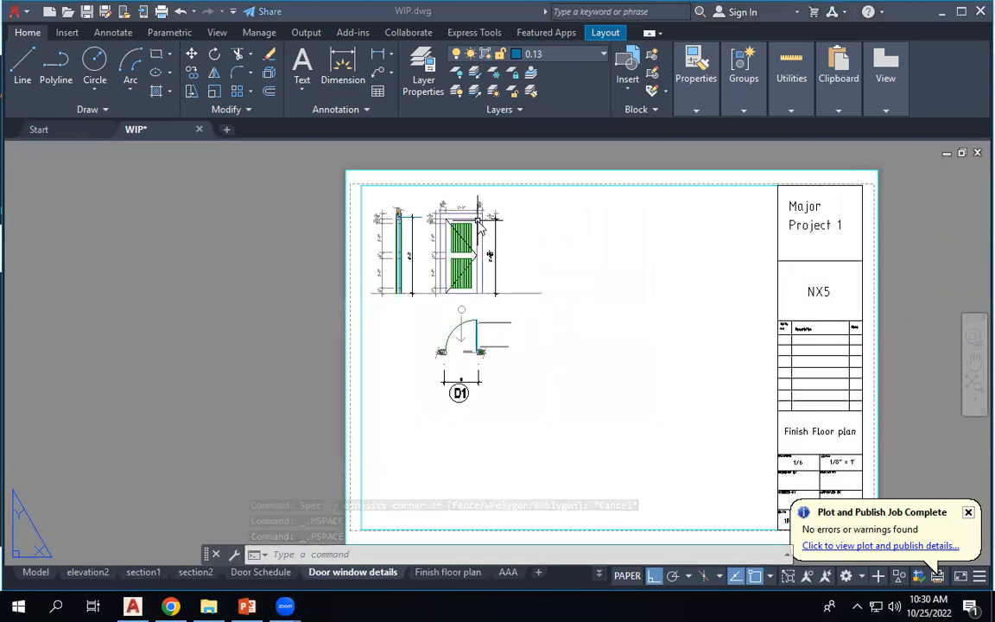
pyautogui.scroll(-3, 482, 223)
pyautogui.scroll(3, 481, 223)
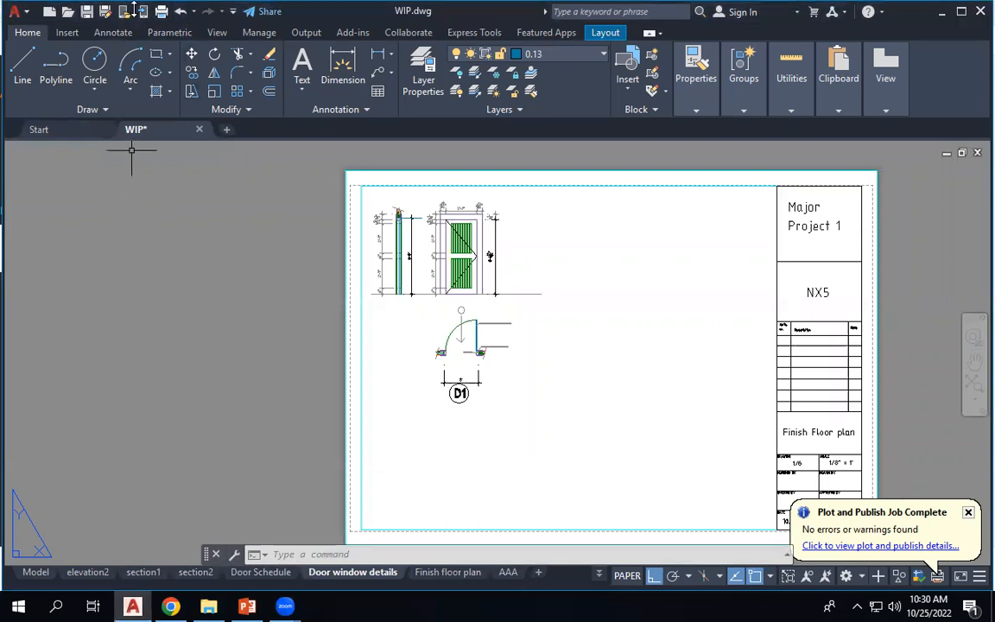
# Preview the Door window details layout as a single-sheet plot and examine the door elevation's linework and dimensions.
pyautogui.click(162, 12)
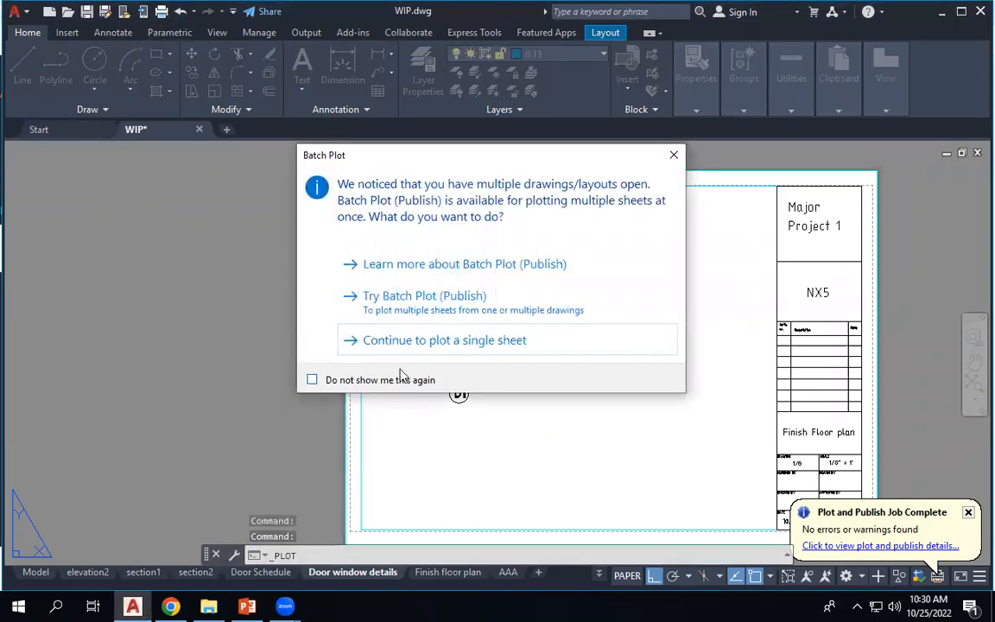
pyautogui.click(416, 347)
pyautogui.click(240, 492)
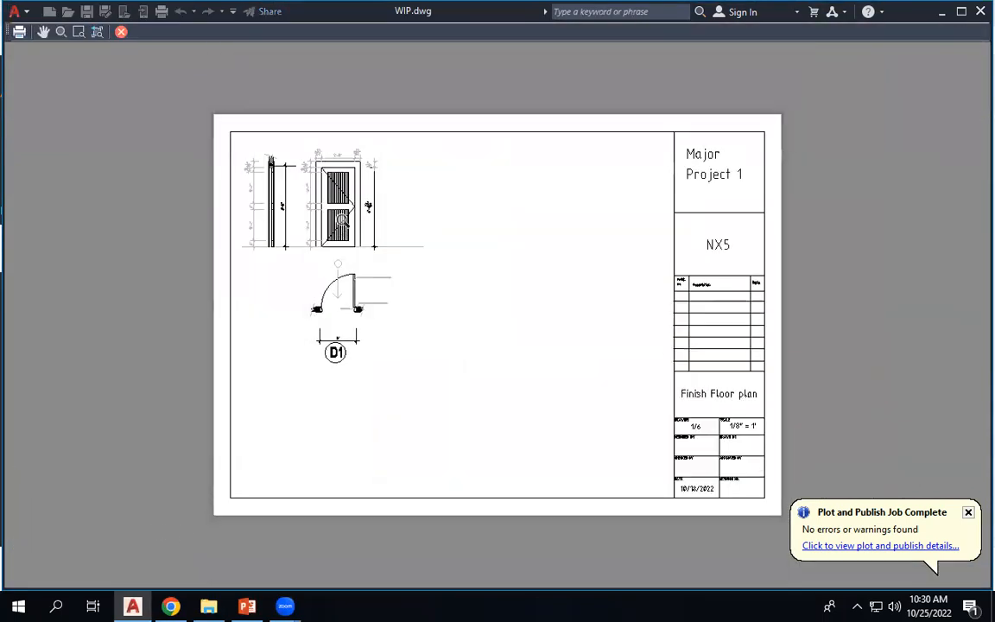
pyautogui.scroll(6, 345, 234)
pyautogui.scroll(-2, 321, 505)
pyautogui.scroll(2, 324, 495)
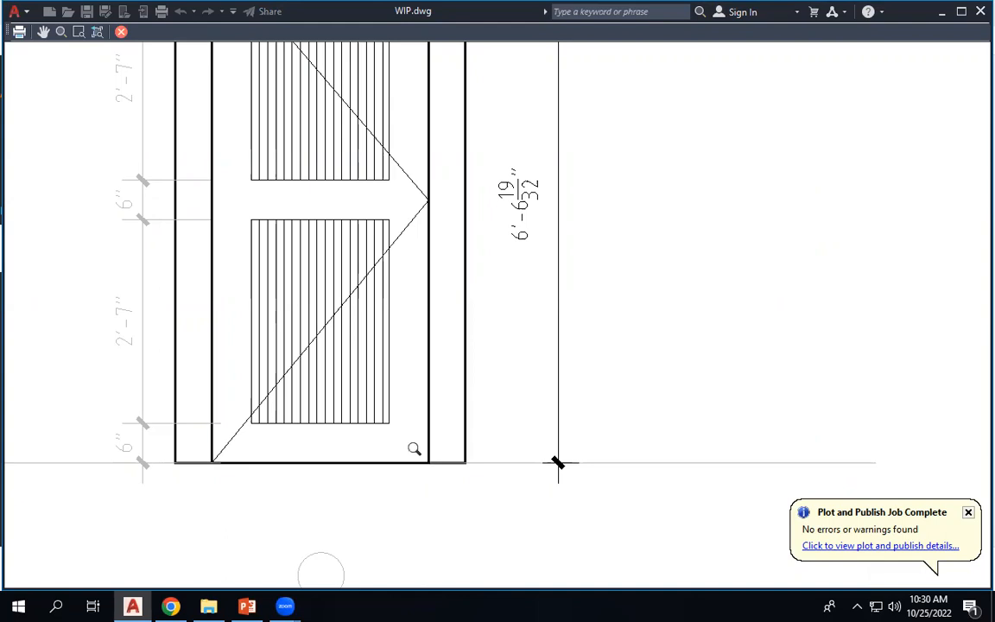
pyautogui.scroll(-4, 414, 449)
# Plot the previewed sheet to WIP-Door window details.pdf in the Documents folder, overwriting the existing file.
pyautogui.rightClick(422, 222)
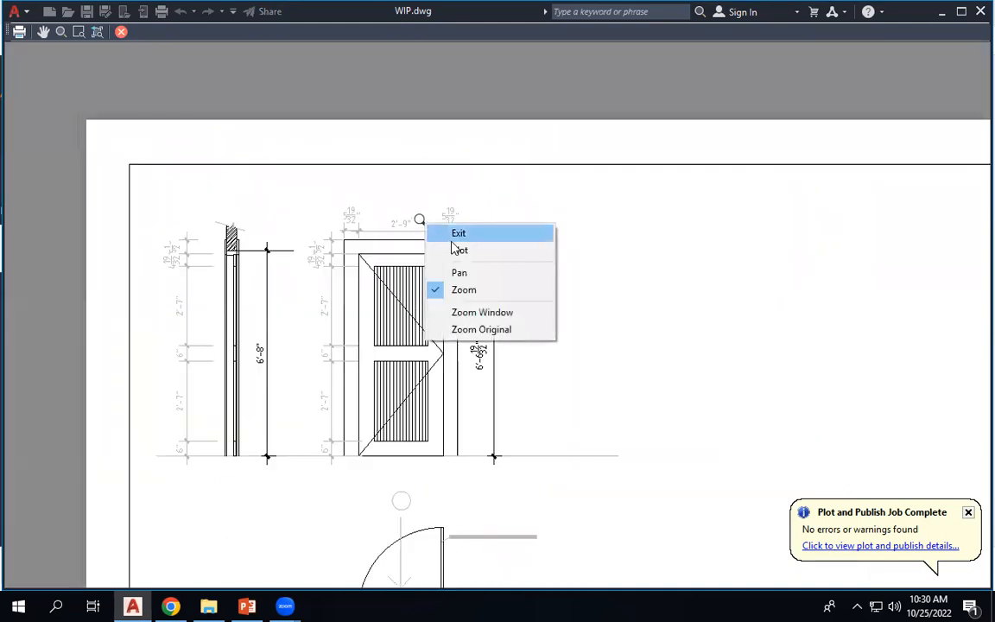
pyautogui.click(458, 249)
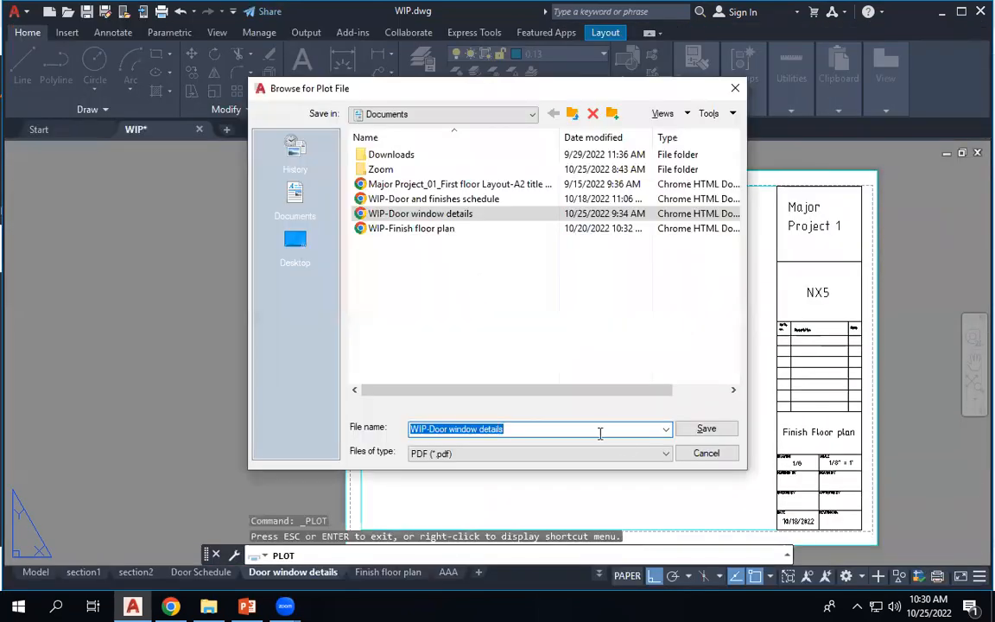
pyautogui.click(692, 425)
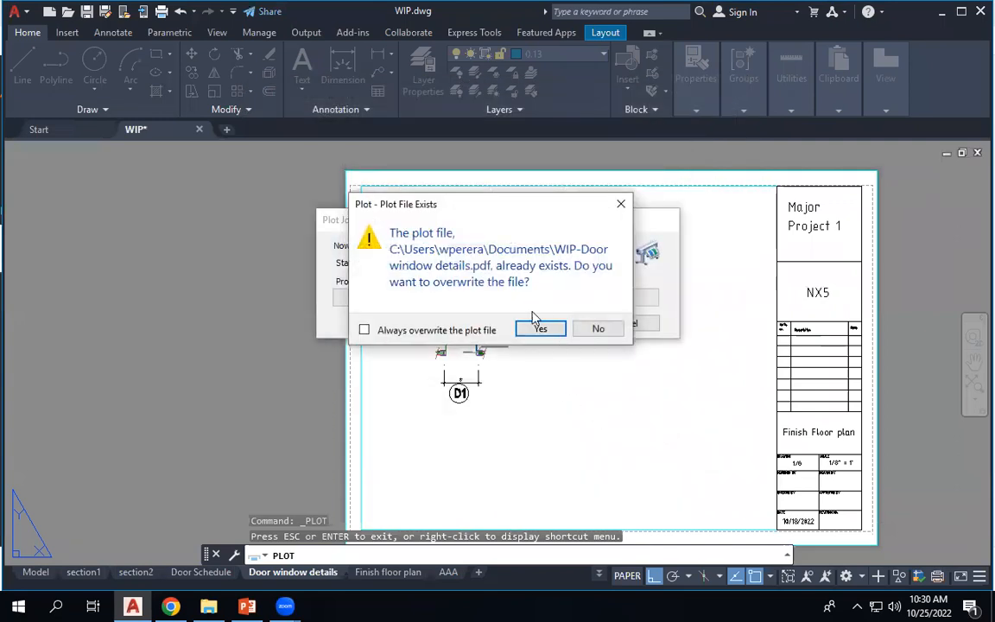
pyautogui.click(542, 329)
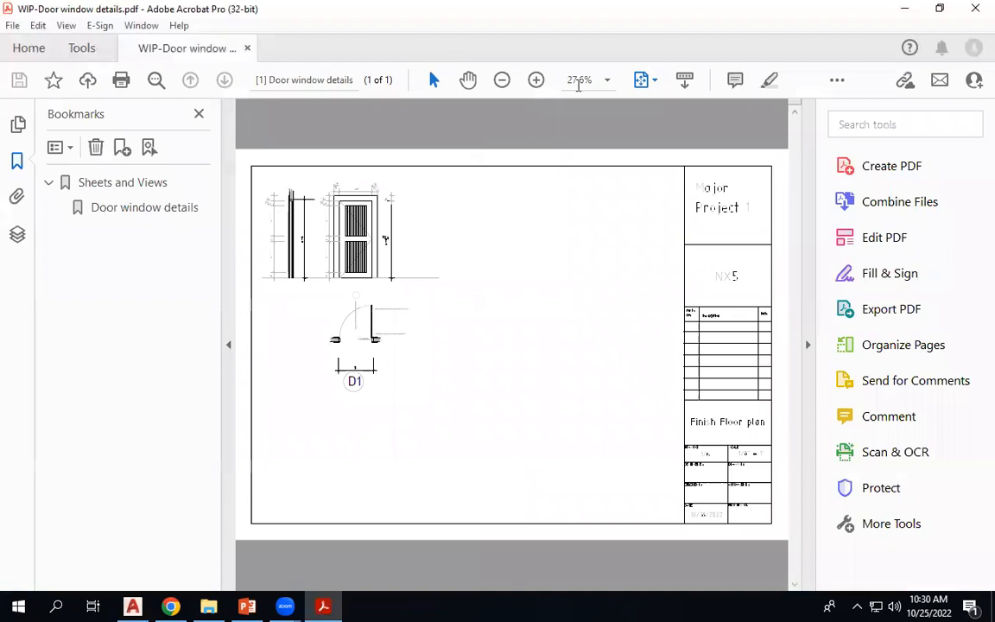
# Examine the plotted PDF in Acrobat at 100%, from the door section and elevation to the D1 plan and its notes.
pyautogui.click(607, 80)
pyautogui.click(658, 194)
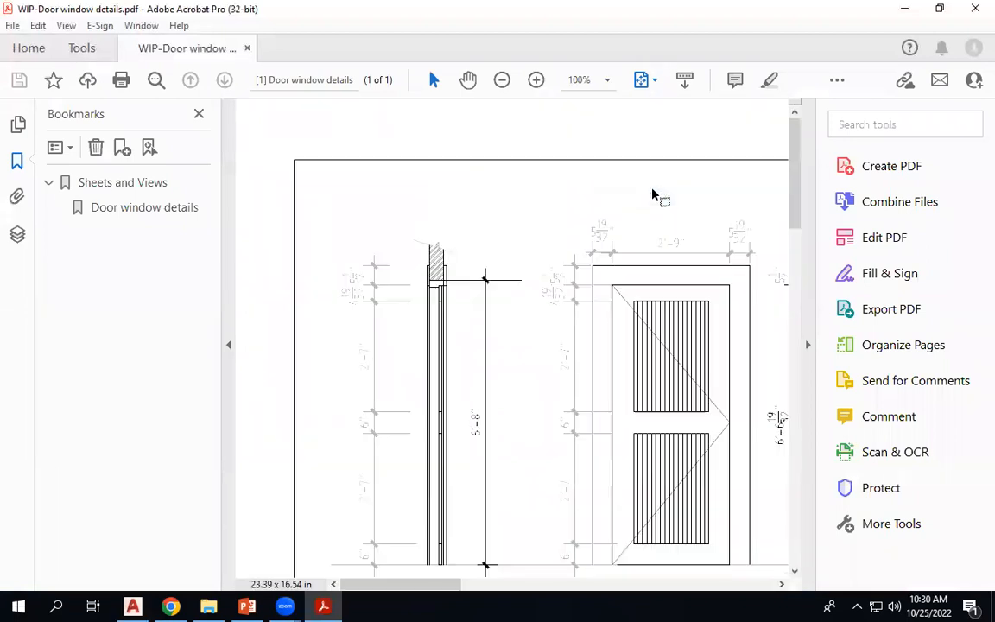
pyautogui.scroll(-1, 605, 276)
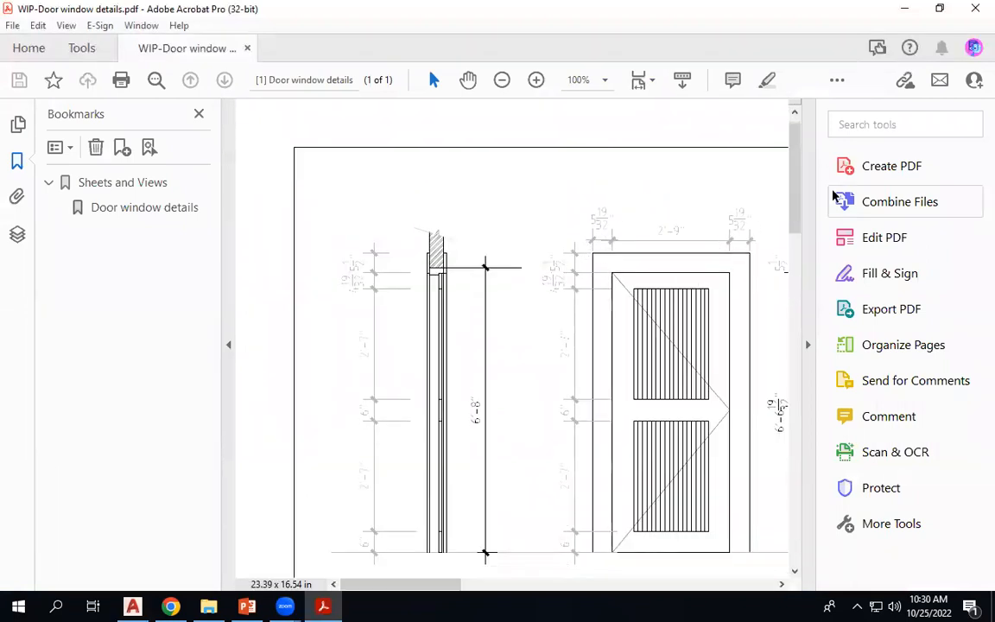
pyautogui.moveTo(796, 205); pyautogui.dragTo(797, 222)
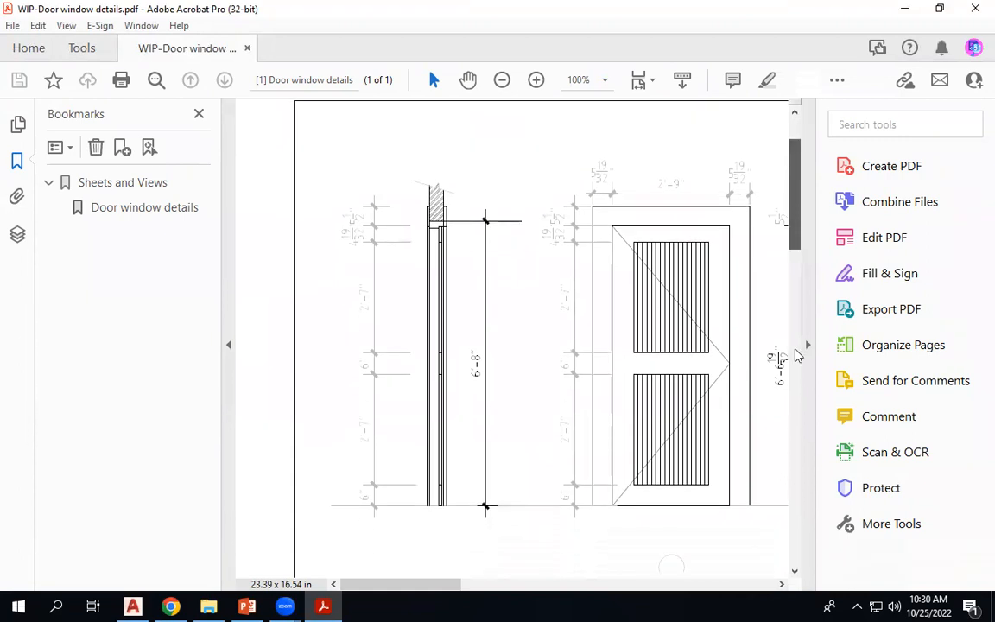
pyautogui.click(797, 355)
pyautogui.moveTo(411, 588); pyautogui.dragTo(450, 590)
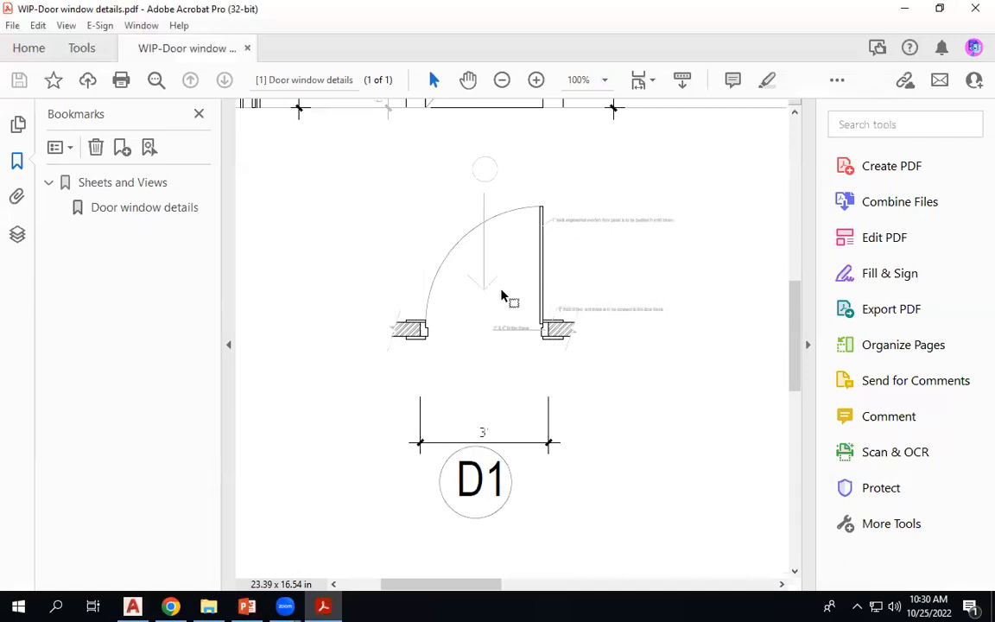
# Examine the plotted PDF from the D1 plan up to the ground line, the door elevation's dimensions and the adjoining door section.
pyautogui.scroll(1, 533, 231)
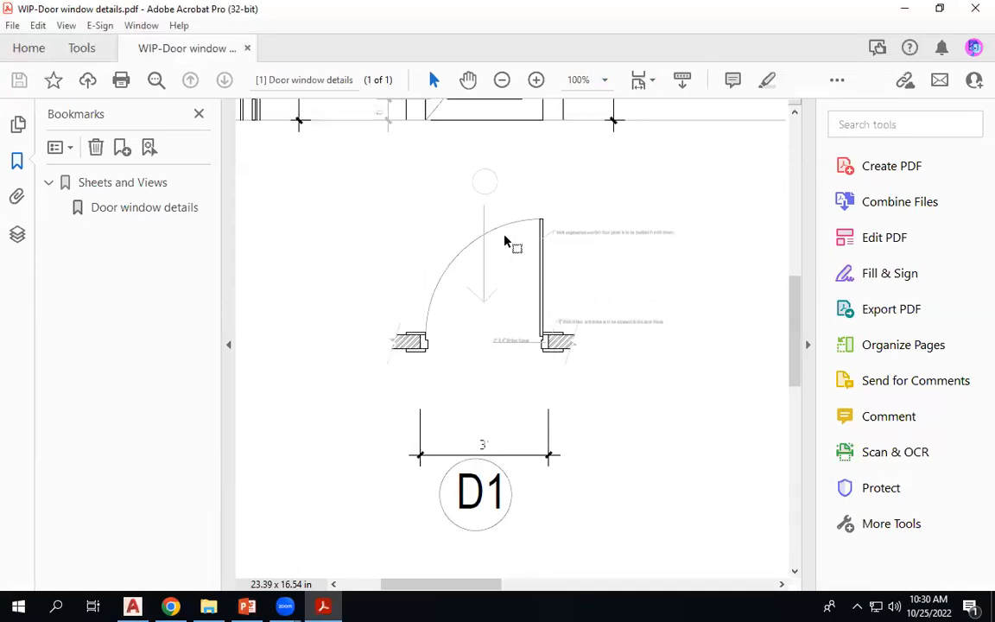
pyautogui.scroll(5, 465, 241)
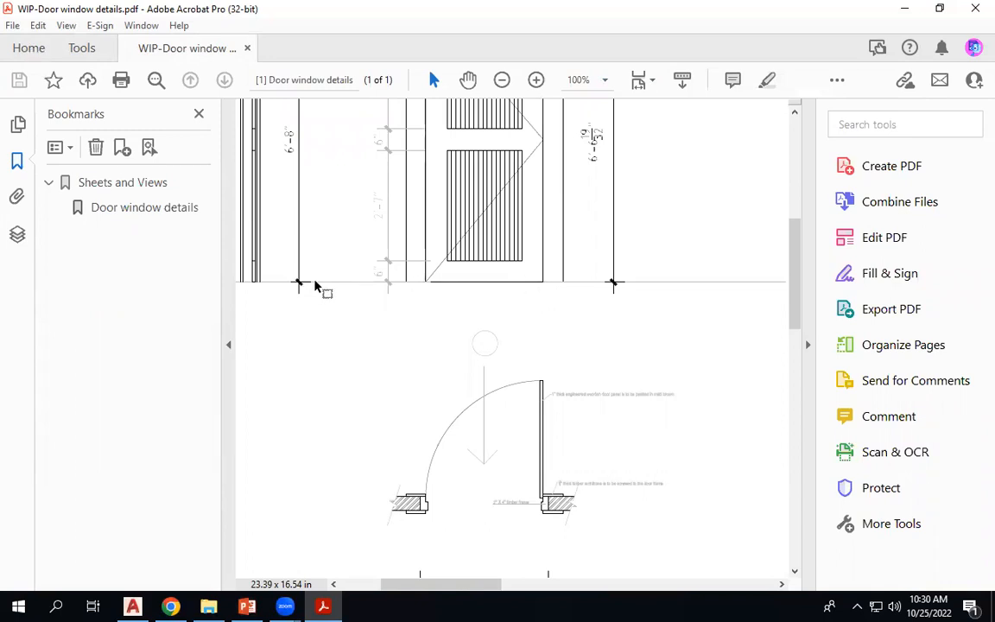
pyautogui.scroll(1, 539, 307)
pyautogui.scroll(2, 527, 309)
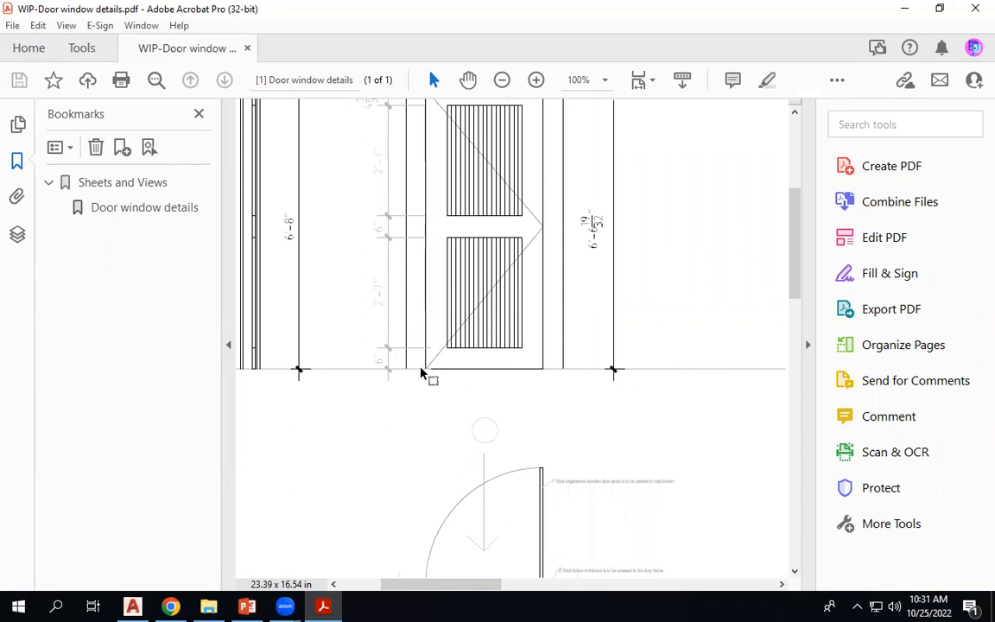
pyautogui.scroll(2, 679, 378)
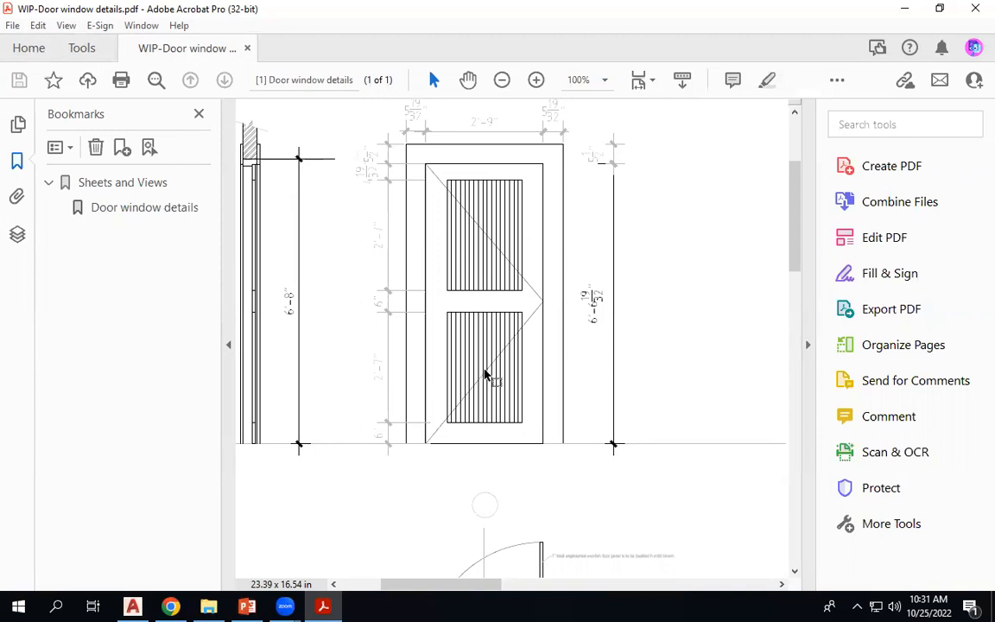
pyautogui.moveTo(471, 584); pyautogui.dragTo(412, 587)
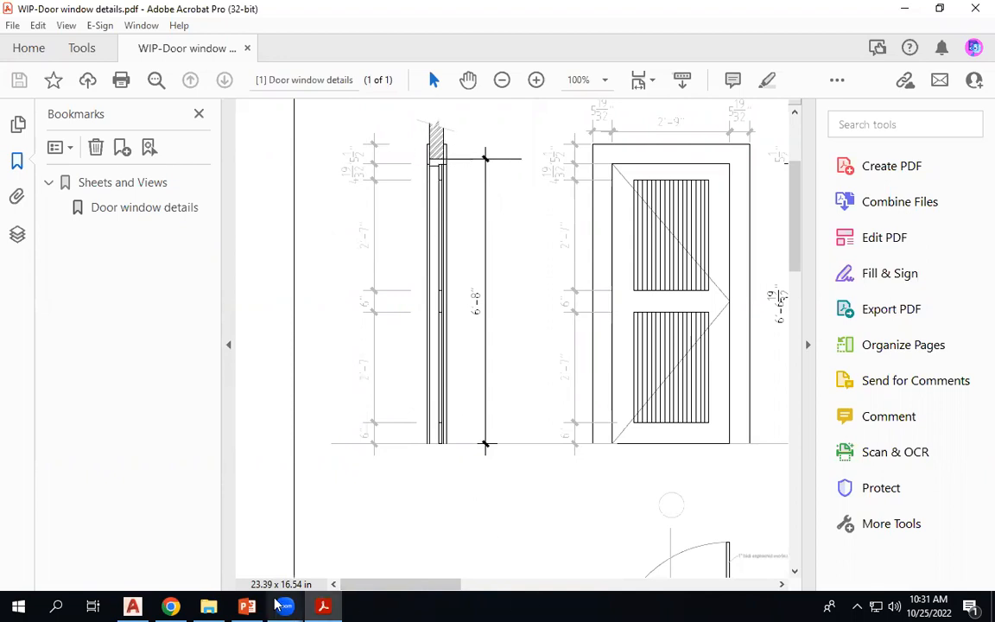
# Switch to AutoCAD's model space and assign the door panel's lines in the D1 section to layer 0.0.
pyautogui.click(133, 607)
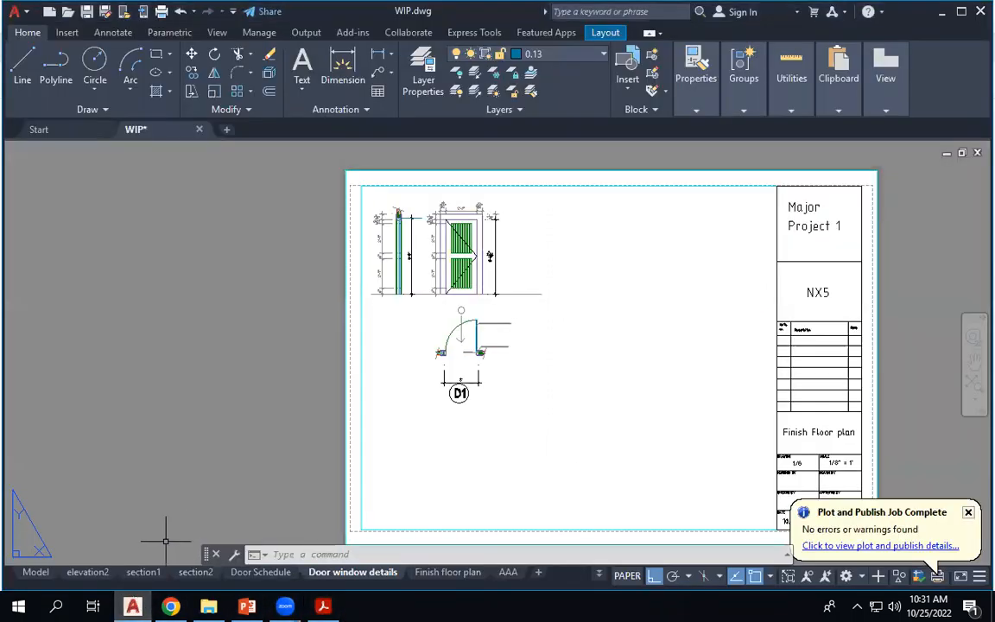
pyautogui.click(34, 573)
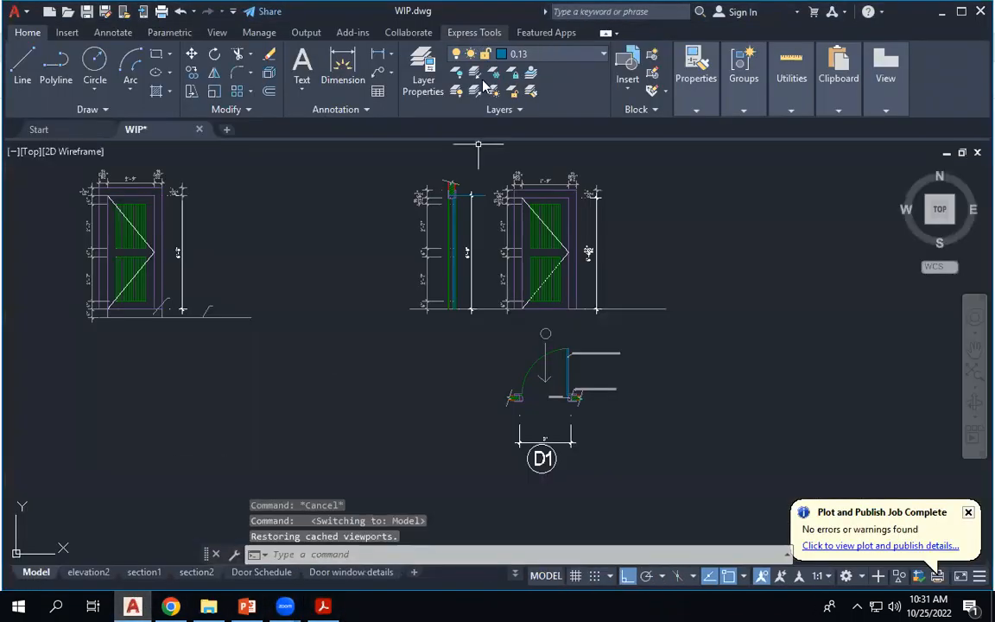
pyautogui.scroll(10, 460, 186)
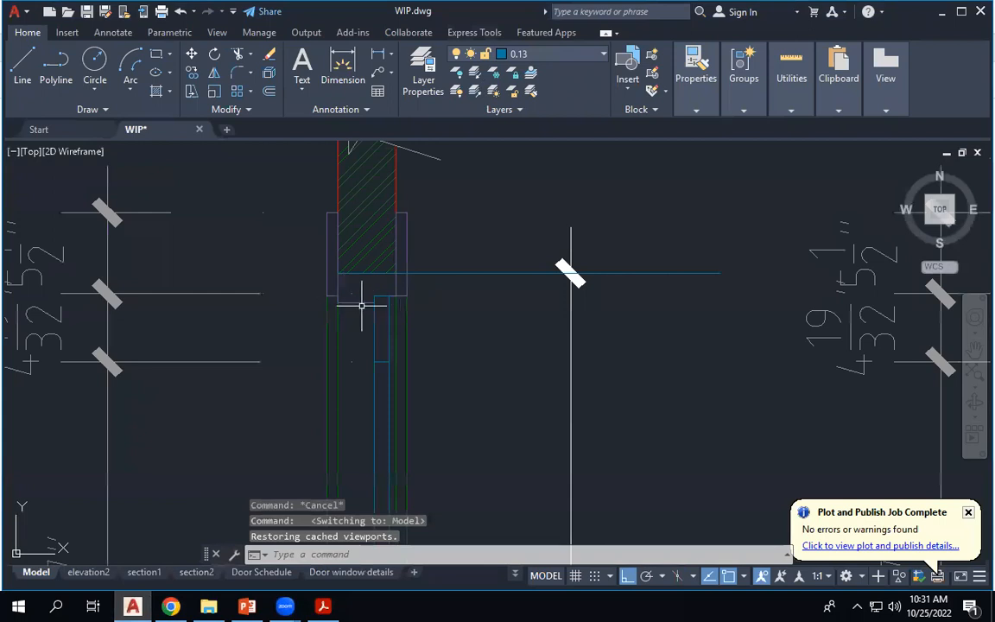
pyautogui.click(363, 301)
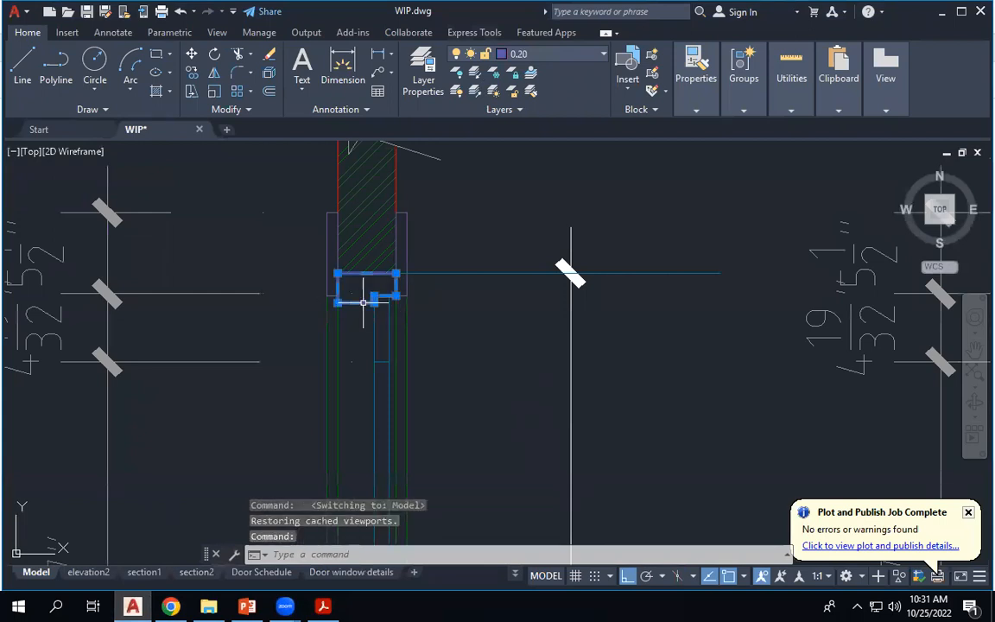
pyautogui.press('Escape')
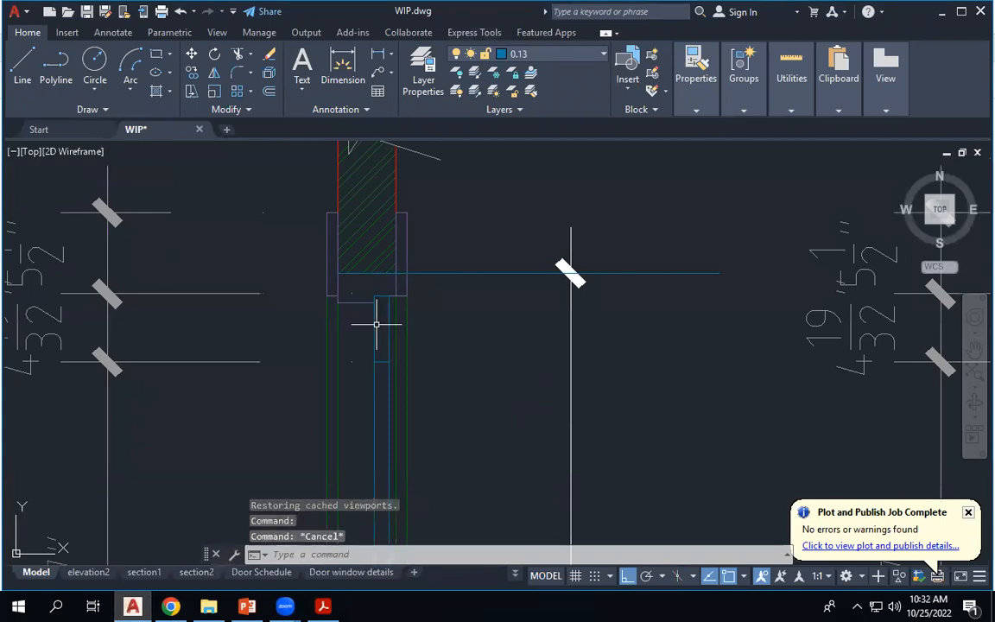
pyautogui.click(375, 324)
pyautogui.scroll(-10, 380, 333)
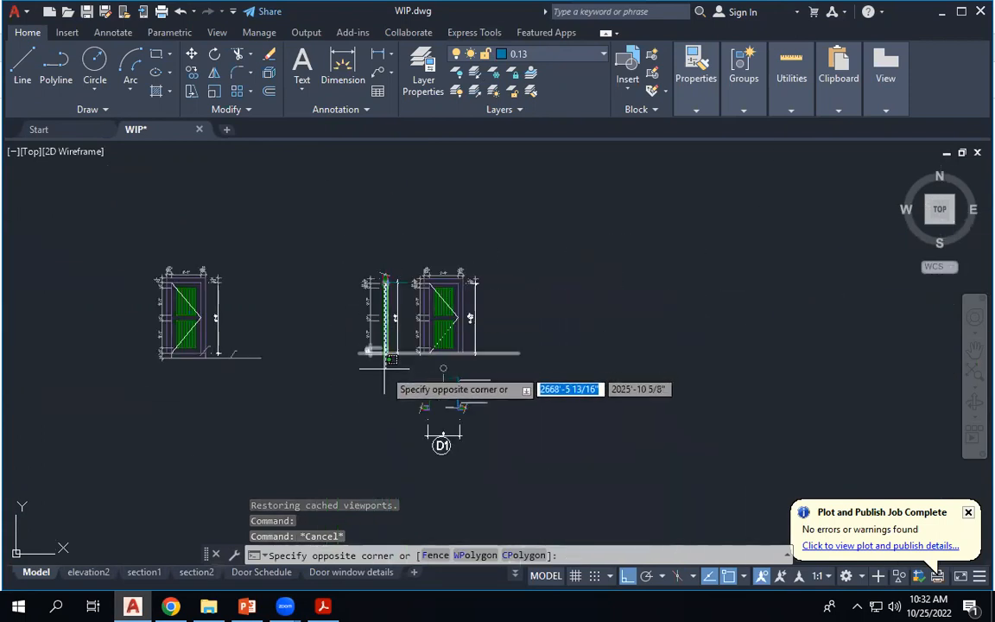
pyautogui.click(397, 360)
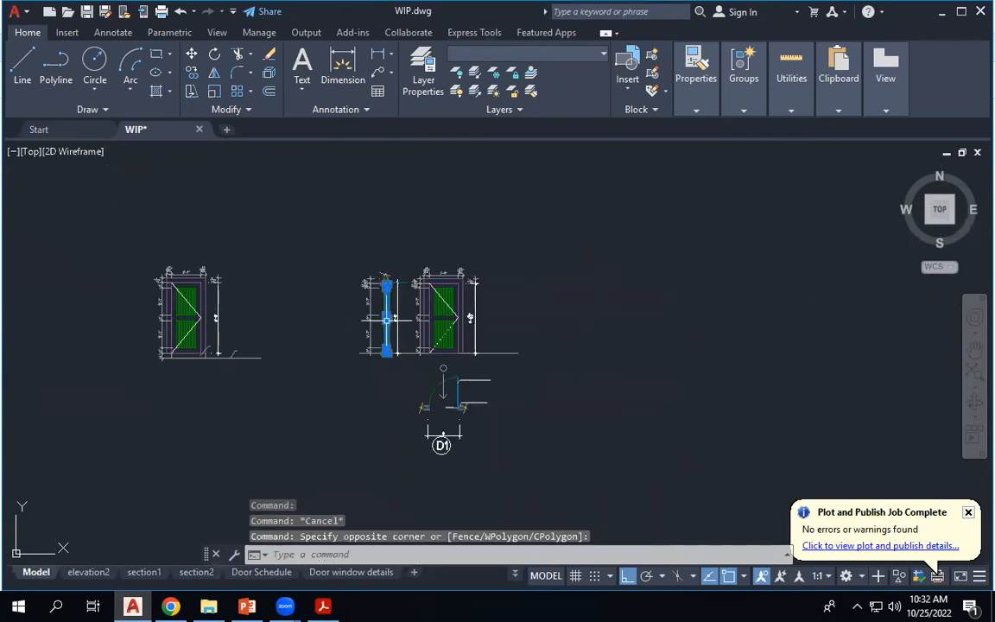
pyautogui.scroll(6, 393, 320)
pyautogui.scroll(5, 402, 197)
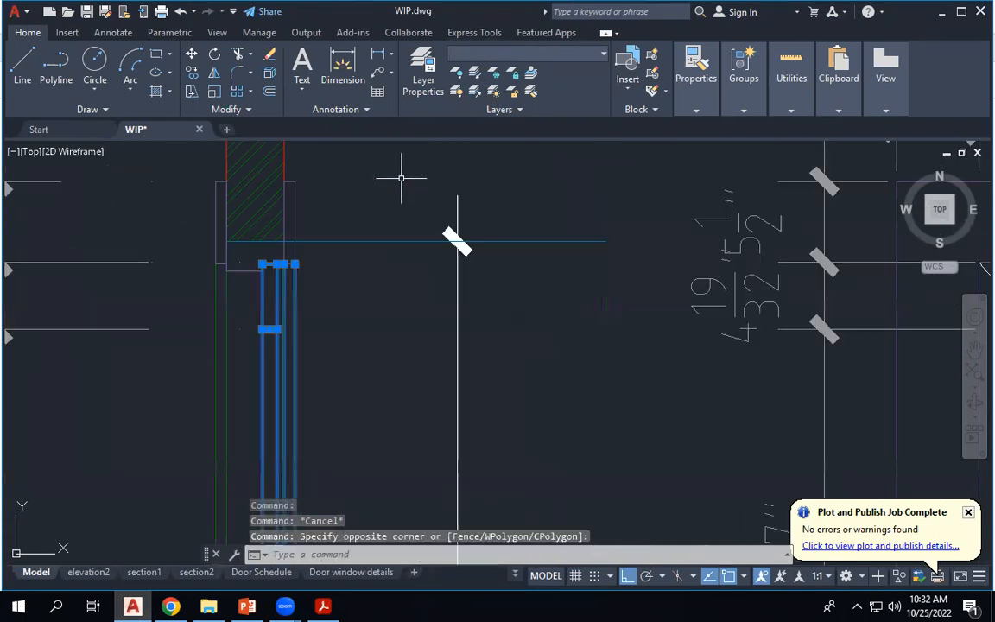
pyautogui.click(504, 55)
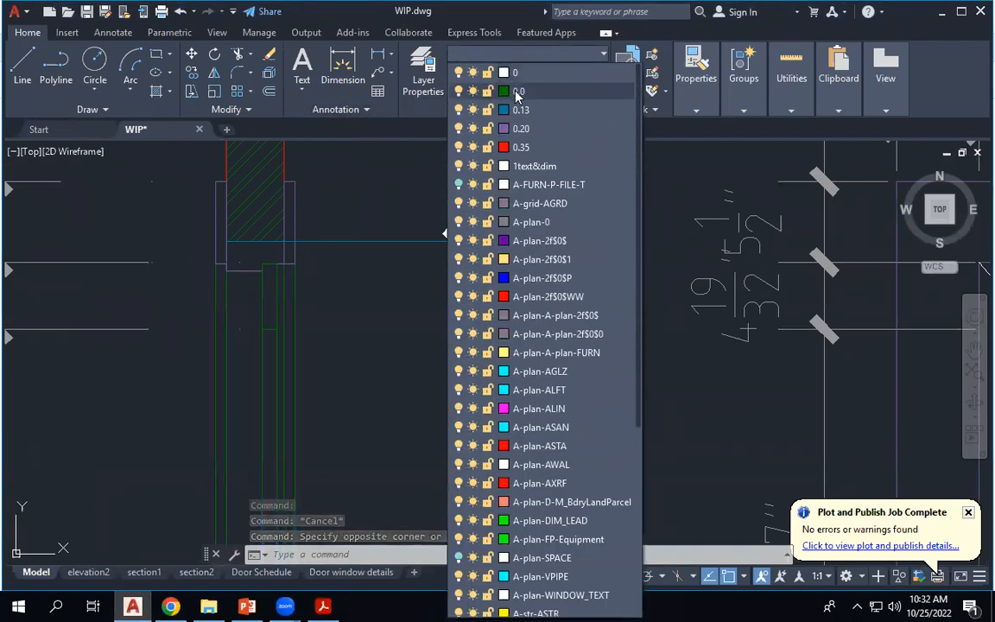
pyautogui.press('Escape')
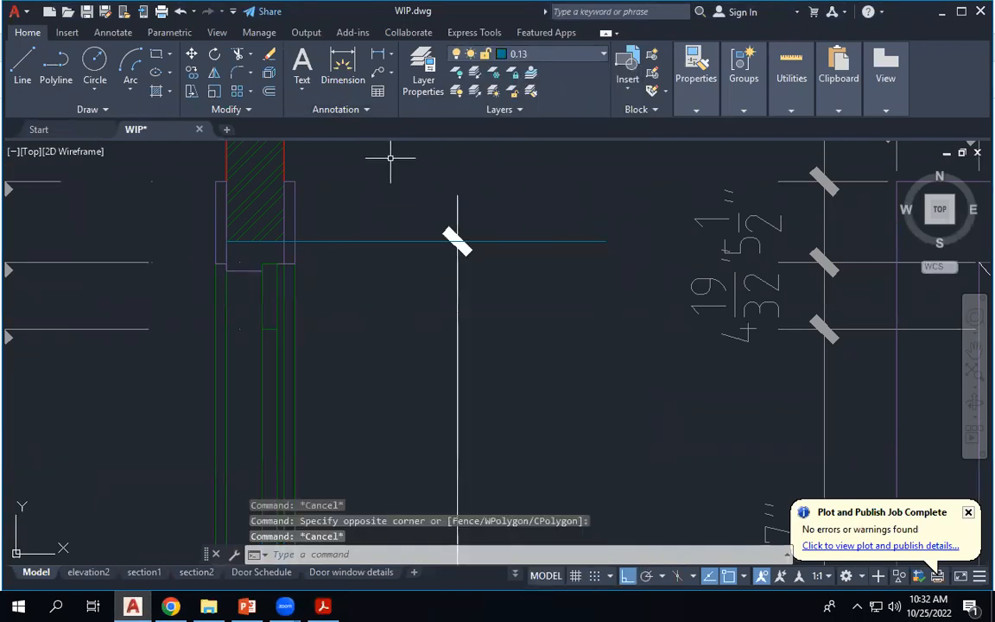
# Put the four vertical lines flanking the door panel, two on each side of the section, on the floor finish layer.
pyautogui.scroll(-4, 400, 188)
pyautogui.scroll(-5, 402, 182)
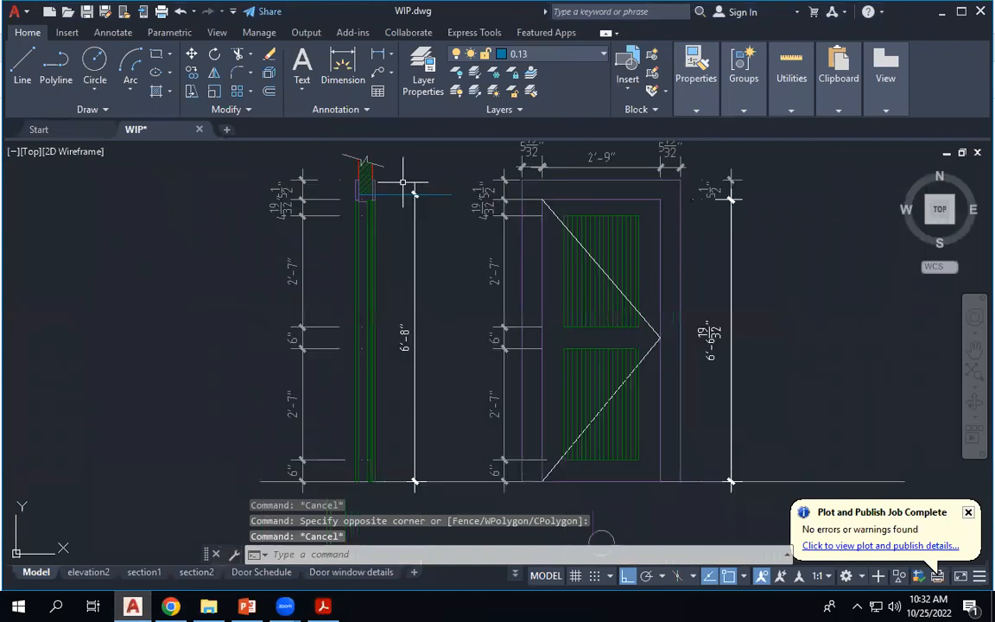
pyautogui.scroll(6, 379, 201)
pyautogui.scroll(3, 378, 201)
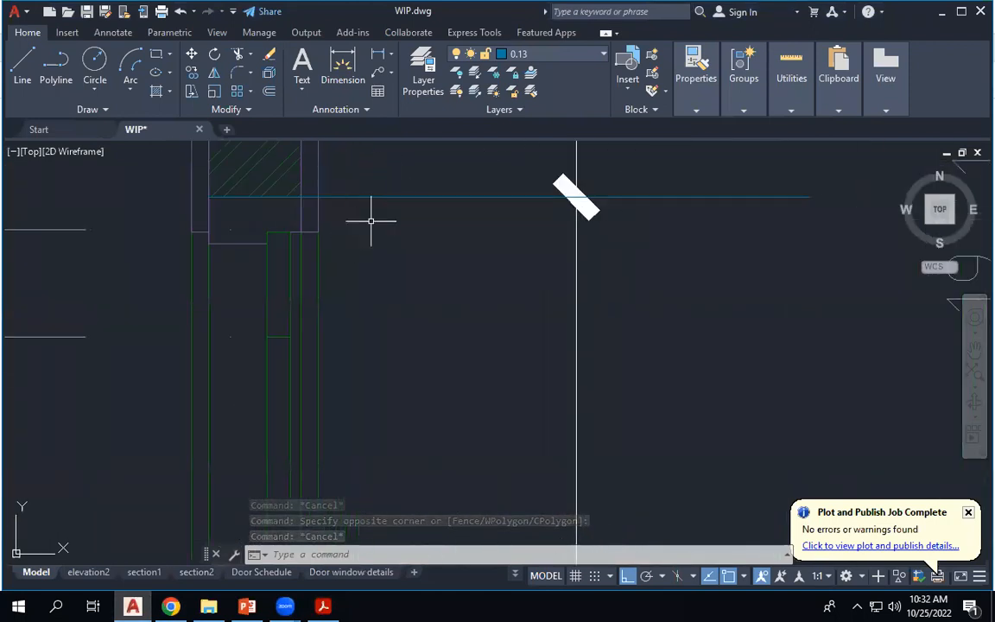
pyautogui.scroll(-3, 355, 231)
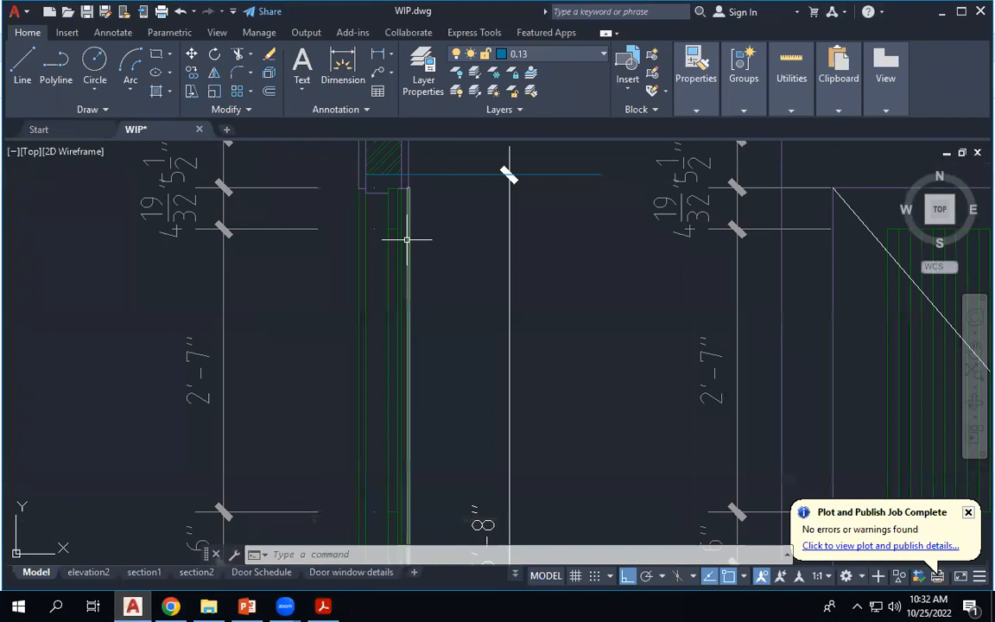
pyautogui.click(406, 241)
pyautogui.scroll(-3, 406, 241)
pyautogui.scroll(3, 434, 473)
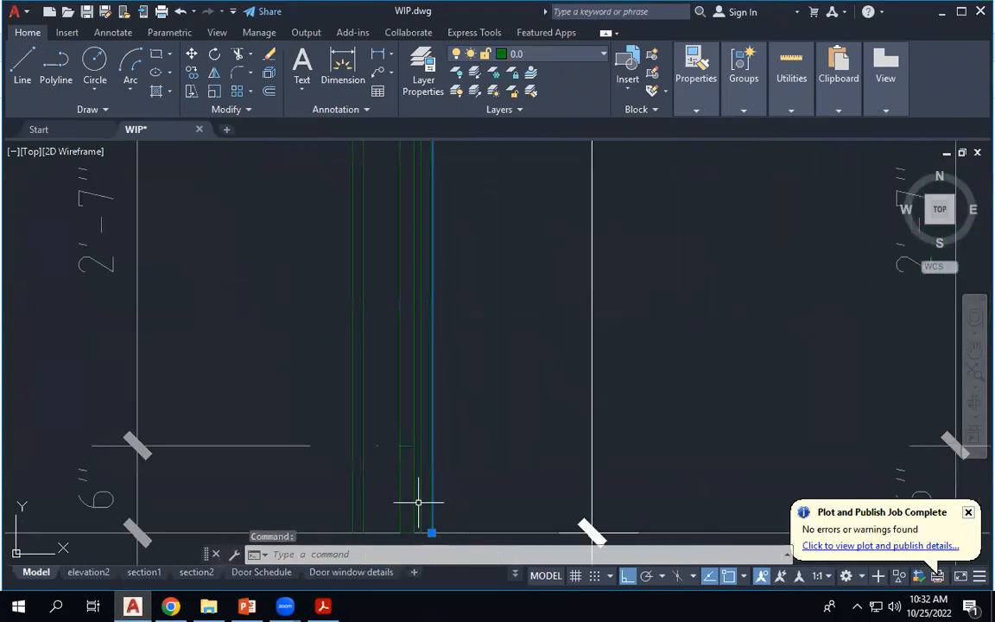
pyautogui.click(420, 481)
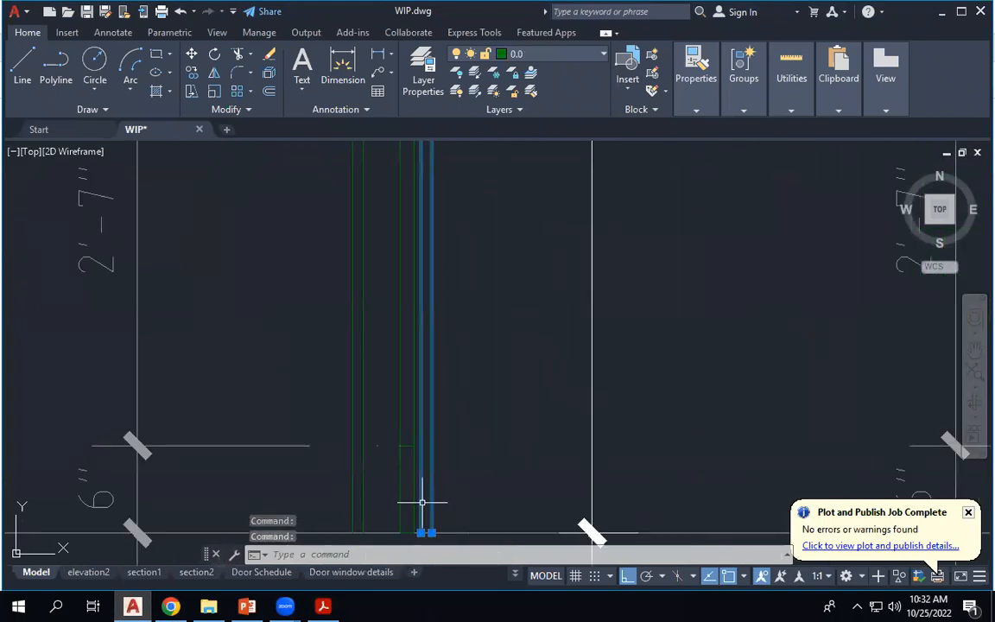
pyautogui.click(363, 478)
pyautogui.click(353, 478)
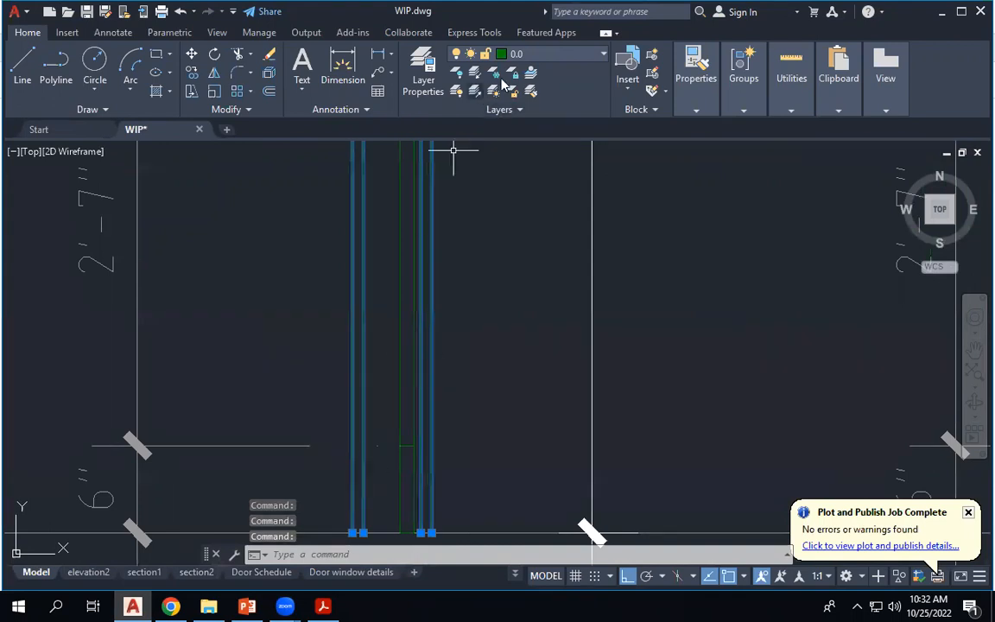
pyautogui.click(539, 56)
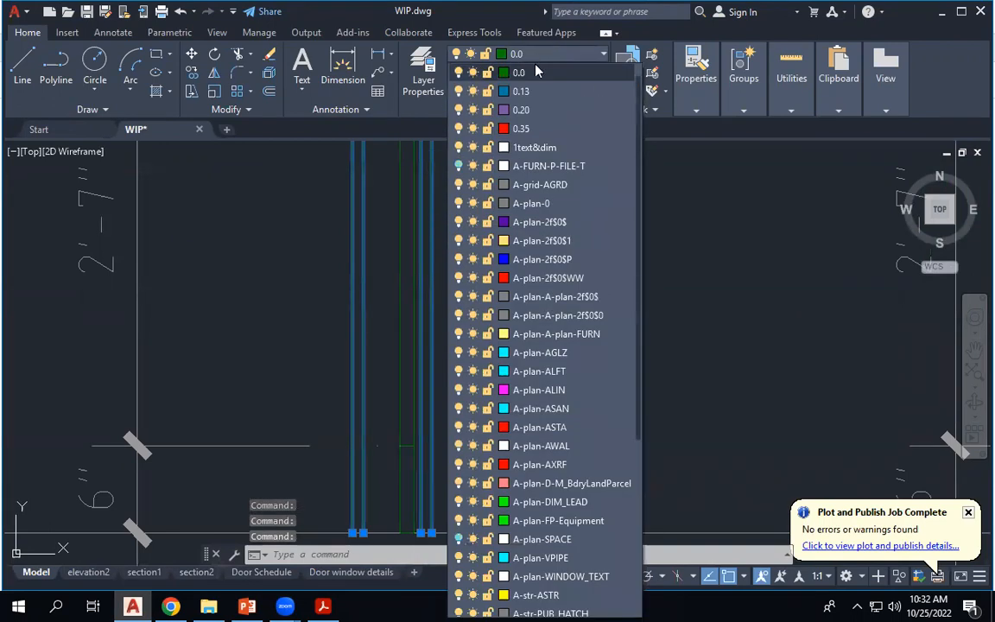
pyautogui.scroll(-5, 492, 408)
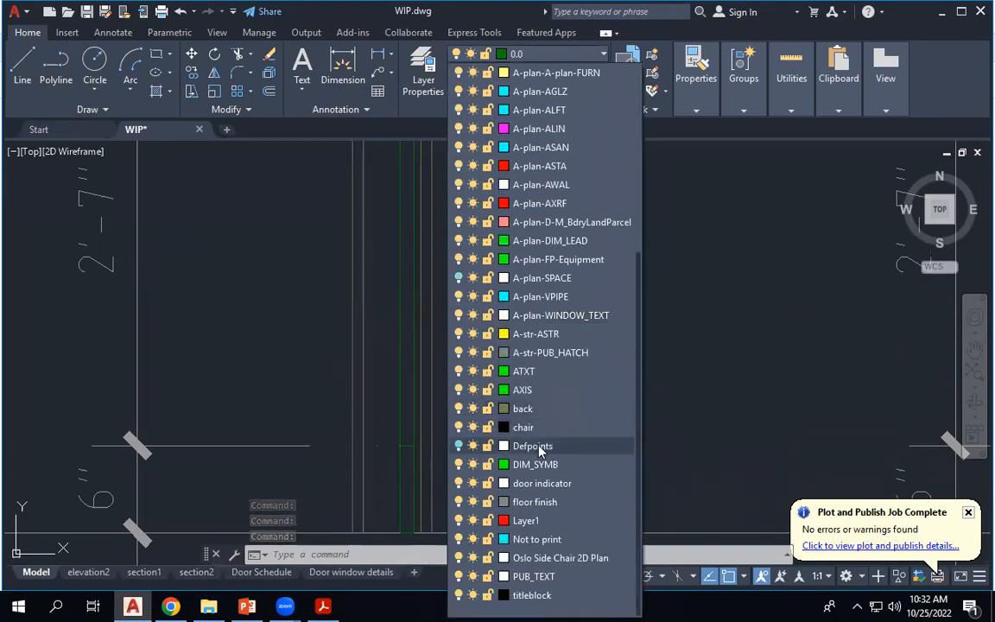
pyautogui.click(580, 506)
pyautogui.press('Escape')
# Preview the Door window details layout as a single-sheet plot, examine the door section's line weights, and leave without plotting.
pyautogui.scroll(-6, 401, 344)
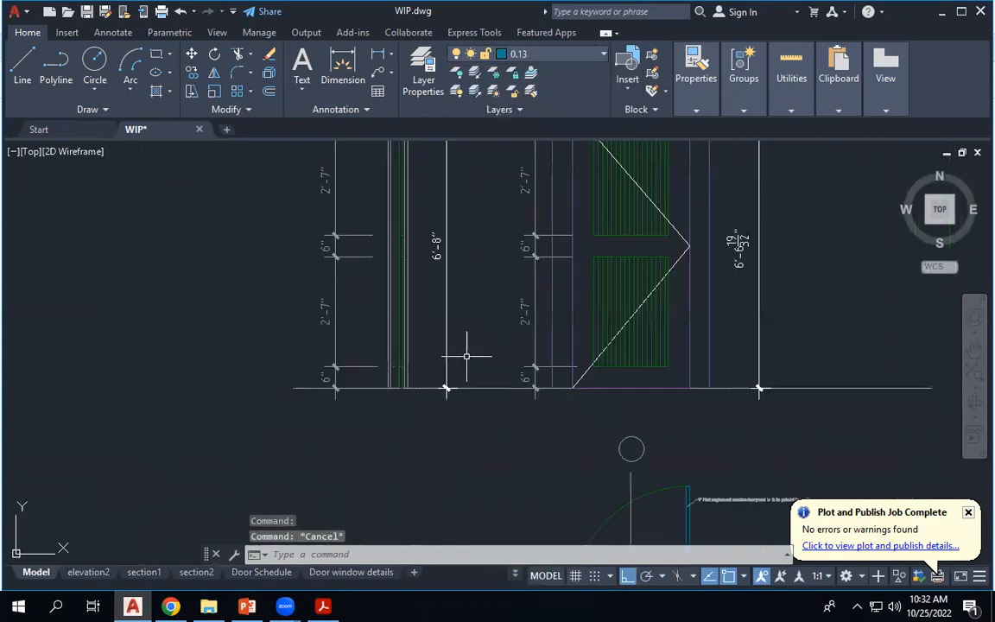
pyautogui.scroll(-3, 465, 355)
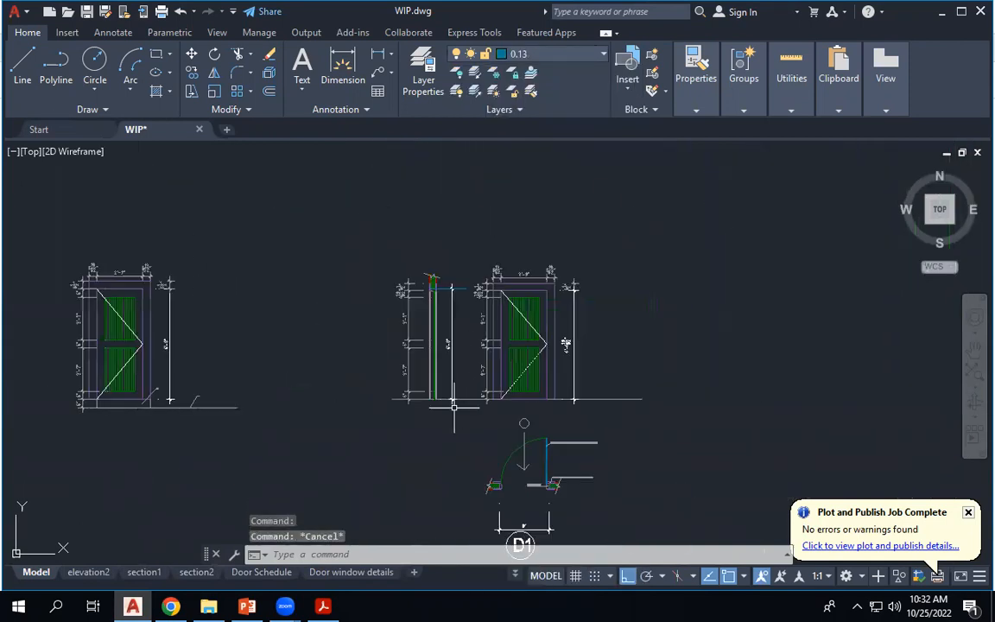
pyautogui.click(378, 573)
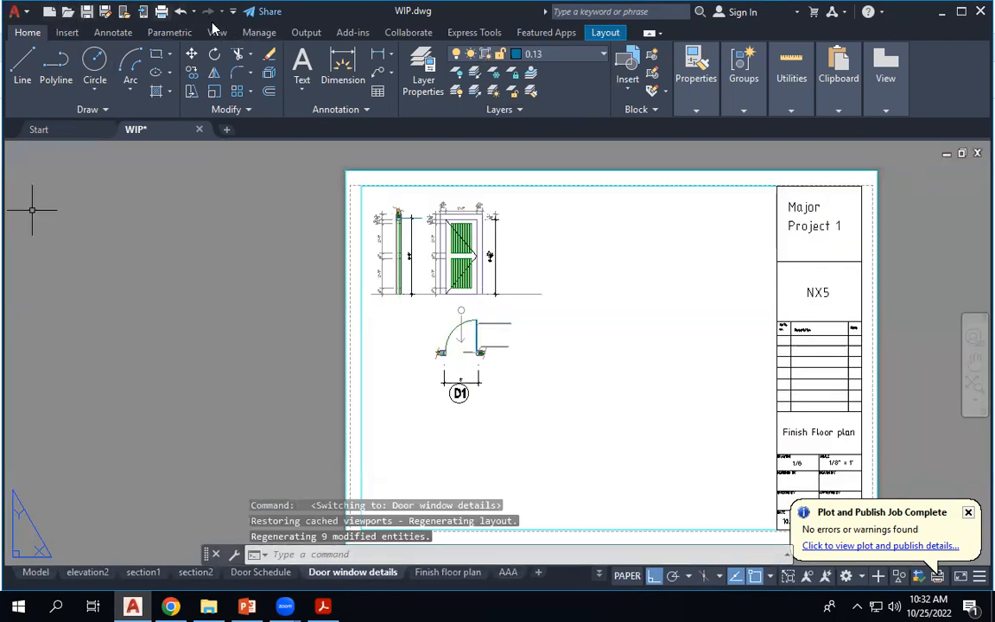
pyautogui.click(161, 12)
pyautogui.click(396, 342)
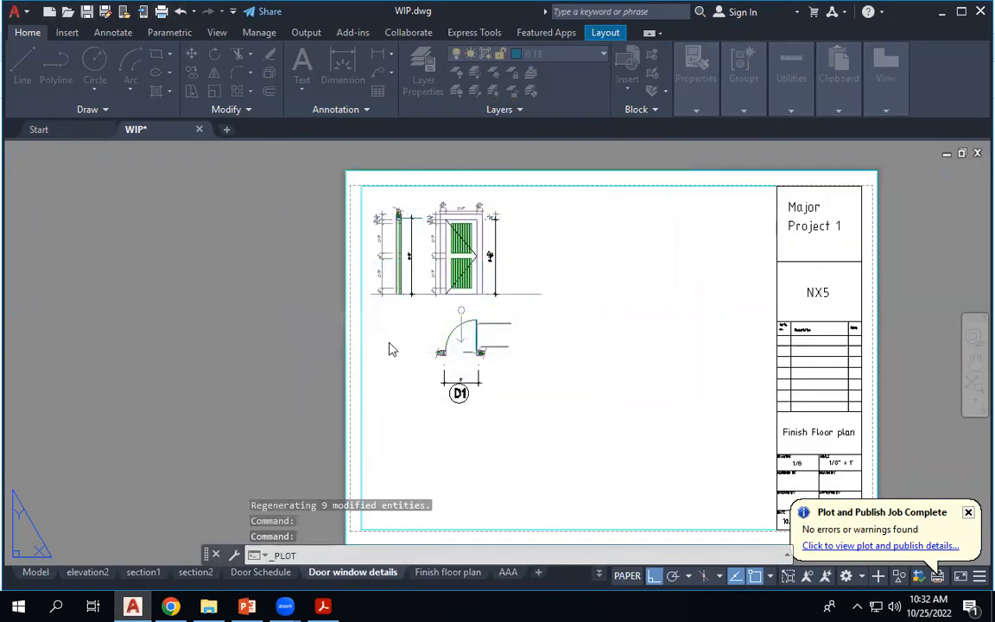
pyautogui.click(245, 491)
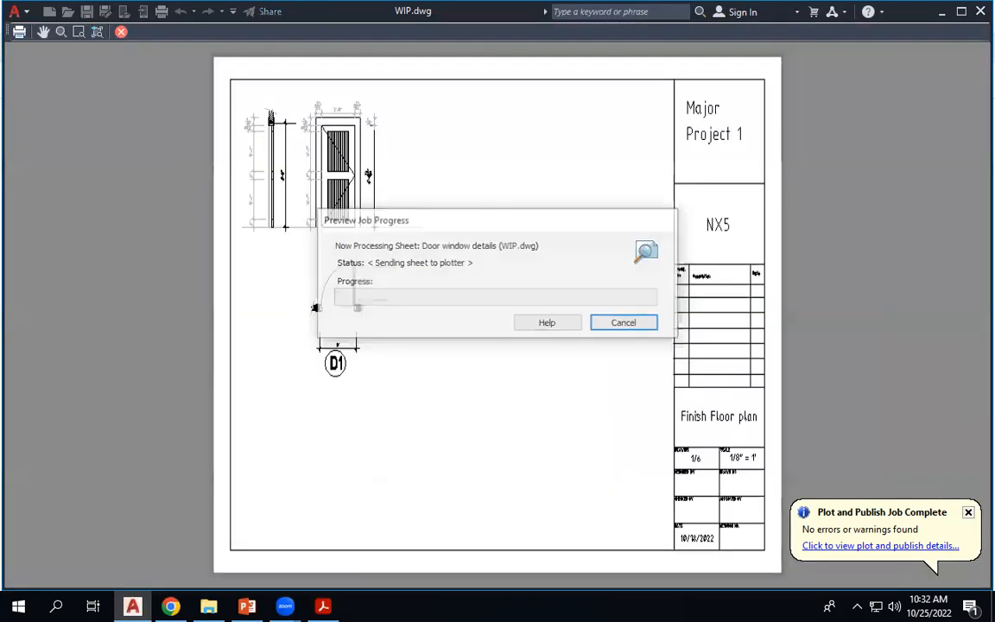
pyautogui.scroll(5, 246, 162)
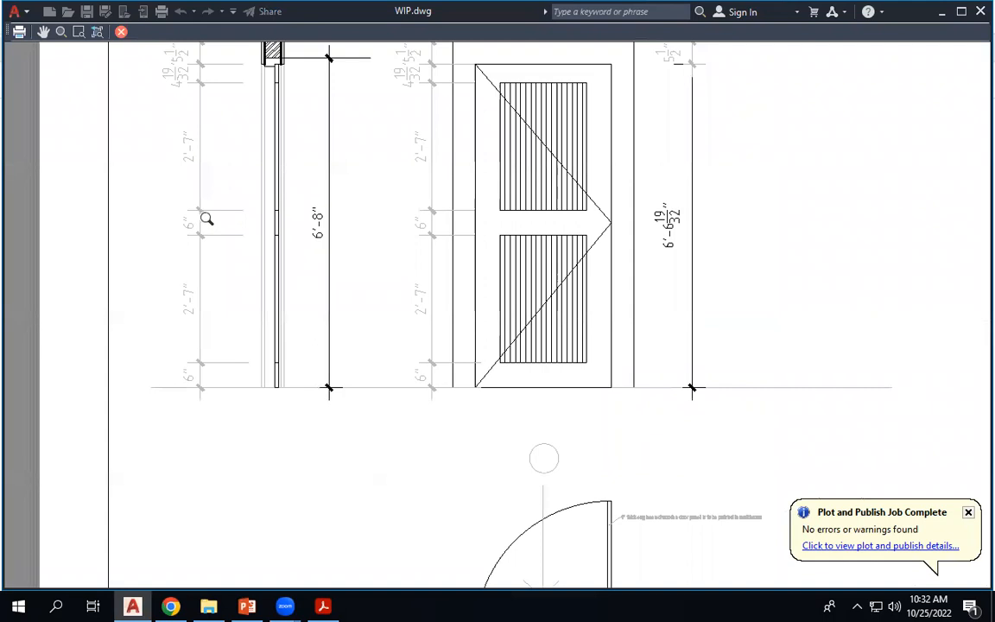
pyautogui.scroll(4, 270, 52)
pyautogui.scroll(-1, 269, 53)
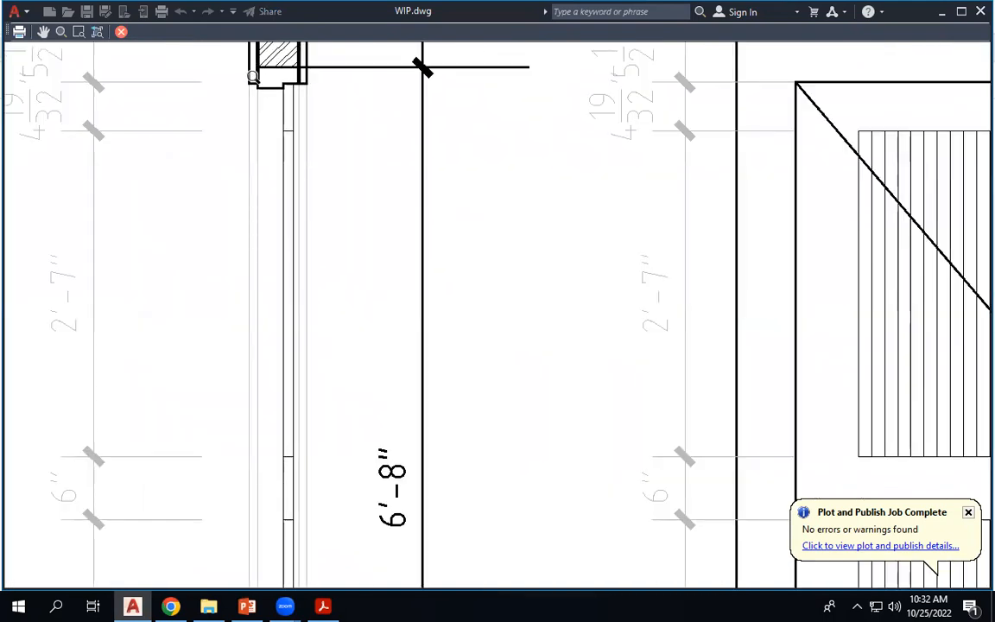
pyautogui.scroll(-3, 257, 86)
pyautogui.scroll(3, 353, 95)
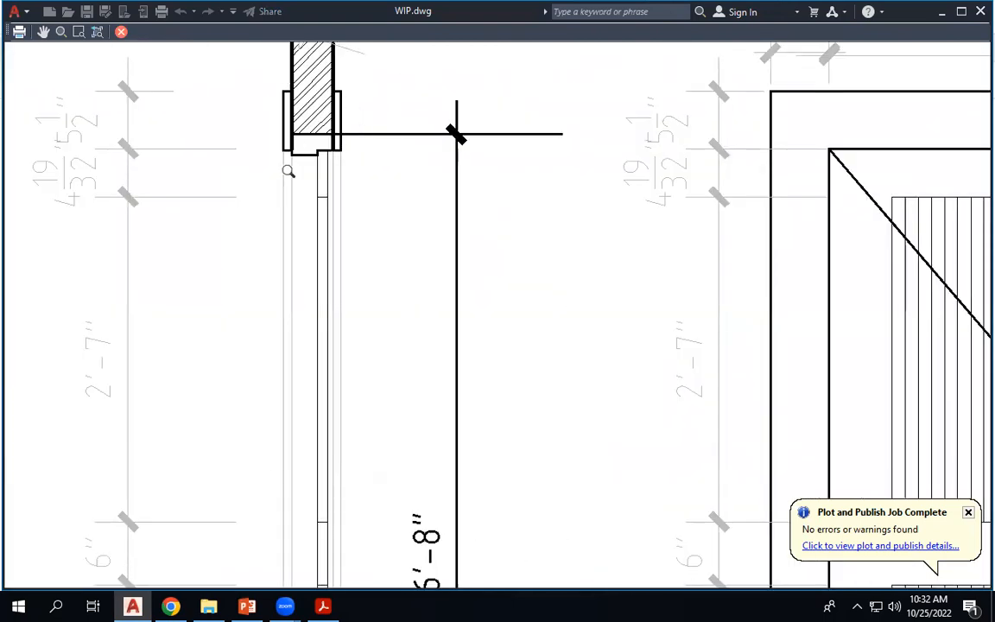
pyautogui.press('Escape')
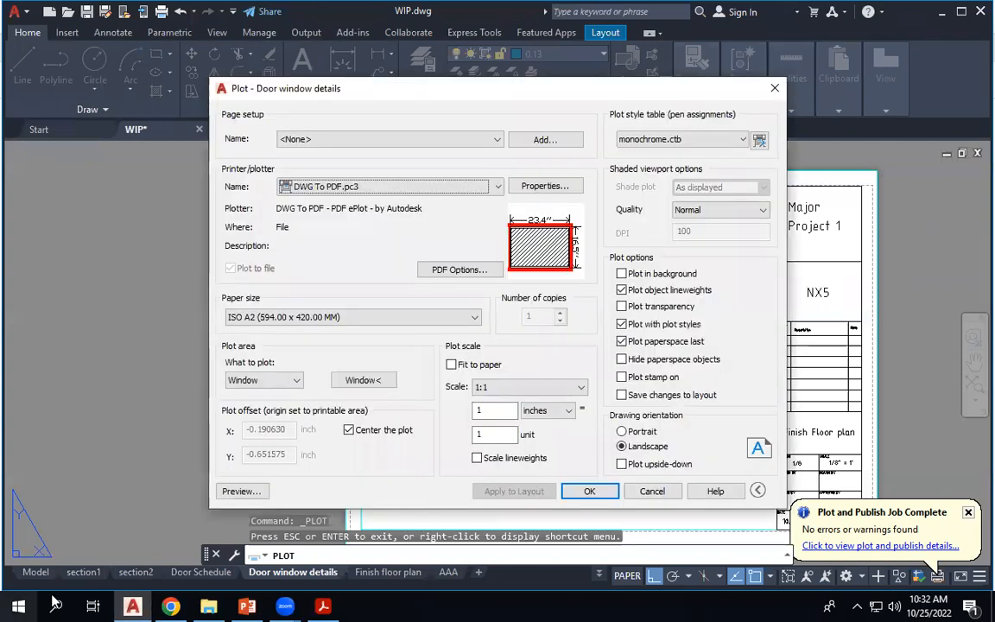
pyautogui.press('Escape')
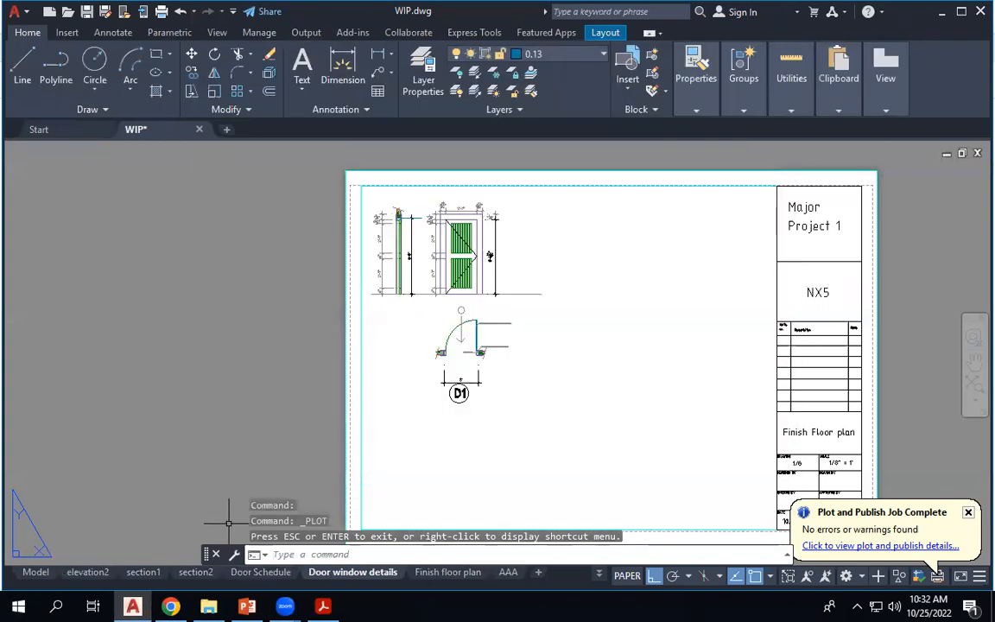
# In model space, shorten the two red wall lines above the D1 section's door so they end at the hatch's lower edge.
pyautogui.click(35, 572)
pyautogui.scroll(5, 373, 274)
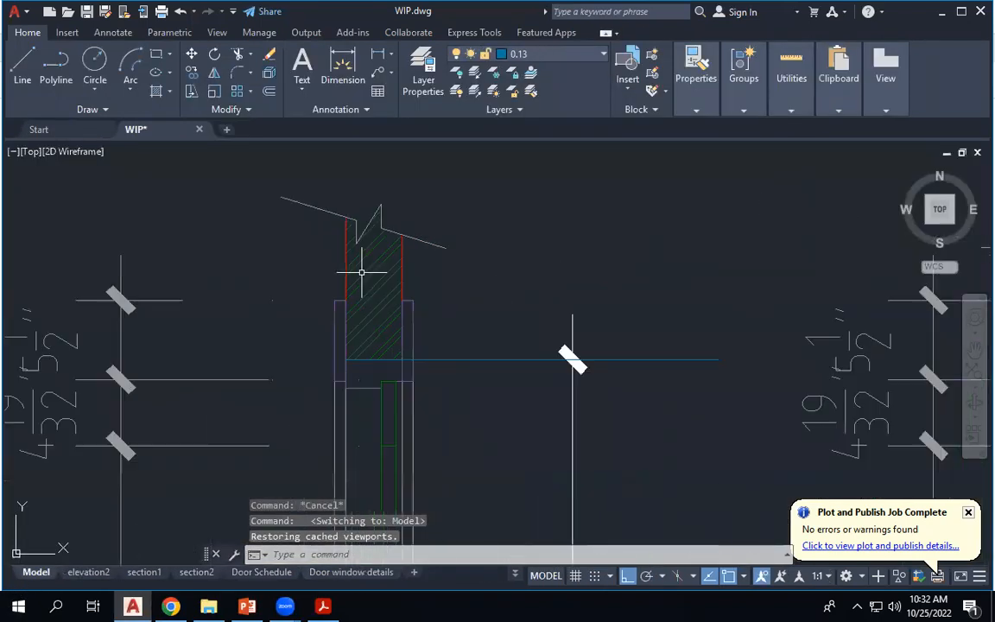
pyautogui.click(336, 259)
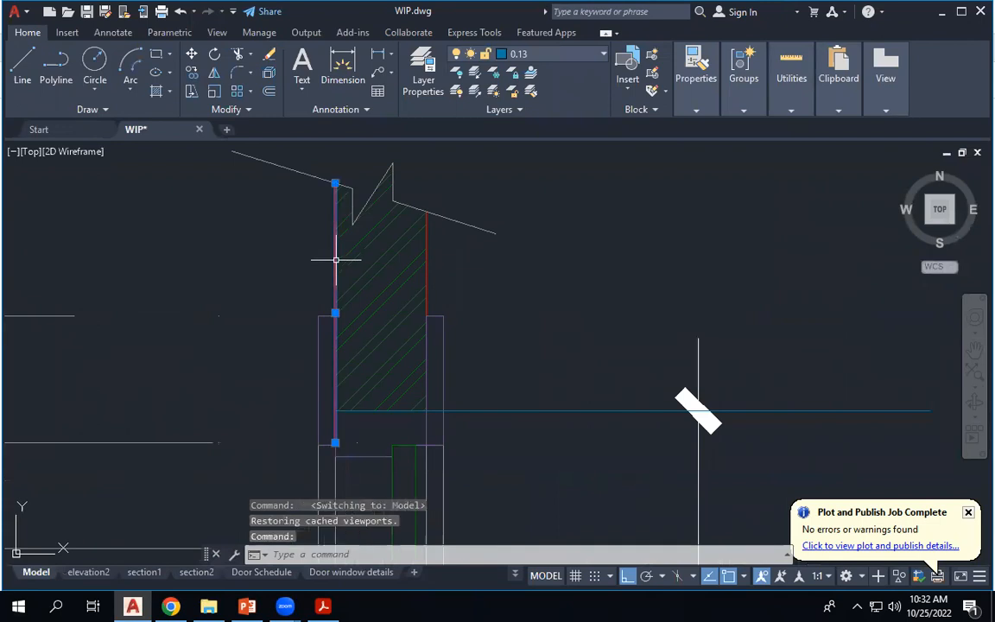
pyautogui.click(335, 442)
pyautogui.click(335, 411)
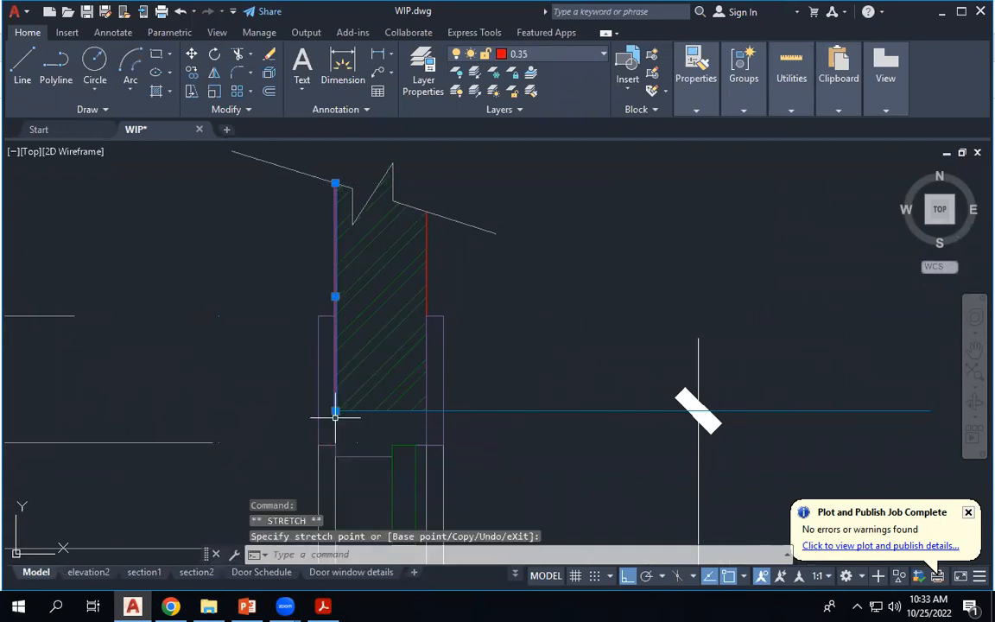
pyautogui.click(428, 406)
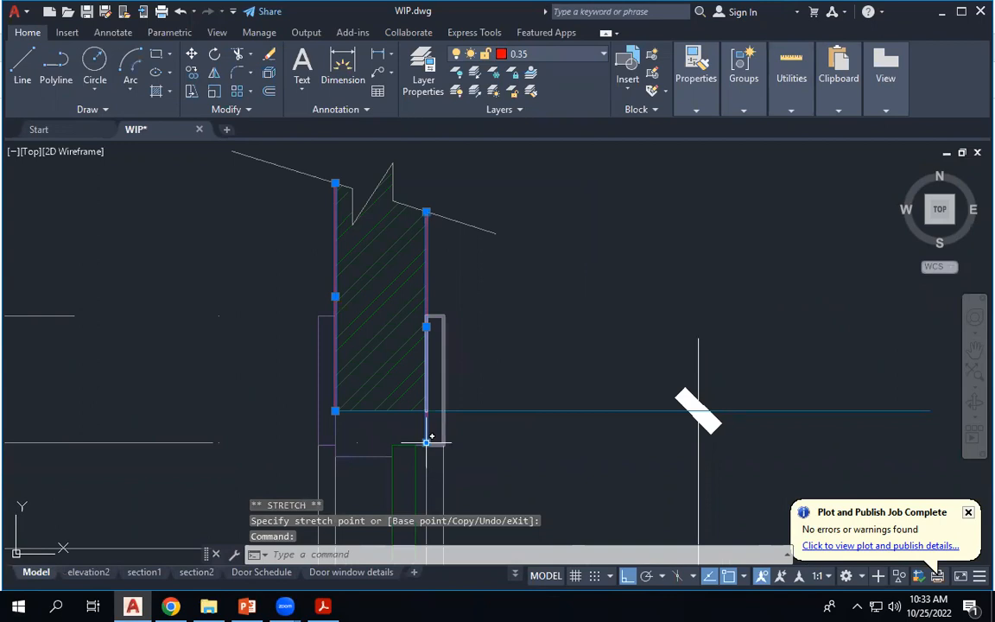
pyautogui.click(426, 443)
pyautogui.click(425, 411)
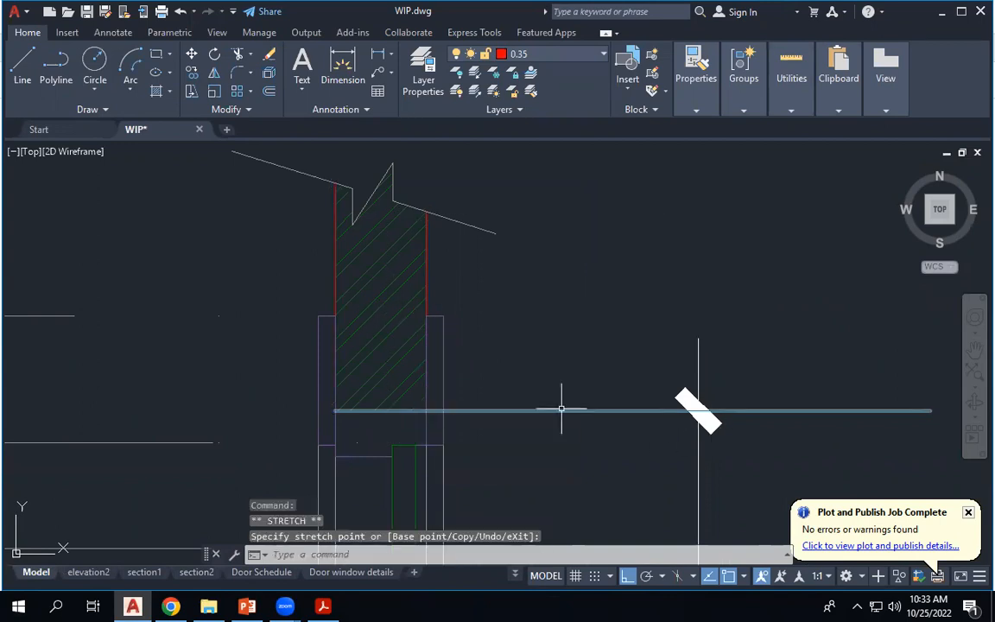
pyautogui.press('Escape')
pyautogui.press('Escape')
# Assign the short horizontal line beneath the hatched wall in the D1 section to layer 0.35.
pyautogui.click(328, 398)
pyautogui.click(458, 421)
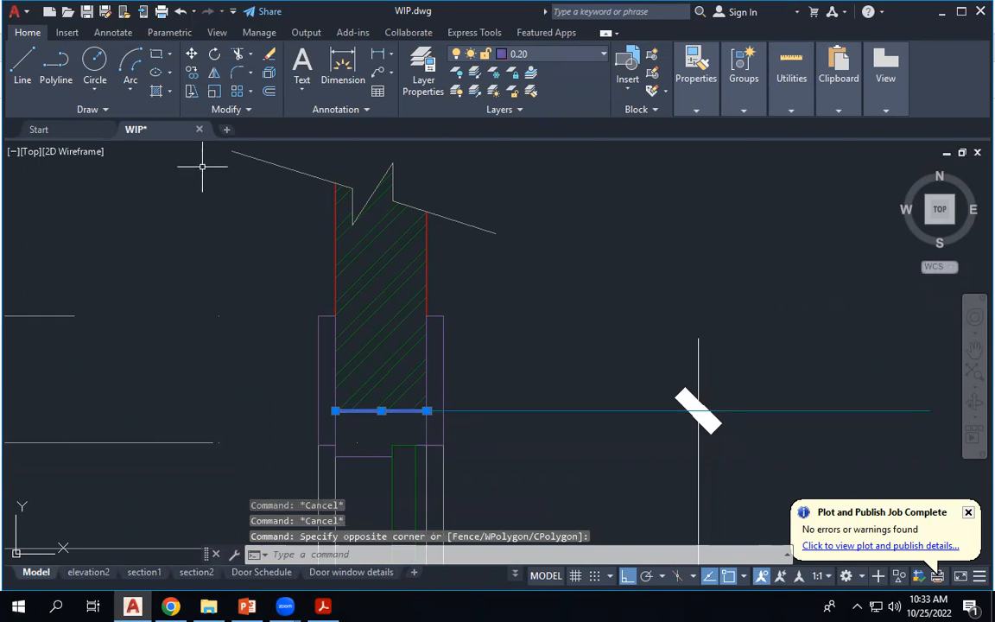
pyautogui.click(562, 54)
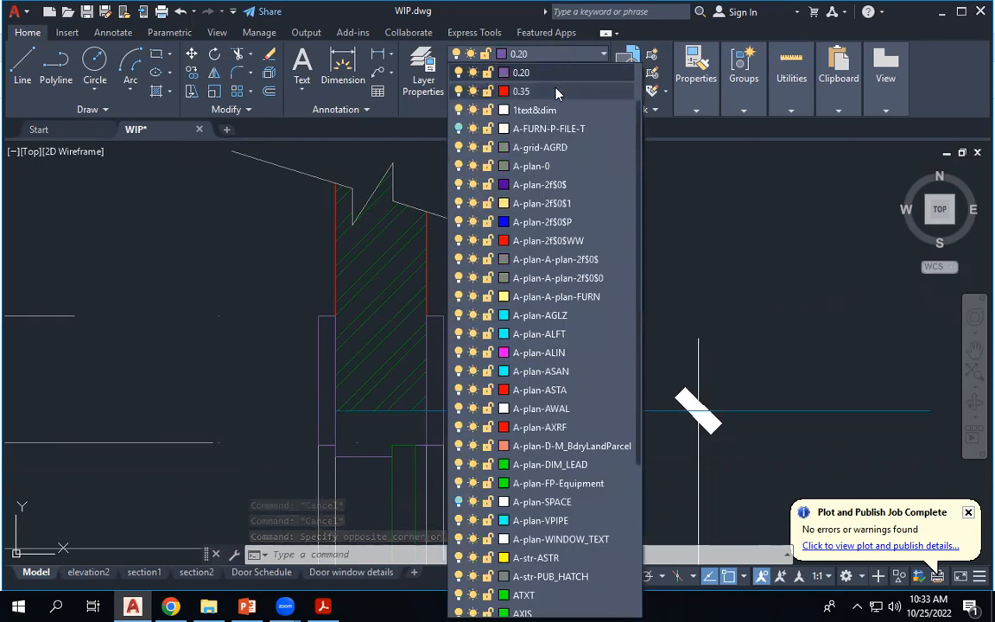
pyautogui.click(556, 90)
pyautogui.press('Escape')
pyautogui.press('Escape')
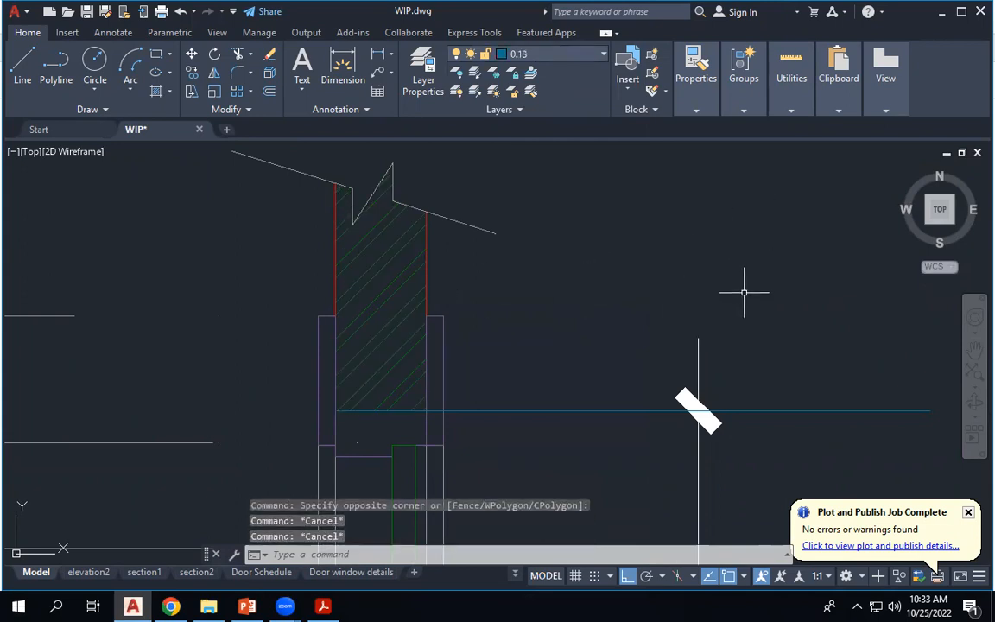
# Erase the long horizontal guide line running from the hatched wall's underside past the section's 6'-8" dimension.
pyautogui.scroll(-5, 510, 277)
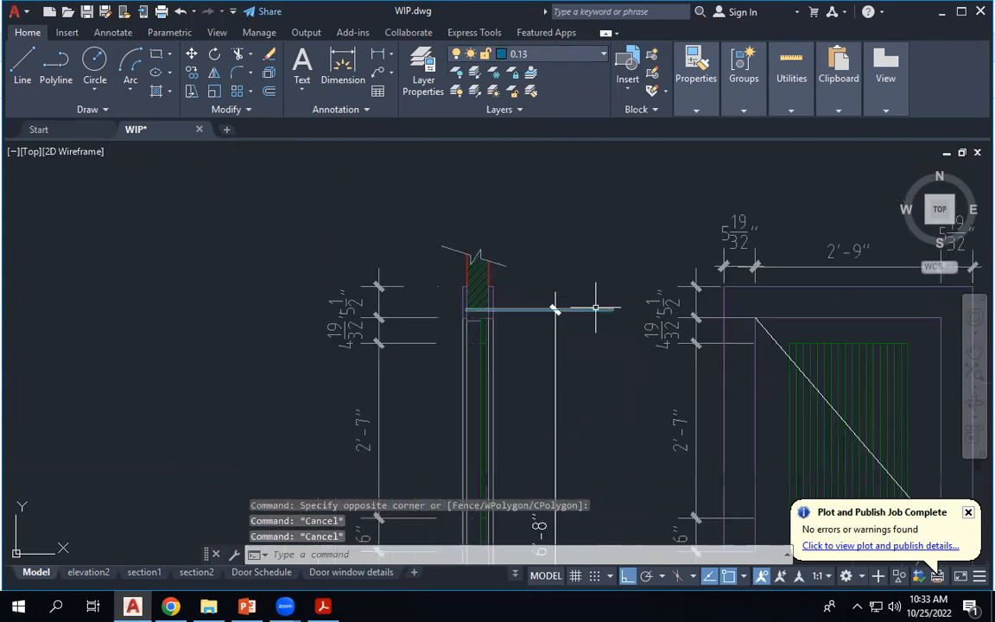
pyautogui.click(596, 309)
pyautogui.press('Delete')
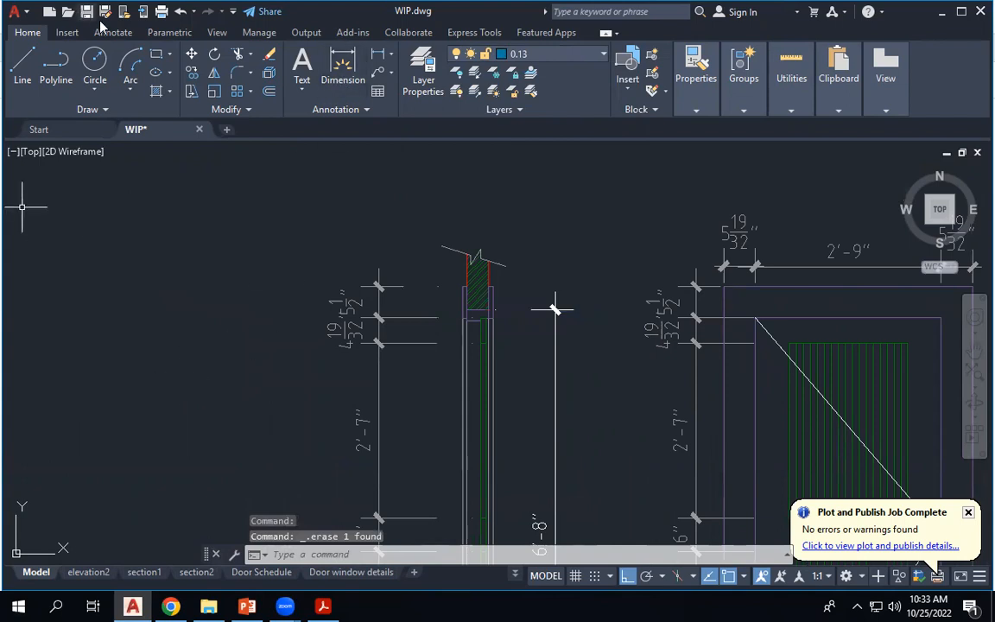
# Preview the Door window details layout as a single-sheet plot, check the wall and lintel lines above the door, and exit without plotting.
pyautogui.click(350, 572)
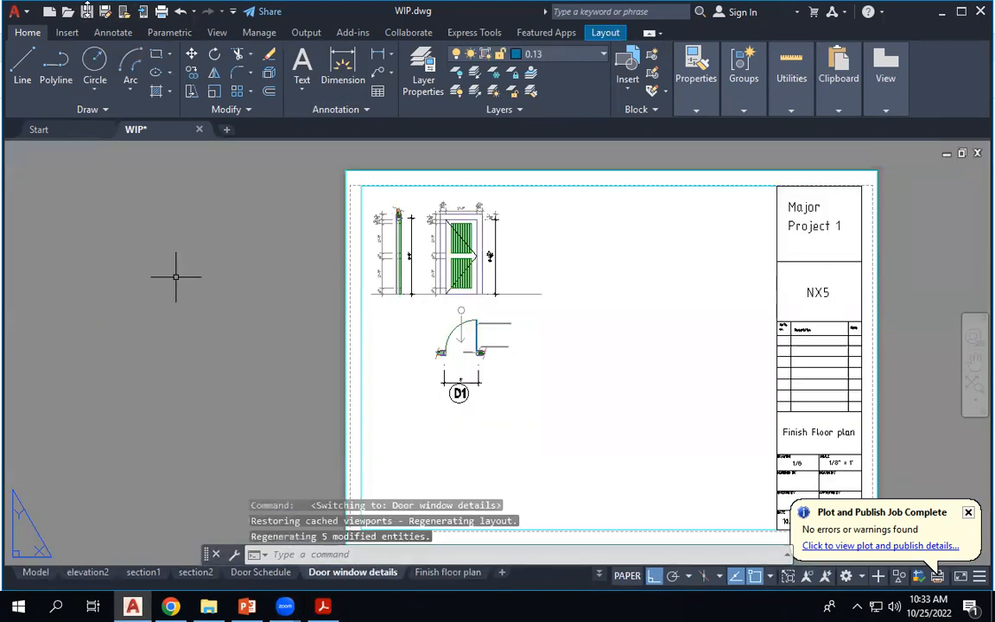
pyautogui.click(161, 12)
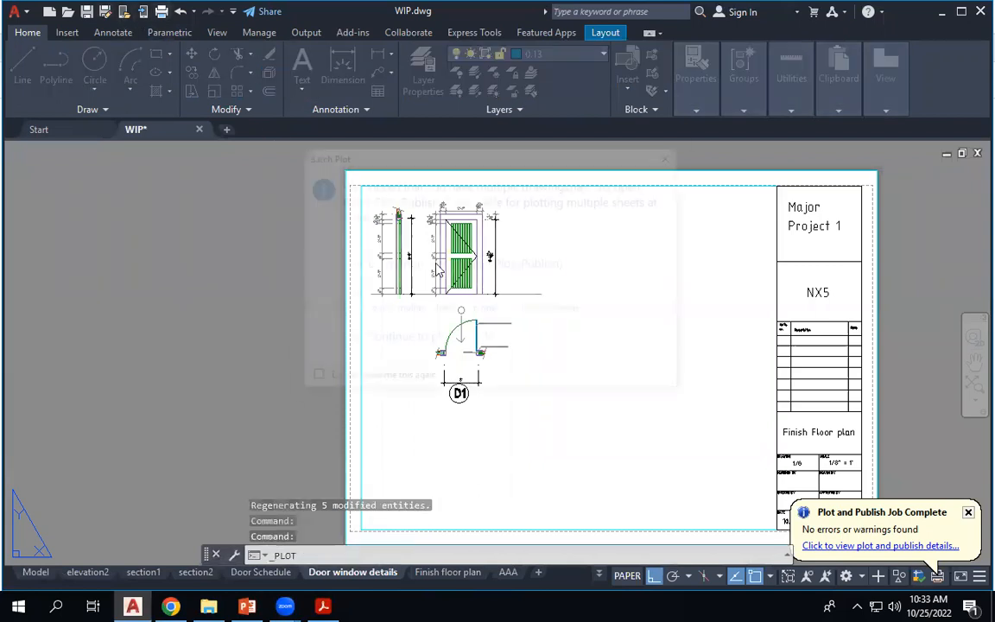
pyautogui.click(378, 345)
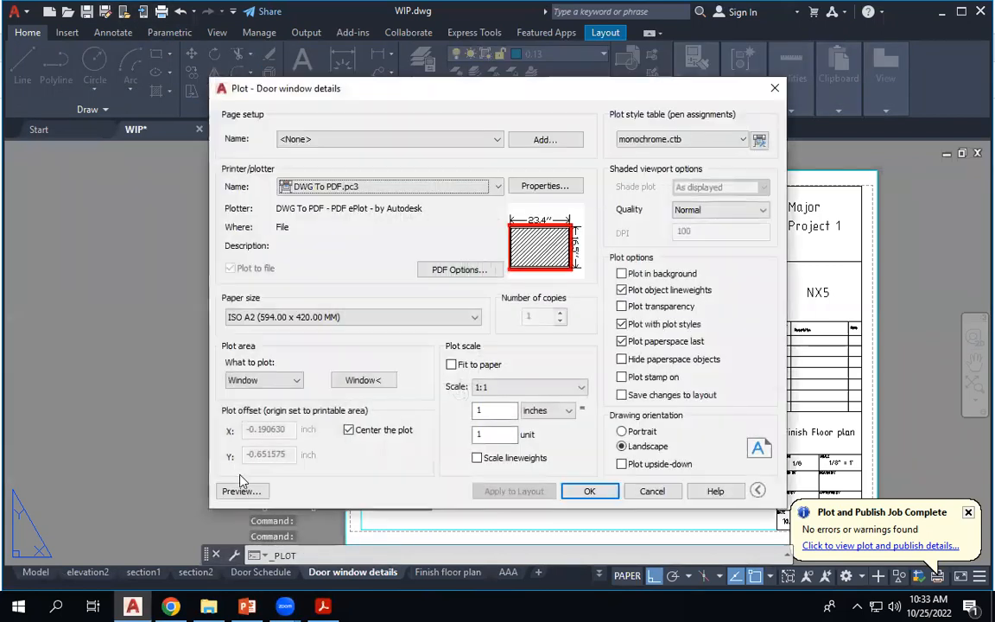
pyautogui.click(241, 492)
pyautogui.scroll(5, 268, 206)
pyautogui.scroll(2, 152, 191)
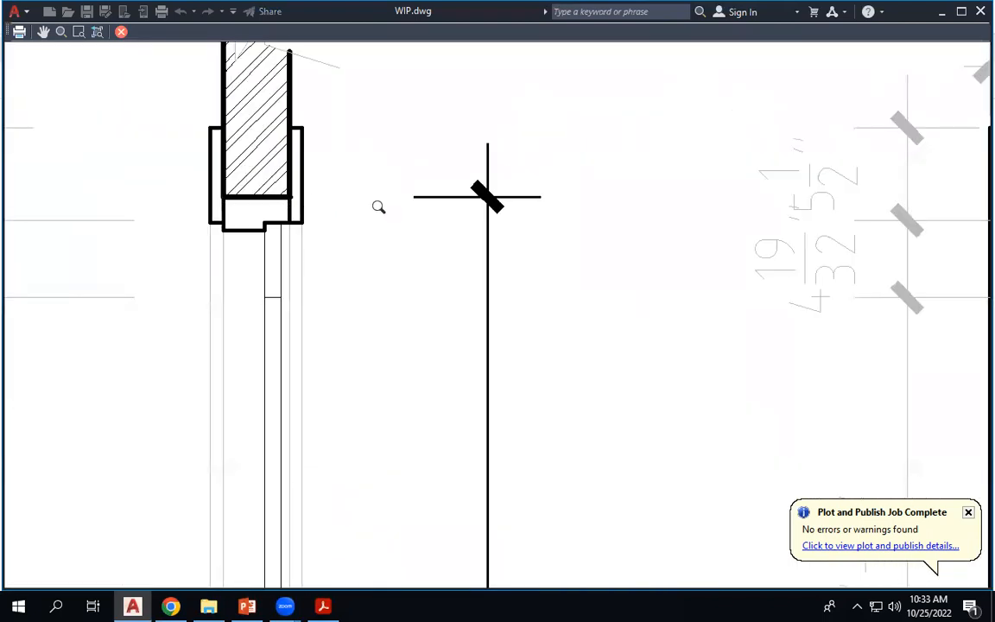
pyautogui.scroll(-5, 380, 207)
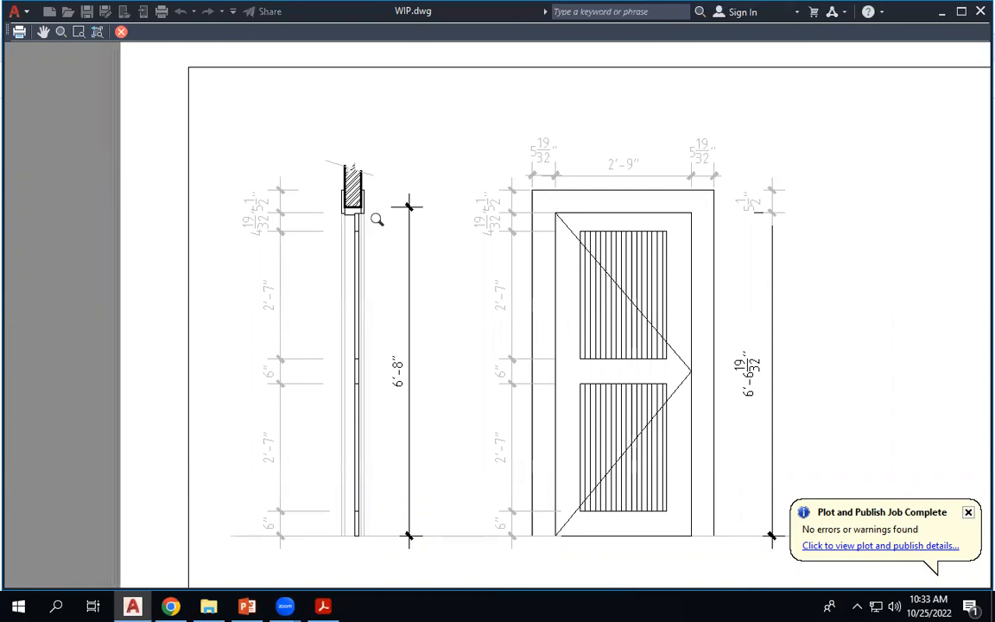
pyautogui.press('Escape')
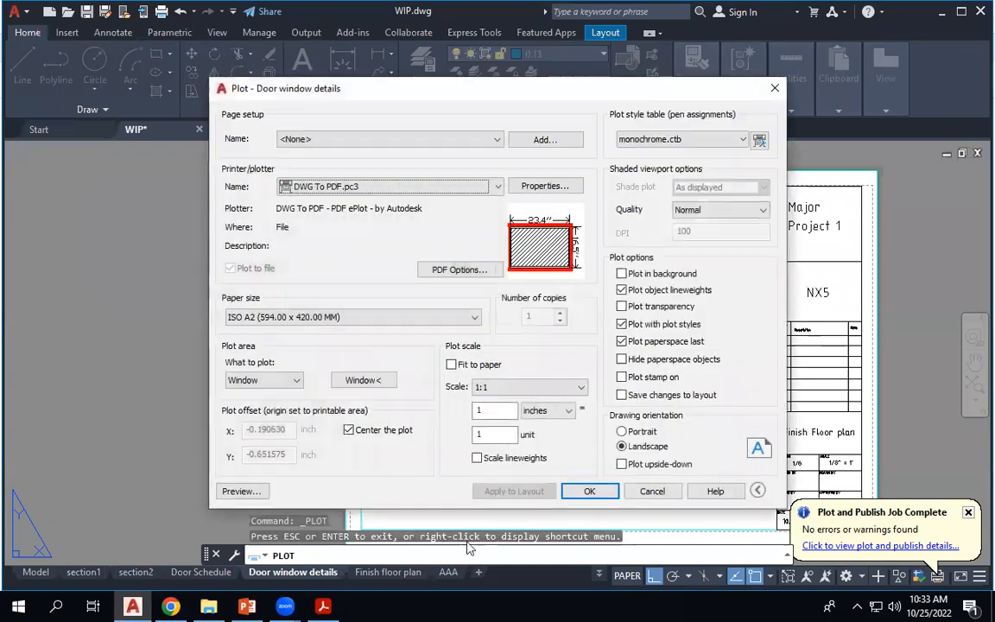
pyautogui.click(652, 491)
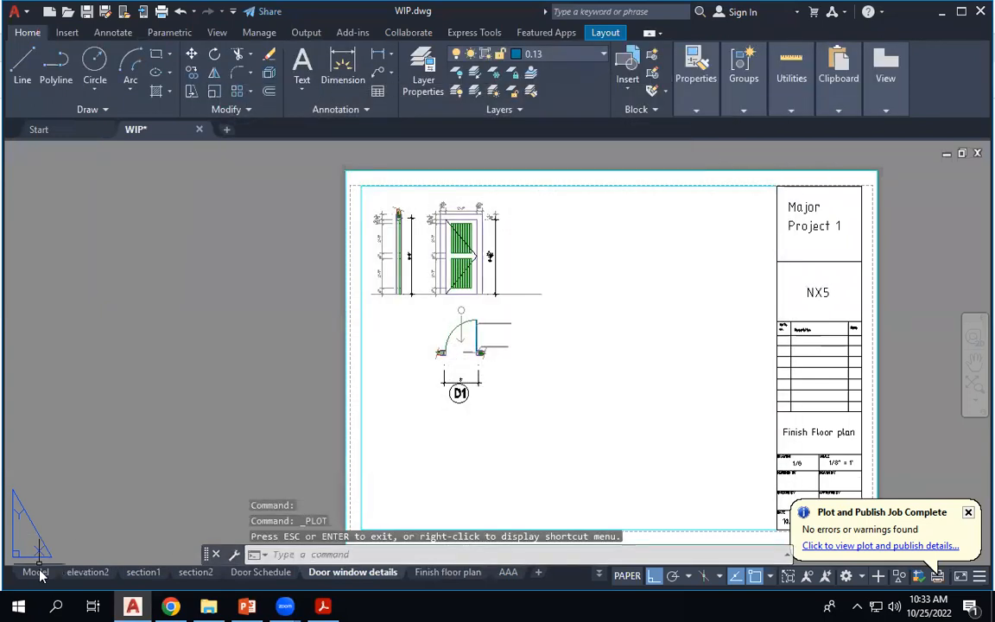
# Return to model space and examine the D1 section, elevation and plan alongside the separate door elevation.
pyautogui.click(38, 573)
pyautogui.scroll(-2, 460, 205)
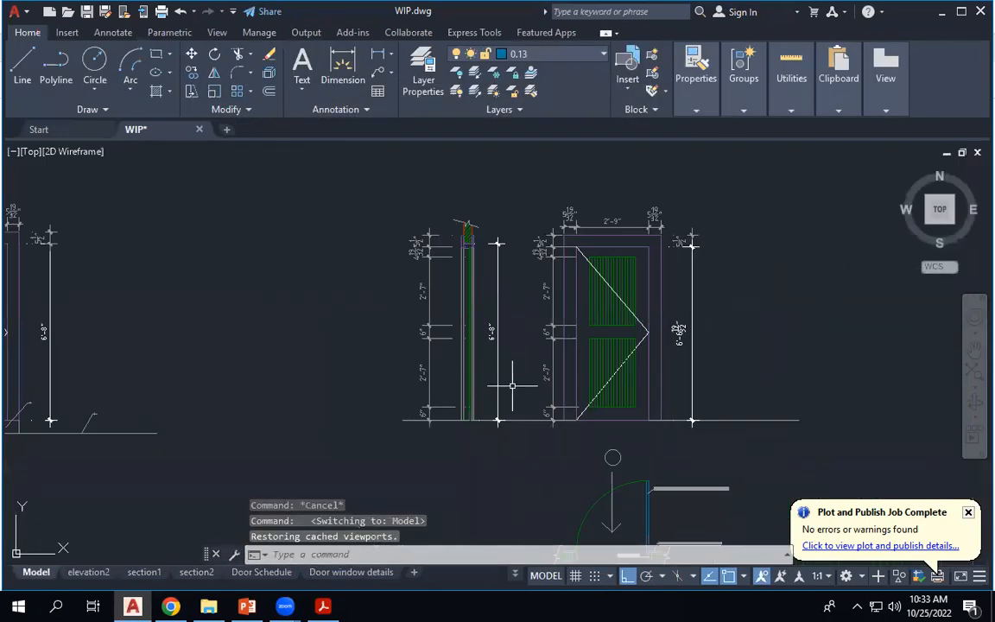
pyautogui.scroll(1, 516, 382)
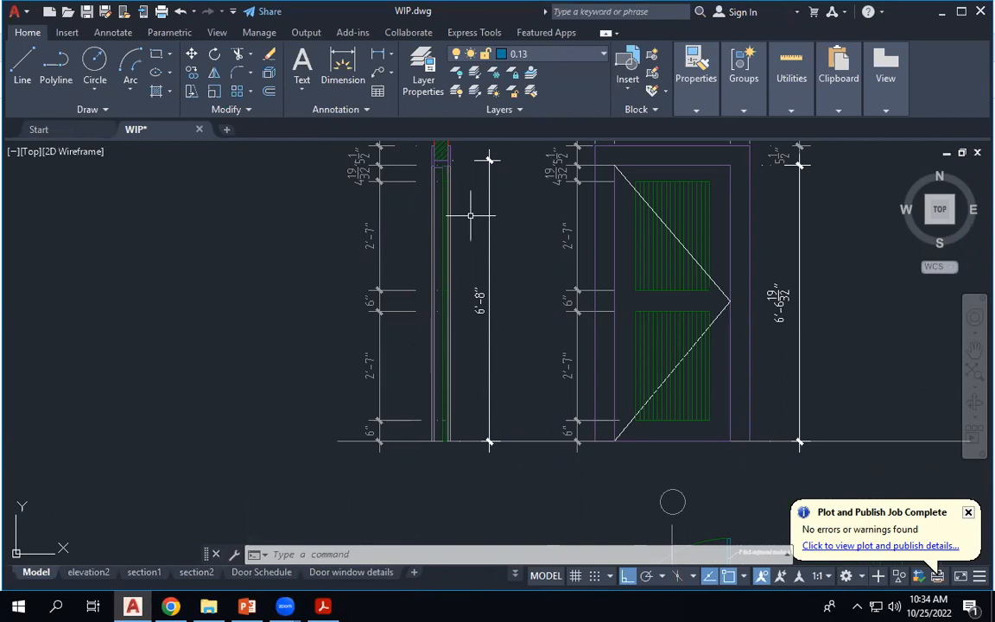
pyautogui.scroll(-4, 449, 337)
pyautogui.scroll(2, 604, 251)
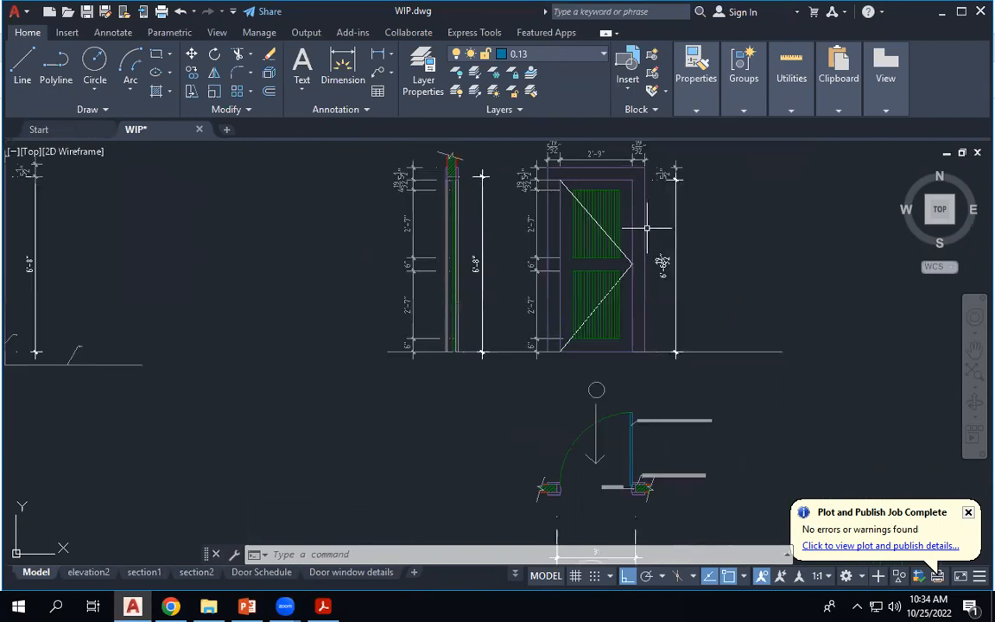
pyautogui.scroll(-2, 644, 230)
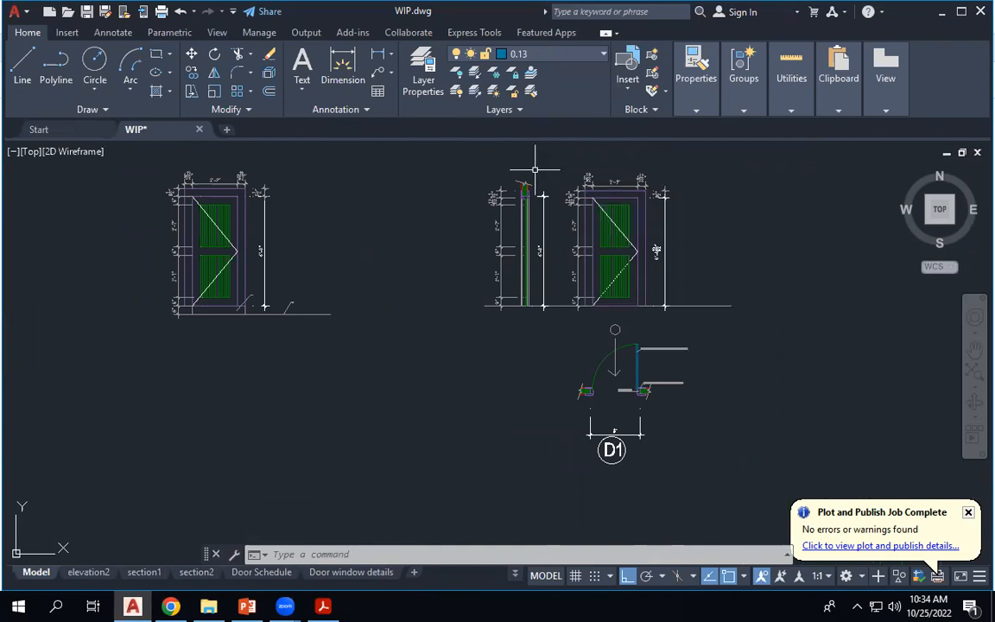
pyautogui.scroll(3, 574, 171)
pyautogui.scroll(2, 573, 170)
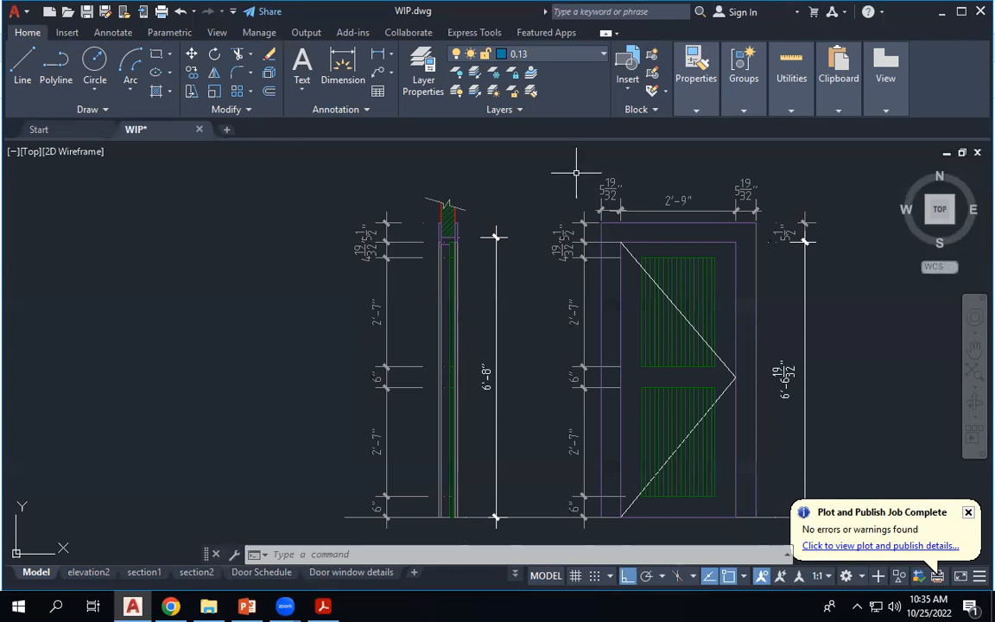
pyautogui.scroll(-4, 518, 250)
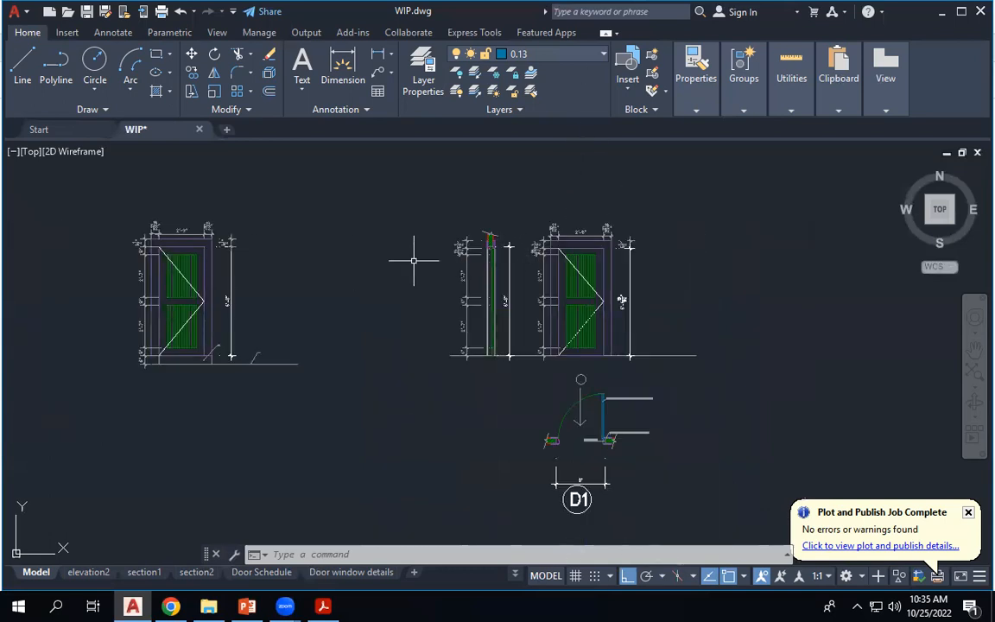
pyautogui.scroll(-2, 414, 260)
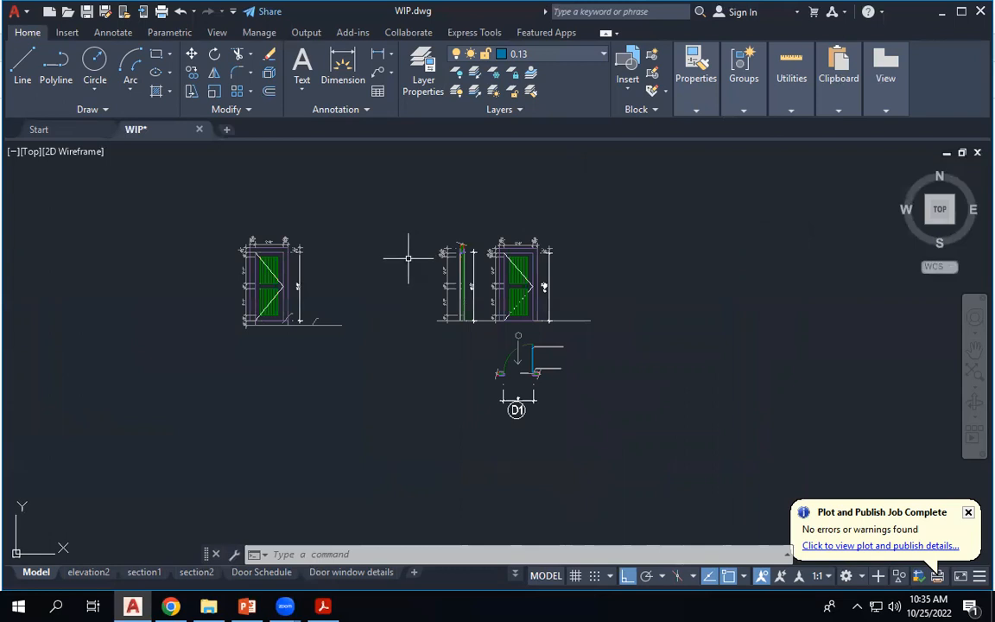
pyautogui.scroll(2, 412, 253)
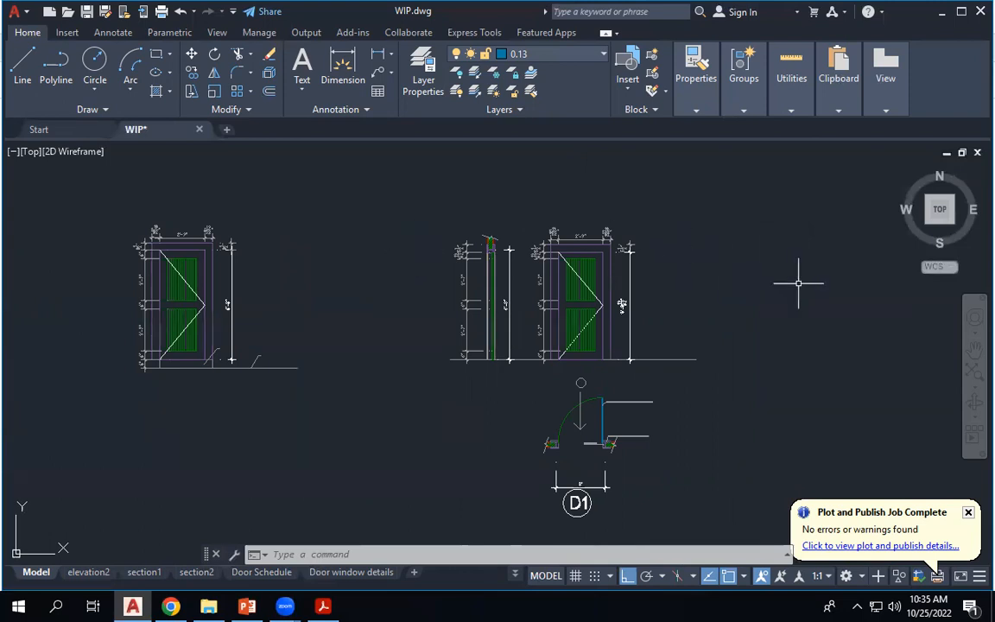
# Delete the vertical-line hatch from the upper panel of the D1 door elevation.
pyautogui.scroll(3, 672, 273)
pyautogui.scroll(2, 430, 259)
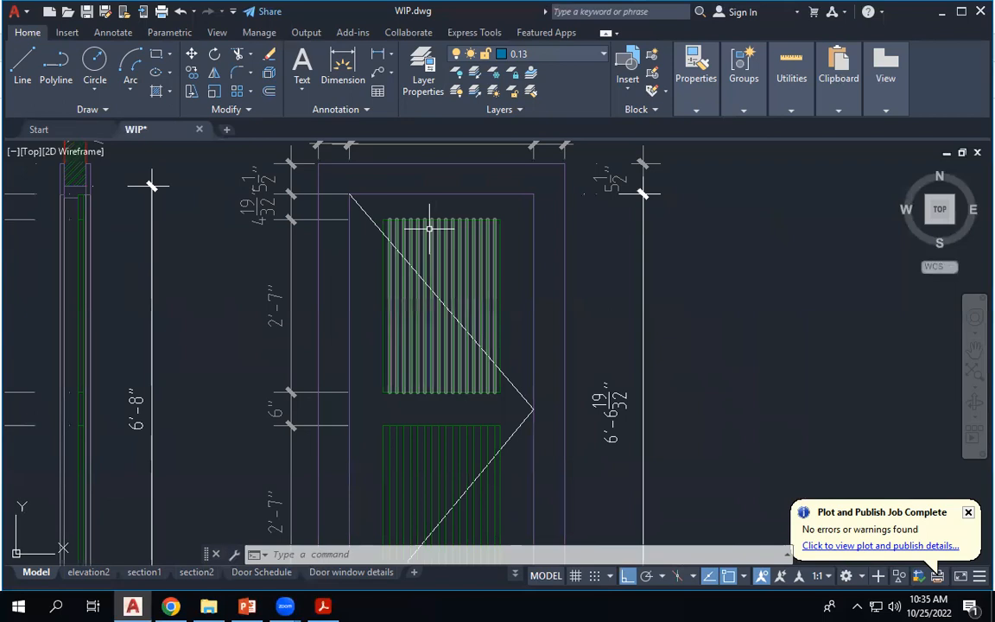
pyautogui.click(475, 230)
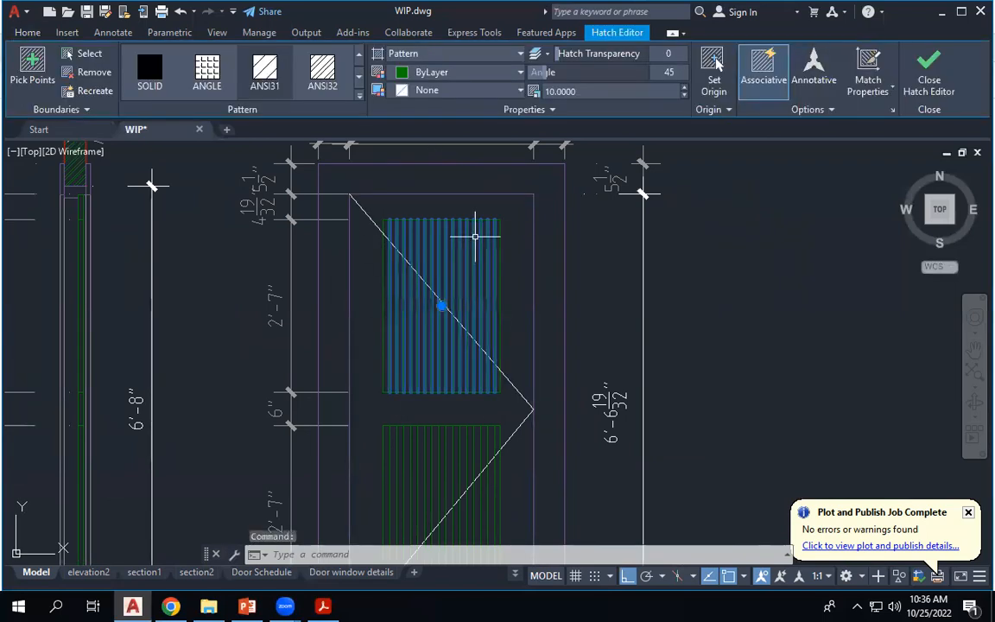
pyautogui.press('Delete')
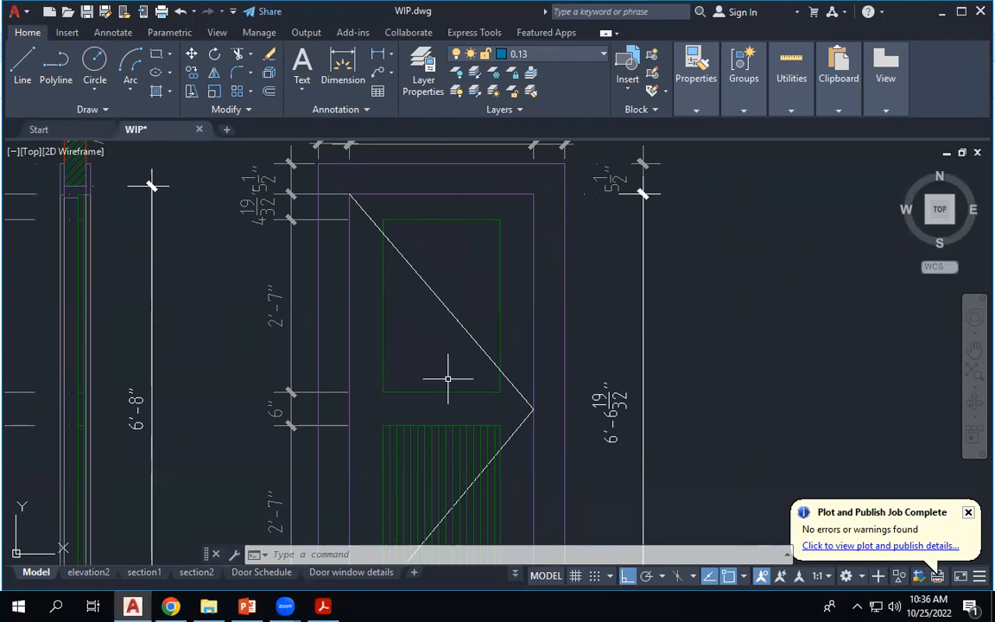
# Draw a 2'-7" vertical polyline along the middle of the door leaf's upper panel in the D1 section.
pyautogui.scroll(2, 73, 313)
pyautogui.scroll(2, 72, 341)
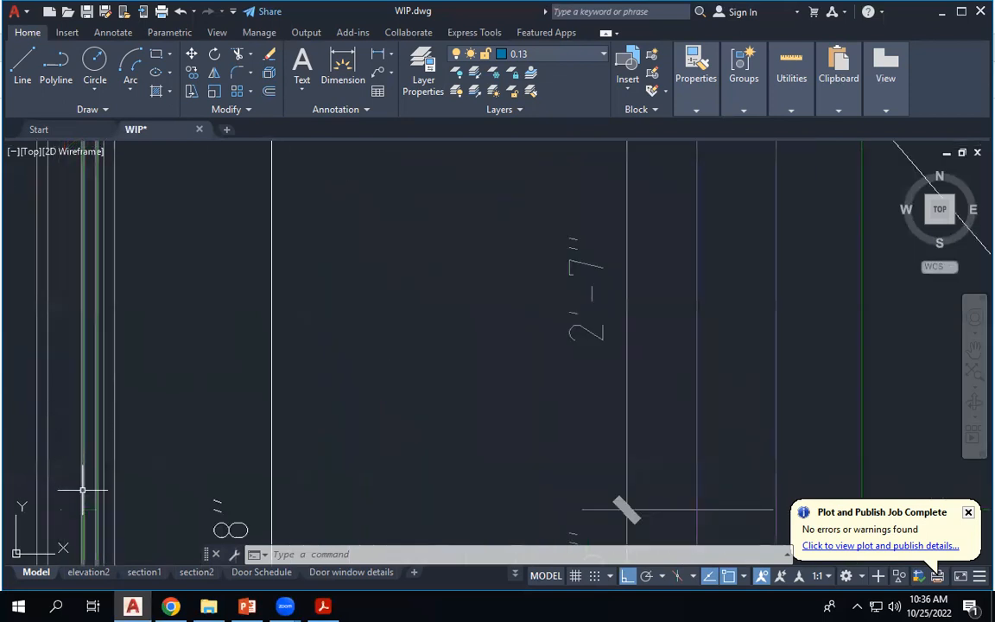
pyautogui.scroll(-2, 450, 184)
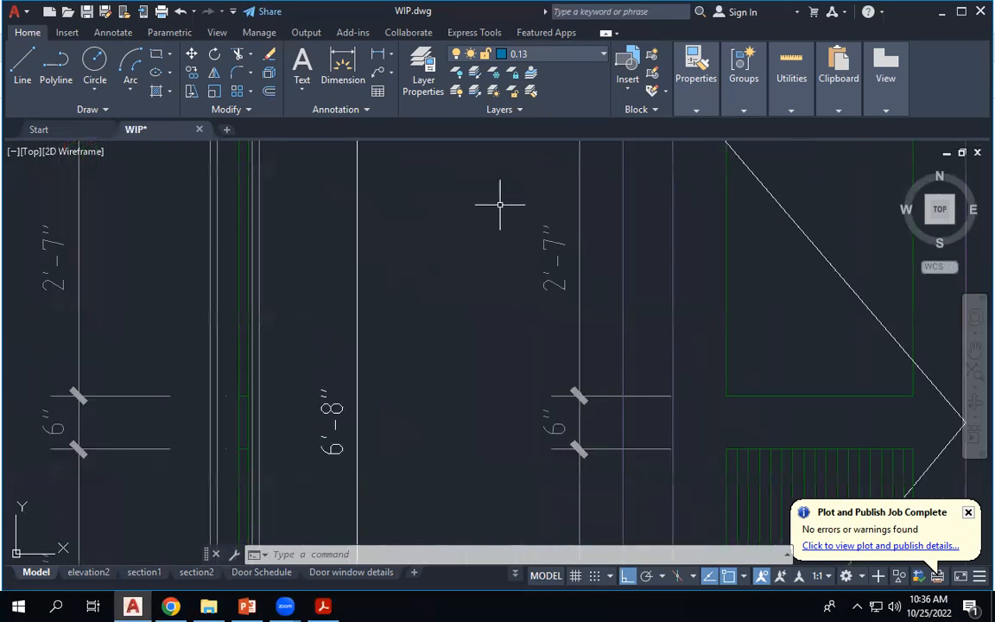
pyautogui.click(55, 65)
pyautogui.scroll(2, 249, 347)
pyautogui.scroll(1, 250, 347)
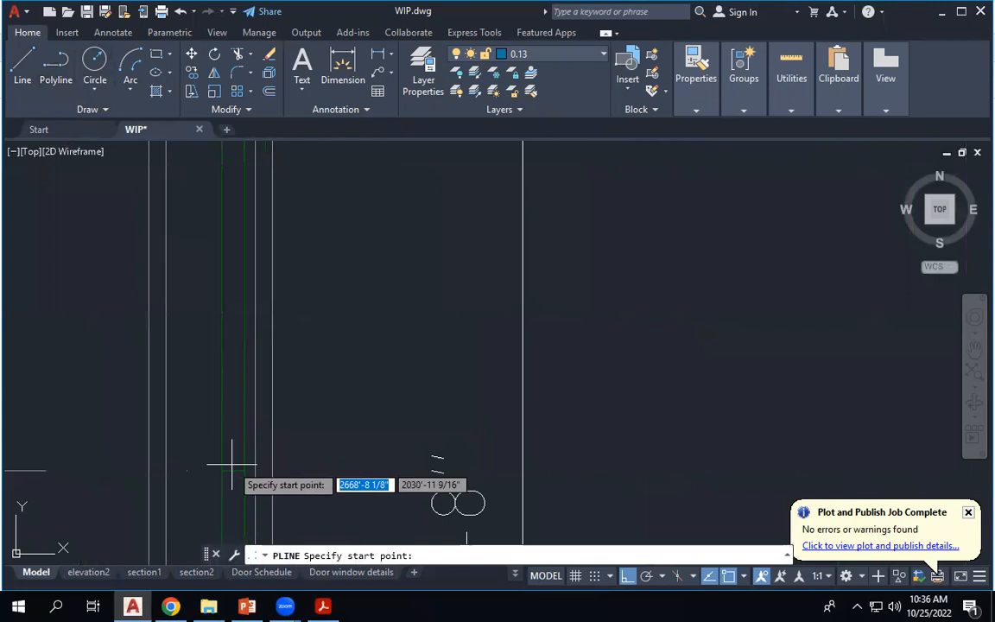
pyautogui.click(233, 468)
pyautogui.scroll(-2, 234, 467)
pyautogui.scroll(3, 234, 192)
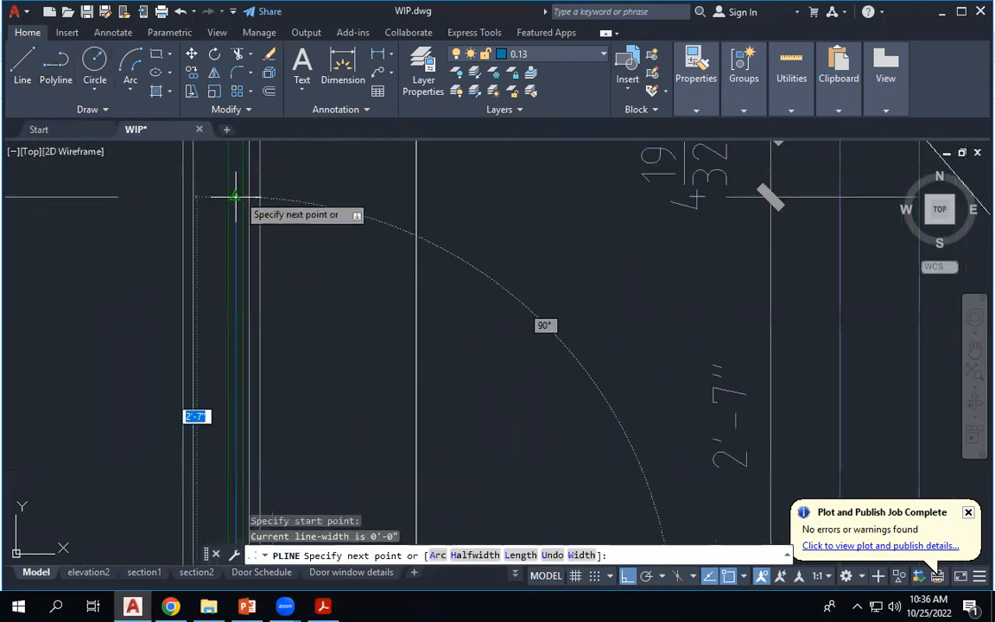
pyautogui.click(234, 197)
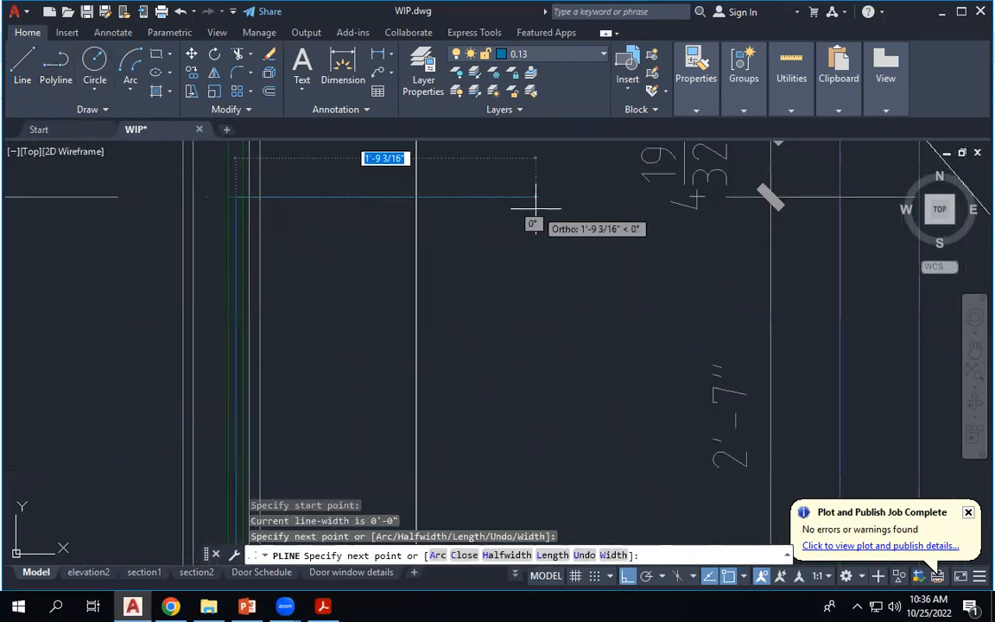
pyautogui.press('Escape')
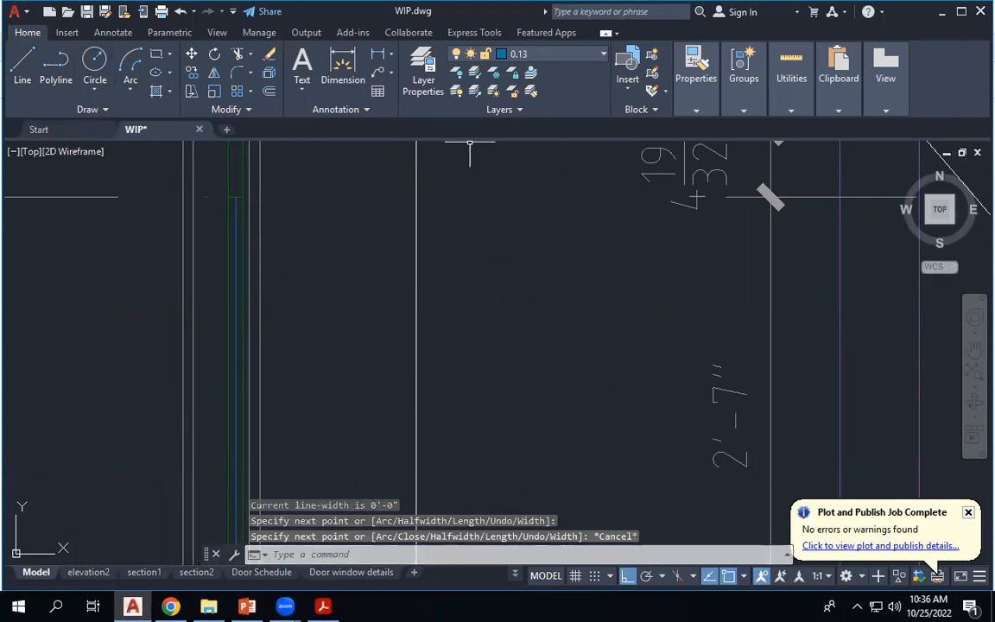
pyautogui.scroll(-3, 427, 184)
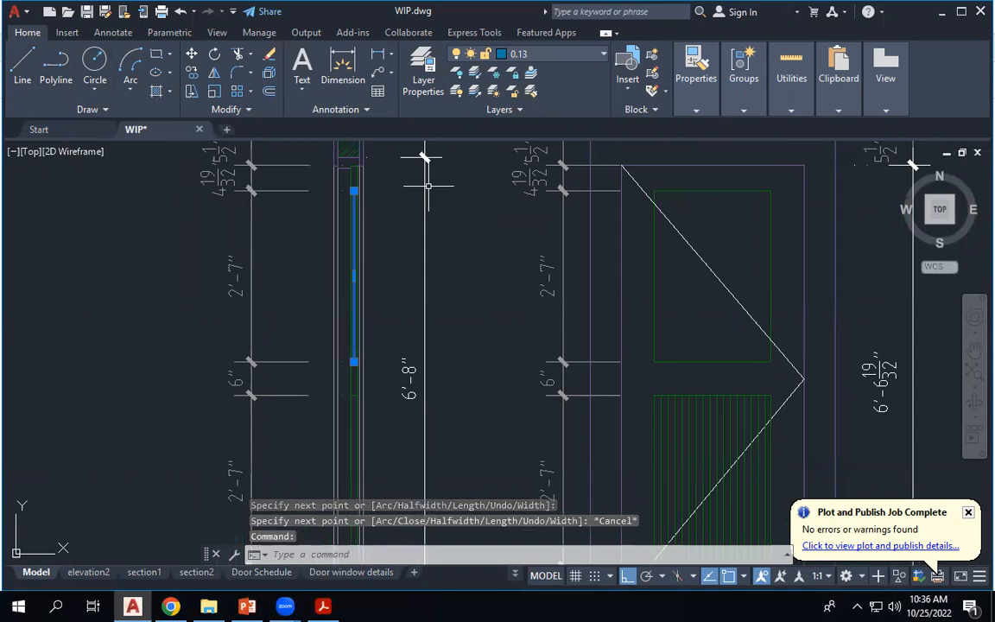
# Undo the polyline drawn in the D1 section and the deletion of the vertical-line hatch from the elevation's upper panel.
pyautogui.press('Delete')
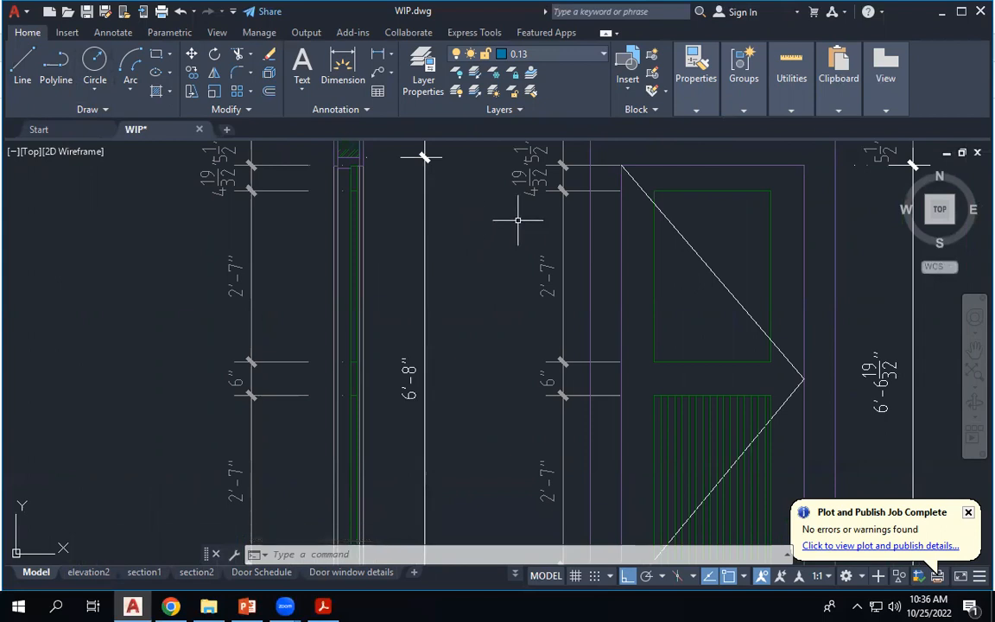
pyautogui.hotkey('ctrl', 'z')
pyautogui.scroll(3, 518, 221)
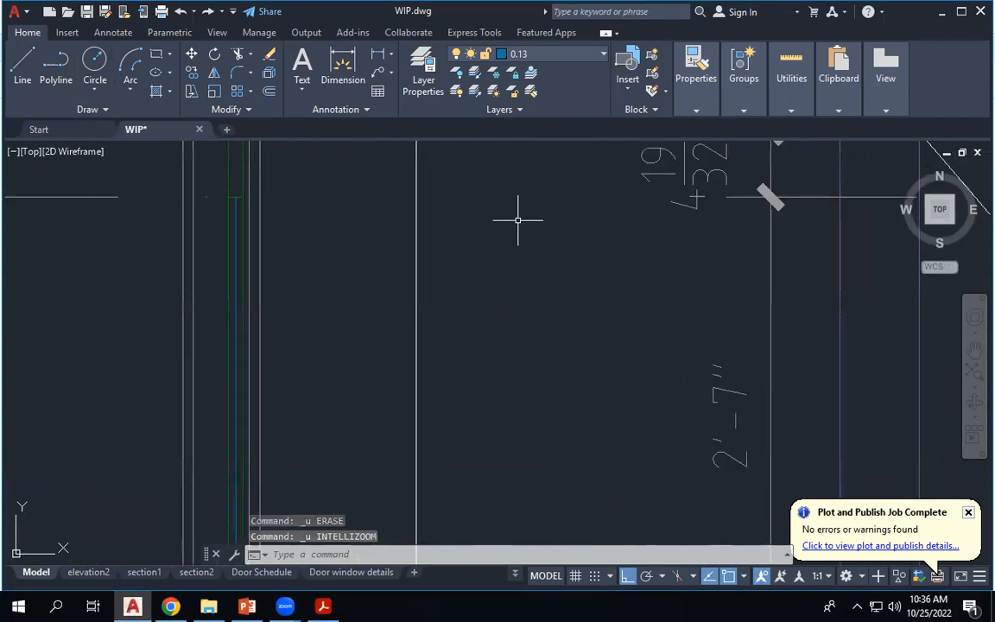
pyautogui.hotkey('ctrl', 'z')
pyautogui.hotkey('ctrl', 'z')
pyautogui.hotkey('ctrl', 'z')
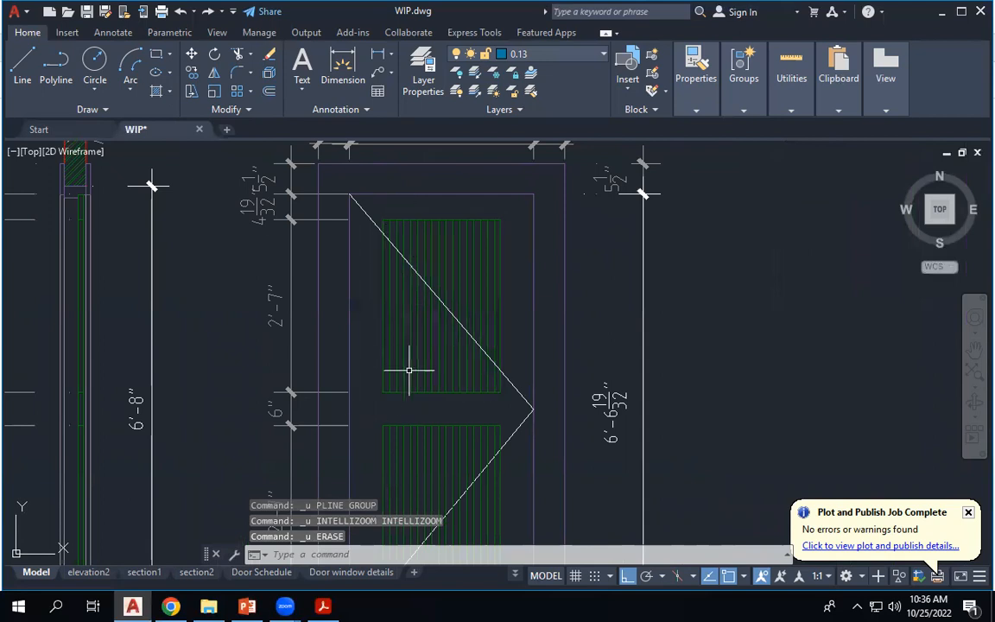
pyautogui.moveTo(425, 339)
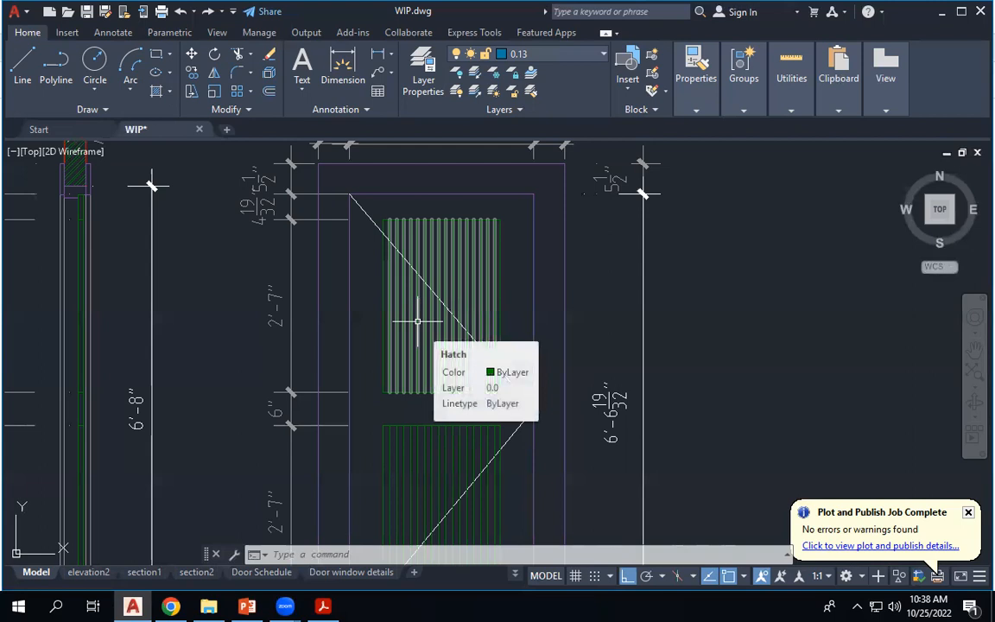
# Delete the section marker's circle, line and arrowhead between the D1 door elevation and the door plan.
pyautogui.scroll(-4, 677, 294)
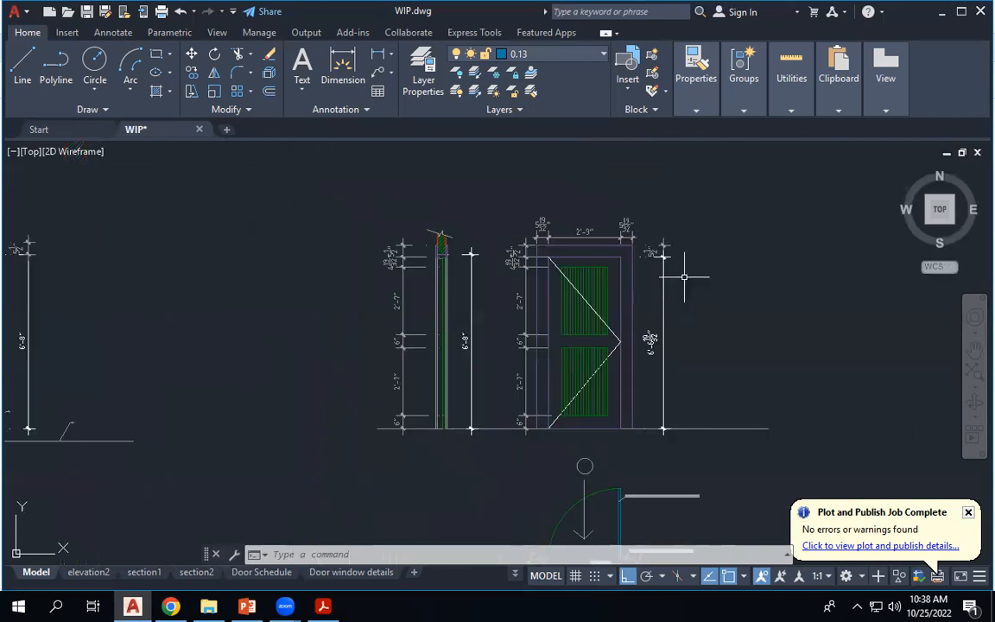
pyautogui.scroll(-3, 683, 277)
pyautogui.scroll(5, 684, 276)
pyautogui.click(620, 317)
pyautogui.click(544, 273)
pyautogui.press('Delete')
pyautogui.click(564, 391)
pyautogui.click(614, 423)
pyautogui.press('Delete')
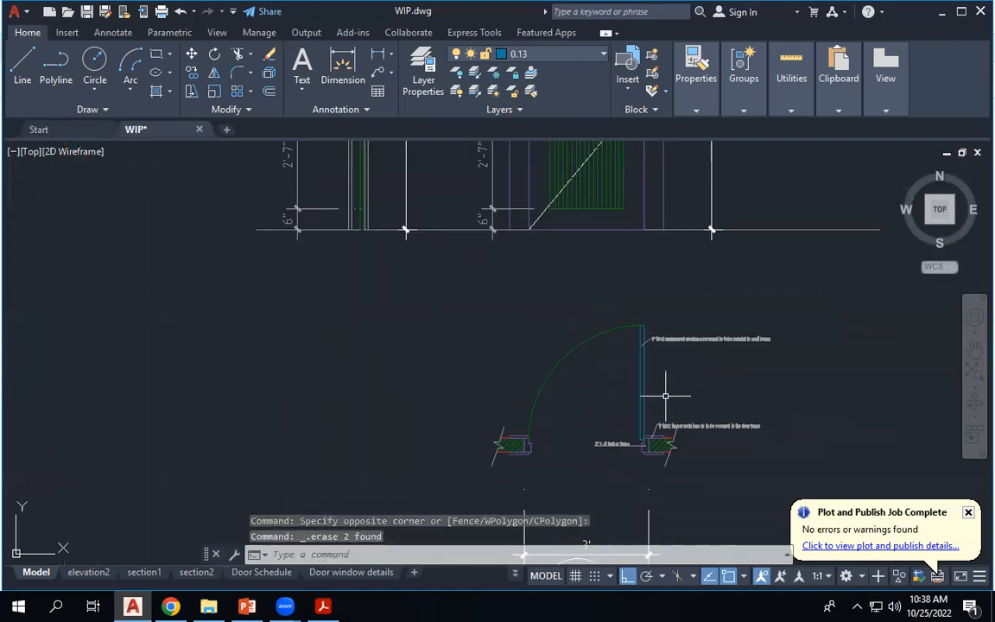
# Examine the timber frame and architrave notes on the door plan and switch to the Major Project - 01 assignment in Chrome.
pyautogui.scroll(3, 669, 512)
pyautogui.scroll(5, 678, 475)
pyautogui.scroll(-3, 665, 442)
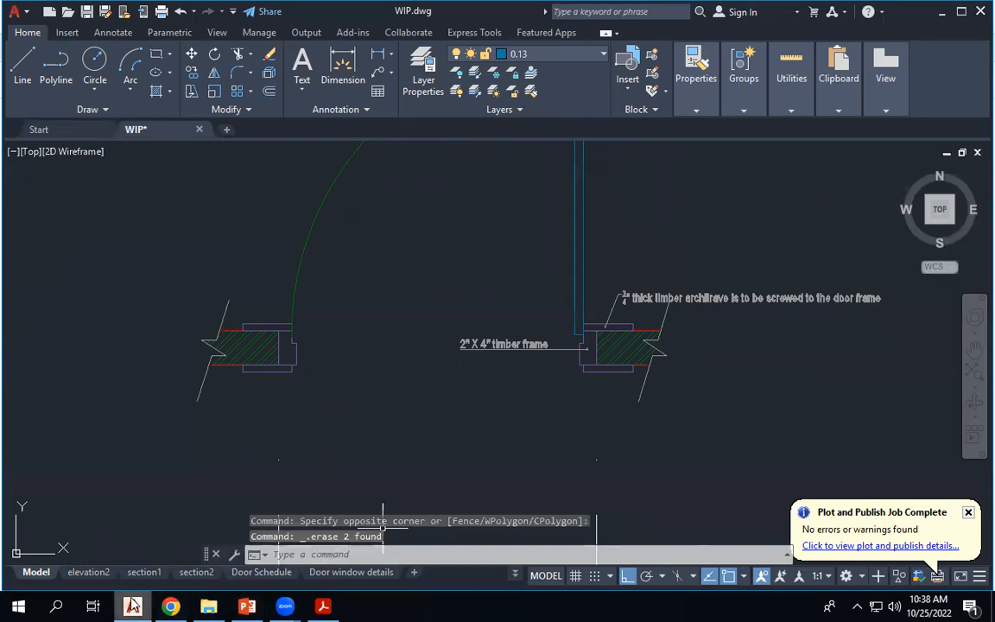
pyautogui.click(177, 605)
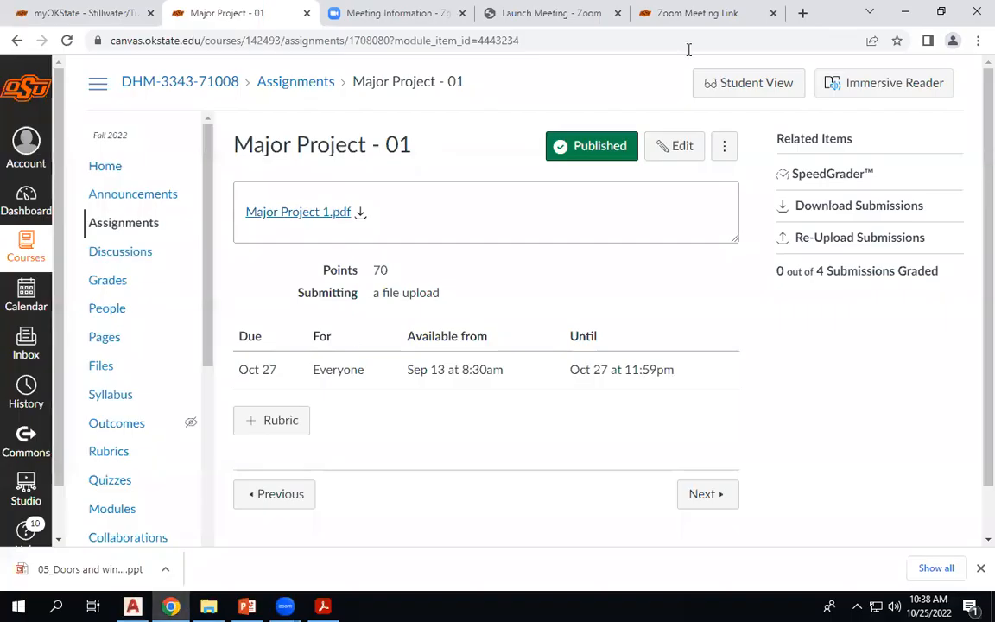